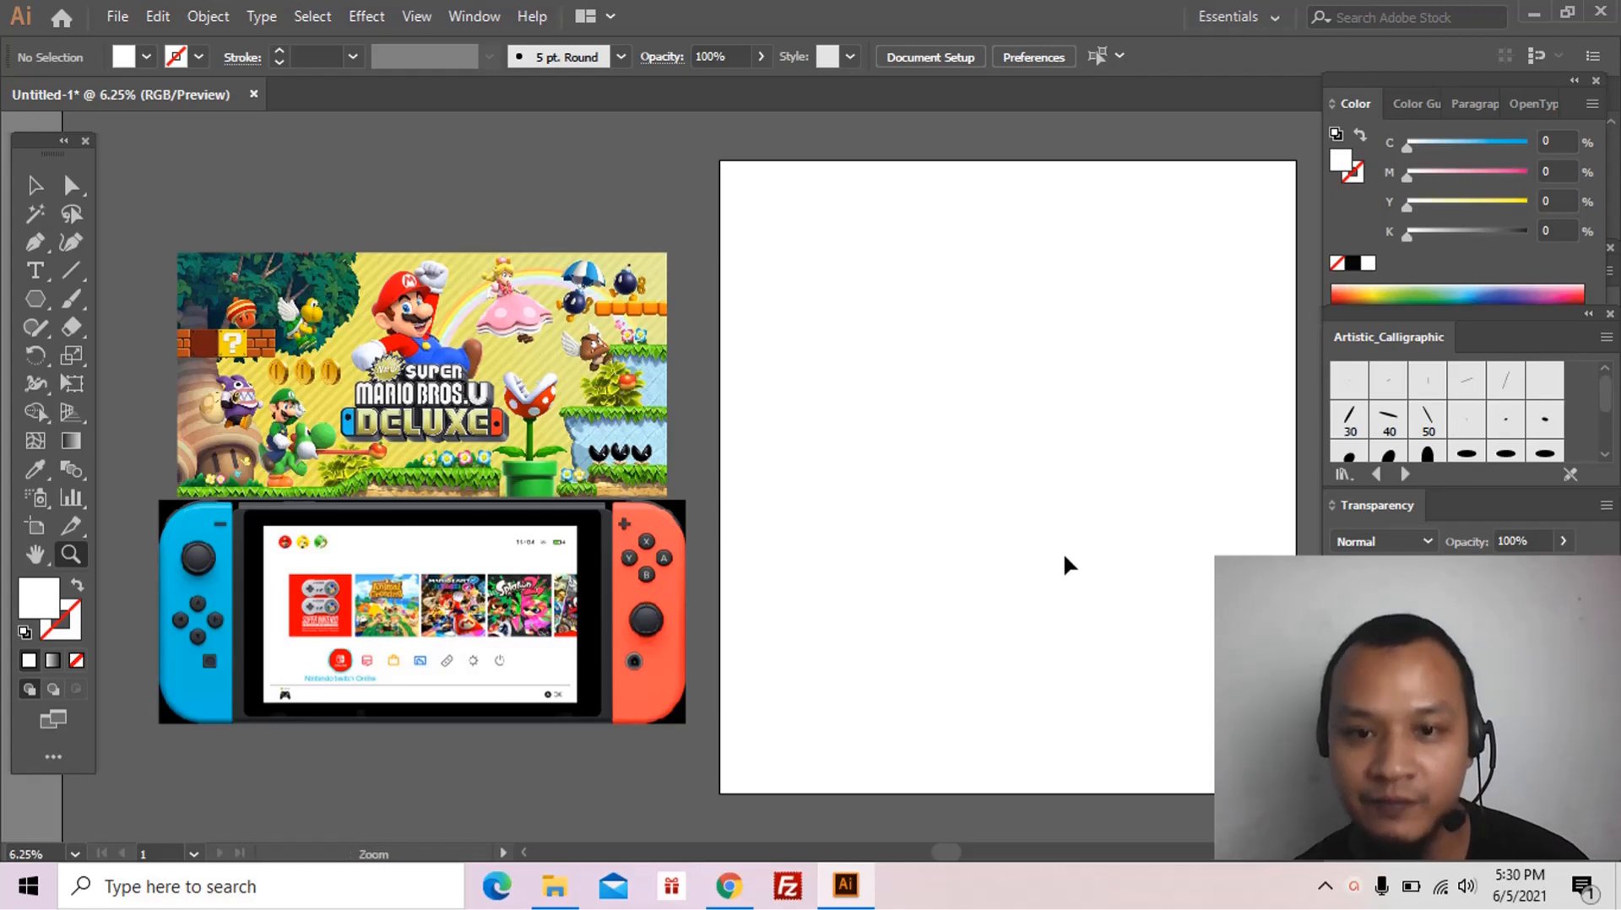
pyautogui.press('F6')
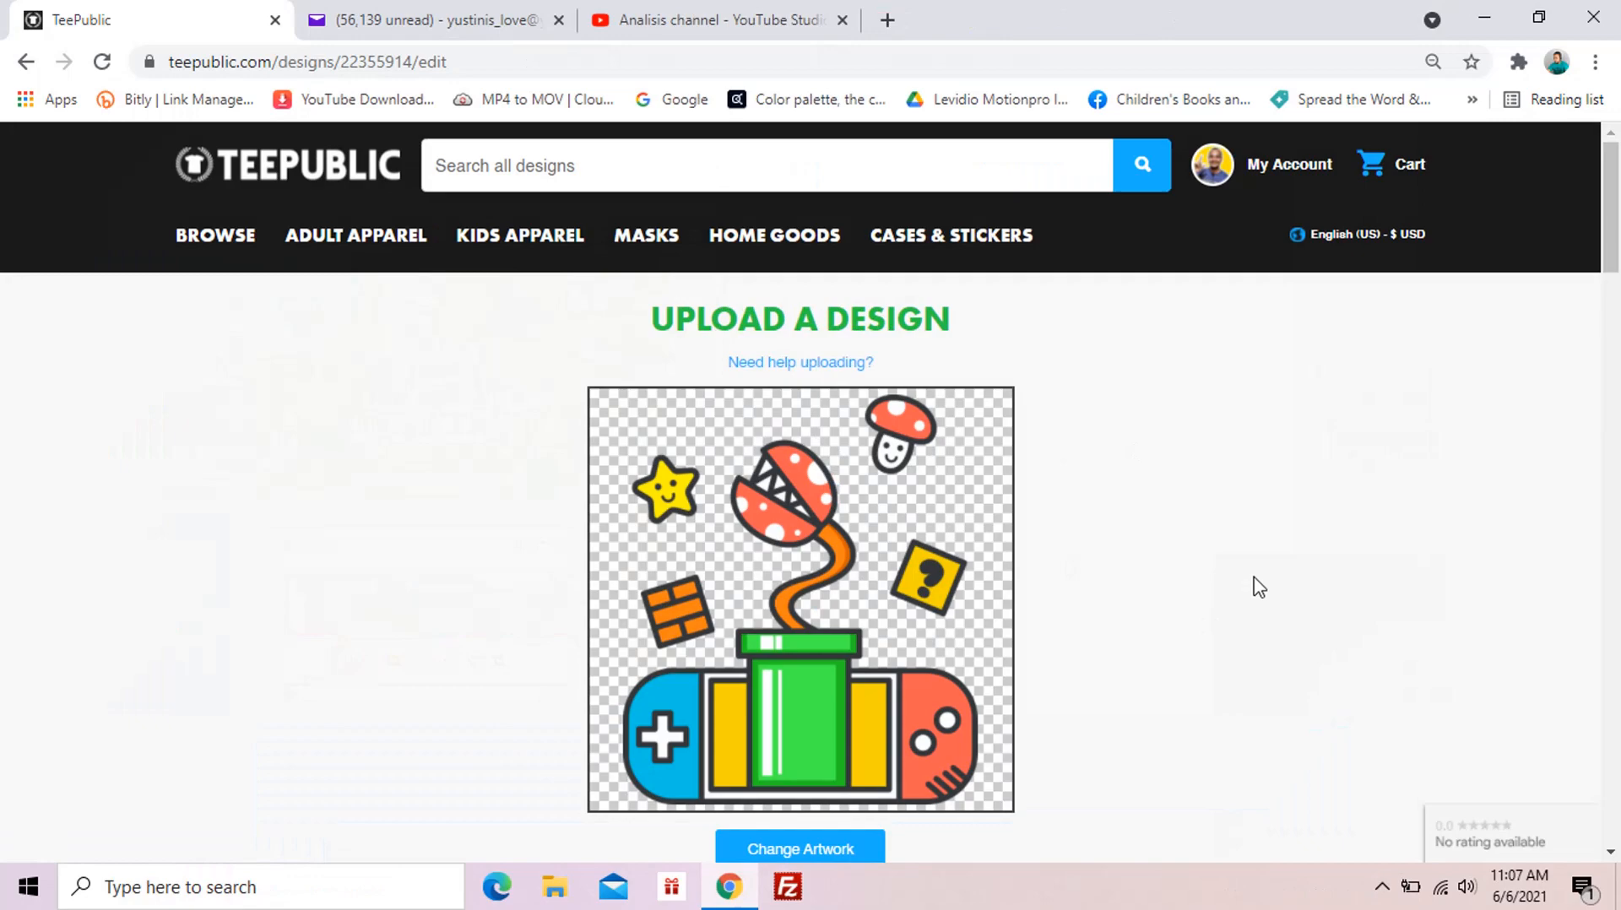
# Step: Set the default product colors of the T-Shirt to Yellow and the Hoodie to Royal Blue
pyautogui.scroll(-10, 1252, 586)
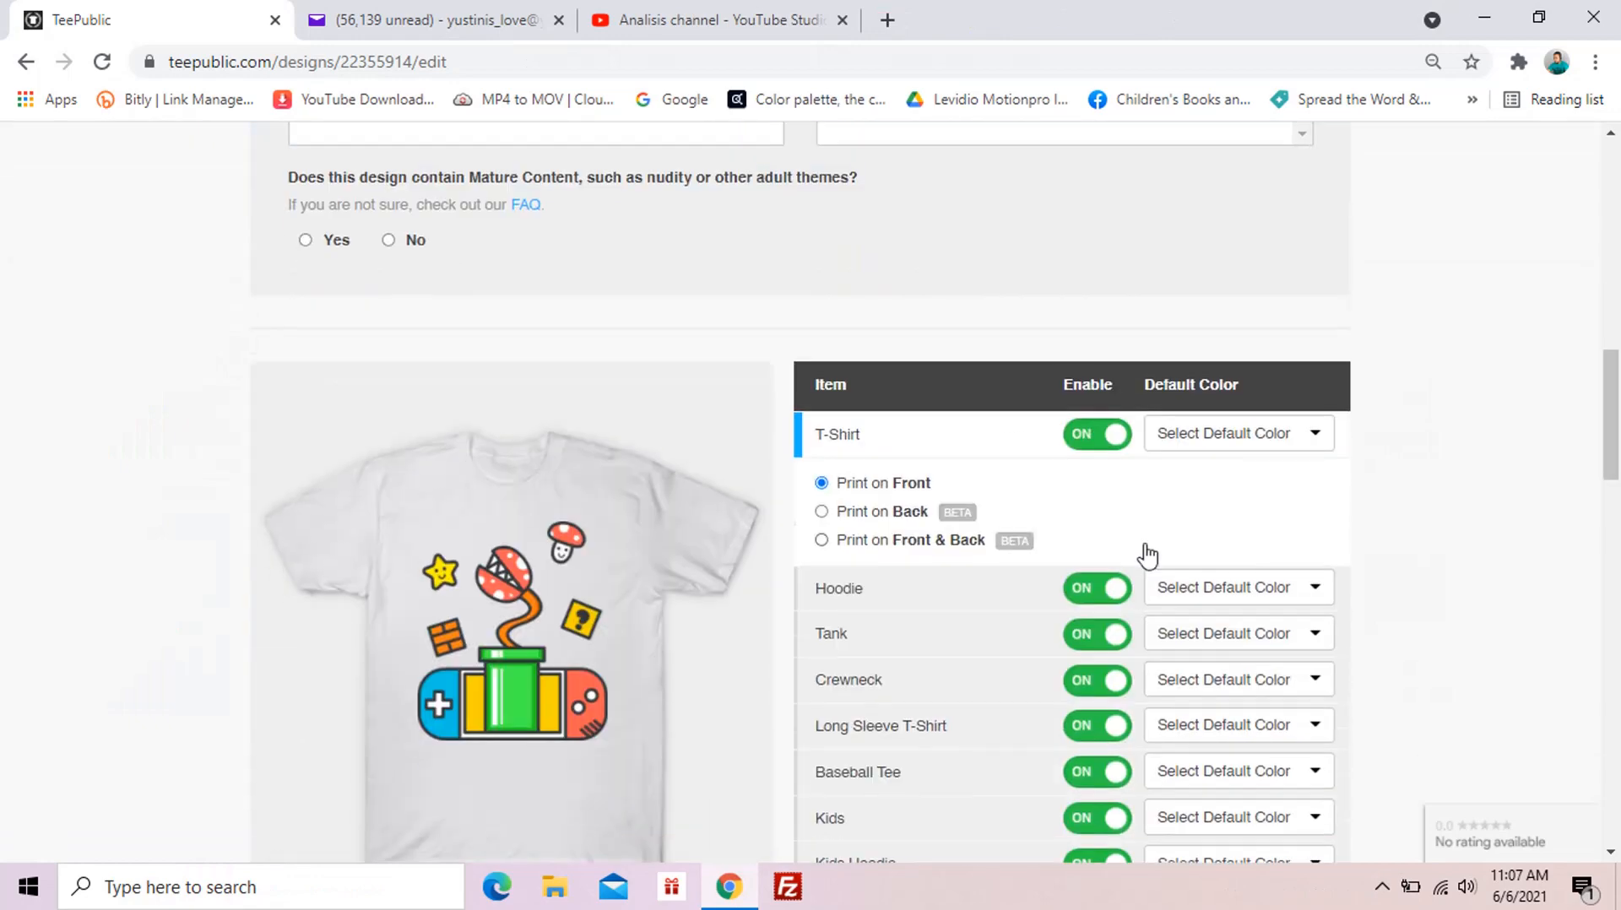
pyautogui.click(1301, 321)
pyautogui.click(1216, 656)
pyautogui.scroll(-12, 1224, 580)
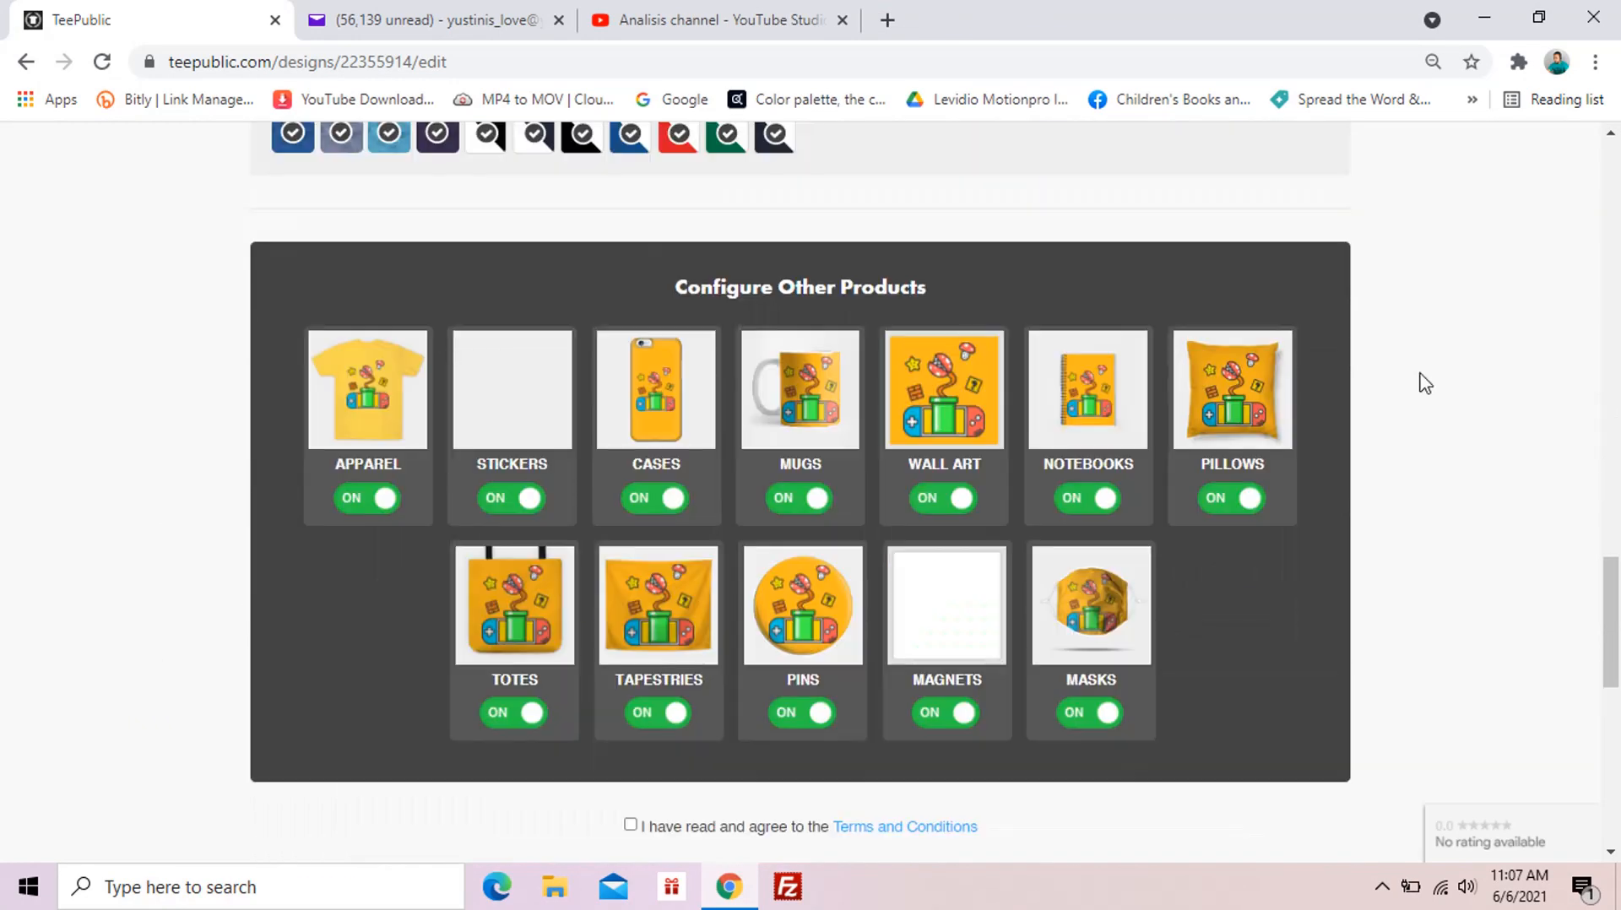
pyautogui.scroll(10, 1424, 380)
pyautogui.click(1317, 353)
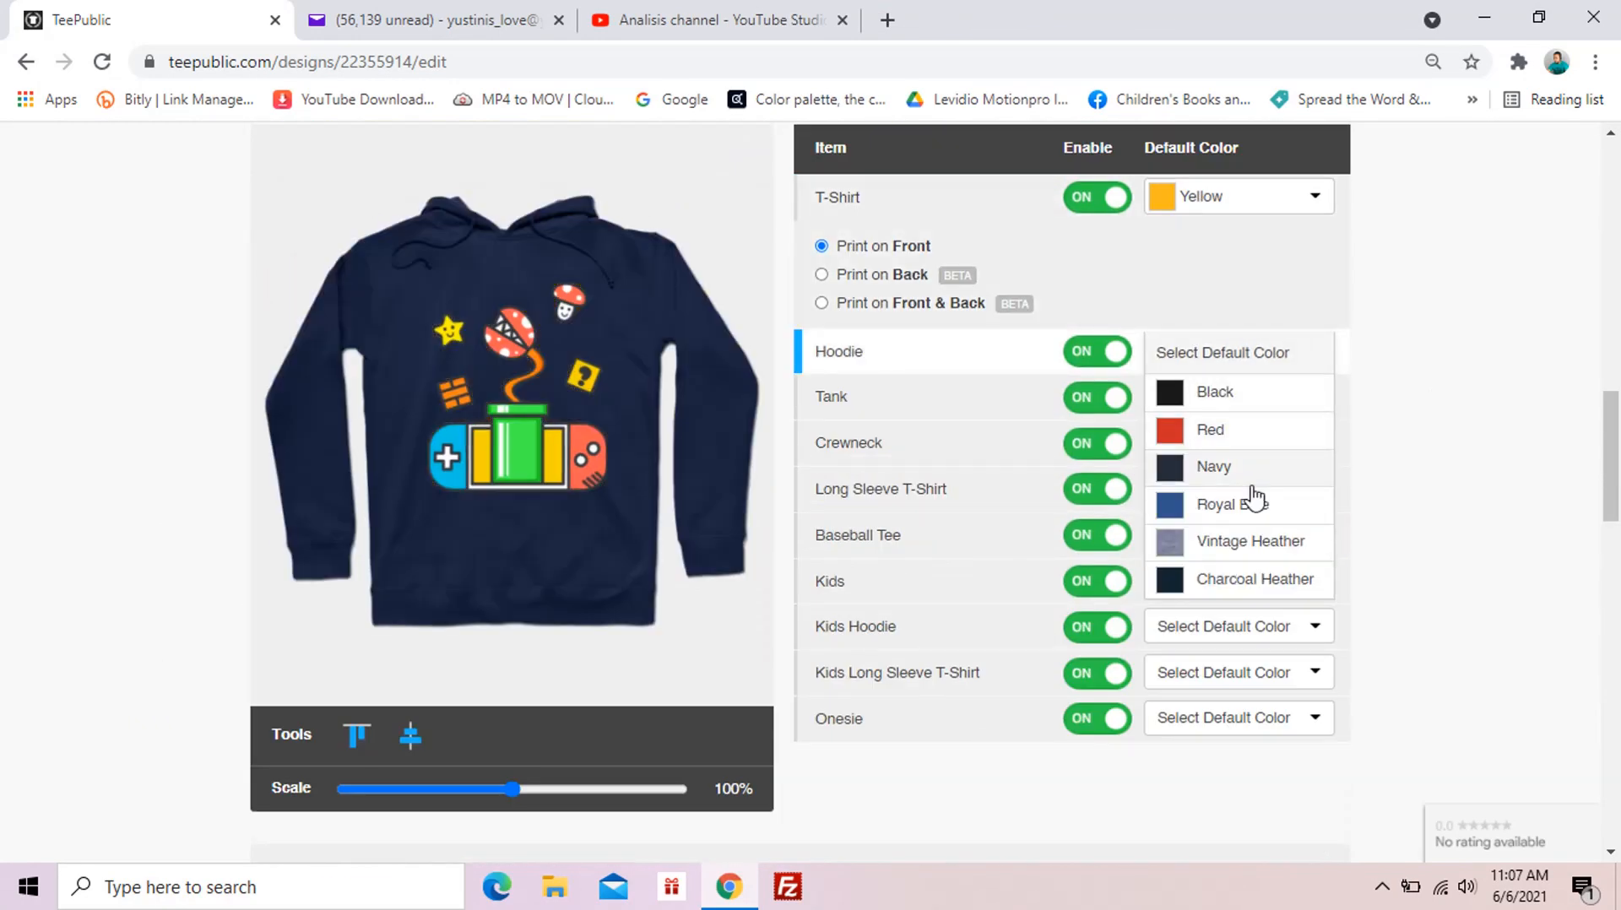
pyautogui.click(1252, 504)
# Step: Choose default colors for the Baseball Tee (White/Red), Kids Hoodie (Vintage Royal), Onesie (Royal Blue) and Kids Long Sleeve T-Shirt
pyautogui.click(1315, 535)
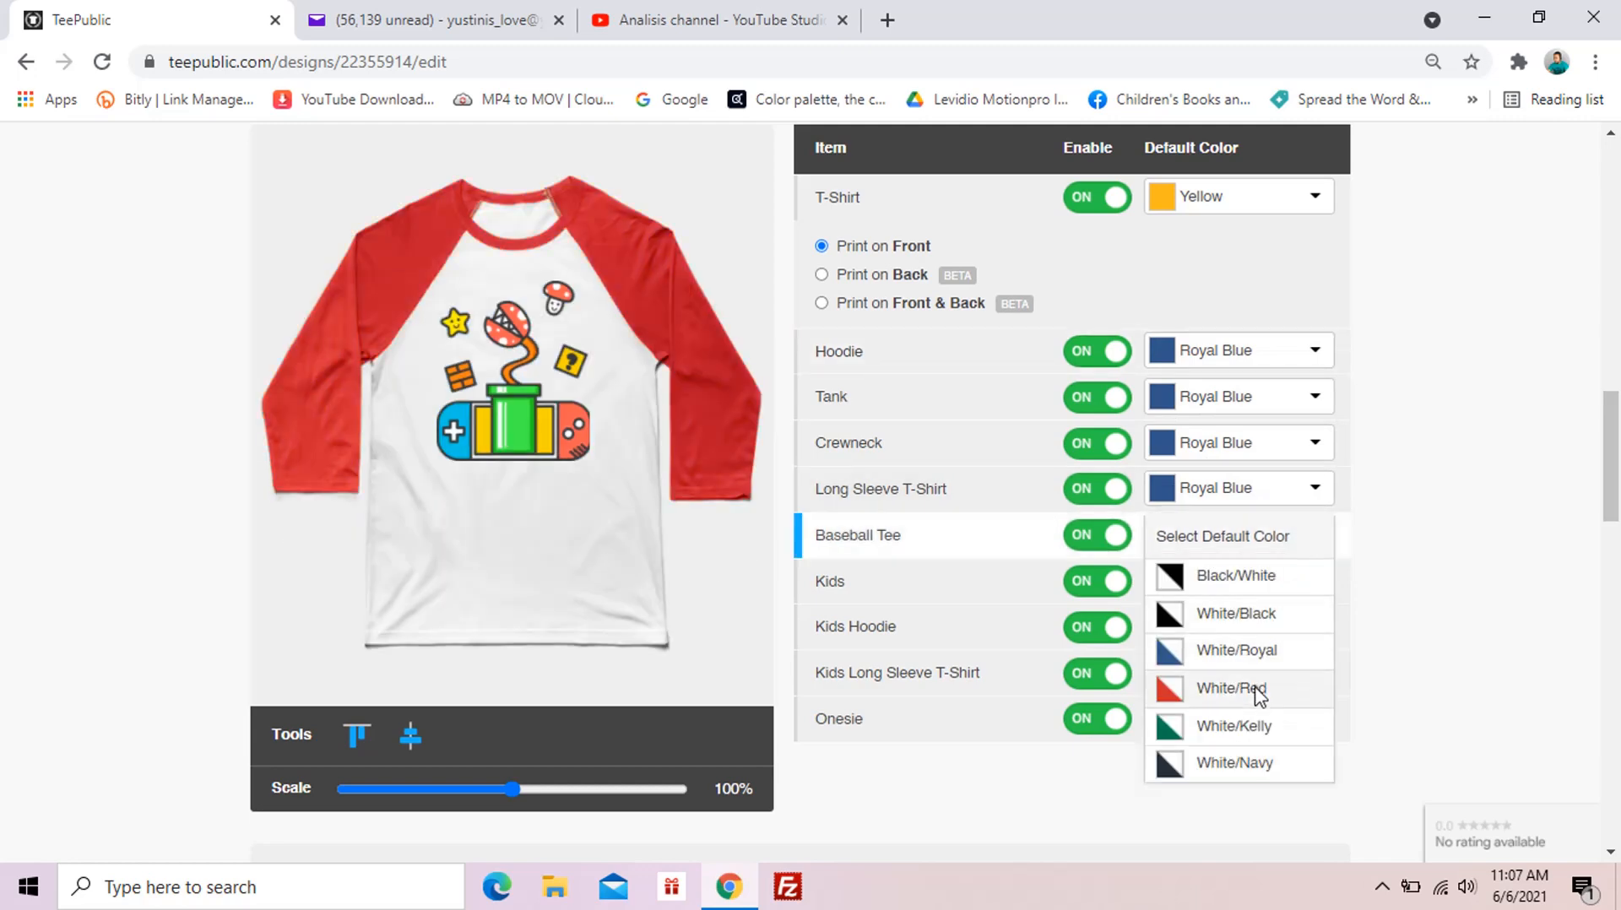
pyautogui.click(1252, 688)
pyautogui.click(1318, 626)
pyautogui.scroll(-1, 1231, 817)
pyautogui.click(1230, 818)
pyautogui.click(1250, 553)
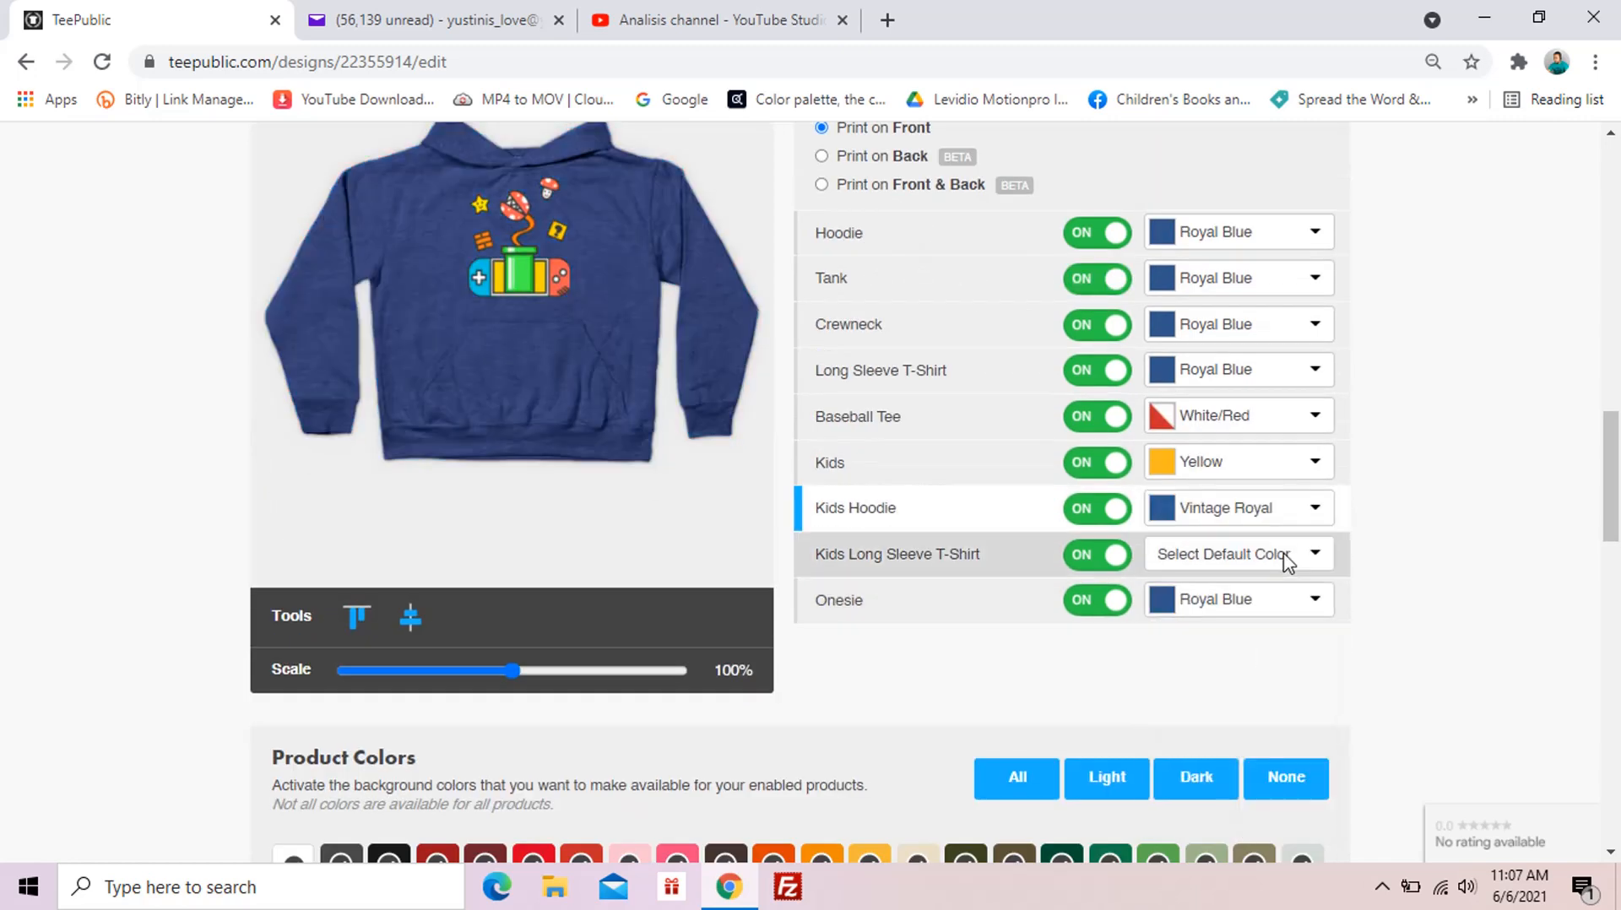
pyautogui.scroll(-1, 1216, 789)
pyautogui.click(1232, 666)
pyautogui.scroll(3, 1038, 459)
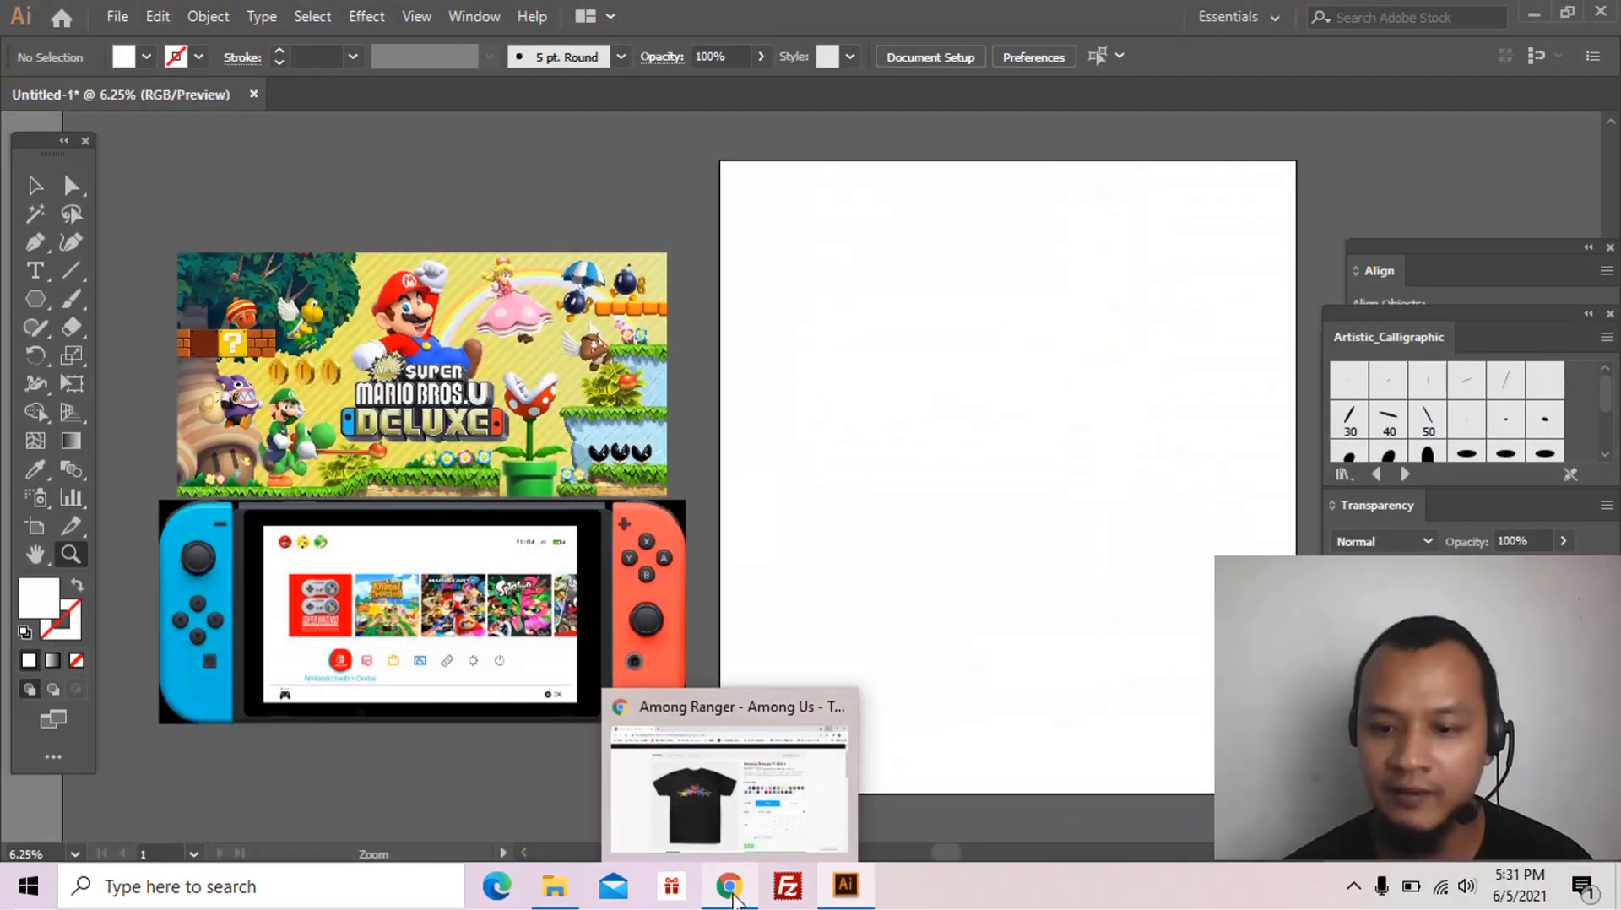
# Step: Switch to Chrome to view the Among Ranger T-Shirt product page and return to Illustrator
pyautogui.click(732, 897)
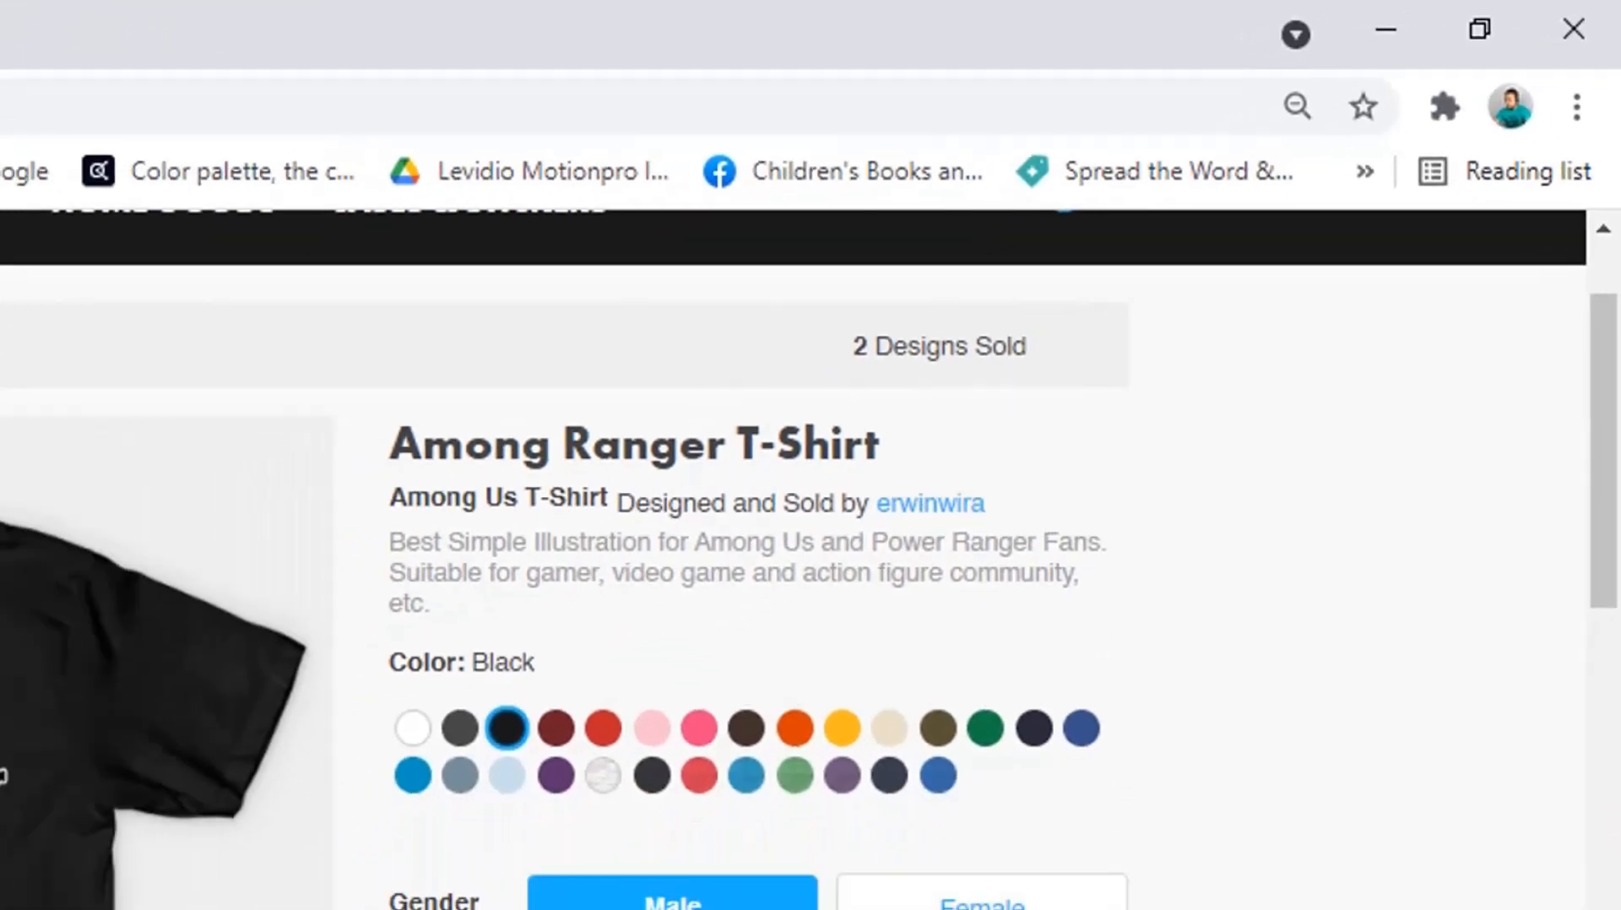
pyautogui.moveTo(832, 894)
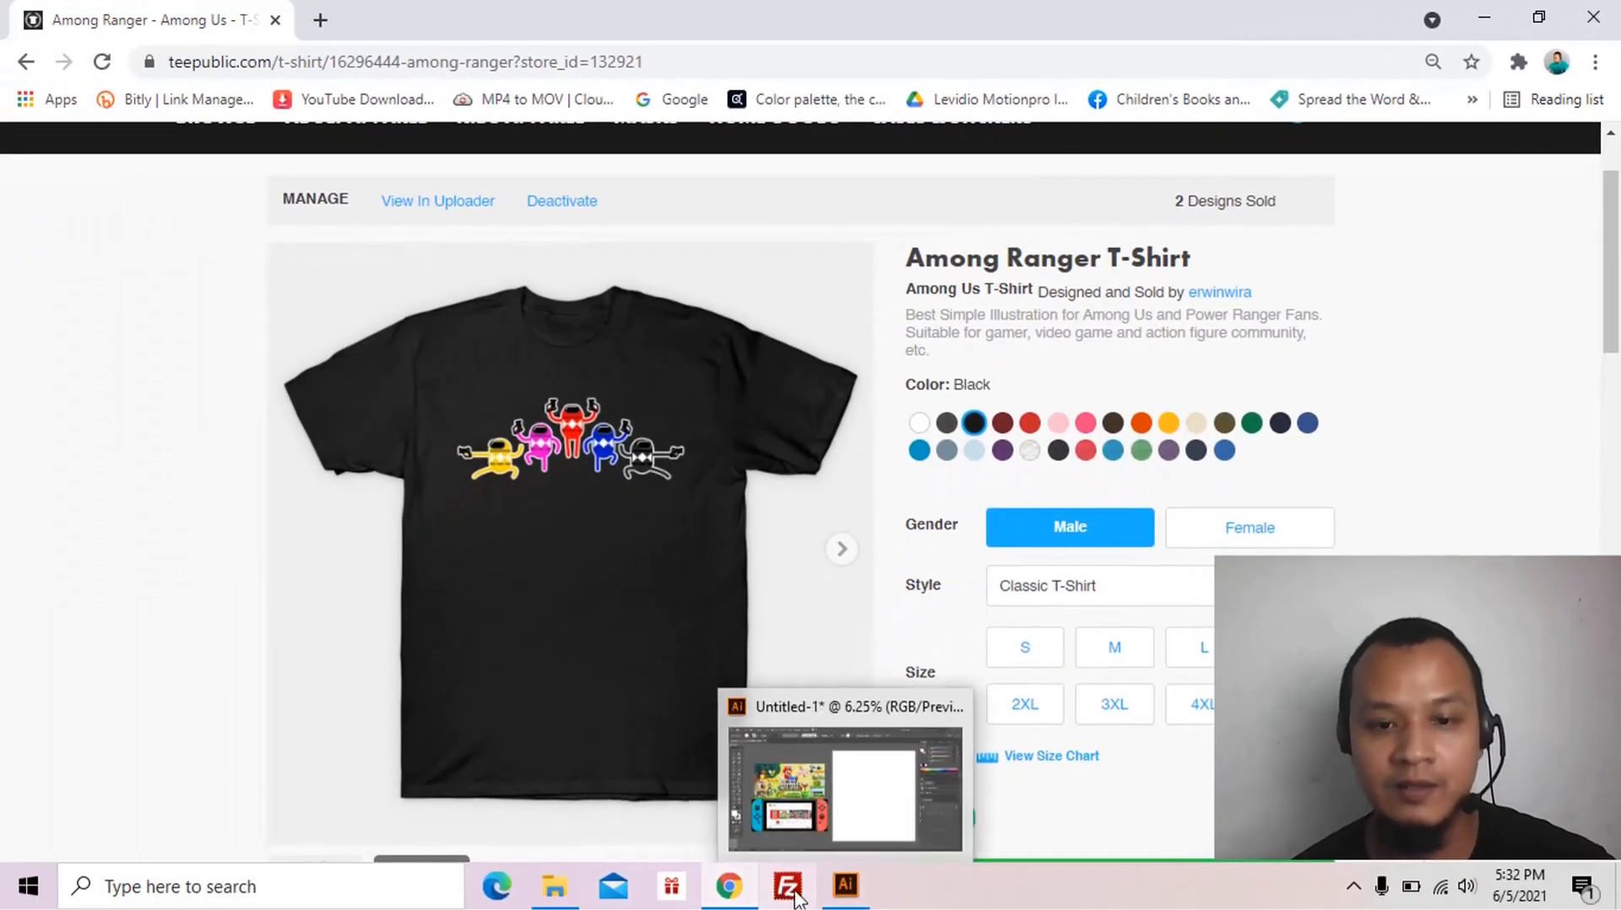
pyautogui.click(835, 891)
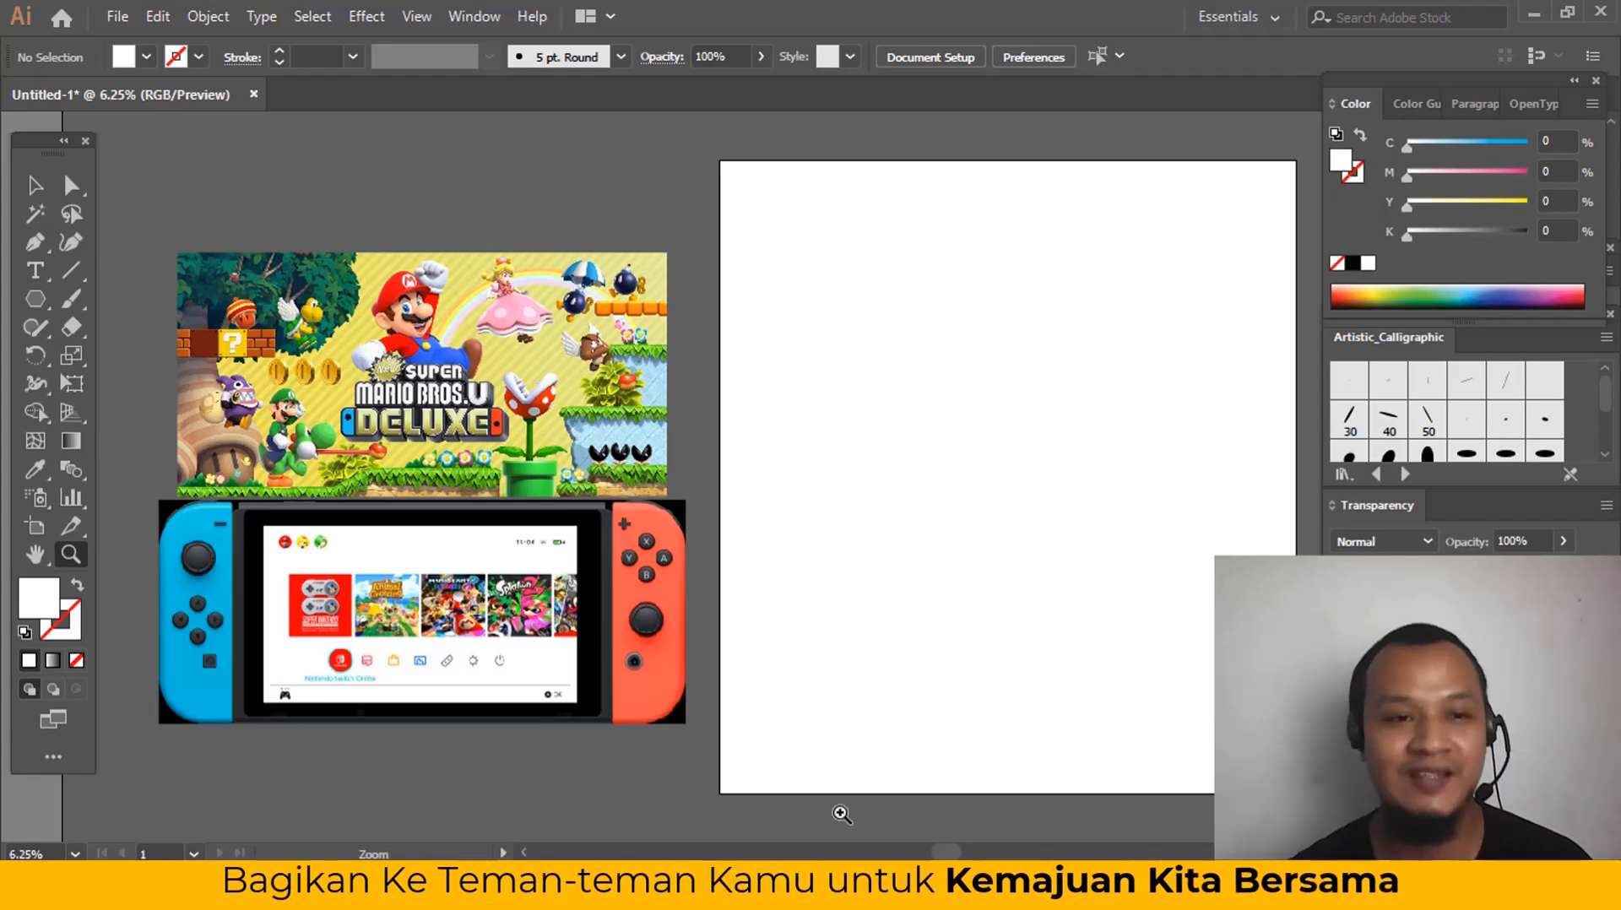
# Step: Pick a bright red (H 0°, S 95%, B 92%) and swap it to the stroke, leaving the fill empty
pyautogui.click(35, 185)
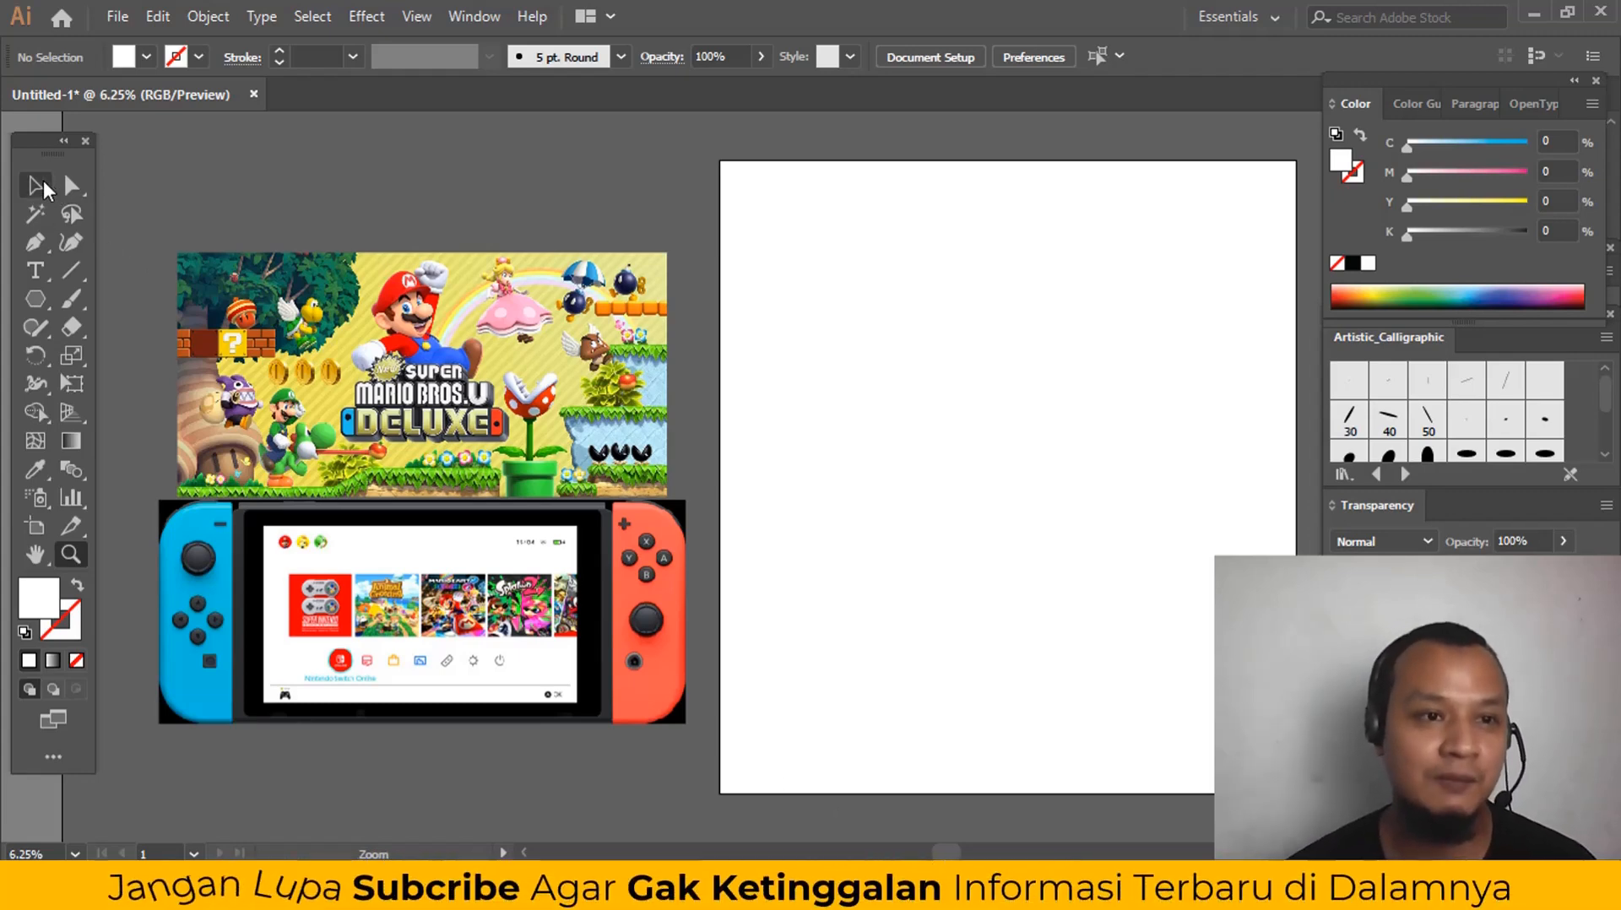
pyautogui.moveTo(822, 551); pyautogui.dragTo(814, 499)
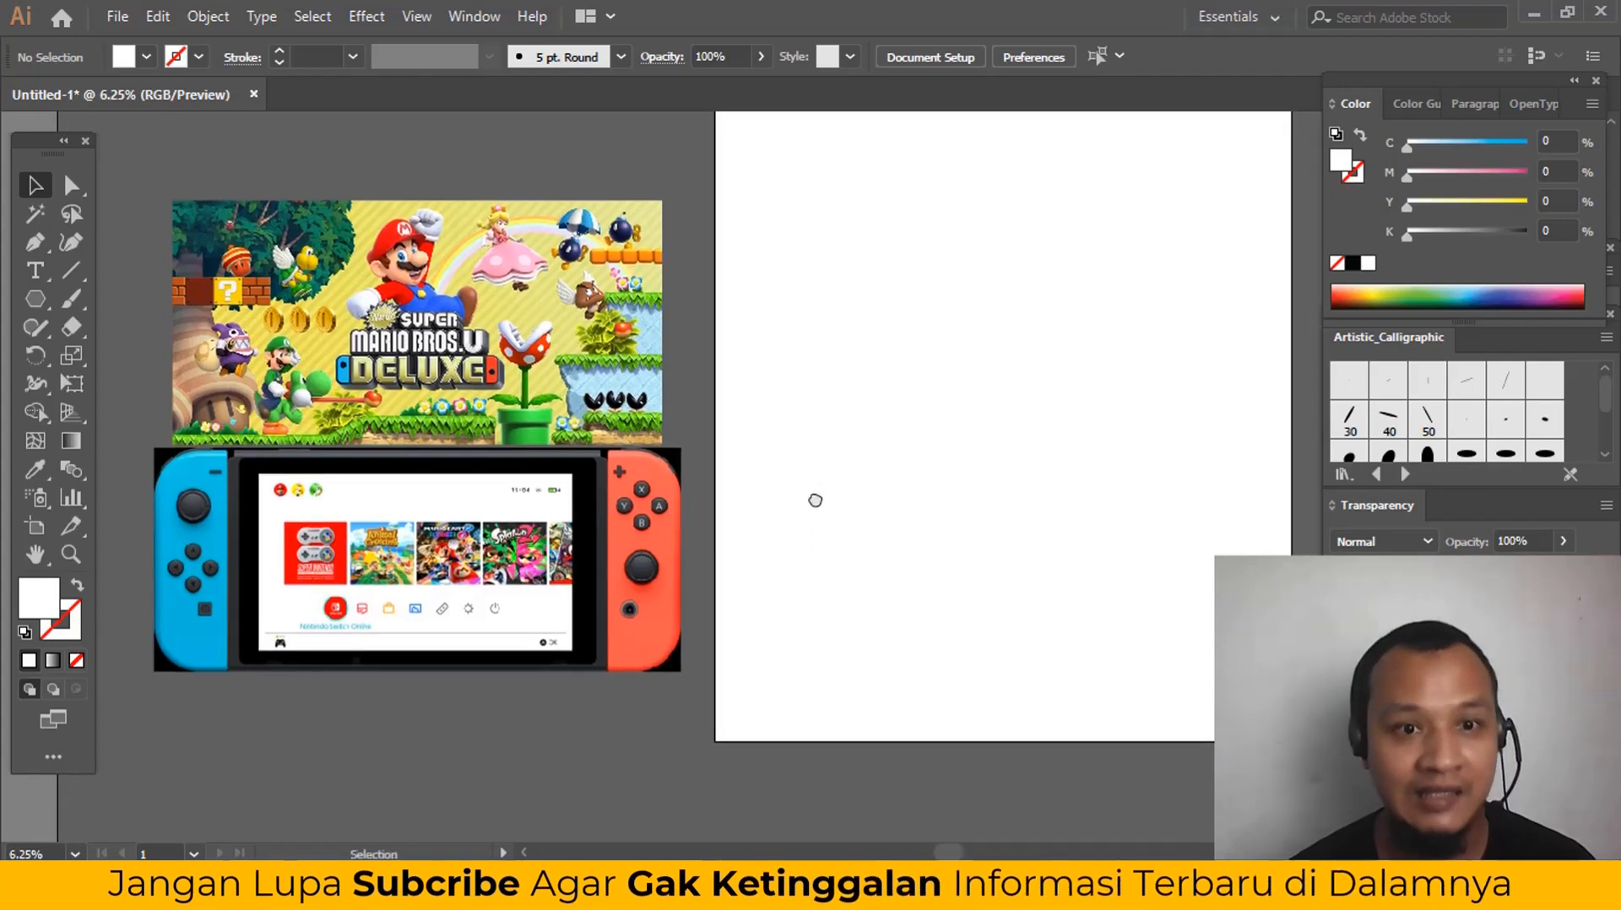
pyautogui.moveTo(879, 543)
pyautogui.mouseDown()
pyautogui.moveTo(850, 518)
pyautogui.moveTo(878, 533)
pyautogui.mouseUp()
pyautogui.press('z')
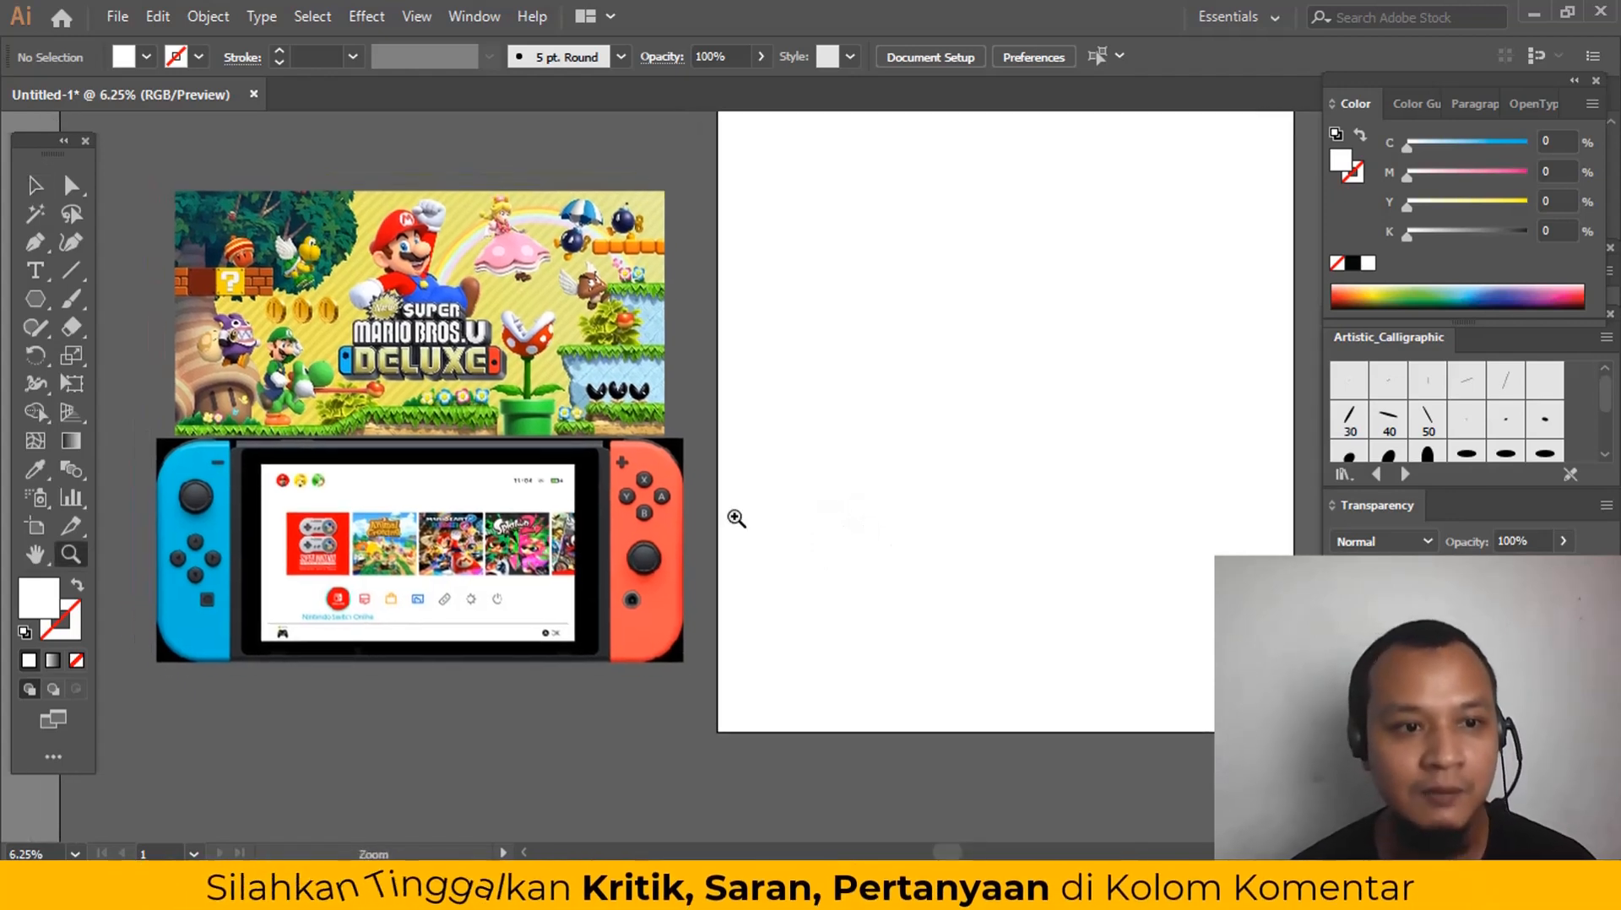
pyautogui.doubleClick(47, 603)
pyautogui.click(1229, 370)
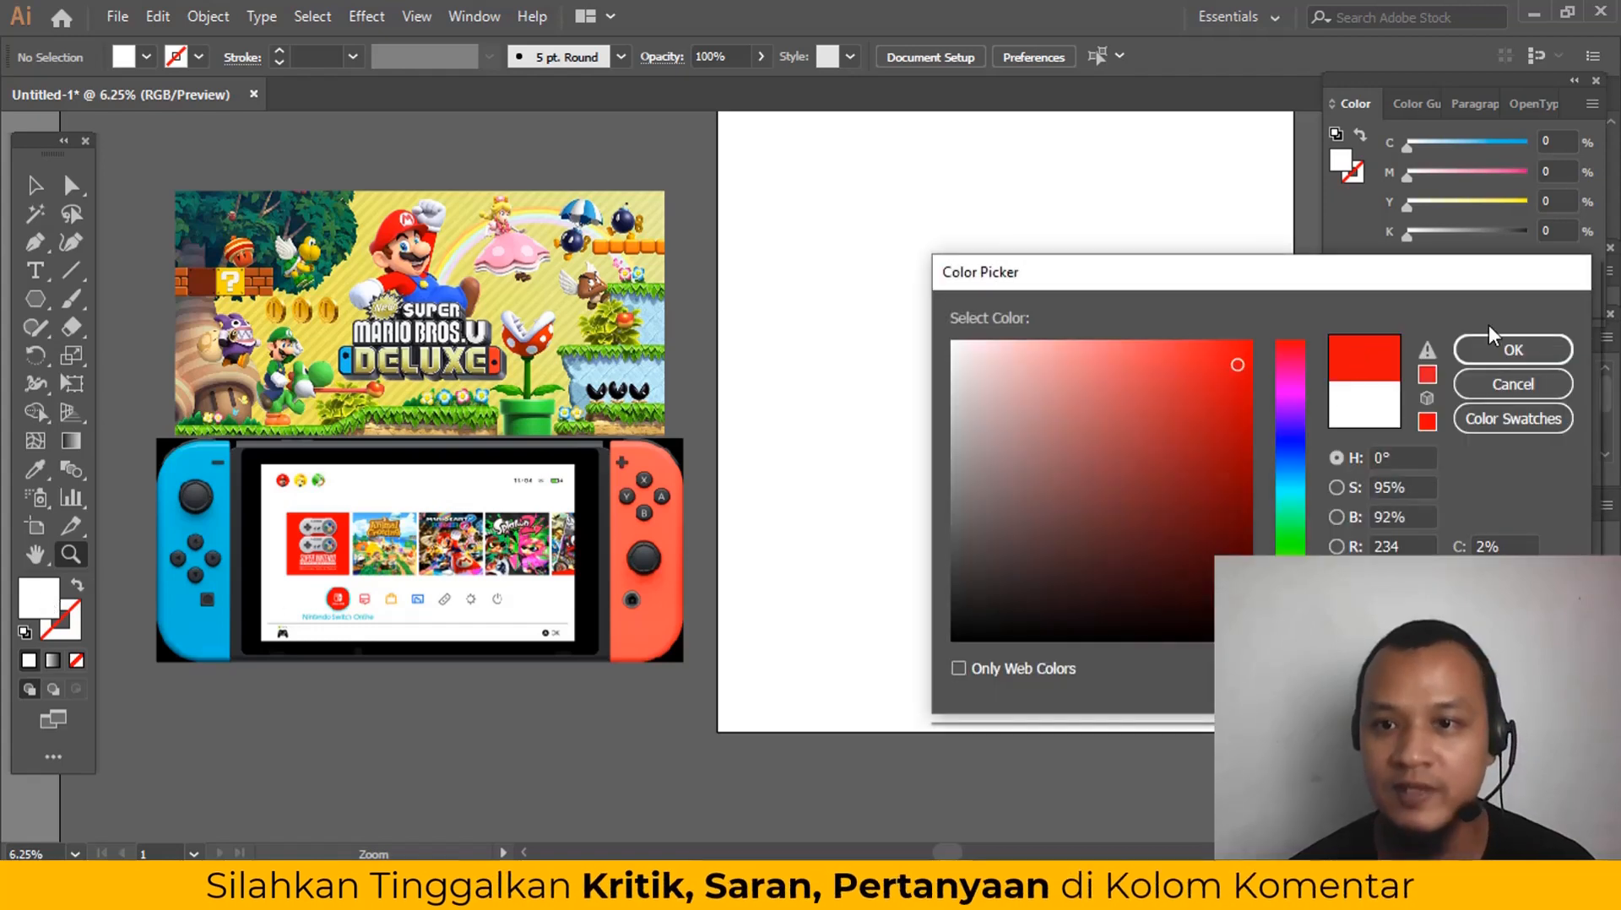
pyautogui.click(1492, 348)
pyautogui.click(82, 581)
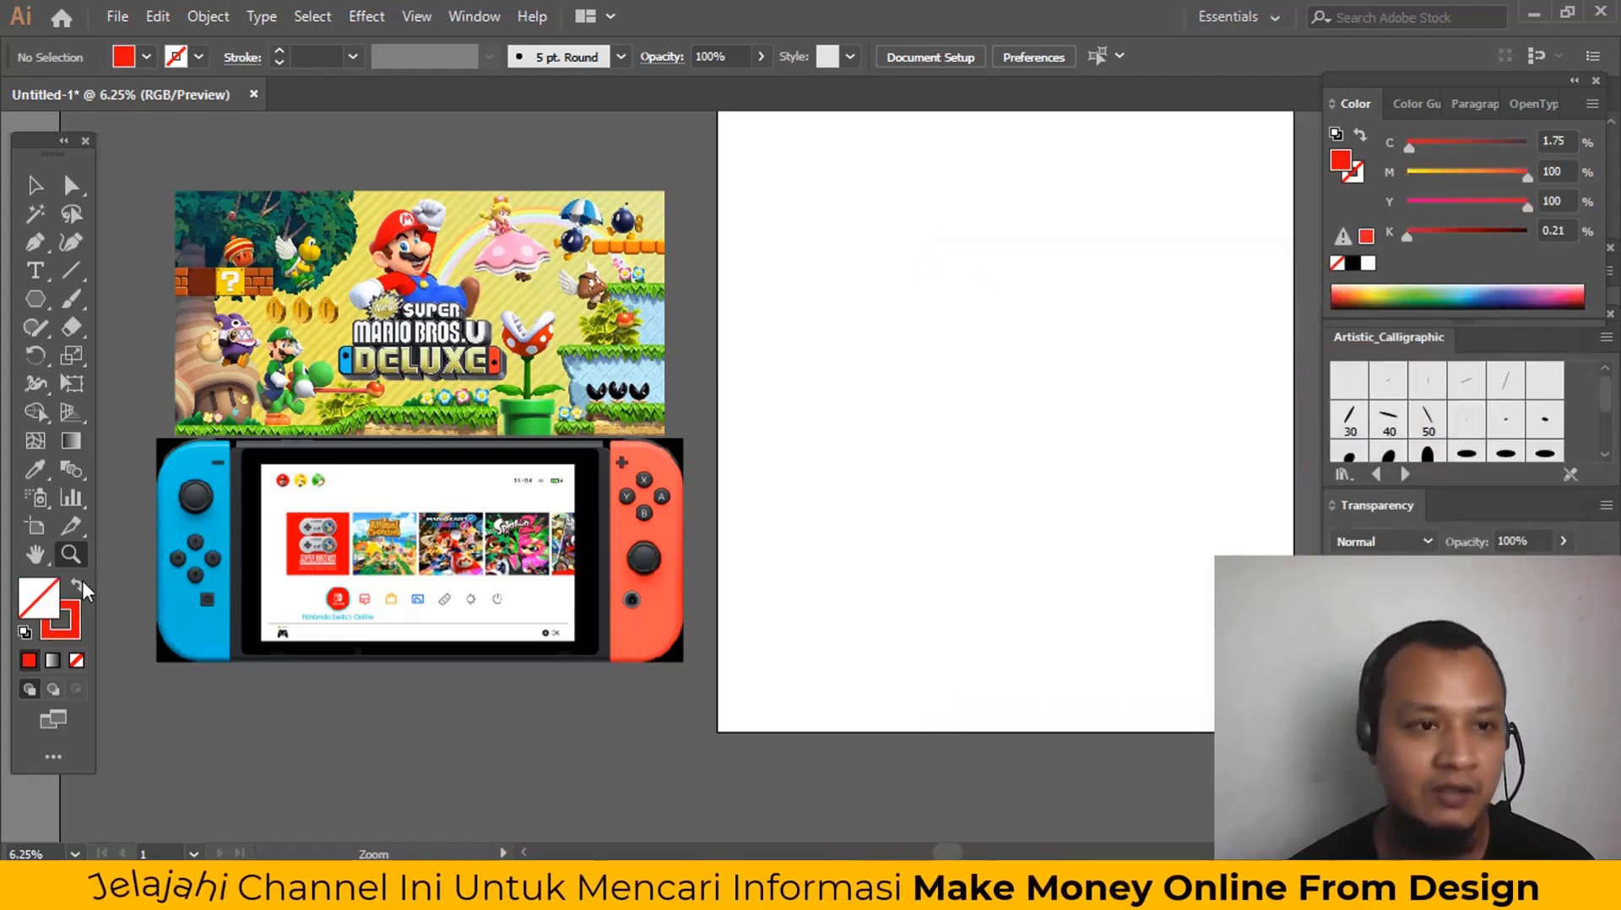
# Step: Draw a rectangle over the Nintendo Switch reference image and set its stroke weight to 18 pt
pyautogui.click(34, 300)
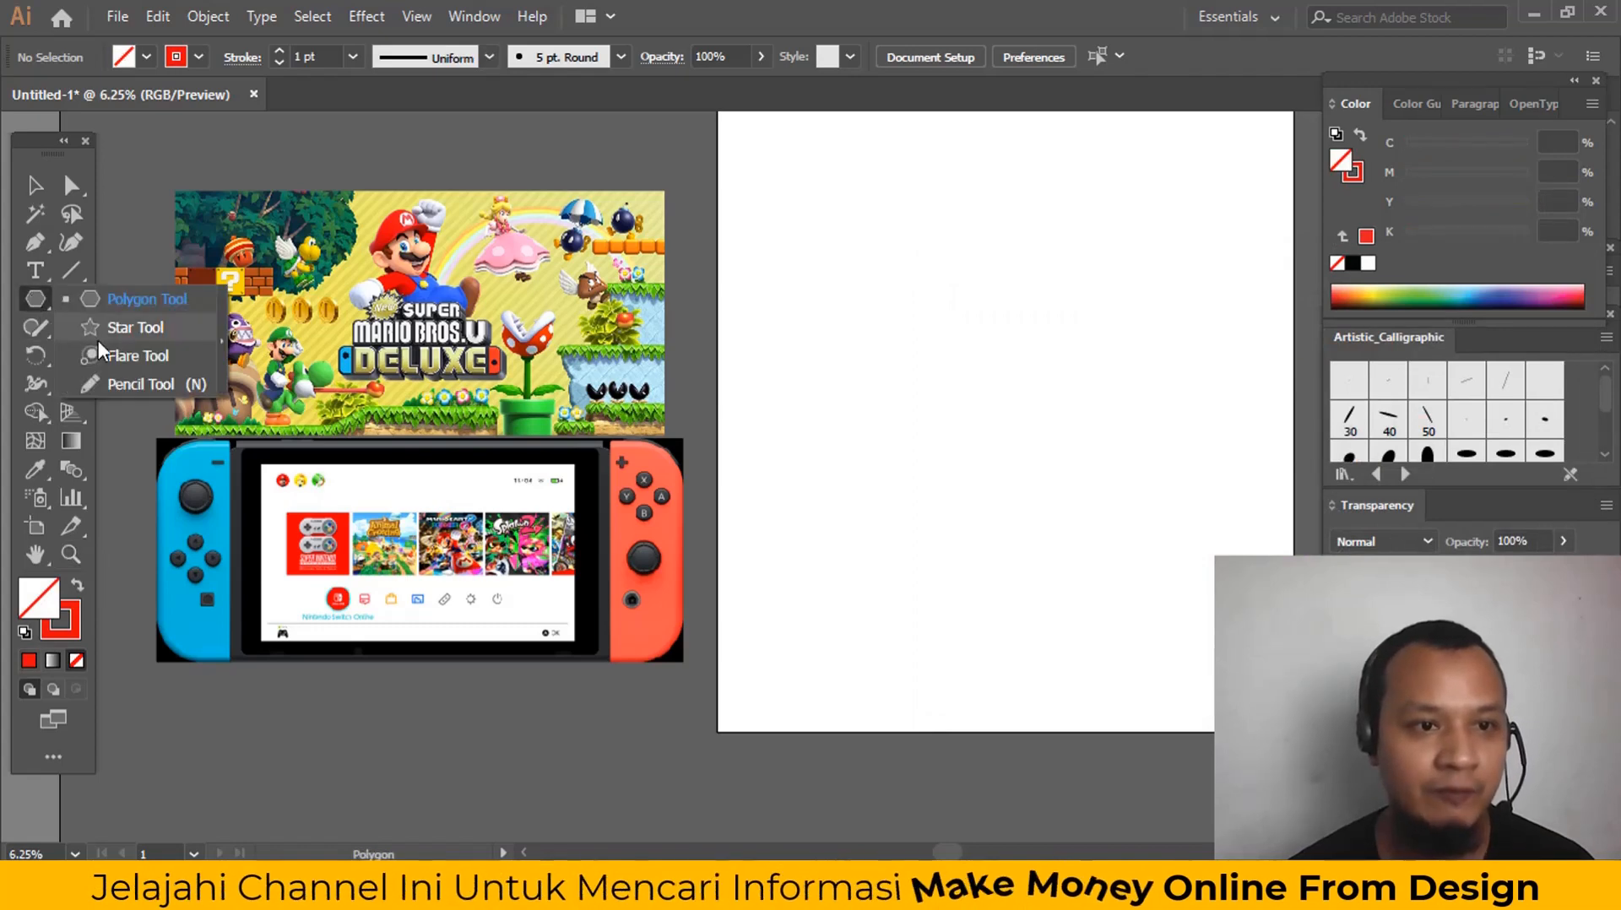
pyautogui.click(67, 305)
pyautogui.click(68, 304)
pyautogui.click(128, 358)
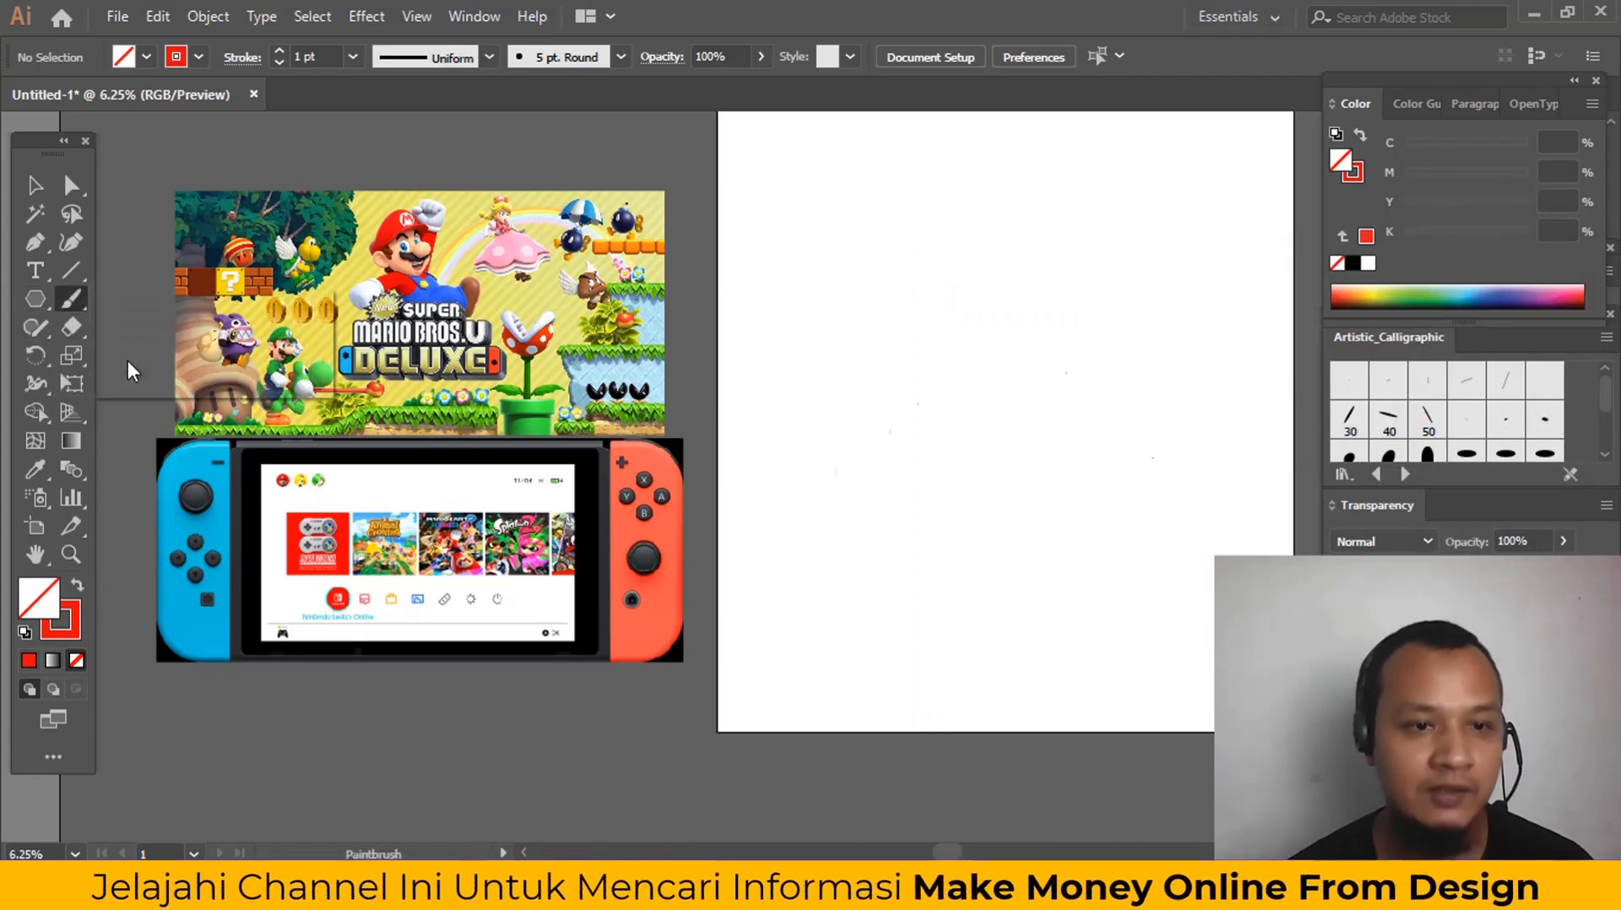
pyautogui.moveTo(169, 447); pyautogui.dragTo(664, 657)
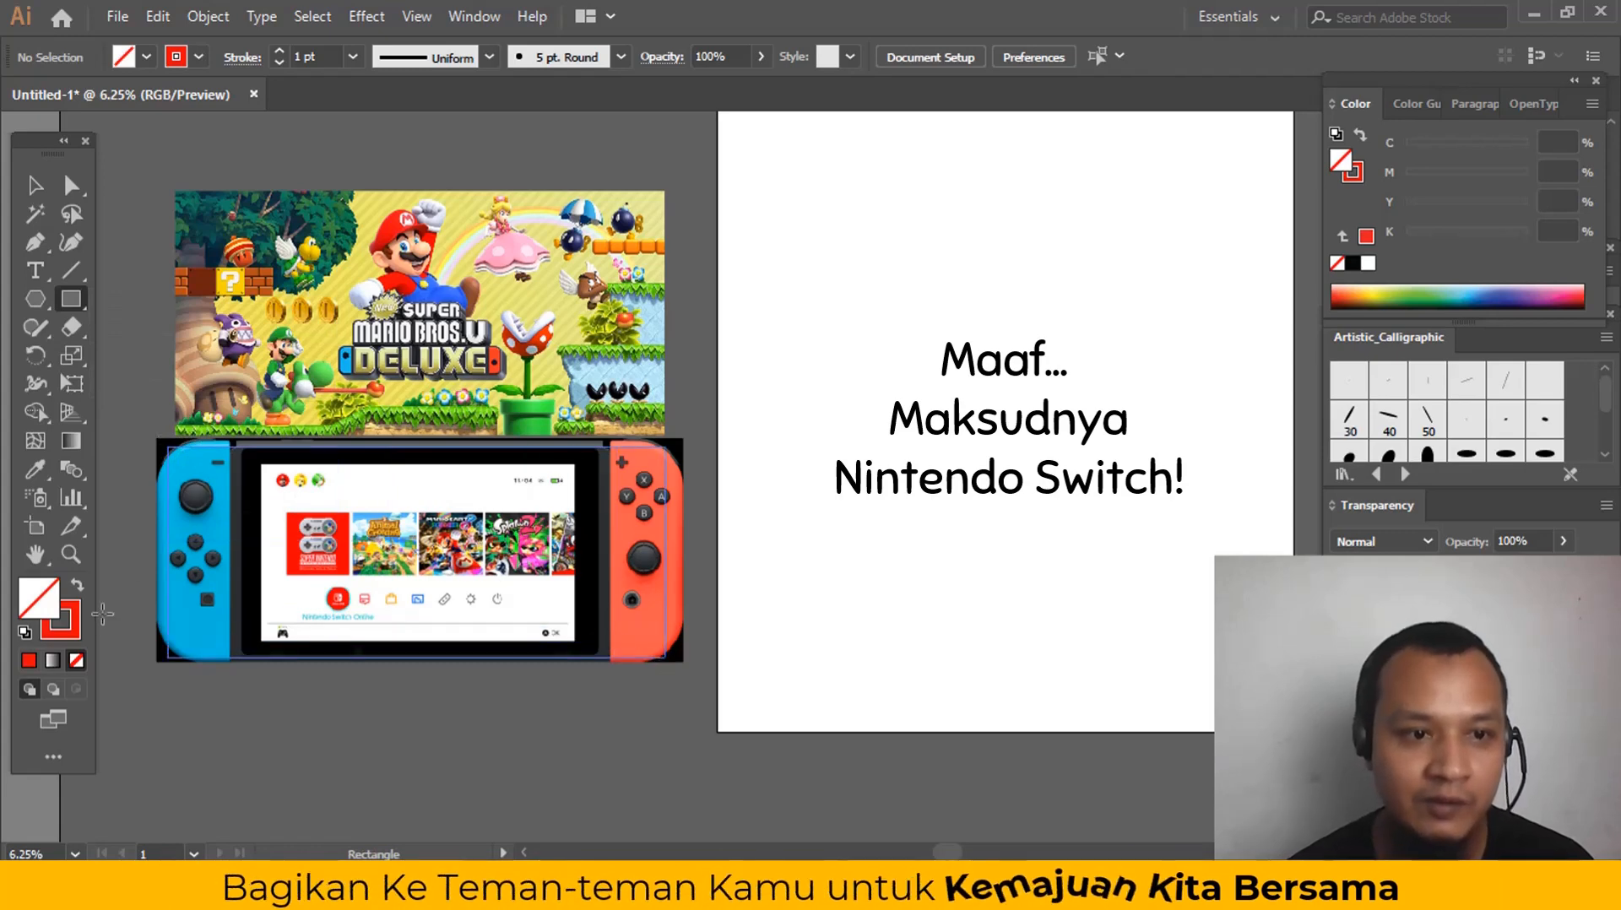
pyautogui.press('a')
pyautogui.click(353, 54)
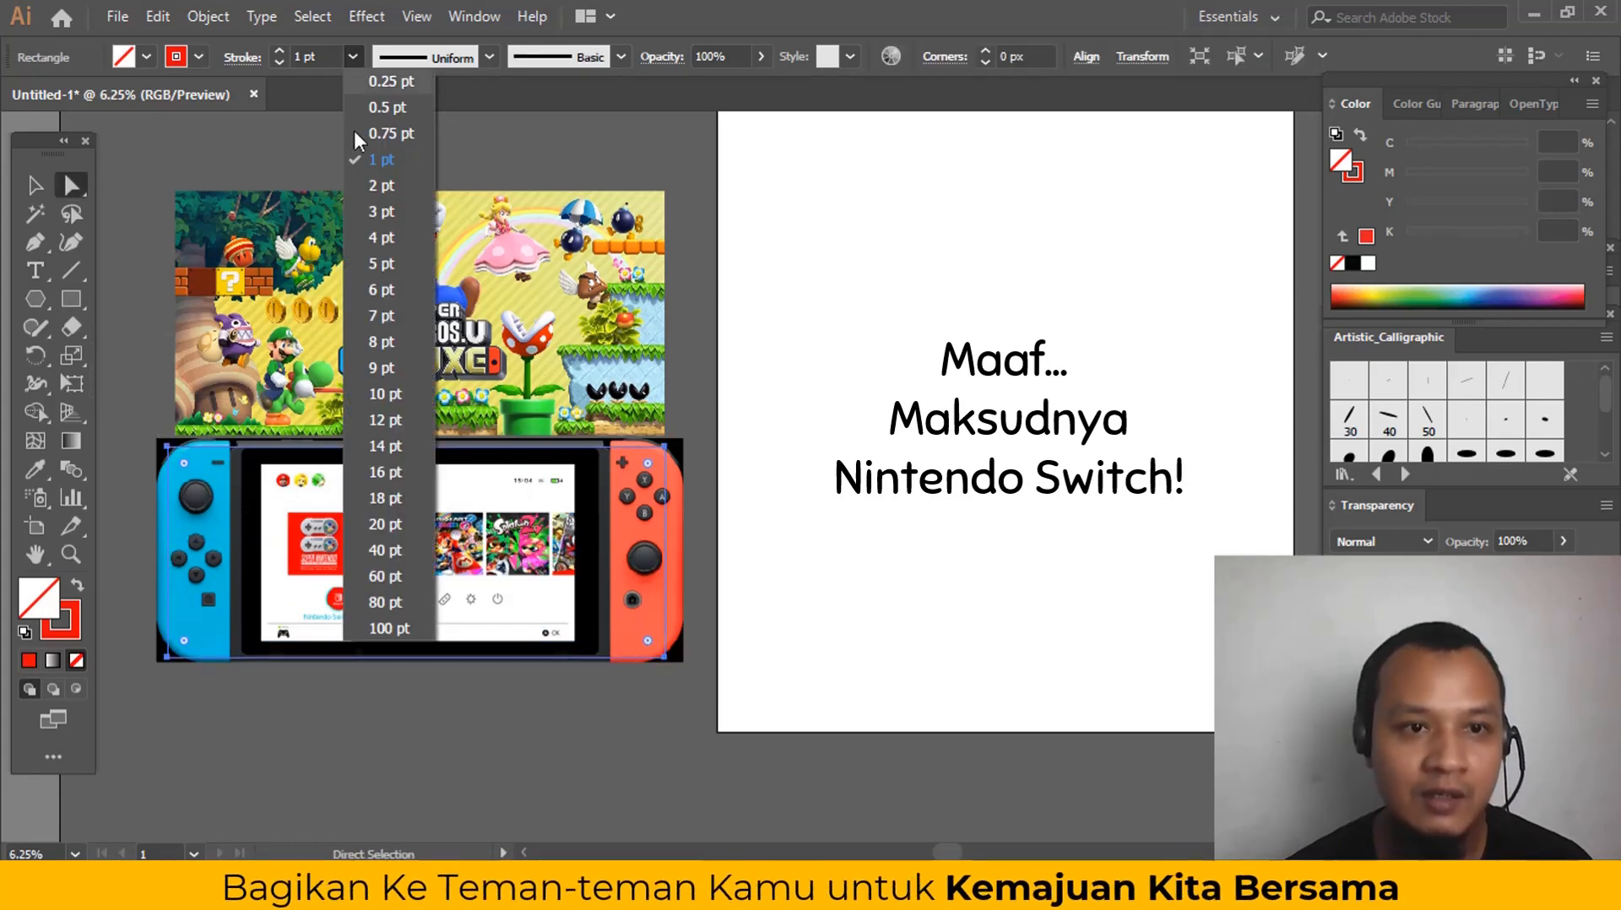
pyautogui.click(383, 500)
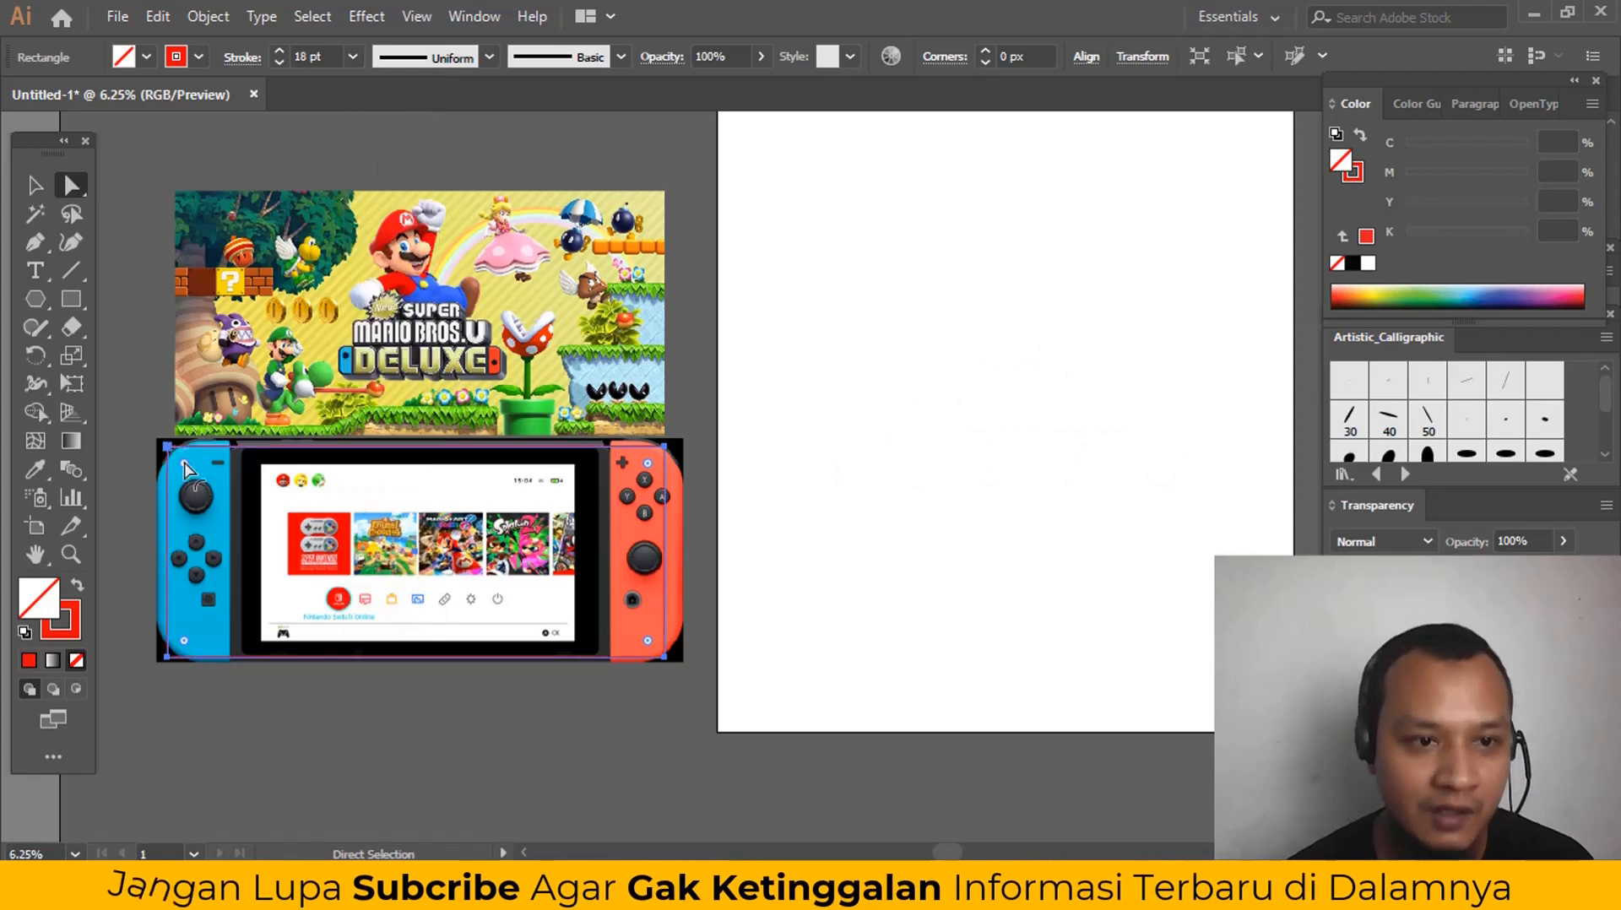
# Step: Round the rectangle's corners and stretch its two sides to match the outer edges of the console
pyautogui.moveTo(185, 464); pyautogui.dragTo(257, 464)
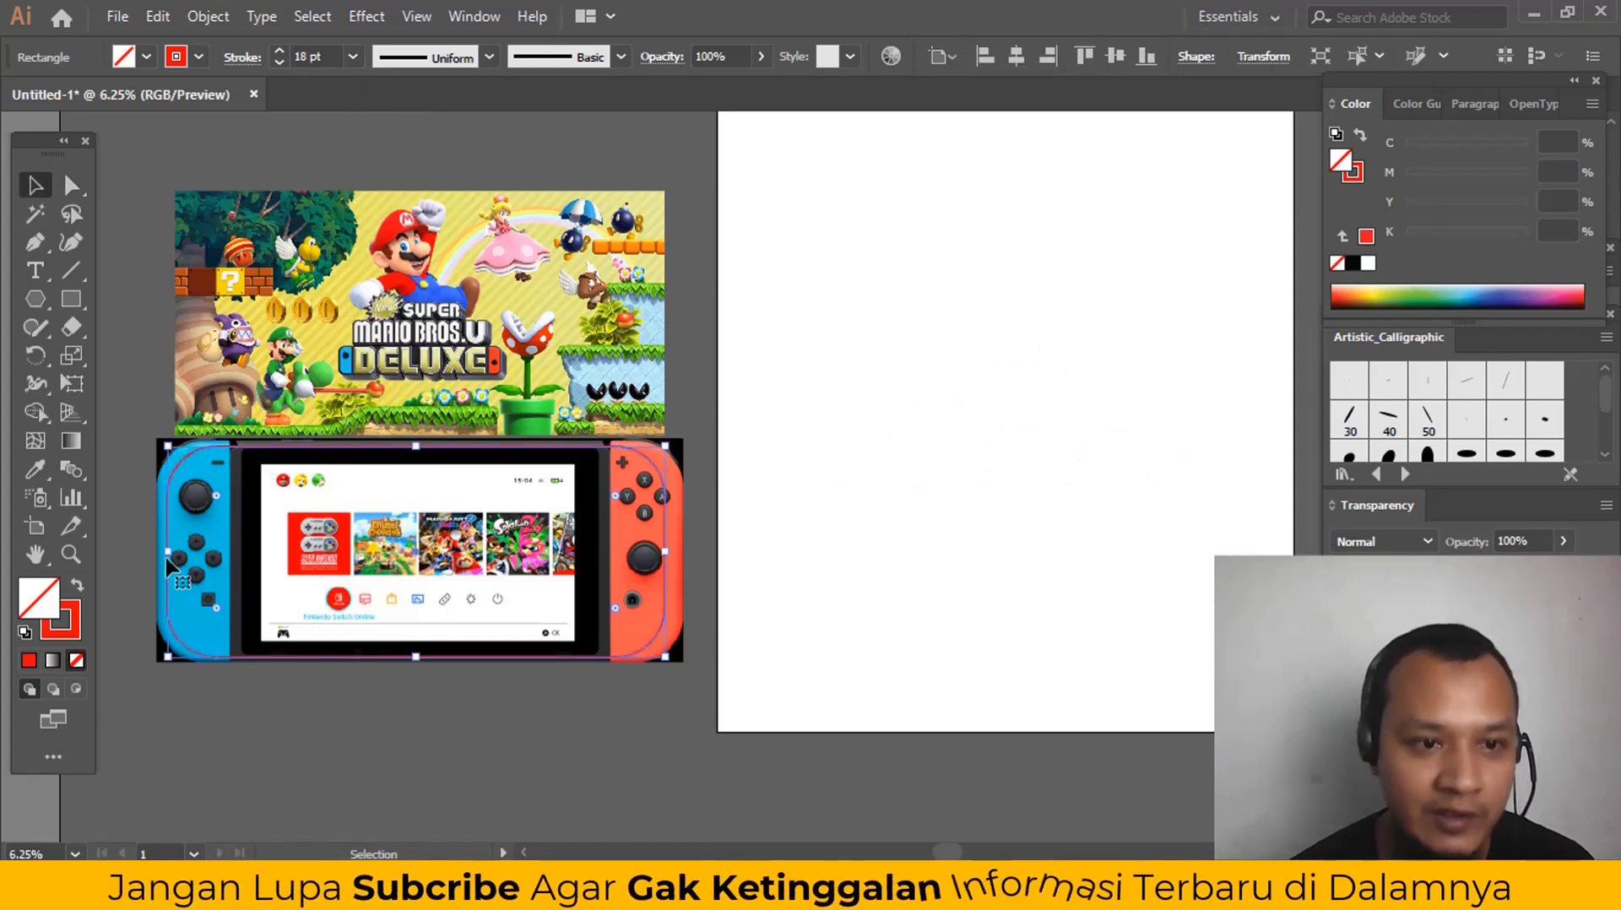
pyautogui.moveTo(167, 553); pyautogui.dragTo(158, 555)
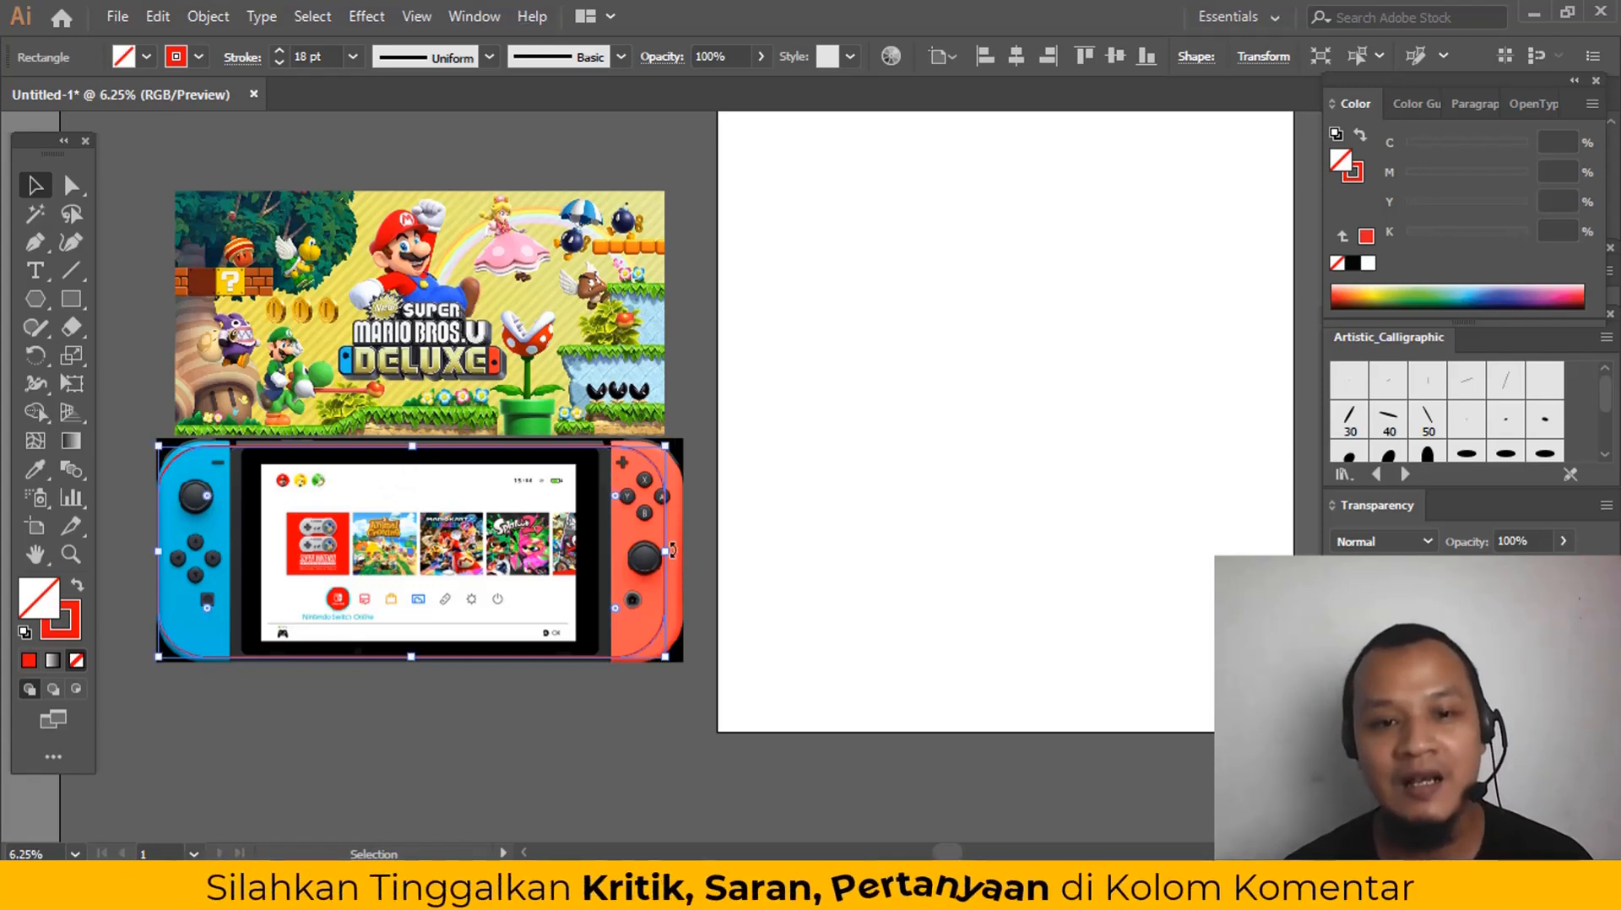
pyautogui.moveTo(665, 553)
pyautogui.mouseDown()
pyautogui.moveTo(695, 560)
pyautogui.moveTo(683, 555)
pyautogui.moveTo(676, 582)
pyautogui.mouseUp()
# Step: Move the traced rounded rectangle from the console image onto the blank artboard and delete it
pyautogui.press('space')
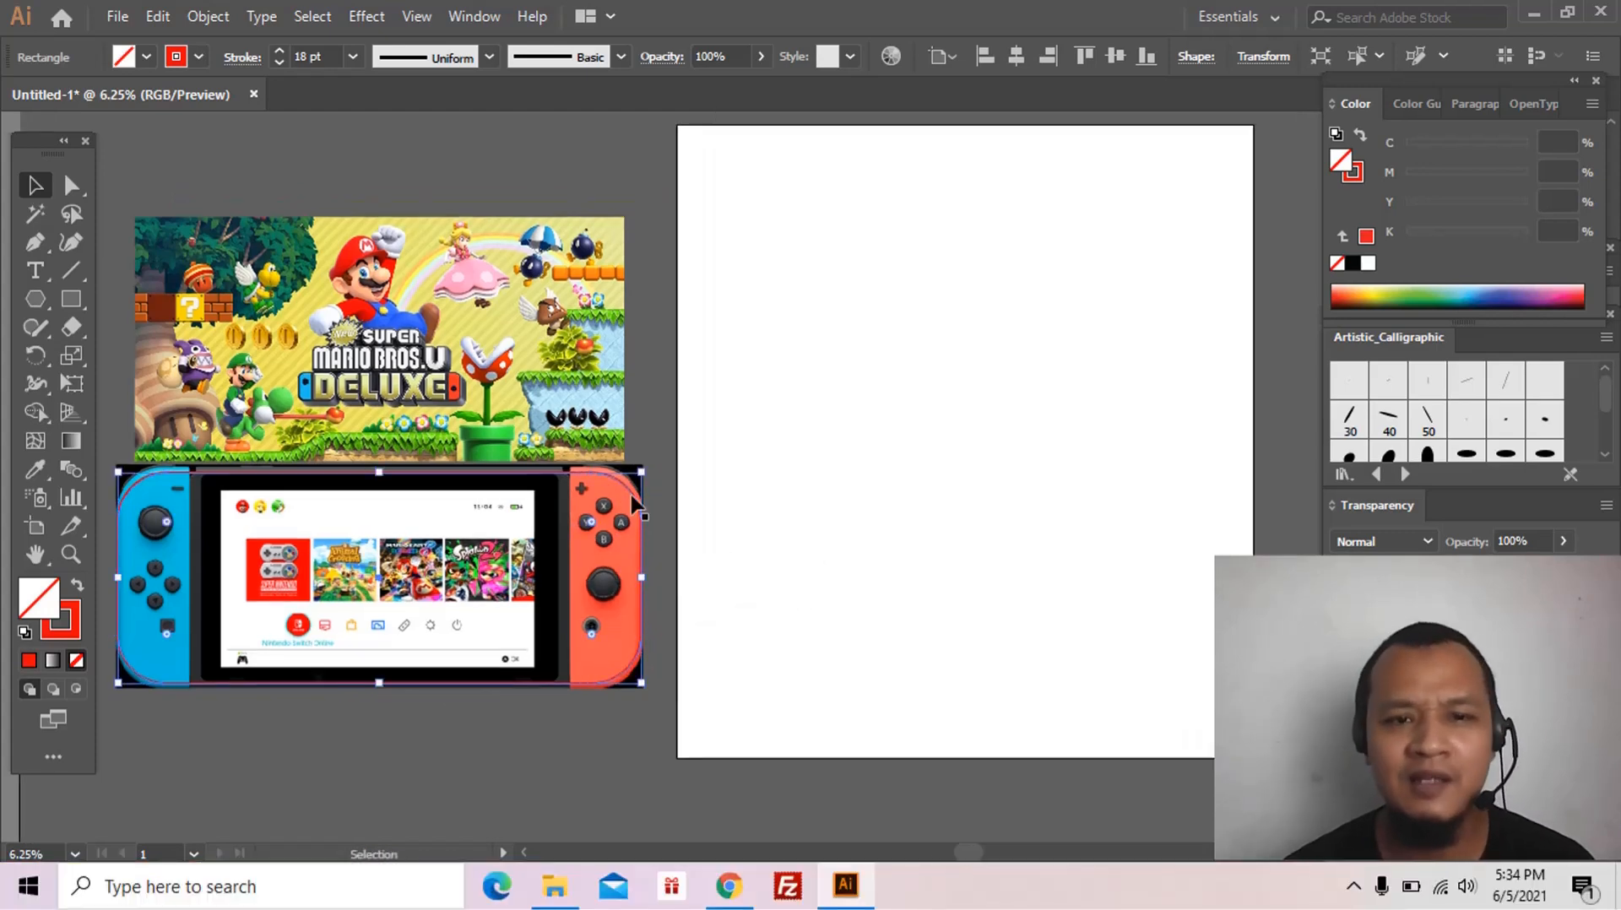
pyautogui.moveTo(641, 507); pyautogui.dragTo(1221, 420)
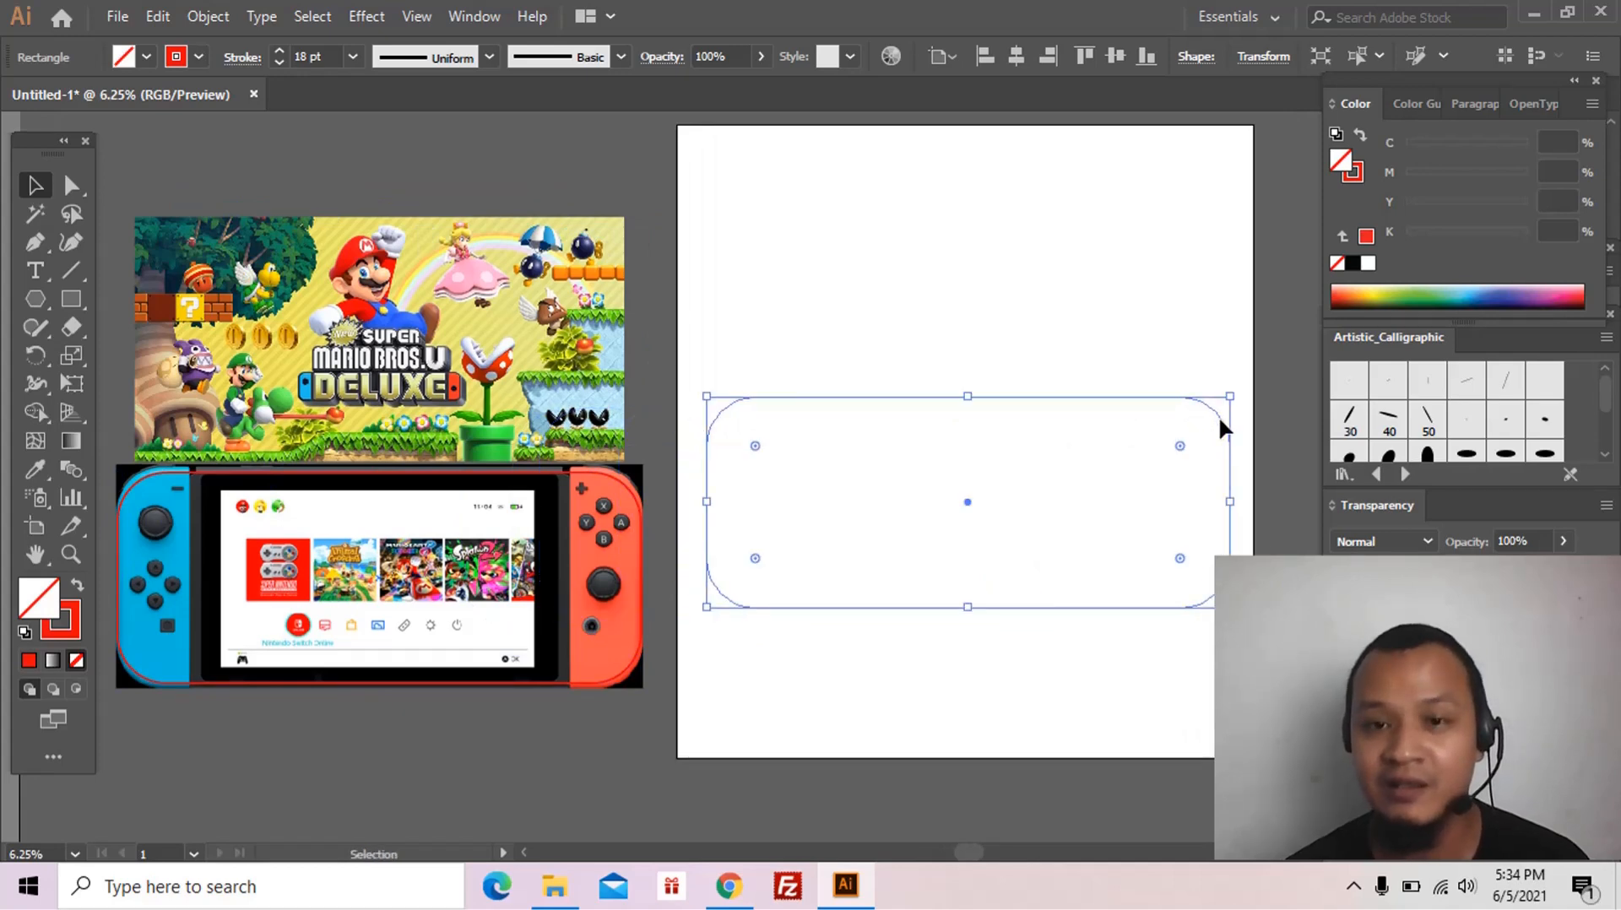
pyautogui.click(1219, 415)
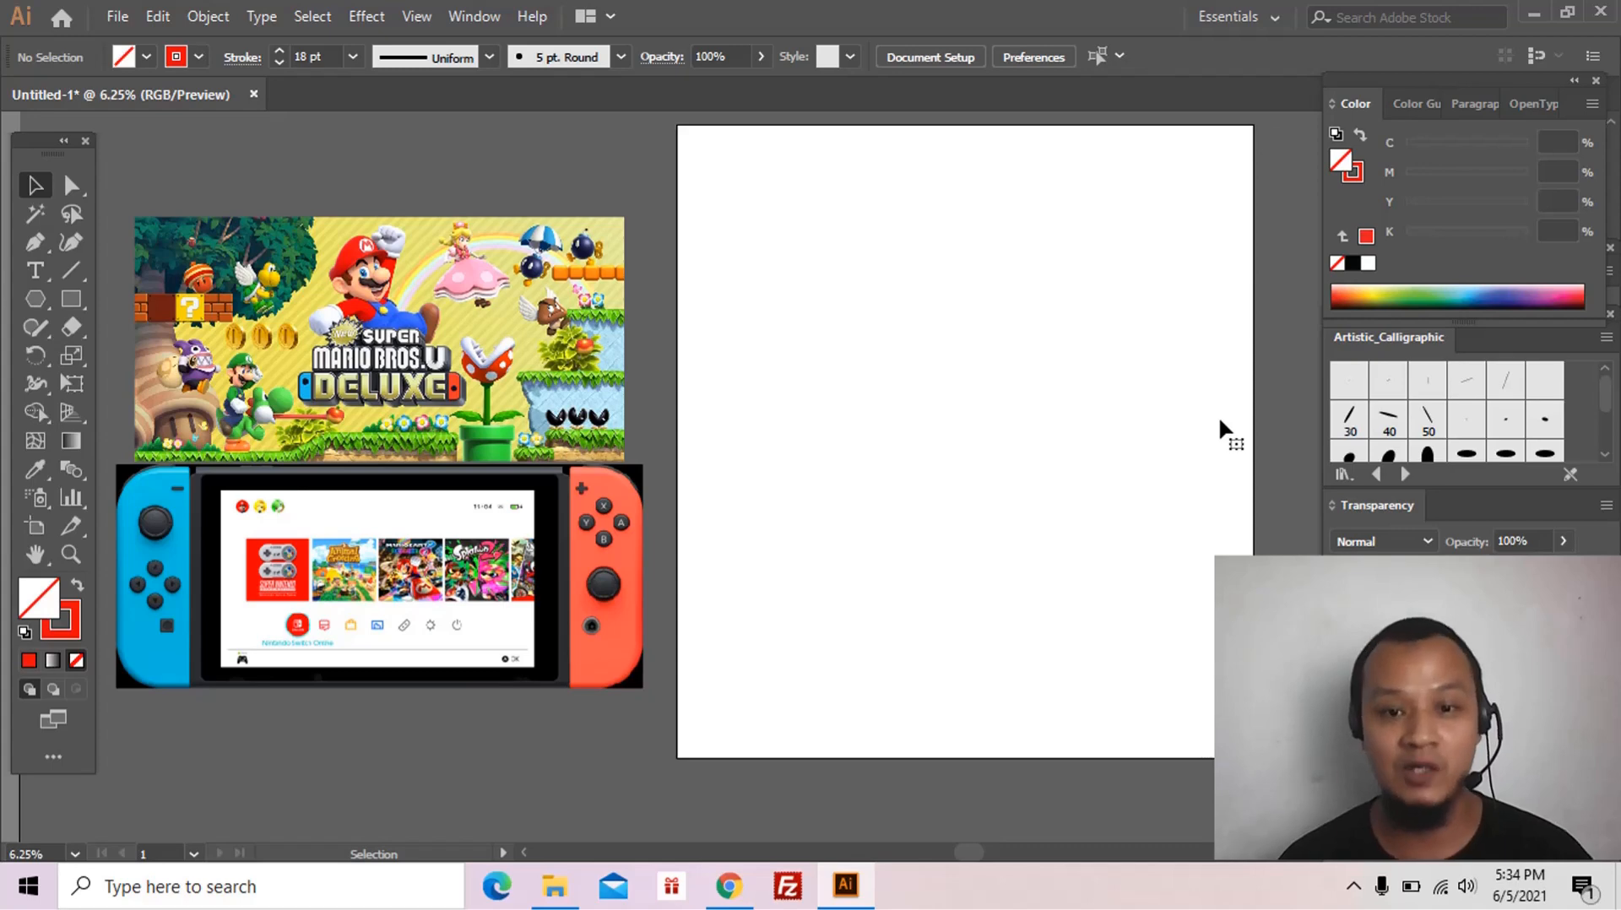
pyautogui.press('space')
pyautogui.moveTo(1104, 484); pyautogui.dragTo(1134, 424)
pyautogui.click(465, 482)
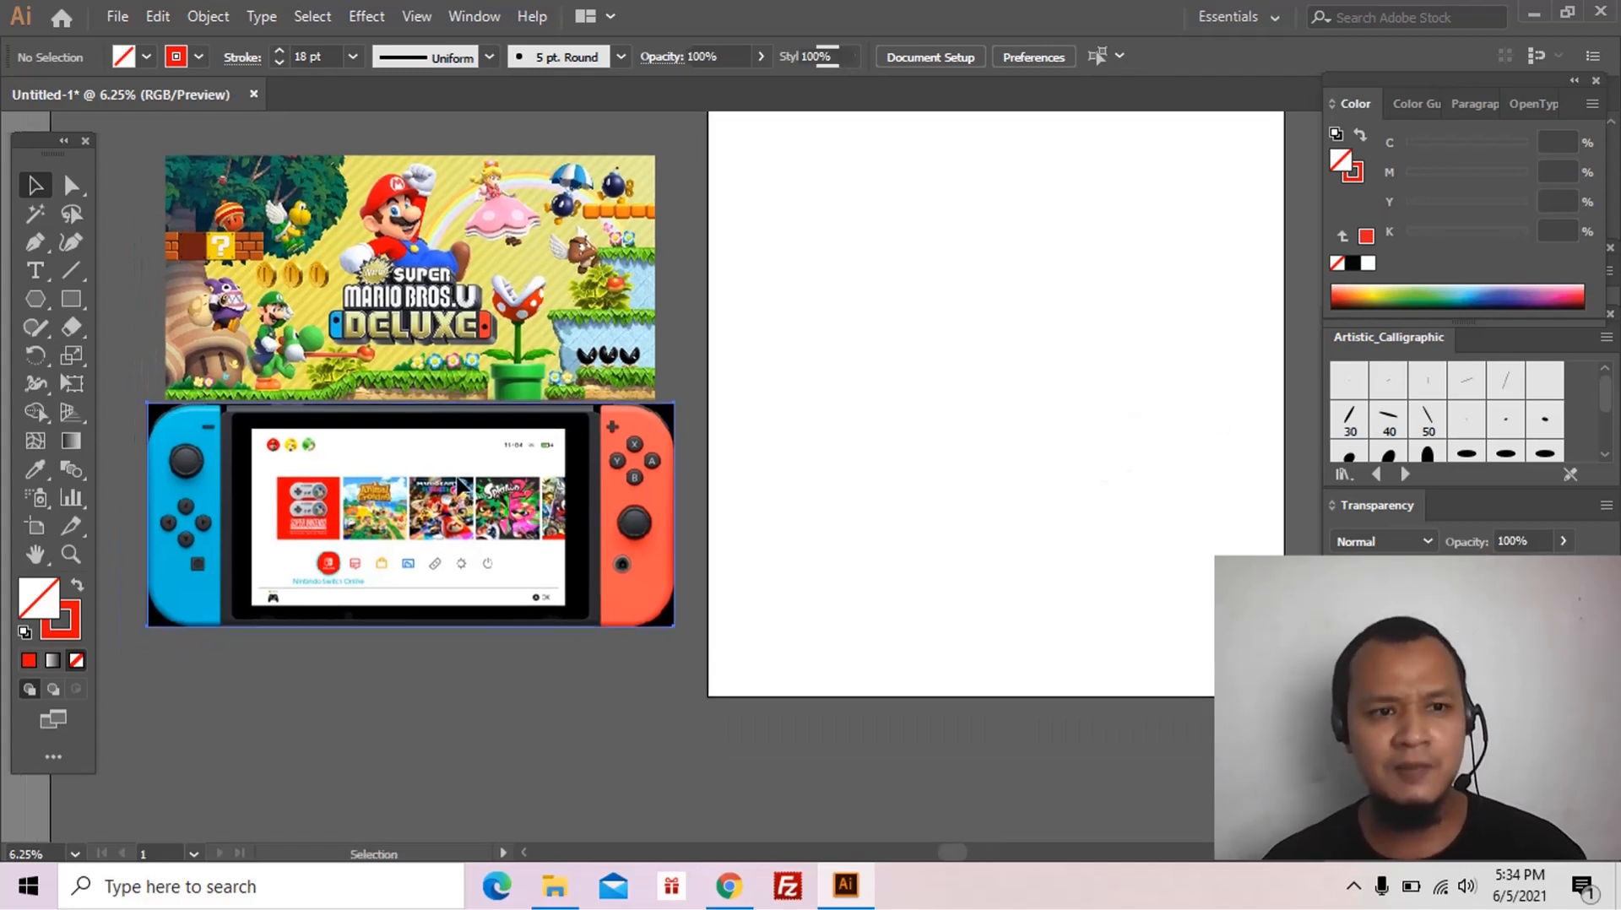
pyautogui.click(460, 481)
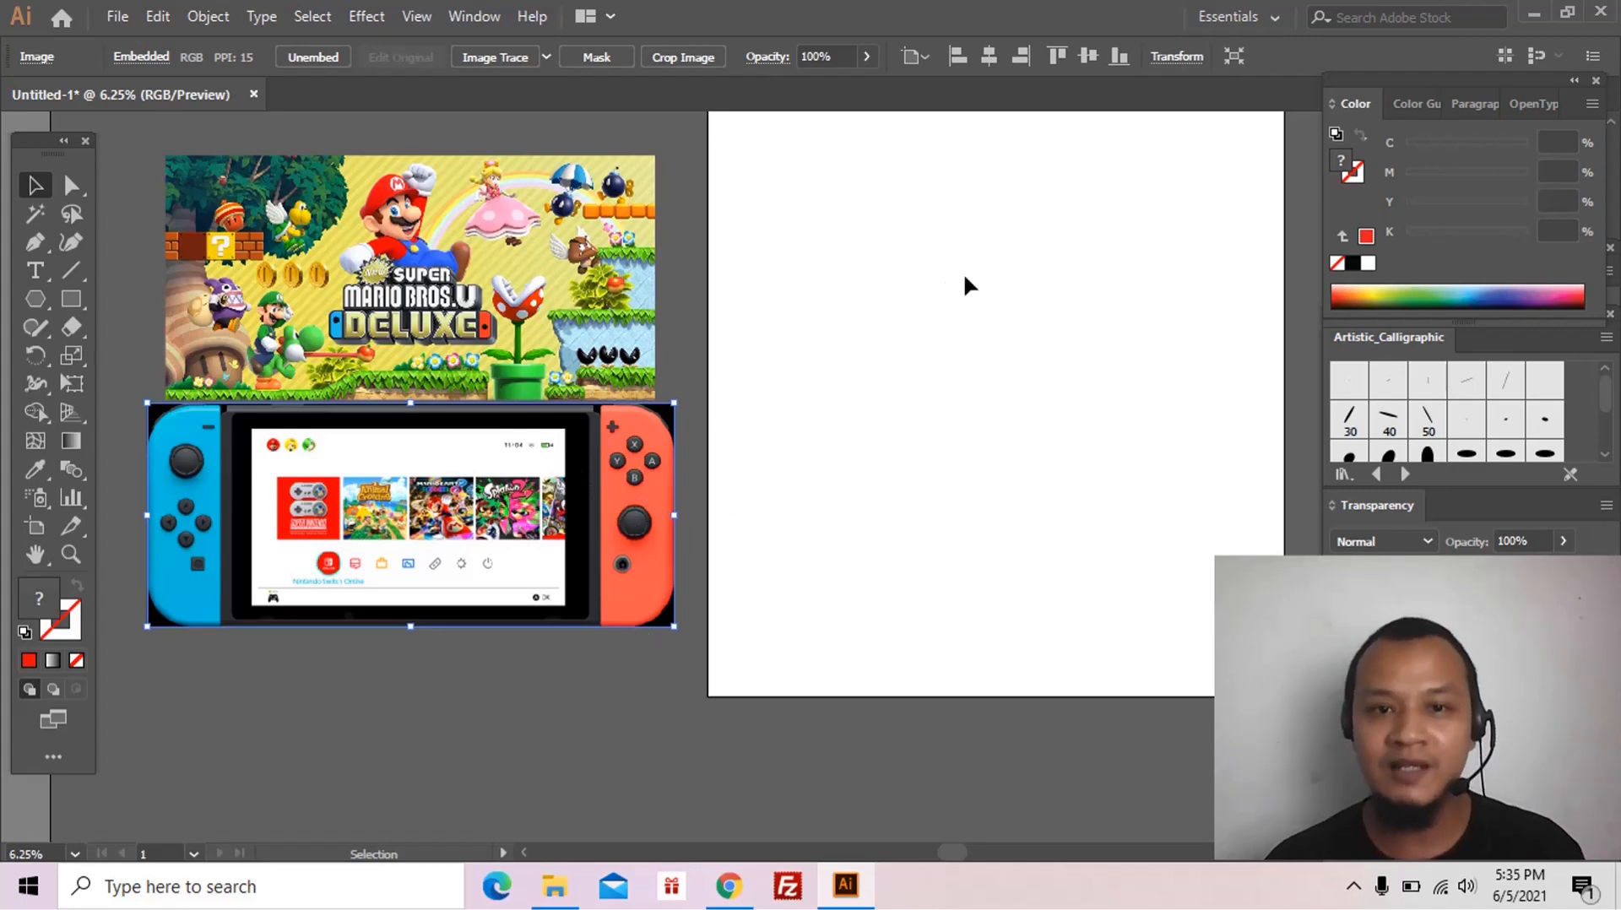
pyautogui.moveTo(974, 261); pyautogui.dragTo(965, 288)
pyautogui.moveTo(868, 402); pyautogui.dragTo(848, 398)
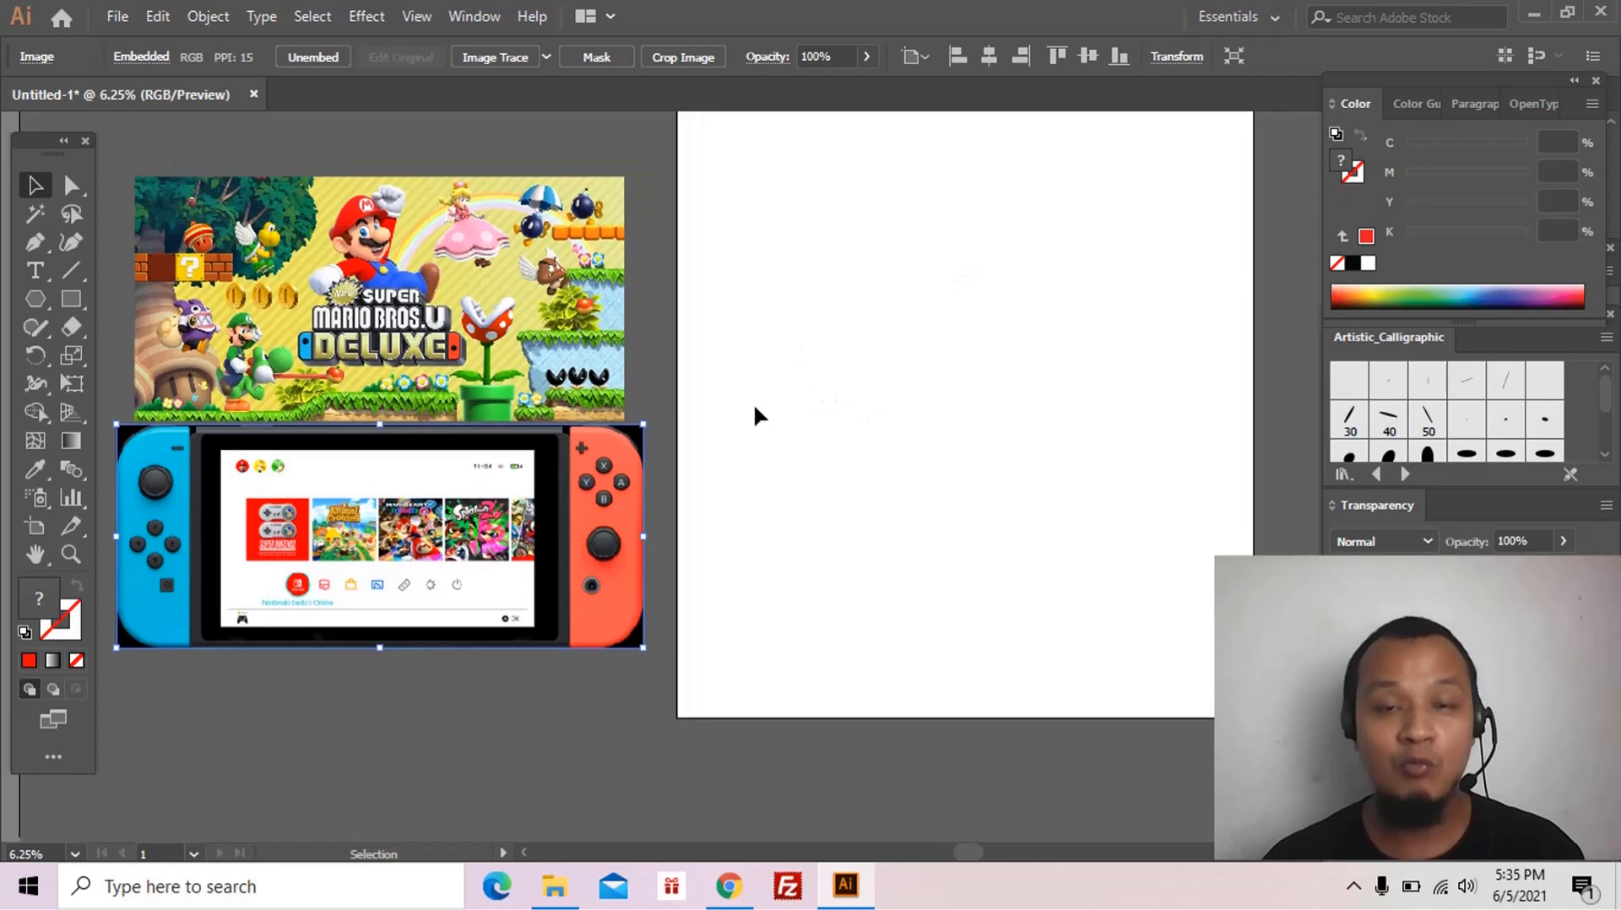
pyautogui.click(889, 351)
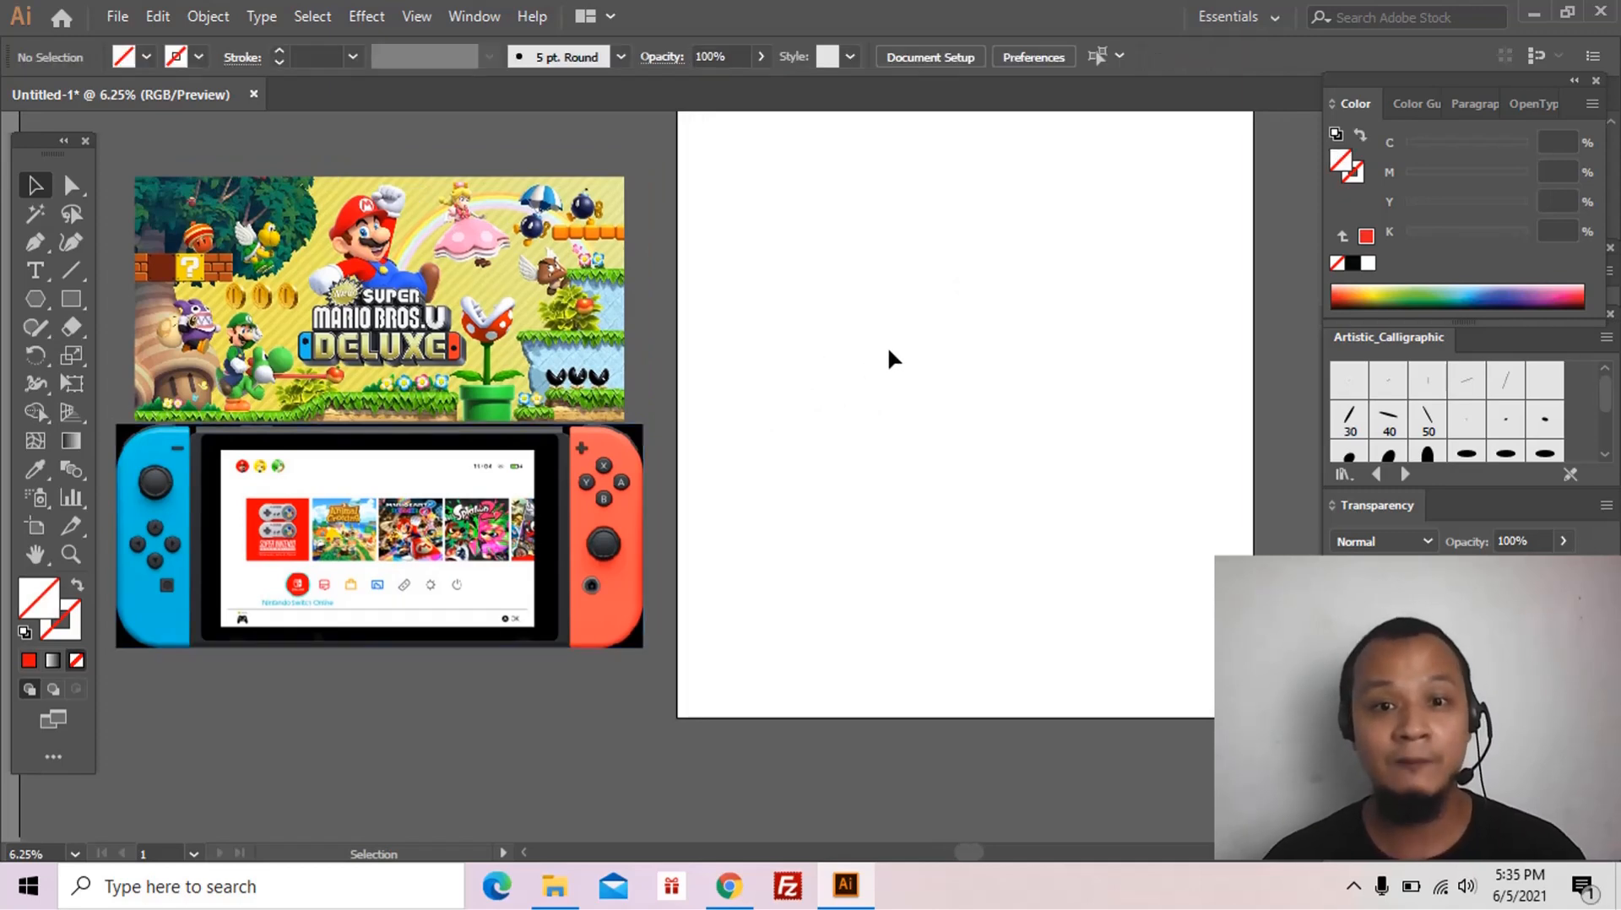
pyautogui.moveTo(888, 351); pyautogui.dragTo(877, 359)
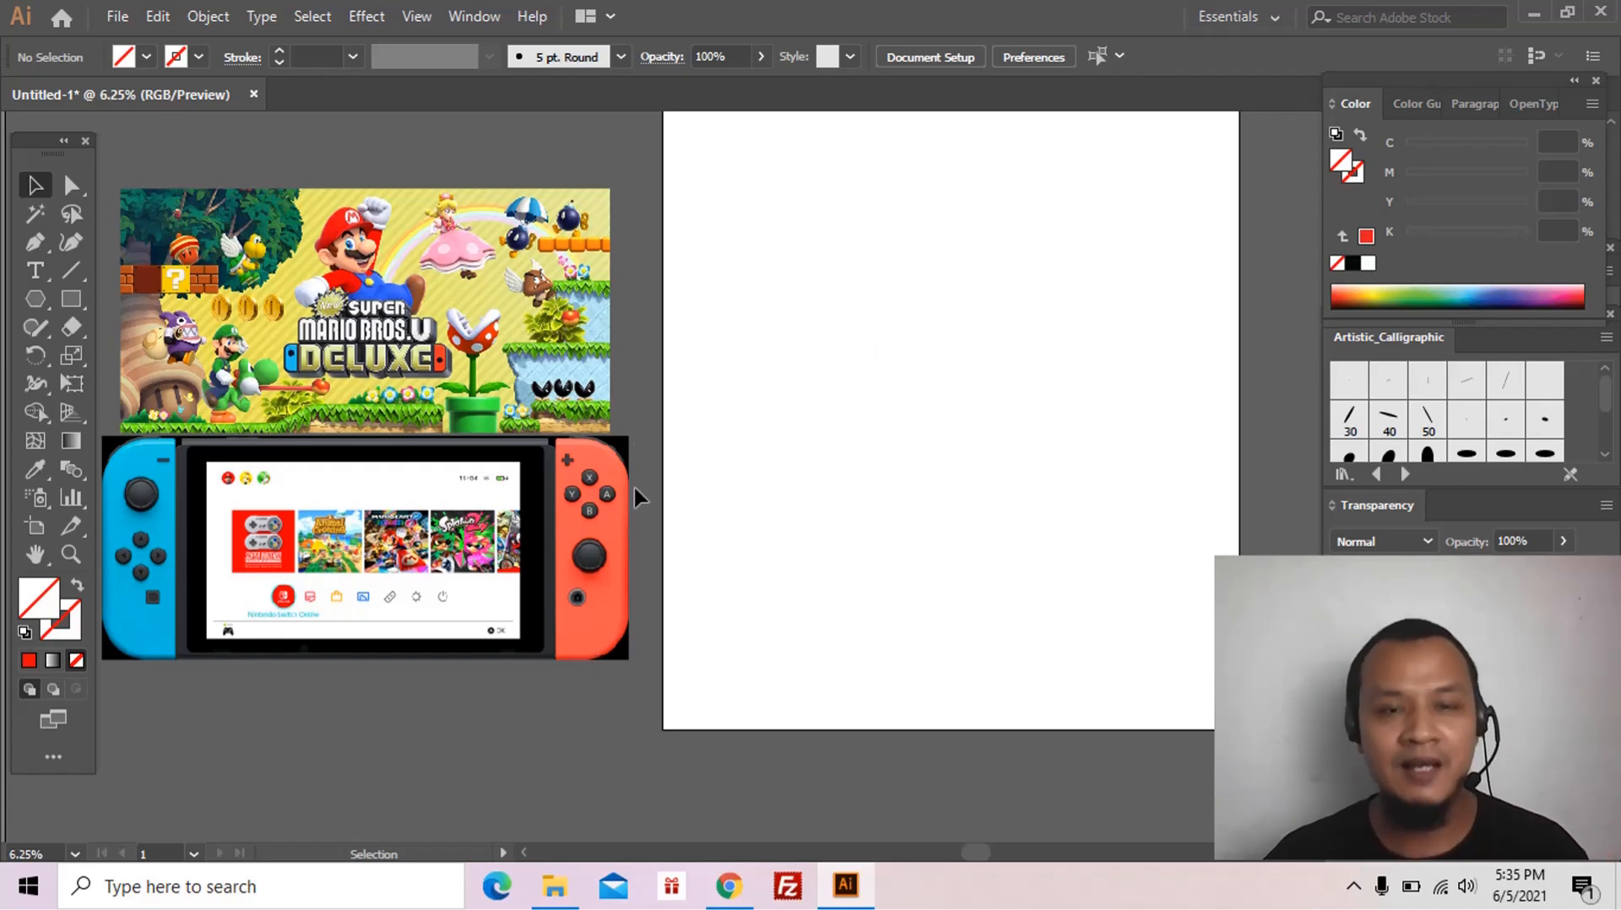
pyautogui.moveTo(616, 524); pyautogui.dragTo(630, 515)
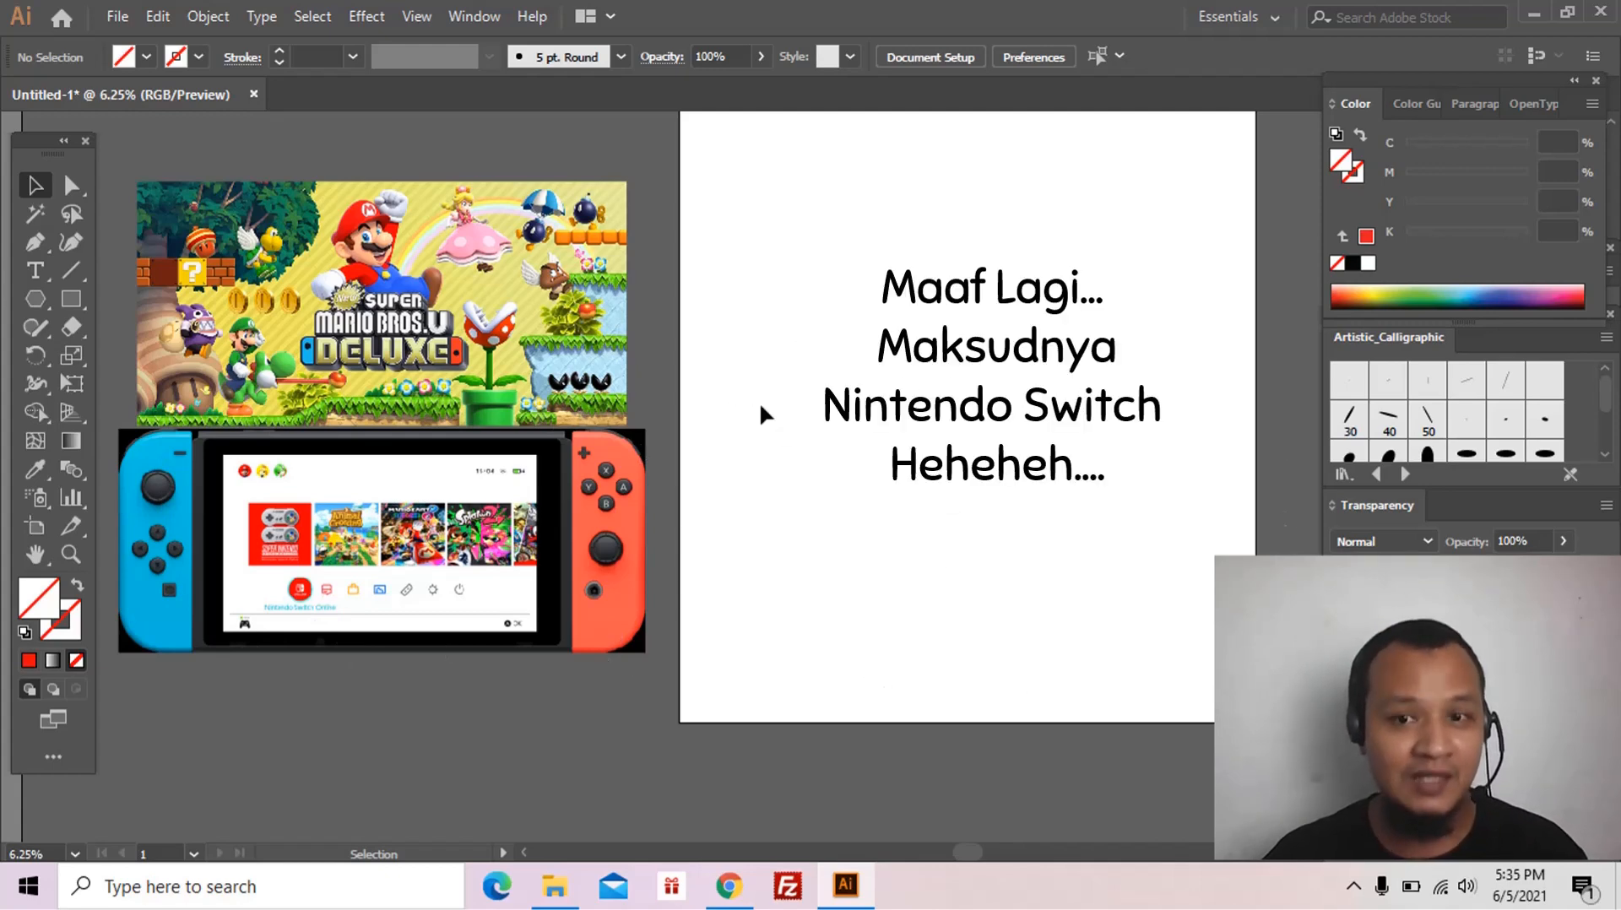
# Step: Draw a wide rectangle with a red stroke and no fill across the lower half of the artboard
pyautogui.click(70, 305)
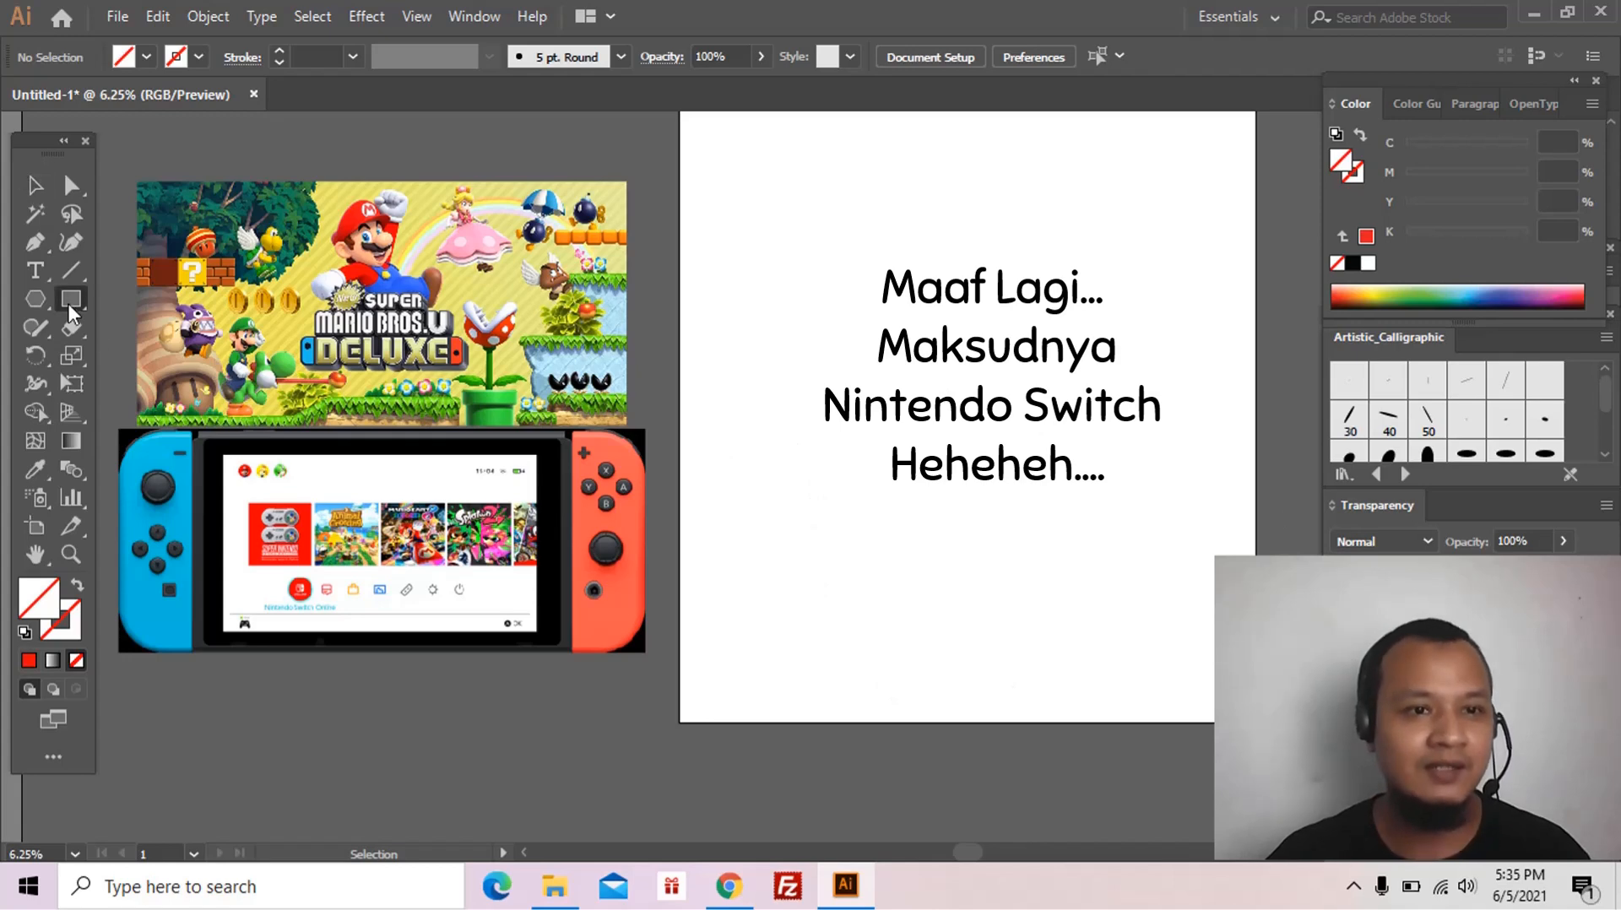
pyautogui.rightClick(69, 309)
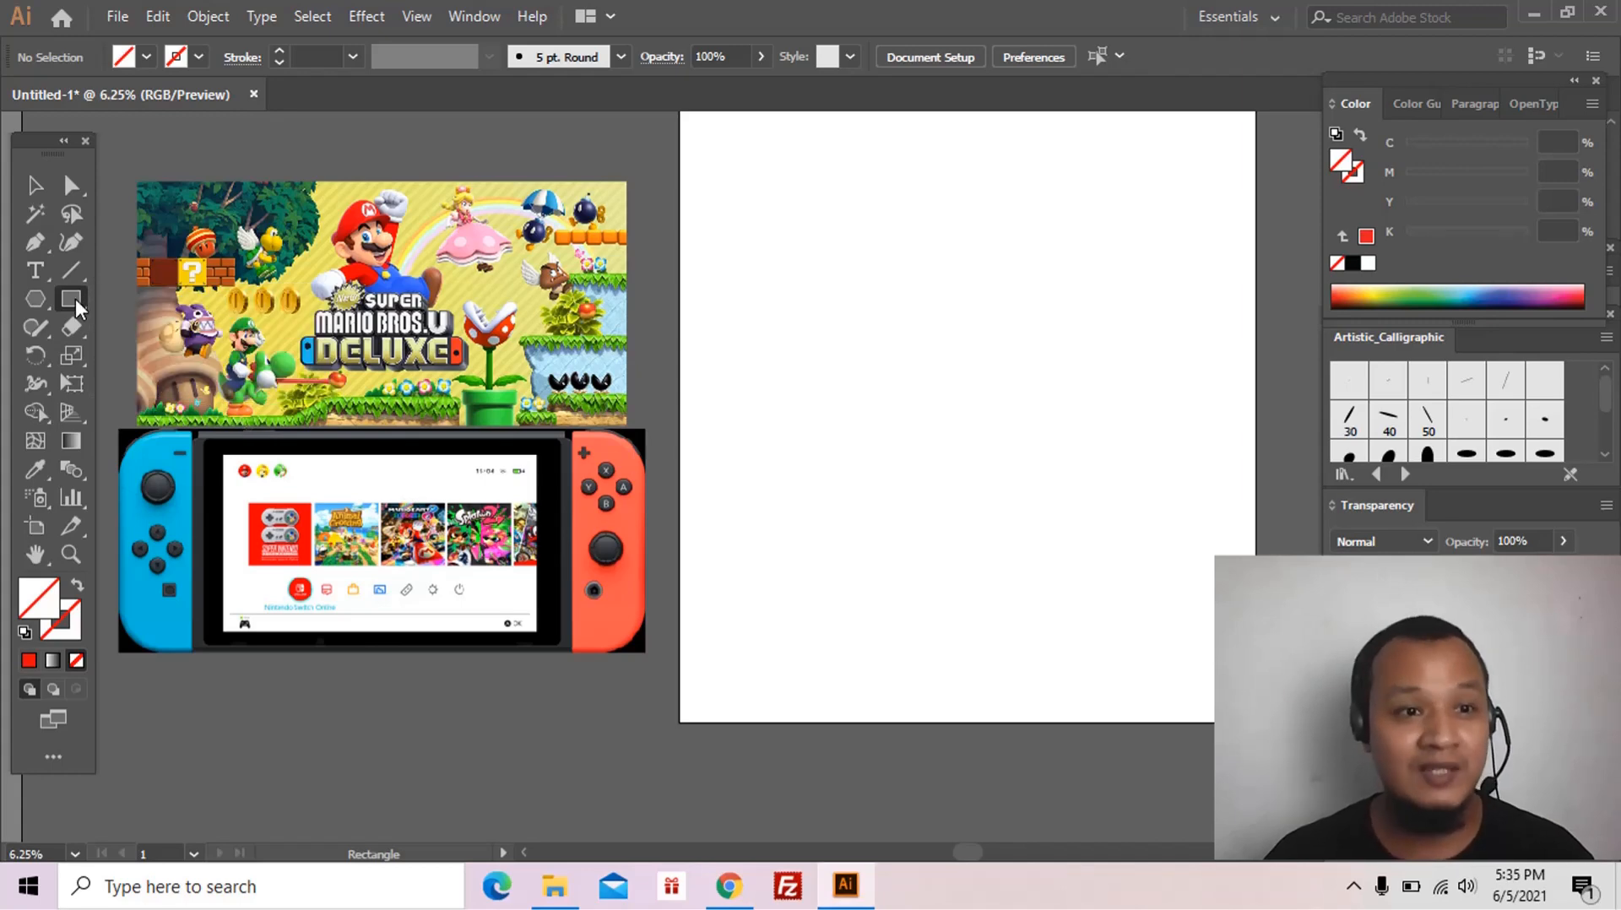
pyautogui.click(61, 638)
pyautogui.click(32, 660)
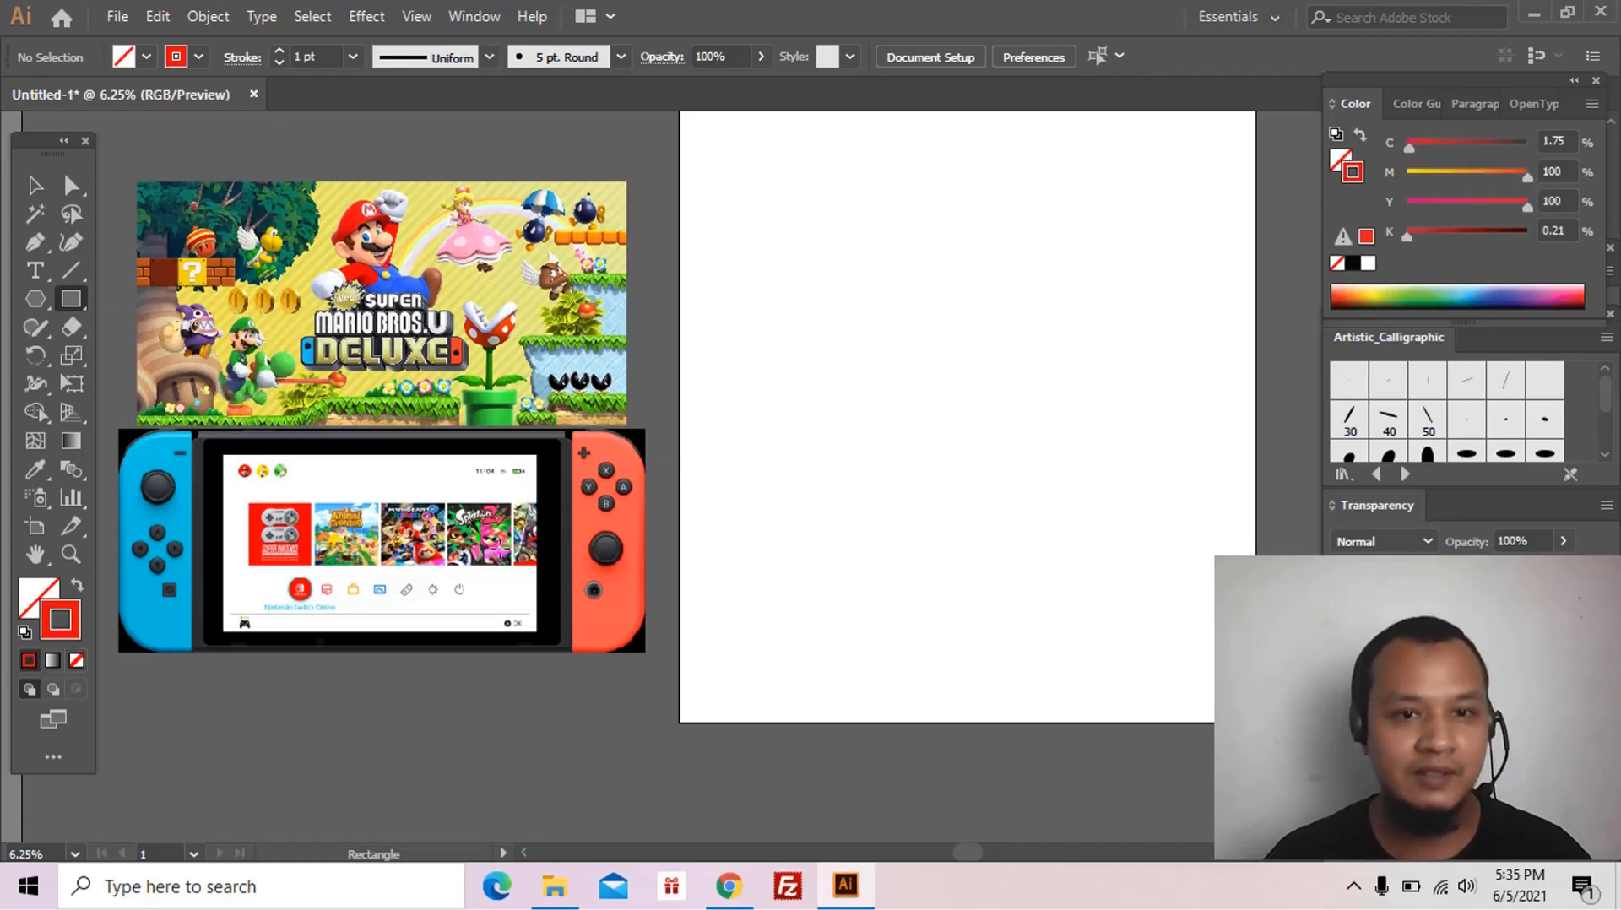
pyautogui.moveTo(732, 371); pyautogui.dragTo(1220, 612)
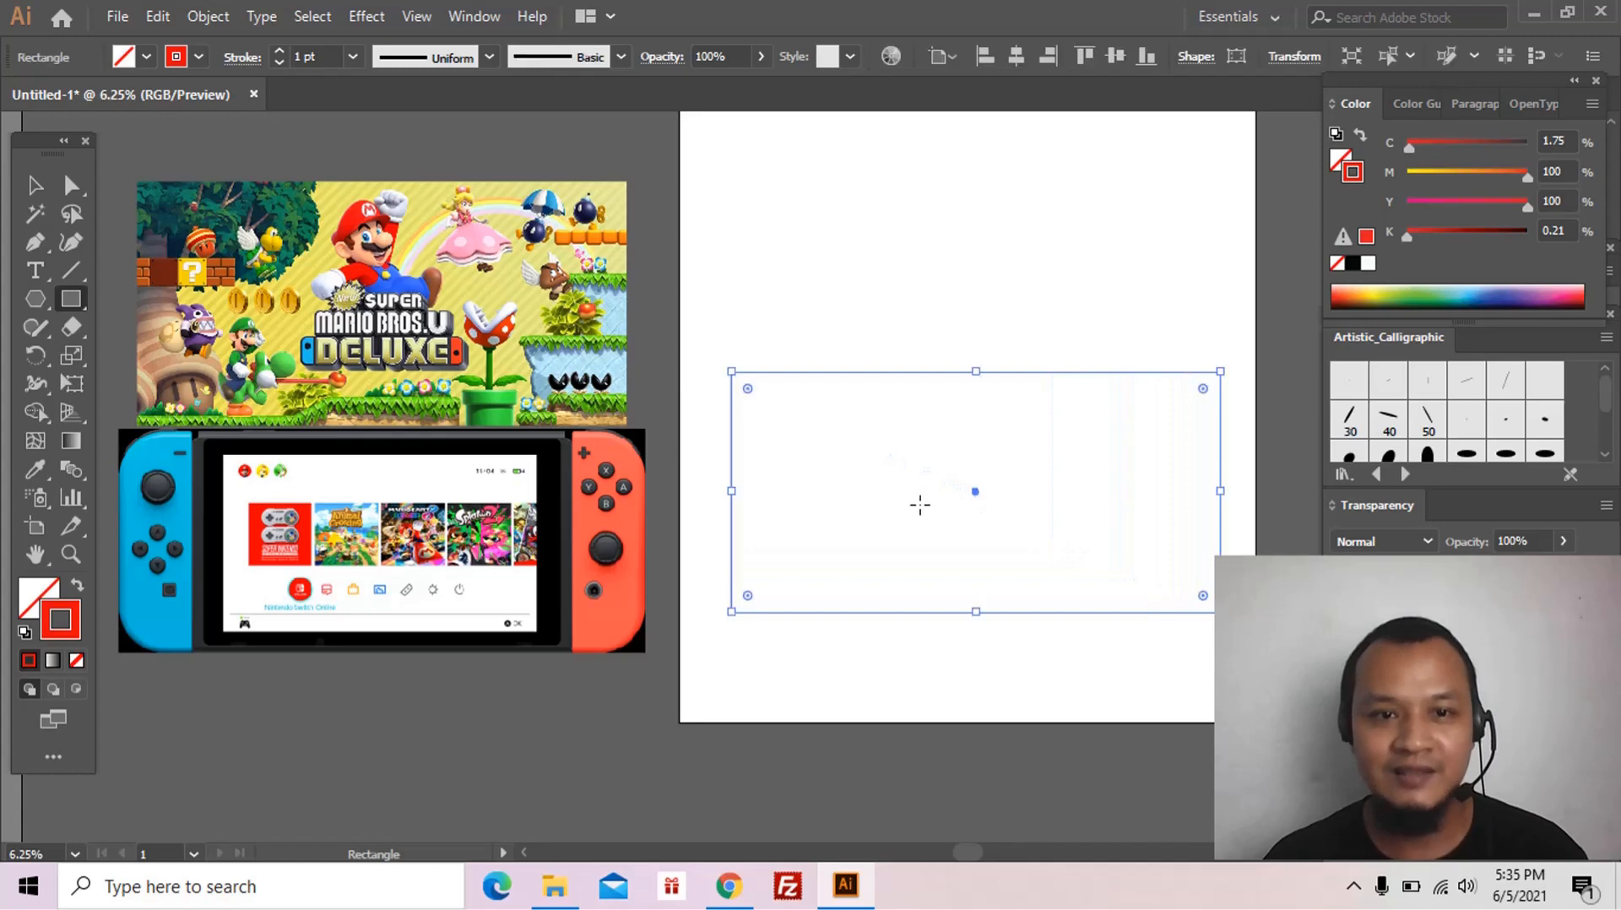
# Step: Round all corners of the wide rectangle to 612 px and set its stroke to a brighter red with 95% saturation and 97% brightness
pyautogui.press('a')
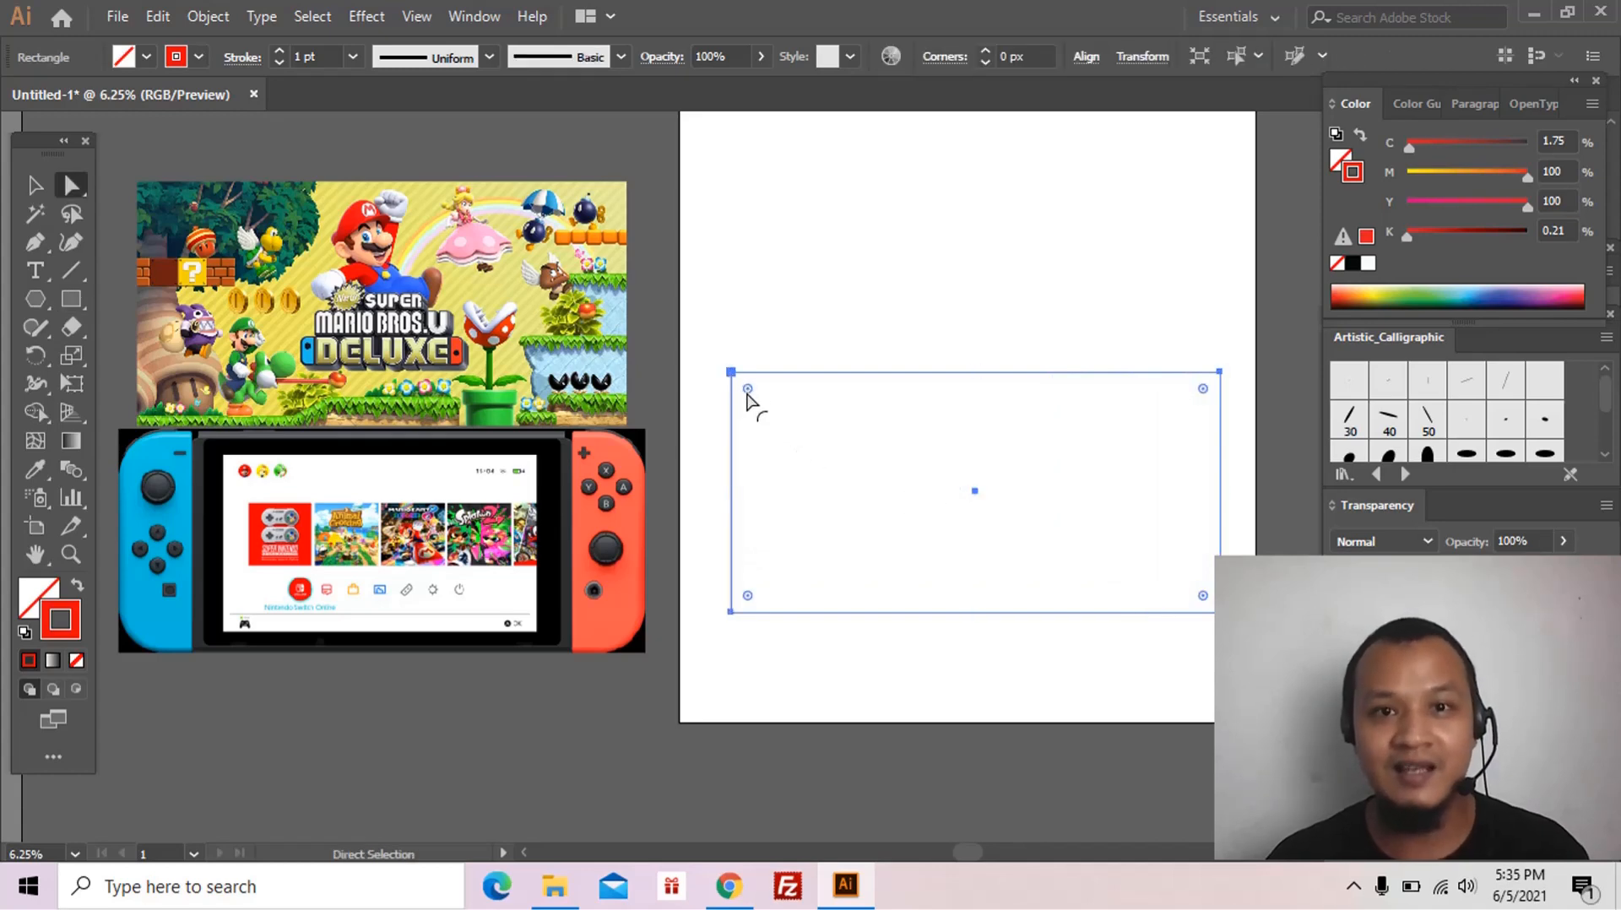
pyautogui.moveTo(747, 390); pyautogui.dragTo(858, 405)
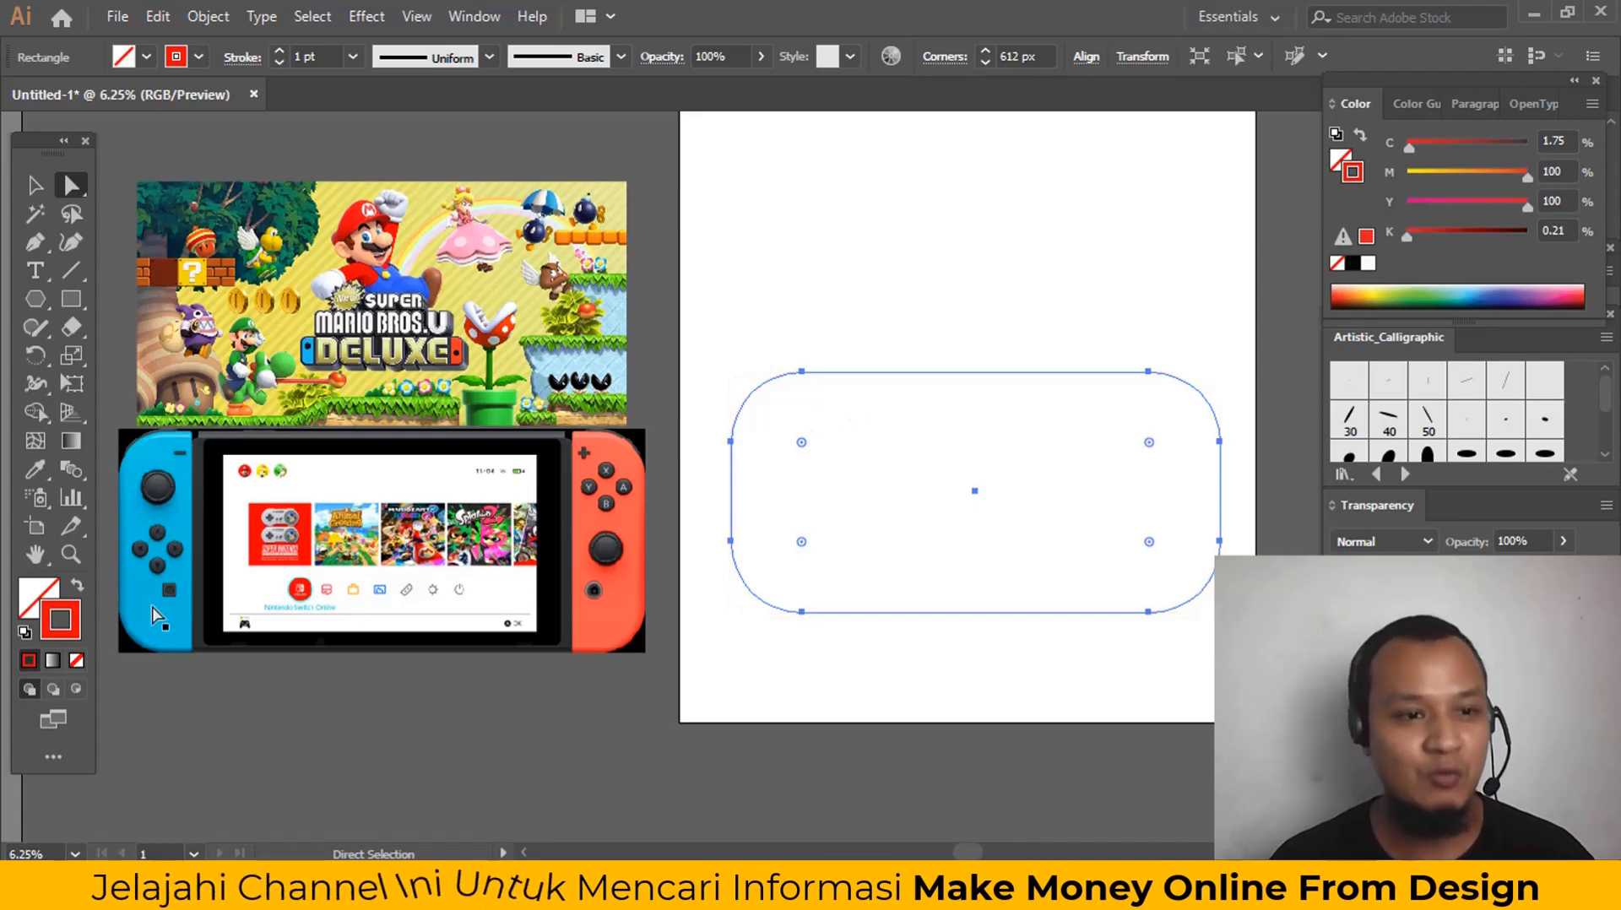
pyautogui.doubleClick(74, 624)
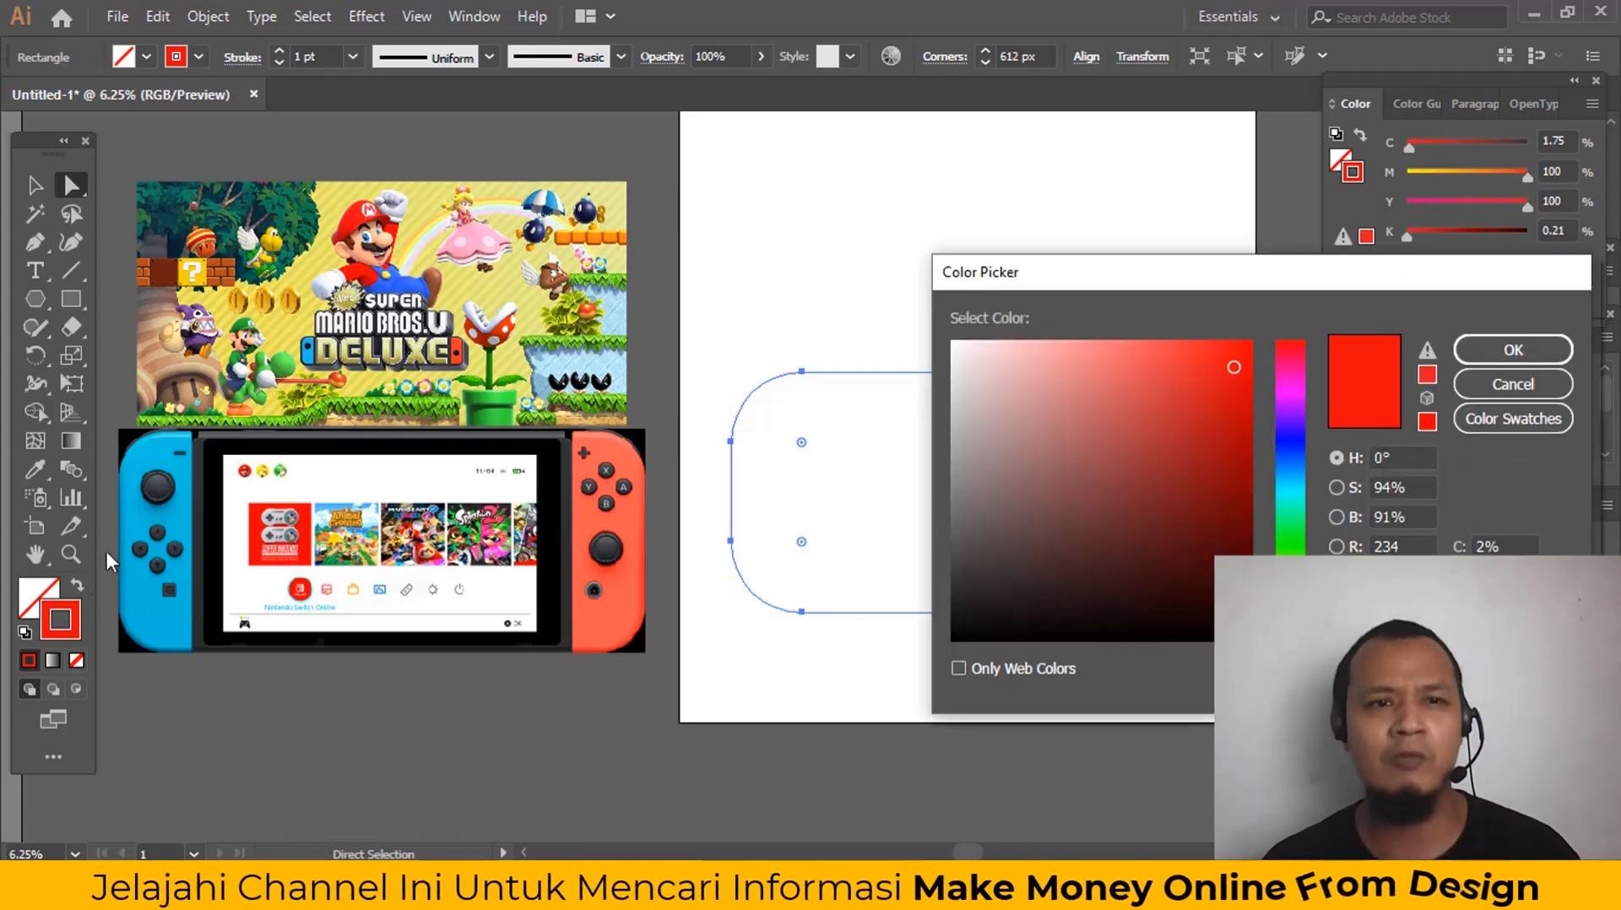
pyautogui.click(1238, 349)
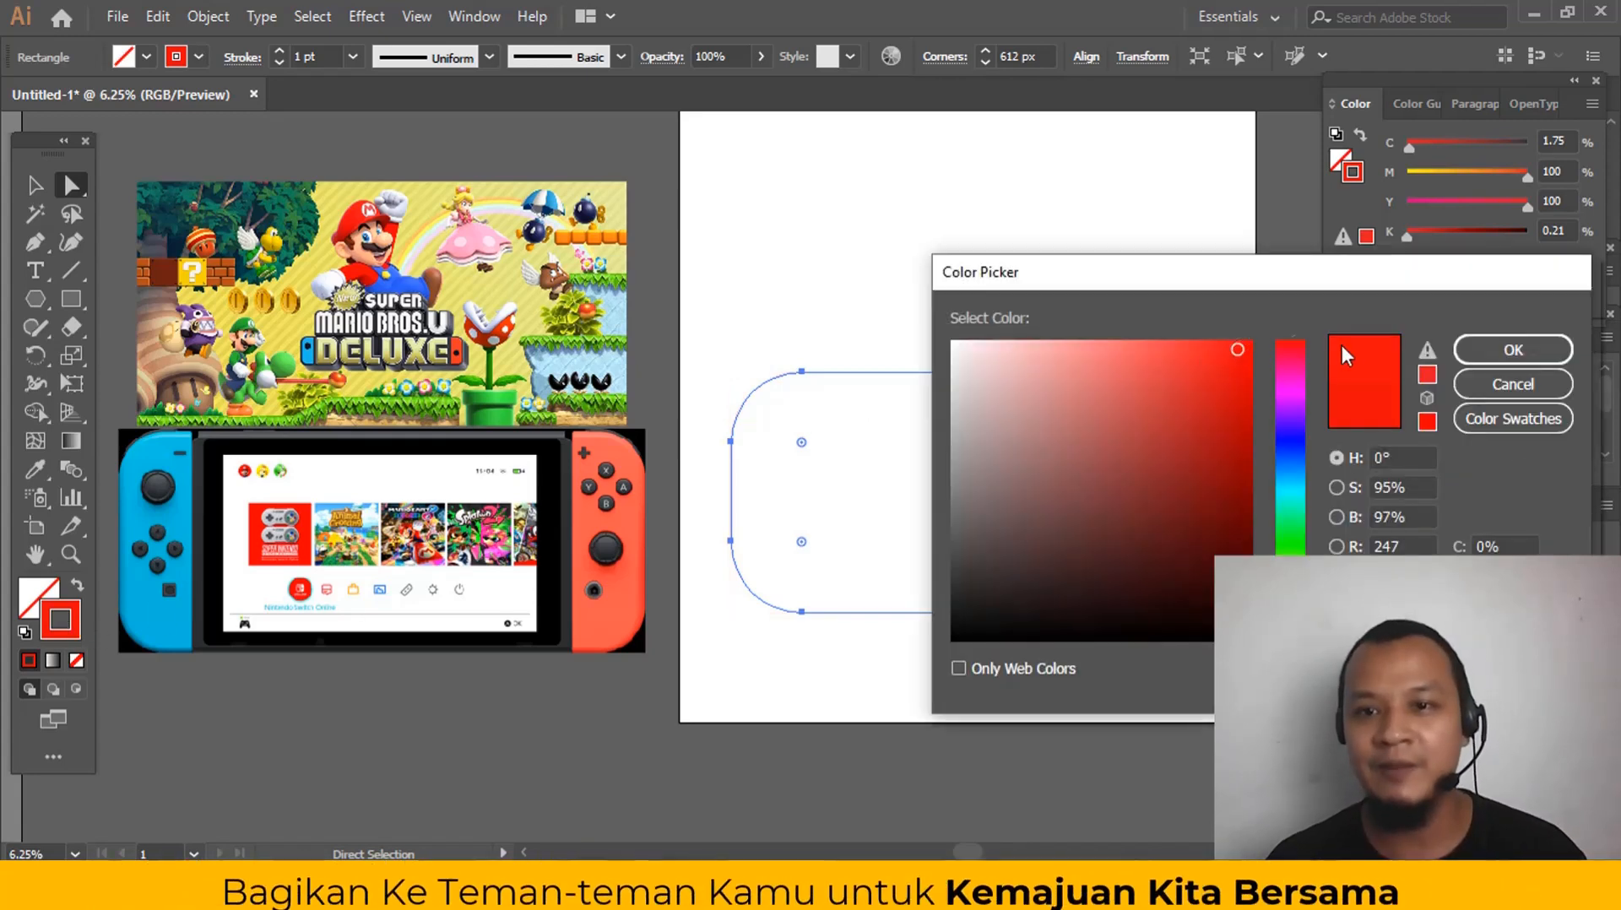
pyautogui.click(1509, 350)
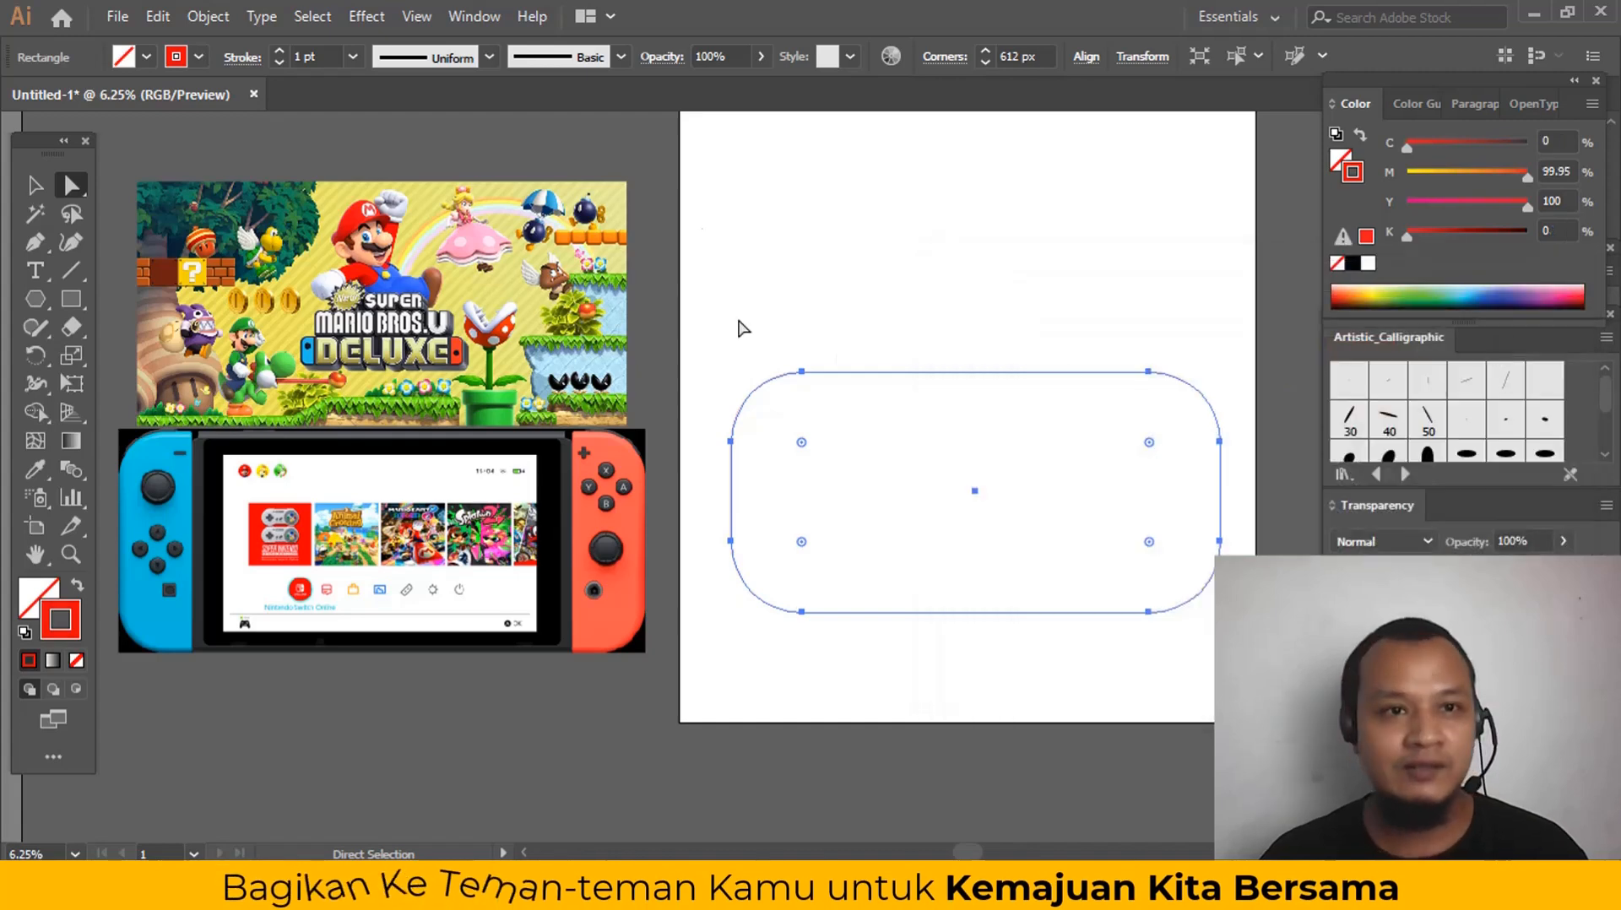
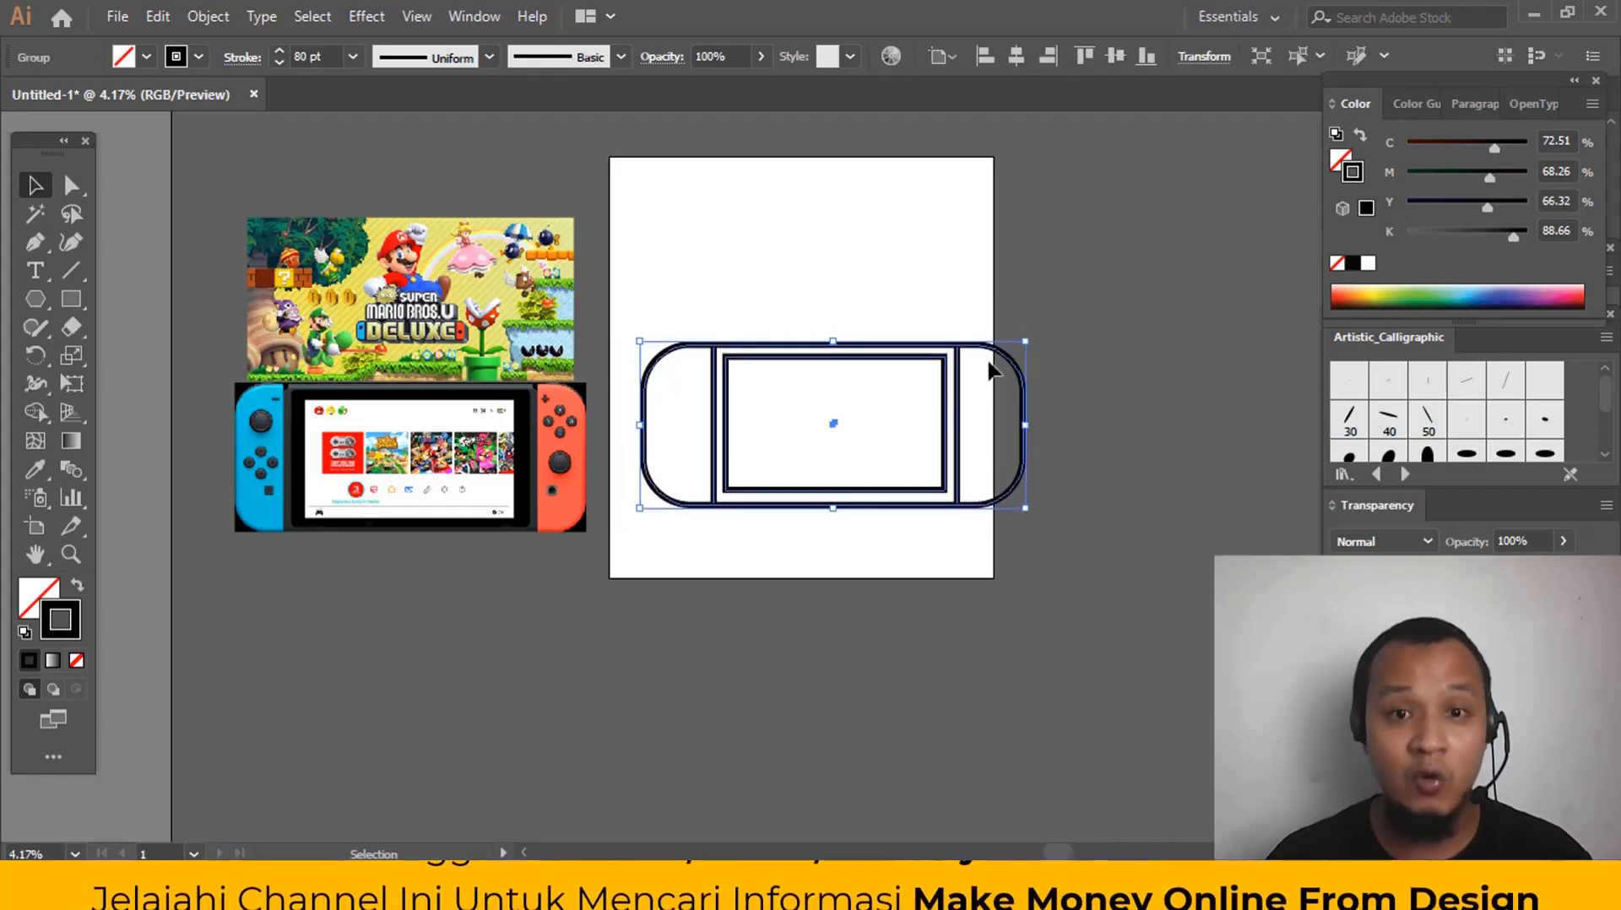
# Step: Scale the grouped console outline down slightly so it fits within the artboard's width, and deselect it
pyautogui.moveTo(993, 349); pyautogui.dragTo(973, 359)
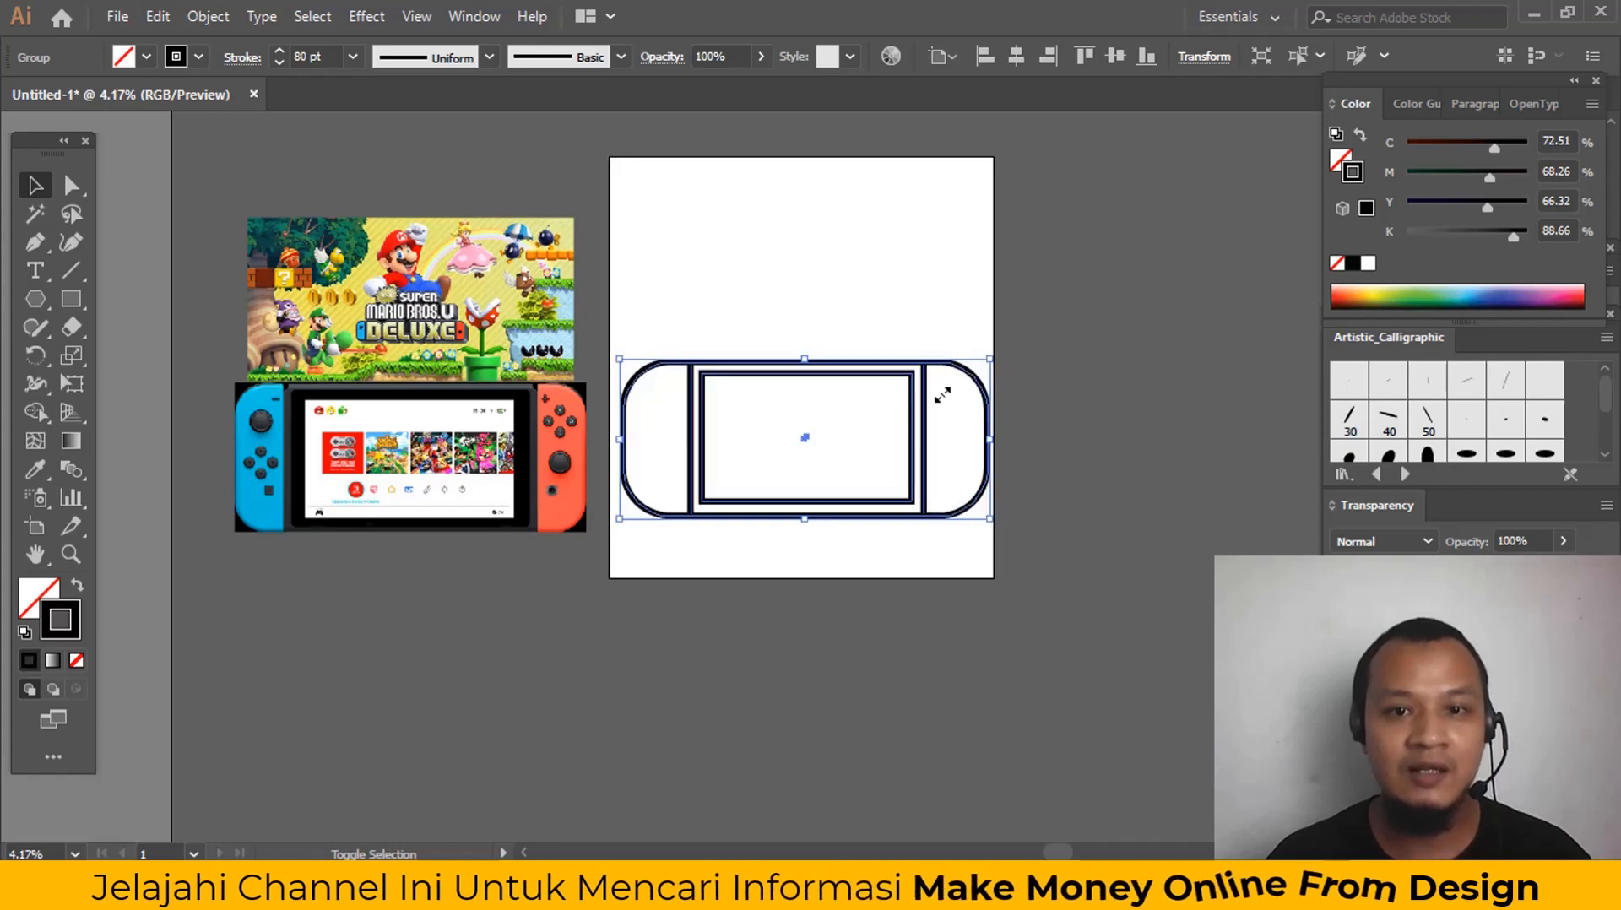
pyautogui.press('z')
pyautogui.click(831, 430)
pyautogui.moveTo(739, 453); pyautogui.dragTo(878, 462)
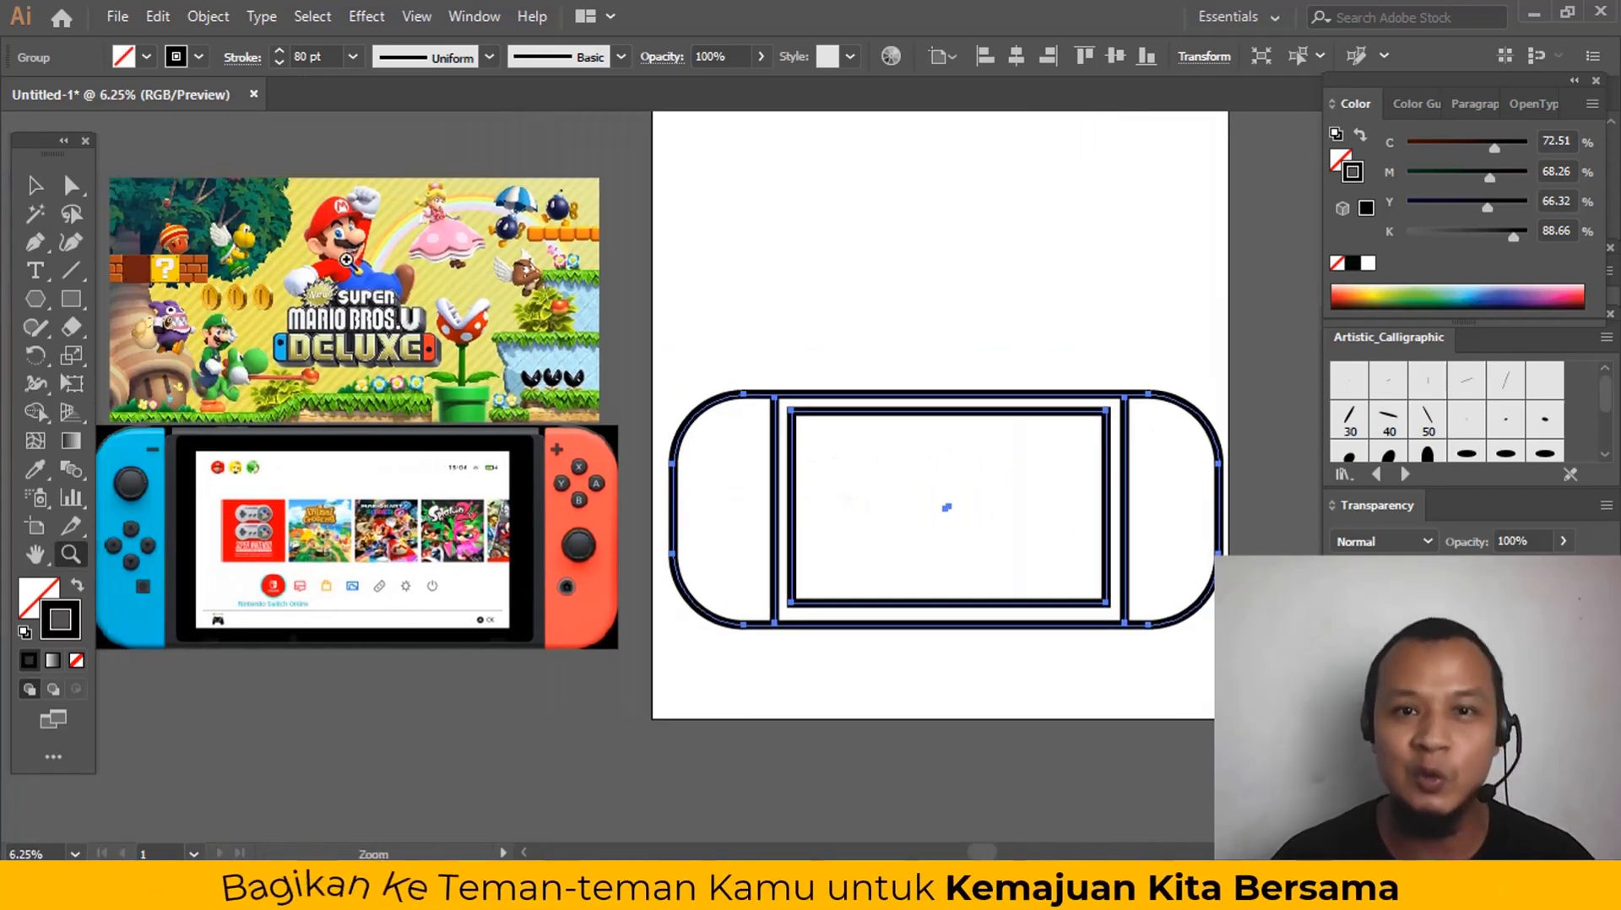
pyautogui.press('ctrl')
pyautogui.keyDown('ctrl'); pyautogui.click(633, 402); pyautogui.keyUp('ctrl')
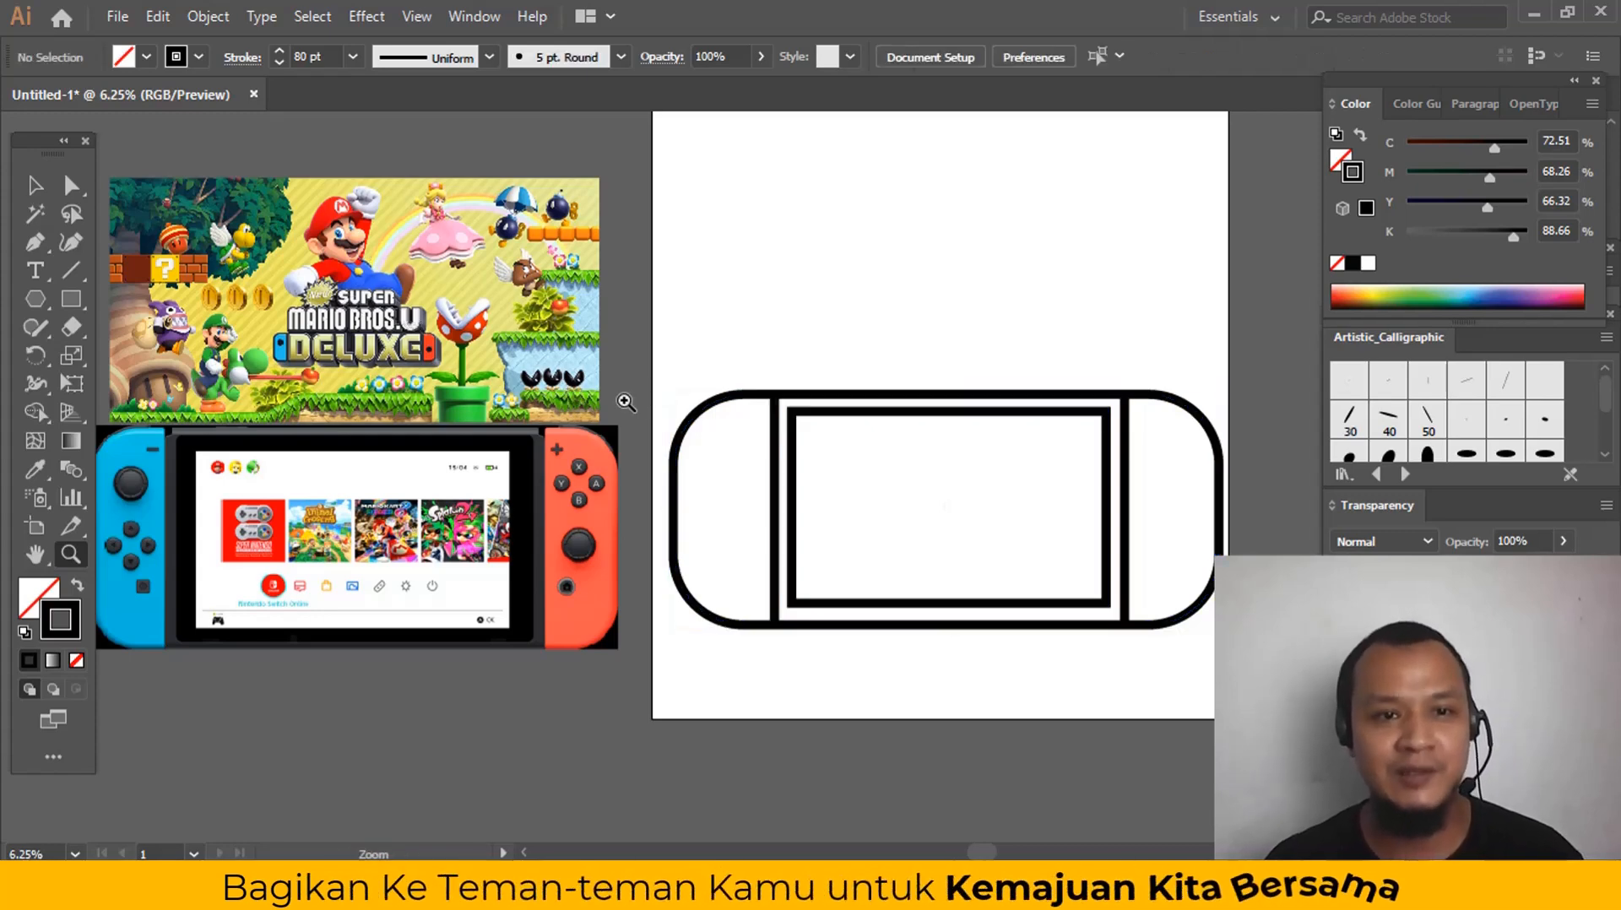
pyautogui.moveTo(624, 290); pyautogui.dragTo(703, 288)
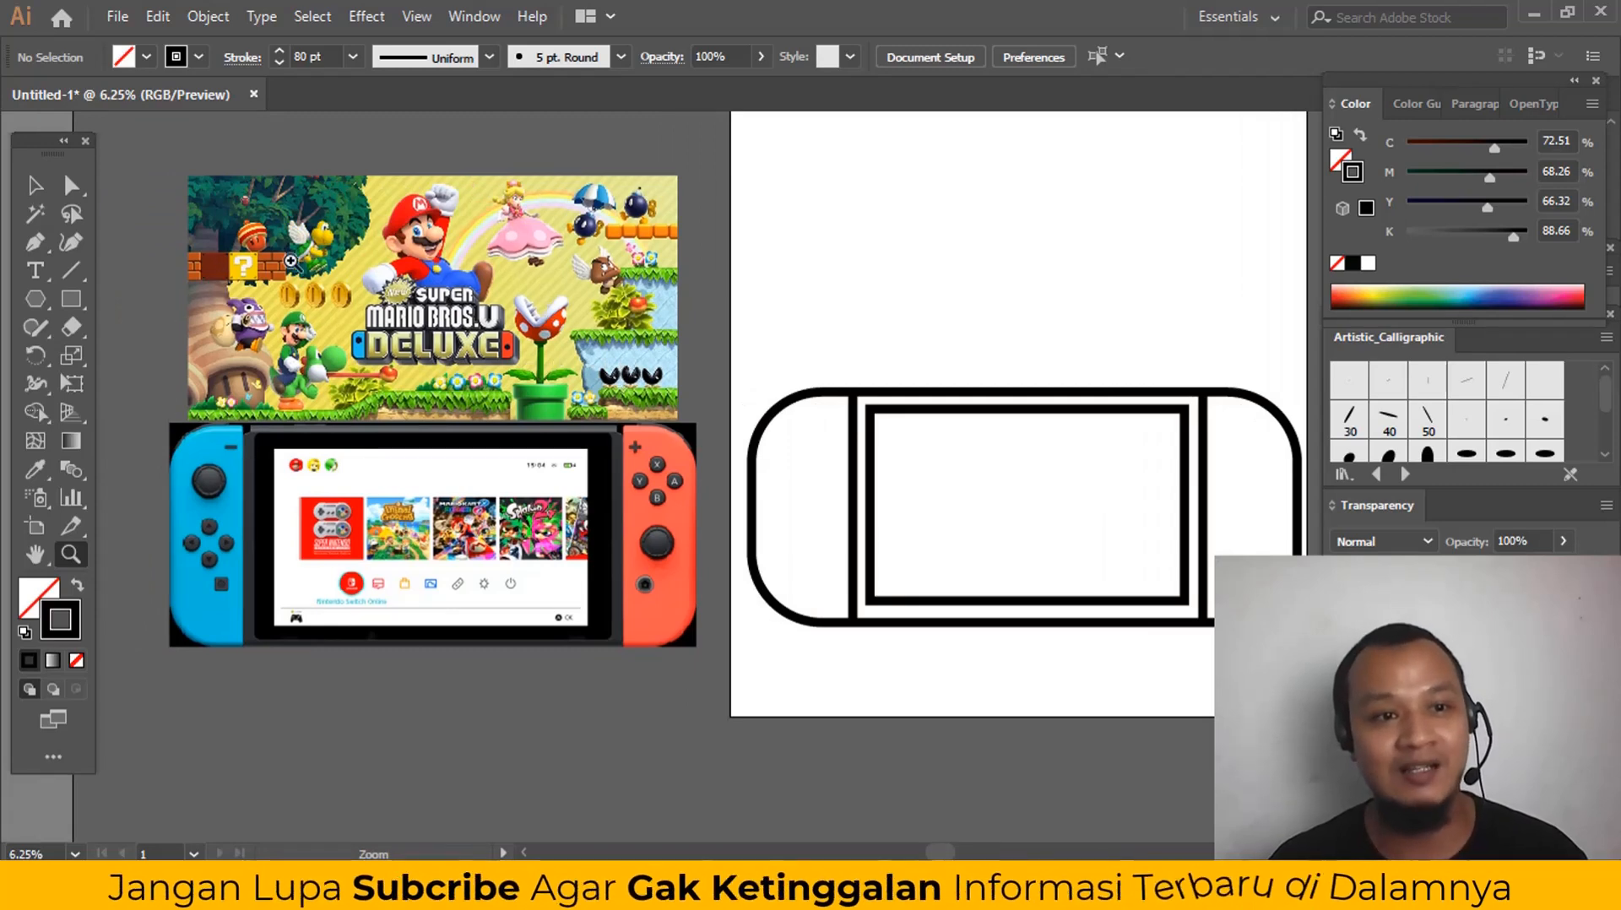
pyautogui.moveTo(663, 386); pyautogui.dragTo(642, 372)
pyautogui.press('a')
pyautogui.moveTo(757, 310)
pyautogui.mouseDown()
pyautogui.moveTo(1238, 659)
pyautogui.moveTo(1207, 665)
pyautogui.mouseUp()
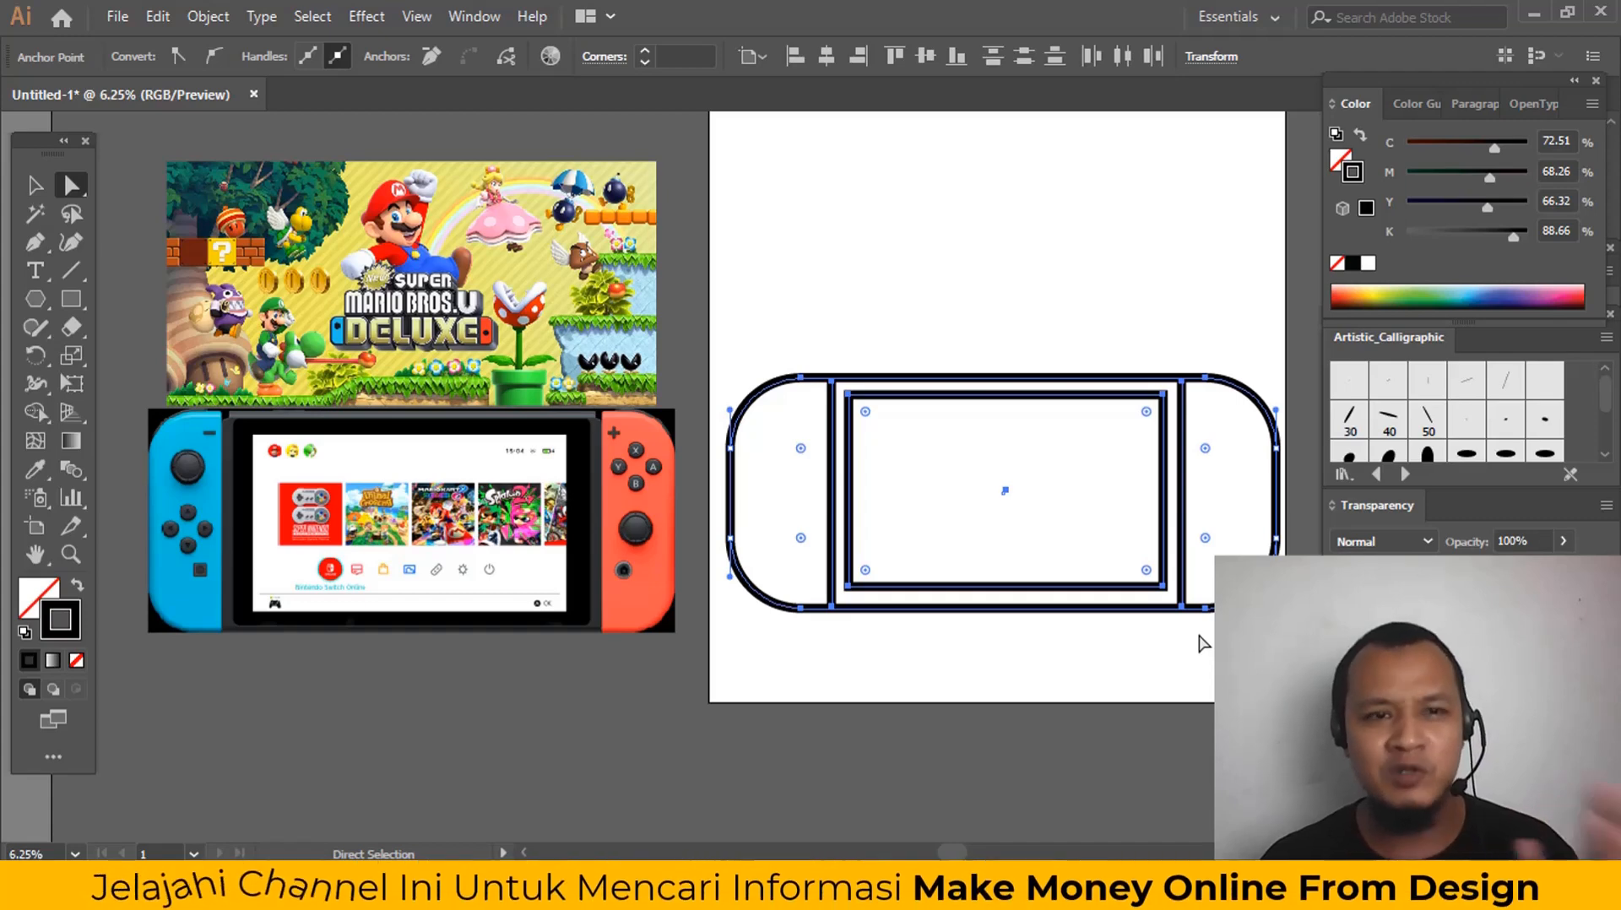
pyautogui.click(996, 282)
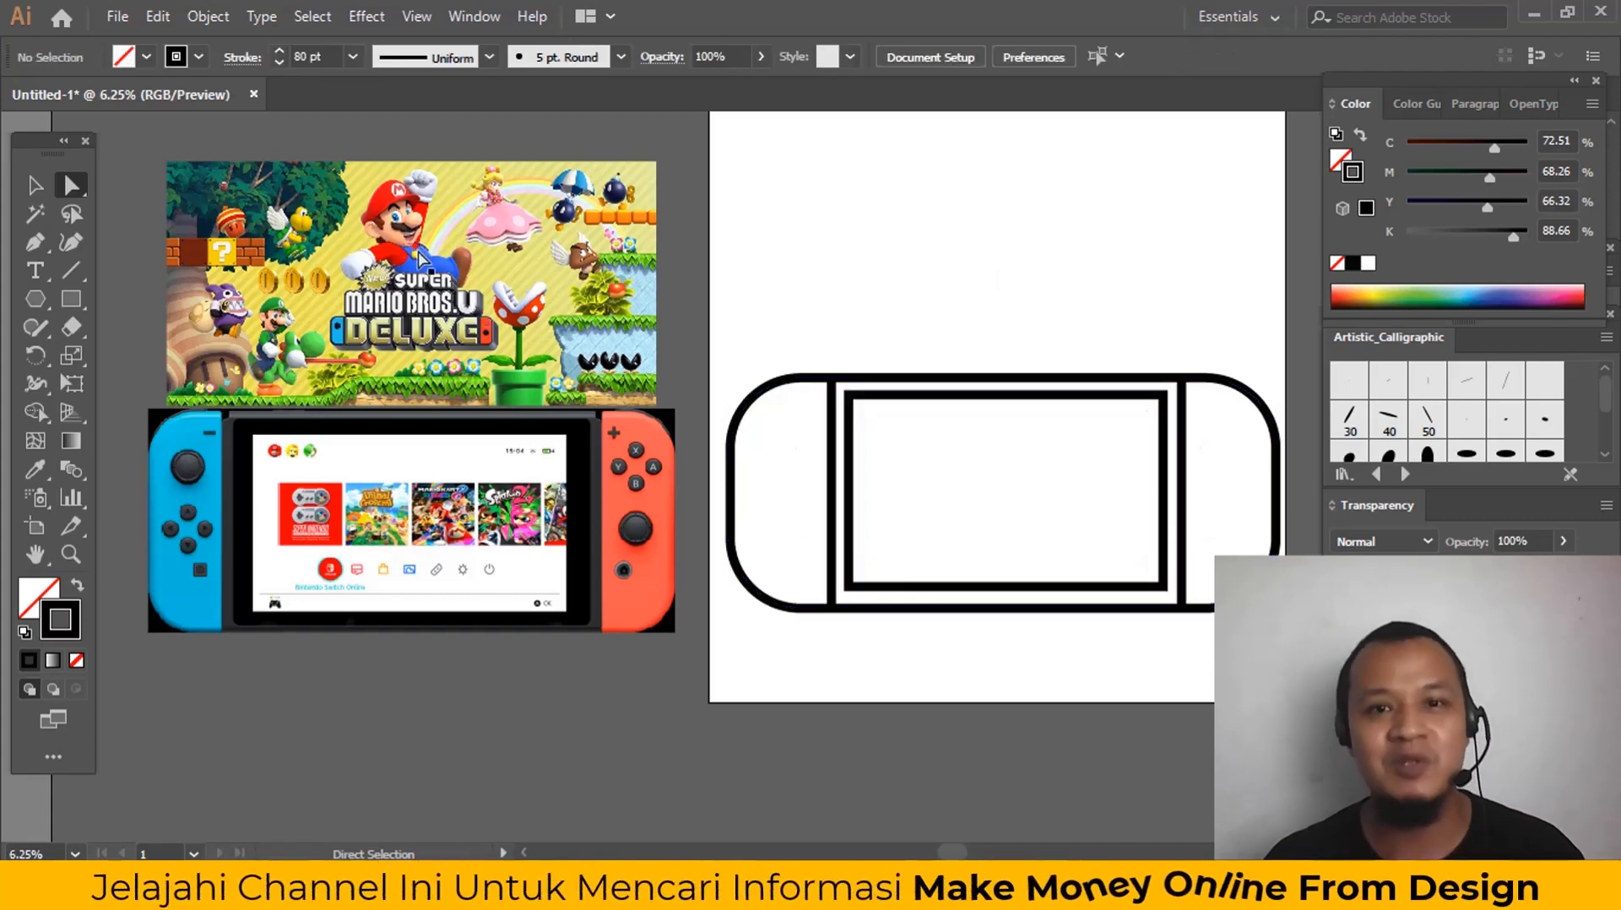
pyautogui.moveTo(779, 273); pyautogui.dragTo(1223, 645)
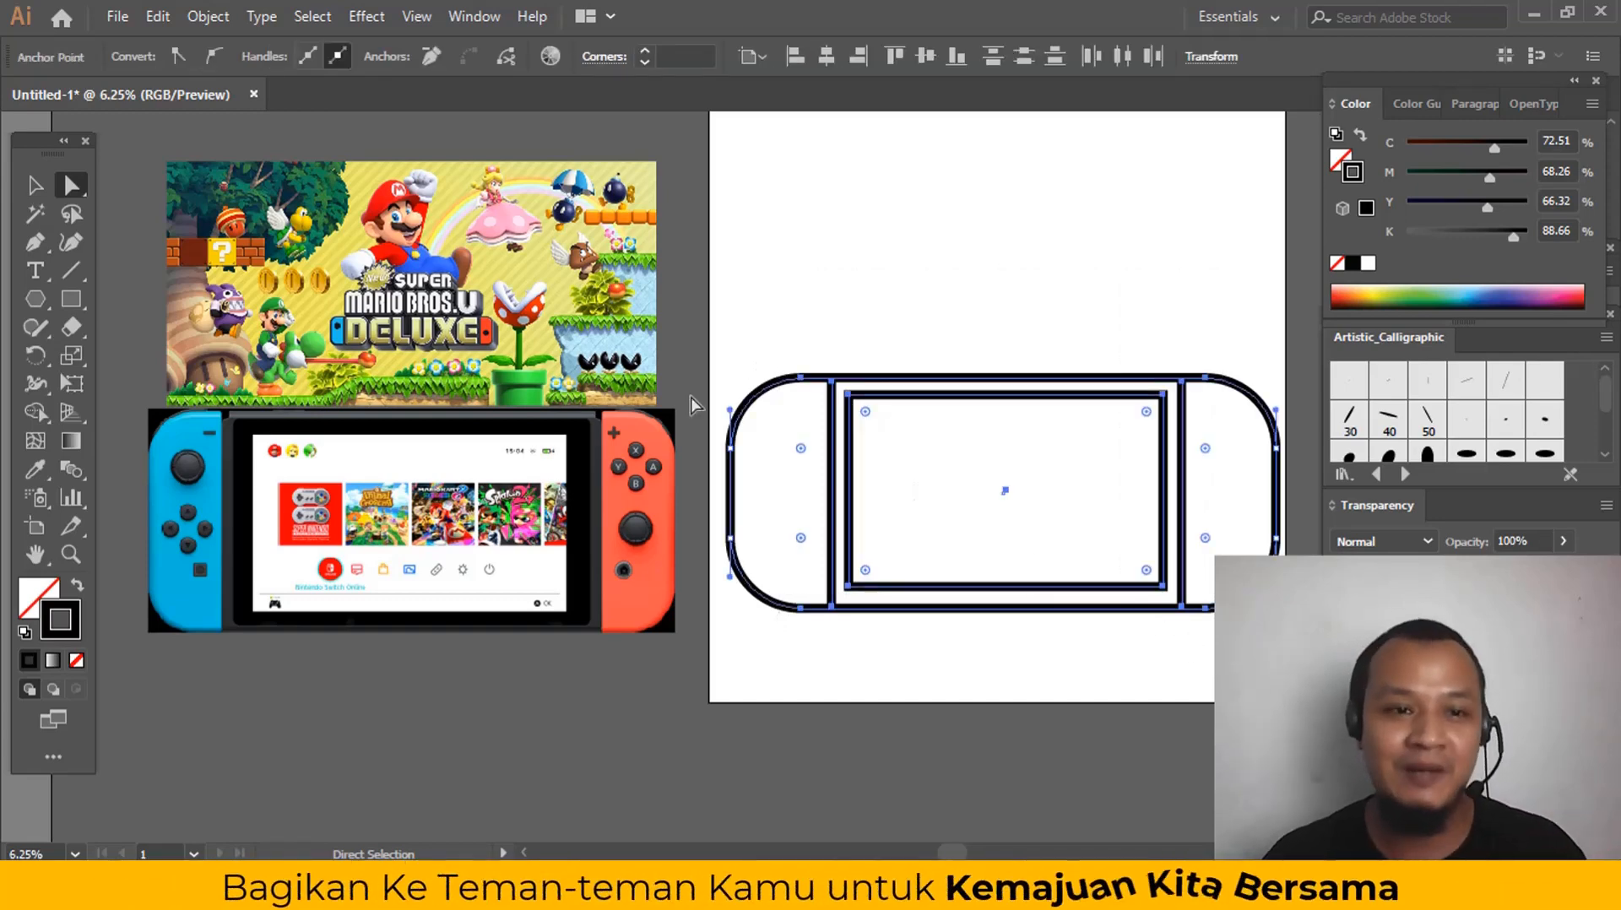
pyautogui.click(847, 346)
pyautogui.moveTo(850, 348); pyautogui.dragTo(860, 321)
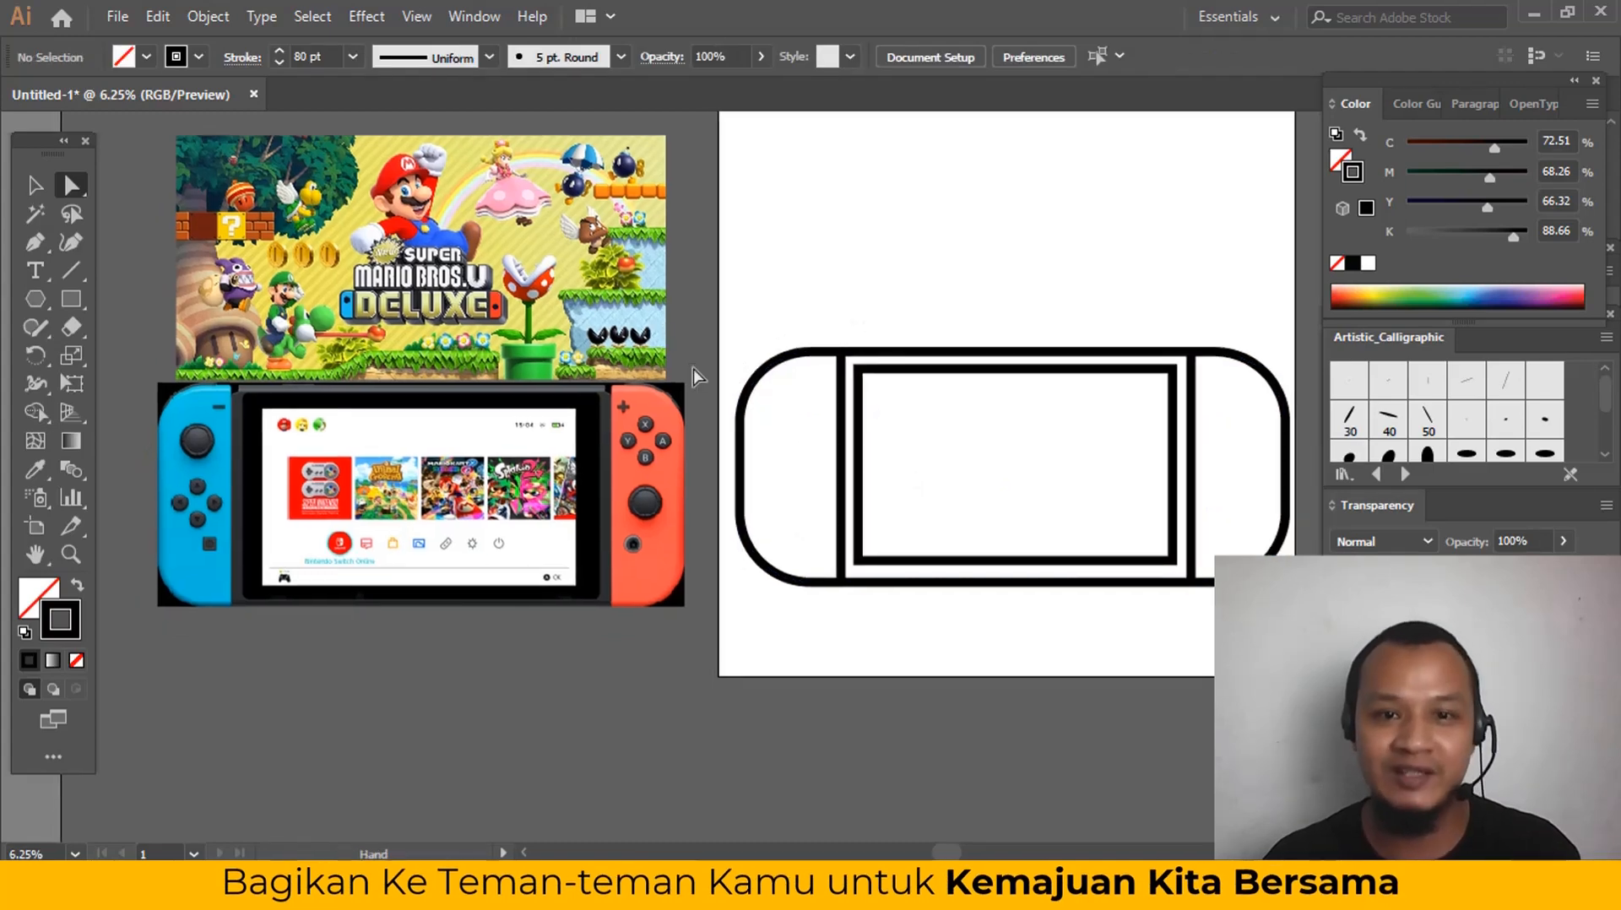
pyautogui.moveTo(697, 376); pyautogui.dragTo(676, 378)
pyautogui.moveTo(1043, 475); pyautogui.dragTo(1061, 462)
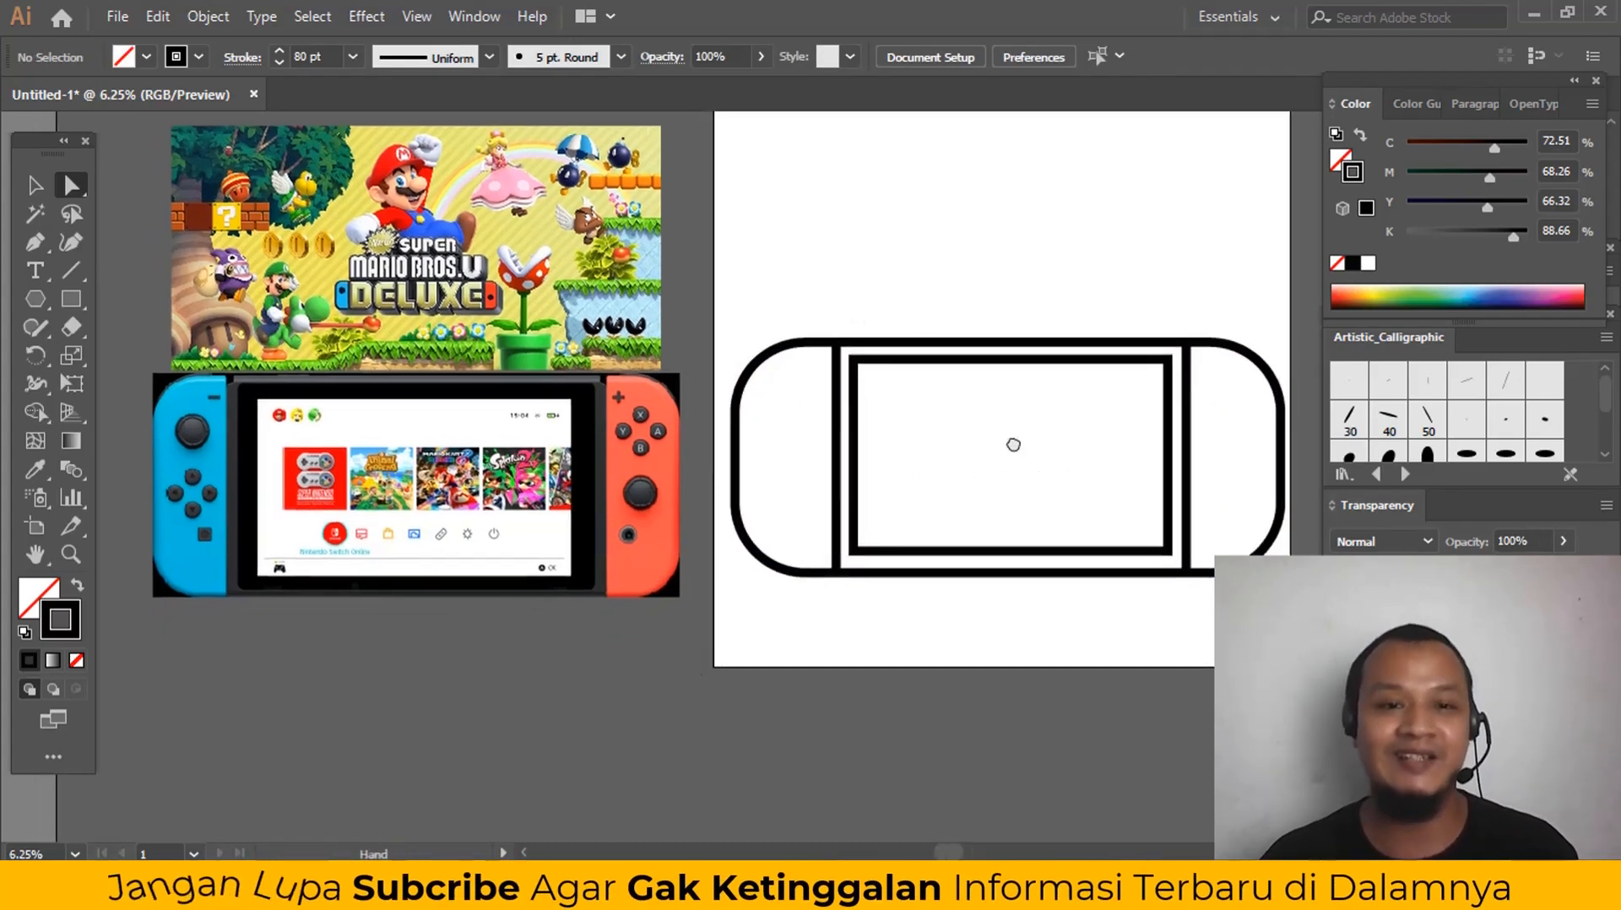
# Step: Draw a narrow upright rectangle inside the console's left controller section
pyautogui.click(71, 299)
pyautogui.moveTo(765, 407); pyautogui.dragTo(795, 493)
pyautogui.keyDown('ctrl'); pyautogui.click(808, 465); pyautogui.keyUp('ctrl')
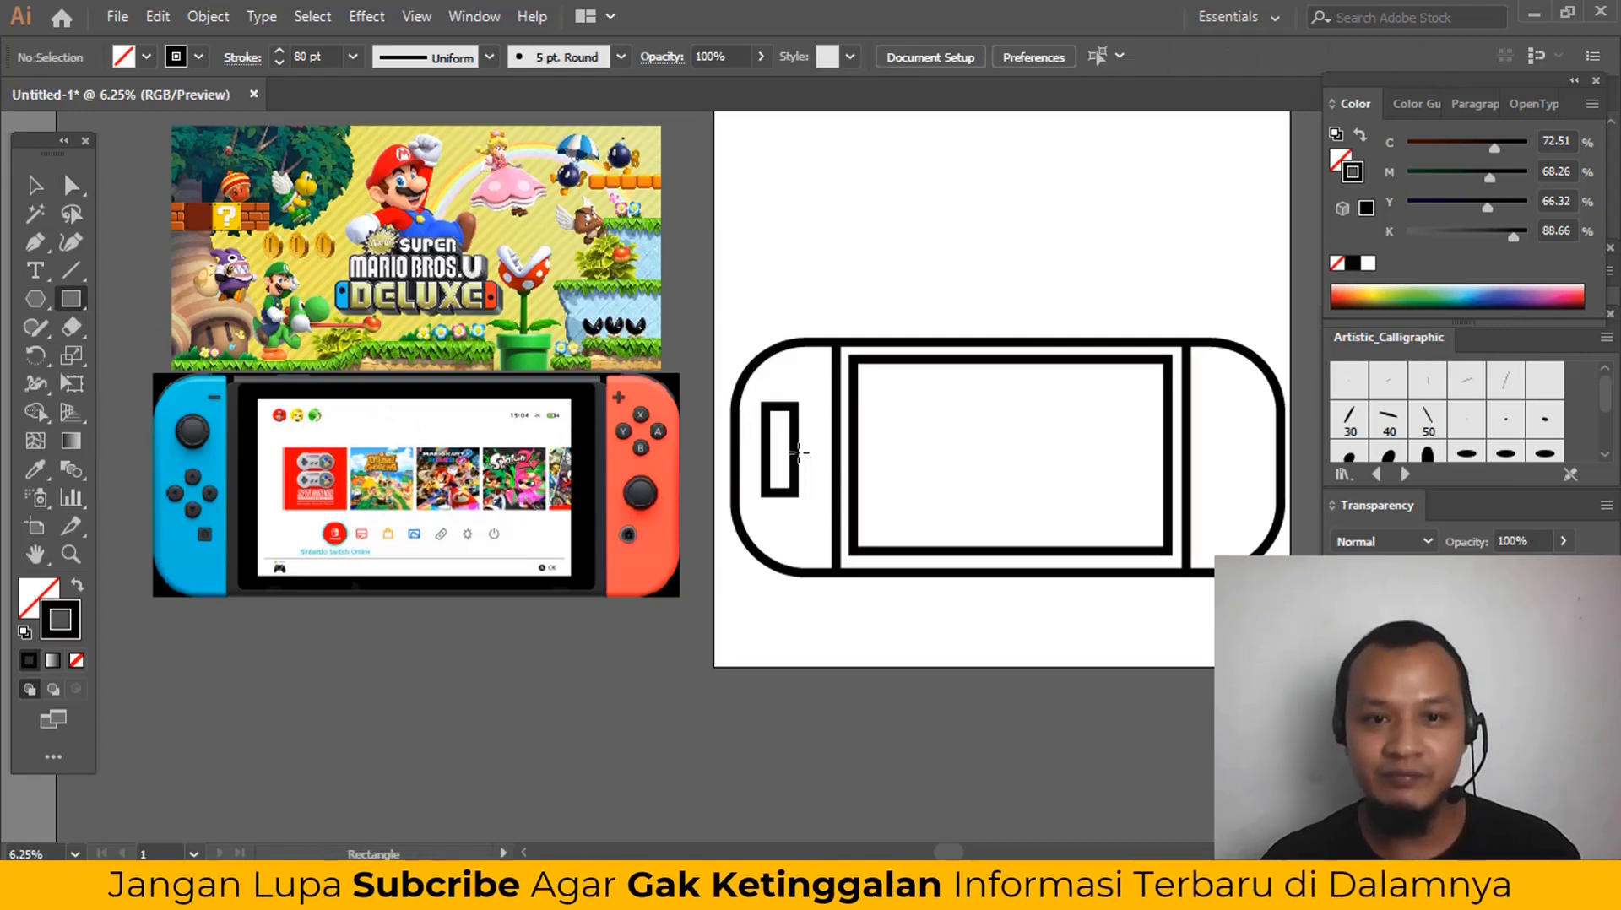
# Step: Duplicate the narrow rectangle in place and rotate the copy 90° to form a plus-shaped directional pad
pyautogui.press('v')
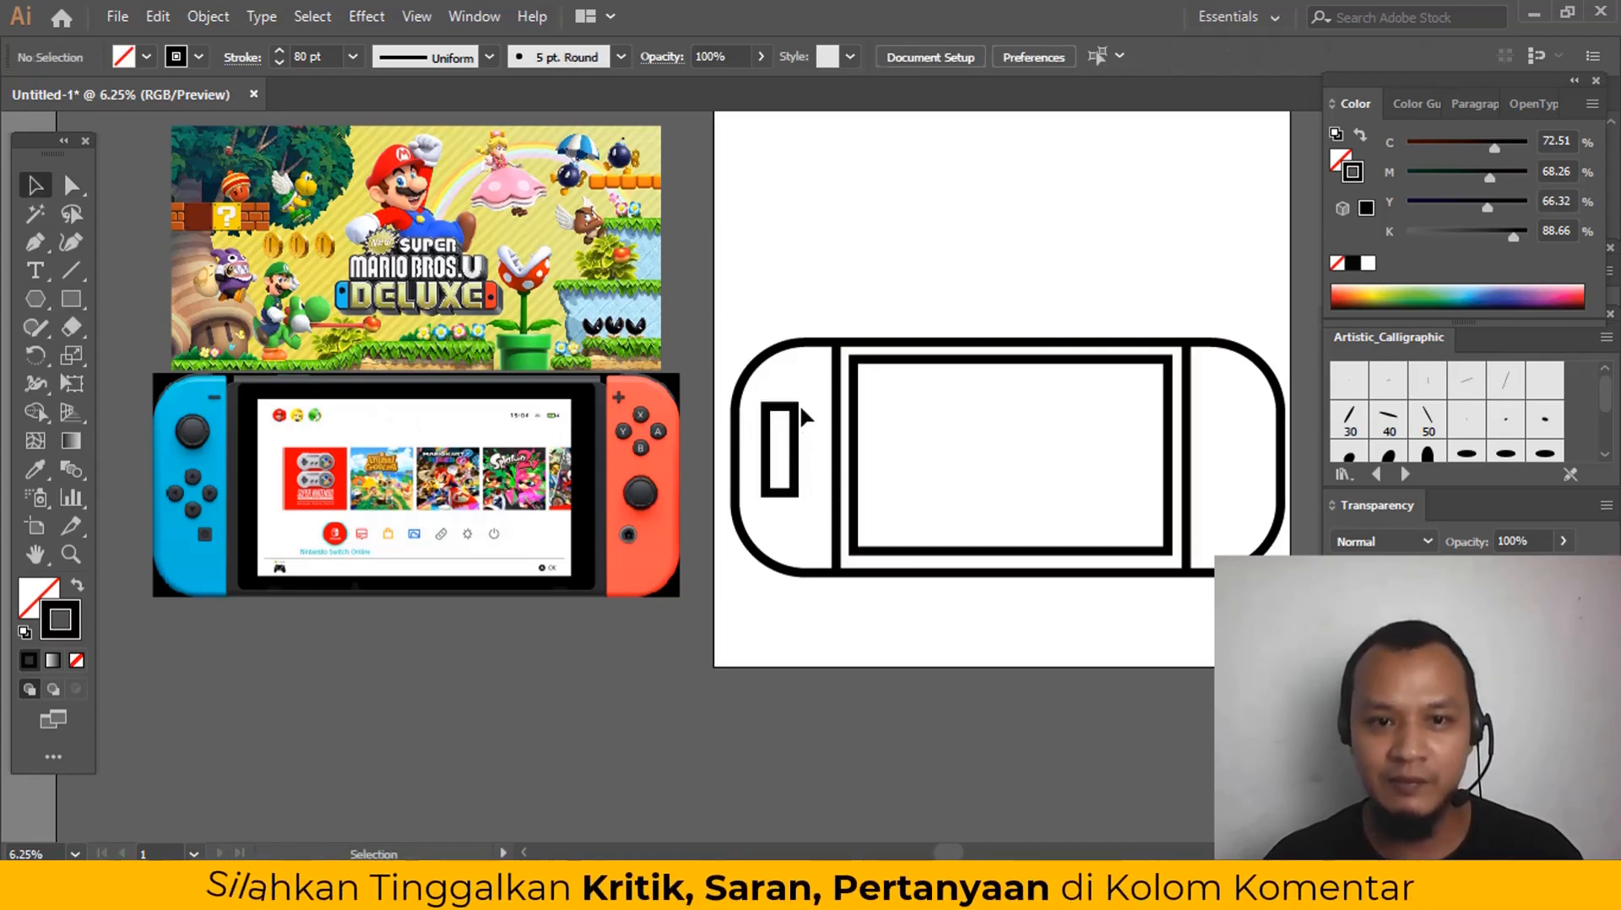
pyautogui.click(797, 406)
pyautogui.hotkey('ctrl', 'c')
pyautogui.hotkey('ctrl', 'f')
pyautogui.moveTo(803, 401); pyautogui.dragTo(819, 466)
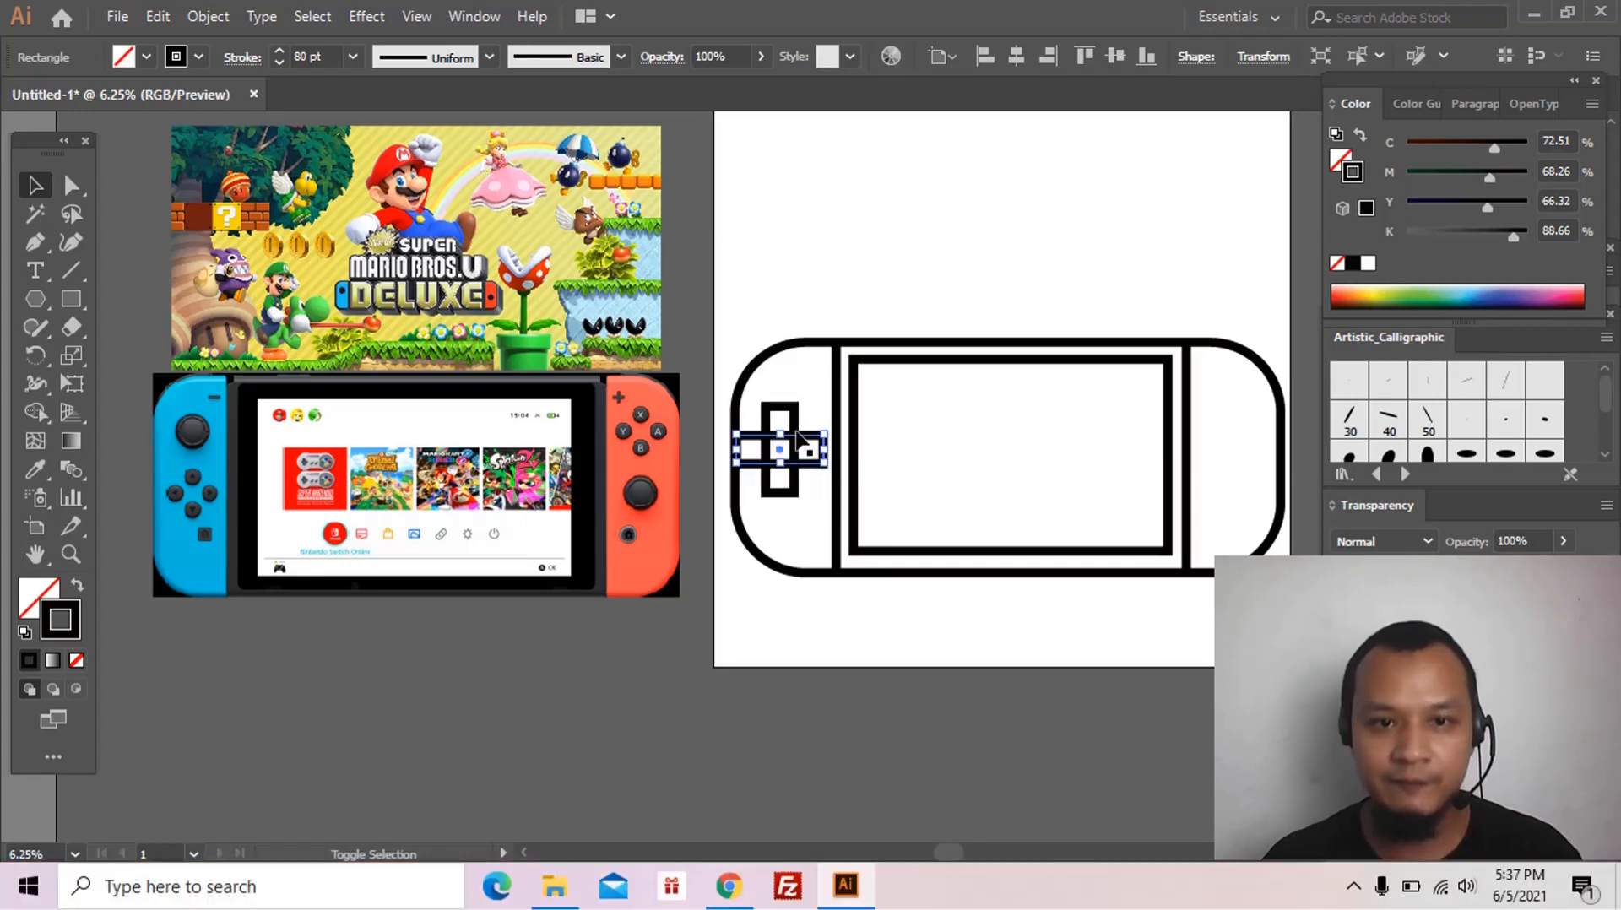
# Step: Group the two crossed rectangles and shrink them slightly to fit inside the left controller section
pyautogui.keyDown('shift'); pyautogui.click(796, 433); pyautogui.keyUp('shift')
pyautogui.hotkey('ctrl', 'g')
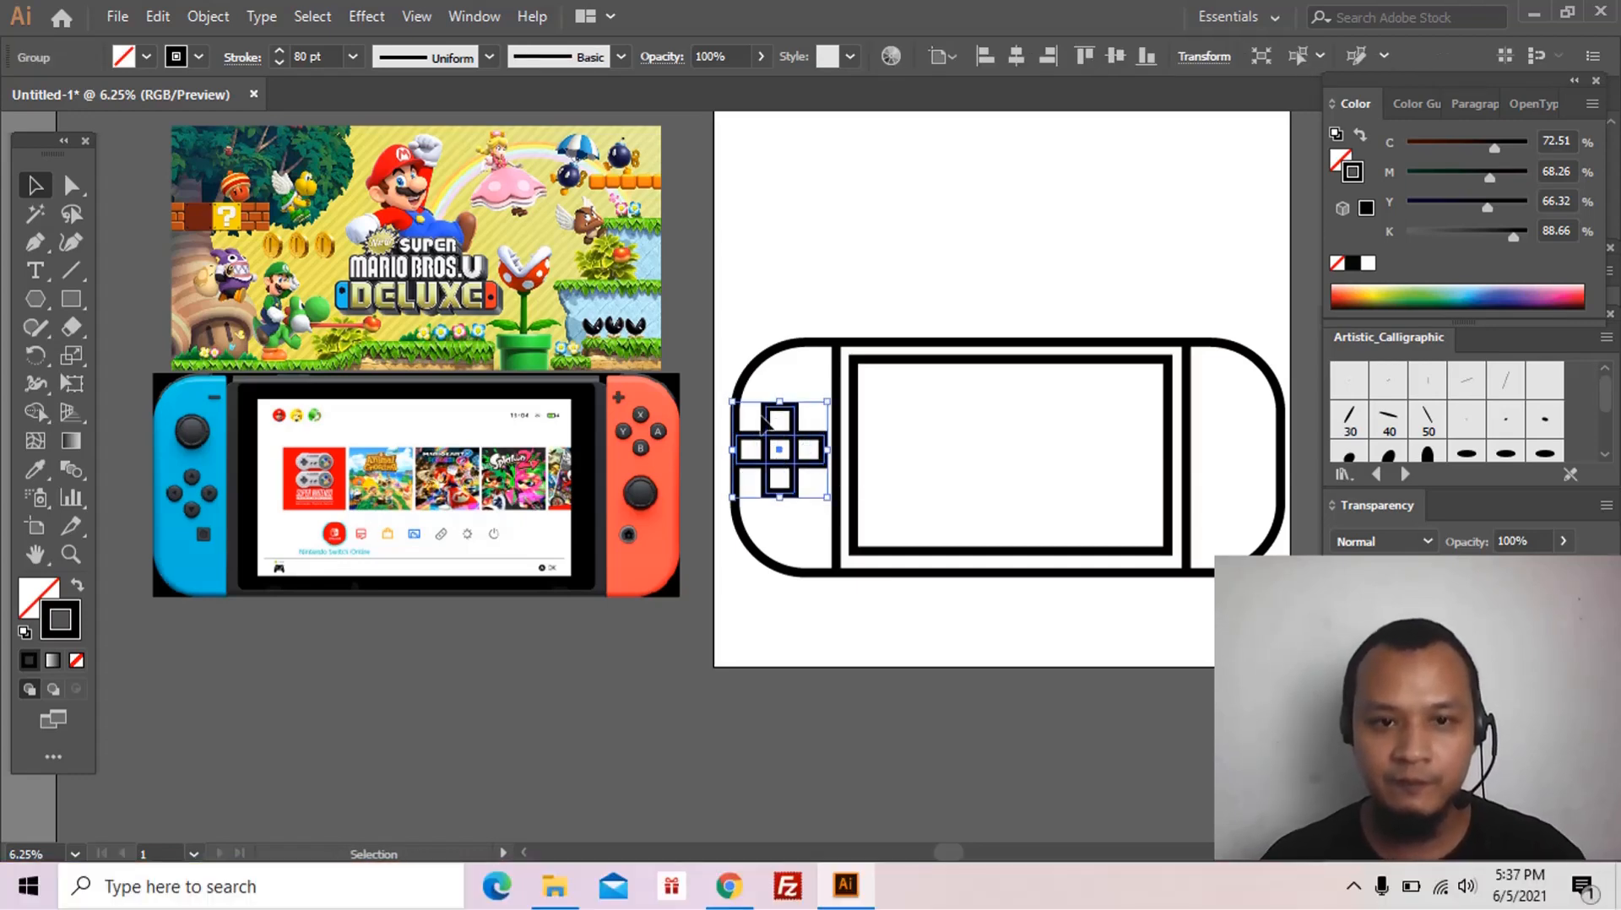
pyautogui.moveTo(738, 409); pyautogui.dragTo(749, 420)
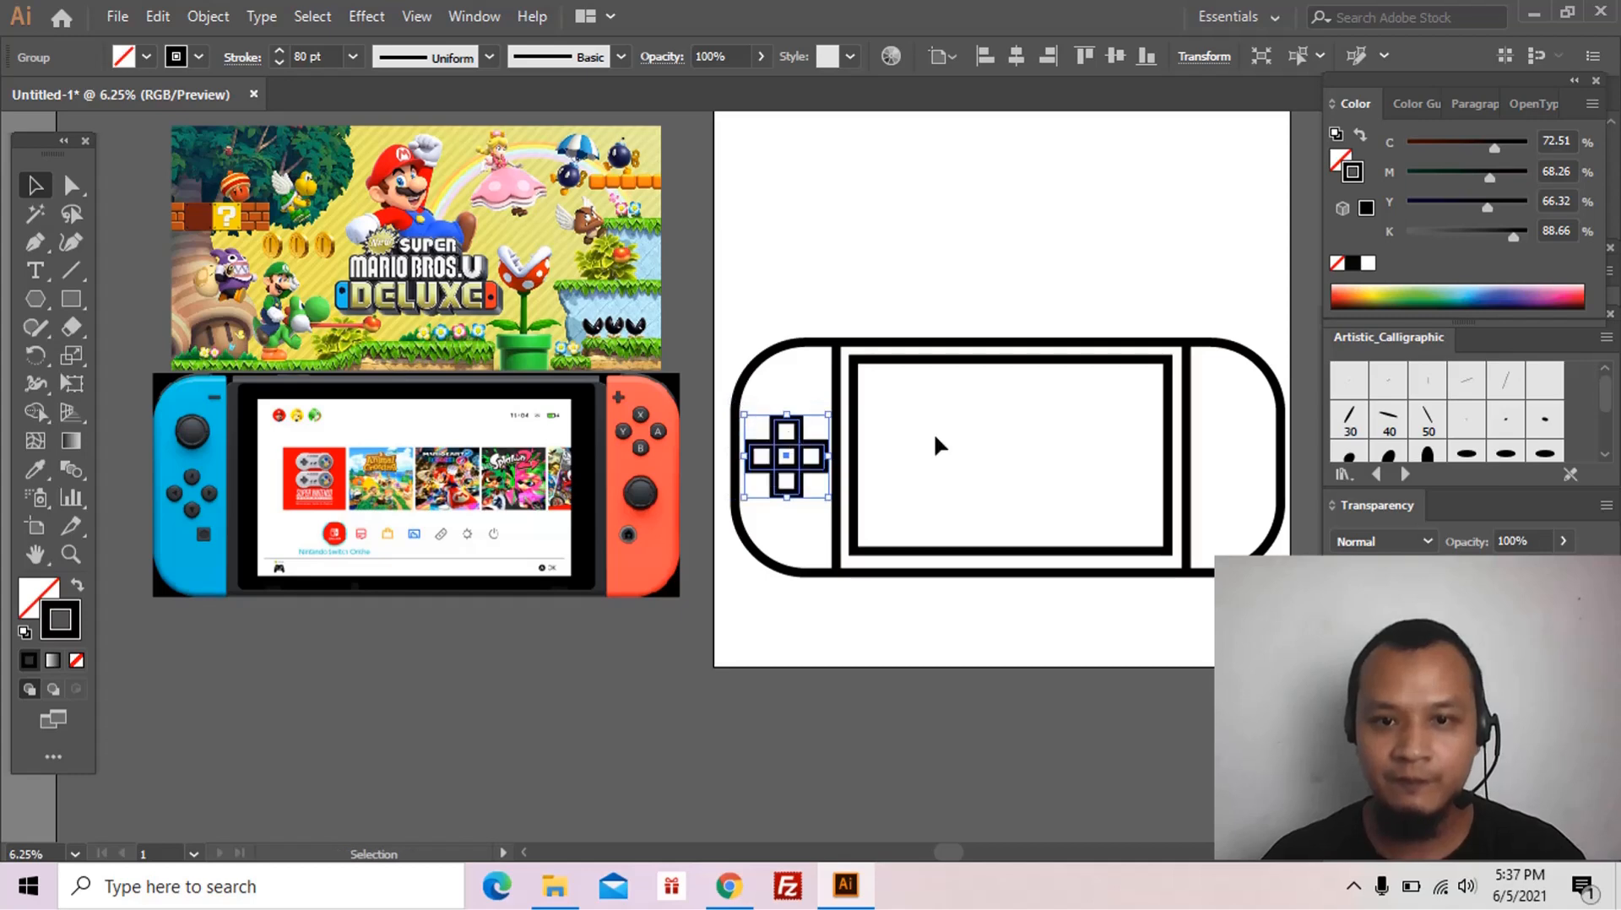
# Step: Ungroup the crossed rectangles and unite them into a single plus-shaped outline with Pathfinder
pyautogui.press('ctrl')
pyautogui.click(754, 233)
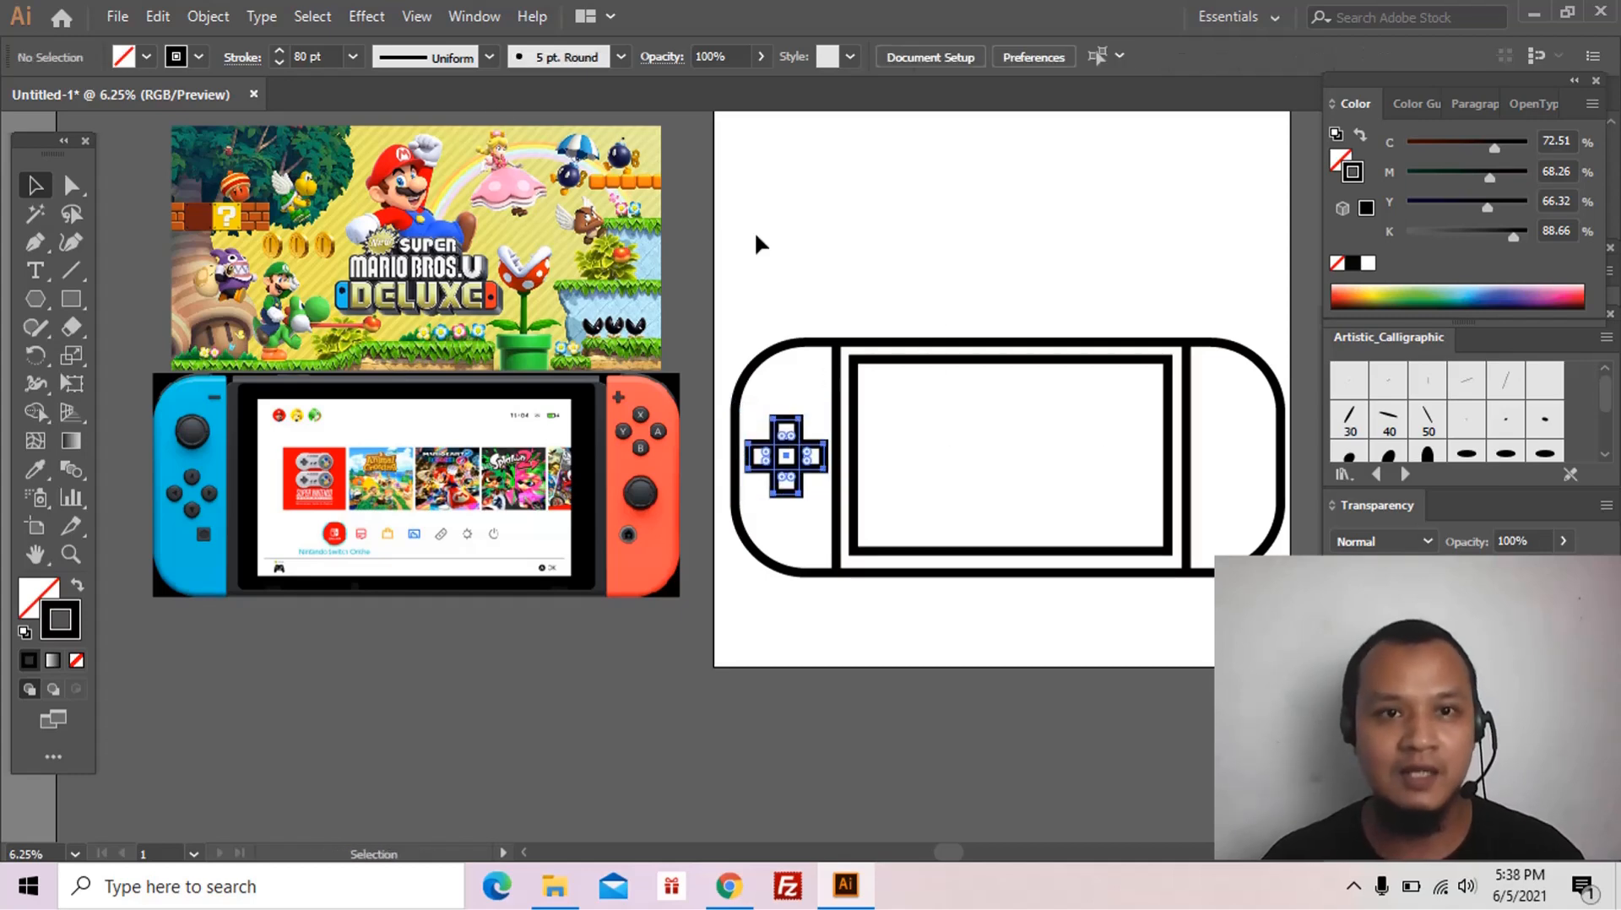
pyautogui.click(488, 13)
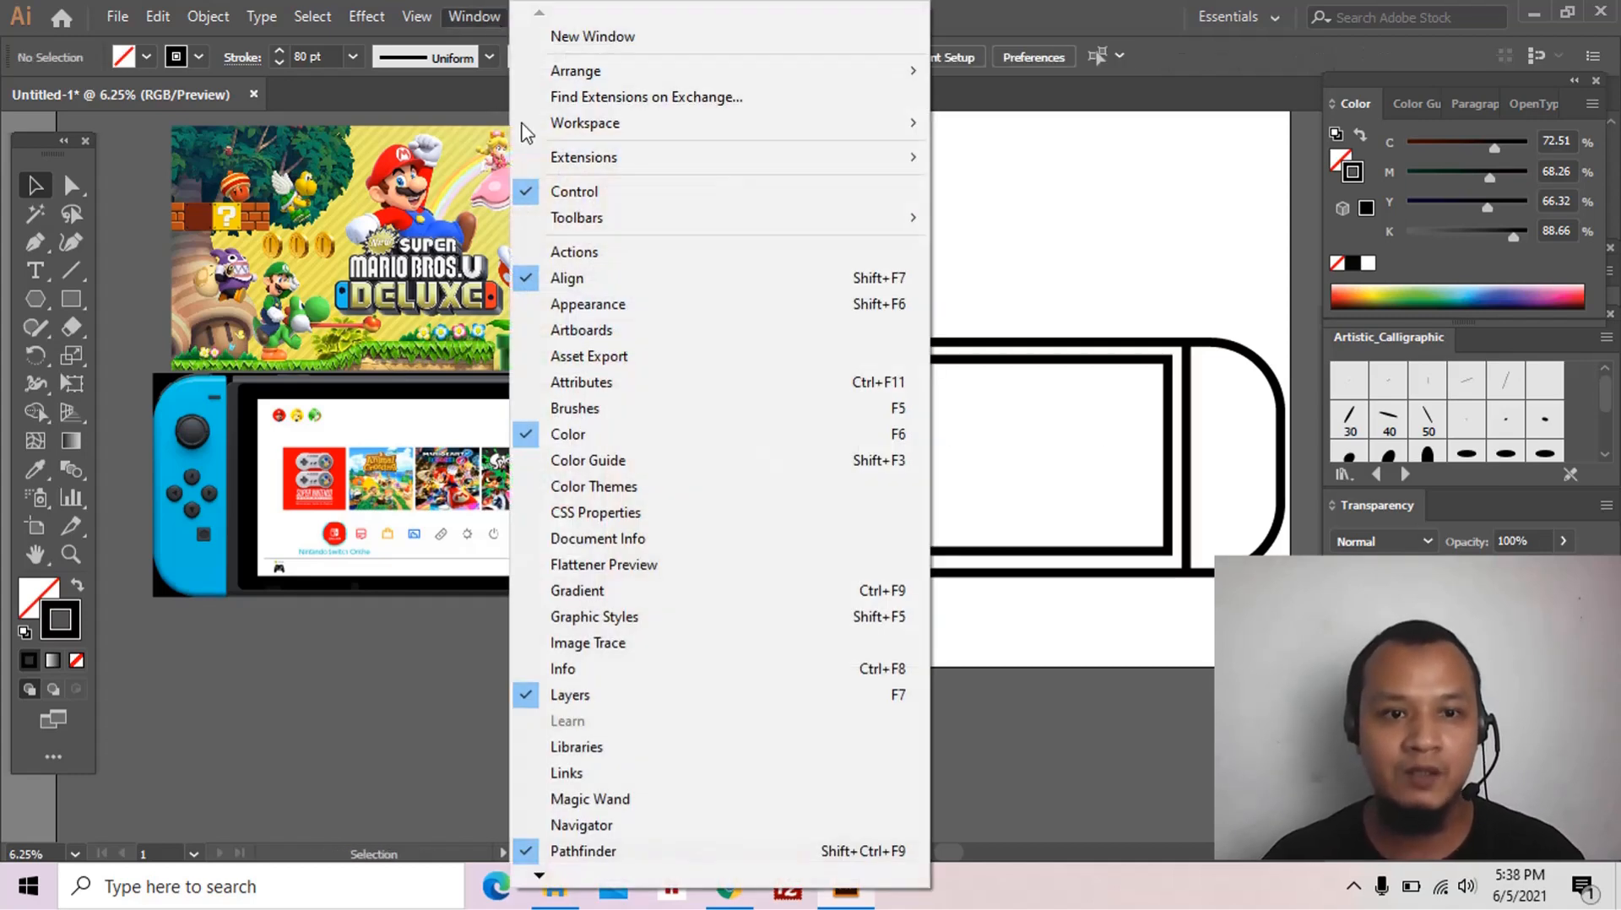
pyautogui.click(585, 851)
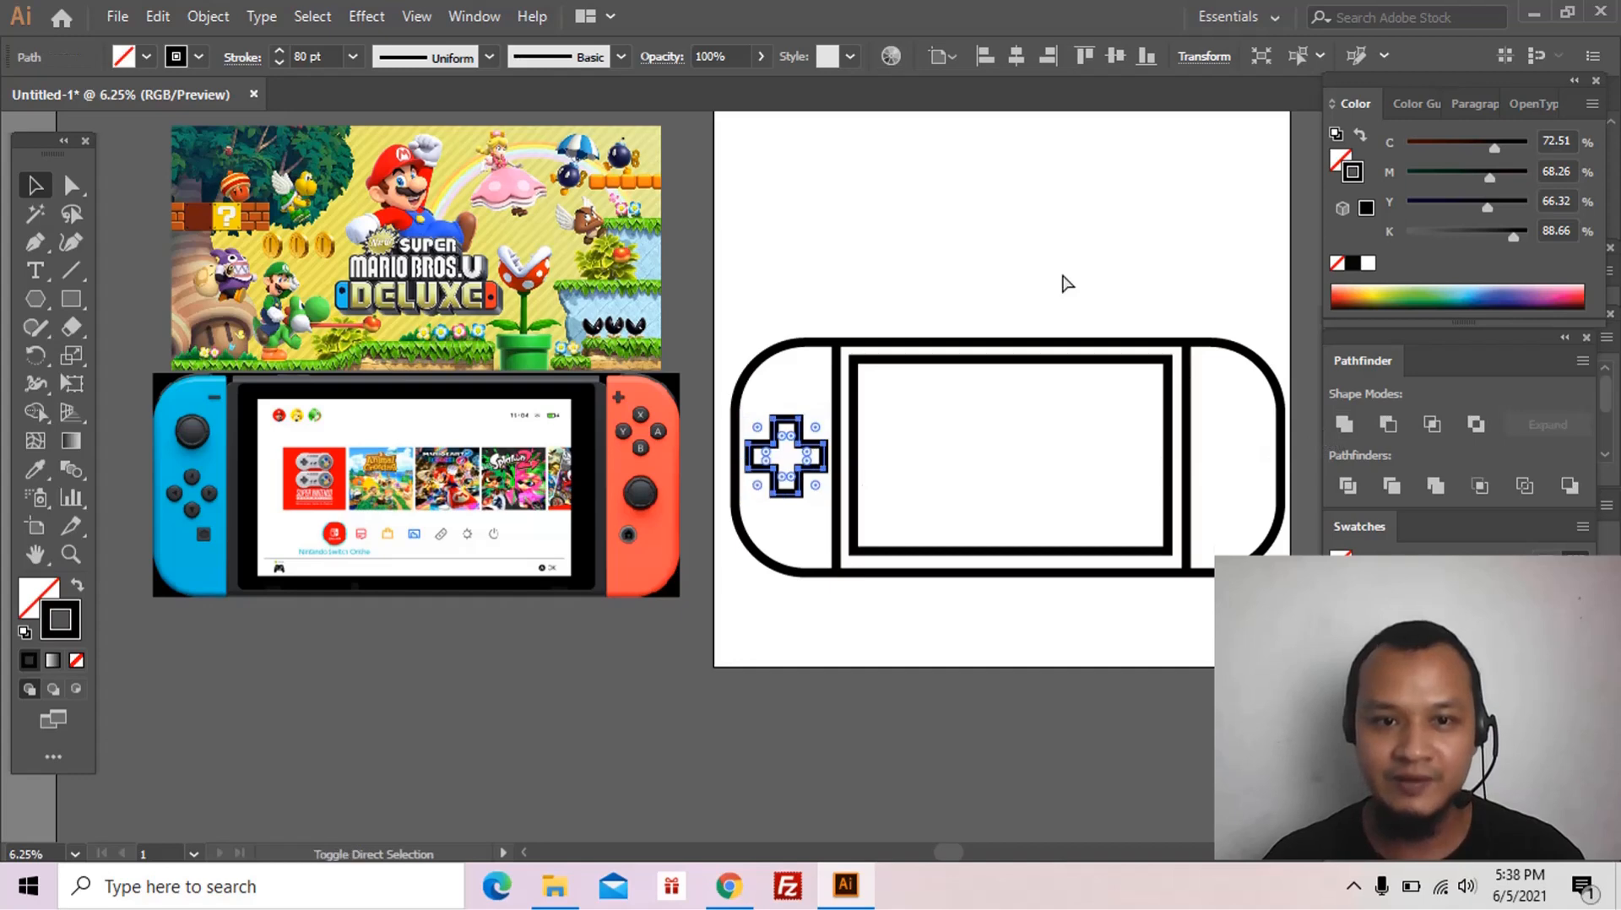
pyautogui.click(1039, 265)
pyautogui.moveTo(1036, 257); pyautogui.dragTo(975, 276)
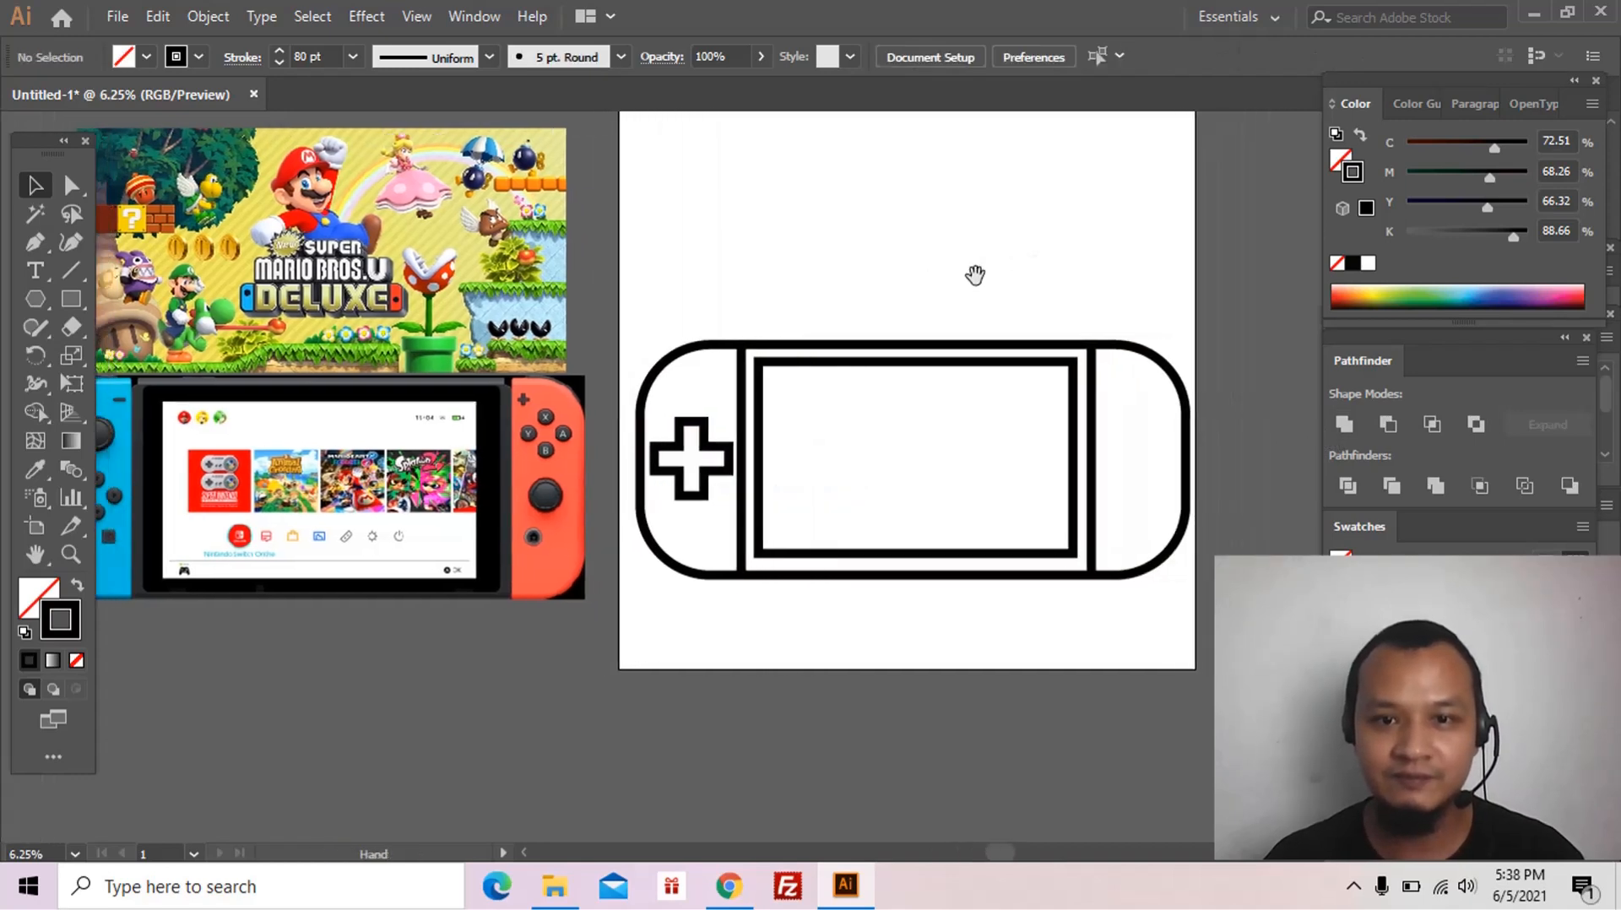
# Step: Draw a small circle in the right controller section and place a copy diagonally above and to its right
pyautogui.click(73, 304)
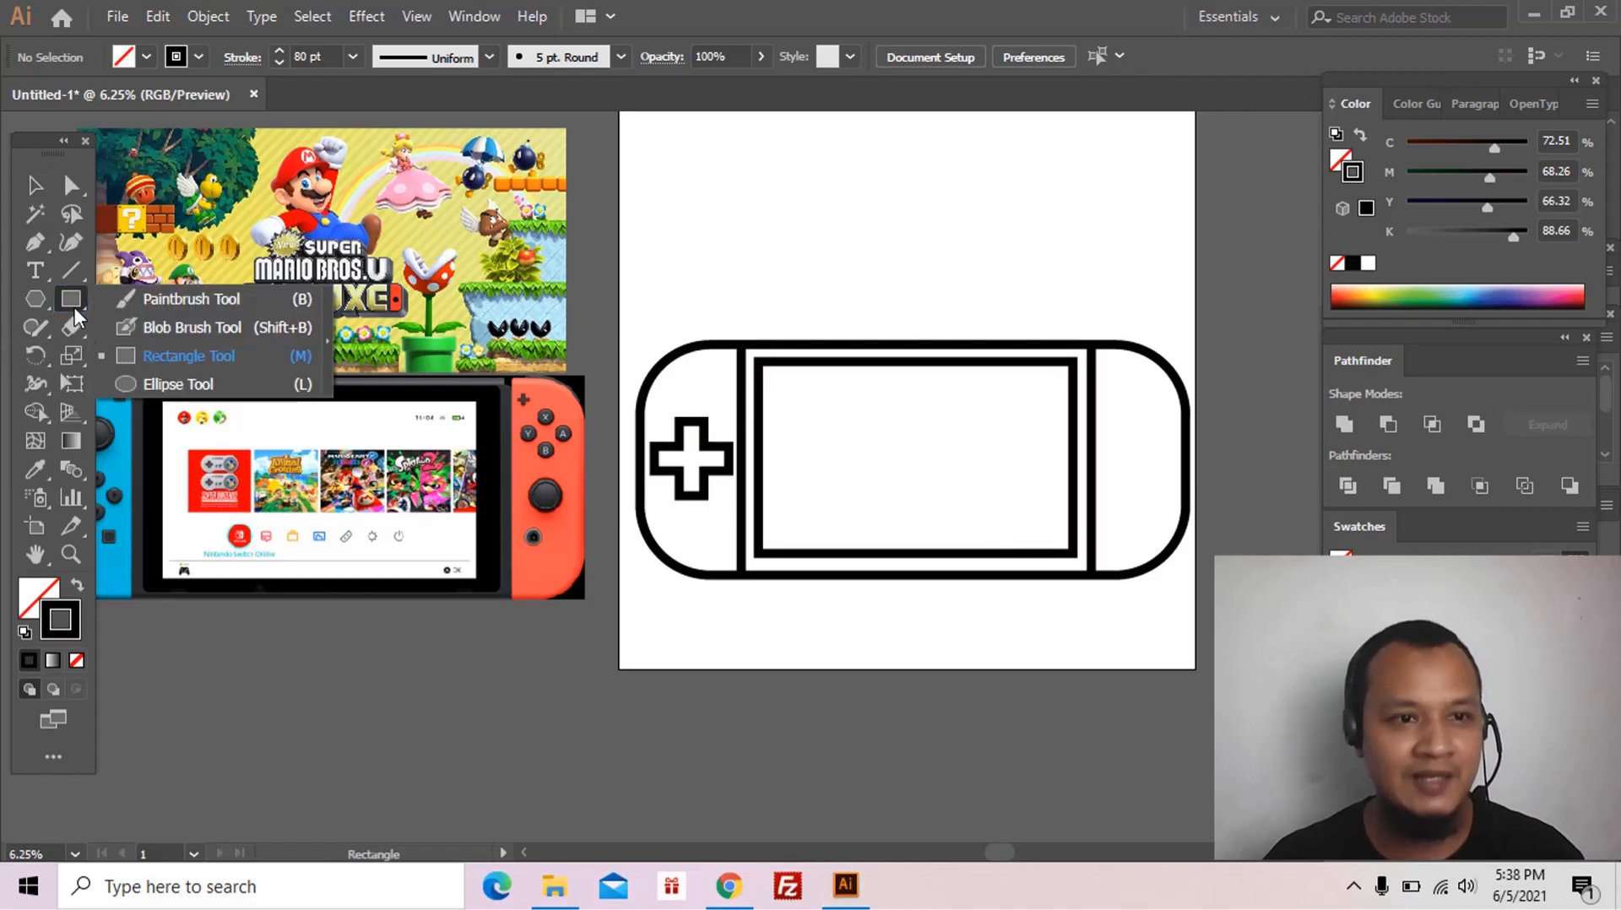
pyautogui.click(135, 385)
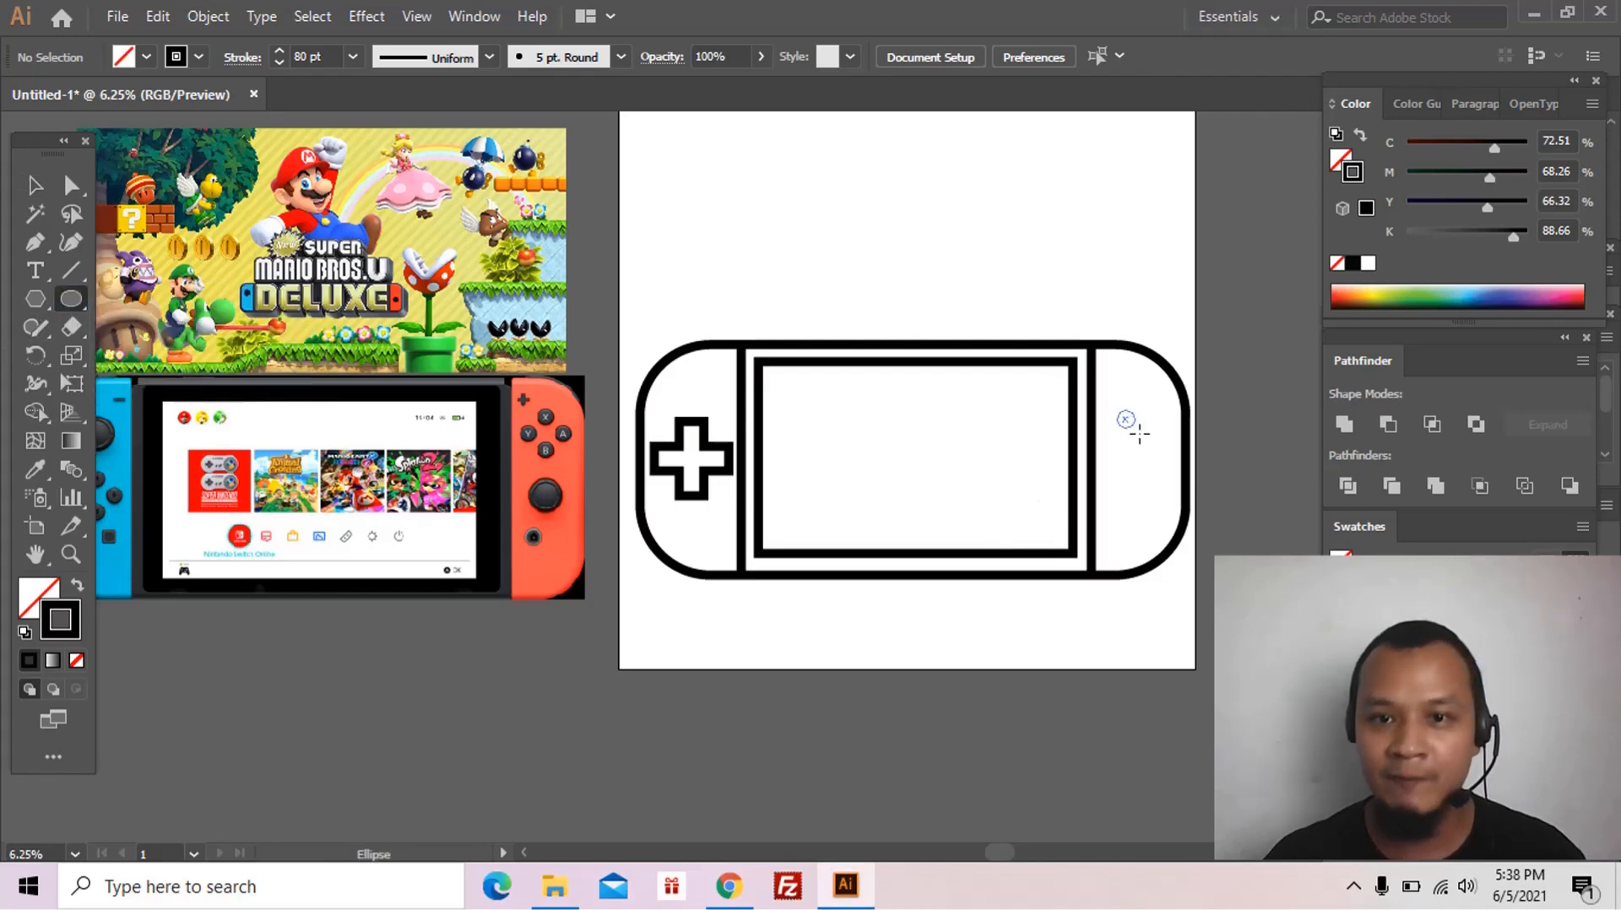
pyautogui.press('v')
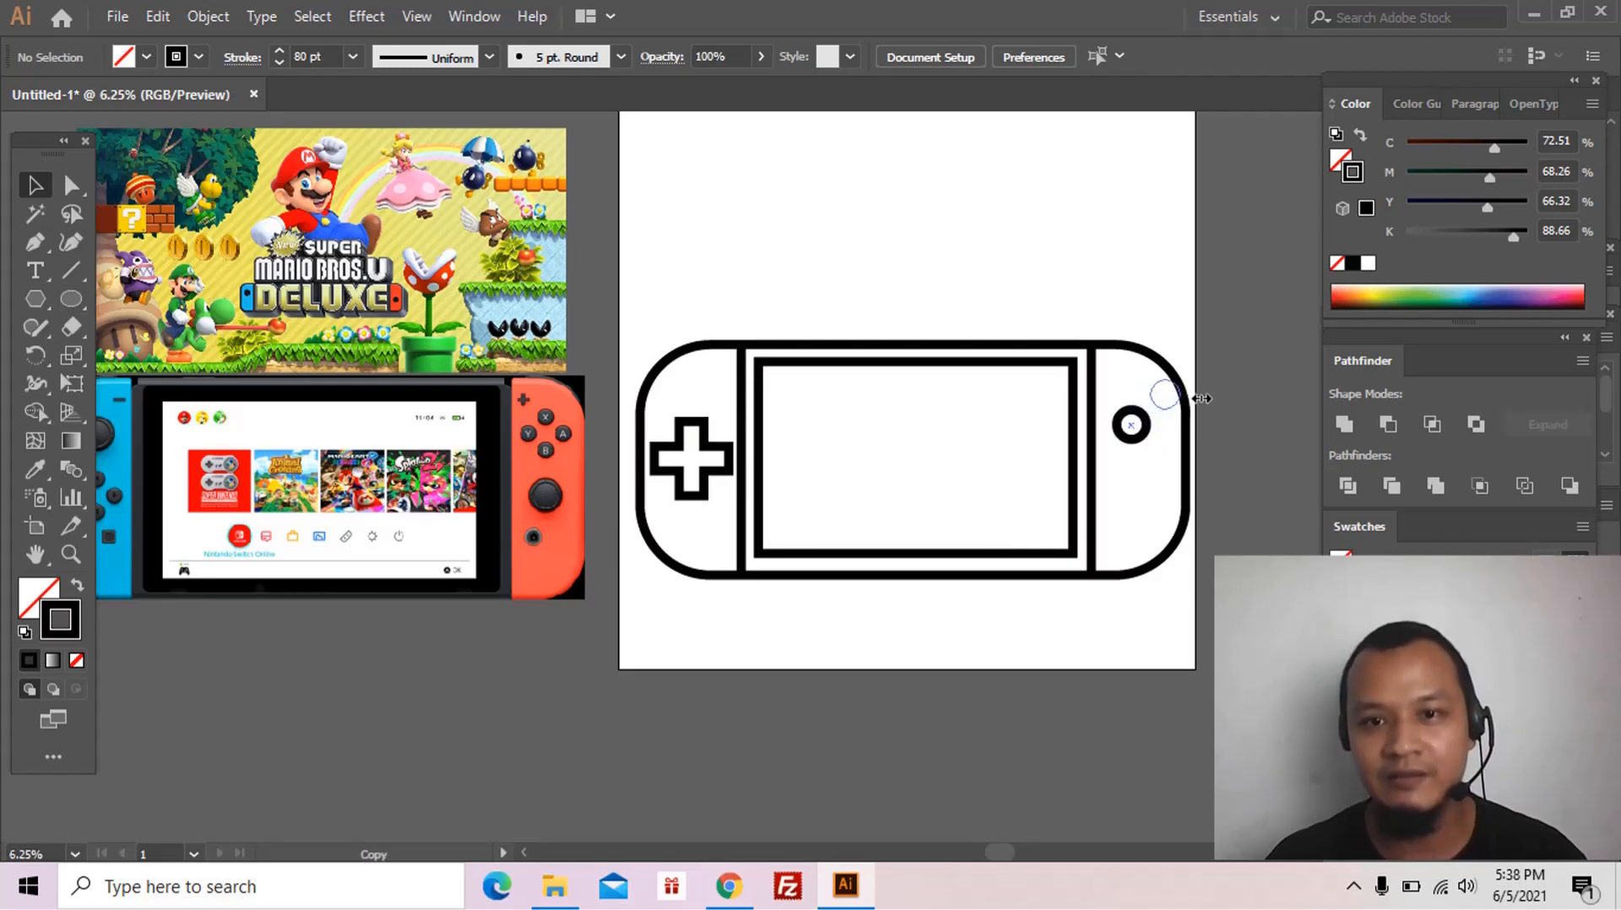
pyautogui.moveTo(1200, 406); pyautogui.dragTo(1200, 407)
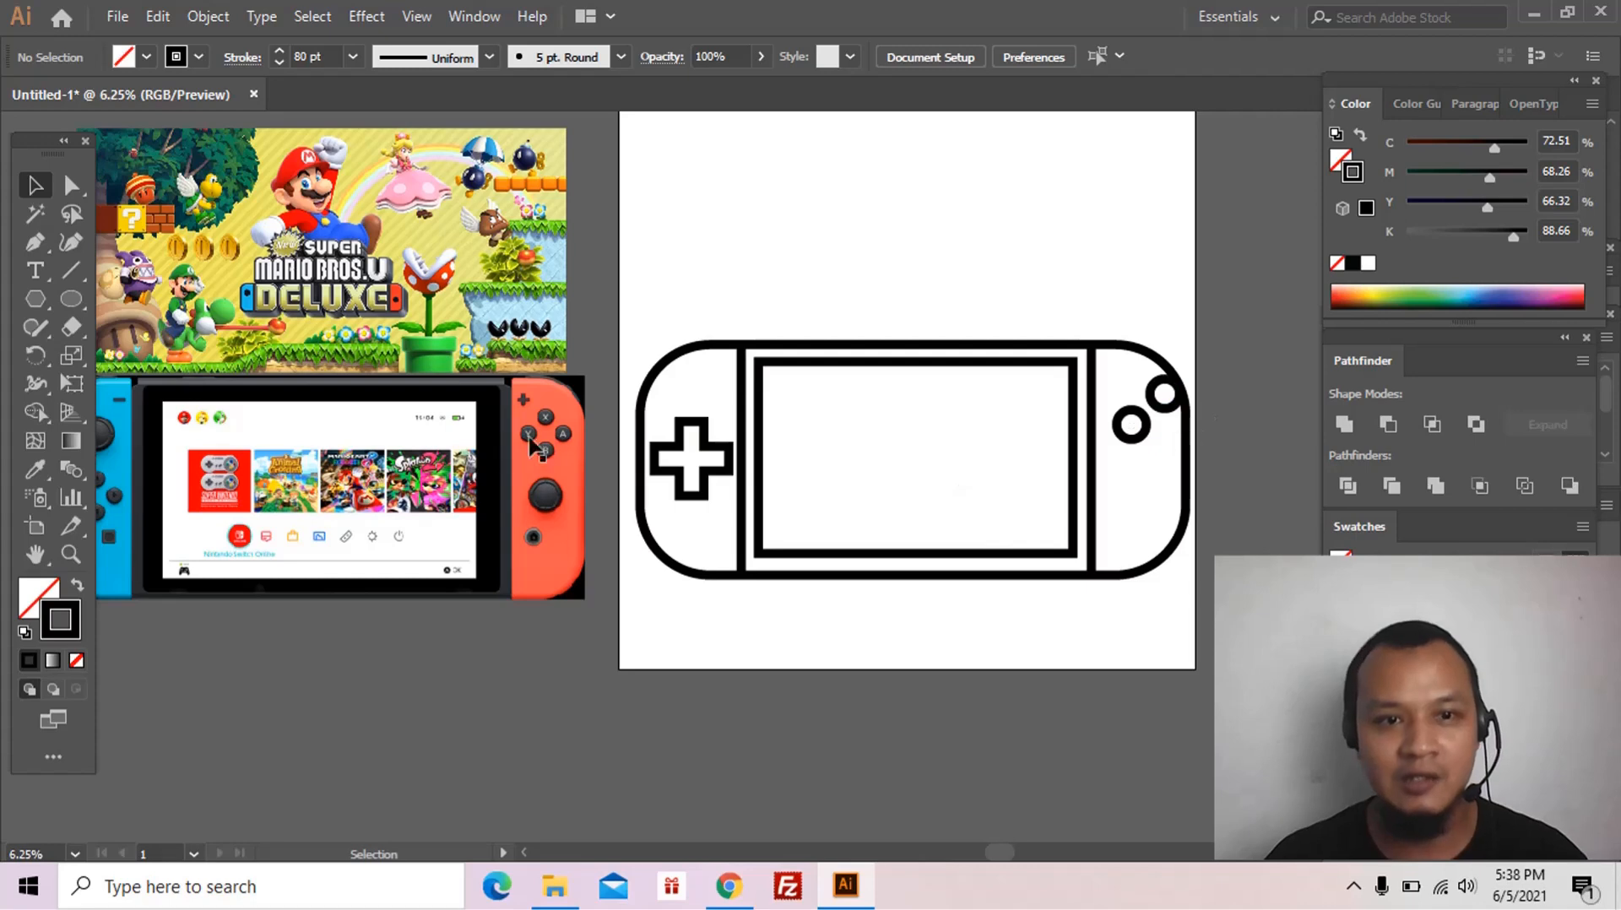
# Step: Move both button circles out of the right controller section onto the blank area above the console
pyautogui.moveTo(872, 474); pyautogui.dragTo(842, 469)
pyautogui.press('a')
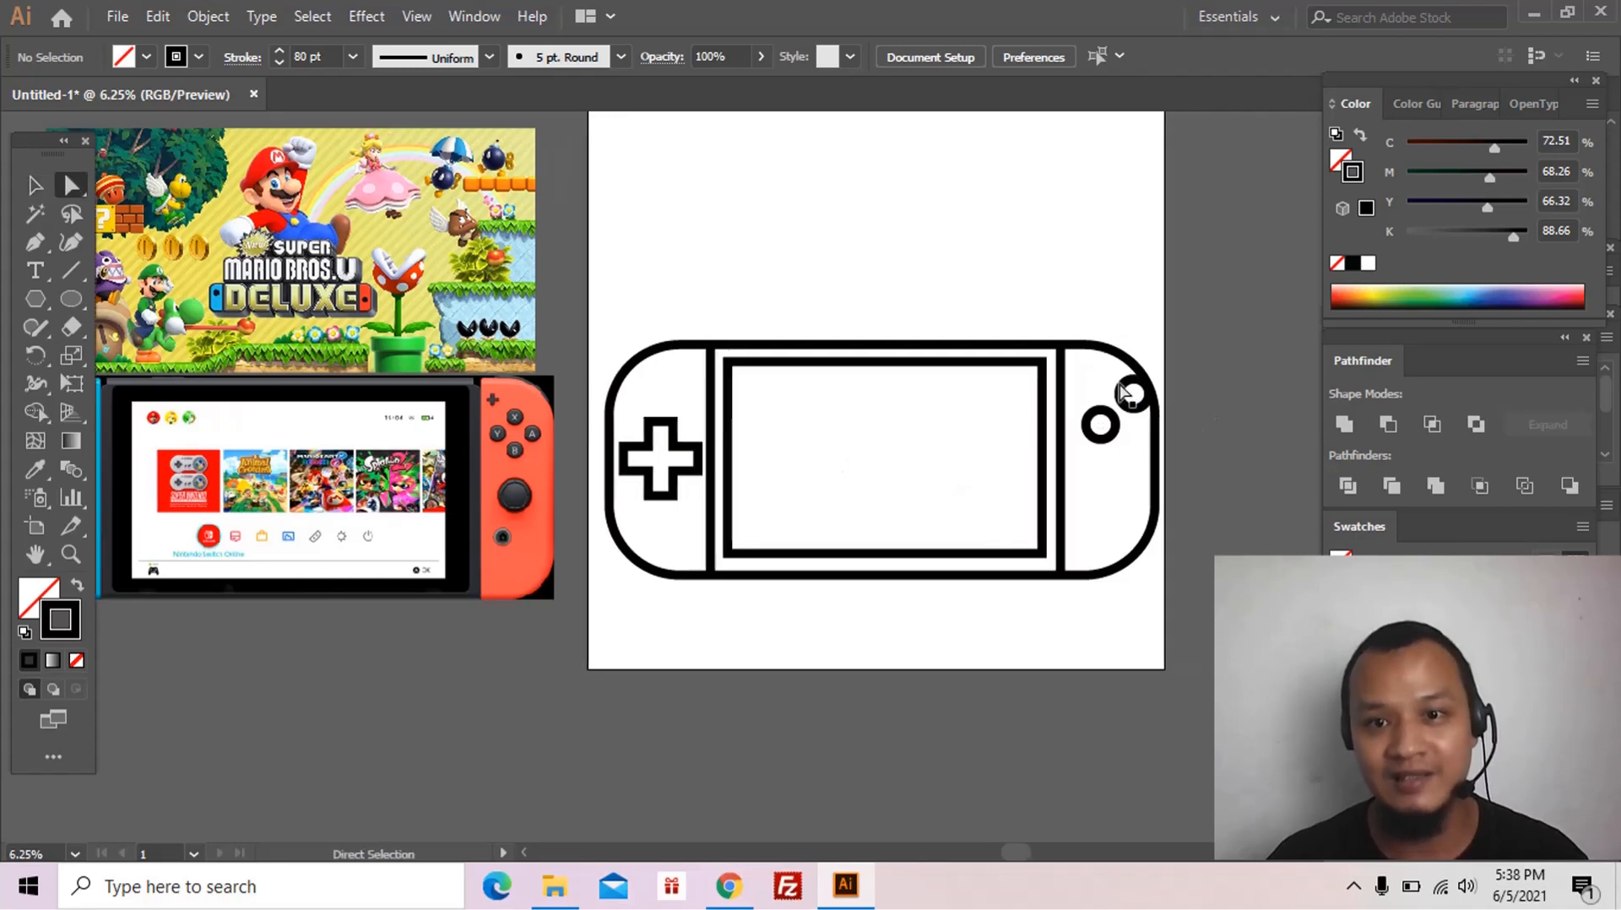
pyautogui.click(1113, 425)
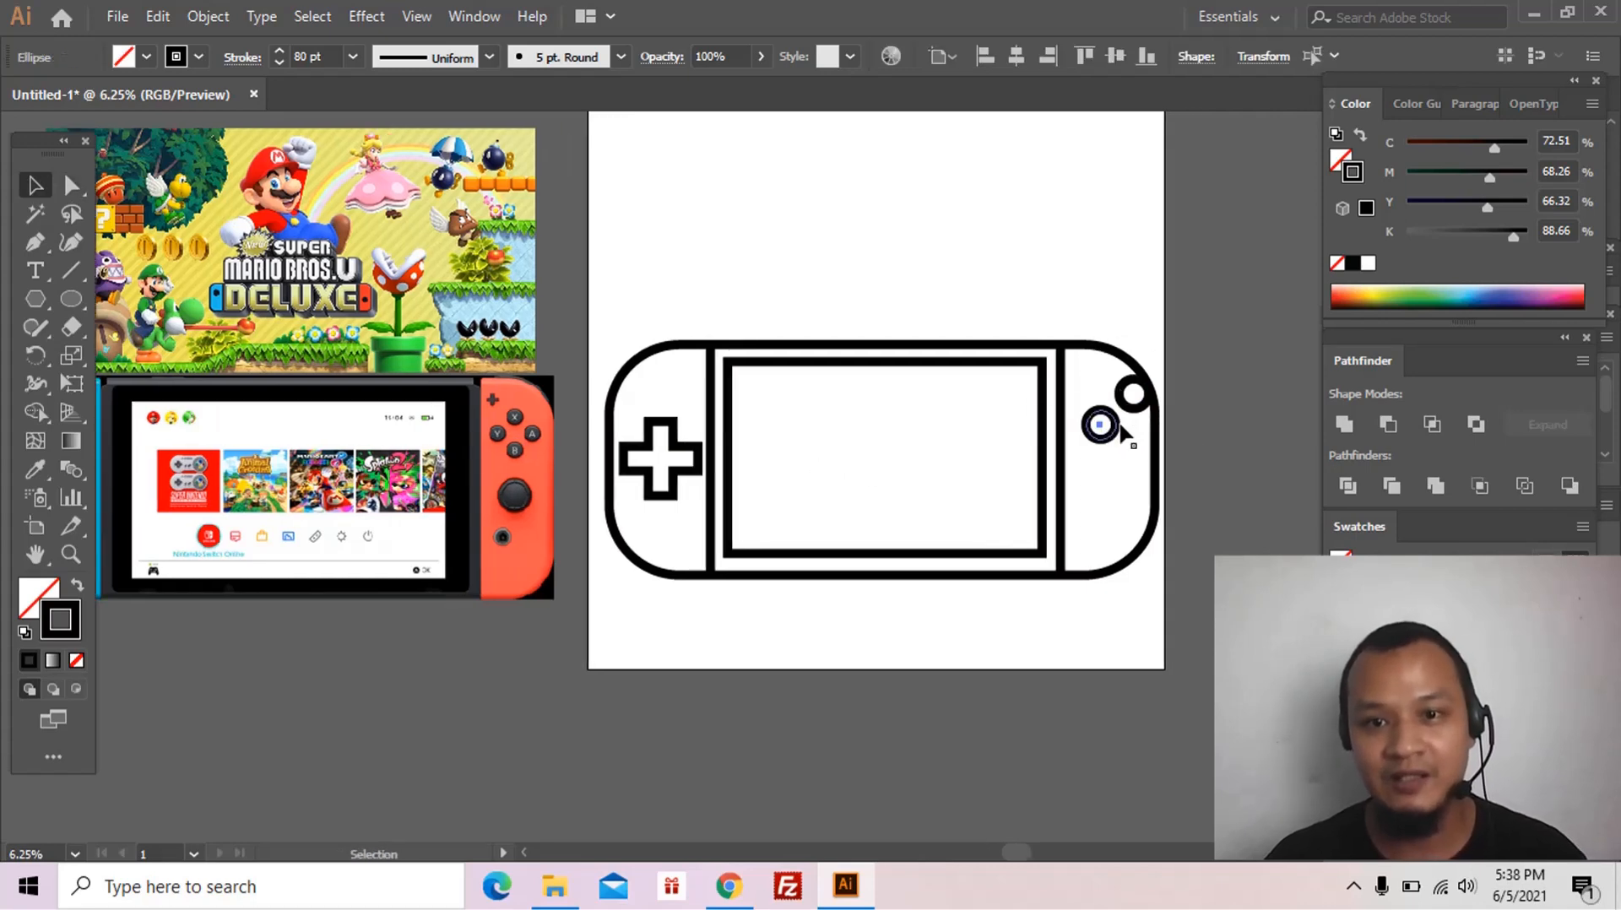
pyautogui.keyDown('shift'); pyautogui.click(1134, 392); pyautogui.keyUp('shift')
pyautogui.moveTo(1134, 392); pyautogui.dragTo(1035, 245)
# Step: Stretch the right end of the console's outer outline outward to widen the right controller section
pyautogui.moveTo(1081, 297); pyautogui.dragTo(1158, 582)
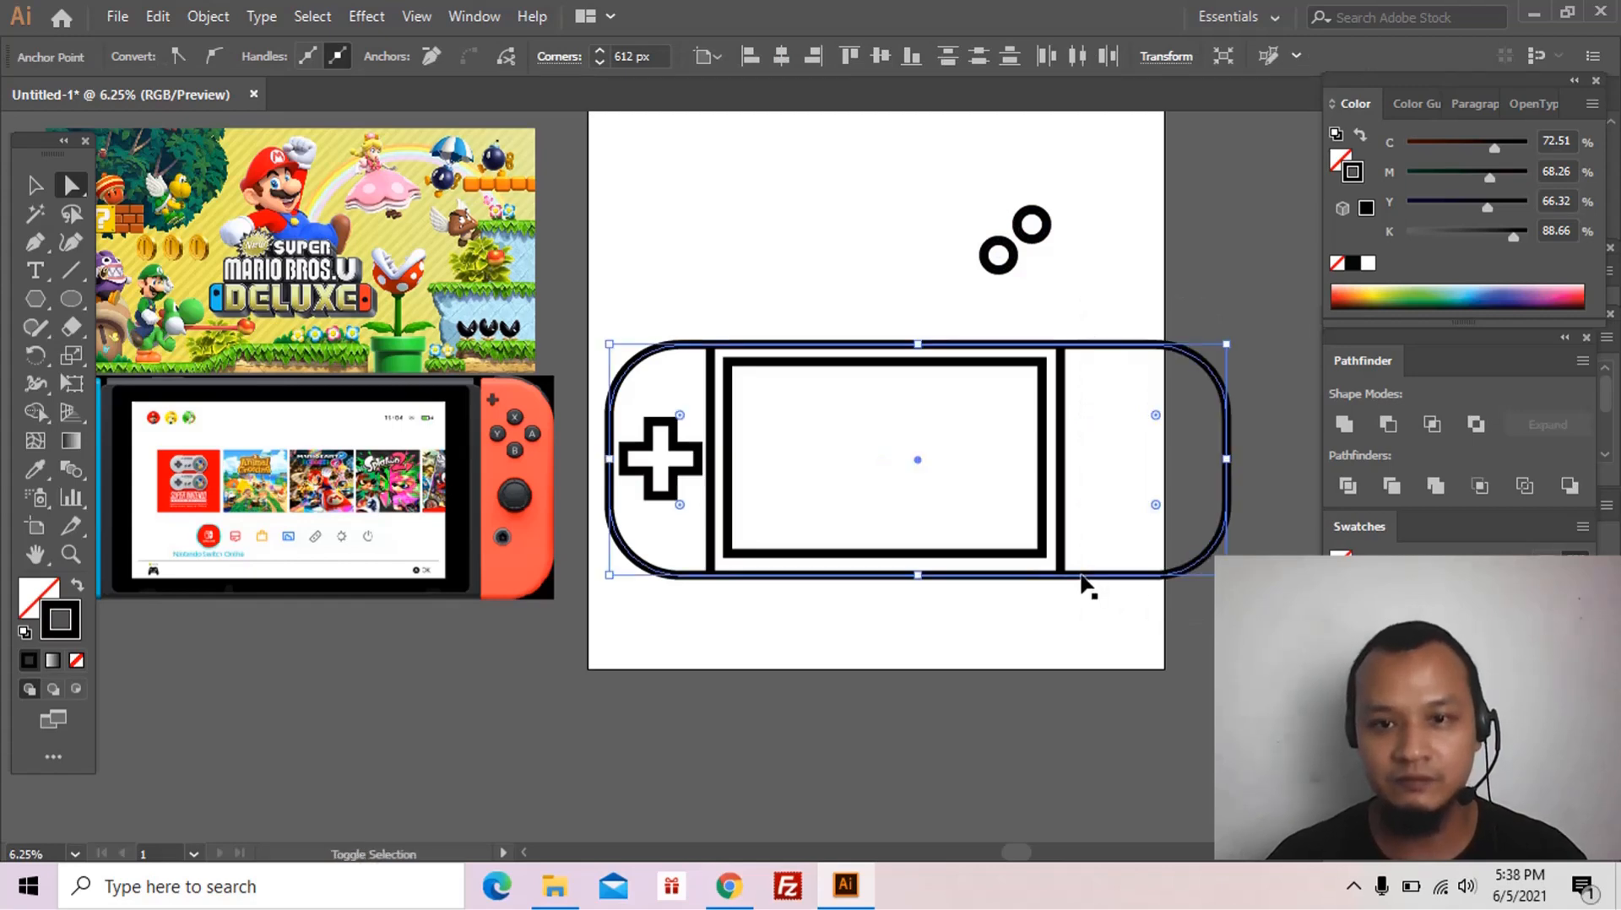
pyautogui.click(631, 380)
pyautogui.moveTo(674, 454); pyautogui.dragTo(715, 453)
pyautogui.press('v')
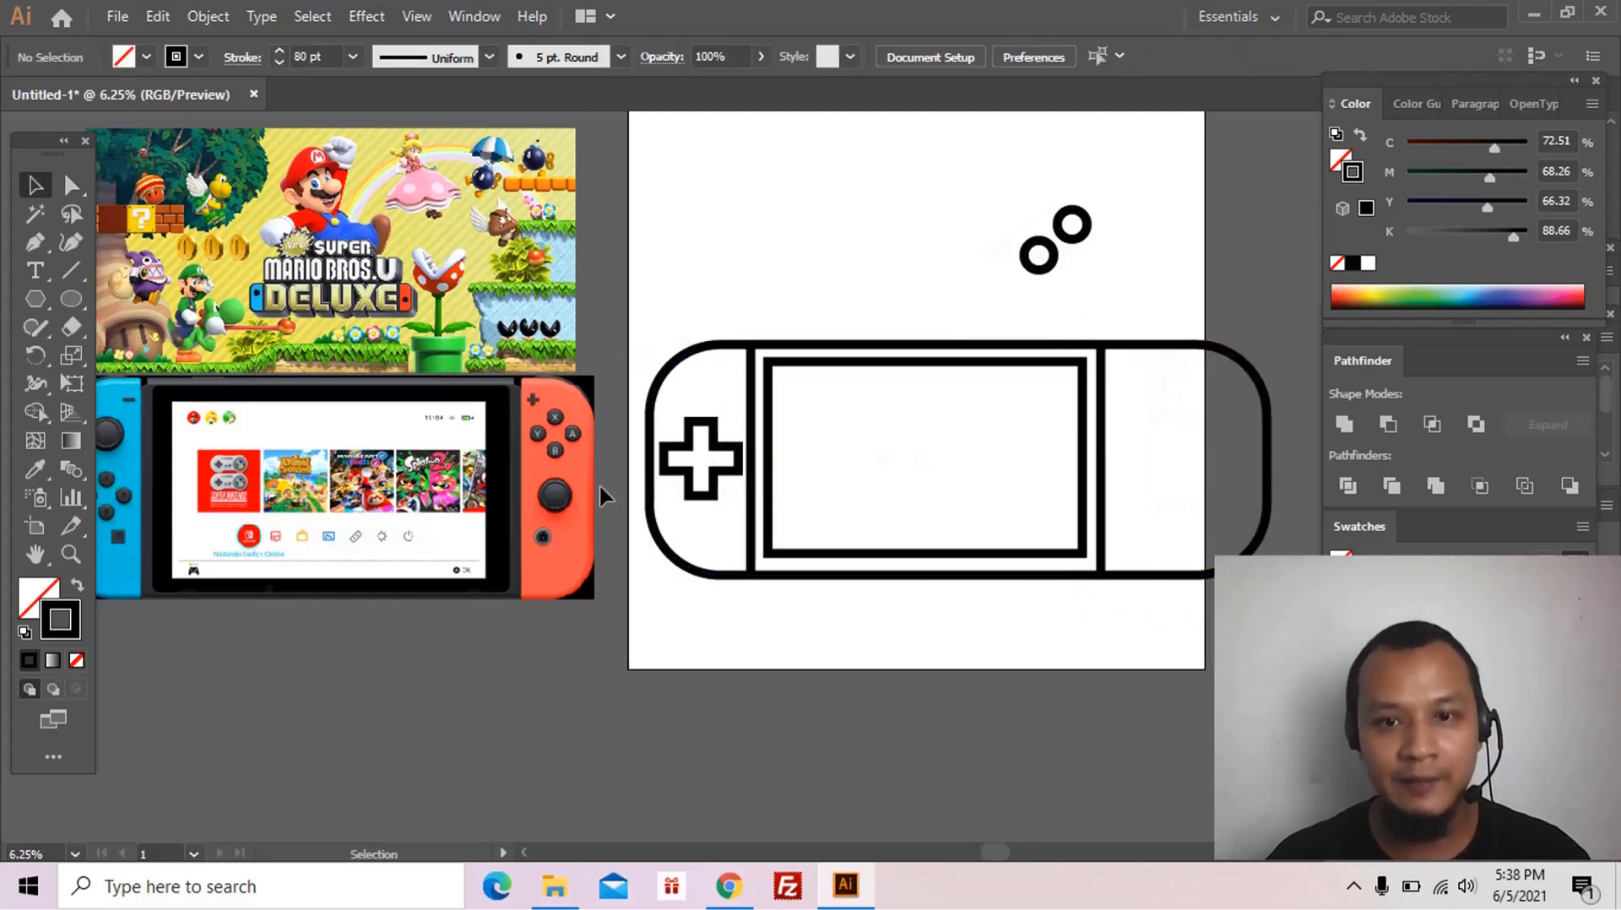
pyautogui.press('a')
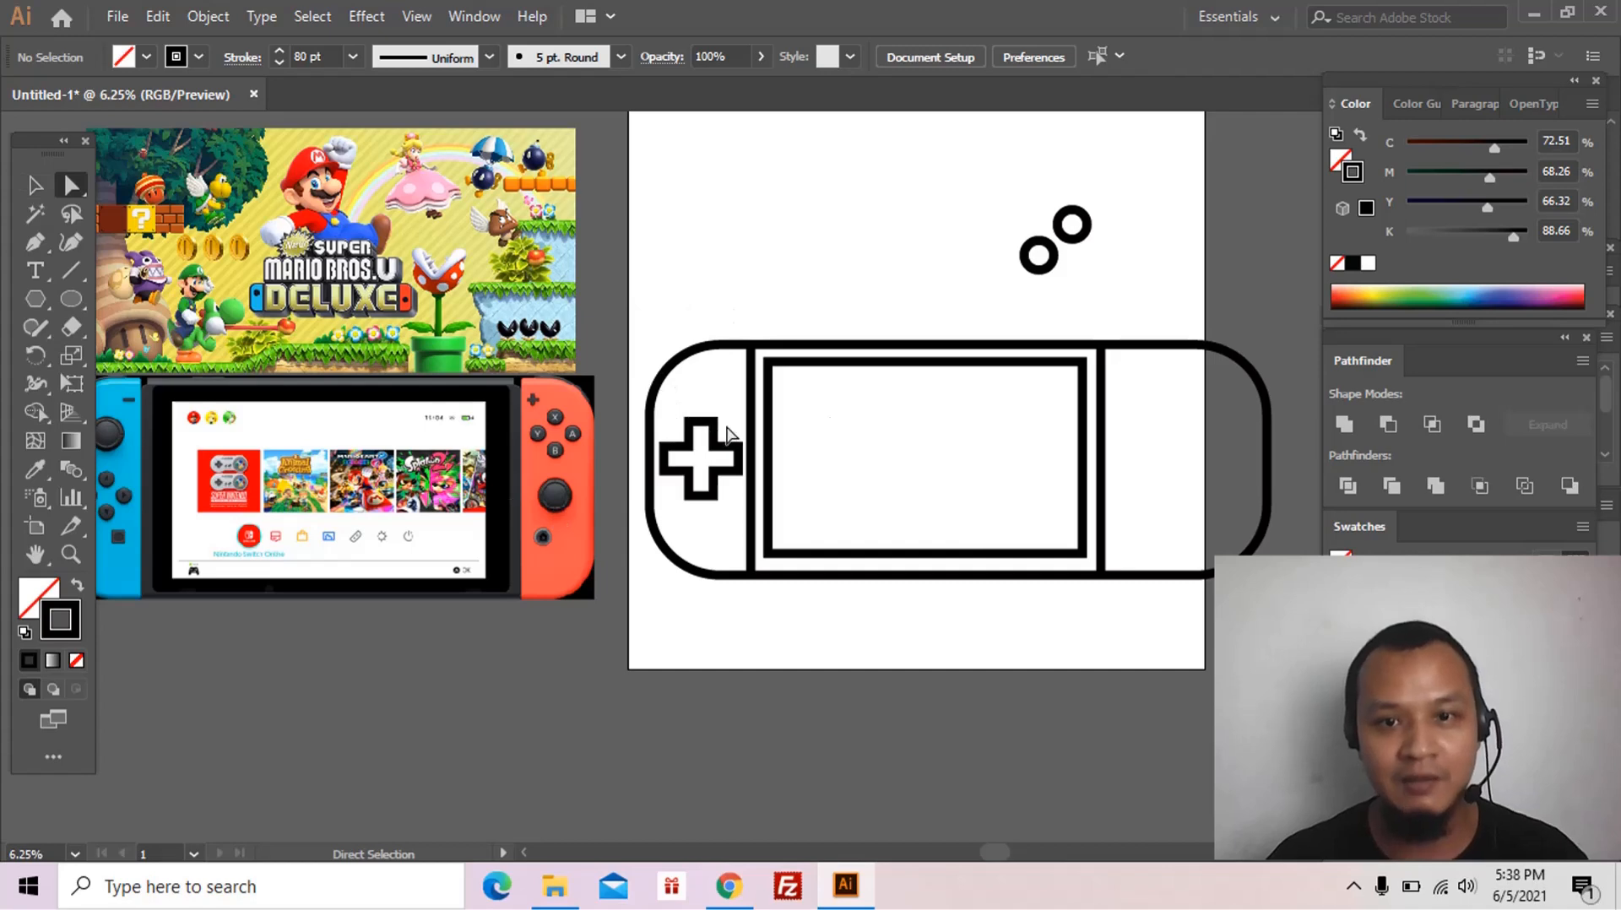
pyautogui.click(817, 363)
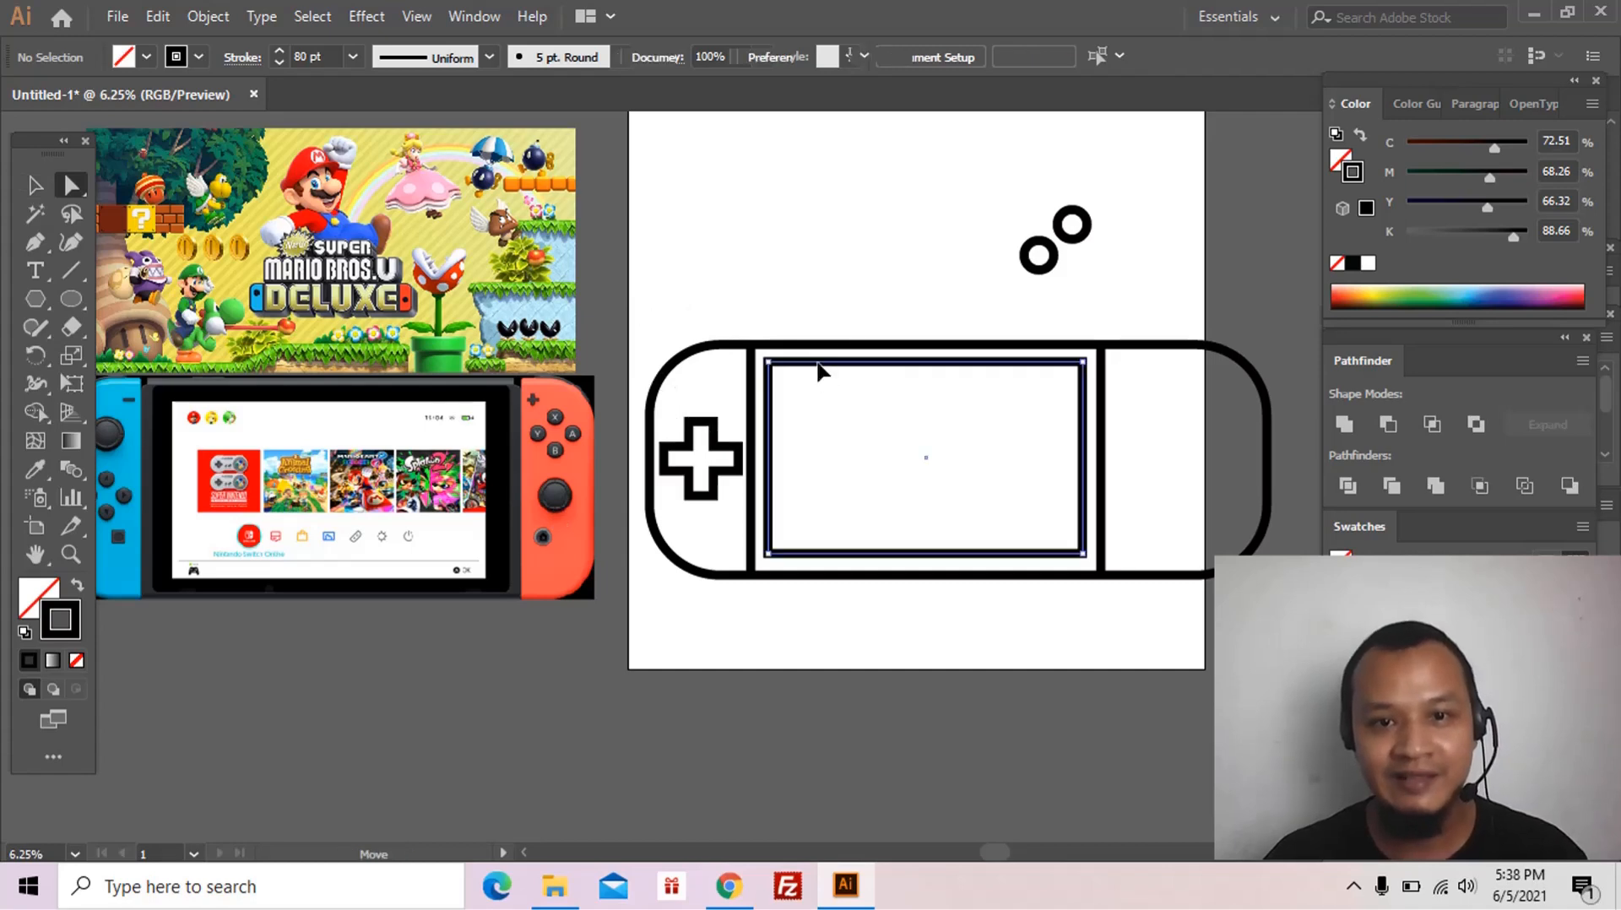
pyautogui.keyDown('shift'); pyautogui.click(1103, 372); pyautogui.keyUp('shift')
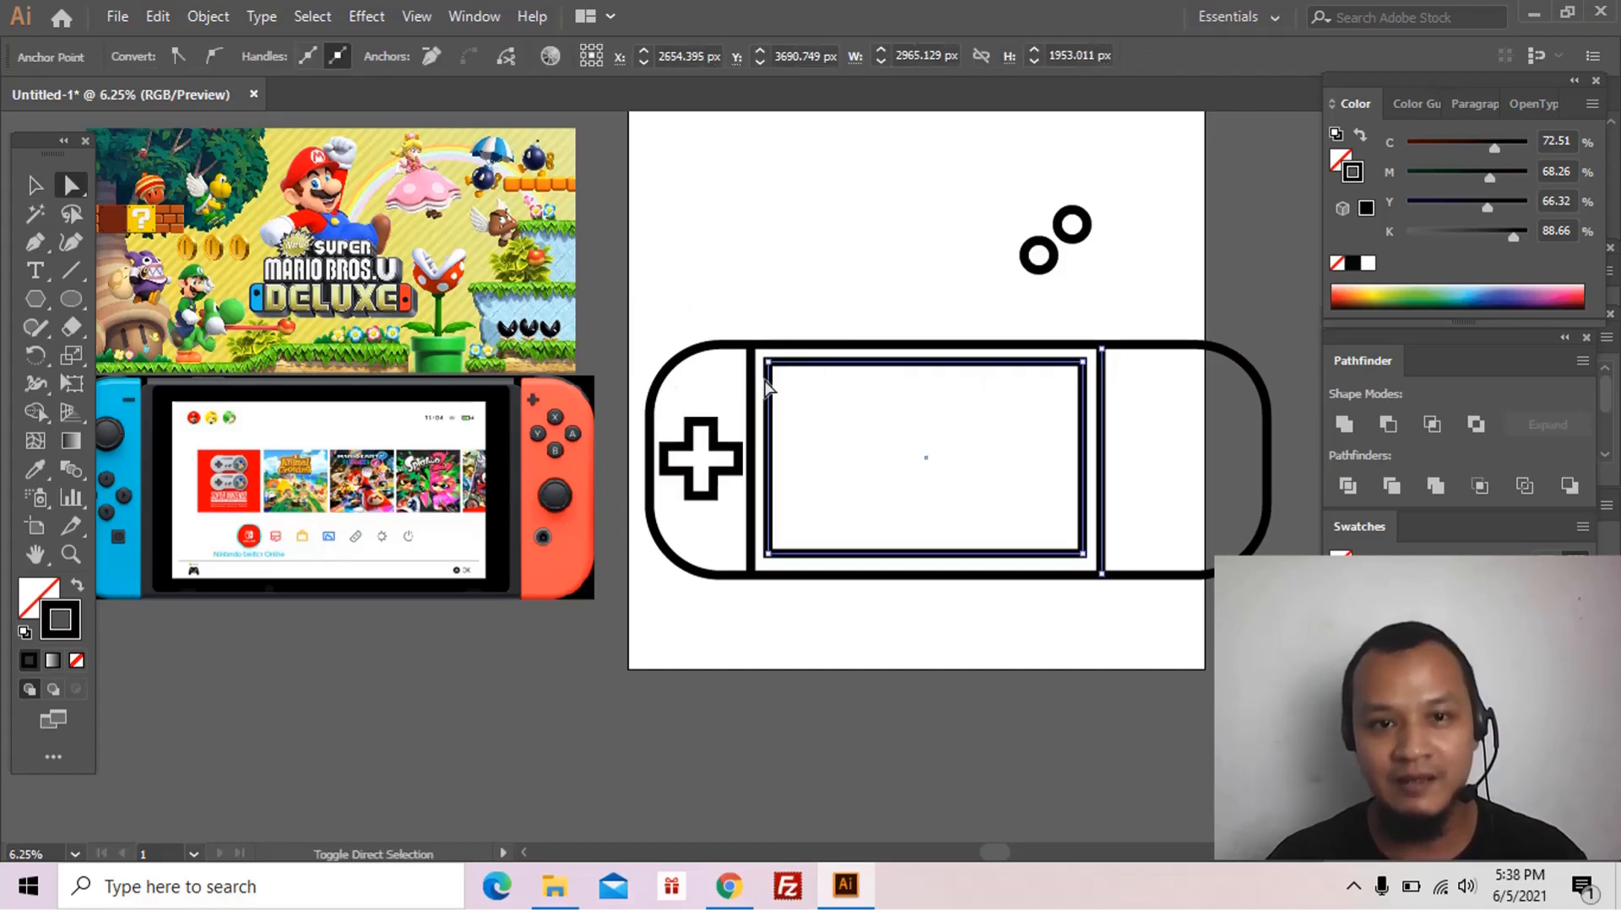
pyautogui.moveTo(753, 372); pyautogui.dragTo(777, 370)
pyautogui.hotkey('ctrl', 'z')
pyautogui.click(782, 308)
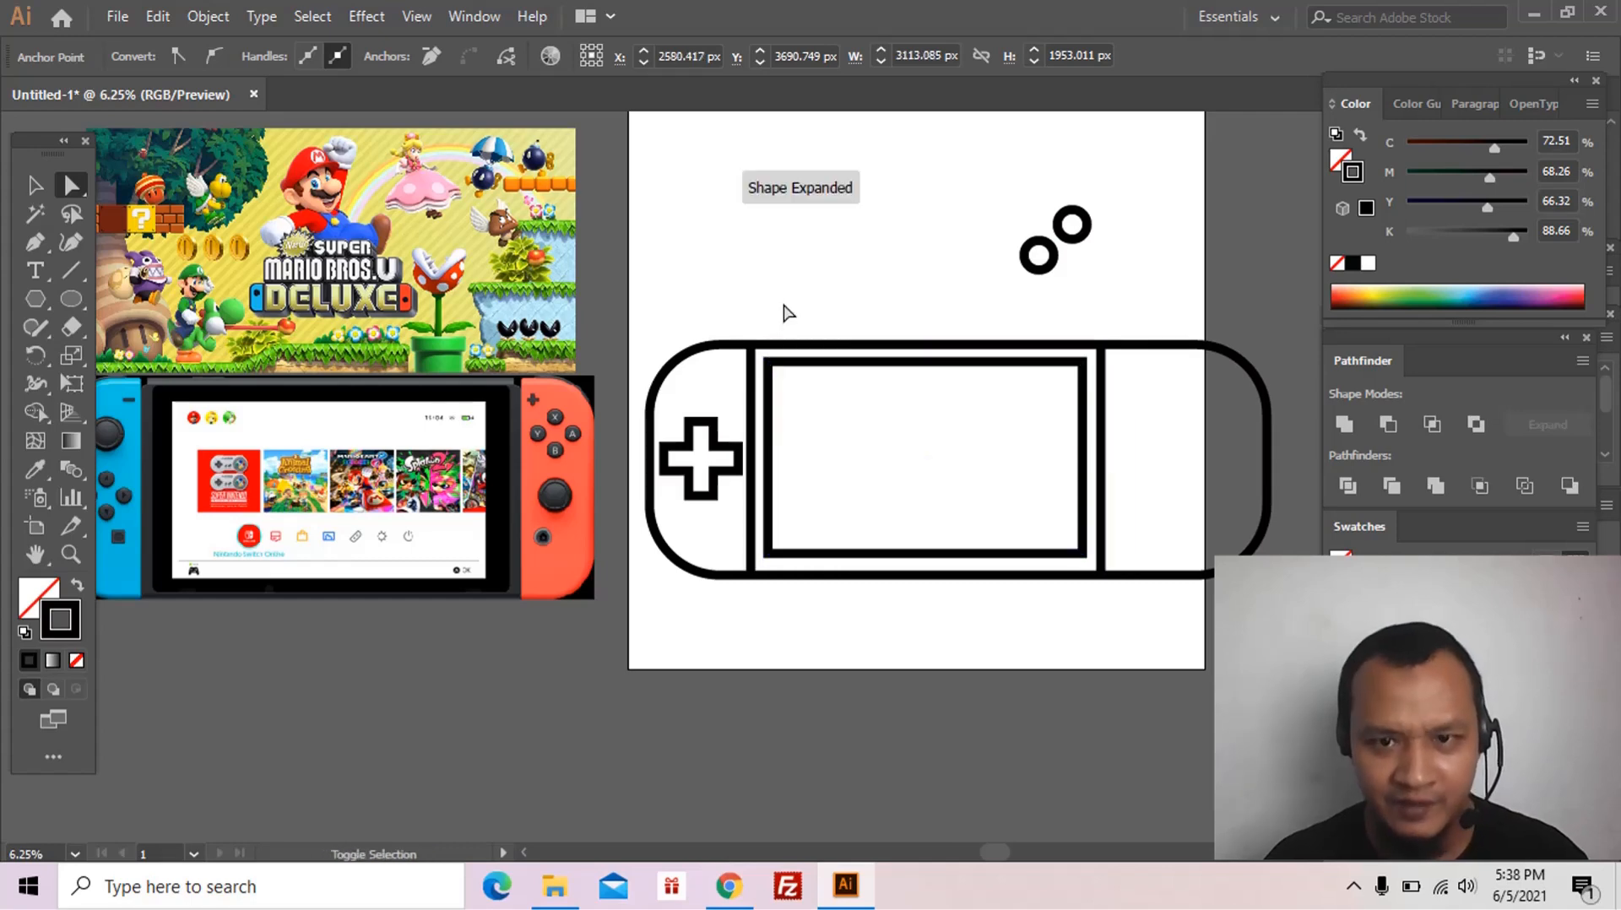
# Step: Ungroup the console's parts and shift the screen frame with both divider lines rightward inside the outer outline
pyautogui.press('v')
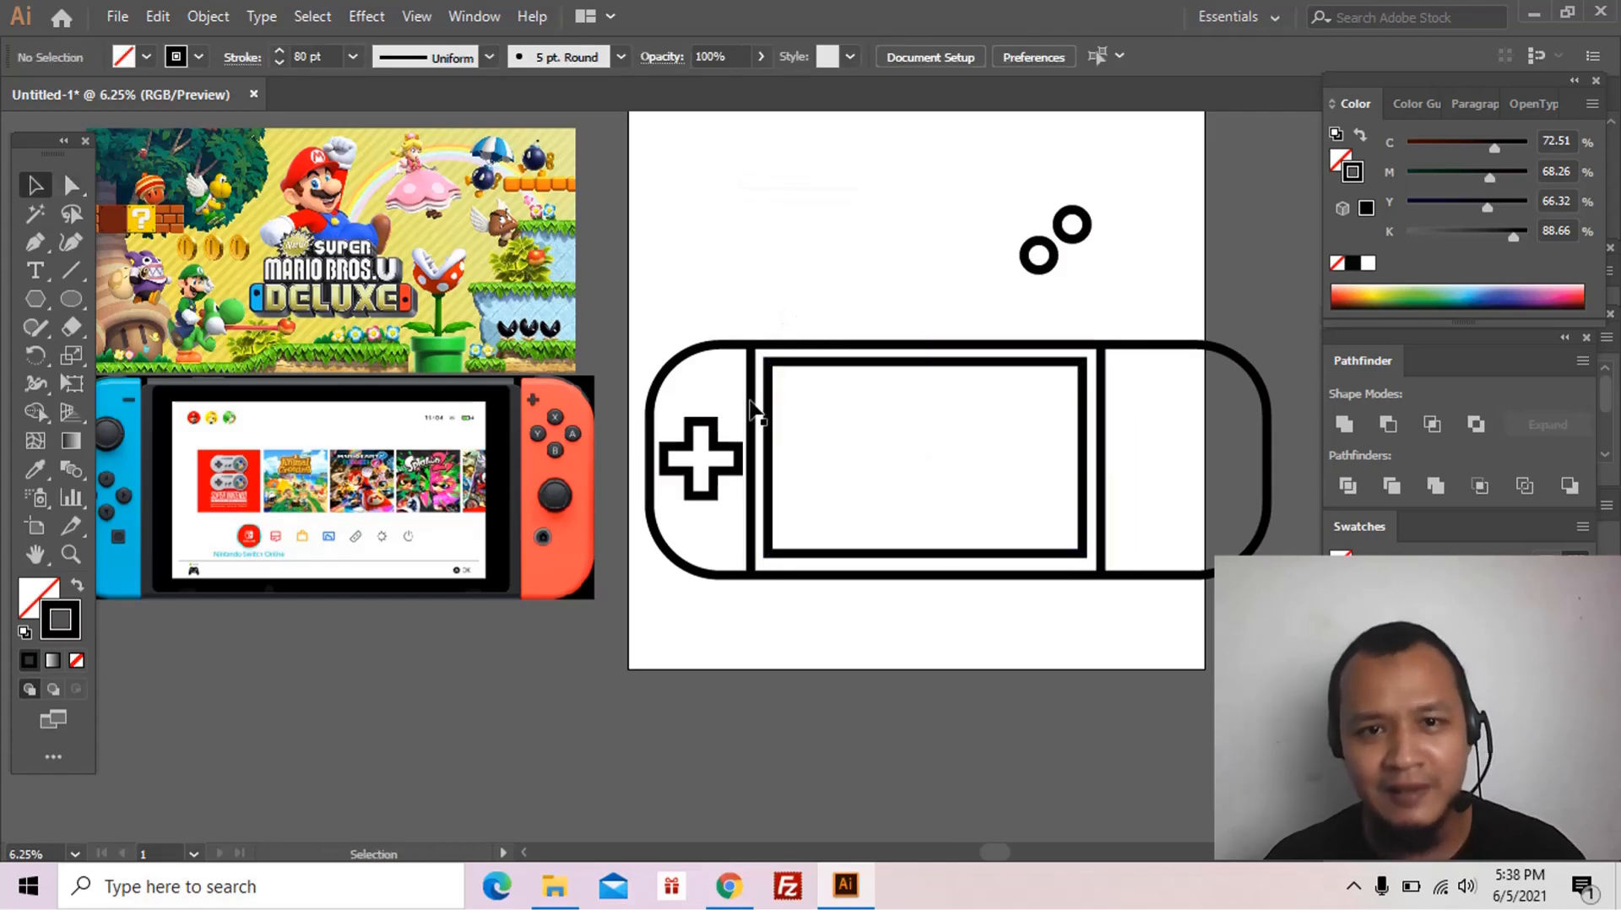
pyautogui.click(751, 402)
pyautogui.click(1103, 413)
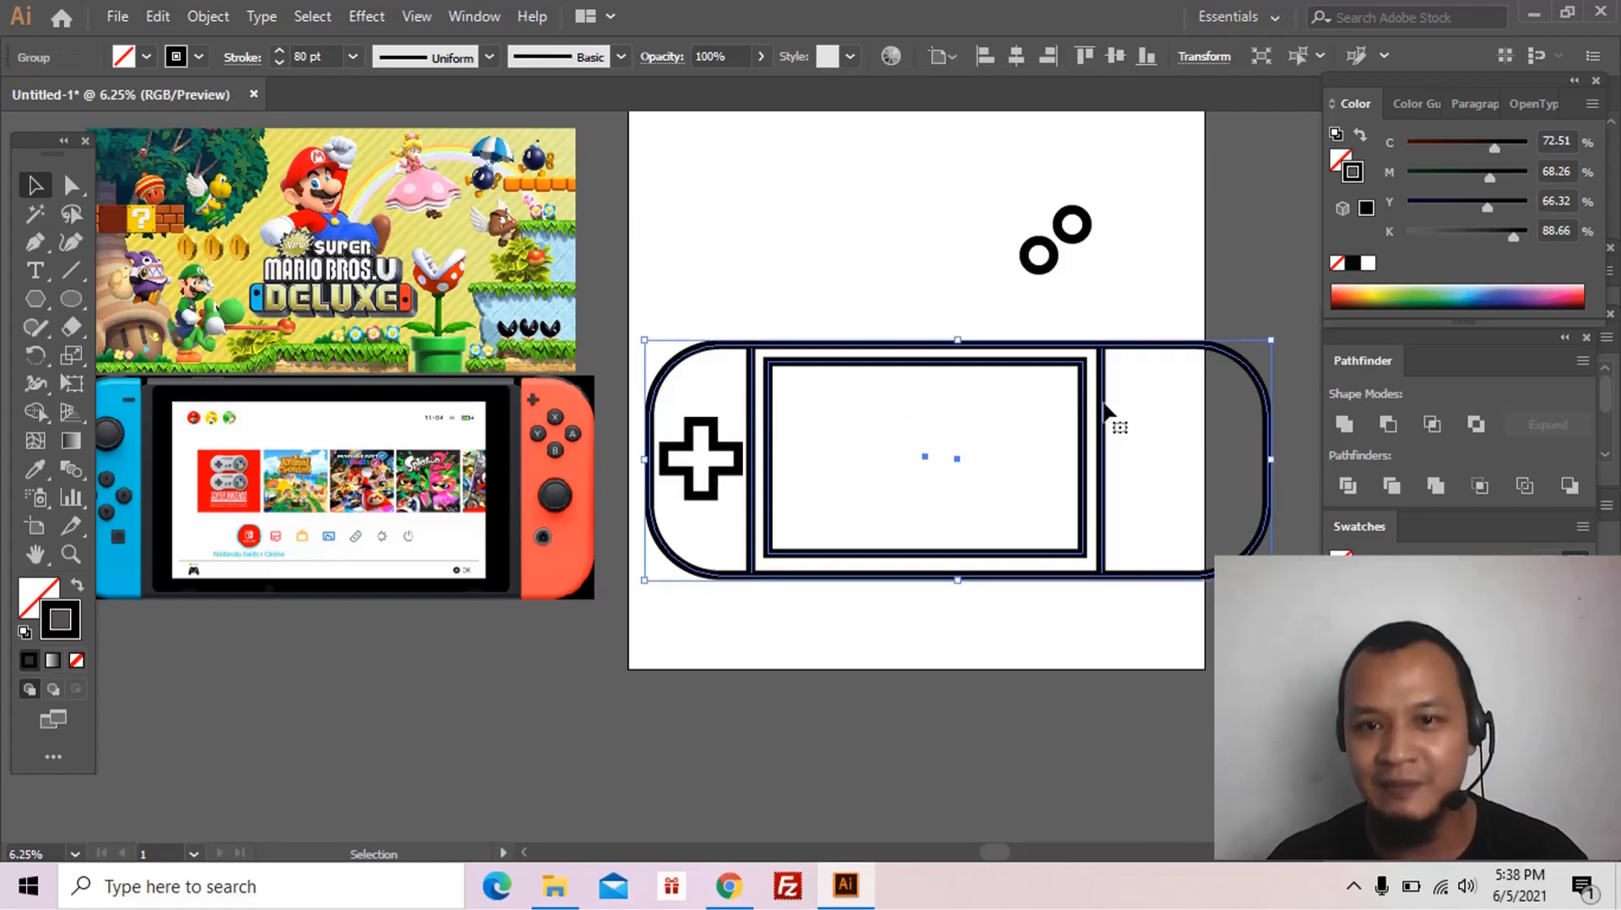
pyautogui.click(1107, 406)
pyautogui.moveTo(1144, 398); pyautogui.dragTo(771, 388)
pyautogui.press('ctrl')
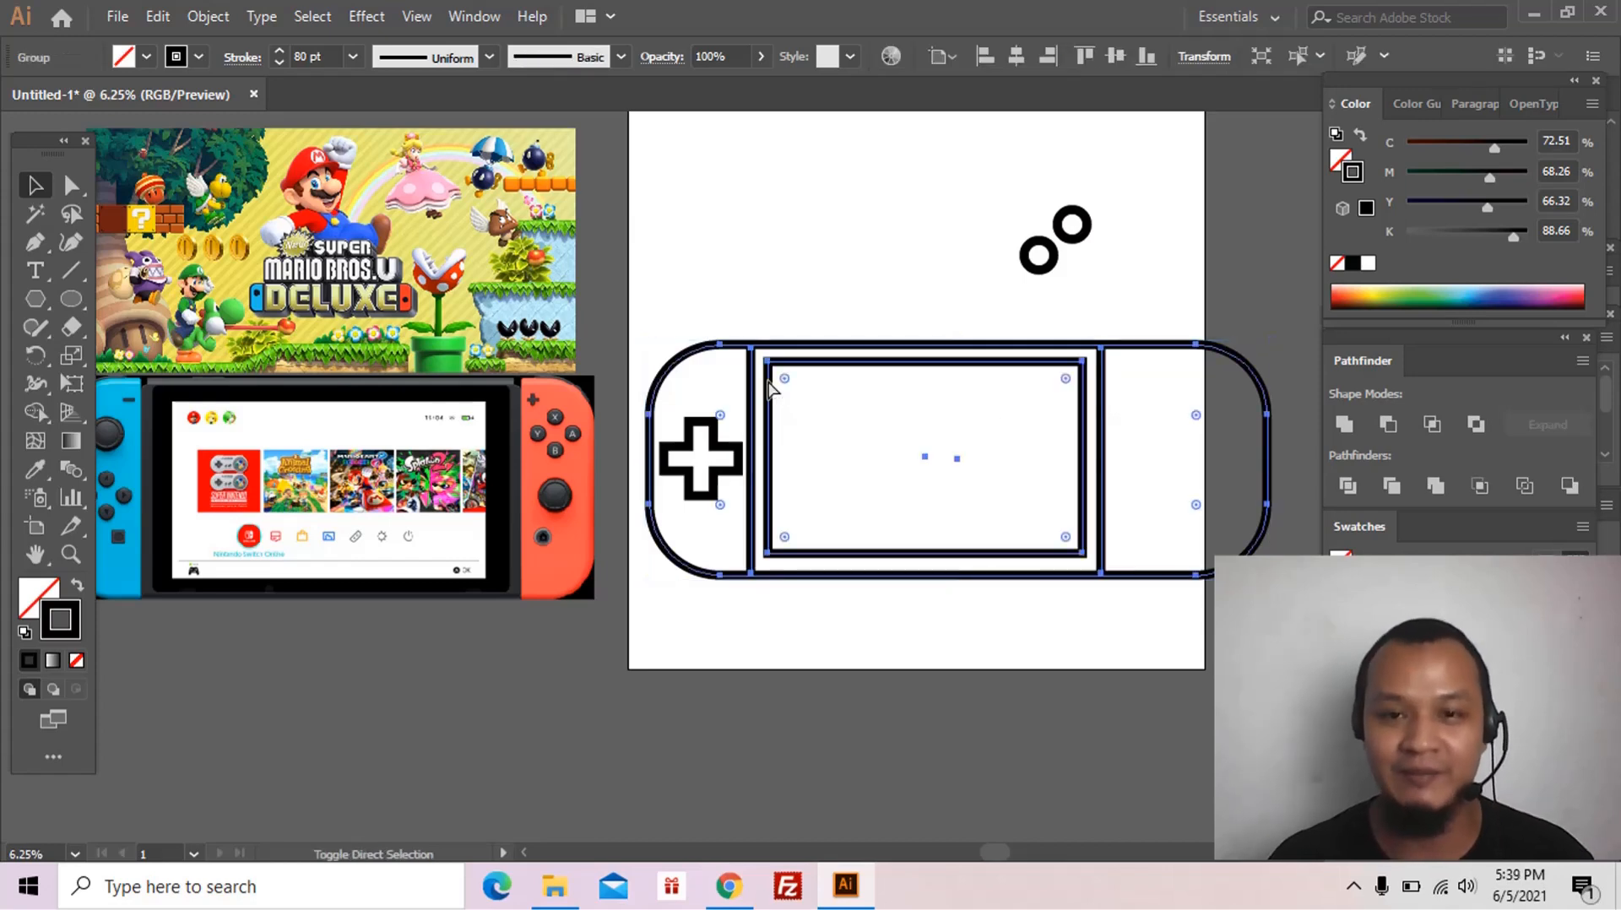
pyautogui.moveTo(1155, 381); pyautogui.dragTo(766, 399)
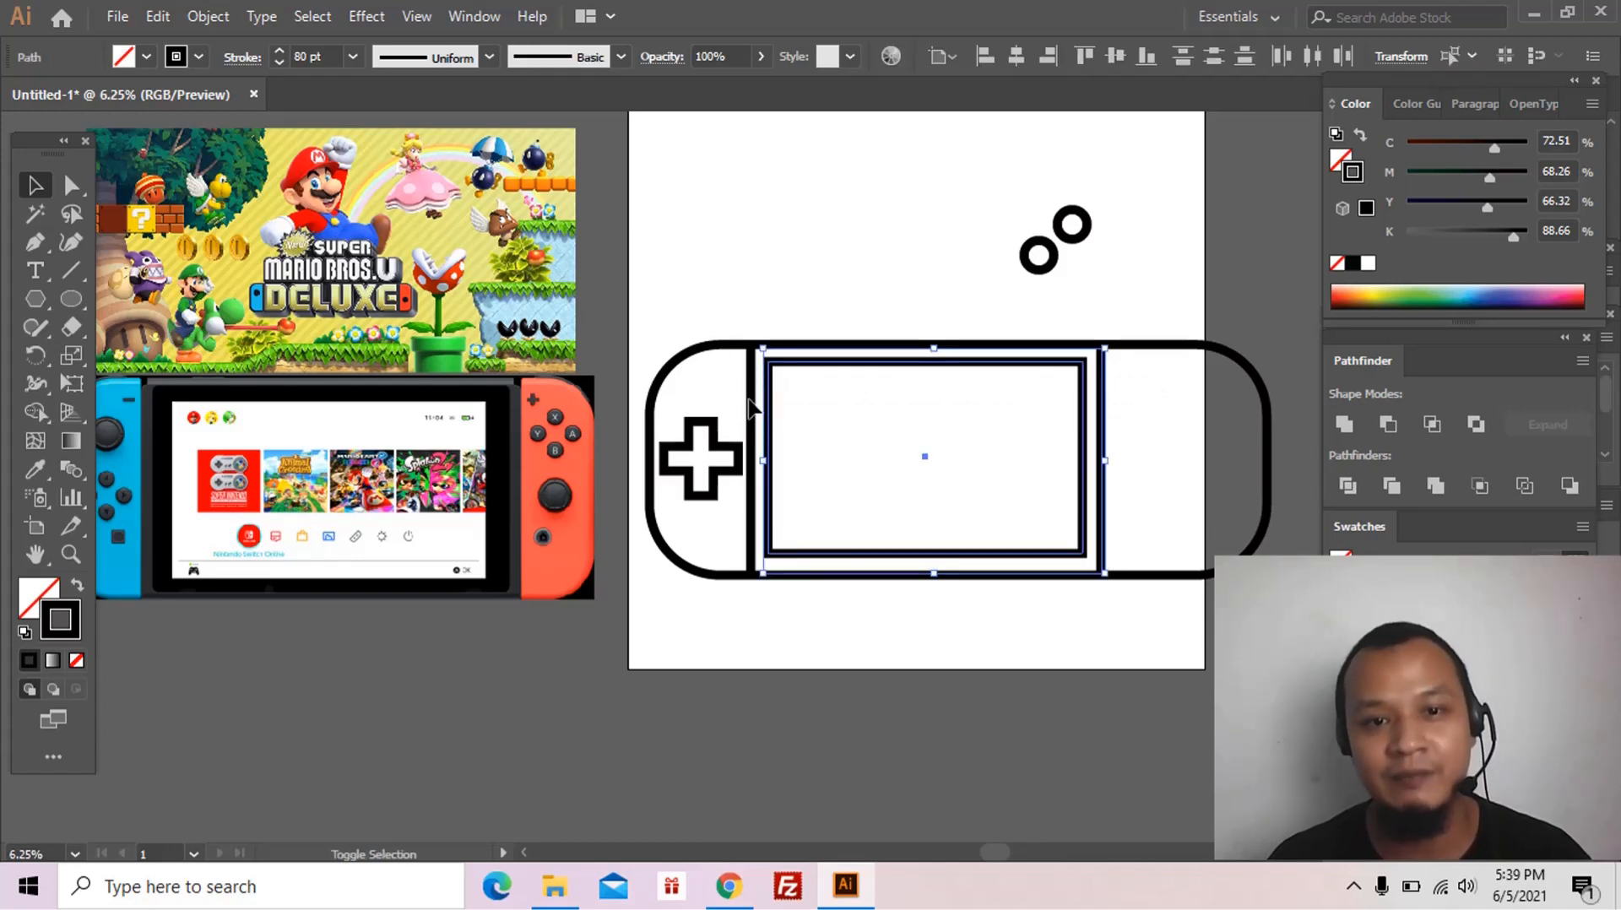
pyautogui.keyDown('shift'); pyautogui.click(752, 401); pyautogui.keyUp('shift')
pyautogui.moveTo(771, 394); pyautogui.dragTo(789, 393)
# Step: Select all the console parts, including the plus shape, and align them to a common horizontal centre
pyautogui.hotkey('ctrl', 't')
pyautogui.moveTo(714, 669); pyautogui.dragTo(1231, 323)
pyautogui.hotkey('ctrl', 'a')
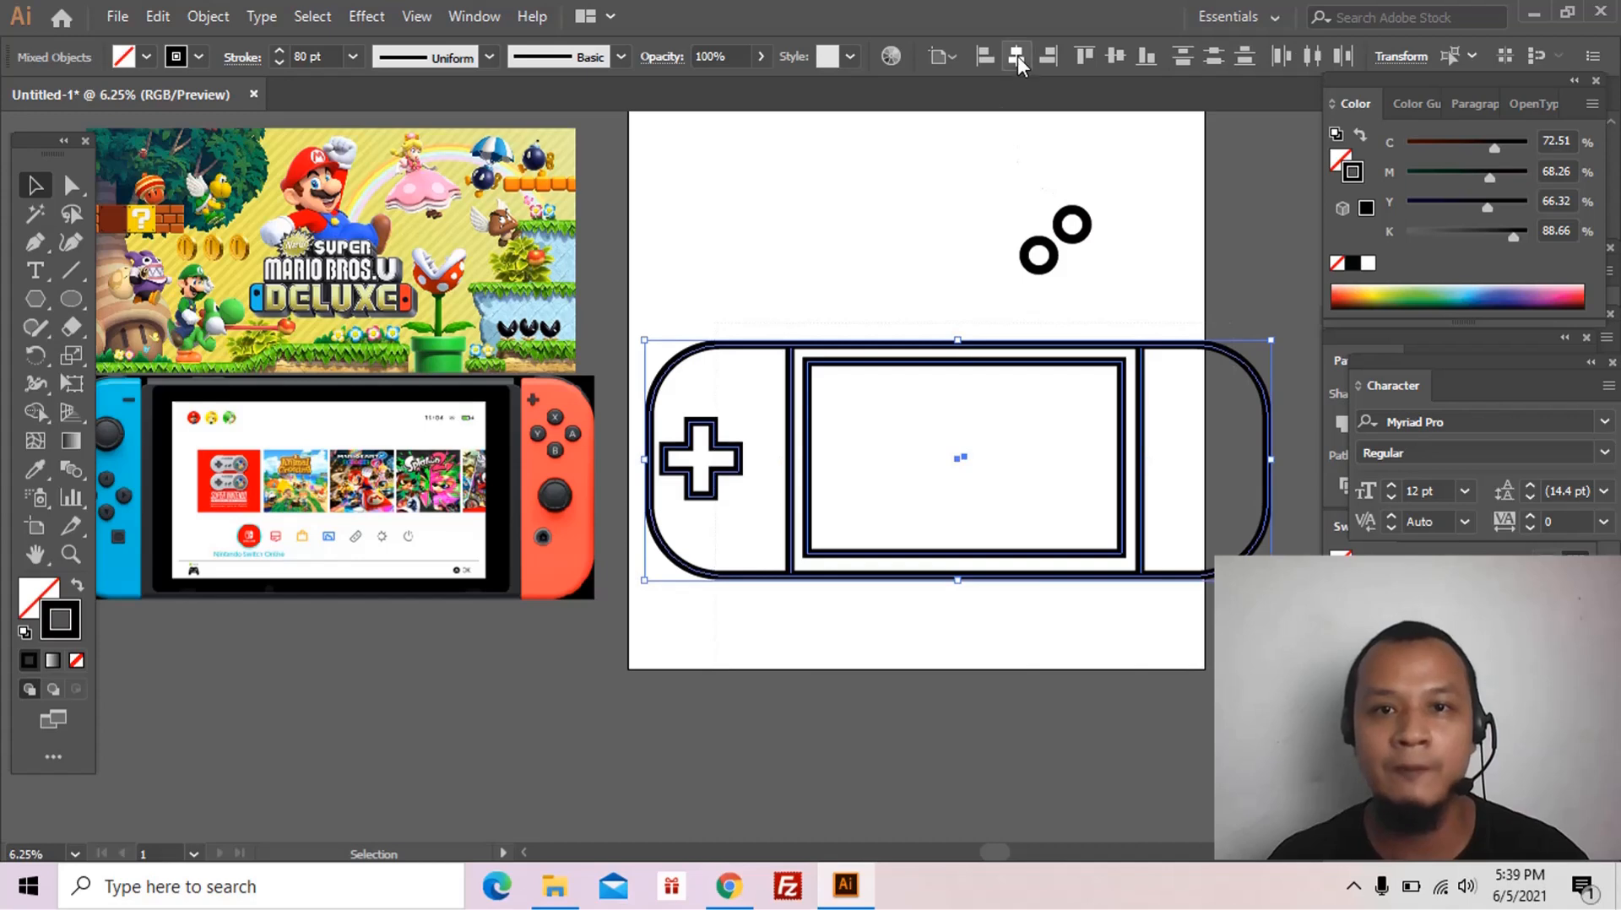
pyautogui.click(1017, 56)
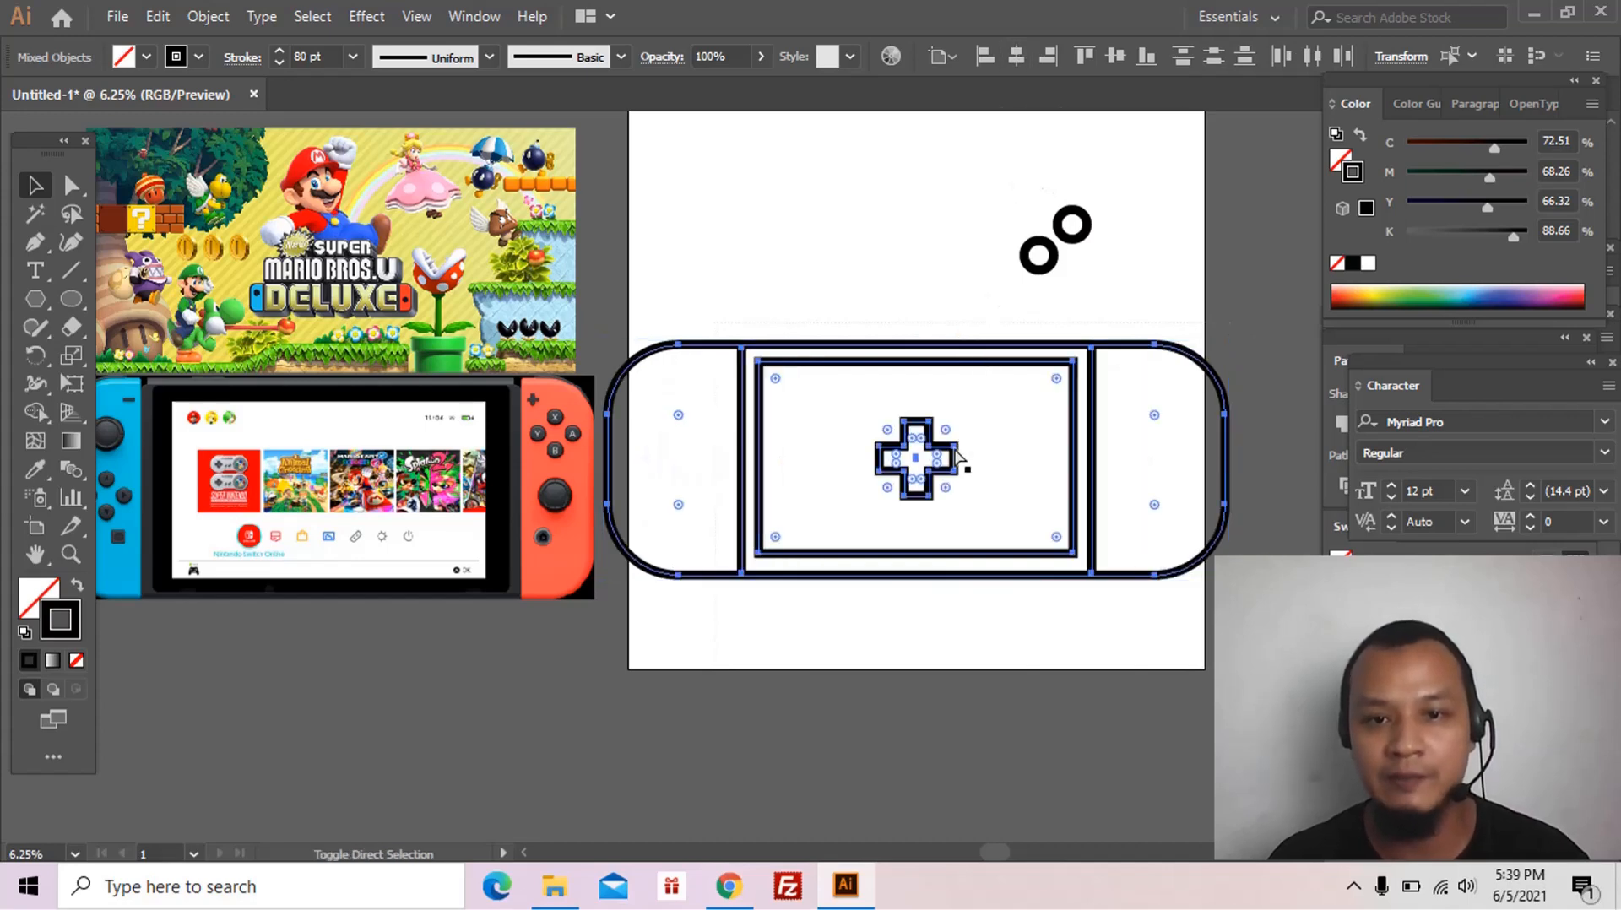
# Step: Move the plus-shaped button from the middle of the screen back into the left controller section
pyautogui.click(956, 327)
pyautogui.click(955, 460)
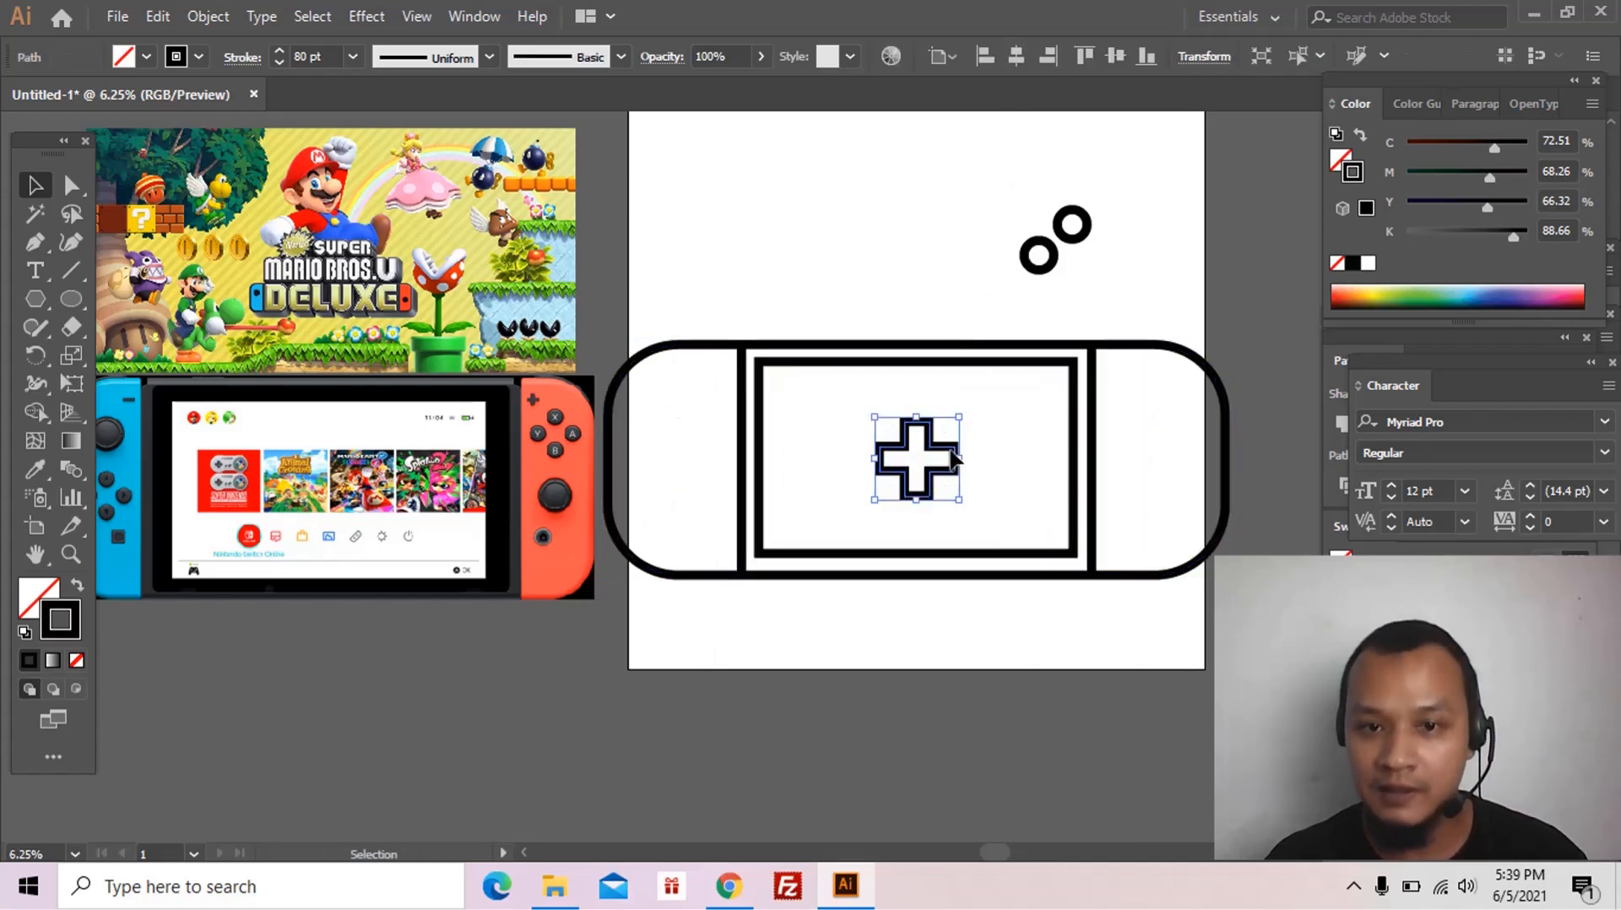
pyautogui.moveTo(952, 451); pyautogui.dragTo(800, 441)
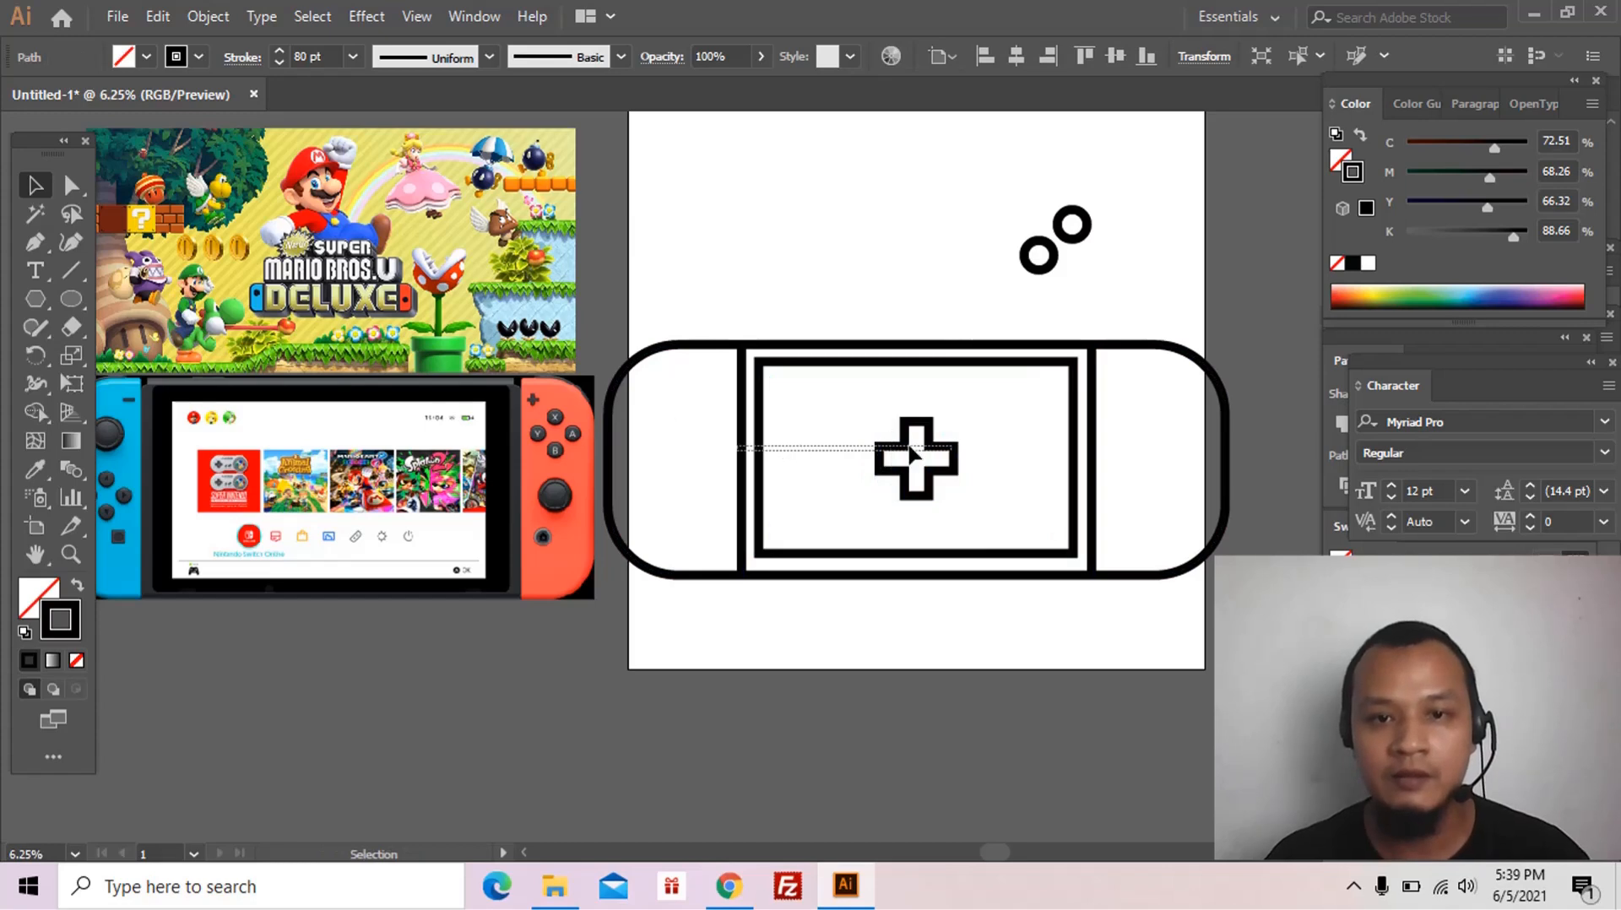
pyautogui.moveTo(910, 454); pyautogui.dragTo(905, 455)
pyautogui.press('ctrl')
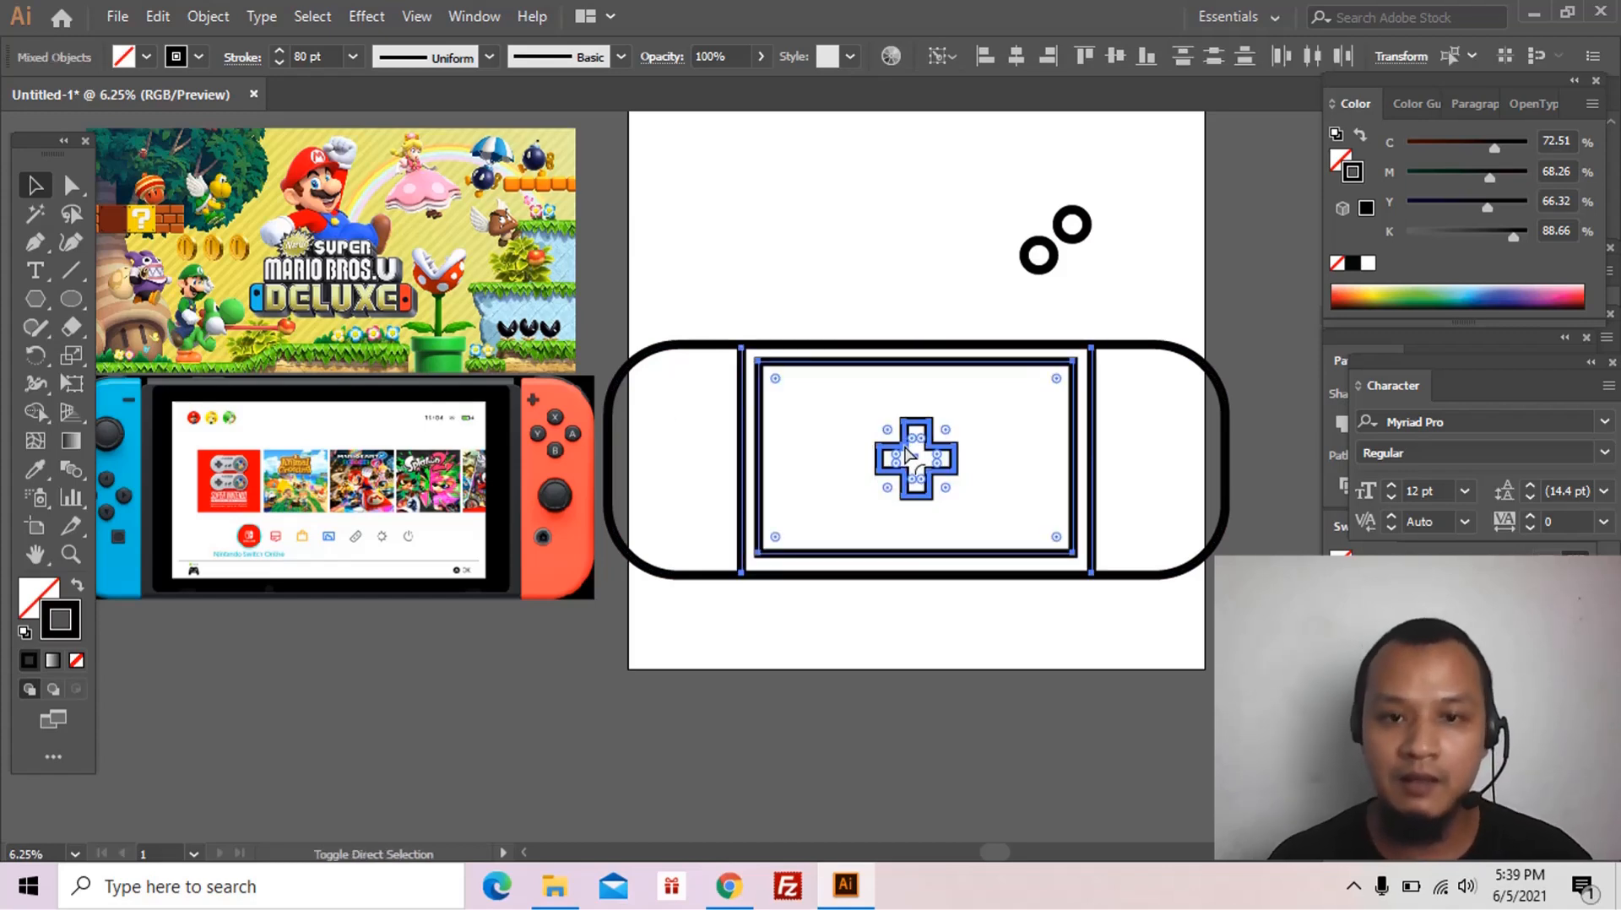
pyautogui.click(875, 292)
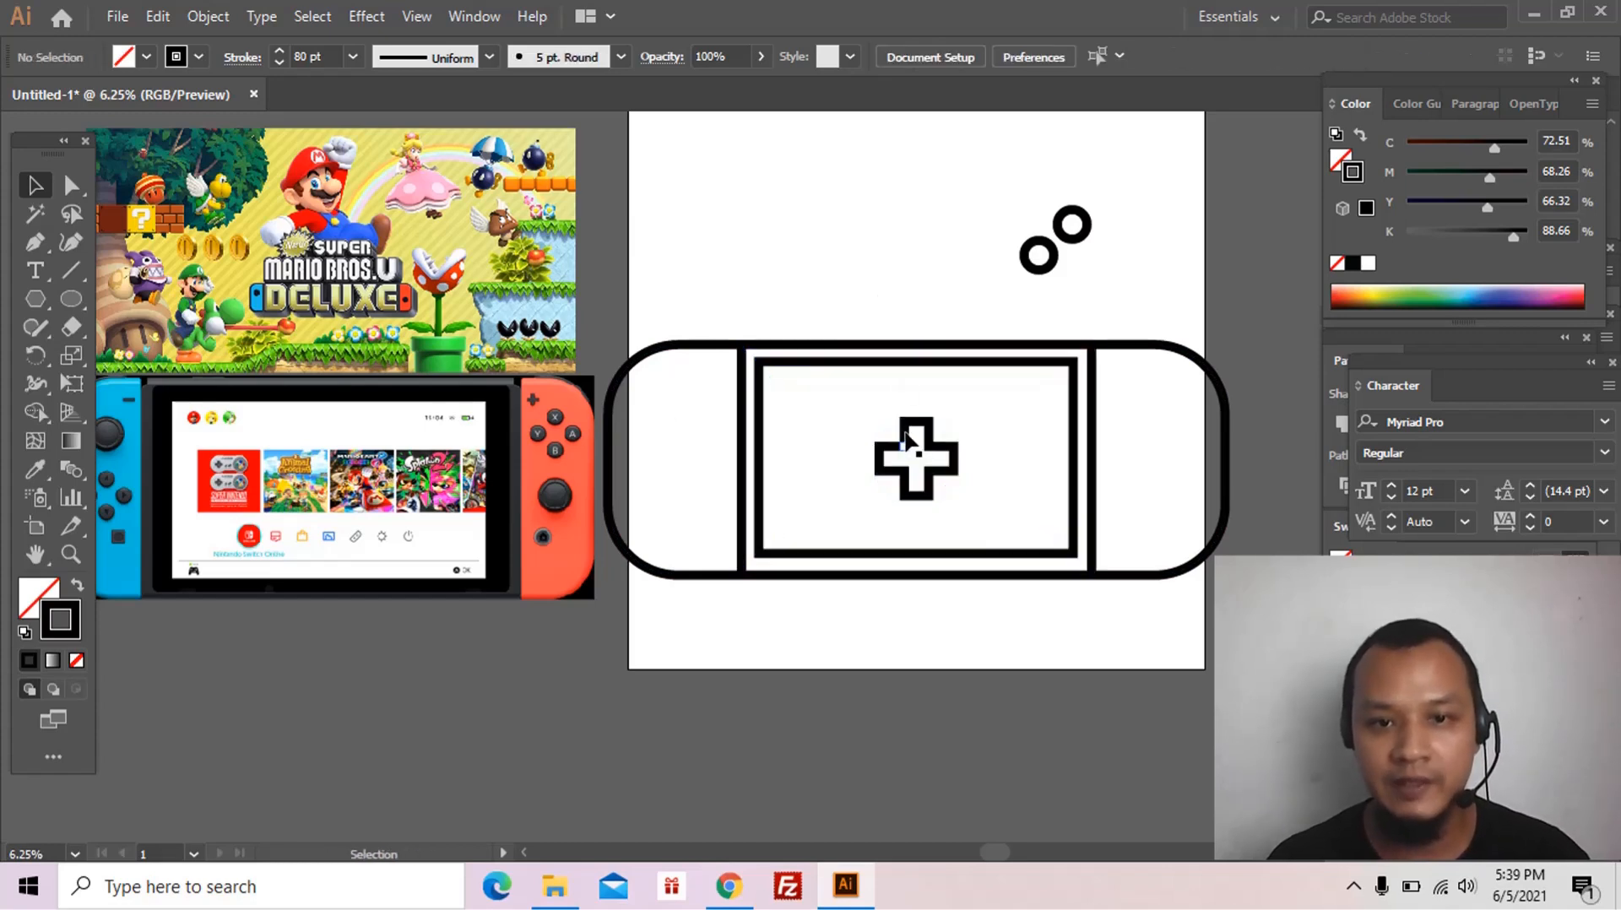
pyautogui.moveTo(678, 454); pyautogui.dragTo(667, 447)
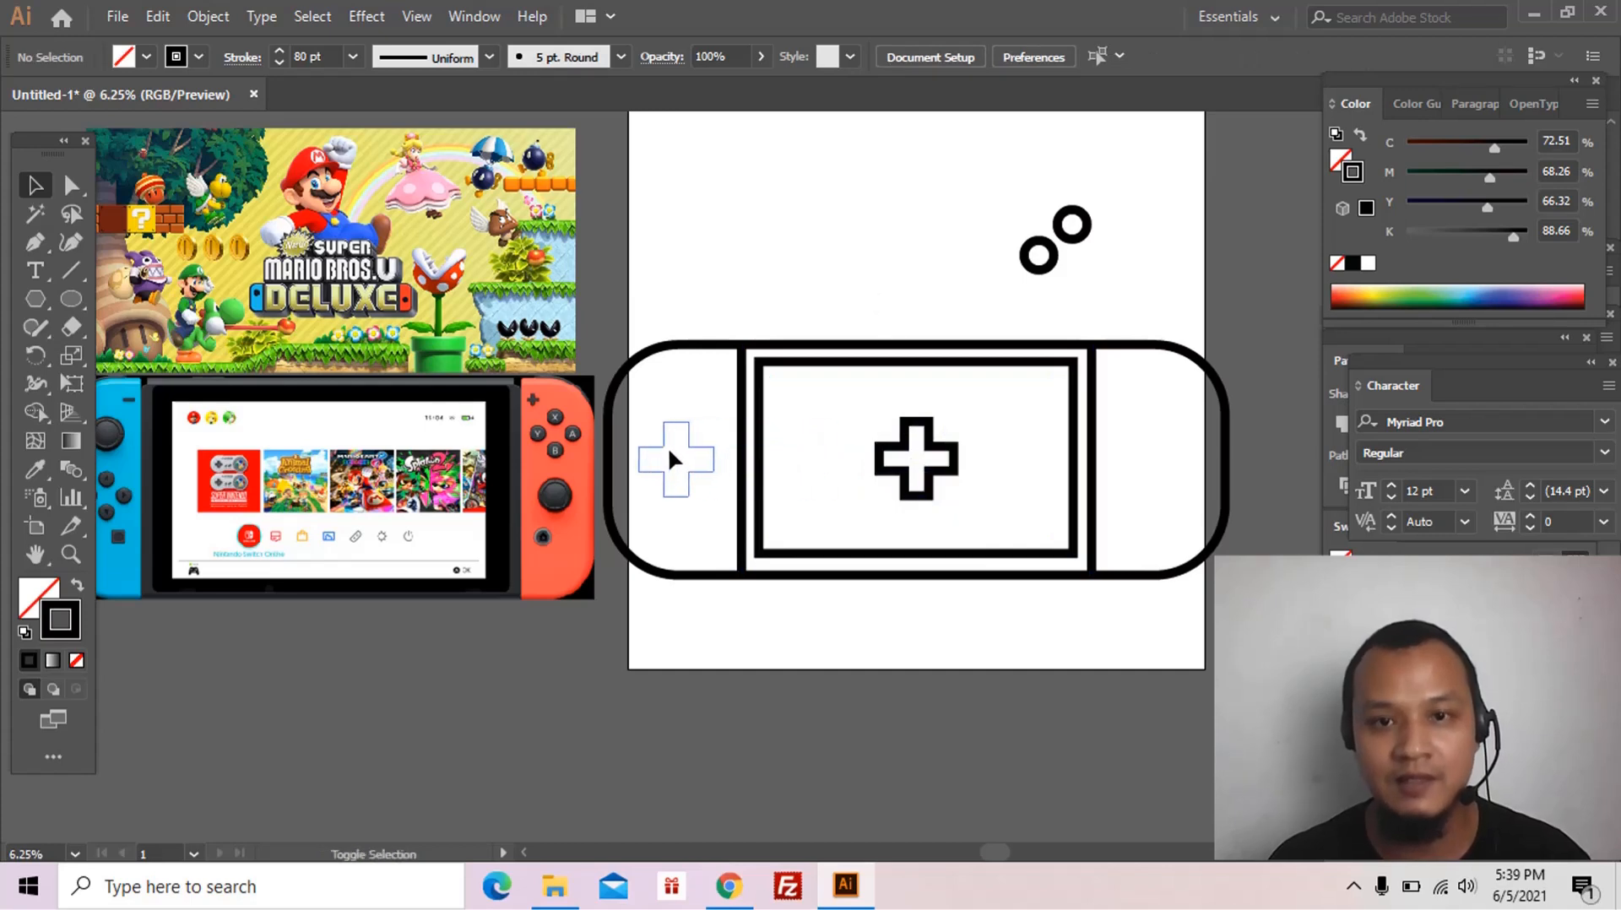
# Step: Move the pair of button circles from above the console into the right controller section, upper half
pyautogui.moveTo(1113, 277); pyautogui.dragTo(1145, 364)
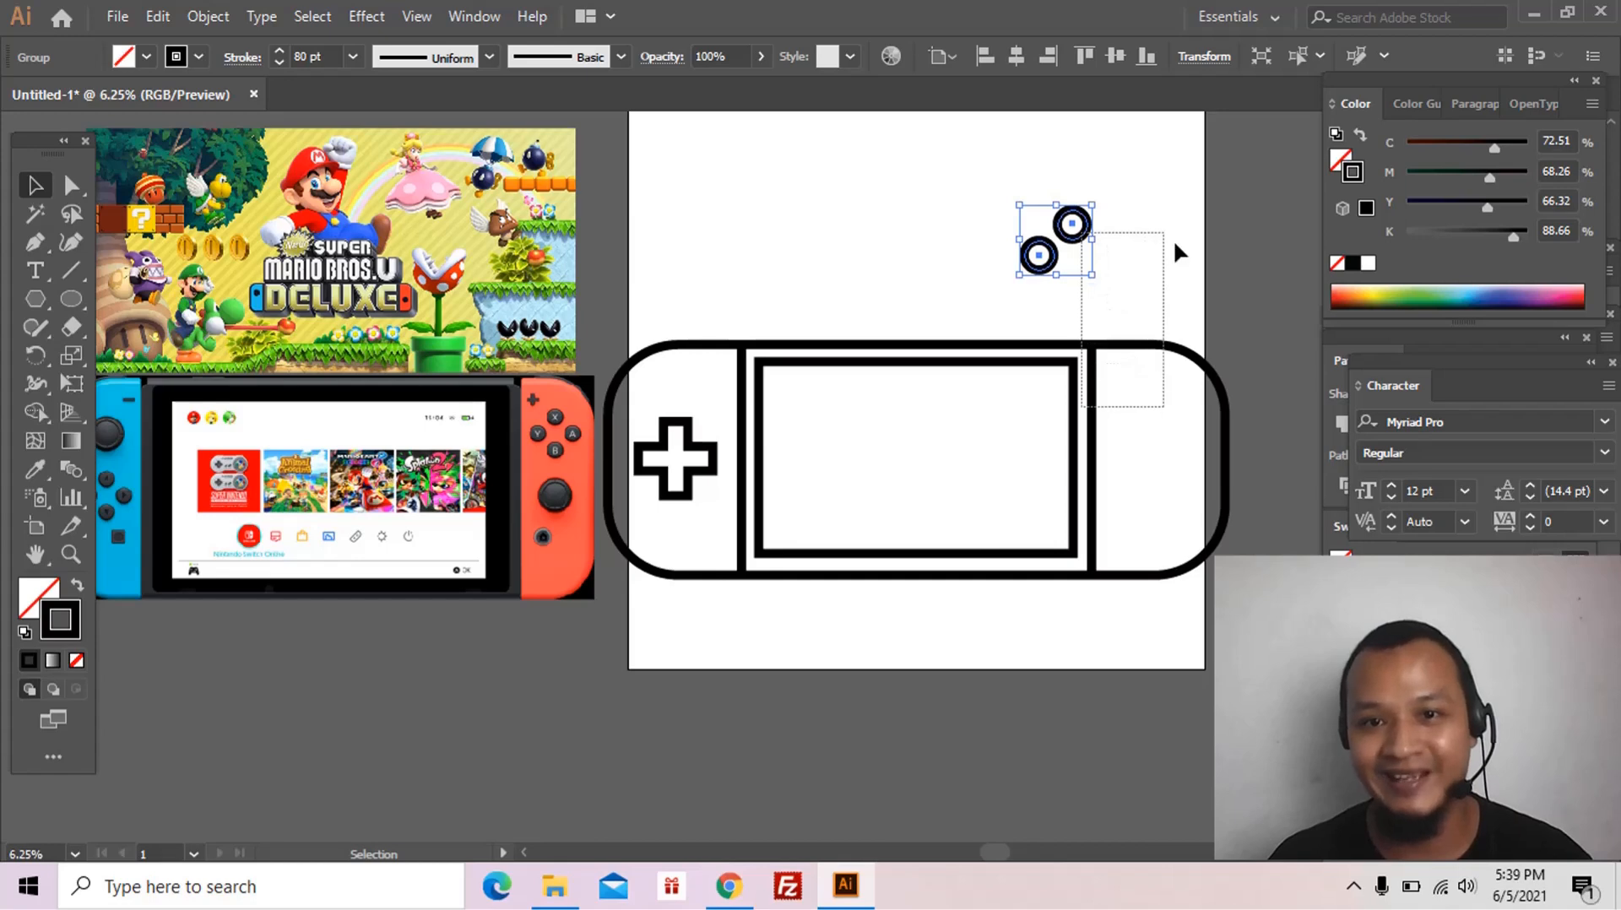
pyautogui.moveTo(1180, 252); pyautogui.dragTo(1112, 257)
pyautogui.click(1099, 246)
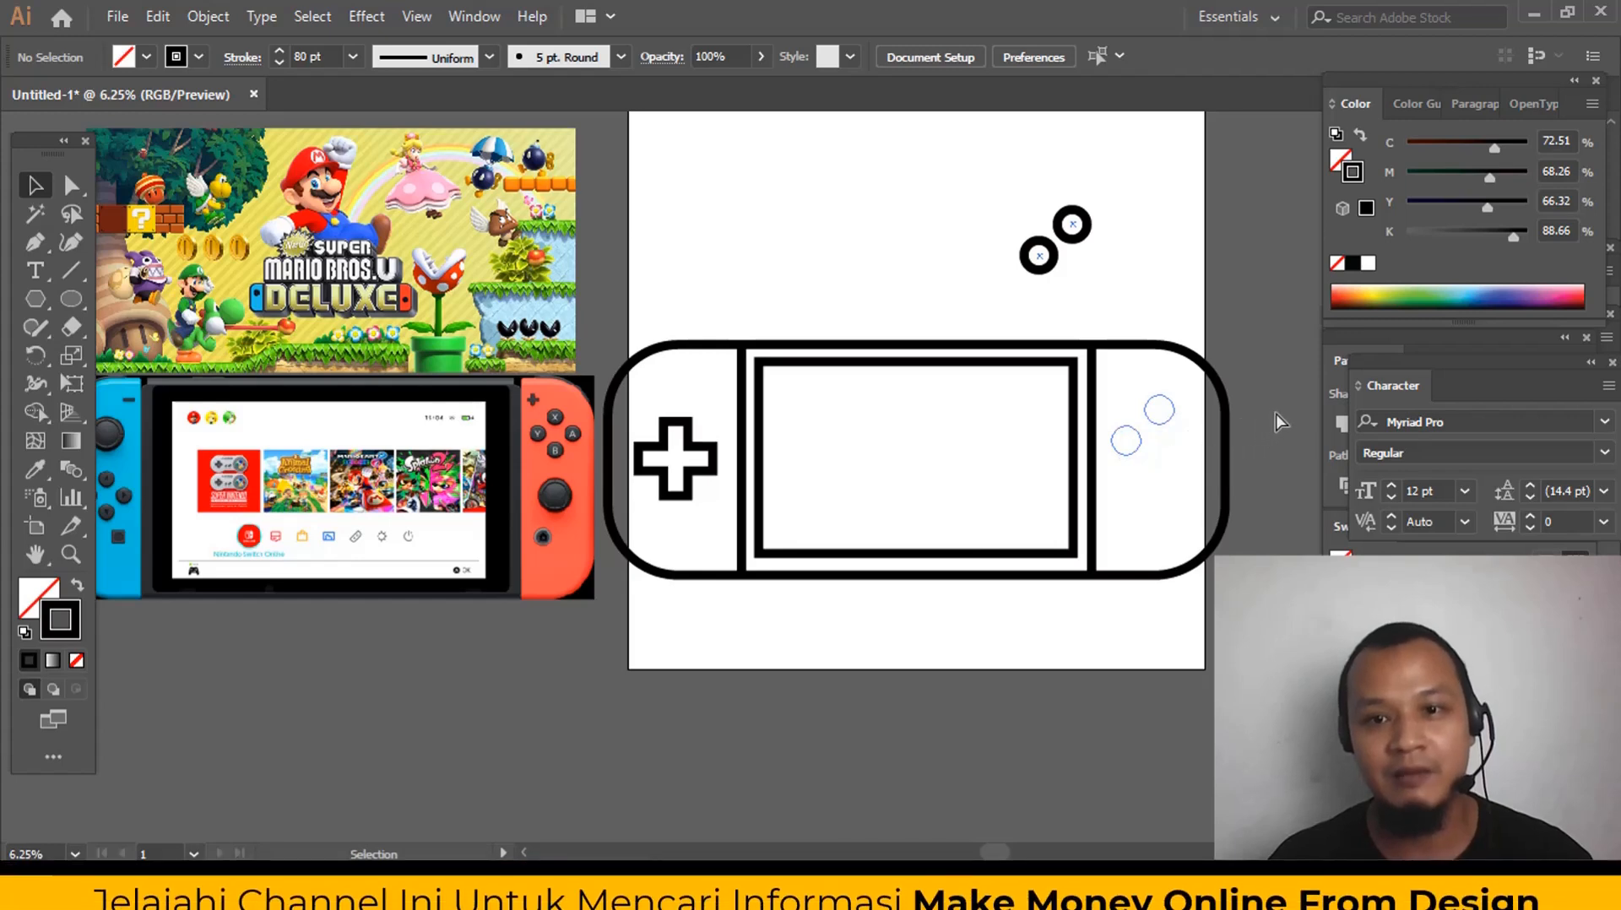
pyautogui.moveTo(1193, 445); pyautogui.dragTo(1189, 448)
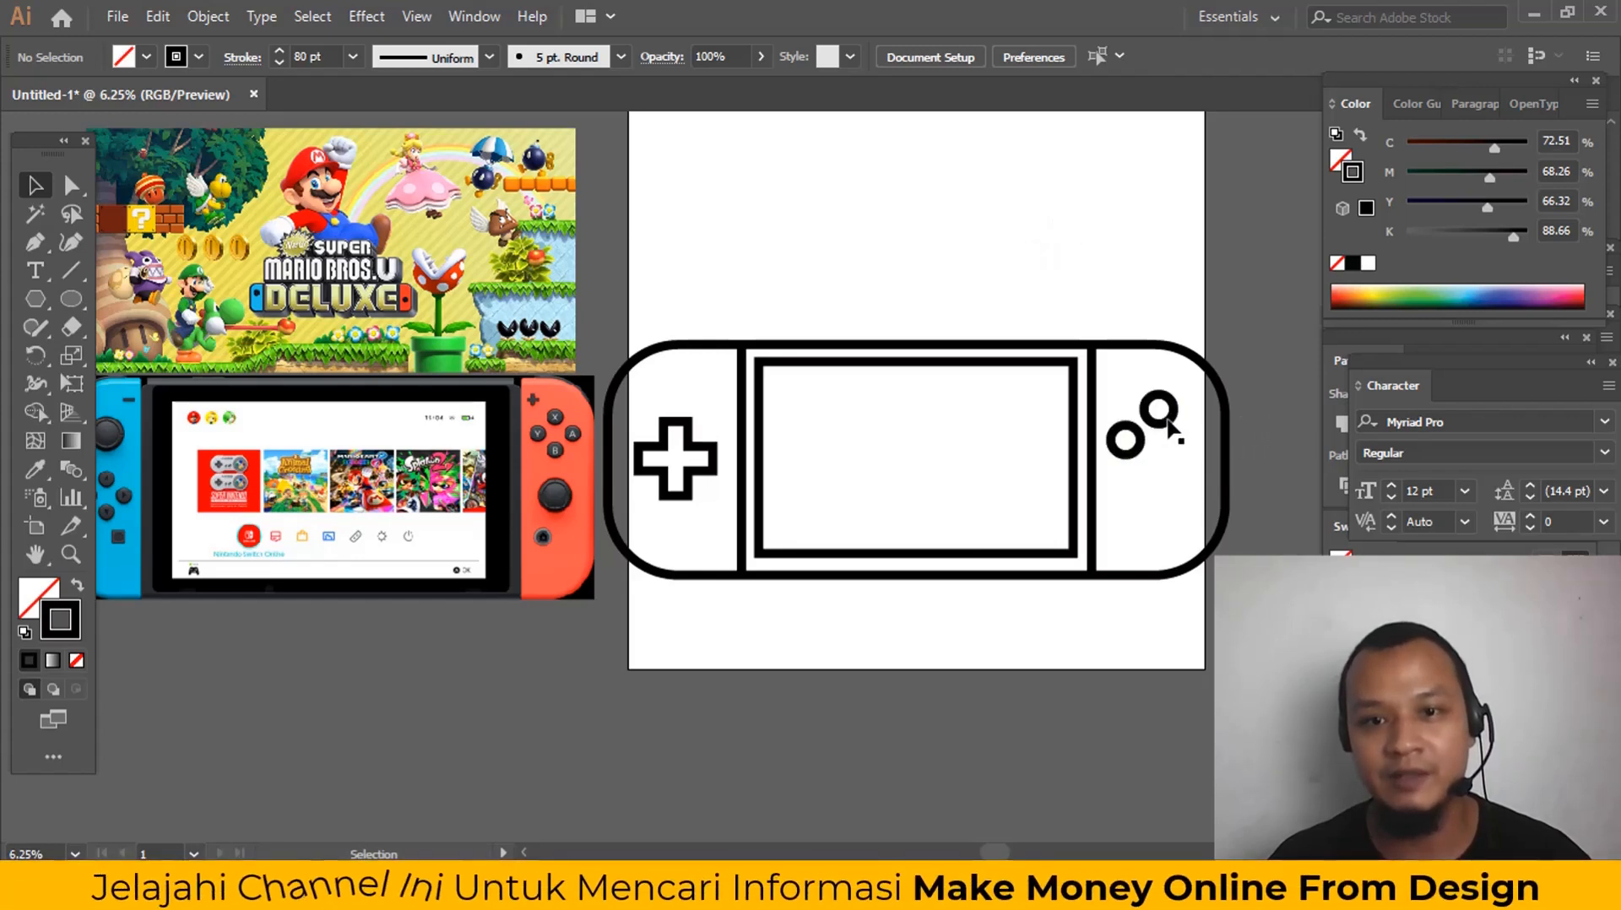
pyautogui.click(1170, 425)
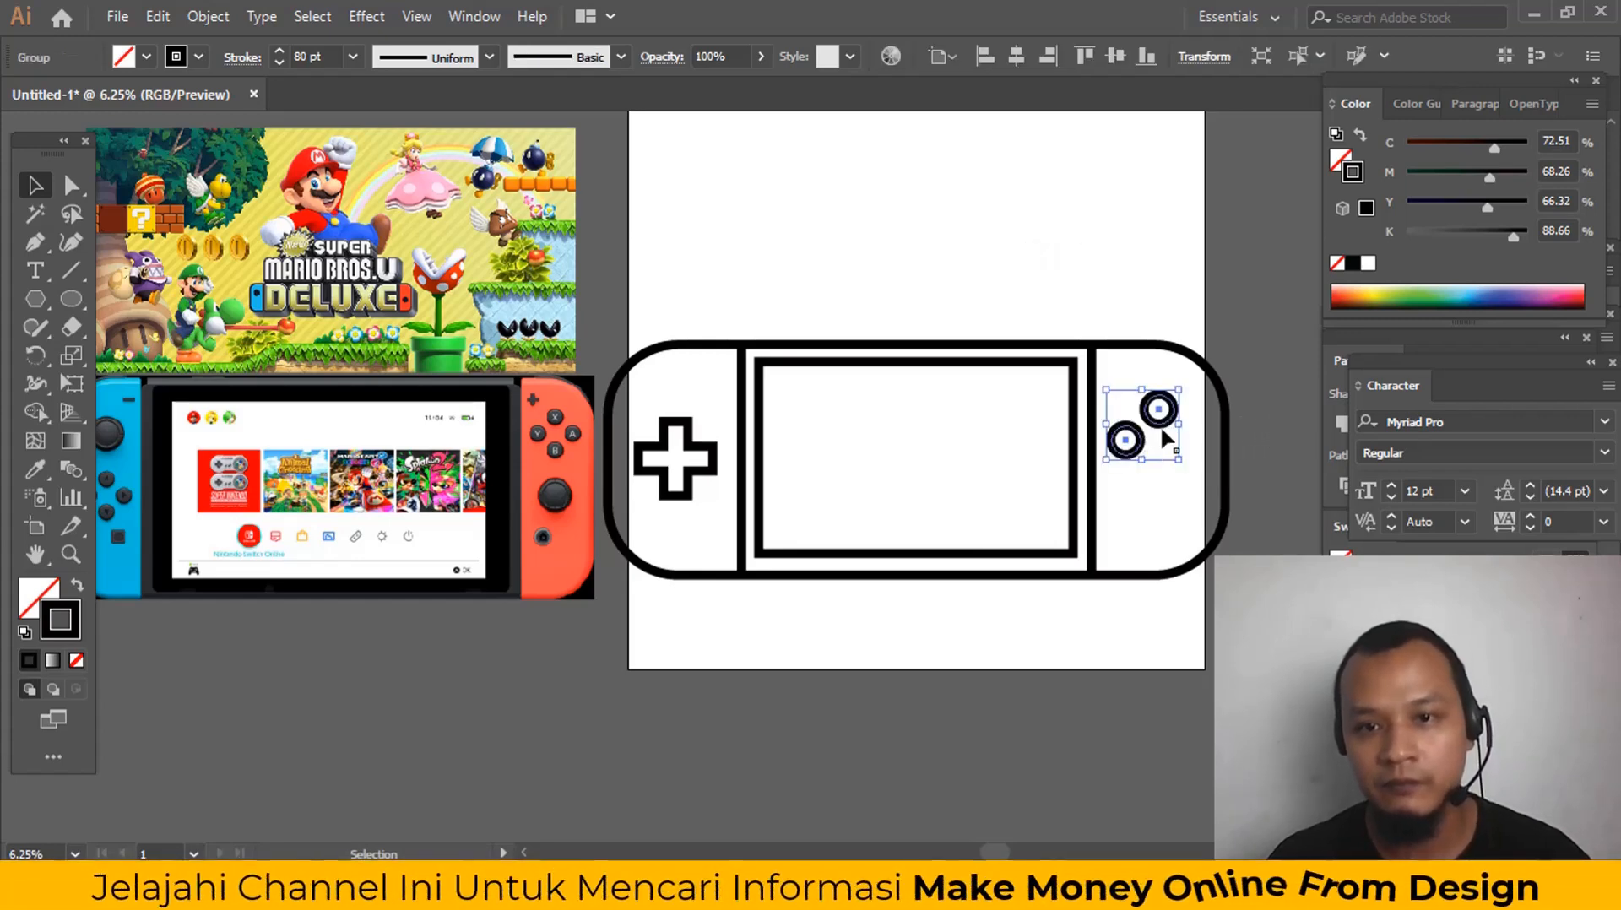
pyautogui.moveTo(1169, 428); pyautogui.dragTo(1173, 430)
# Step: Scale the whole console drawing down proportionally and position it fully inside the artboard
pyautogui.moveTo(667, 274); pyautogui.dragTo(1199, 616)
pyautogui.moveTo(1224, 465); pyautogui.dragTo(1225, 465)
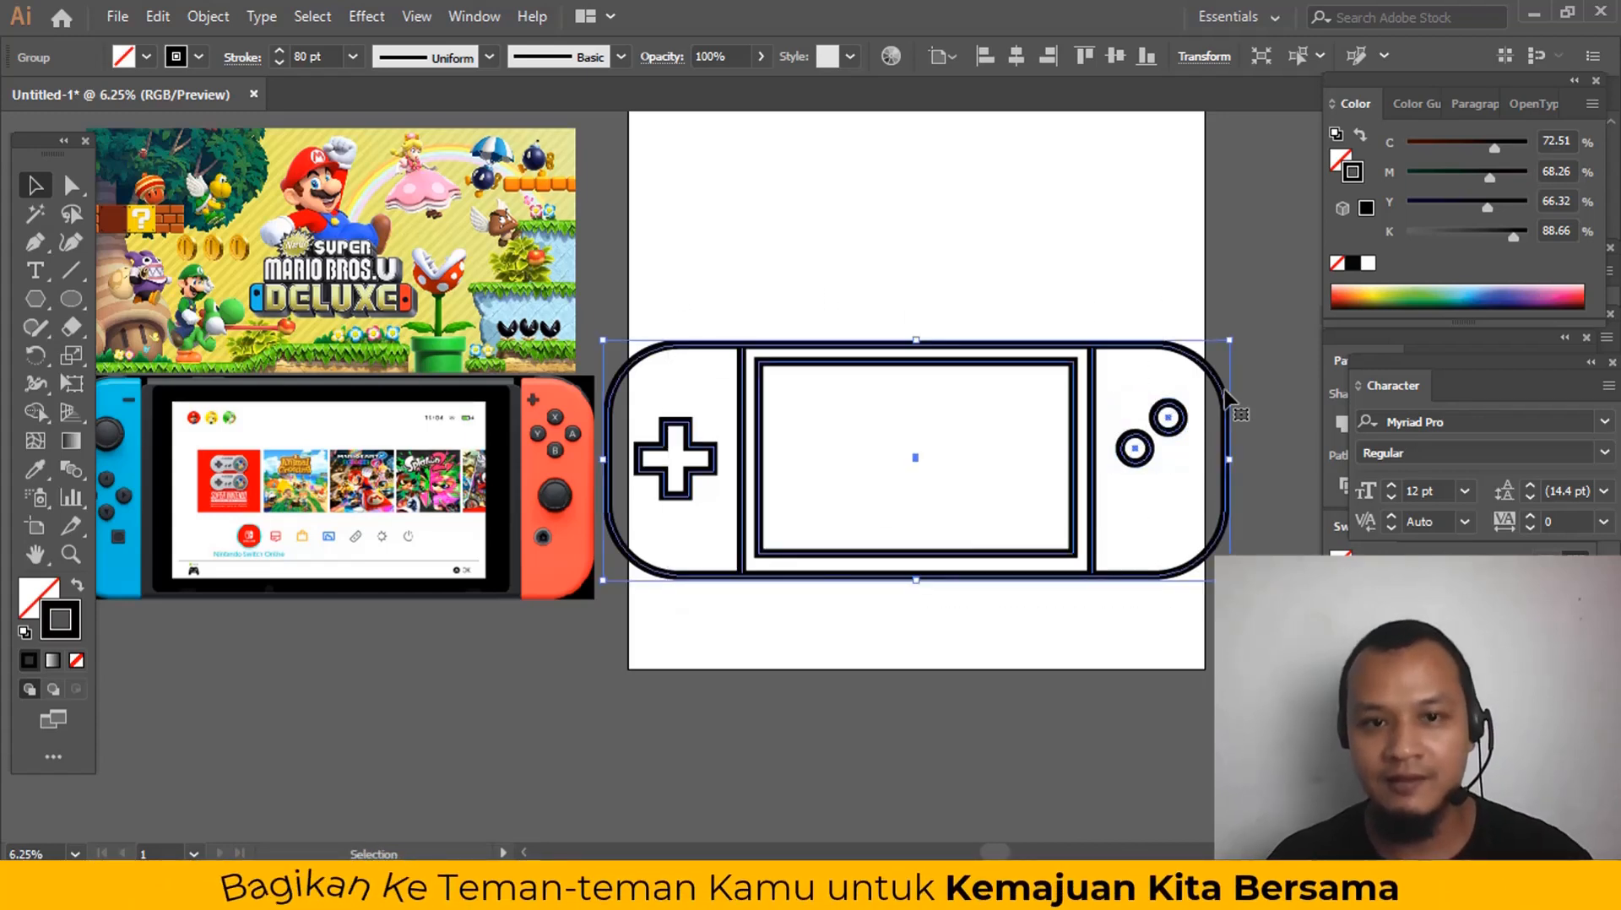
pyautogui.moveTo(1228, 340); pyautogui.dragTo(1120, 382)
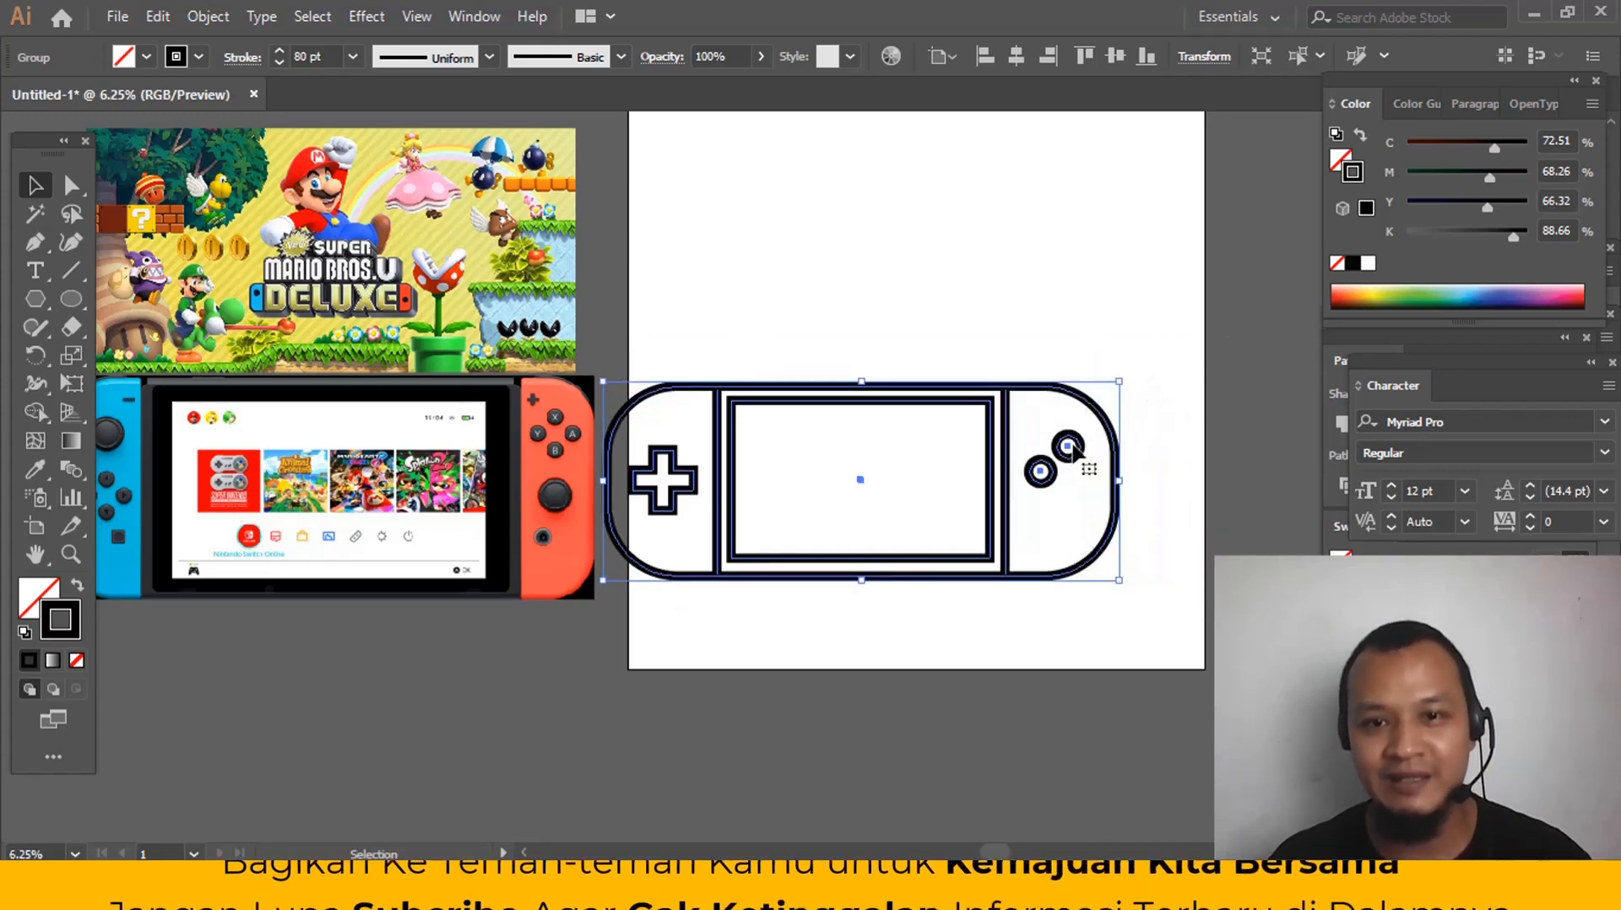
pyautogui.moveTo(1091, 457); pyautogui.dragTo(1134, 411)
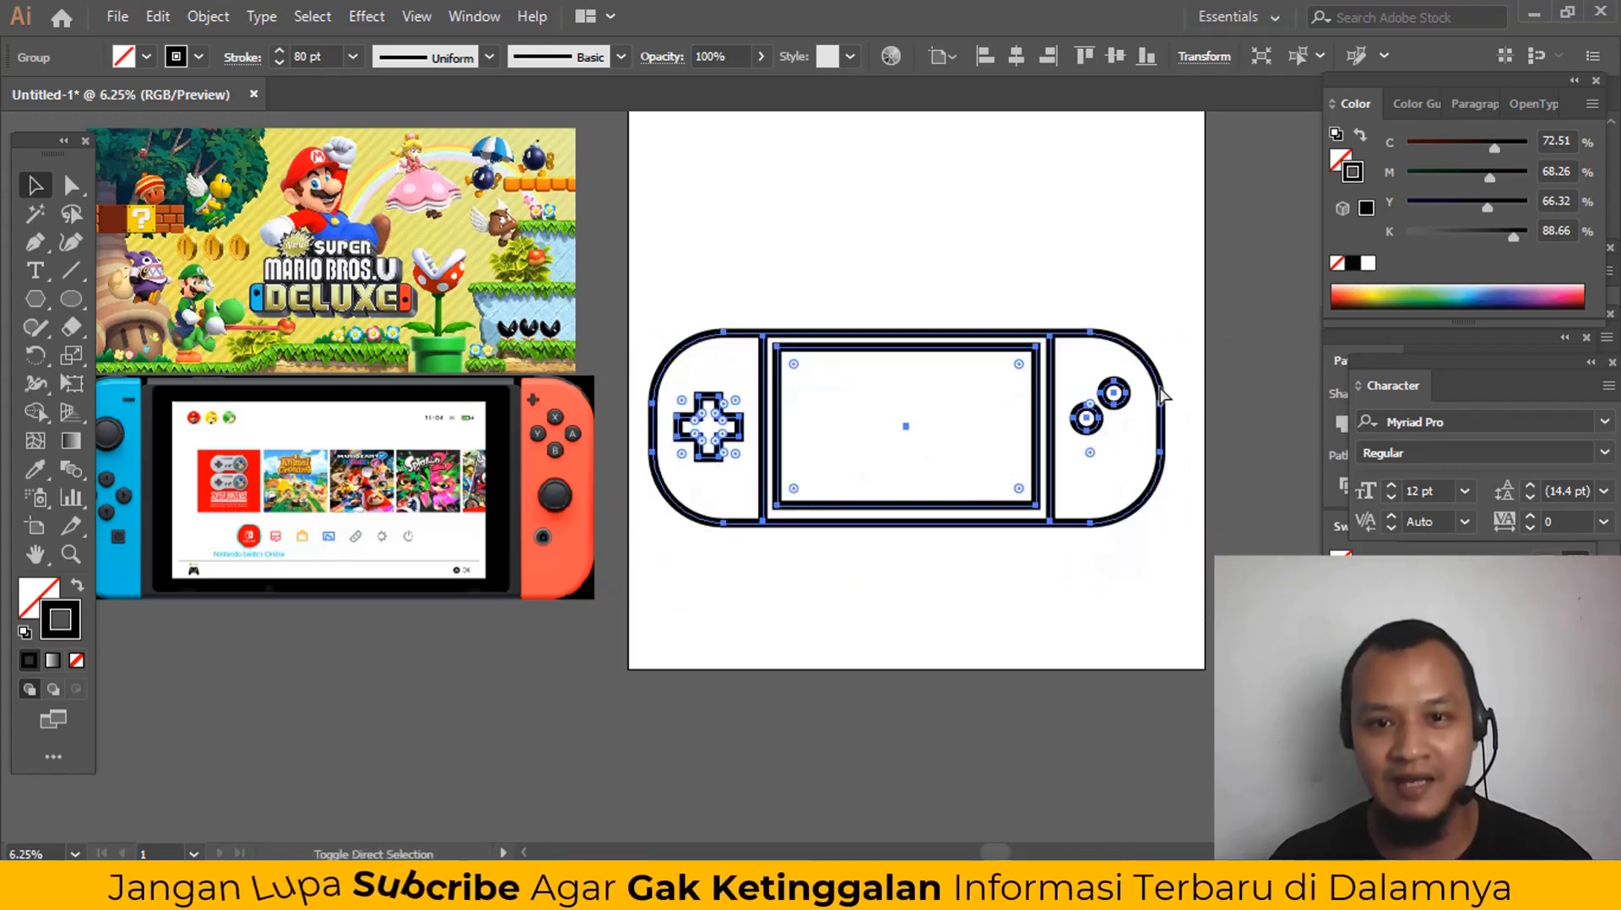
# Step: Draw a small, flat rectangle below the two button circles in the right controller section
pyautogui.click(70, 299)
pyautogui.hotkey('ctrl', 'shift', 'a')
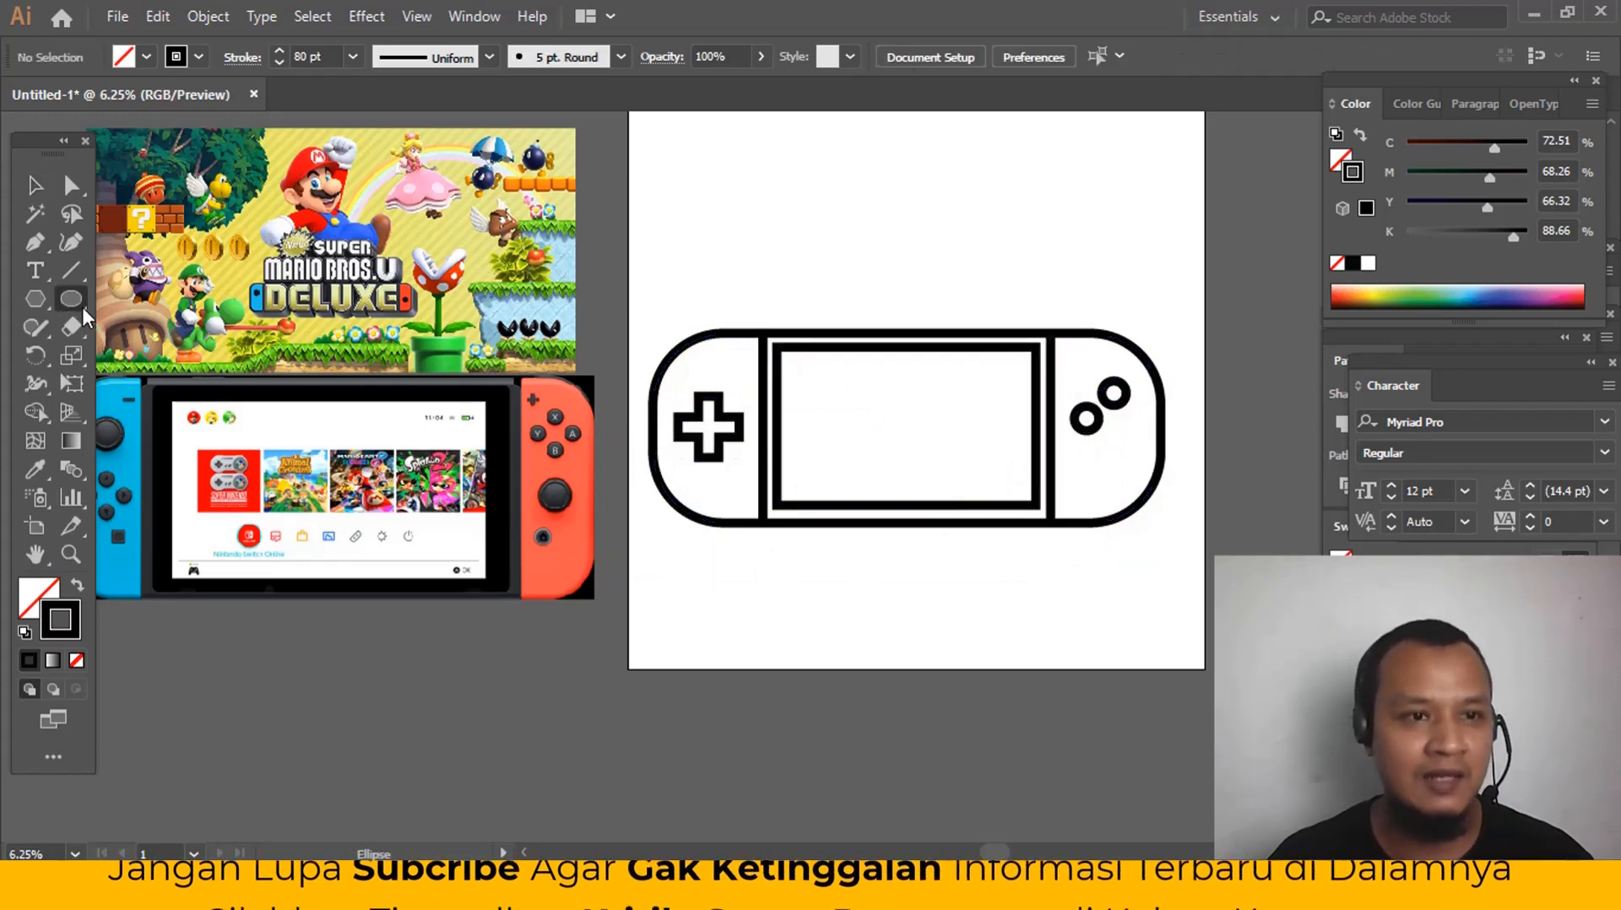
pyautogui.click(83, 307)
pyautogui.click(118, 355)
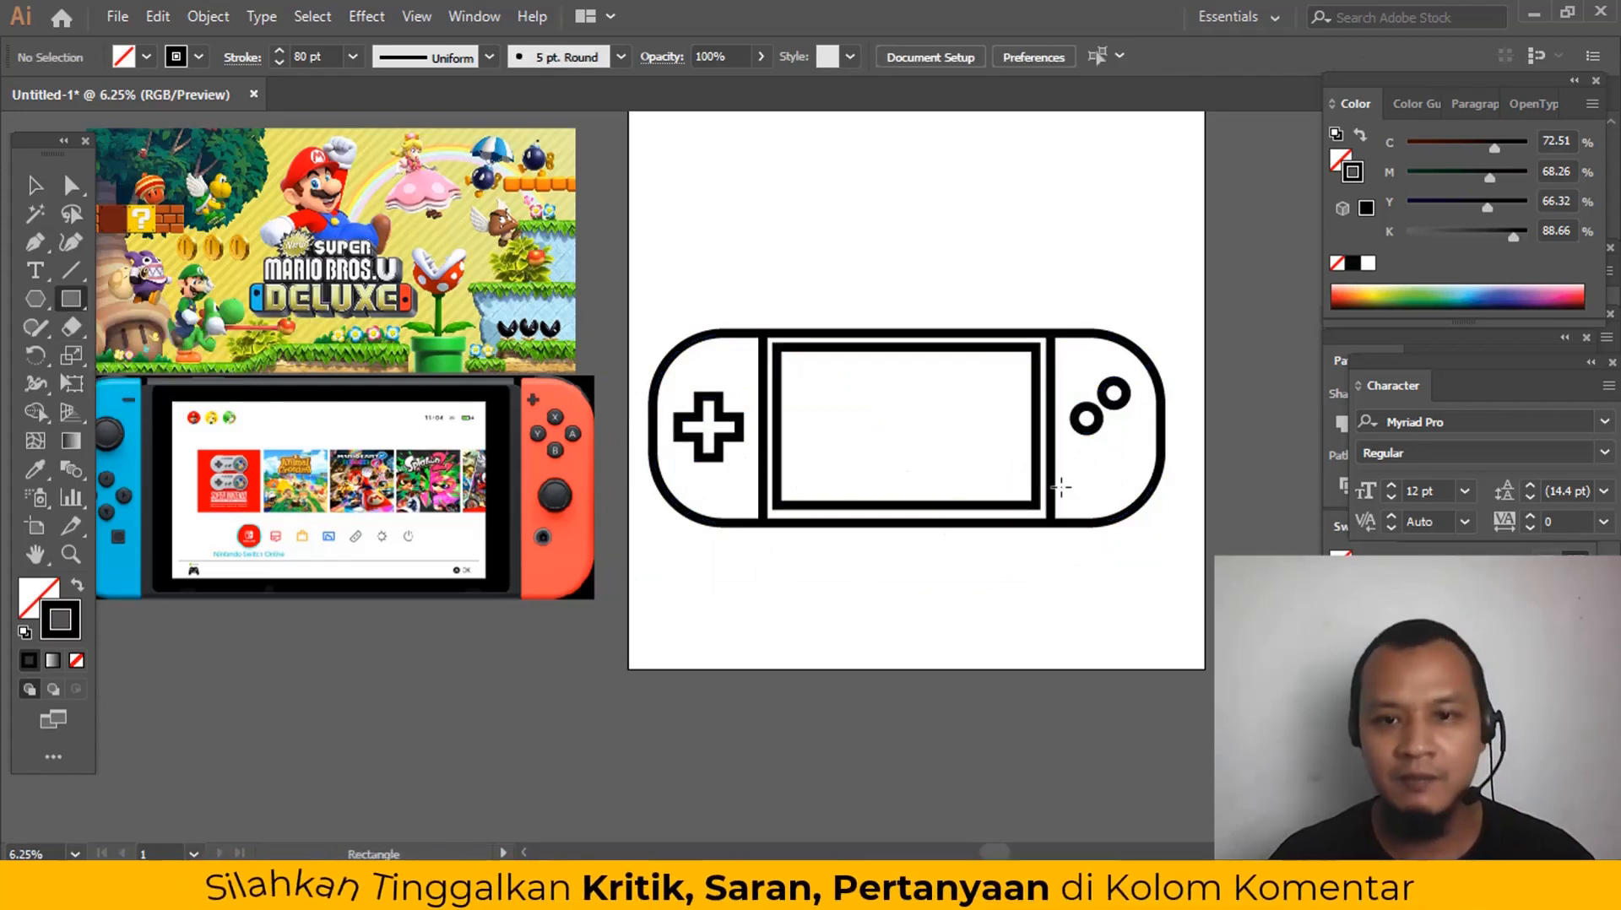
pyautogui.moveTo(1081, 454); pyautogui.dragTo(1138, 464)
# Step: Round the small rectangle's corners to 56.57 px so it becomes a pill shape
pyautogui.press('z')
pyautogui.moveTo(1074, 417); pyautogui.dragTo(1118, 511)
pyautogui.press('a')
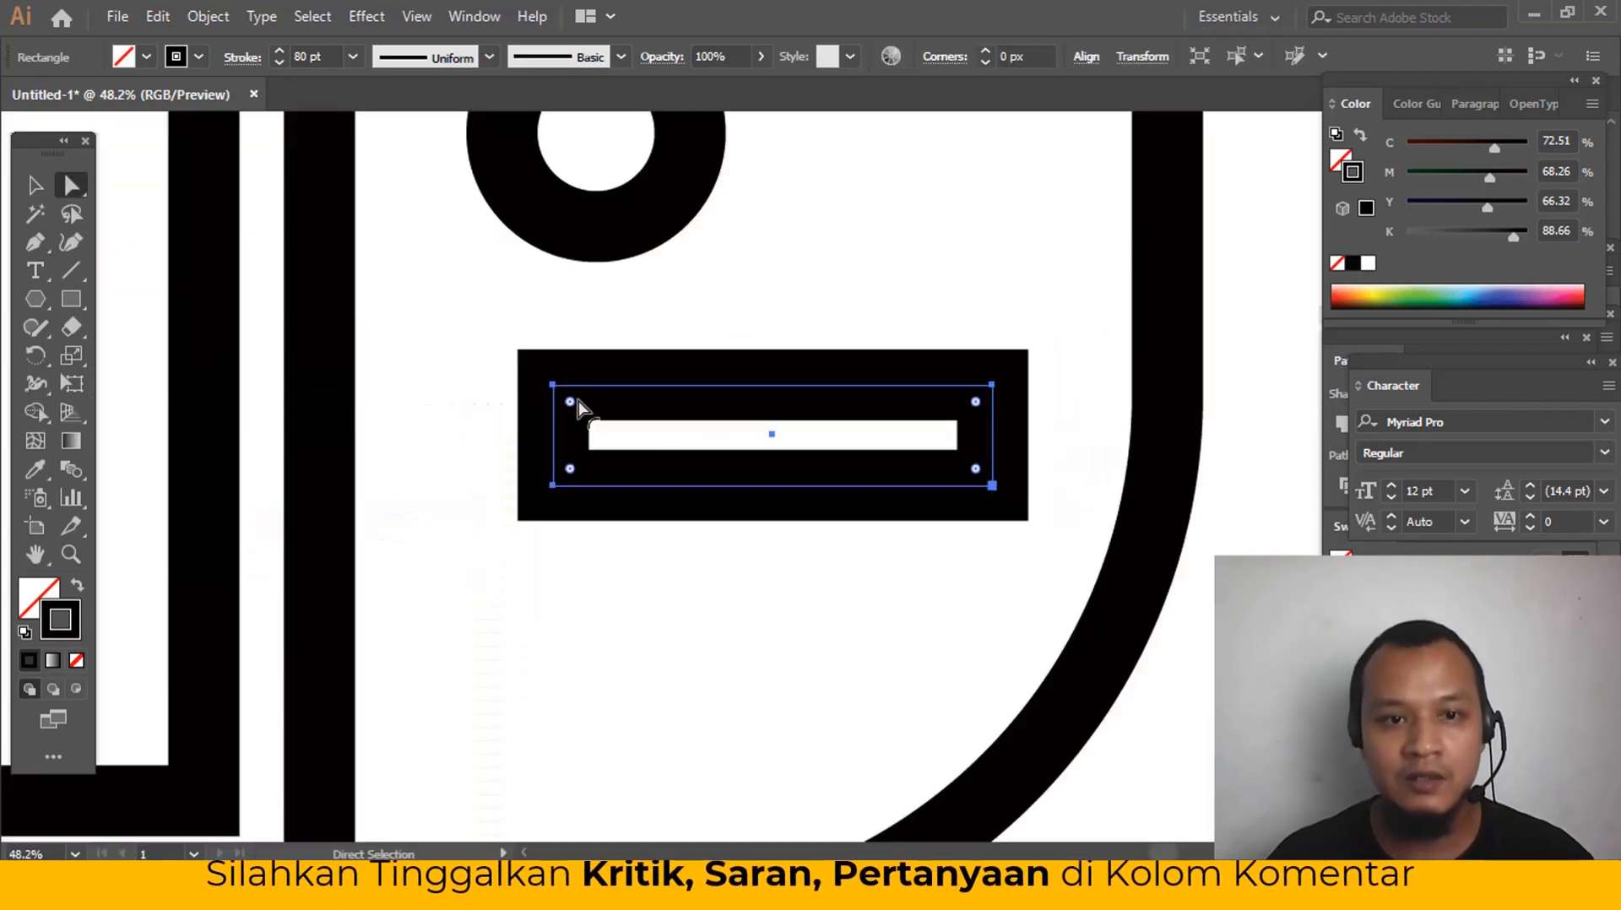
pyautogui.moveTo(570, 401); pyautogui.dragTo(649, 411)
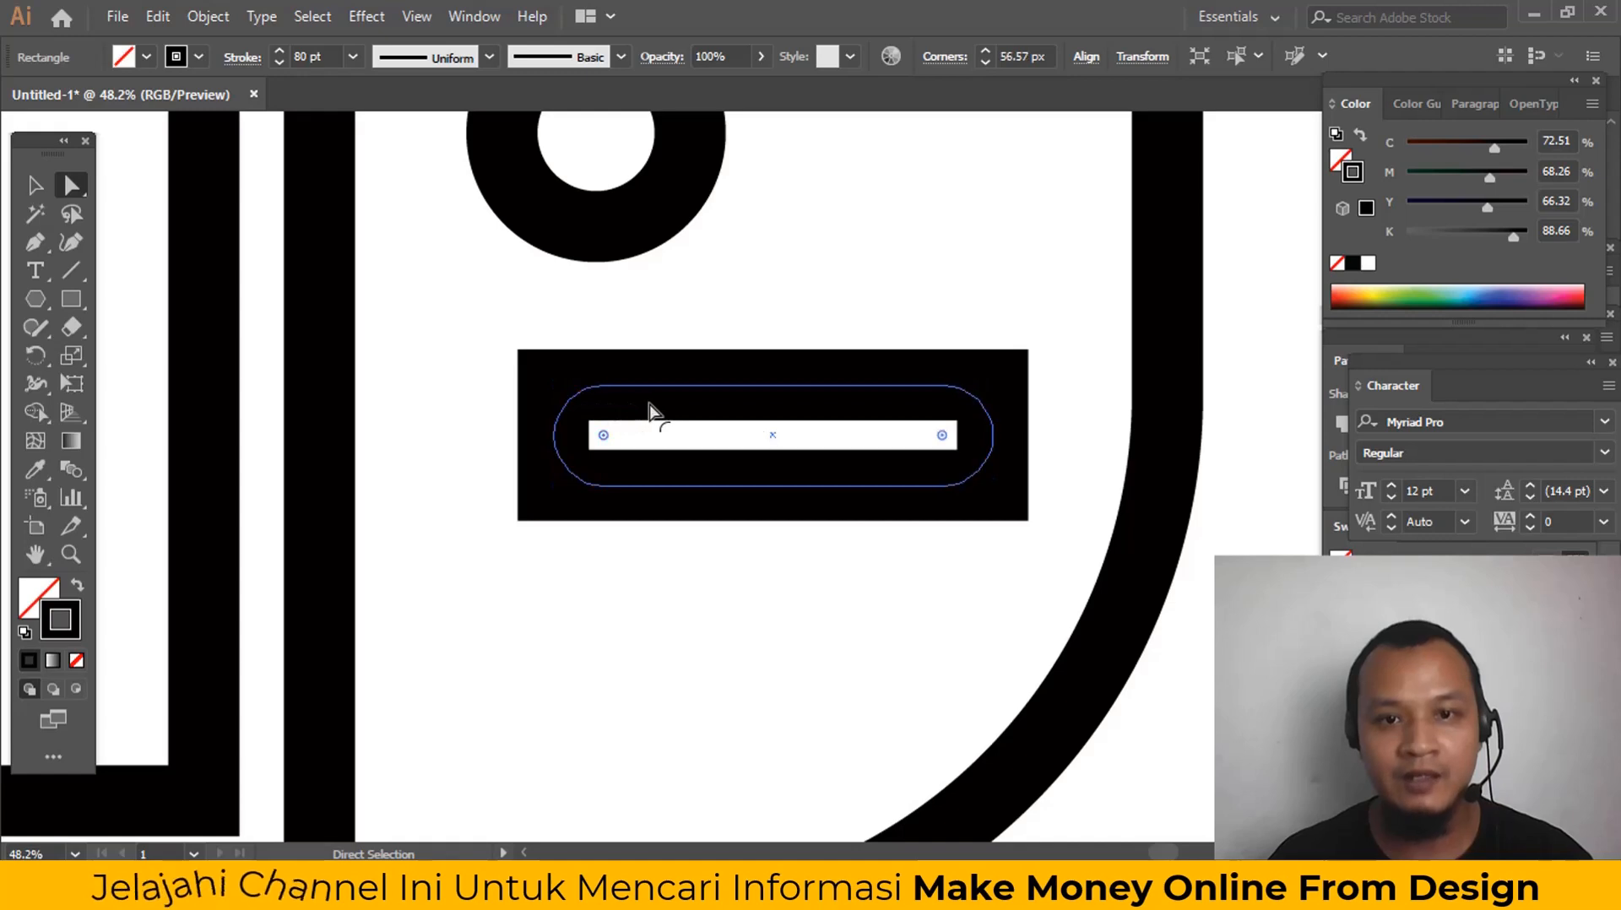
pyautogui.hotkey('ctrl', 'shift', 'a')
# Step: Rotate the pill-shaped bar below the button circles so it slants upward to the right
pyautogui.press('z')
pyautogui.keyDown('alt'); pyautogui.click(827, 466); pyautogui.keyUp('alt')
pyautogui.keyDown('alt'); pyautogui.click(827, 466); pyautogui.keyUp('alt')
pyautogui.keyDown('alt'); pyautogui.click(827, 465); pyautogui.keyUp('alt')
pyautogui.keyDown('alt'); pyautogui.click(827, 466); pyautogui.keyUp('alt')
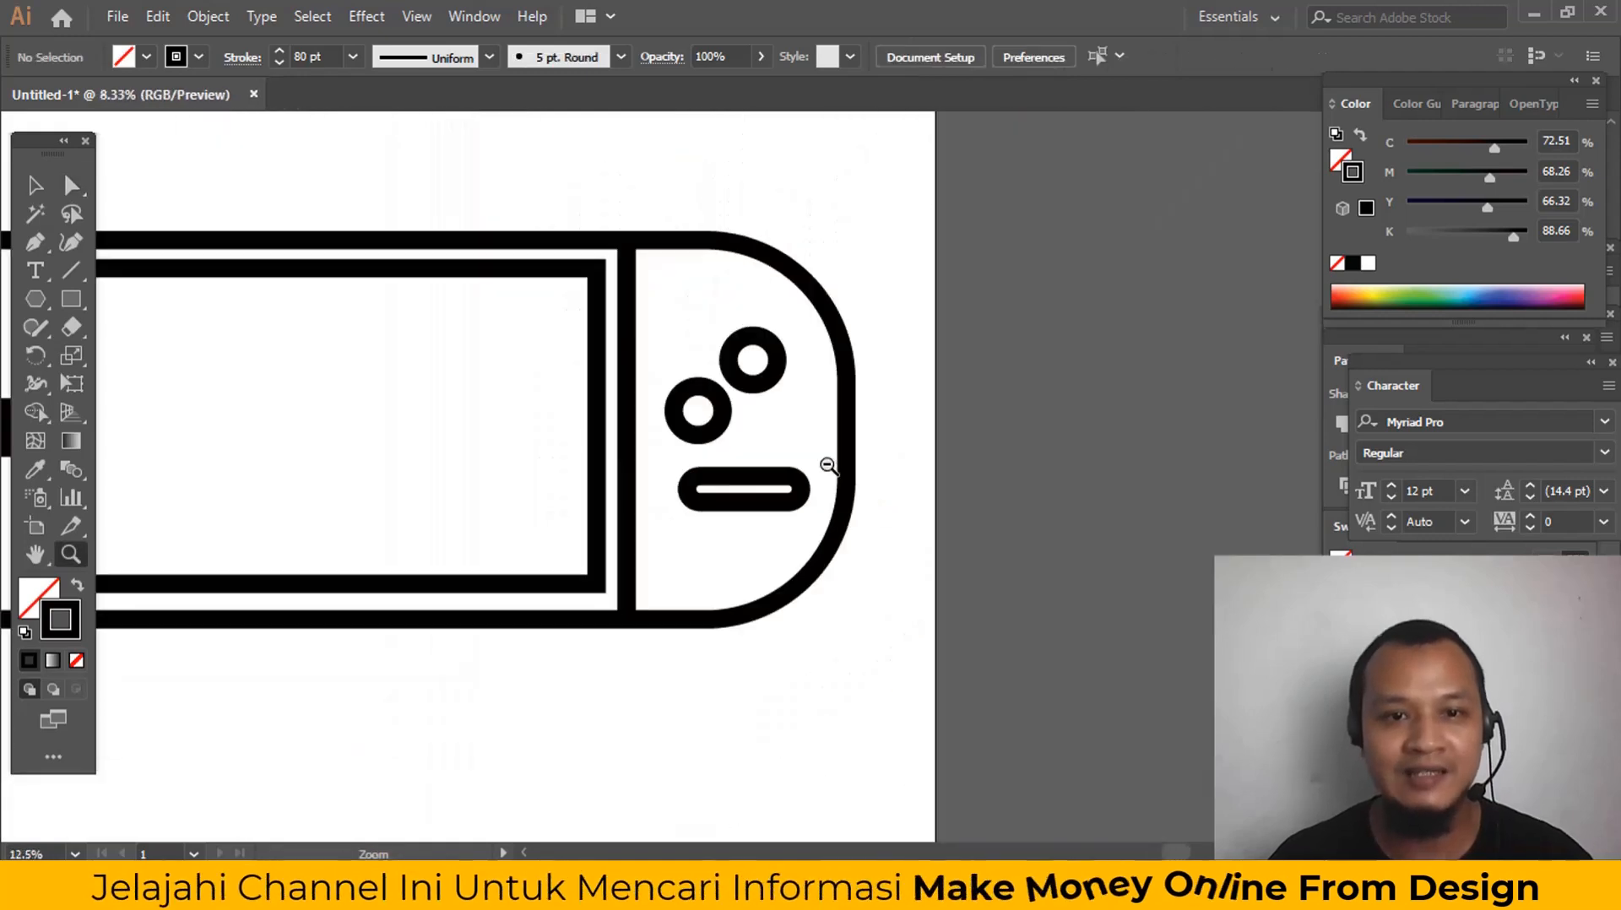
pyautogui.keyDown('alt'); pyautogui.click(815, 467); pyautogui.keyUp('alt')
pyautogui.keyDown('alt'); pyautogui.click(800, 470); pyautogui.keyUp('alt')
pyautogui.click(954, 465)
pyautogui.moveTo(785, 497); pyautogui.dragTo(995, 458)
pyautogui.press('v')
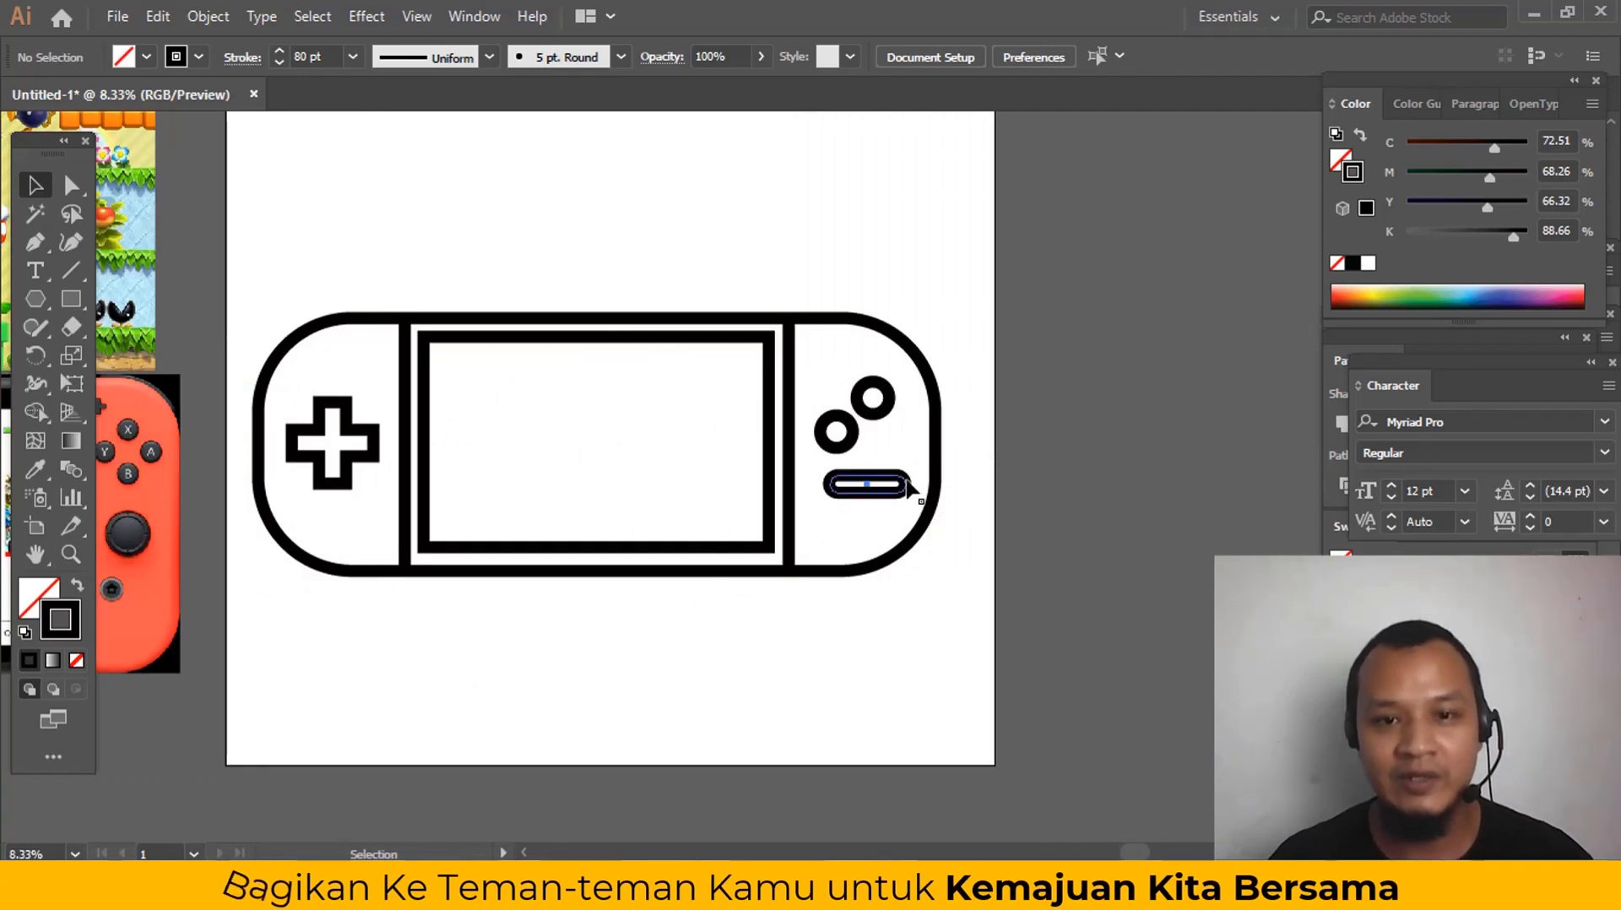
pyautogui.click(908, 485)
pyautogui.moveTo(915, 467); pyautogui.dragTo(899, 447)
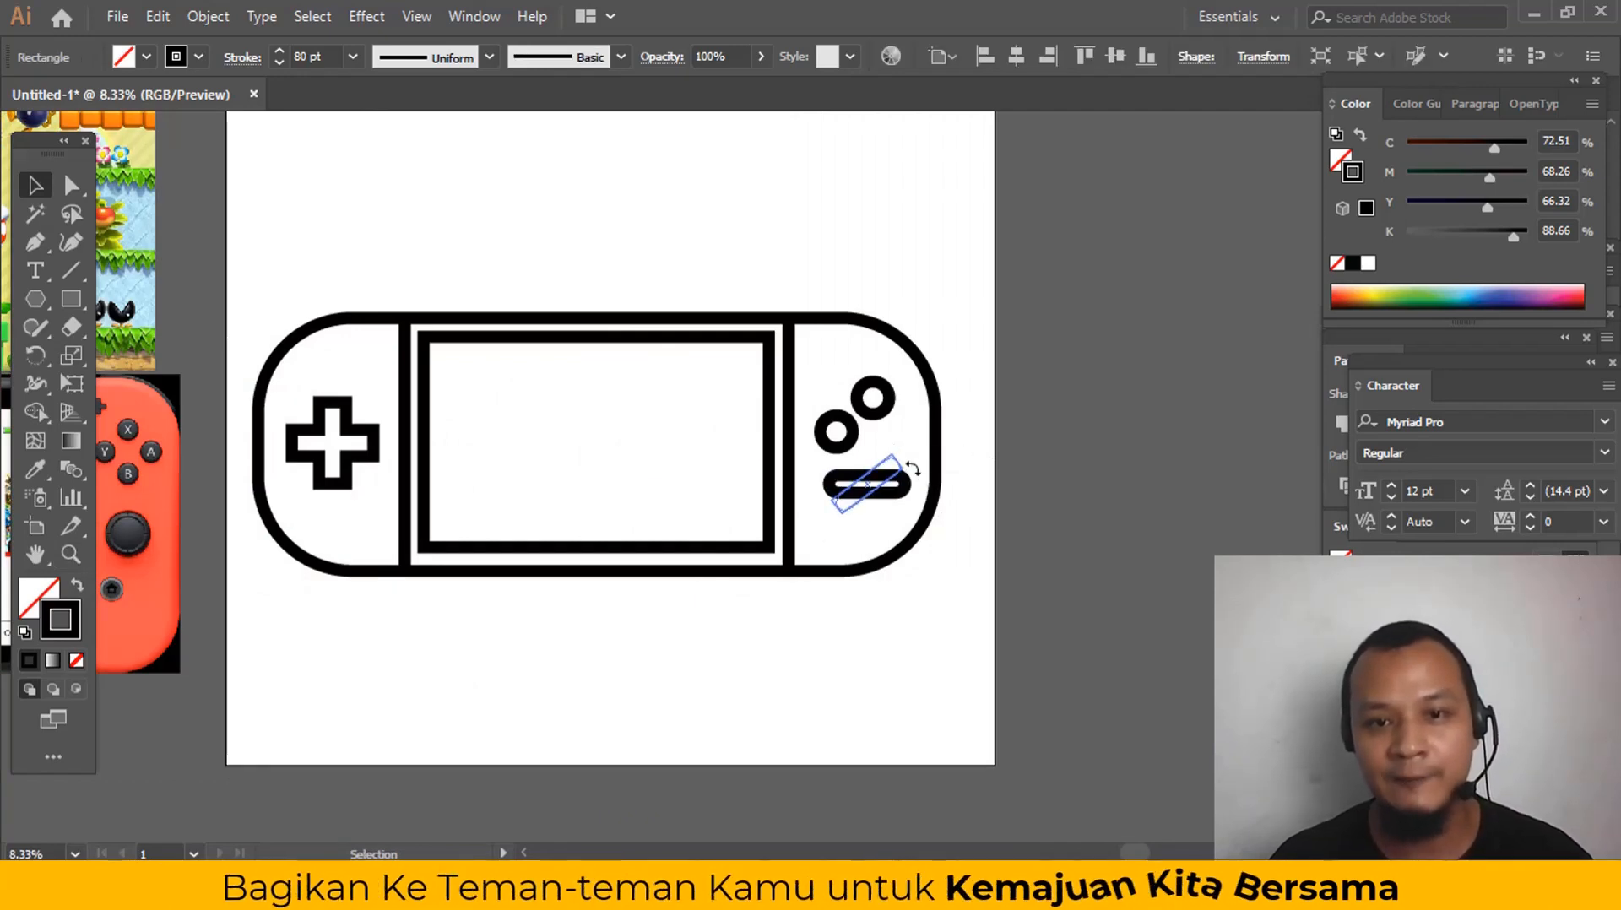
# Step: Duplicate the slanted bar and place the copy parallel to it, slightly below and to its right
pyautogui.moveTo(980, 500); pyautogui.dragTo(1045, 490)
pyautogui.click(1075, 462)
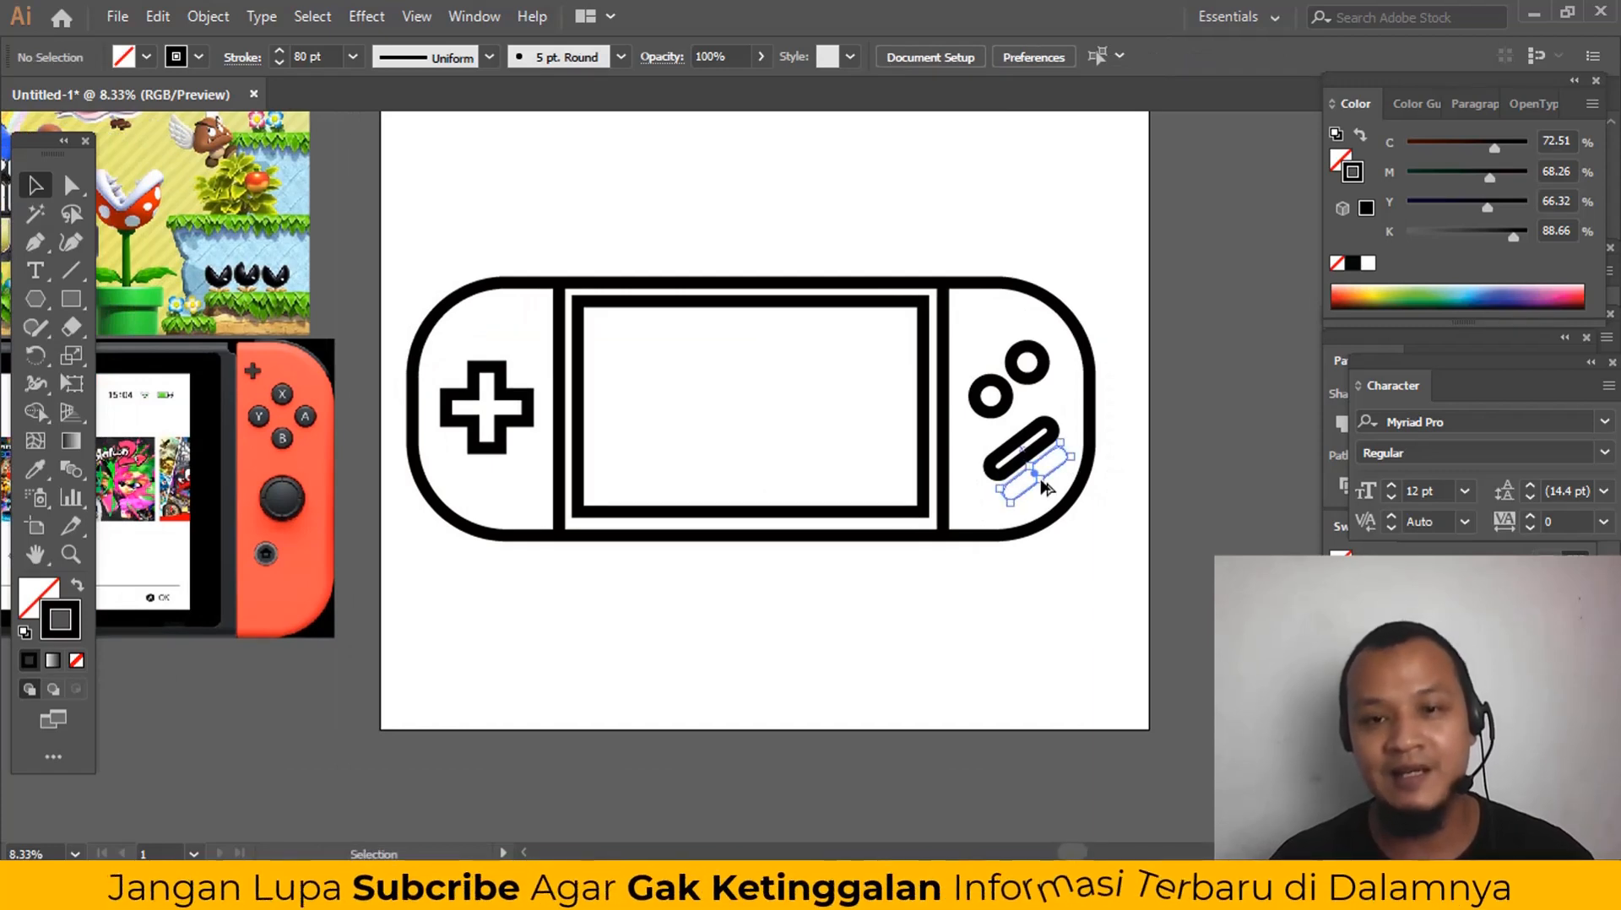
pyautogui.click(1092, 512)
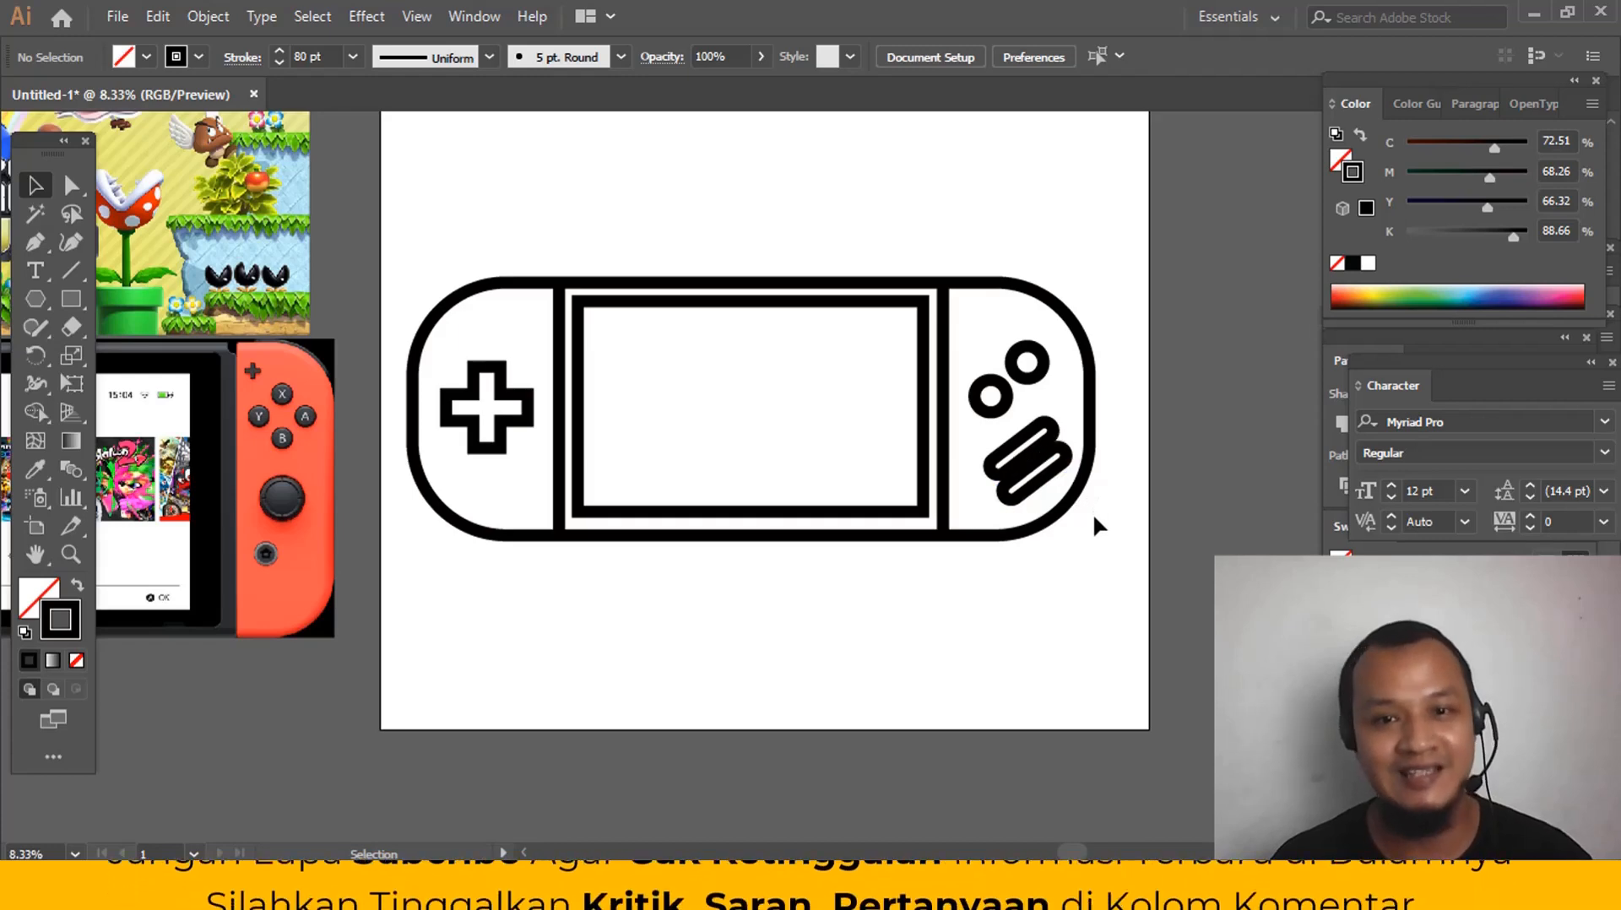
# Step: Swap fill and stroke on both slanted bars to make them solid black without an outline
pyautogui.click(1049, 445)
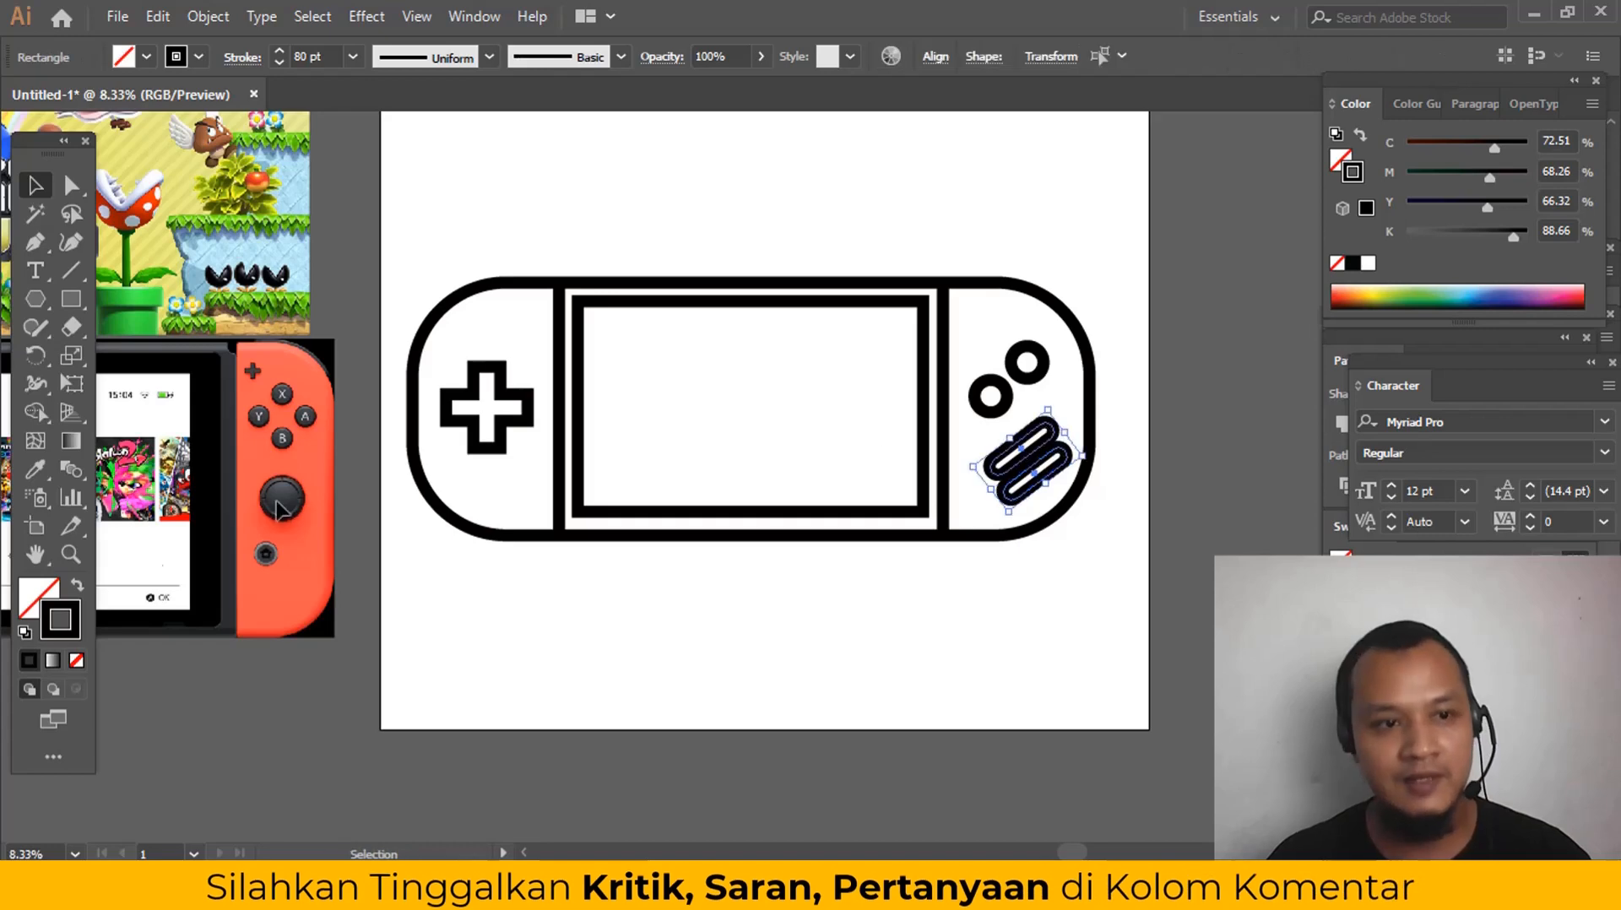
pyautogui.click(75, 588)
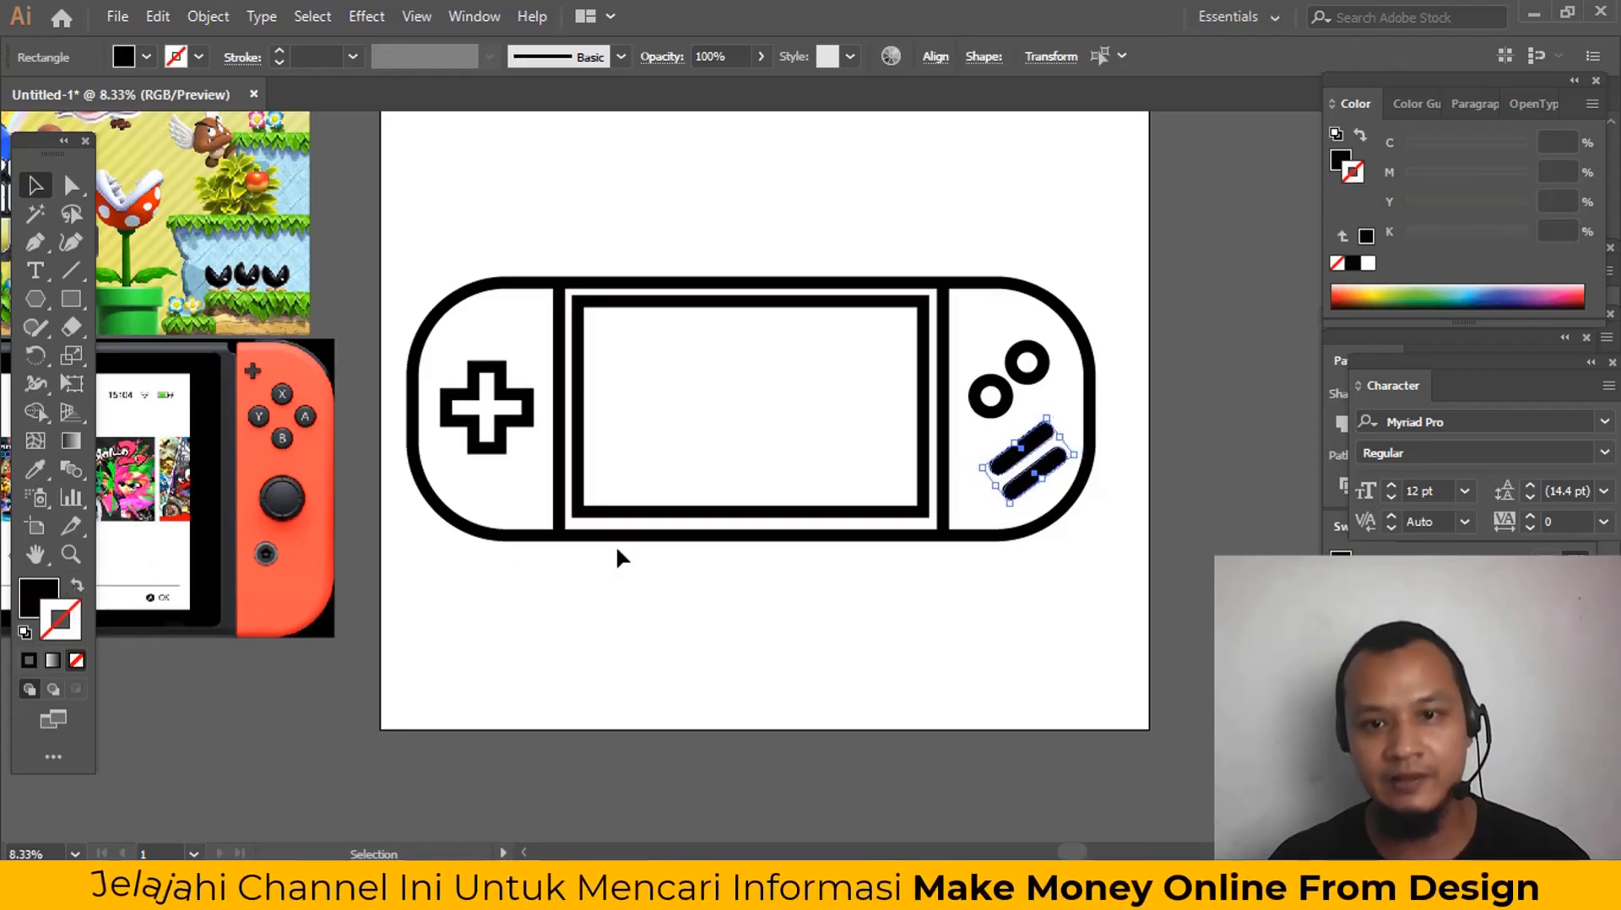
pyautogui.press('ctrl')
pyautogui.click(1048, 487)
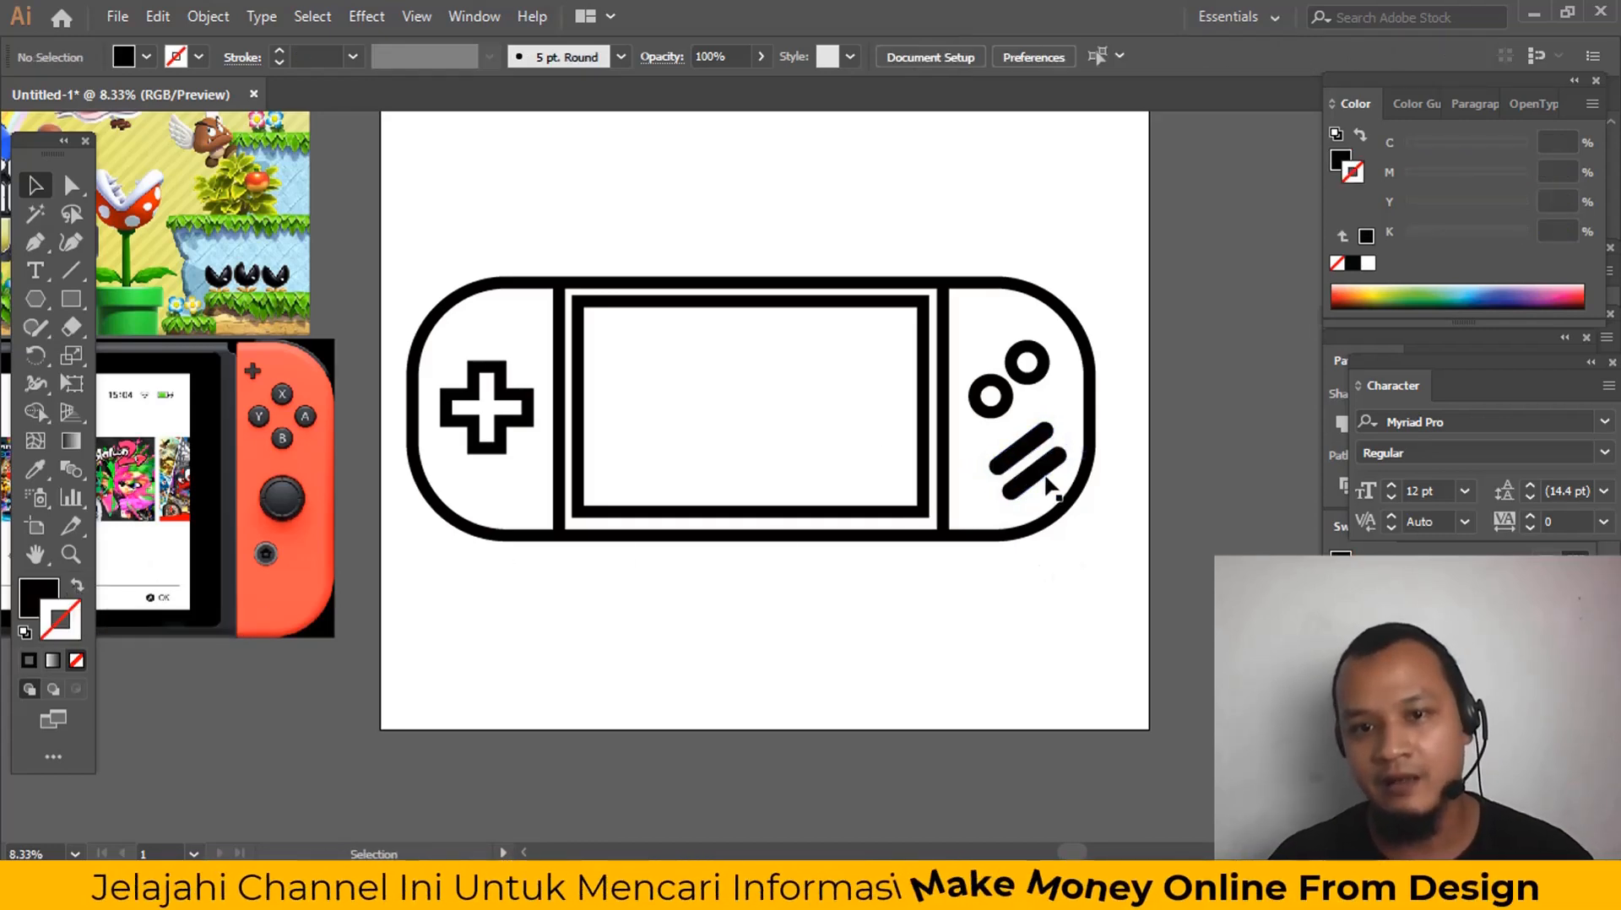
# Step: Group the two slanted black bars and scale them down in the lower part of the right controller area
pyautogui.click(1039, 456)
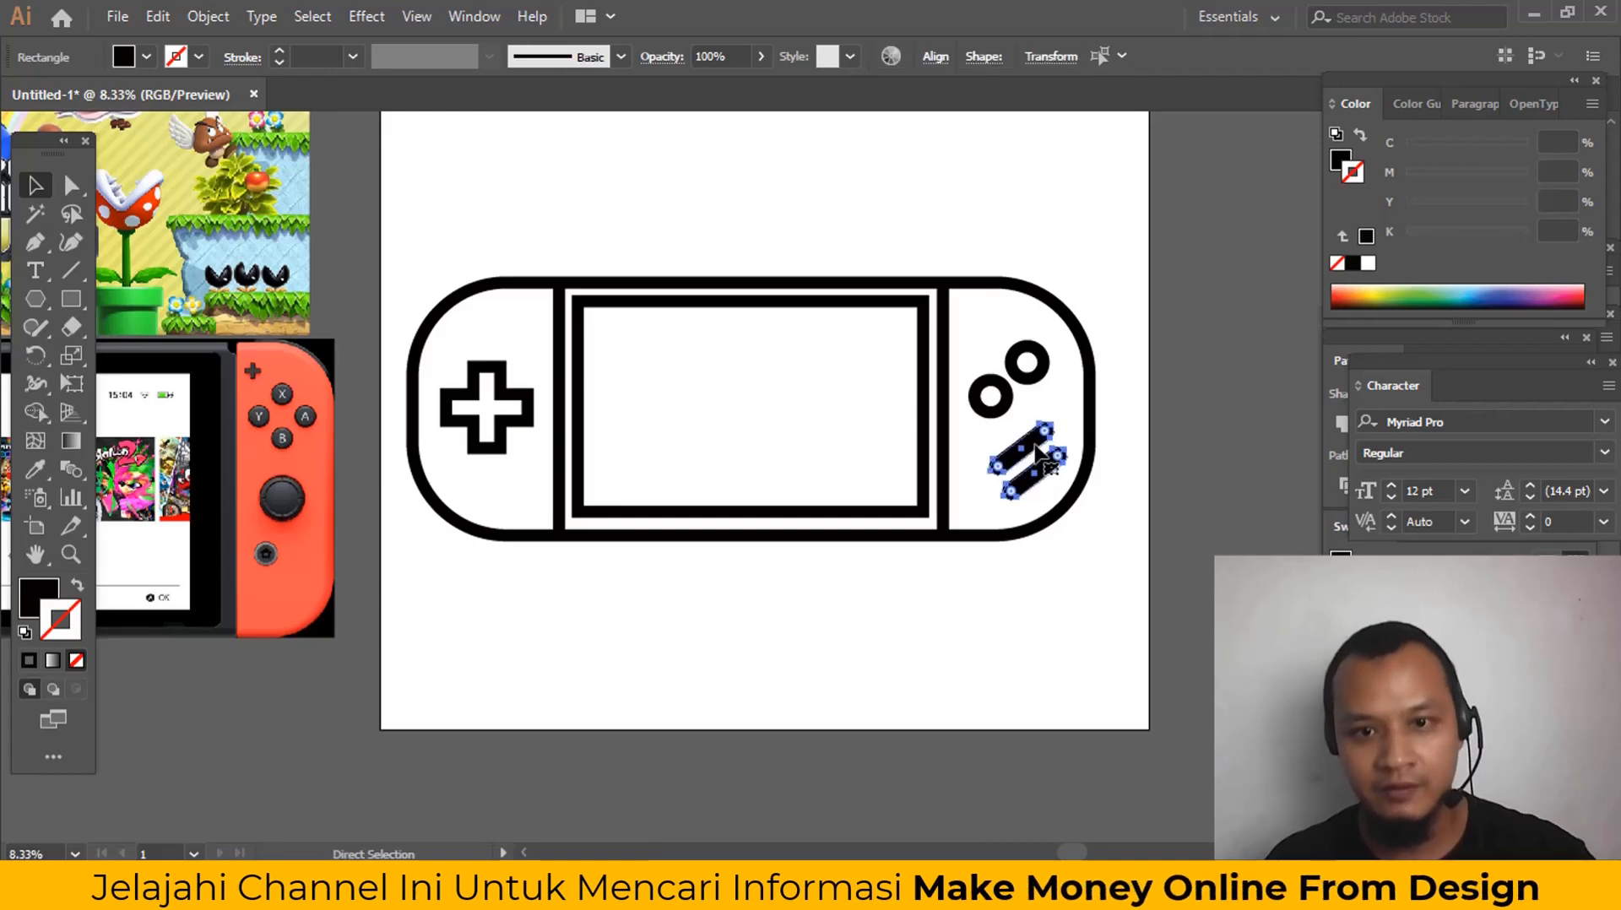
pyautogui.moveTo(1048, 420); pyautogui.dragTo(1034, 454)
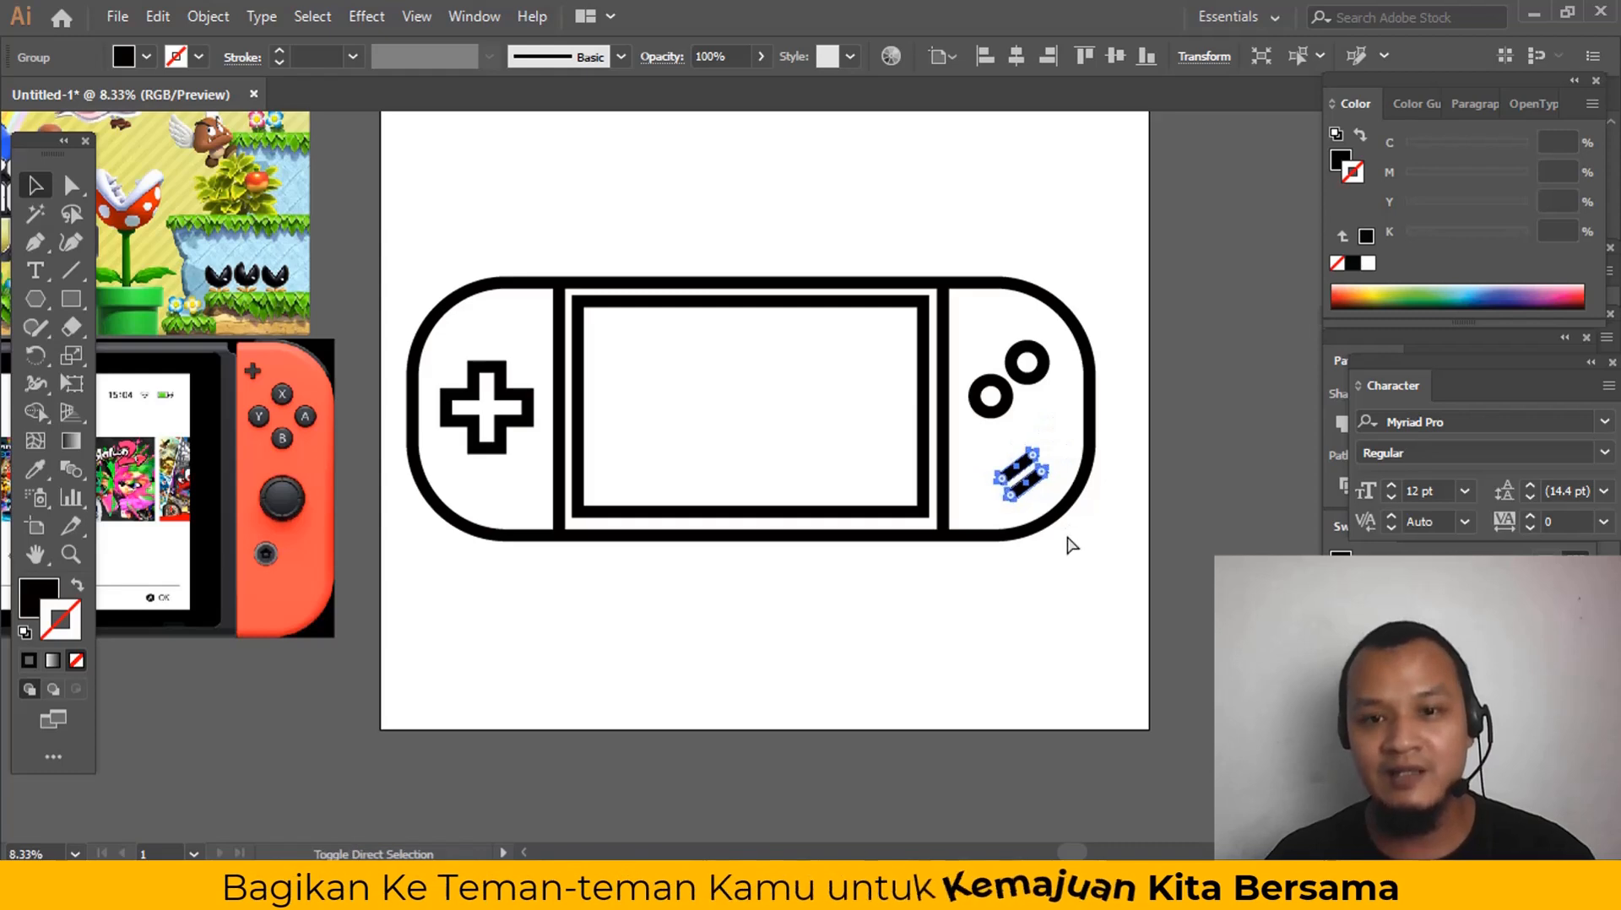
pyautogui.press('z')
pyautogui.press('v')
pyautogui.click(1066, 522)
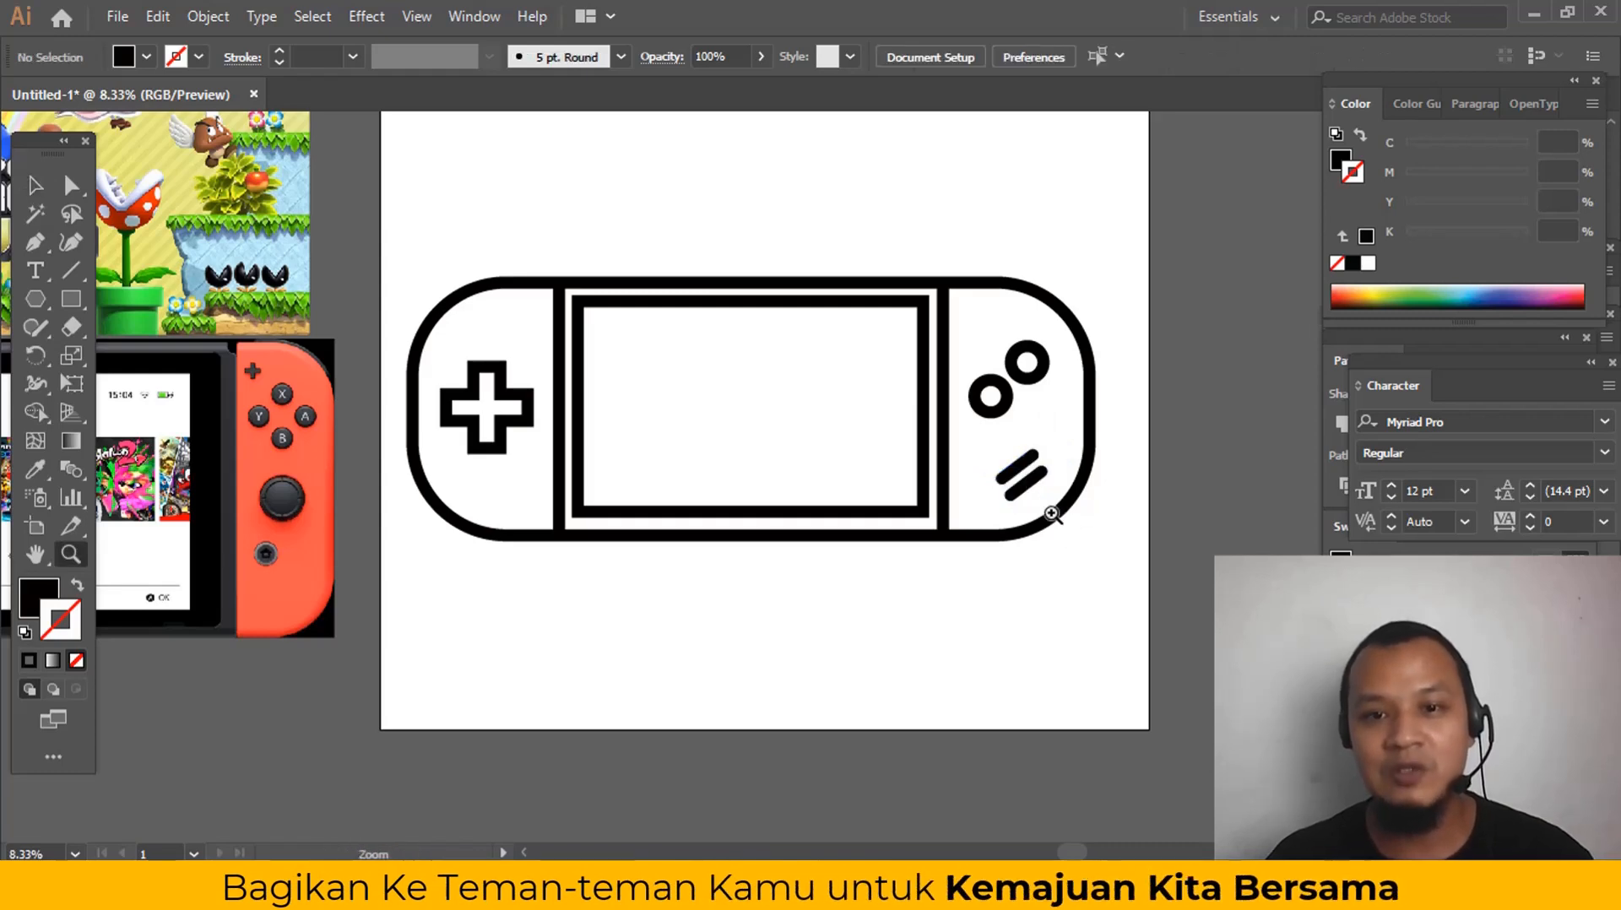
# Step: Move the pair of slanted bars out of the console into the blank artboard area below its lower-right corner
pyautogui.moveTo(1029, 486); pyautogui.dragTo(1159, 537)
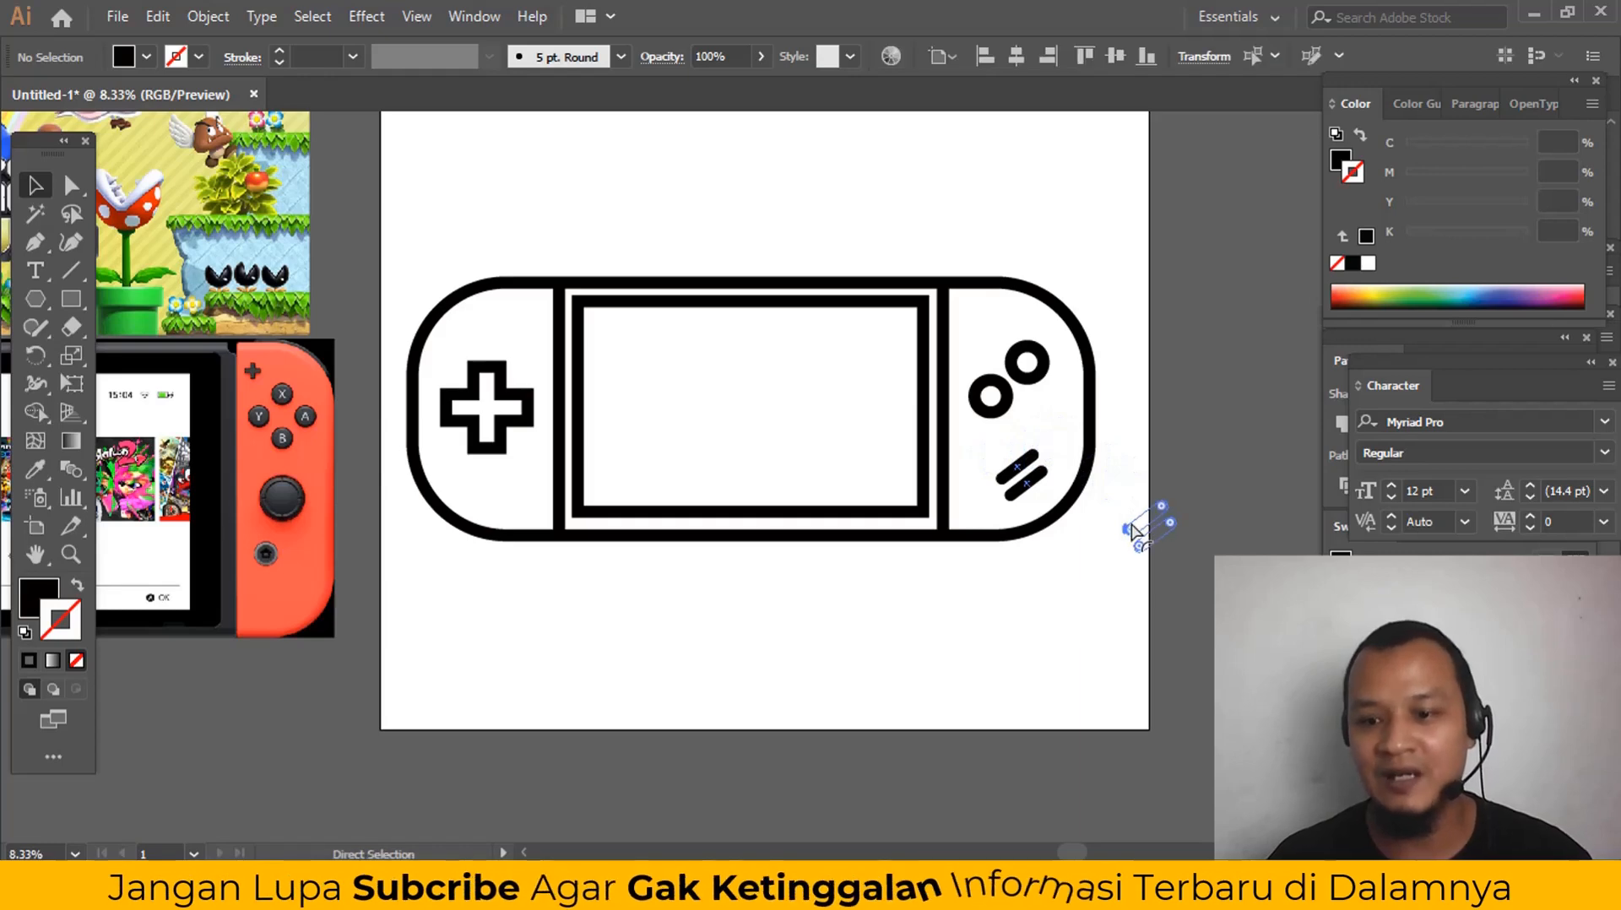
pyautogui.press('Delete')
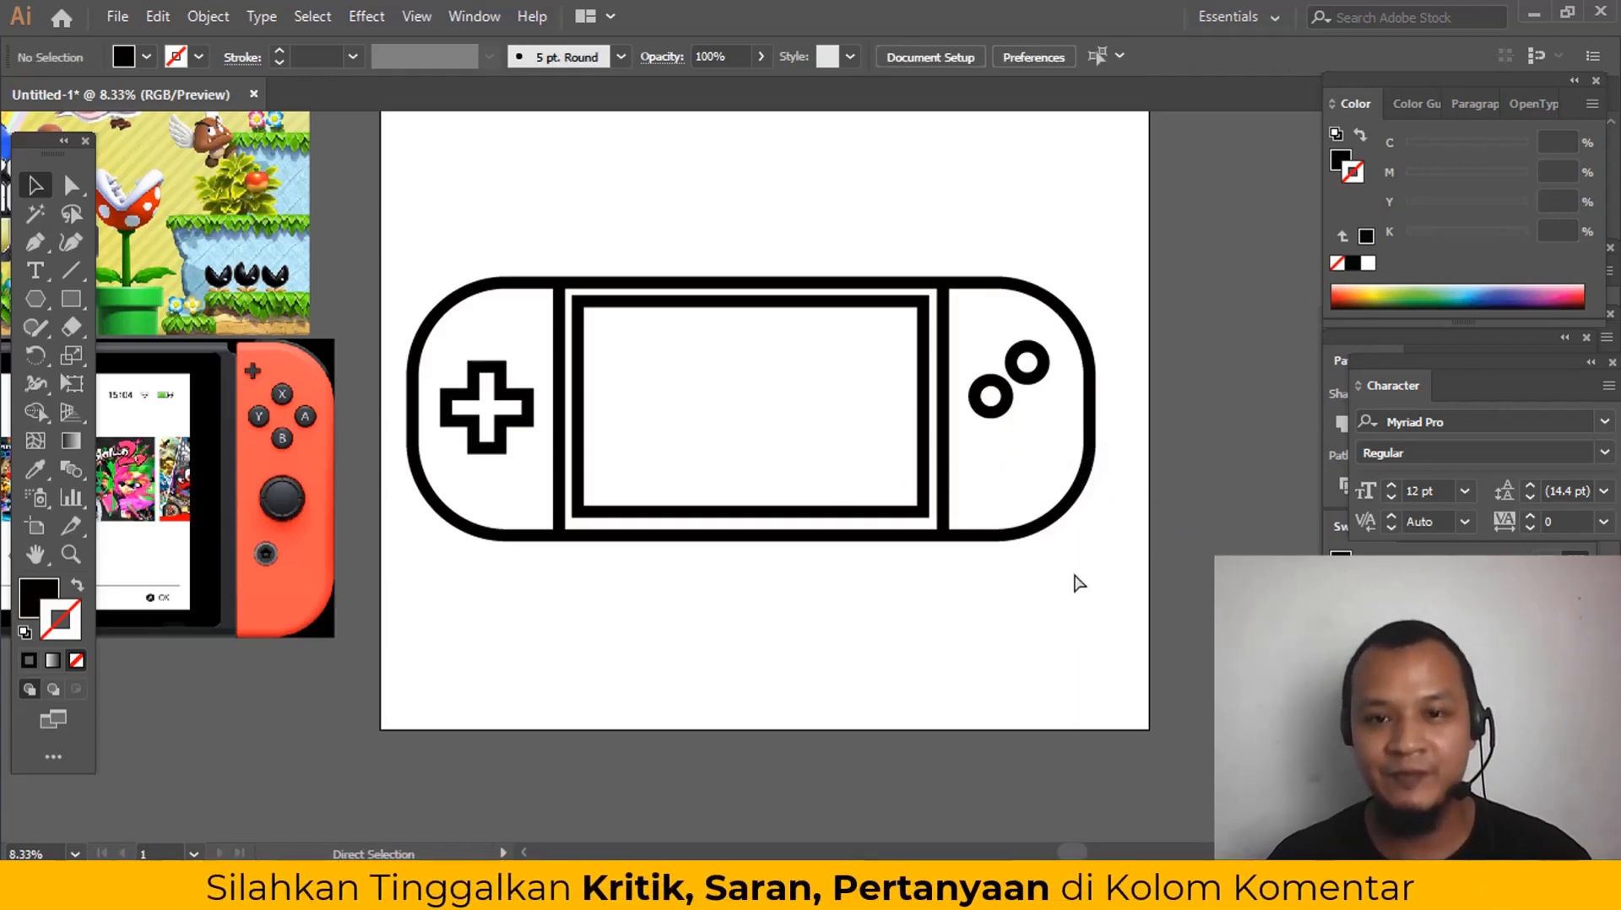
pyautogui.hotkey('ctrl', 'z')
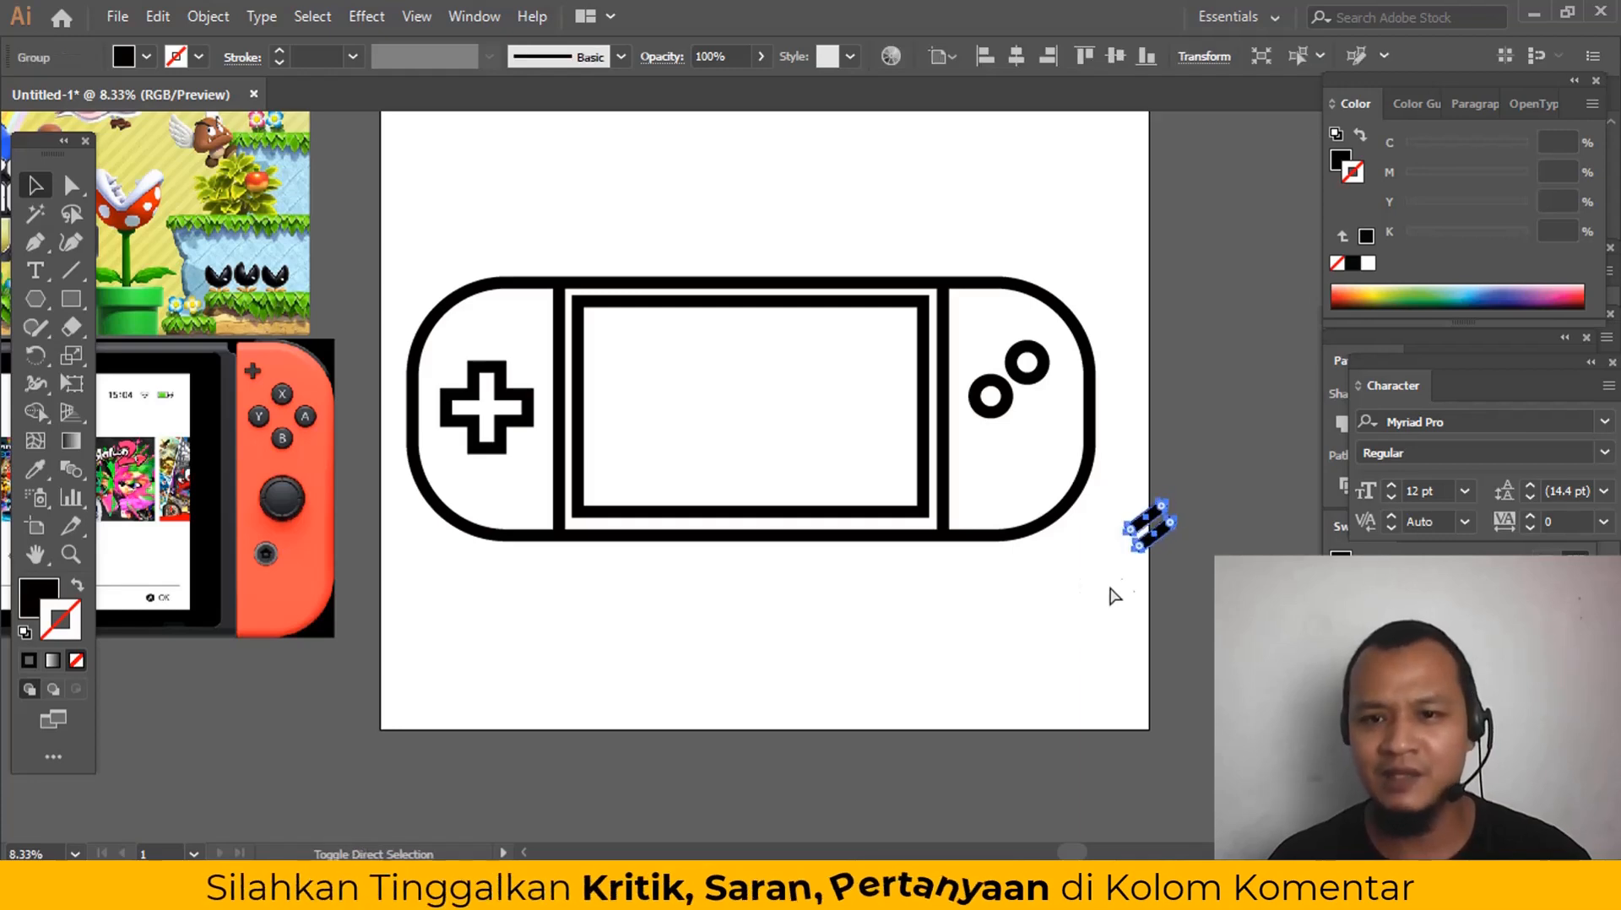
pyautogui.click(1229, 520)
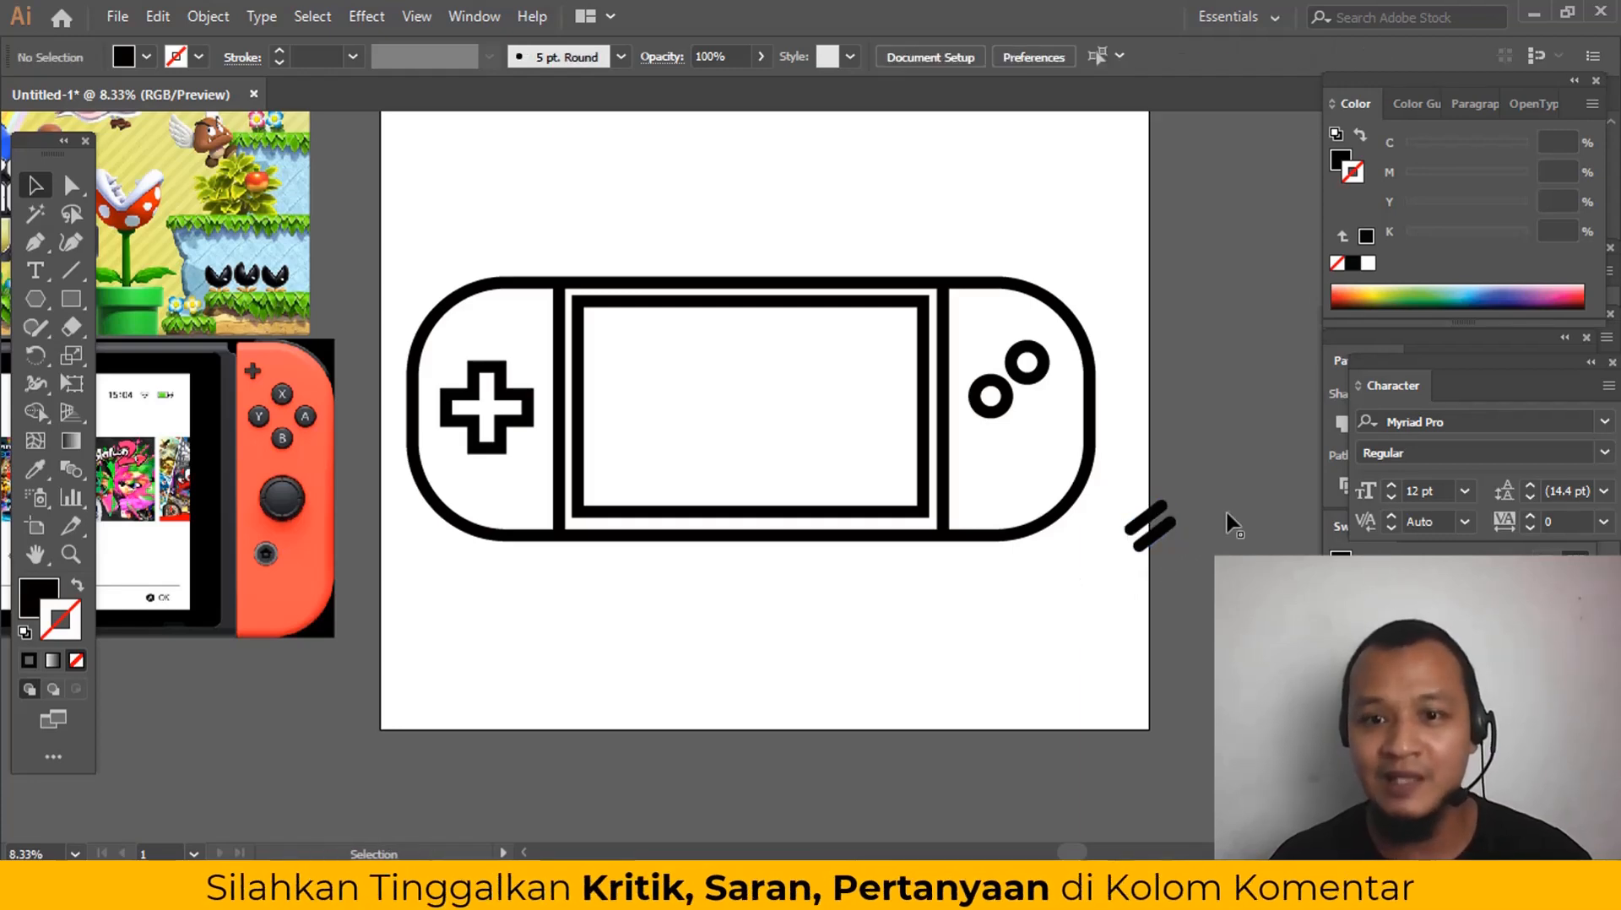
pyautogui.click(1150, 522)
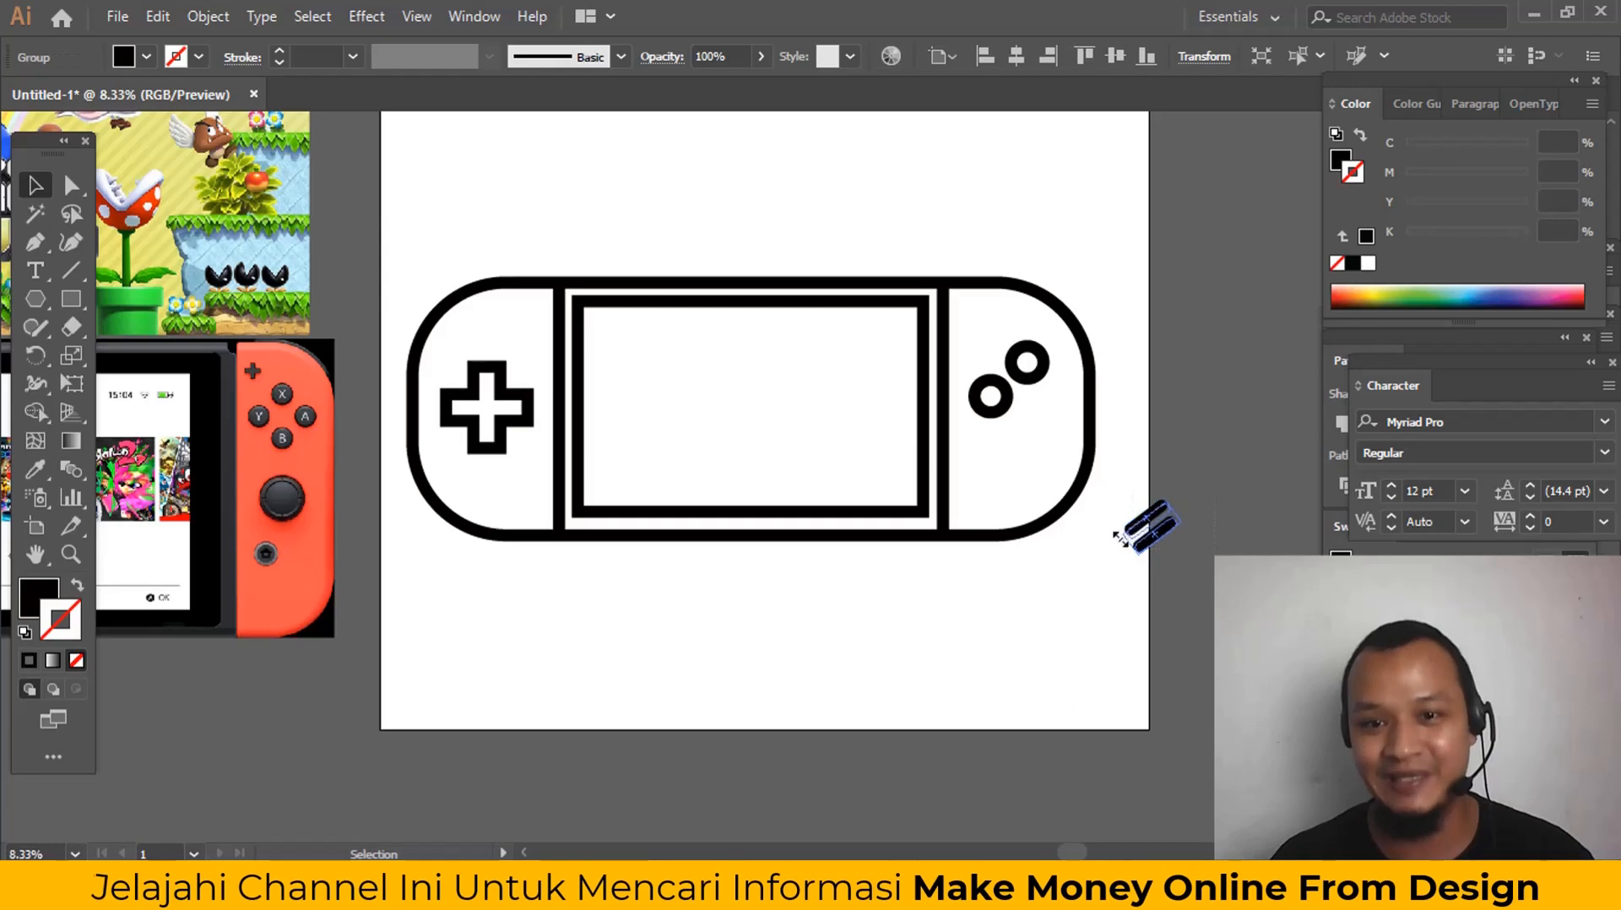
pyautogui.moveTo(1138, 529)
pyautogui.mouseDown()
pyautogui.moveTo(1053, 608)
pyautogui.moveTo(1090, 659)
pyautogui.mouseUp()
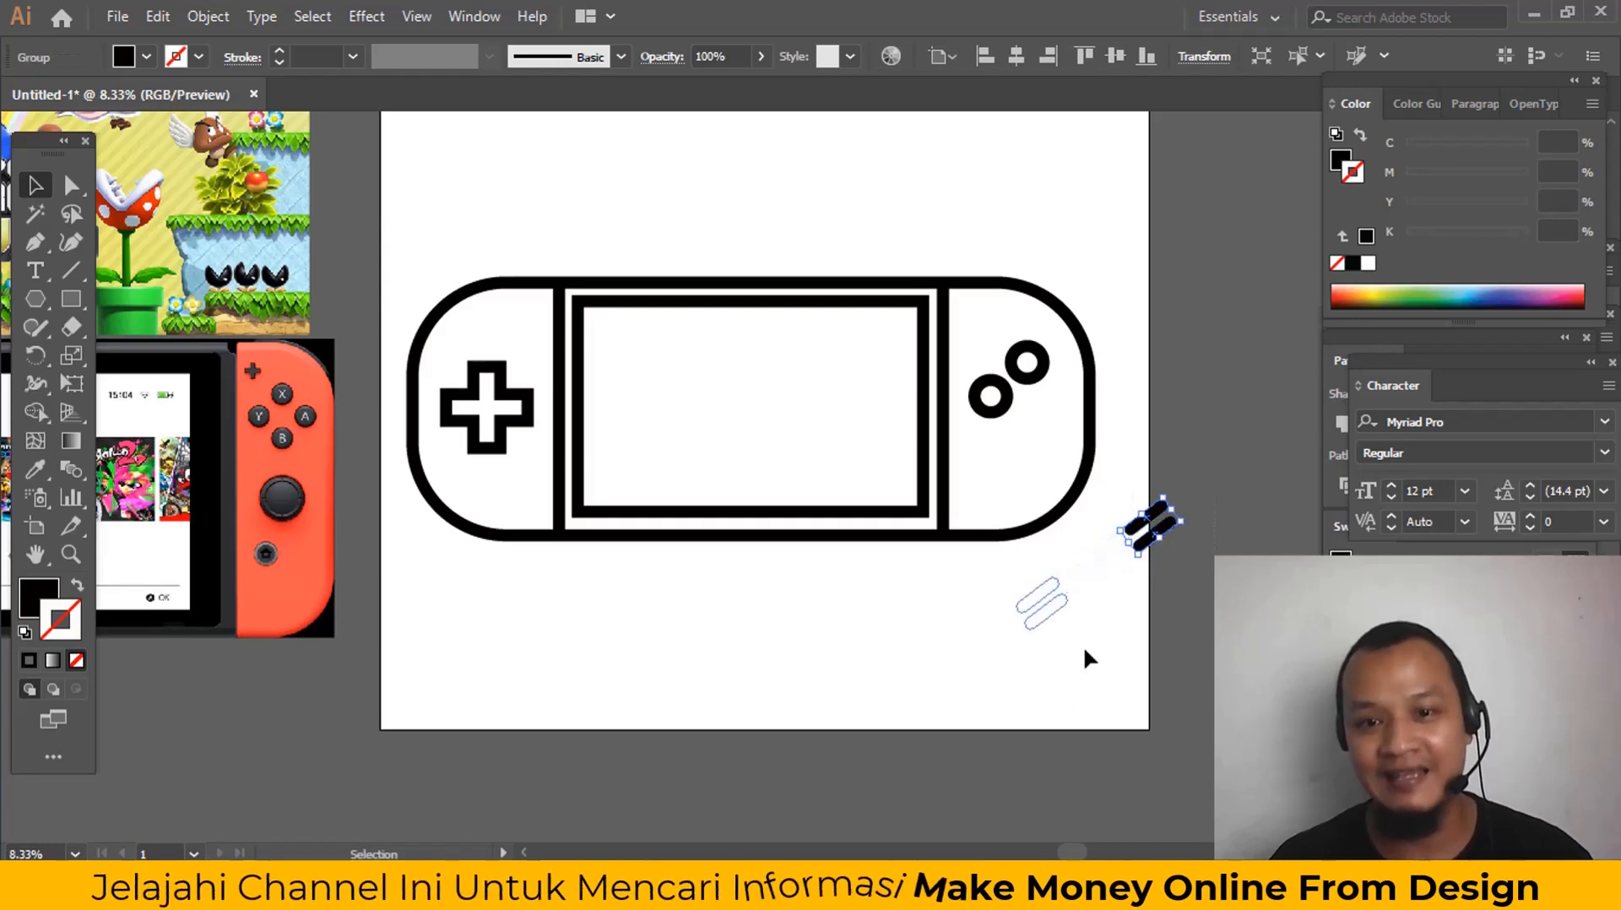
pyautogui.click(1074, 608)
# Step: Lengthen both slanted bars by extending their upper-right ends diagonally, keeping the lower-left ends in place
pyautogui.press('z')
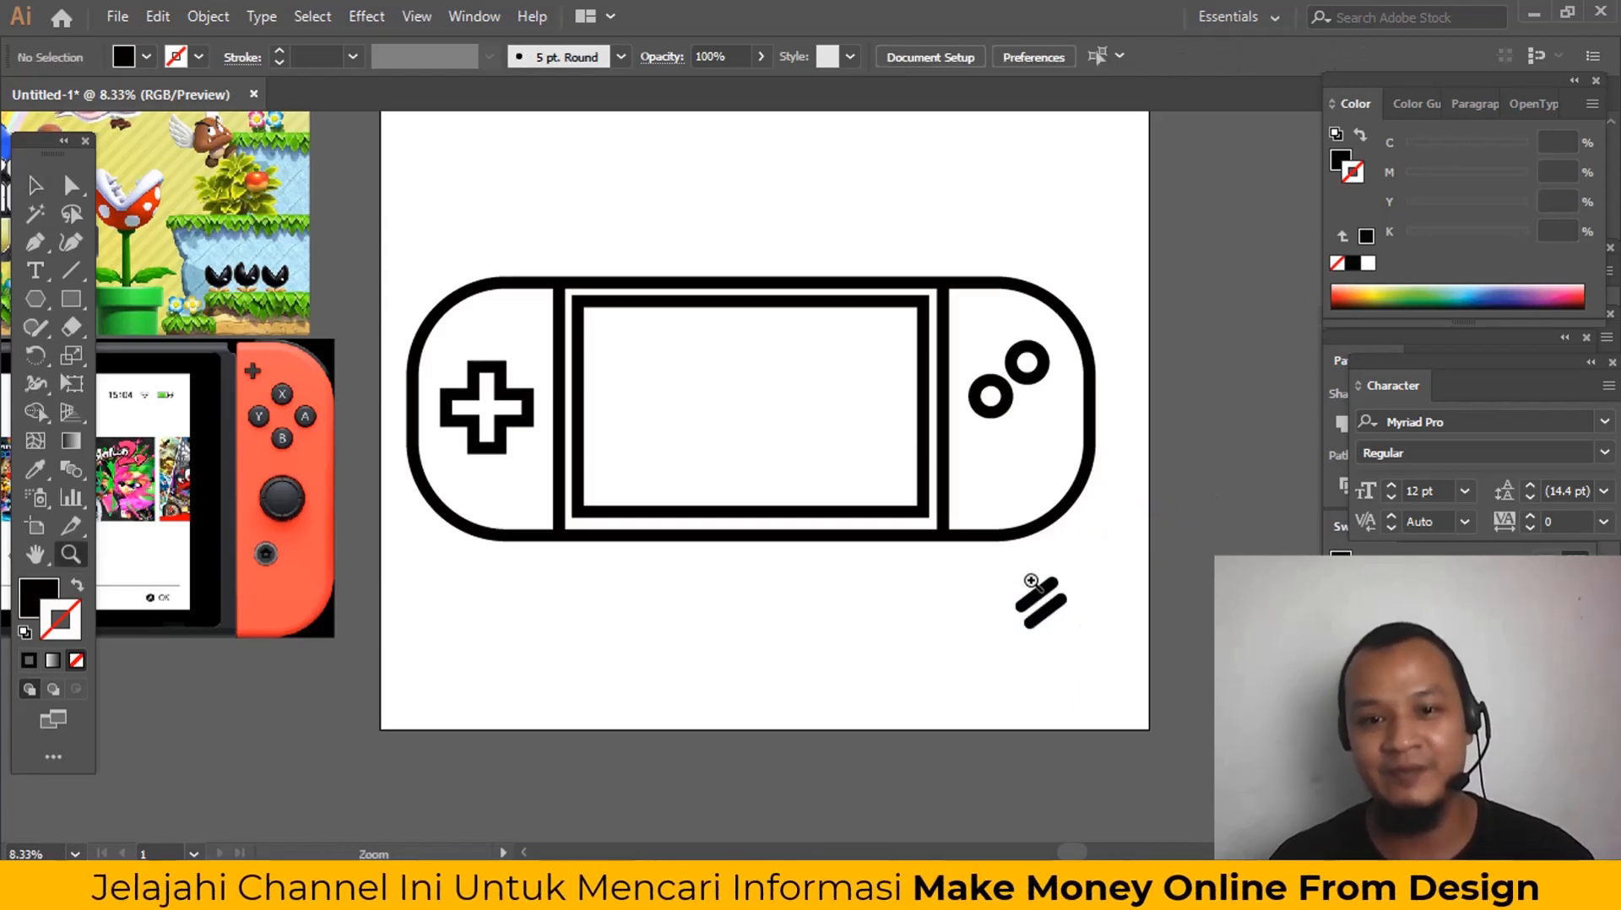
pyautogui.click(1031, 581)
pyautogui.press('a')
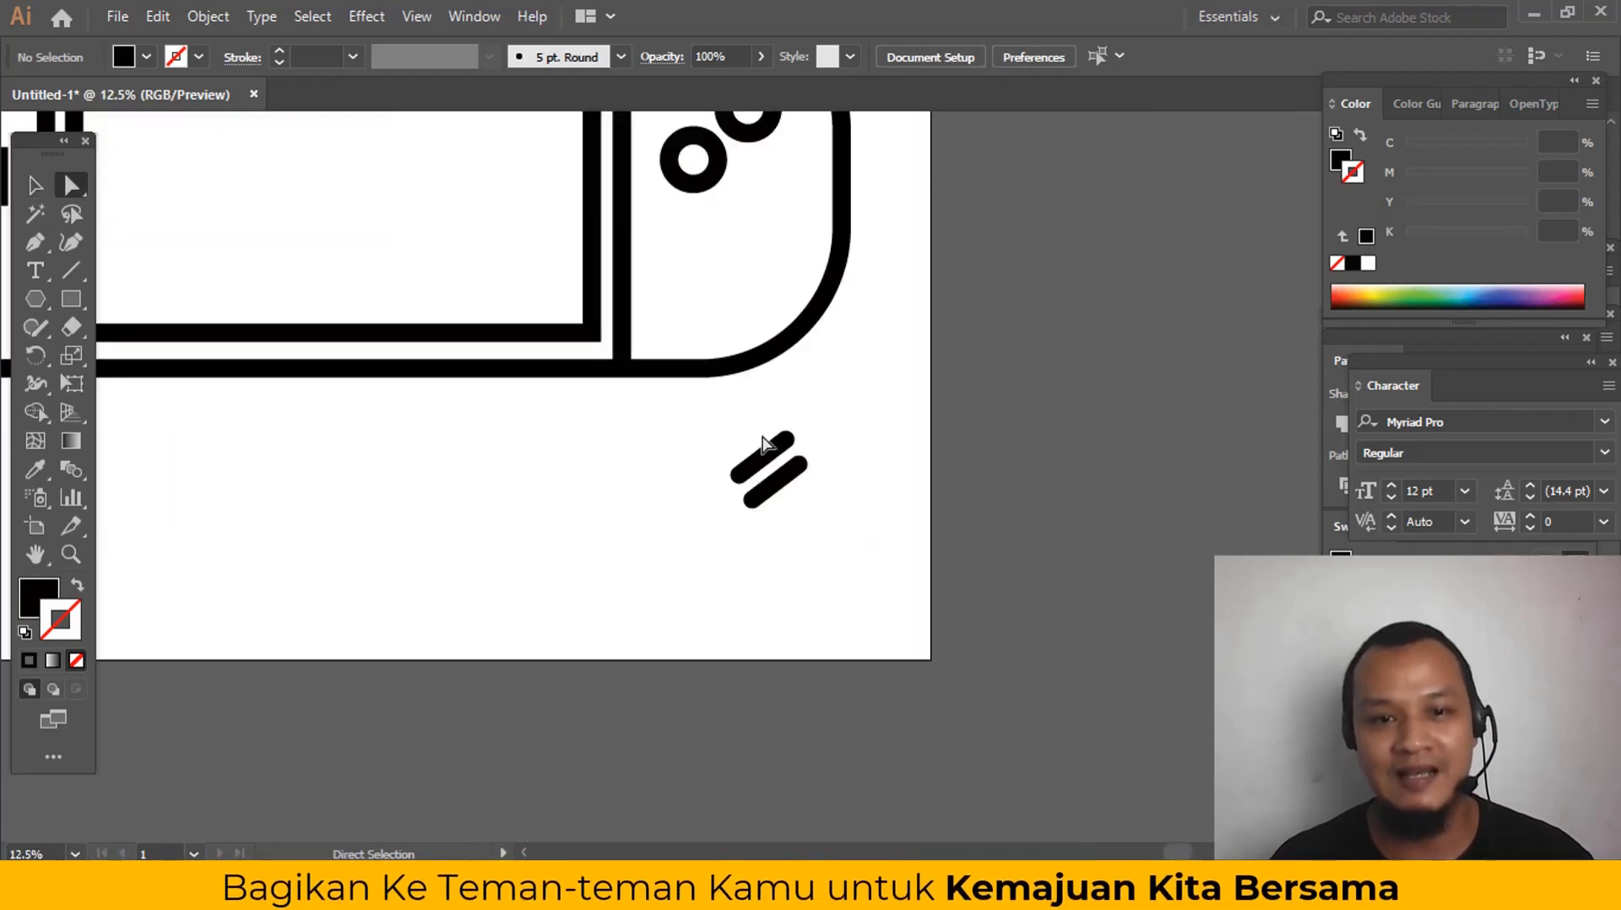
pyautogui.moveTo(851, 481)
pyautogui.mouseDown()
pyautogui.moveTo(833, 492)
pyautogui.moveTo(806, 471)
pyautogui.mouseUp()
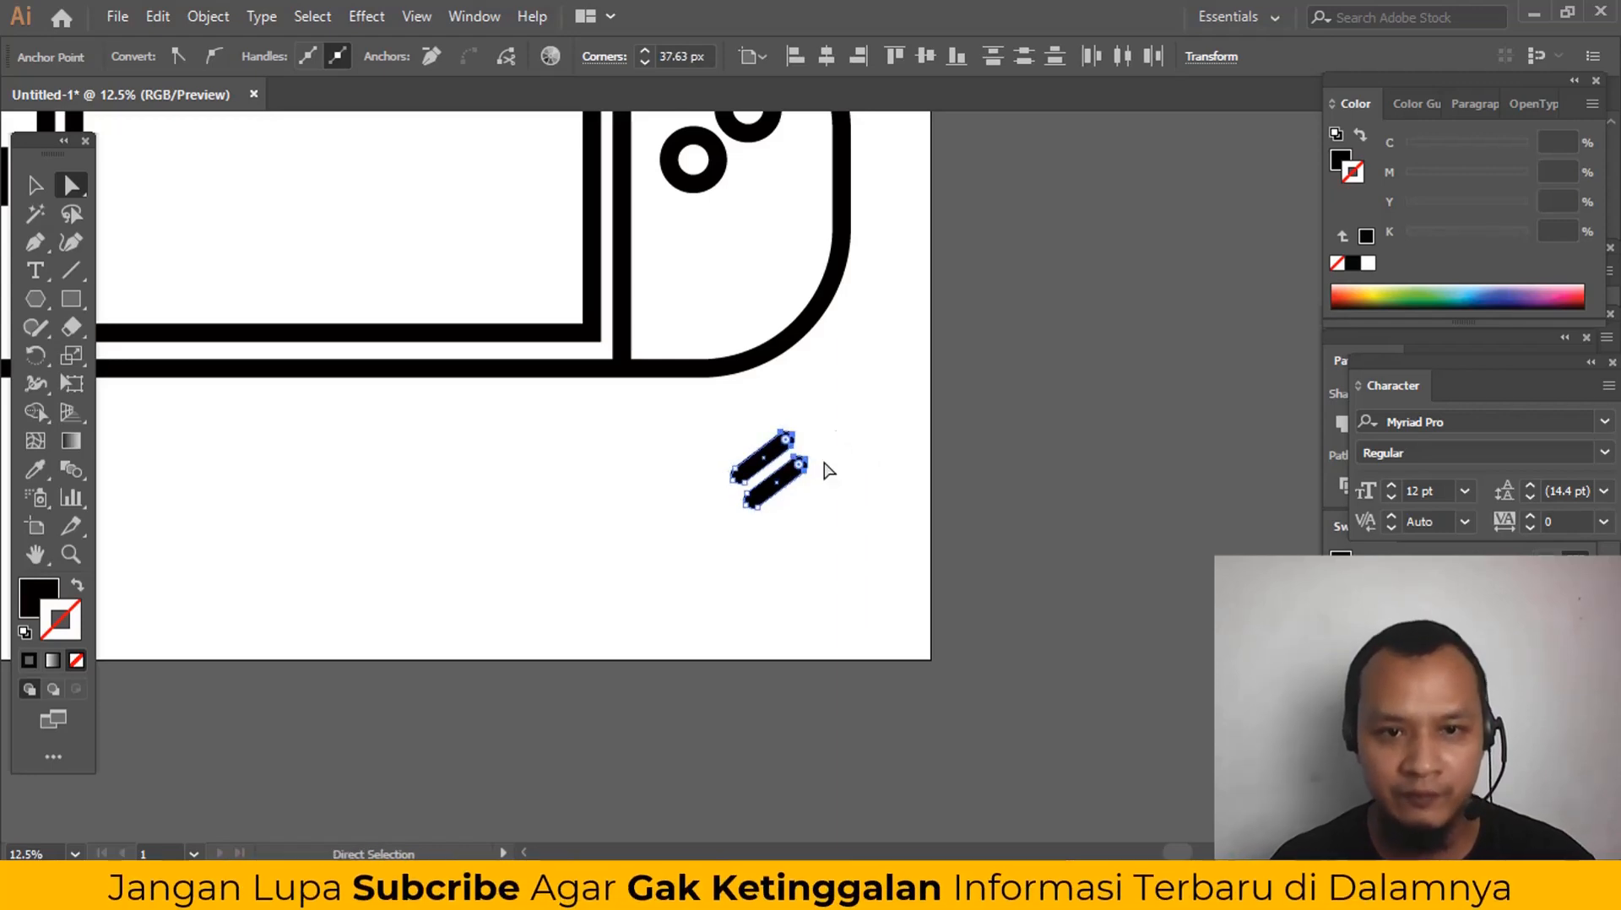
pyautogui.moveTo(838, 396)
pyautogui.mouseDown()
pyautogui.moveTo(756, 506)
pyautogui.moveTo(869, 416)
pyautogui.mouseUp()
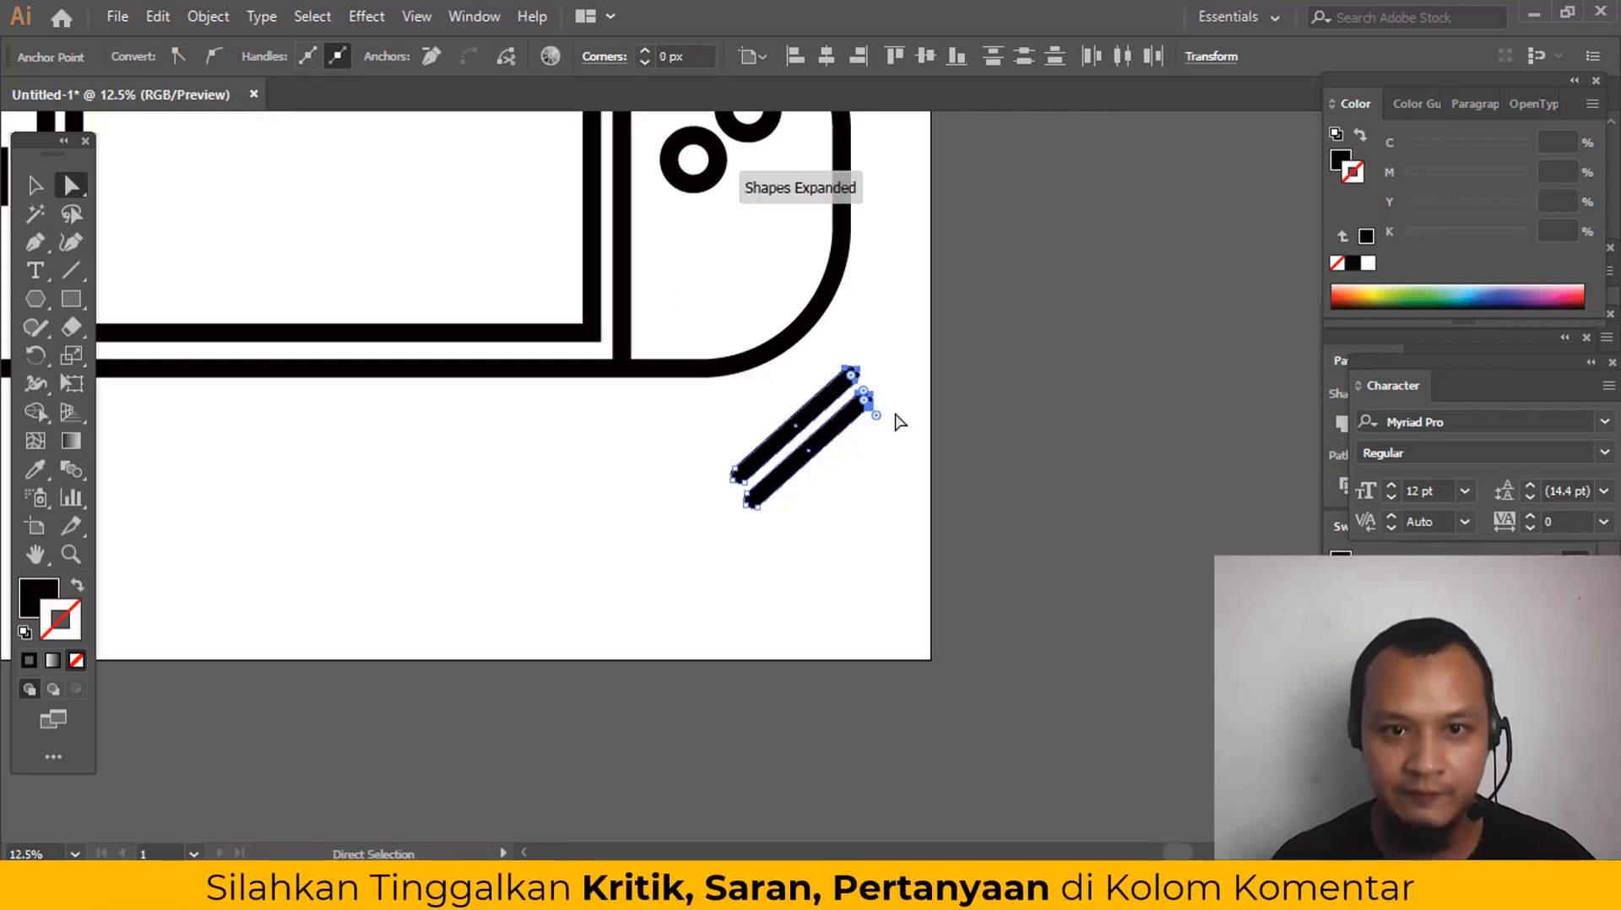
pyautogui.keyDown('ctrl'); pyautogui.click(914, 472); pyautogui.keyUp('ctrl')
# Step: Duplicate the pair of long bars and place the copy parallel beneath it, forming four evenly spaced bars
pyautogui.press('z')
pyautogui.keyDown('alt'); pyautogui.click(916, 473); pyautogui.keyUp('alt')
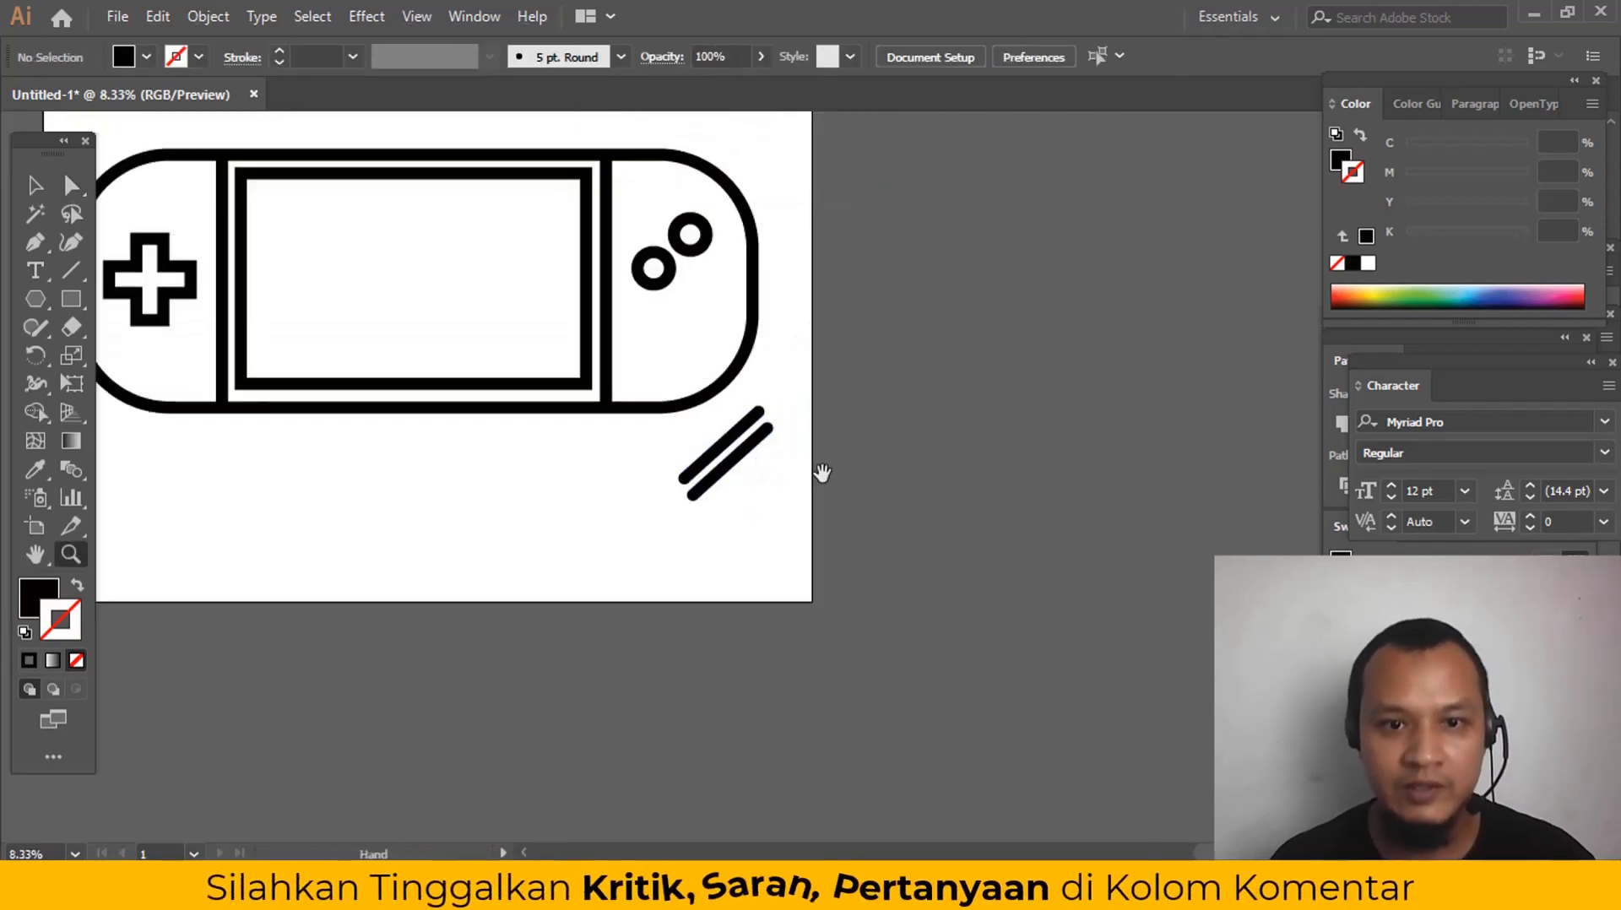
pyautogui.press('v')
pyautogui.click(741, 433)
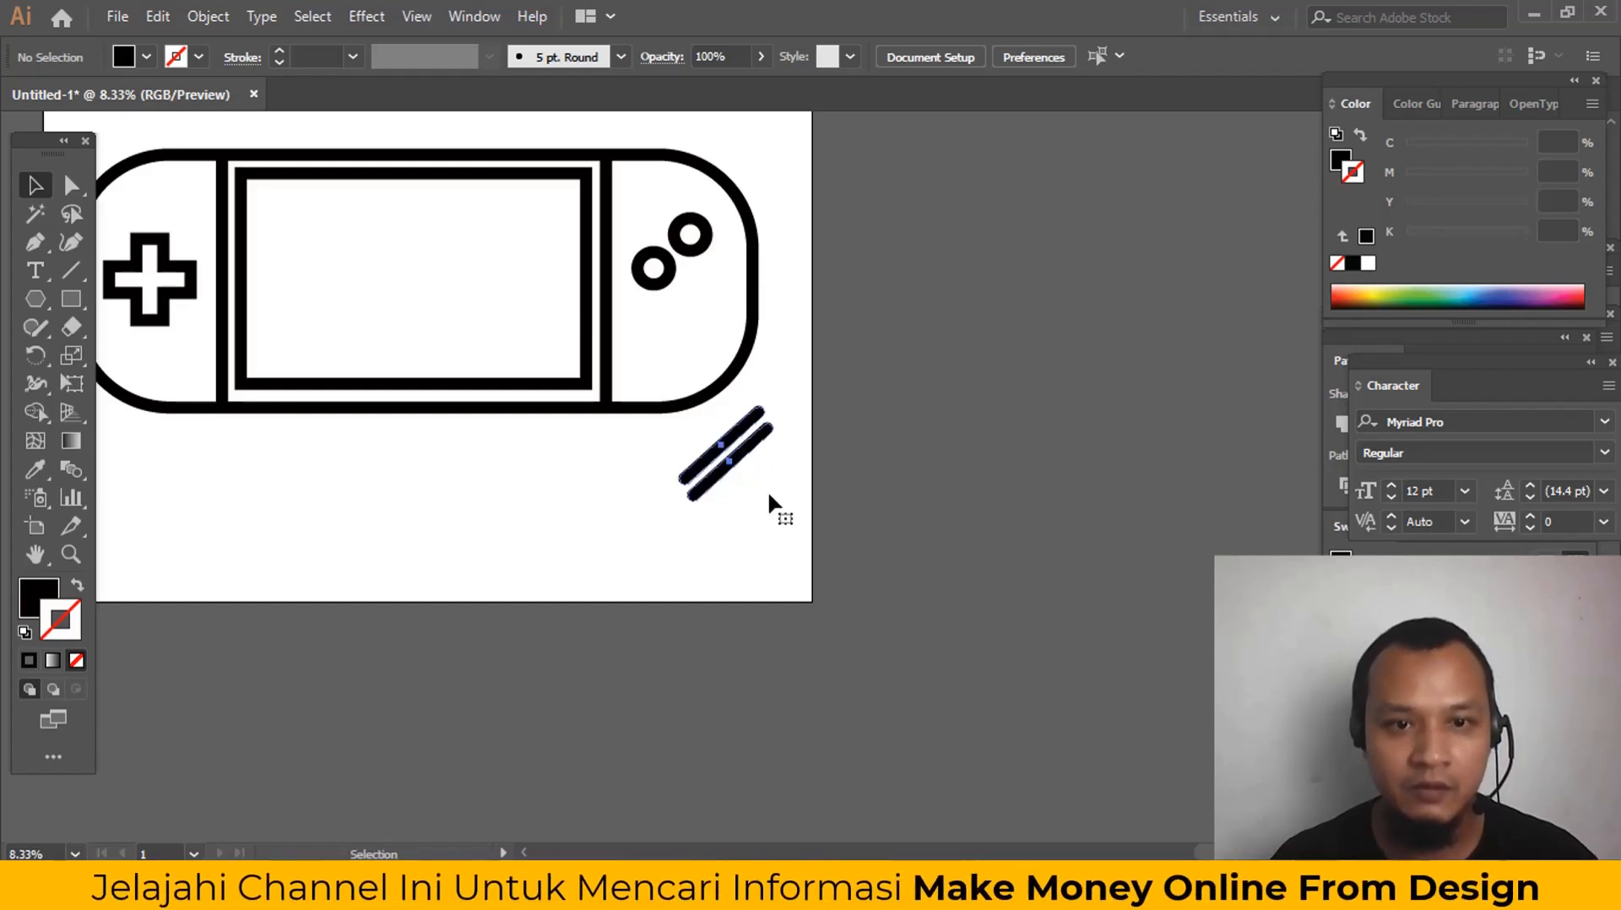
pyautogui.moveTo(754, 459)
pyautogui.mouseDown()
pyautogui.moveTo(785, 485)
pyautogui.moveTo(823, 409)
pyautogui.mouseUp()
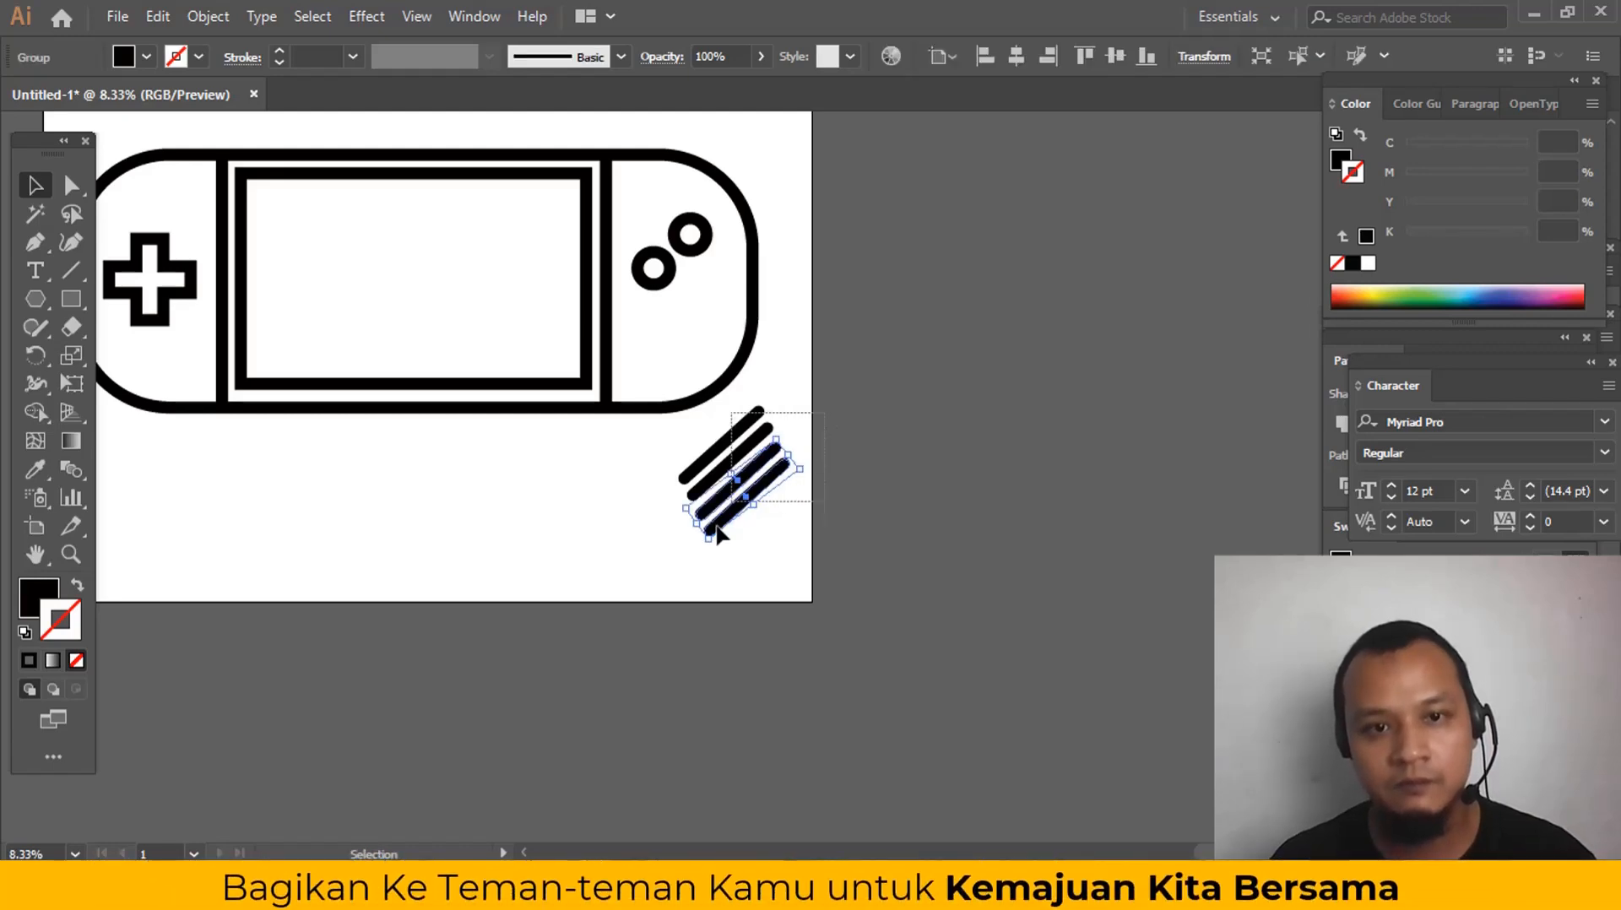
pyautogui.moveTo(716, 532); pyautogui.dragTo(714, 536)
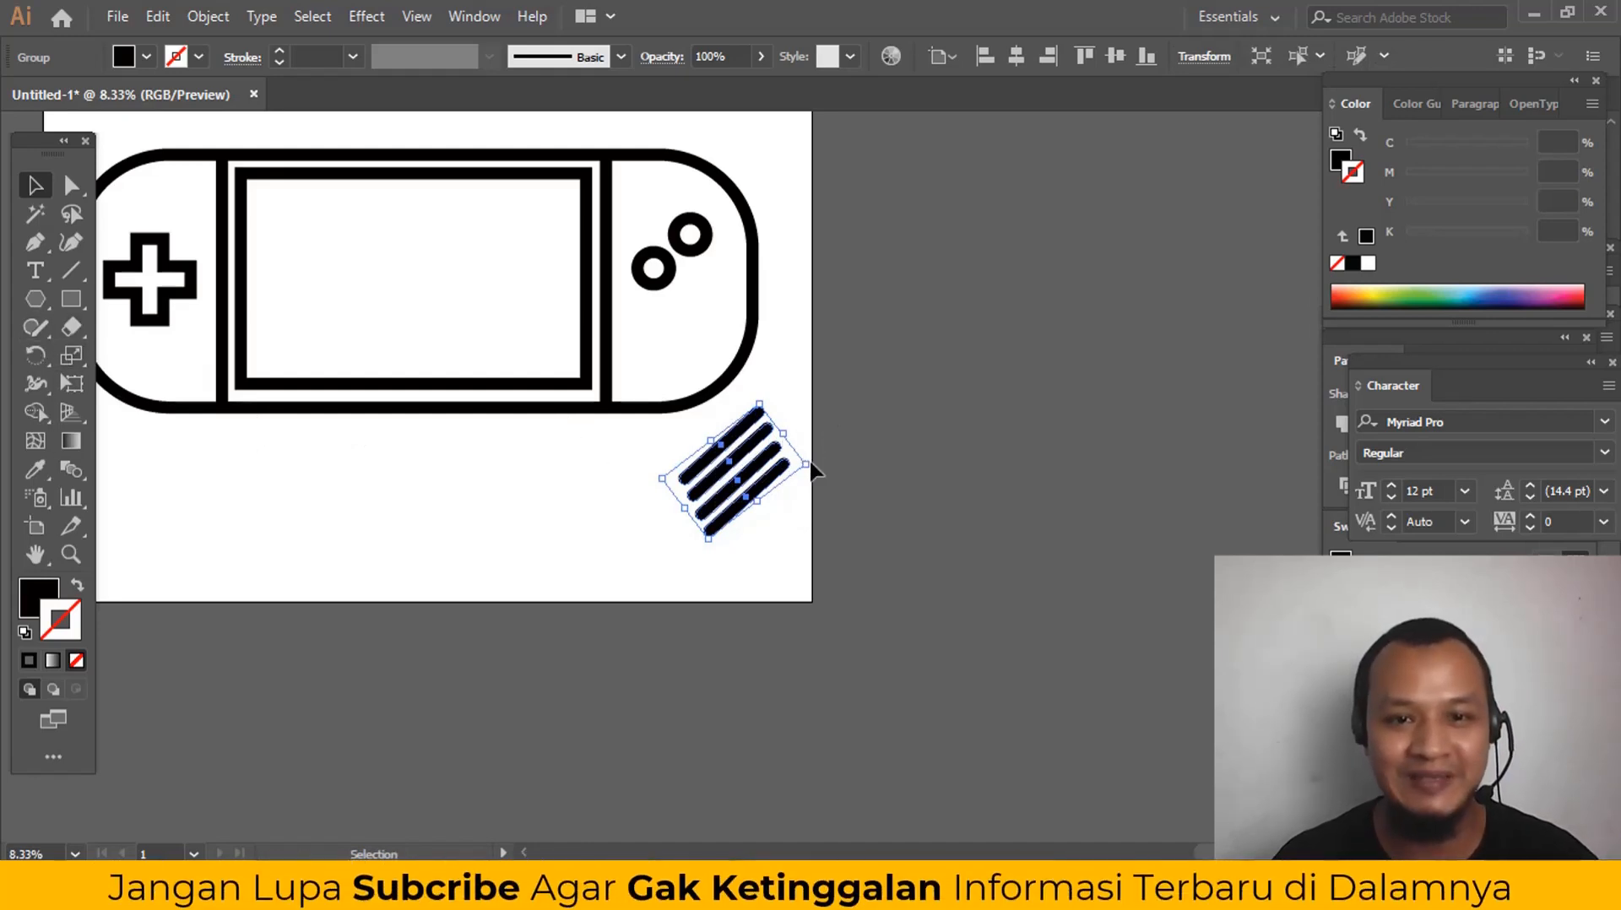
# Step: Rotate the four bars to slant downward to the right and move them across the console's lower-right corner
pyautogui.moveTo(813, 469)
pyautogui.mouseDown()
pyautogui.moveTo(790, 527)
pyautogui.moveTo(739, 549)
pyautogui.mouseUp()
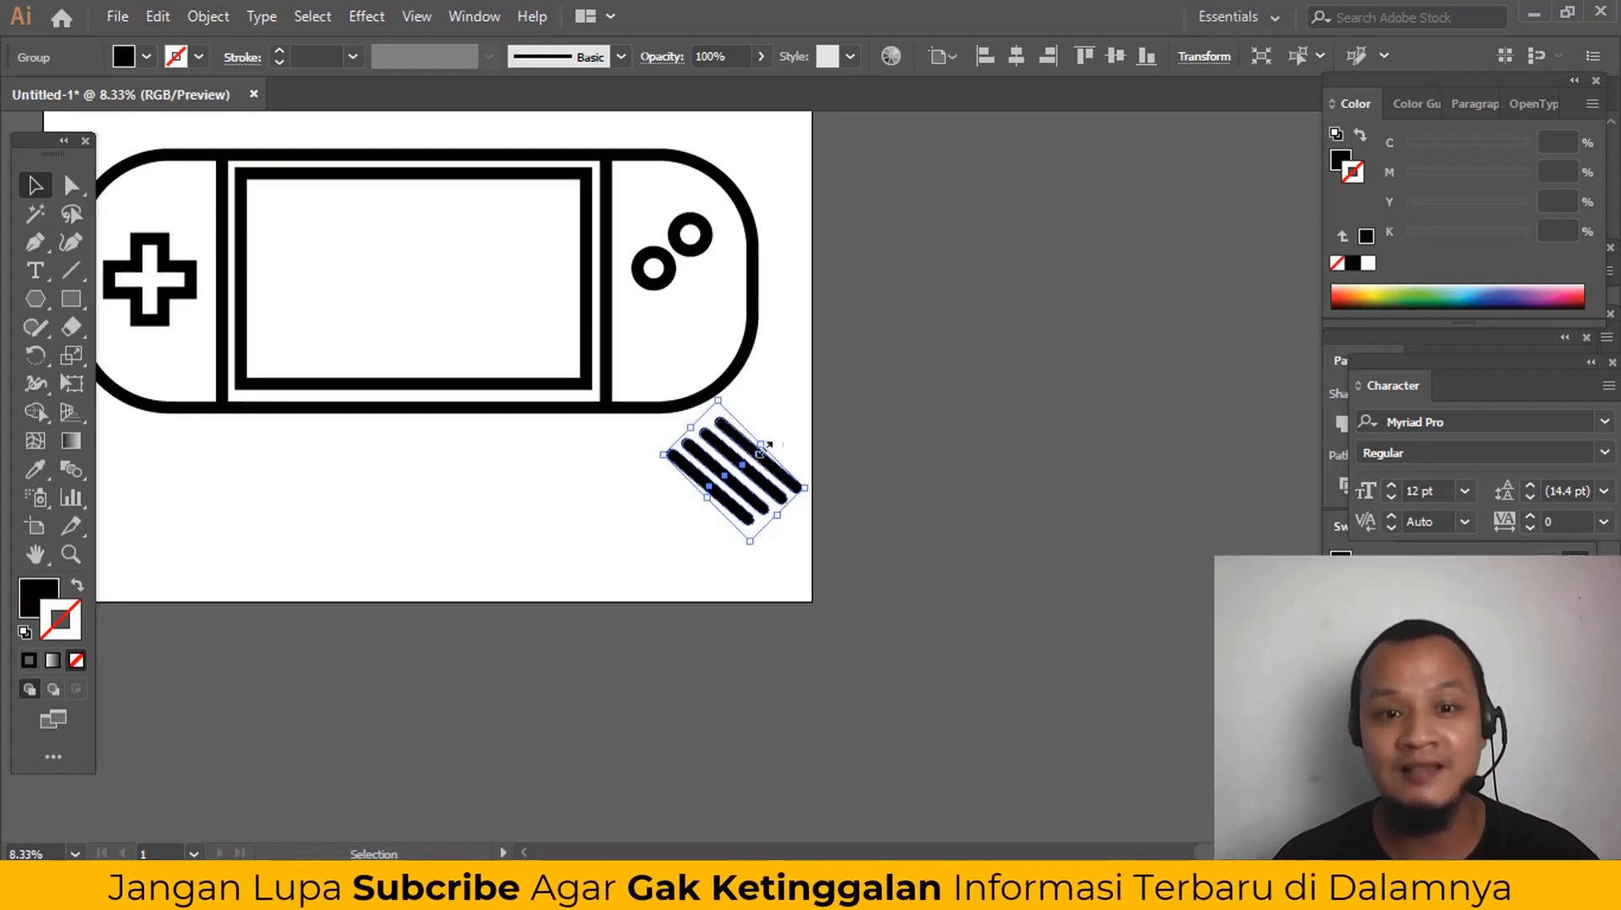
pyautogui.moveTo(745, 453); pyautogui.dragTo(744, 363)
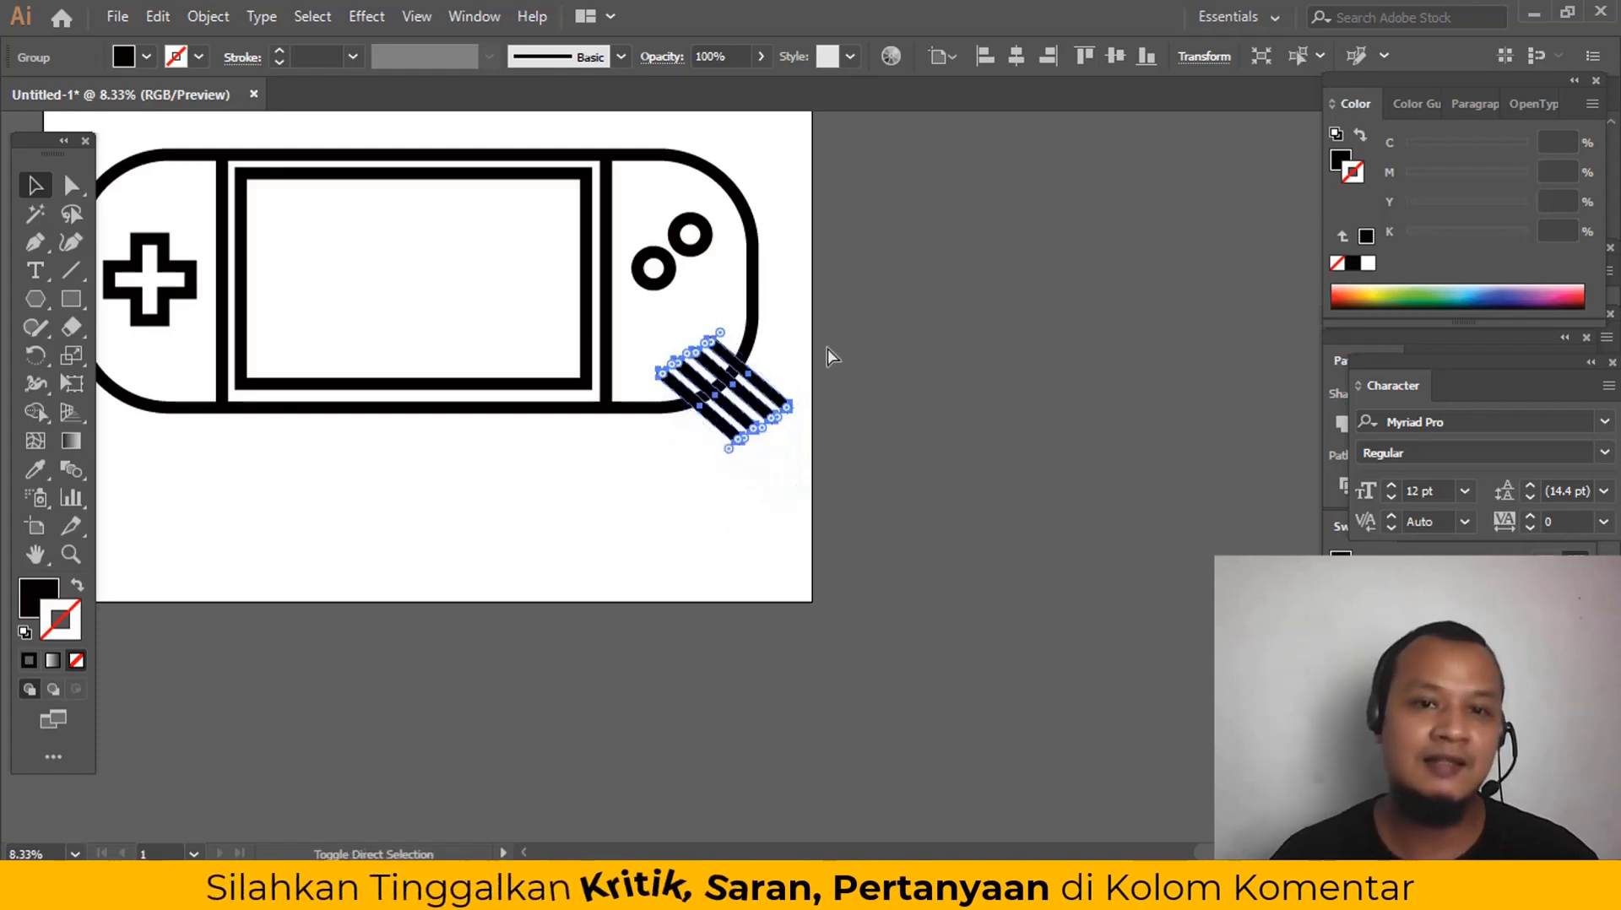
pyautogui.click(843, 357)
pyautogui.moveTo(844, 357); pyautogui.dragTo(904, 388)
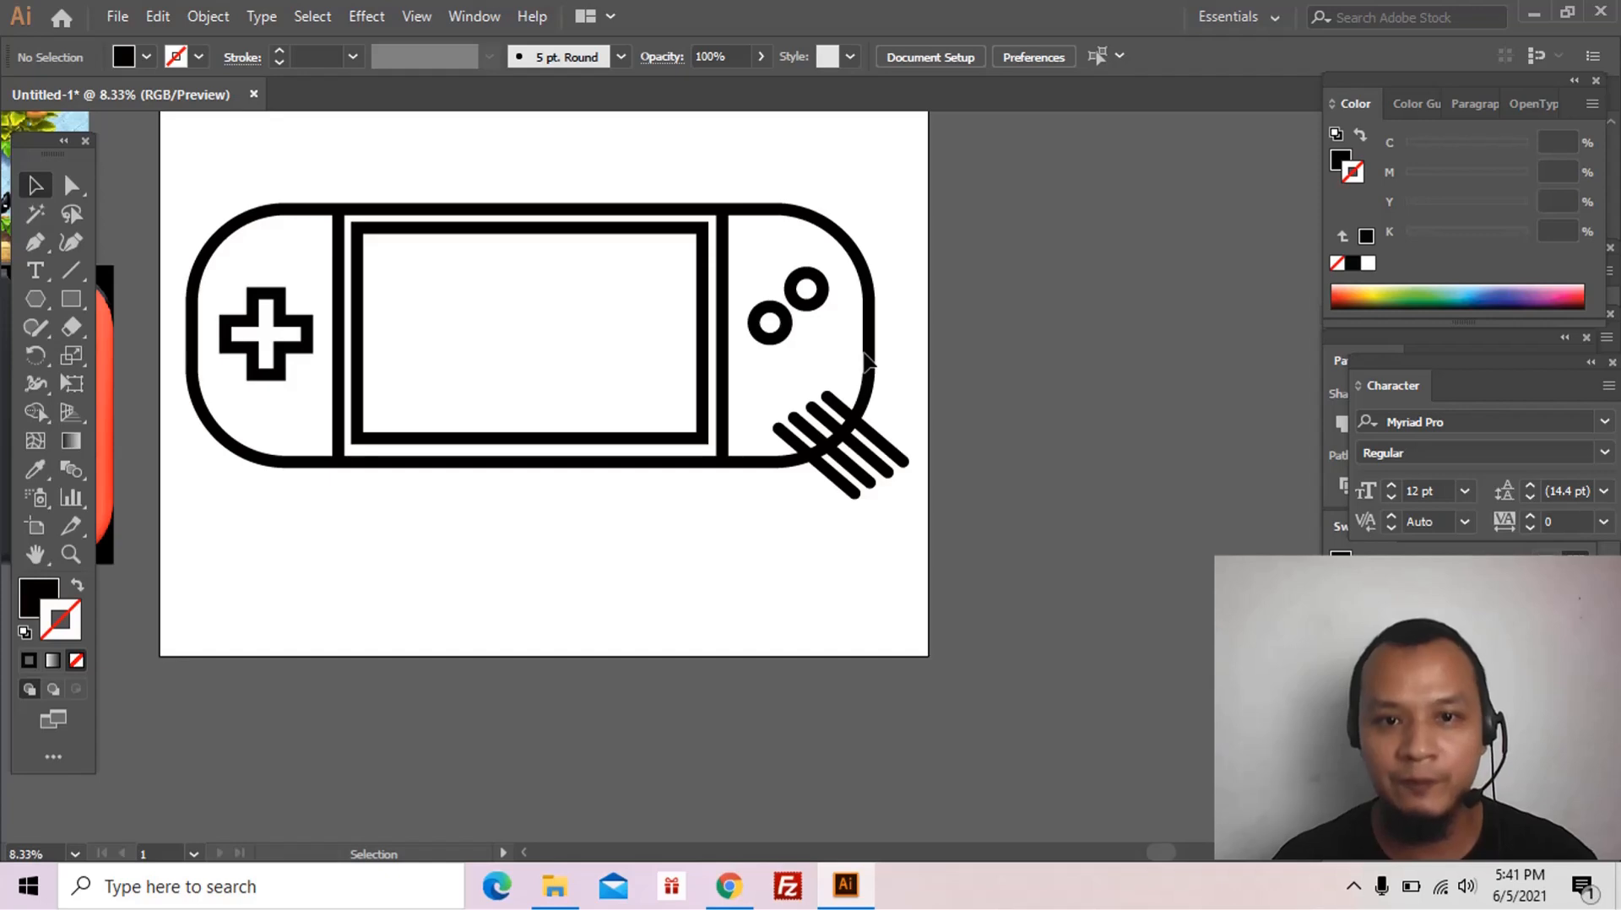
# Step: Ungroup the console line art so the rounded outer outline is a separate object
pyautogui.press('ctrl')
pyautogui.click(871, 375)
pyautogui.click(872, 376)
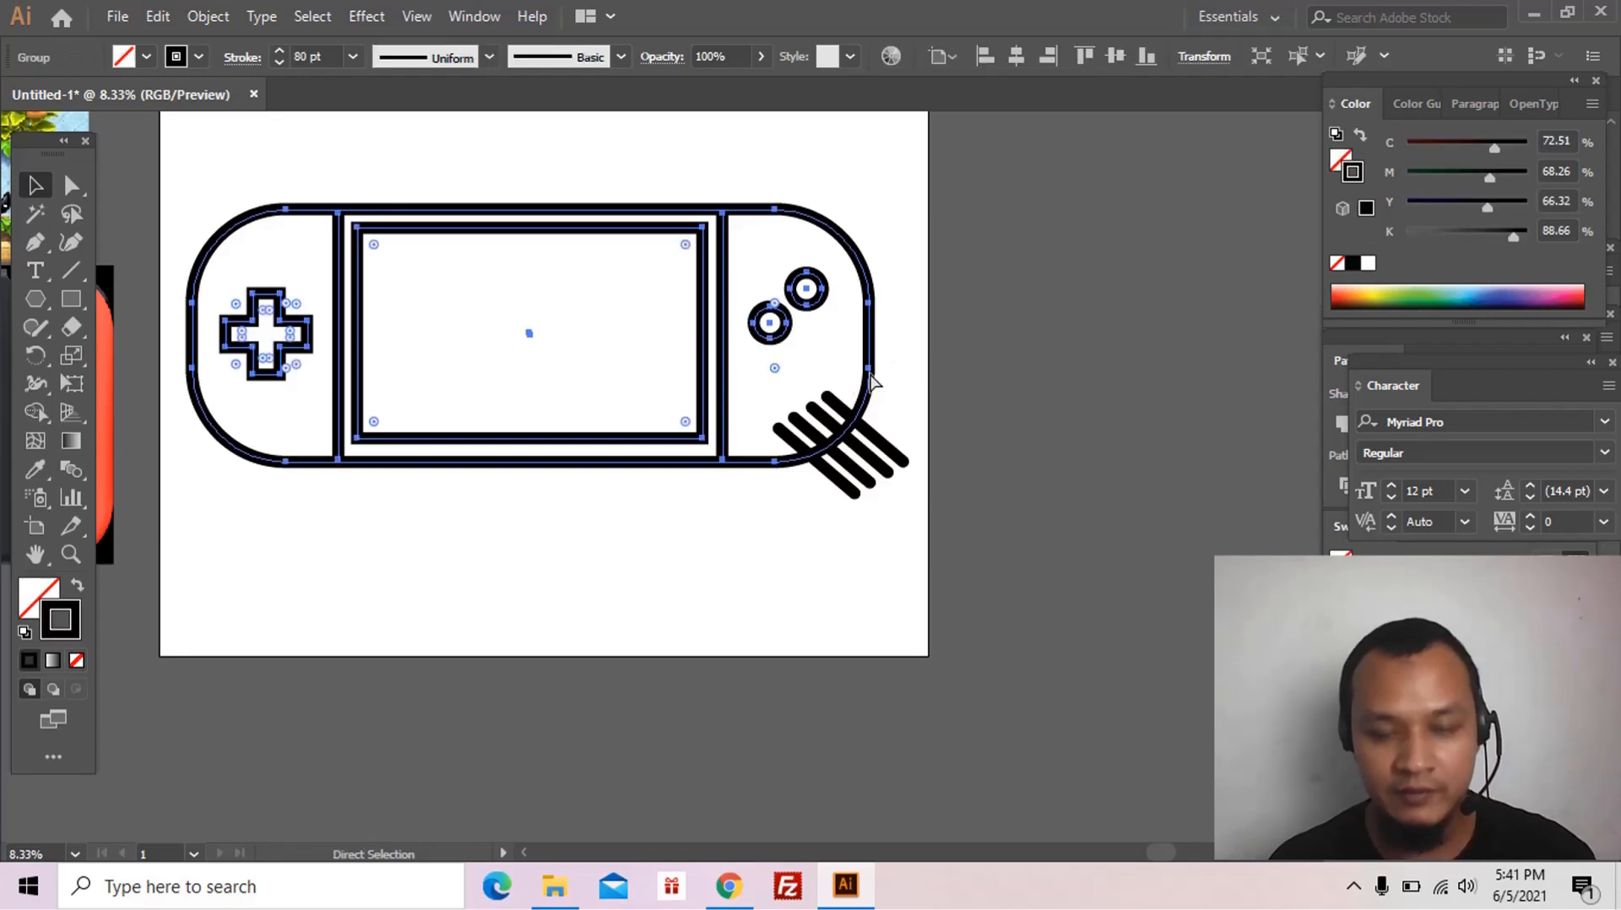
pyautogui.keyDown('ctrl'); pyautogui.click(871, 381); pyautogui.keyUp('ctrl')
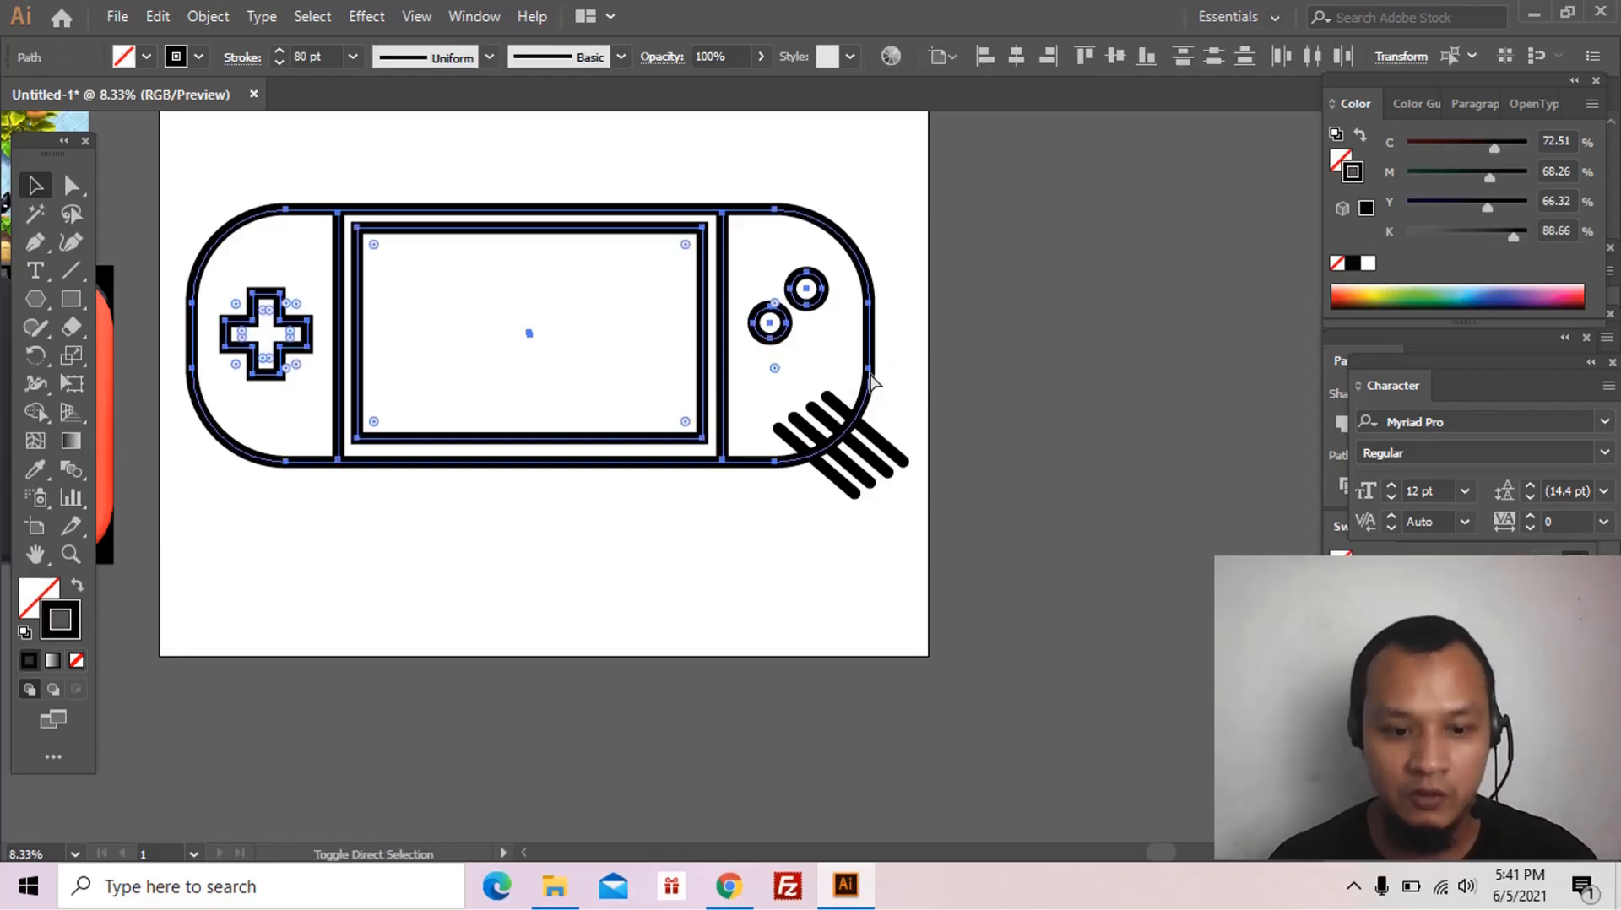
pyautogui.click(925, 380)
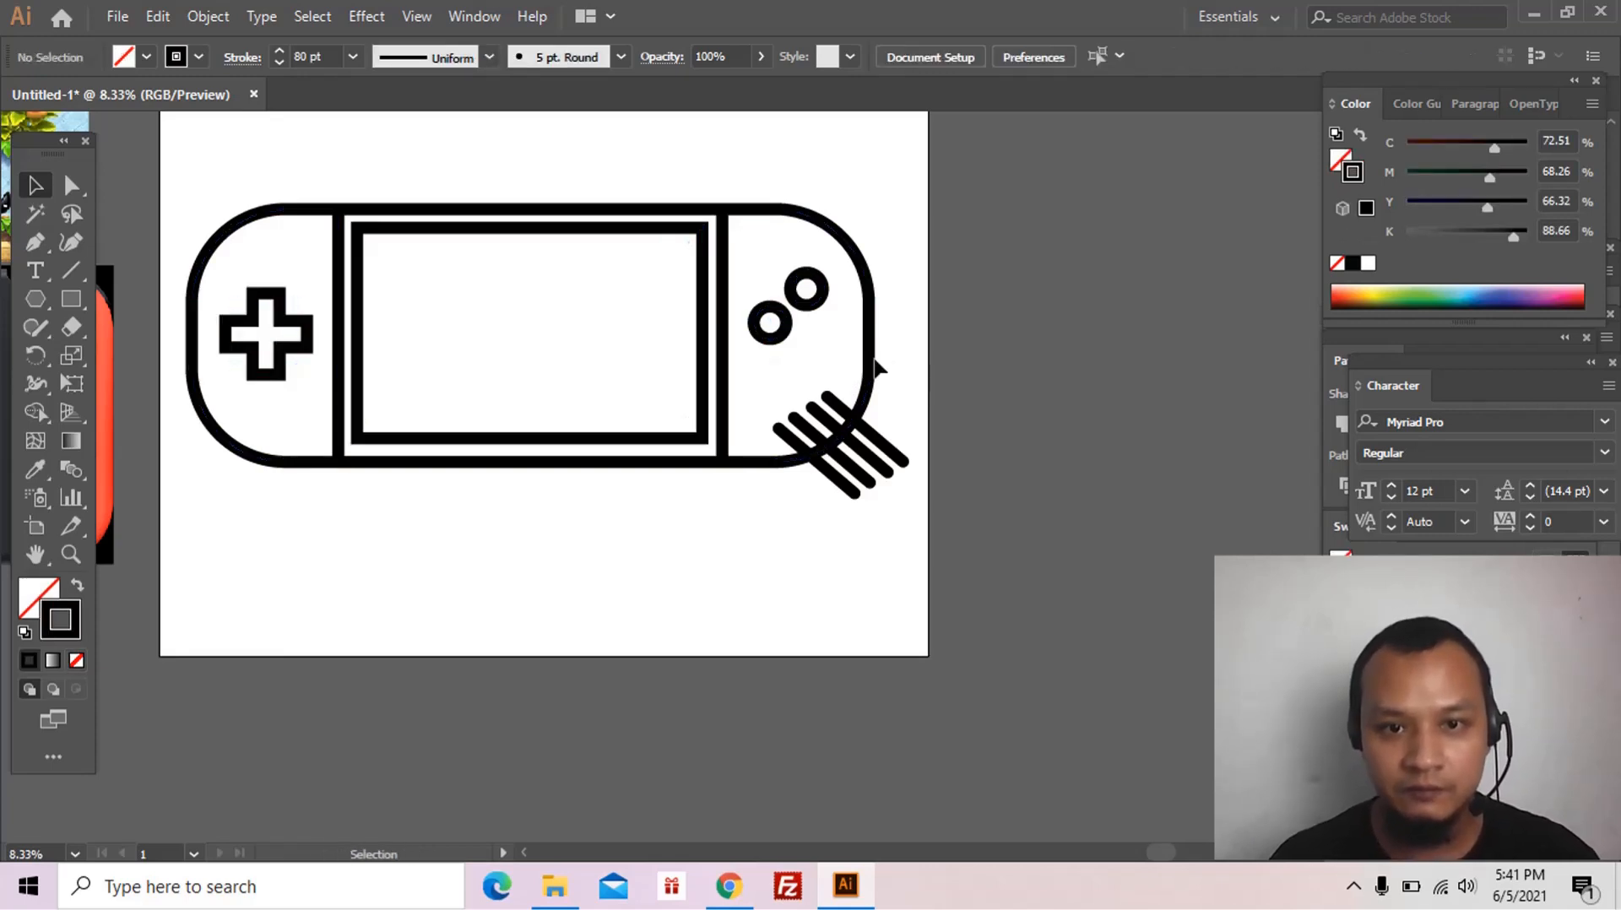
# Step: Divide the console's outer outline and the four overlapping bars with the Pathfinder Divide operation
pyautogui.keyDown('shift'); pyautogui.click(891, 447); pyautogui.keyUp('shift')
pyautogui.keyDown('shift'); pyautogui.click(886, 447); pyautogui.keyUp('shift')
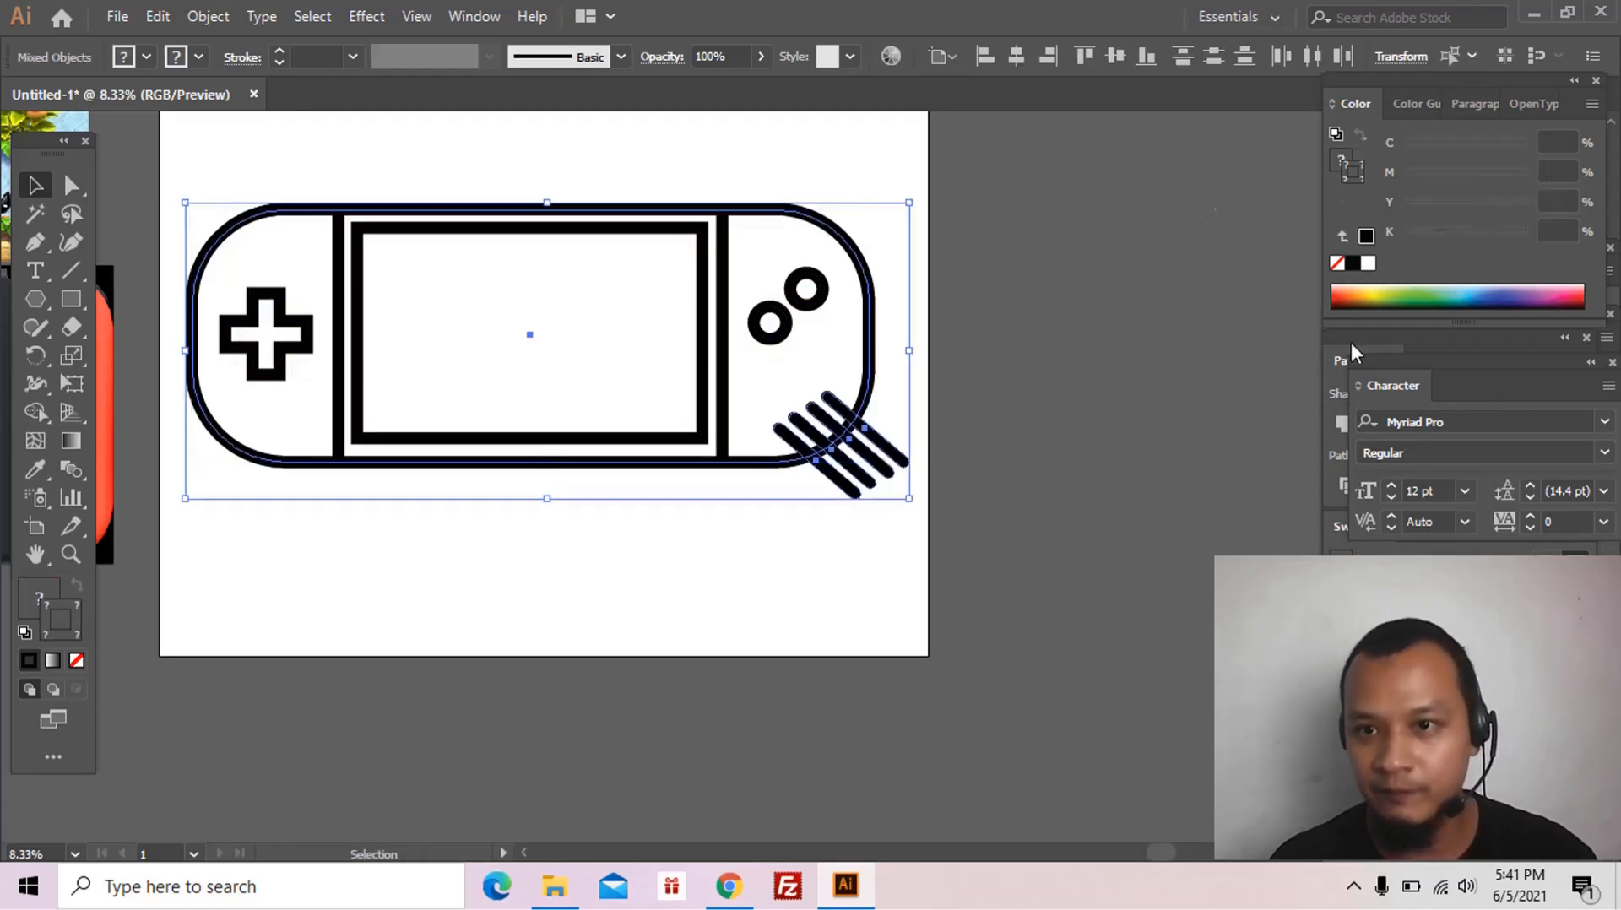
pyautogui.click(533, 16)
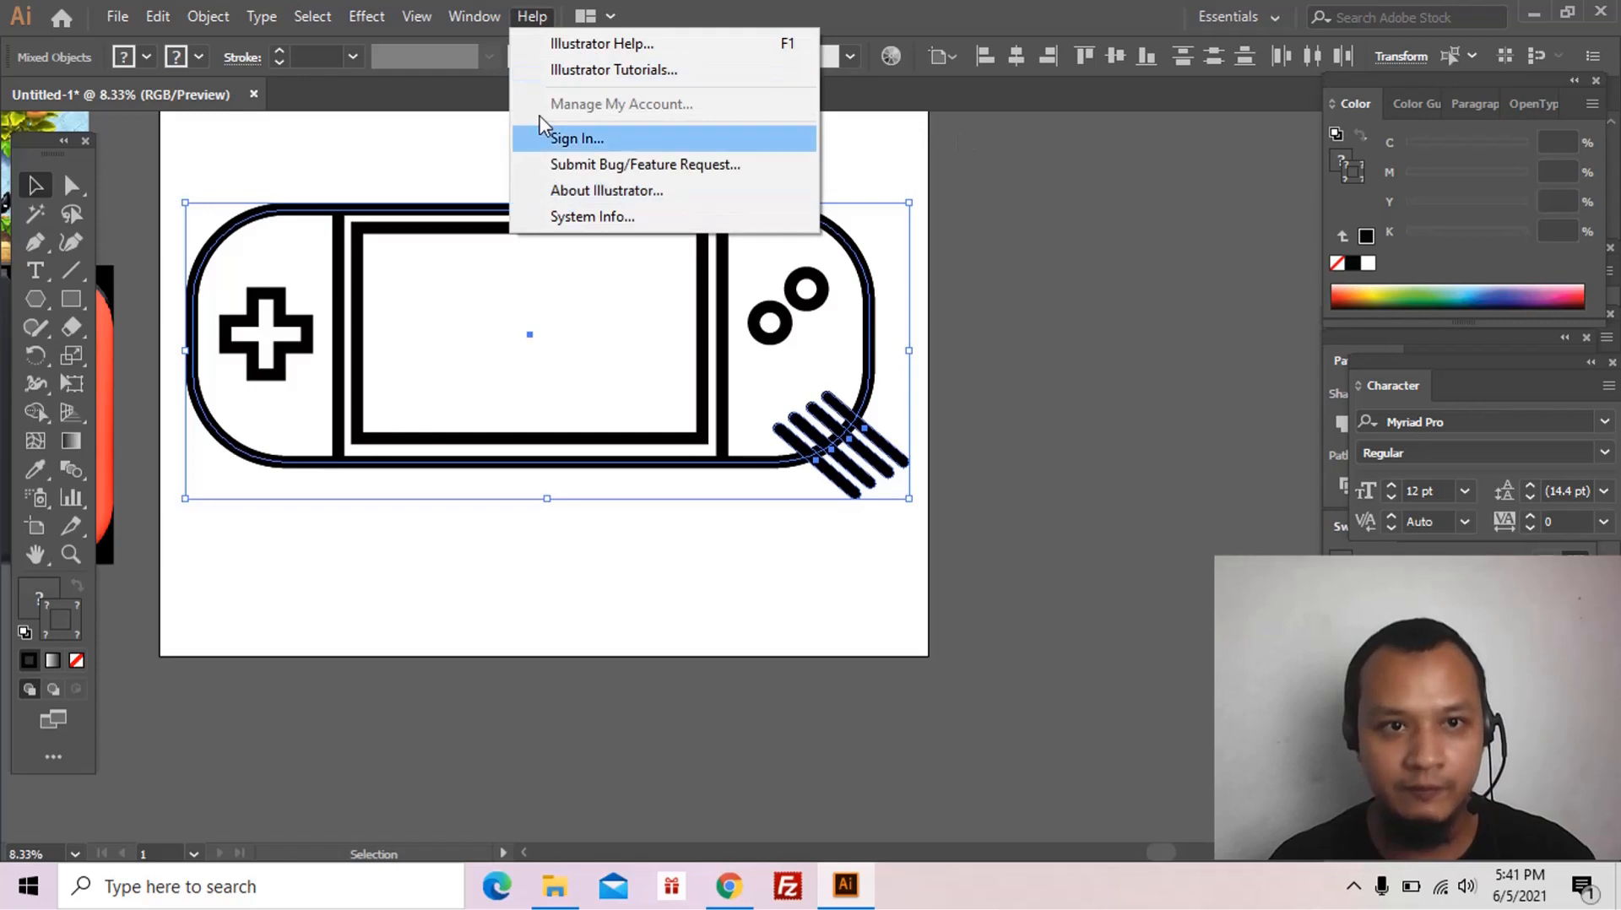
pyautogui.click(478, 17)
pyautogui.click(480, 18)
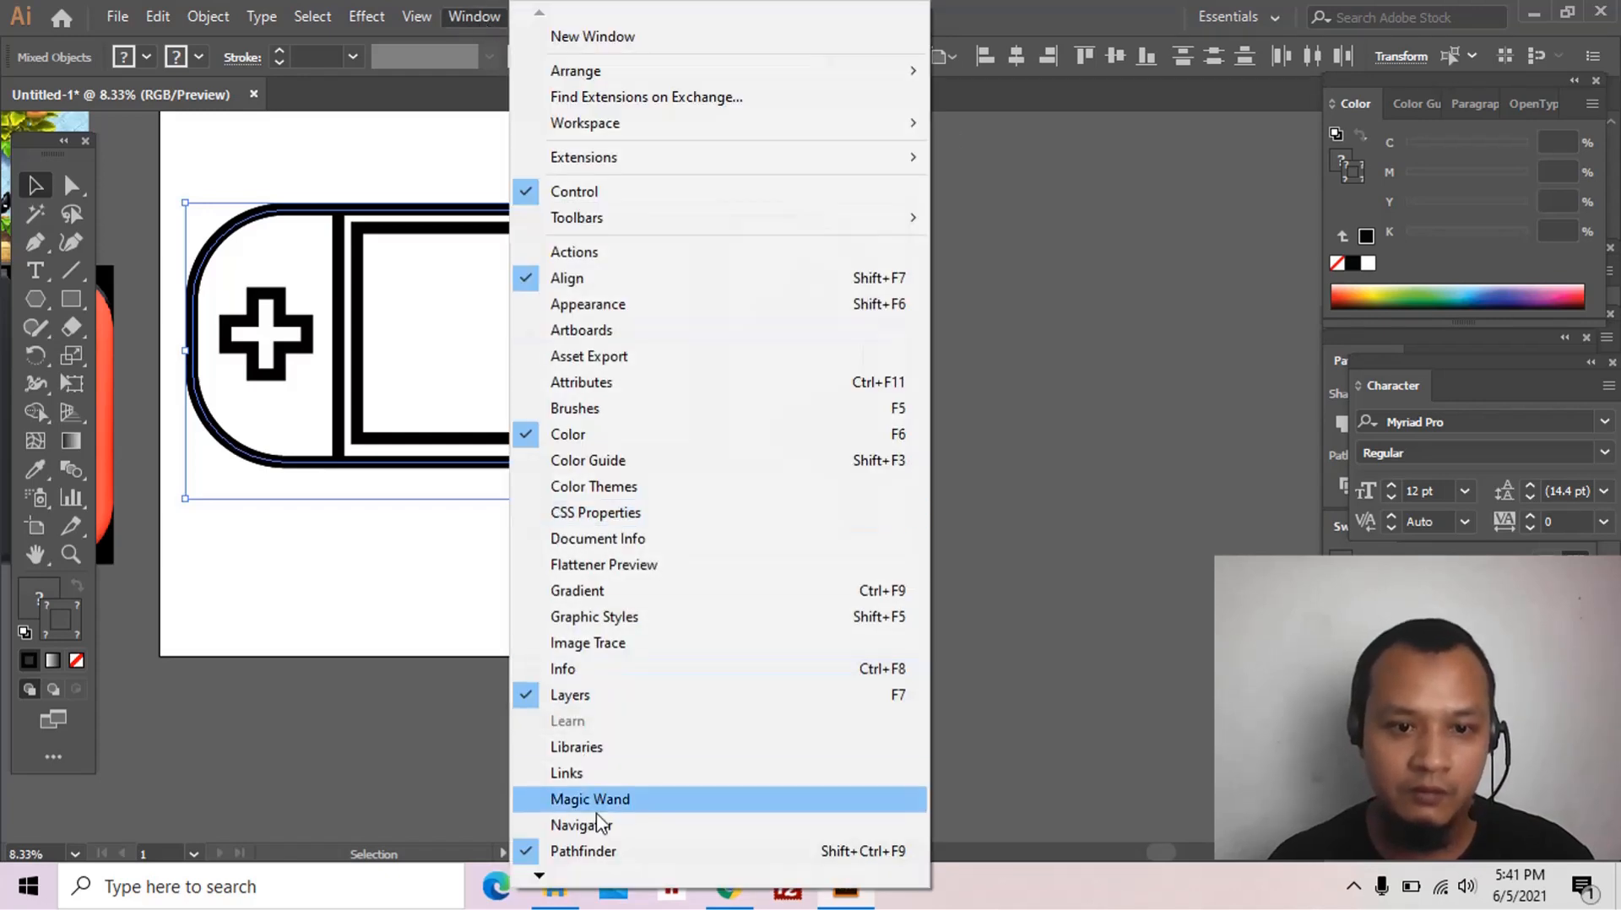
pyautogui.click(629, 850)
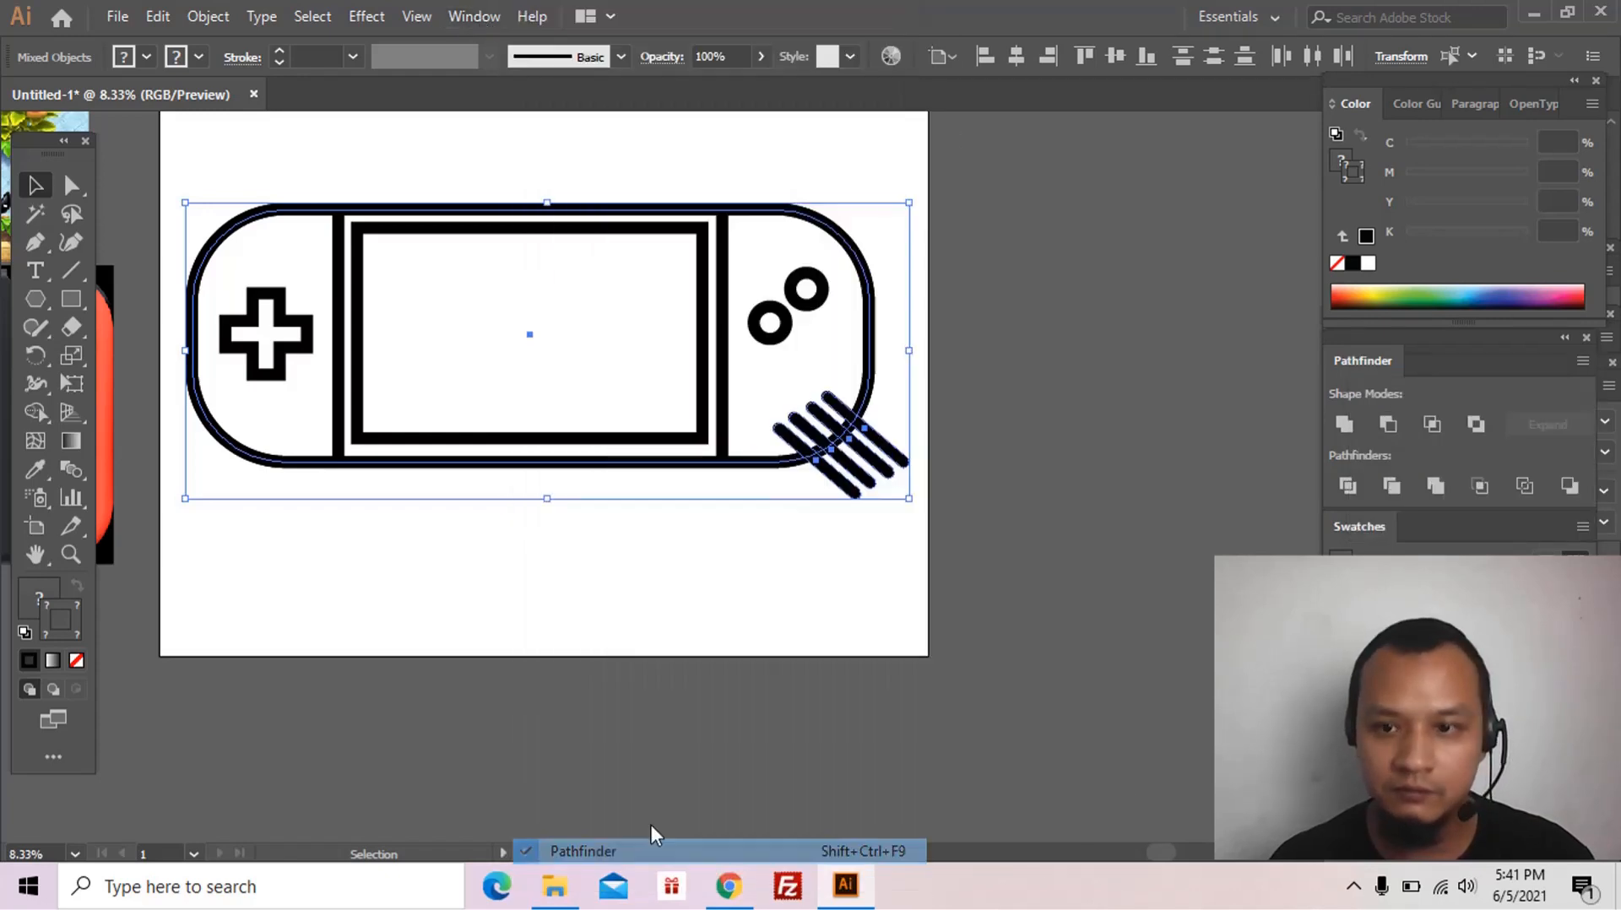
pyautogui.click(1350, 487)
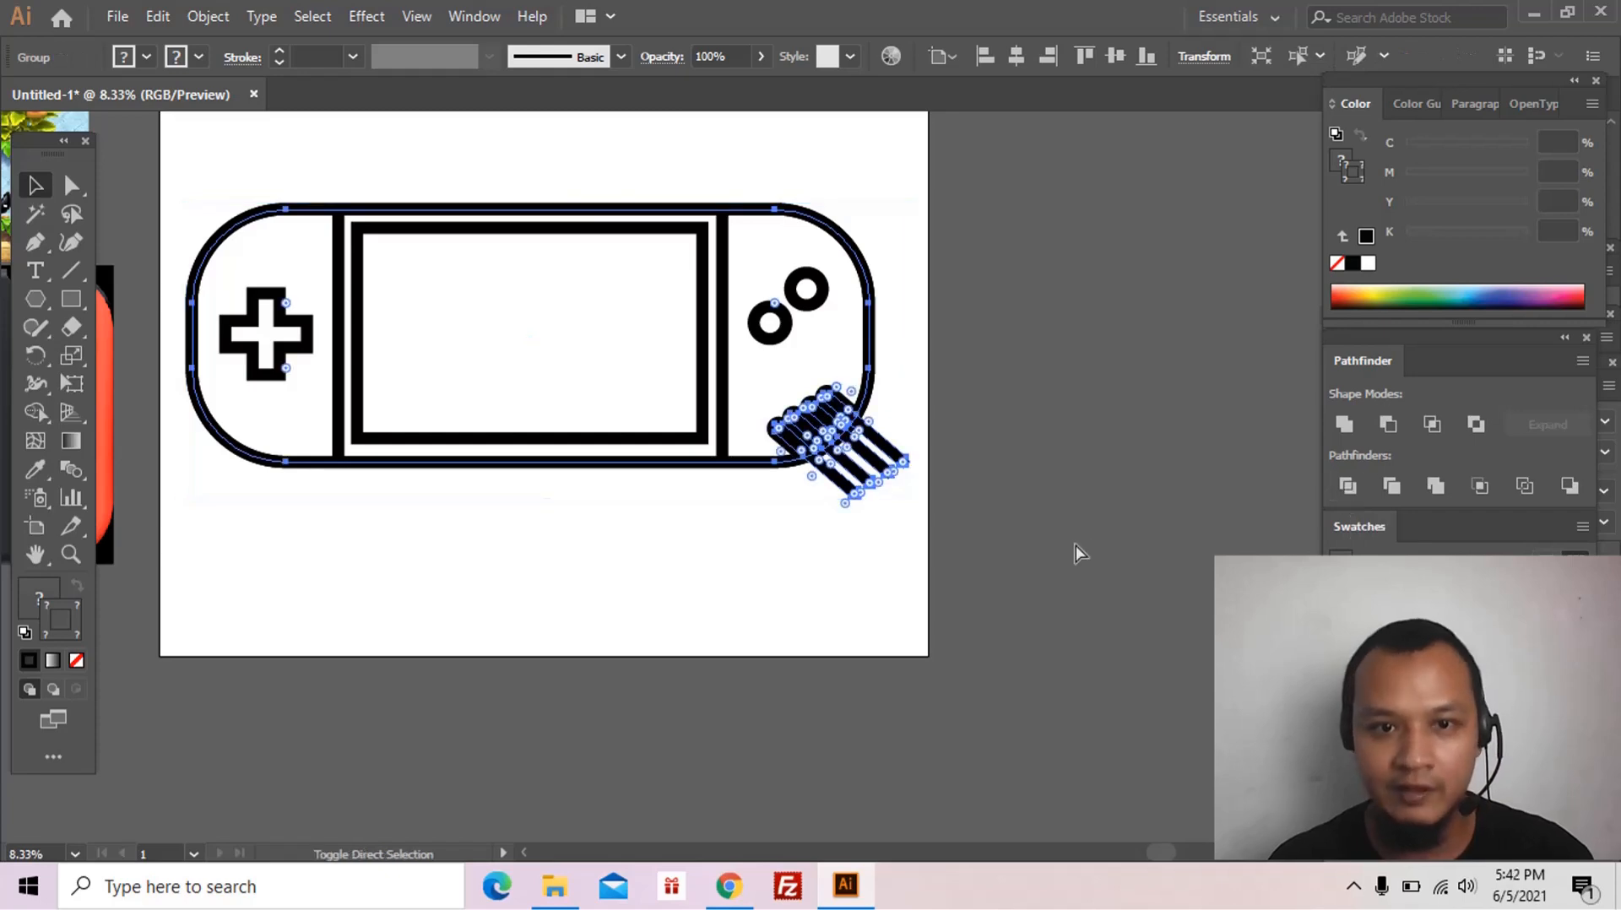
# Step: Delete the divided bar ends that stick out beyond the console's lower-right corner
pyautogui.click(826, 481)
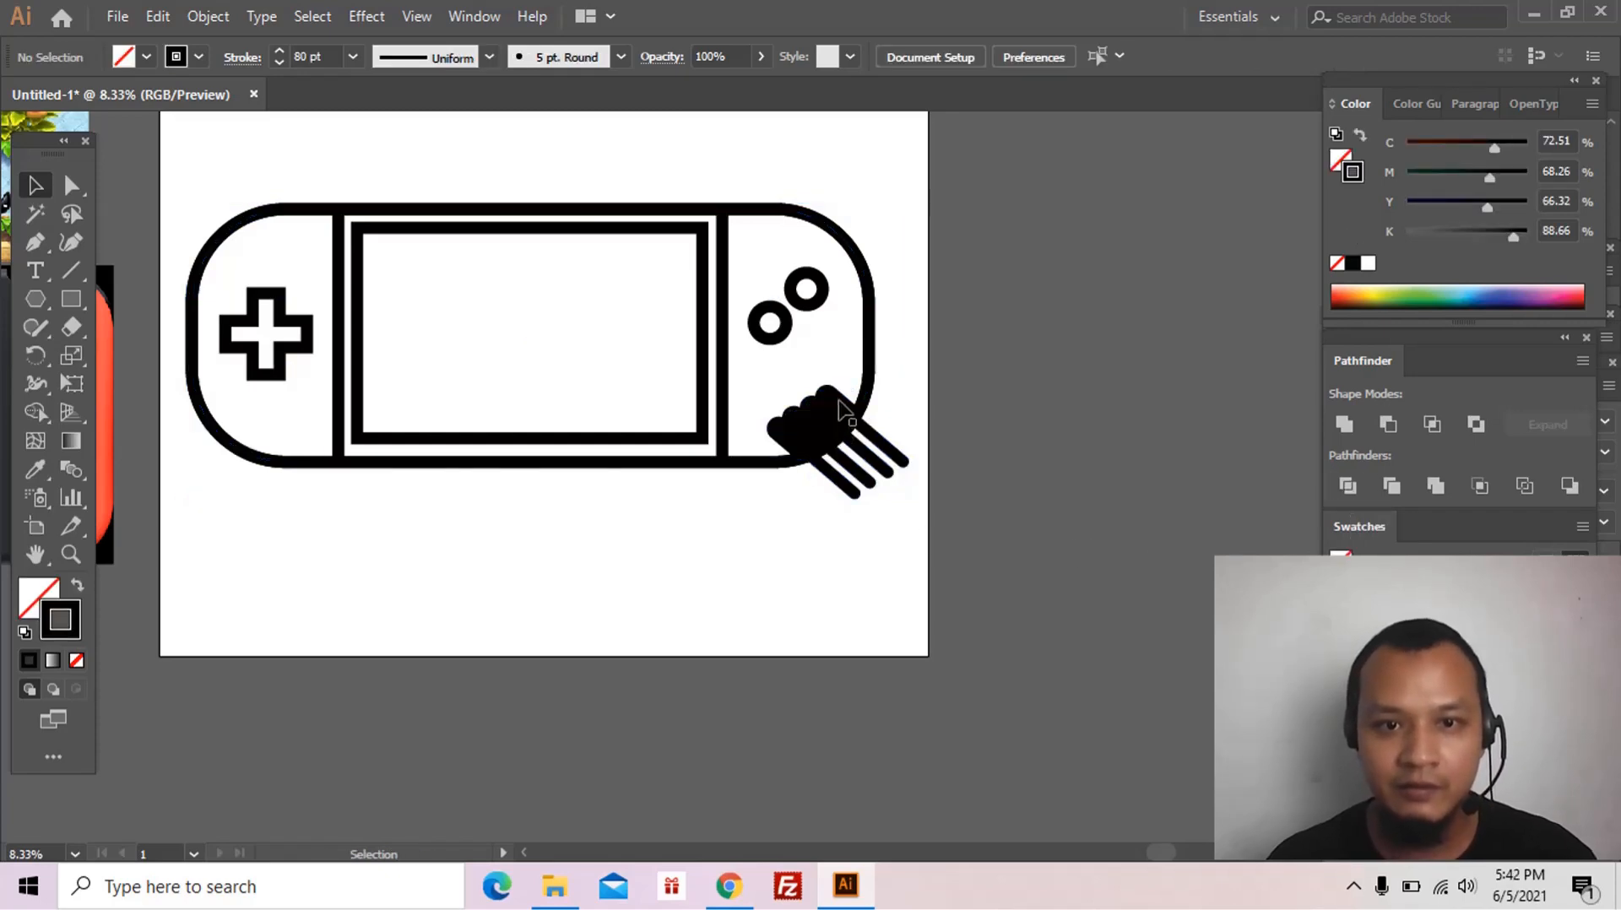
pyautogui.moveTo(877, 498); pyautogui.dragTo(875, 499)
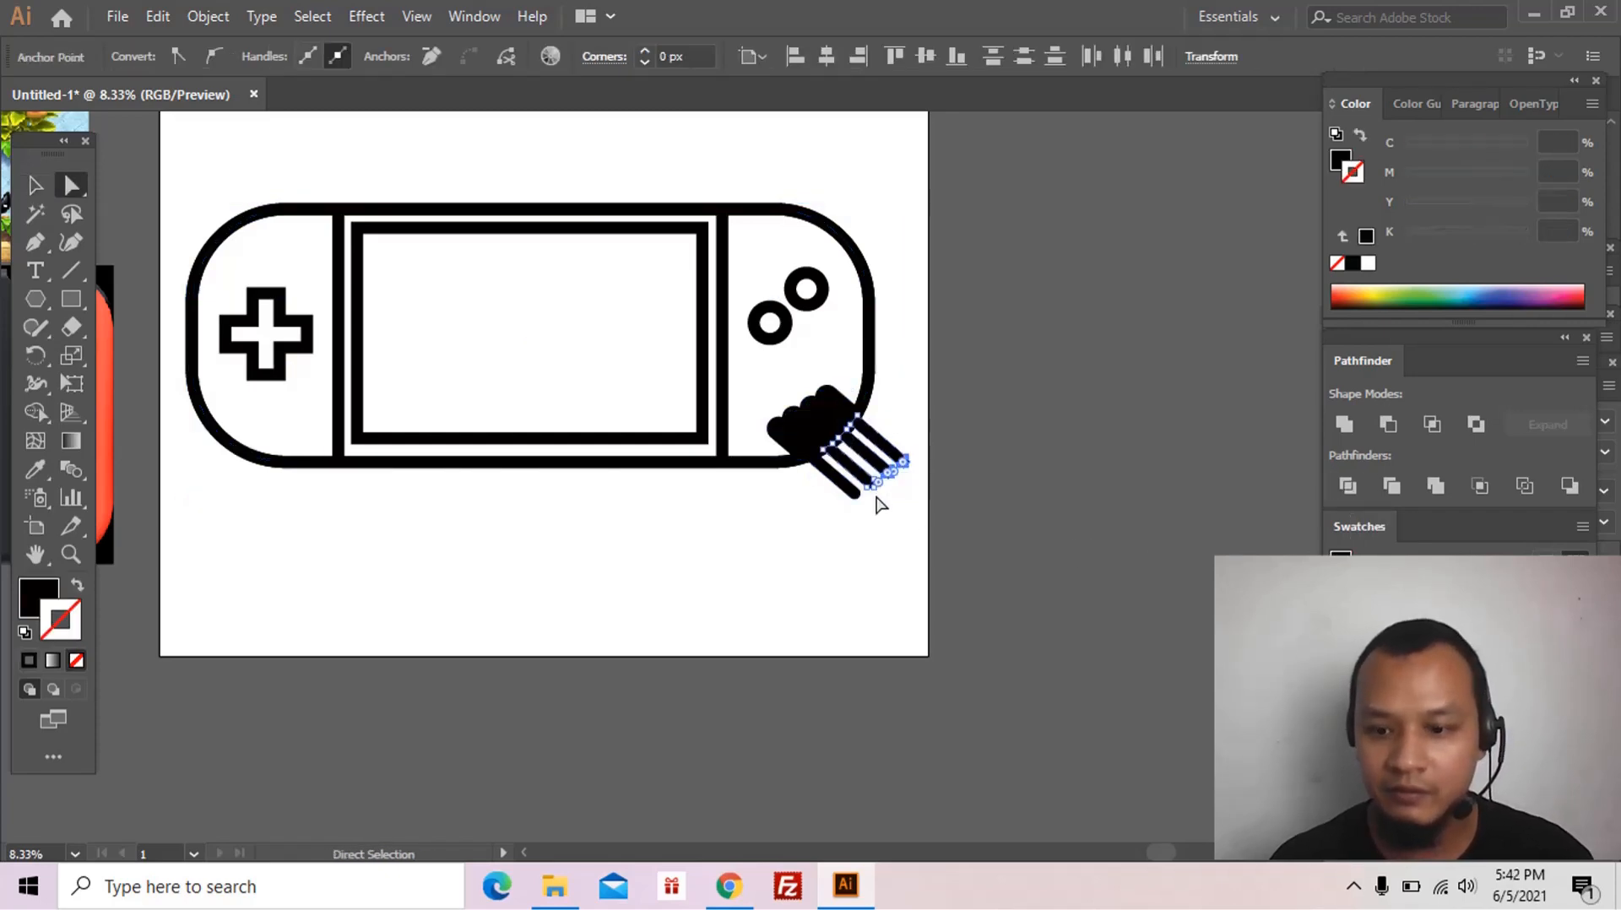
pyautogui.press('Delete')
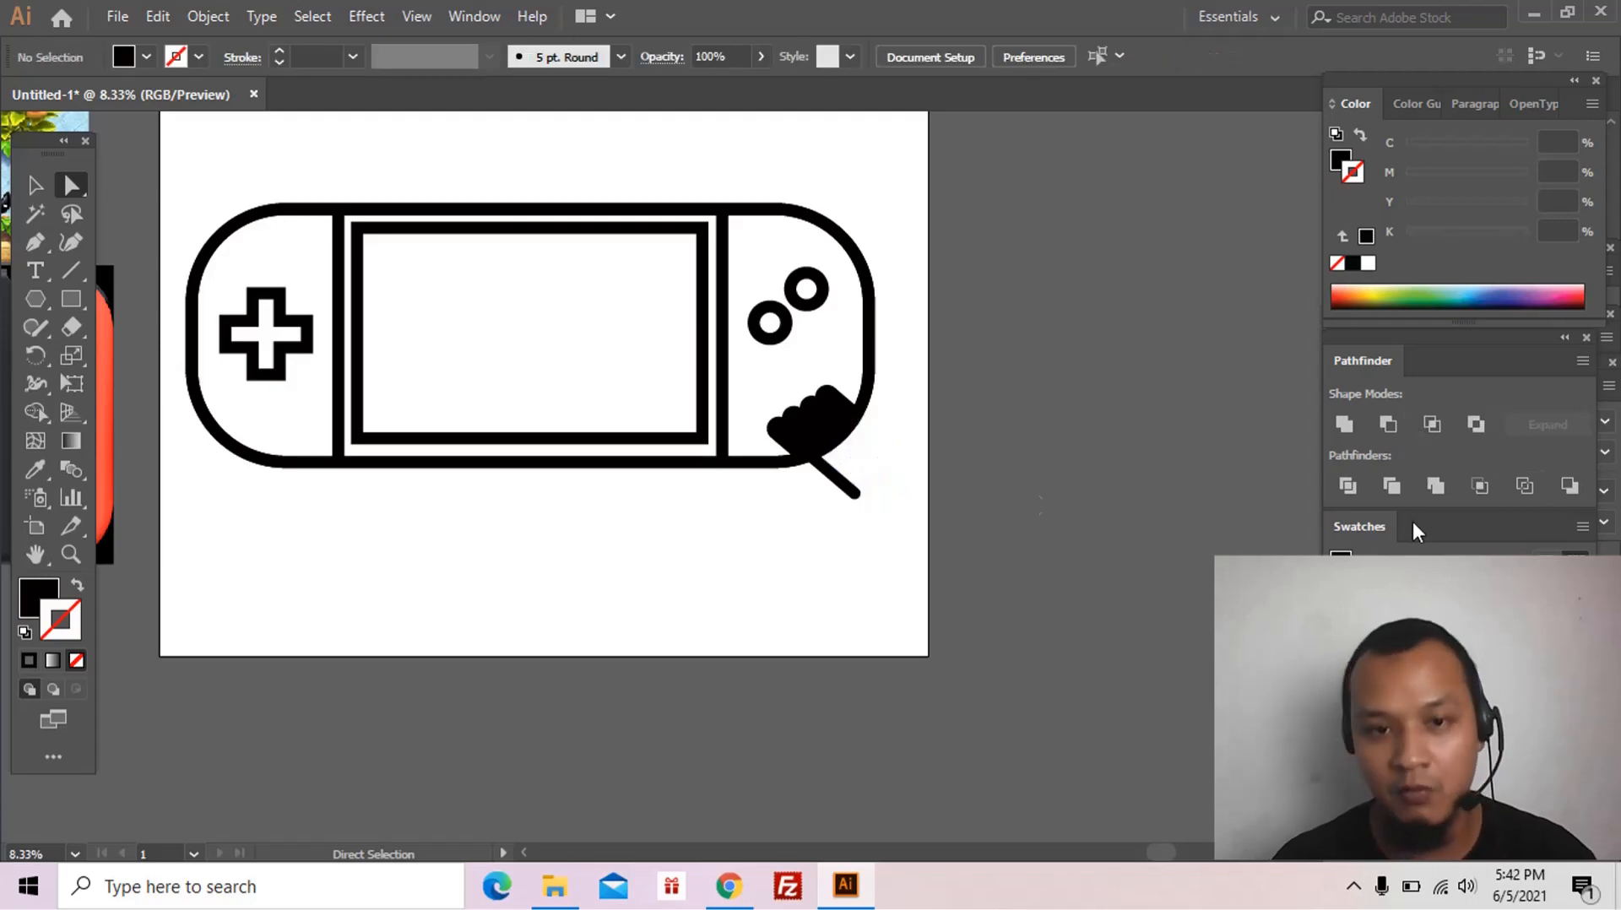
pyautogui.click(853, 496)
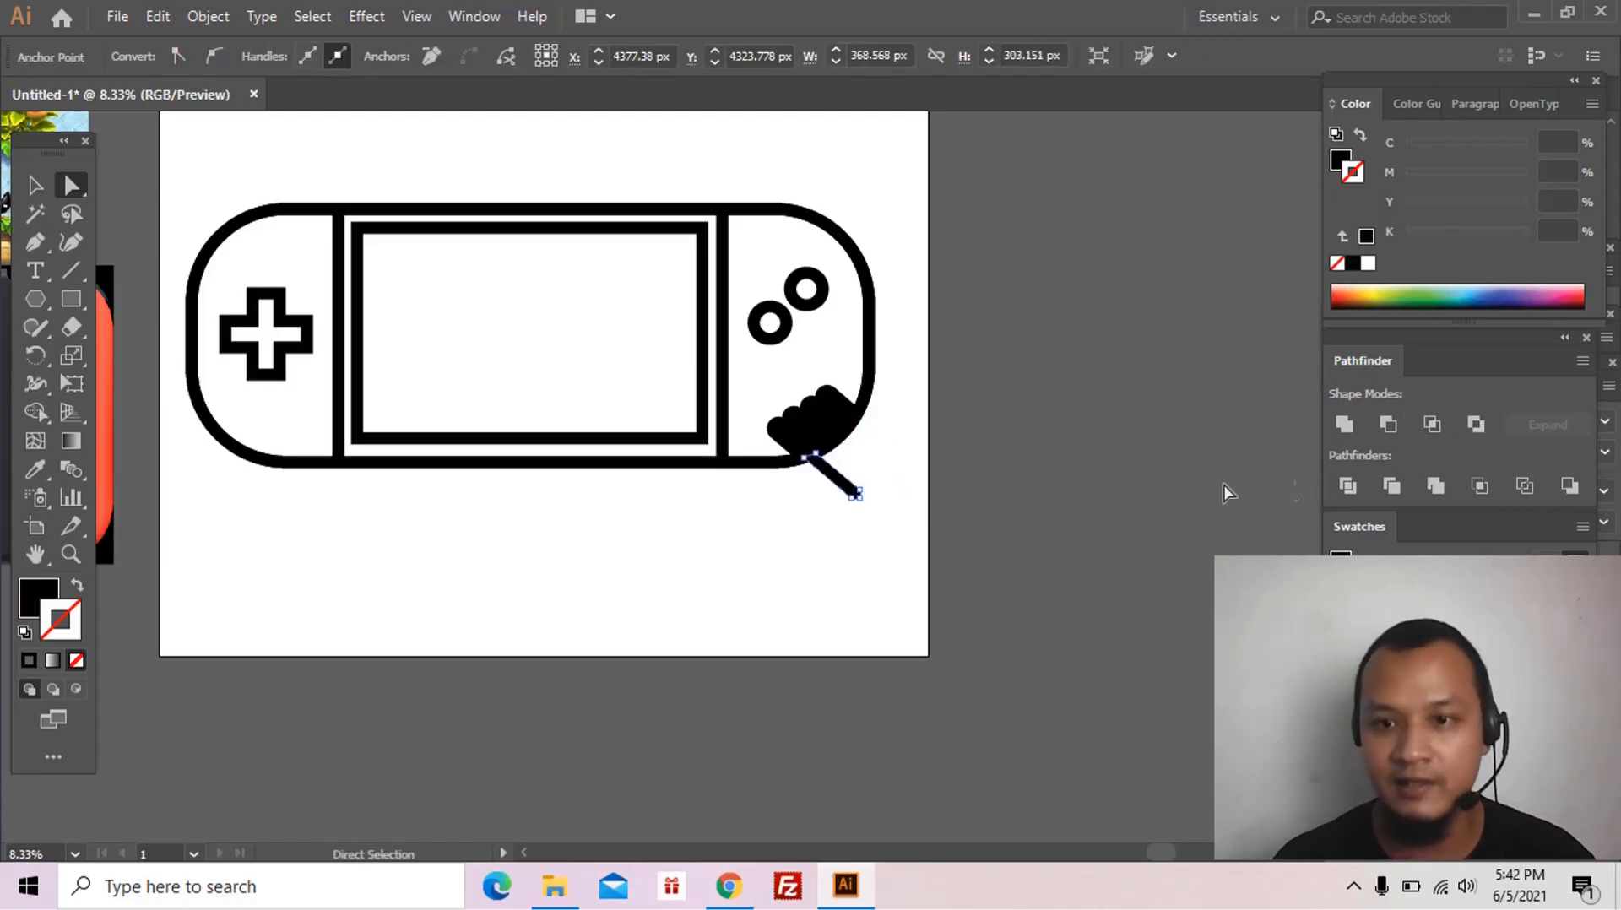
pyautogui.press('Delete')
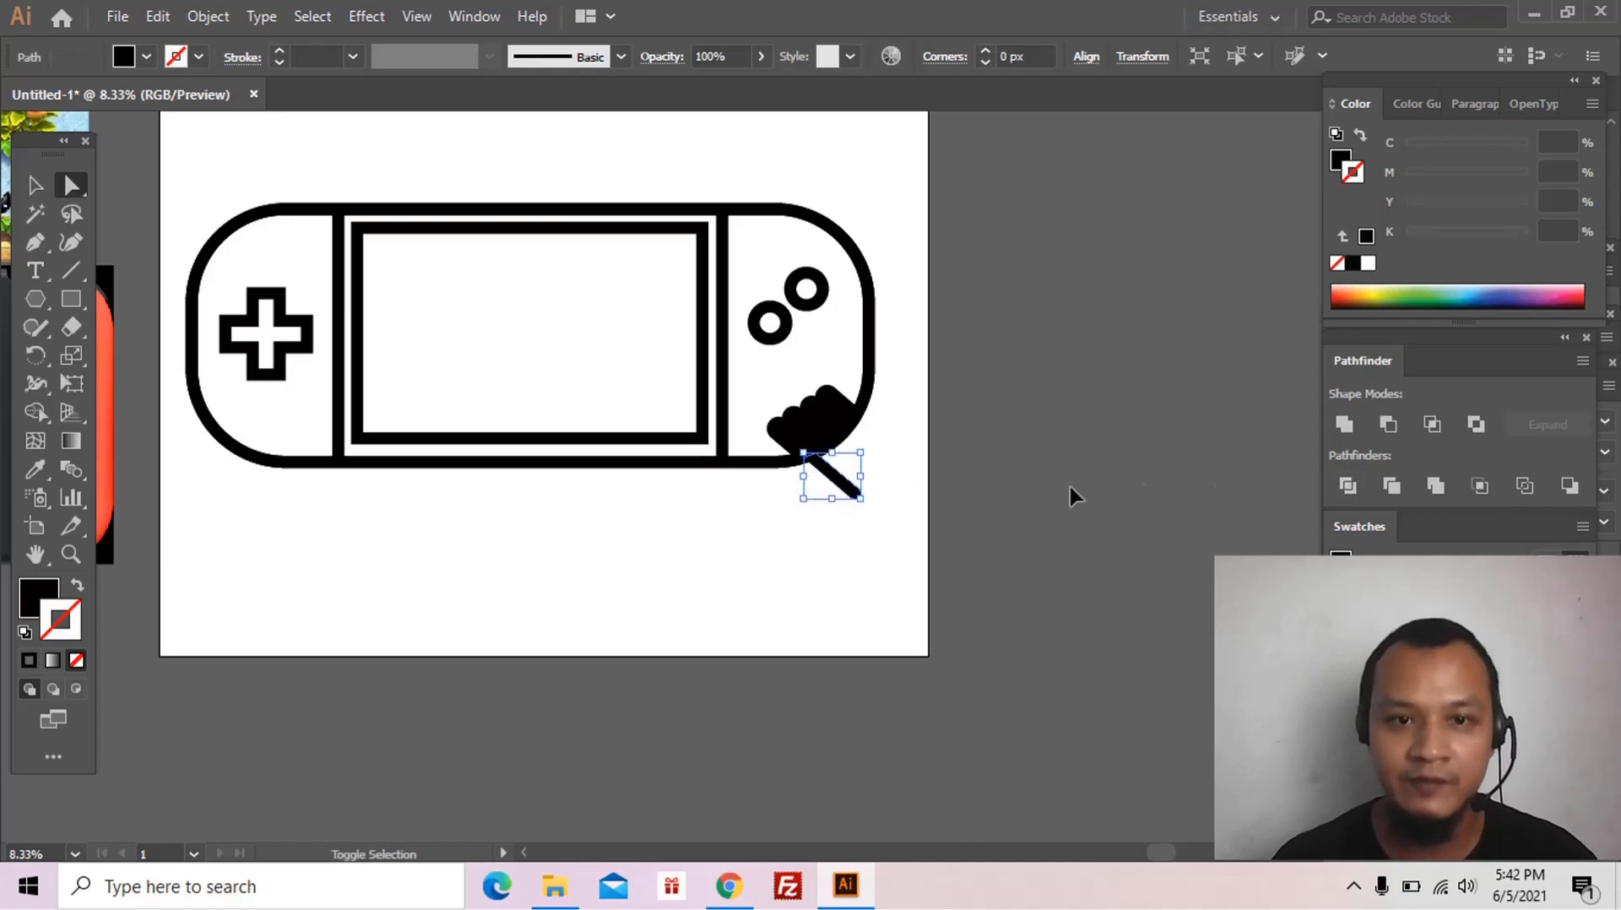
pyautogui.press('Delete')
# Step: Clear the divided outline piece filling the gaps between the four corner bars, keeping the trimmed bars and the plain rounded console outline
pyautogui.press('v')
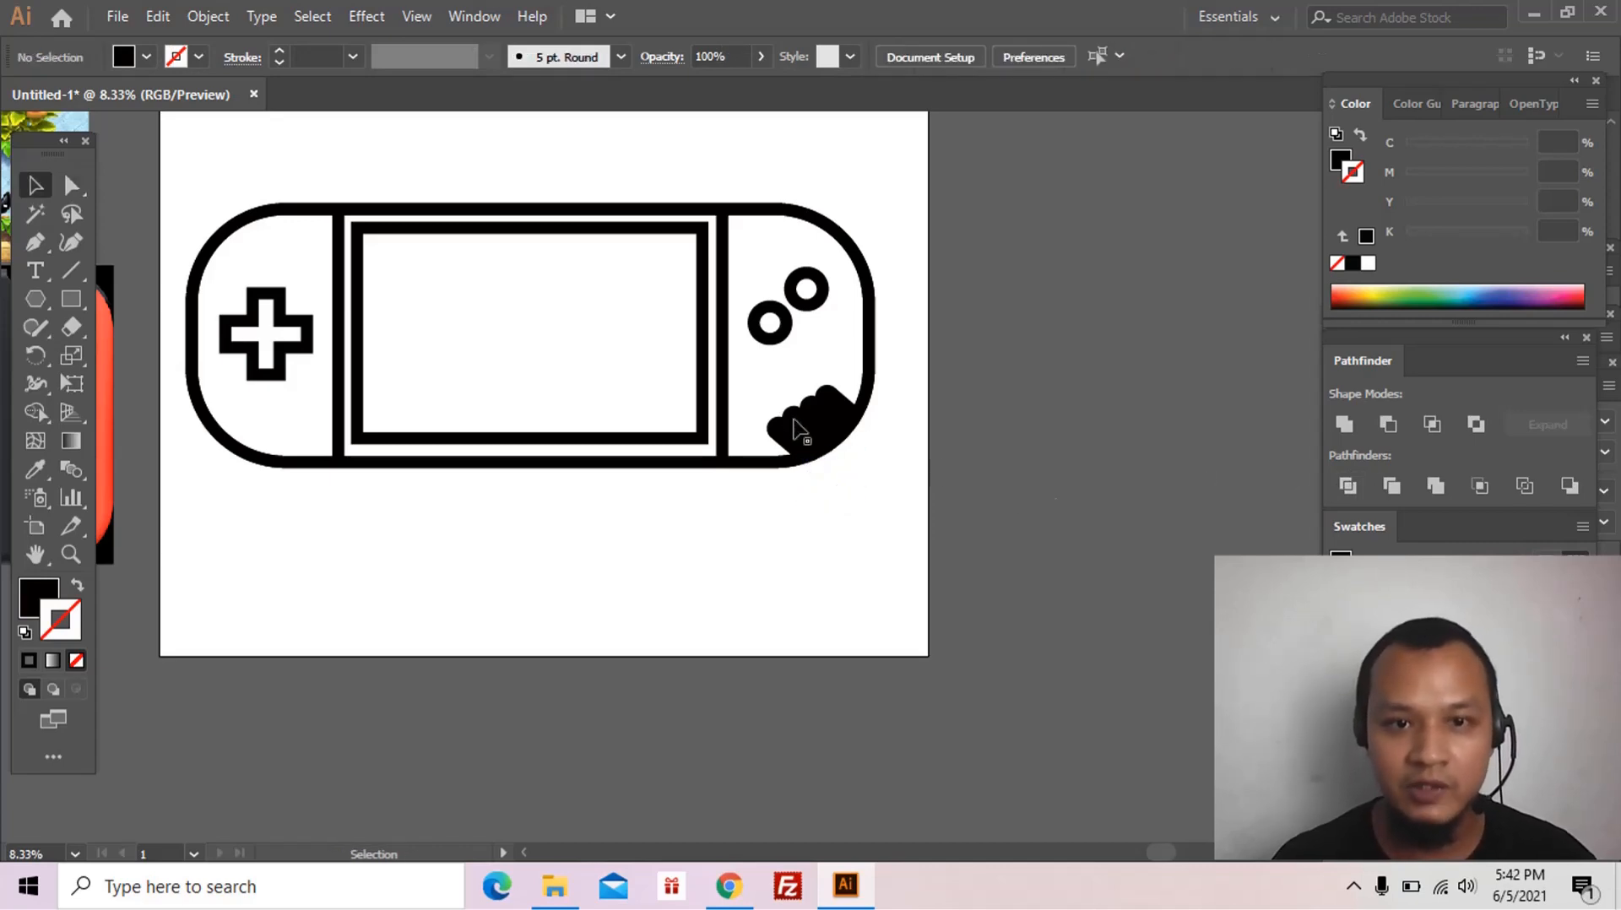
pyautogui.click(801, 426)
pyautogui.press('a')
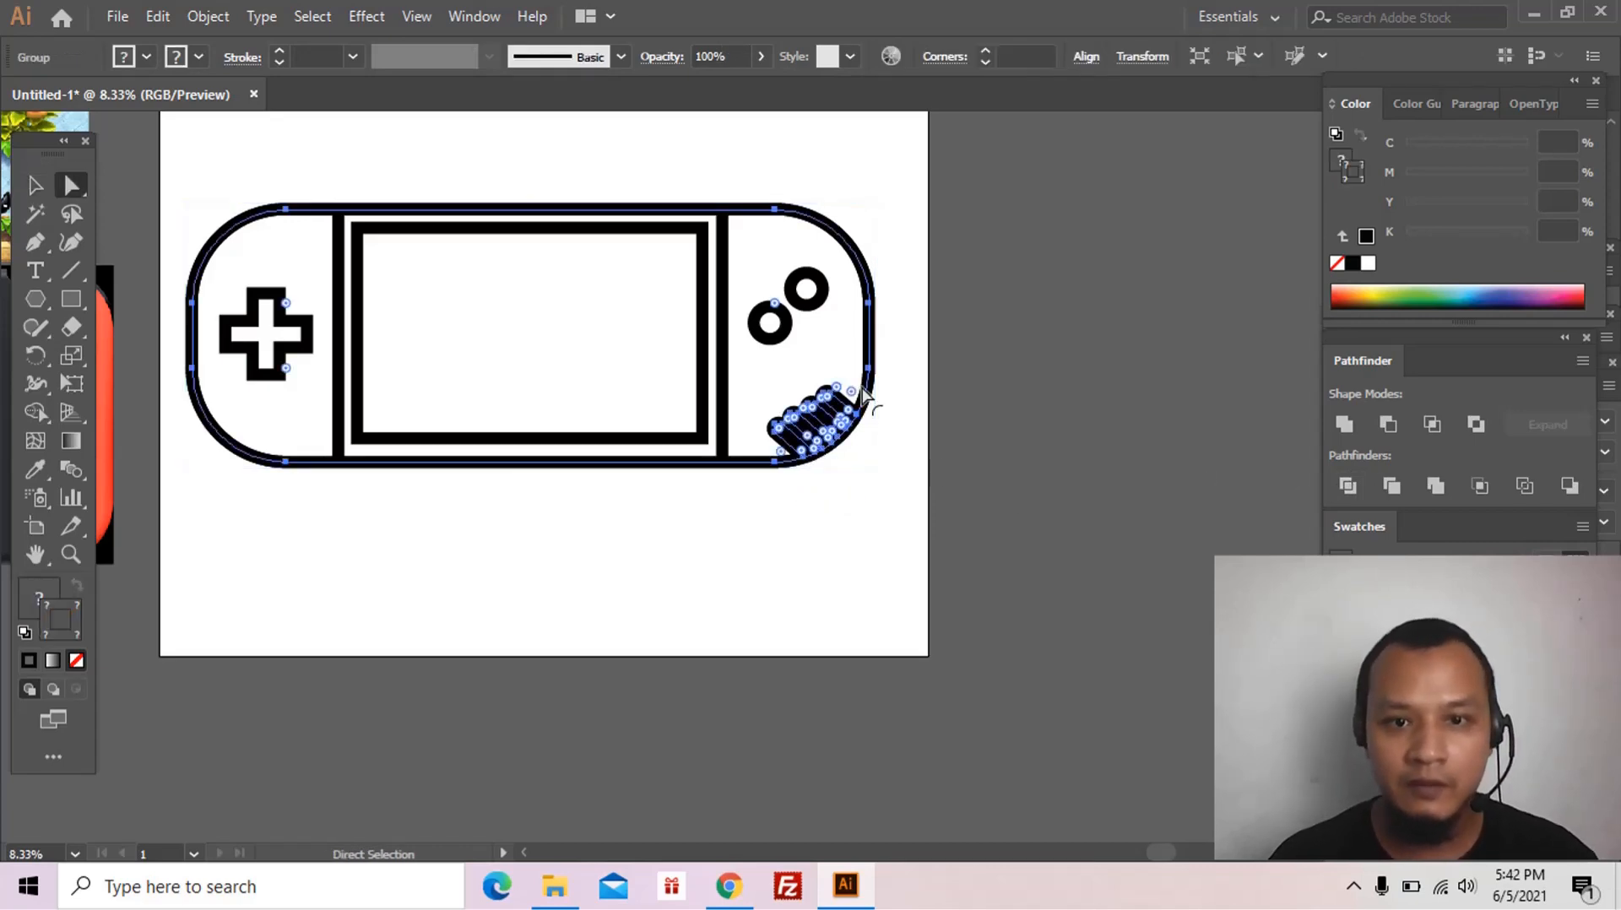
pyautogui.hotkey('ctrl', 'shift', 'a')
pyautogui.click(870, 379)
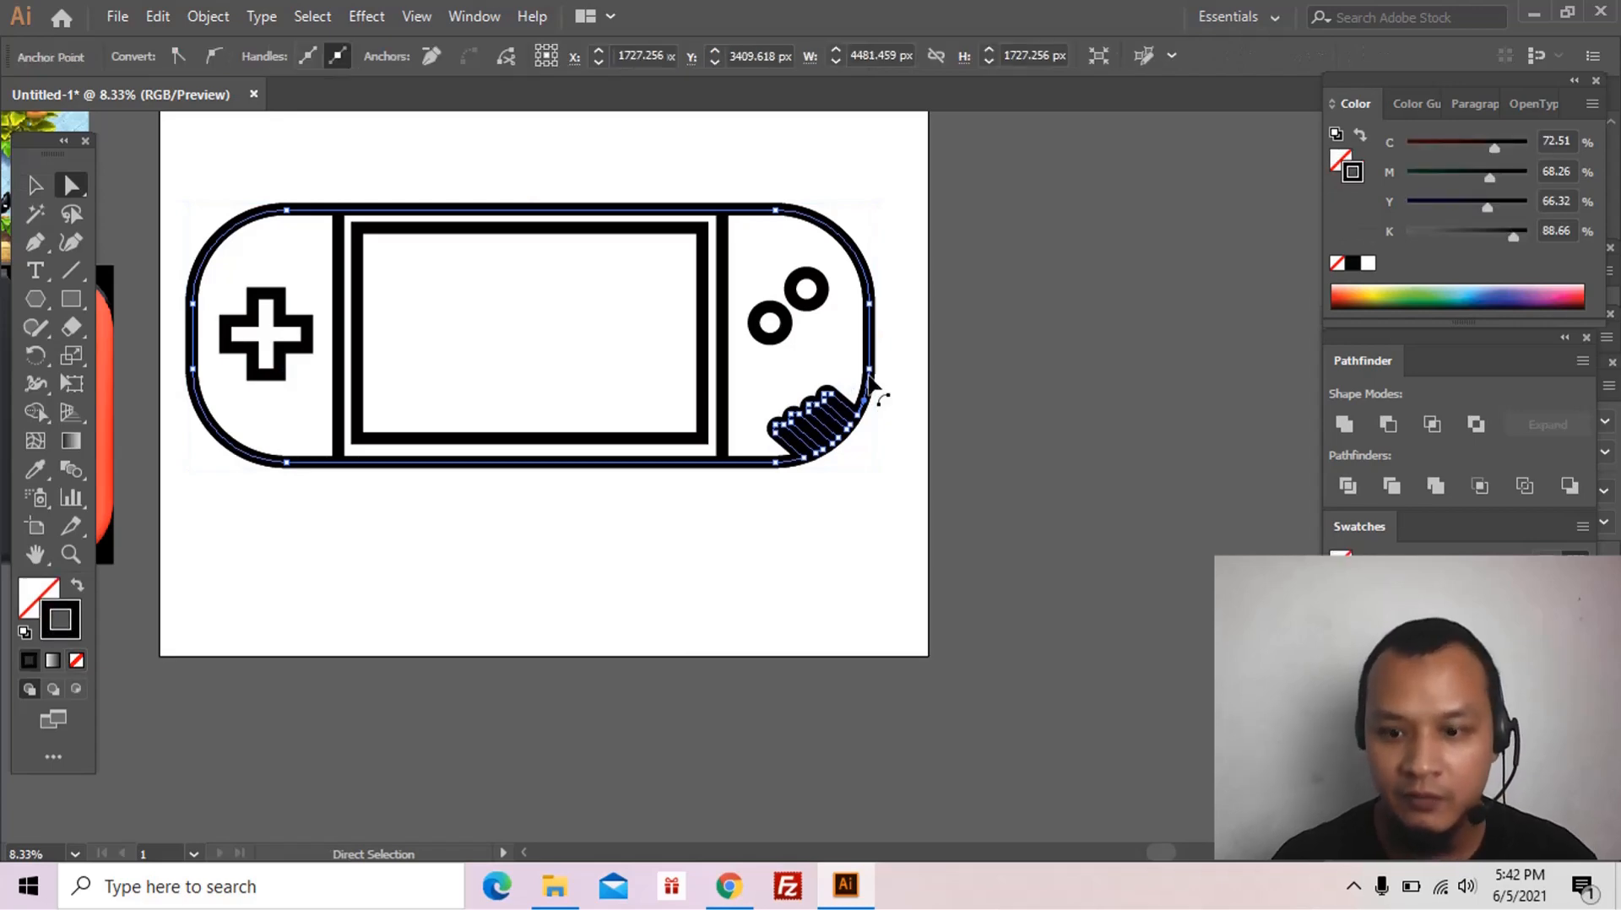
pyautogui.hotkey('ctrl', 'z')
pyautogui.hotkey('ctrl', 'z')
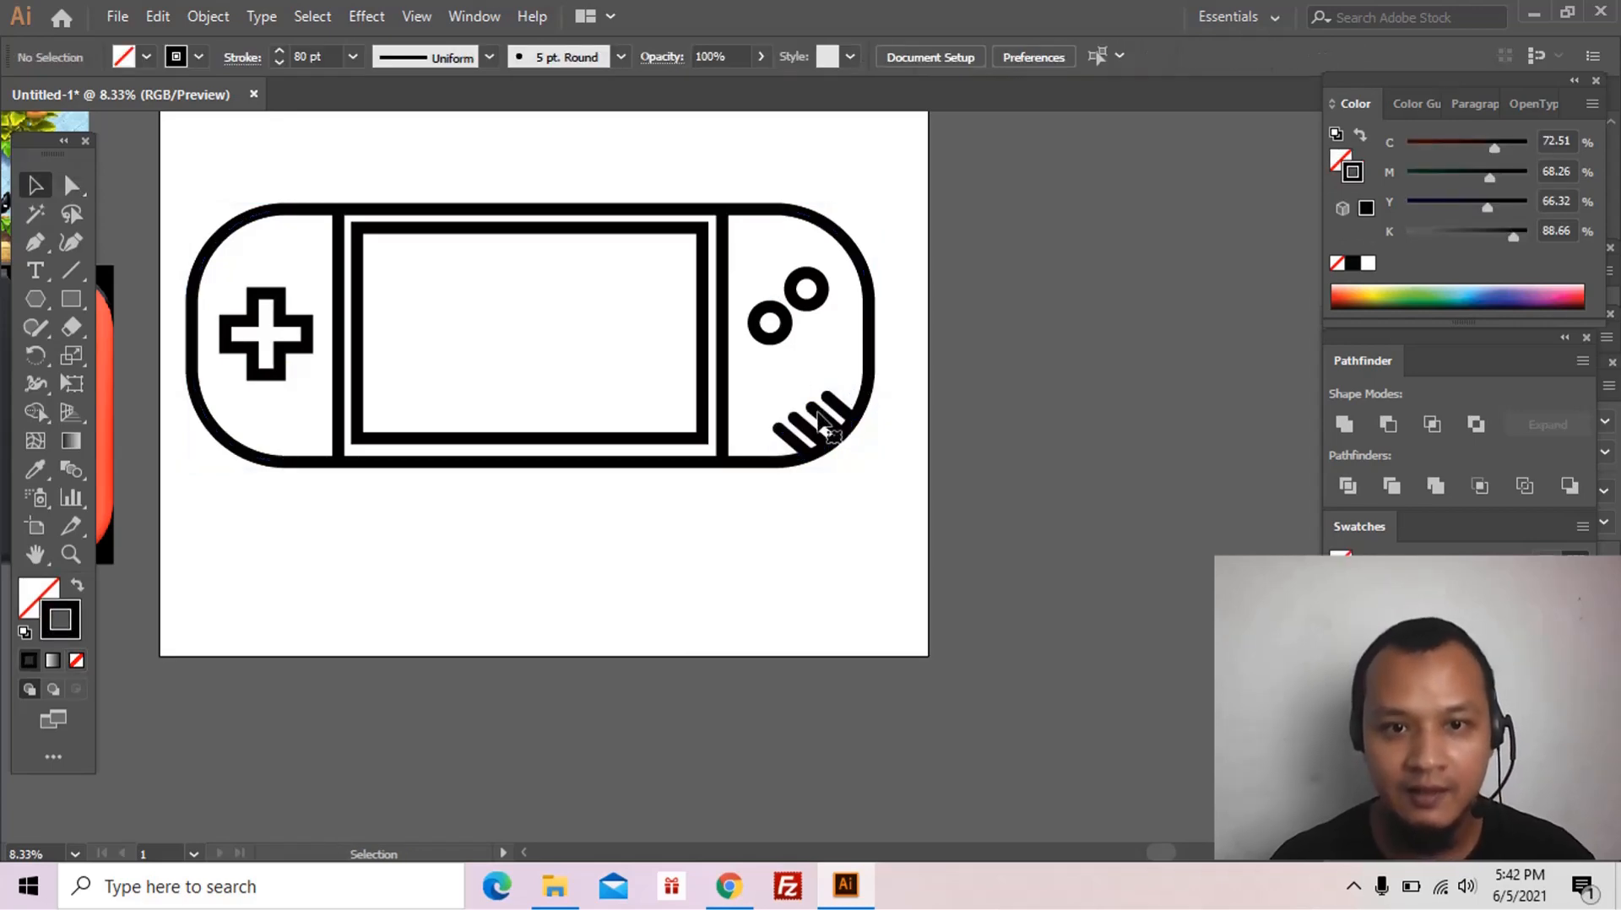
pyautogui.click(804, 439)
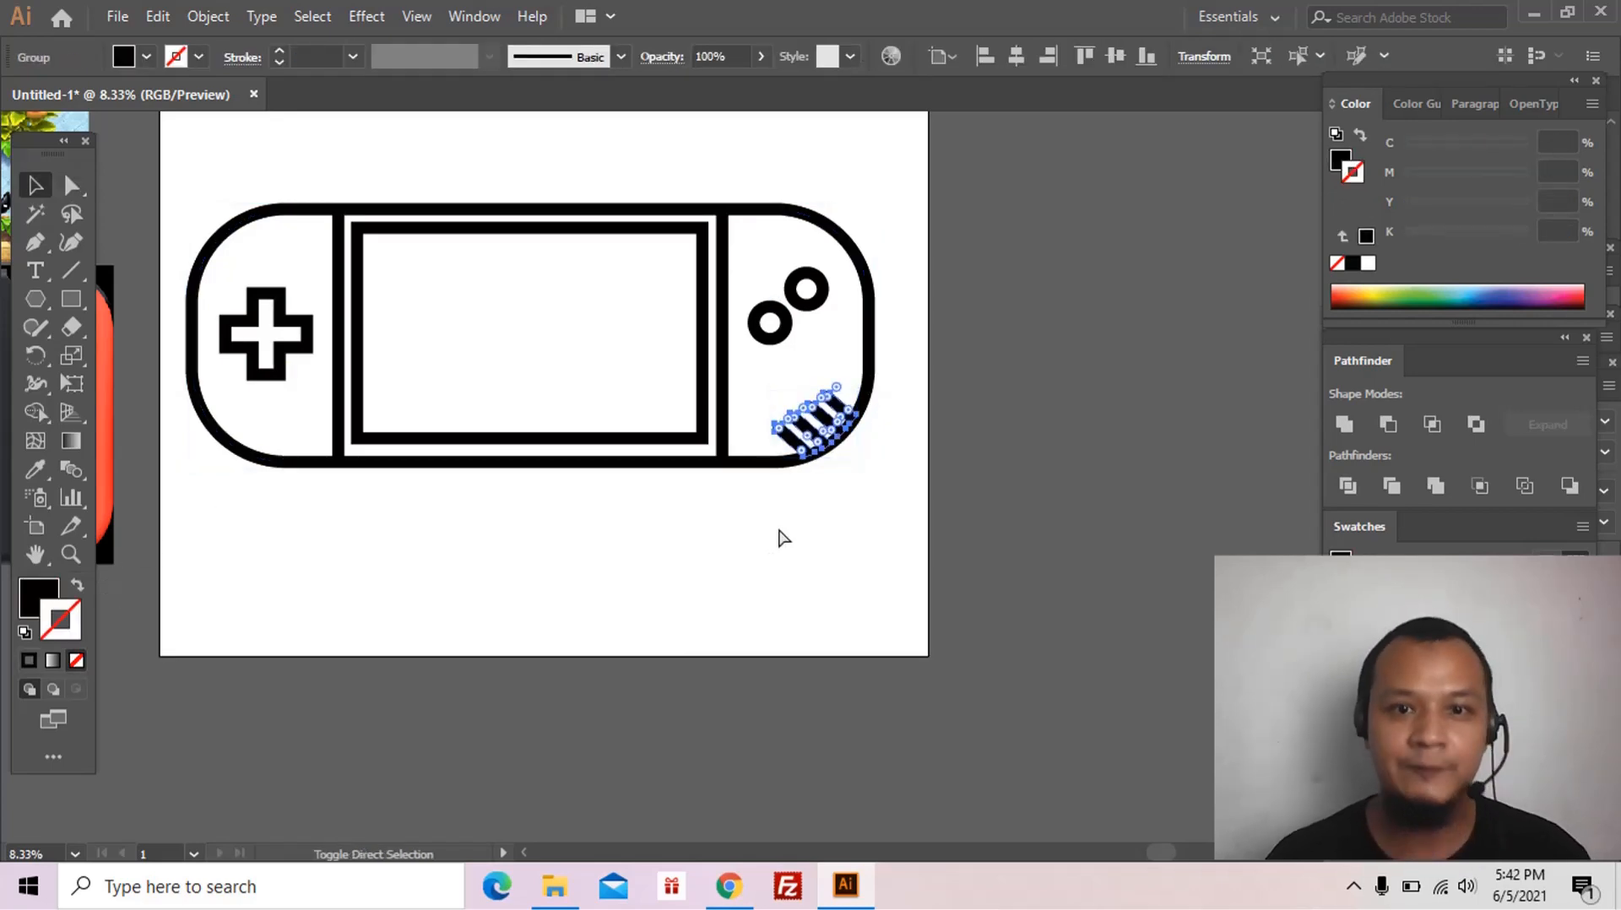
pyautogui.click(818, 485)
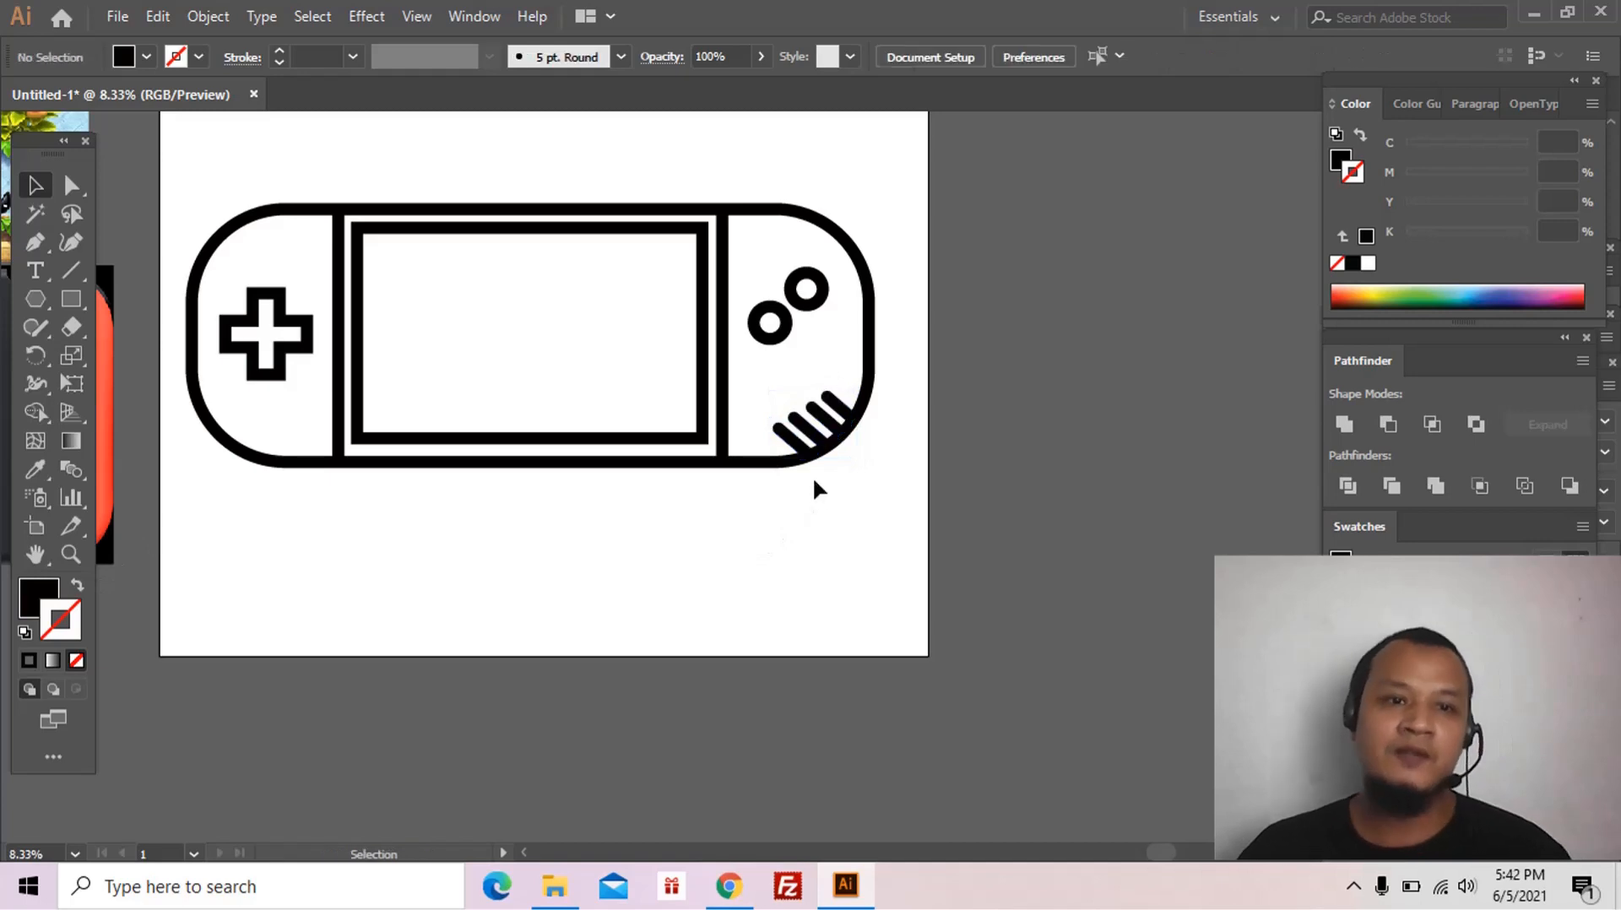
# Step: Examine the piranha plant and green pipe in the Super Mario reference image beside the artboard
pyautogui.keyDown('alt'); pyautogui.click(759, 474); pyautogui.keyUp('alt')
pyautogui.moveTo(760, 470); pyautogui.dragTo(791, 580)
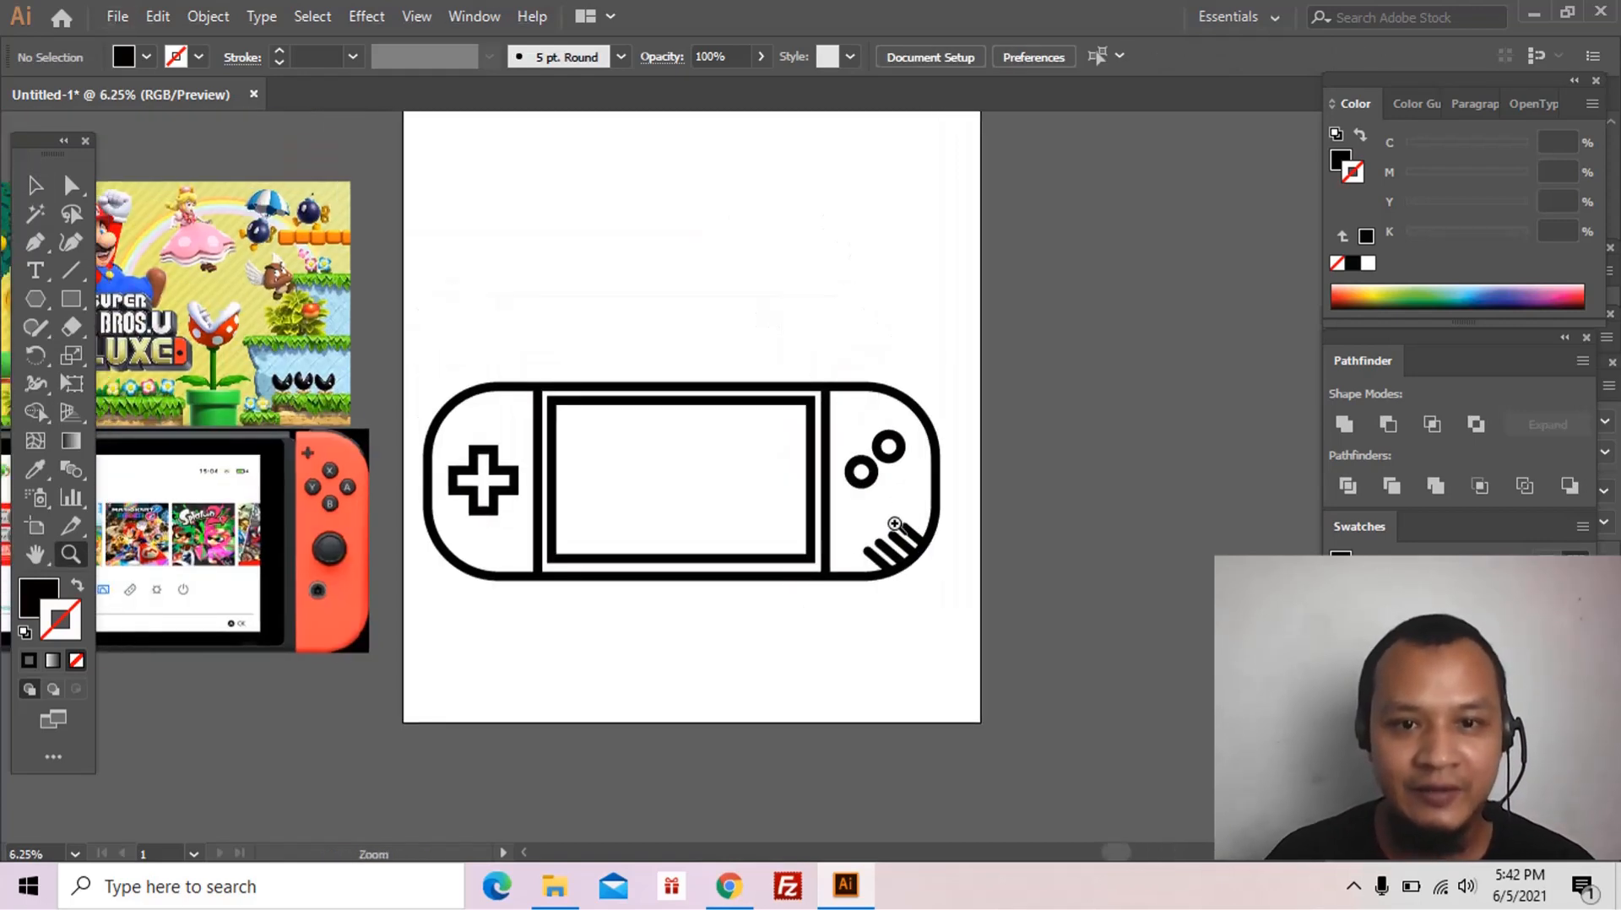
pyautogui.moveTo(869, 499); pyautogui.dragTo(1007, 488)
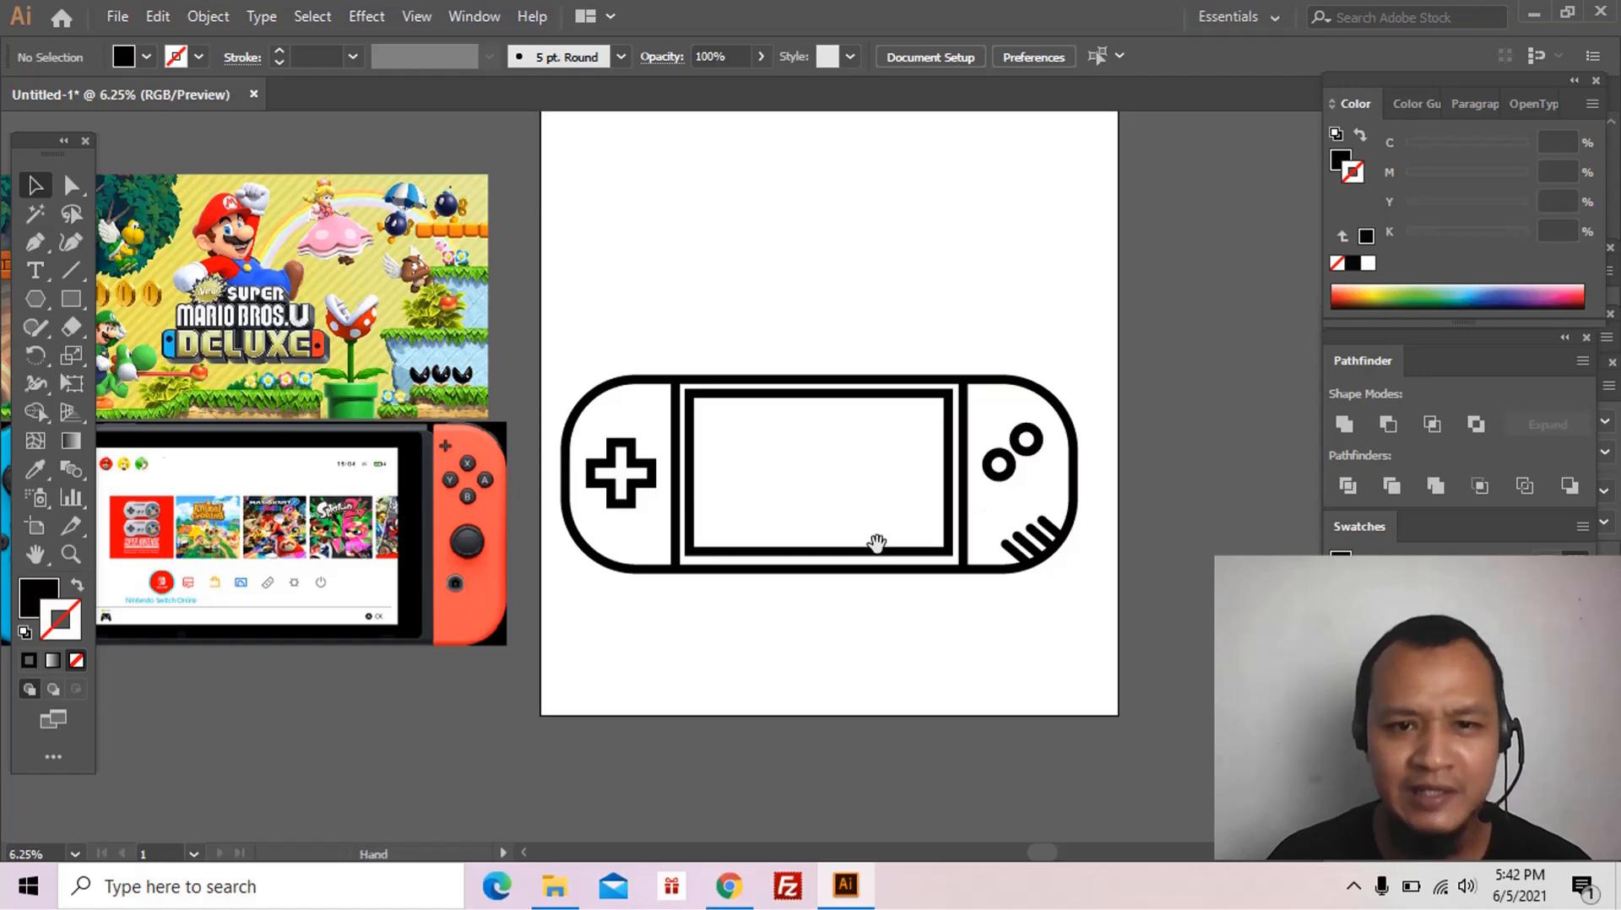
pyautogui.moveTo(875, 543); pyautogui.dragTo(925, 547)
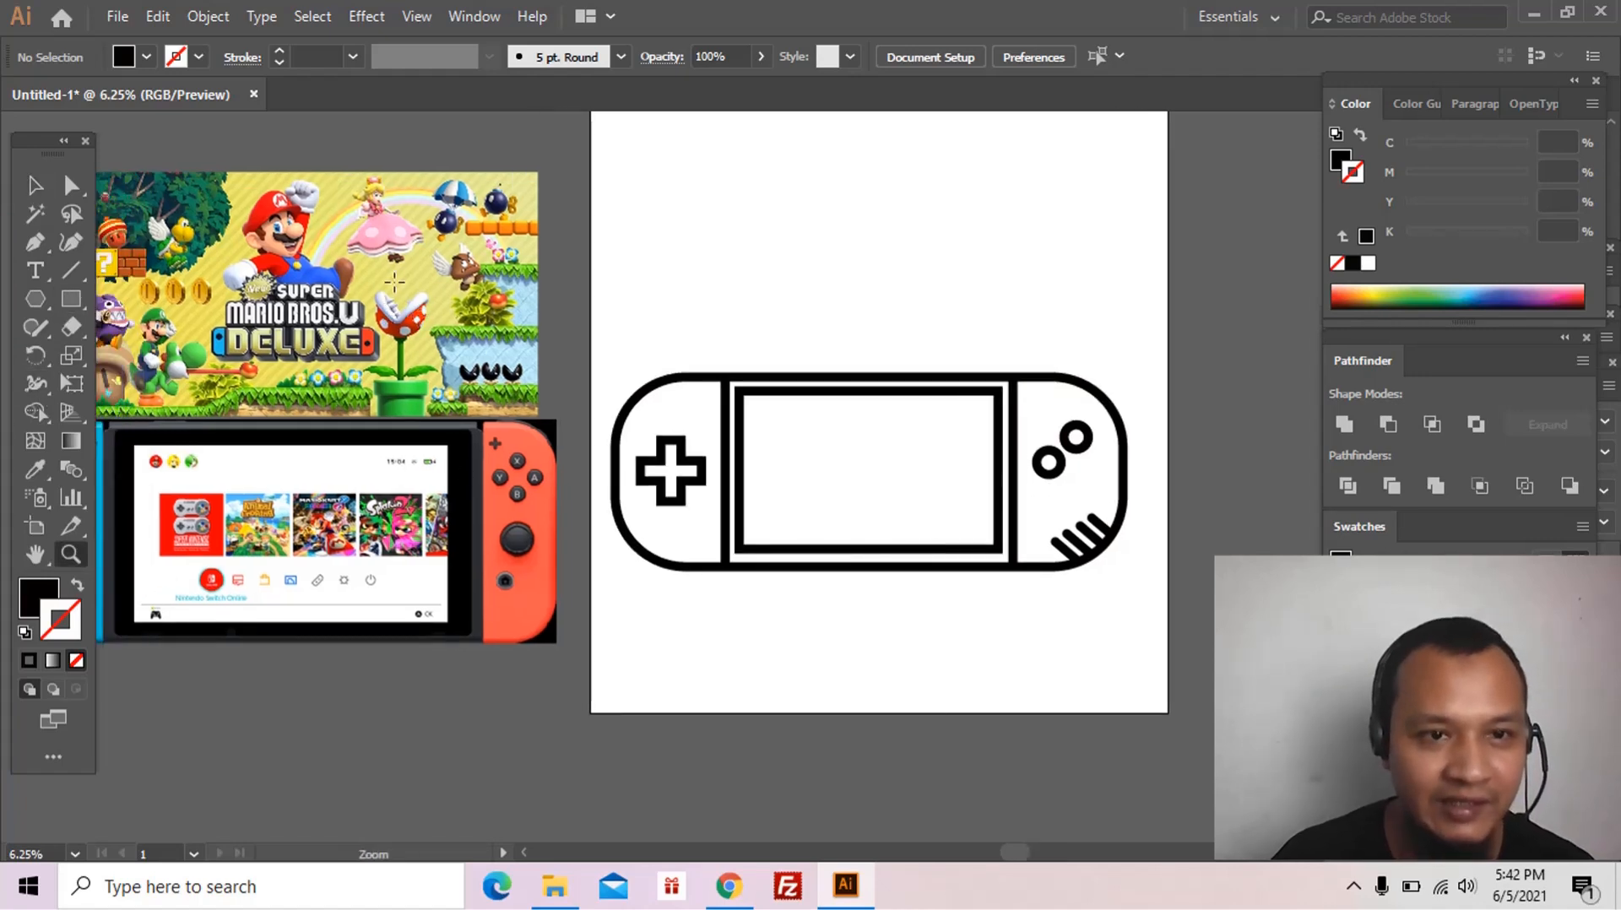
pyautogui.moveTo(485, 448); pyautogui.dragTo(488, 457)
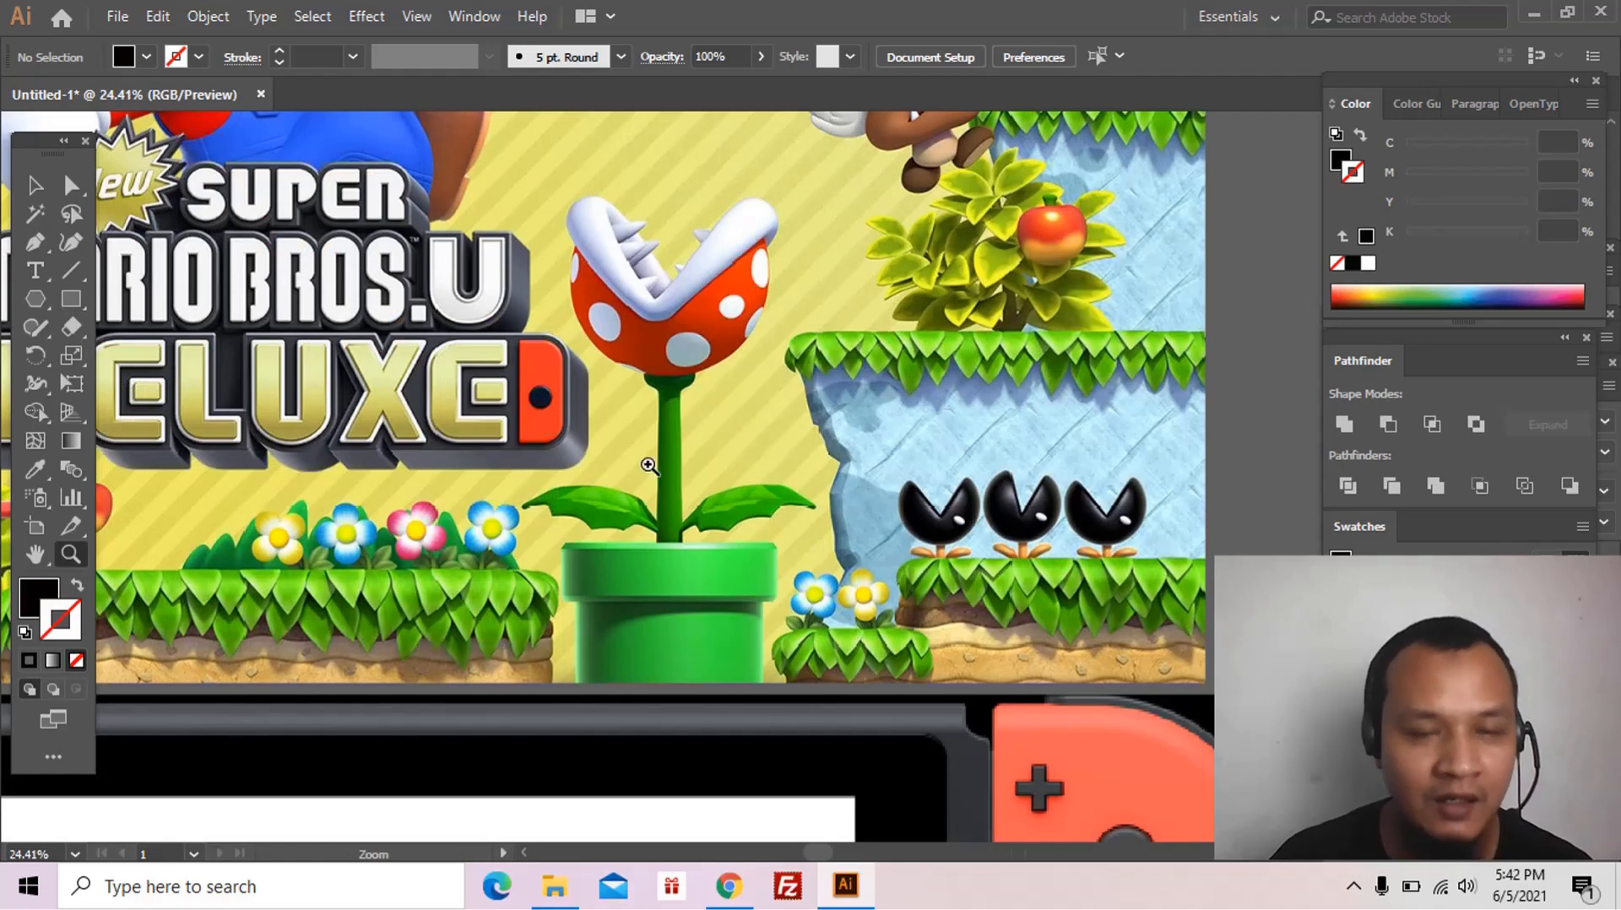
pyautogui.keyDown('alt'); pyautogui.click(756, 467); pyautogui.keyUp('alt')
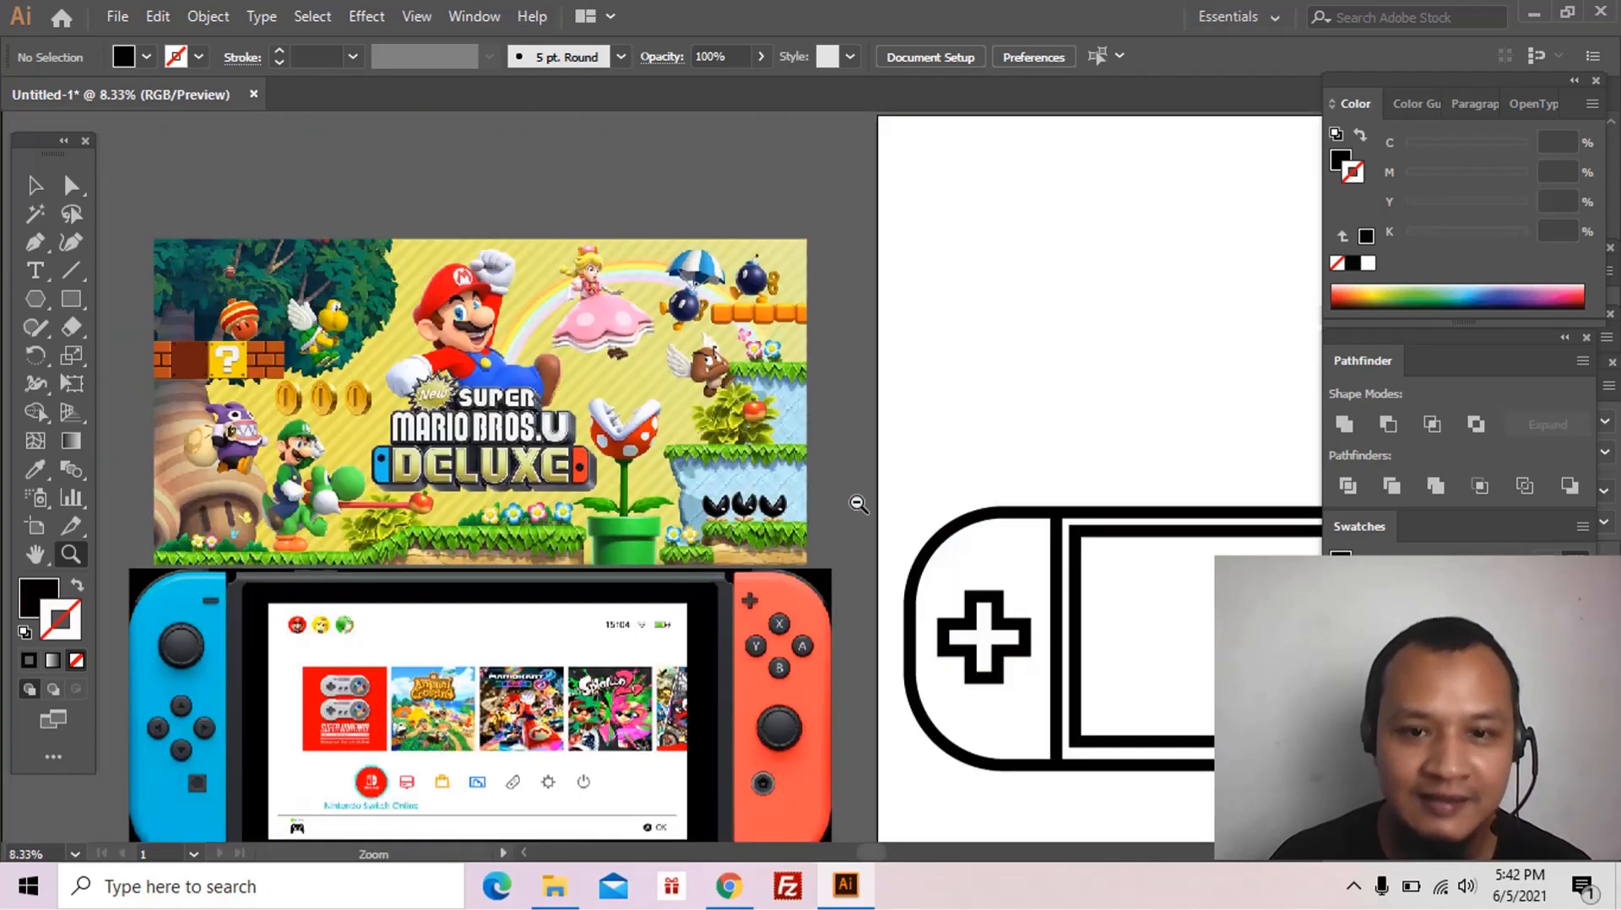
pyautogui.keyDown('alt'); pyautogui.click(858, 503); pyautogui.keyUp('alt')
pyautogui.moveTo(869, 516); pyautogui.dragTo(849, 500)
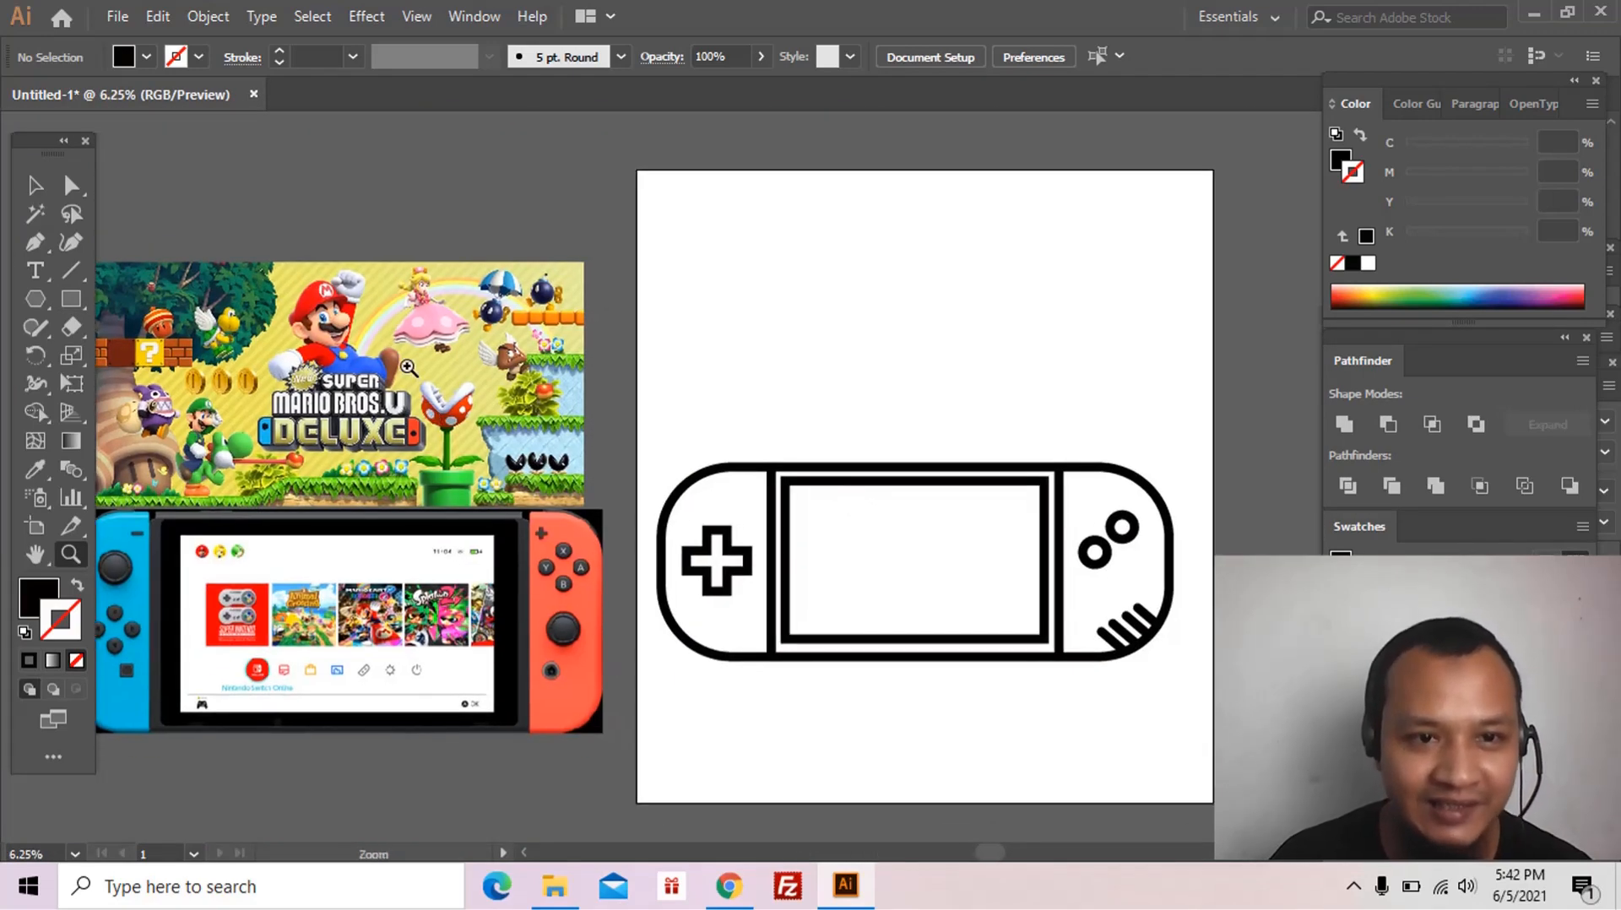
# Step: Draw a wide, short rectangle centred on the console's upper edge as the rim of a pipe
pyautogui.click(75, 309)
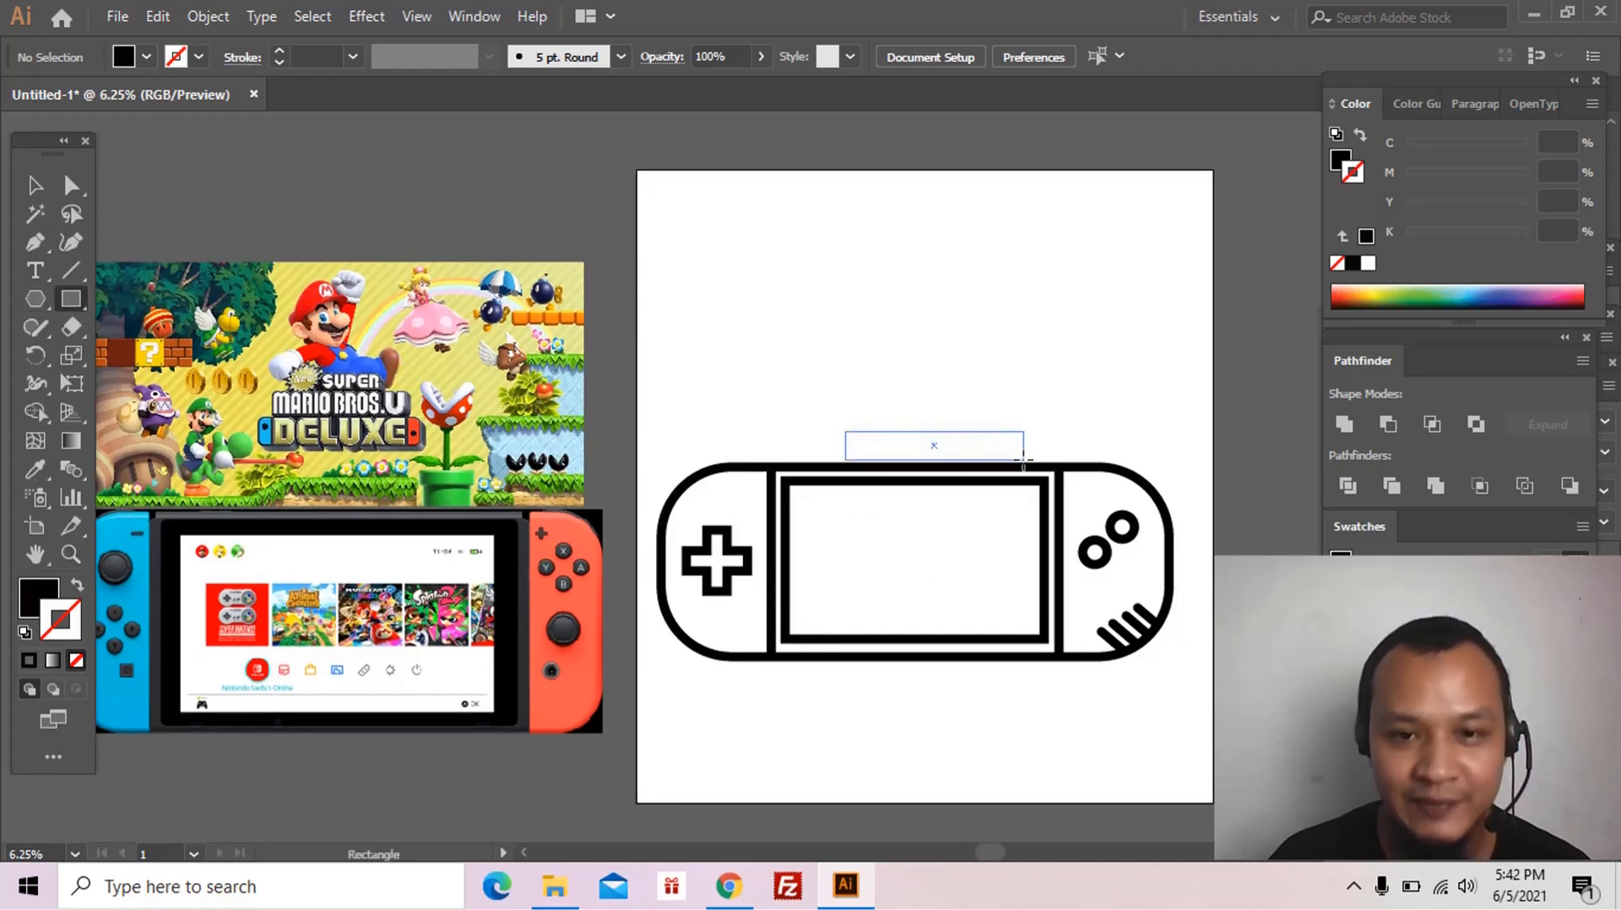
pyautogui.moveTo(1021, 476); pyautogui.dragTo(1021, 469)
pyautogui.press('v')
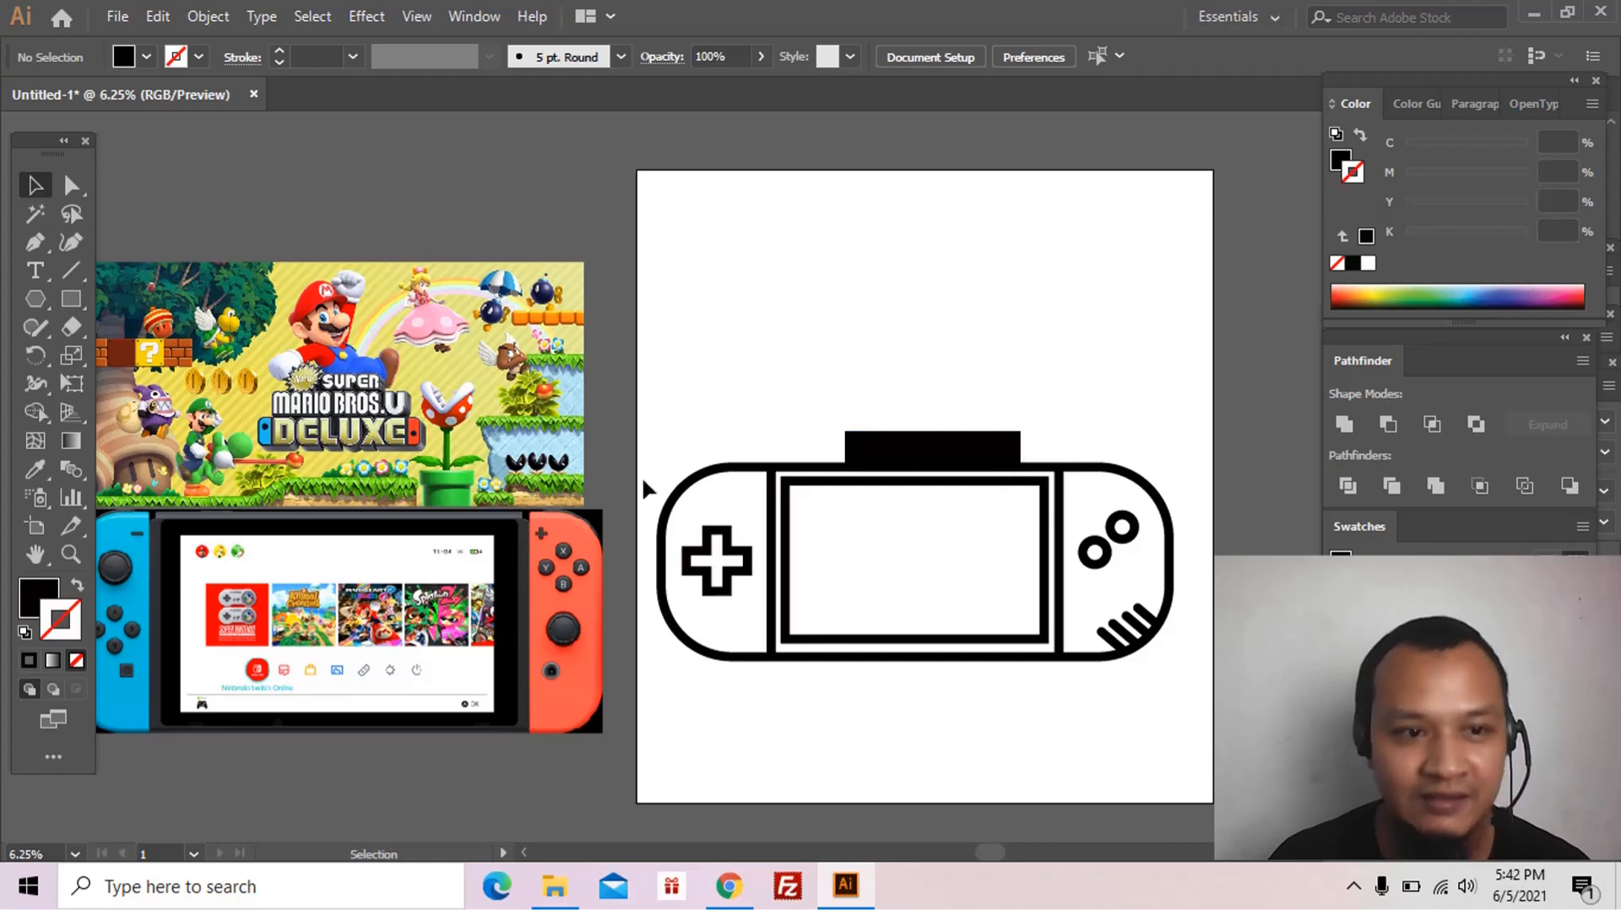
# Step: Copy the console outline's 80 pt black stroke onto the pipe rim rectangle and move it up clear of the console
pyautogui.press('i')
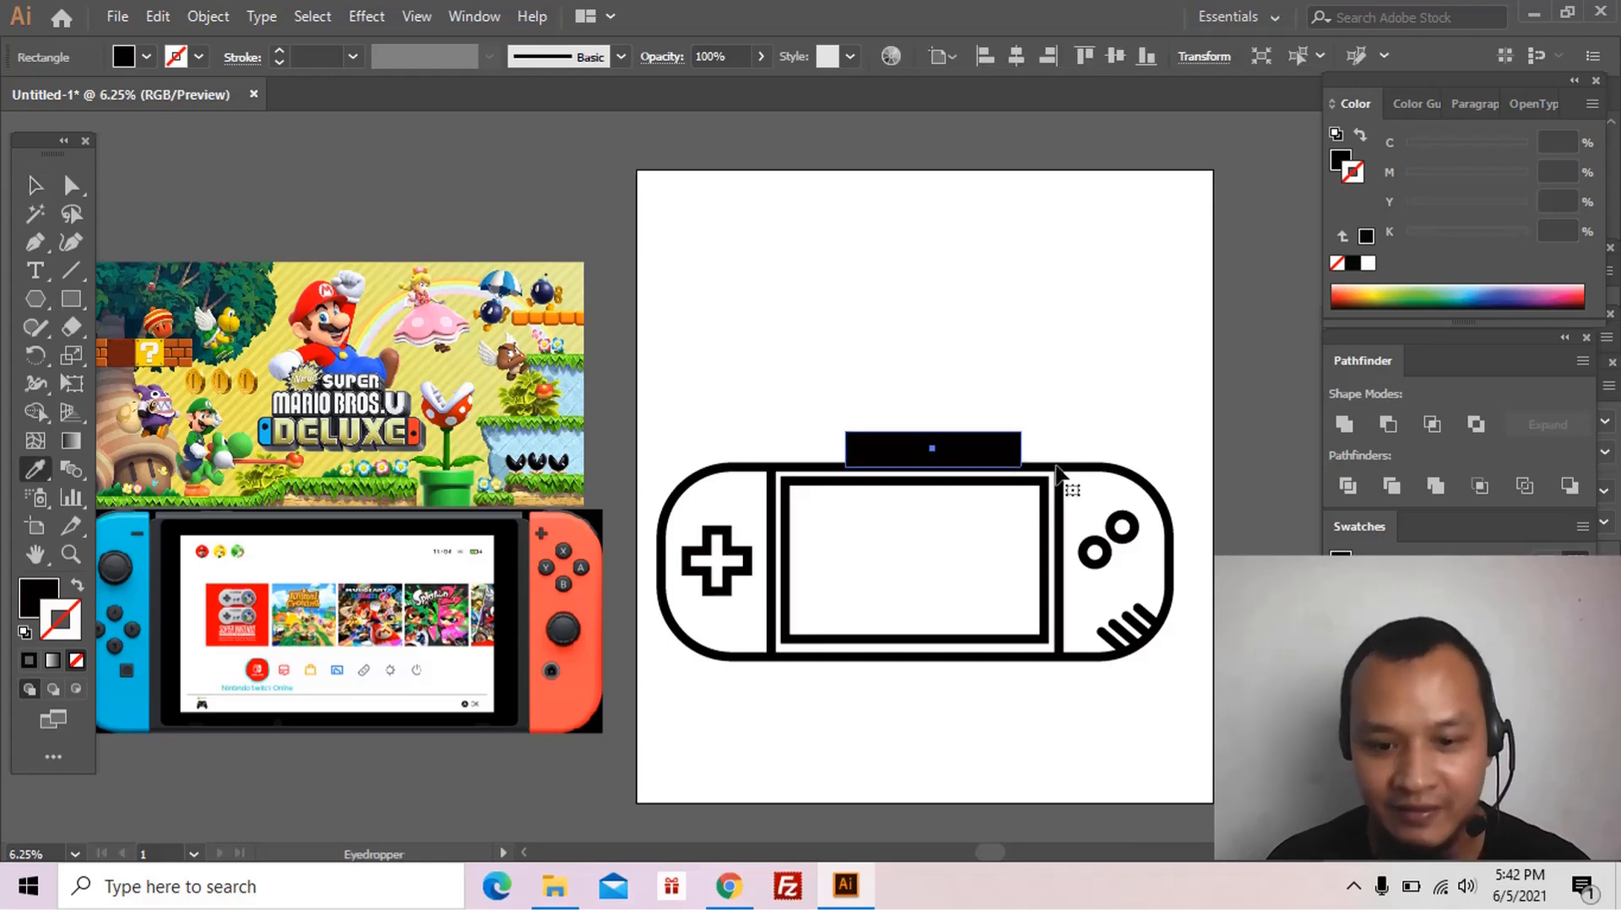
pyautogui.click(1062, 463)
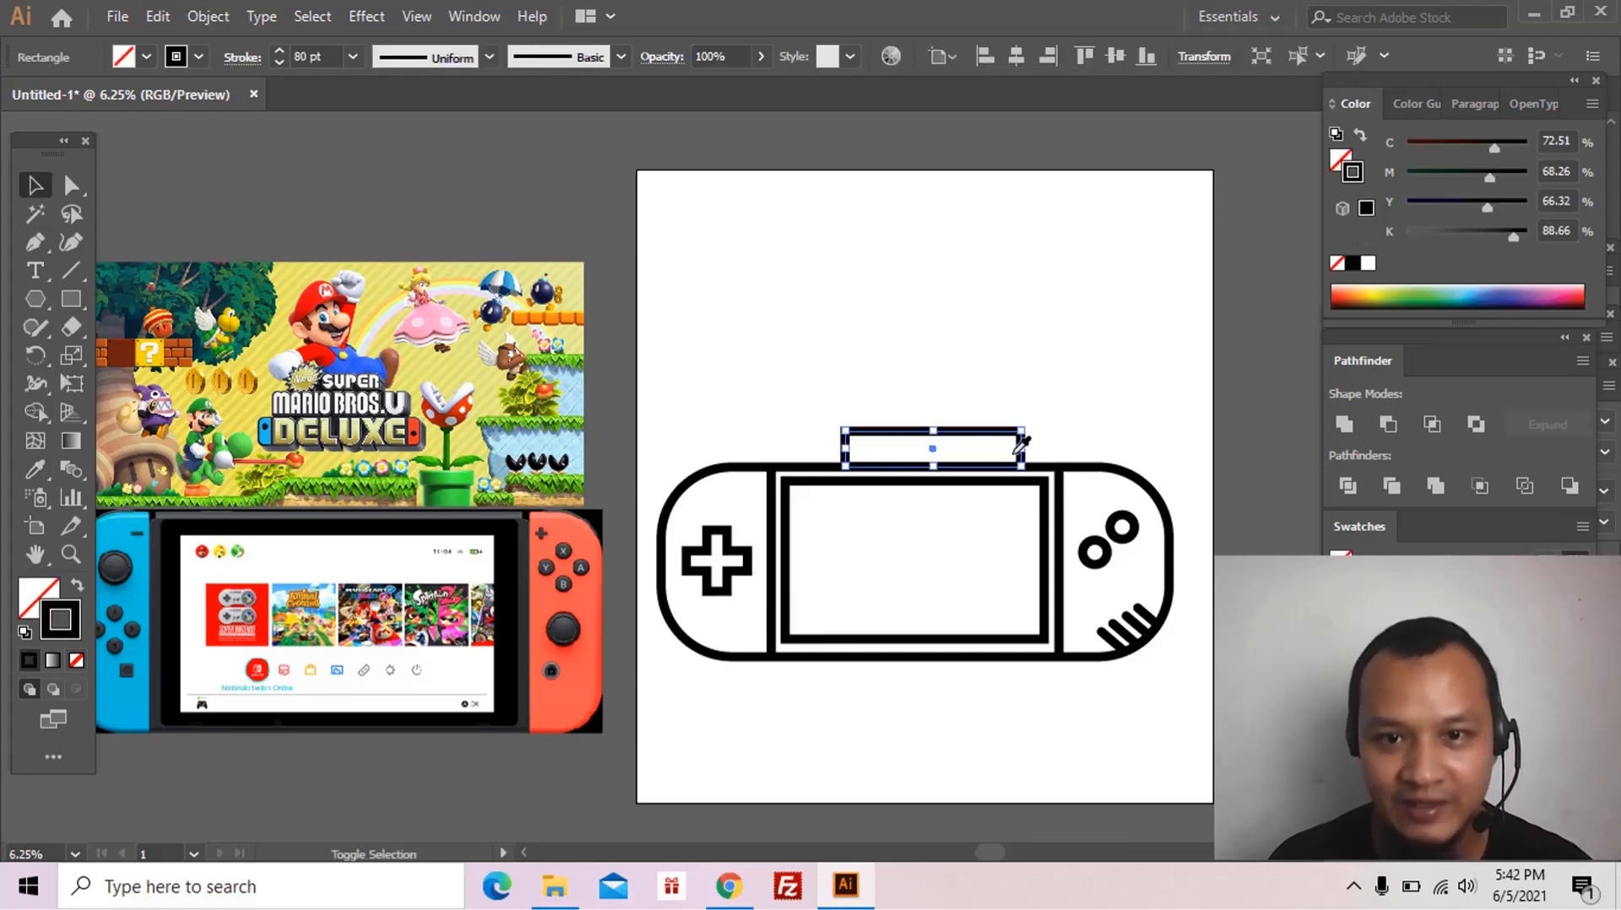
pyautogui.moveTo(1022, 453); pyautogui.dragTo(1003, 433)
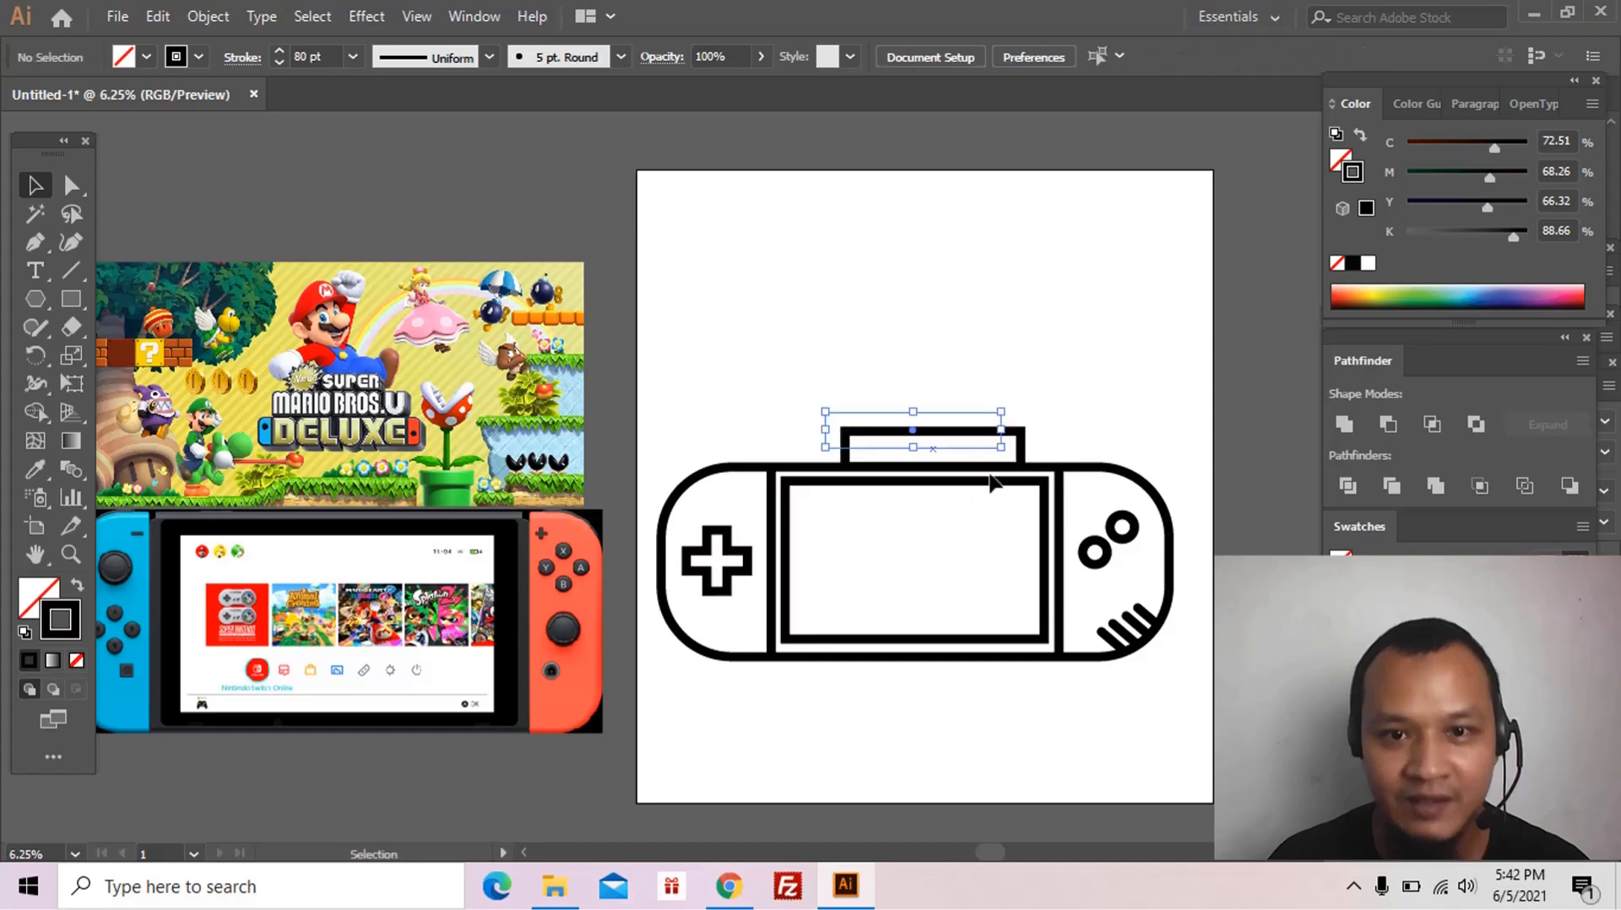
pyautogui.moveTo(973, 487); pyautogui.dragTo(972, 486)
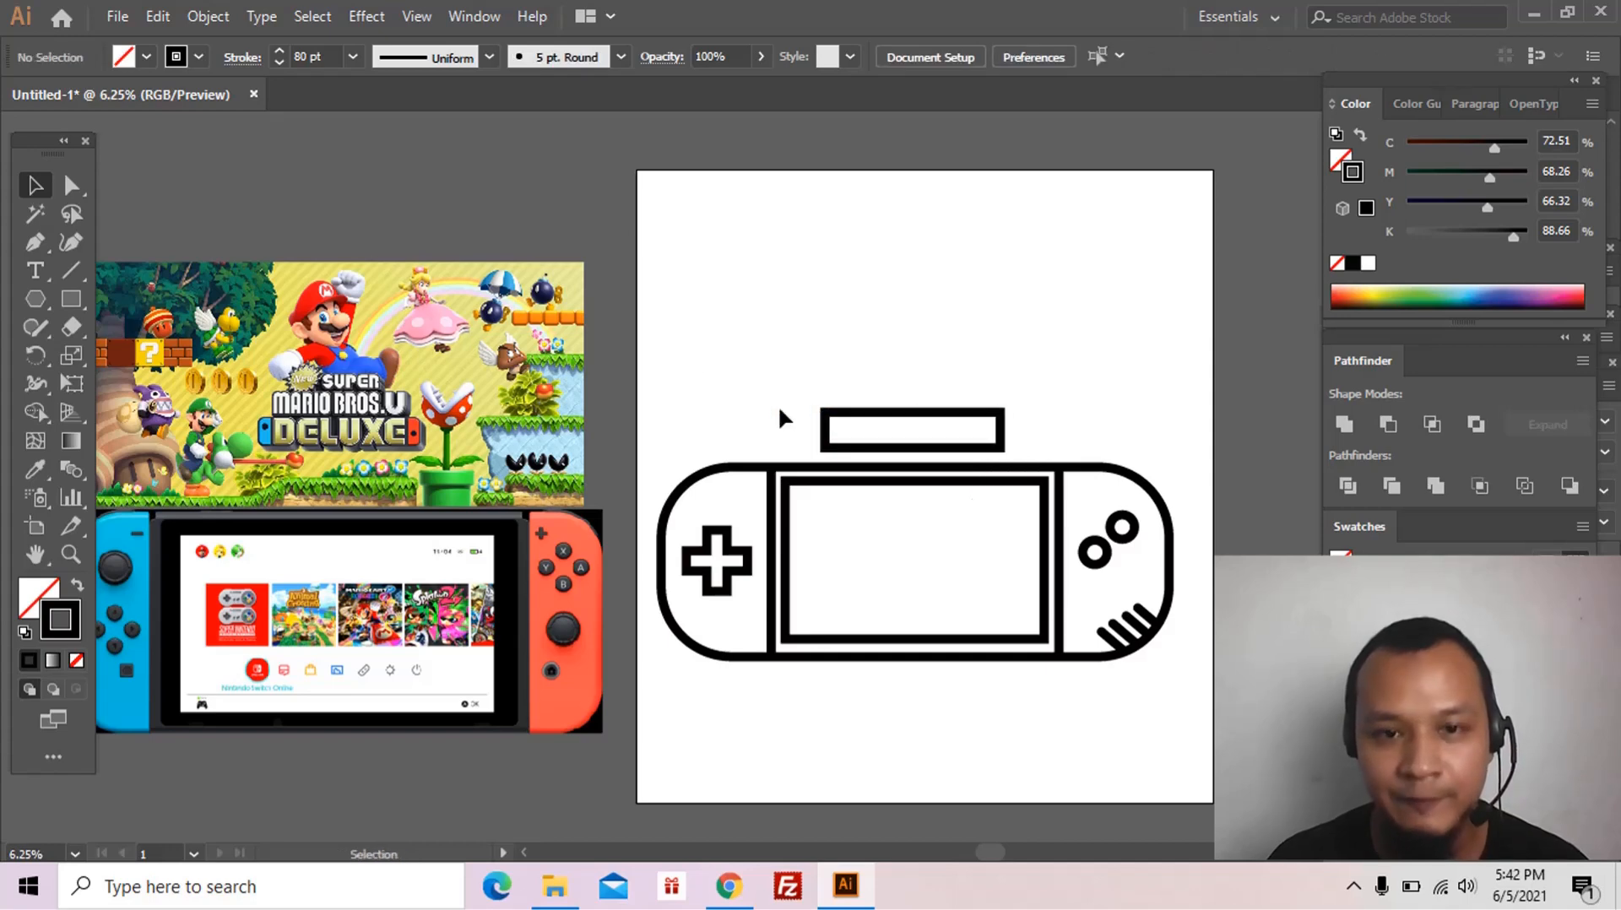
# Step: Set the stroke corners of all the console line art and the pipe rim rectangle to Round Join
pyautogui.moveTo(803, 413); pyautogui.dragTo(1163, 684)
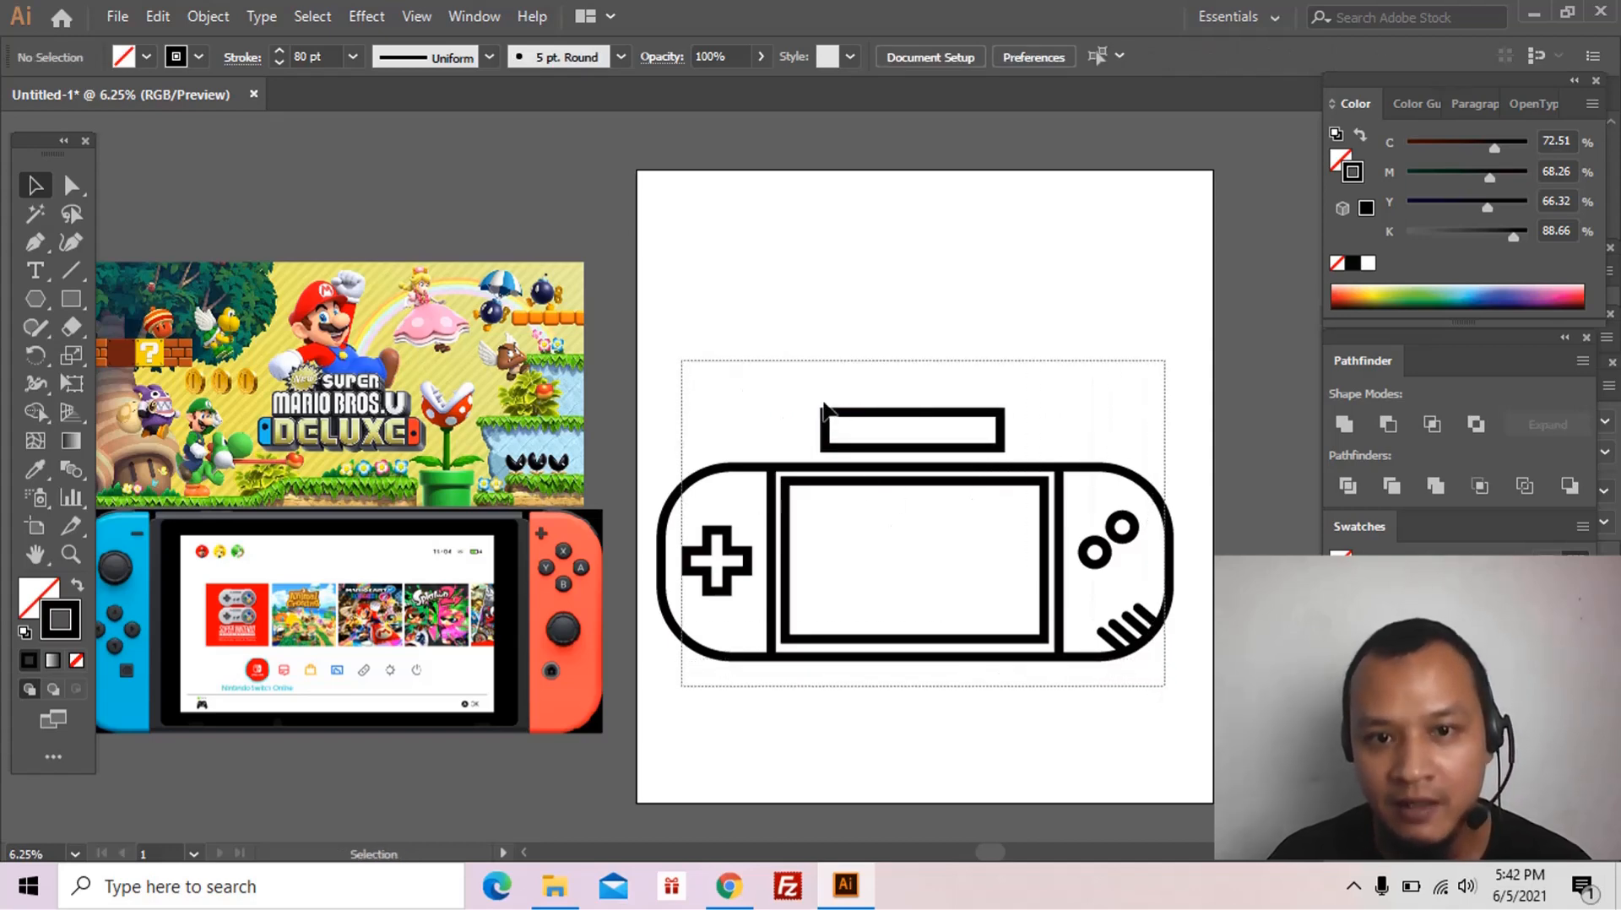
pyautogui.click(929, 468)
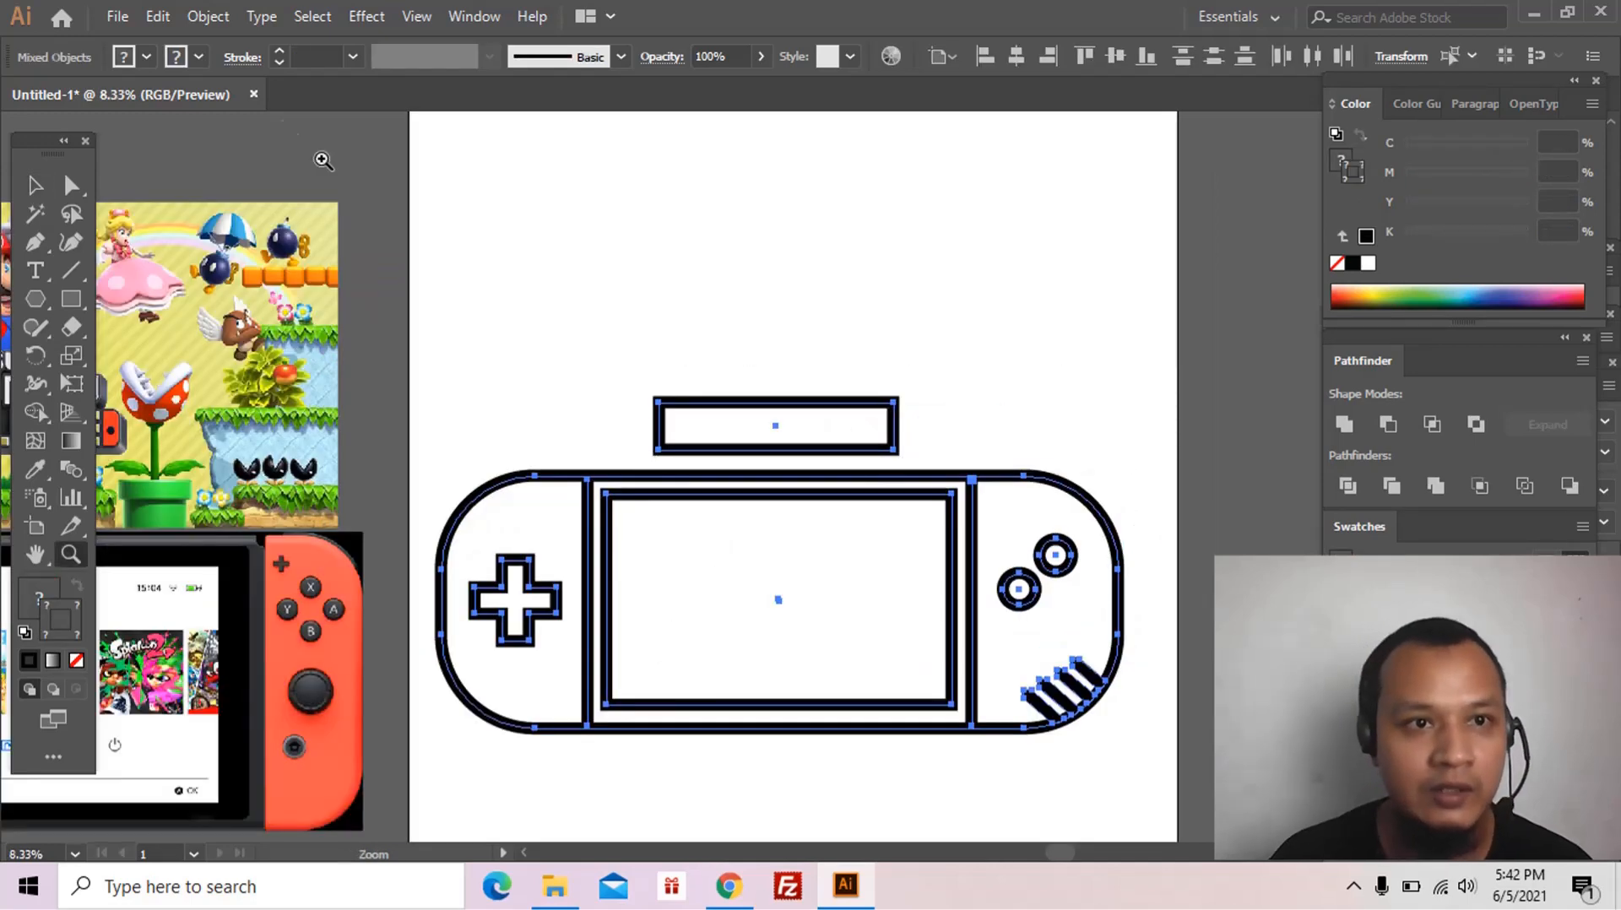
pyautogui.click(244, 58)
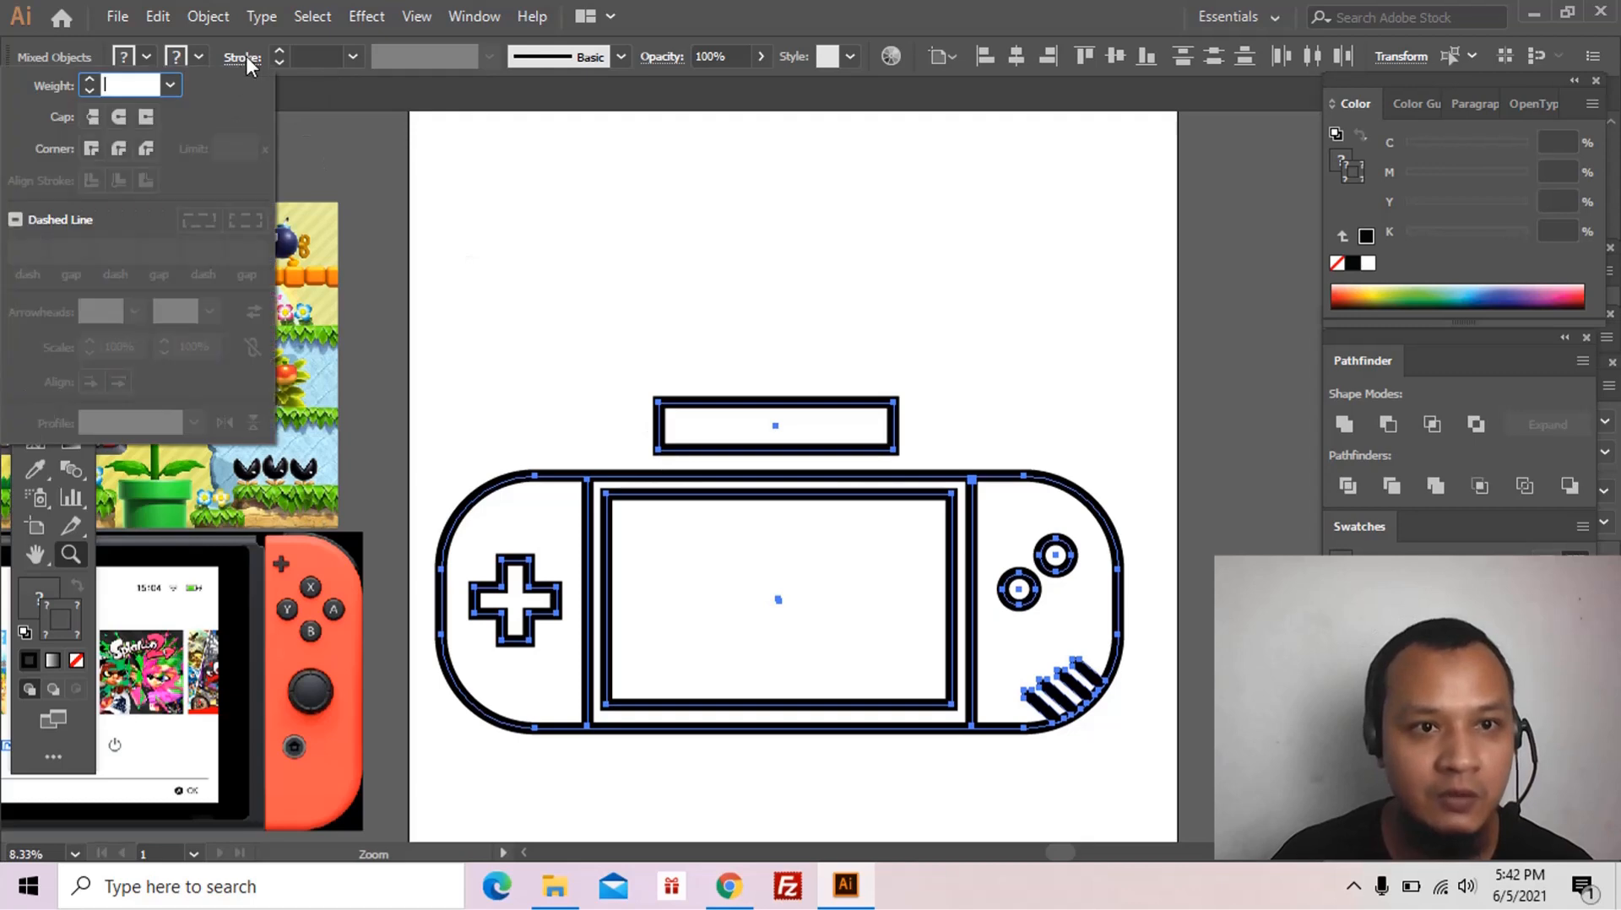
pyautogui.click(117, 150)
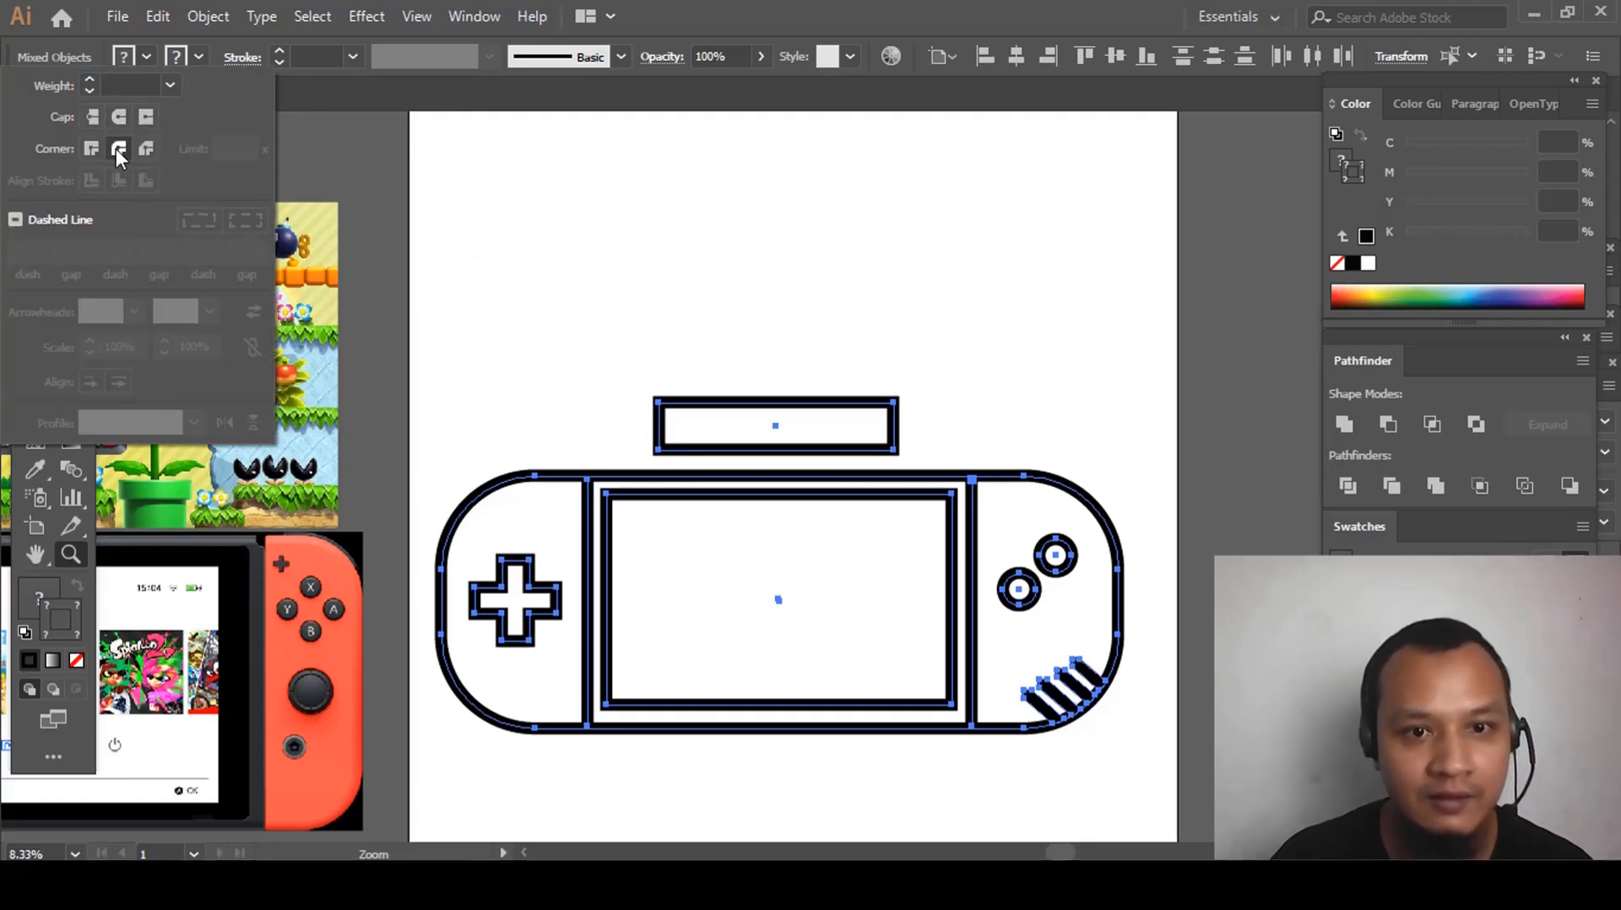
pyautogui.click(657, 383)
pyautogui.moveTo(708, 445); pyautogui.dragTo(708, 445)
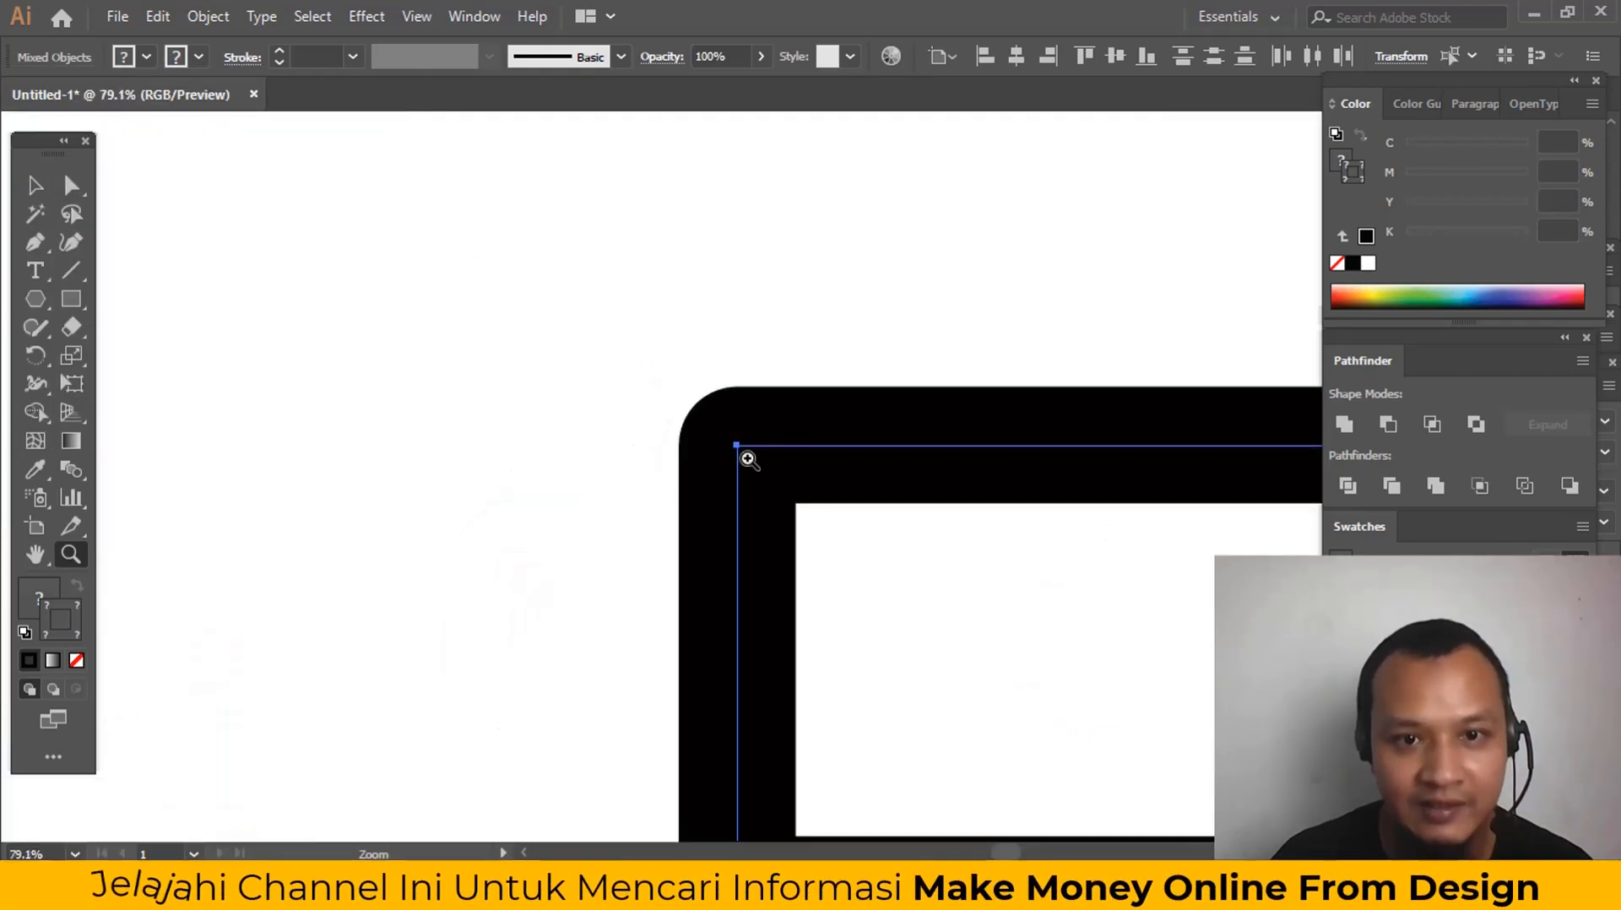
pyautogui.keyDown('alt'); pyautogui.click(842, 494); pyautogui.keyUp('alt')
pyautogui.keyDown('alt'); pyautogui.click(844, 495); pyautogui.keyUp('alt')
pyautogui.keyDown('alt'); pyautogui.click(843, 496); pyautogui.keyUp('alt')
pyautogui.keyDown('alt'); pyautogui.click(843, 495); pyautogui.keyUp('alt')
pyautogui.keyDown('alt'); pyautogui.click(843, 495); pyautogui.keyUp('alt')
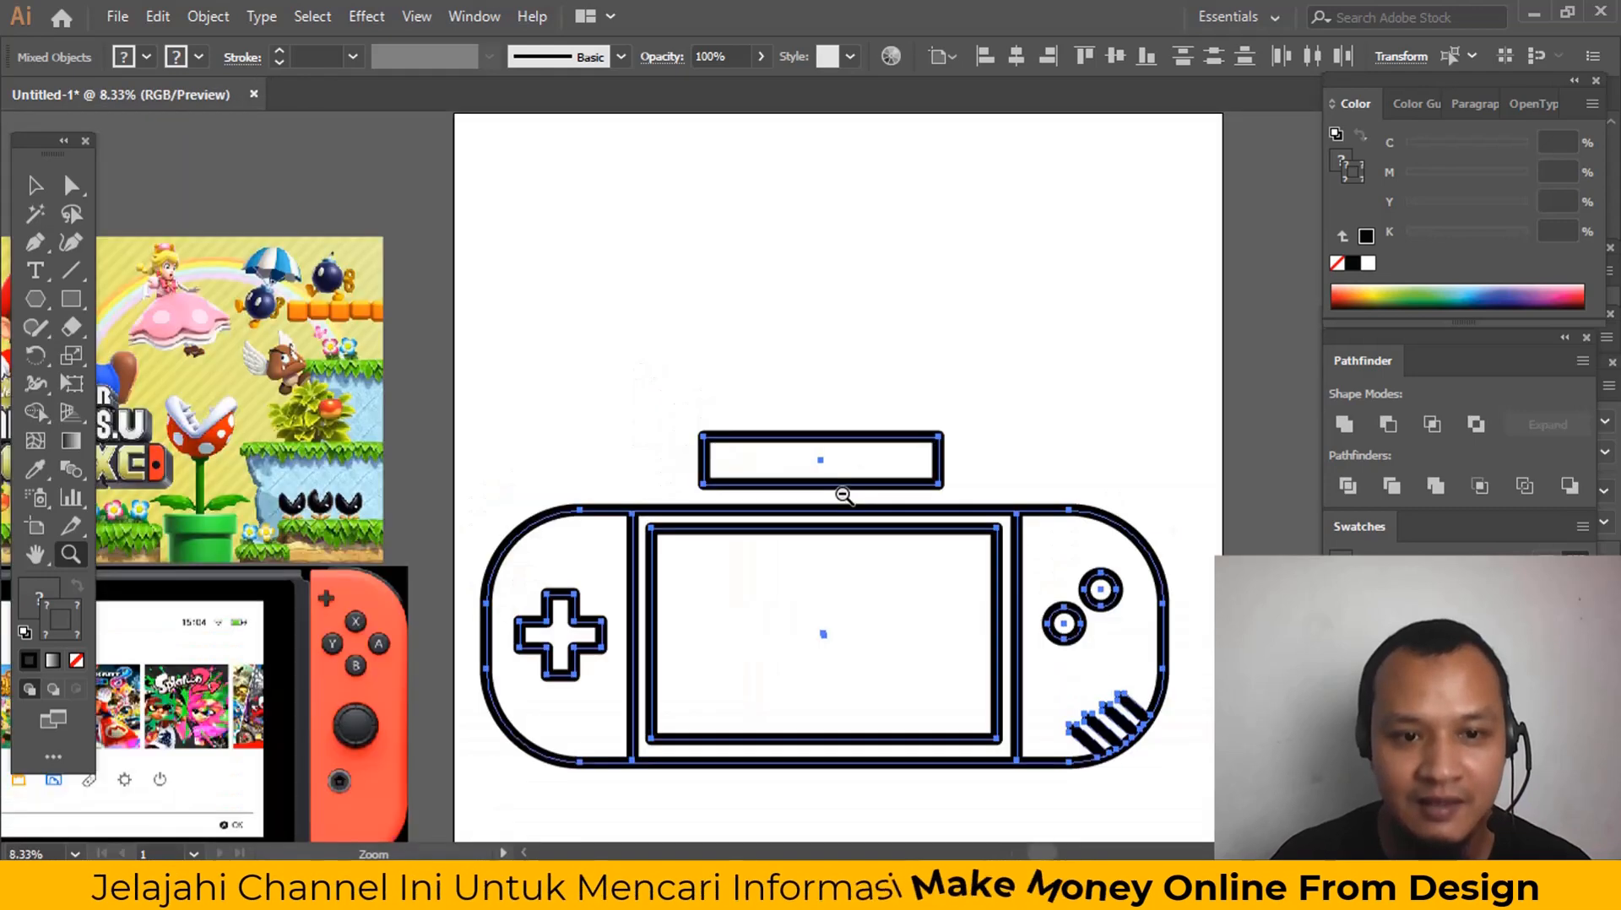
pyautogui.keyDown('alt'); pyautogui.click(844, 496); pyautogui.keyUp('alt')
pyautogui.hotkey('ctrl', 'shift', 'a')
# Step: Draw a slightly narrower, tall rectangle as the pipe body, from the rim's lower edge down to the bottom of the console screen
pyautogui.click(848, 417)
pyautogui.moveTo(786, 473); pyautogui.dragTo(1040, 351)
pyautogui.moveTo(988, 439); pyautogui.dragTo(981, 386)
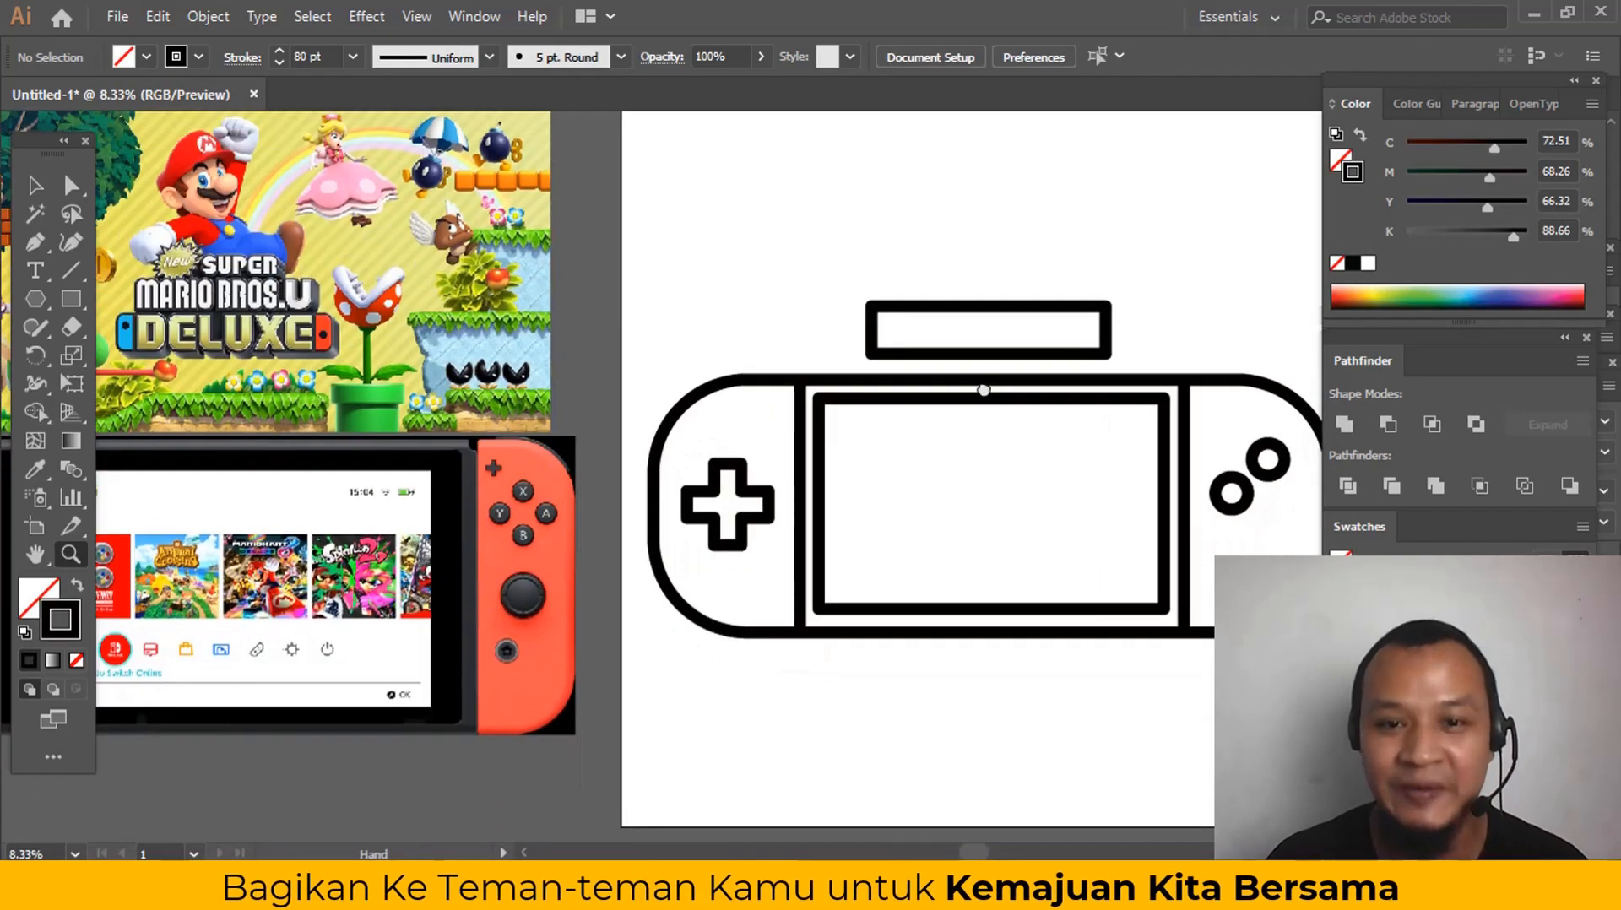
pyautogui.press('v')
pyautogui.click(974, 354)
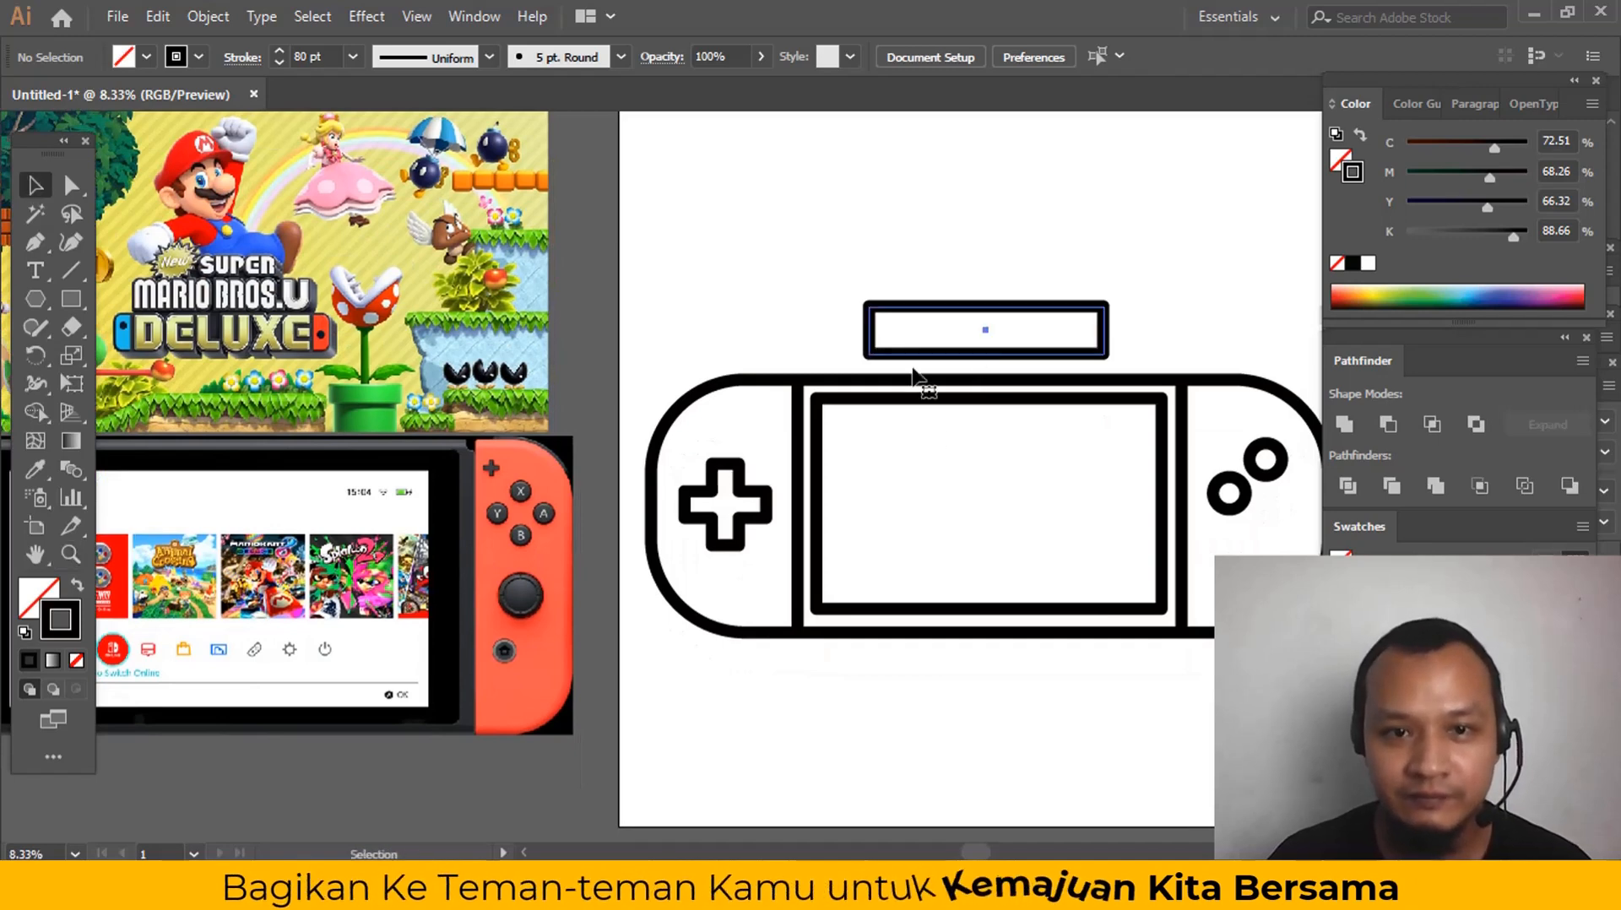
pyautogui.click(72, 300)
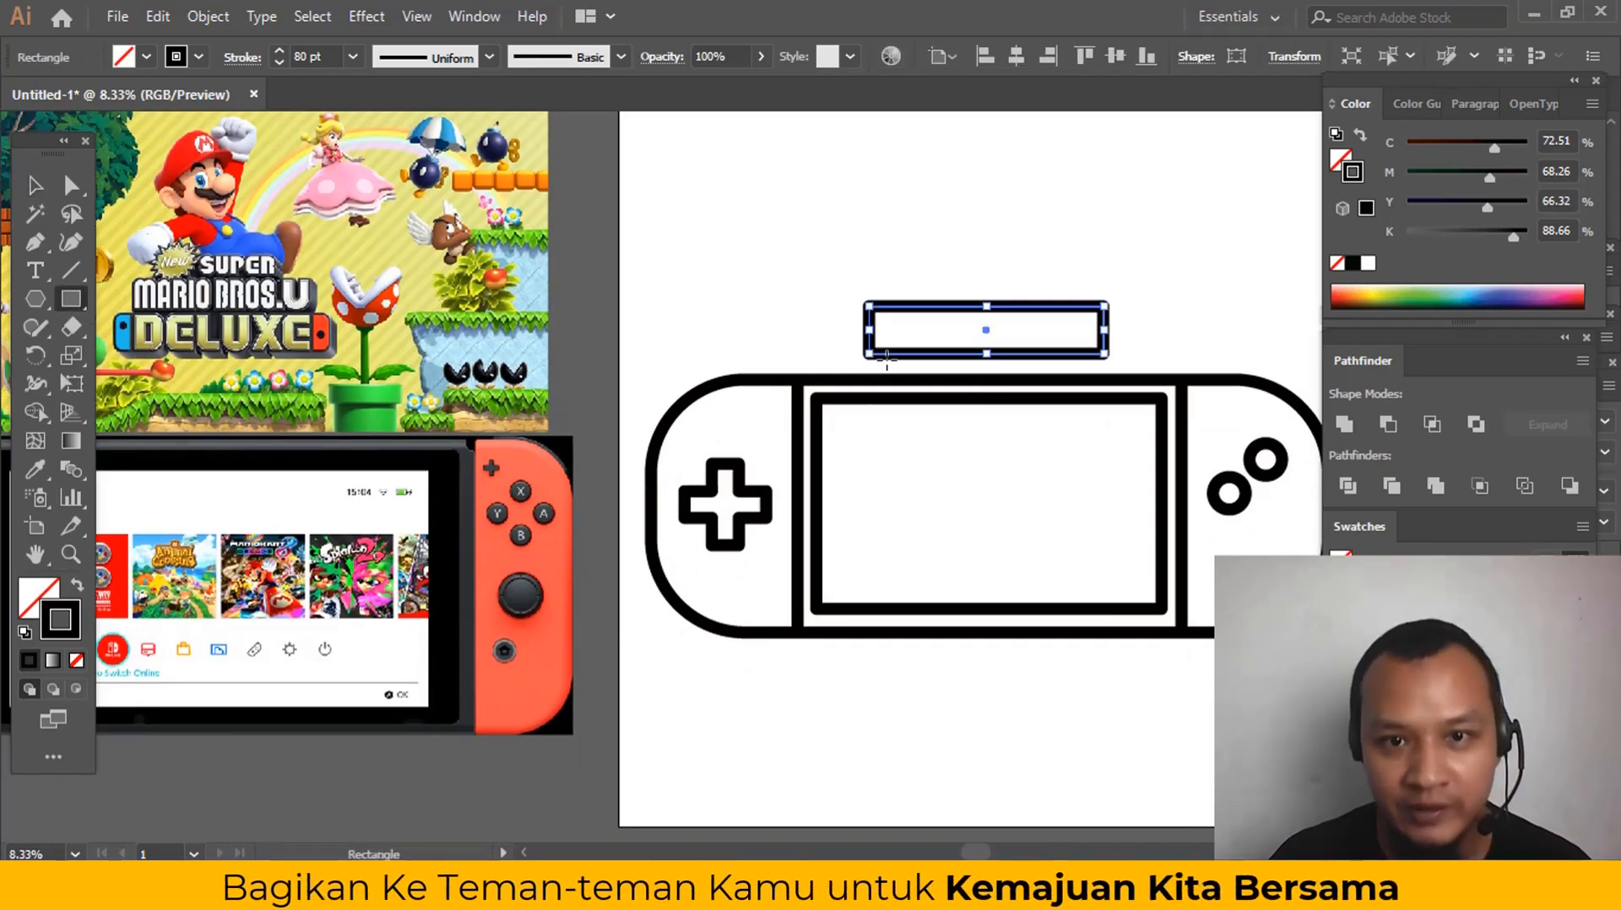
pyautogui.moveTo(897, 356); pyautogui.dragTo(1088, 610)
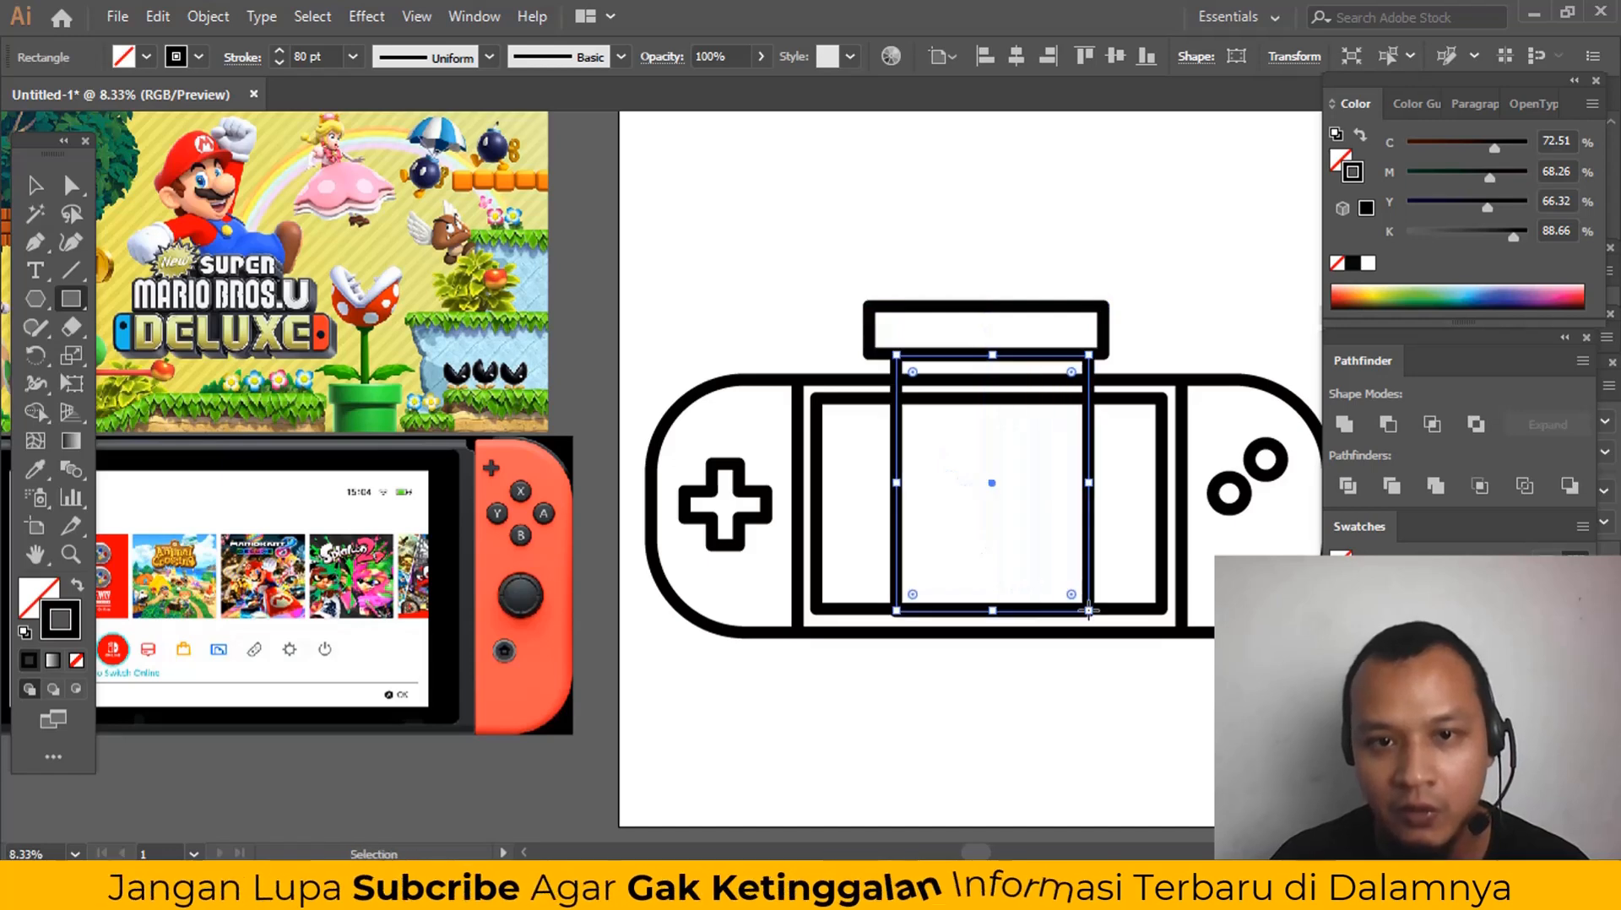
# Step: Align the pipe rim and pipe body rectangles to each other by their horizontal centres
pyautogui.press('v')
pyautogui.keyDown('shift'); pyautogui.click(1091, 352); pyautogui.keyUp('shift')
pyautogui.keyDown('shift'); pyautogui.click(1103, 343); pyautogui.keyUp('shift')
pyautogui.keyDown('shift'); pyautogui.click(1091, 404); pyautogui.keyUp('shift')
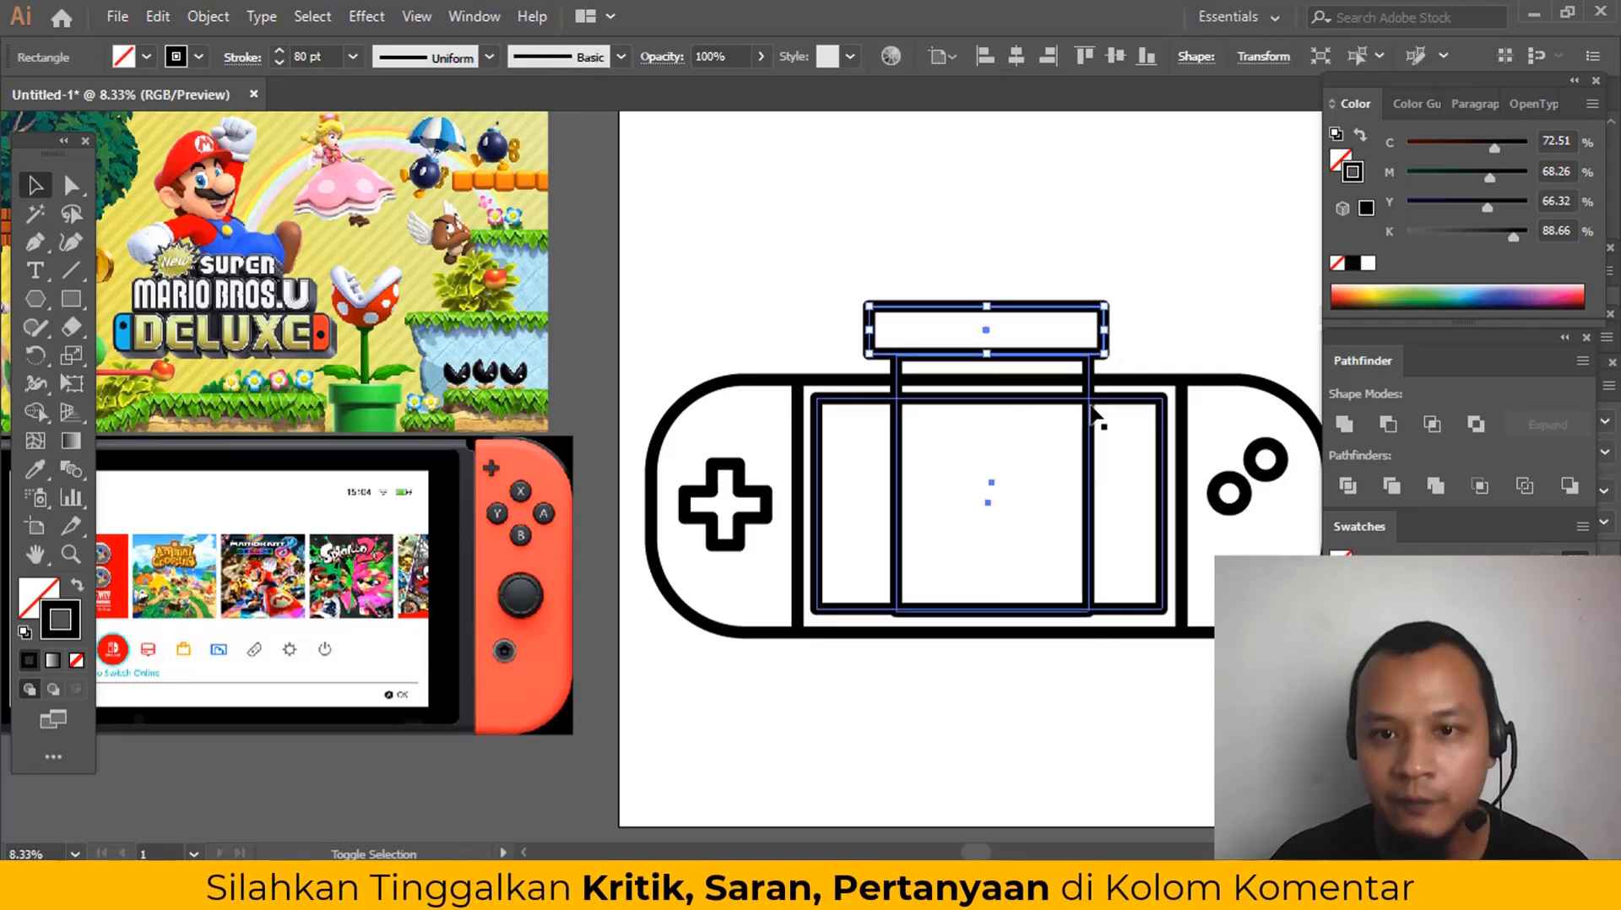
pyautogui.keyDown('shift'); pyautogui.click(1130, 403); pyautogui.keyUp('shift')
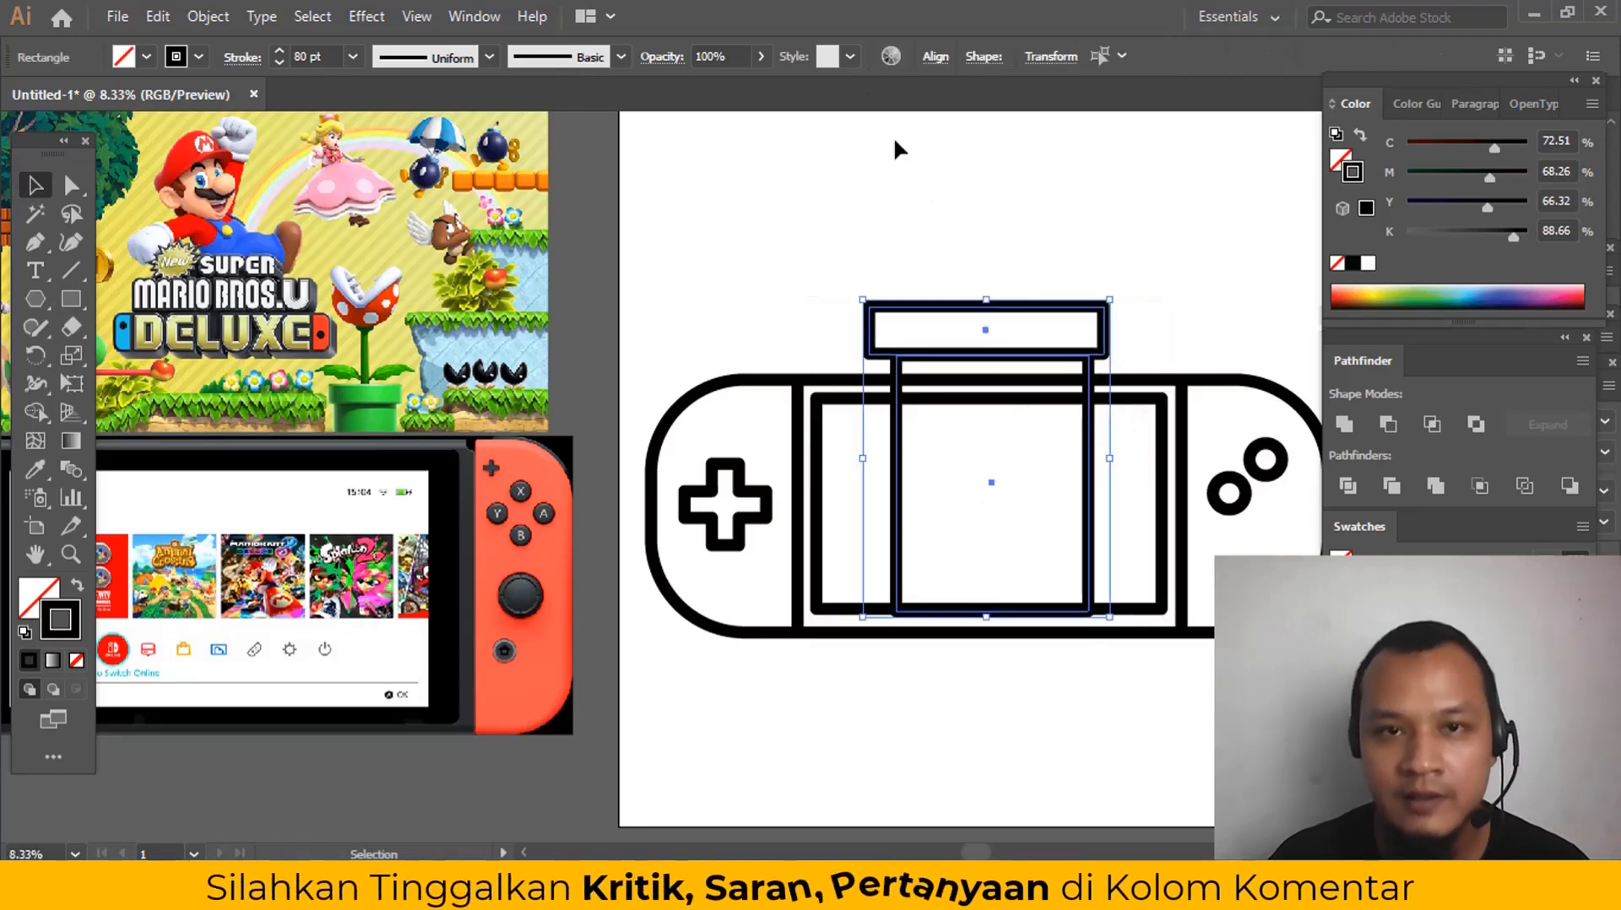
pyautogui.click(935, 57)
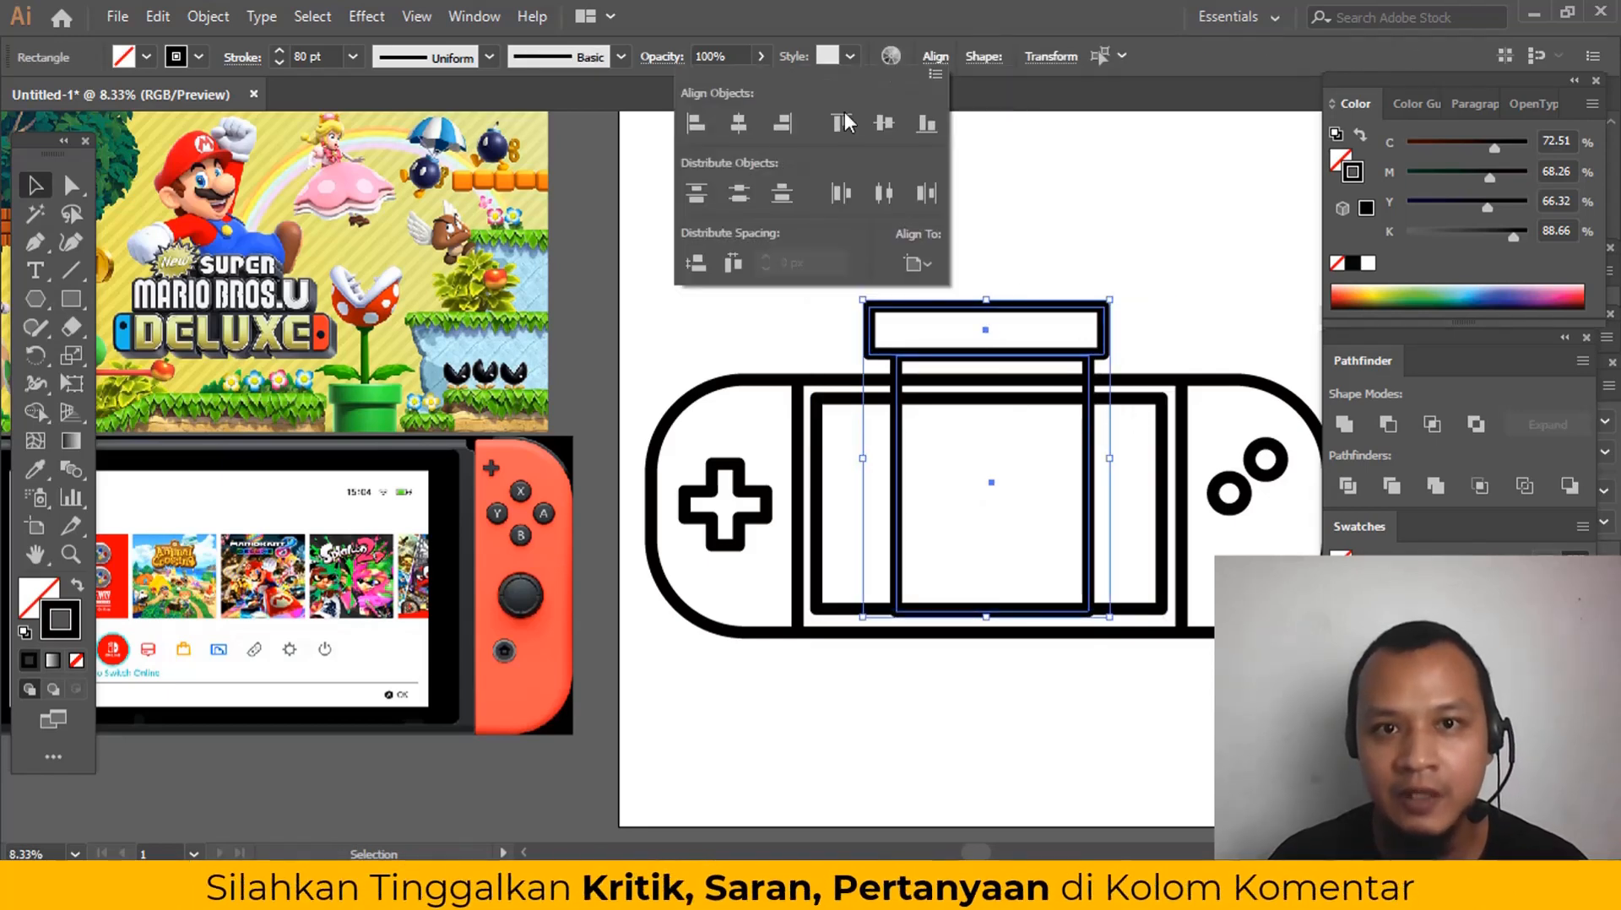
pyautogui.click(738, 125)
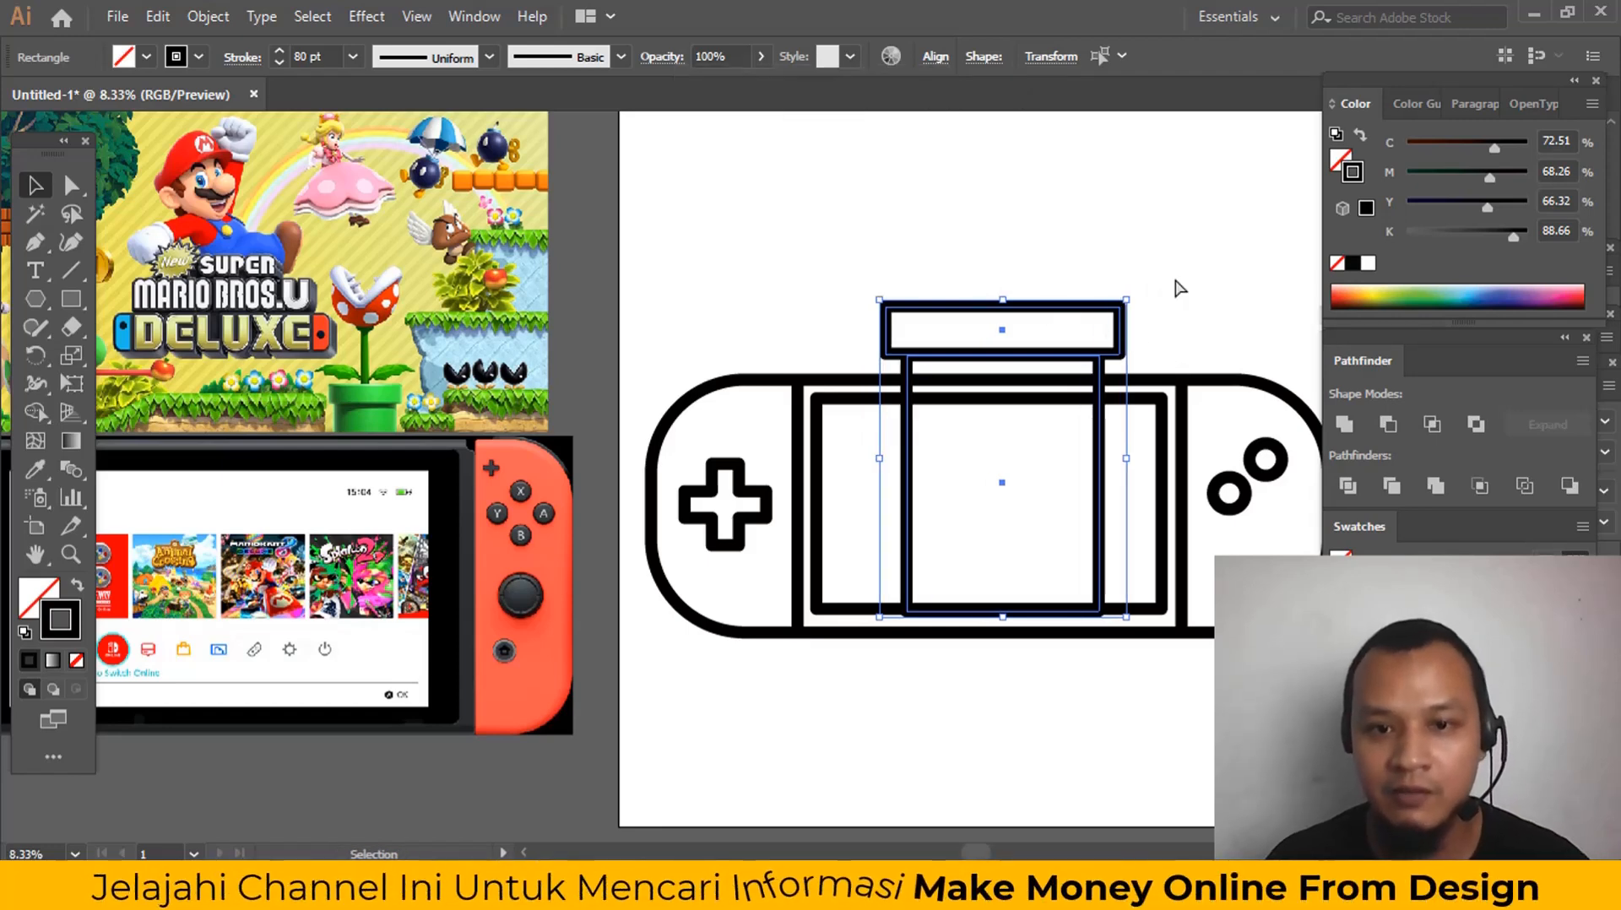
# Step: Nudge the pipe rim and body together slightly to the left and up over the console screen, and deselect them
pyautogui.press('Left')
pyautogui.press('Left')
pyautogui.press('Left')
pyautogui.press('Left')
pyautogui.press('Up')
pyautogui.press('Up')
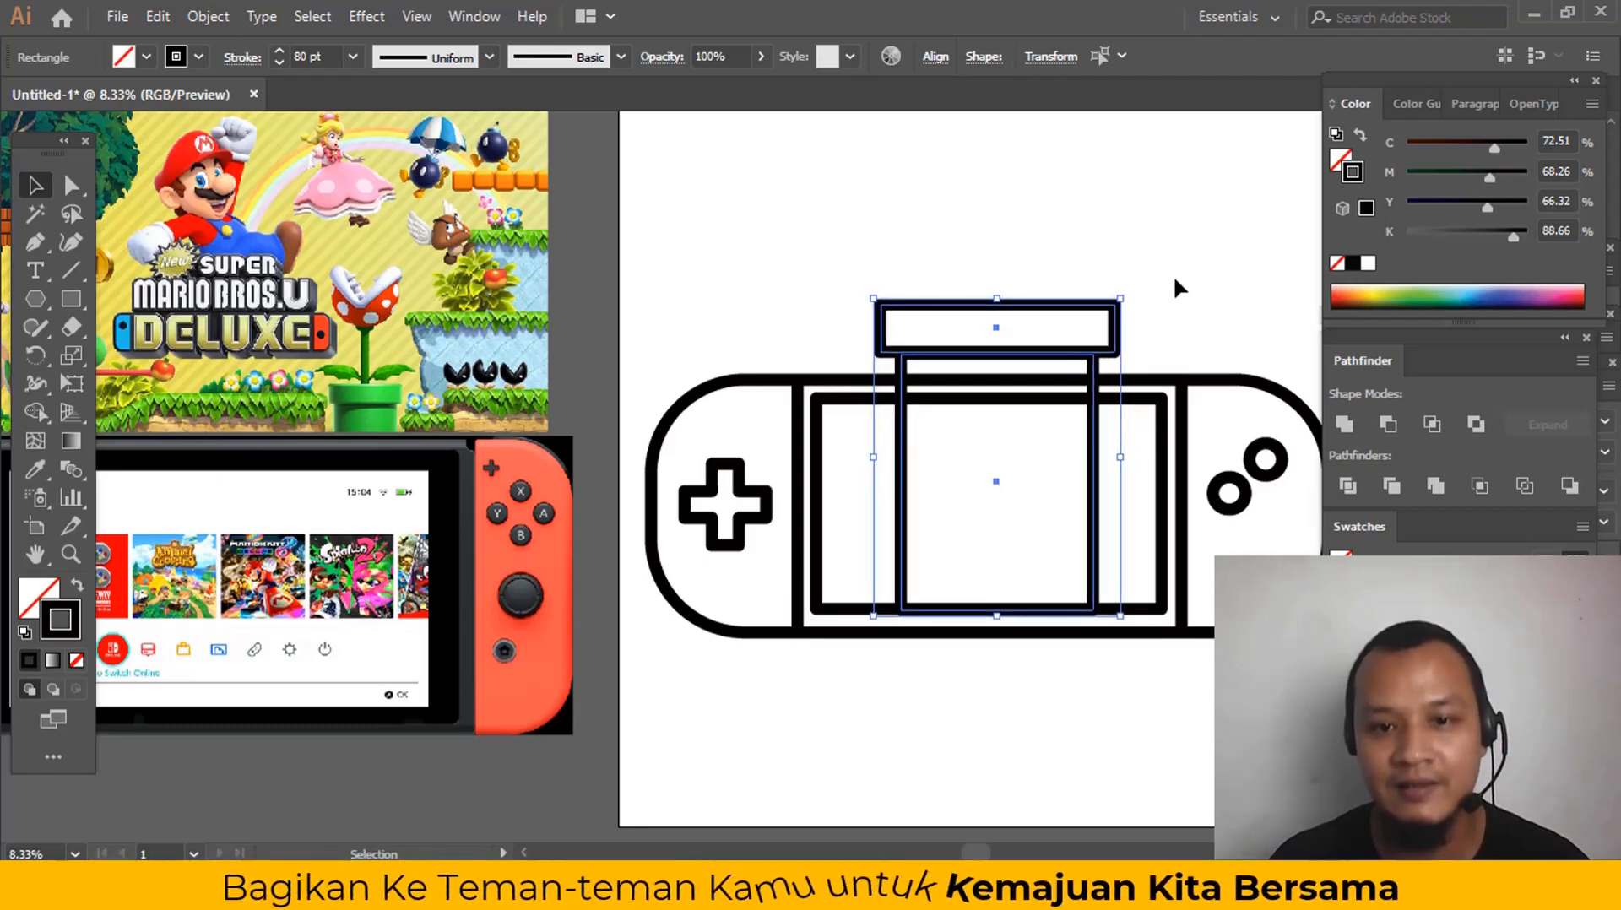
pyautogui.press('ctrl')
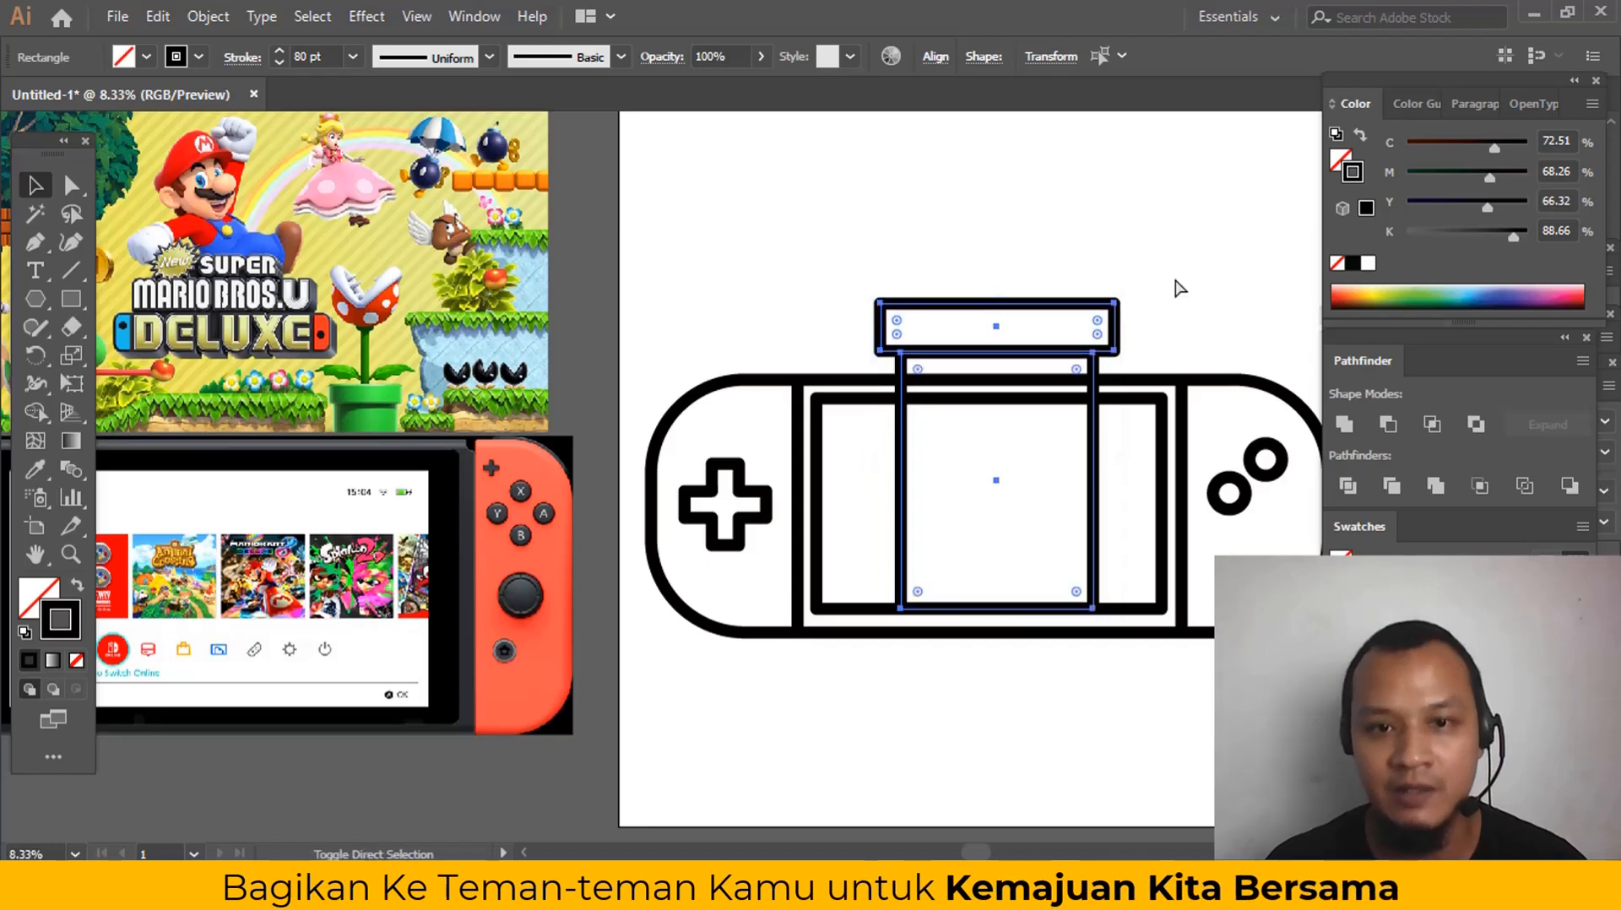
pyautogui.press('z')
pyautogui.hotkey('ctrl', 'shift', 'a')
pyautogui.click(994, 402)
pyautogui.press('v')
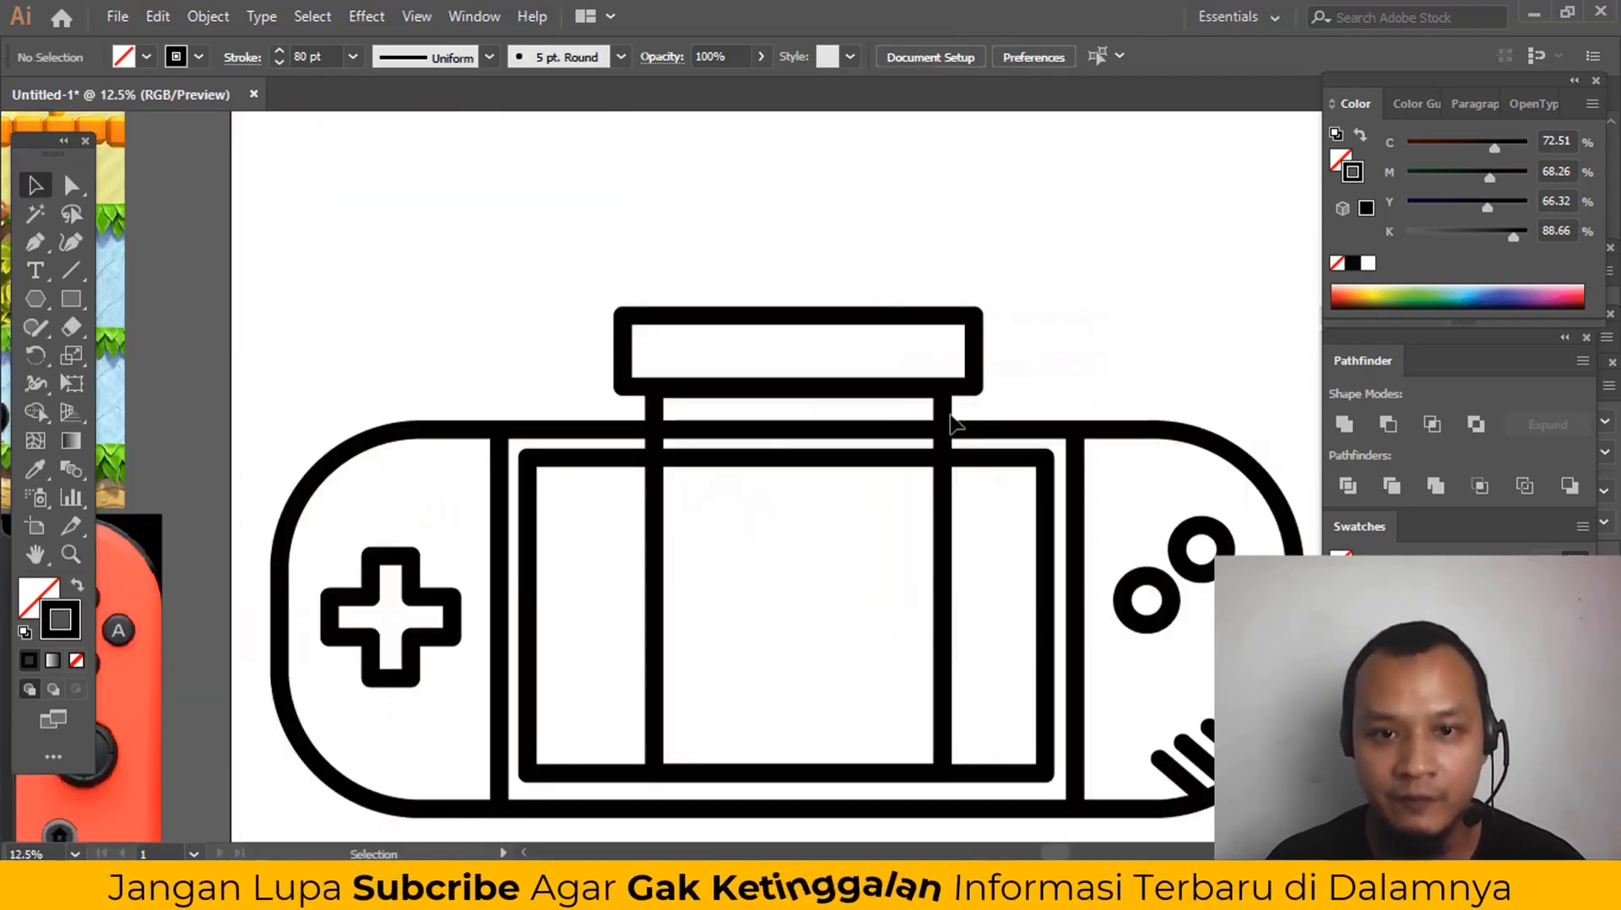
# Step: Reselect the pipe rim and body and shift both slightly left, closer to the centre of the console screen
pyautogui.keyDown('shift'); pyautogui.click(980, 362); pyautogui.keyUp('shift')
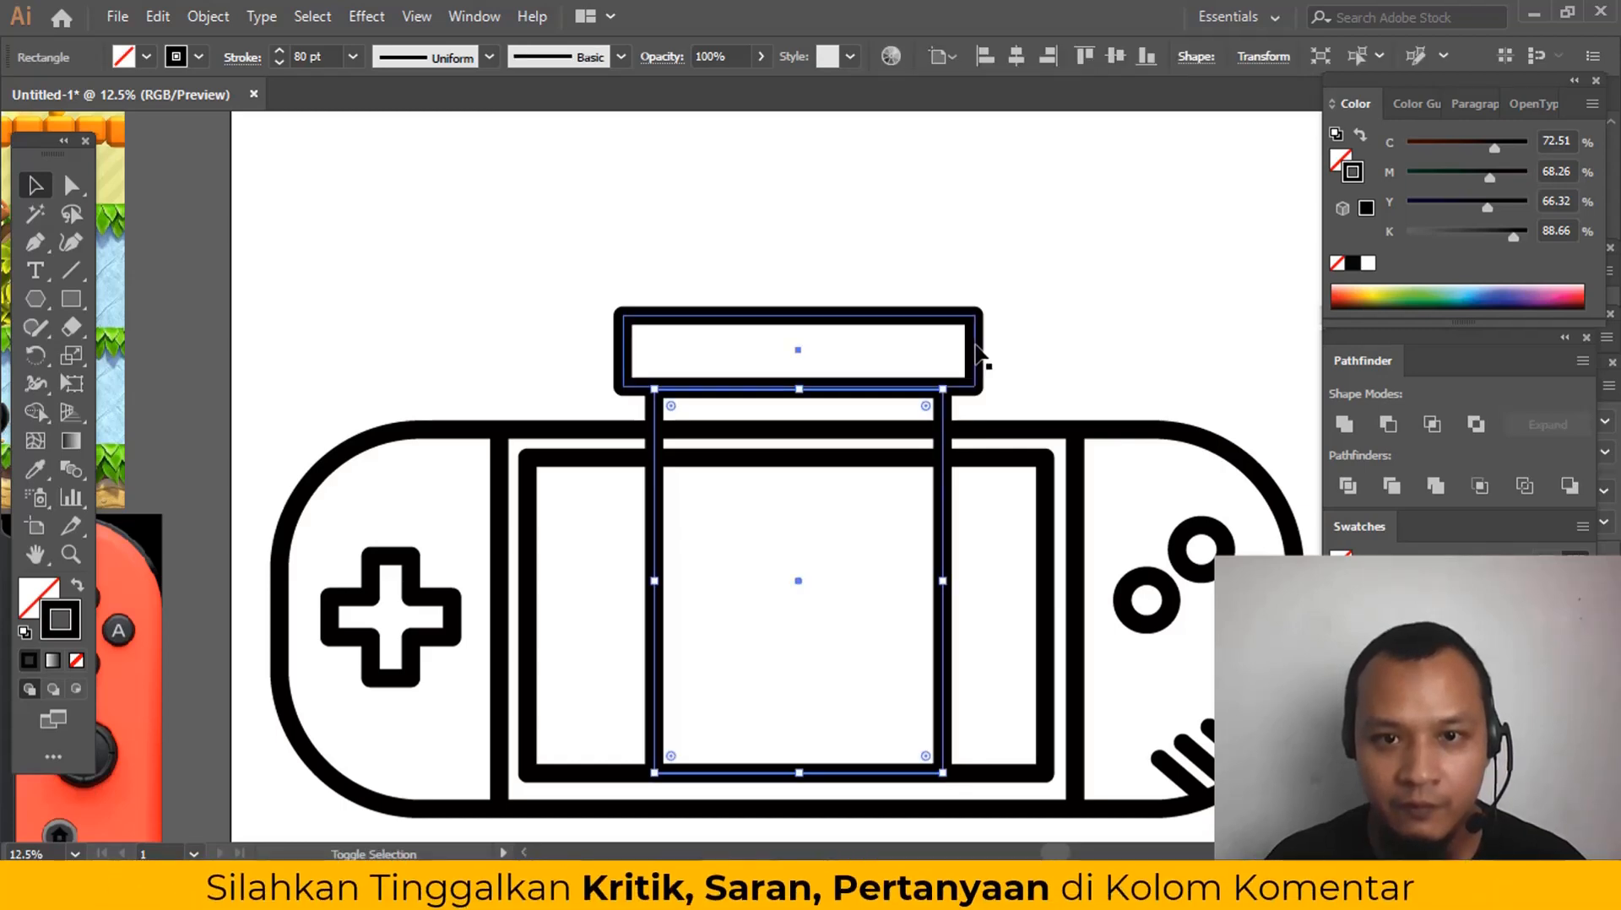
pyautogui.keyDown('shift'); pyautogui.click(971, 346); pyautogui.keyUp('shift')
pyautogui.moveTo(960, 347); pyautogui.dragTo(960, 349)
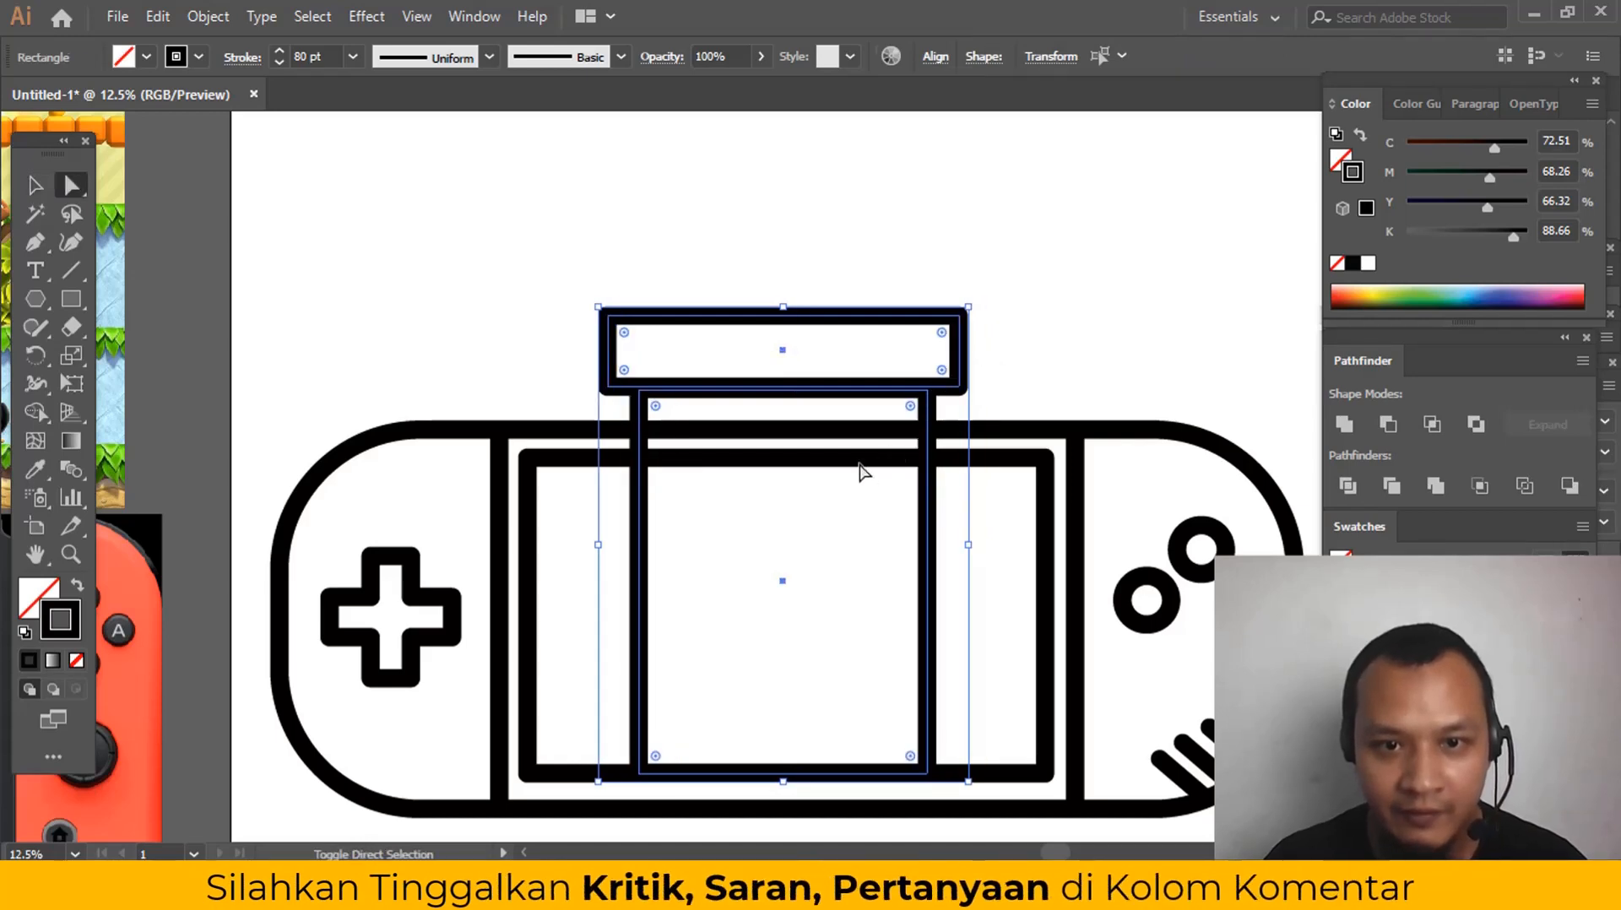
# Step: Add three anchor points on the console screen rectangle's top edge inside the pipe body, and delete the middle one to open a gap
pyautogui.click(862, 471)
pyautogui.click(794, 463)
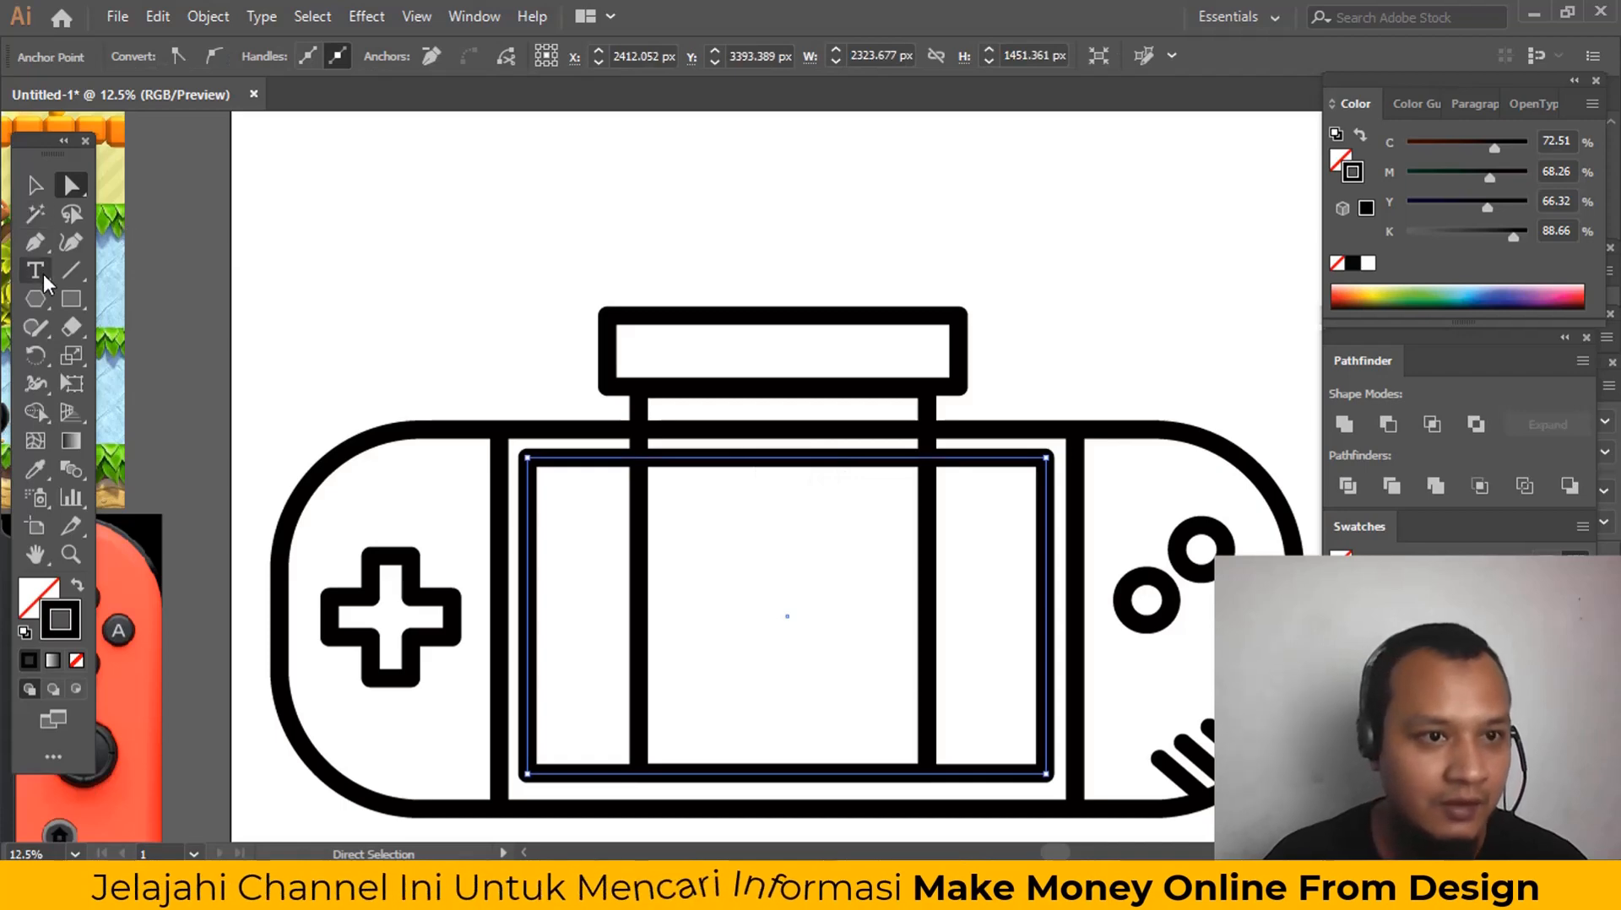
pyautogui.click(36, 243)
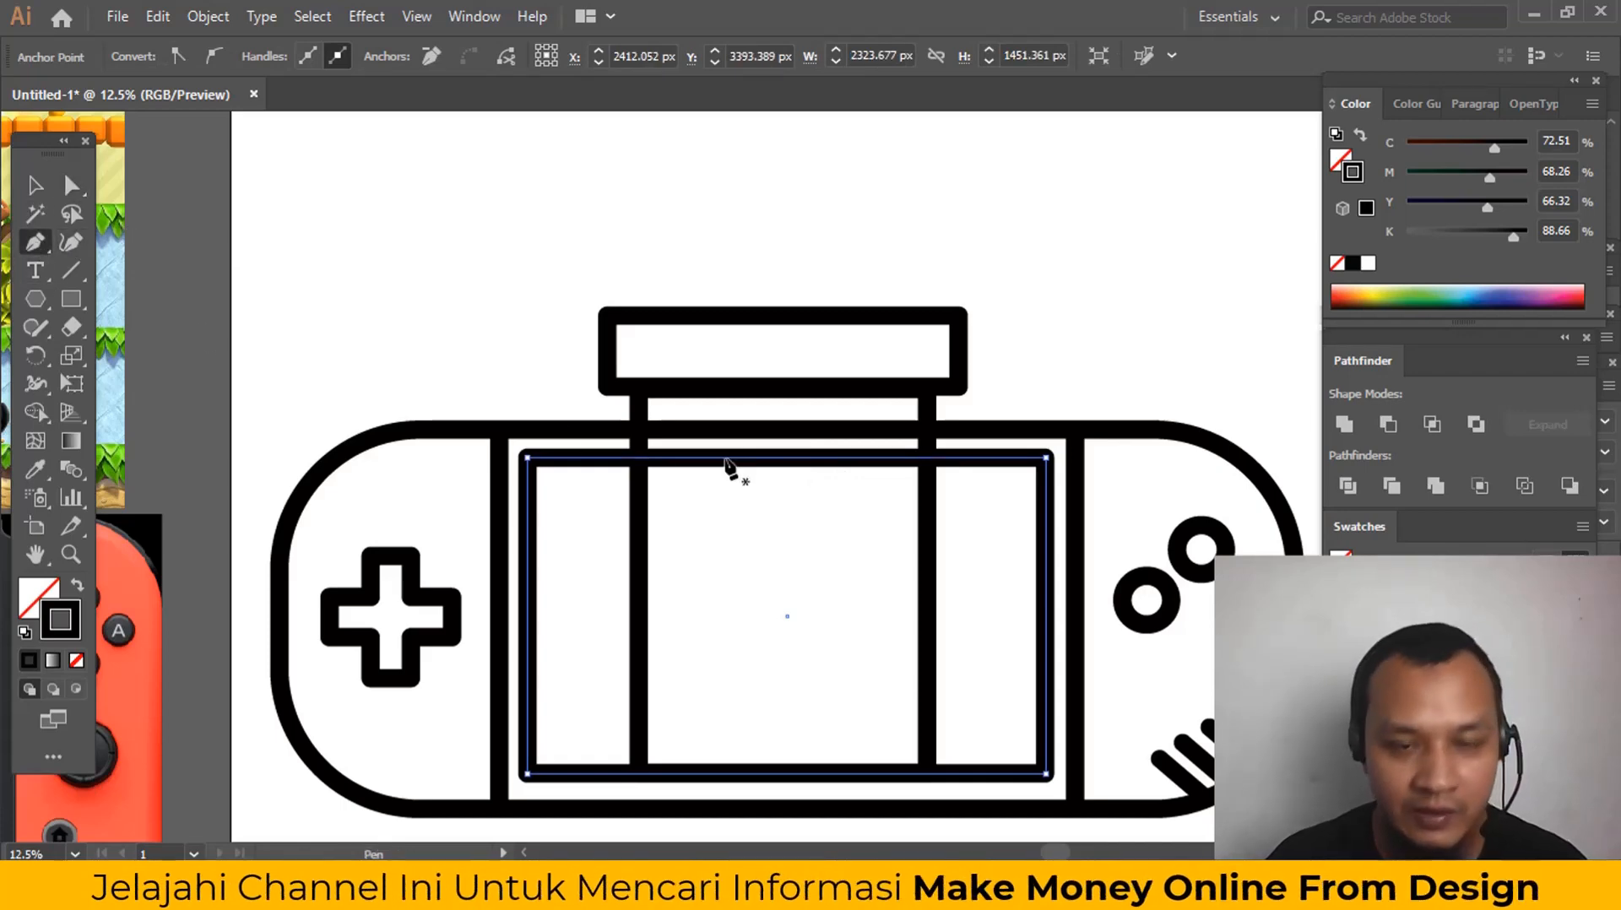
pyautogui.click(786, 457)
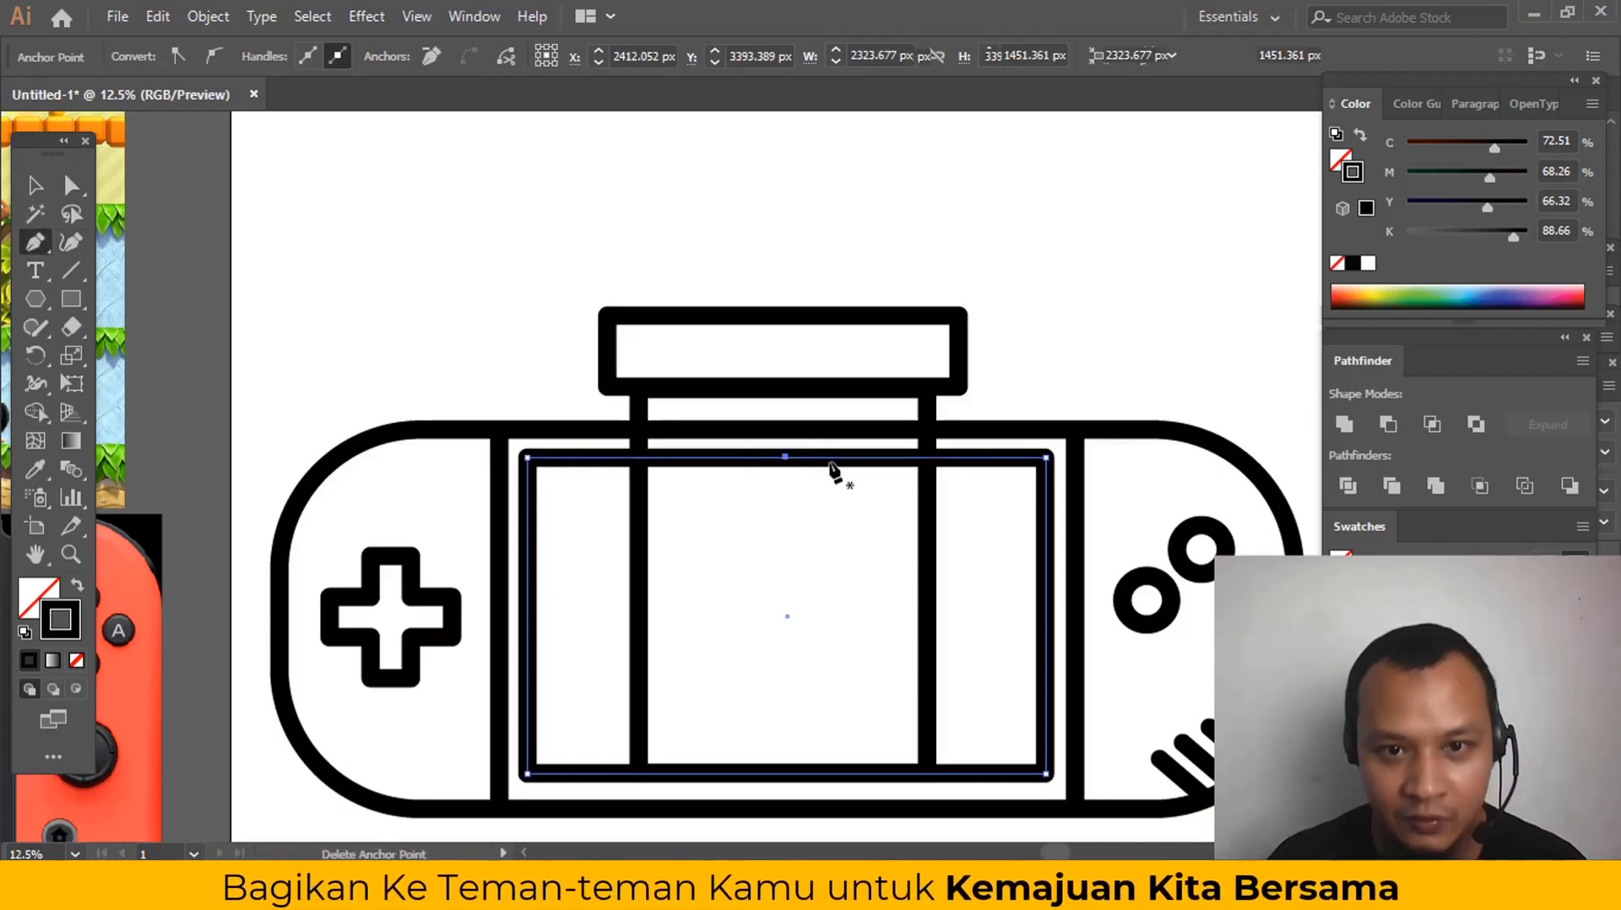
pyautogui.click(846, 458)
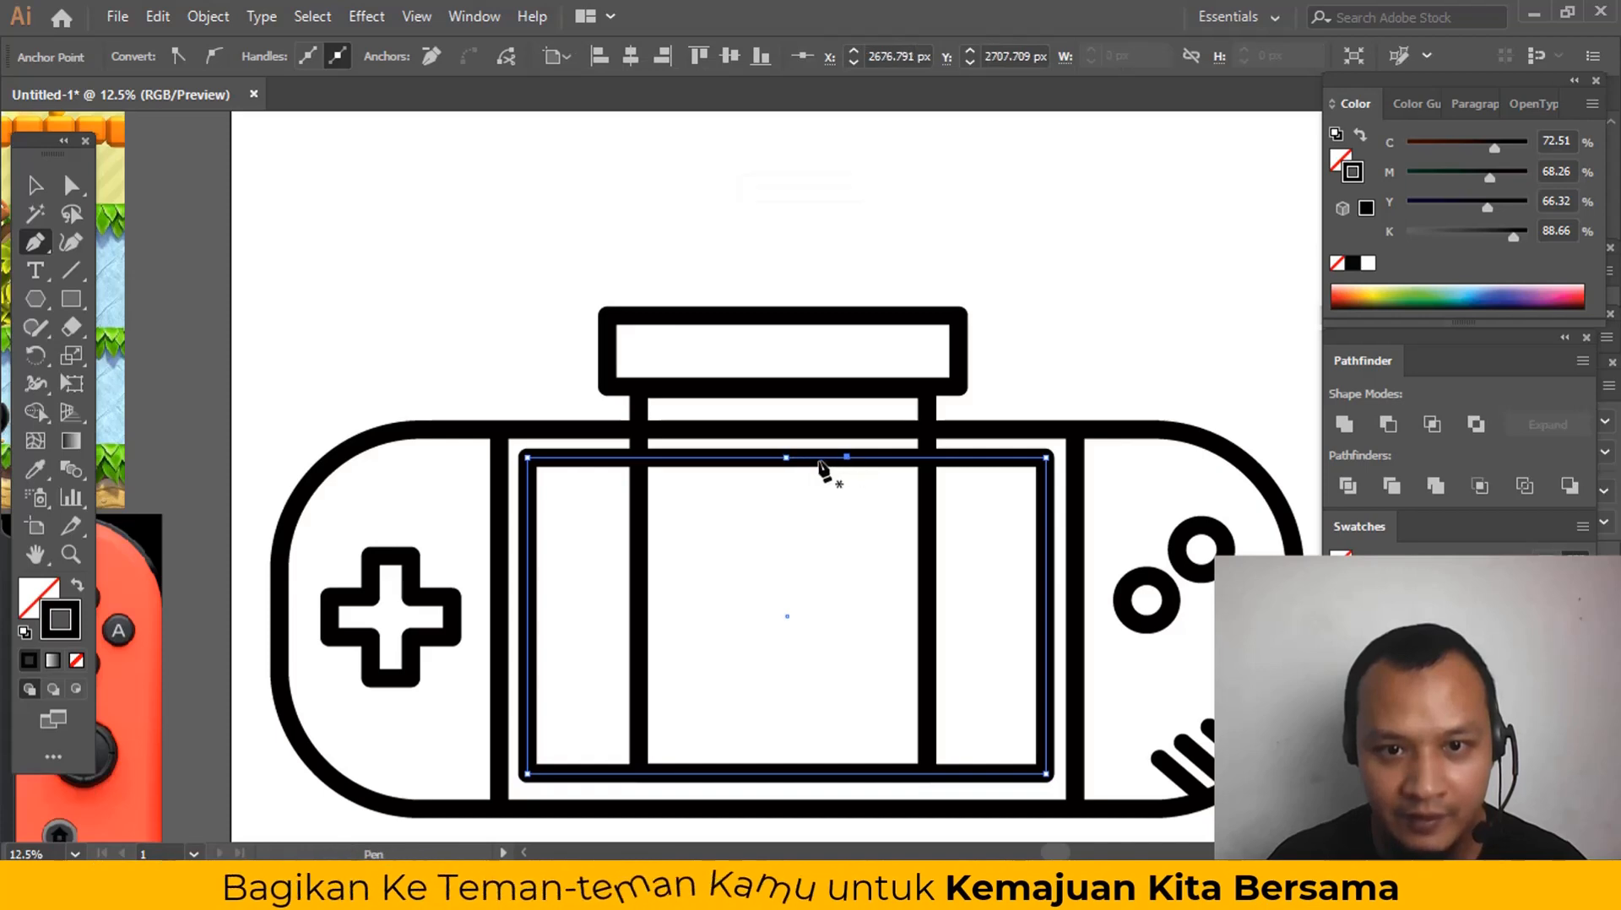
pyautogui.click(818, 457)
pyautogui.click(69, 187)
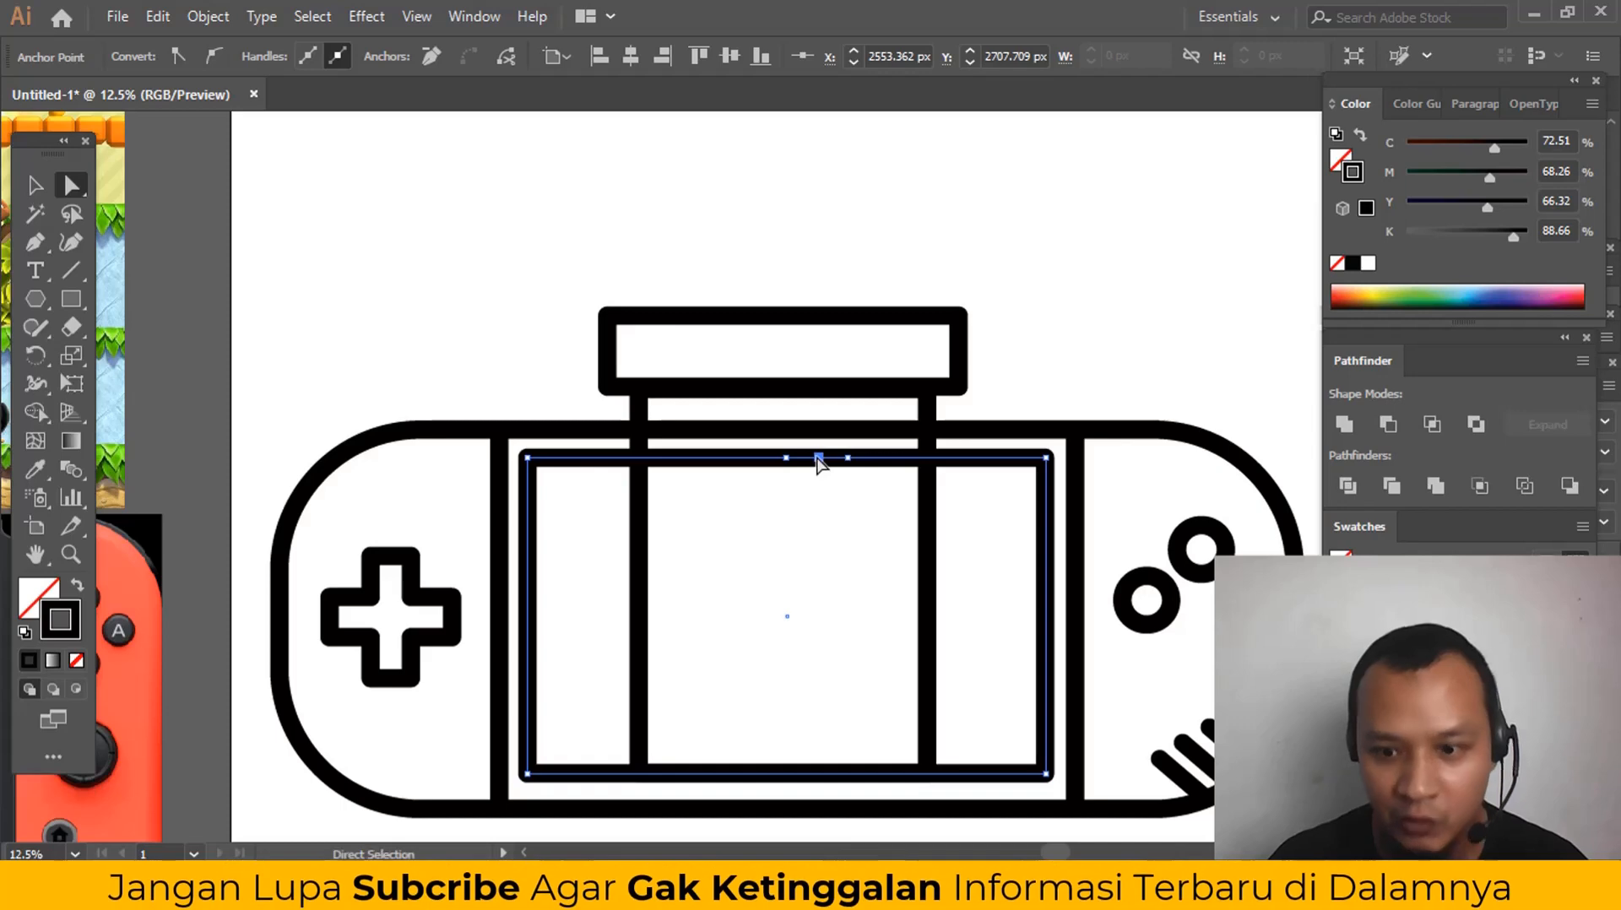
pyautogui.press('Delete')
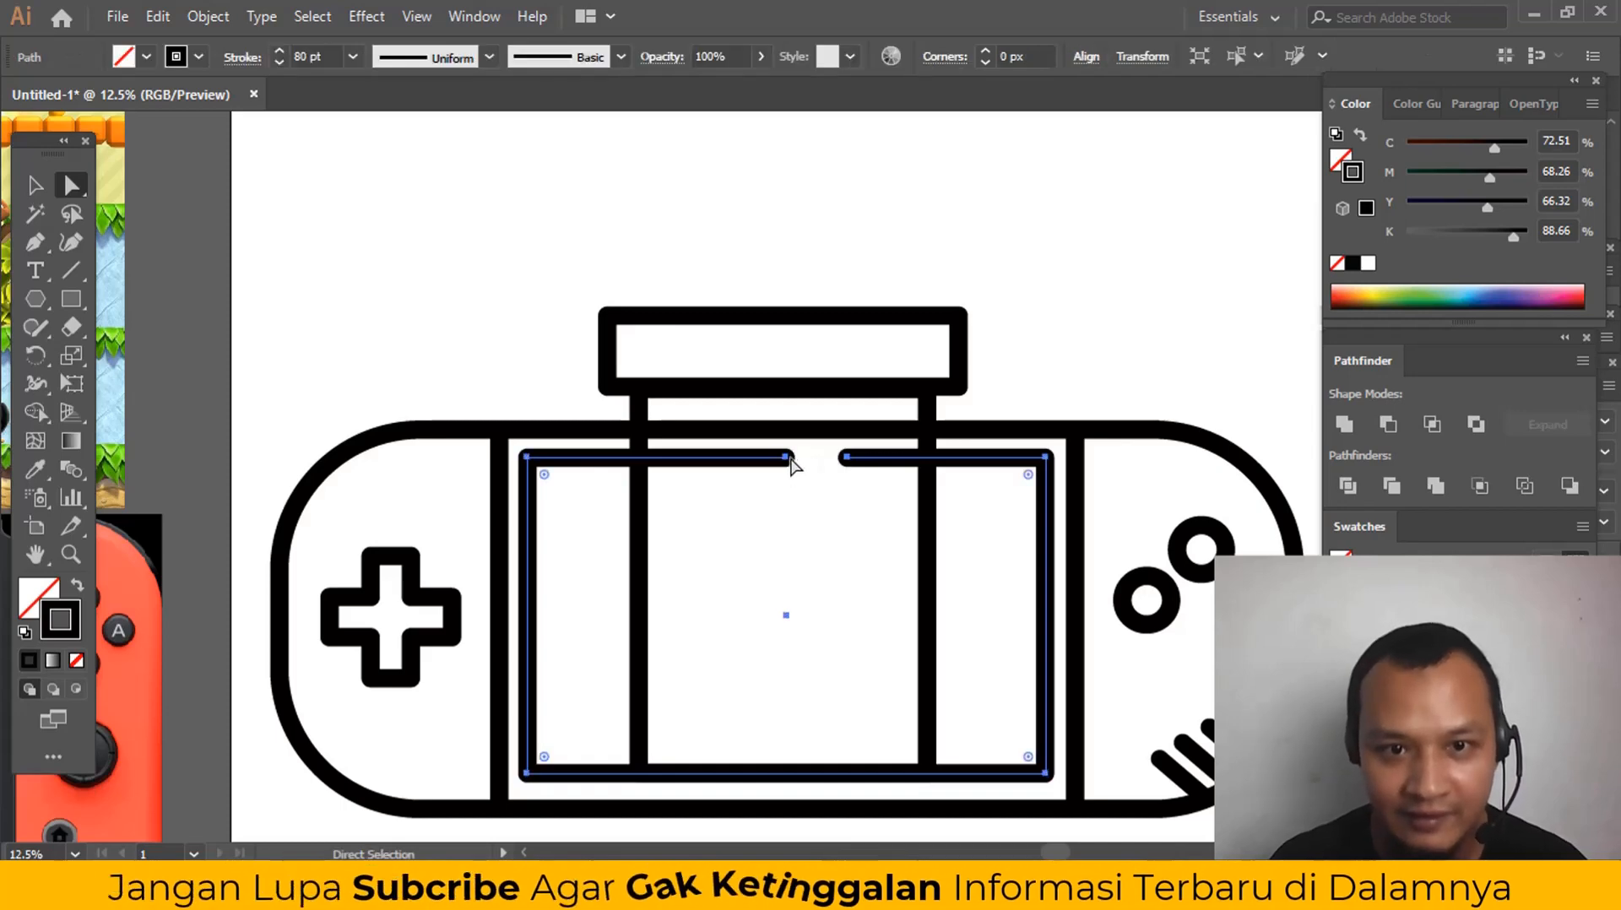
# Step: Pull the two open ends of the screen rectangle's top edge back to the left and right sides of the pipe body
pyautogui.moveTo(787, 458); pyautogui.dragTo(664, 458)
pyautogui.hotkey('ctrl', 'z')
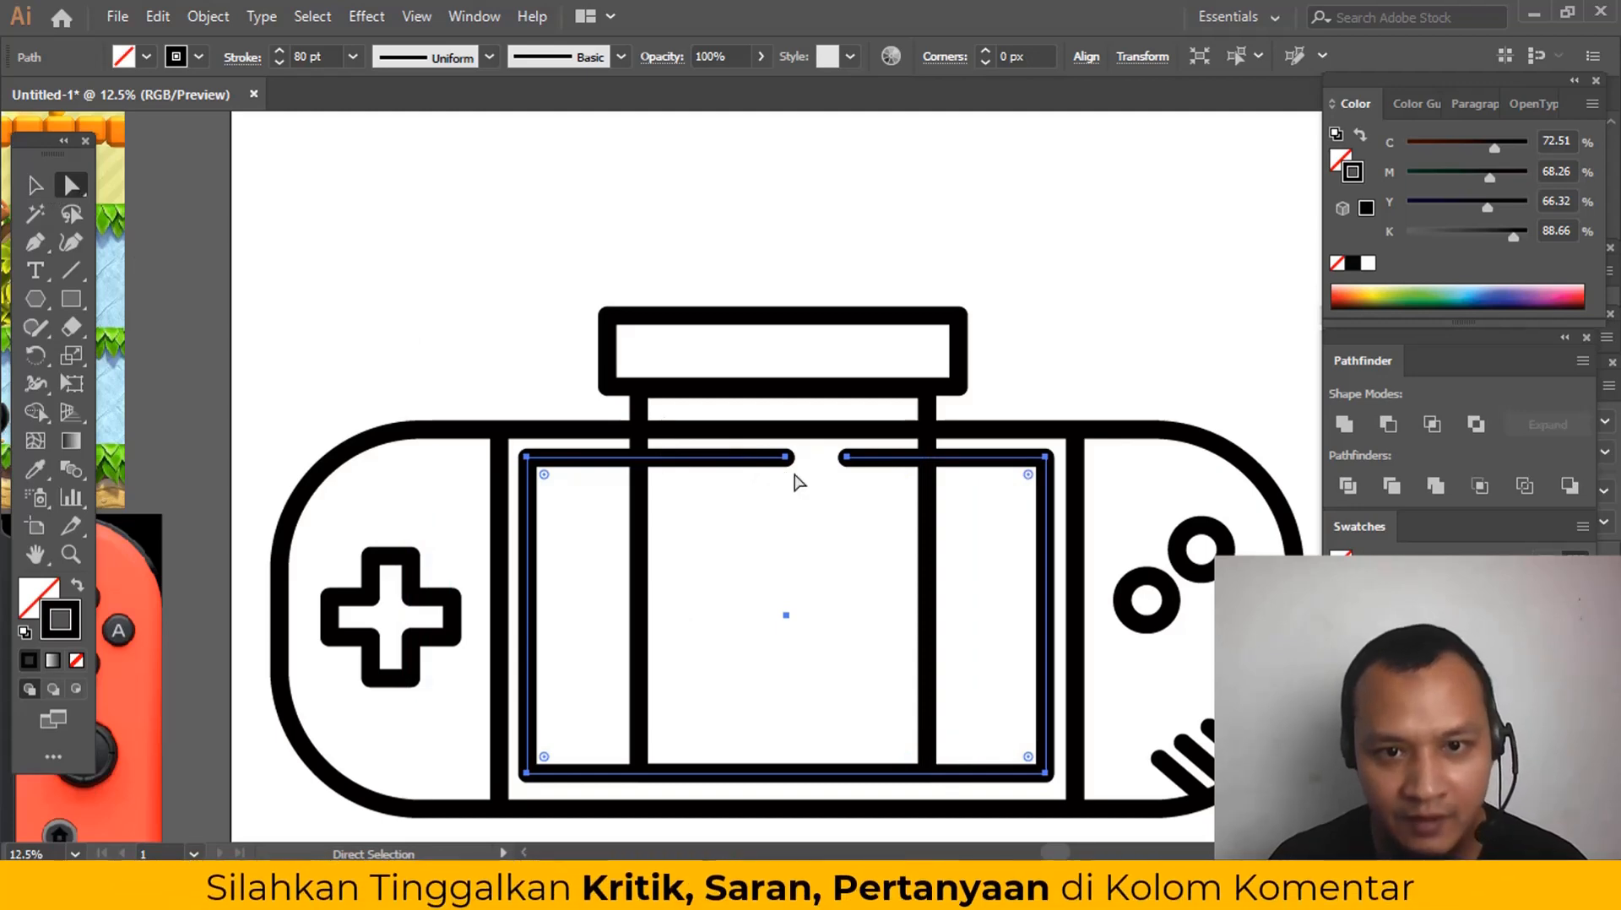
pyautogui.moveTo(787, 459); pyautogui.dragTo(636, 459)
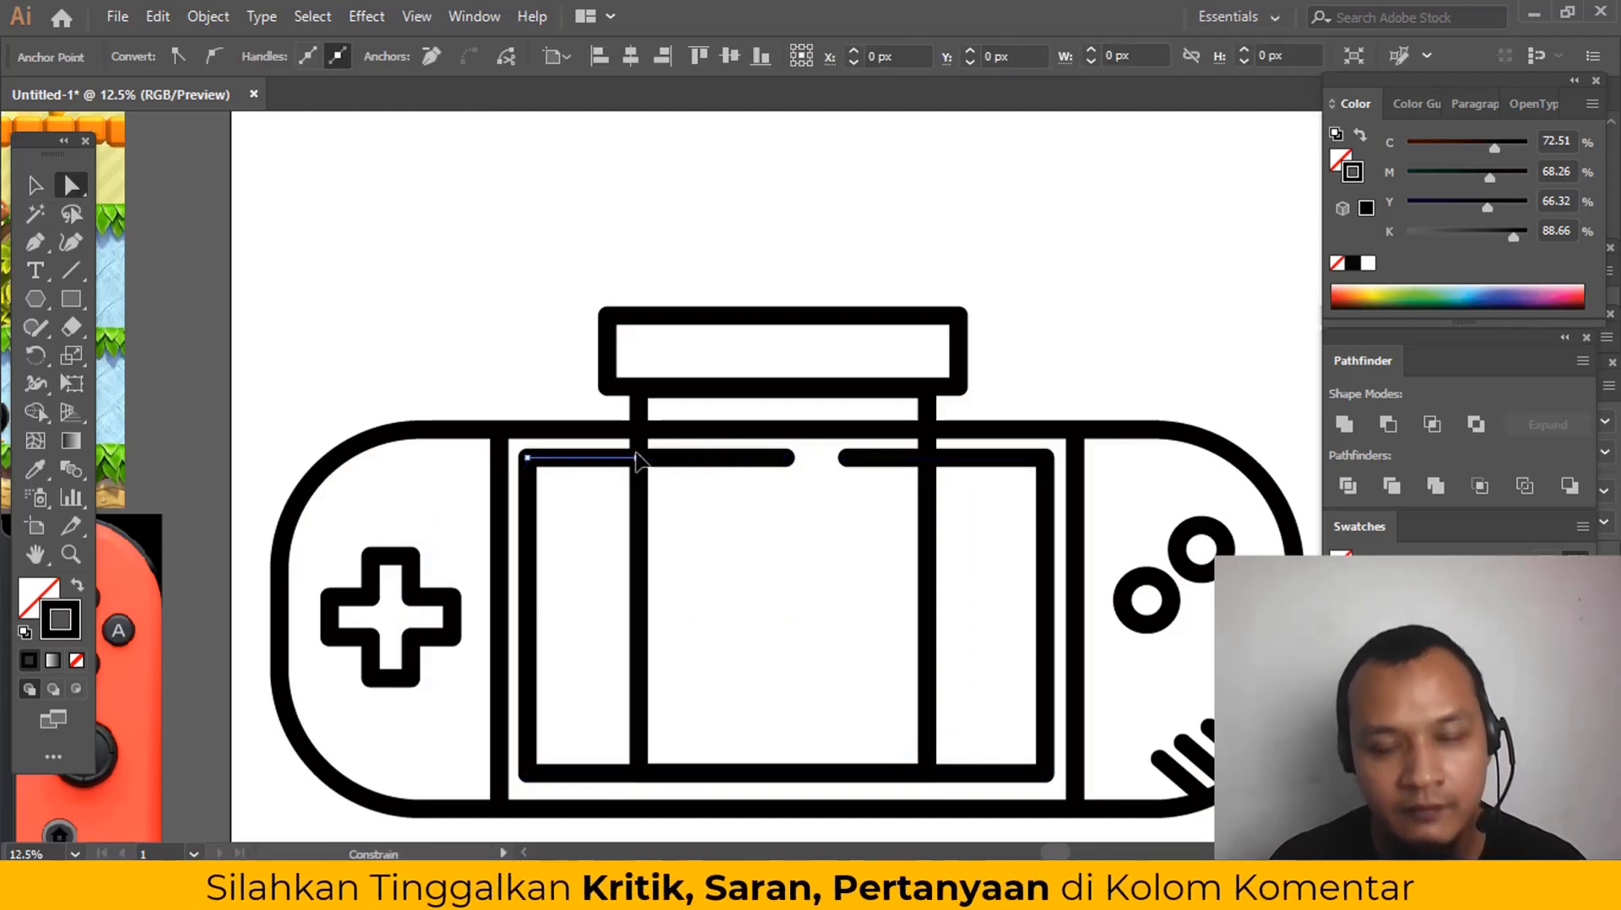
pyautogui.moveTo(847, 458); pyautogui.dragTo(928, 461)
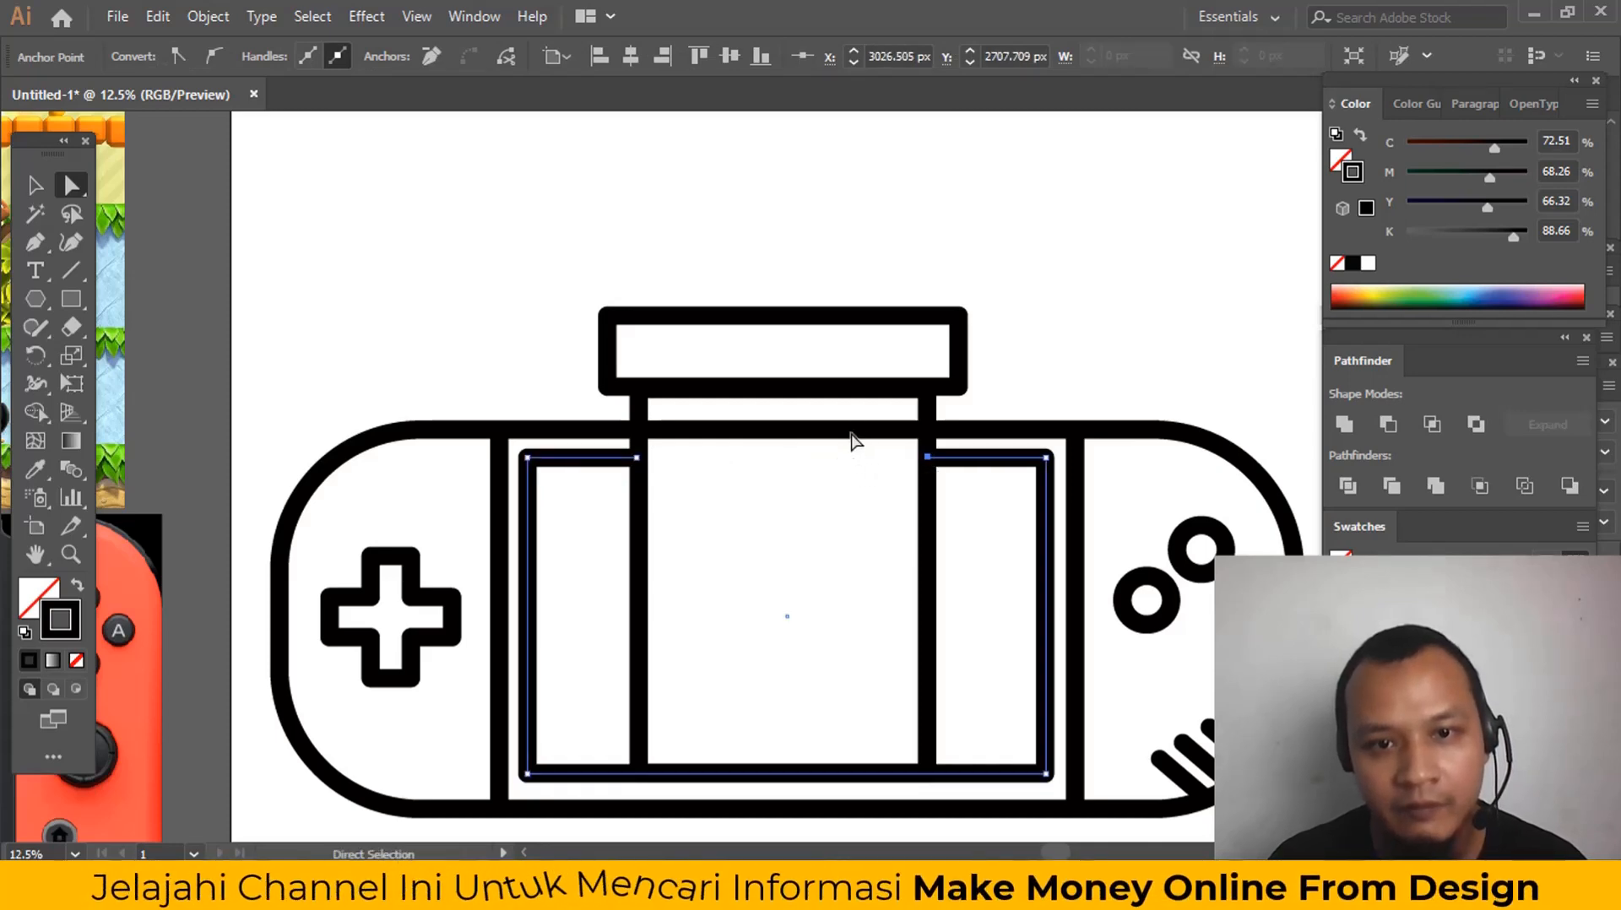
# Step: Cut a gap in the console outline's top edge inside the pipe by adding three anchor points and deleting the middle one
pyautogui.click(852, 432)
pyautogui.press('p')
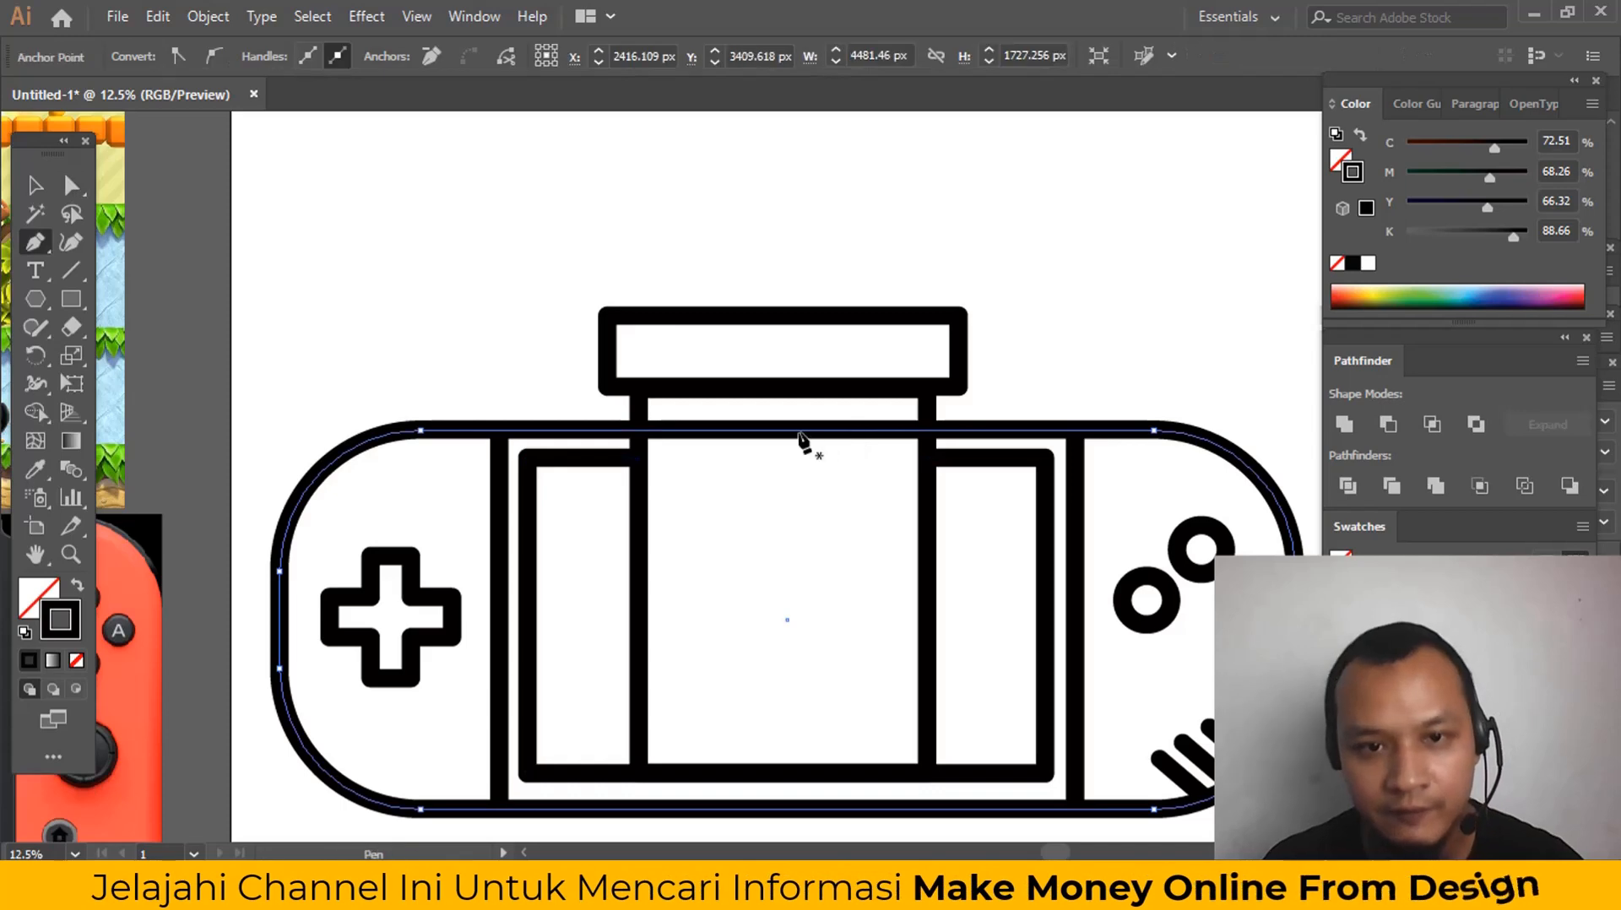
pyautogui.click(801, 431)
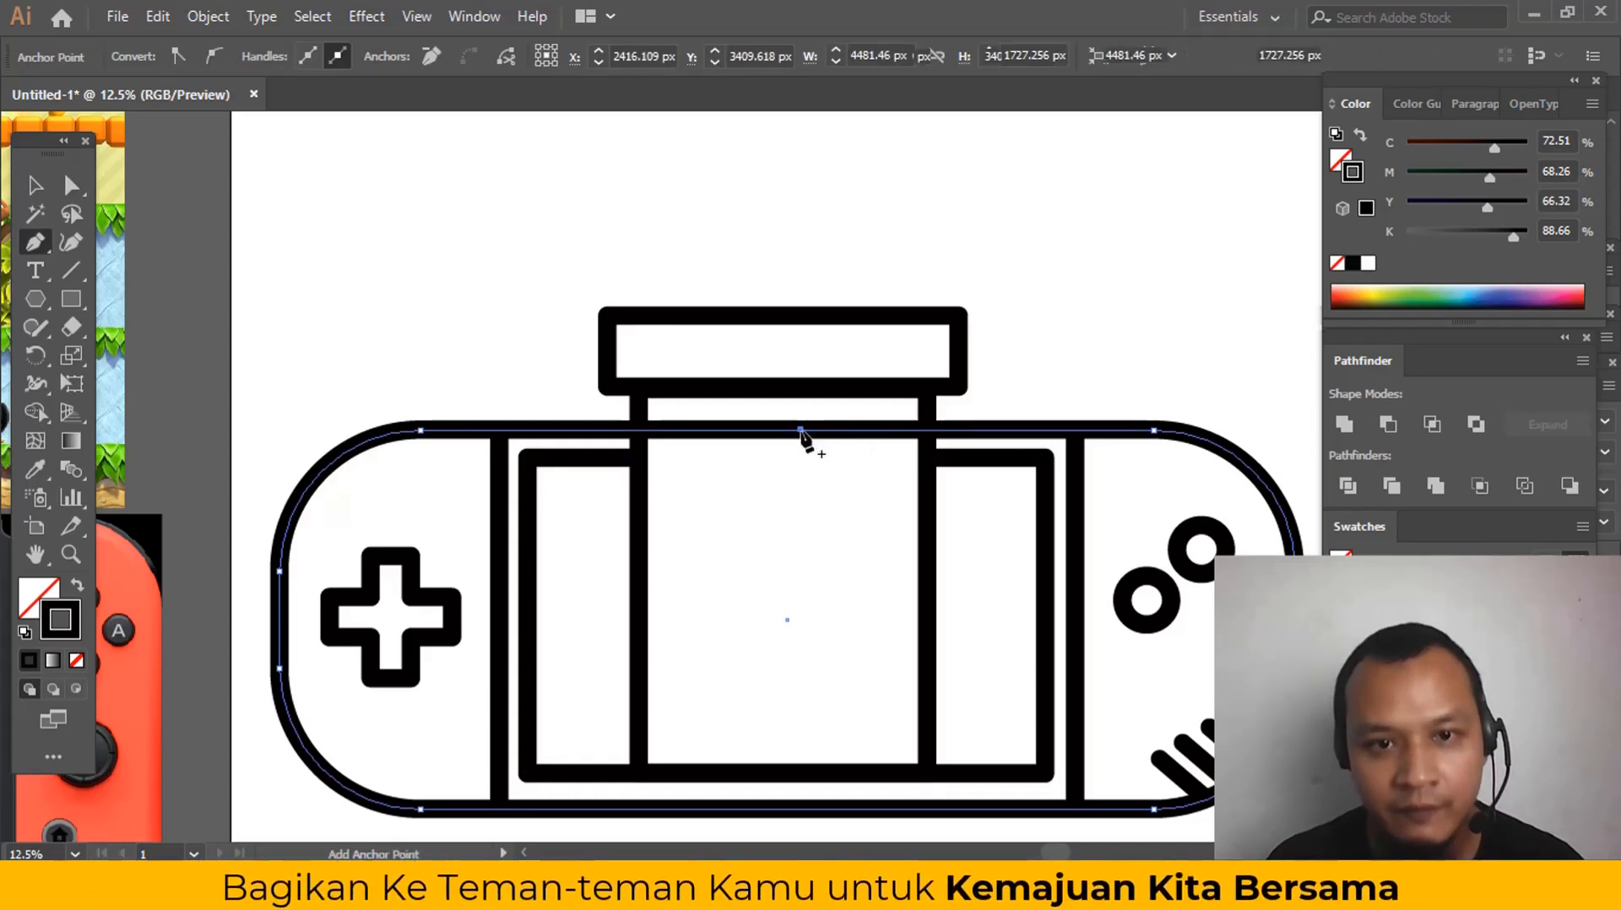
pyautogui.press('a')
pyautogui.press('p')
pyautogui.click(846, 430)
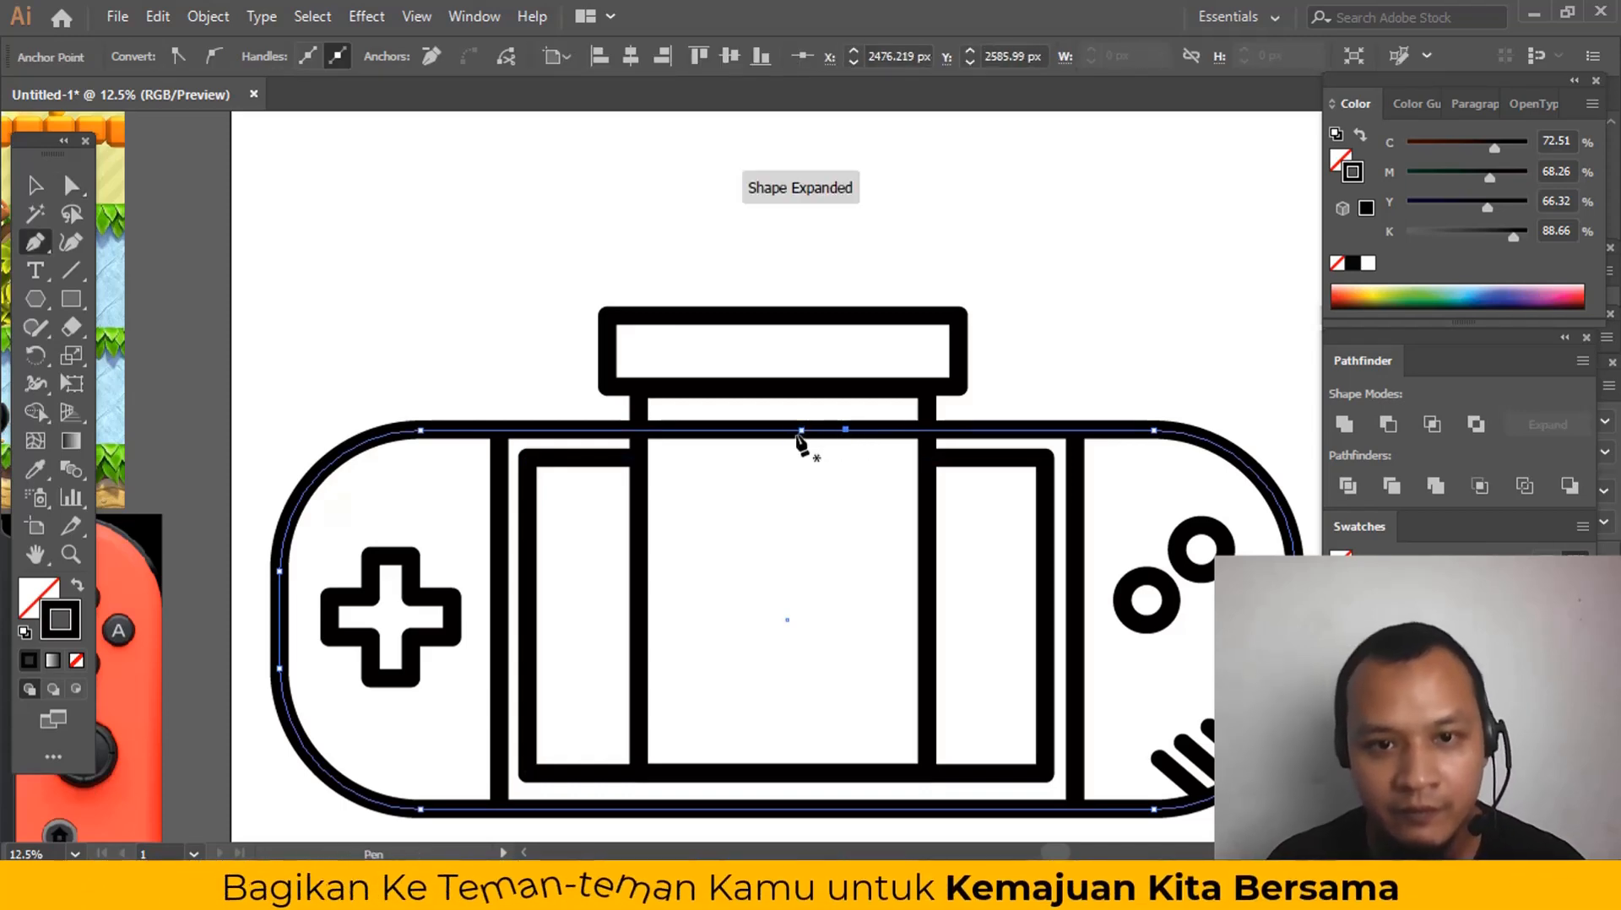
pyautogui.click(758, 431)
pyautogui.press('a')
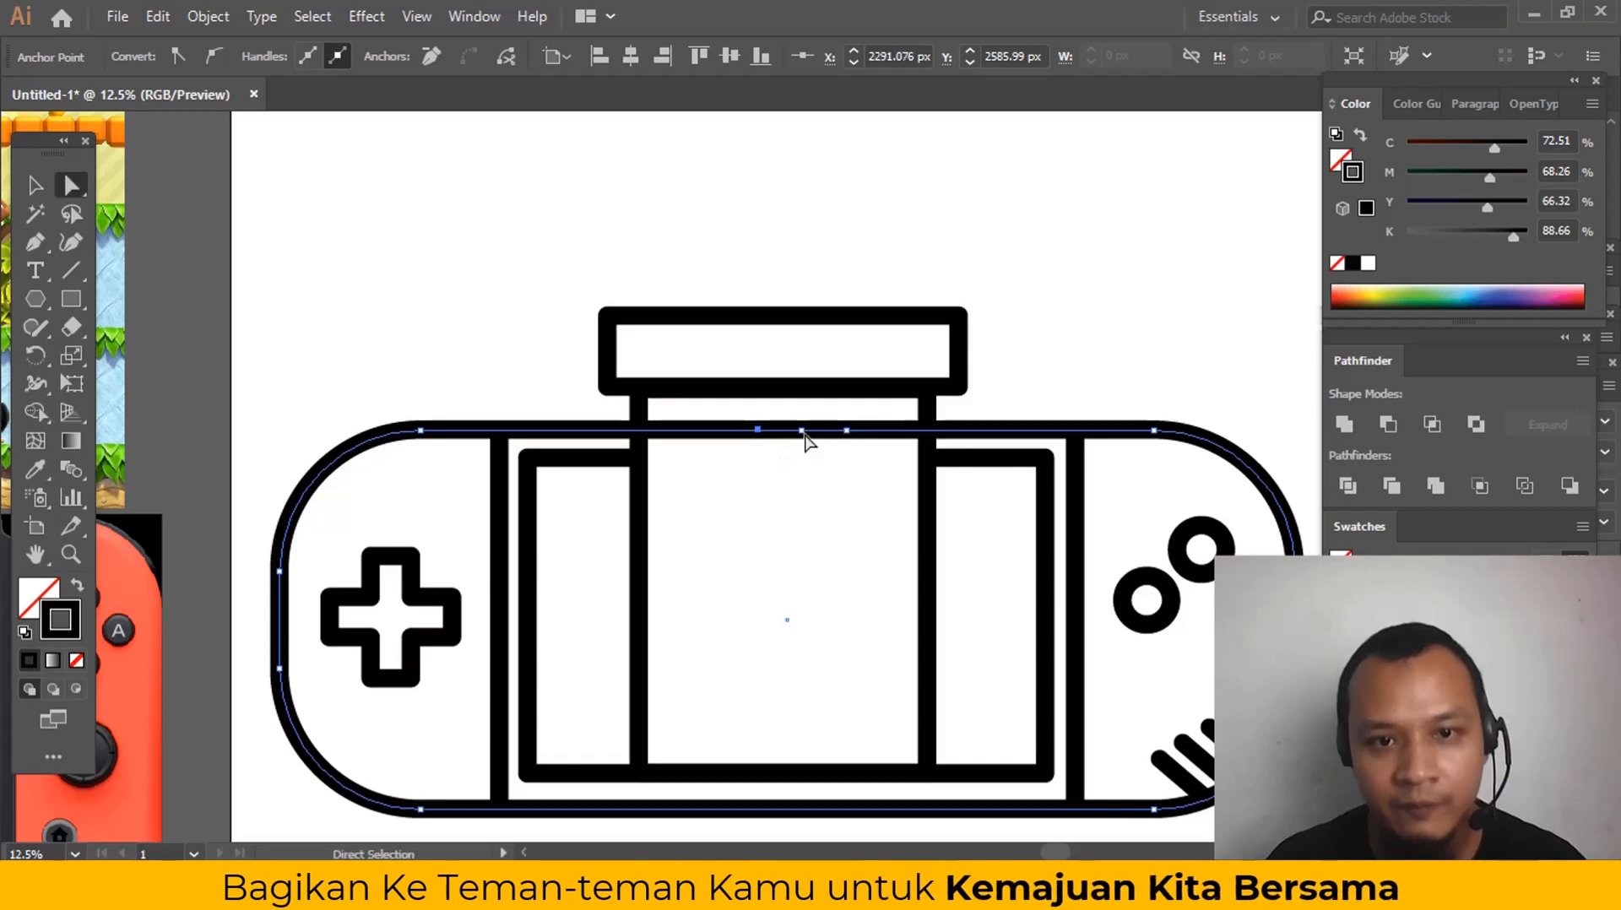
pyautogui.press('Delete')
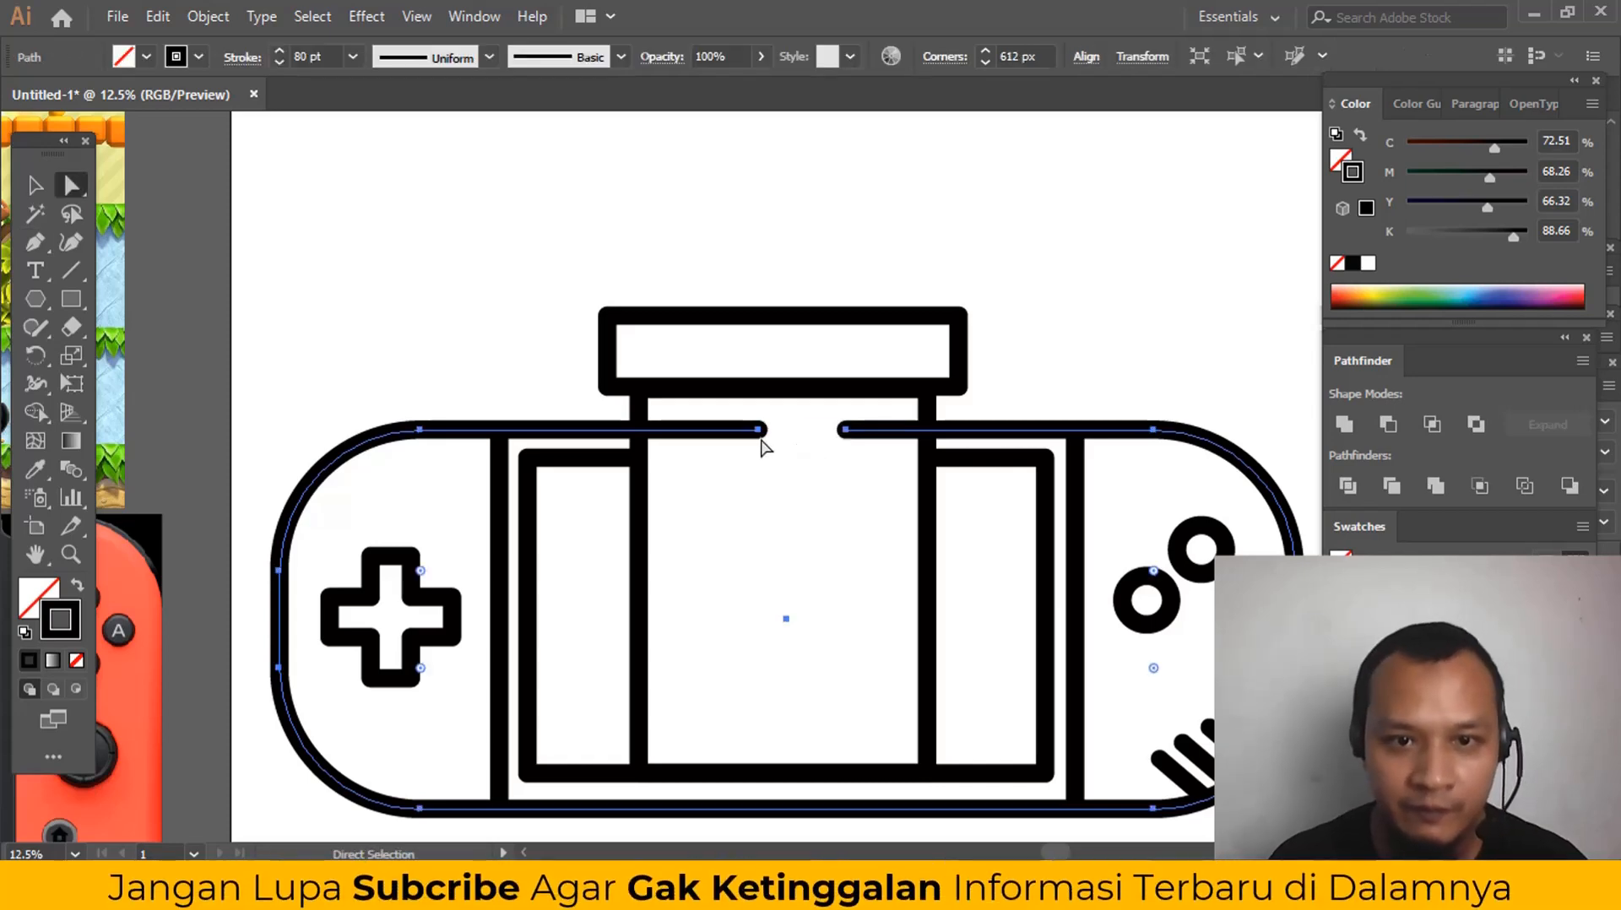
# Step: Move the console outline's two open ends horizontally to the sides of the pipe body and deselect the path
pyautogui.moveTo(759, 429); pyautogui.dragTo(635, 432)
pyautogui.moveTo(848, 434); pyautogui.dragTo(927, 431)
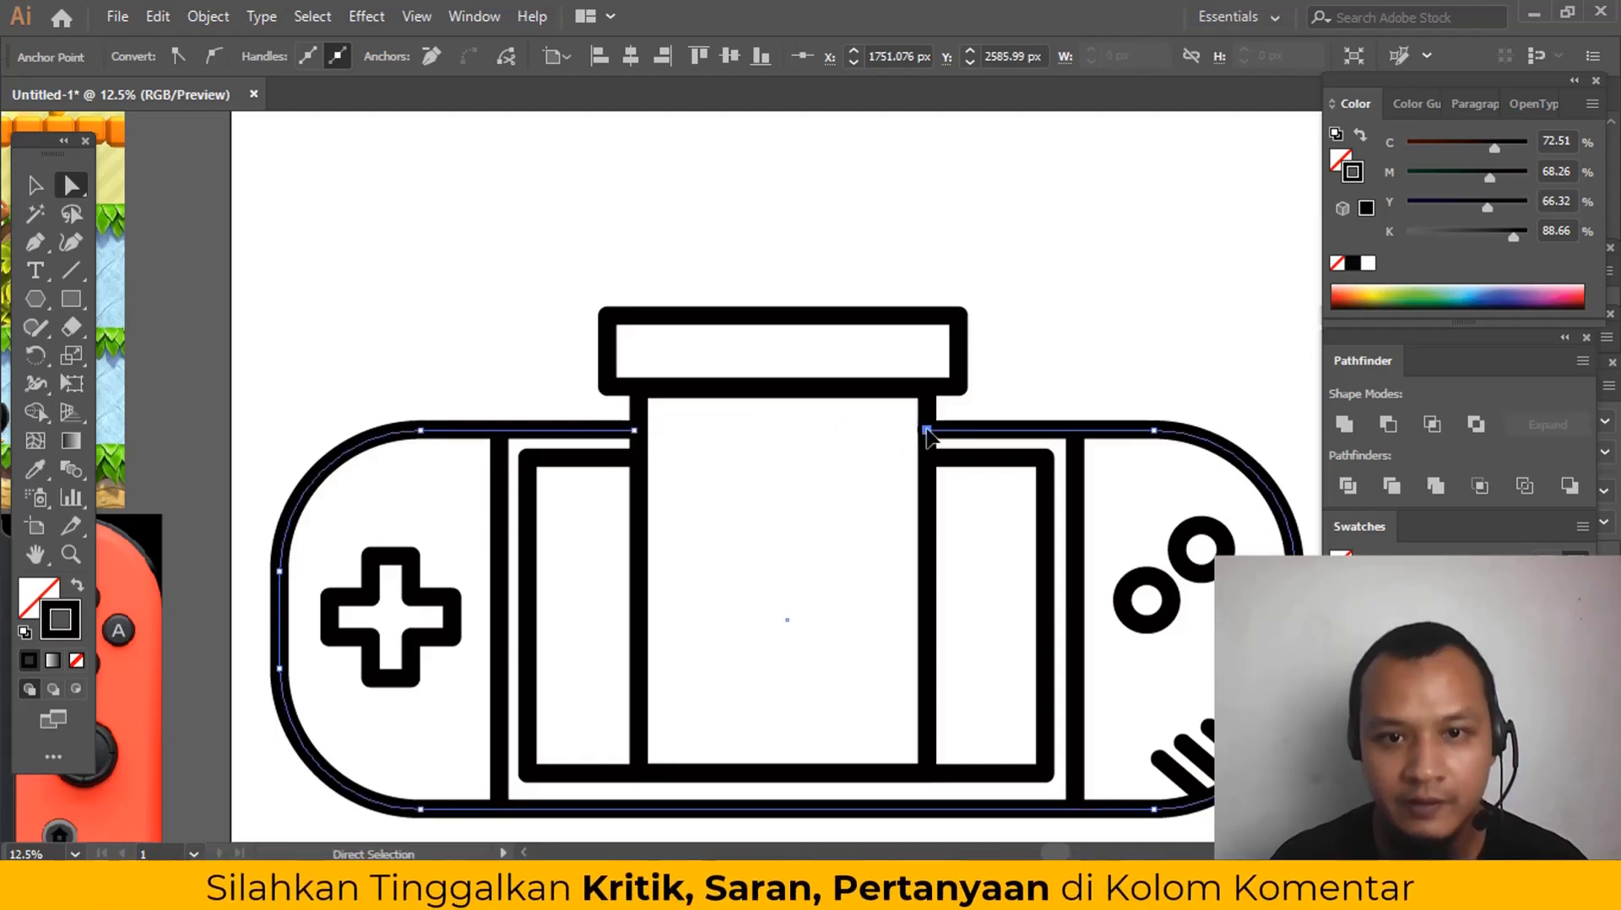
pyautogui.hotkey('ctrl', 'shift', 'a')
# Step: Draw an S-shaped curve with the Pen tool, rising from the middle of the pipe rim's top edge as one side of the plant stem
pyautogui.keyDown('ctrl'); pyautogui.keyDown('alt'); pyautogui.click(897, 510); pyautogui.keyUp('alt'); pyautogui.keyUp('ctrl')
pyautogui.keyDown('ctrl'); pyautogui.keyDown('alt'); pyautogui.click(787, 507); pyautogui.keyUp('alt'); pyautogui.keyUp('ctrl')
pyautogui.keyDown('ctrl'); pyautogui.keyDown('alt'); pyautogui.click(787, 506); pyautogui.keyUp('alt'); pyautogui.keyUp('ctrl')
pyautogui.moveTo(786, 478); pyautogui.dragTo(817, 535)
pyautogui.keyDown('ctrl'); pyautogui.click(819, 536); pyautogui.keyUp('ctrl')
pyautogui.moveTo(880, 473); pyautogui.dragTo(874, 608)
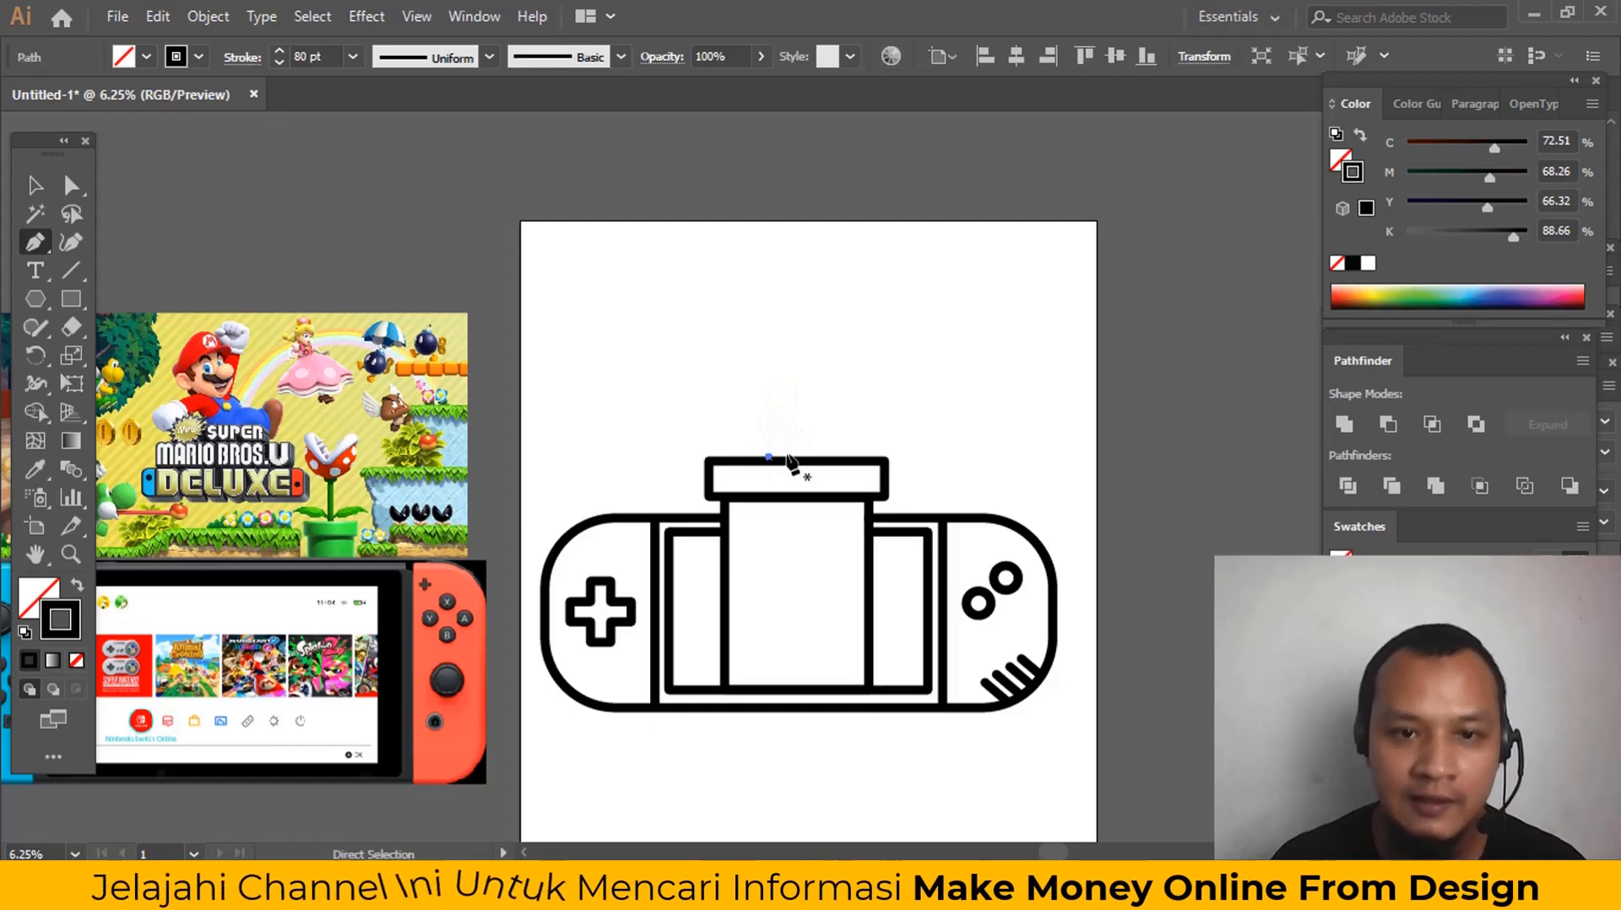
pyautogui.hotkey('ctrl', 'z')
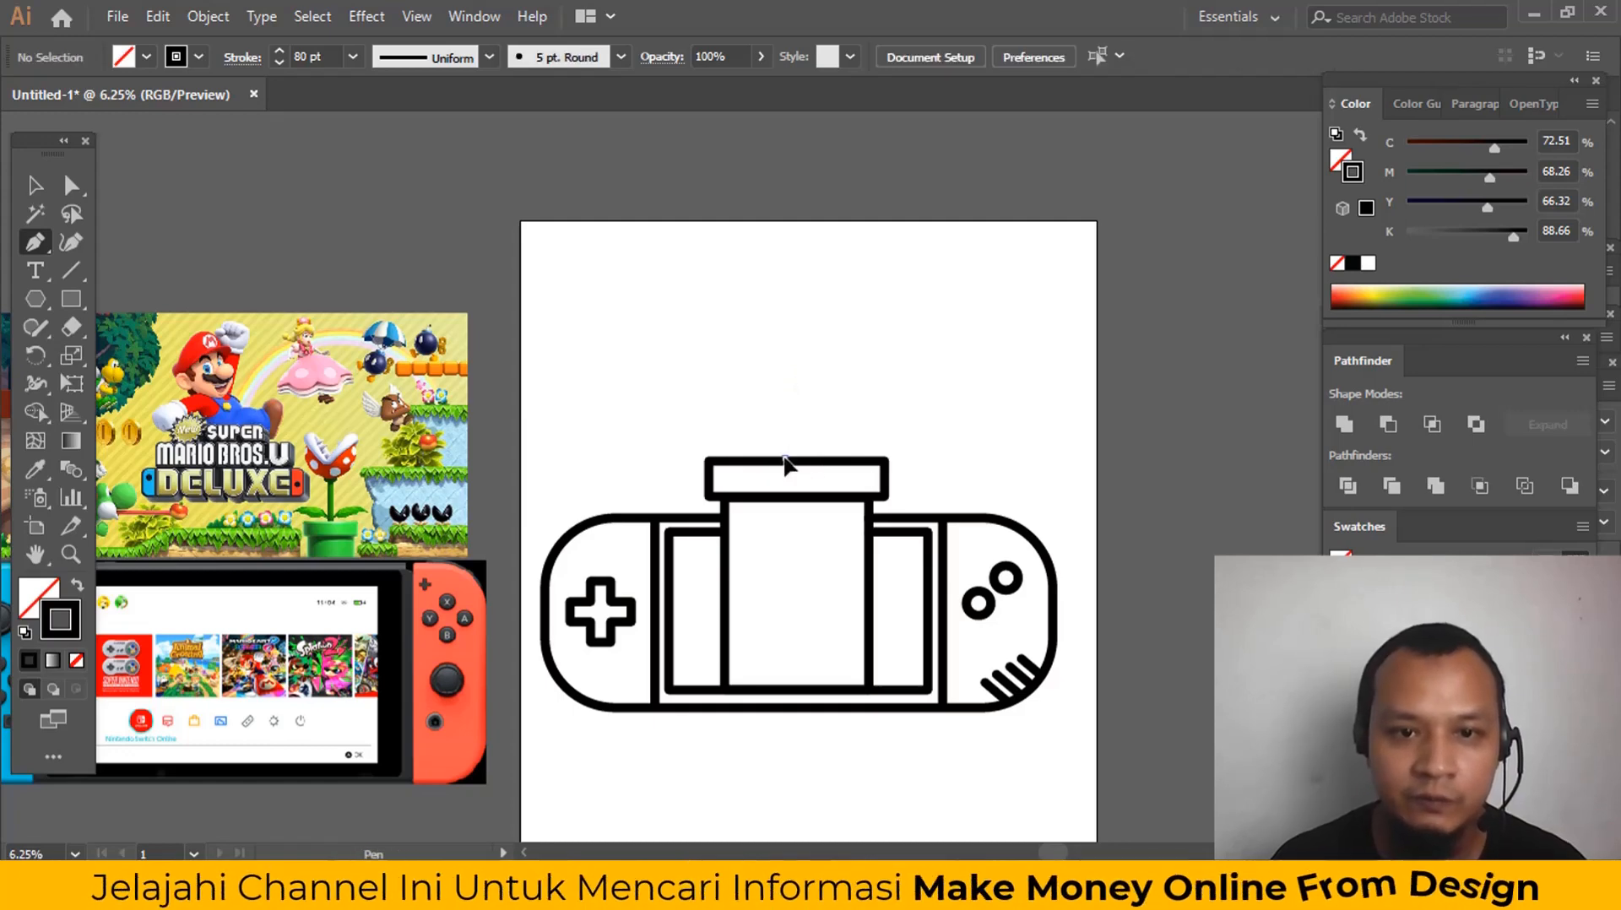
pyautogui.click(798, 459)
pyautogui.moveTo(819, 386); pyautogui.dragTo(905, 360)
pyautogui.click(820, 318)
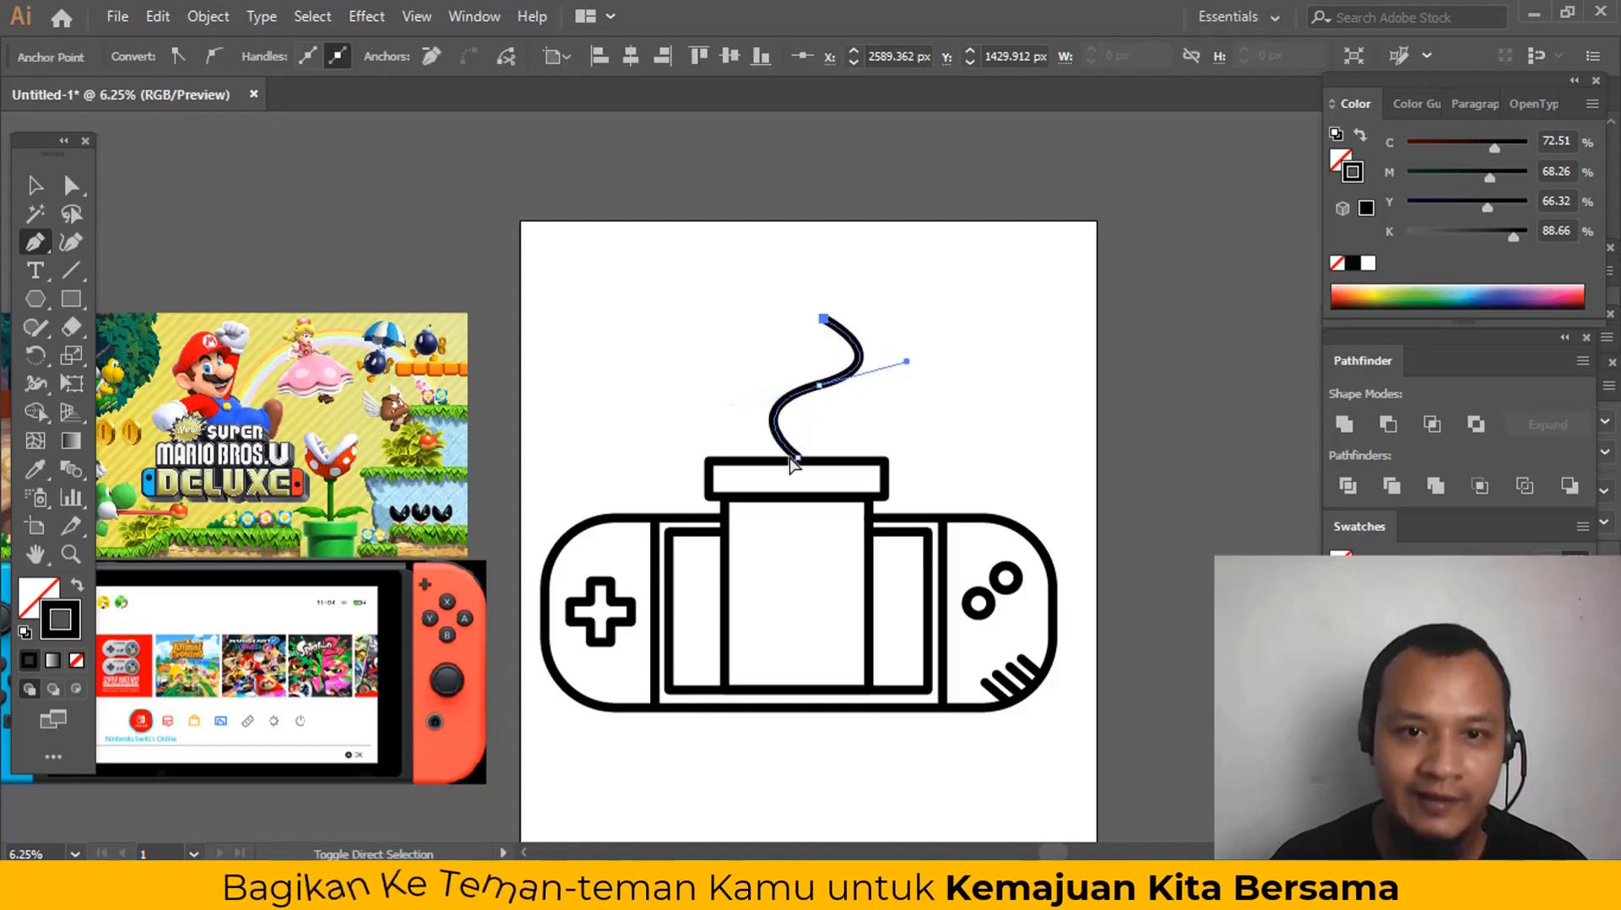
pyautogui.keyDown('ctrl'); pyautogui.click(794, 533); pyautogui.keyUp('ctrl')
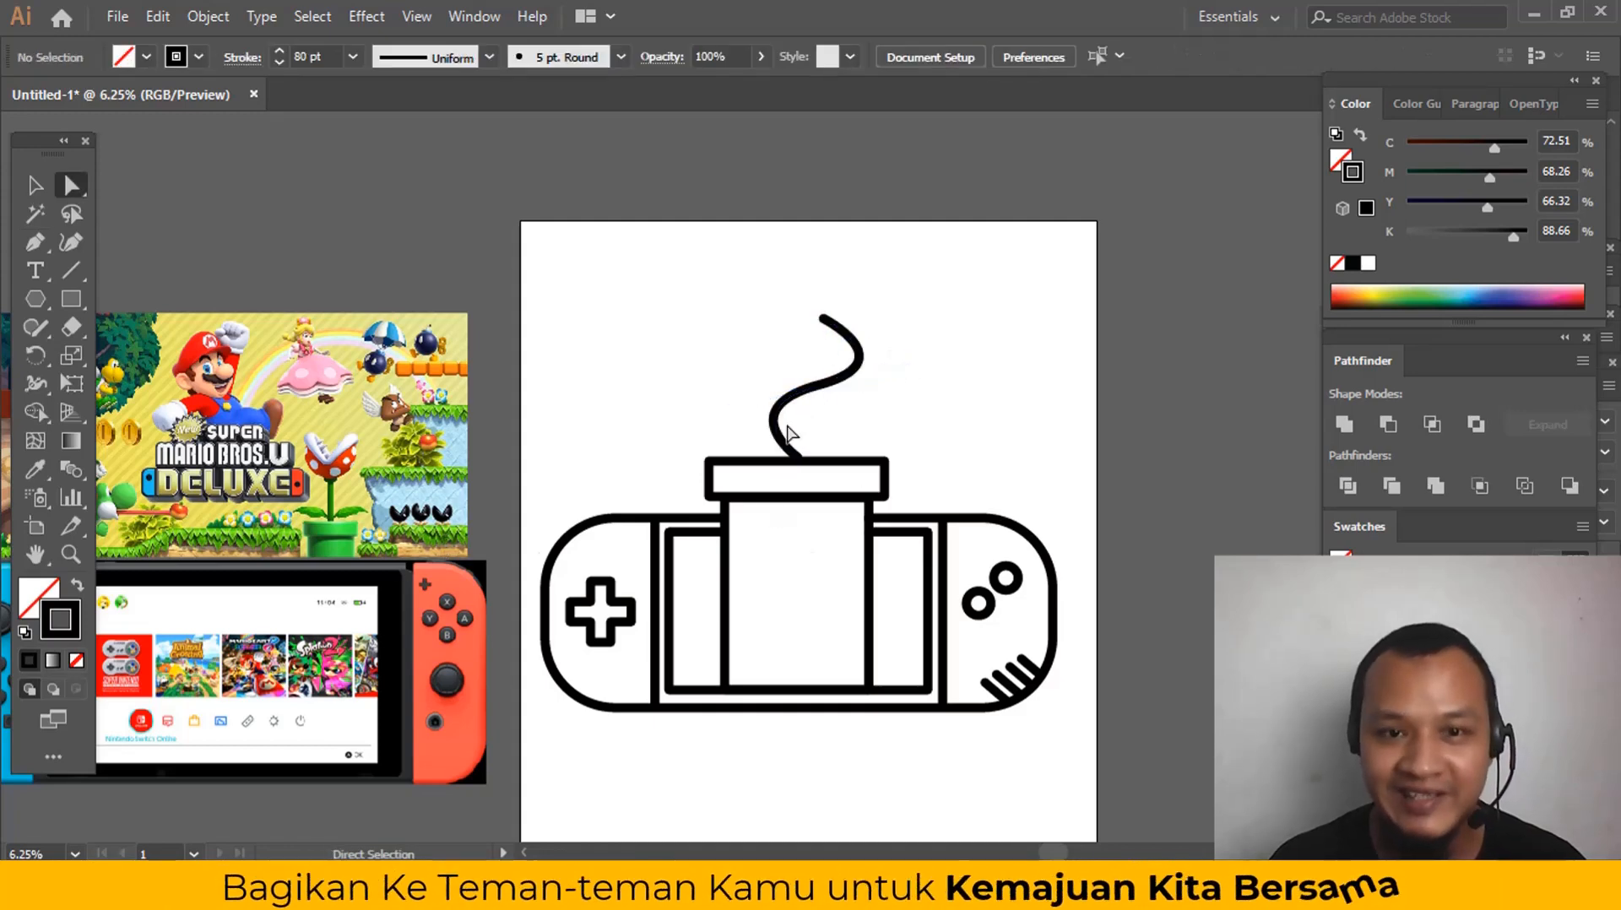
# Step: Continue the stem path with a short slanted tip and a parallel S-curve back down to the pipe rim, and deselect it
pyautogui.click(820, 385)
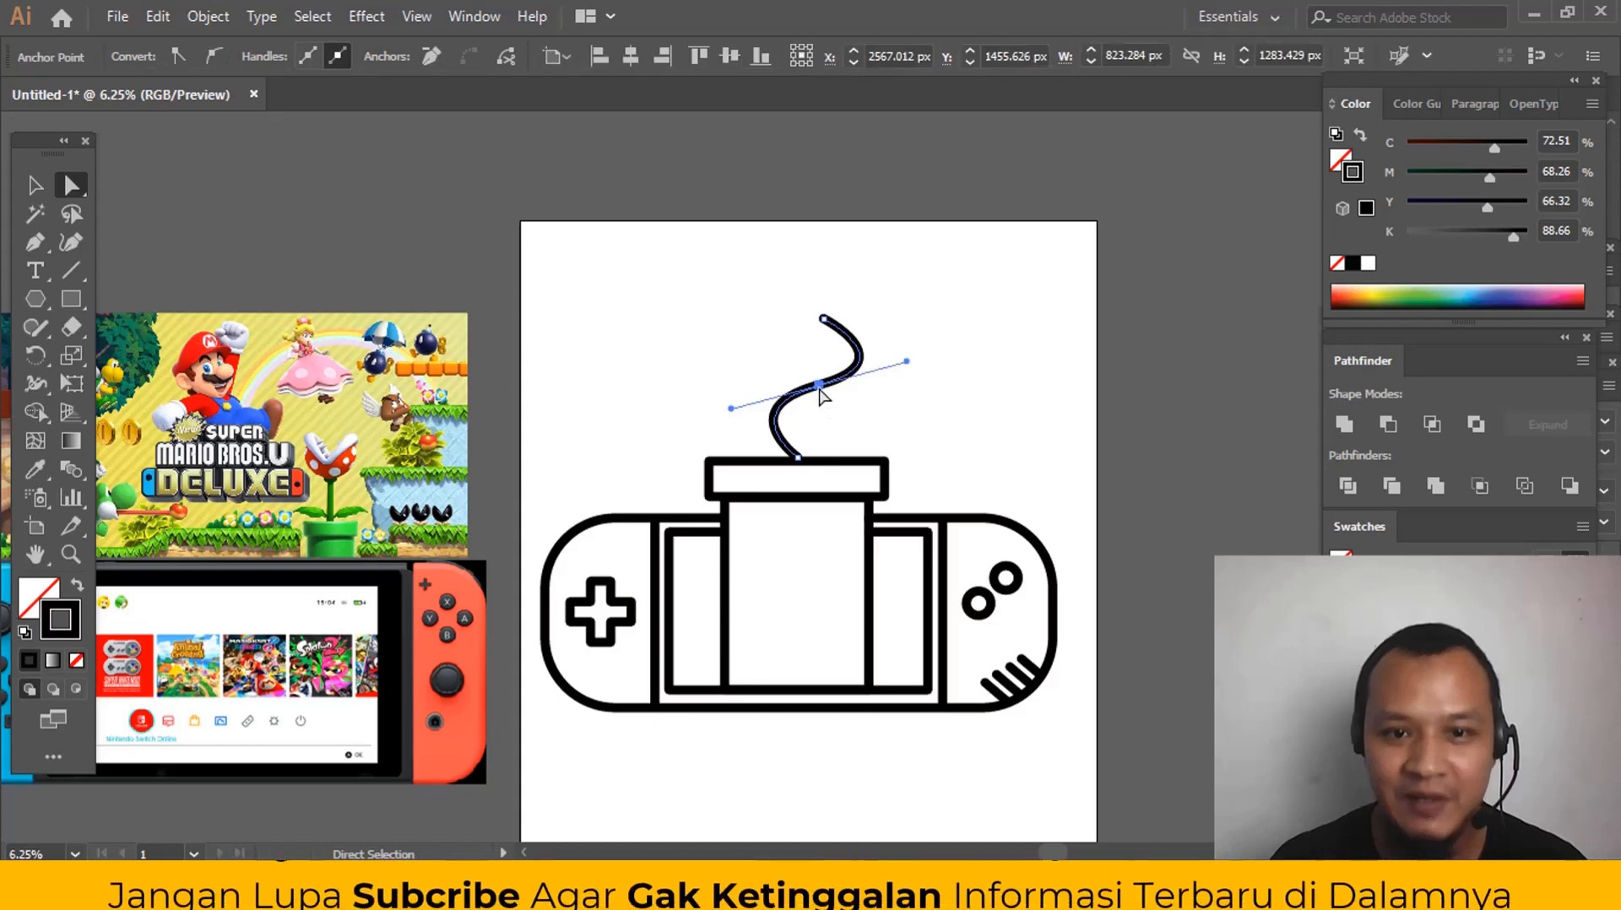
pyautogui.press('p')
pyautogui.click(823, 319)
pyautogui.click(843, 302)
pyautogui.moveTo(840, 395); pyautogui.dragTo(729, 425)
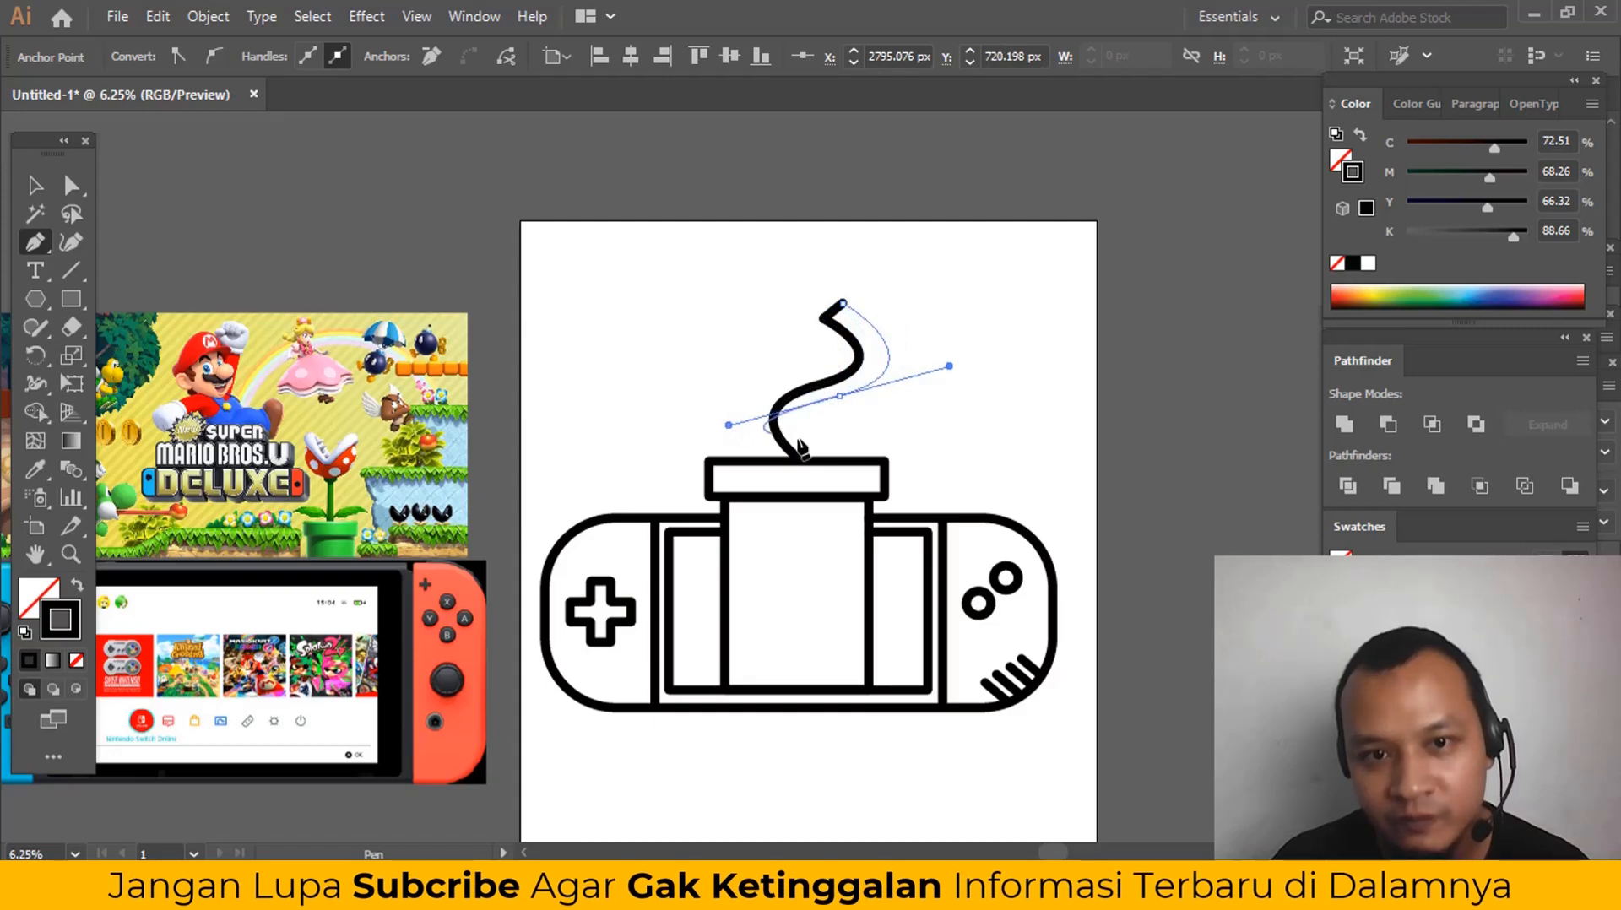
pyautogui.click(841, 464)
pyautogui.keyDown('ctrl'); pyautogui.click(872, 427); pyautogui.keyUp('ctrl')
# Step: Shorten the lower handle of the right-hand stem curve's middle anchor point to even out the stem's width
pyautogui.hotkey('ctrl', '+')
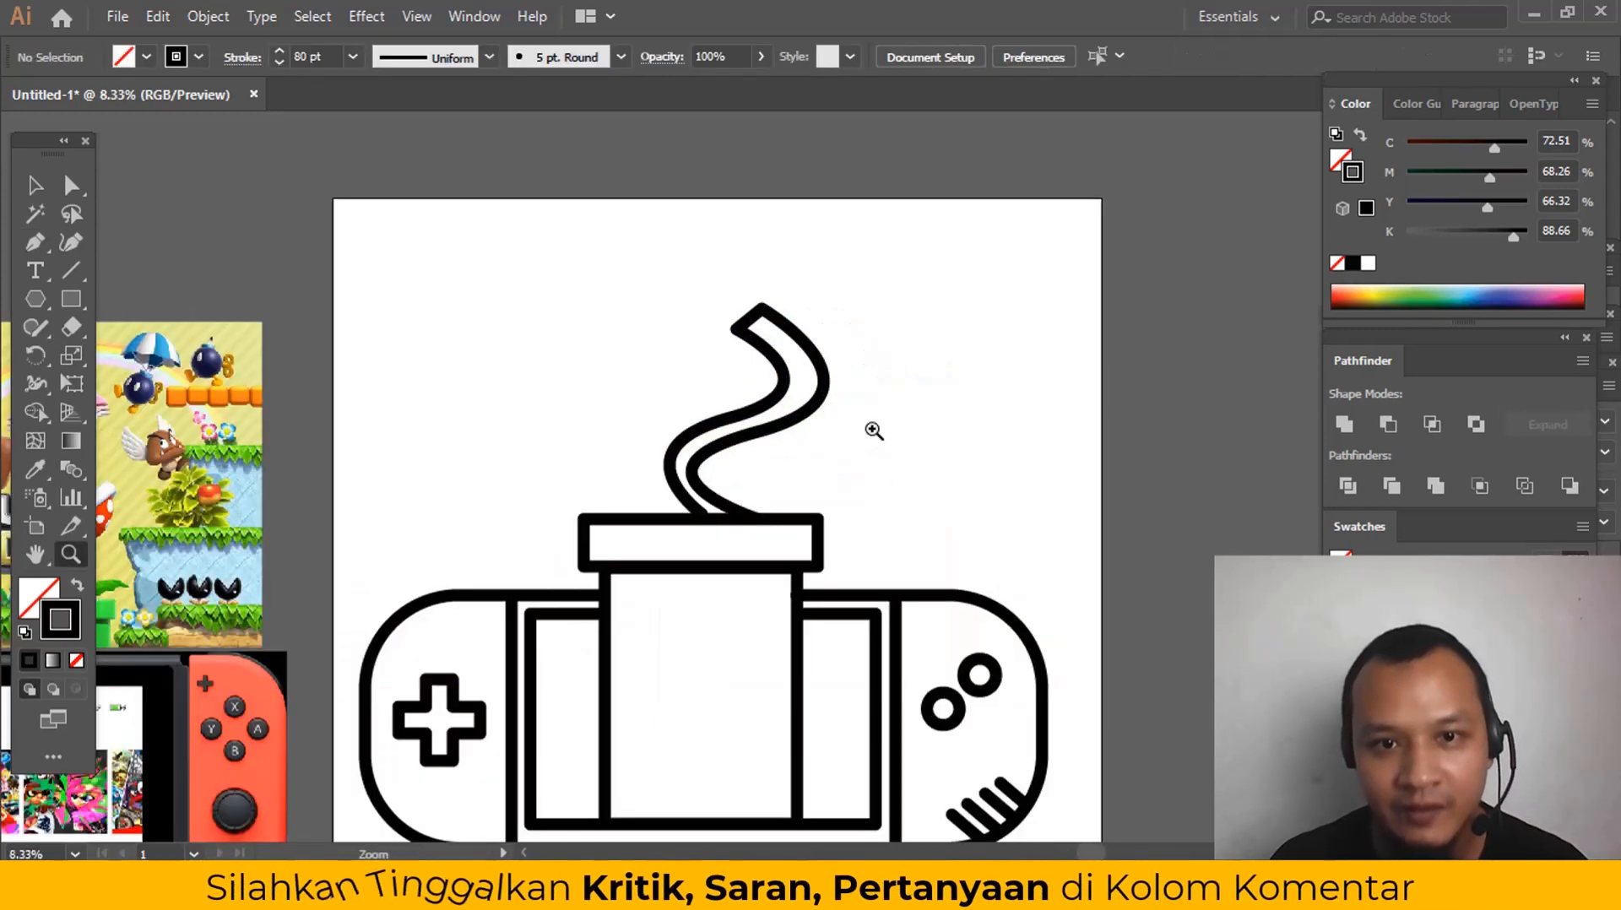
pyautogui.click(770, 426)
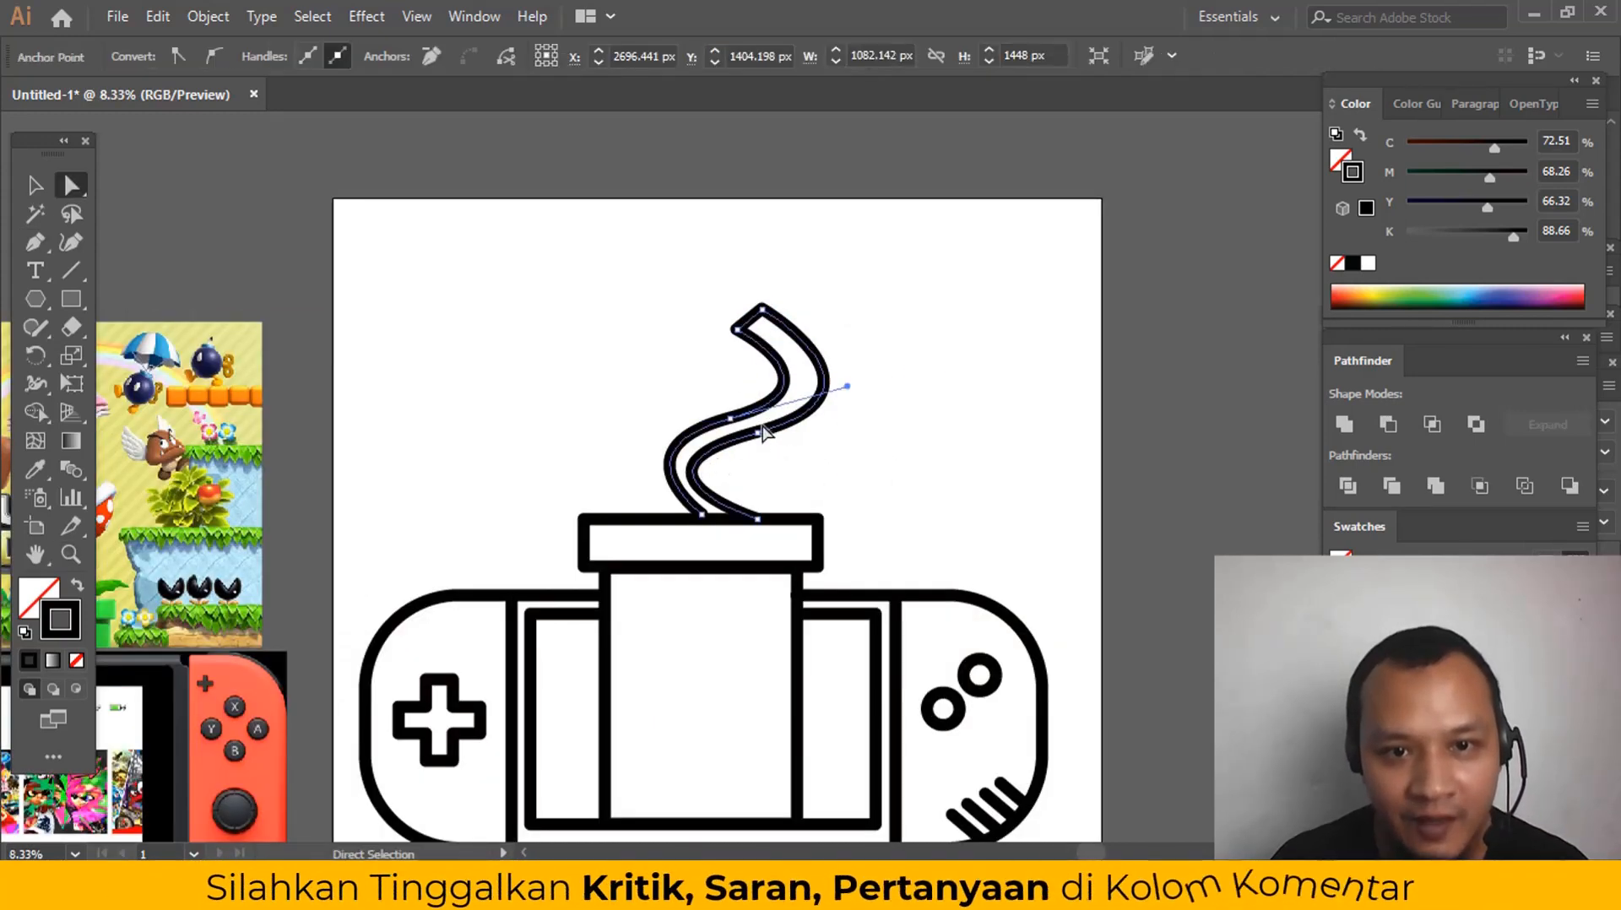
pyautogui.click(758, 432)
pyautogui.moveTo(611, 471); pyautogui.dragTo(645, 470)
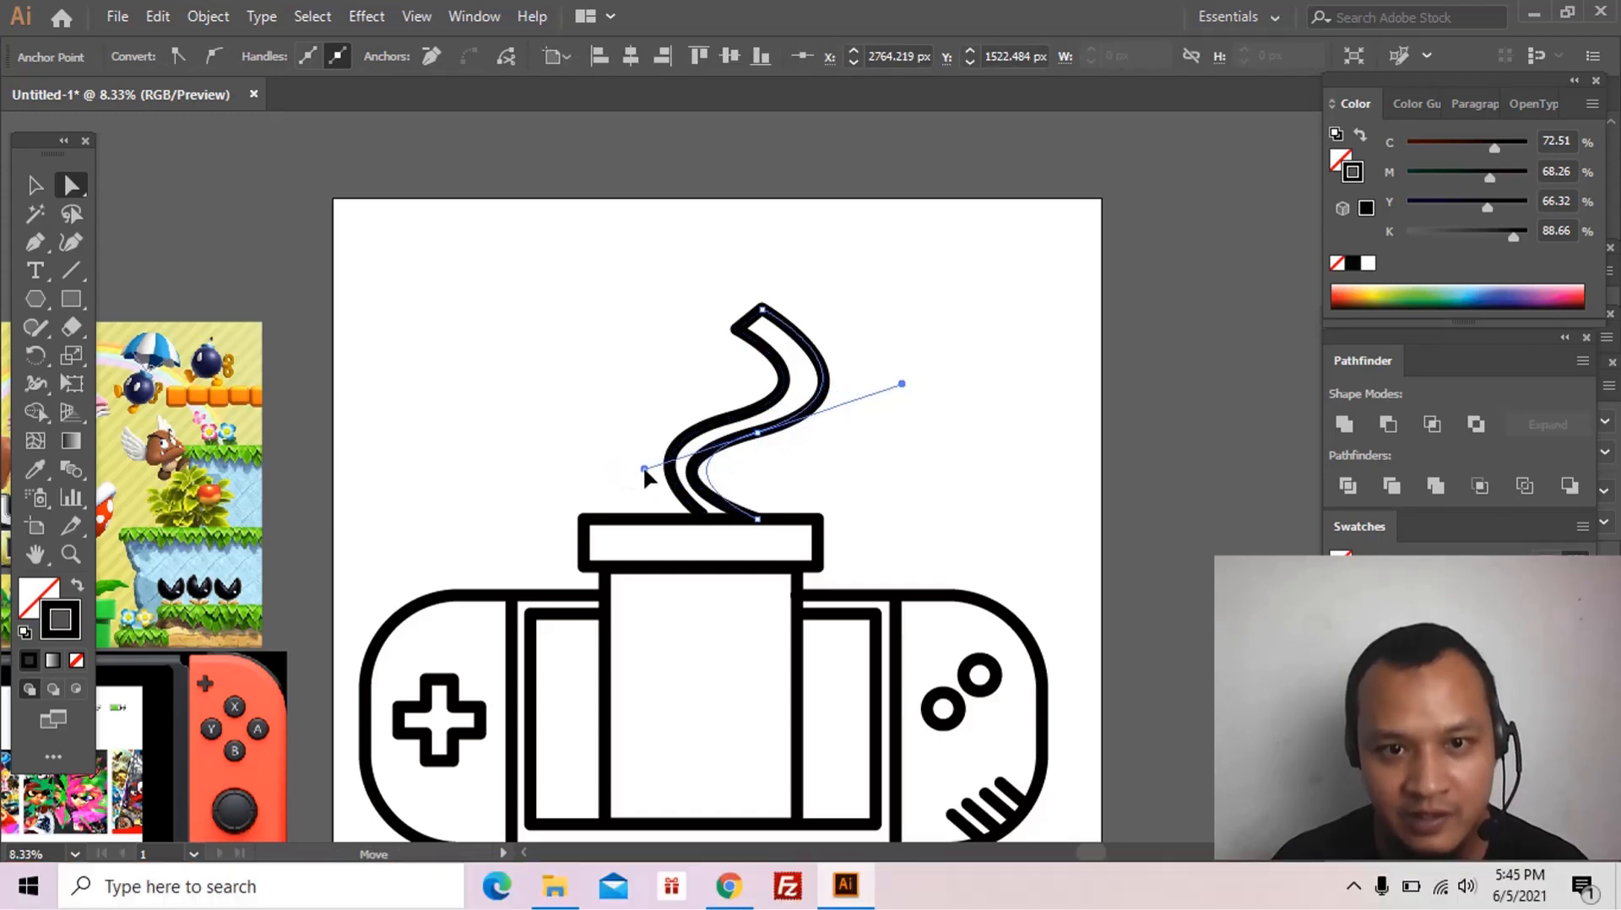
pyautogui.hotkey('ctrl', 'shift', 'a')
# Step: Draw a nearly circular ellipse to the left of the stem, above the pipe, for the plant's head
pyautogui.moveTo(804, 451); pyautogui.dragTo(836, 424)
pyautogui.press('v')
pyautogui.moveTo(377, 354); pyautogui.dragTo(402, 356)
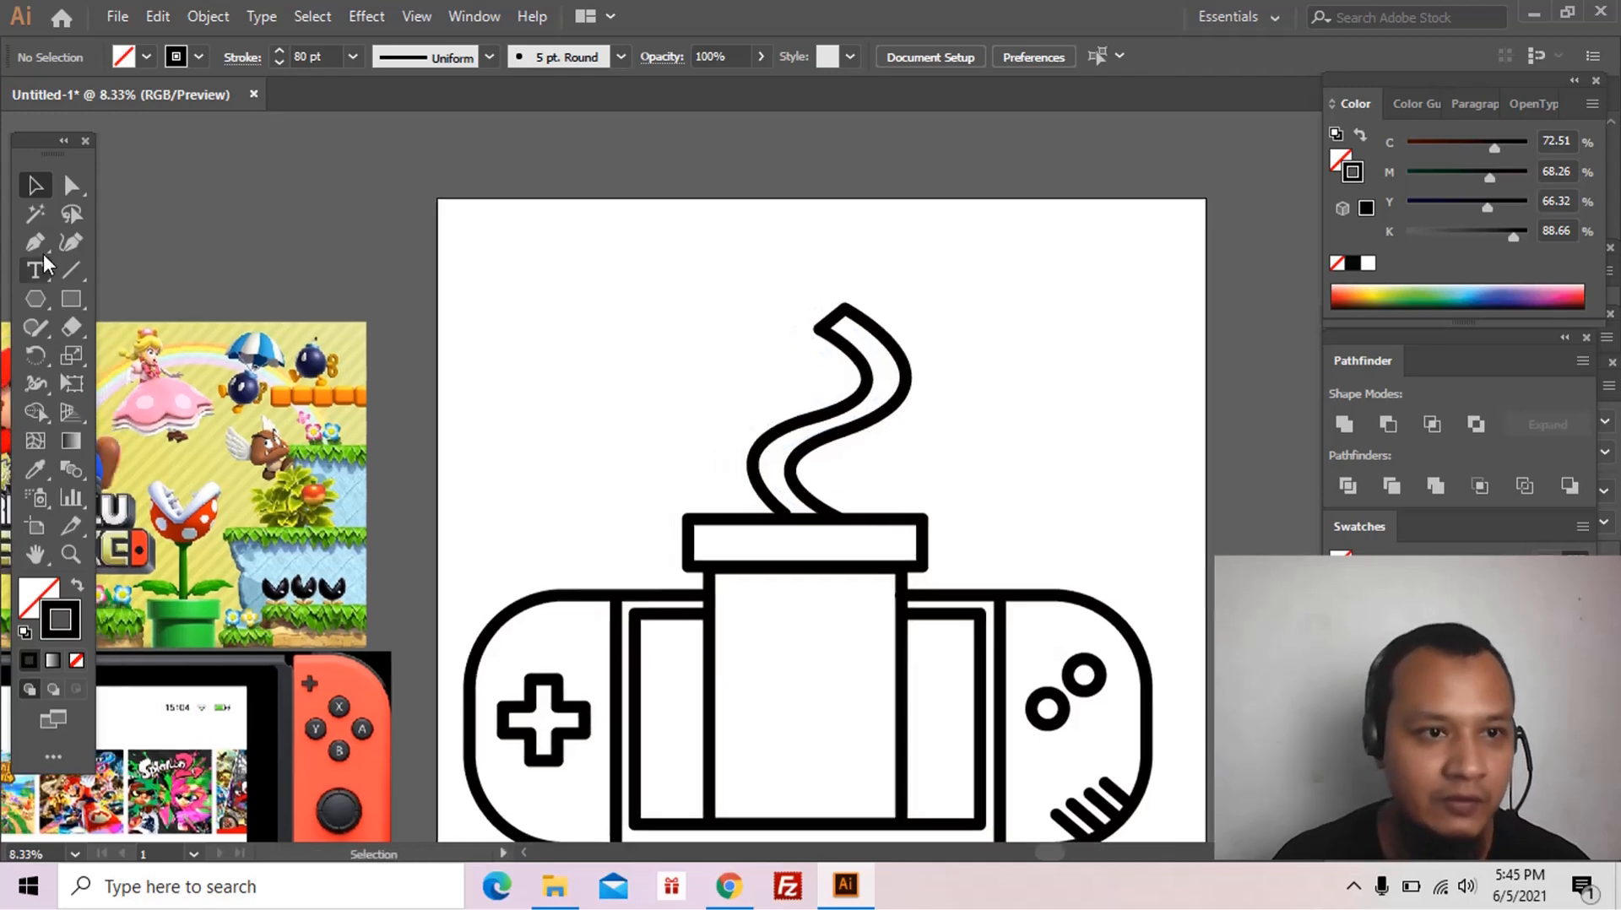
pyautogui.click(66, 291)
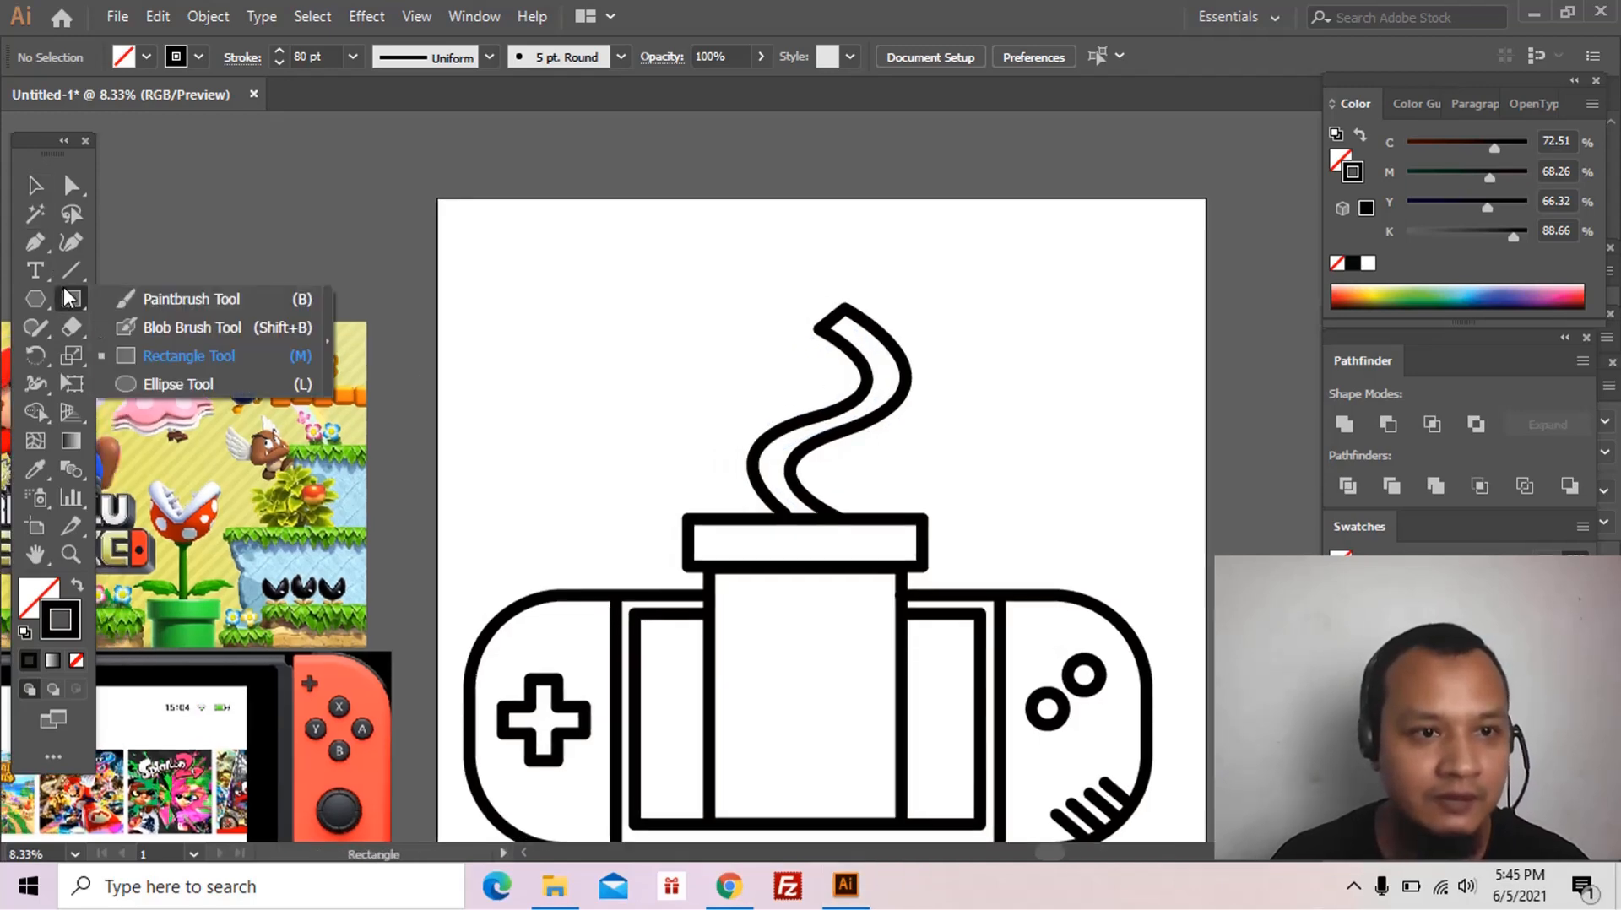
pyautogui.click(169, 384)
pyautogui.moveTo(647, 392); pyautogui.dragTo(743, 471)
pyautogui.press('v')
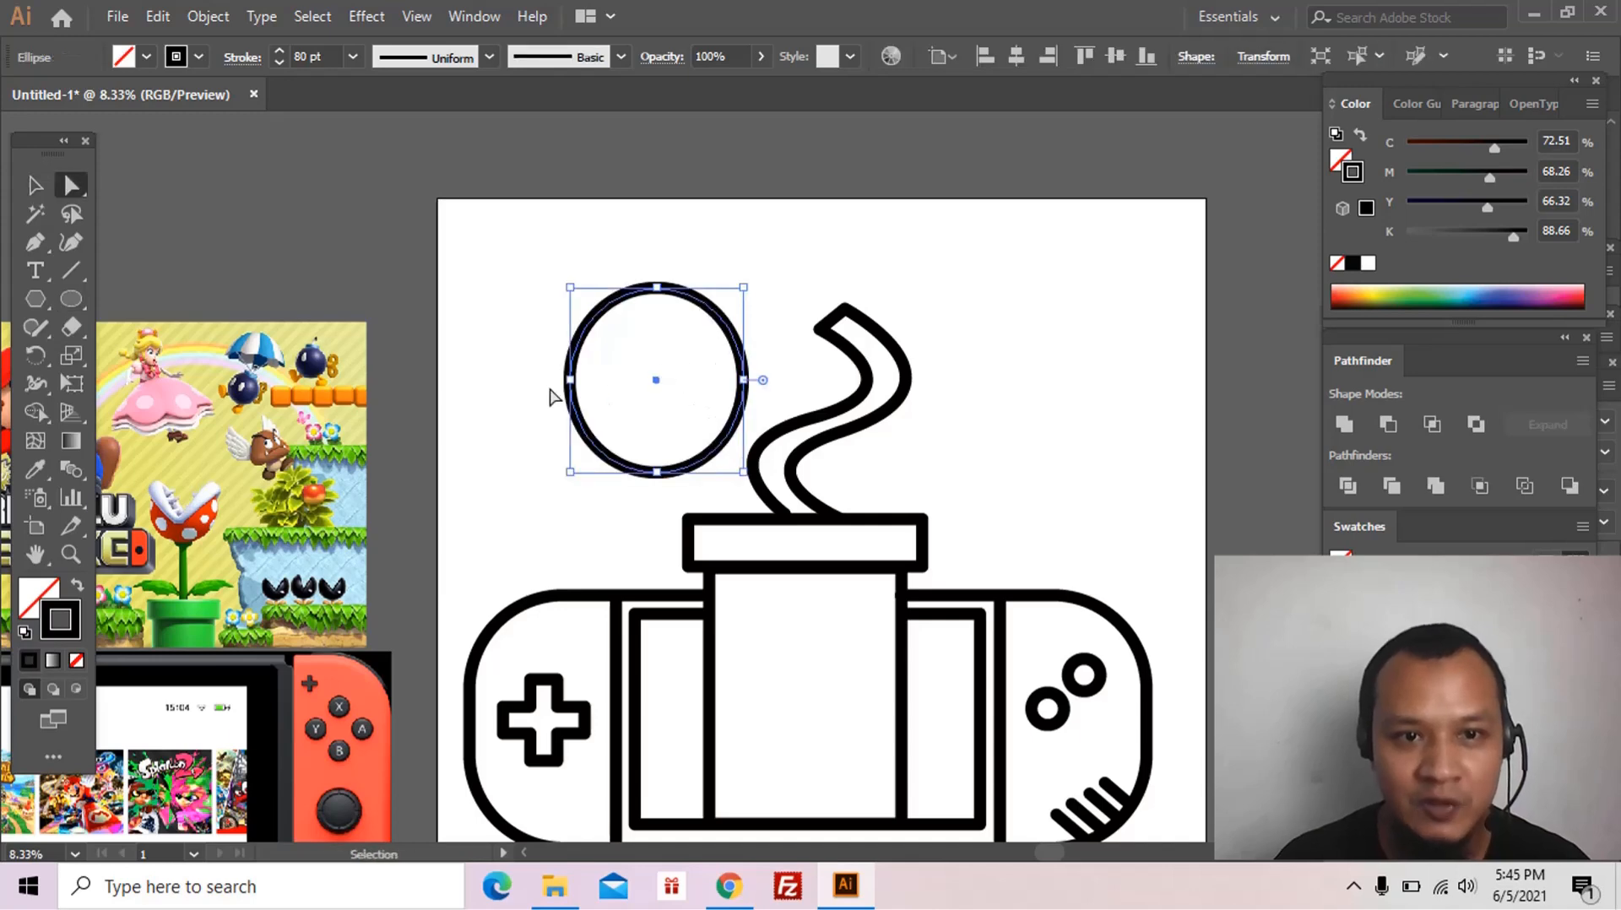
# Step: Delete the ellipse's left anchor point and close the remaining half with a straight vertical line
pyautogui.press('a')
pyautogui.click(543, 340)
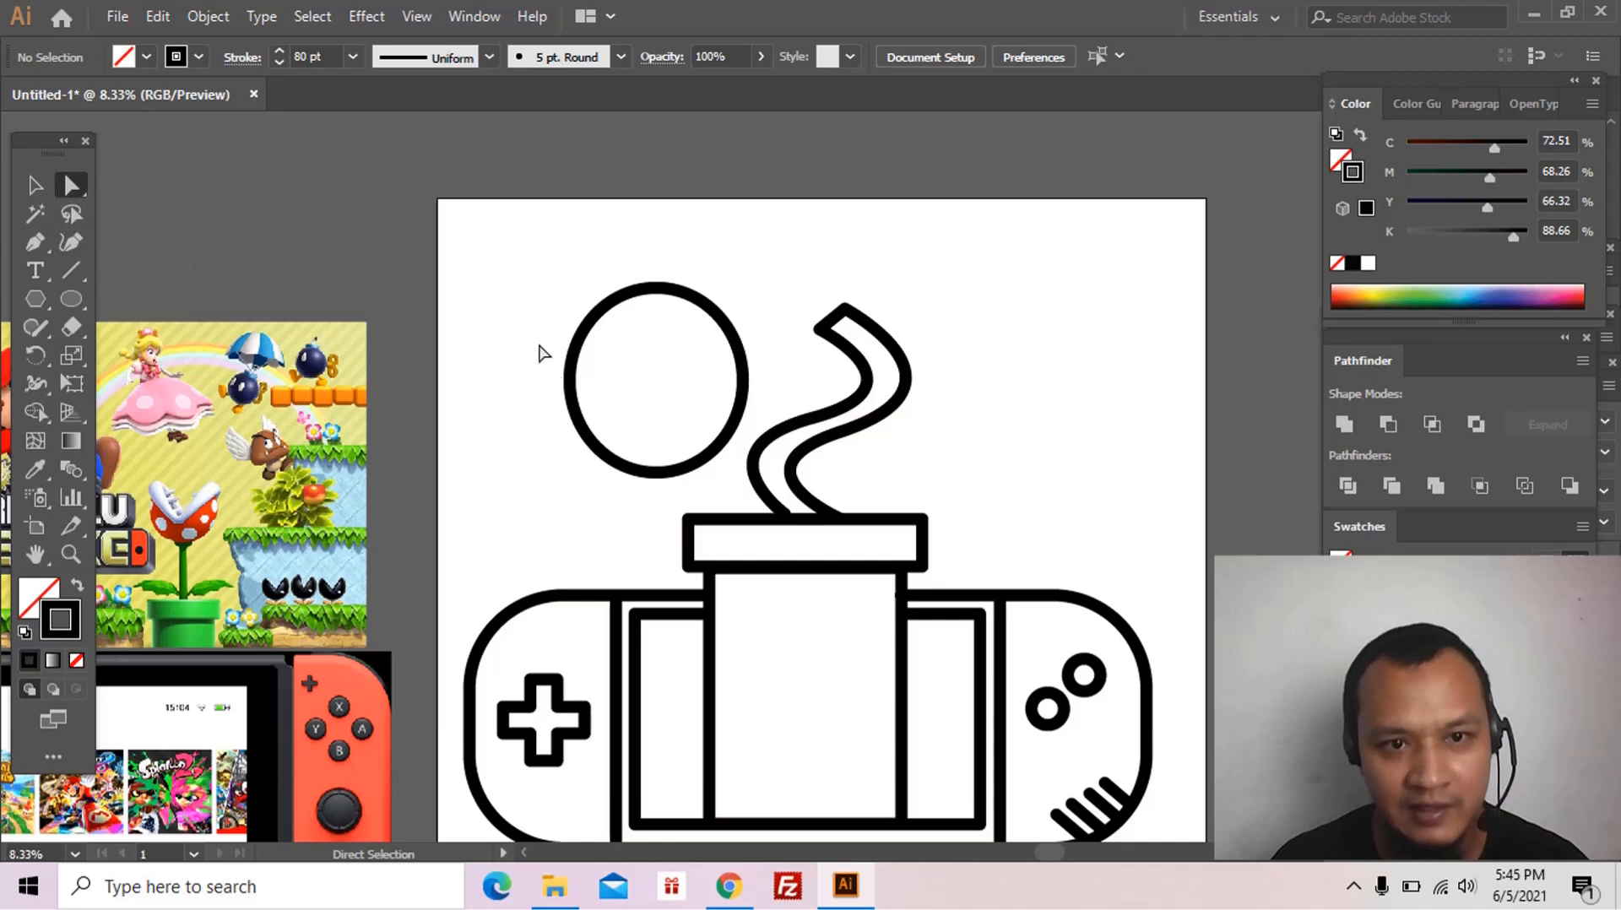
pyautogui.moveTo(621, 419); pyautogui.dragTo(622, 419)
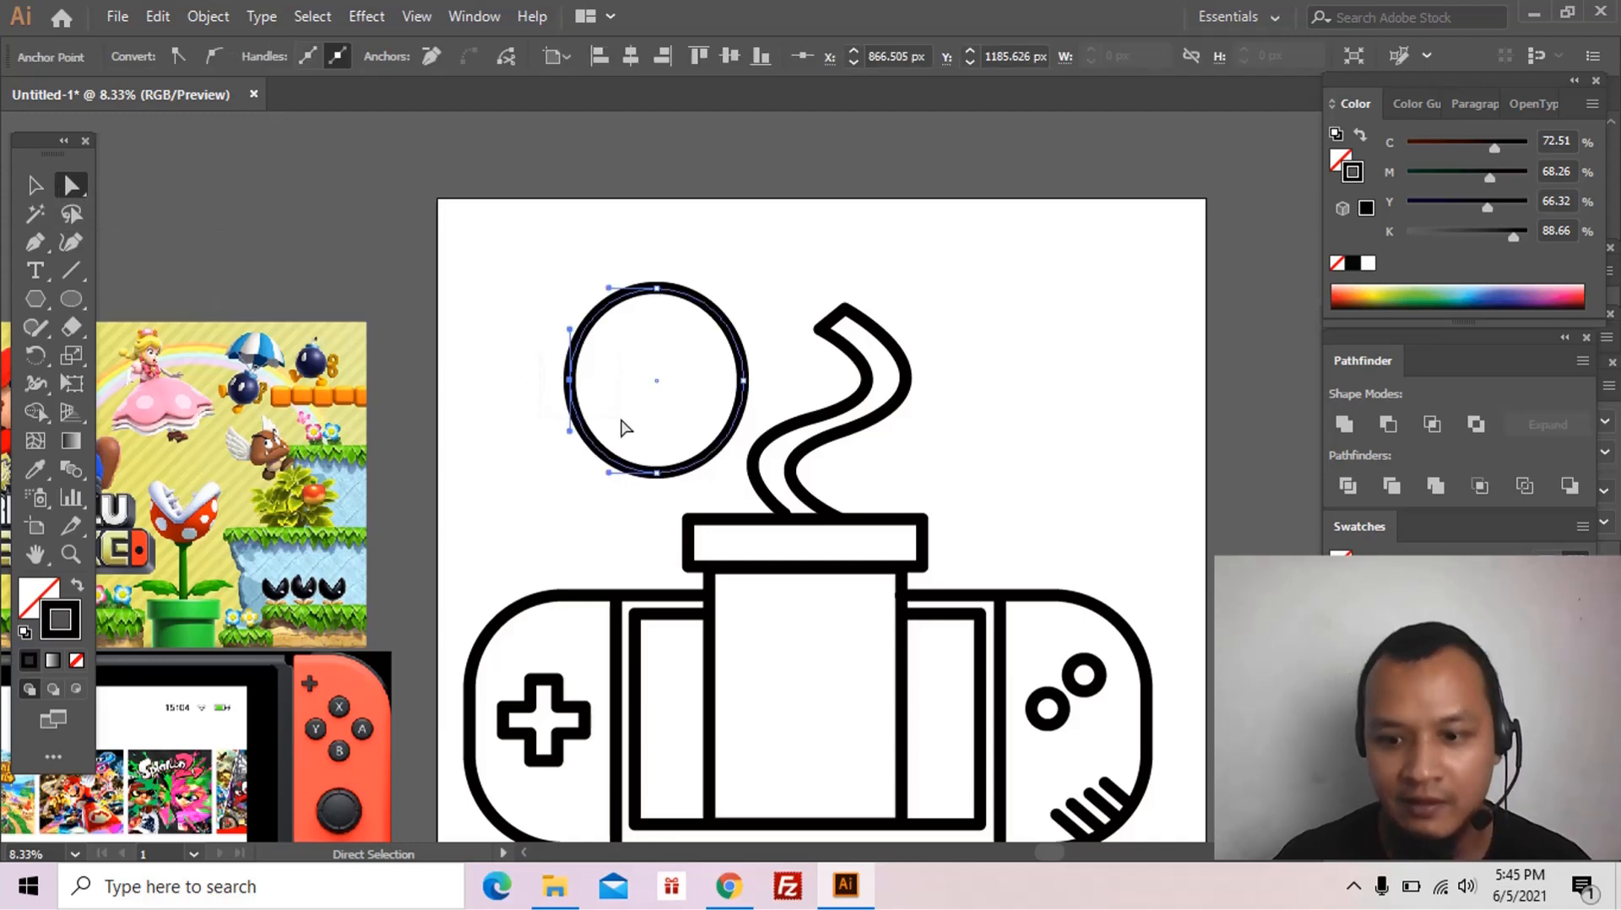
pyautogui.press('Delete')
pyautogui.press('p')
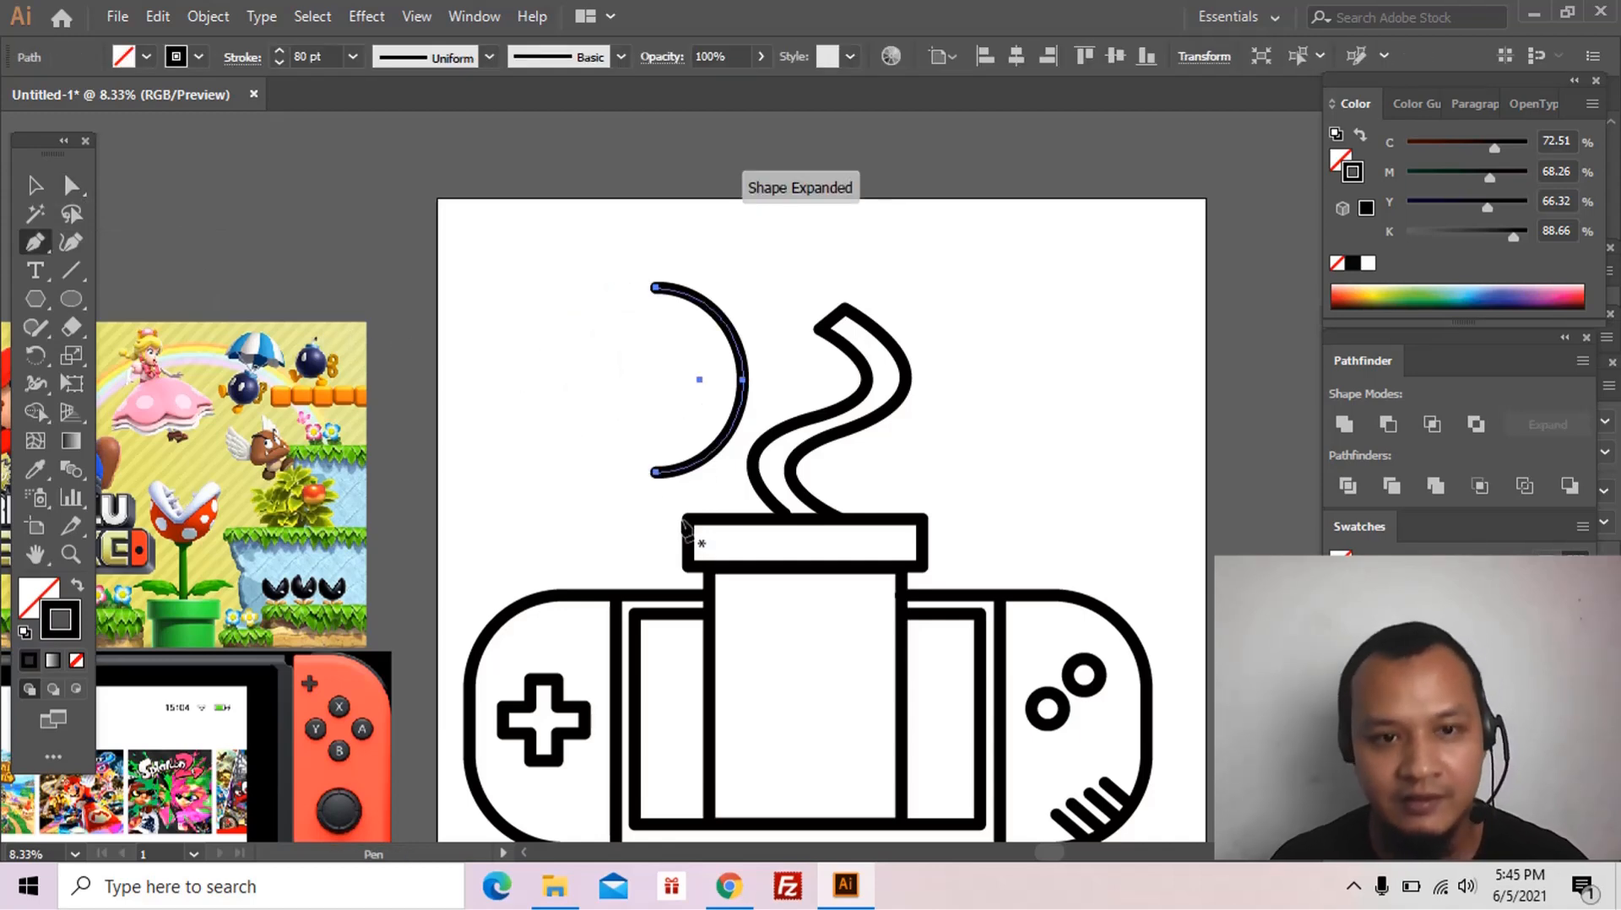
pyautogui.click(655, 287)
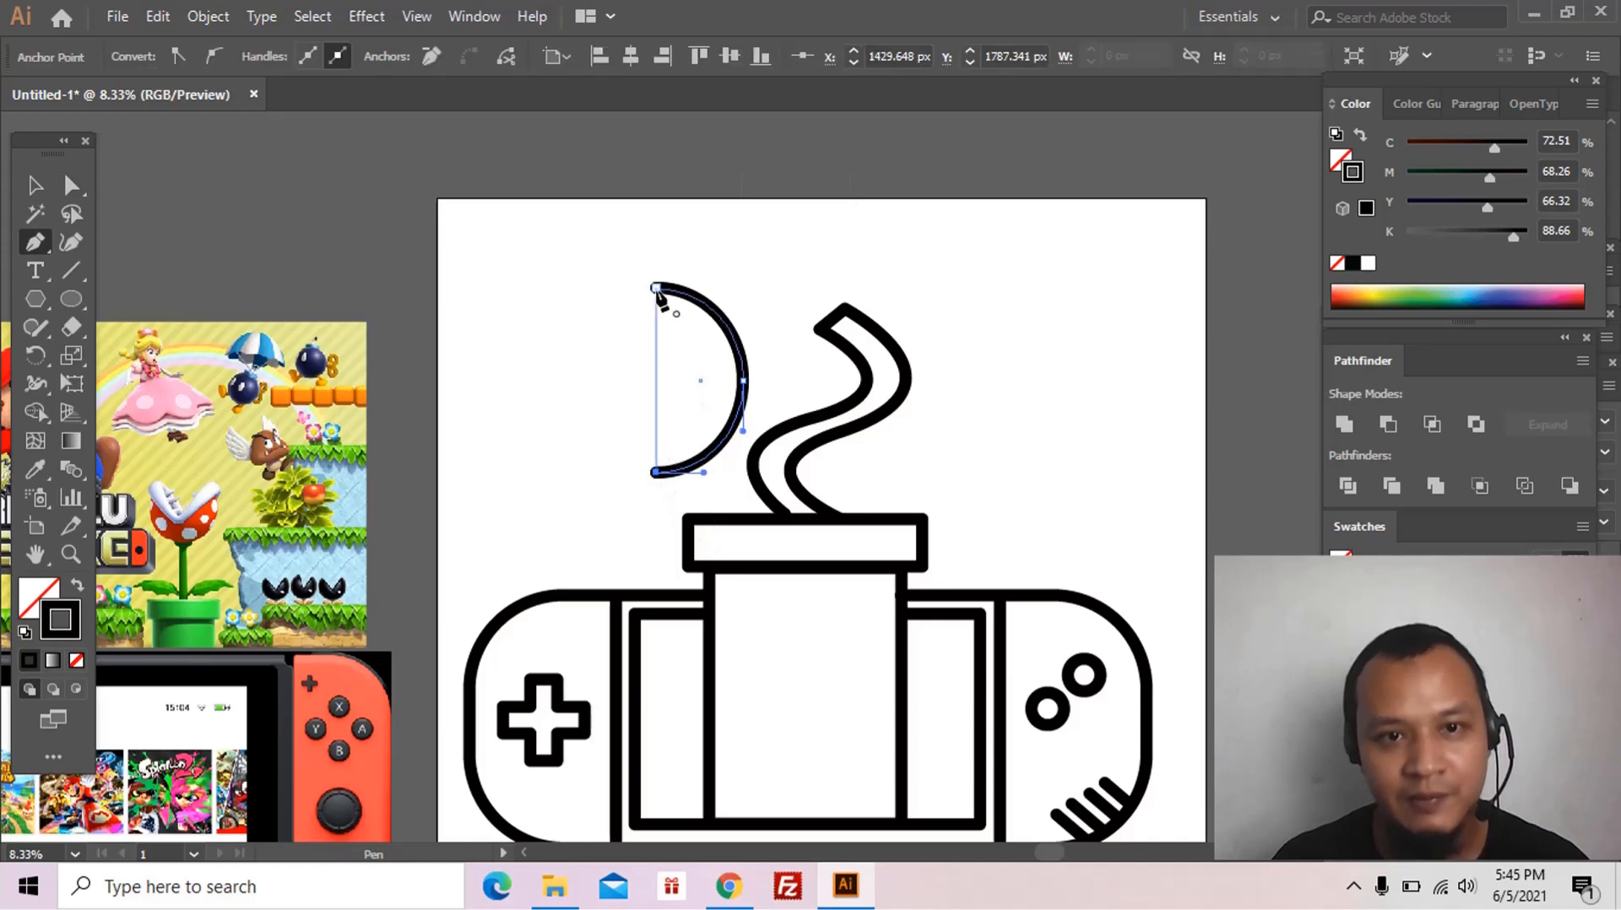
pyautogui.press('v')
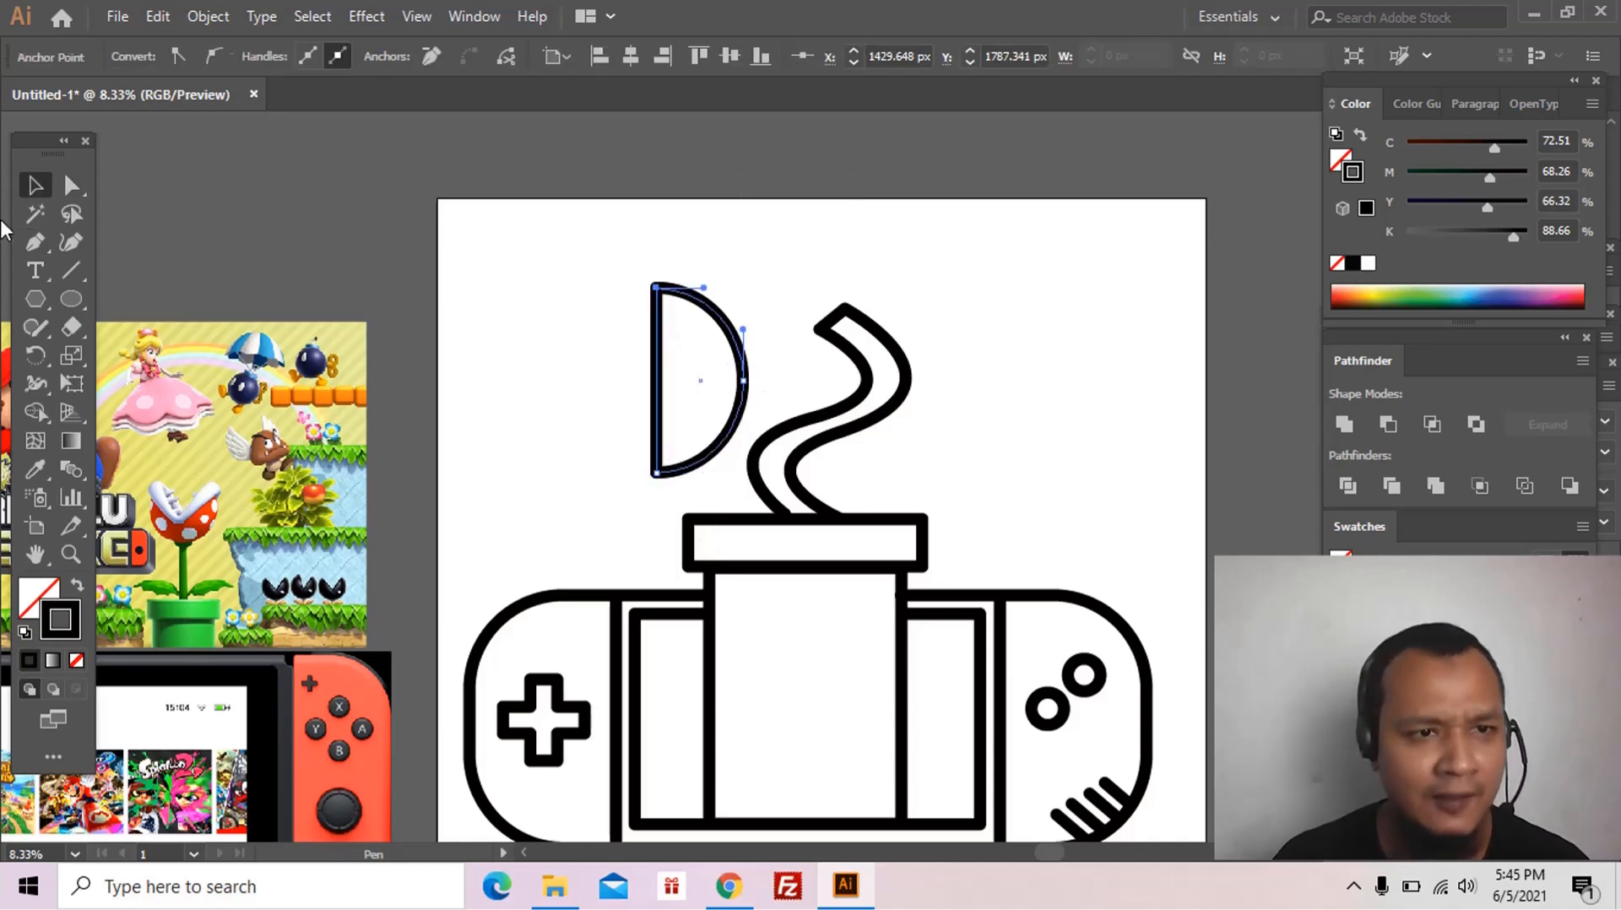
# Step: Create a mirrored copy of the half ellipse to its left and rotate it slightly so its flat side tilts
pyautogui.click(597, 311)
pyautogui.moveTo(722, 327); pyautogui.dragTo(372, 348)
pyautogui.moveTo(84, 317)
pyautogui.mouseDown()
pyautogui.moveTo(434, 297)
pyautogui.moveTo(589, 311)
pyautogui.moveTo(549, 543)
pyautogui.moveTo(500, 536)
pyautogui.mouseUp()
pyautogui.moveTo(594, 494); pyautogui.dragTo(665, 456)
pyautogui.keyDown('ctrl'); pyautogui.click(658, 441); pyautogui.keyUp('ctrl')
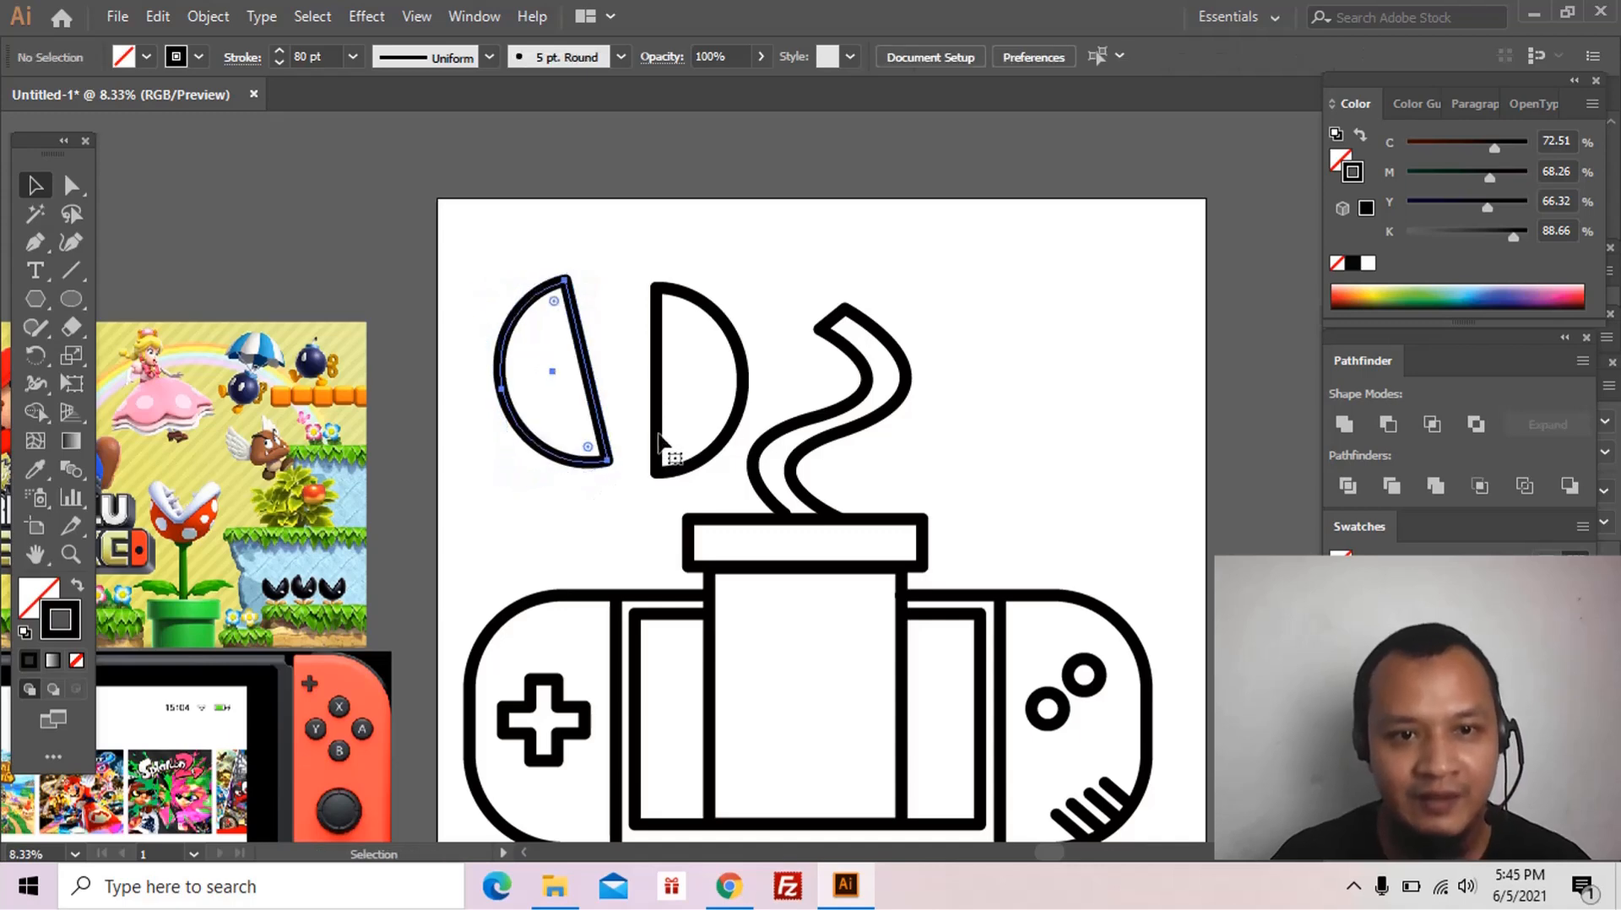
# Step: Tilt the right half ellipse to meet the left half's lower corner, and pull both halves' outer anchor points slightly inward
pyautogui.moveTo(757, 279); pyautogui.dragTo(771, 291)
pyautogui.moveTo(741, 345); pyautogui.dragTo(705, 331)
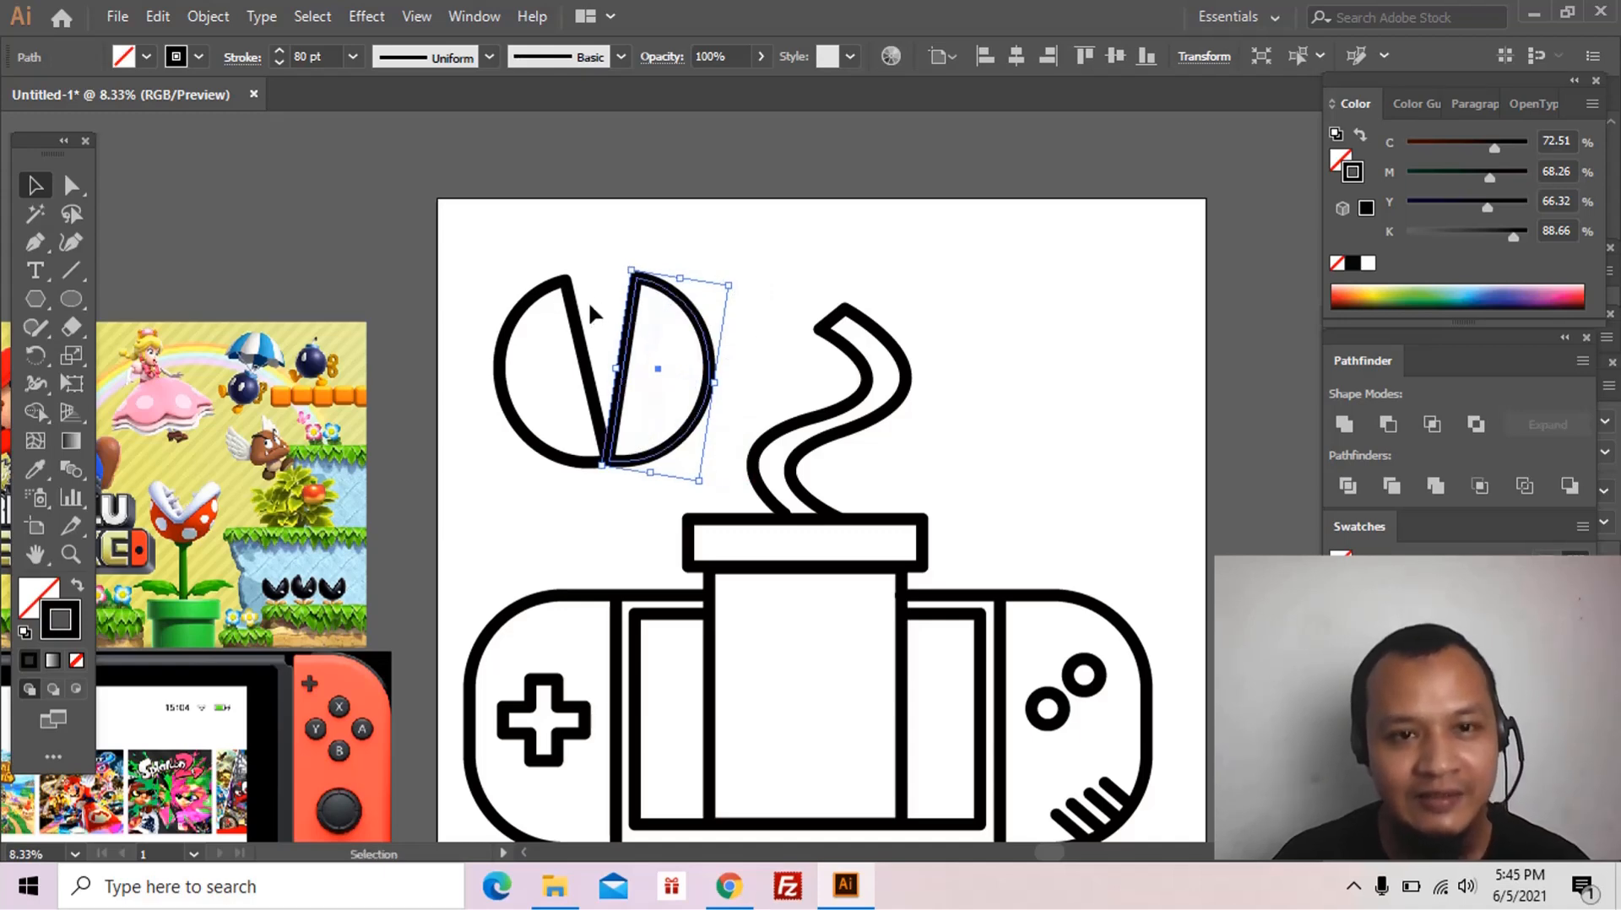
pyautogui.press('ctrl')
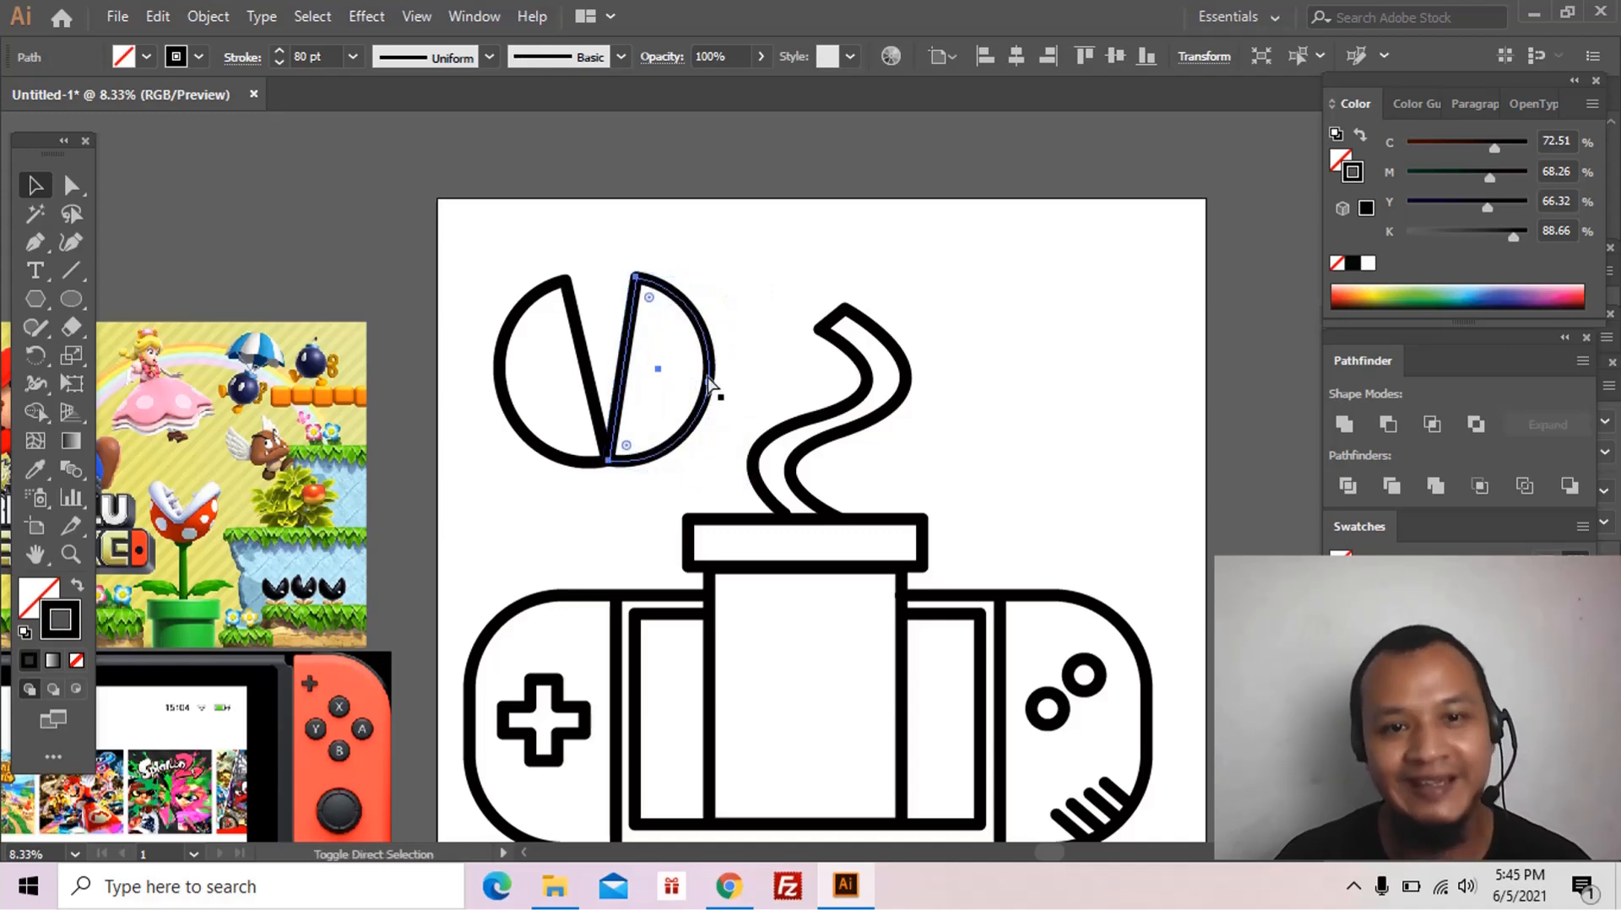
pyautogui.moveTo(708, 379); pyautogui.dragTo(691, 392)
pyautogui.click(481, 420)
pyautogui.click(509, 411)
pyautogui.moveTo(502, 391); pyautogui.dragTo(512, 387)
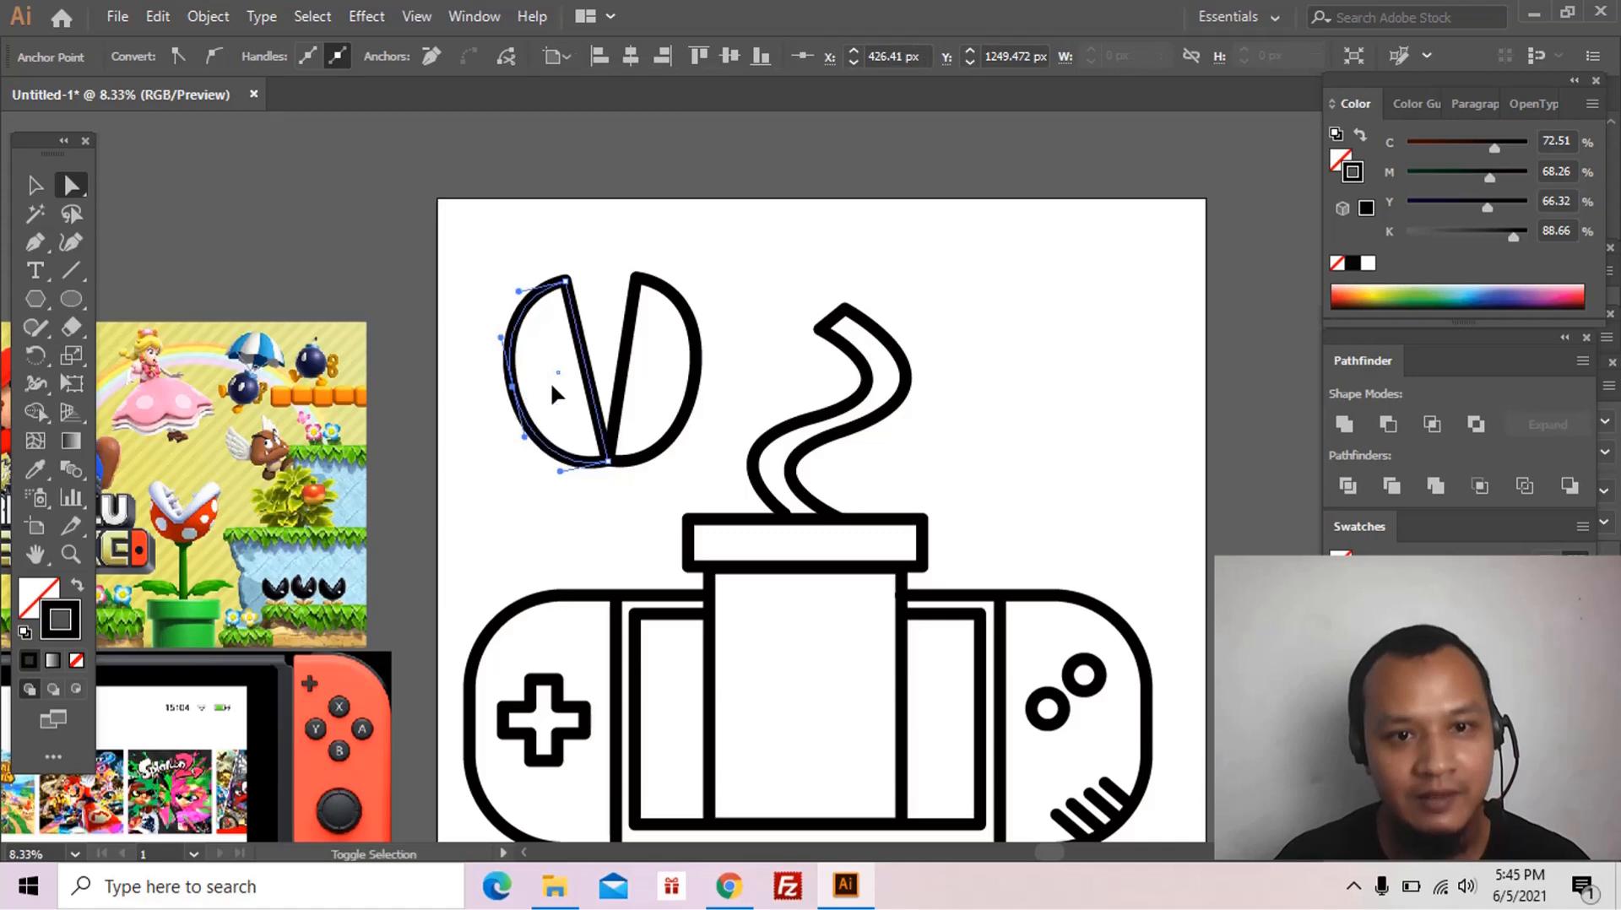
# Step: Rotate both head halves together counterclockwise and place their shared corner on the upper end of the stem
pyautogui.click(644, 466)
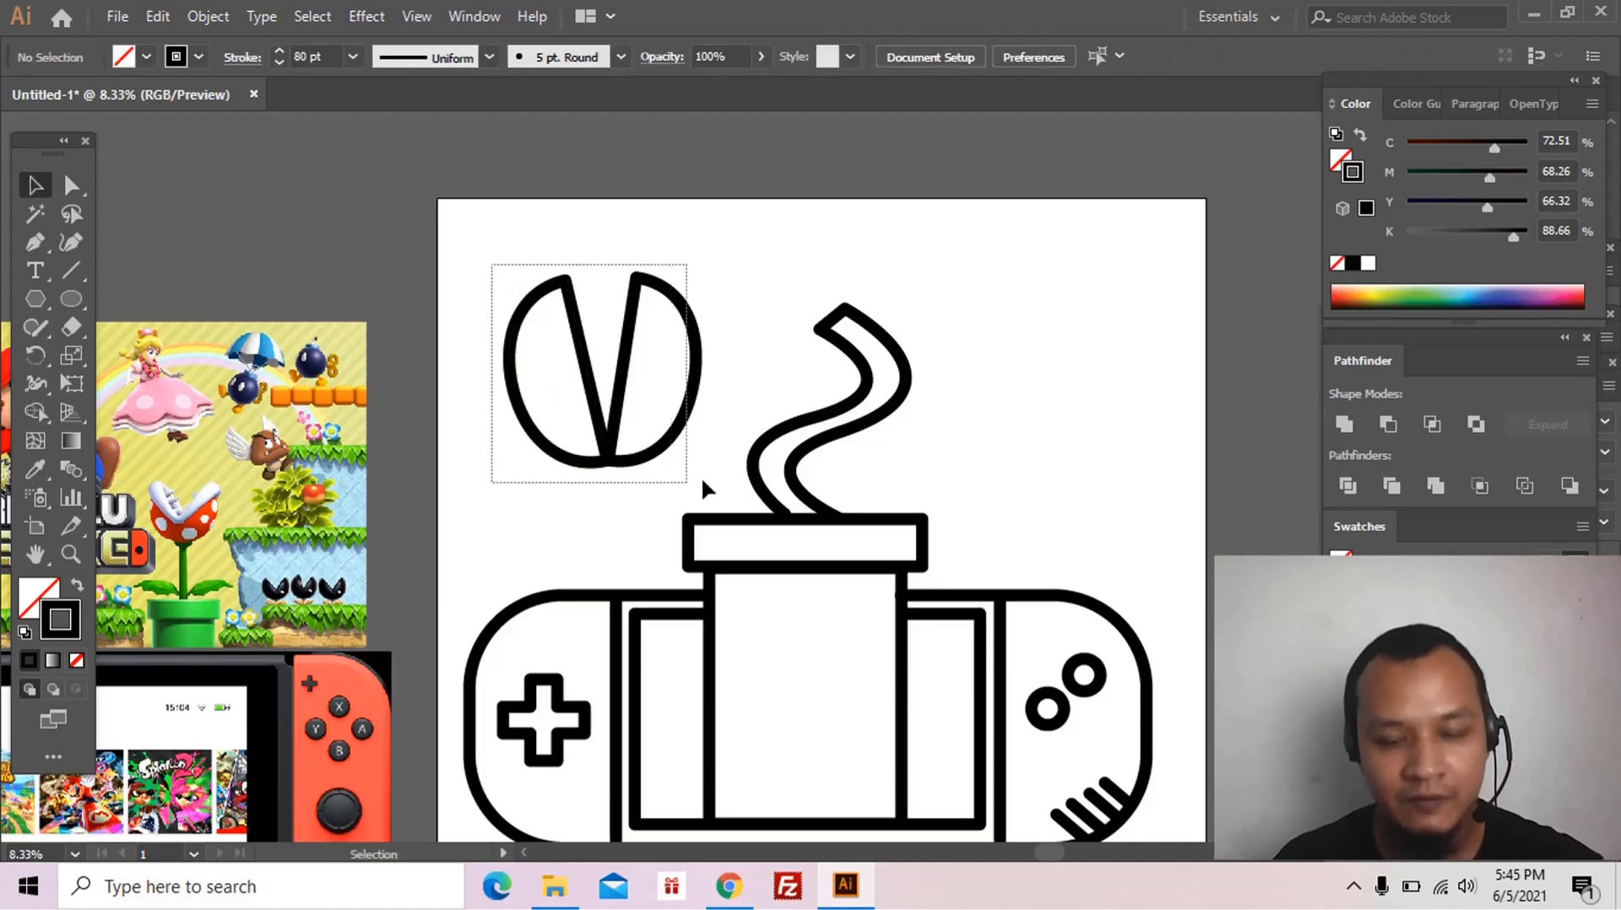
pyautogui.moveTo(706, 290); pyautogui.dragTo(604, 365)
pyautogui.moveTo(733, 416); pyautogui.dragTo(848, 321)
pyautogui.click(669, 442)
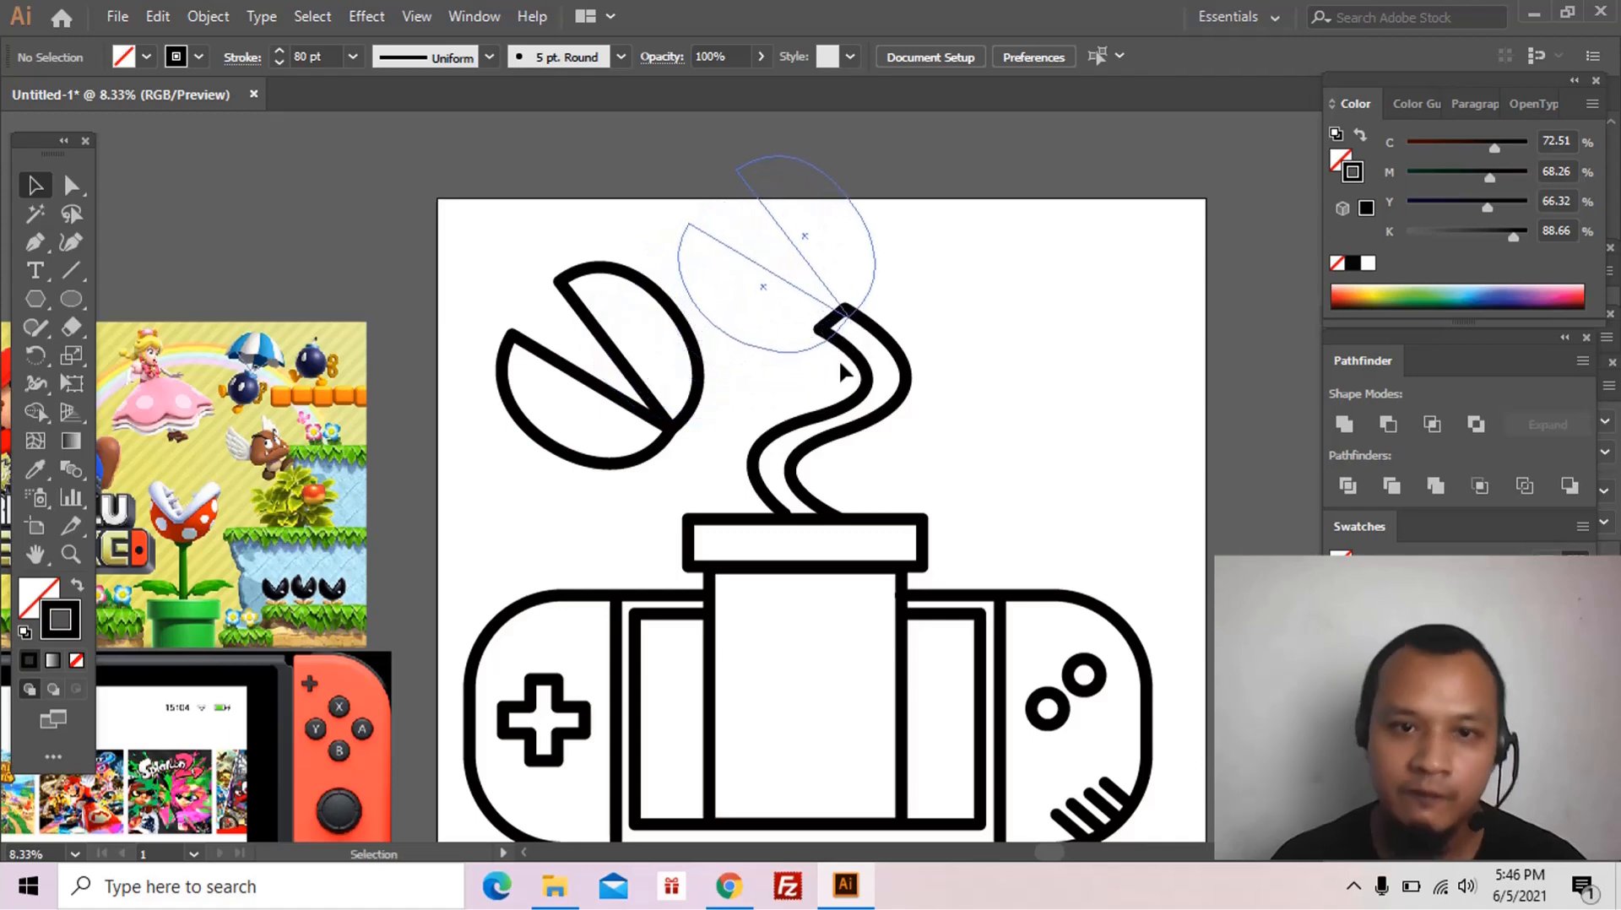
# Step: Add an anchor point on the line closing the stem's upper end and delete it to open the path
pyautogui.press('z')
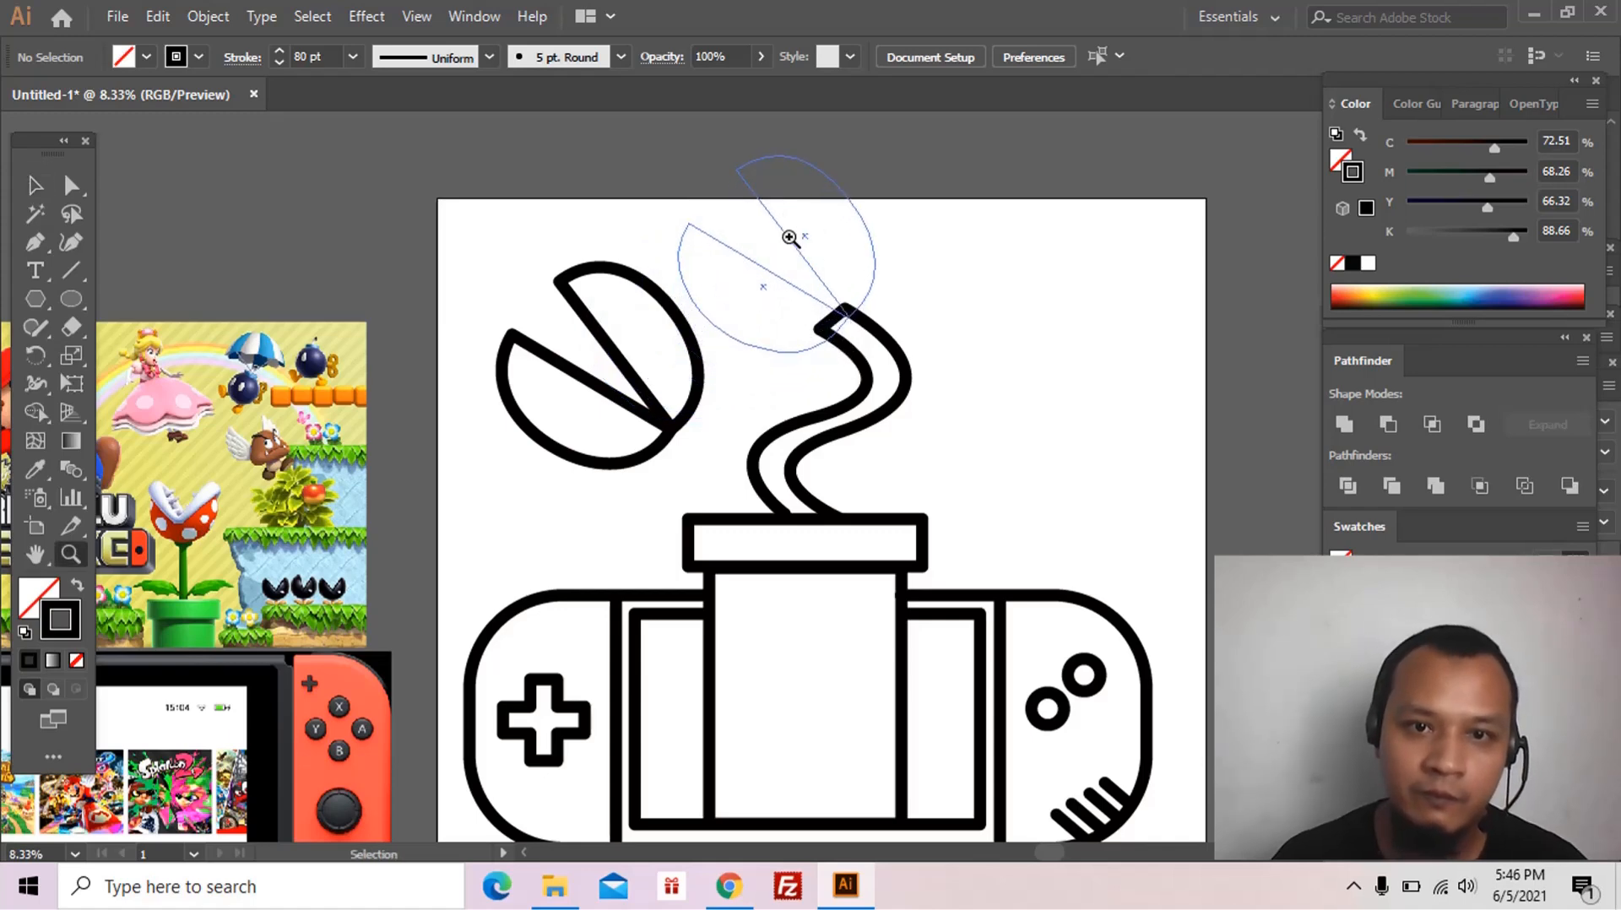
pyautogui.moveTo(790, 237); pyautogui.dragTo(878, 400)
pyautogui.press('a')
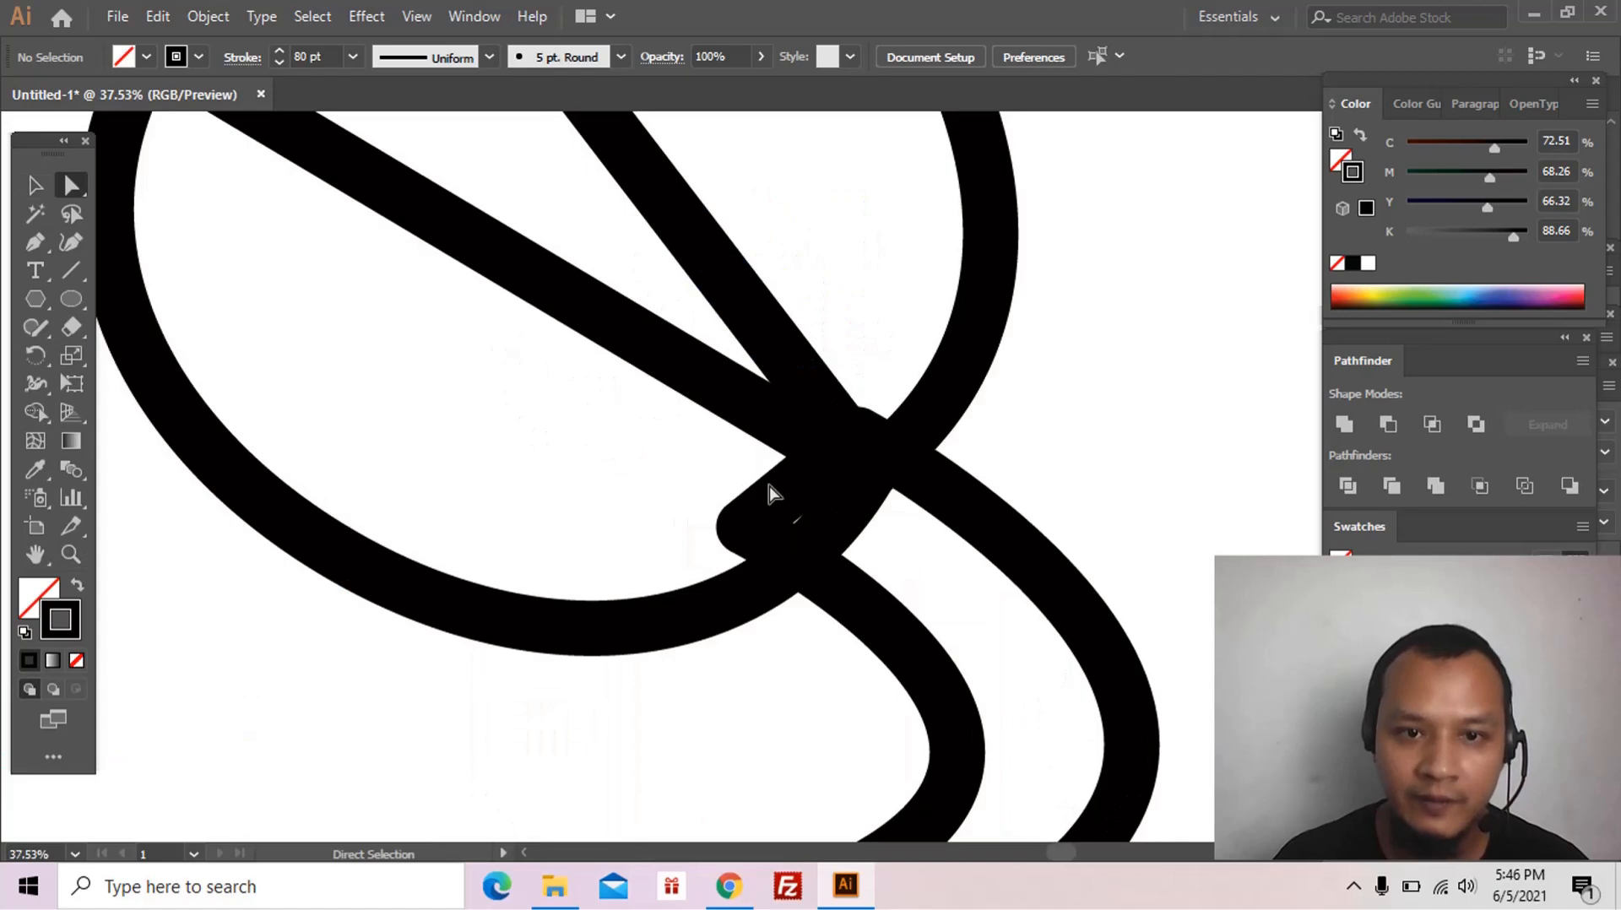
pyautogui.click(789, 505)
pyautogui.press('o')
pyautogui.press('p')
pyautogui.press('a')
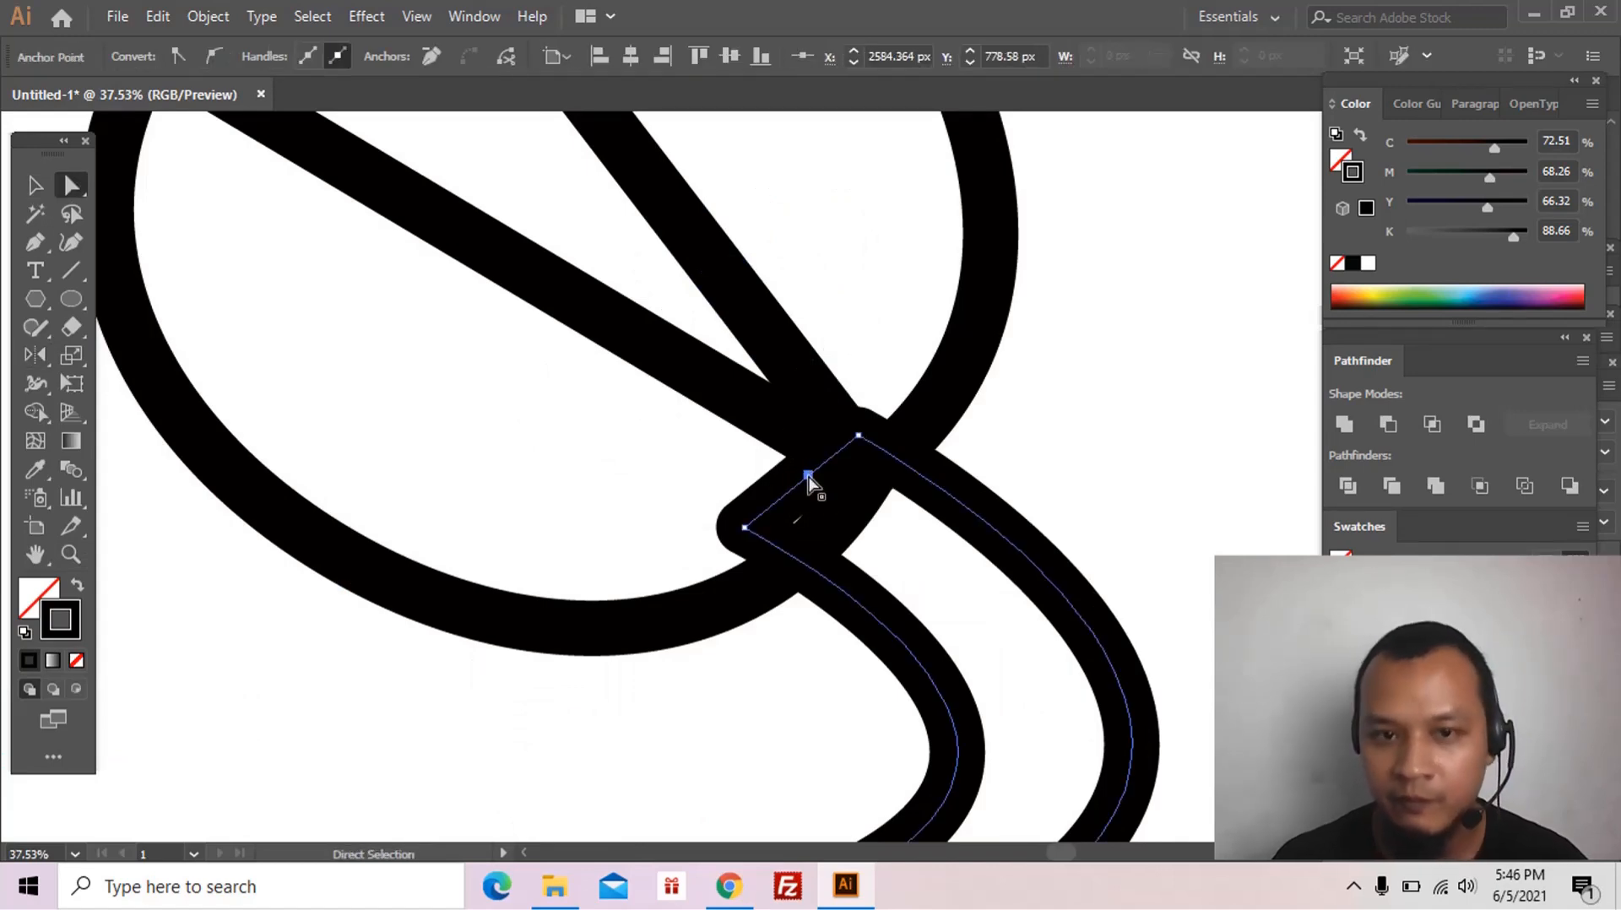
pyautogui.click(809, 476)
pyautogui.press('Delete')
# Step: Move the two open upper ends of the stem onto the outer outline of the plant's head
pyautogui.click(862, 450)
pyautogui.click(854, 439)
pyautogui.moveTo(859, 436); pyautogui.dragTo(932, 411)
pyautogui.click(744, 530)
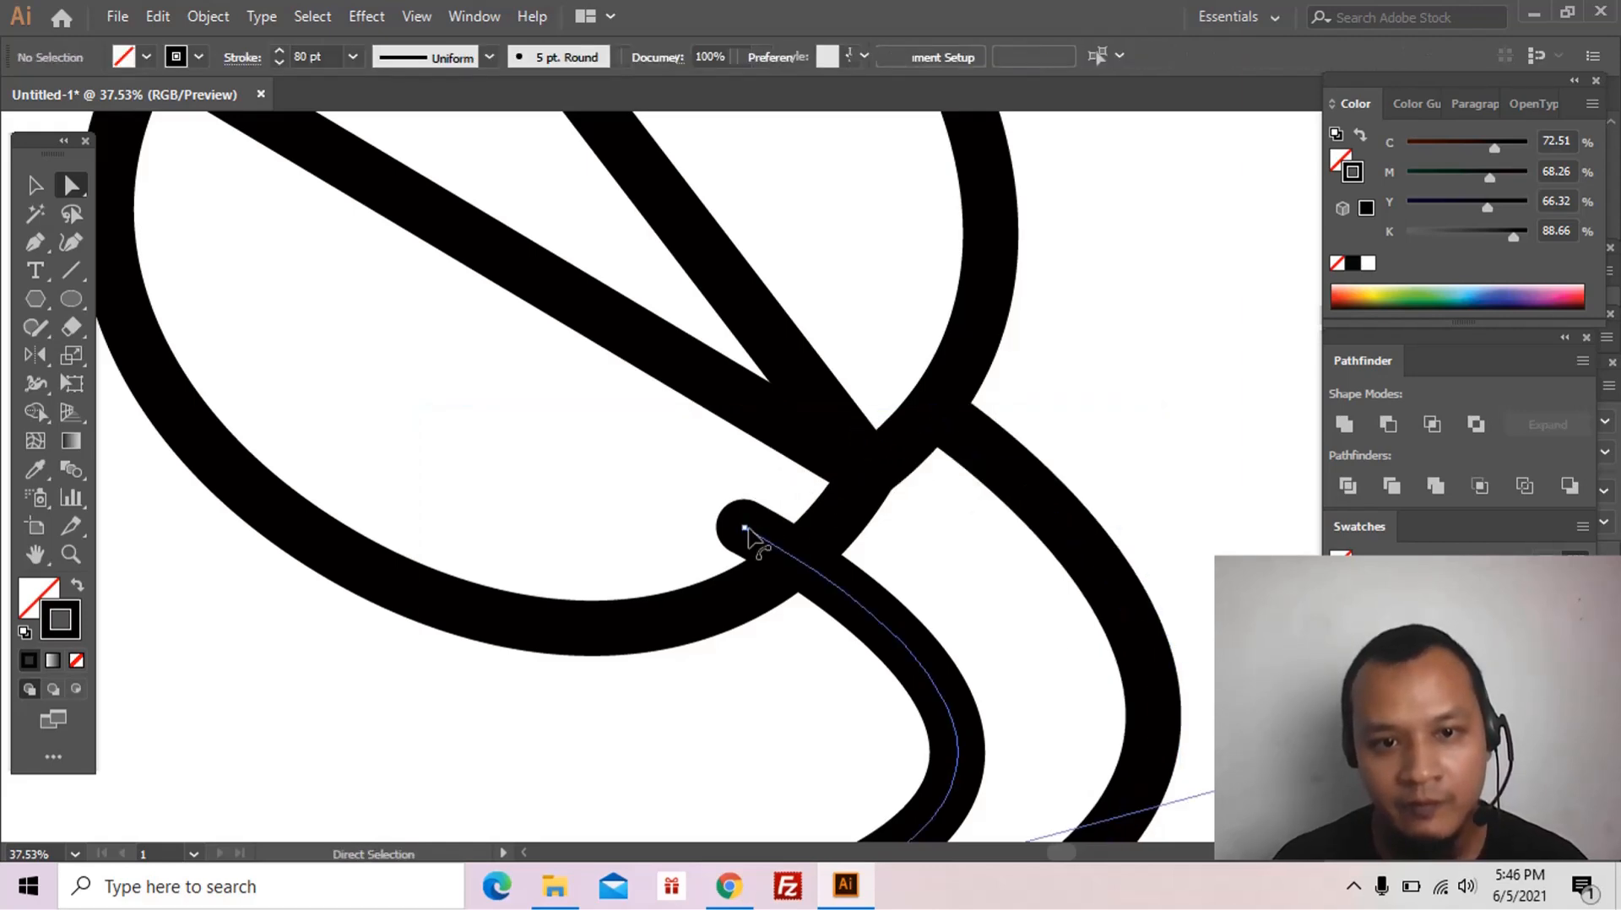
pyautogui.moveTo(744, 529); pyautogui.dragTo(800, 552)
# Step: Select the whole line-art illustration and move it down so the plant's head fits inside the artboard
pyautogui.press('z')
pyautogui.keyDown('alt'); pyautogui.click(826, 540); pyautogui.keyUp('alt')
pyautogui.keyDown('alt'); pyautogui.click(826, 540); pyautogui.keyUp('alt')
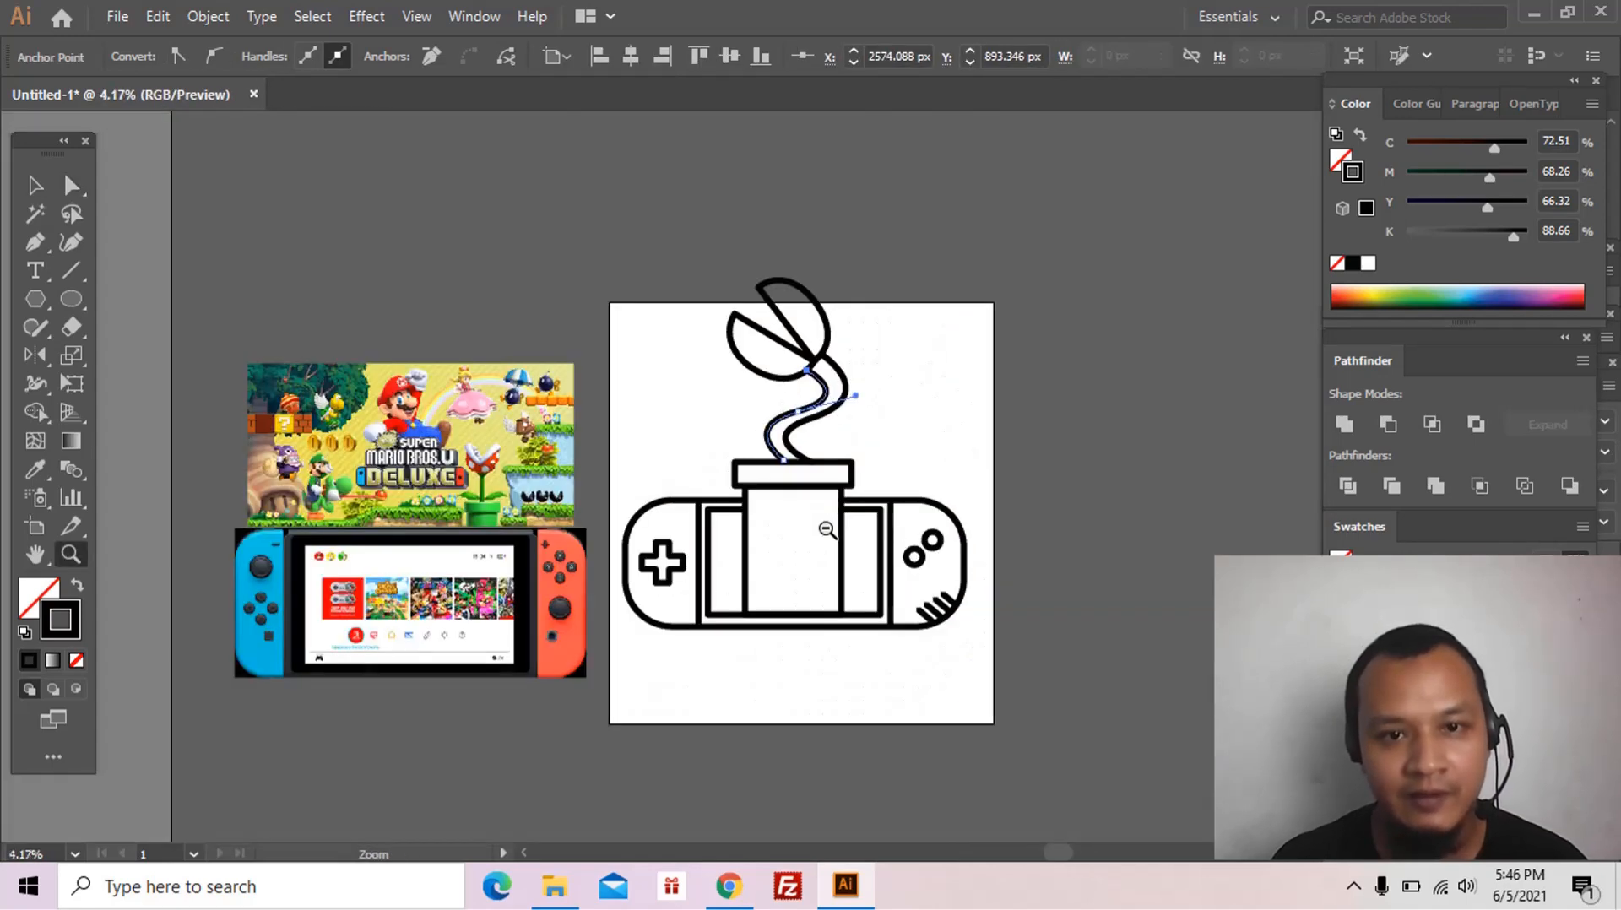
pyautogui.keyDown('alt'); pyautogui.click(827, 530); pyautogui.keyUp('alt')
pyautogui.press('v')
pyautogui.click(712, 330)
pyautogui.moveTo(655, 272); pyautogui.dragTo(945, 588)
pyautogui.moveTo(910, 496); pyautogui.dragTo(905, 511)
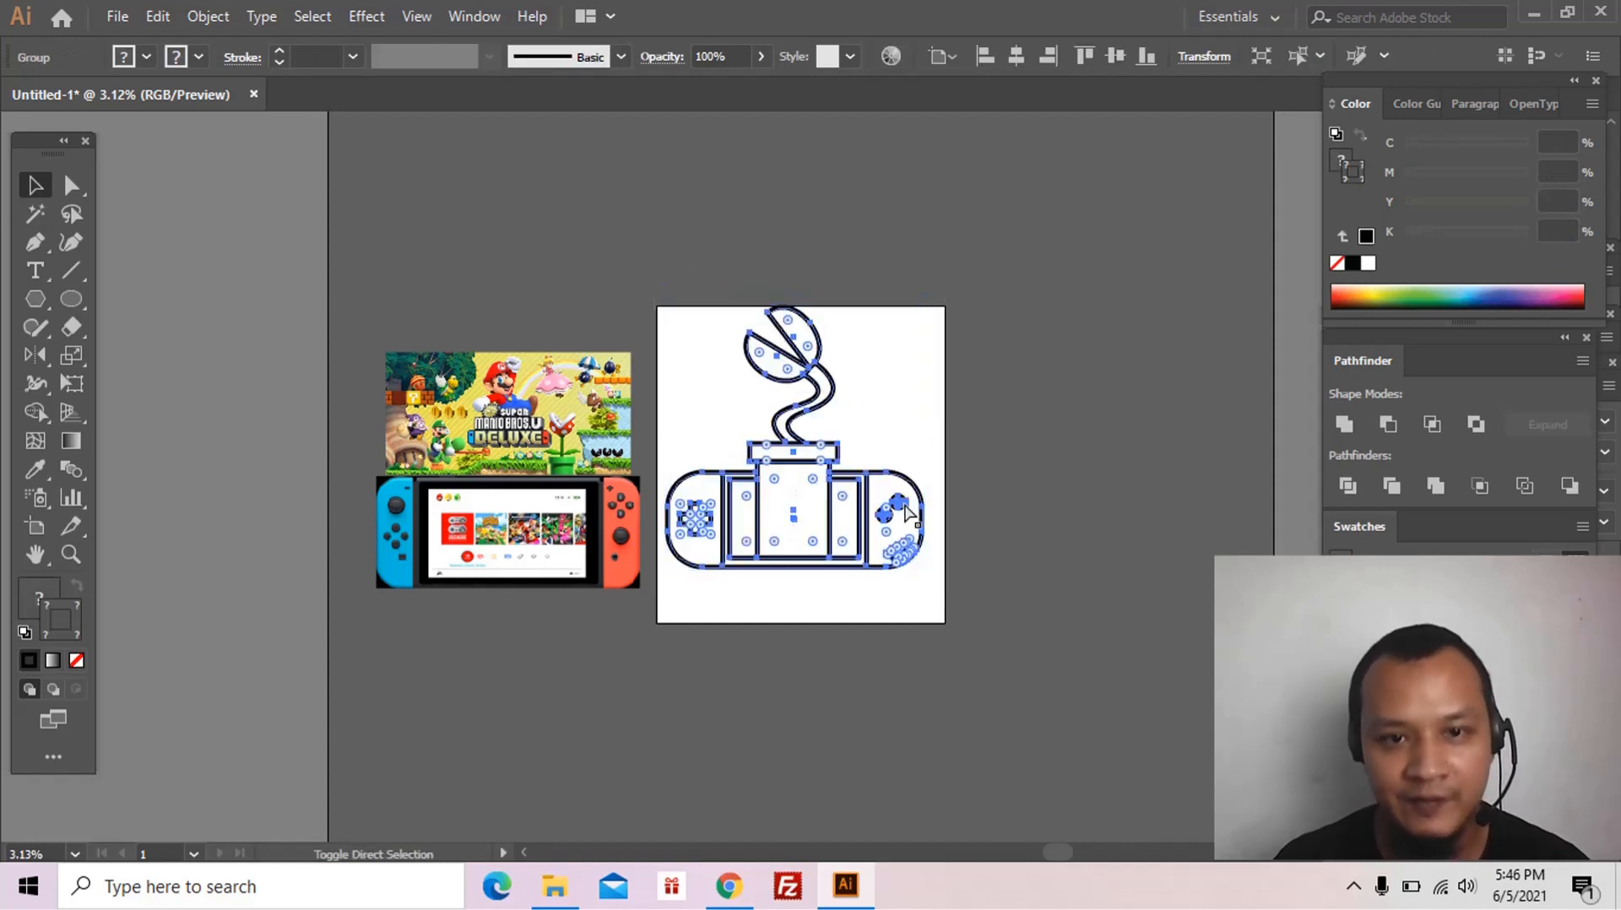
# Step: Enlarge the two round buttons on the console's right controller to about 274 px in diameter
pyautogui.hotkey('ctrl', 'shift', 'a')
pyautogui.keyDown('ctrl'); pyautogui.click(850, 503); pyautogui.keyUp('ctrl')
pyautogui.keyDown('ctrl'); pyautogui.click(851, 502); pyautogui.keyUp('ctrl')
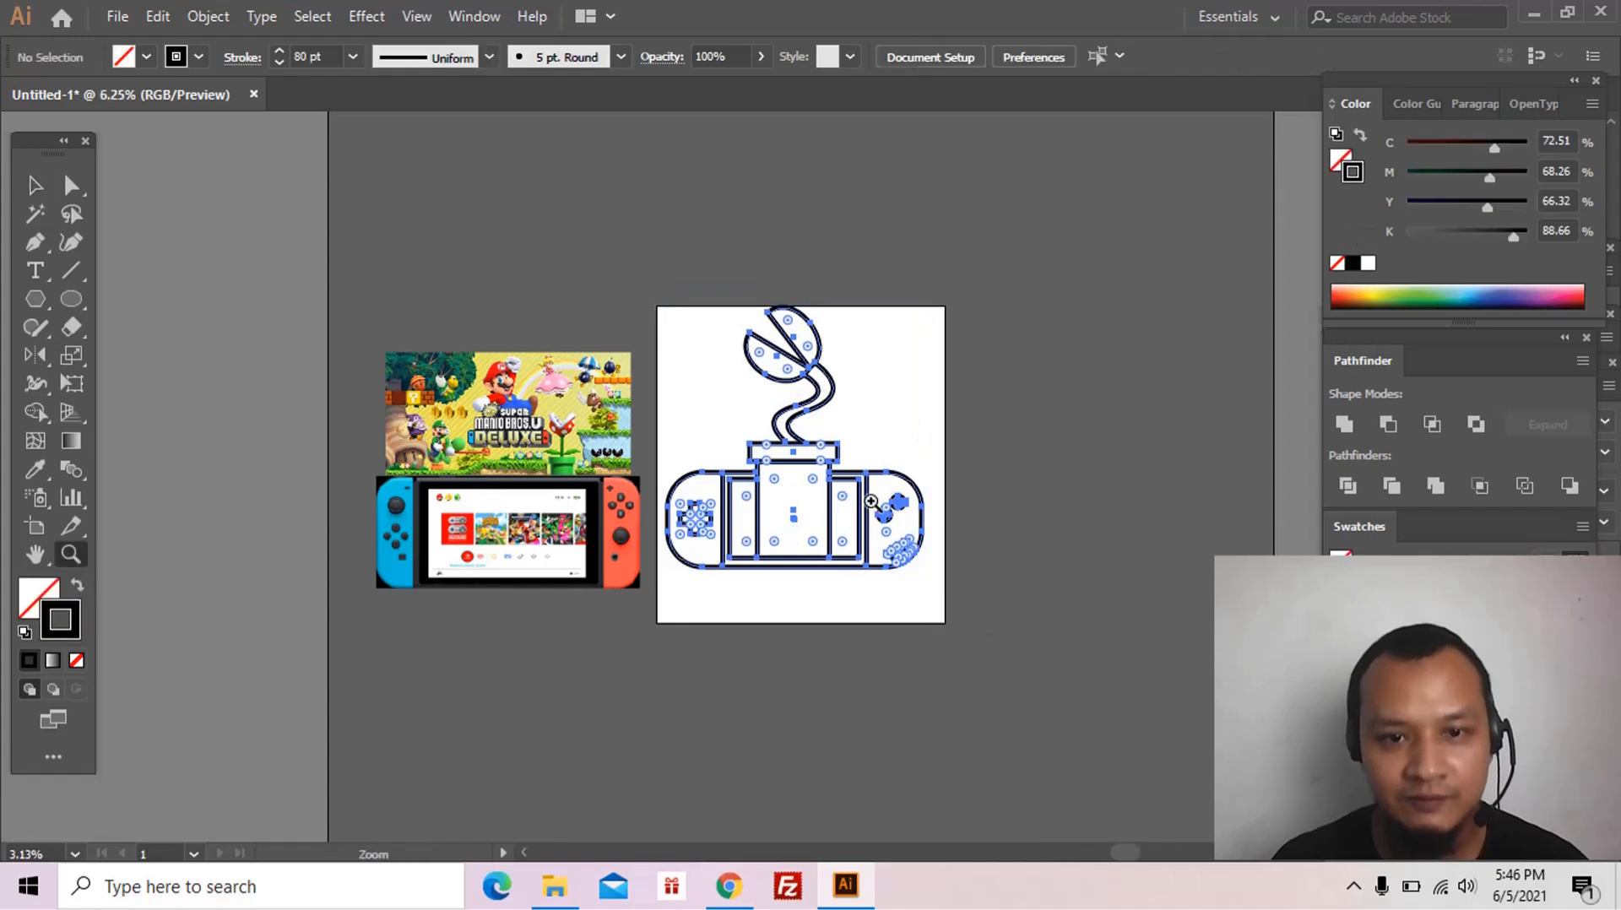
pyautogui.keyDown('ctrl'); pyautogui.click(851, 503); pyautogui.keyUp('ctrl')
pyautogui.moveTo(866, 464); pyautogui.dragTo(844, 434)
pyautogui.press('v')
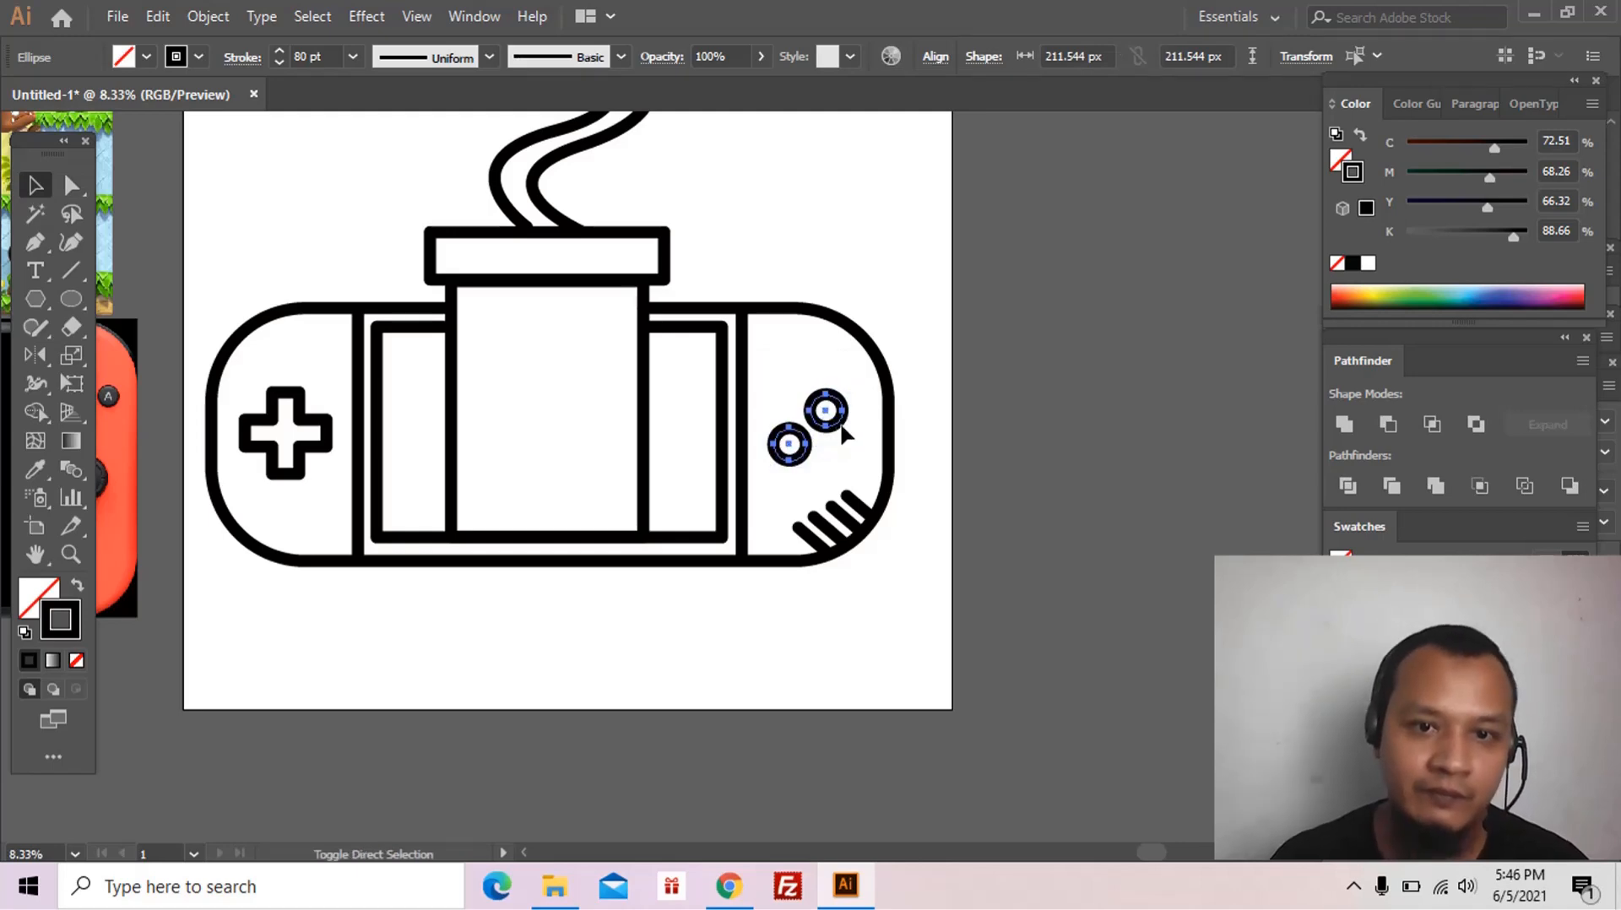
pyautogui.hotkey('ctrl', 'shift', 'a')
pyautogui.press('z')
pyautogui.keyDown('alt'); pyautogui.click(840, 435); pyautogui.keyUp('alt')
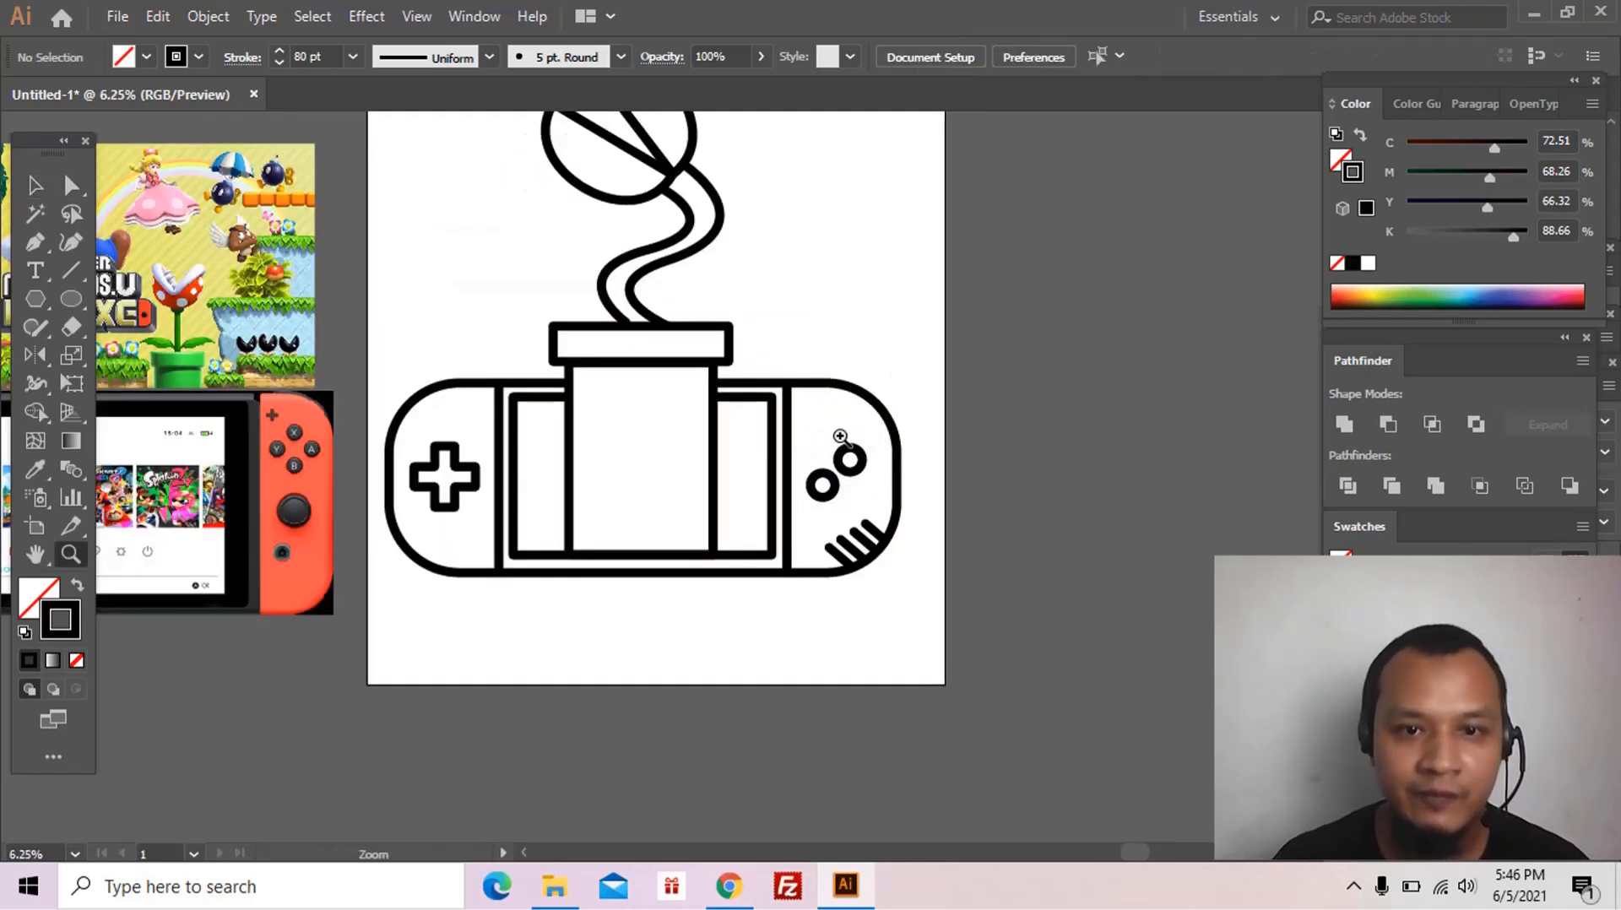
pyautogui.moveTo(861, 528); pyautogui.dragTo(862, 527)
pyautogui.press('v')
pyautogui.moveTo(678, 323); pyautogui.dragTo(783, 454)
pyautogui.press('a')
pyautogui.moveTo(681, 301); pyautogui.dragTo(1050, 745)
pyautogui.press('v')
pyautogui.moveTo(1028, 374); pyautogui.dragTo(1131, 280)
# Step: Move the two enlarged round buttons slightly down and left to centre them on the right controller
pyautogui.press('z')
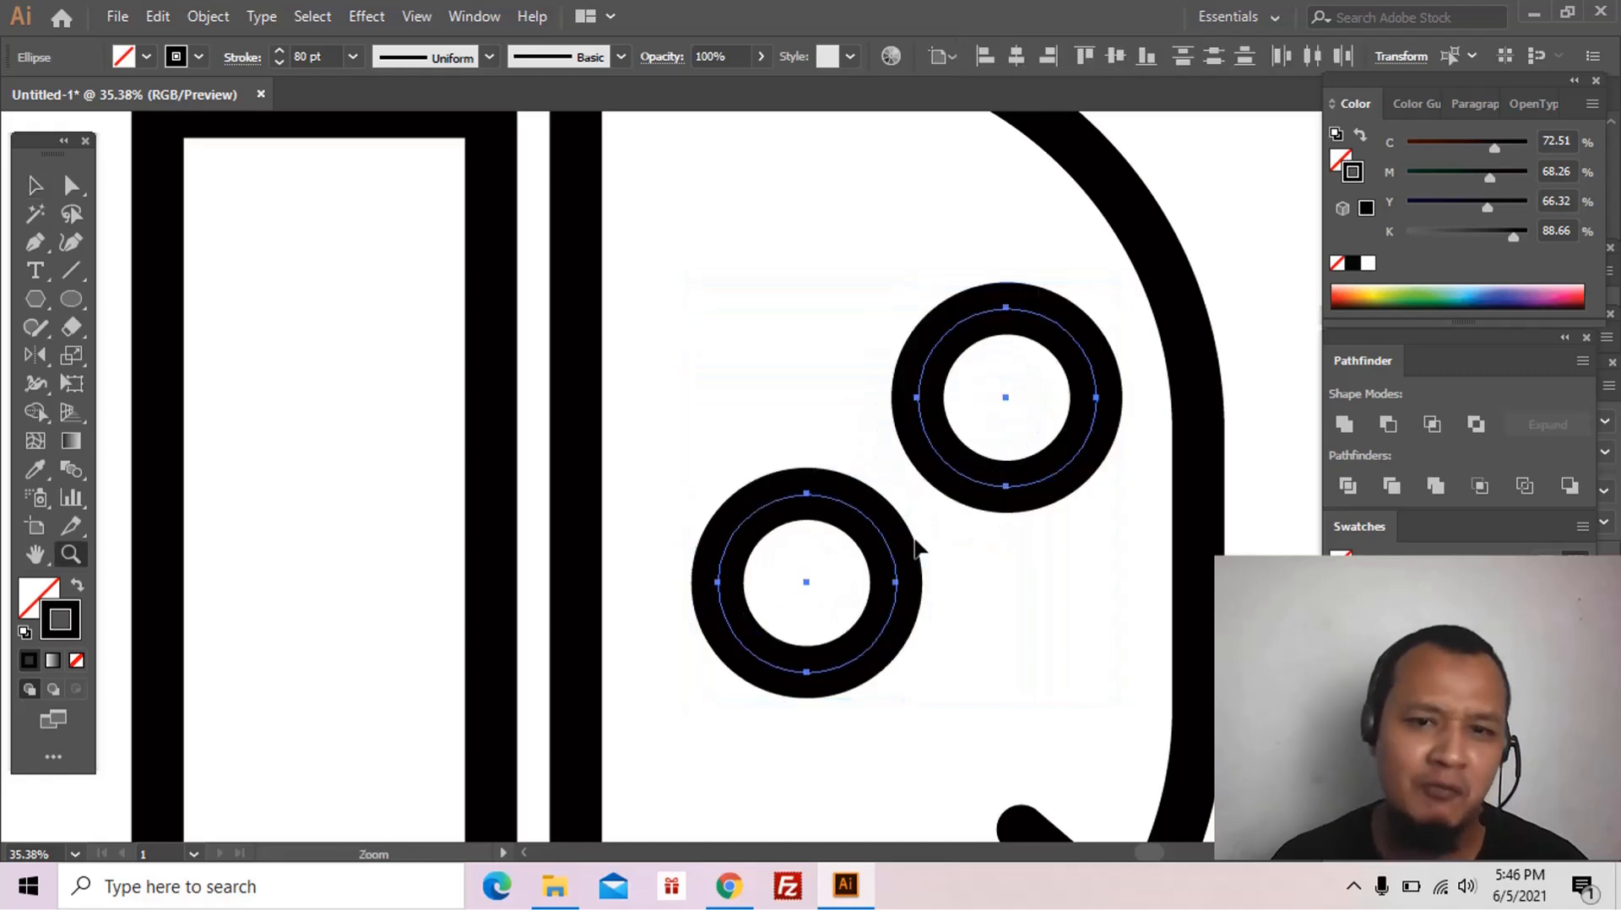
pyautogui.keyDown('alt'); pyautogui.click(916, 542); pyautogui.keyUp('alt')
pyautogui.keyDown('alt'); pyautogui.click(915, 542); pyautogui.keyUp('alt')
pyautogui.keyDown('alt'); pyautogui.click(915, 542); pyautogui.keyUp('alt')
pyautogui.keyDown('alt'); pyautogui.click(916, 541); pyautogui.keyUp('alt')
pyautogui.keyDown('alt'); pyautogui.click(698, 508); pyautogui.keyUp('alt')
pyautogui.moveTo(734, 504); pyautogui.dragTo(989, 525)
pyautogui.press('v')
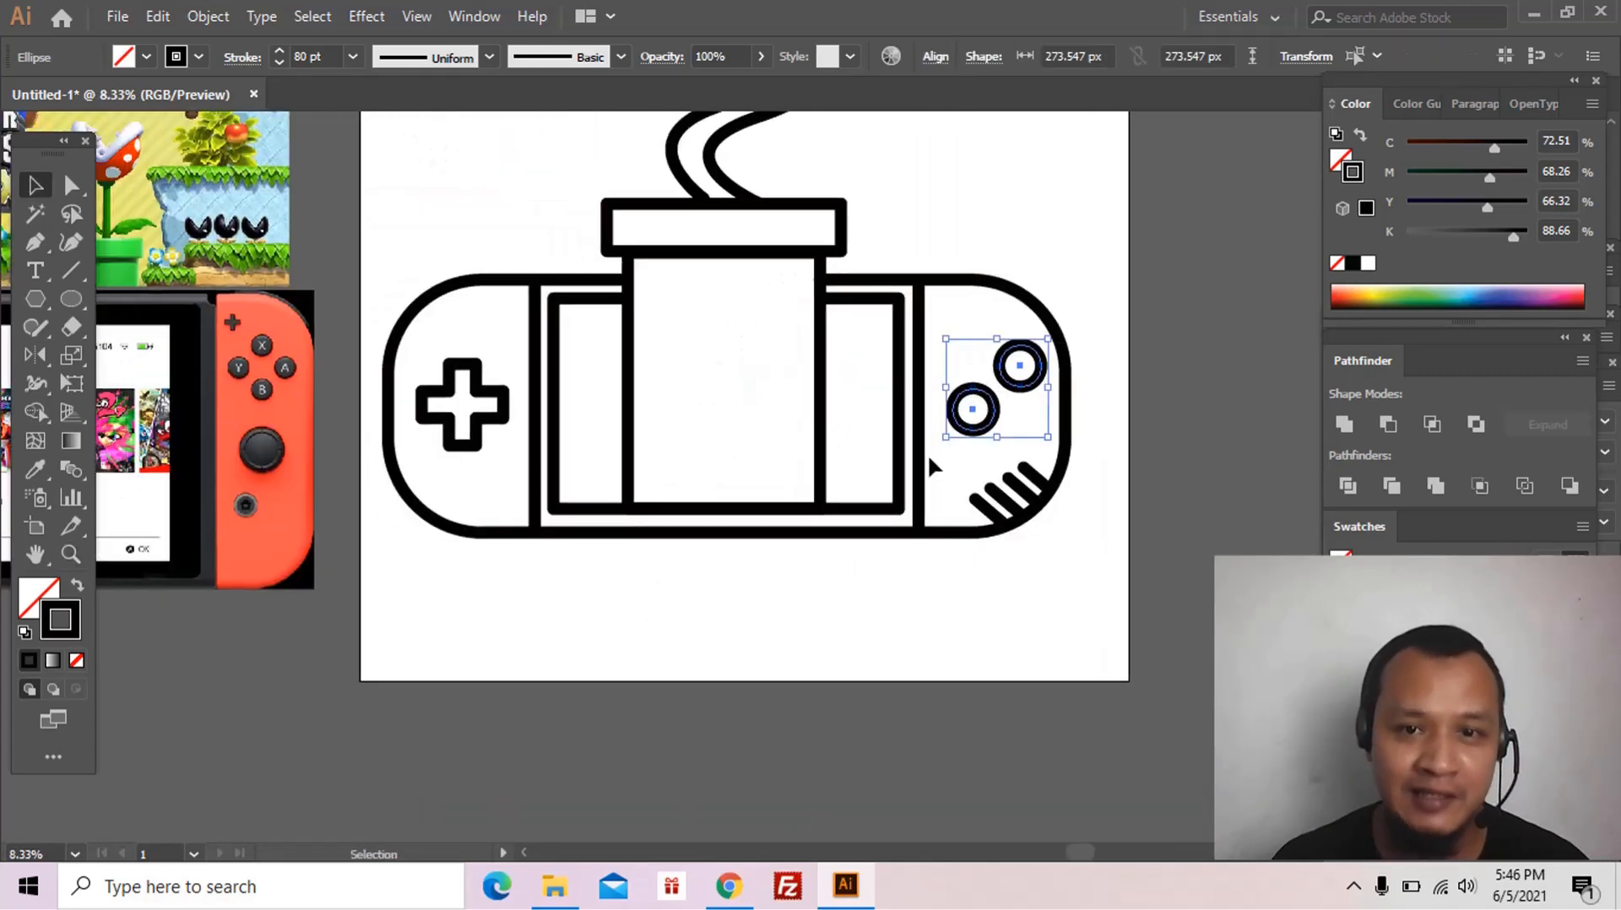
pyautogui.moveTo(977, 436); pyautogui.dragTo(969, 445)
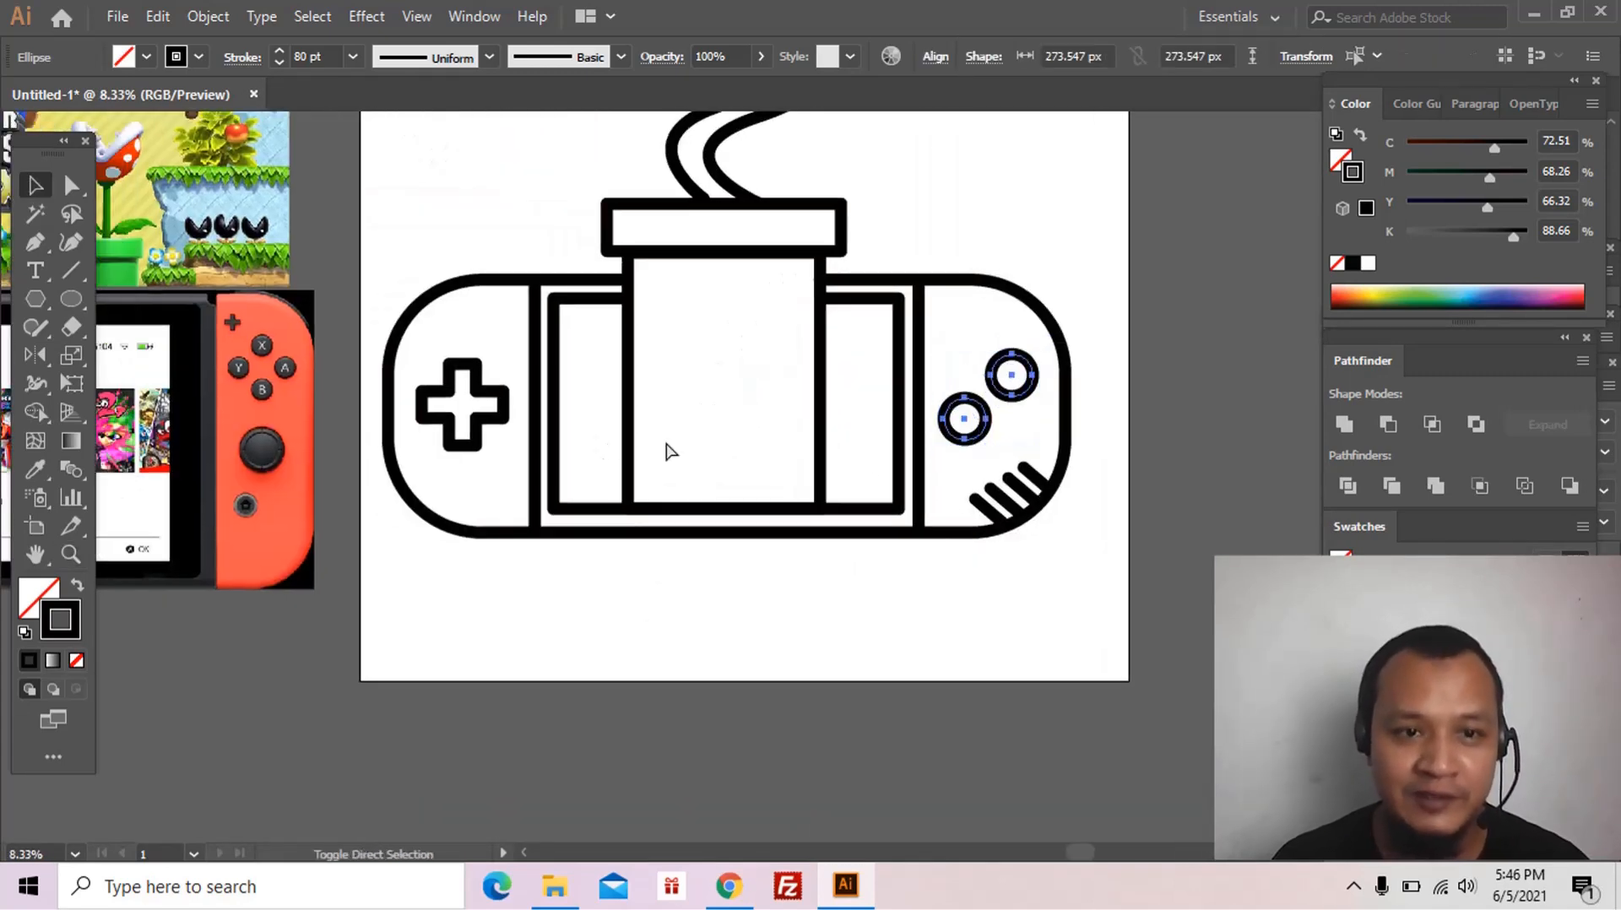
# Step: Enlarge the plus-shaped button on the left controller slightly and nudge it up
pyautogui.press('a')
pyautogui.click(414, 357)
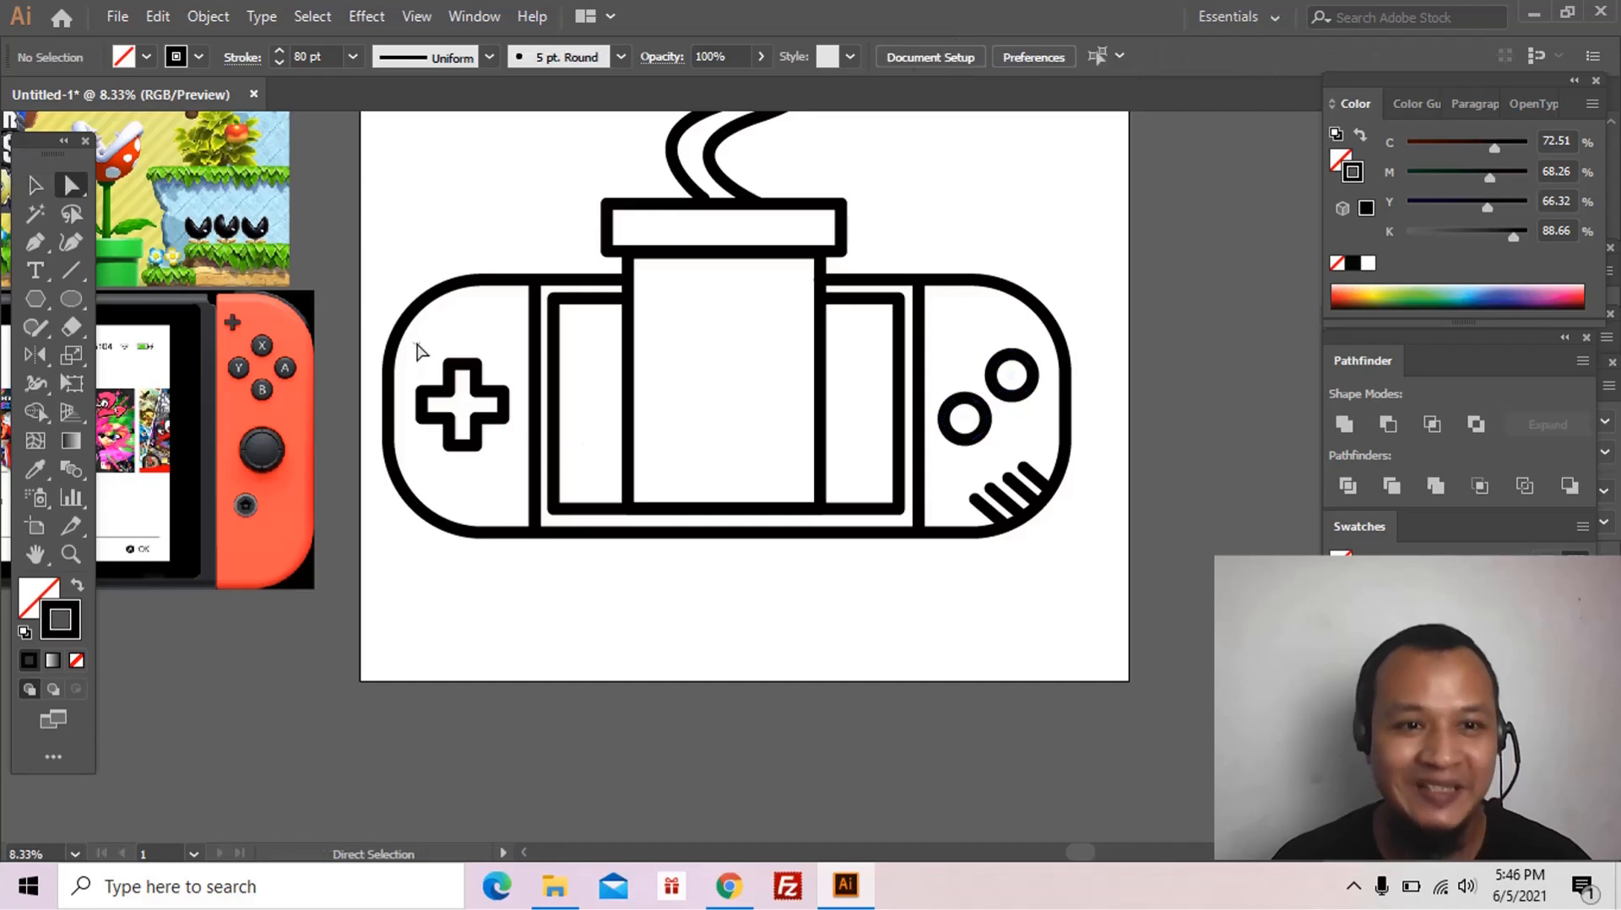
pyautogui.moveTo(414, 342); pyautogui.dragTo(516, 465)
pyautogui.moveTo(415, 455); pyautogui.dragTo(402, 463)
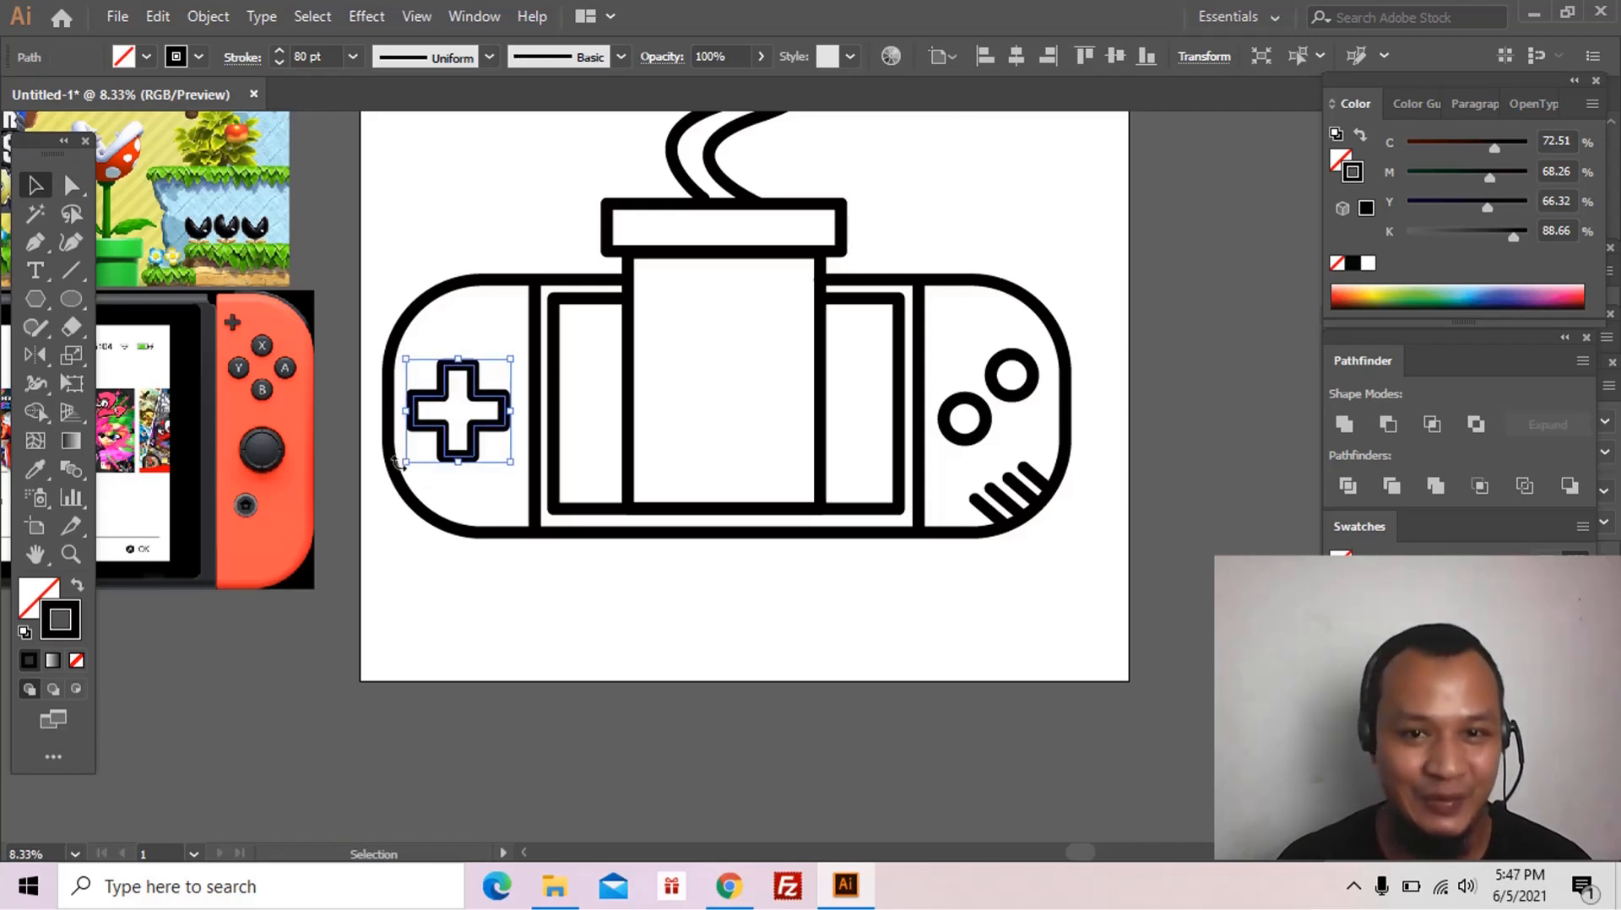
pyautogui.press('Up')
pyautogui.press('Up')
pyautogui.press('Up')
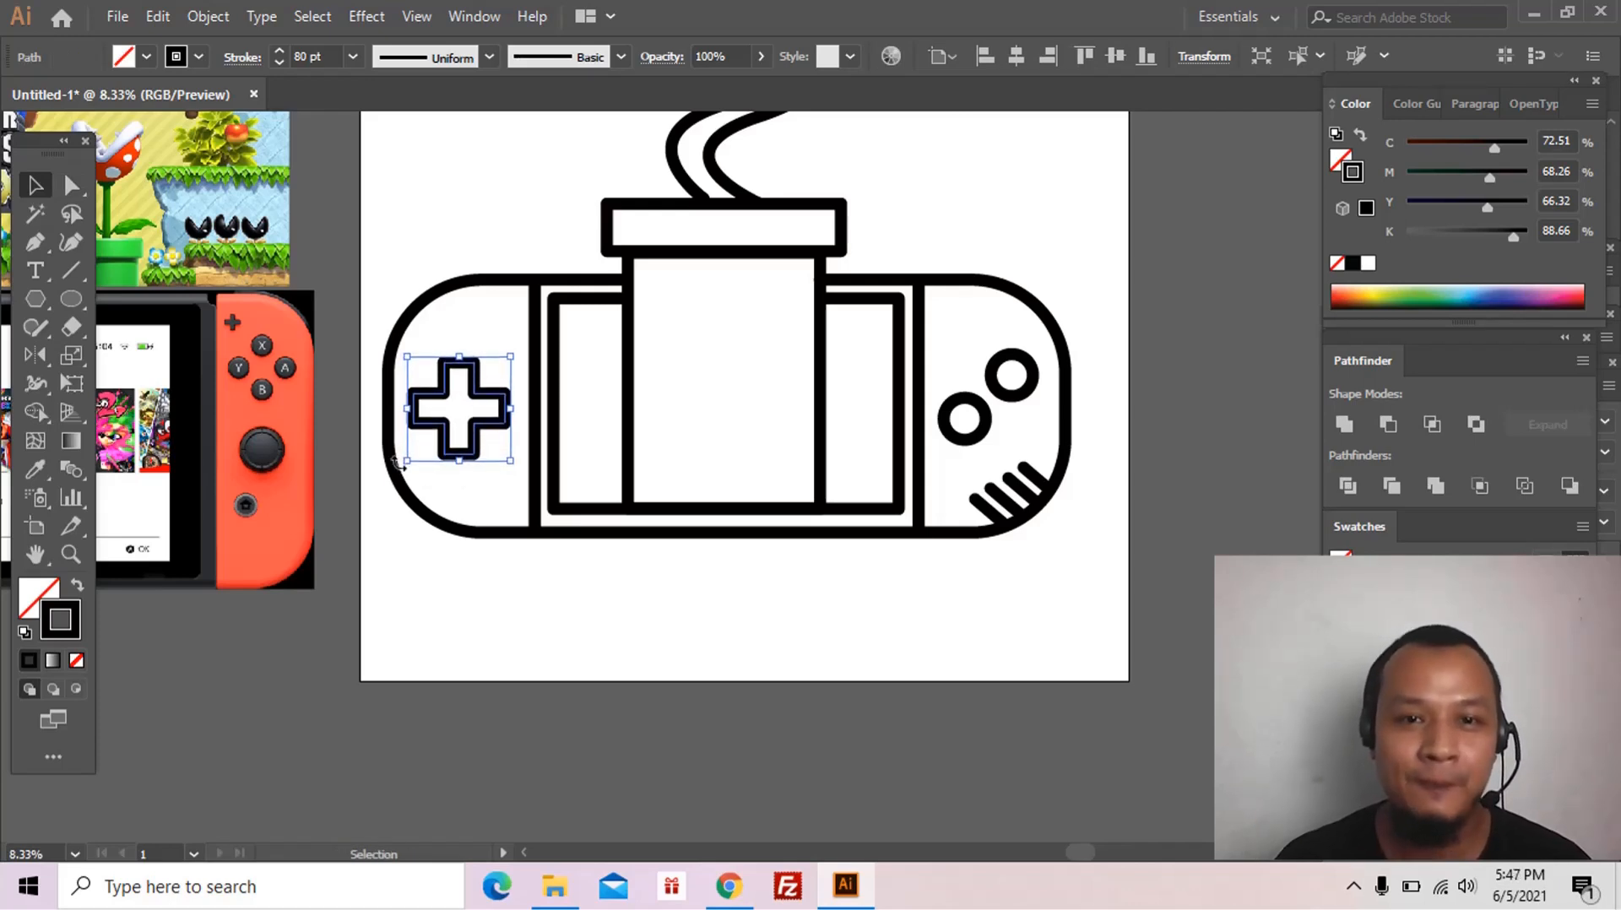
# Step: Select the whole illustration and move it slightly down to leave a margin above the plant's head
pyautogui.press('z')
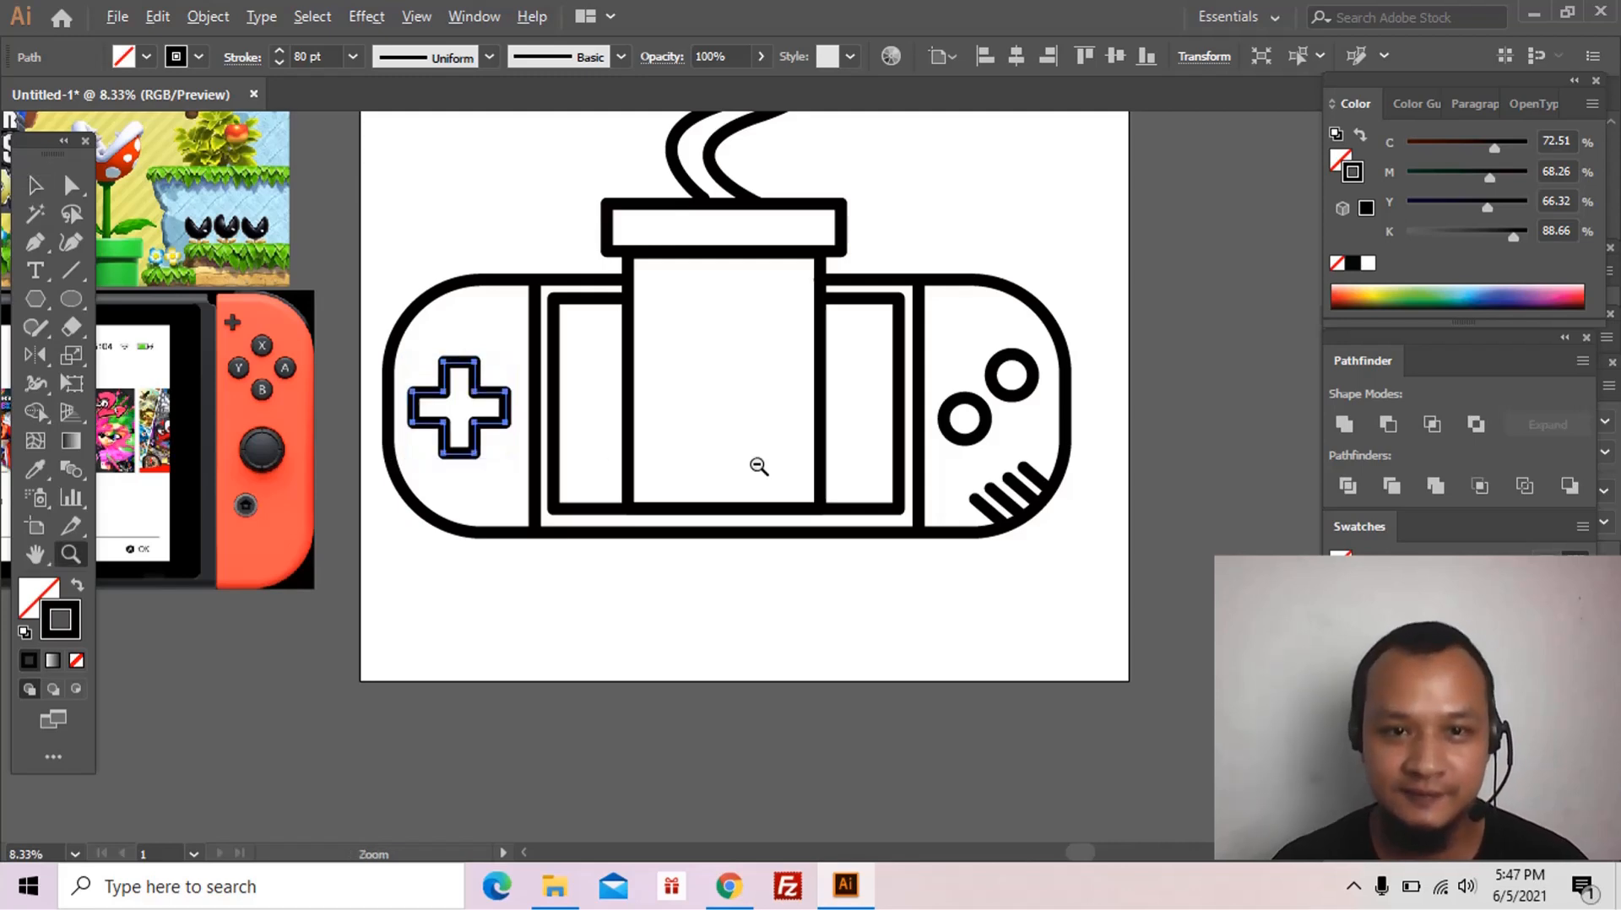
pyautogui.keyDown('alt'); pyautogui.click(839, 408); pyautogui.keyUp('alt')
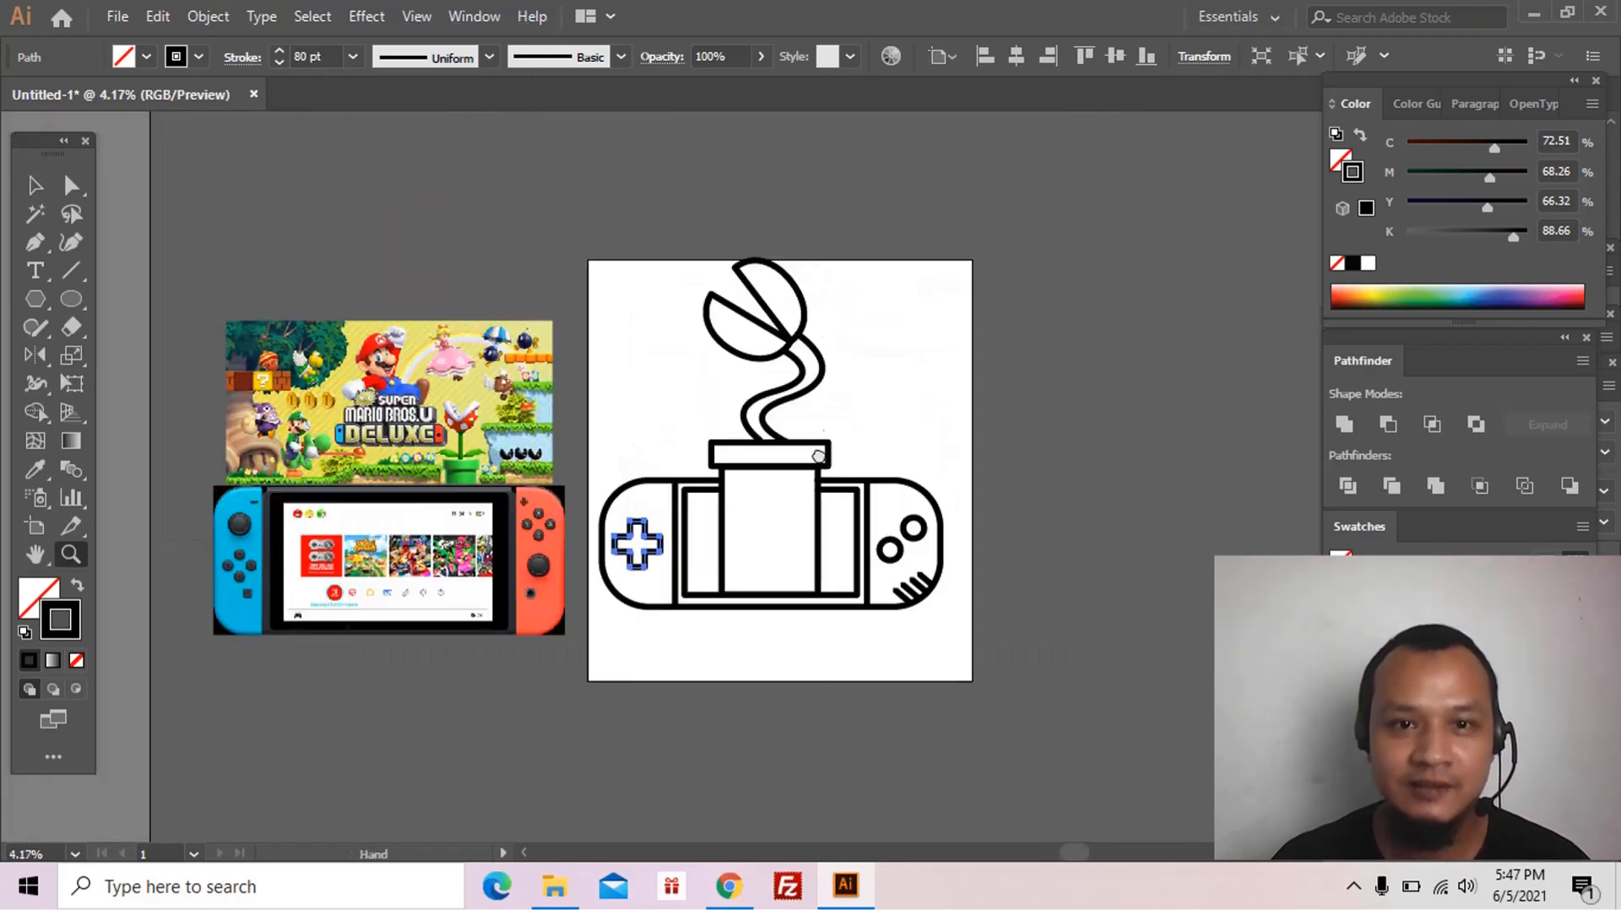
pyautogui.press('v')
pyautogui.moveTo(578, 204); pyautogui.dragTo(950, 642)
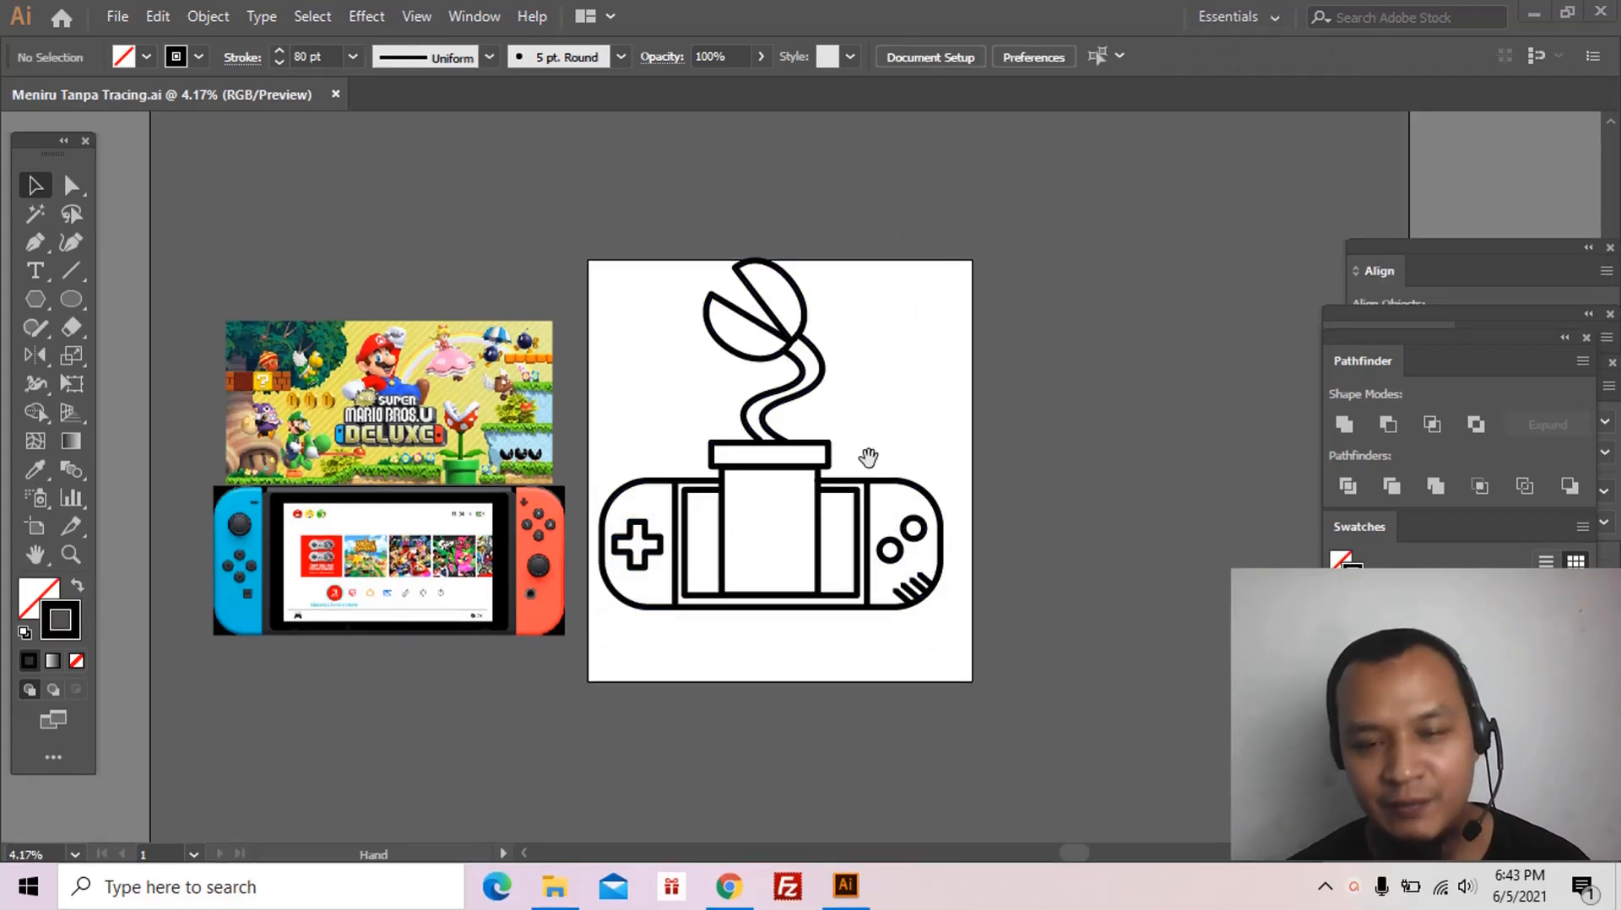
pyautogui.press('z')
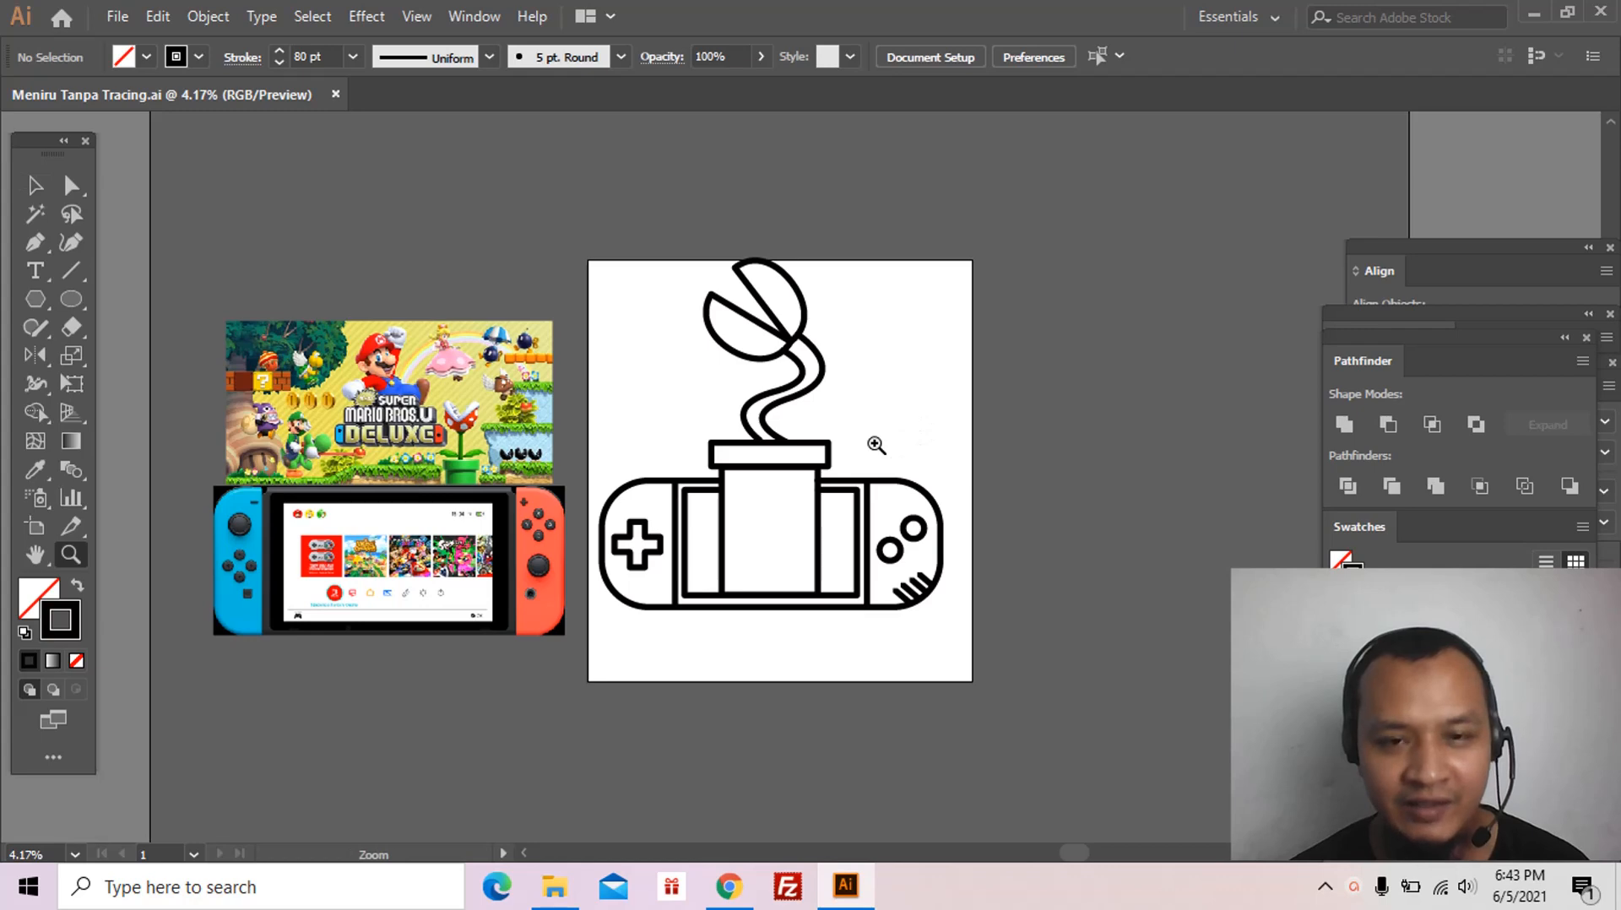
pyautogui.click(877, 445)
pyautogui.moveTo(807, 456); pyautogui.dragTo(985, 427)
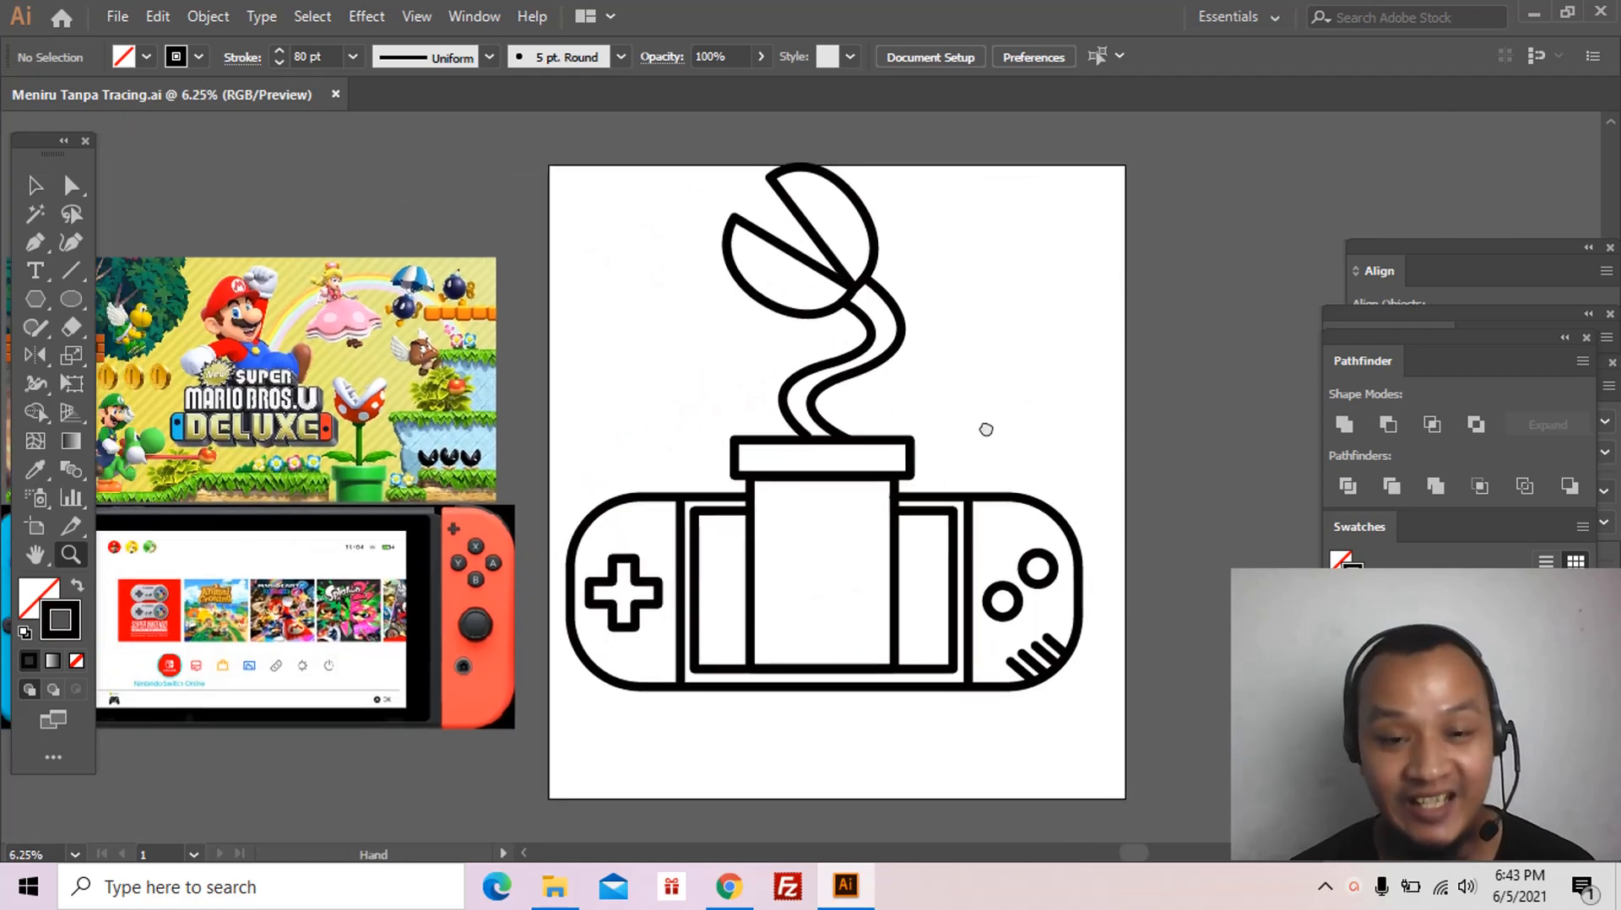
pyautogui.keyDown('alt'); pyautogui.click(872, 450); pyautogui.keyUp('alt')
pyautogui.moveTo(798, 472); pyautogui.dragTo(843, 464)
pyautogui.press('v')
pyautogui.moveTo(657, 234); pyautogui.dragTo(1010, 649)
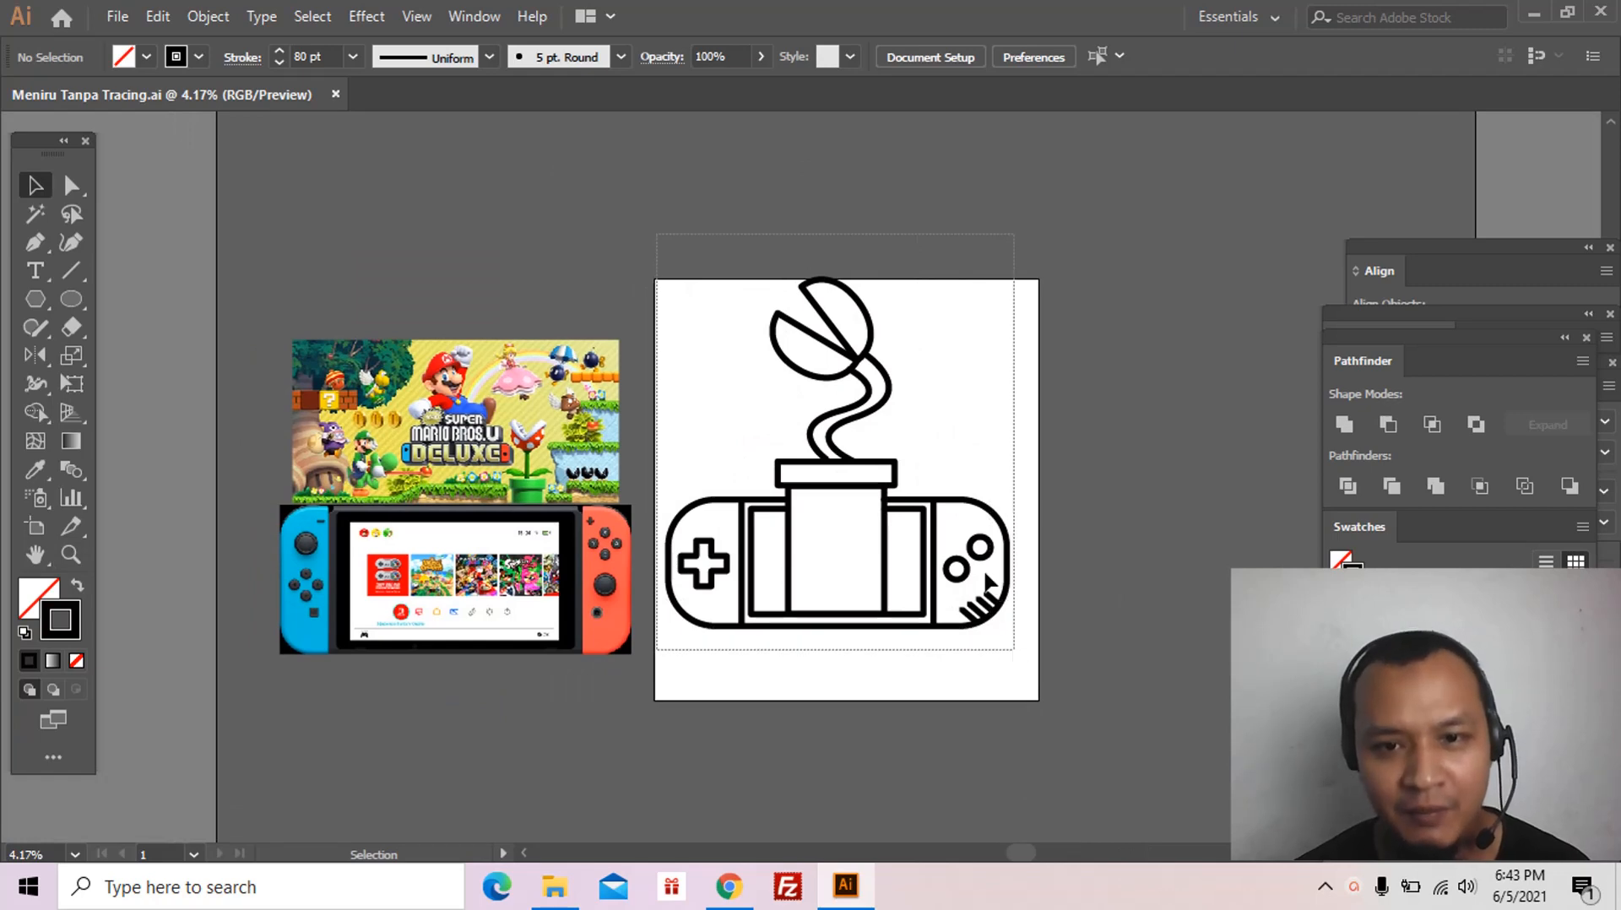
pyautogui.moveTo(984, 568); pyautogui.dragTo(987, 586)
pyautogui.press('z')
pyautogui.click(968, 520)
pyautogui.moveTo(961, 517); pyautogui.dragTo(1009, 519)
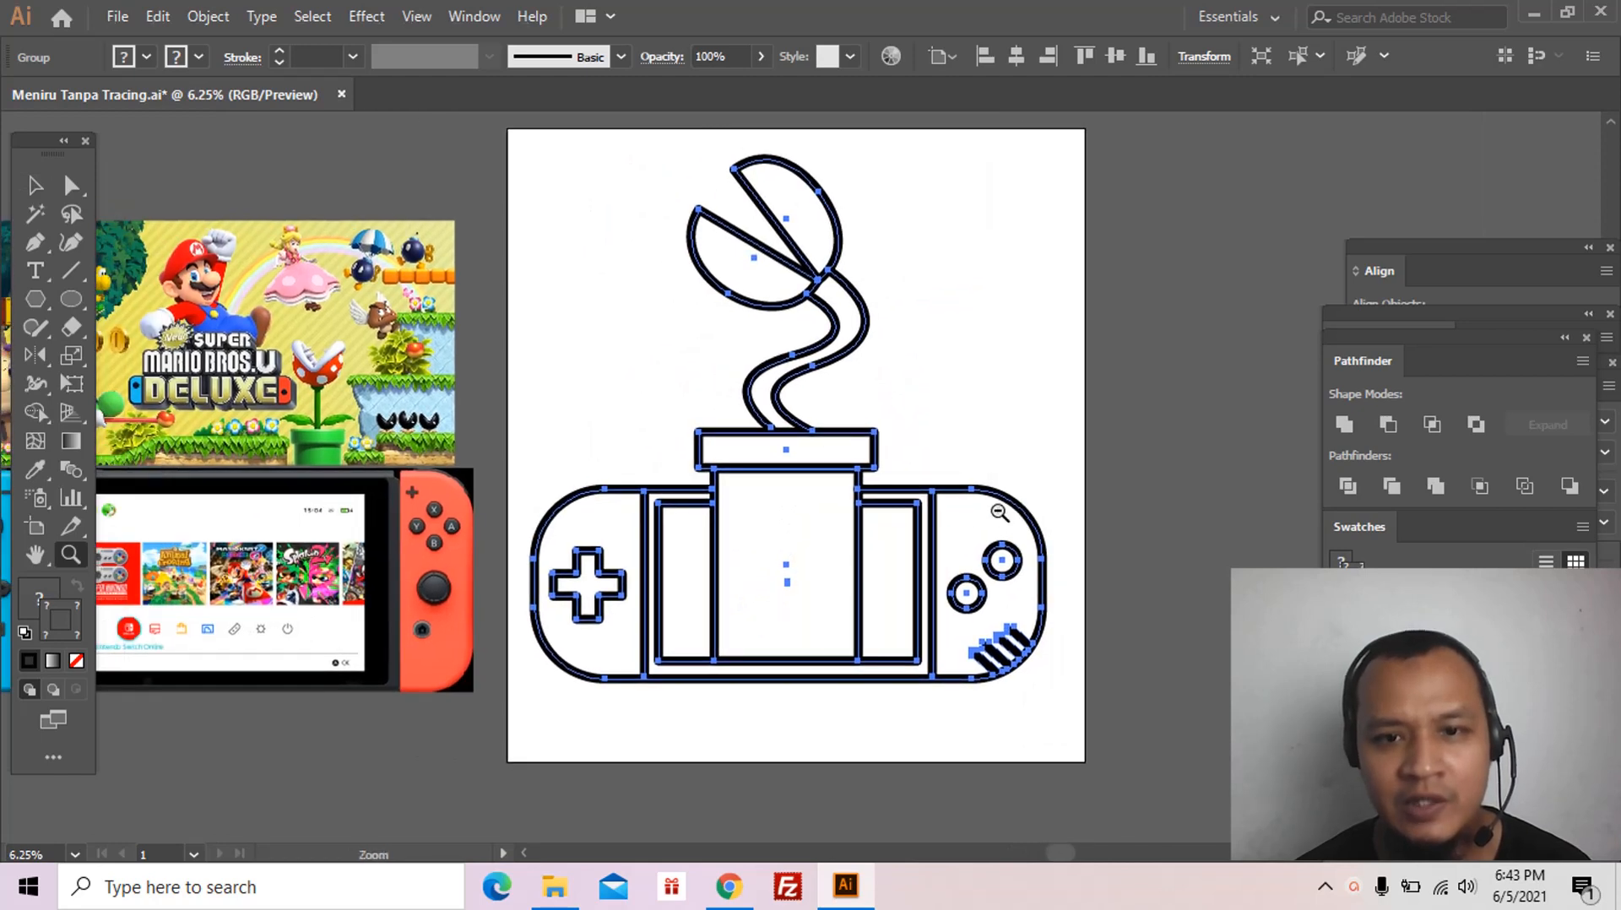
pyautogui.hotkey('ctrl', '-')
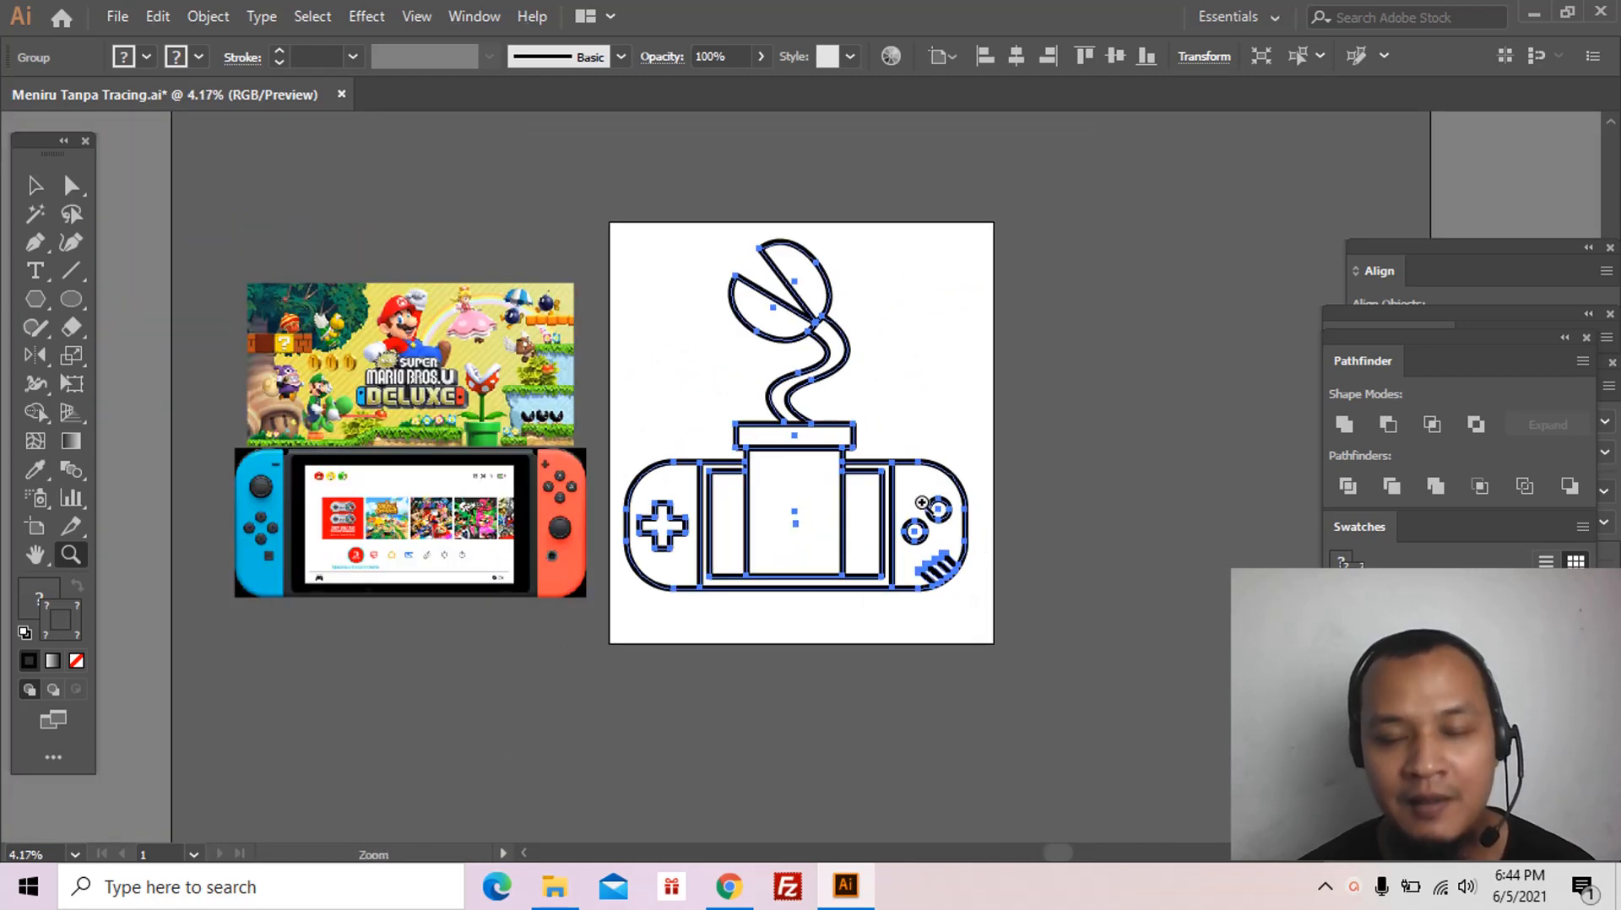
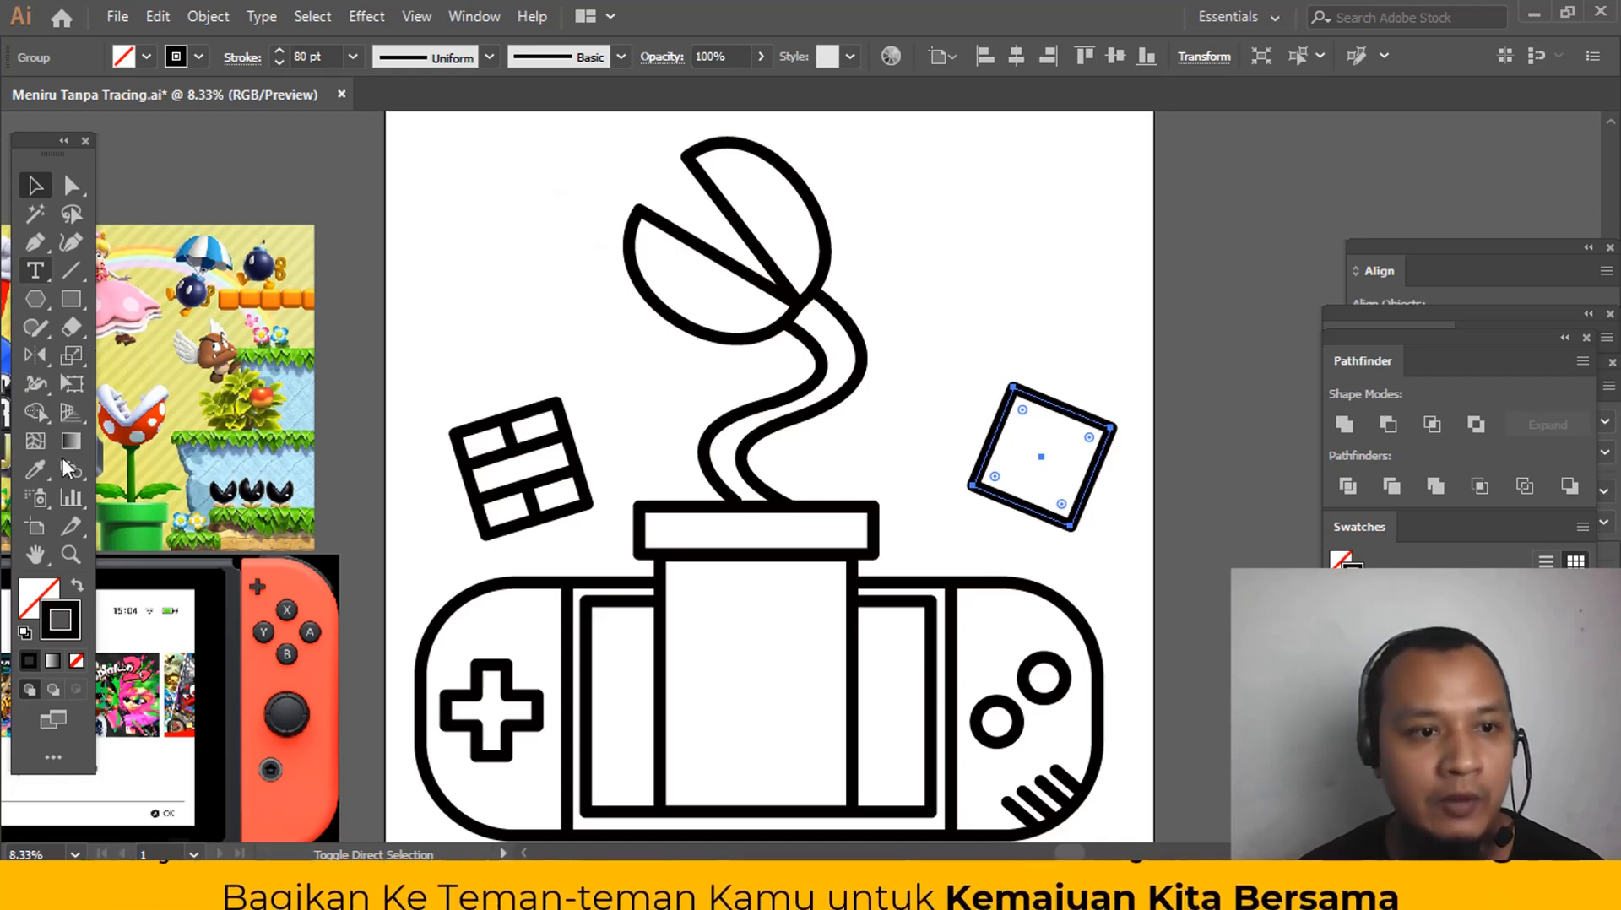
# Step: Place a new point text object above the tilted empty square to the right of the stem and select it
pyautogui.click(35, 274)
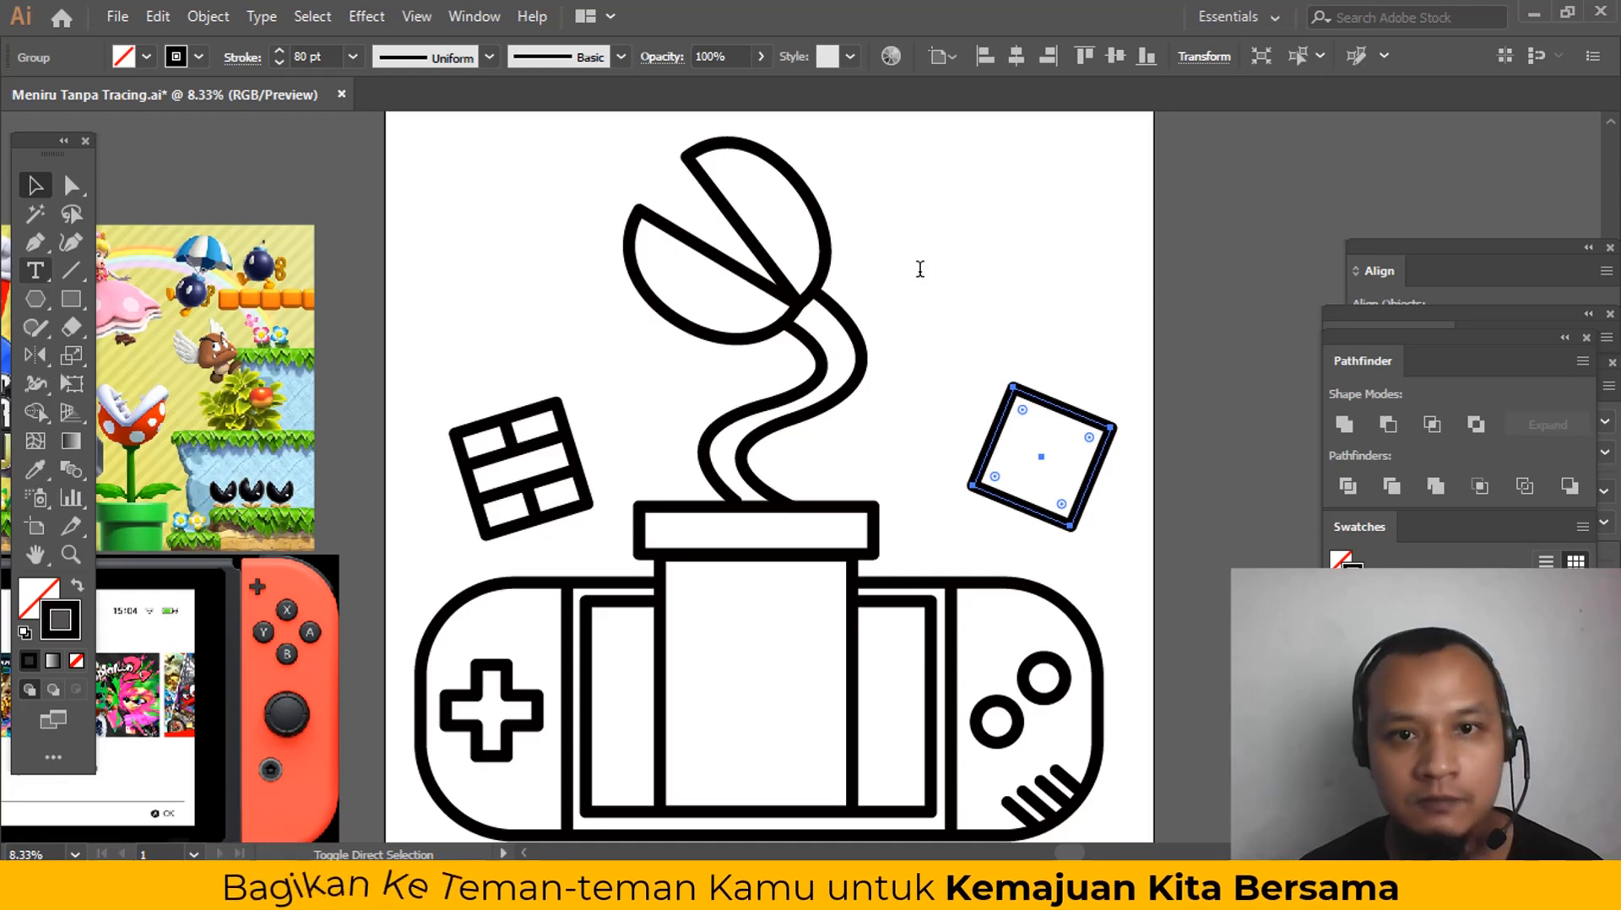
pyautogui.hotkey('ctrl', 'shift', 'a')
pyautogui.click(997, 321)
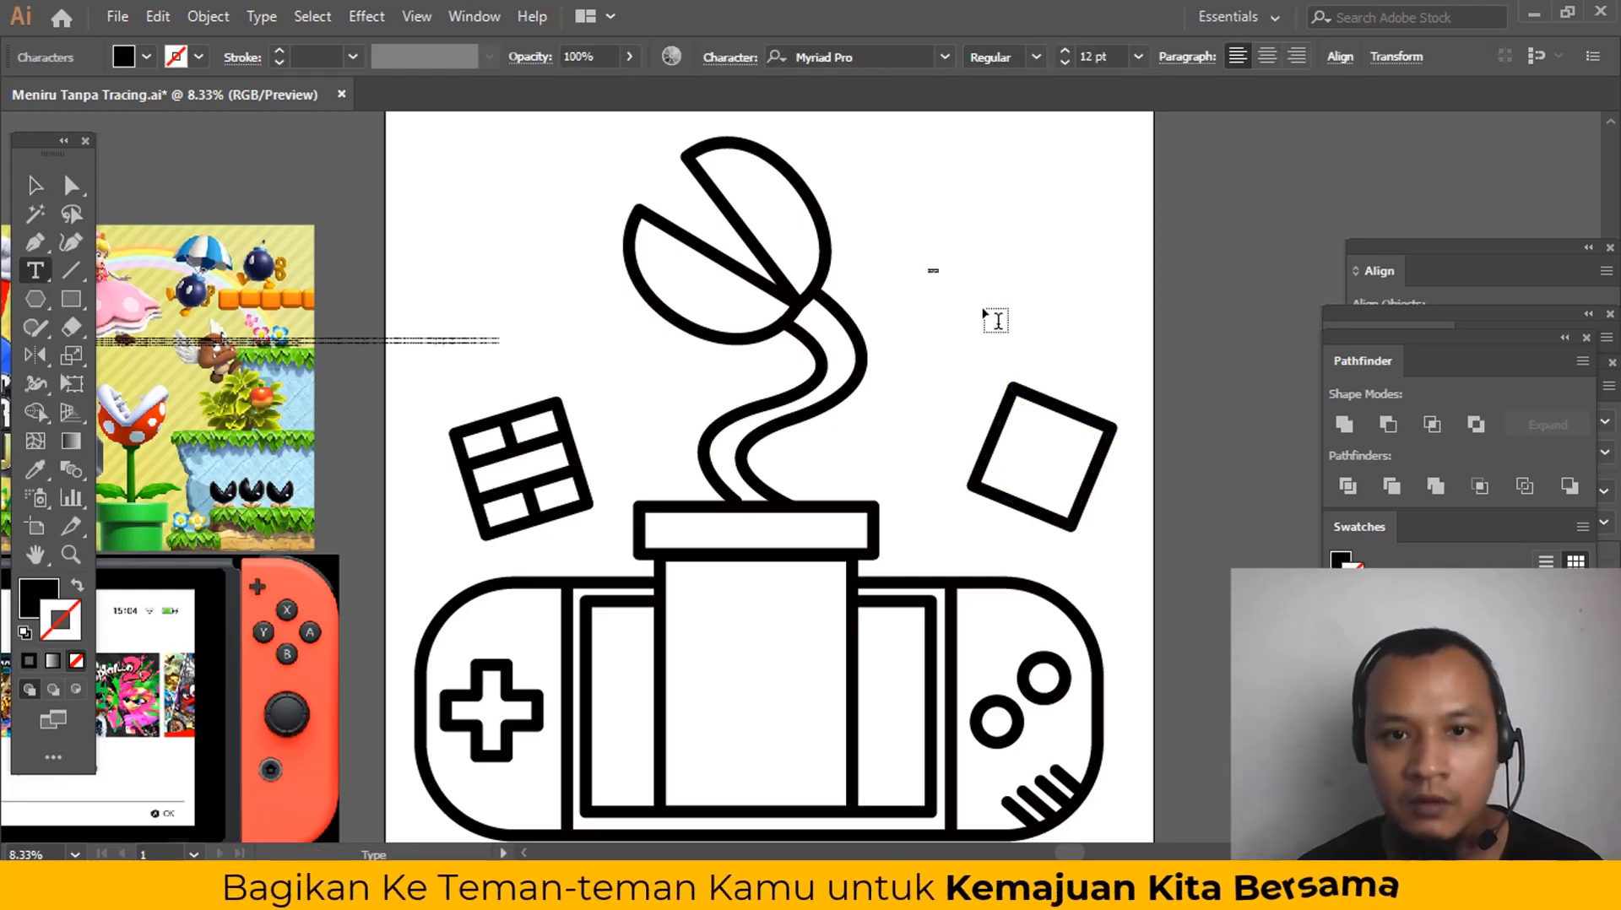
pyautogui.hotkey('ctrl', 'z')
pyautogui.hotkey('ctrl', 'z')
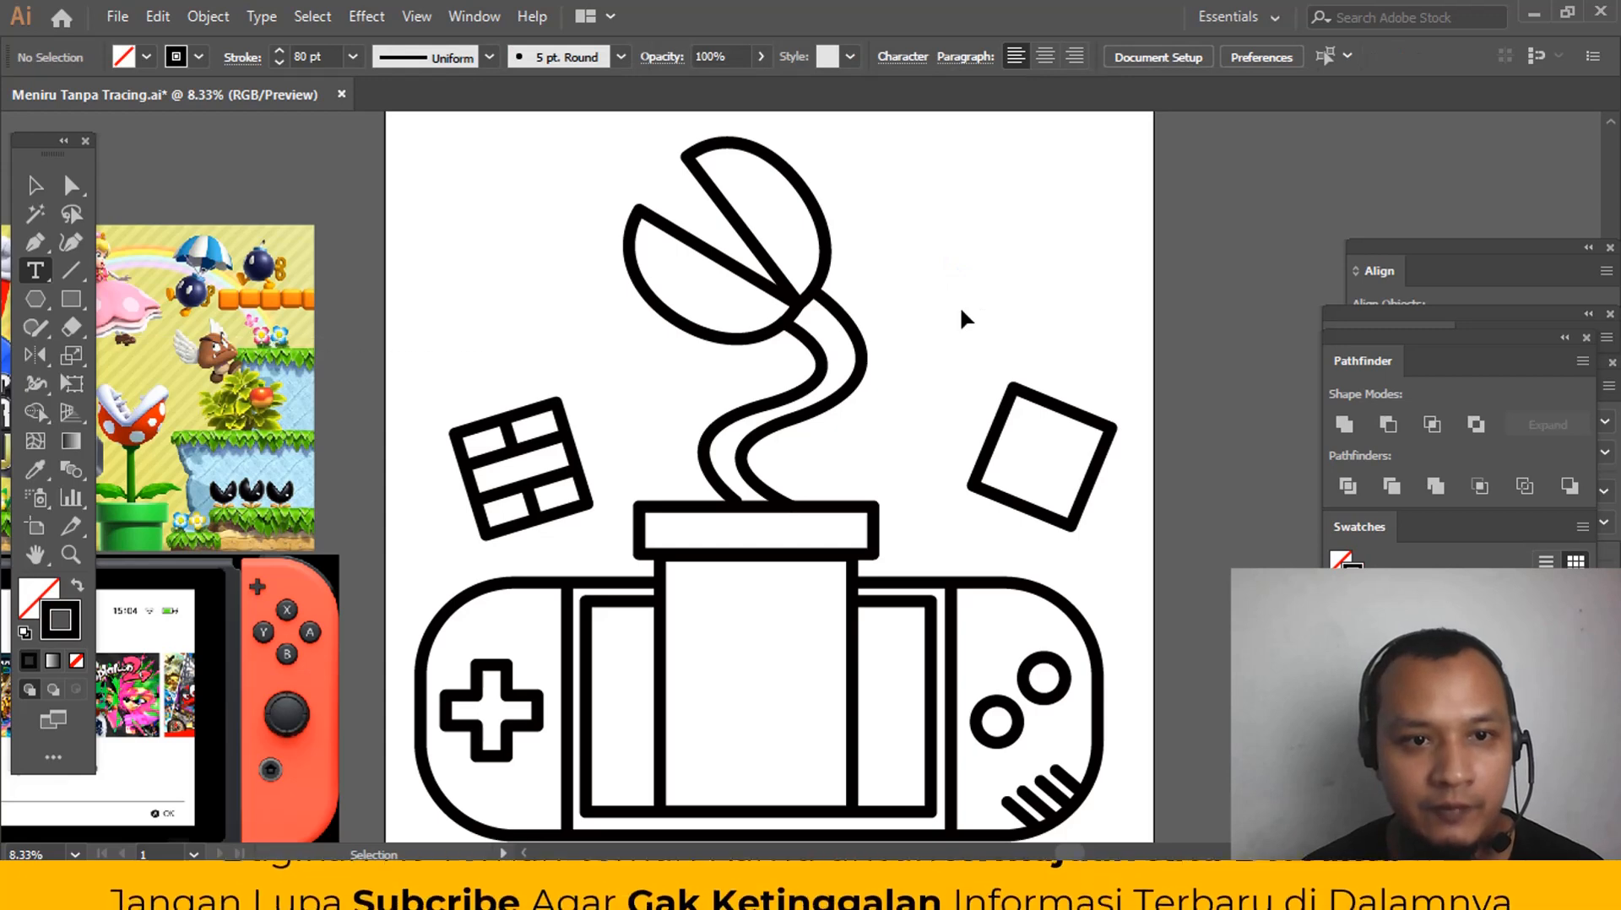
pyautogui.click(963, 309)
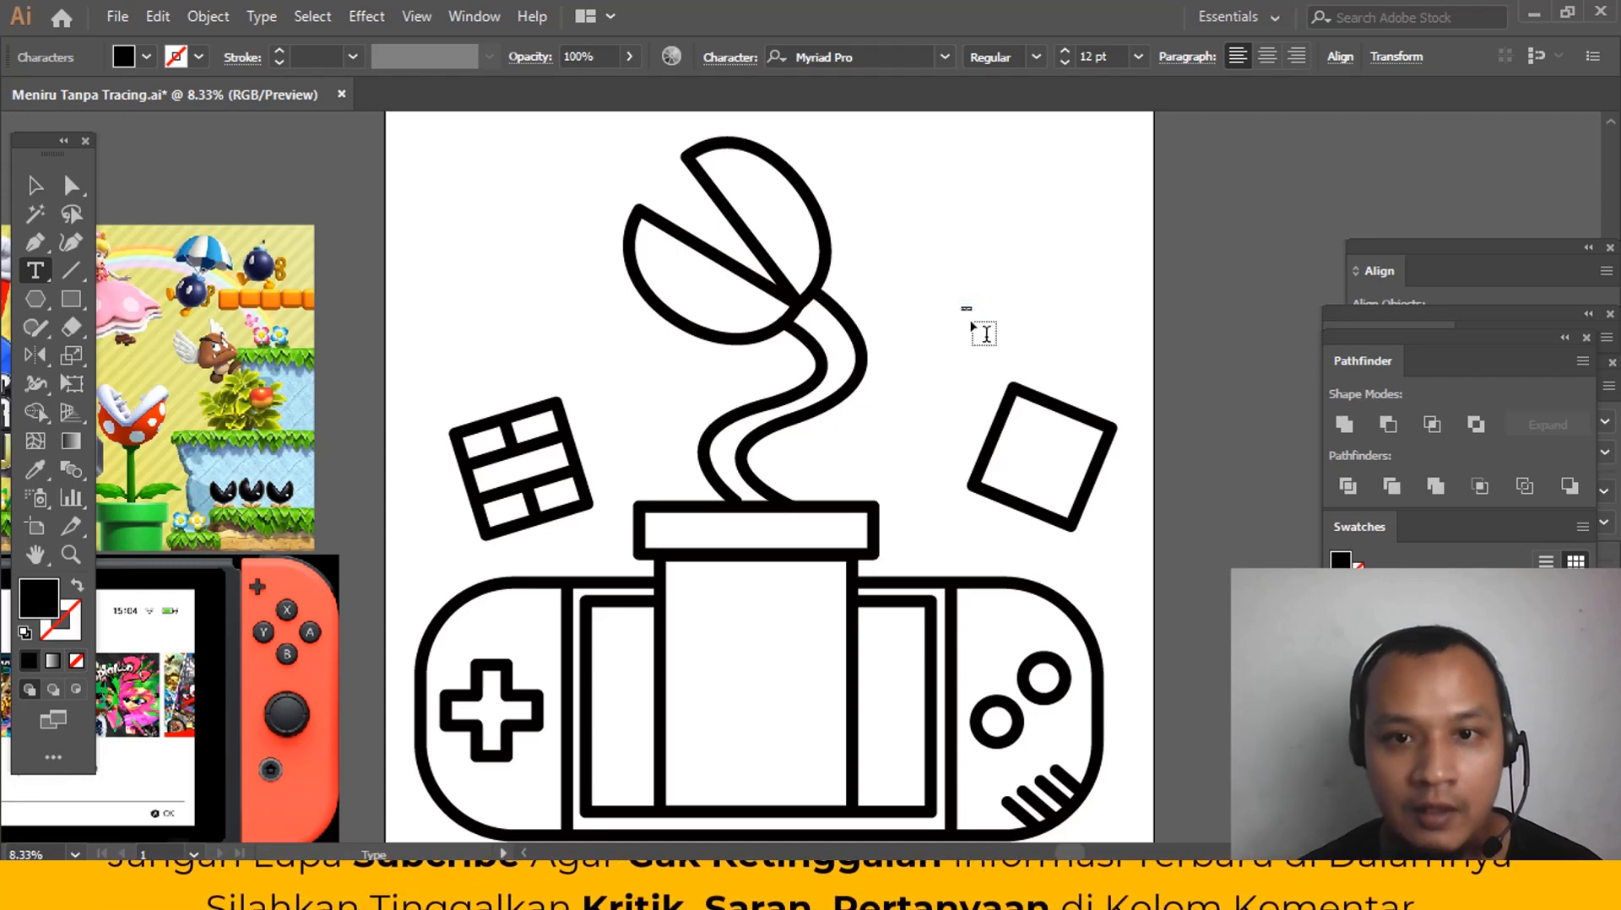
pyautogui.press('Escape')
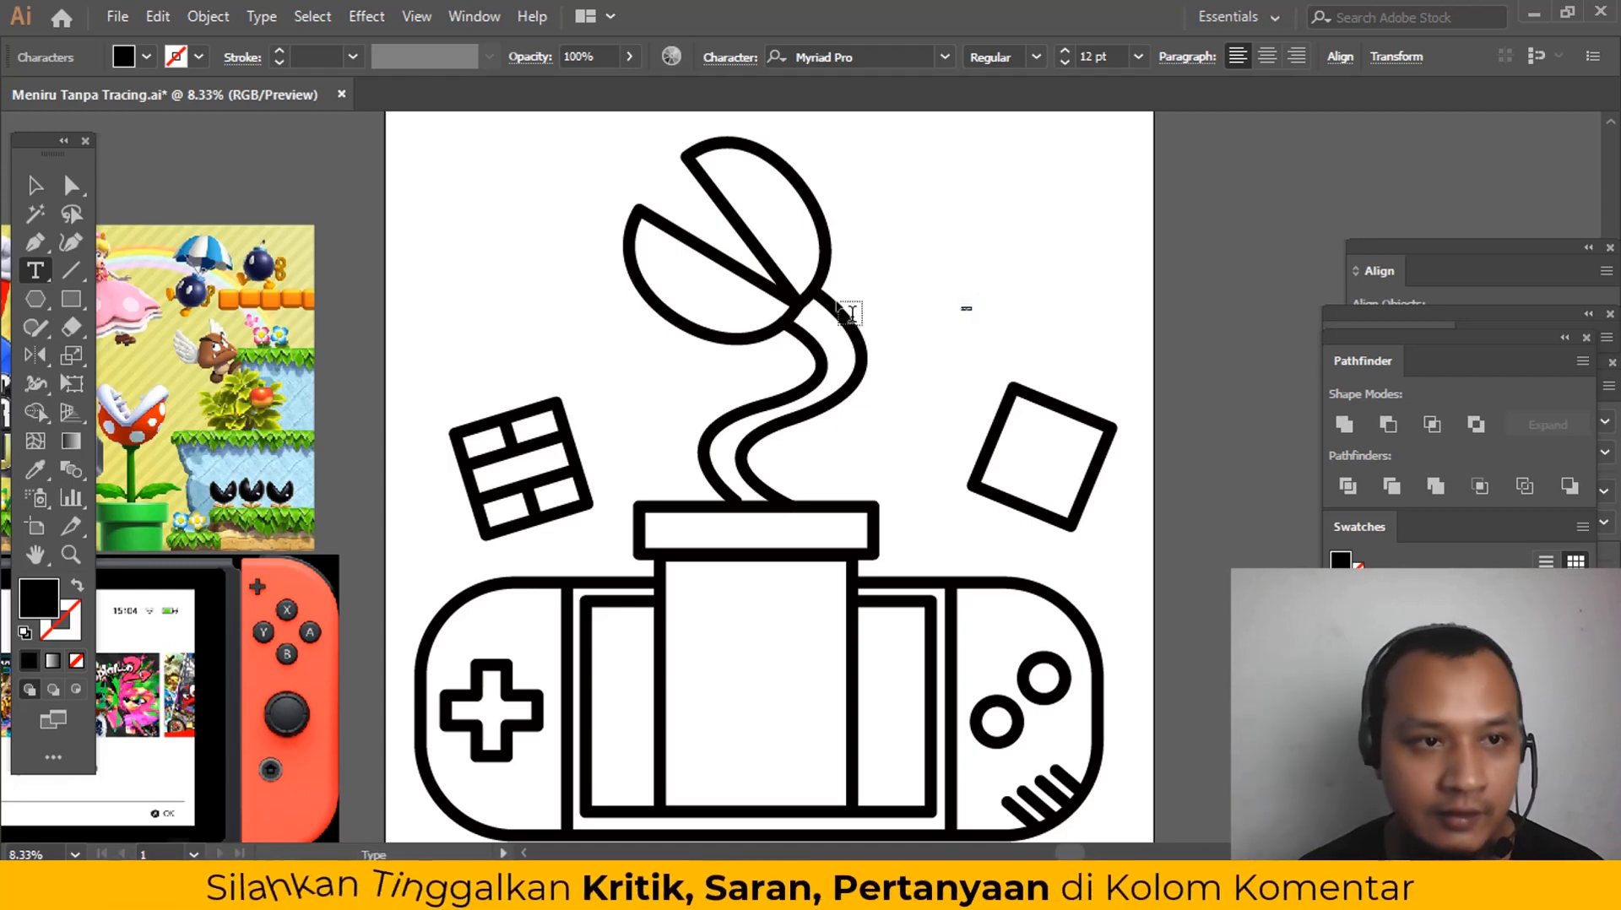
pyautogui.click(967, 309)
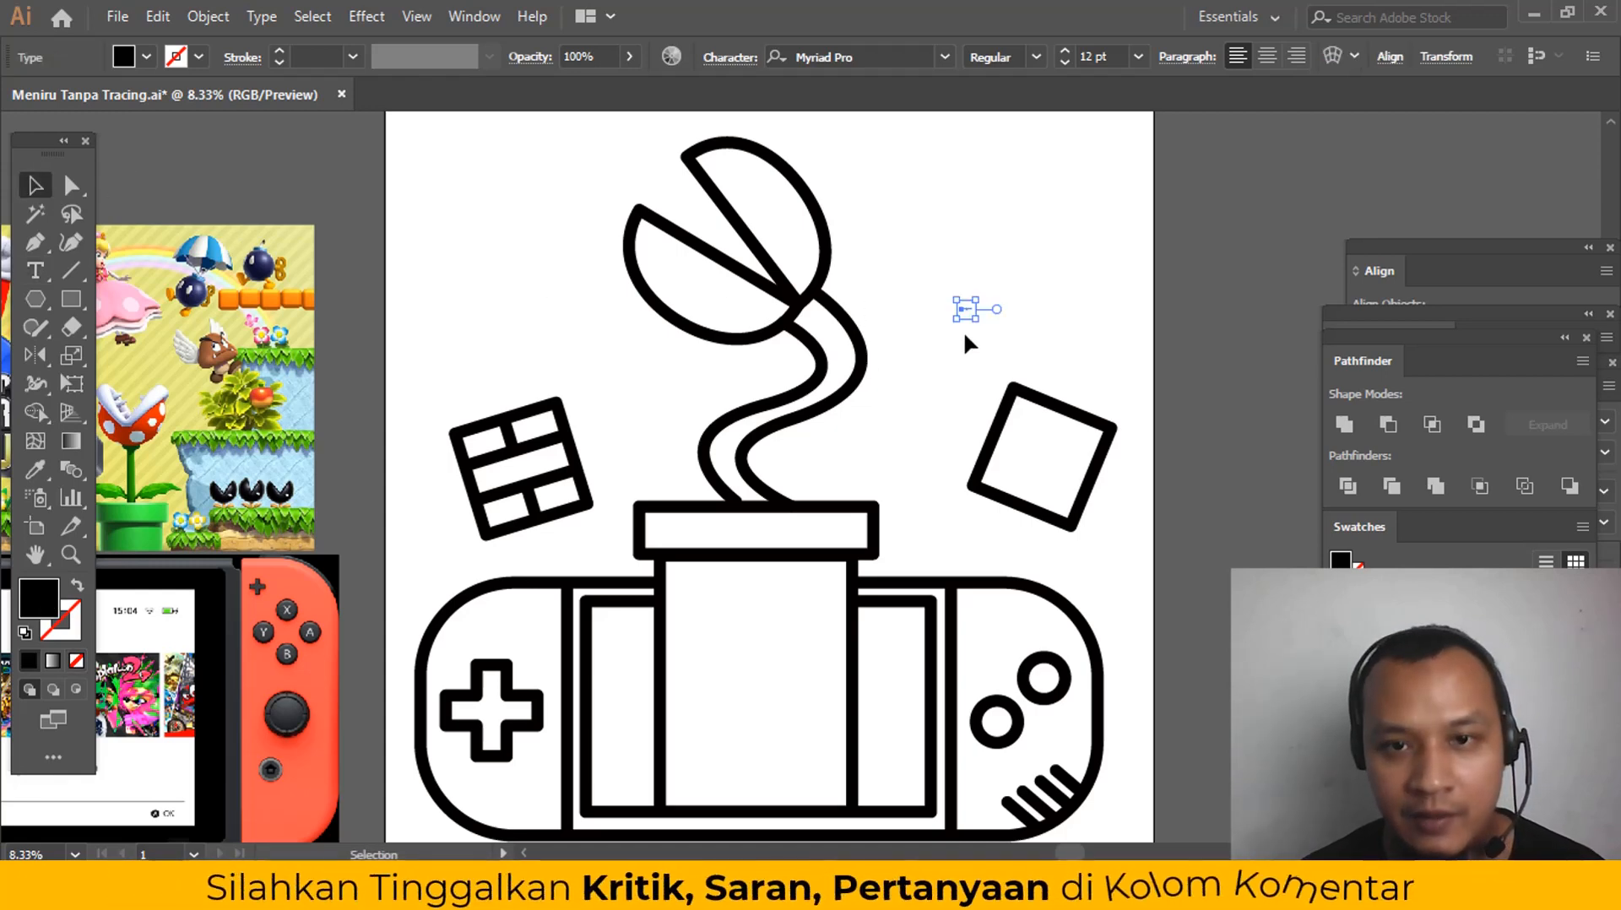
# Step: Enlarge the placeholder text to about 150 pt above the tilted empty square and replace its wording with "?"
pyautogui.moveTo(971, 312); pyautogui.dragTo(1131, 448)
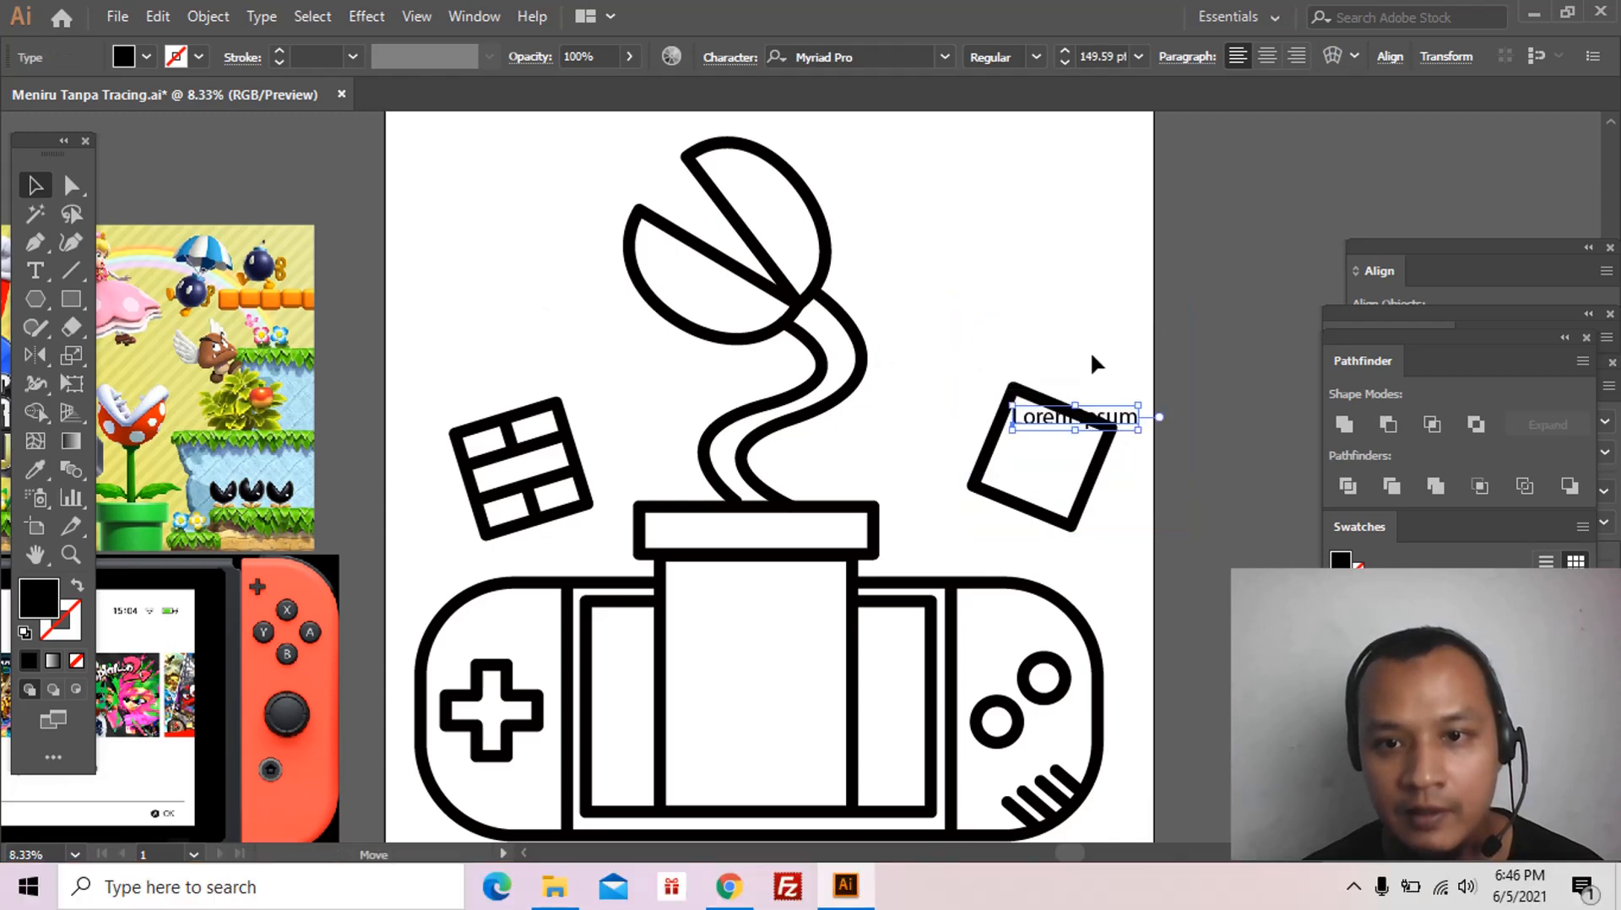
pyautogui.moveTo(1040, 266); pyautogui.dragTo(1040, 265)
pyautogui.press('t')
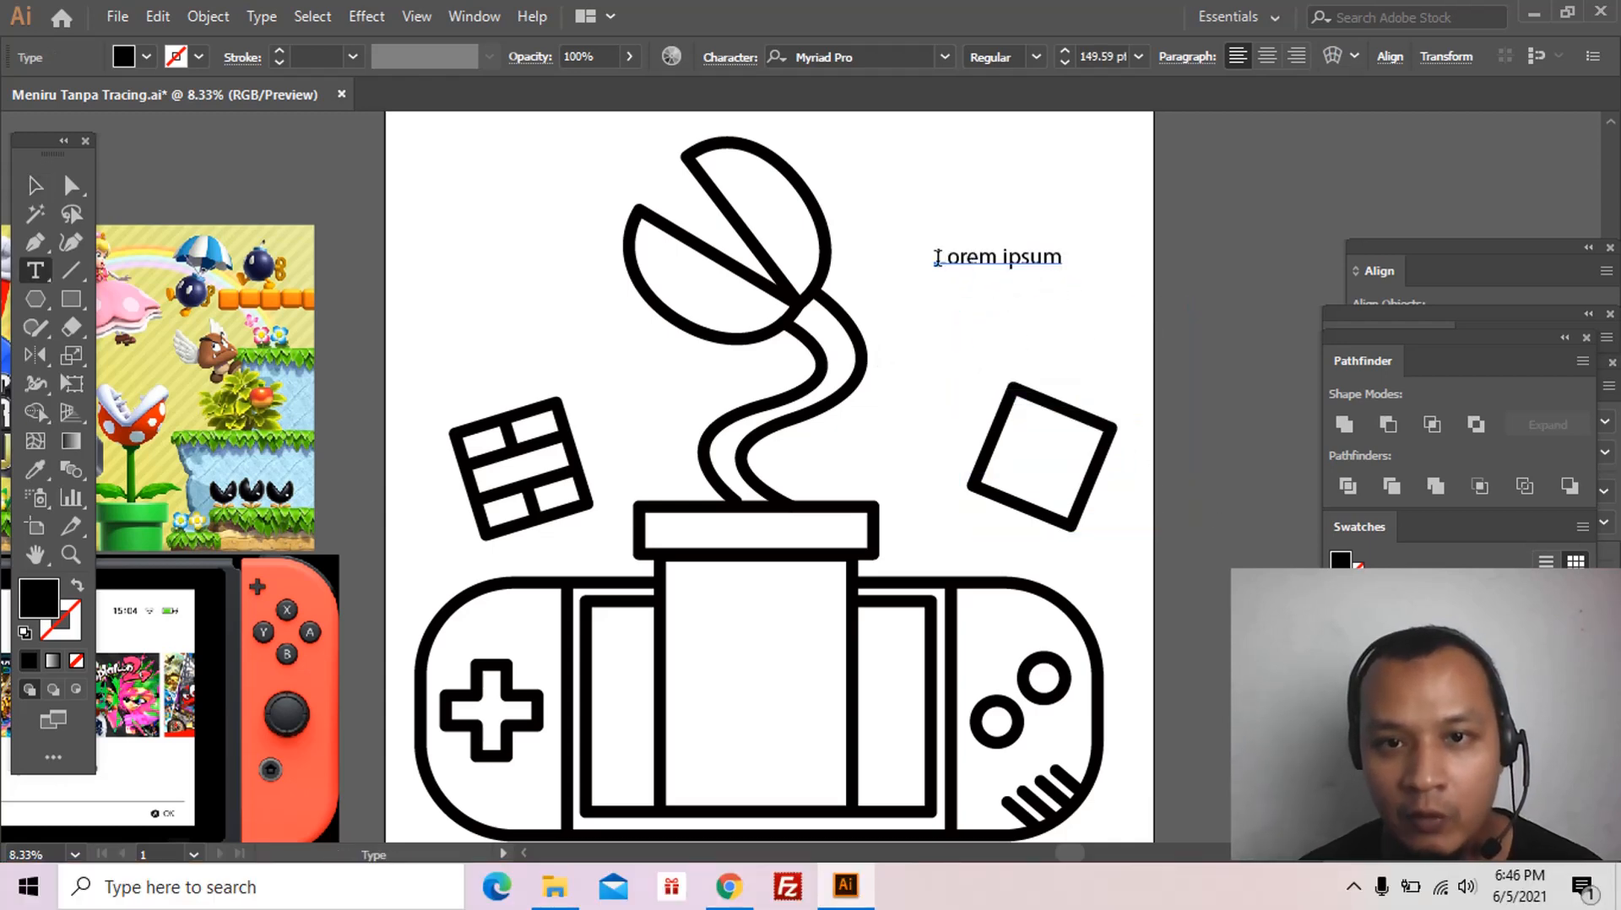
pyautogui.moveTo(936, 259); pyautogui.dragTo(1086, 260)
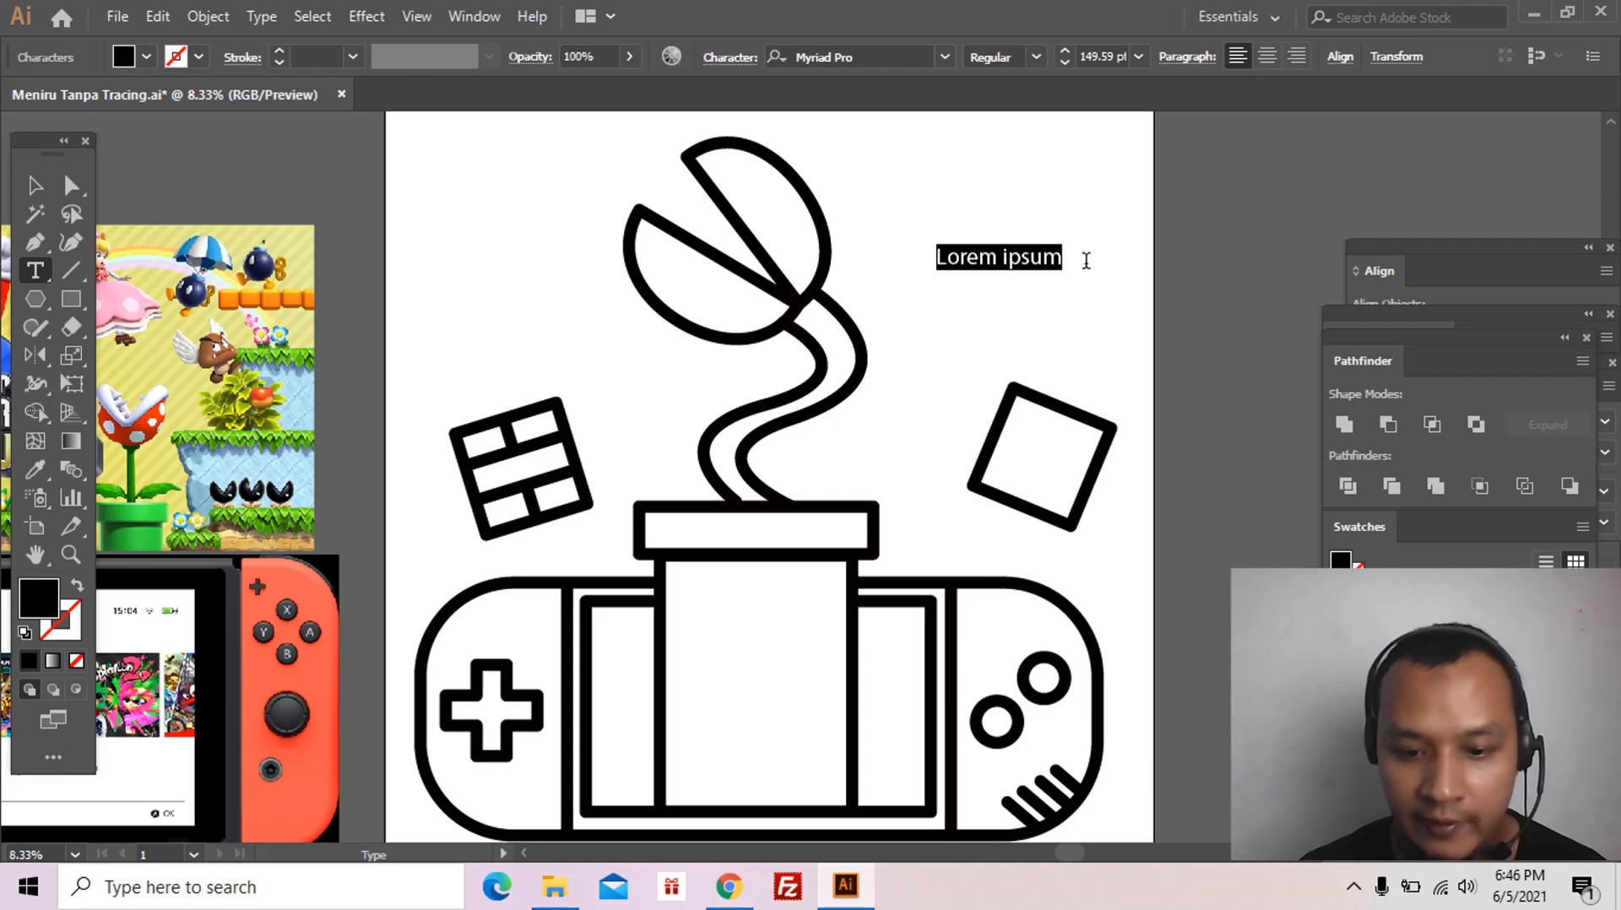
pyautogui.write('?')
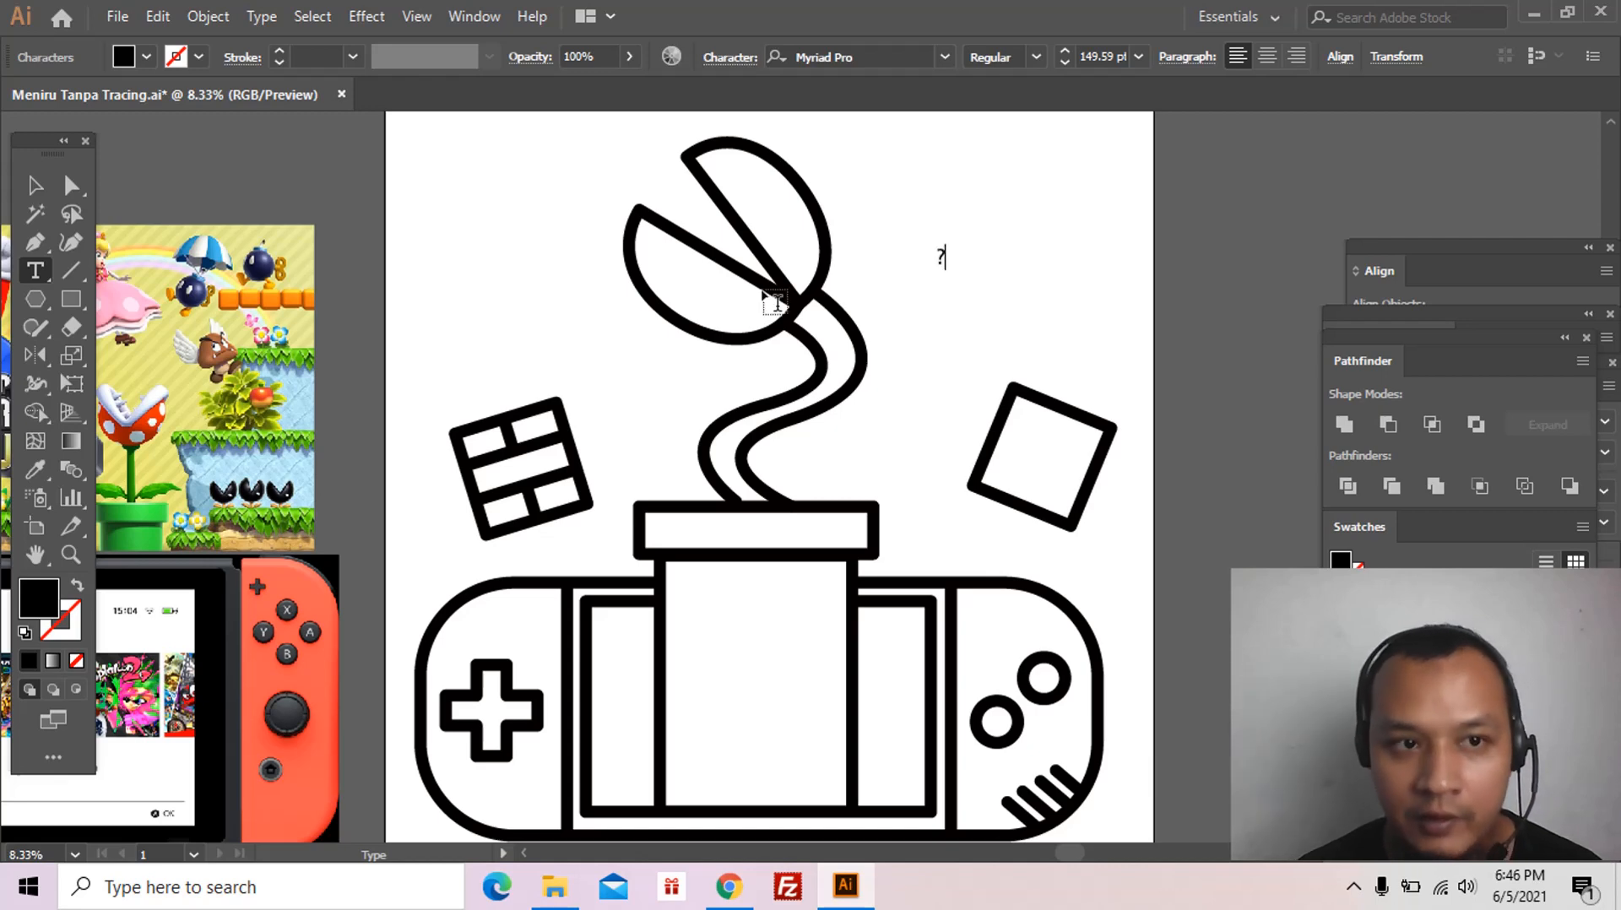
pyautogui.click(35, 185)
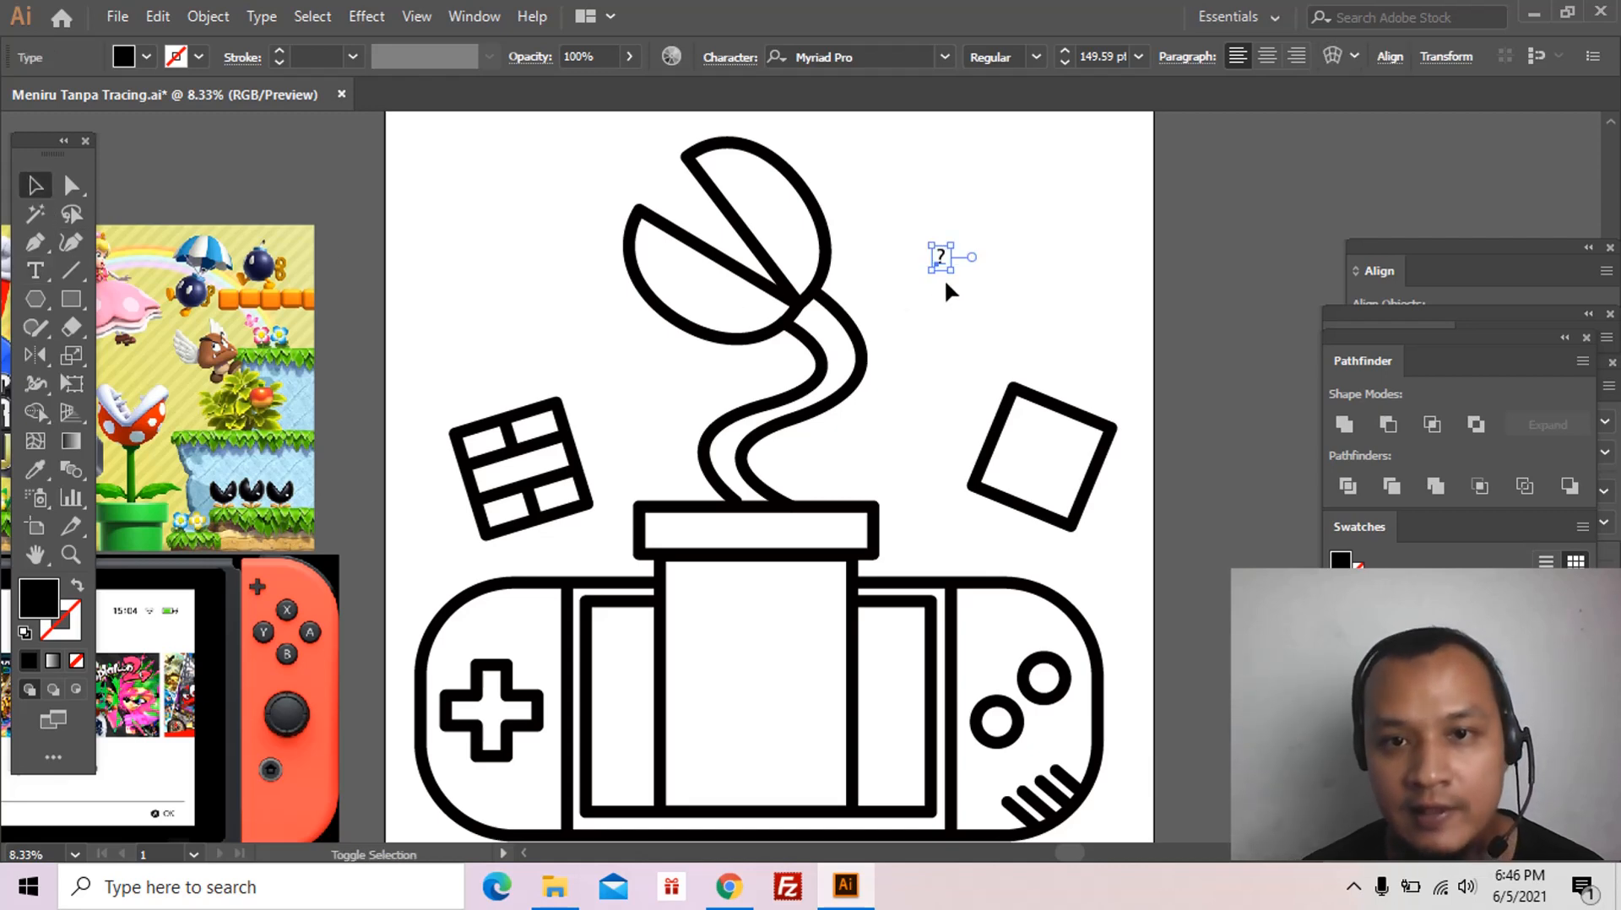
# Step: Enlarge the question mark to about 924 pt and set its font to Sniglet ExtraBold
pyautogui.moveTo(952, 279); pyautogui.dragTo(1053, 375)
pyautogui.moveTo(988, 319); pyautogui.dragTo(955, 279)
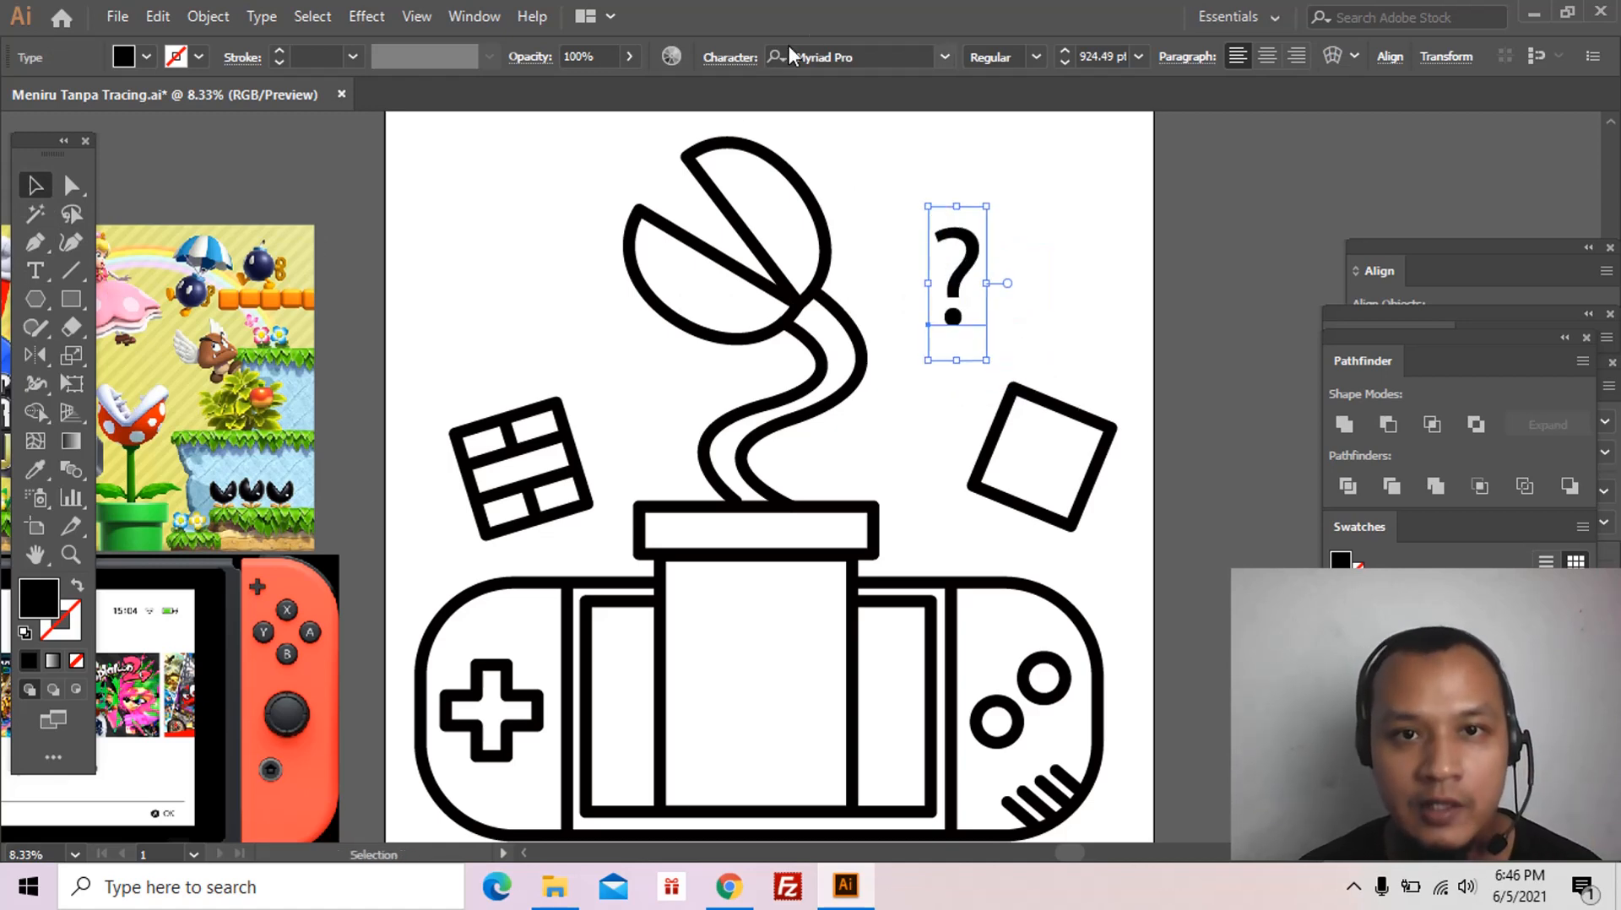
pyautogui.click(824, 51)
pyautogui.write('Snigle')
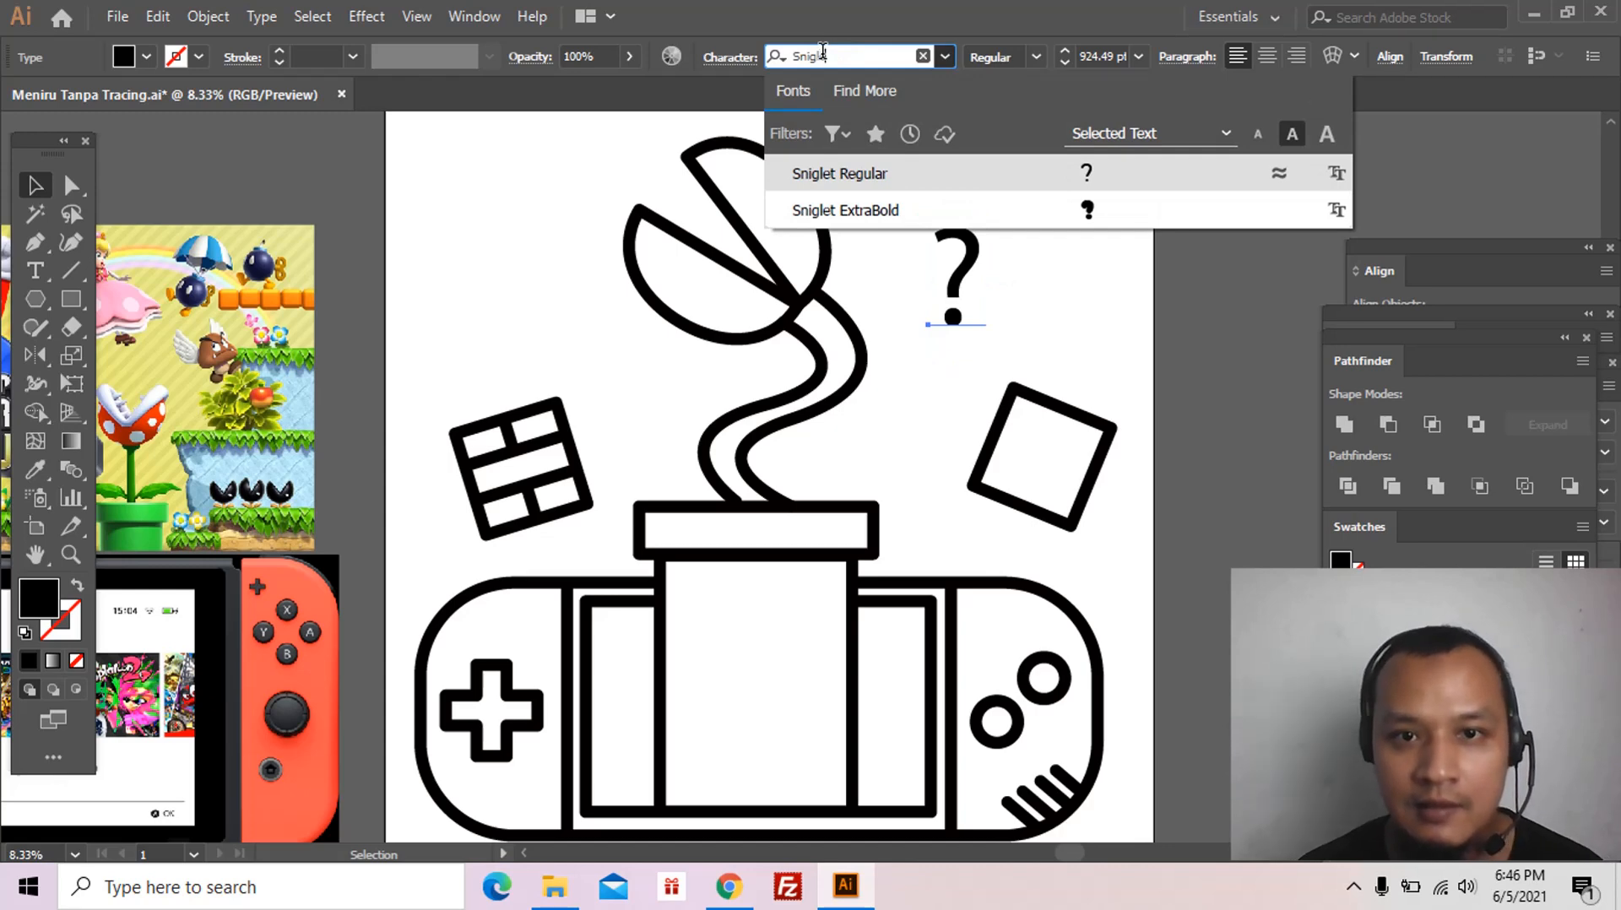
pyautogui.click(841, 210)
# Step: Shrink the question mark to about 619 pt and fit it inside the tilted square, rotated to match its angle
pyautogui.moveTo(1006, 352); pyautogui.dragTo(1007, 401)
pyautogui.moveTo(1031, 257); pyautogui.dragTo(1079, 451)
pyautogui.moveTo(1123, 401); pyautogui.dragTo(1099, 433)
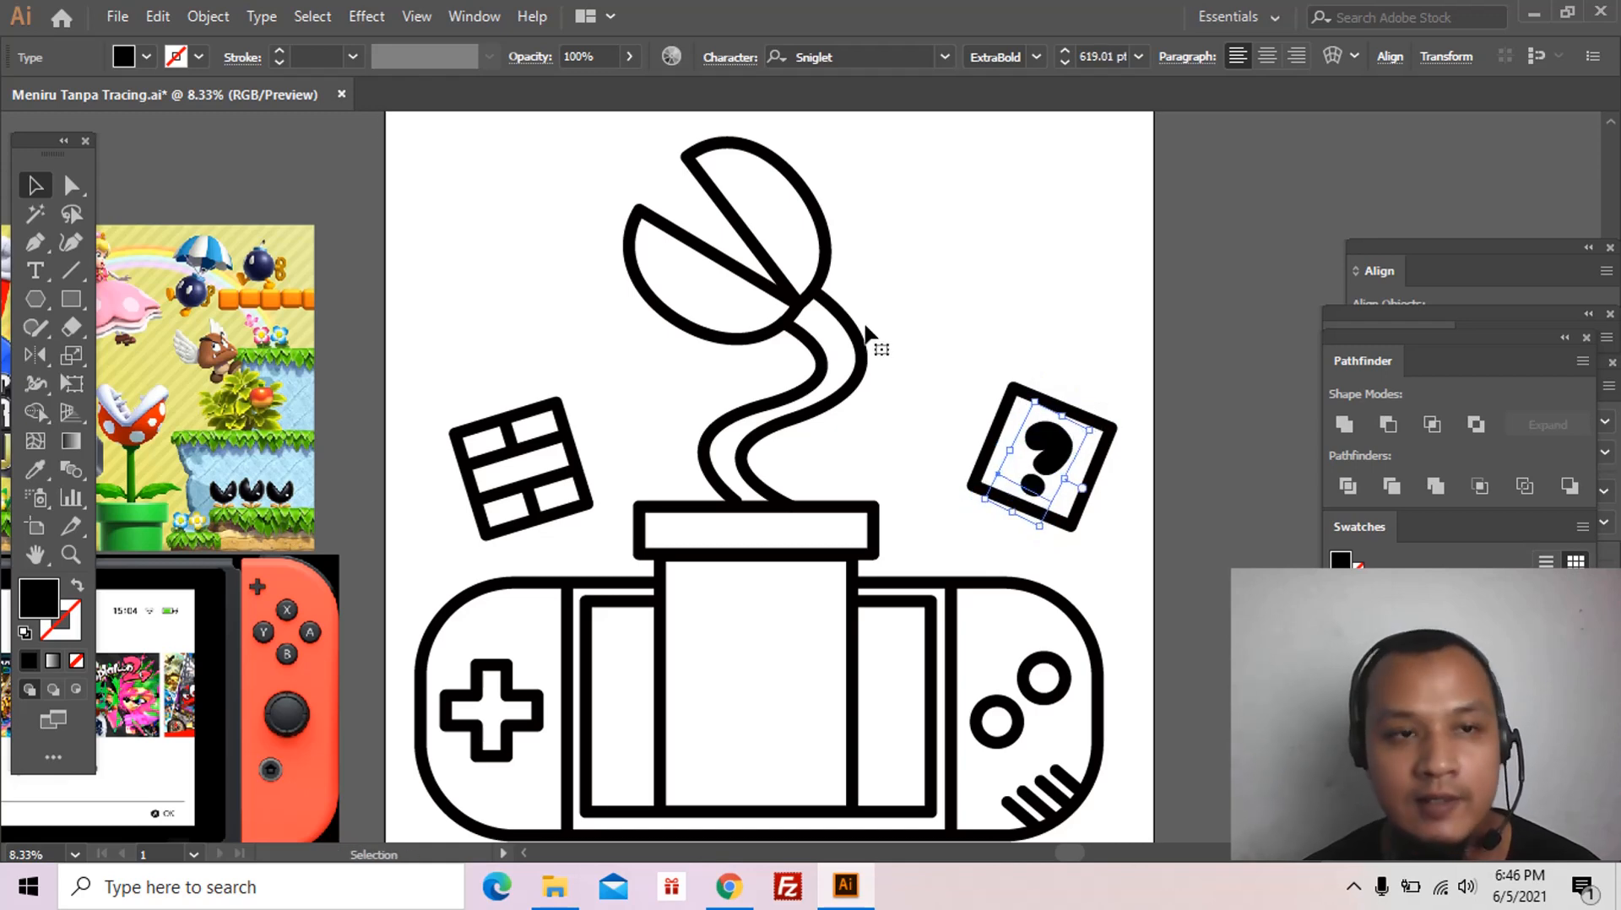
# Step: Expand the question mark text into vector shapes
pyautogui.click(208, 18)
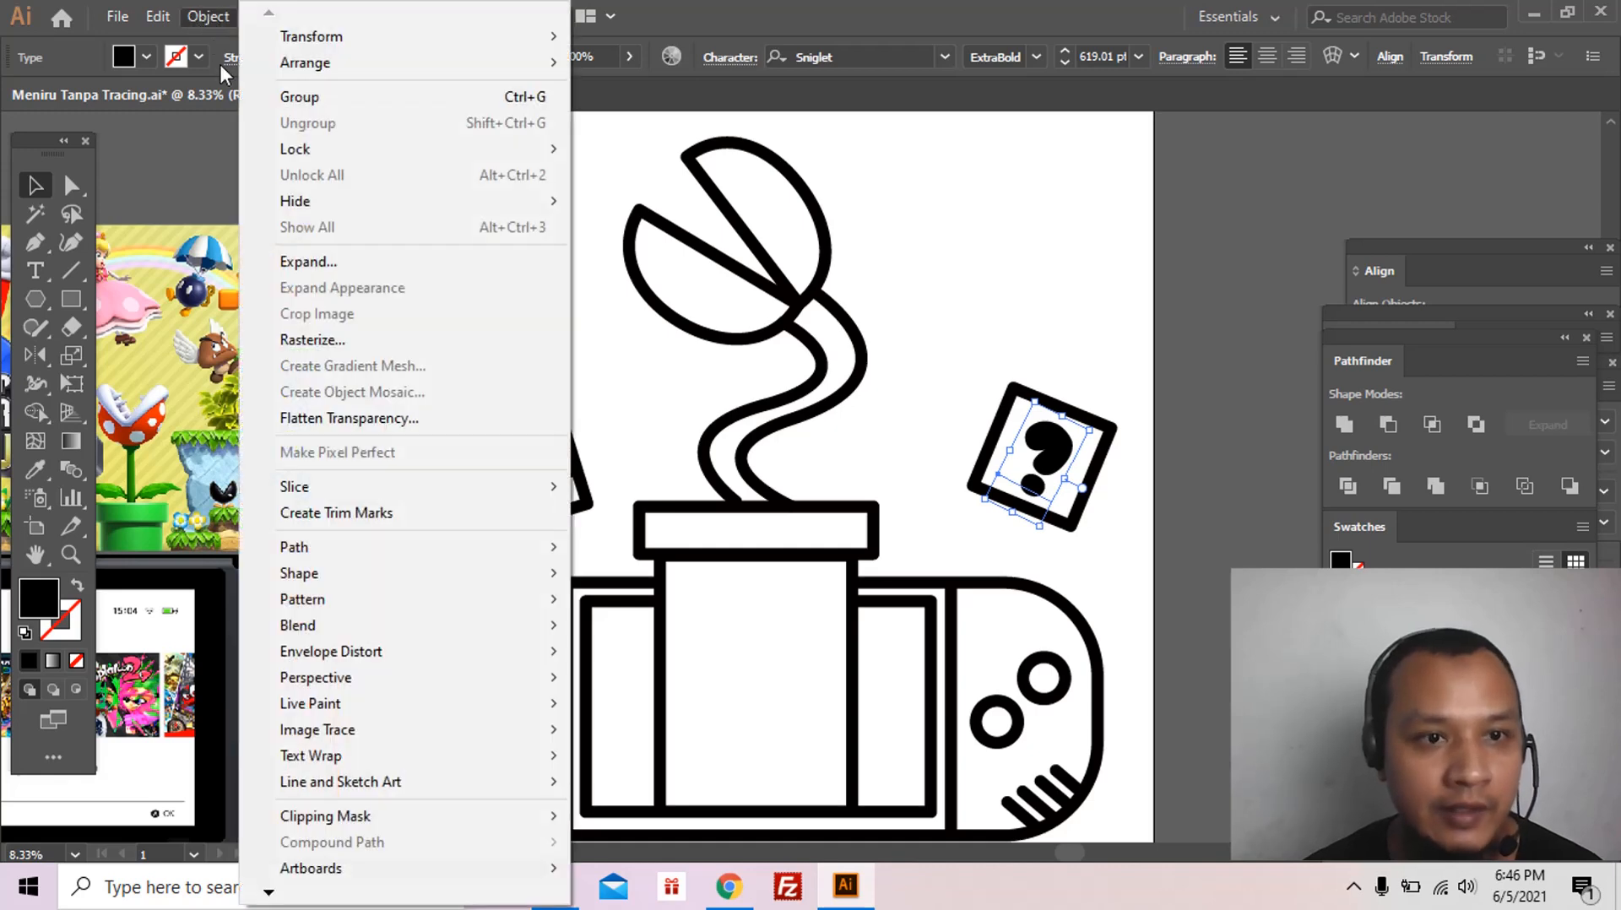
pyautogui.click(300, 263)
pyautogui.click(756, 577)
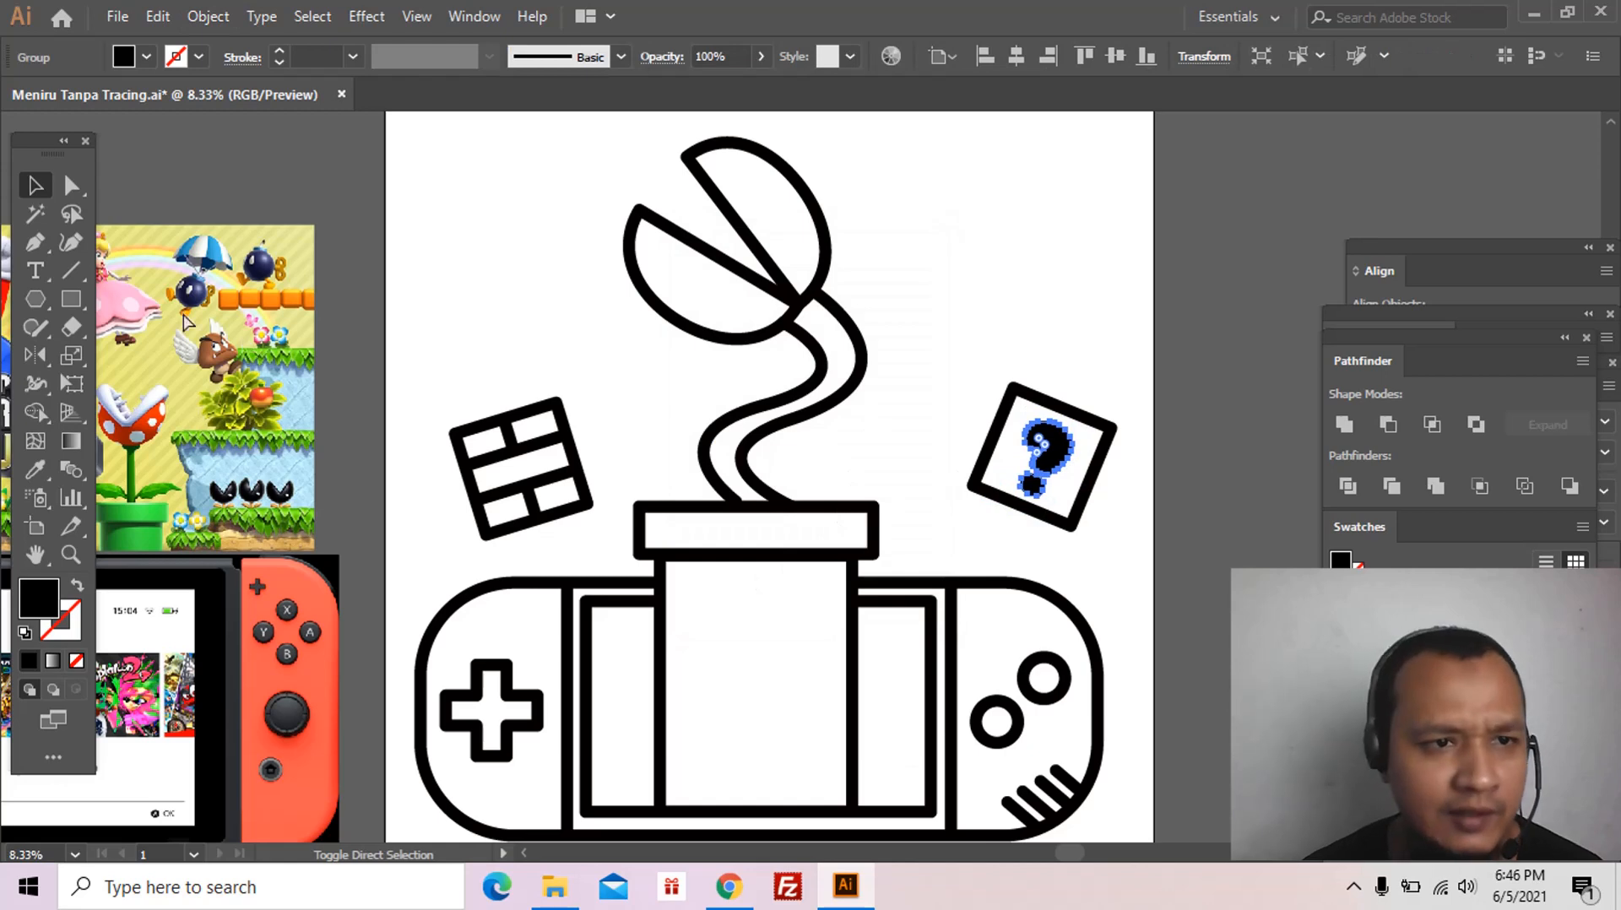
# Step: Draw a wide ellipse above the question mark block and copy the block's unfilled 80 pt black outline style onto it
pyautogui.hotkey('ctrl', 'shift', 'a')
pyautogui.moveTo(69, 296); pyautogui.dragTo(130, 382)
pyautogui.moveTo(1018, 264); pyautogui.dragTo(1061, 302)
pyautogui.press('a')
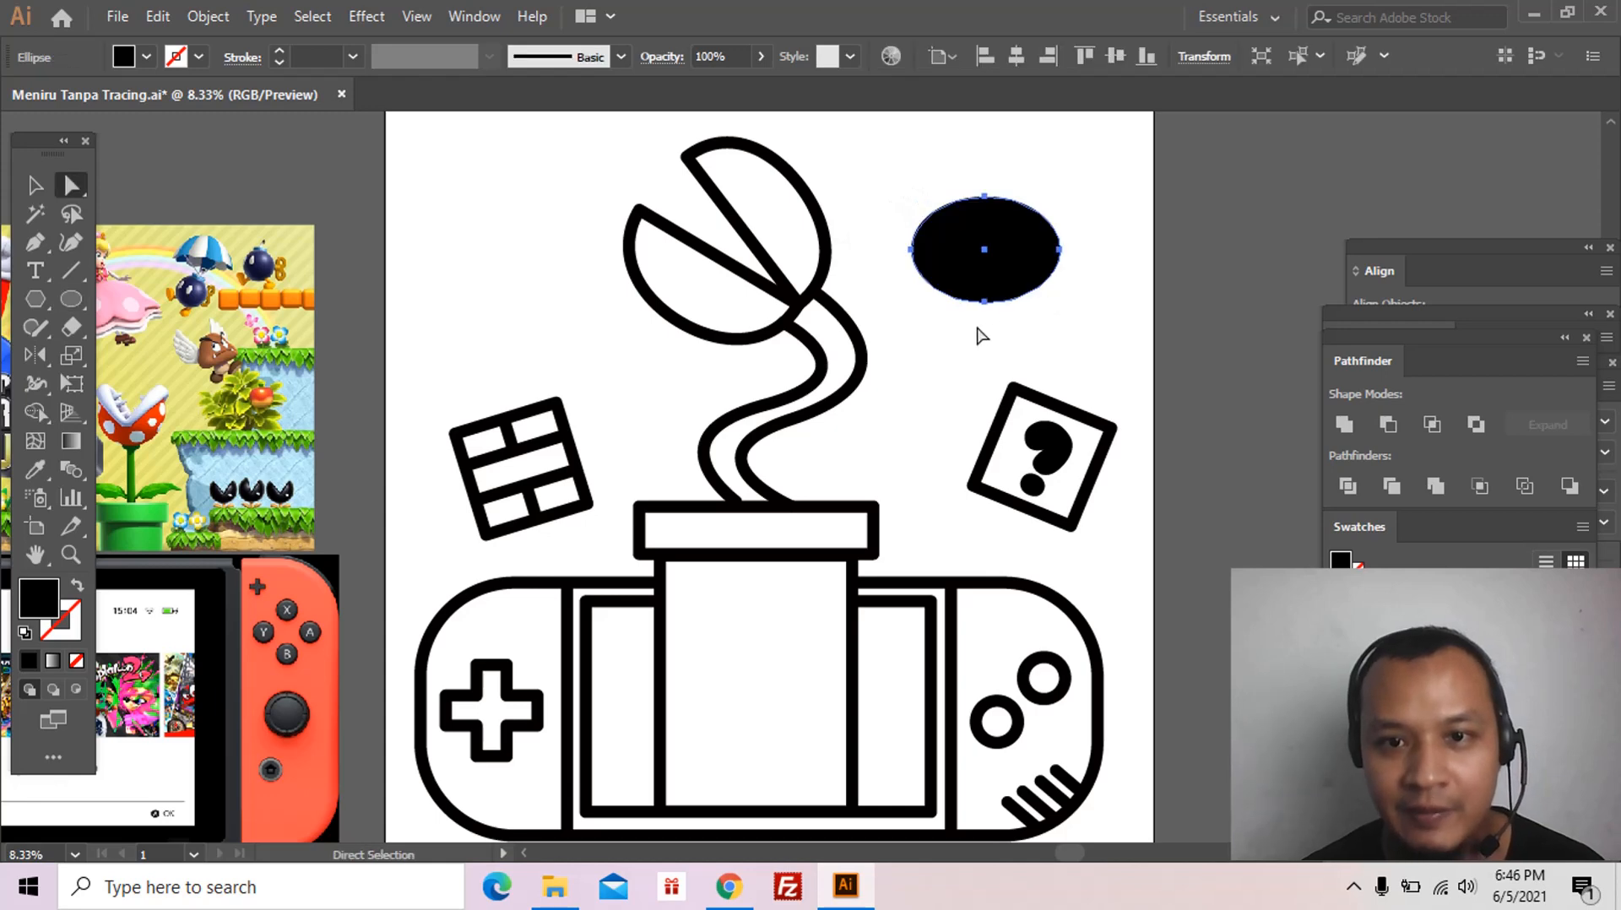
pyautogui.press('i')
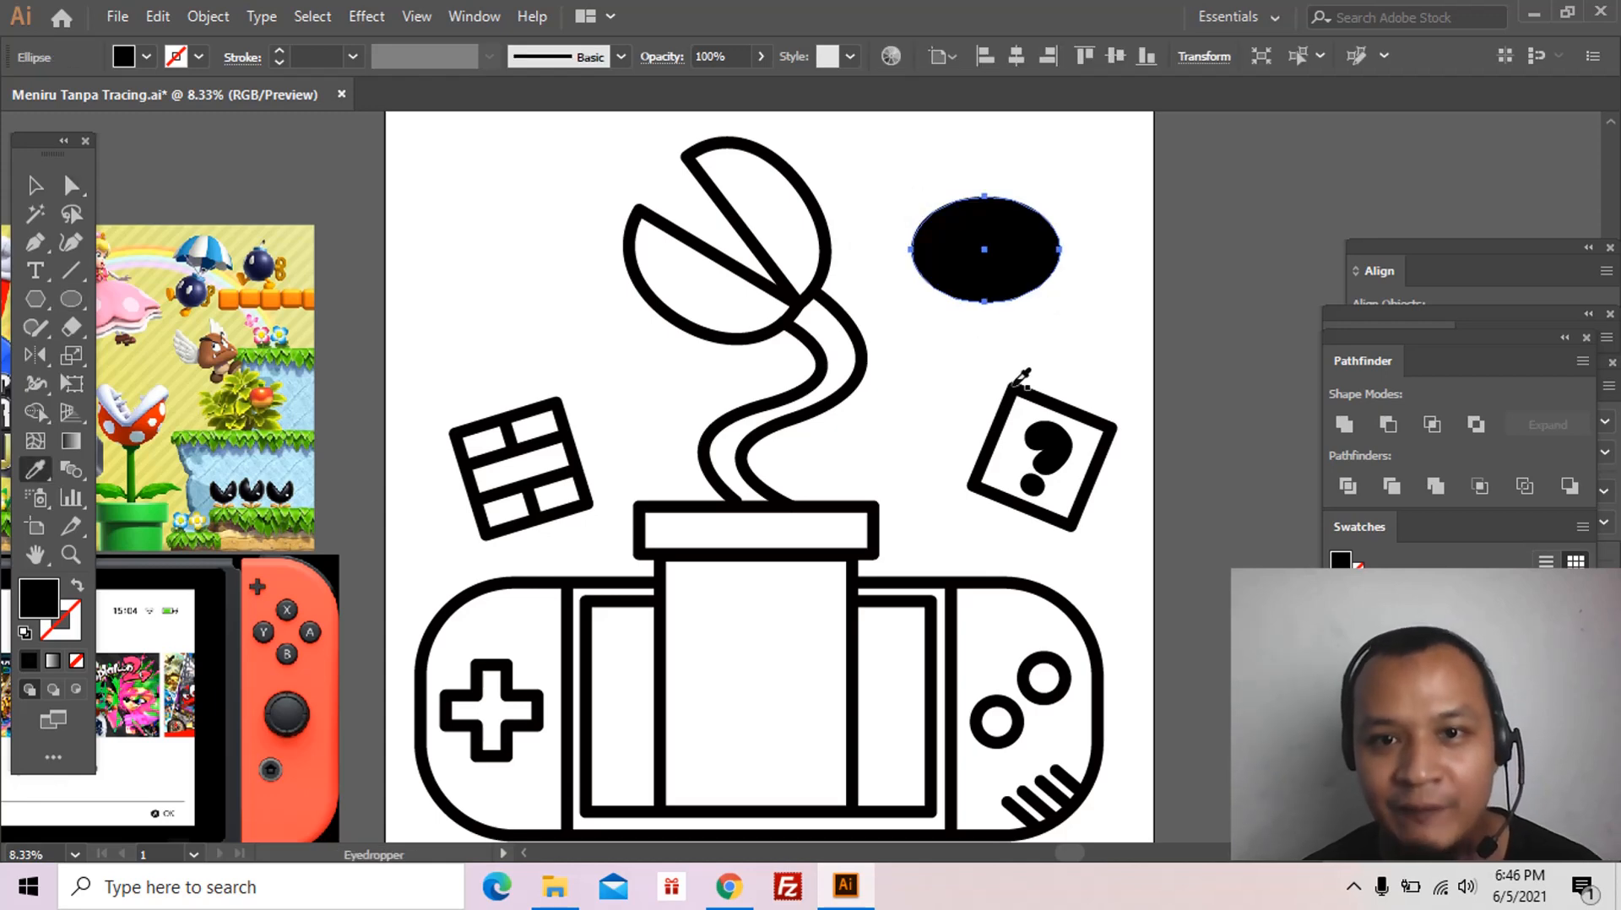
pyautogui.click(1015, 388)
pyautogui.press('a')
pyautogui.click(969, 332)
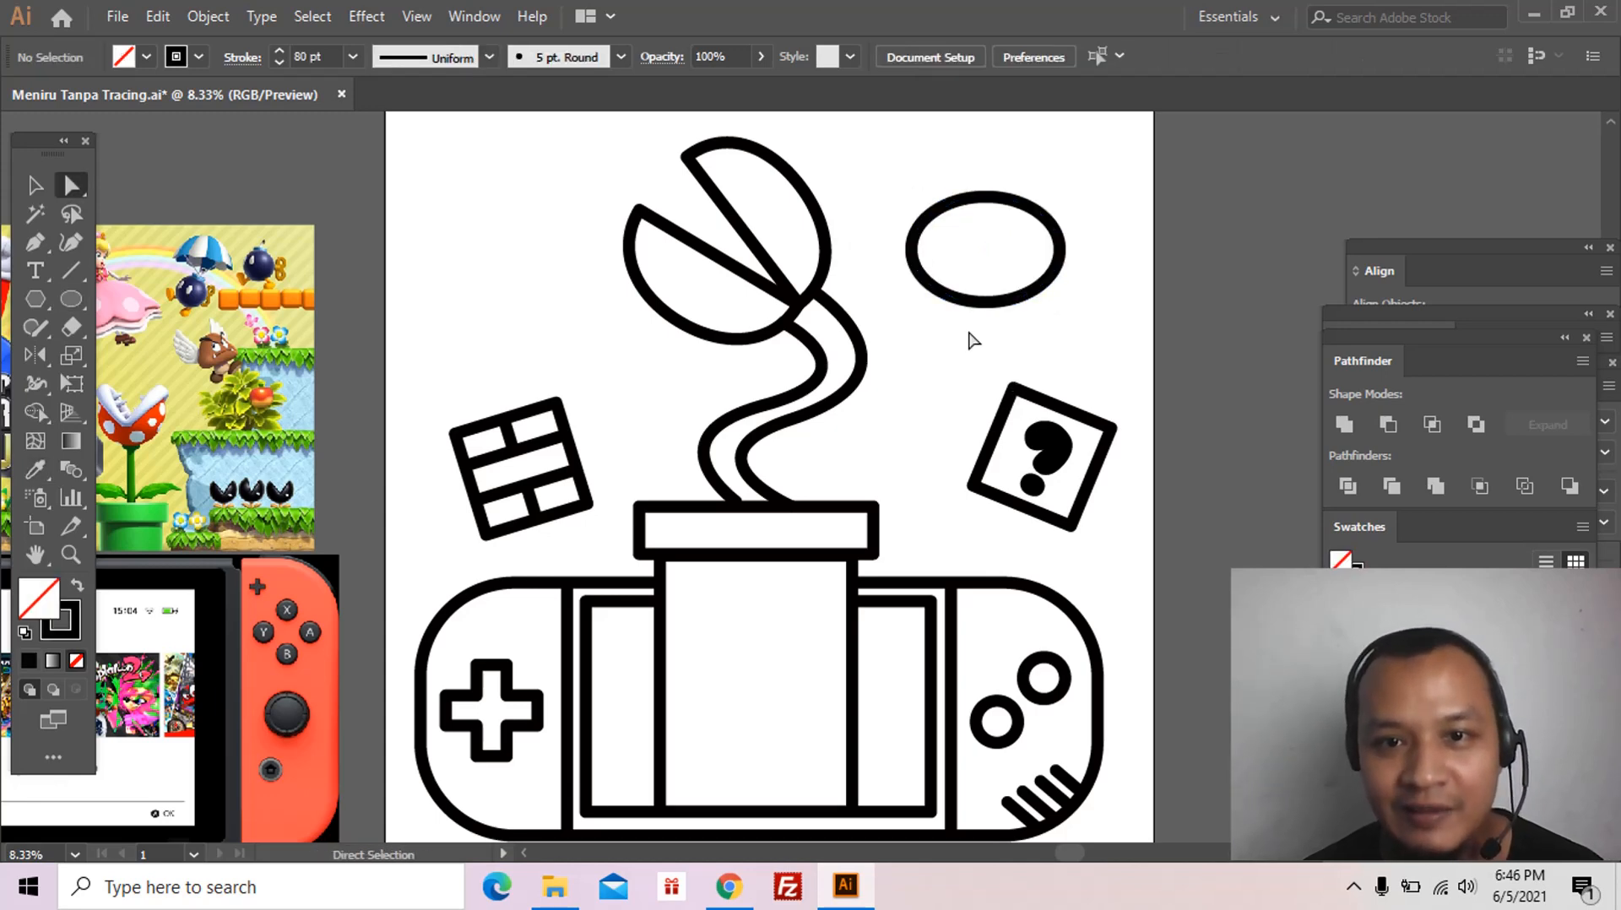
# Step: Flatten the ellipse's underside into a mushroom cap and draw a tall egg-shaped ellipse overlapping it as the stem
pyautogui.moveTo(1020, 285); pyautogui.dragTo(1040, 422)
pyautogui.click(750, 290)
pyautogui.click(71, 301)
pyautogui.press('a')
pyautogui.moveTo(994, 311); pyautogui.dragTo(993, 246)
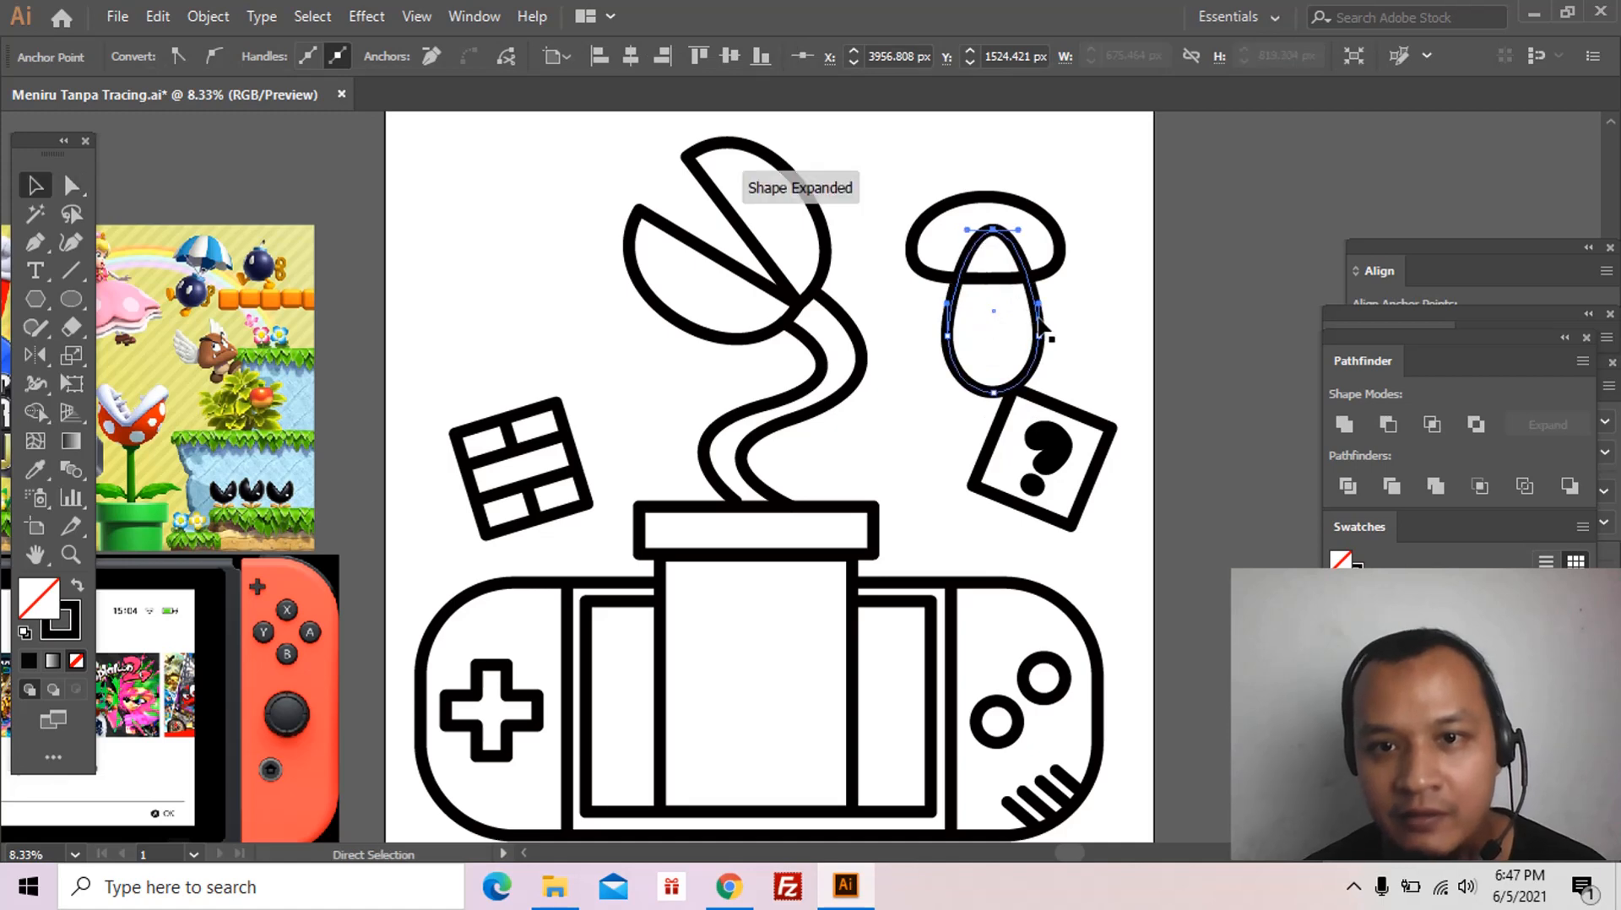
# Step: Move the egg-shaped stem up and slightly left so it is centred on the mushroom cap
pyautogui.hotkey('ctrl', 'shift', 'a')
pyautogui.moveTo(1042, 321); pyautogui.dragTo(1036, 304)
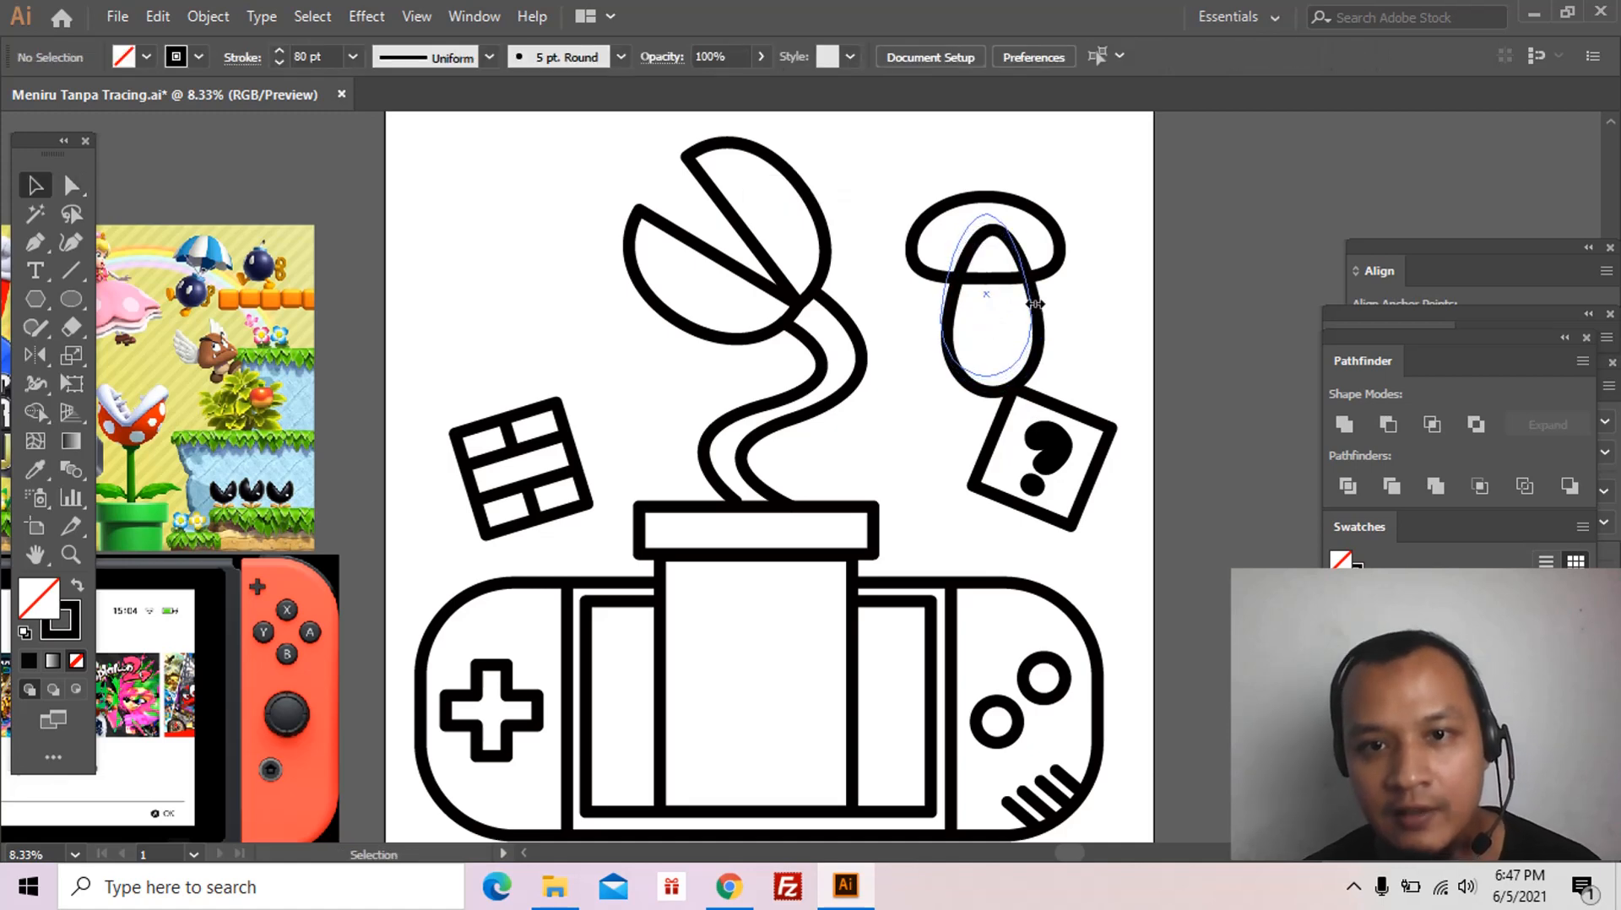
pyautogui.press('a')
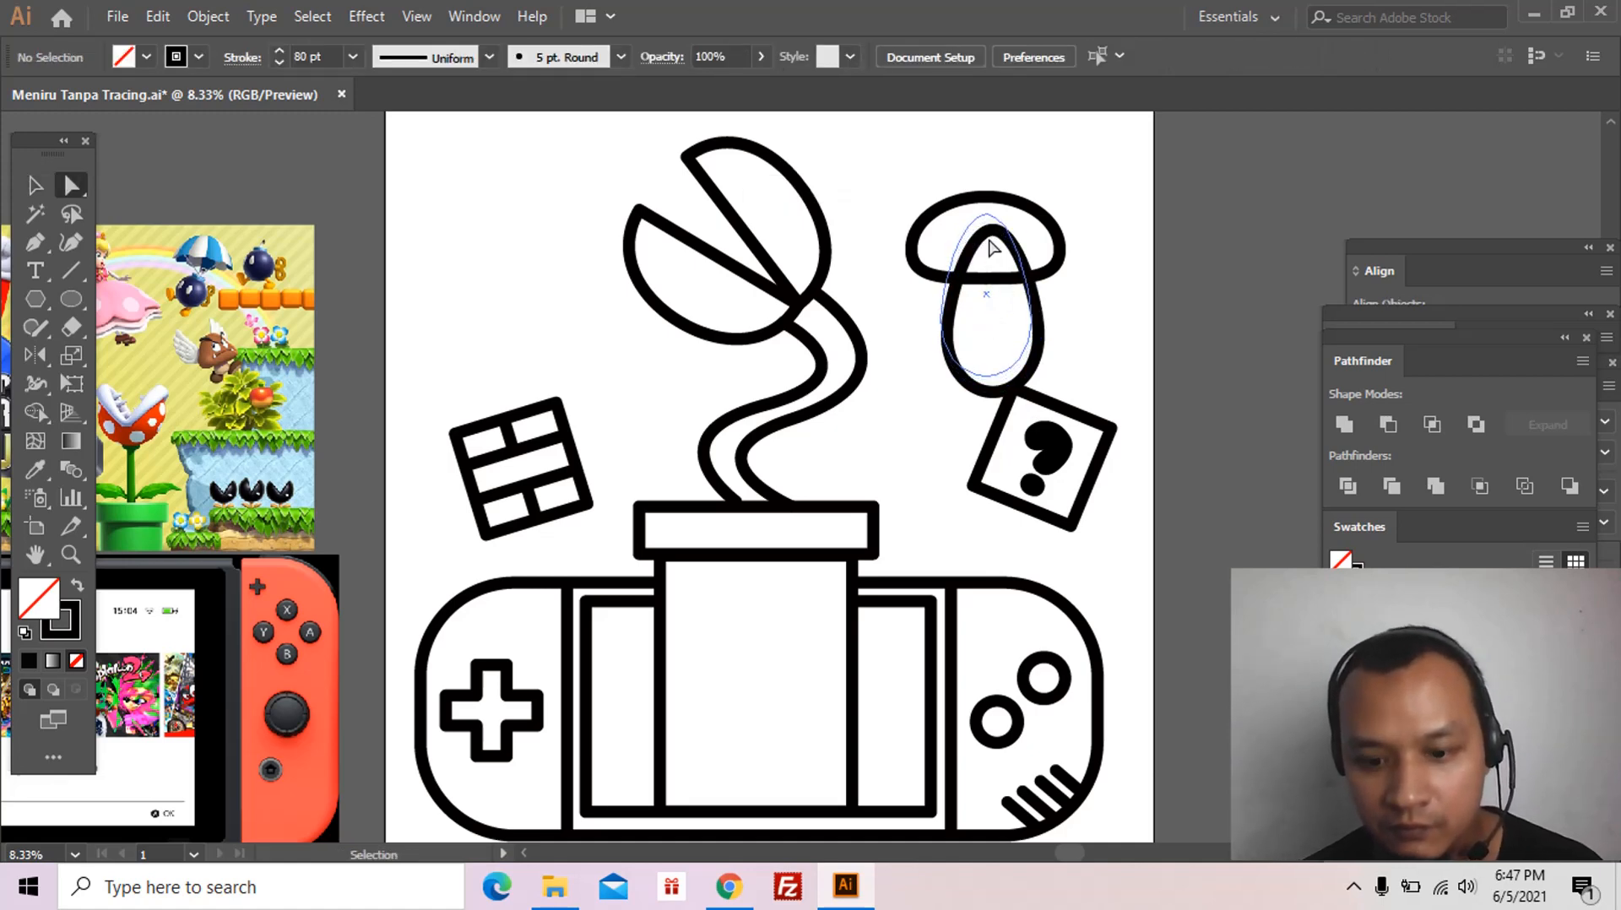
pyautogui.moveTo(994, 247); pyautogui.dragTo(993, 248)
pyautogui.press('p')
pyautogui.press('a')
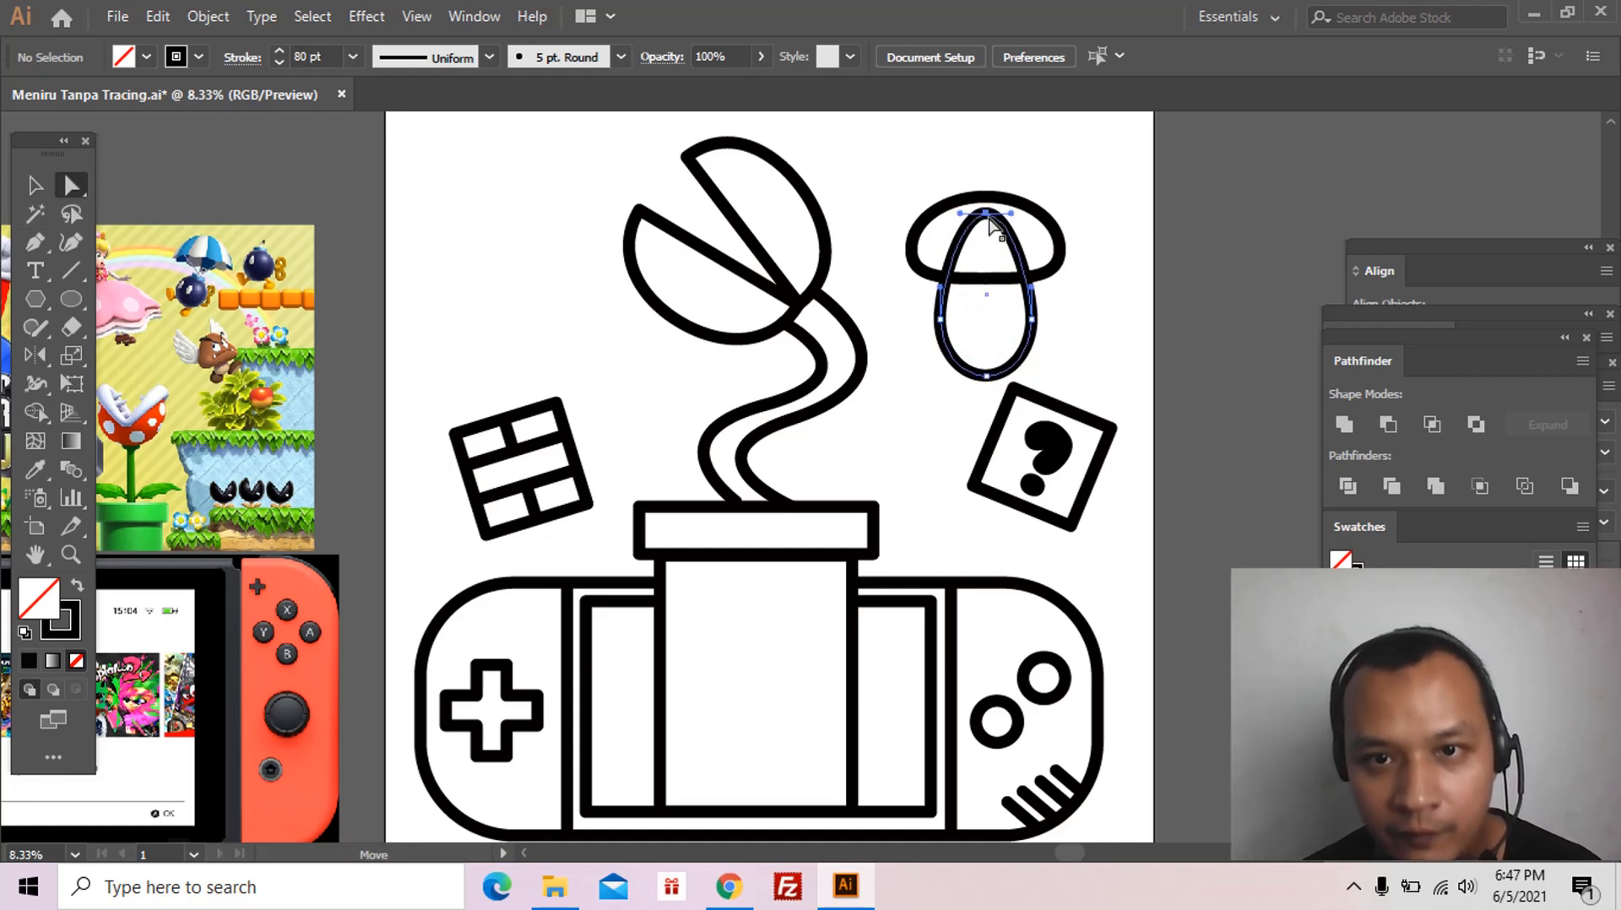
# Step: Cut away the stem's upper part to leave an open U-shaped curve, and move it up against the cap's underside
pyautogui.click(987, 213)
pyautogui.press('Delete')
pyautogui.press('p')
pyautogui.press('v')
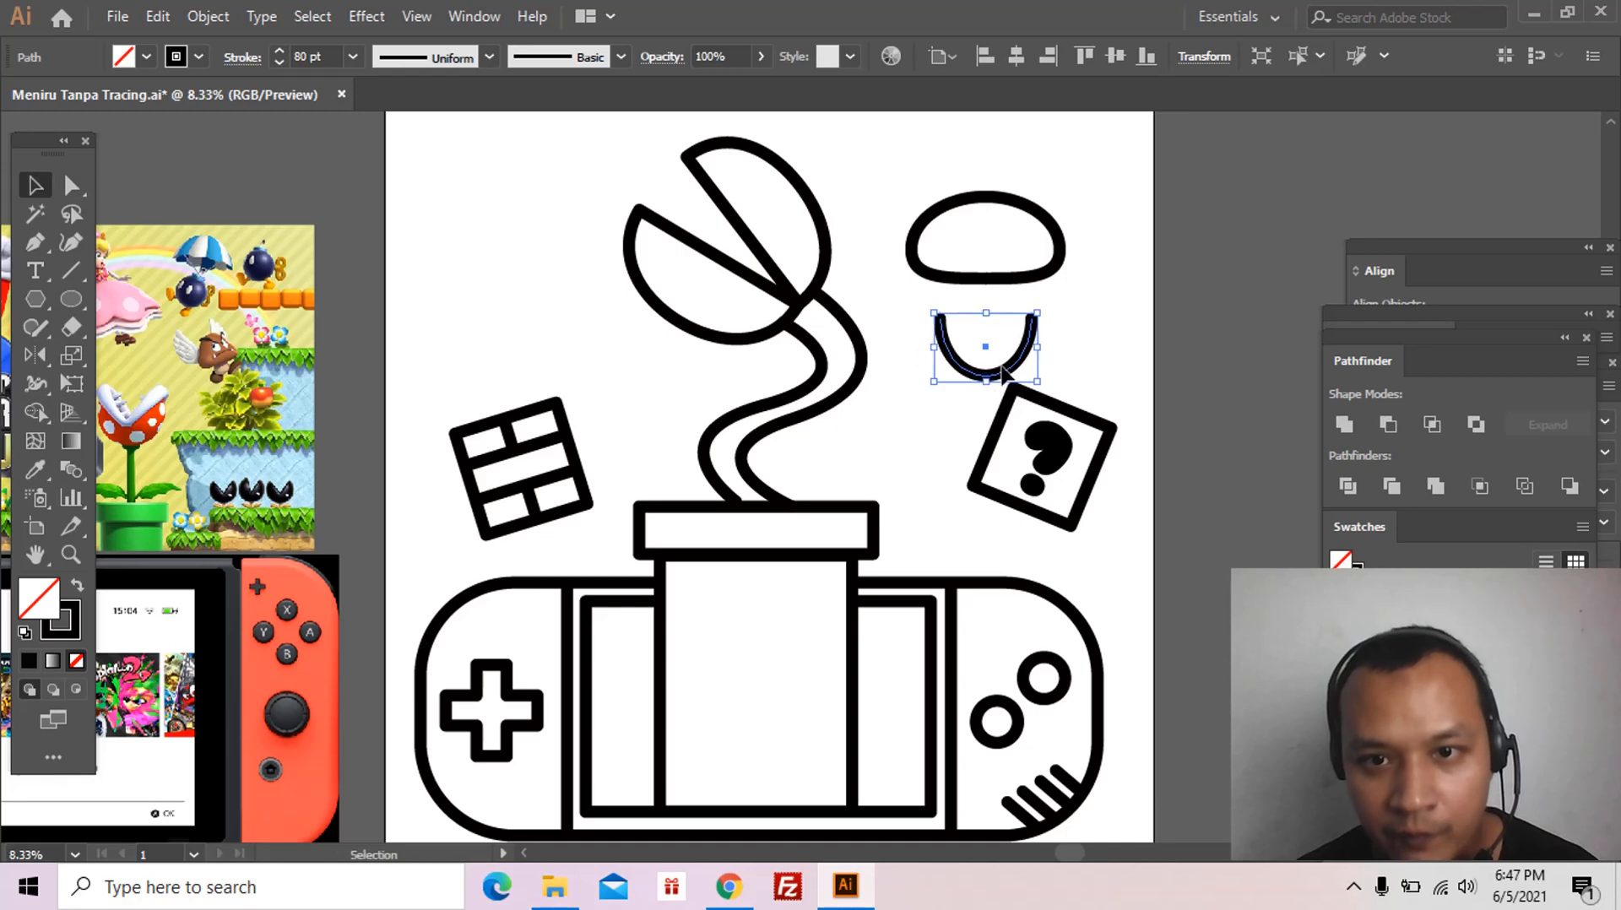
pyautogui.moveTo(1005, 380); pyautogui.dragTo(1009, 350)
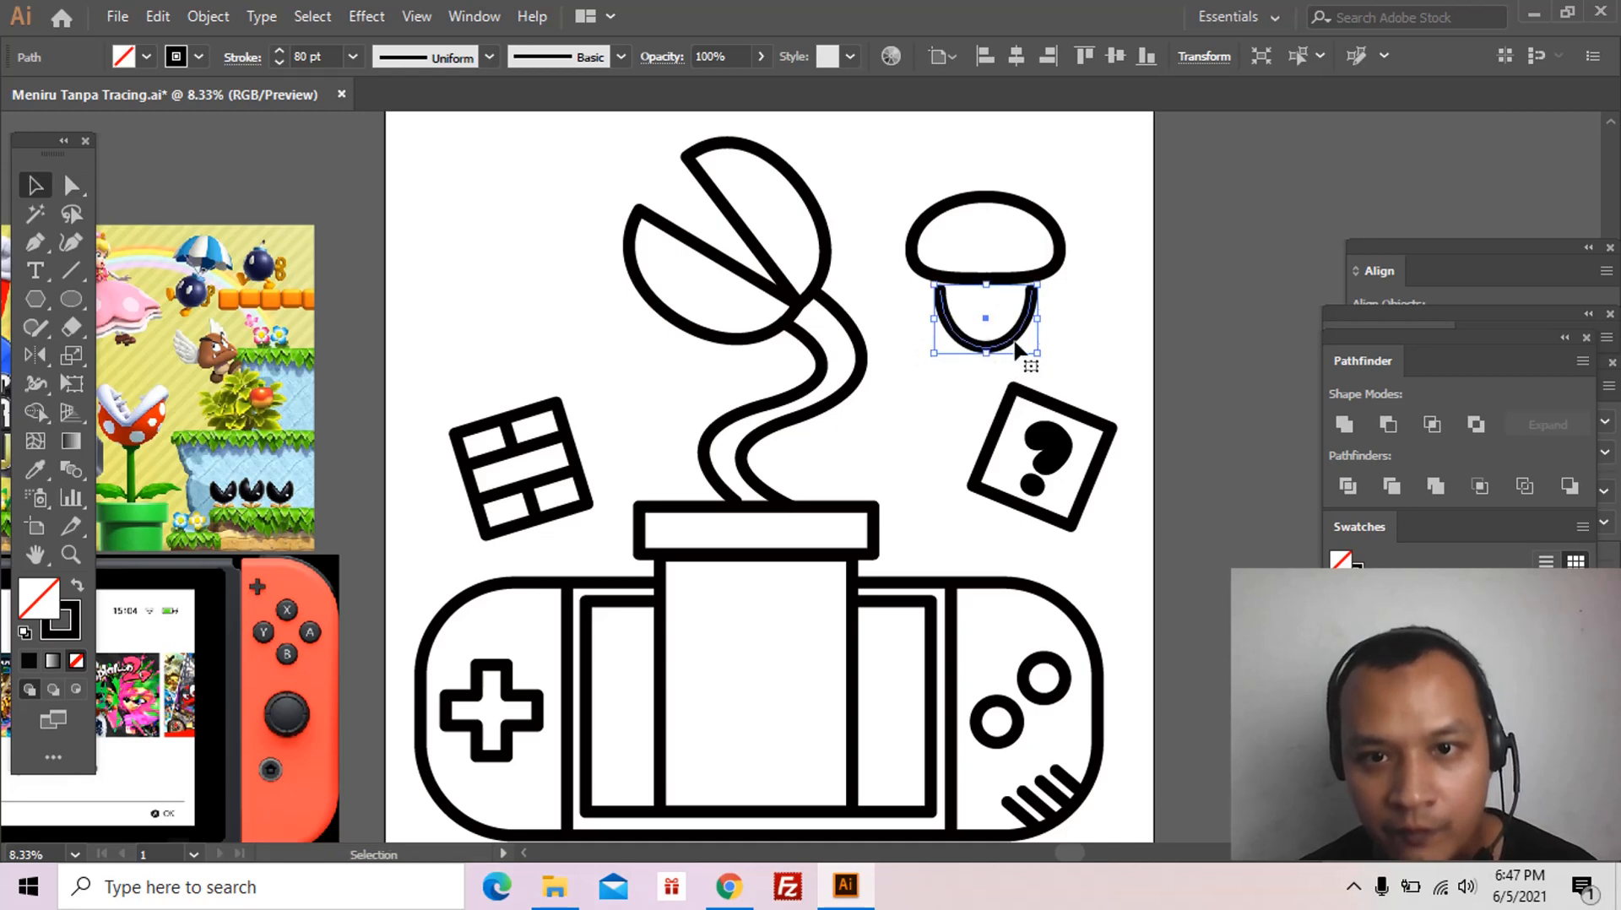
# Step: Try to pull the stem curve's right end point up into the mushroom cap
pyautogui.press('a')
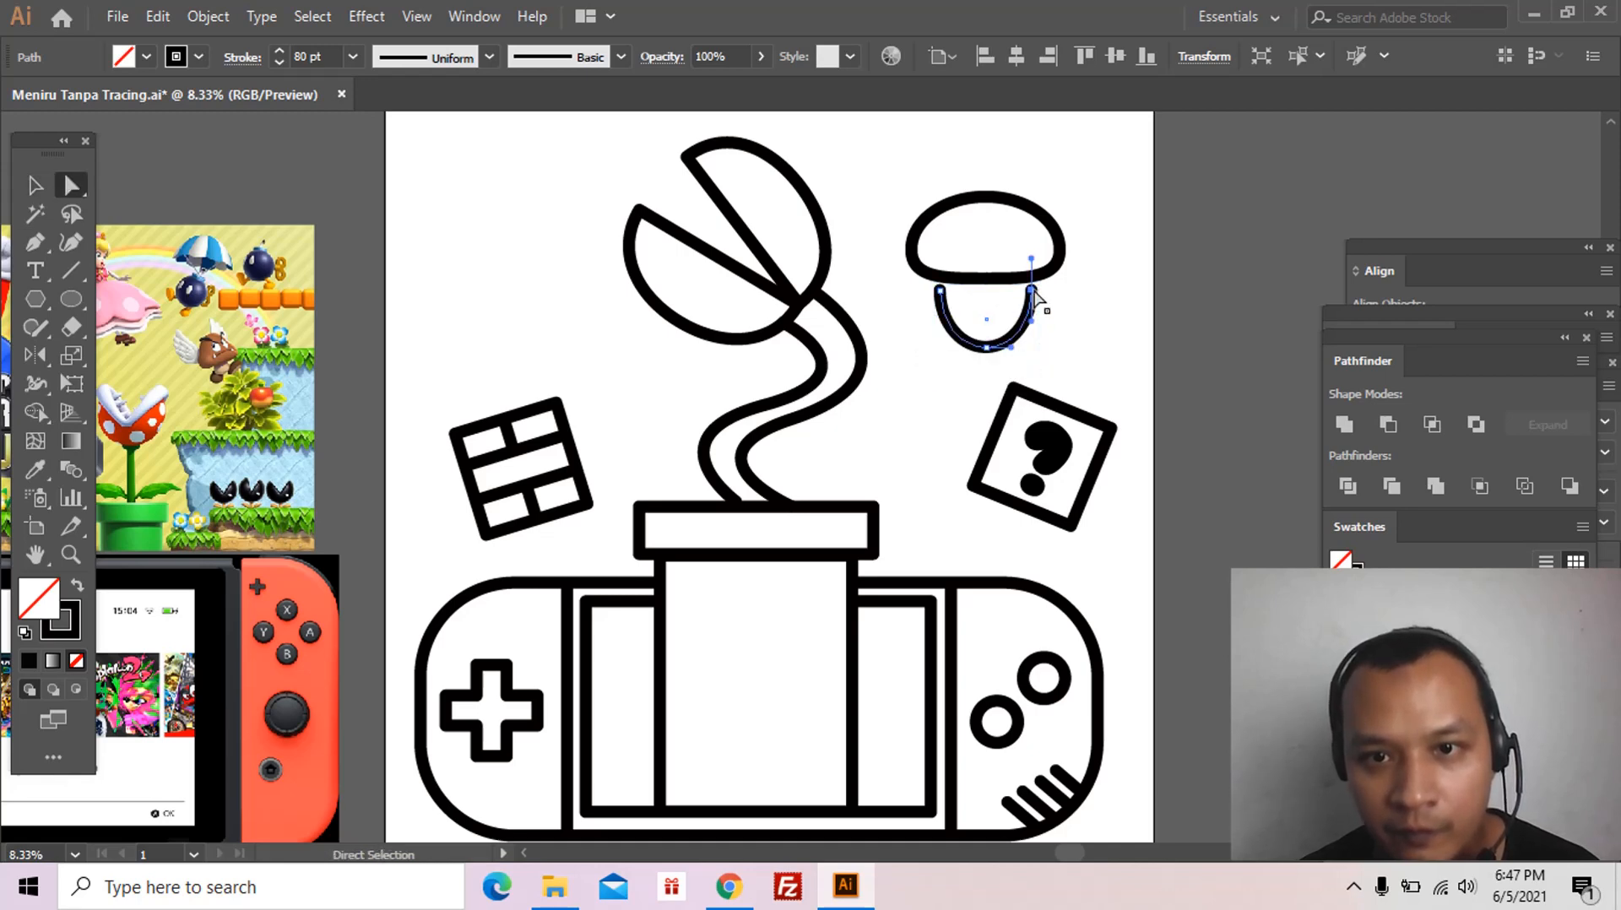
pyautogui.moveTo(1032, 289); pyautogui.dragTo(1024, 249)
pyautogui.hotkey('ctrl', 'z')
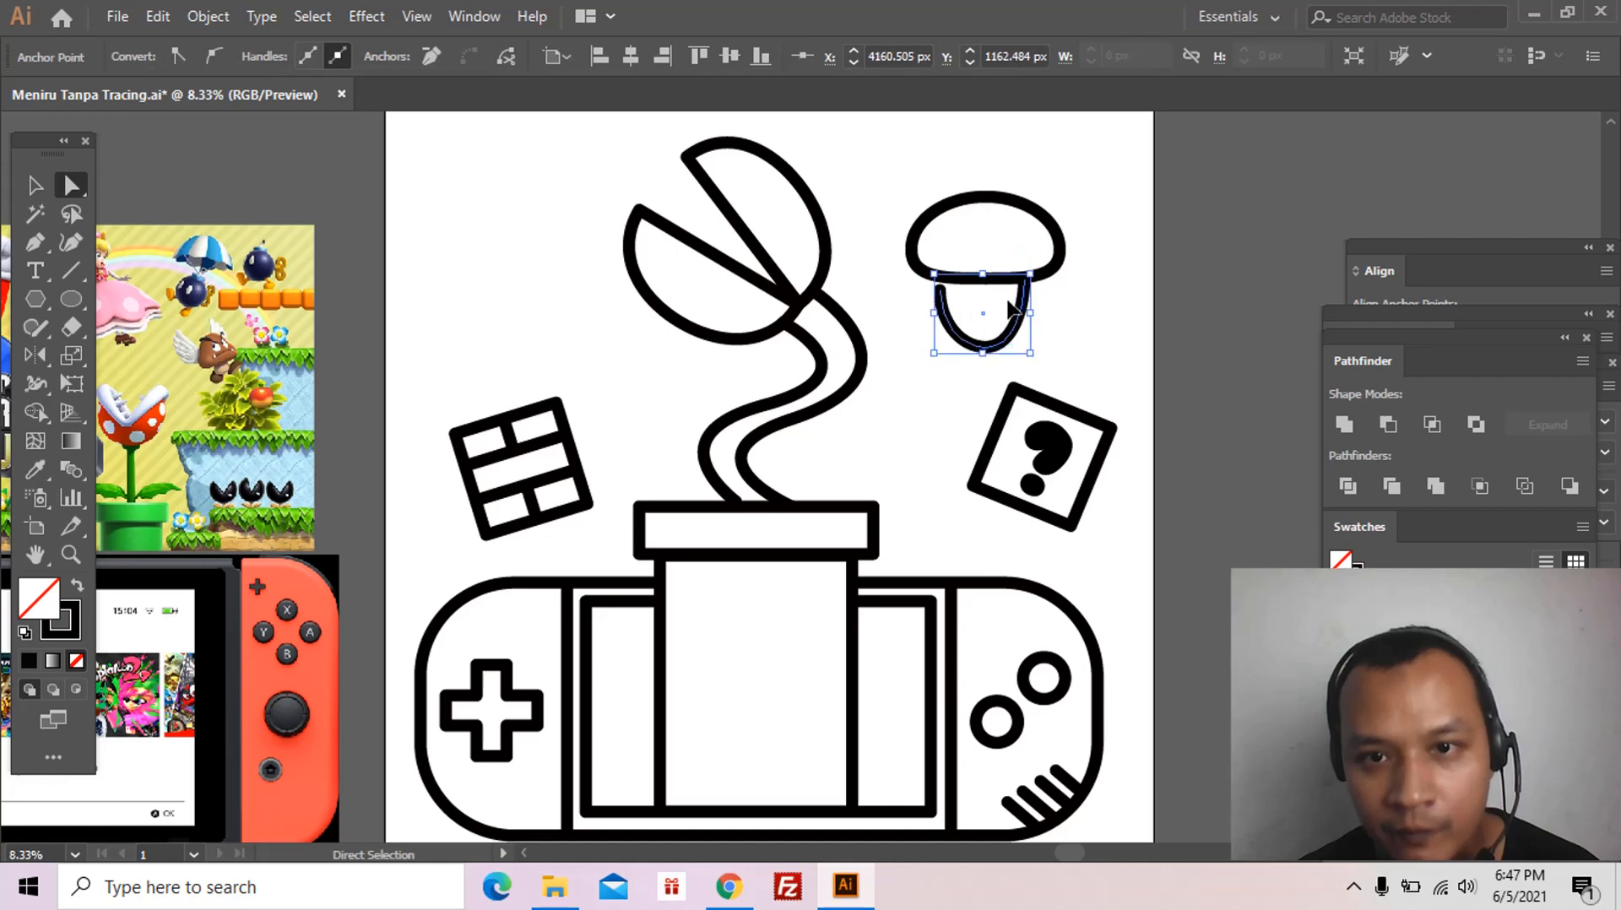
pyautogui.click(1039, 318)
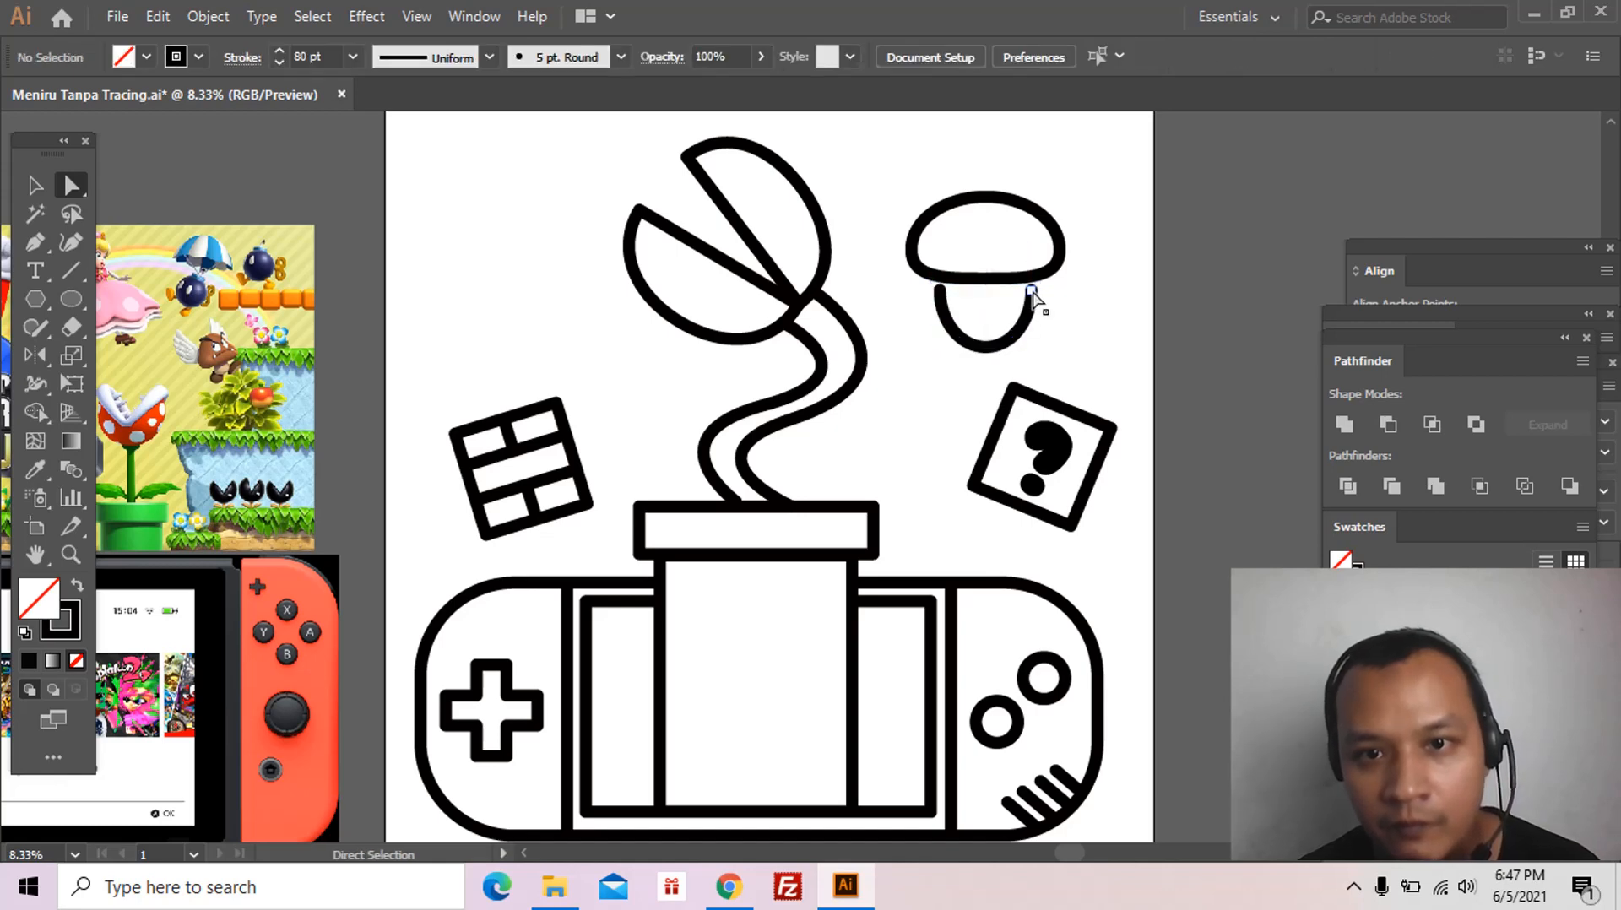
pyautogui.press('z')
pyautogui.click(1054, 339)
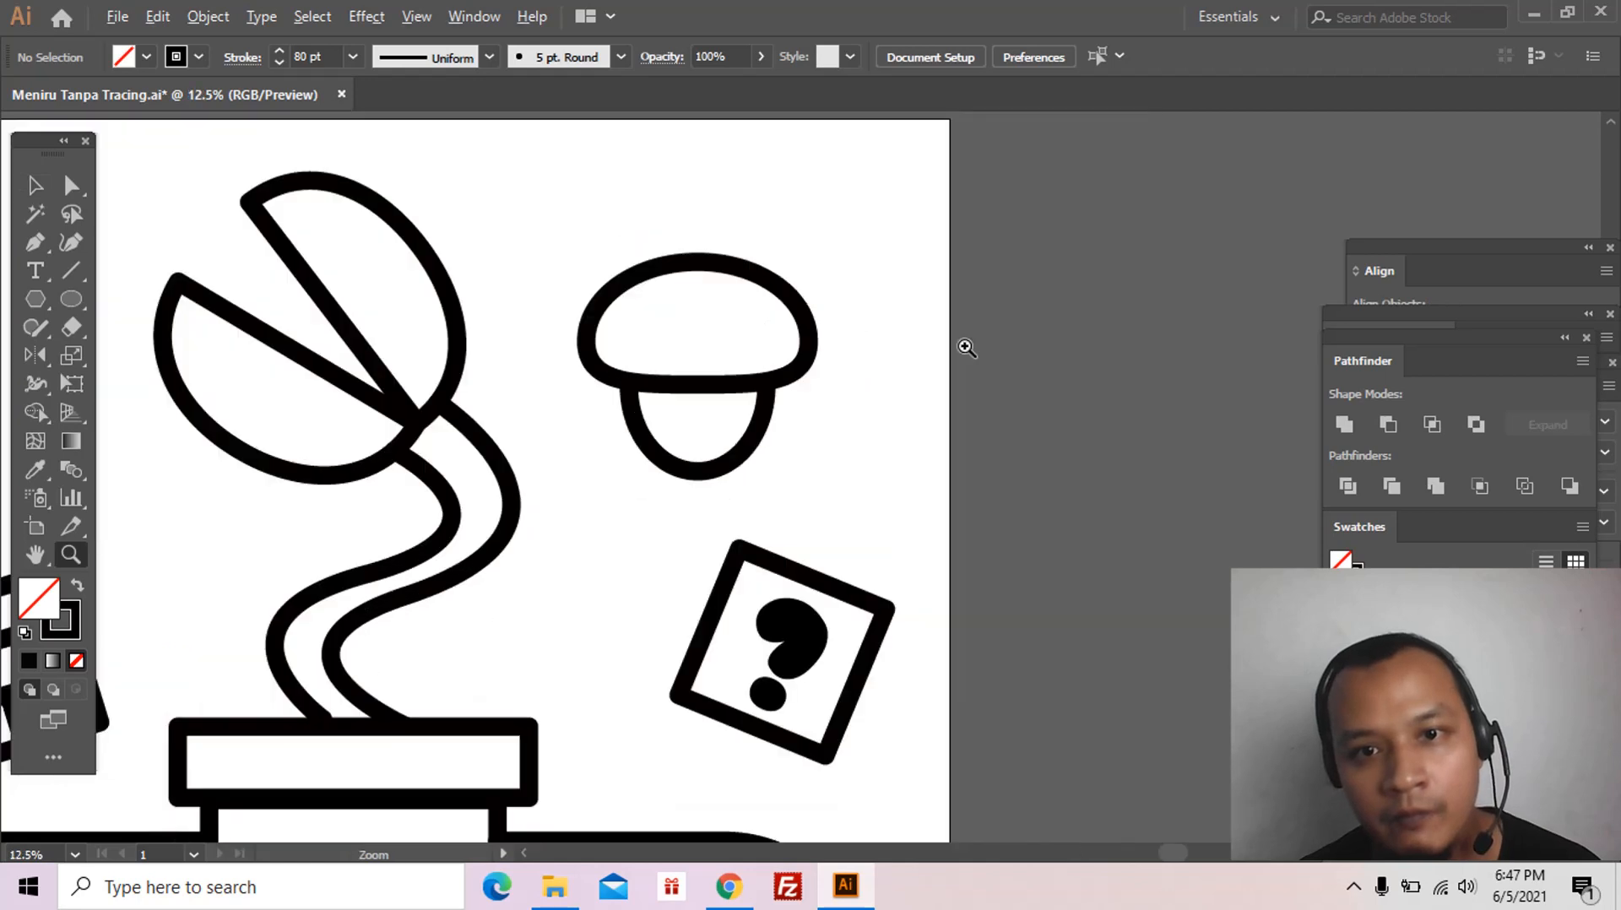
pyautogui.keyDown('alt'); pyautogui.click(968, 347); pyautogui.keyUp('alt')
pyautogui.click(708, 485)
pyautogui.click(710, 495)
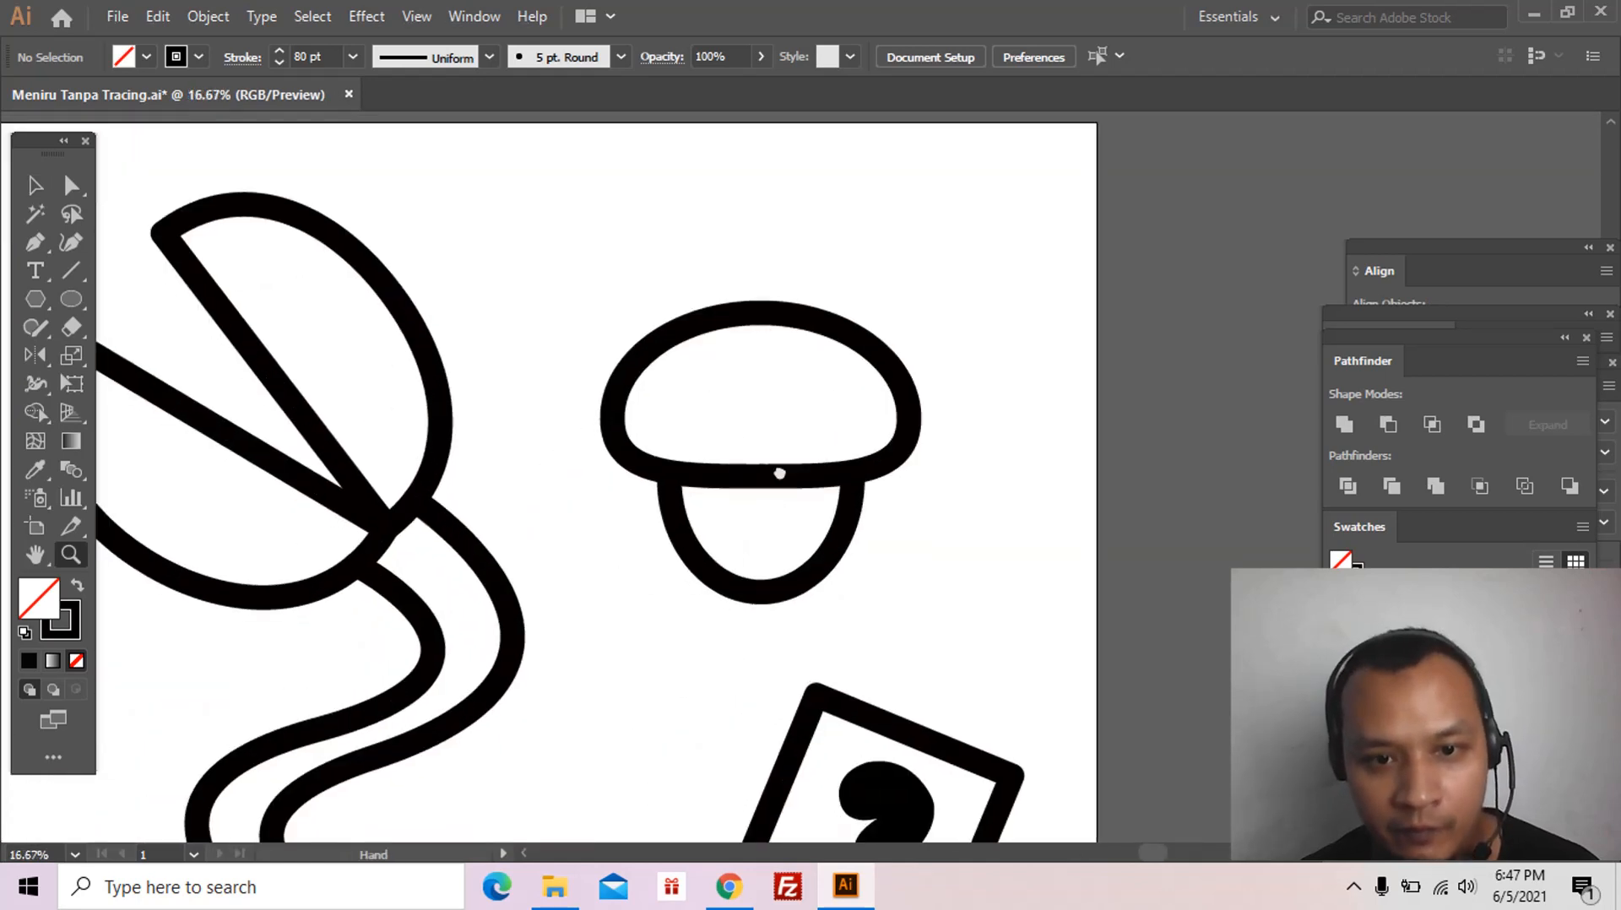
# Step: Try to widen the stem's rounded bottom by extending the direction handle of its lowest anchor point
pyautogui.press('a')
pyautogui.click(776, 569)
pyautogui.moveTo(816, 569); pyautogui.dragTo(879, 569)
pyautogui.hotkey('ctrl', 'z')
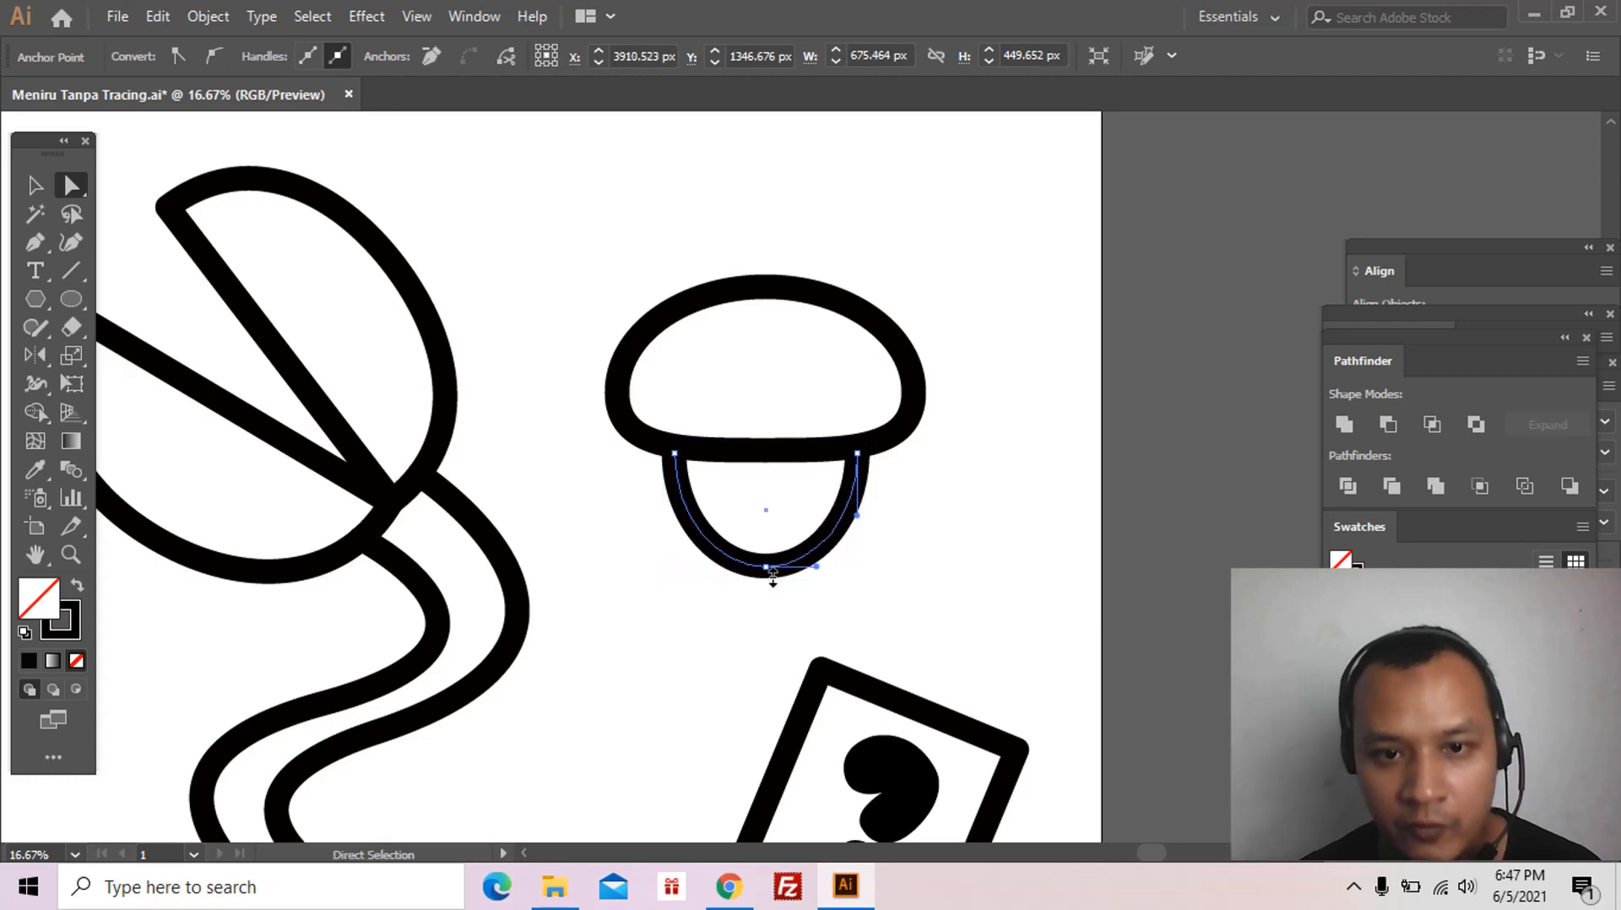
# Step: Delete the U-shaped stem curve below the mushroom cap
pyautogui.press('ctrl')
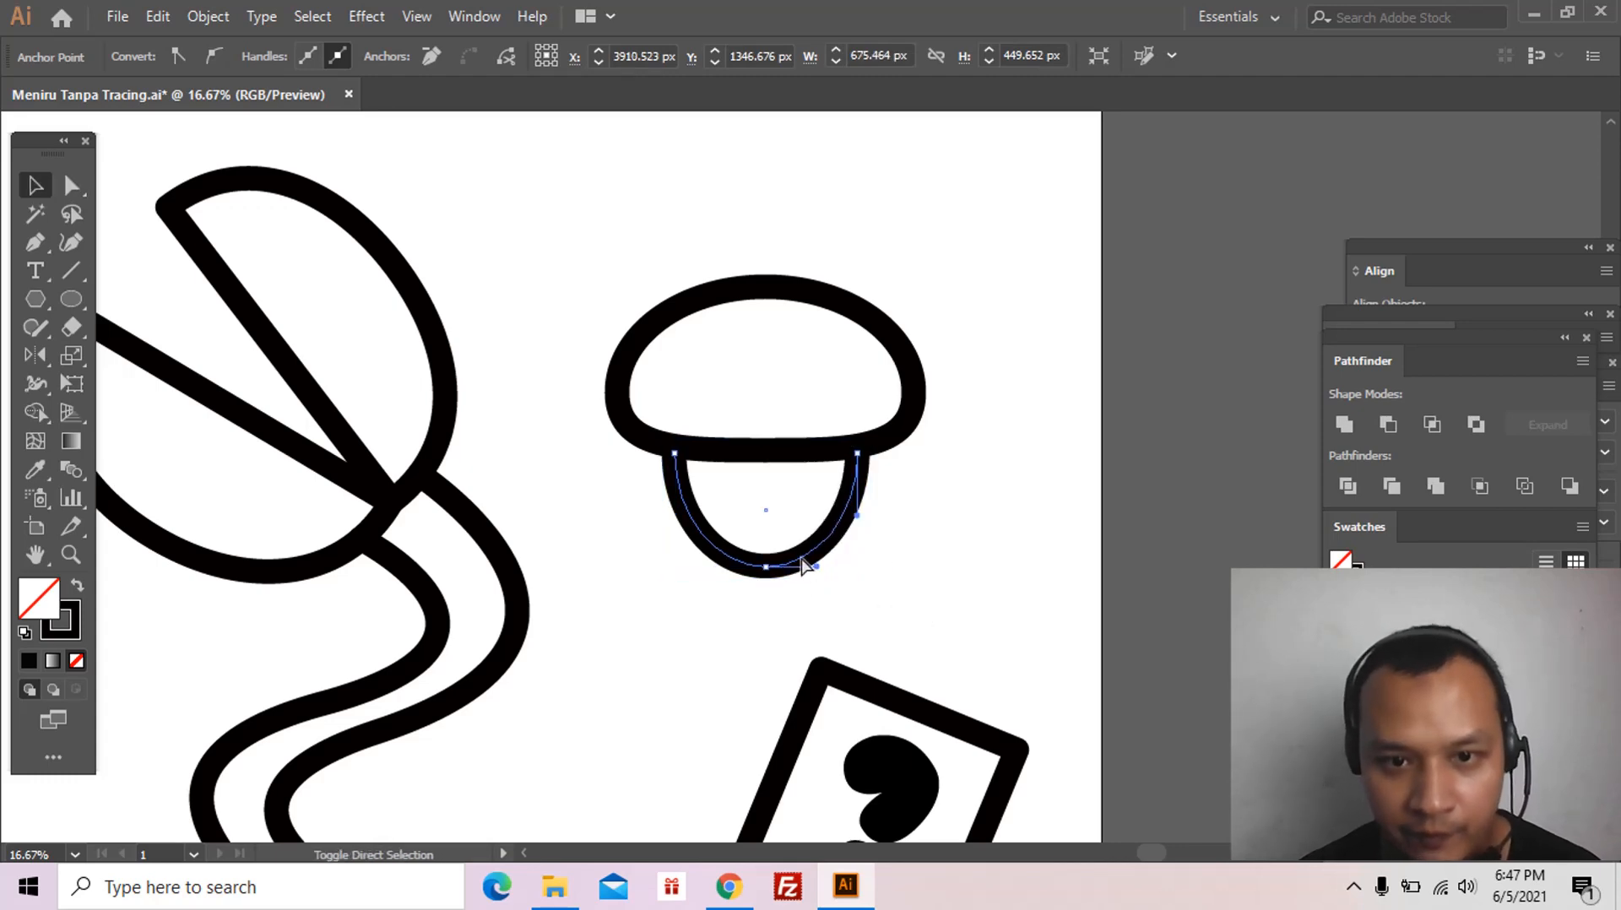
pyautogui.click(805, 569)
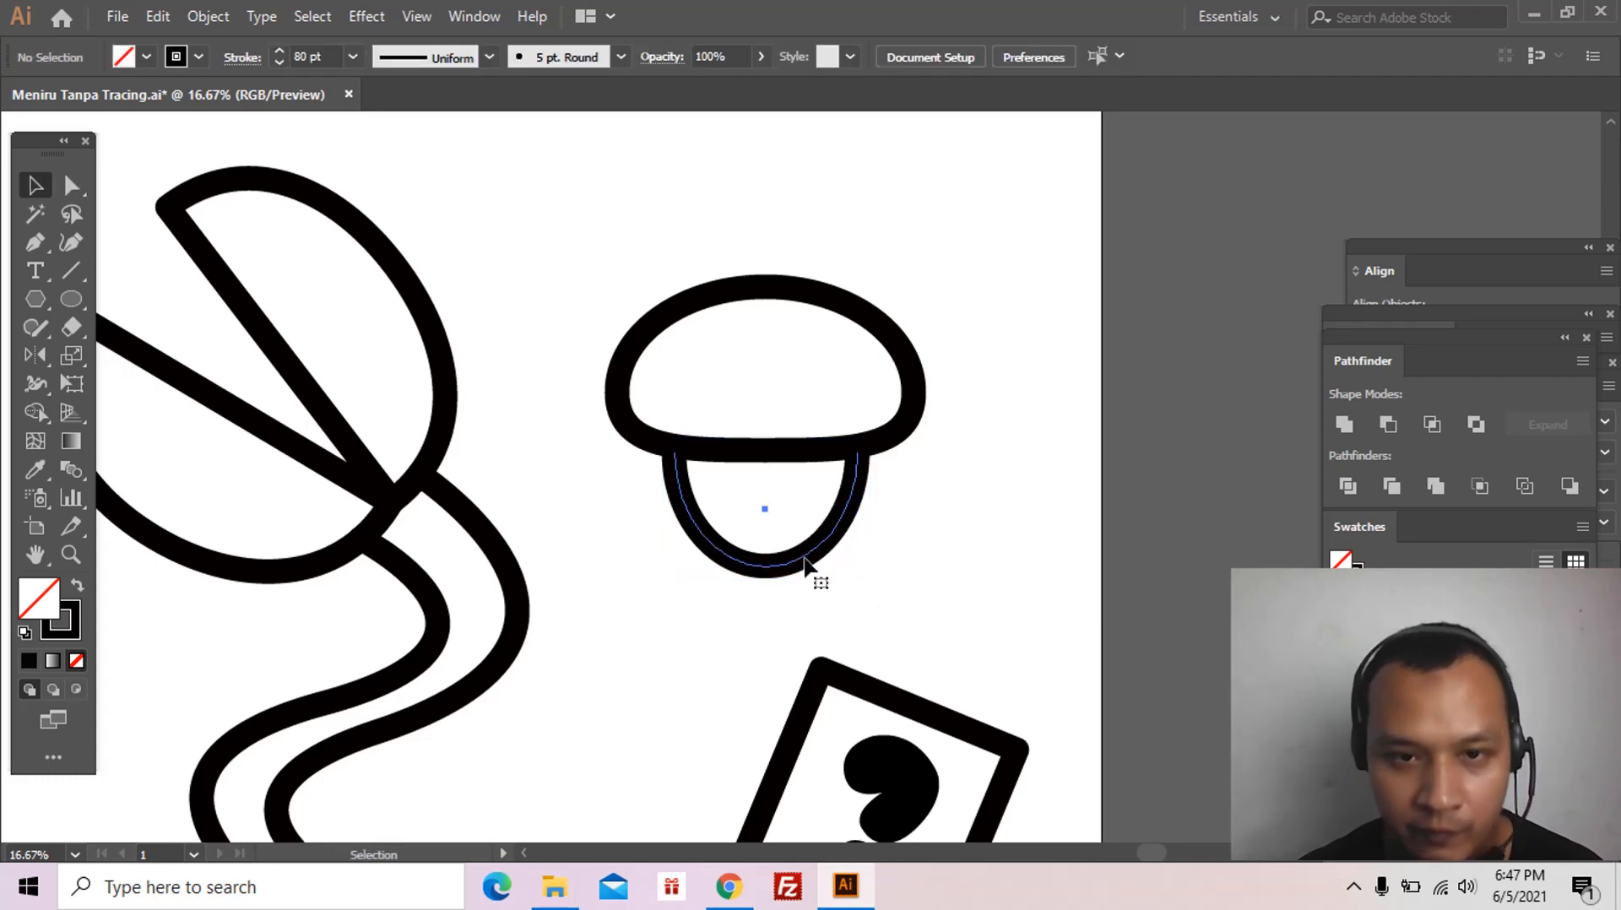
pyautogui.click(805, 562)
pyautogui.press('Delete')
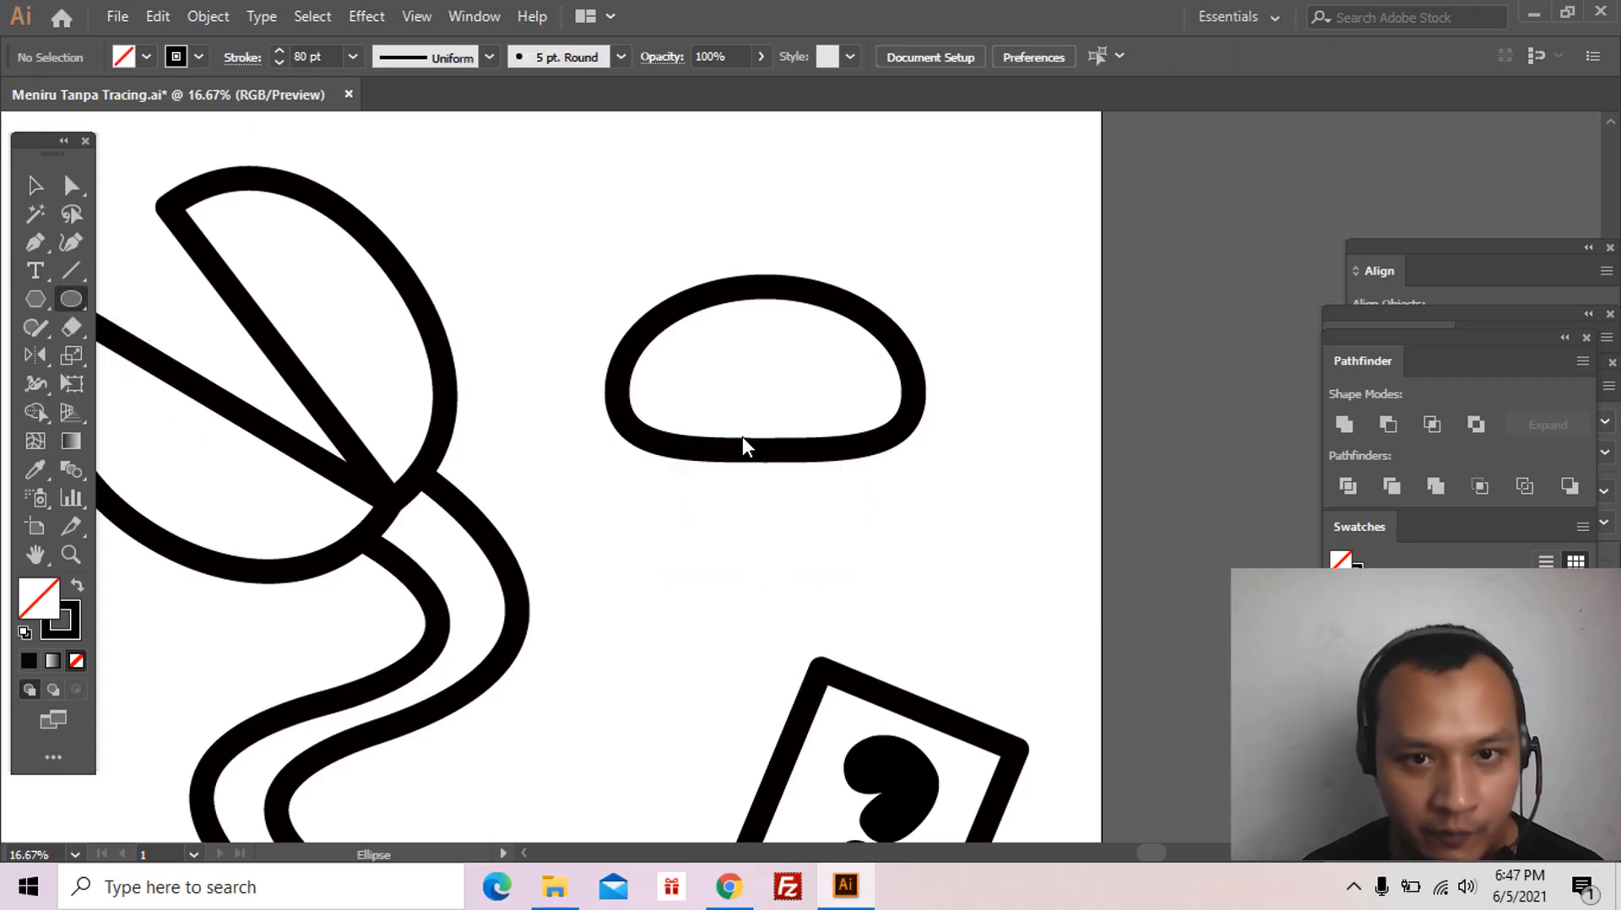
# Step: Draw a tall ellipse as the mushroom's stem, centre it under the cap, and raise its bottom anchor to shorten it
pyautogui.moveTo(782, 501); pyautogui.dragTo(862, 631)
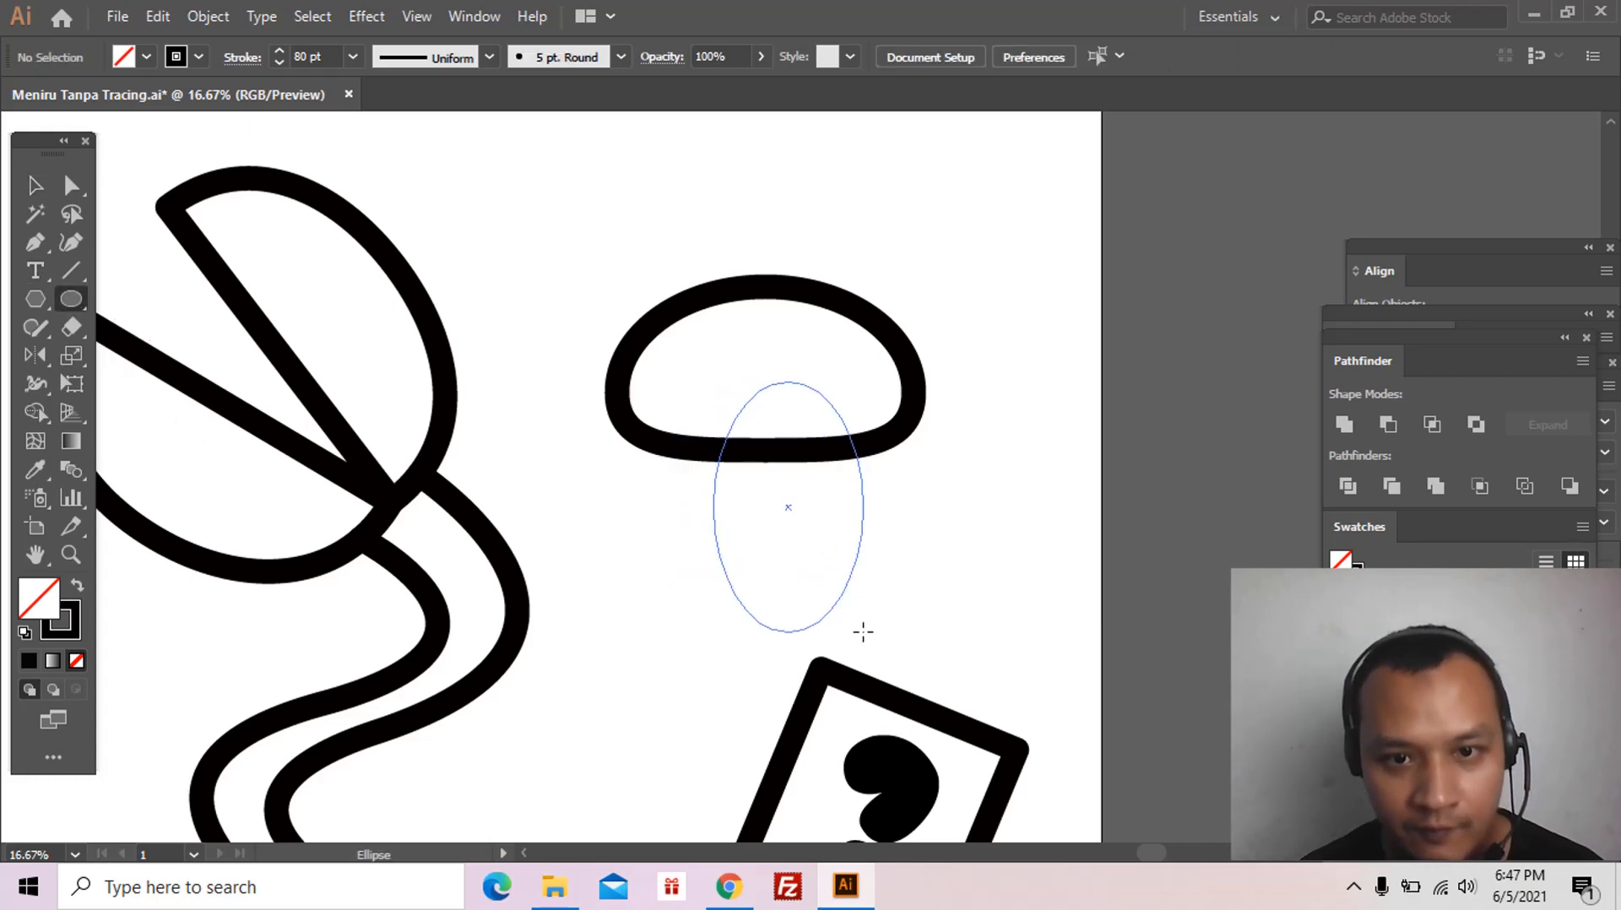
pyautogui.press('v')
pyautogui.moveTo(863, 520)
pyautogui.mouseDown()
pyautogui.moveTo(844, 526)
pyautogui.moveTo(800, 671)
pyautogui.moveTo(741, 671)
pyautogui.mouseUp()
pyautogui.click(741, 671)
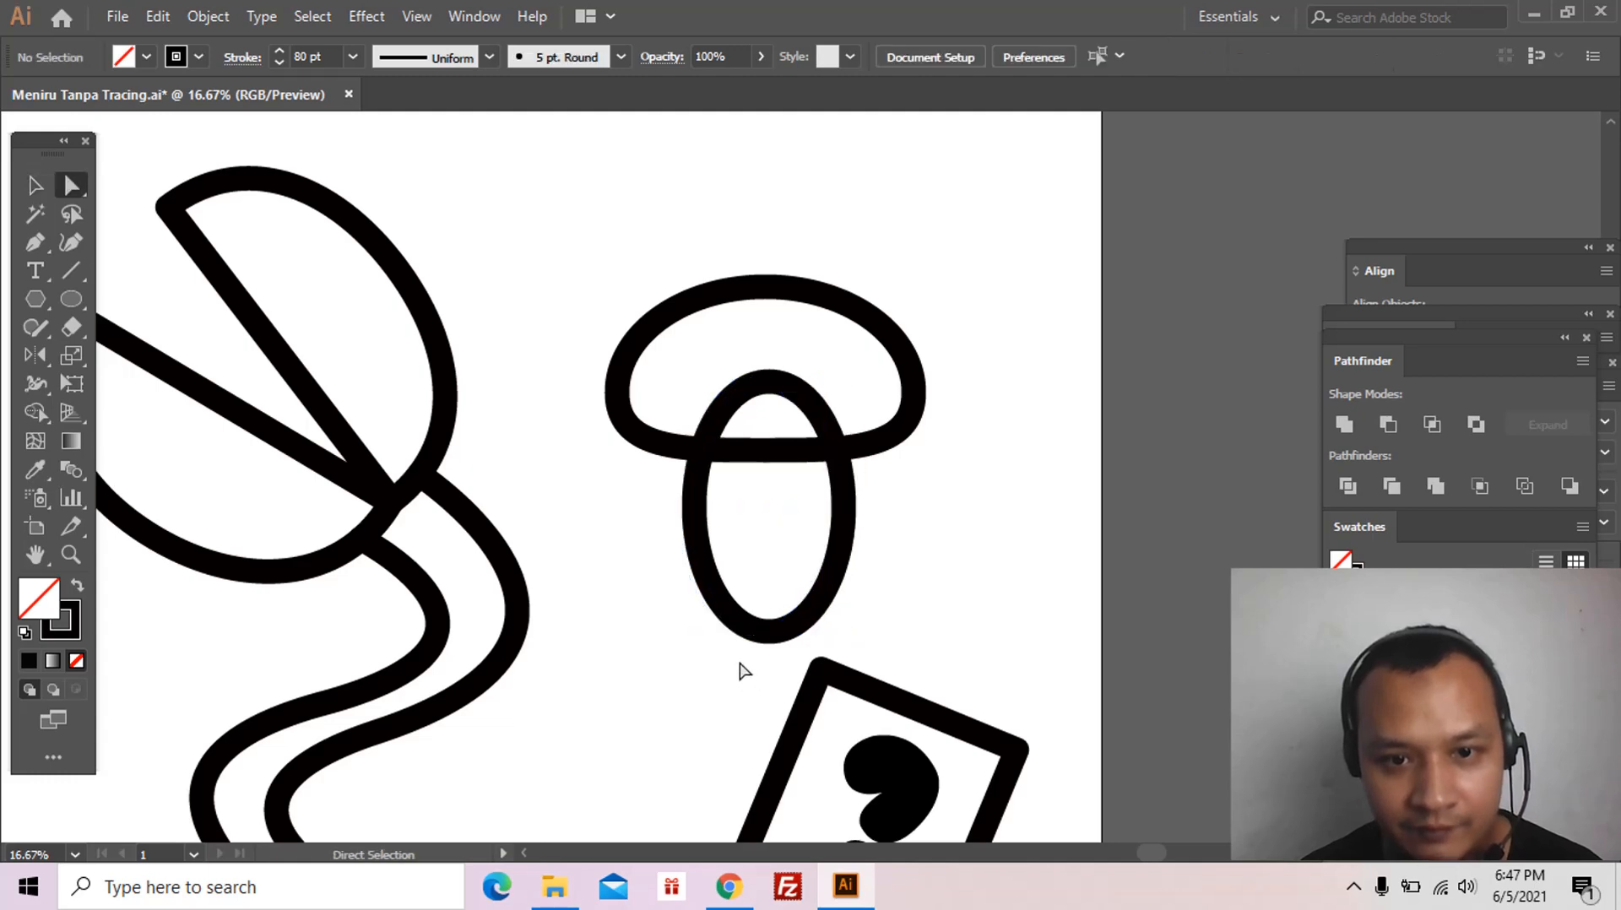
pyautogui.moveTo(814, 597); pyautogui.dragTo(768, 611)
pyautogui.click(820, 531)
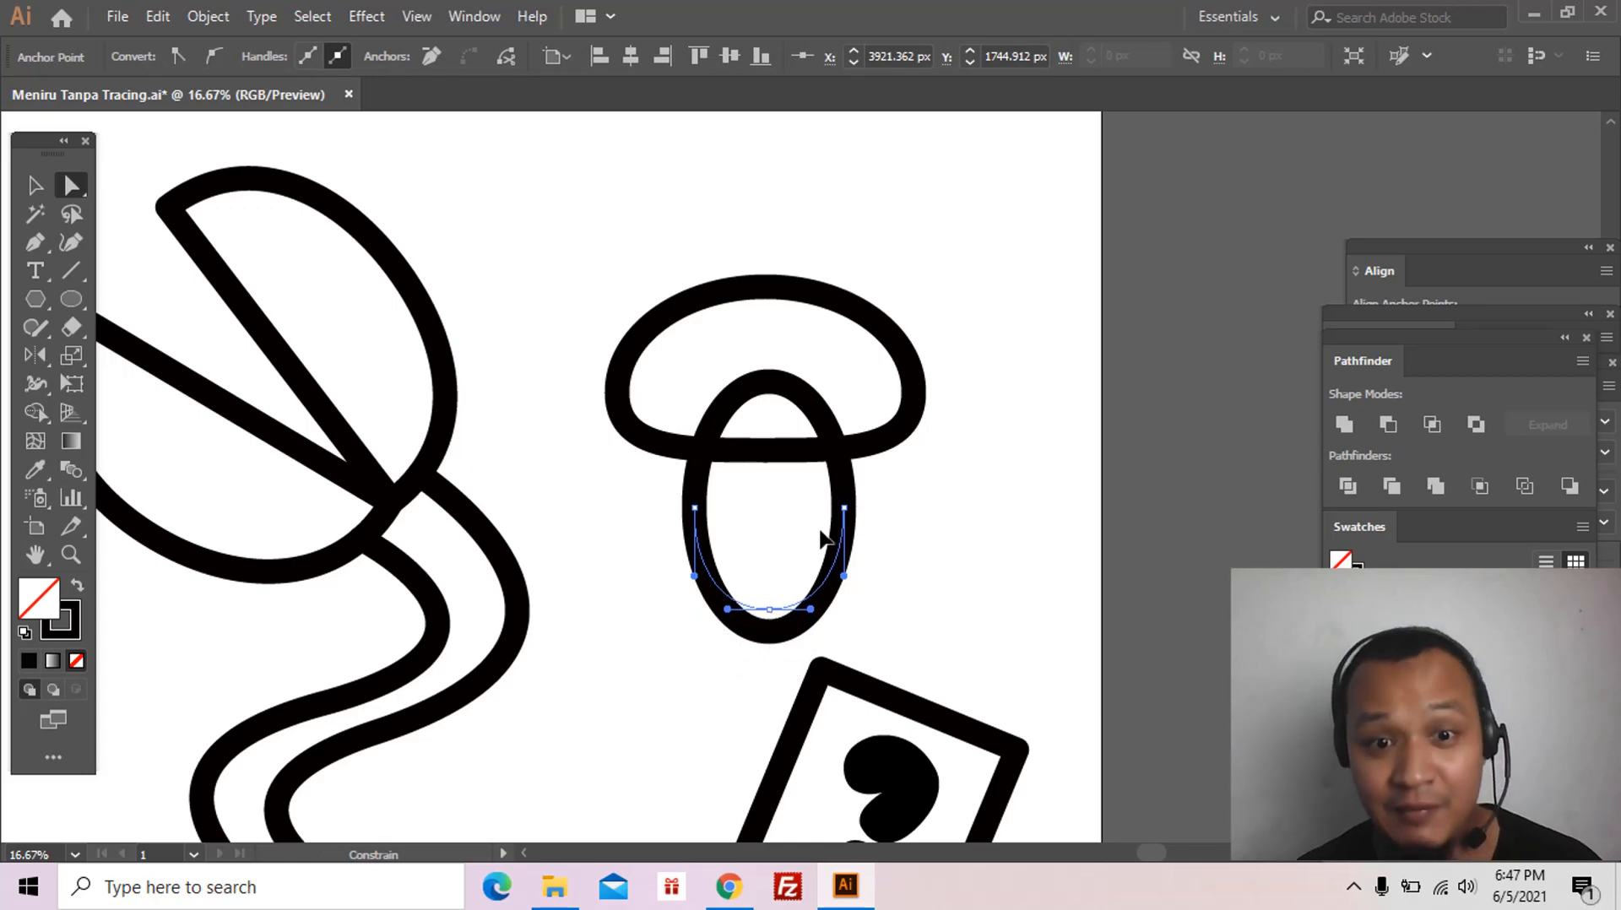
# Step: Divide the mushroom's overlapping cap and stem with Pathfinder
pyautogui.press('v')
pyautogui.moveTo(672, 238); pyautogui.dragTo(915, 479)
pyautogui.click(1348, 490)
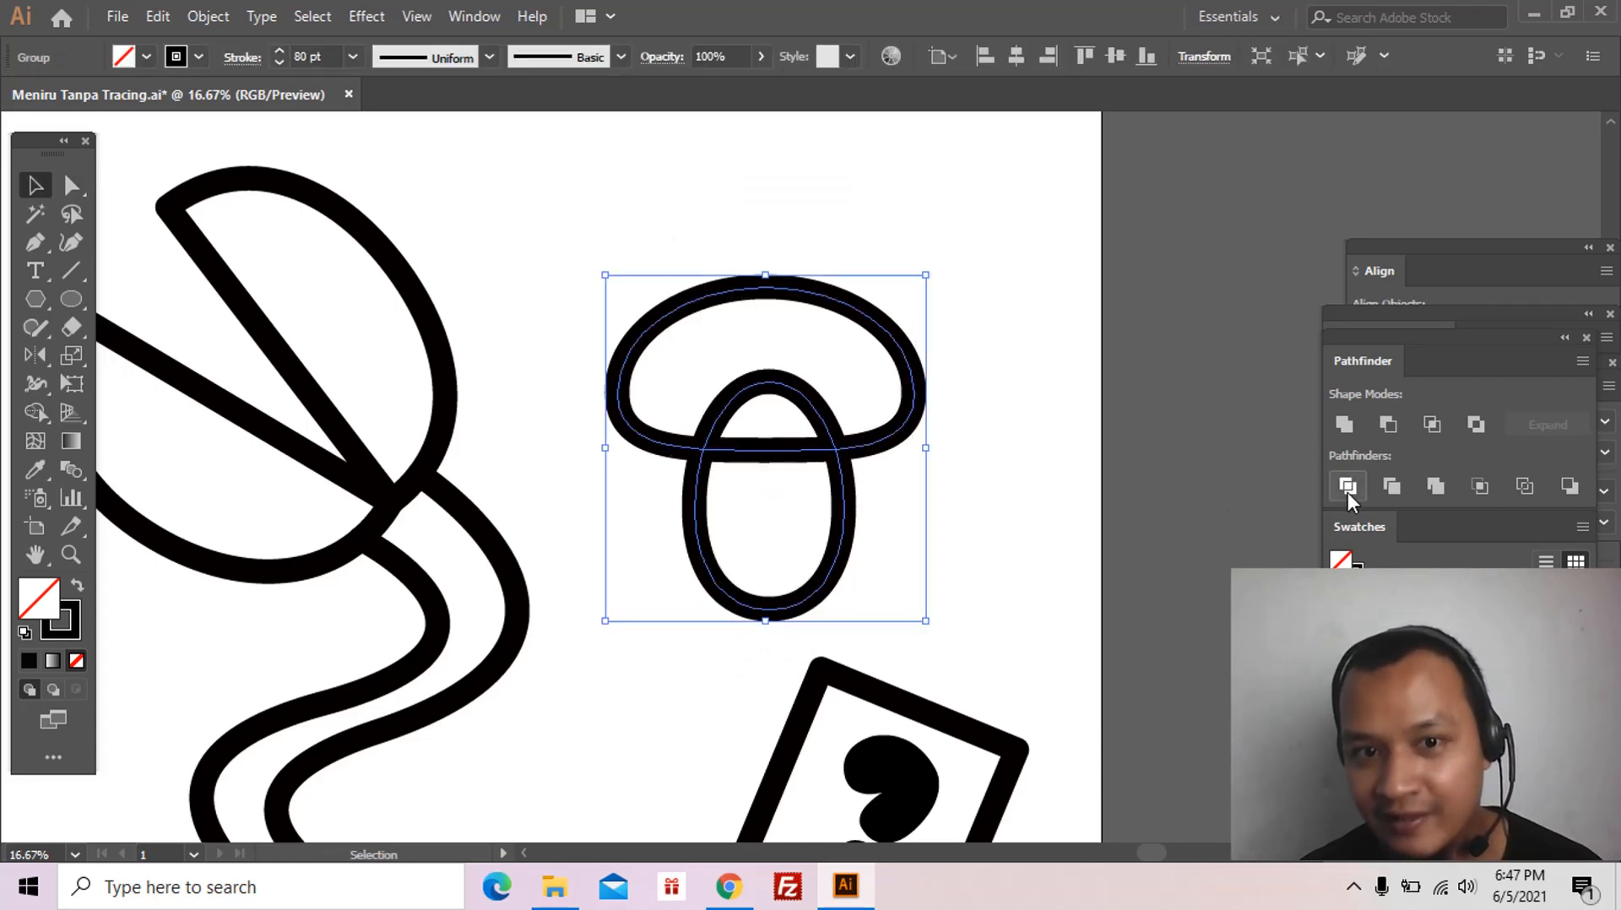
pyautogui.click(979, 464)
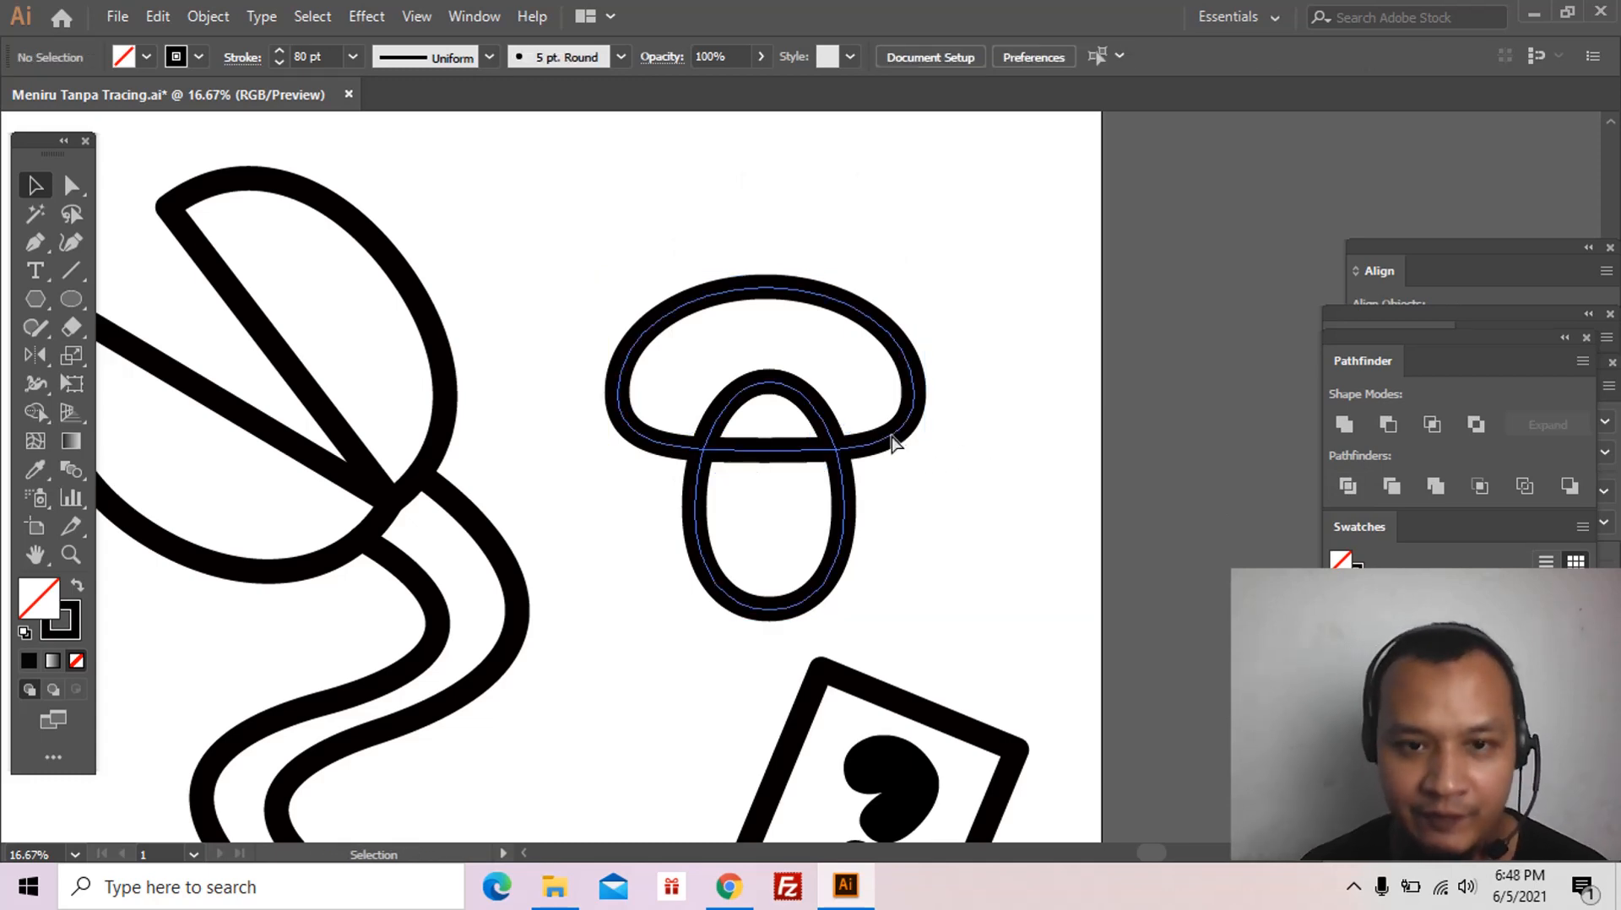
# Step: Unite the stem piece lying inside the cap with the cap shape, leaving the lower stem separate
pyautogui.moveTo(912, 426); pyautogui.dragTo(934, 345)
pyautogui.hotkey('ctrl', 'z')
pyautogui.moveTo(743, 342); pyautogui.dragTo(816, 406)
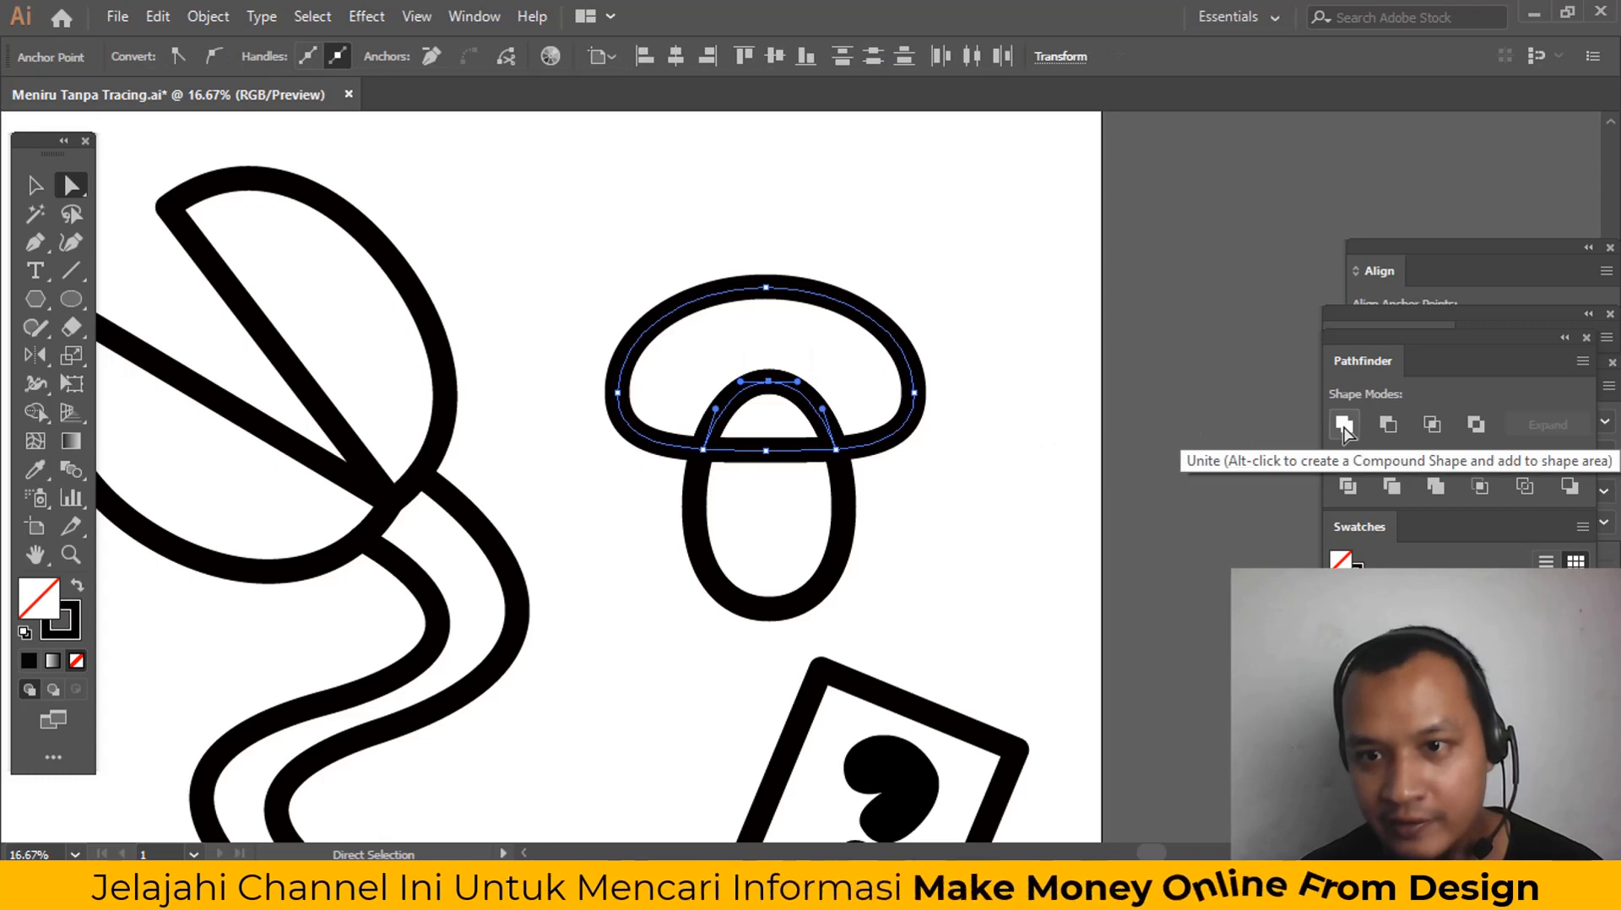
pyautogui.click(1346, 434)
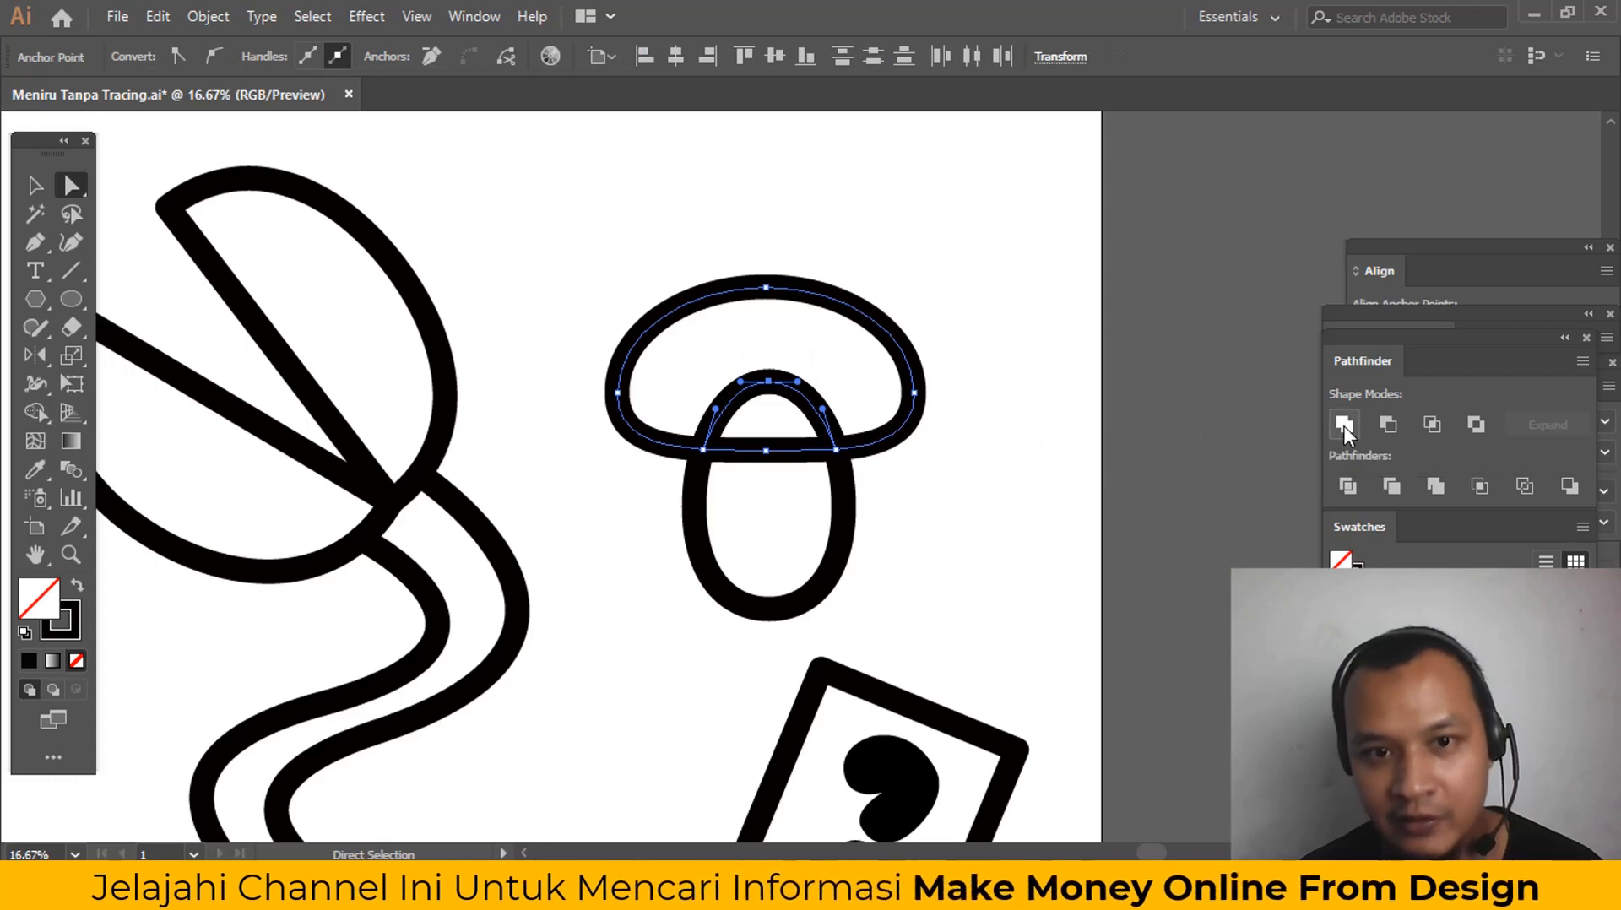
pyautogui.keyDown('ctrl'); pyautogui.click(959, 471); pyautogui.keyUp('ctrl')
# Step: Scale the mushroom down slightly and tilt it clockwise in the artboard's upper-right area above the question block
pyautogui.press('z')
pyautogui.keyDown('alt'); pyautogui.click(897, 462); pyautogui.keyUp('alt')
pyautogui.keyDown('alt'); pyautogui.click(896, 462); pyautogui.keyUp('alt')
pyautogui.press('v')
pyautogui.keyDown('alt'); pyautogui.click(651, 463); pyautogui.keyUp('alt')
pyautogui.moveTo(779, 426); pyautogui.dragTo(622, 561)
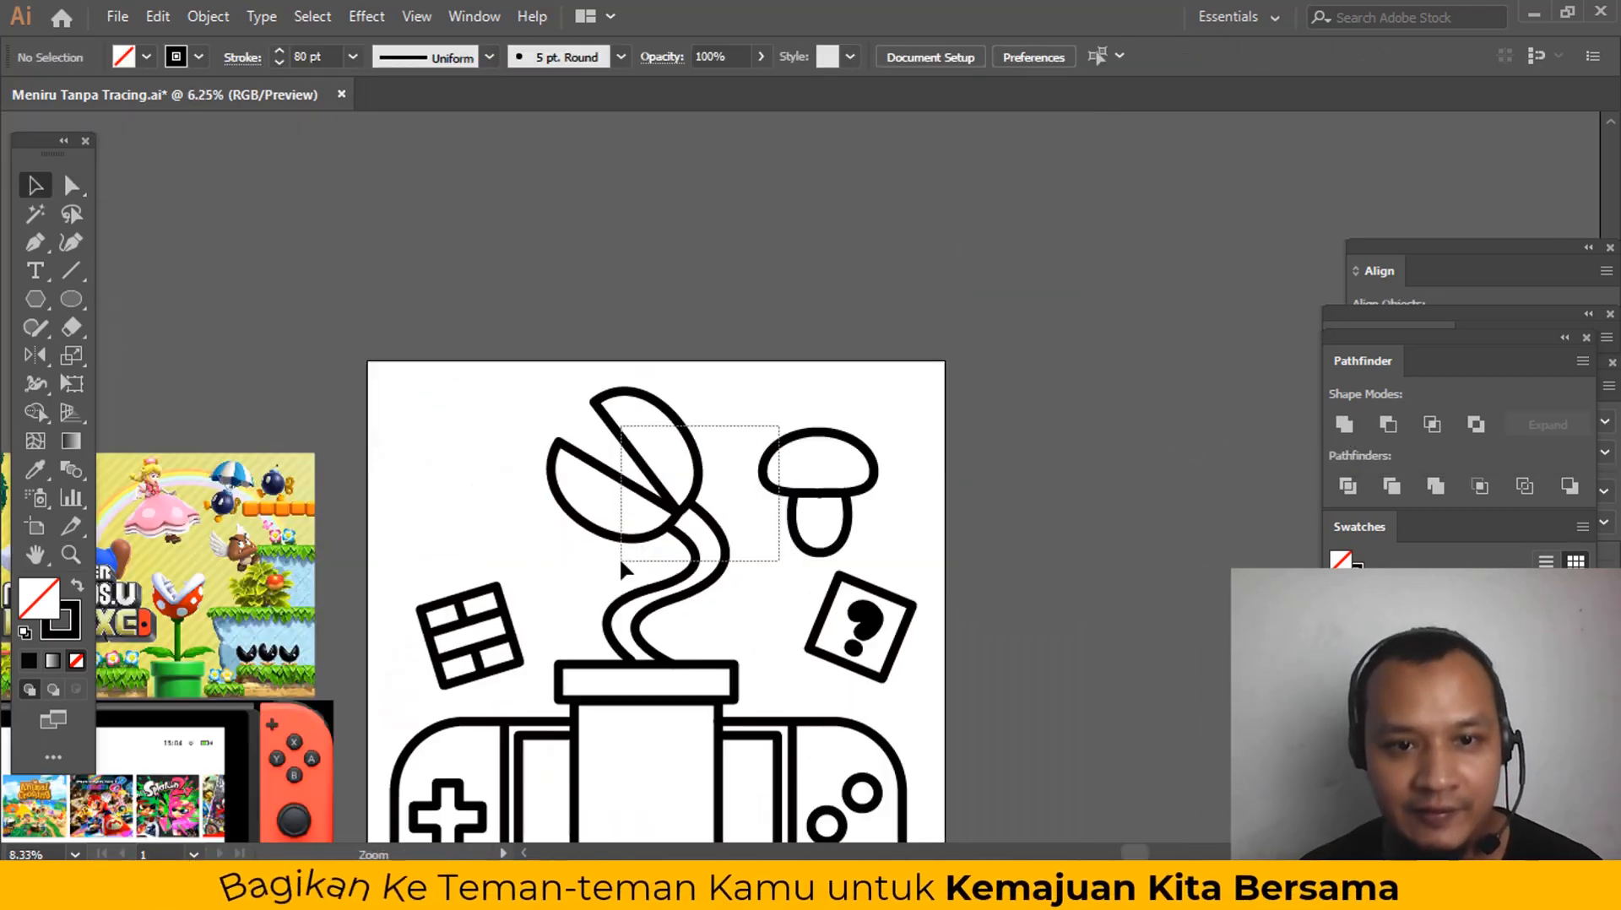
pyautogui.hotkey('ctrl', 'a')
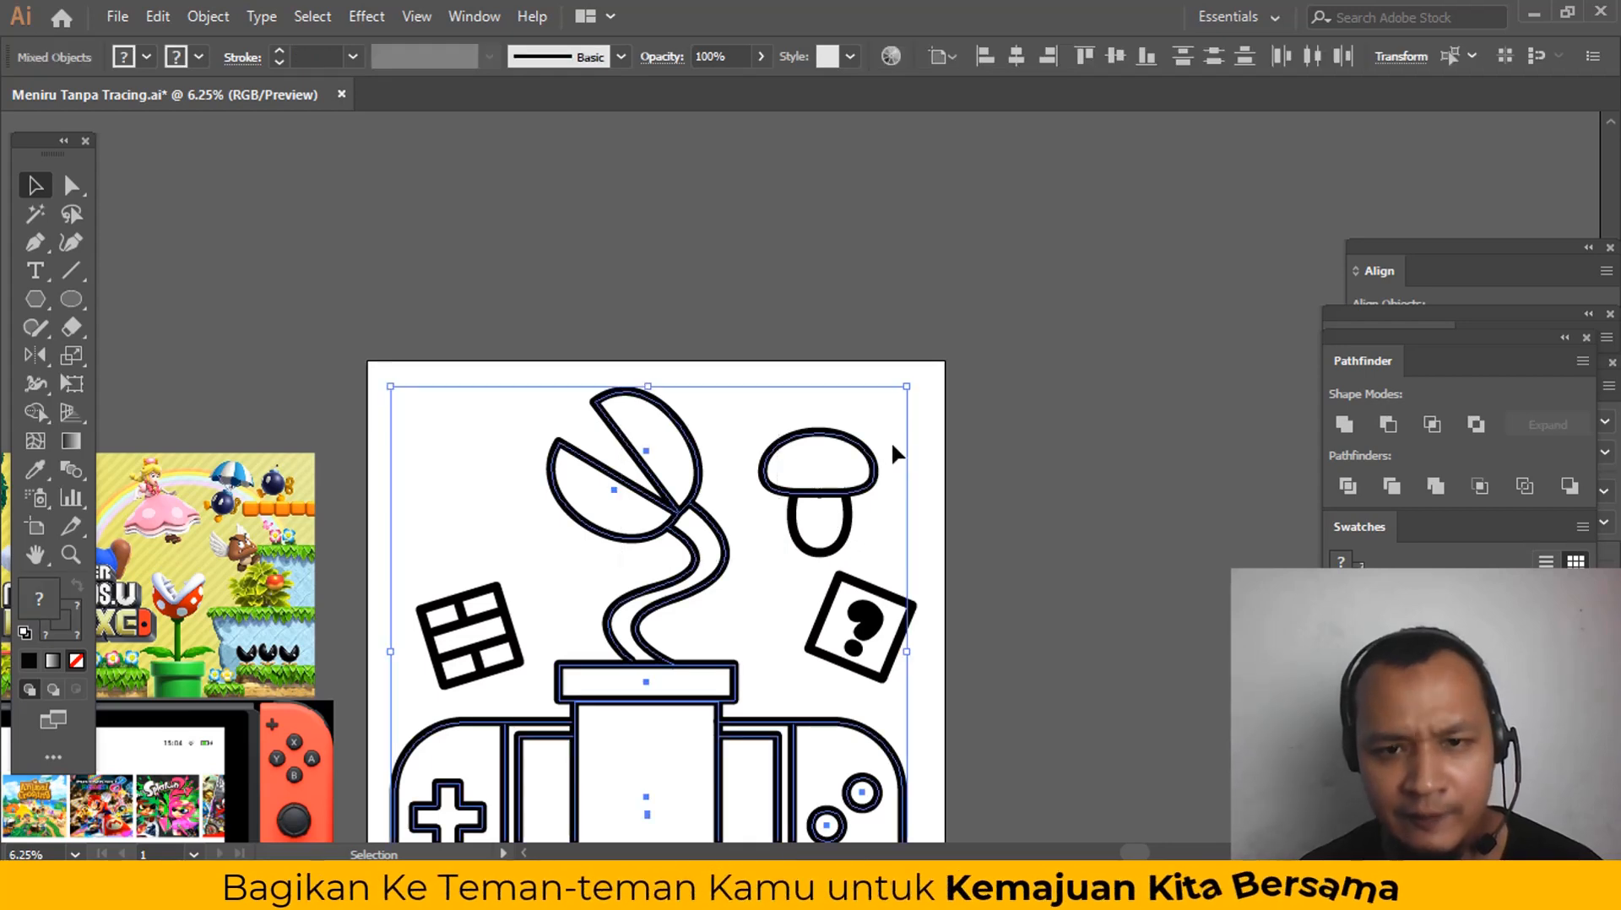
pyautogui.moveTo(895, 436); pyautogui.dragTo(852, 479)
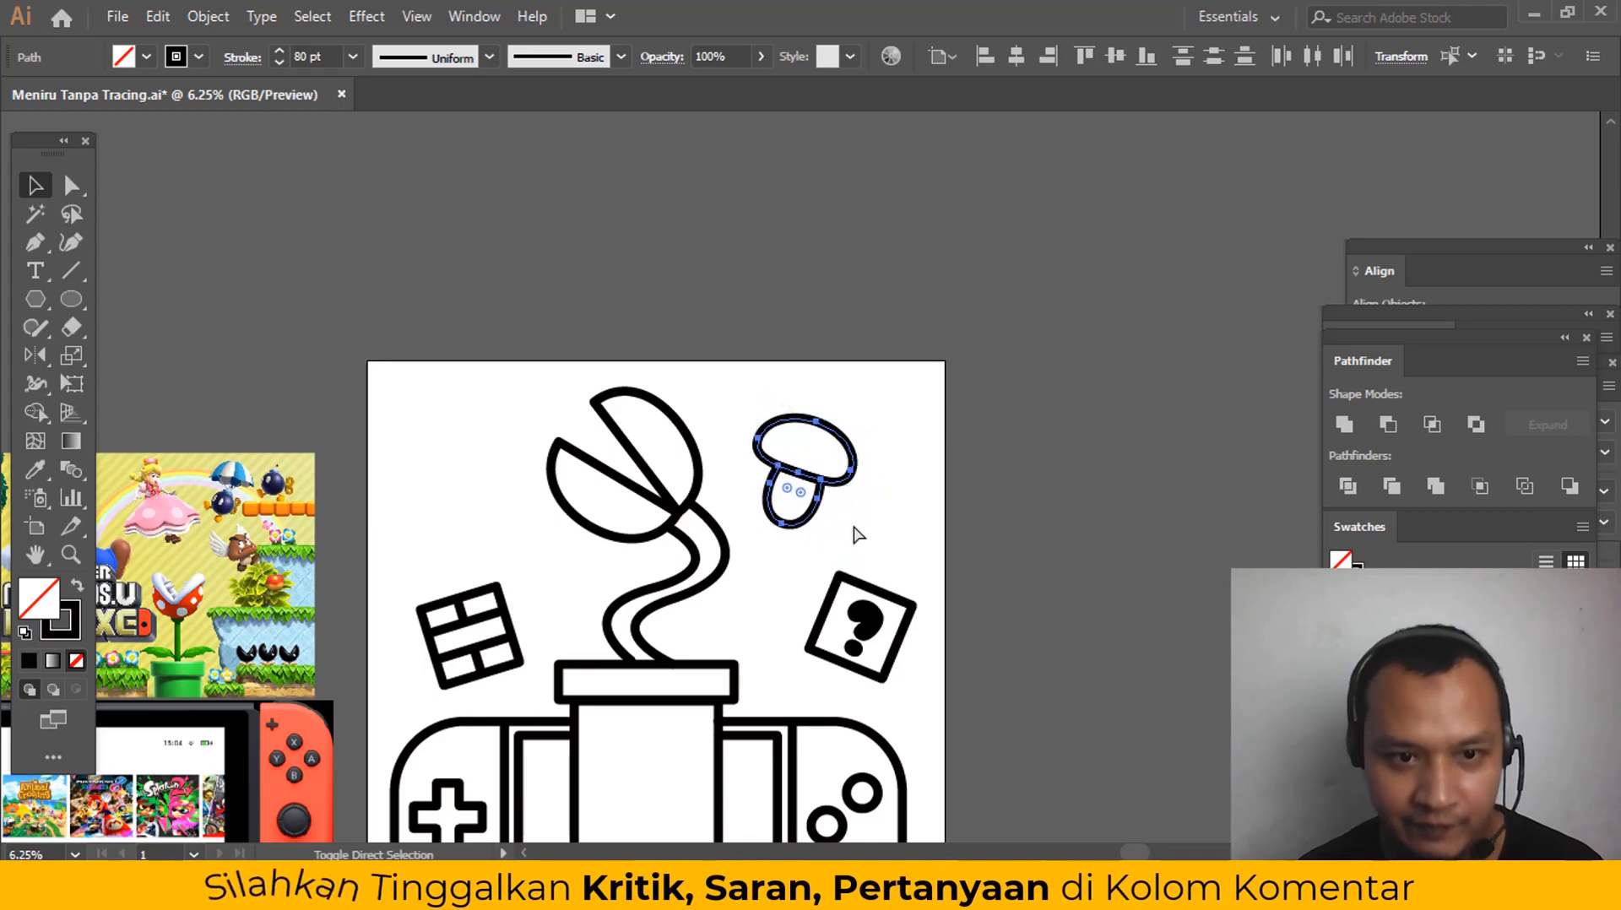
pyautogui.click(850, 536)
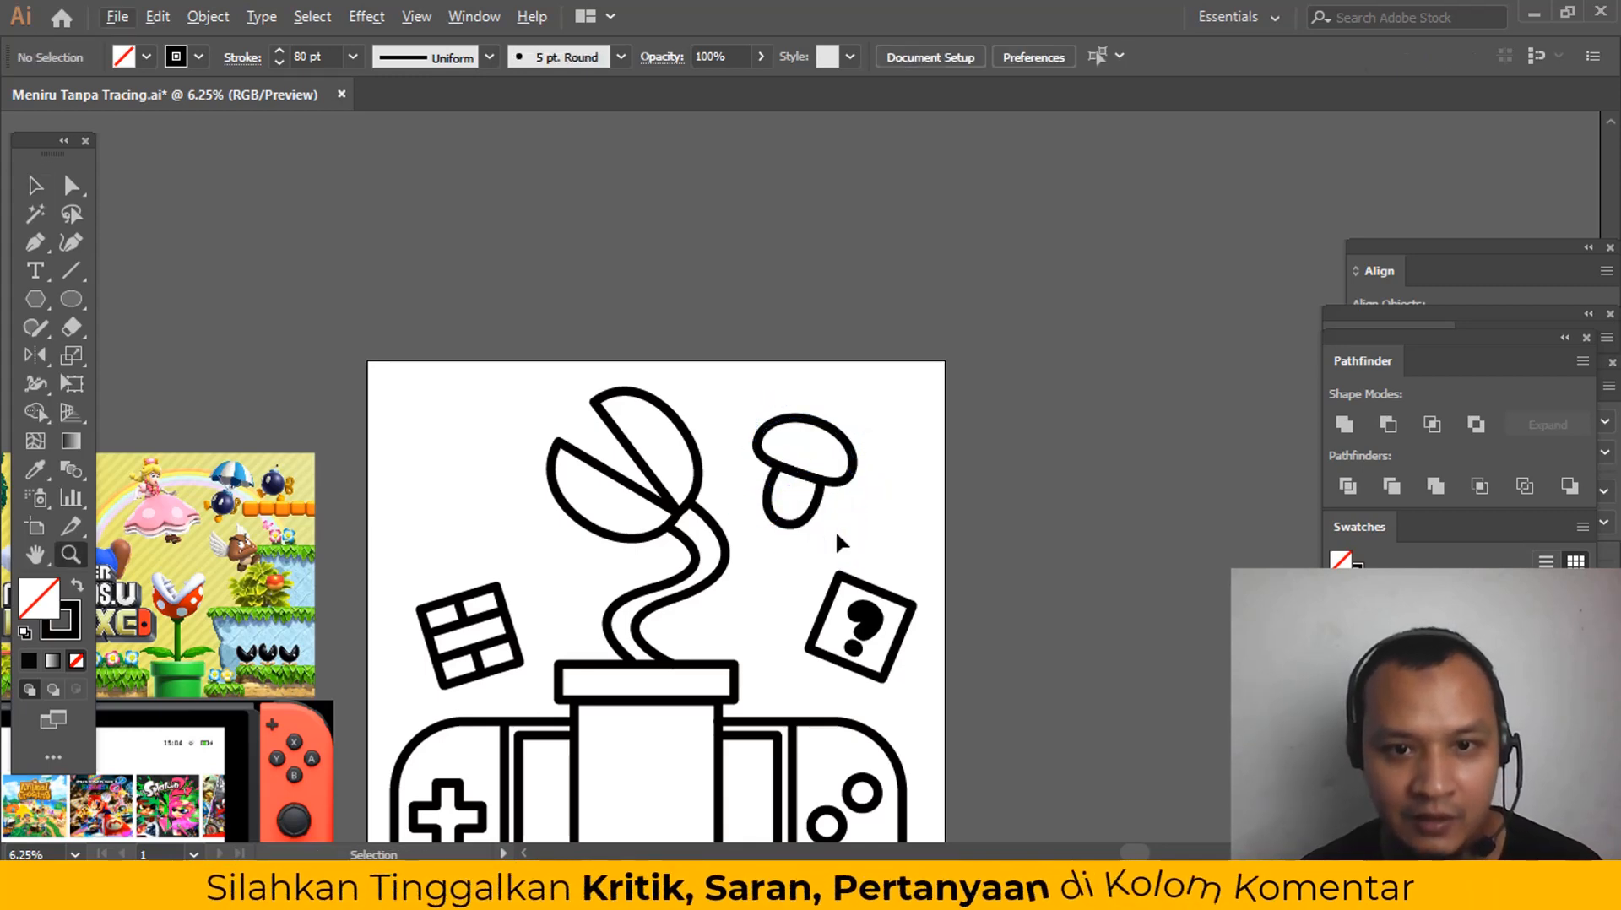
# Step: Draw a five-pointed star in the artboard's upper-left area, above the brick block, using the Star tool
pyautogui.keyDown('alt'); pyautogui.click(803, 543); pyautogui.keyUp('alt')
pyautogui.click(925, 510)
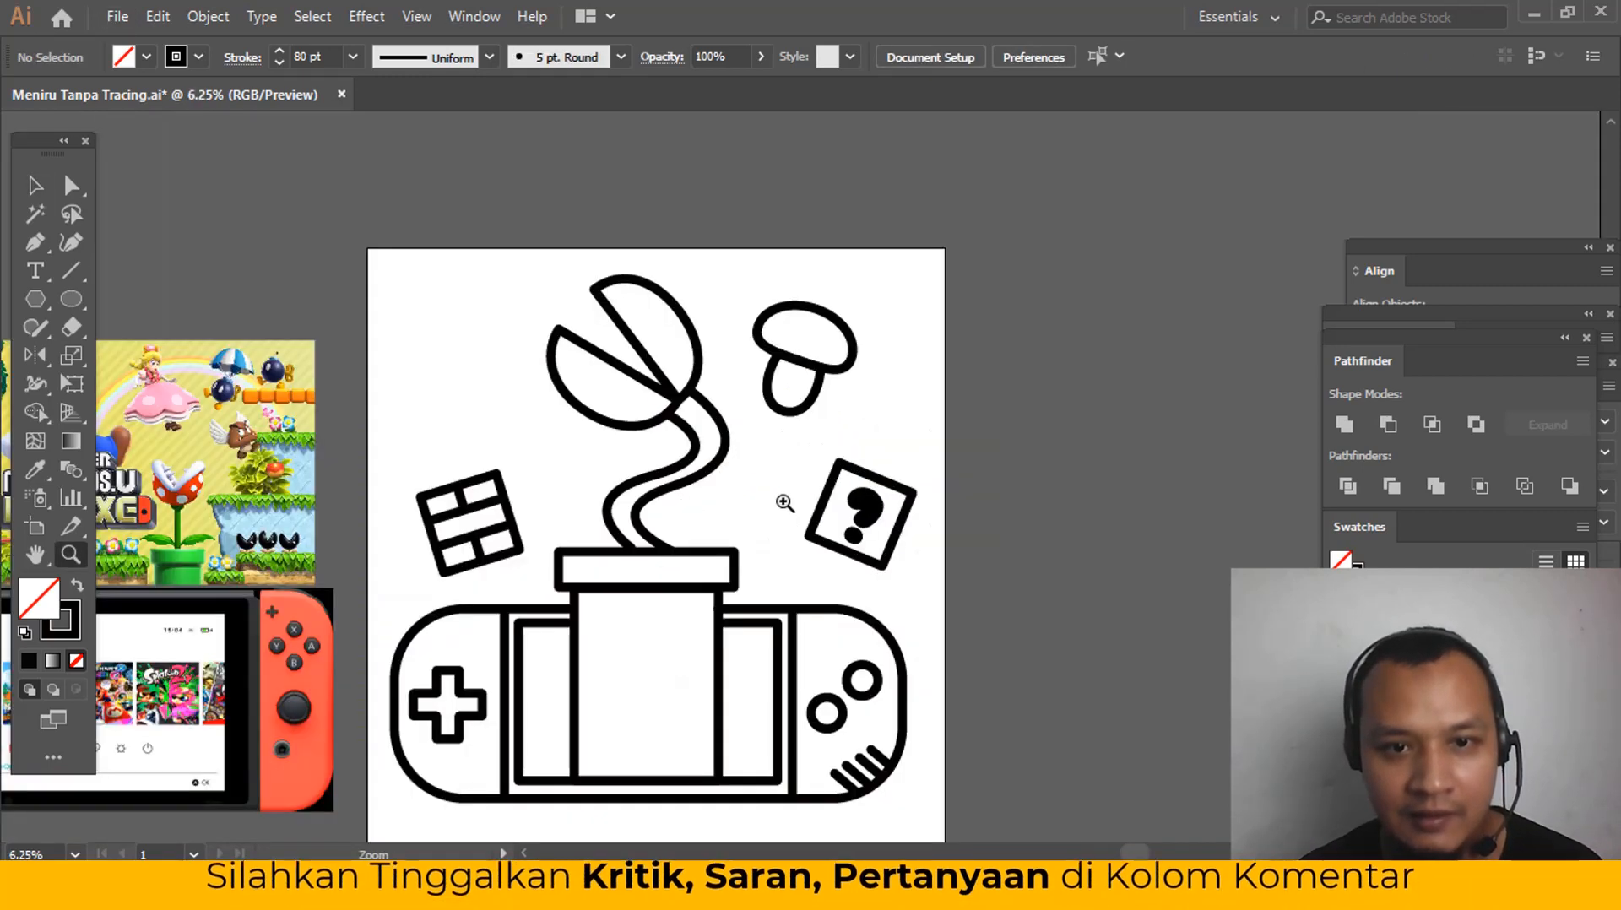
pyautogui.click(782, 503)
pyautogui.moveTo(720, 479); pyautogui.dragTo(793, 508)
pyautogui.click(72, 304)
pyautogui.click(39, 314)
pyautogui.click(38, 305)
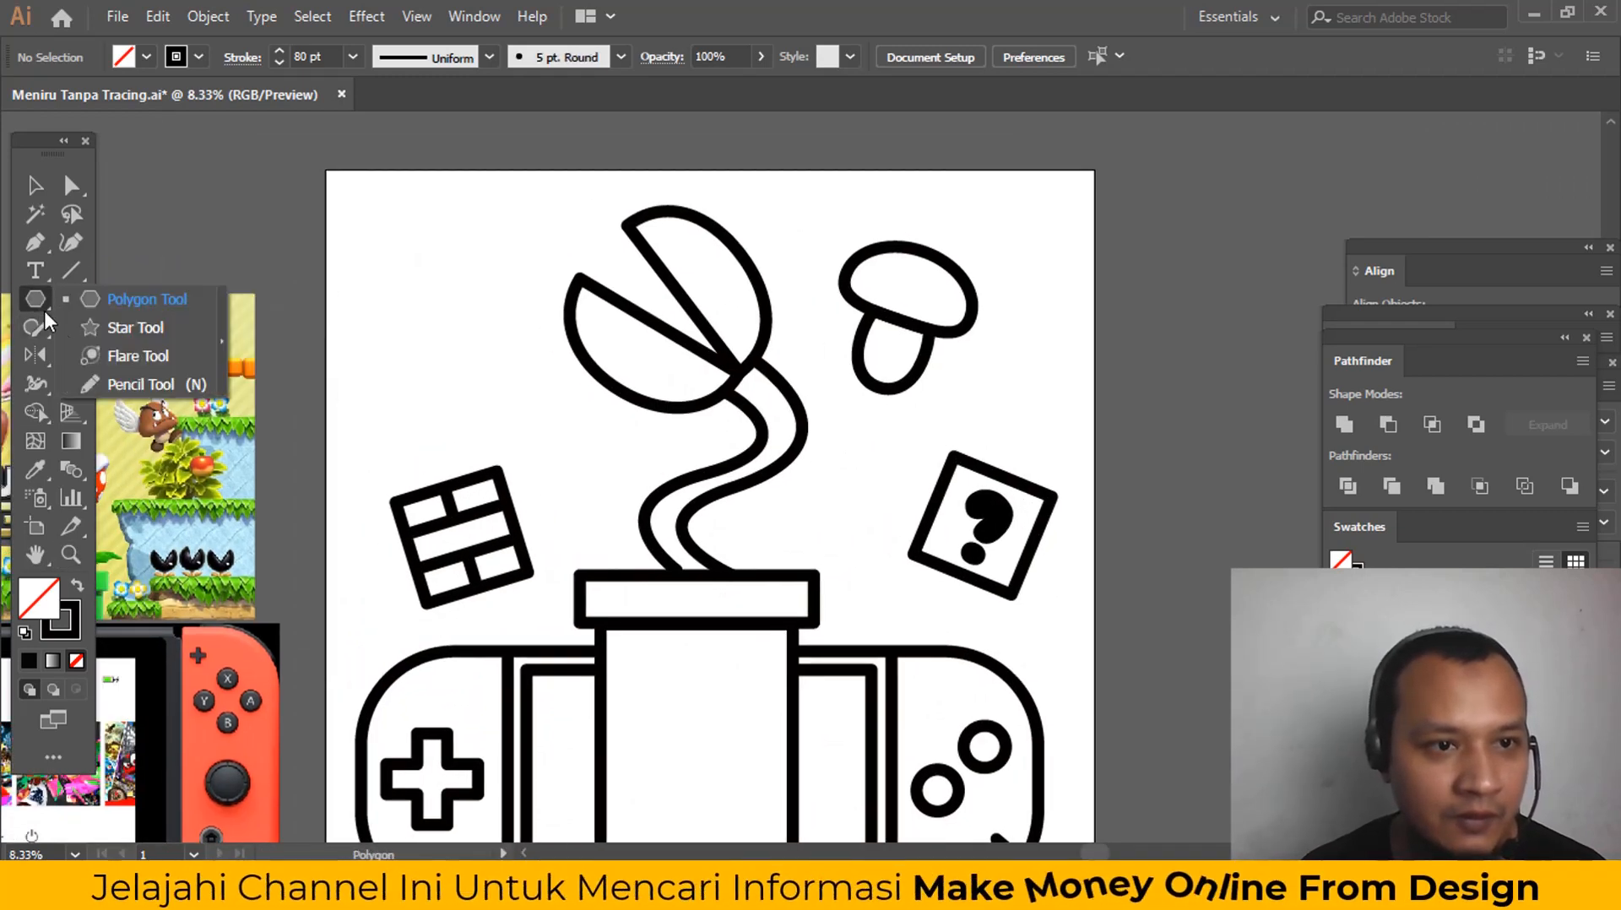
pyautogui.click(108, 326)
pyautogui.moveTo(480, 338); pyautogui.dragTo(499, 354)
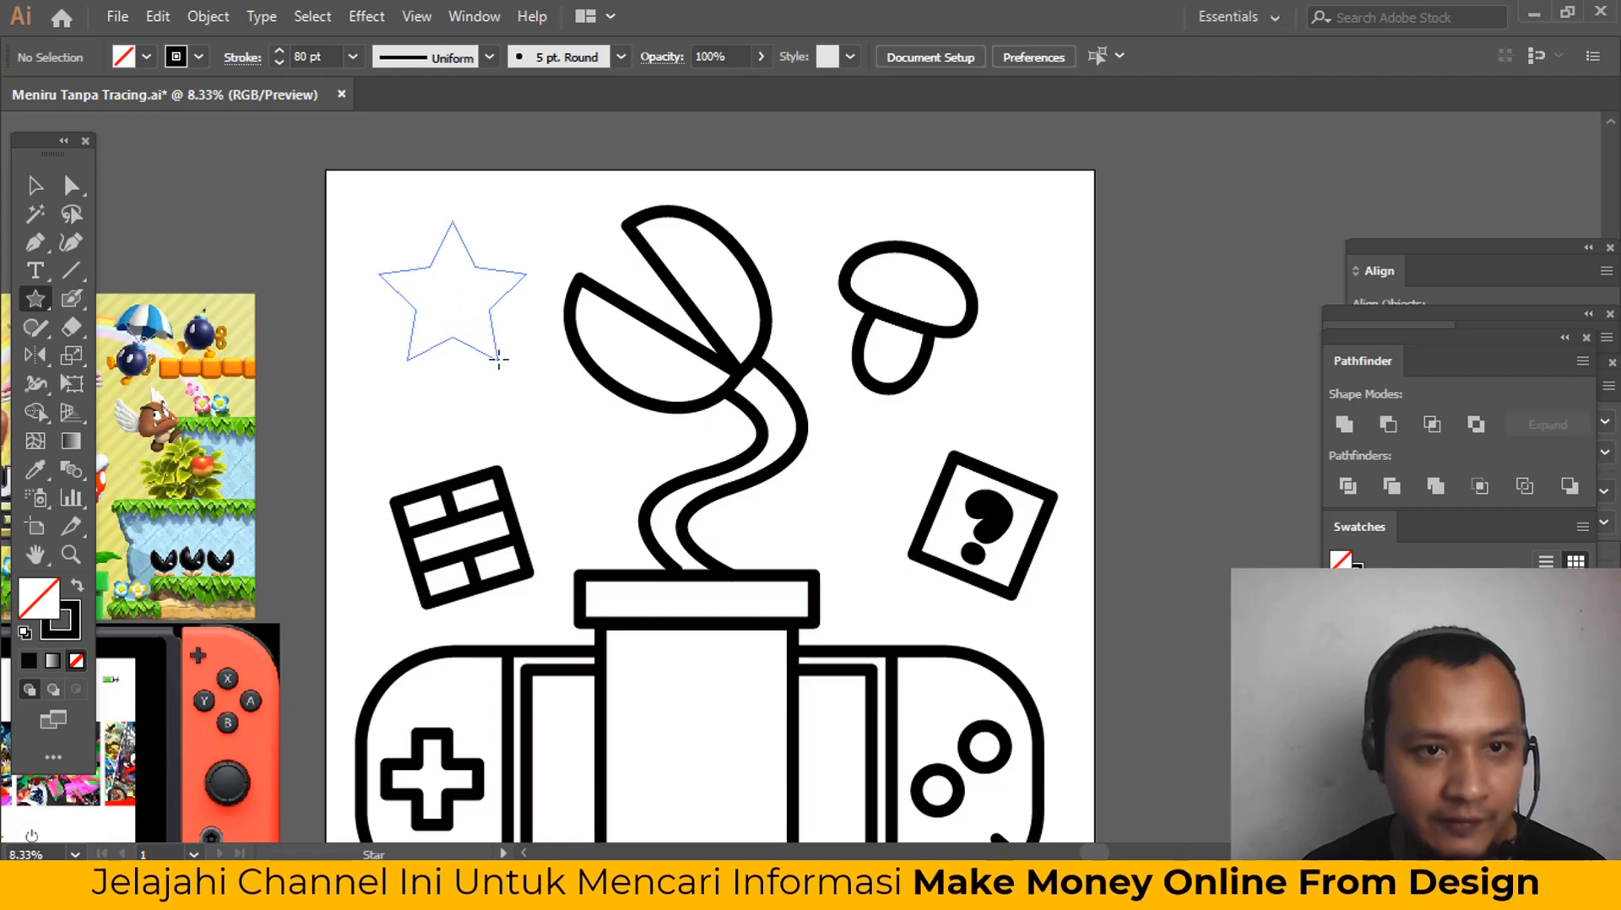
# Step: Round the star's corners to about 68 px and tilt the star slightly counterclockwise
pyautogui.press('a')
pyautogui.moveTo(456, 250); pyautogui.dragTo(477, 295)
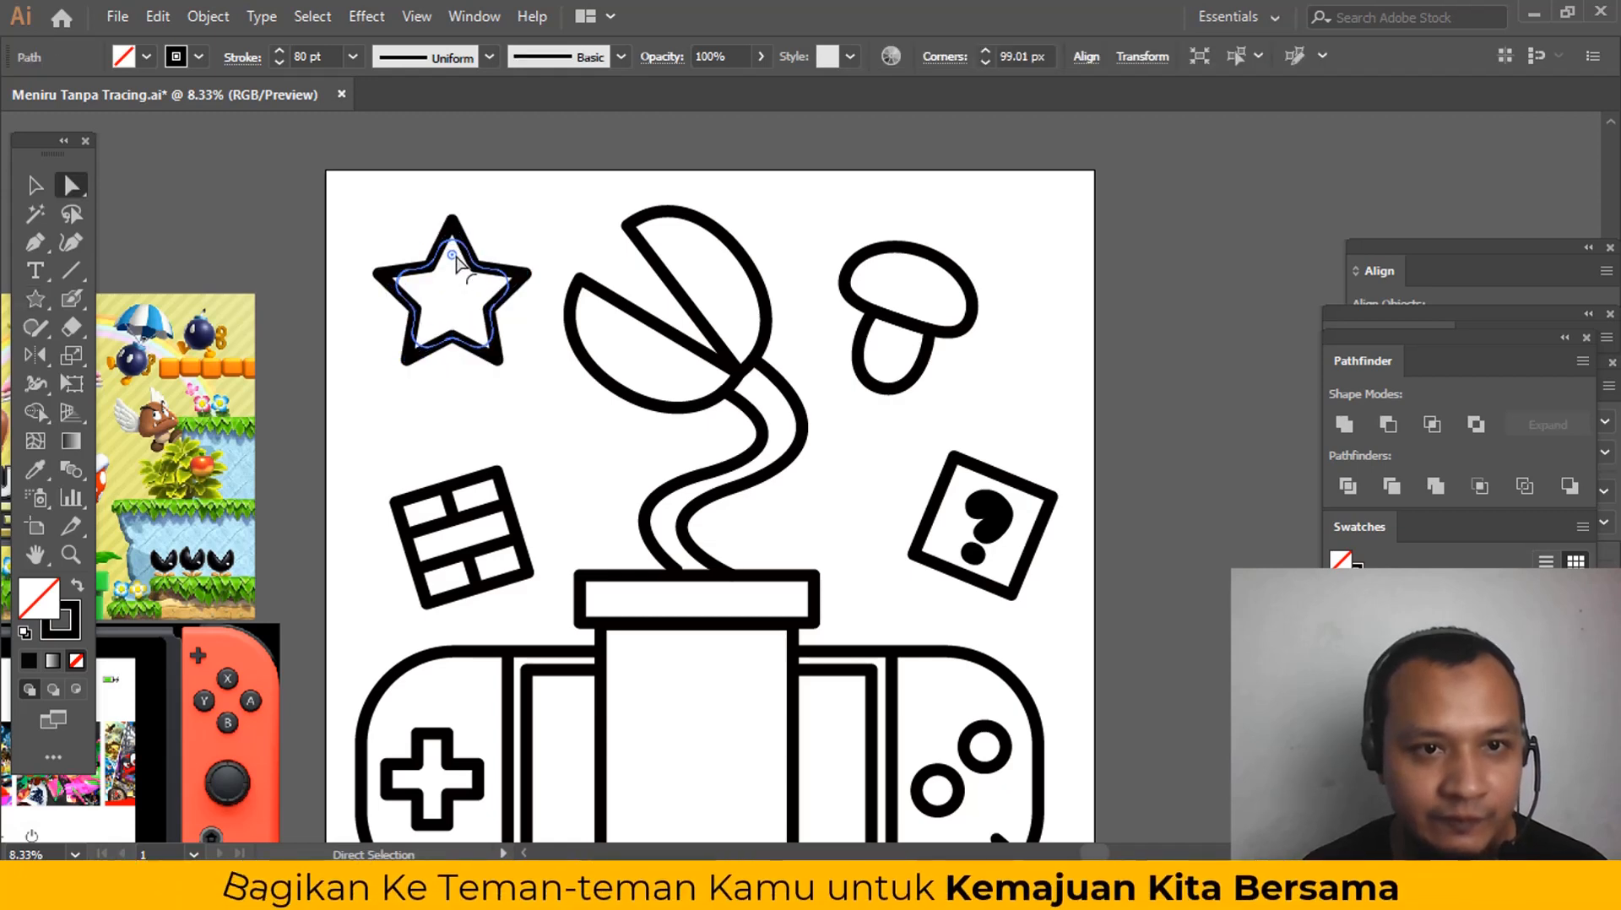
pyautogui.press('v')
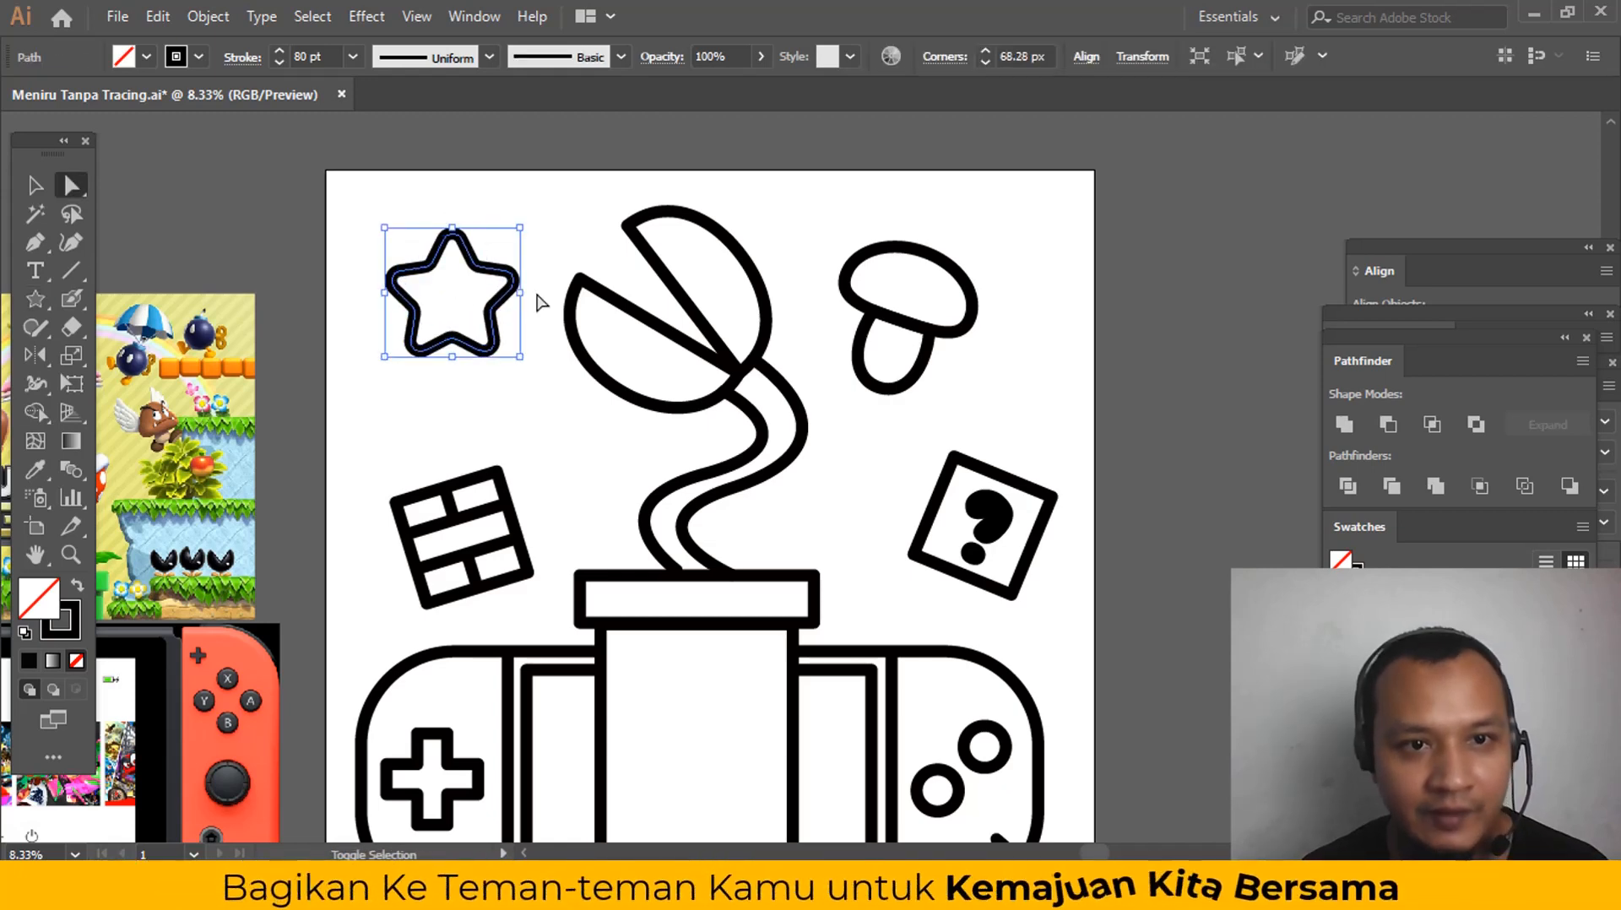
pyautogui.click(535, 304)
pyautogui.click(517, 284)
pyautogui.moveTo(529, 226); pyautogui.dragTo(512, 212)
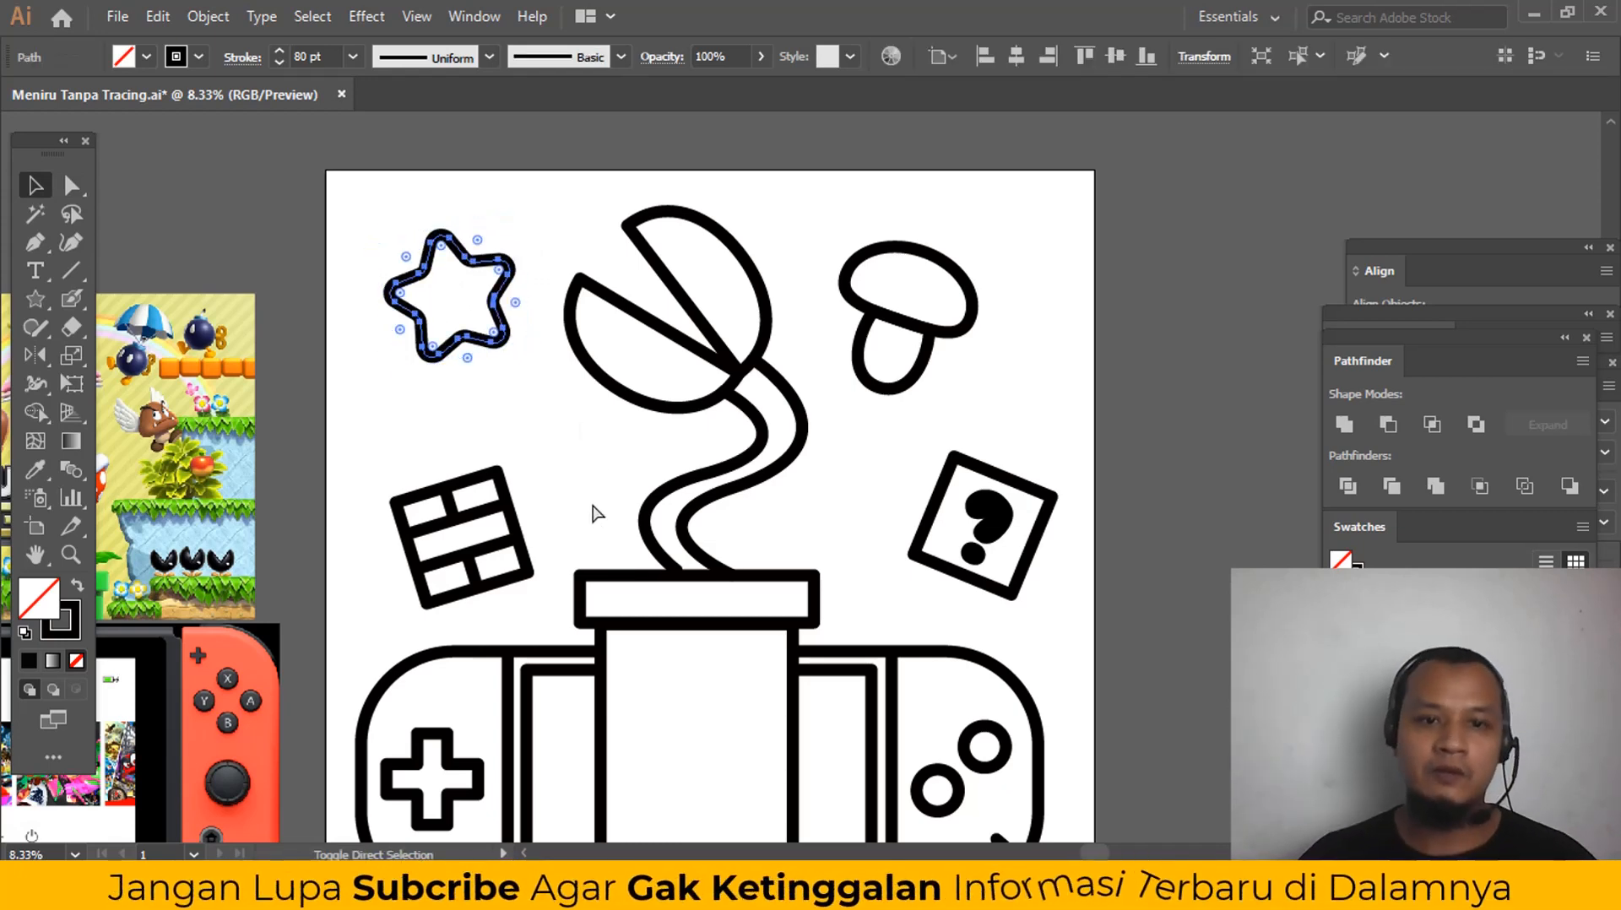
pyautogui.click(591, 506)
# Step: Select all the artwork on the artboard and scale it down proportionally towards the lower-left corner
pyautogui.moveTo(596, 504); pyautogui.dragTo(591, 464)
pyautogui.press('z')
pyautogui.moveTo(474, 460); pyautogui.dragTo(731, 476)
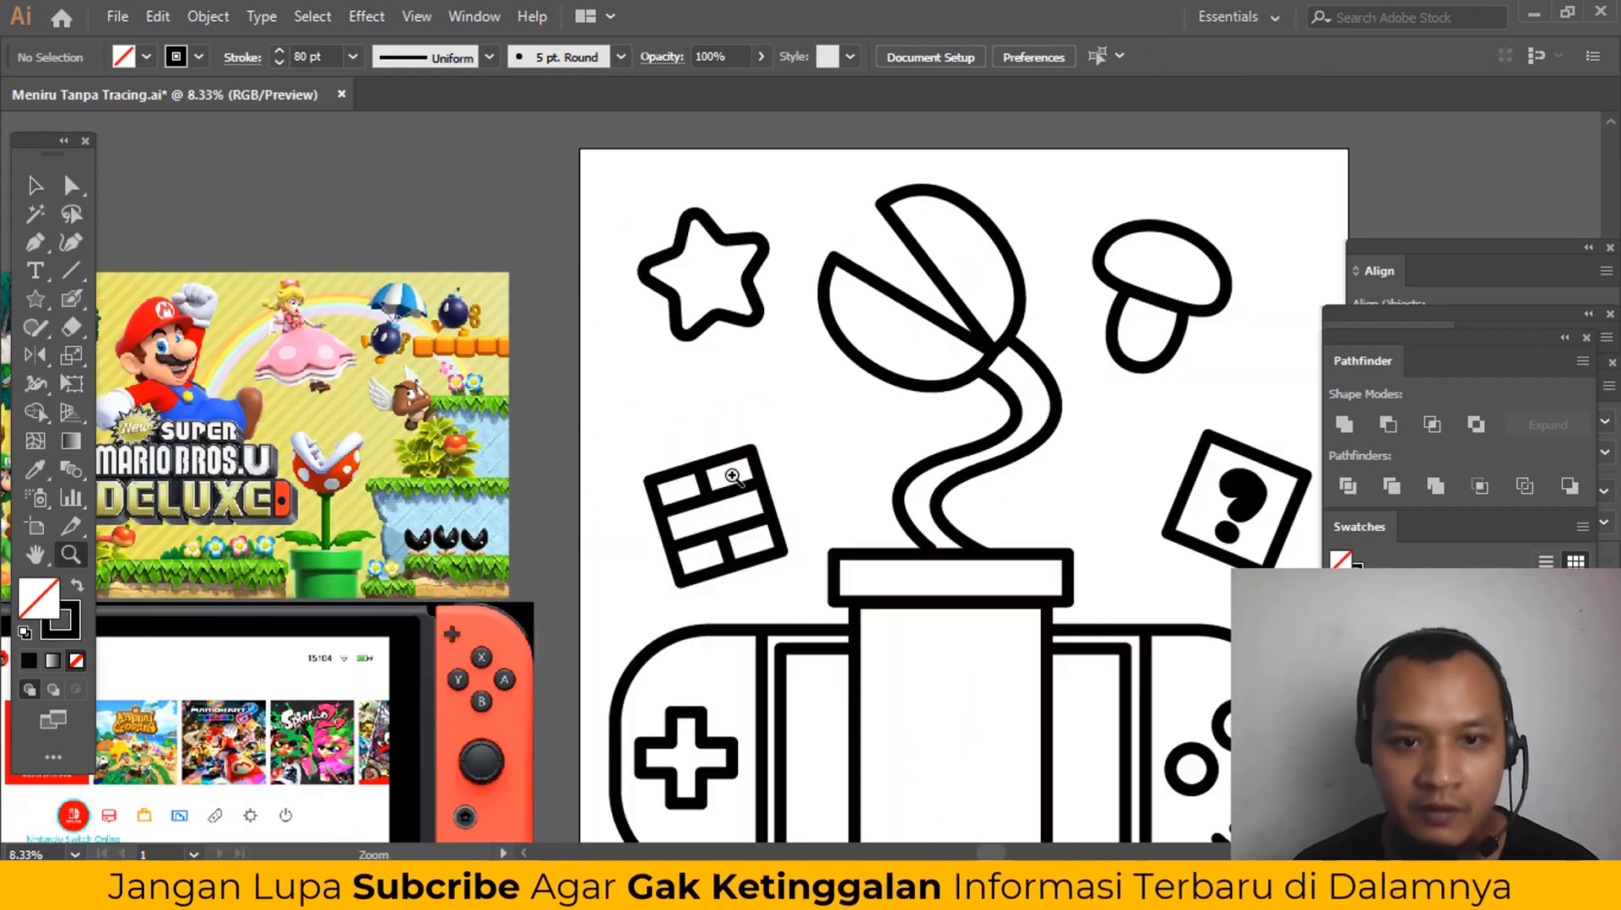
pyautogui.keyDown('alt'); pyautogui.click(730, 475); pyautogui.keyUp('alt')
pyautogui.keyDown('alt'); pyautogui.click(729, 475); pyautogui.keyUp('alt')
pyautogui.moveTo(870, 570); pyautogui.dragTo(668, 572)
pyautogui.press('v')
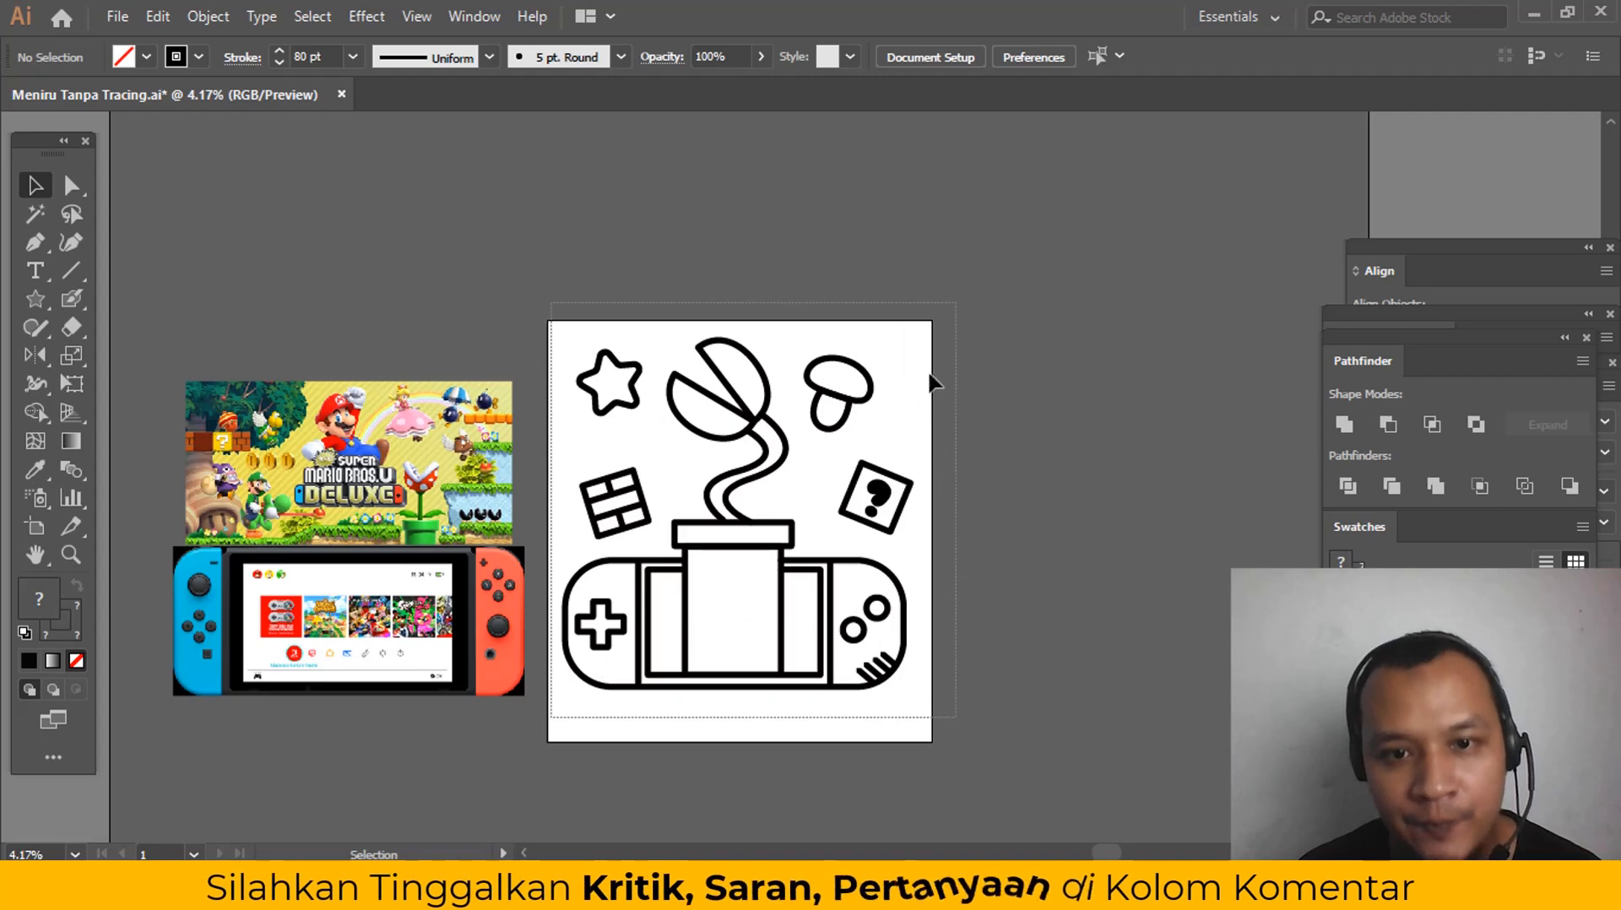
pyautogui.hotkey('ctrl', 'a')
pyautogui.moveTo(917, 337); pyautogui.dragTo(851, 400)
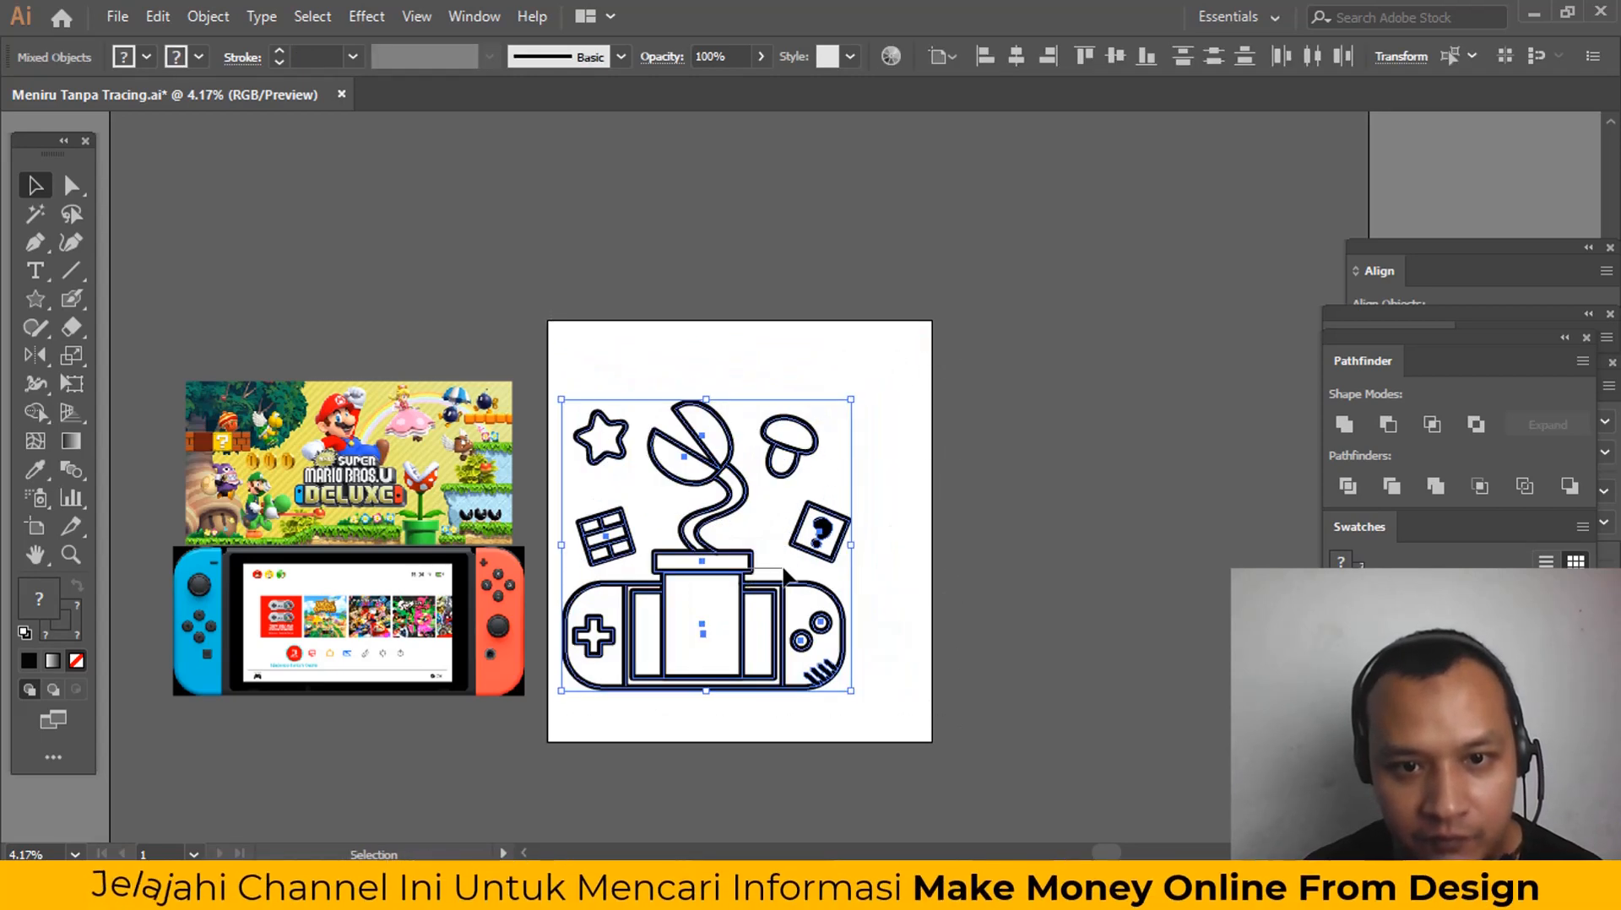
# Step: Move the scaled-down artwork to the horizontal middle of the artboard
pyautogui.click(623, 408)
pyautogui.moveTo(555, 385); pyautogui.dragTo(885, 736)
pyautogui.moveTo(843, 616); pyautogui.dragTo(878, 610)
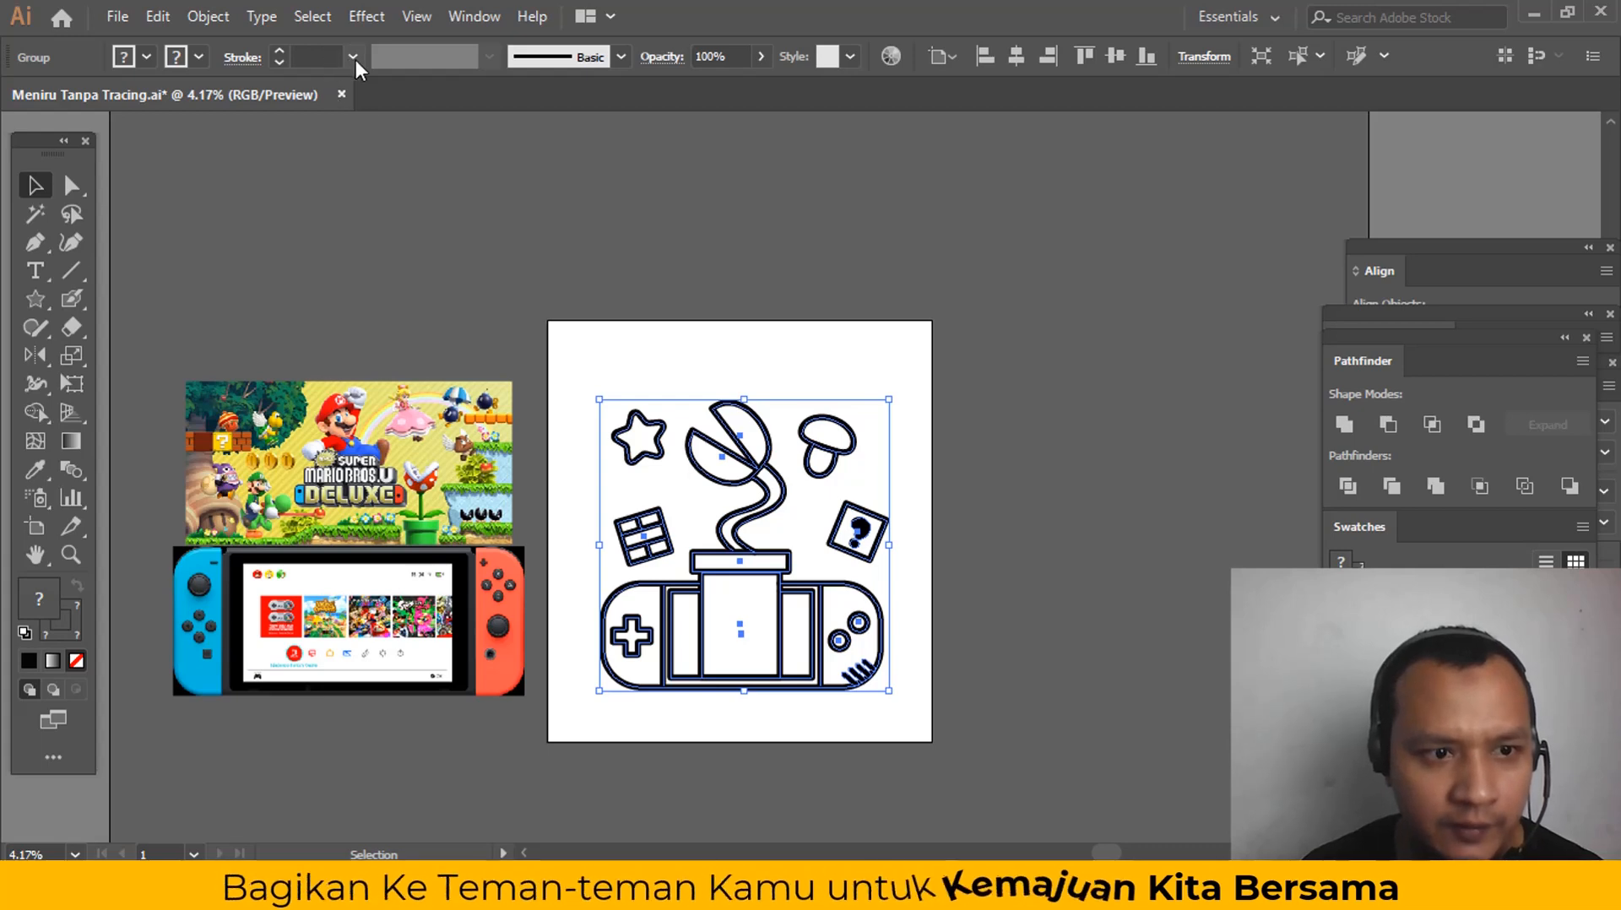
# Step: Apply the question block outline's appearance to the selected artwork with the Eyedropper and set the stroke weight to 60 pt
pyautogui.click(76, 635)
pyautogui.press('i')
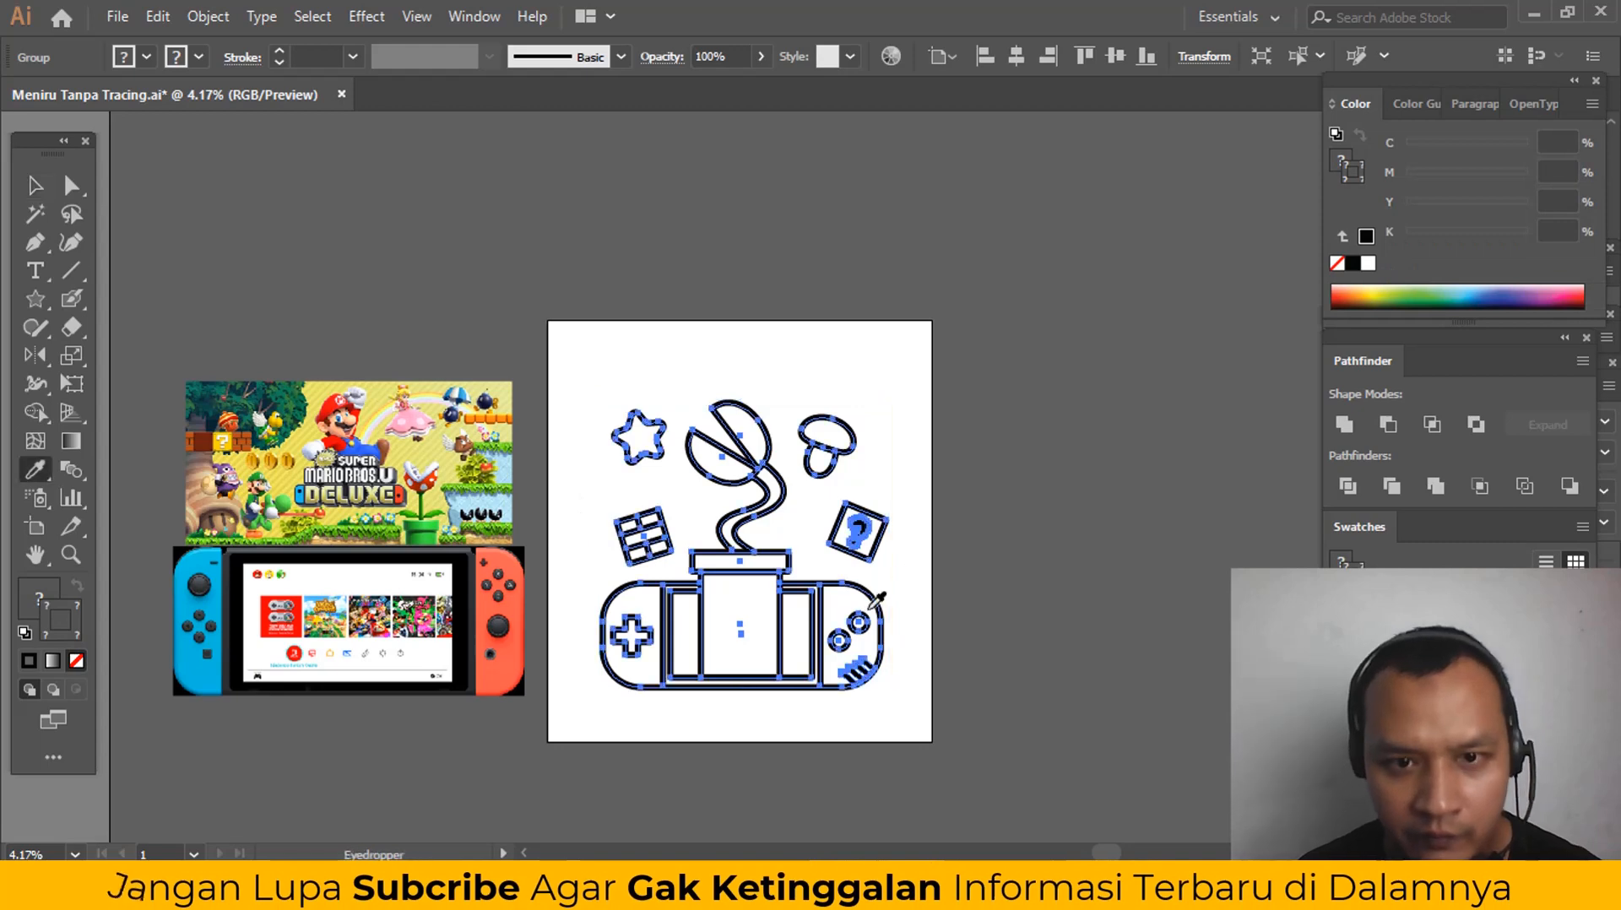
pyautogui.press('z')
pyautogui.moveTo(842, 477); pyautogui.dragTo(891, 611)
pyautogui.press('a')
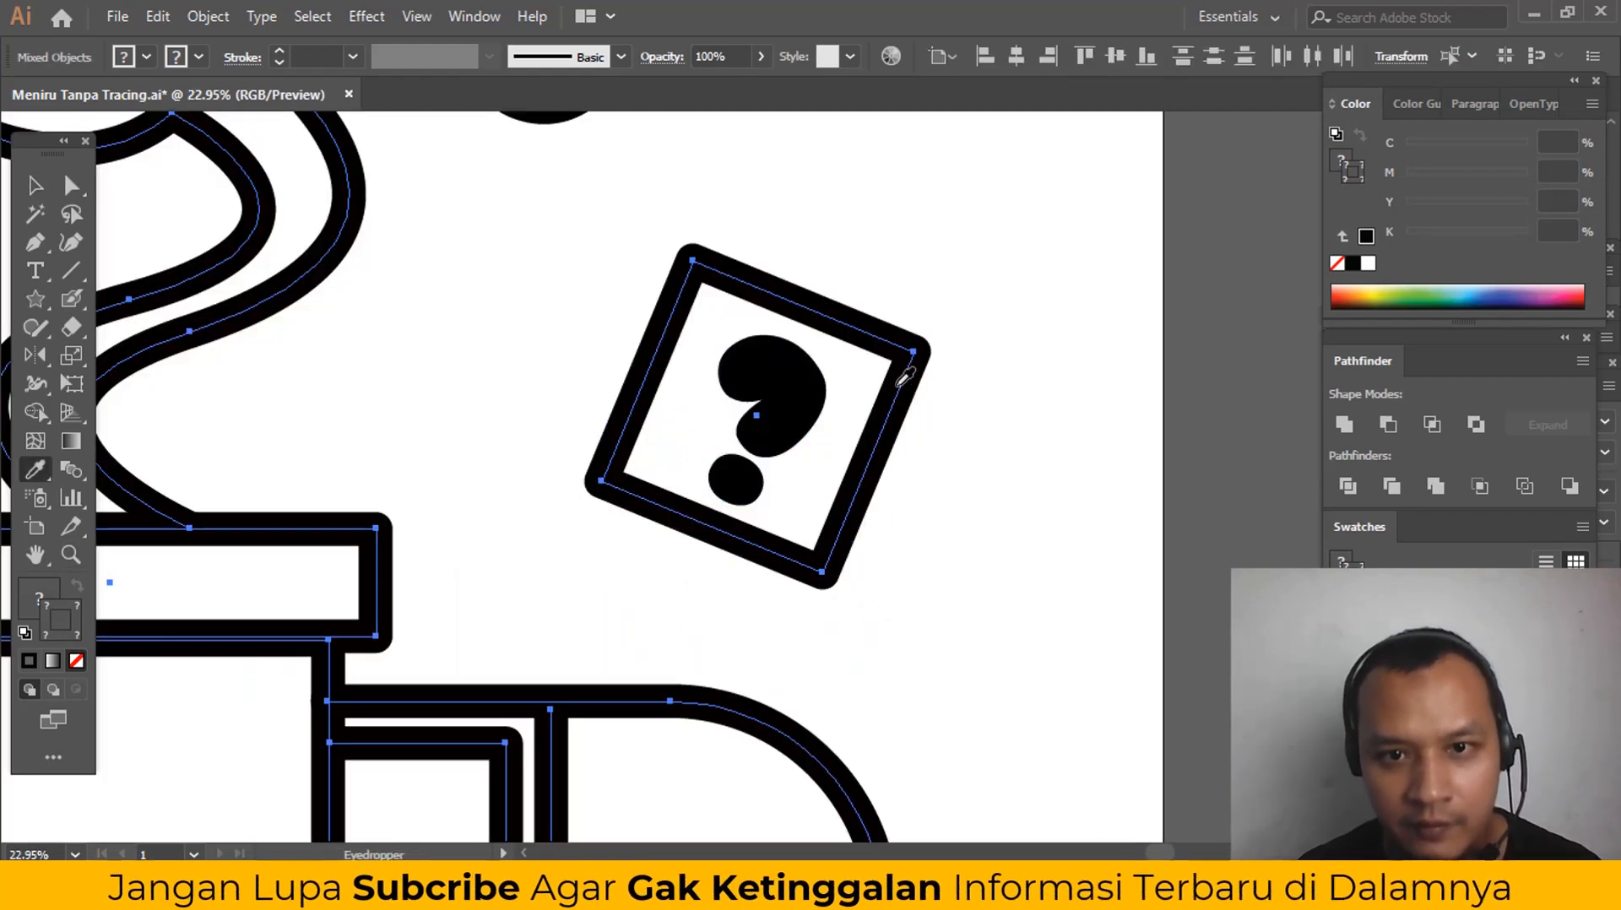
pyautogui.press('i')
pyautogui.click(902, 379)
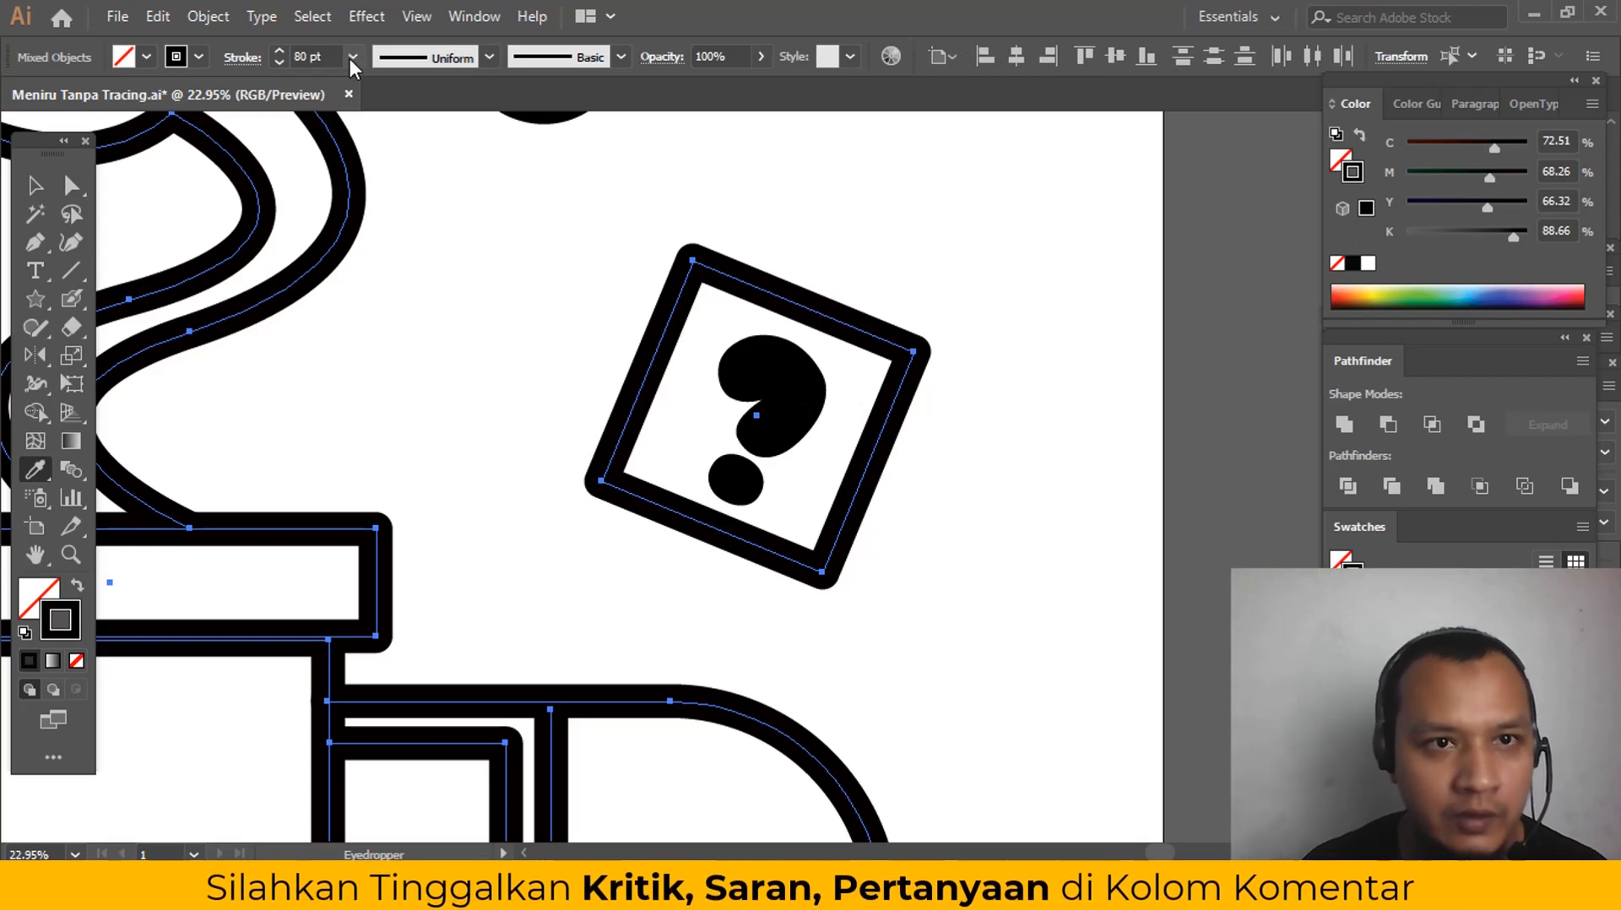
pyautogui.click(351, 60)
pyautogui.click(377, 569)
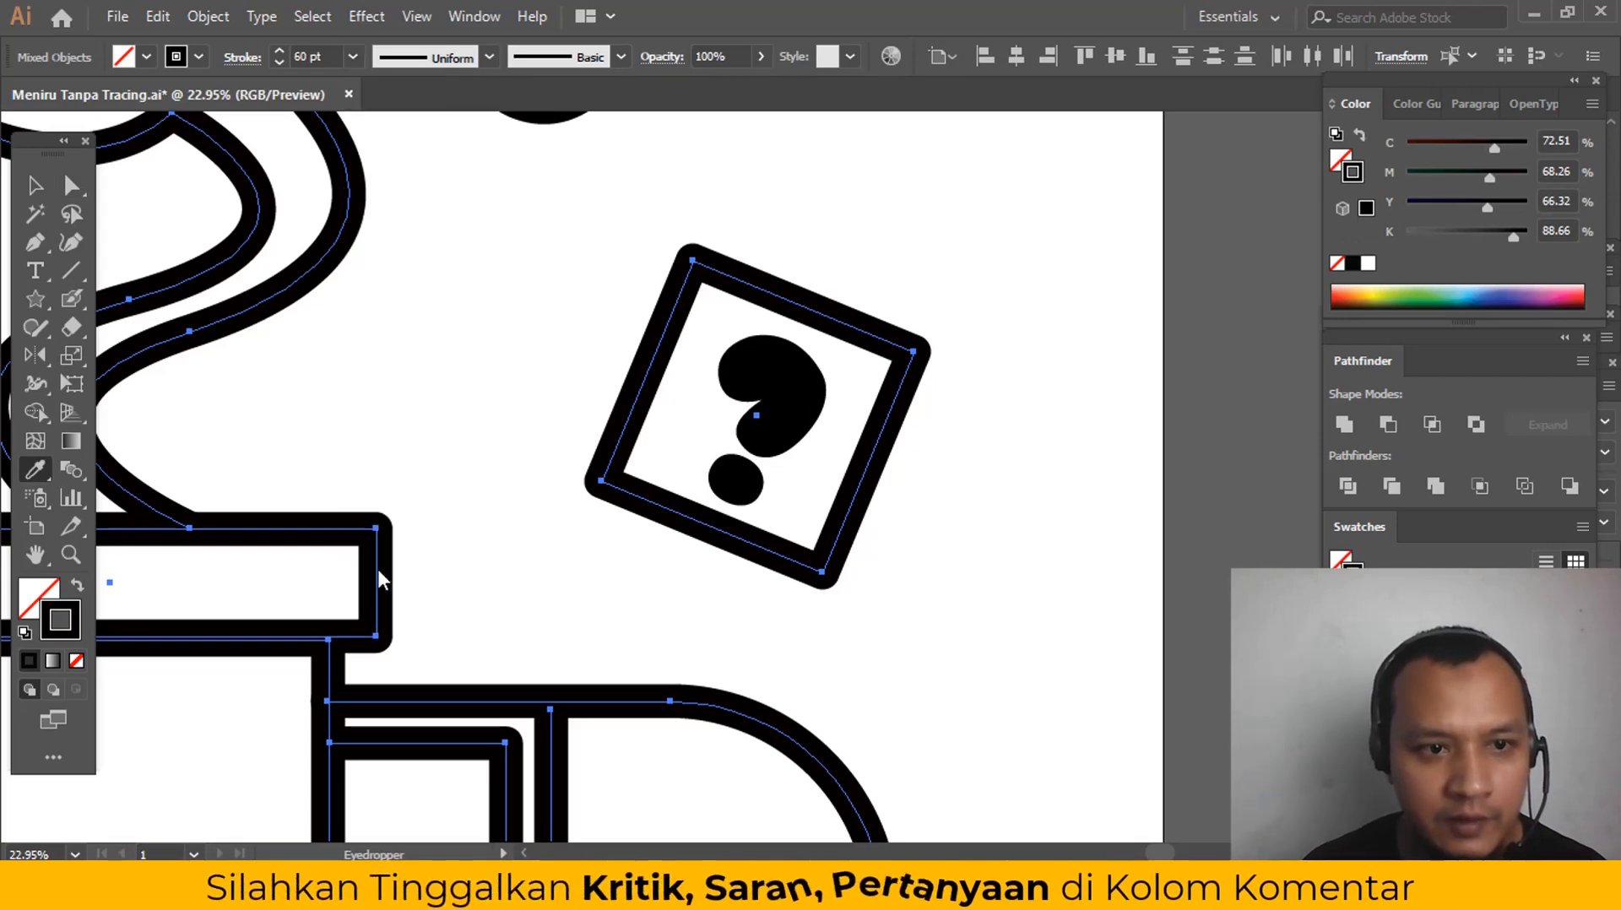
pyautogui.press('z')
pyautogui.hotkey('ctrl', 'shift', 'a')
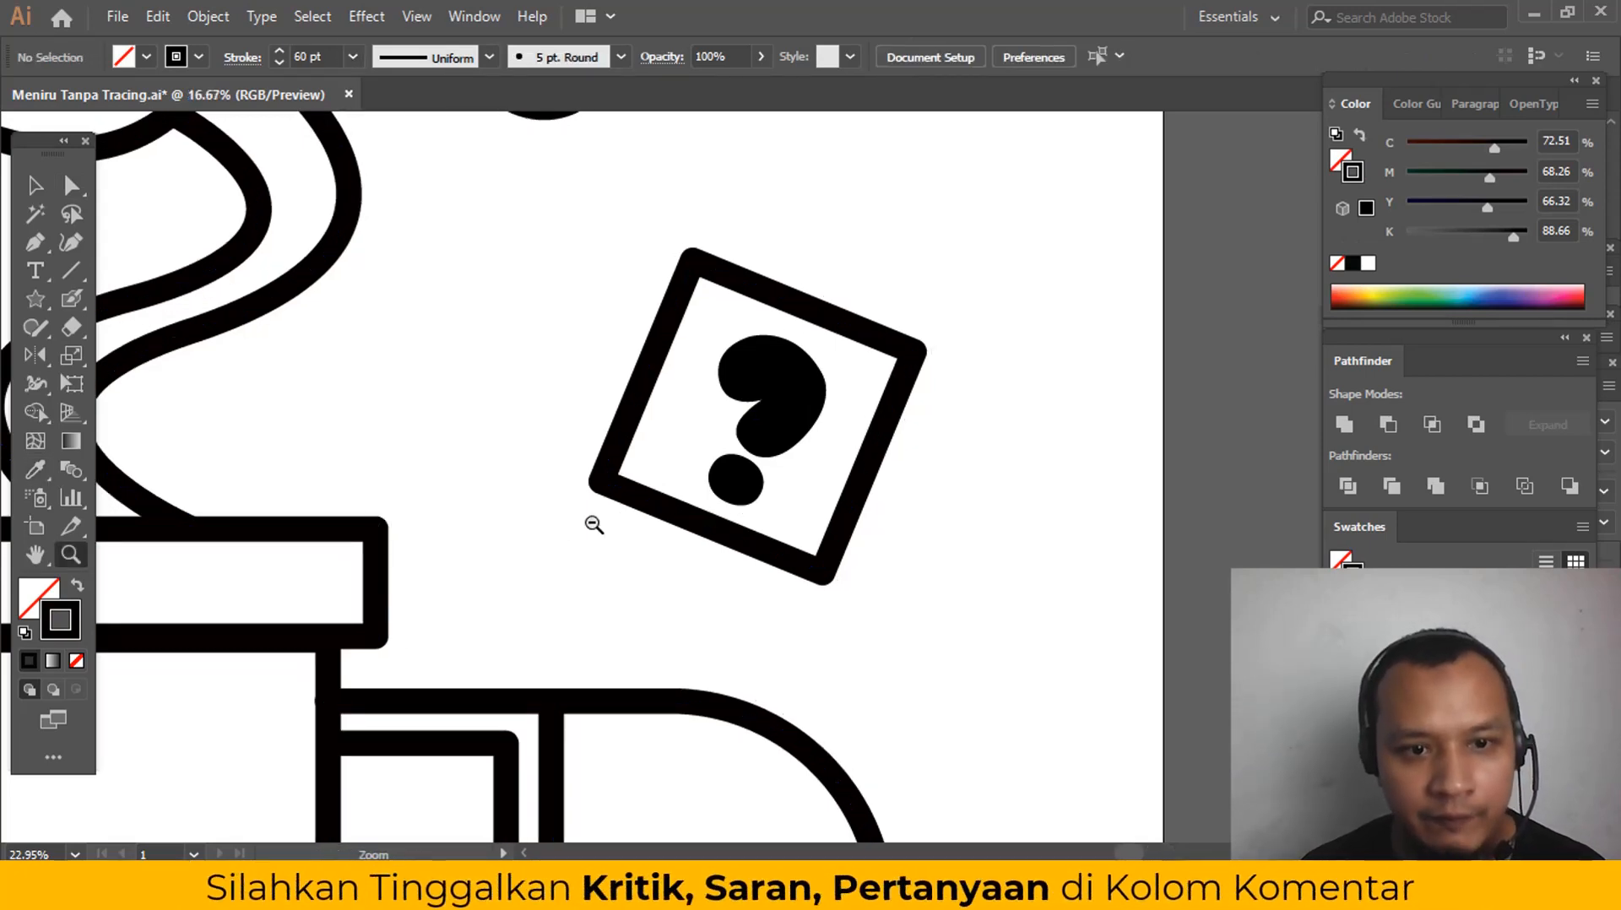
# Step: Swap fill and stroke on the four slanted bars at the console's lower-right corner, giving them a black fill and no stroke
pyautogui.keyDown('alt'); pyautogui.click(785, 474); pyautogui.keyUp('alt')
pyautogui.keyDown('alt'); pyautogui.click(786, 473); pyautogui.keyUp('alt')
pyautogui.keyDown('alt'); pyautogui.click(786, 474); pyautogui.keyUp('alt')
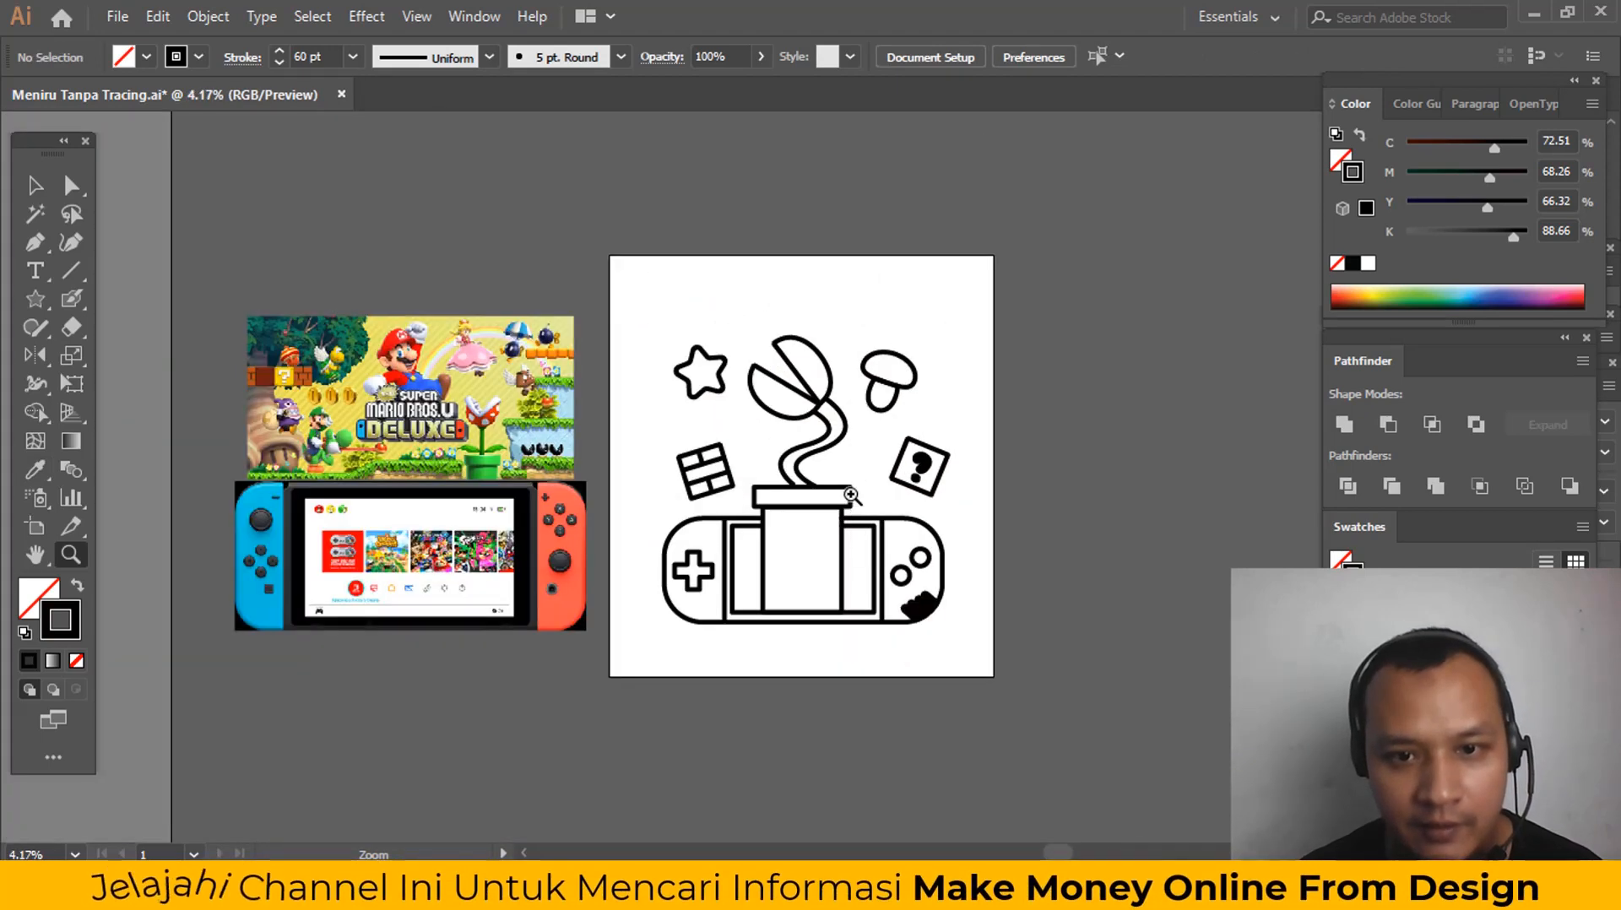
pyautogui.moveTo(853, 497); pyautogui.dragTo(973, 681)
pyautogui.press('a')
pyautogui.click(799, 568)
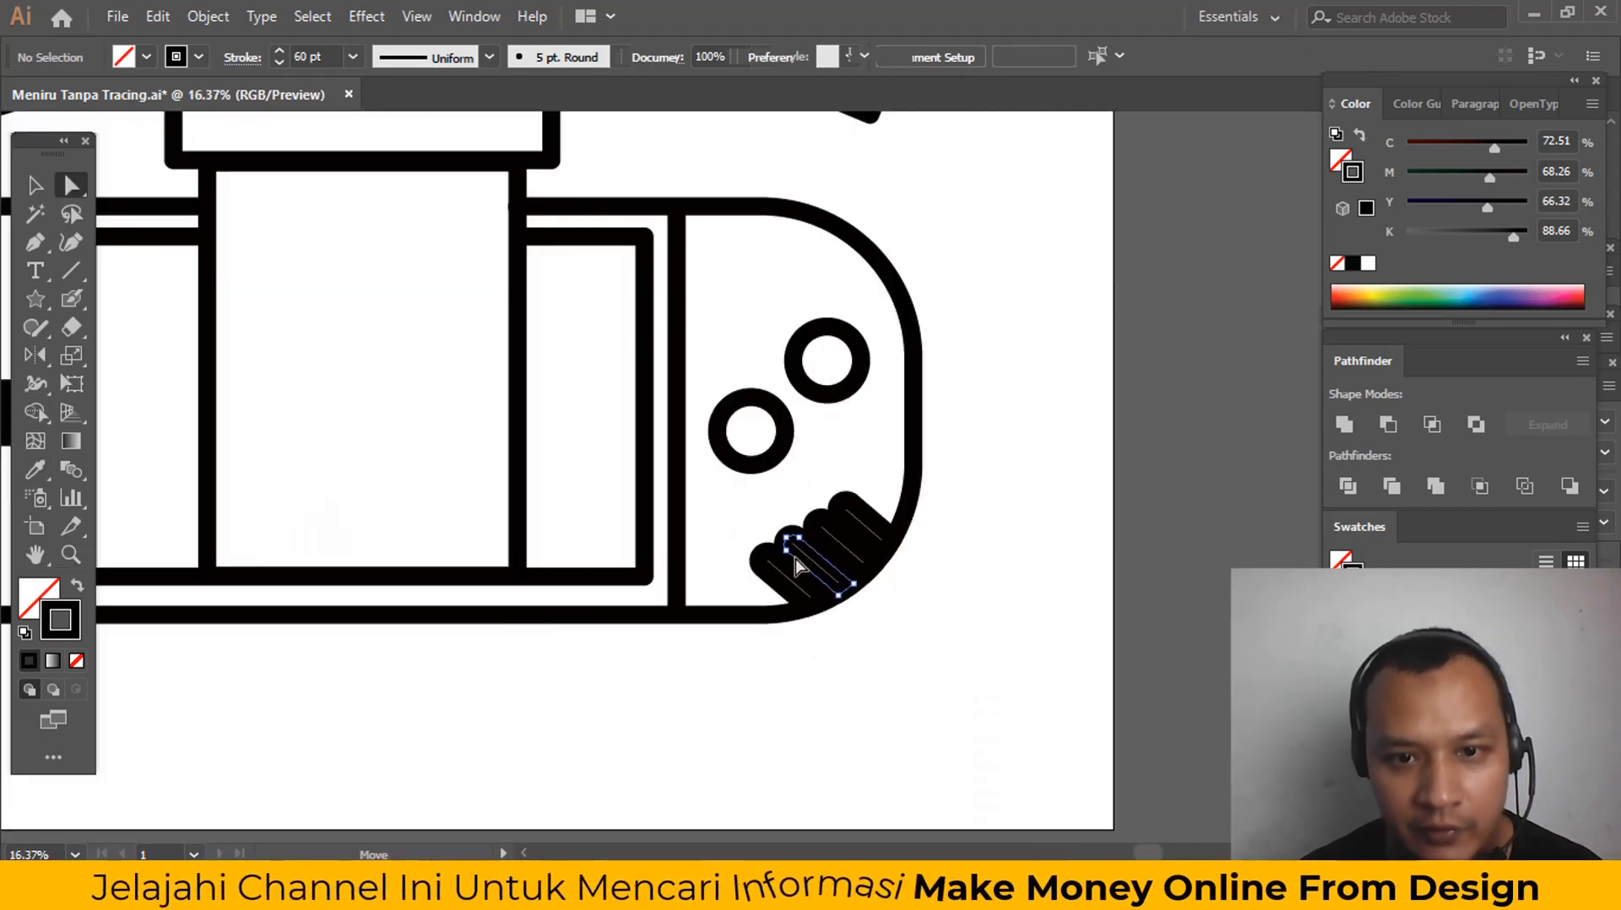
pyautogui.keyDown('shift'); pyautogui.click(828, 545); pyautogui.keyUp('shift')
pyautogui.keyDown('shift'); pyautogui.click(867, 514); pyautogui.keyUp('shift')
pyautogui.keyDown('shift'); pyautogui.click(785, 572); pyautogui.keyUp('shift')
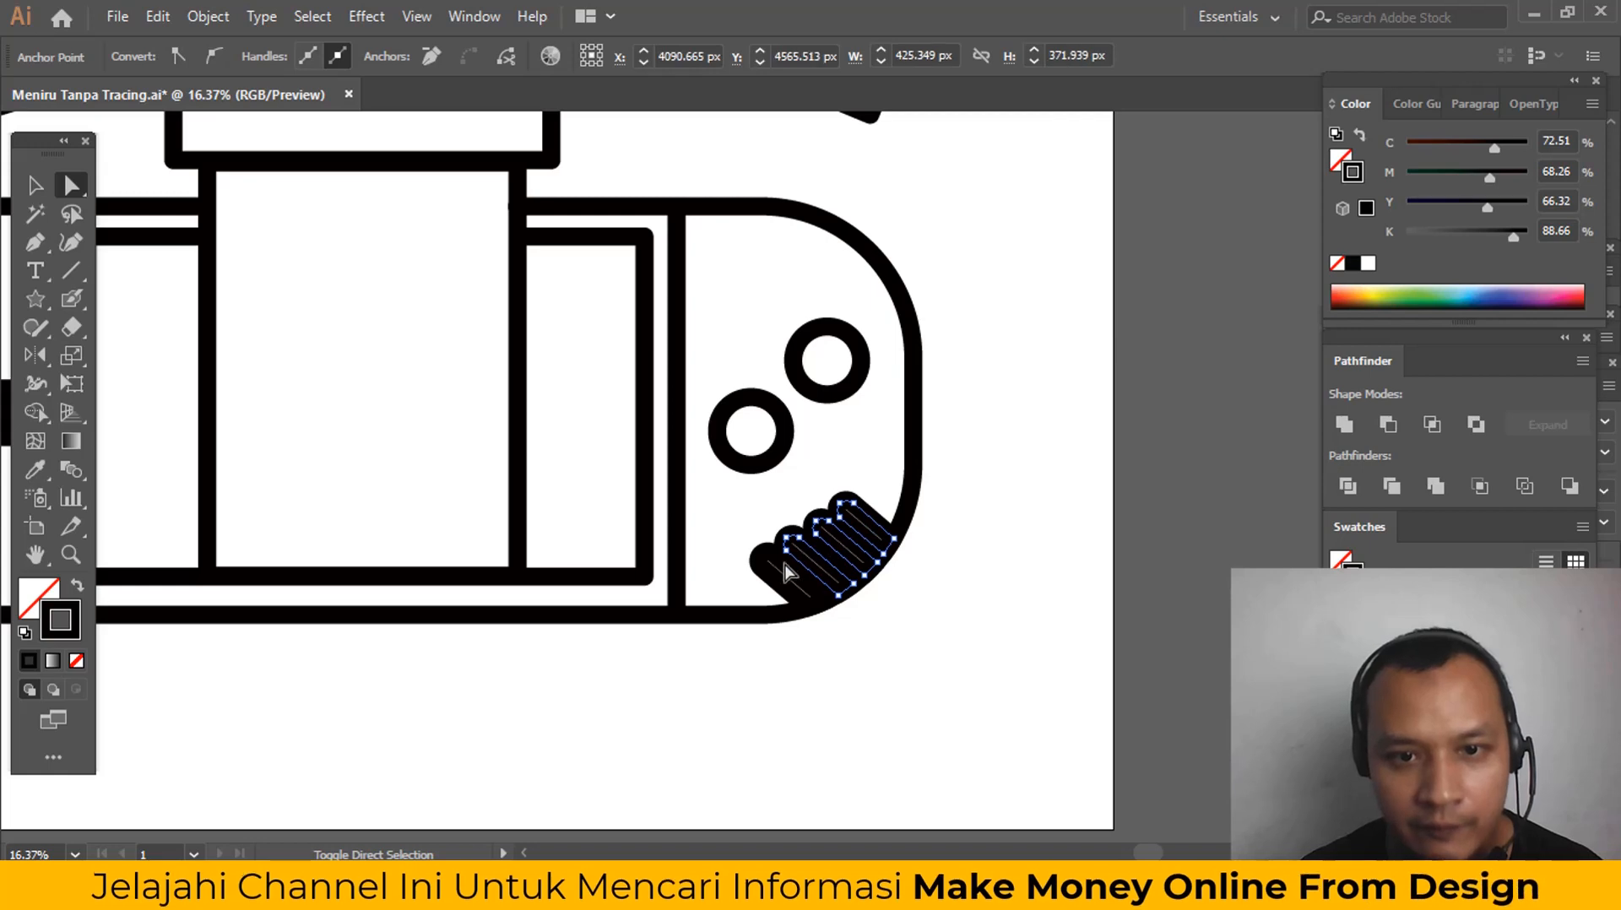
pyautogui.click(77, 585)
pyautogui.hotkey('ctrl', 'shift', 'a')
pyautogui.press('z')
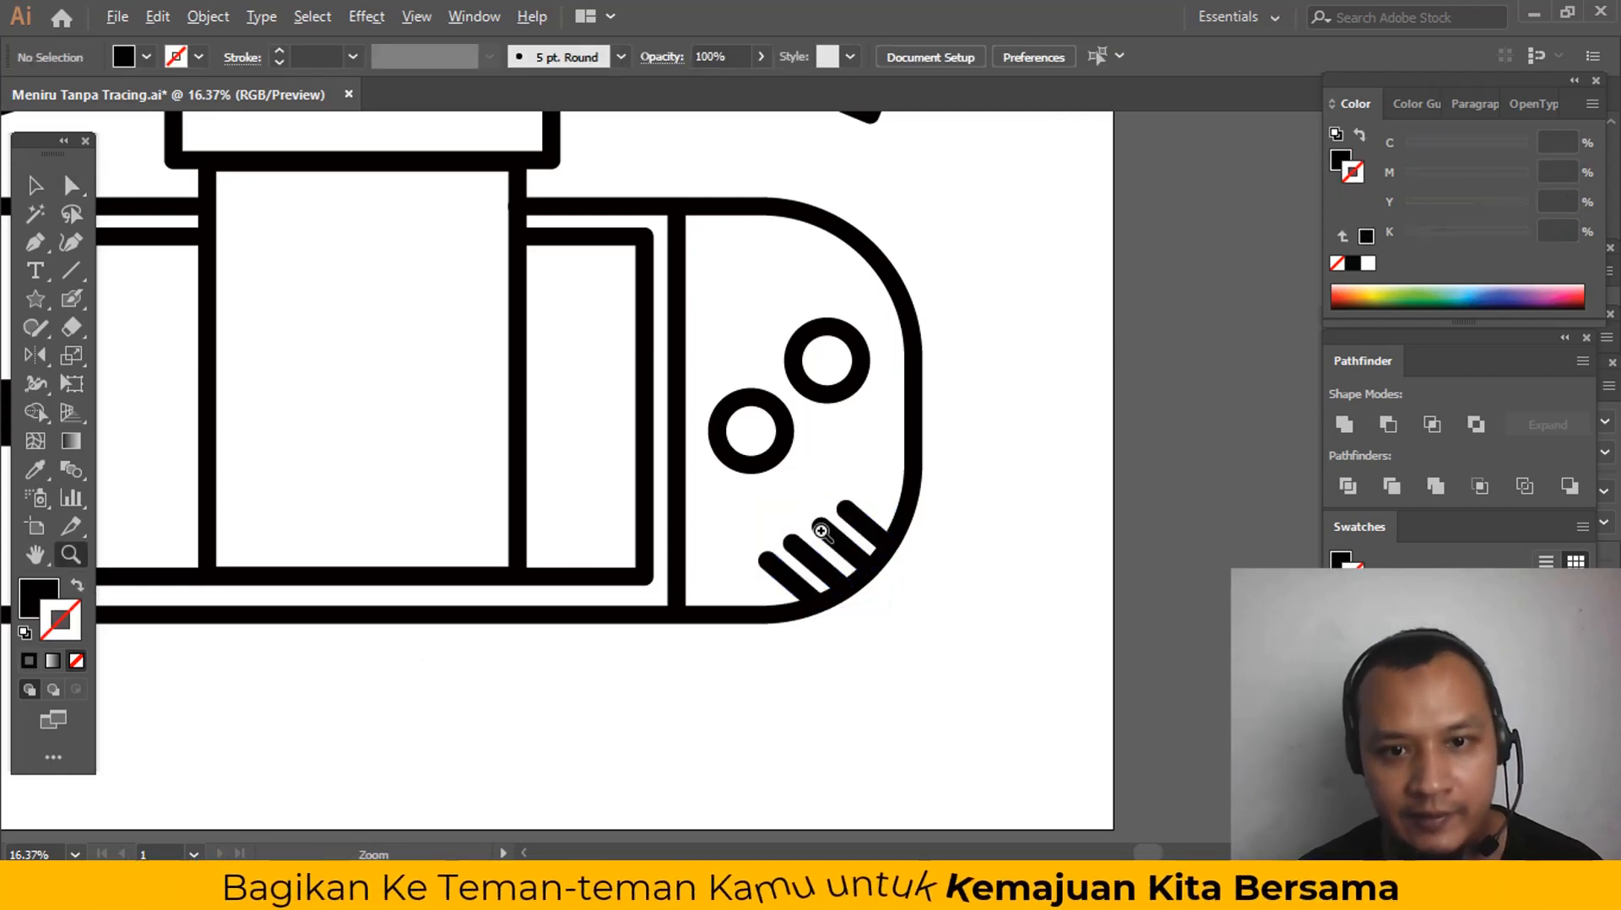
# Step: Draw a small circle between the star and the brick block, near the artboard's left edge, with the Ellipse tool
pyautogui.keyDown('alt'); pyautogui.click(820, 531); pyautogui.keyUp('alt')
pyautogui.keyDown('alt'); pyautogui.click(782, 397); pyautogui.keyUp('alt')
pyautogui.keyDown('alt'); pyautogui.click(782, 398); pyautogui.keyUp('alt')
pyautogui.moveTo(781, 398); pyautogui.dragTo(779, 547)
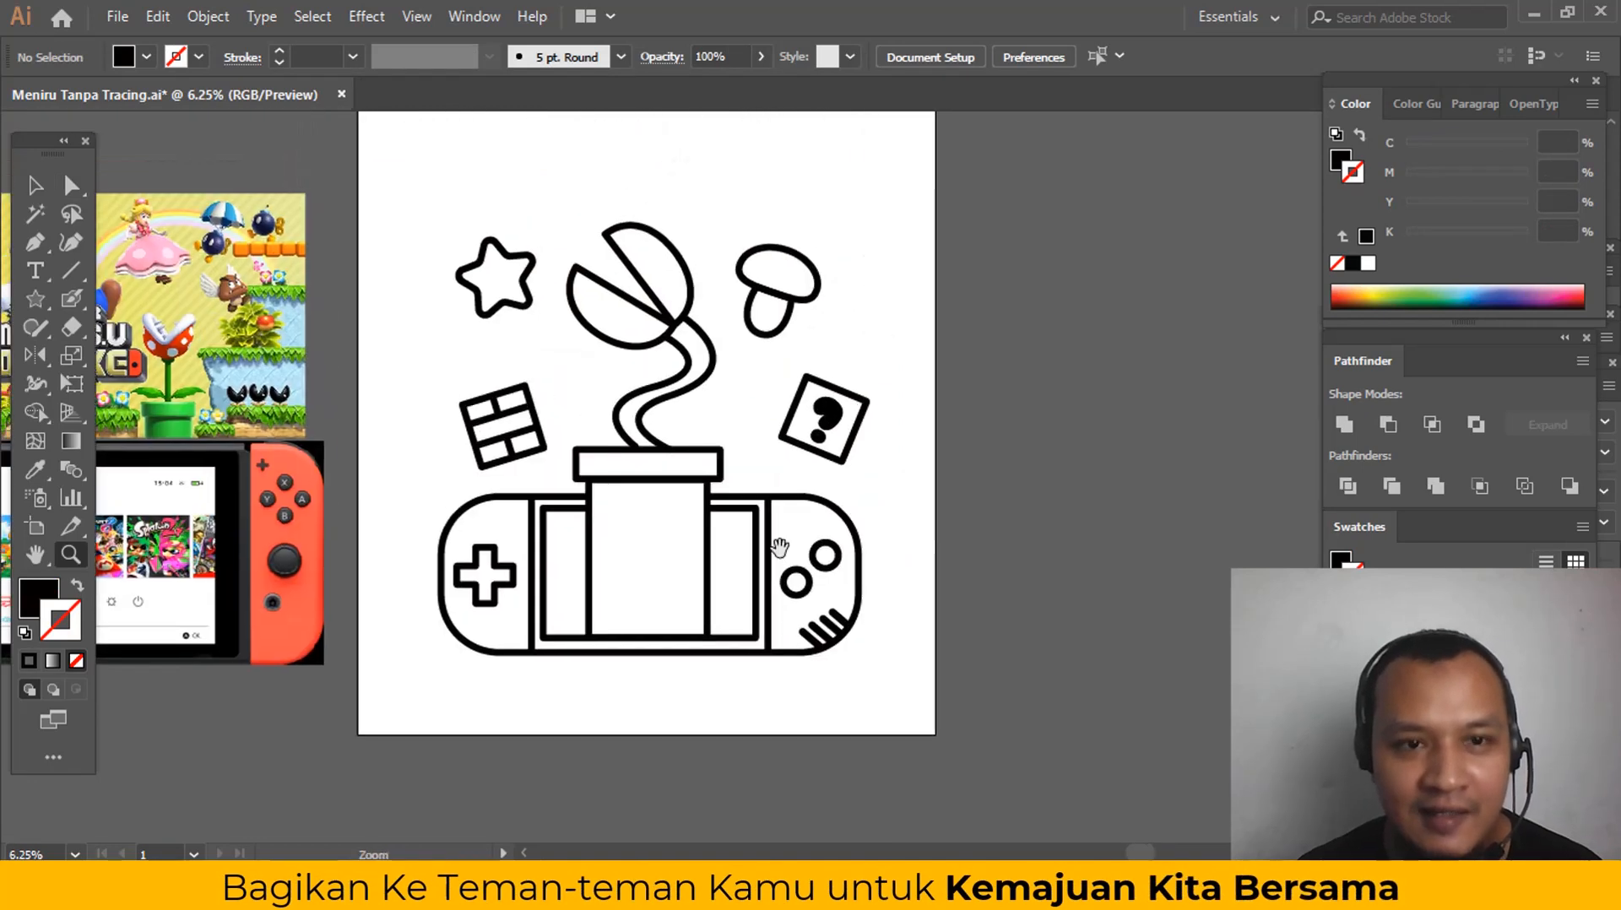
pyautogui.click(733, 457)
pyautogui.click(732, 456)
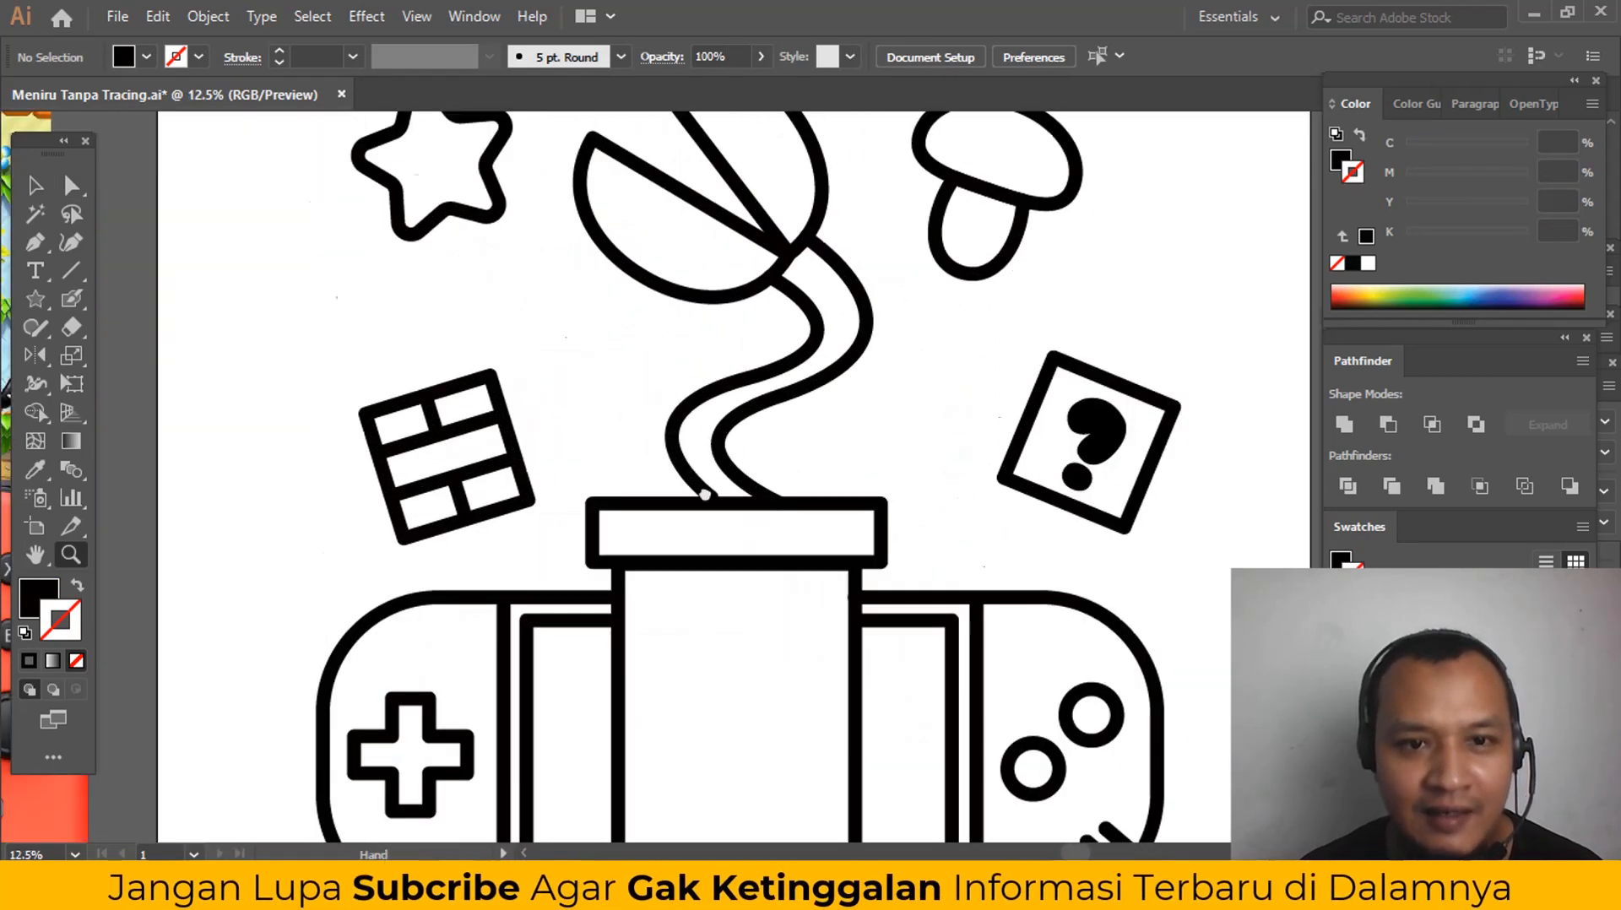
pyautogui.moveTo(705, 494); pyautogui.dragTo(640, 581)
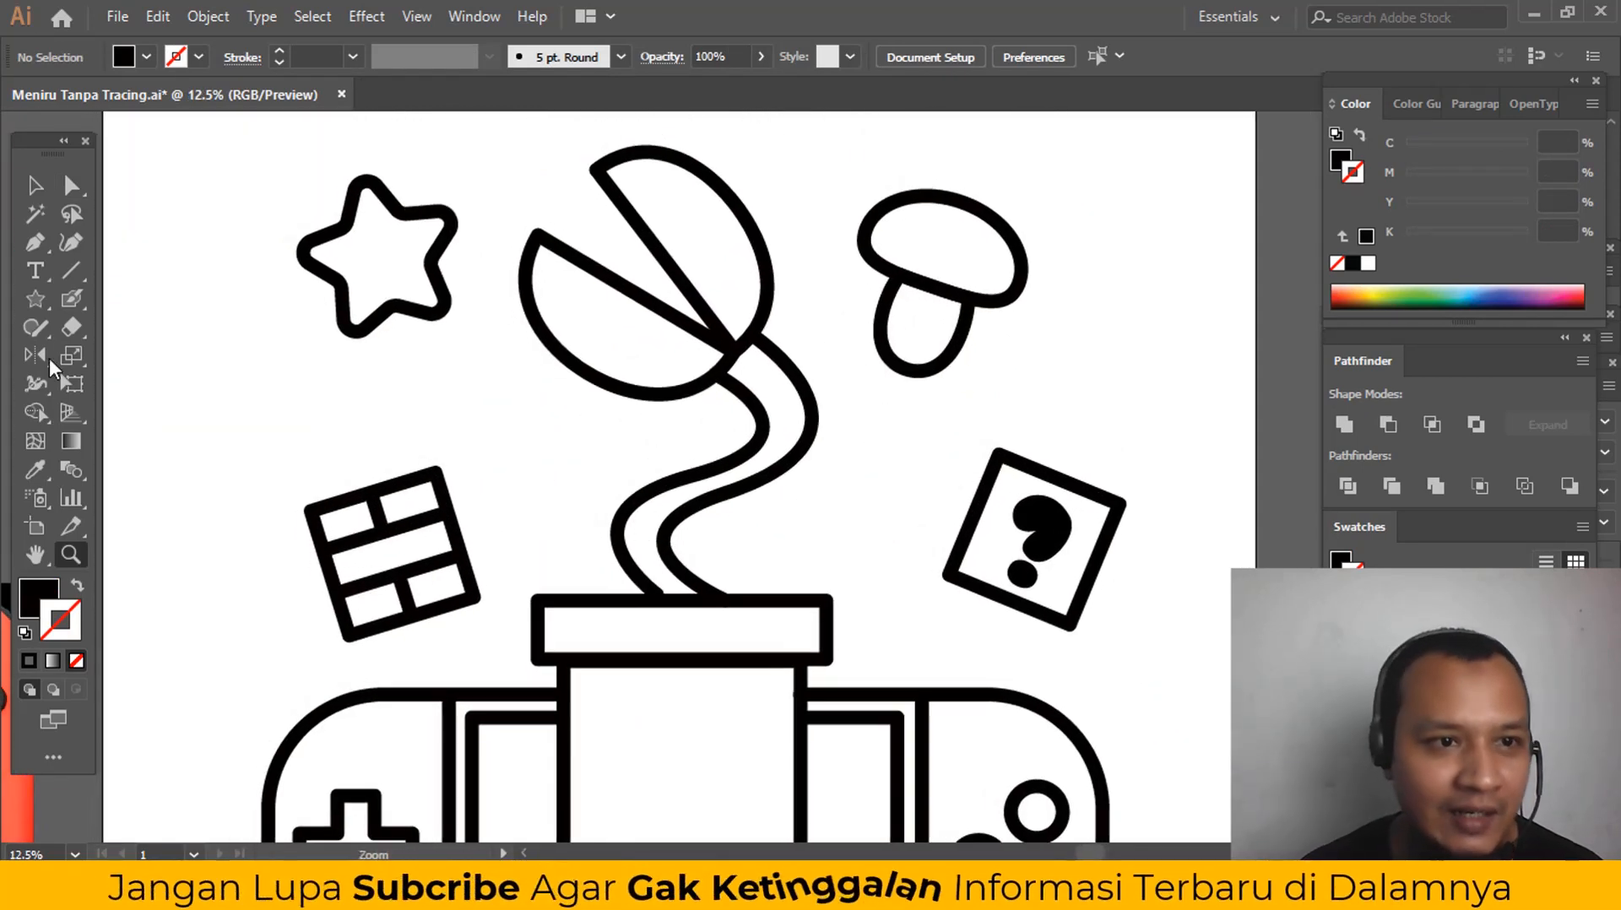
pyautogui.moveTo(37, 299); pyautogui.dragTo(118, 324)
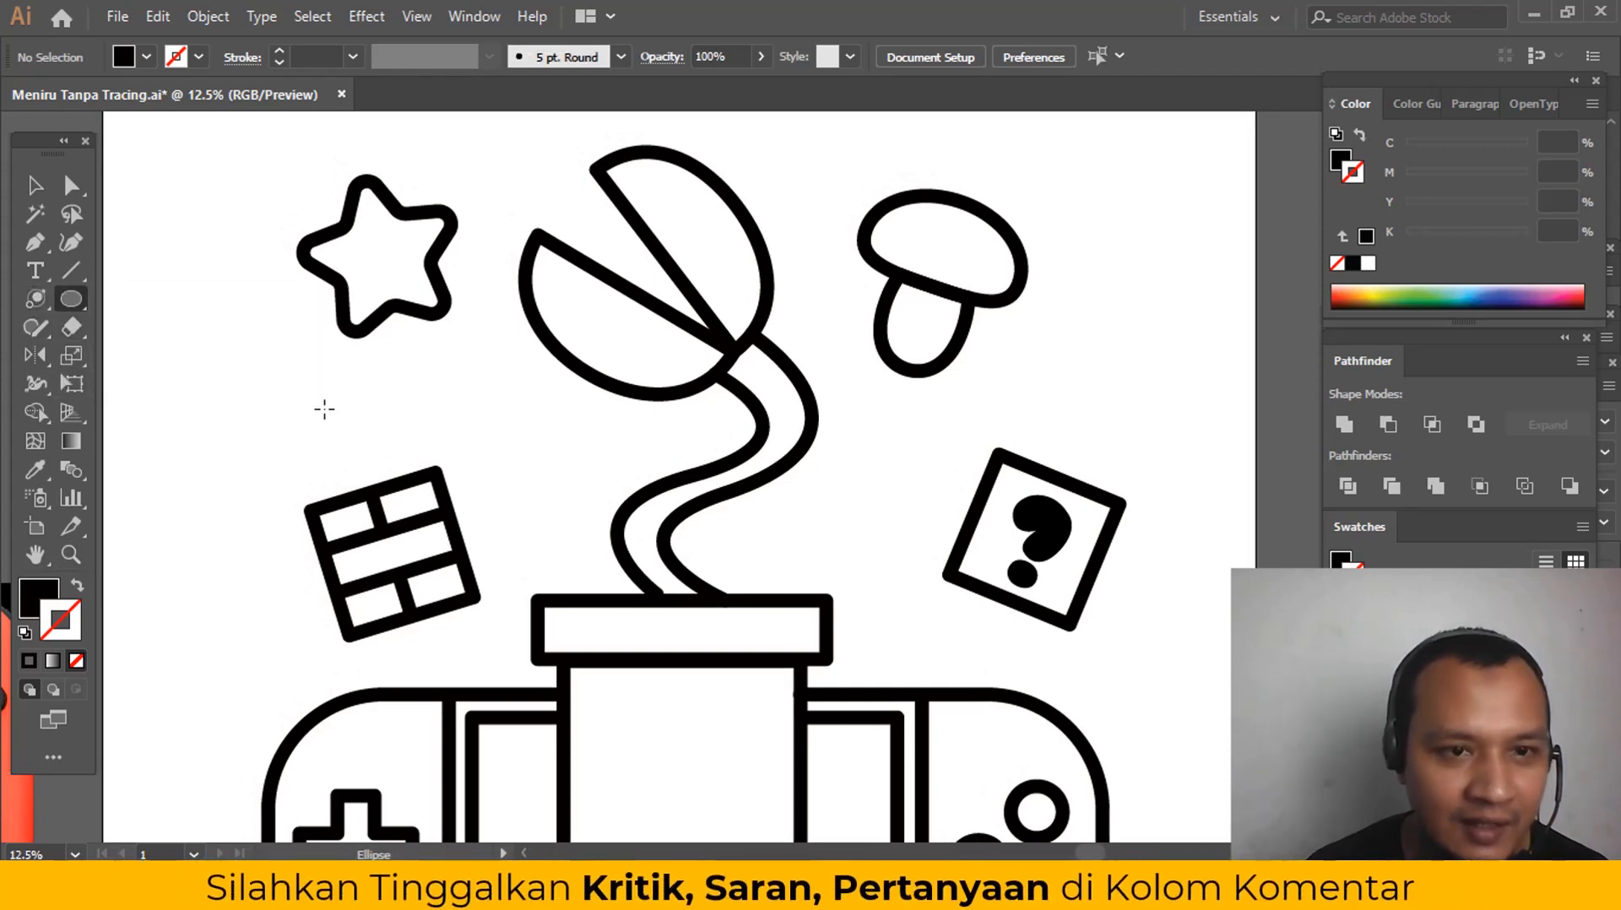
pyautogui.moveTo(253, 367); pyautogui.dragTo(287, 403)
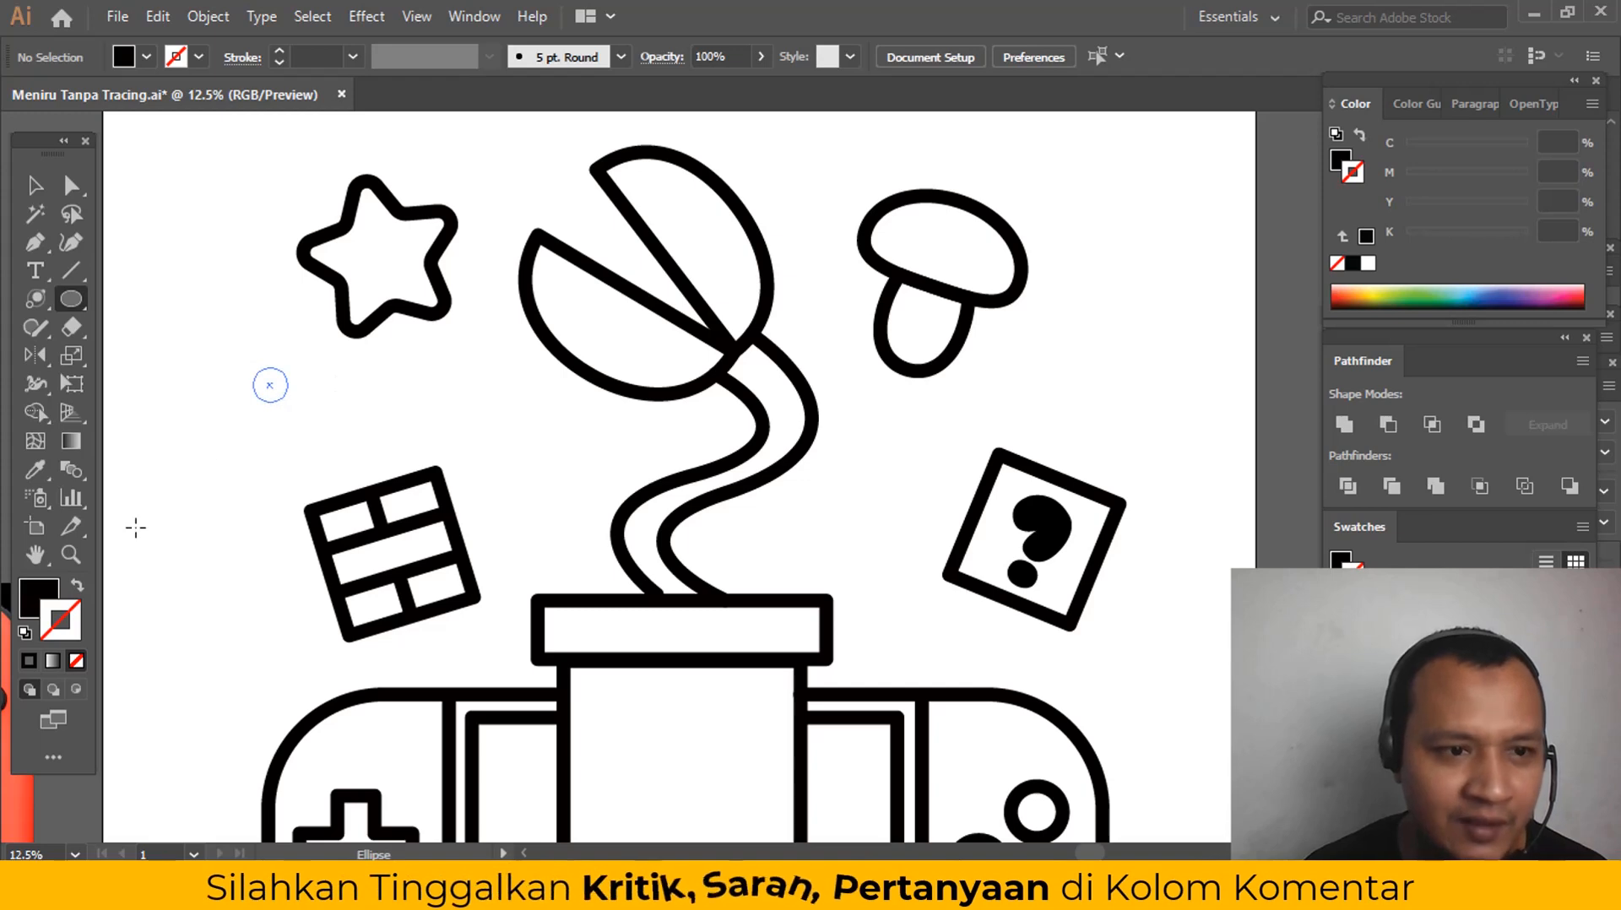
# Step: Duplicate the small black circle horizontally beside the original to make a pair of eyes below the star
pyautogui.hotkey('ctrl', 'shift', 'a')
pyautogui.press('z')
pyautogui.click(376, 408)
pyautogui.moveTo(518, 416); pyautogui.dragTo(523, 458)
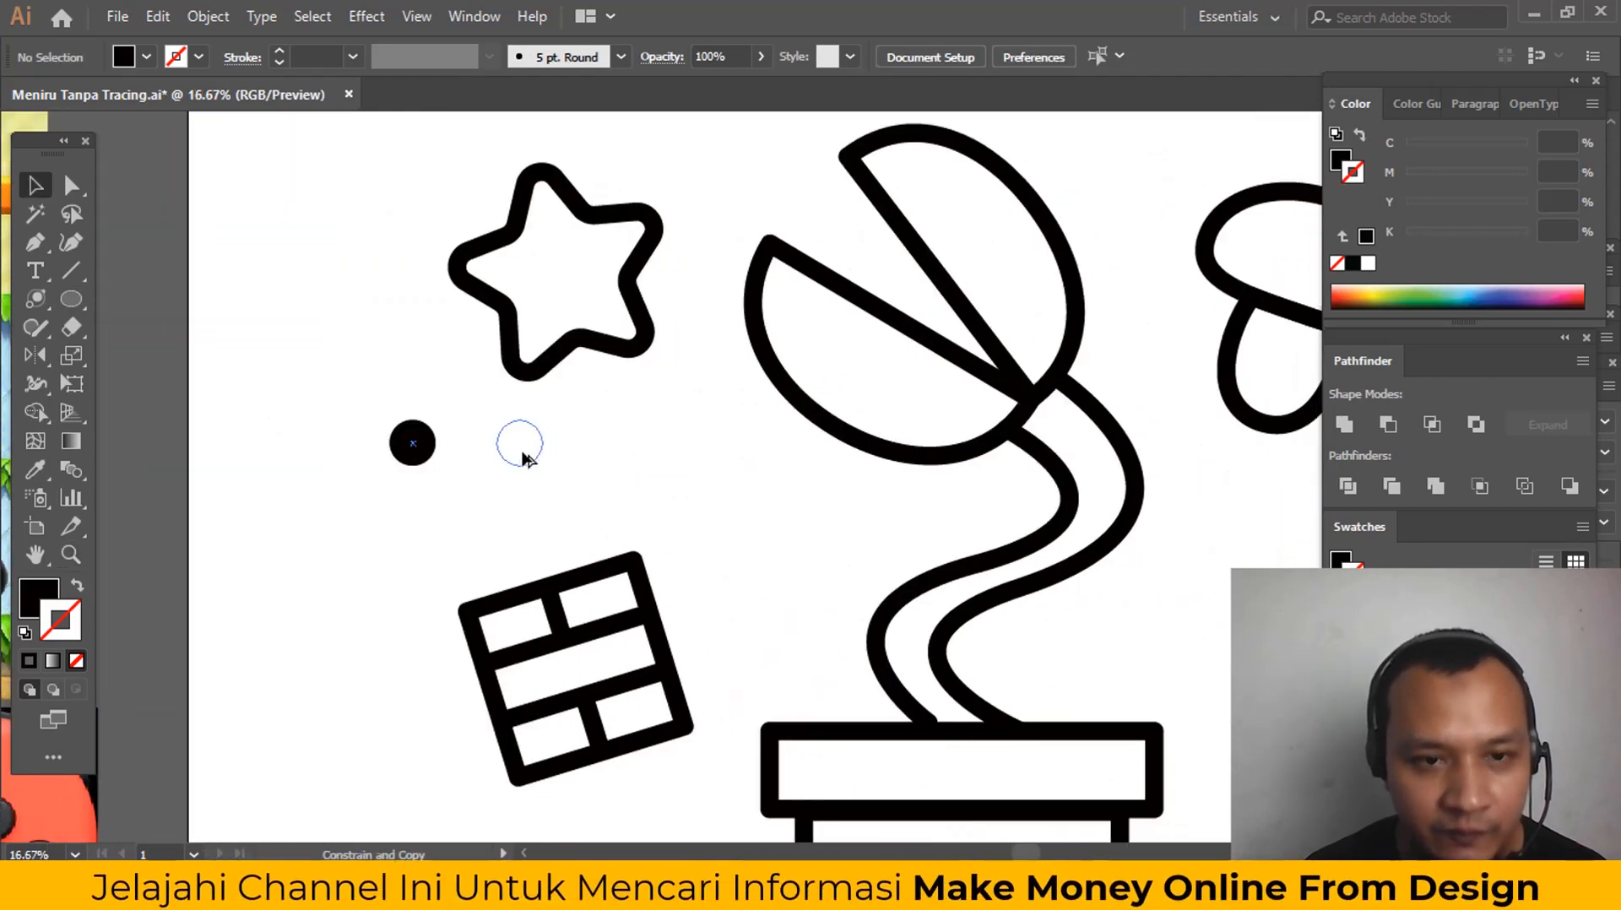
pyautogui.hotkey('ctrl', 'shift', 'a')
# Step: Scale down both eye circles together and group them
pyautogui.click(419, 459)
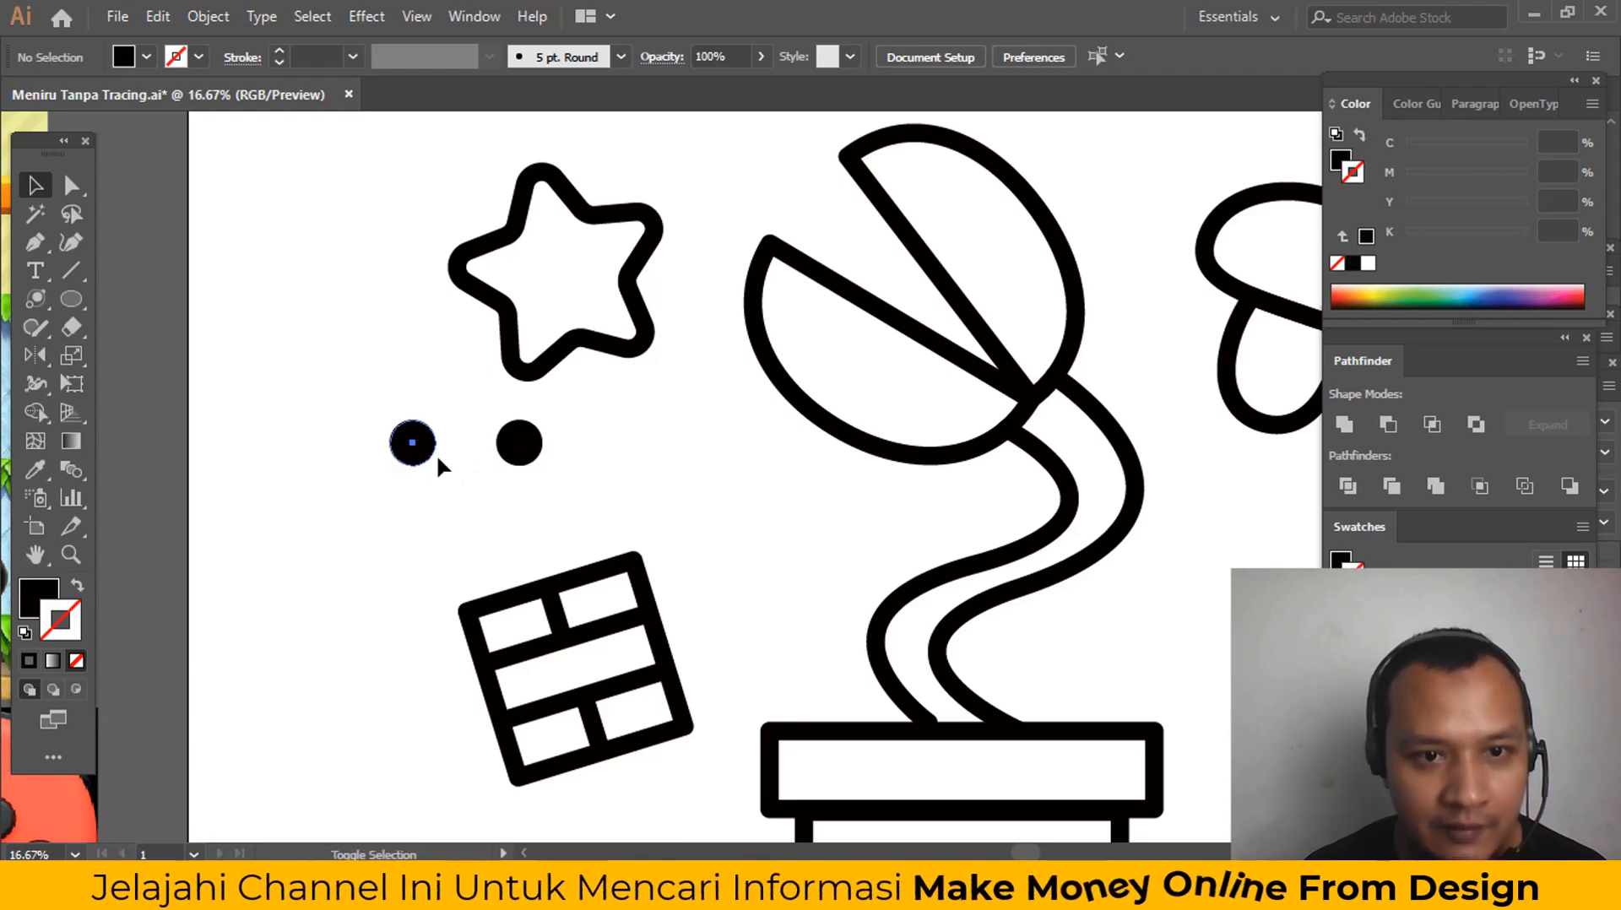
pyautogui.keyDown('shift'); pyautogui.click(532, 449); pyautogui.keyUp('shift')
pyautogui.moveTo(543, 420); pyautogui.dragTo(492, 439)
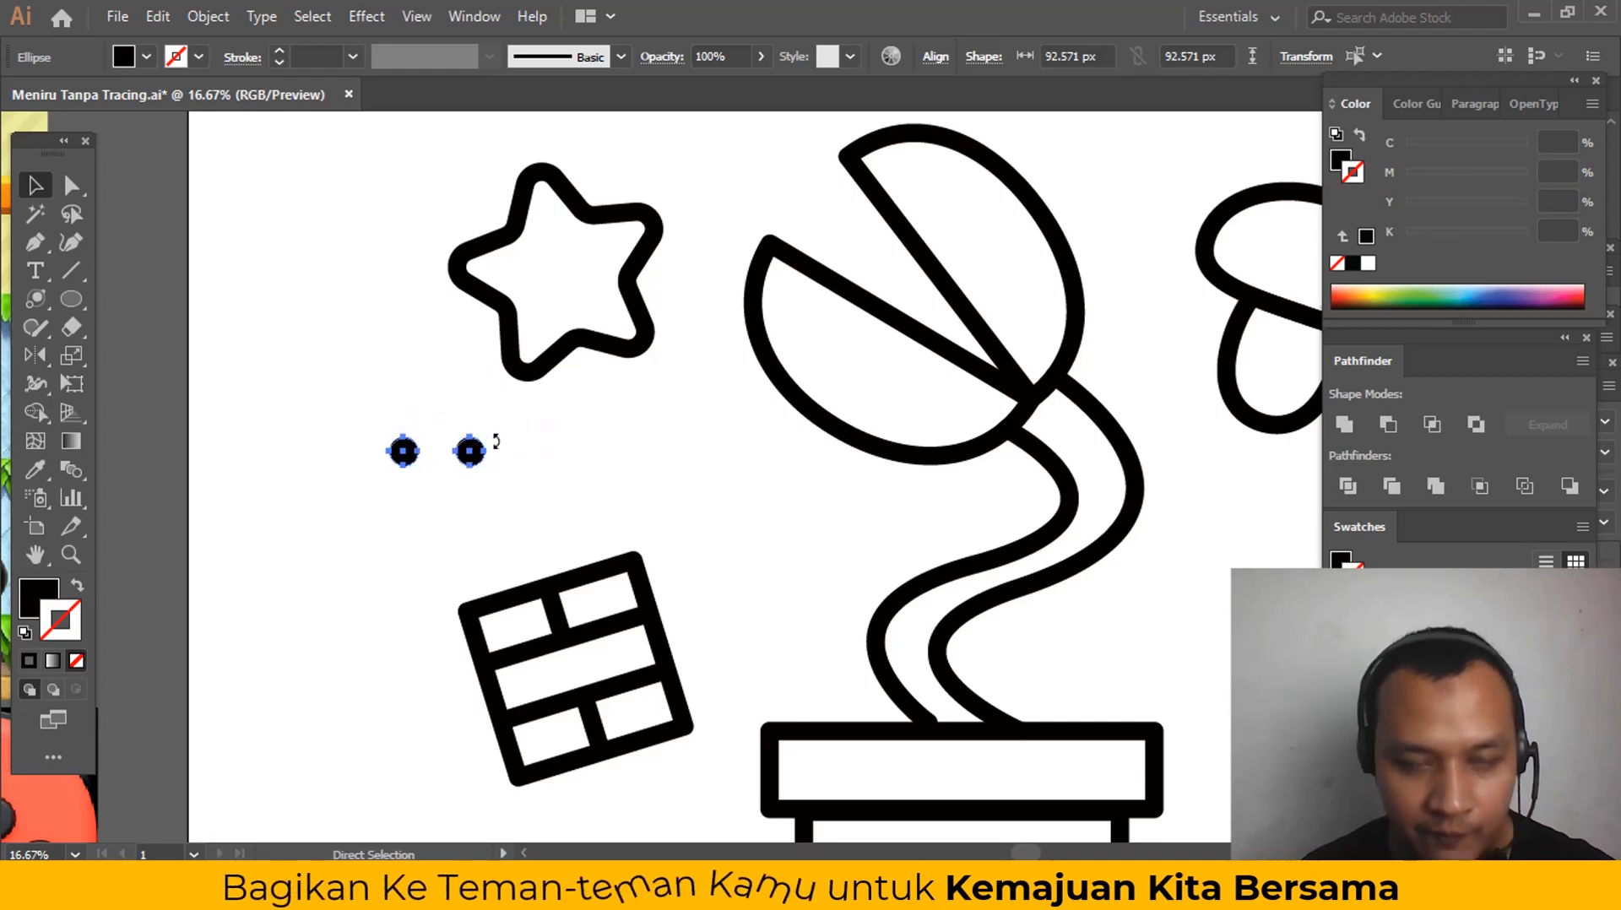
pyautogui.hotkey('ctrl', 'g')
# Step: Draw a larger circle below the eyes, delete its top anchor point and swap fill and stroke to leave a smile arc
pyautogui.click(71, 298)
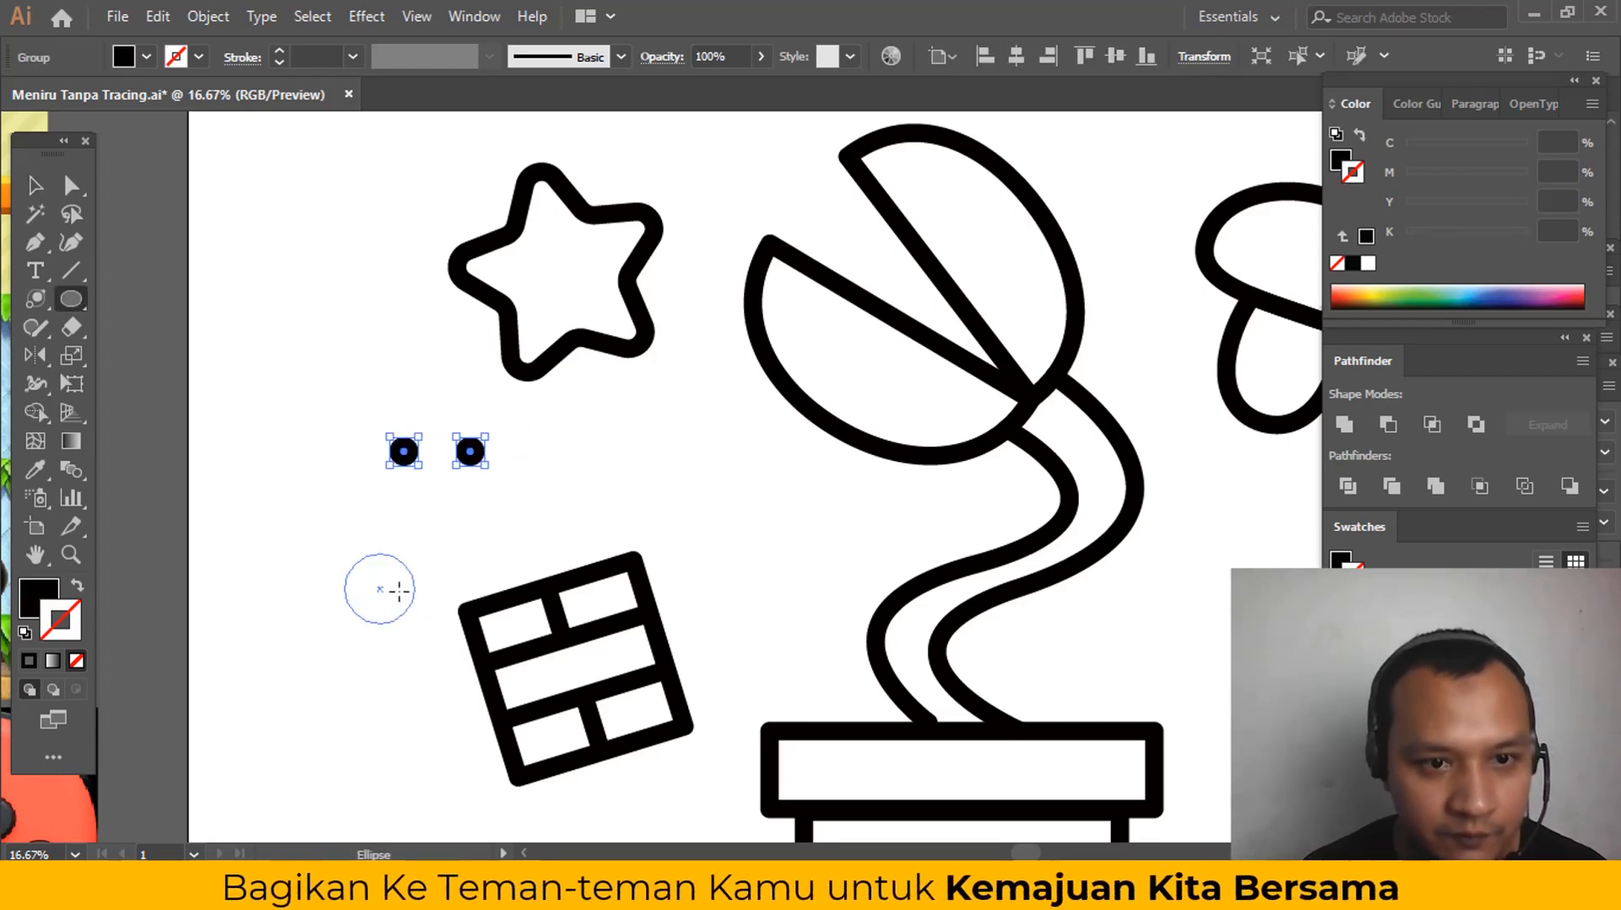
pyautogui.moveTo(398, 589); pyautogui.dragTo(399, 591)
pyautogui.press('a')
pyautogui.click(379, 555)
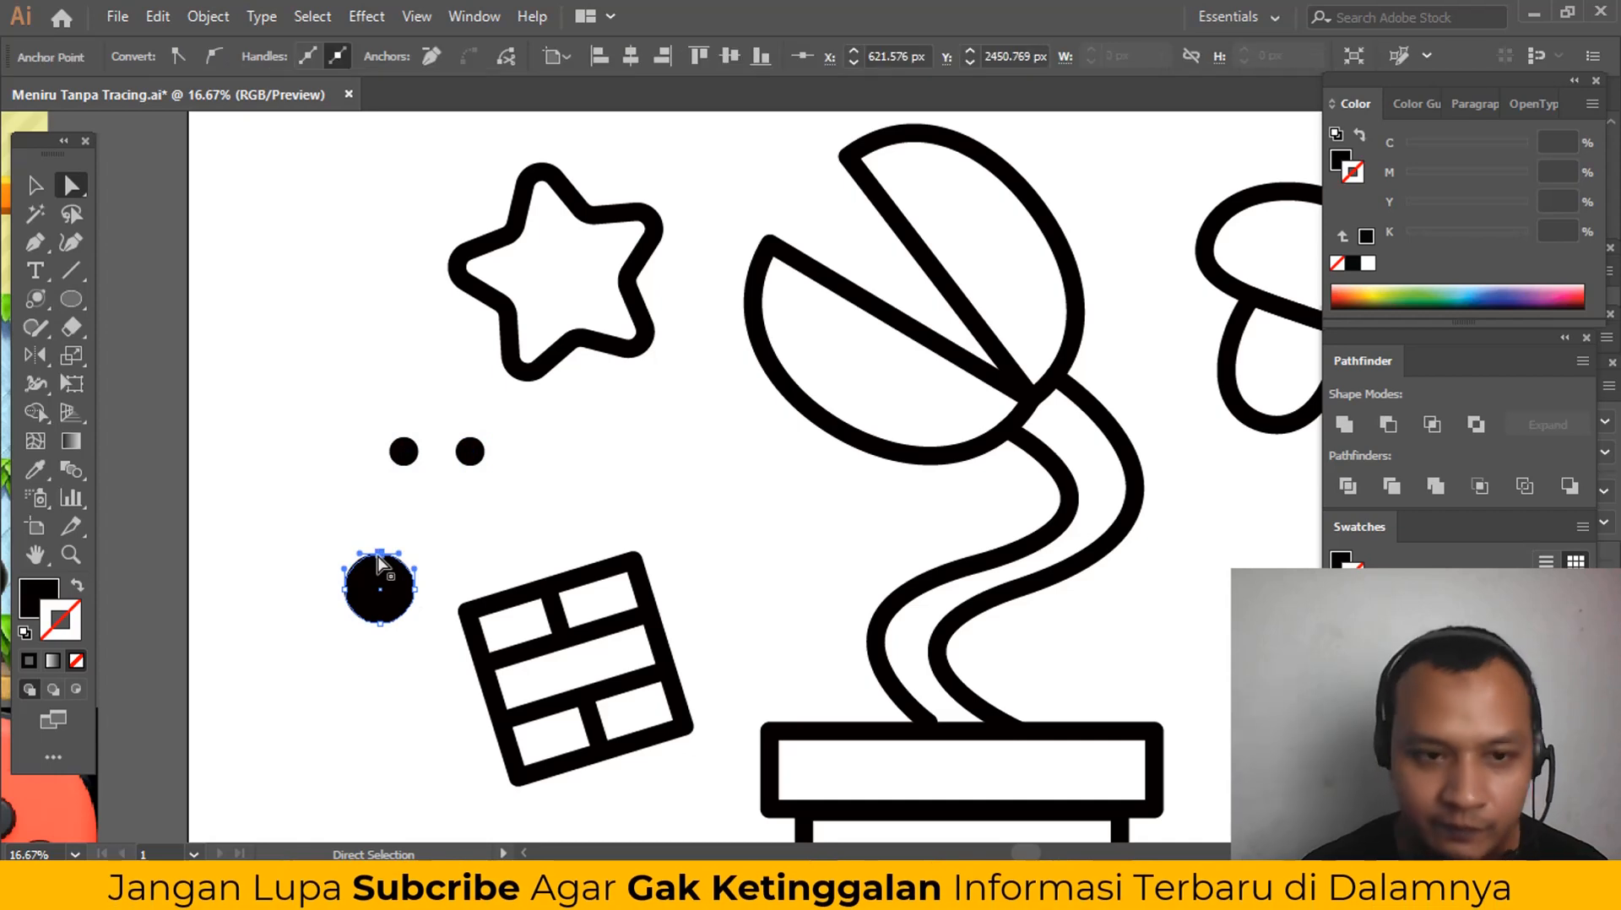
pyautogui.press('Delete')
pyautogui.click(77, 585)
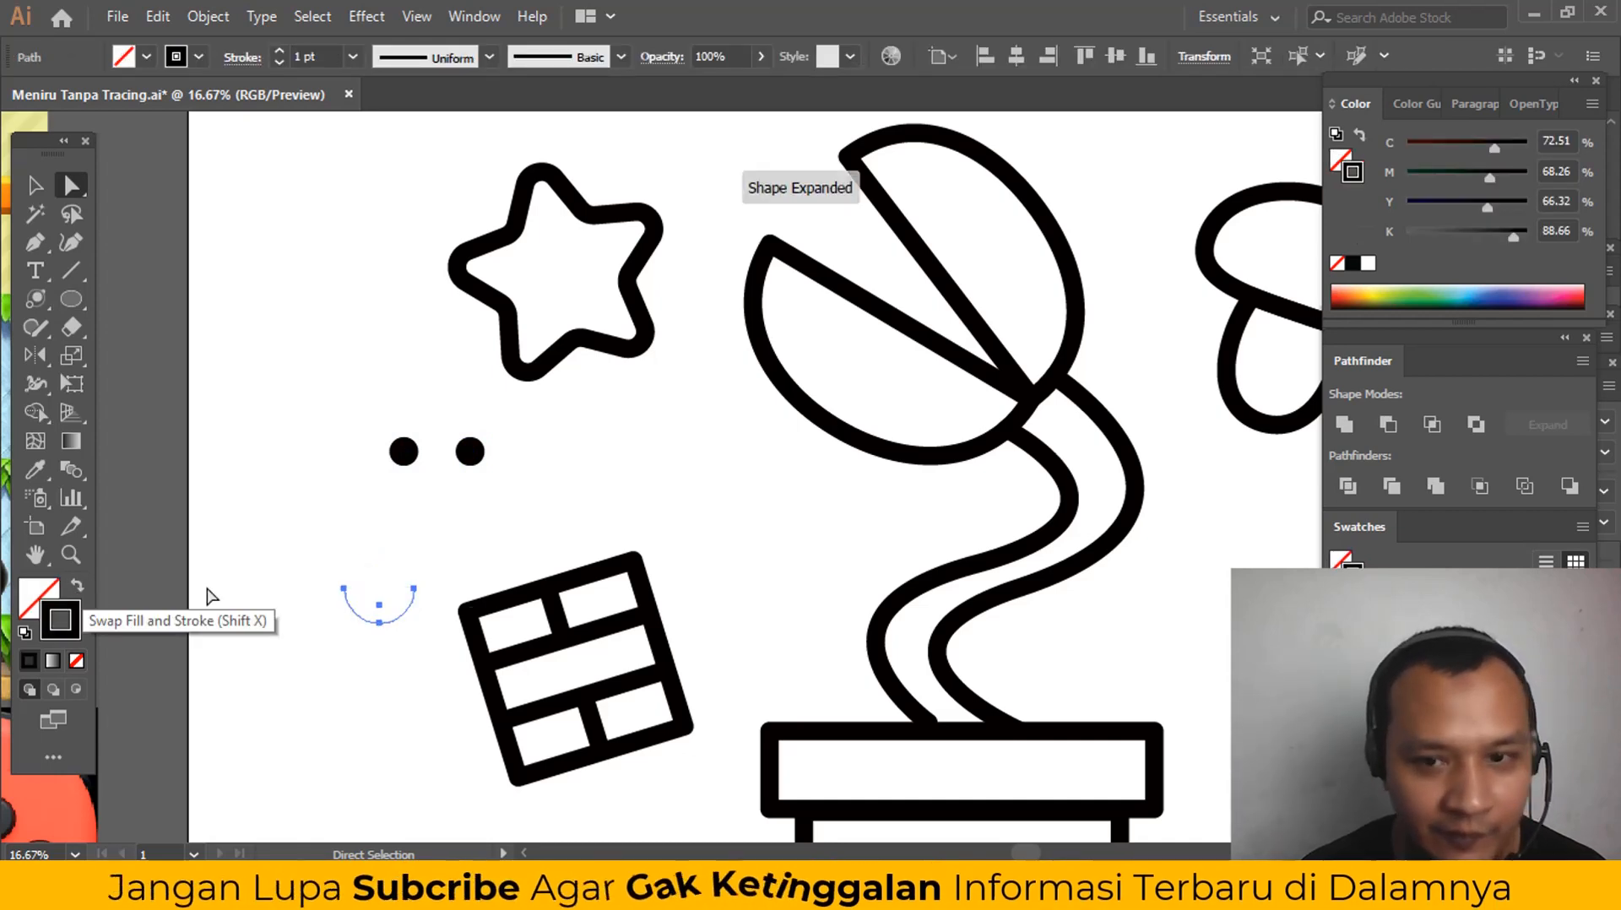
# Step: Set the smile arc's stroke weight to 40 pt with round caps
pyautogui.click(355, 64)
pyautogui.click(385, 449)
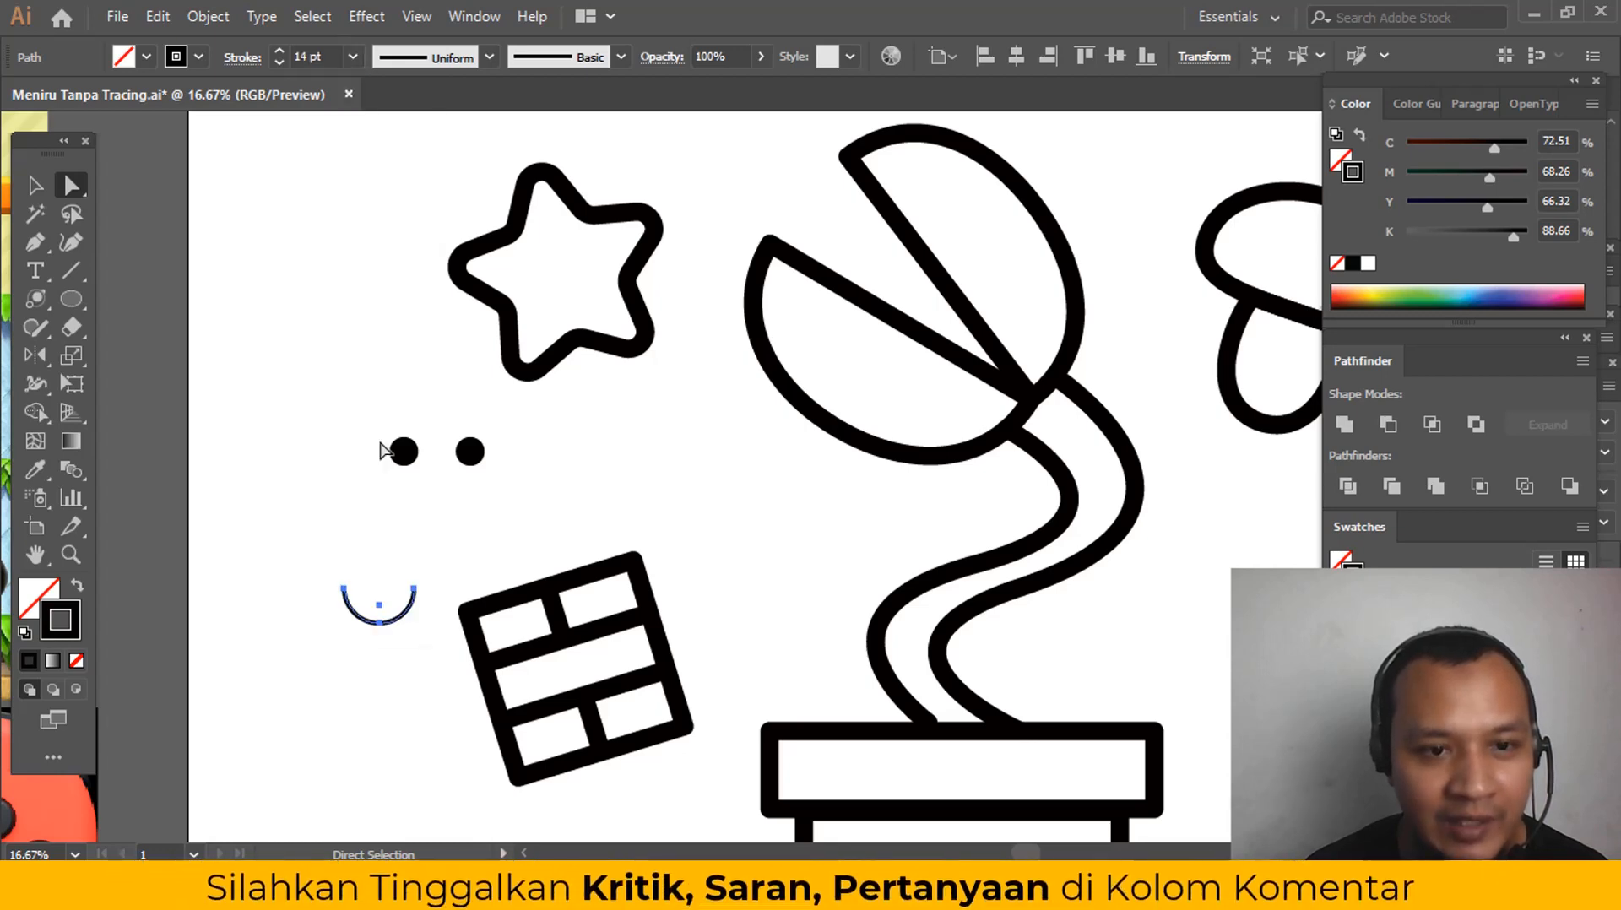
pyautogui.click(353, 57)
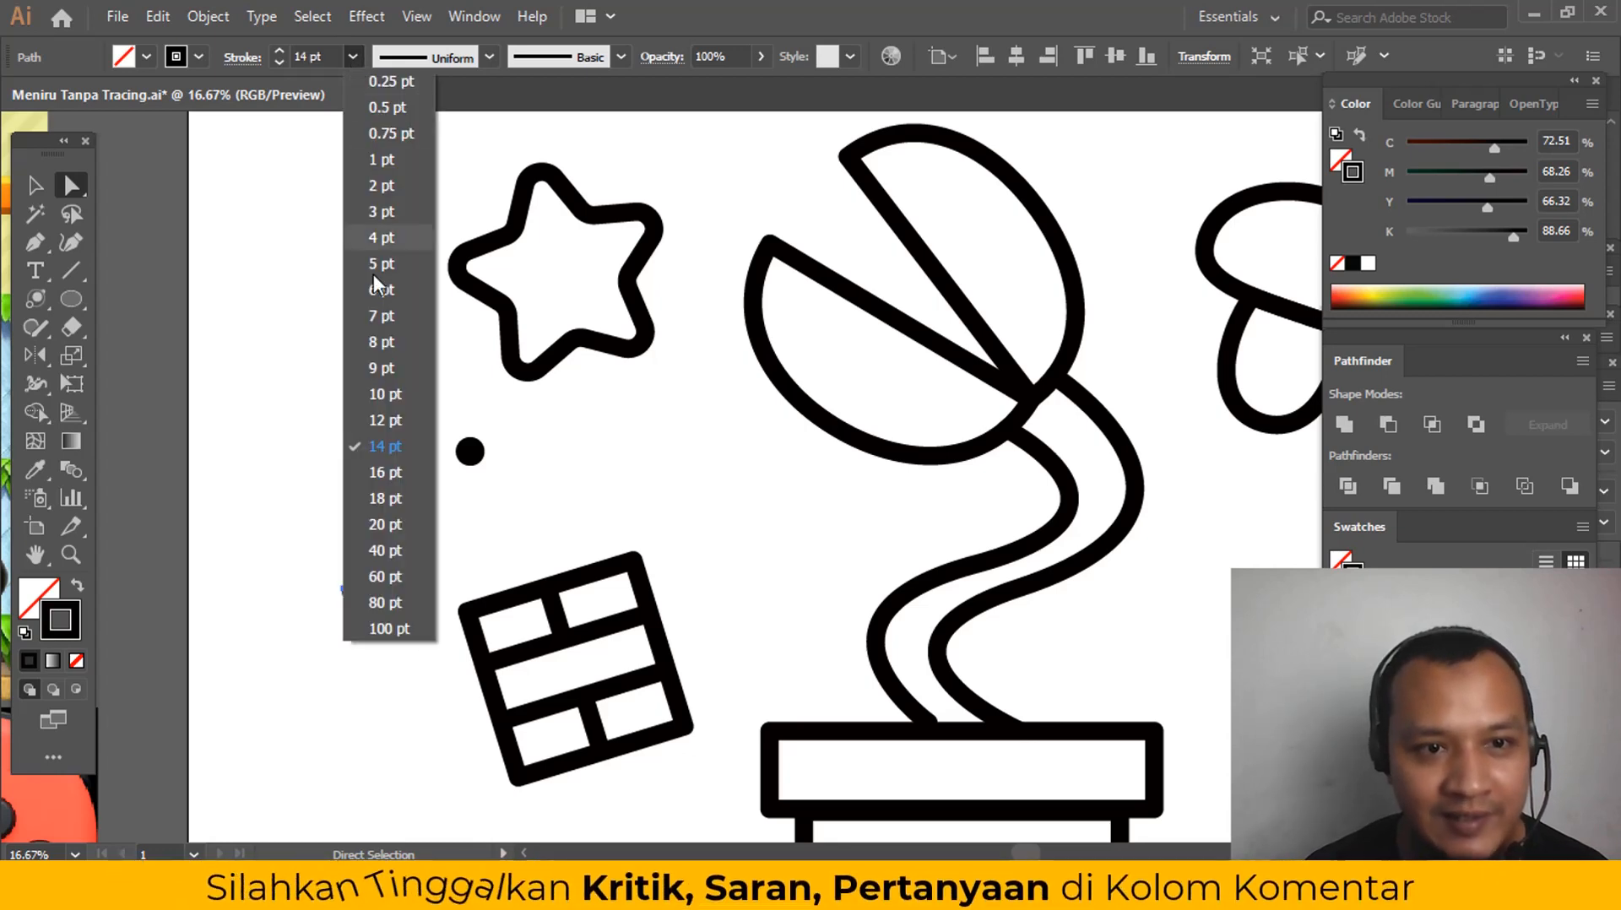
pyautogui.click(384, 510)
pyautogui.click(353, 56)
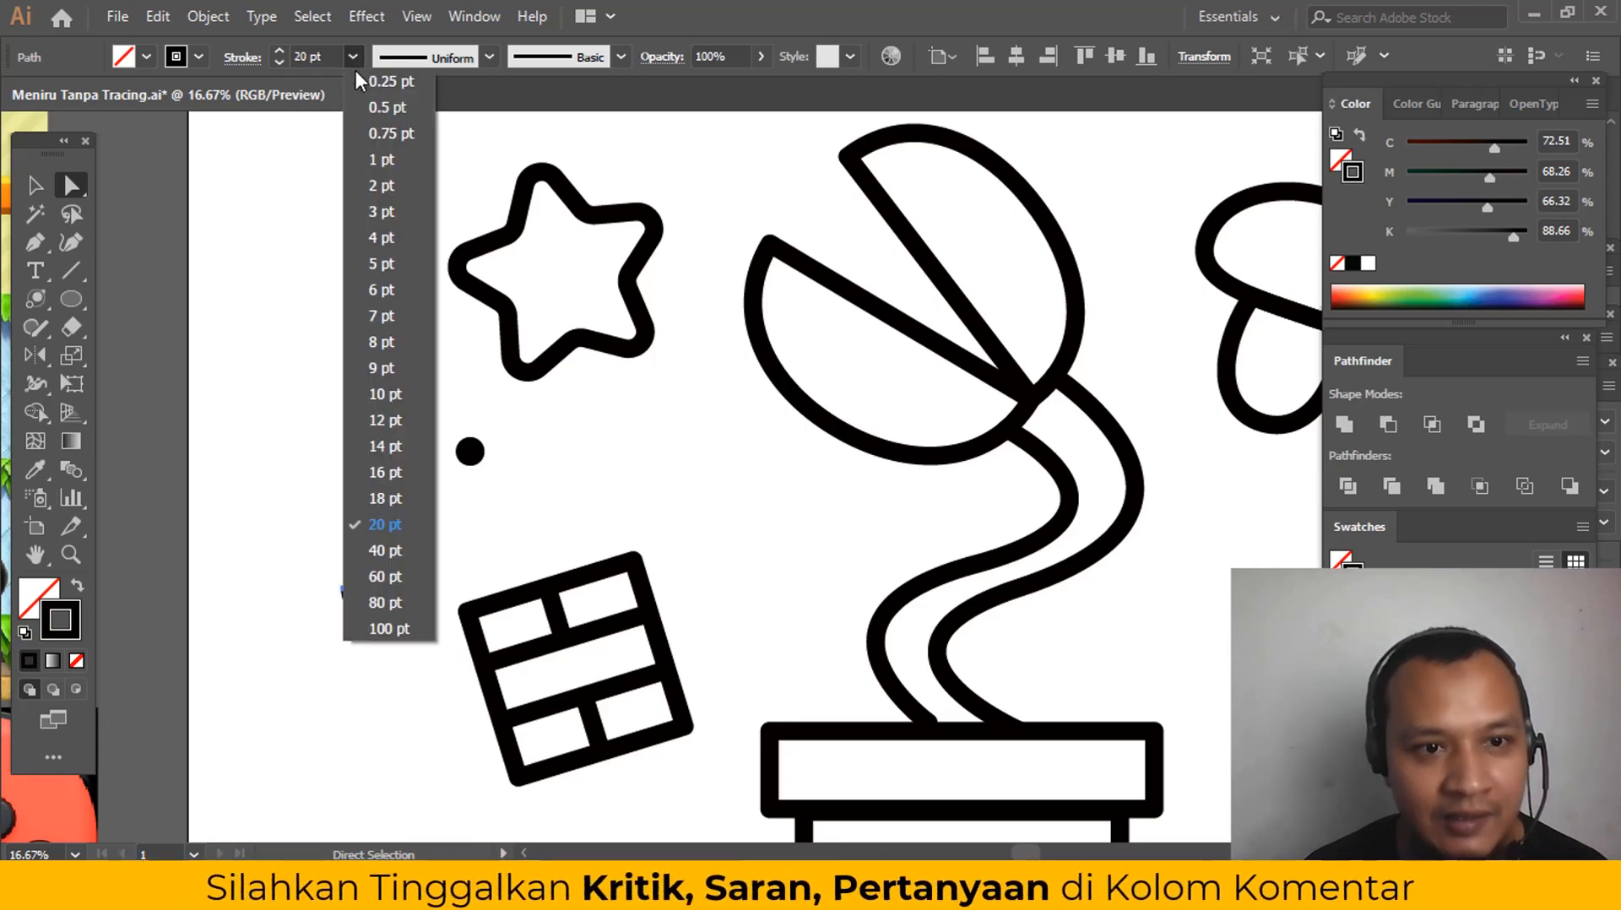
pyautogui.click(405, 553)
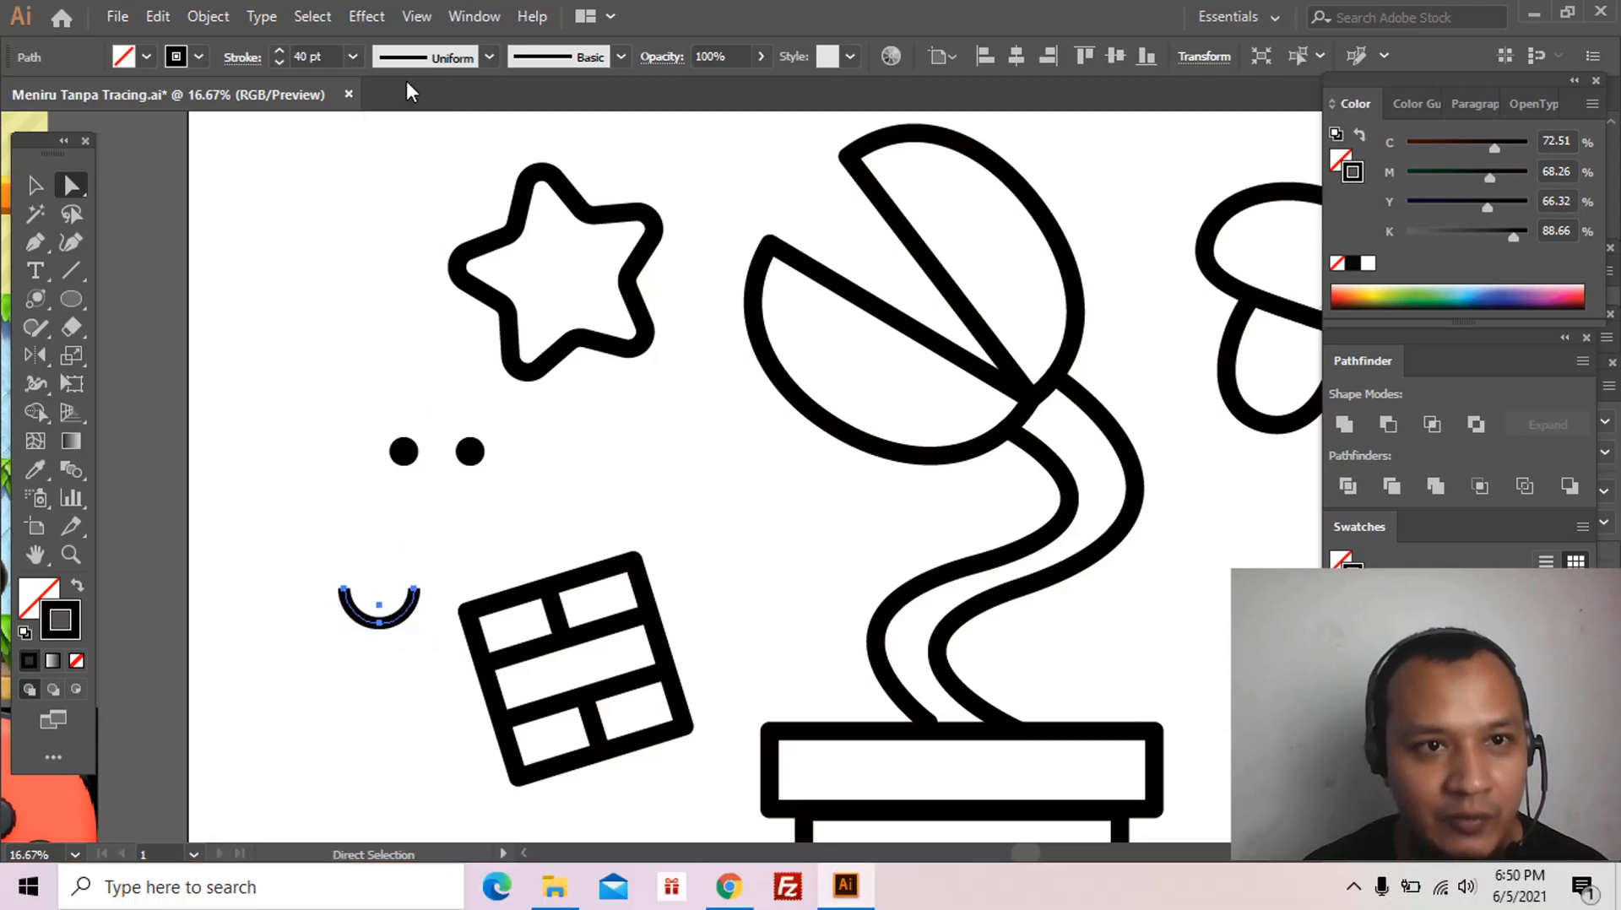
pyautogui.click(245, 57)
pyautogui.click(124, 119)
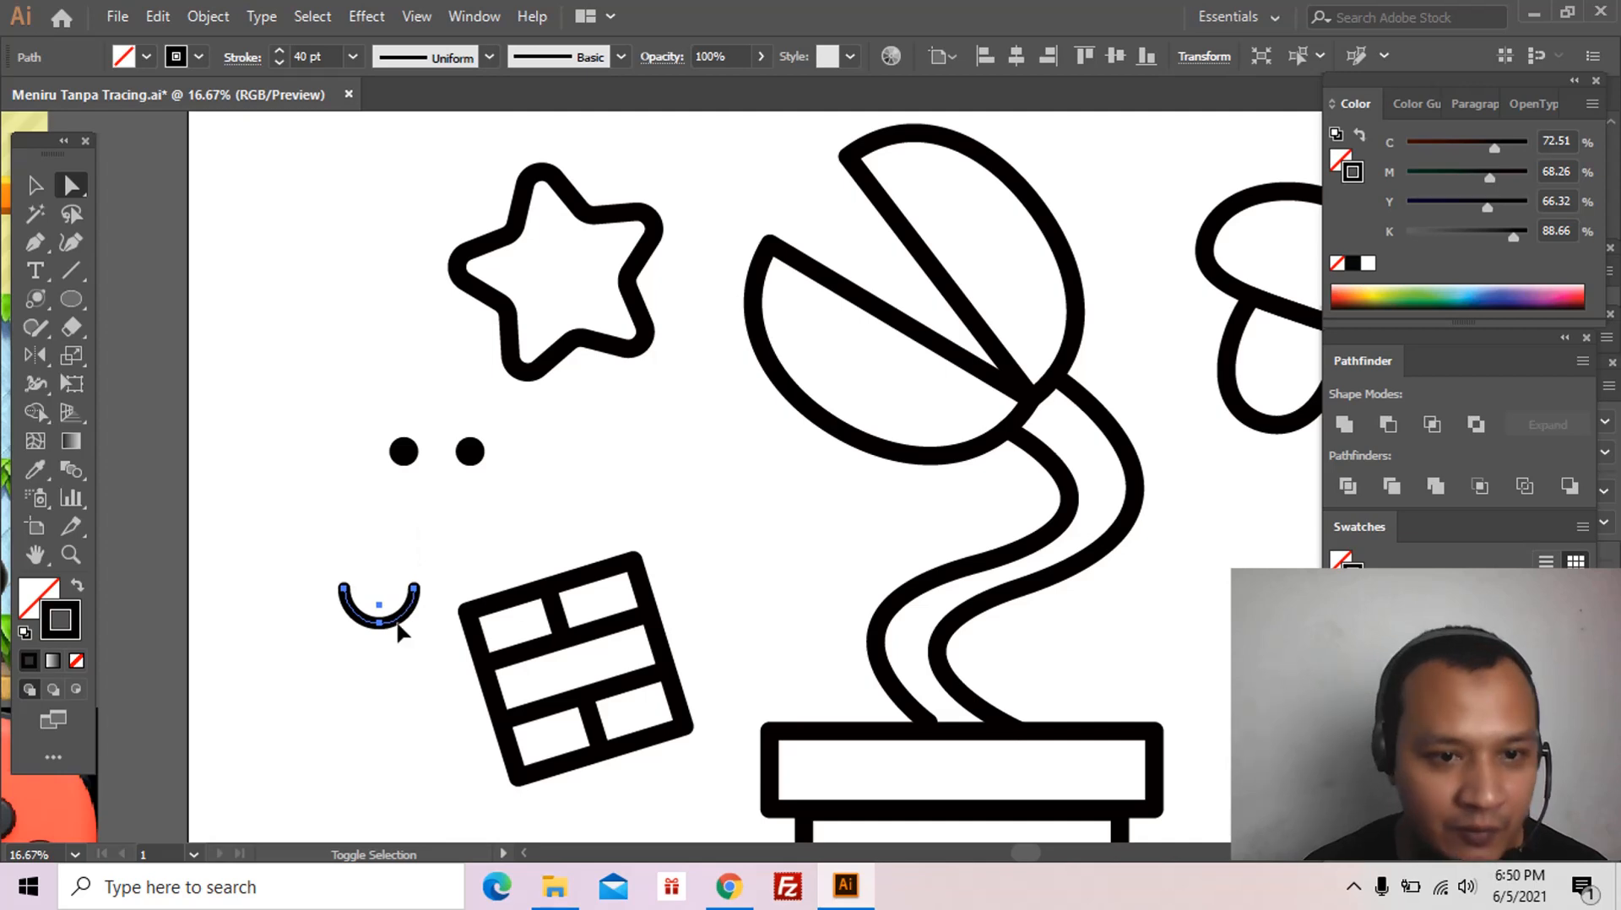
# Step: Place the smile arc beneath the two eyes, scaled down to fit between them, and group it
pyautogui.click(349, 599)
pyautogui.moveTo(402, 523); pyautogui.dragTo(457, 534)
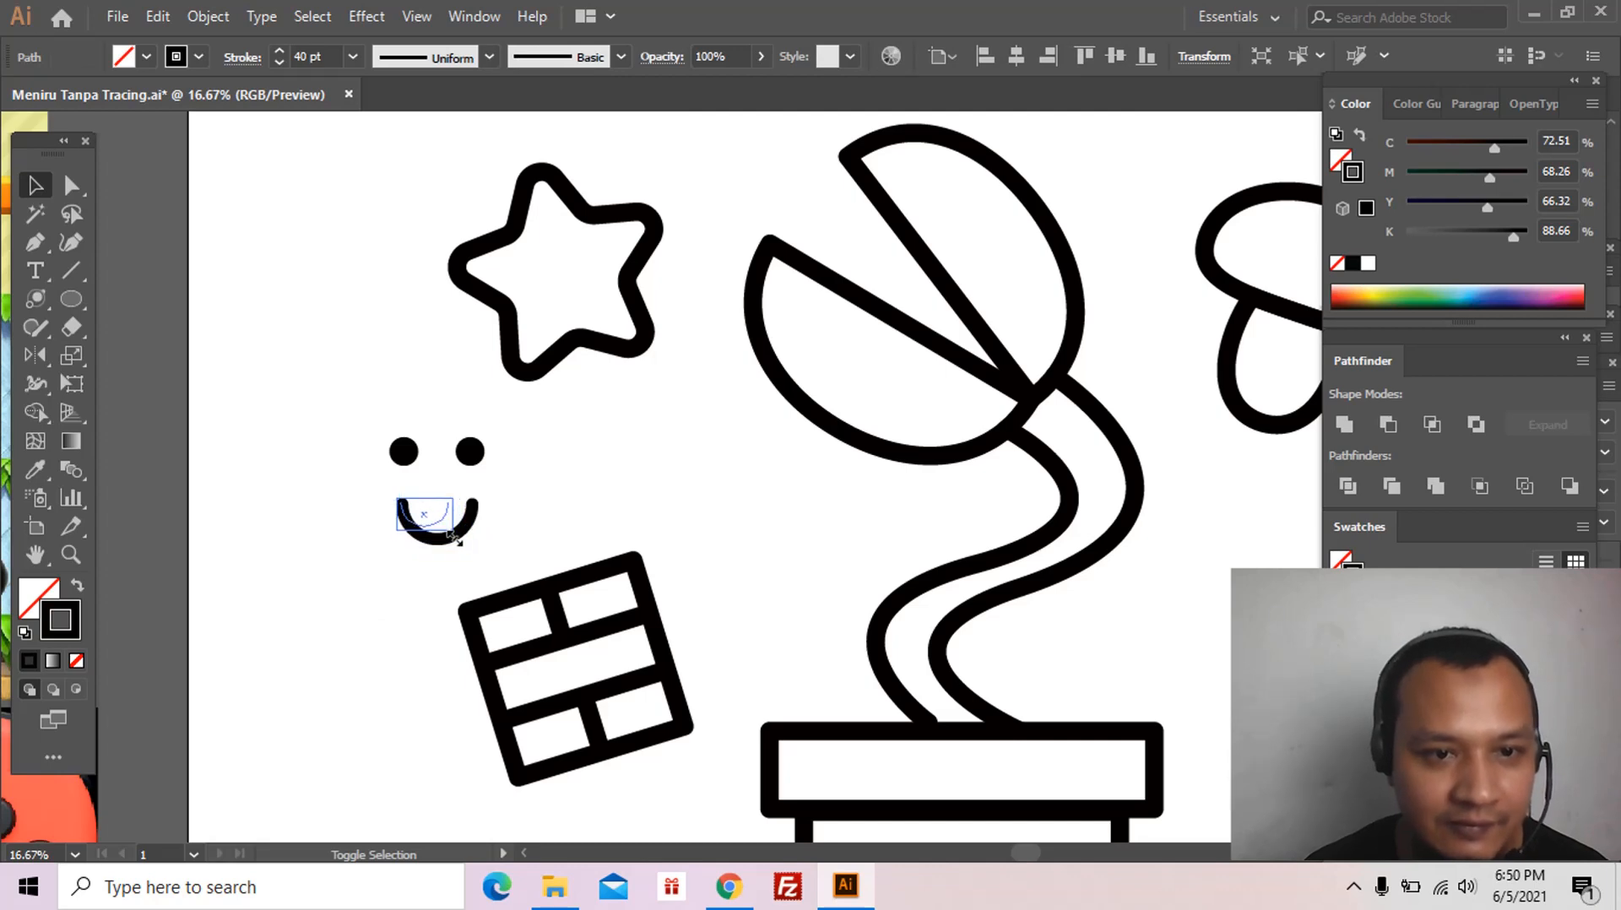
pyautogui.hotkey('ctrl', 'g')
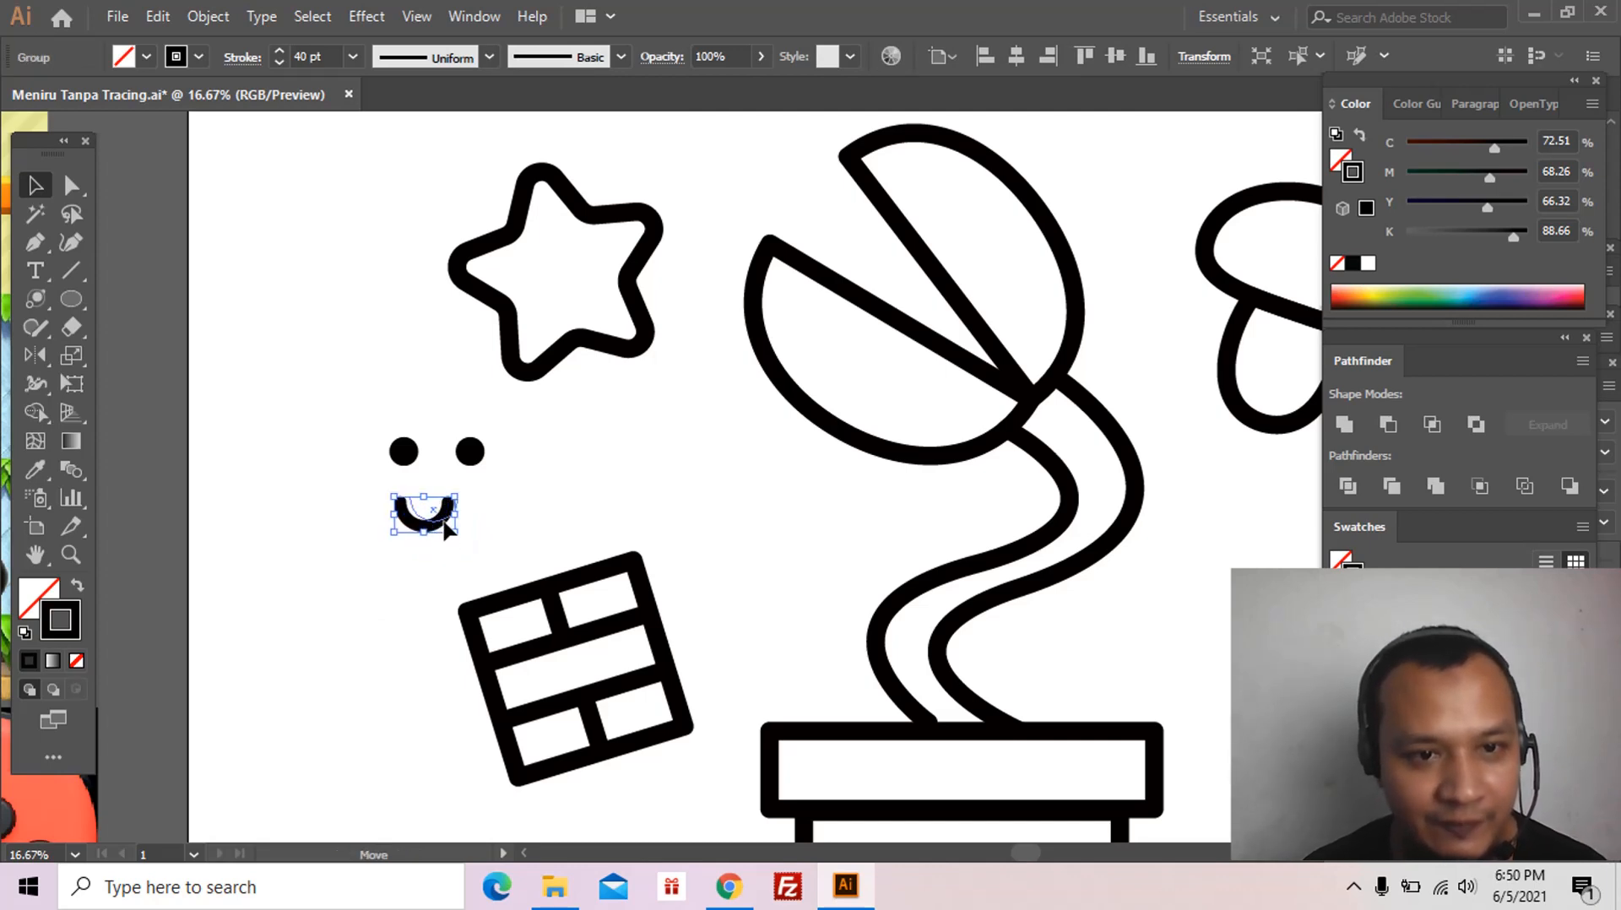
pyautogui.moveTo(444, 521); pyautogui.dragTo(445, 521)
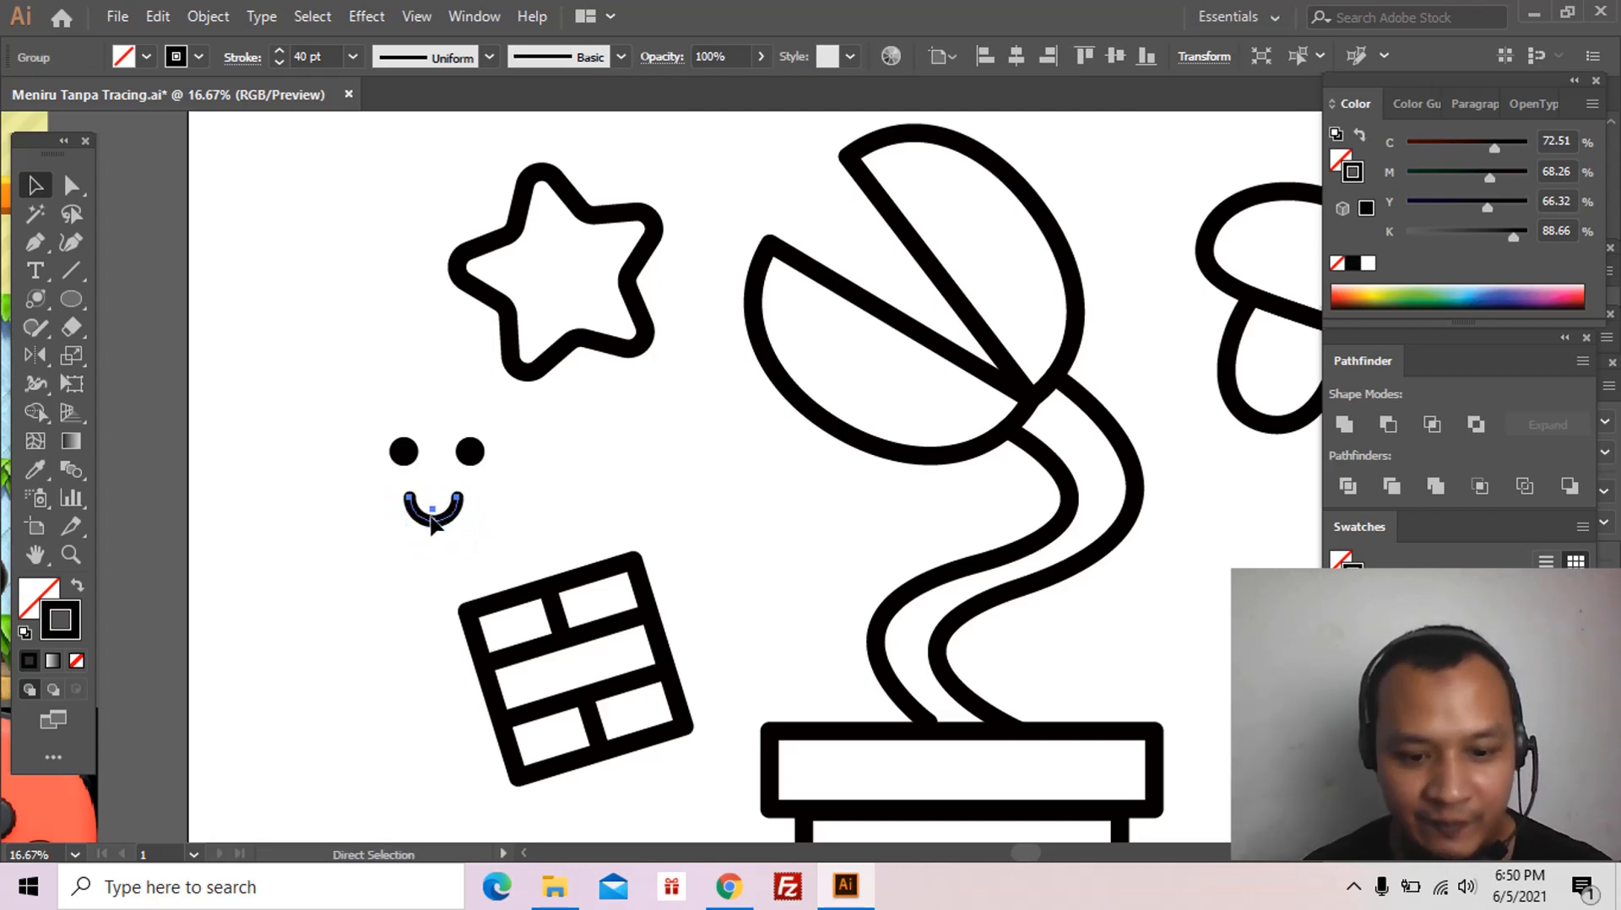
pyautogui.click(411, 460)
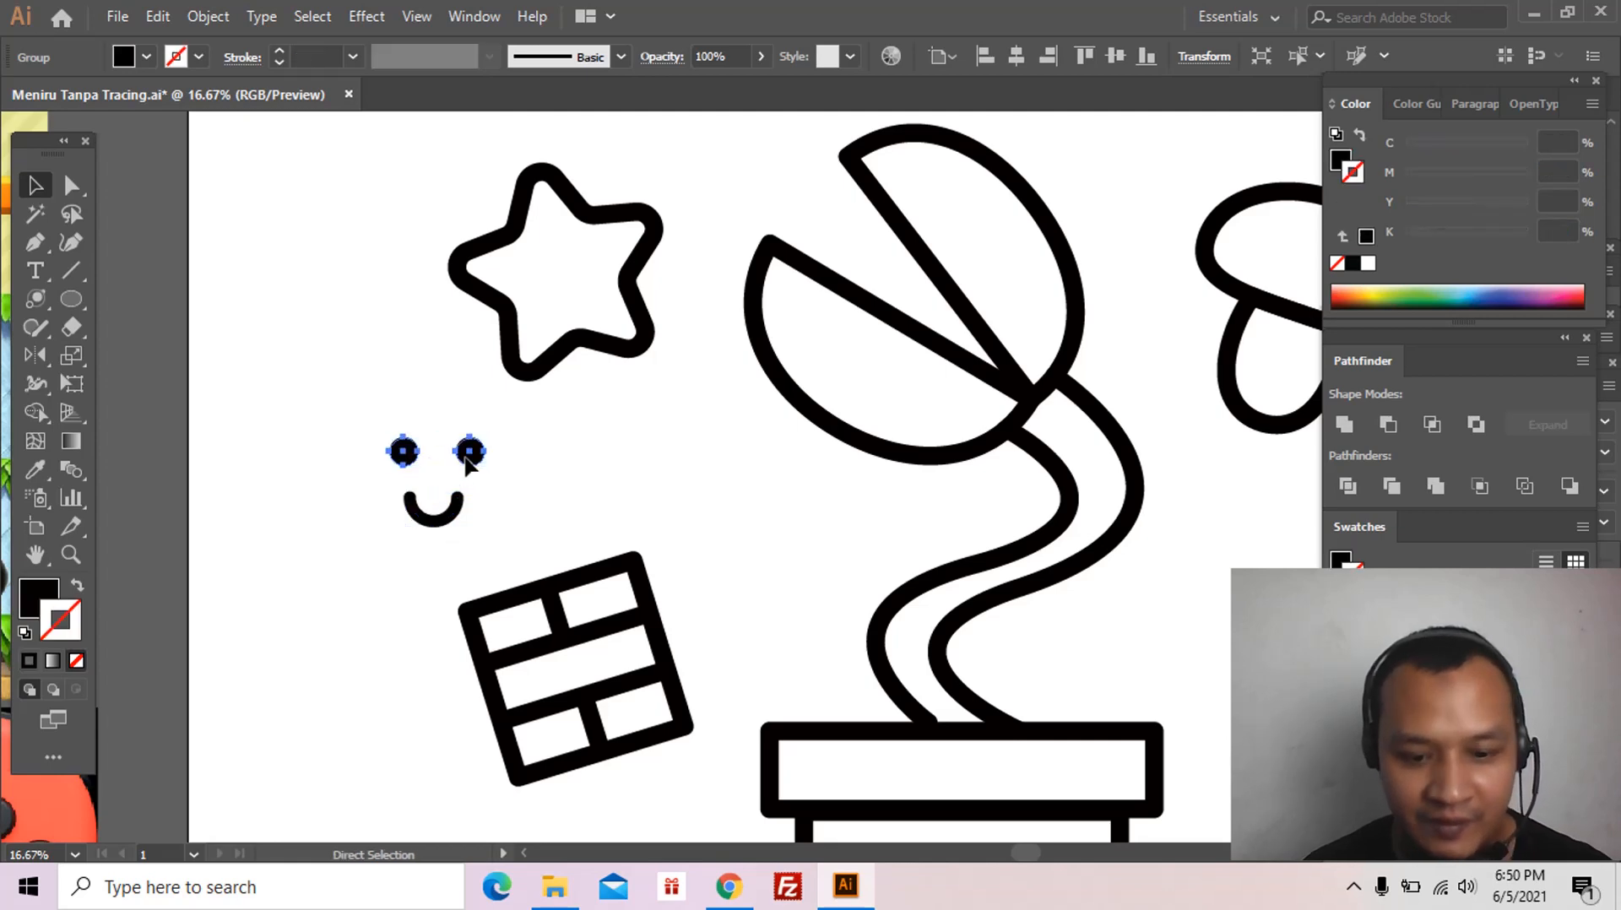
pyautogui.keyDown('shift'); pyautogui.click(448, 522); pyautogui.keyUp('shift')
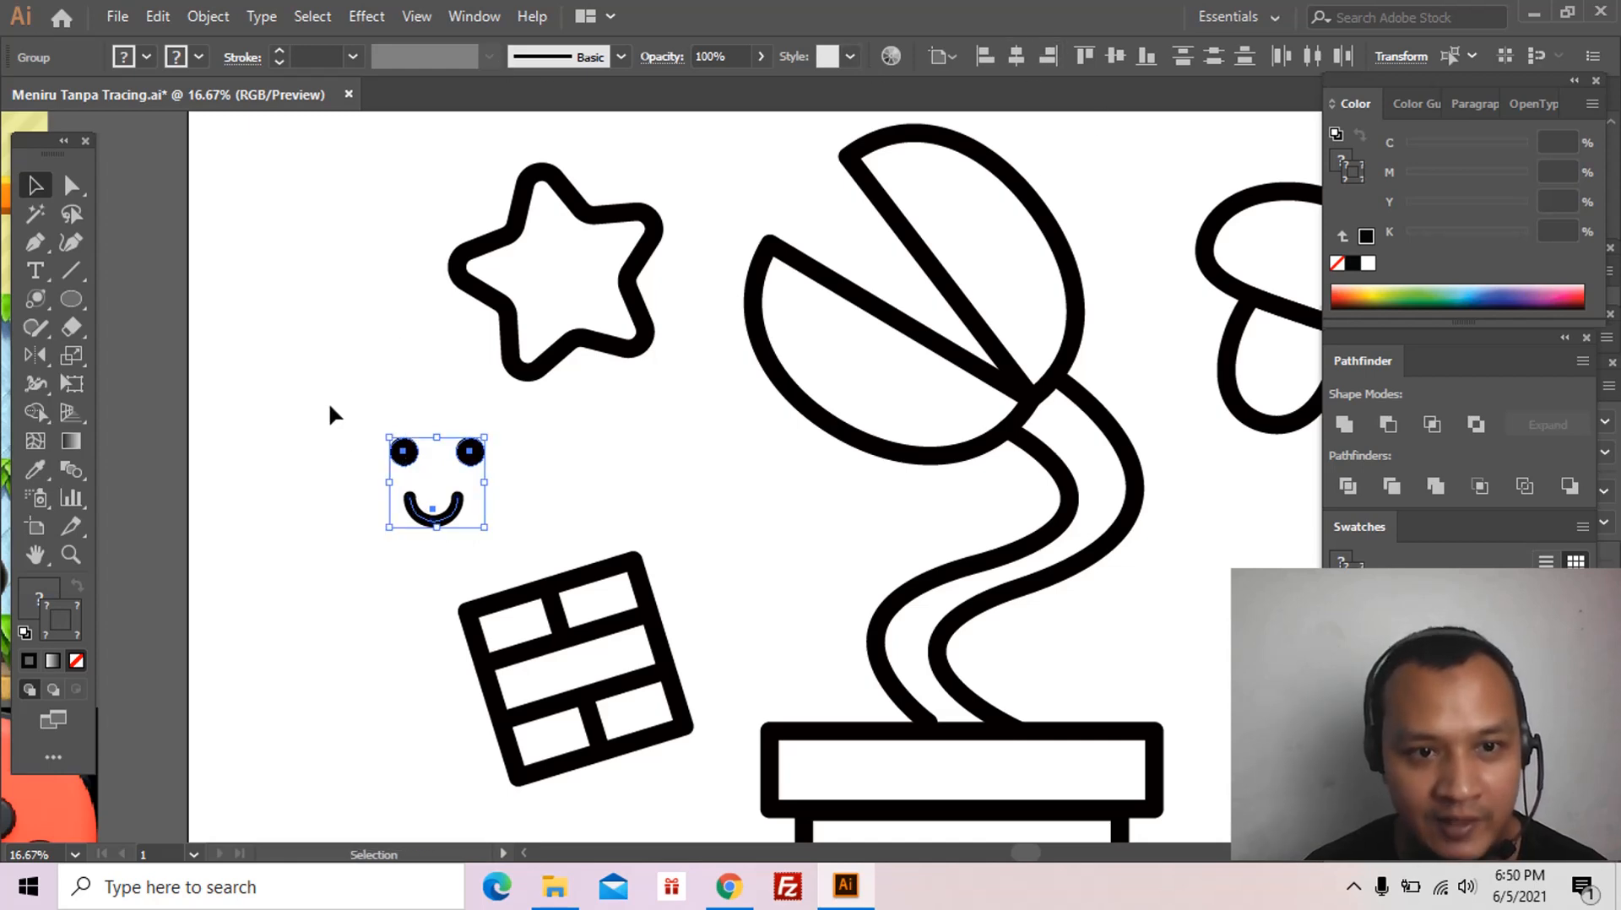
pyautogui.moveTo(336, 405); pyautogui.dragTo(490, 514)
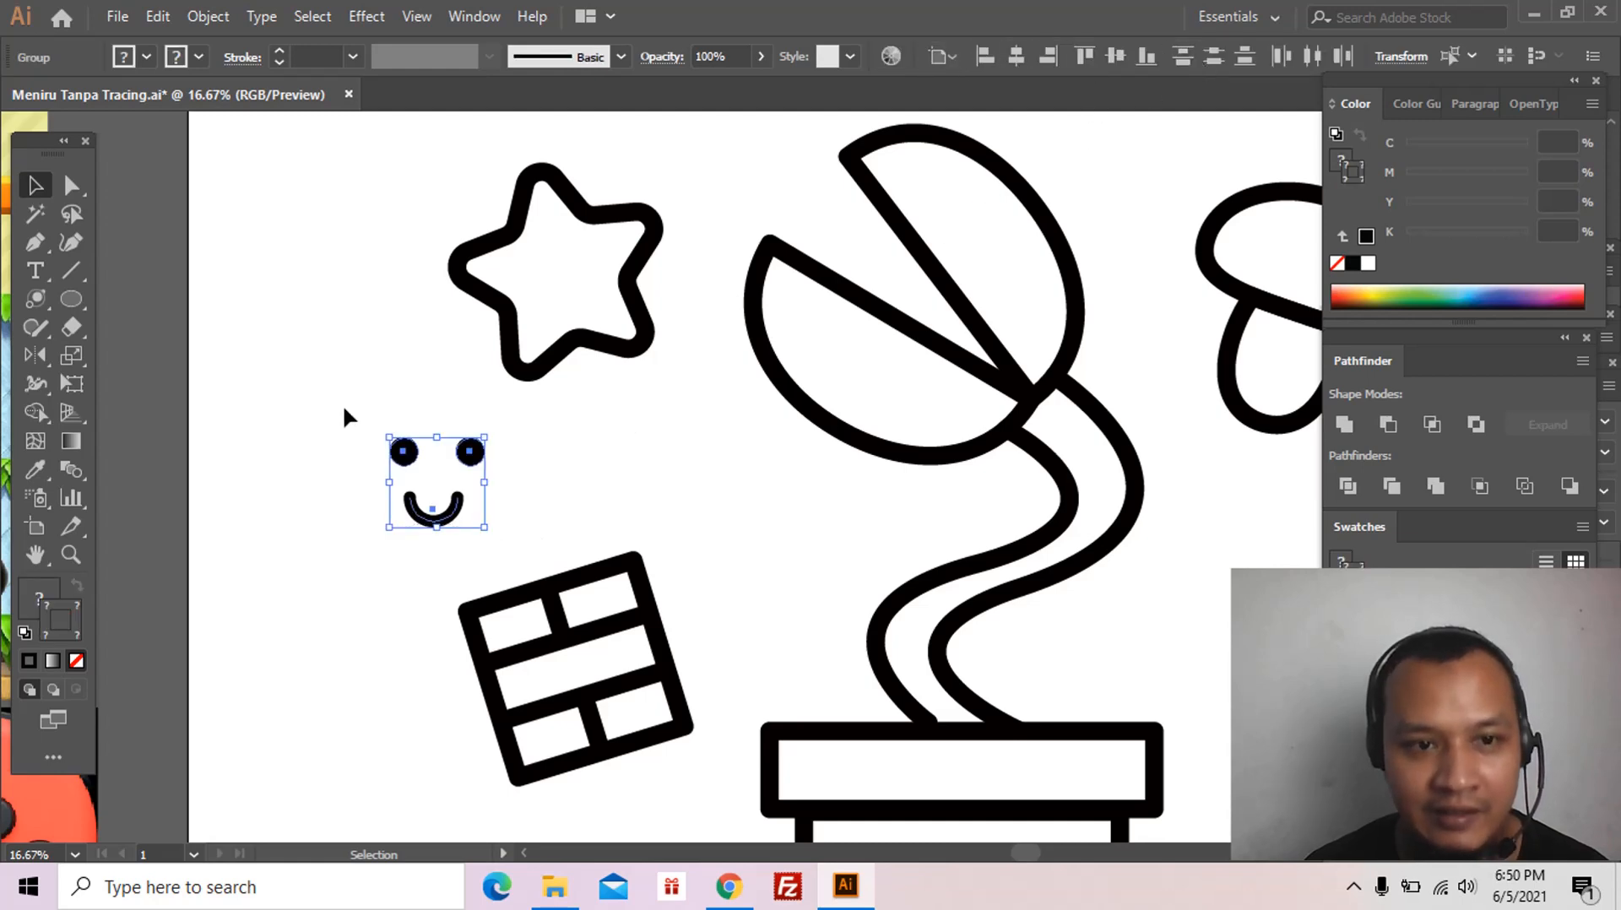
pyautogui.click(468, 466)
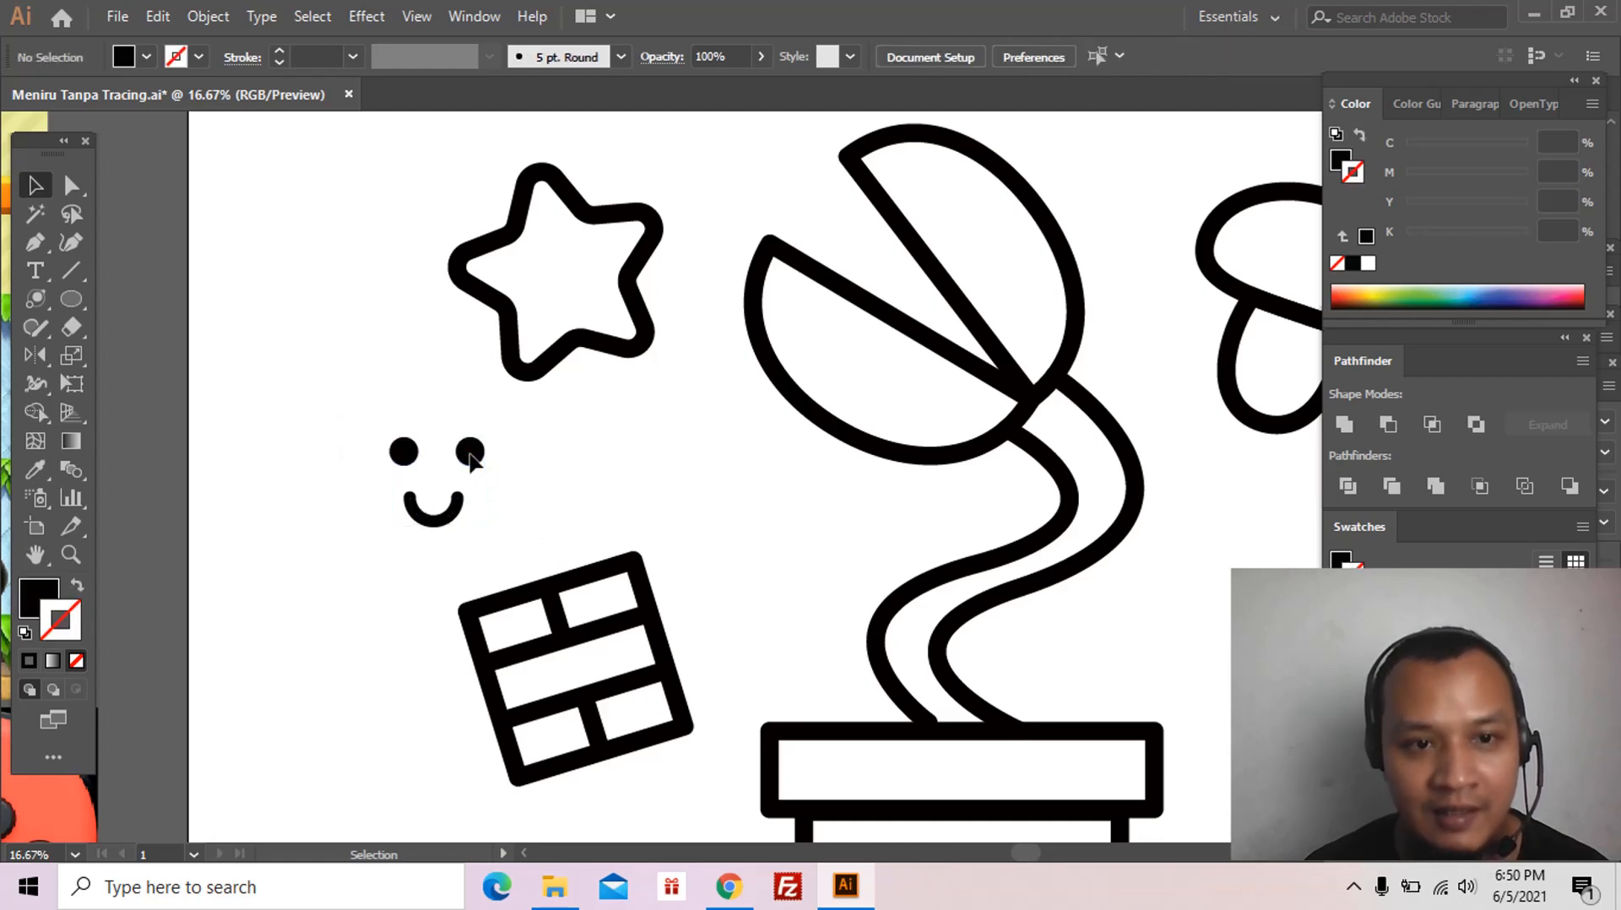
pyautogui.click(417, 456)
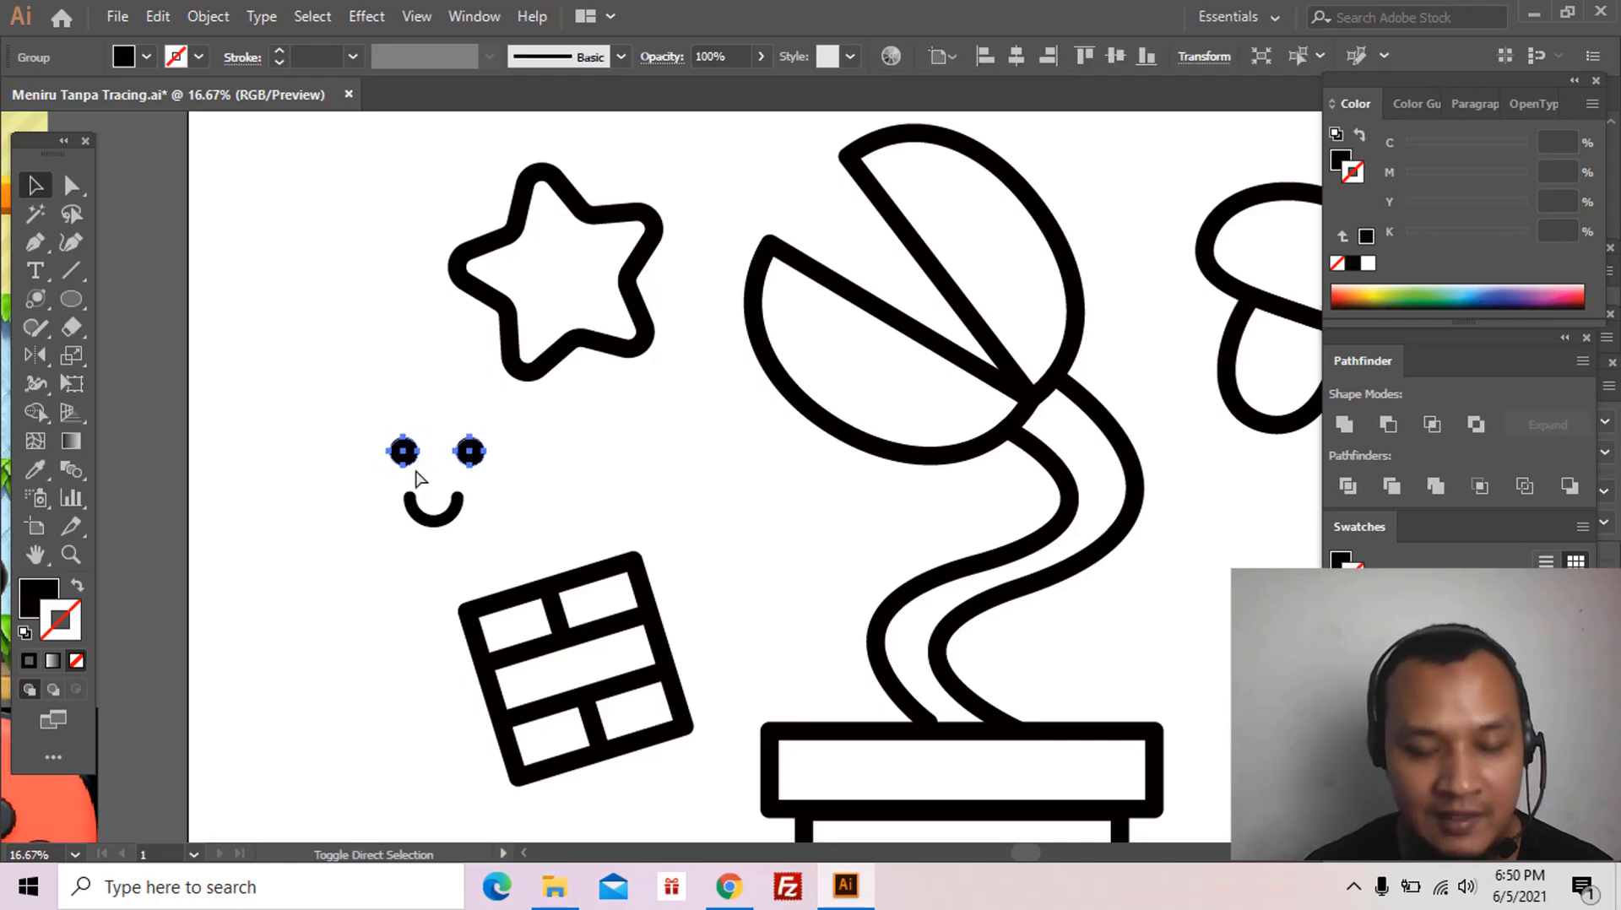
pyautogui.click(384, 456)
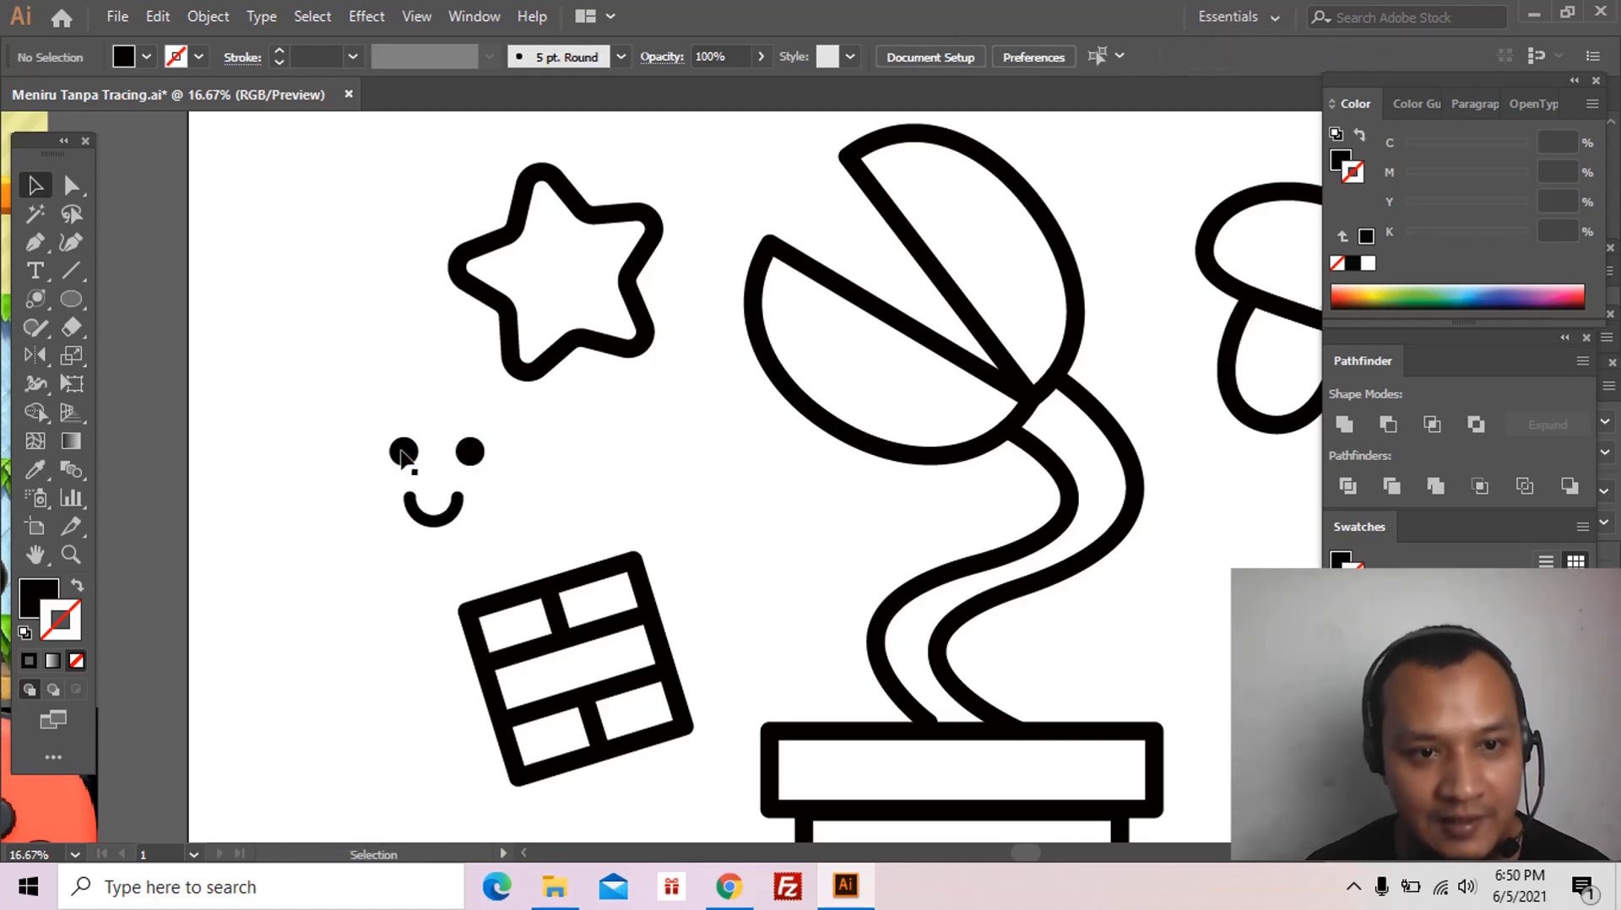
# Step: Select the two eye circles, leaving out the smile, and make them one group
pyautogui.press('a')
pyautogui.moveTo(355, 414); pyautogui.dragTo(505, 481)
pyautogui.hotkey('ctrl', 'g')
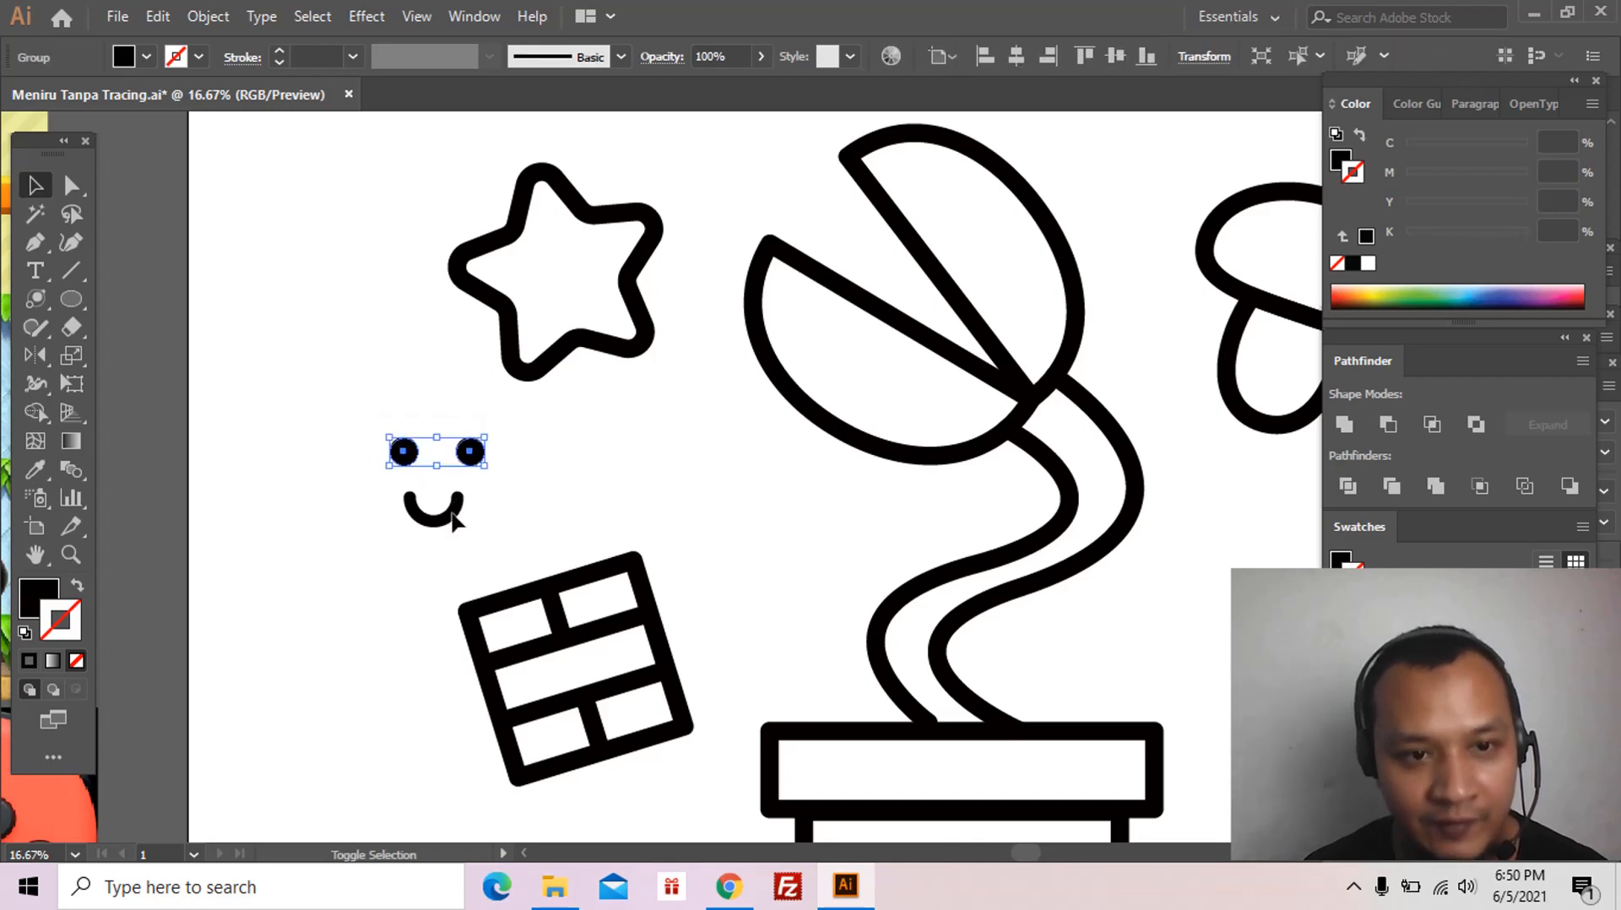
# Step: Try to centre the eyes and smile horizontally with the alignment set to Align to Artboard
pyautogui.keyDown('shift'); pyautogui.click(453, 512); pyautogui.keyUp('shift')
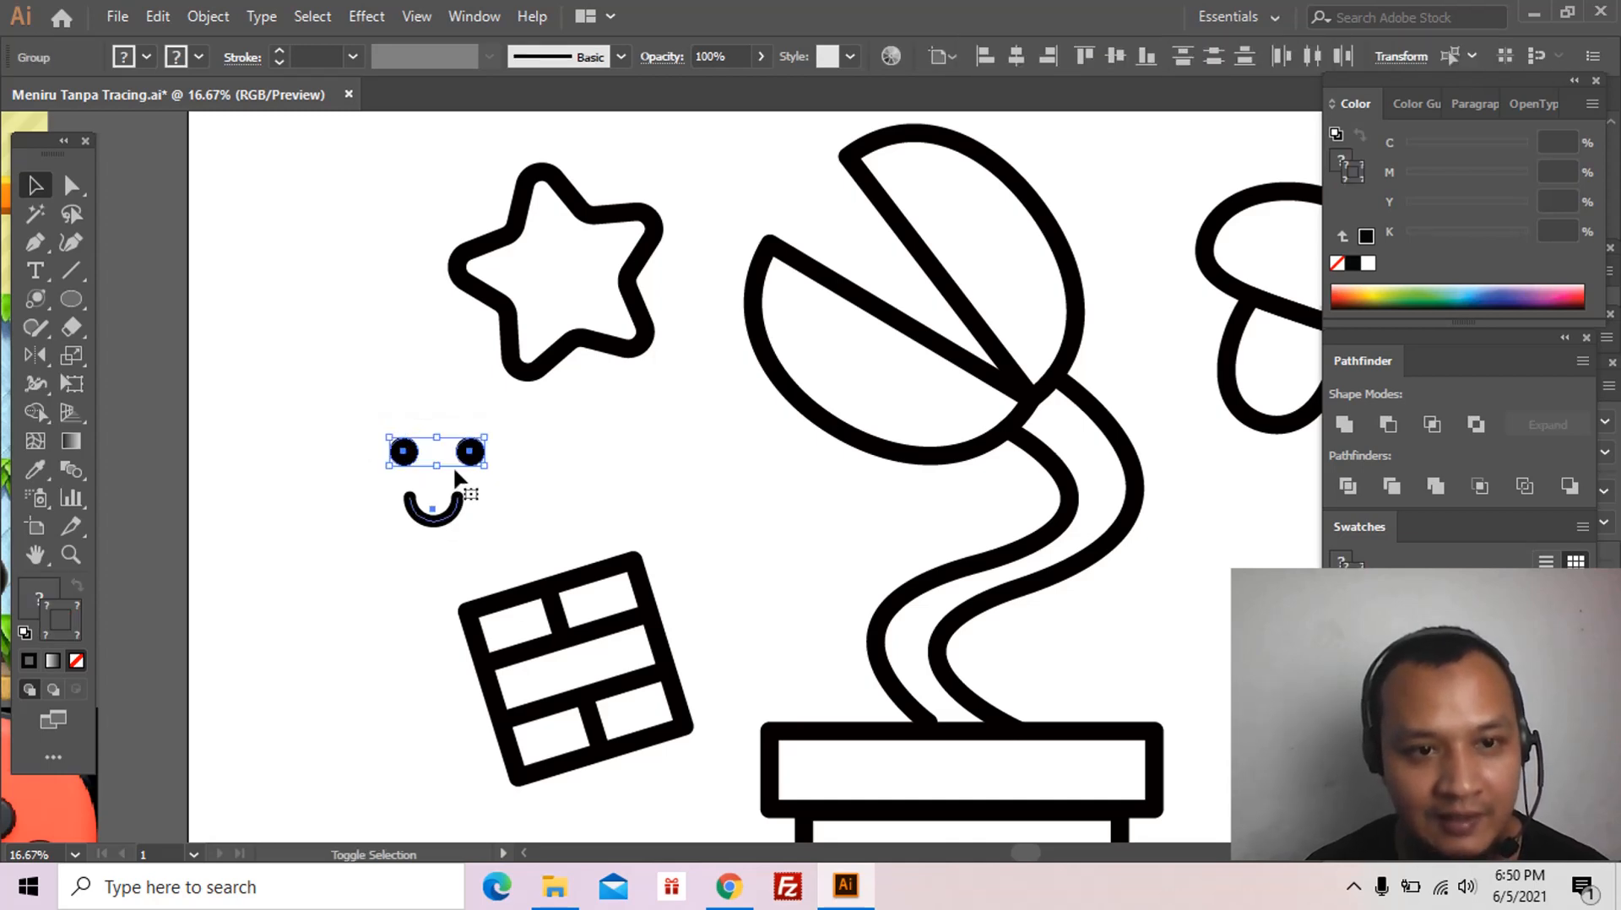
pyautogui.click(1017, 58)
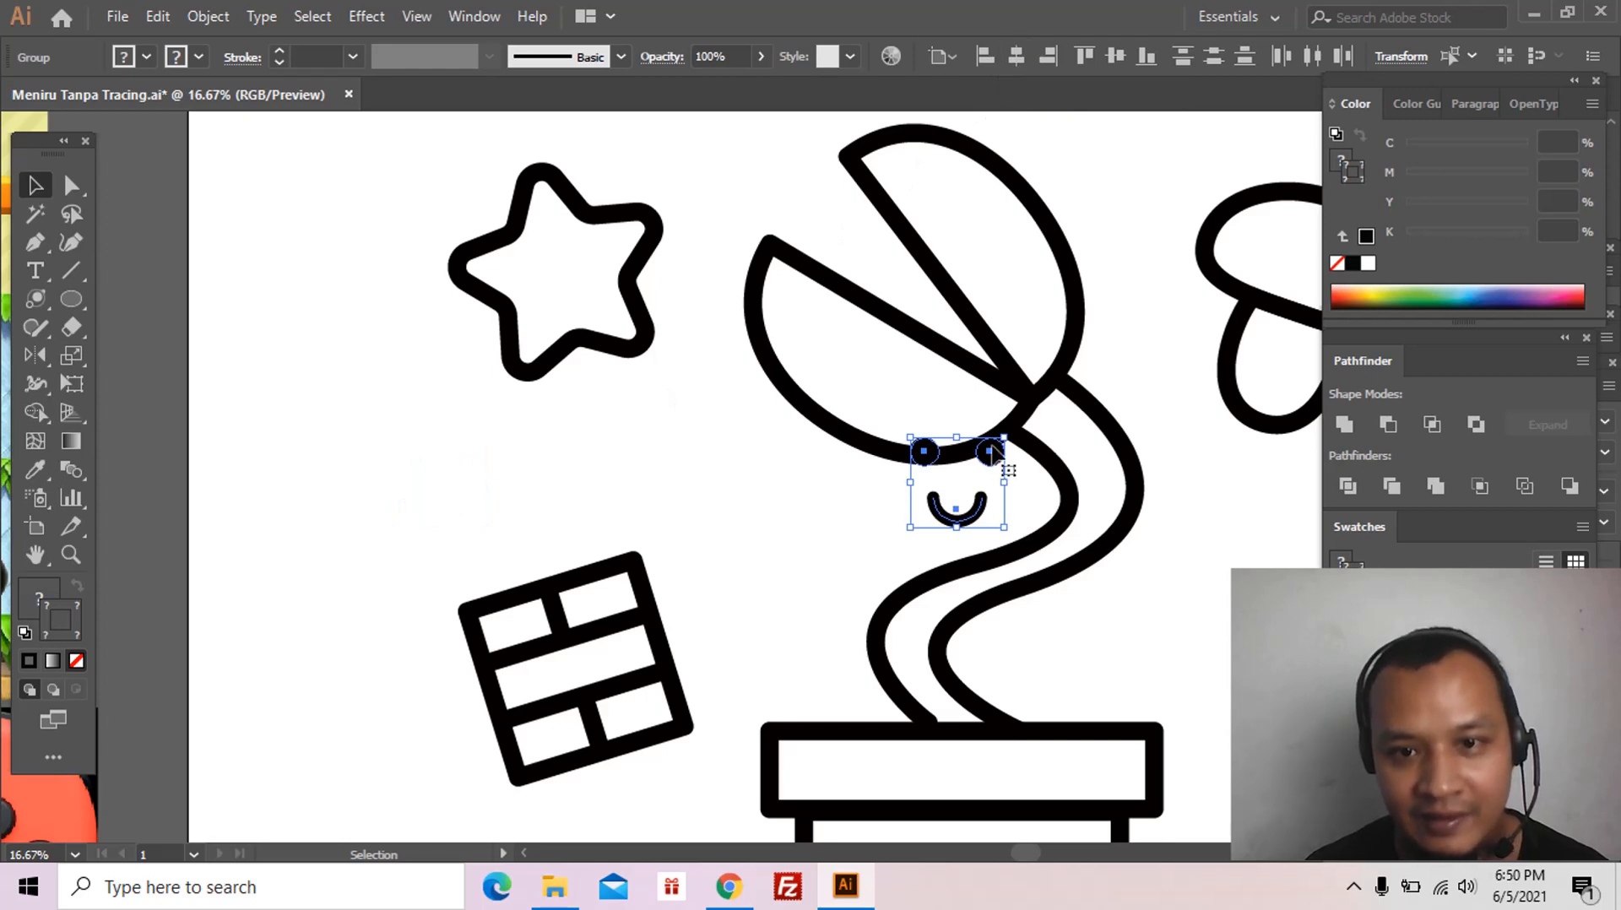
pyautogui.moveTo(576, 457); pyautogui.dragTo(576, 457)
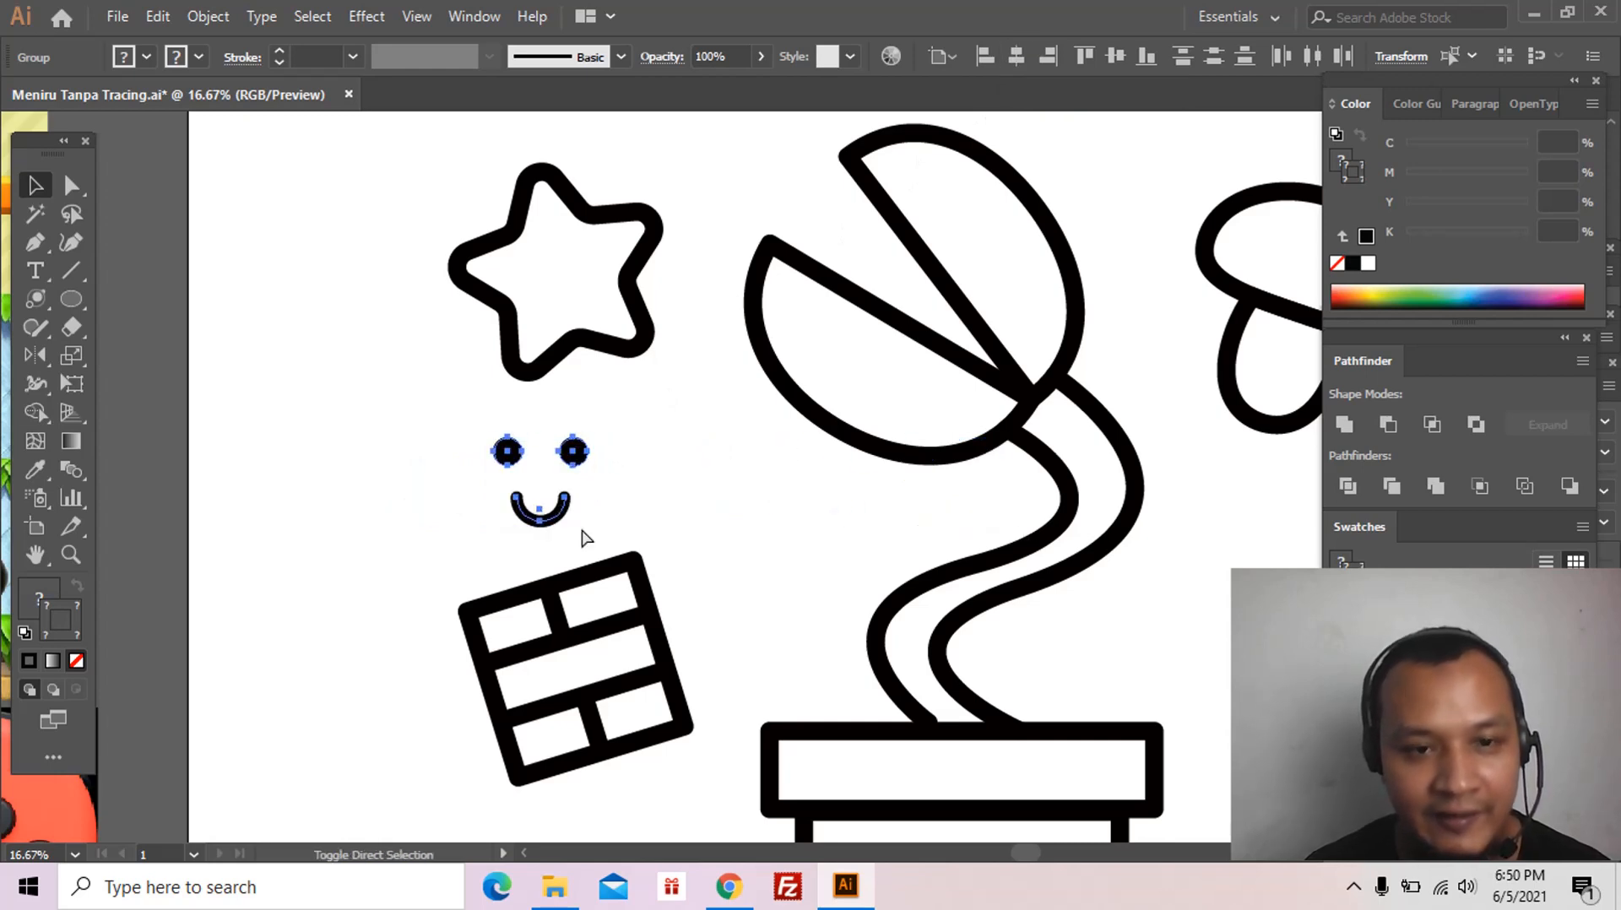
pyautogui.click(557, 525)
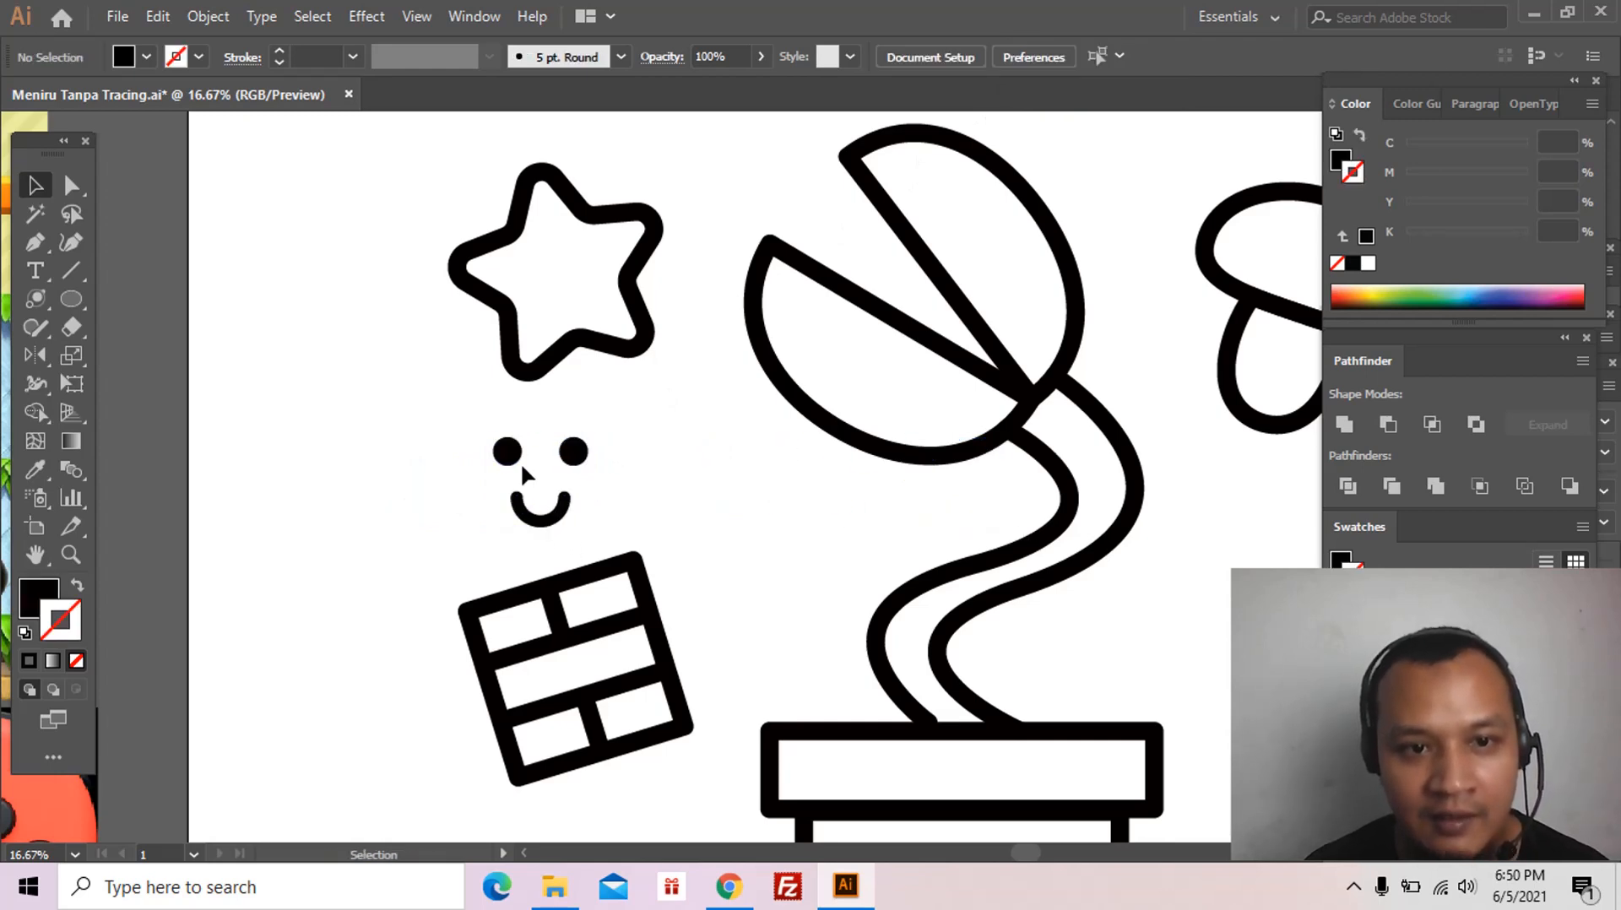
pyautogui.keyDown('shift'); pyautogui.click(556, 525); pyautogui.keyUp('shift')
pyautogui.click(952, 57)
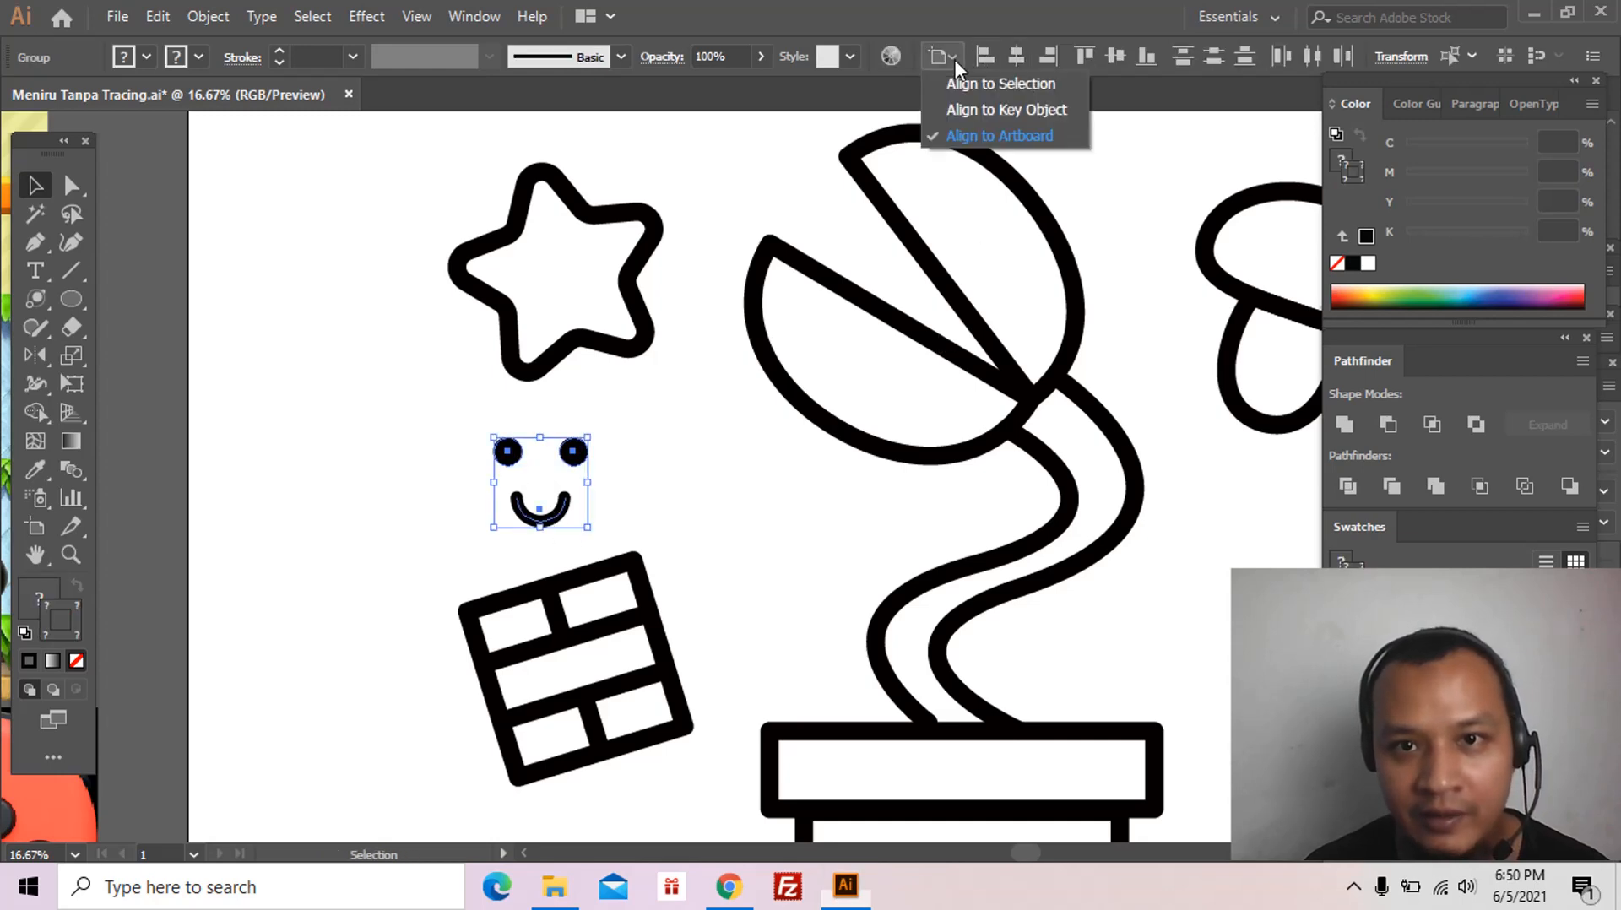
pyautogui.click(976, 143)
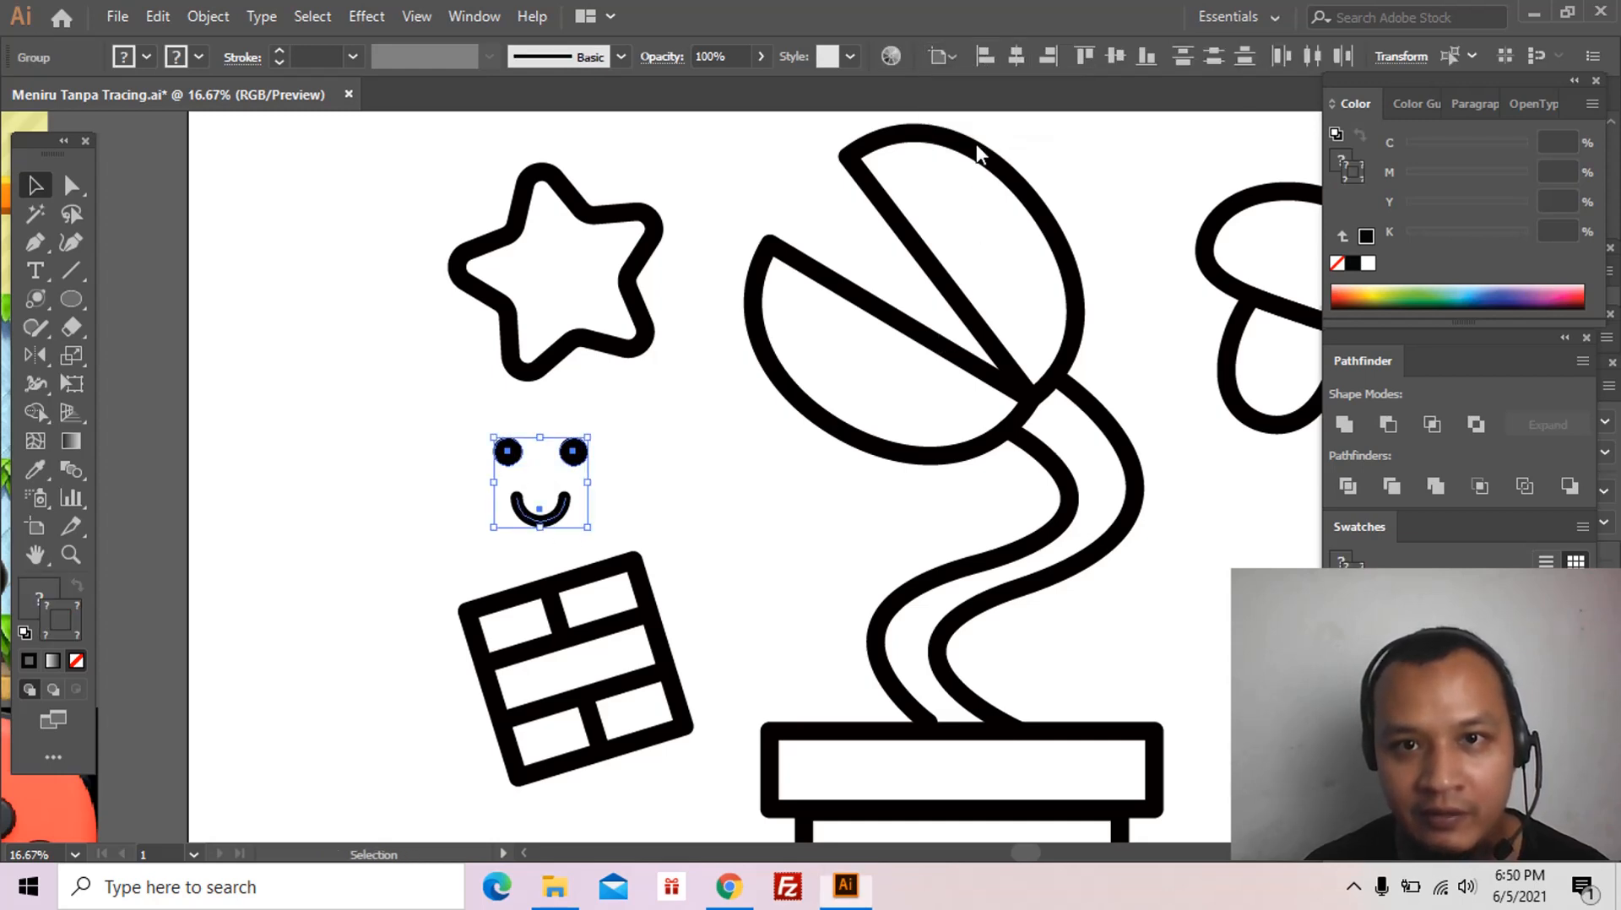
pyautogui.click(1016, 55)
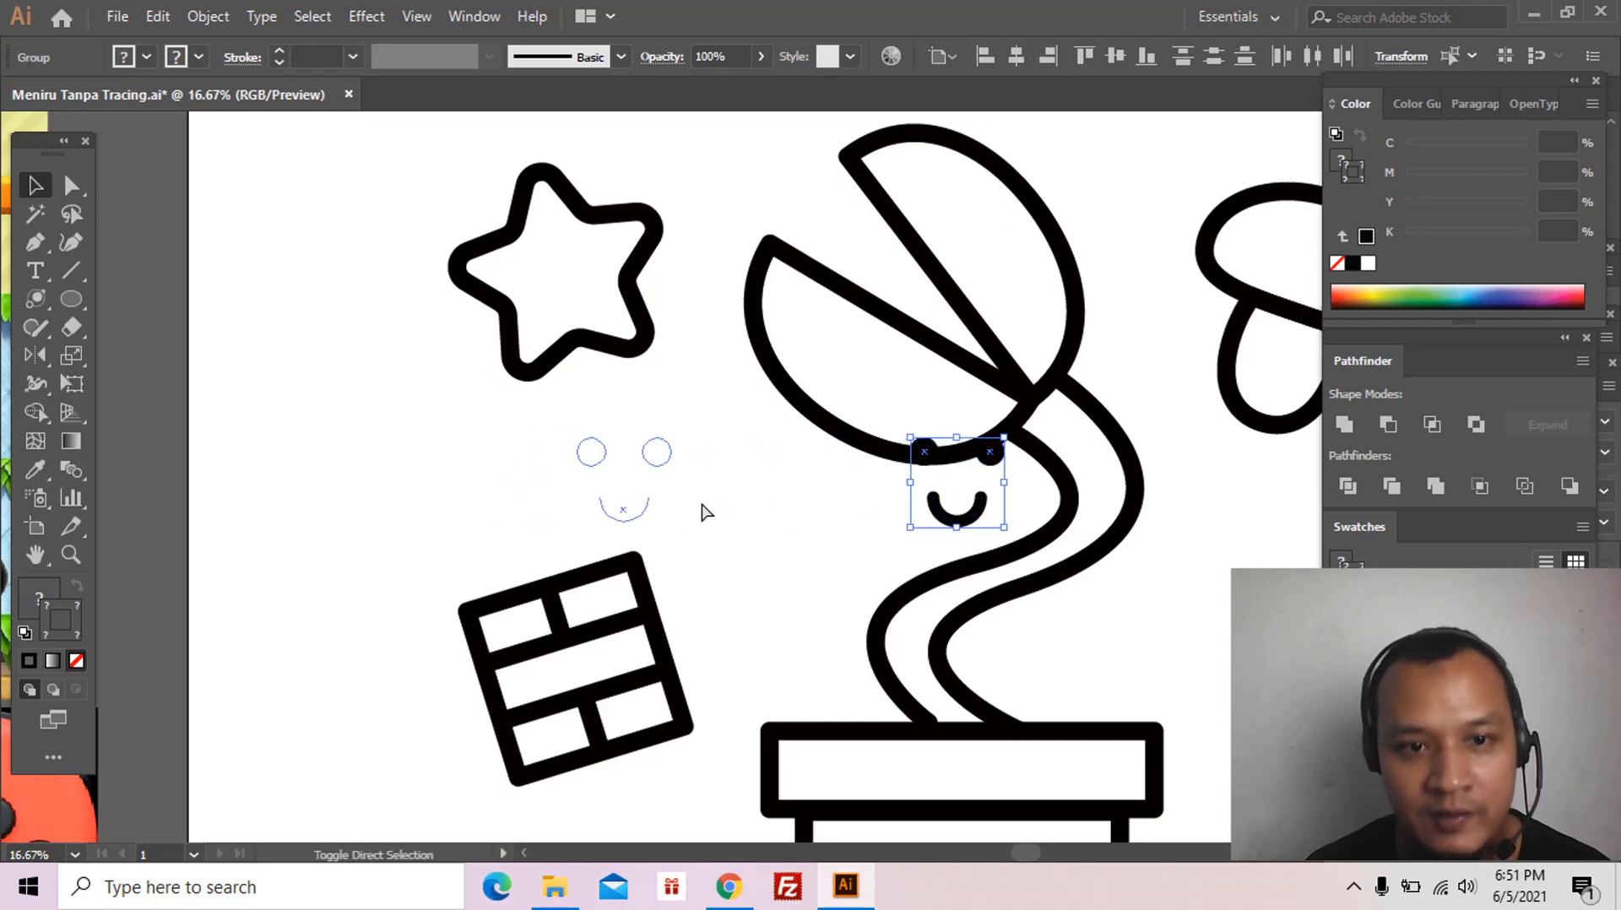
# Step: Switch the alignment to Align to Selection and centre the eyes and smile horizontally on each other
pyautogui.click(655, 535)
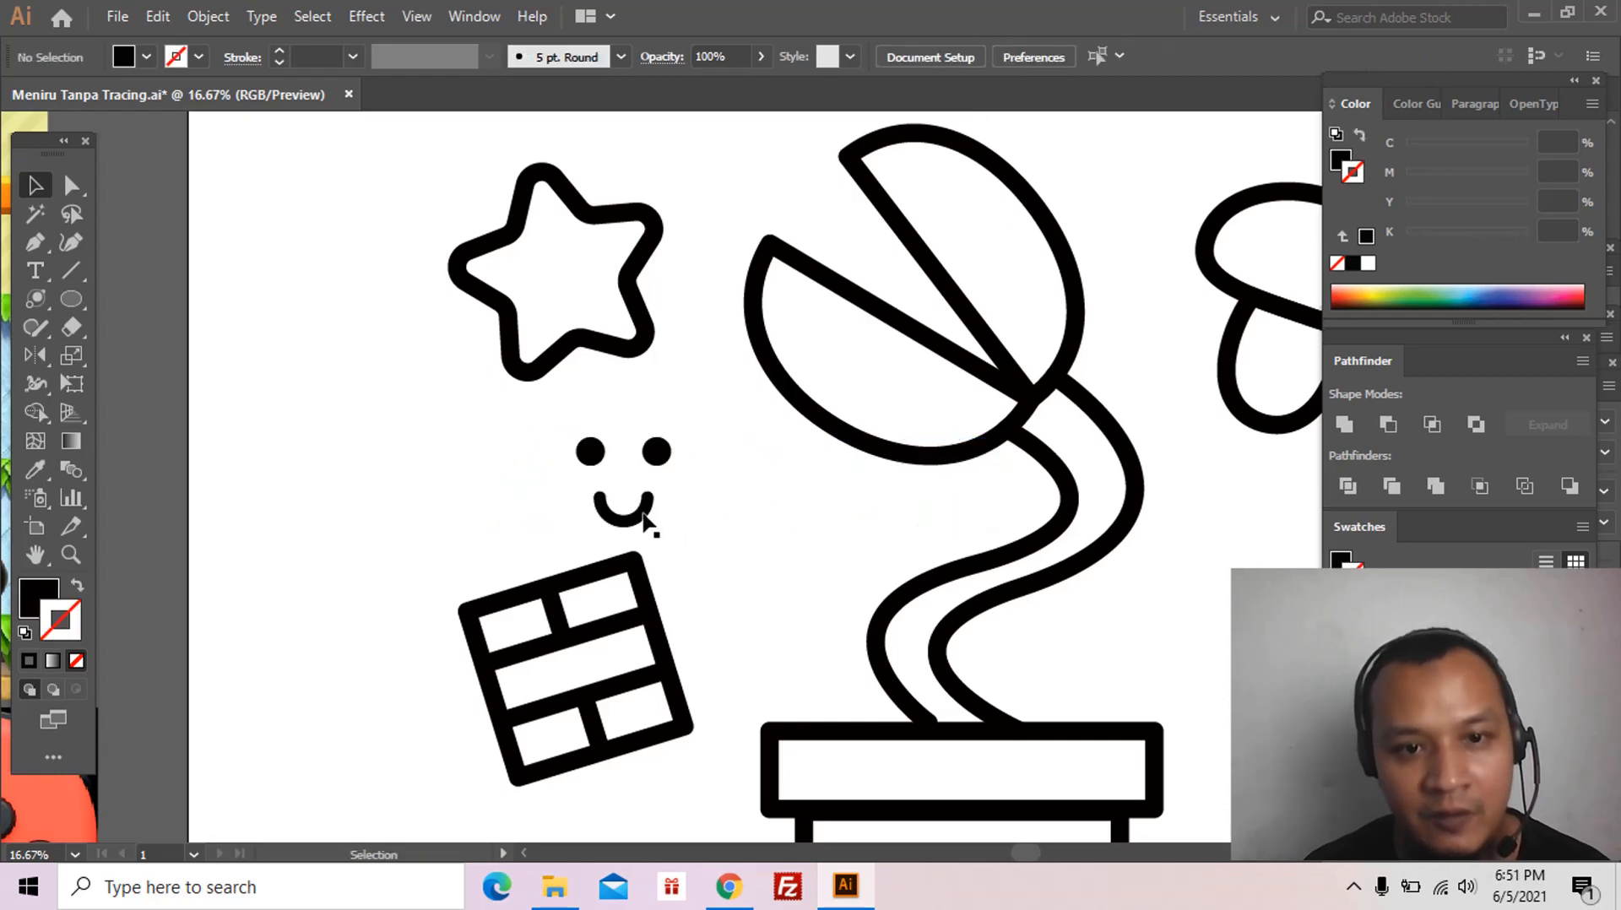
pyautogui.click(659, 462)
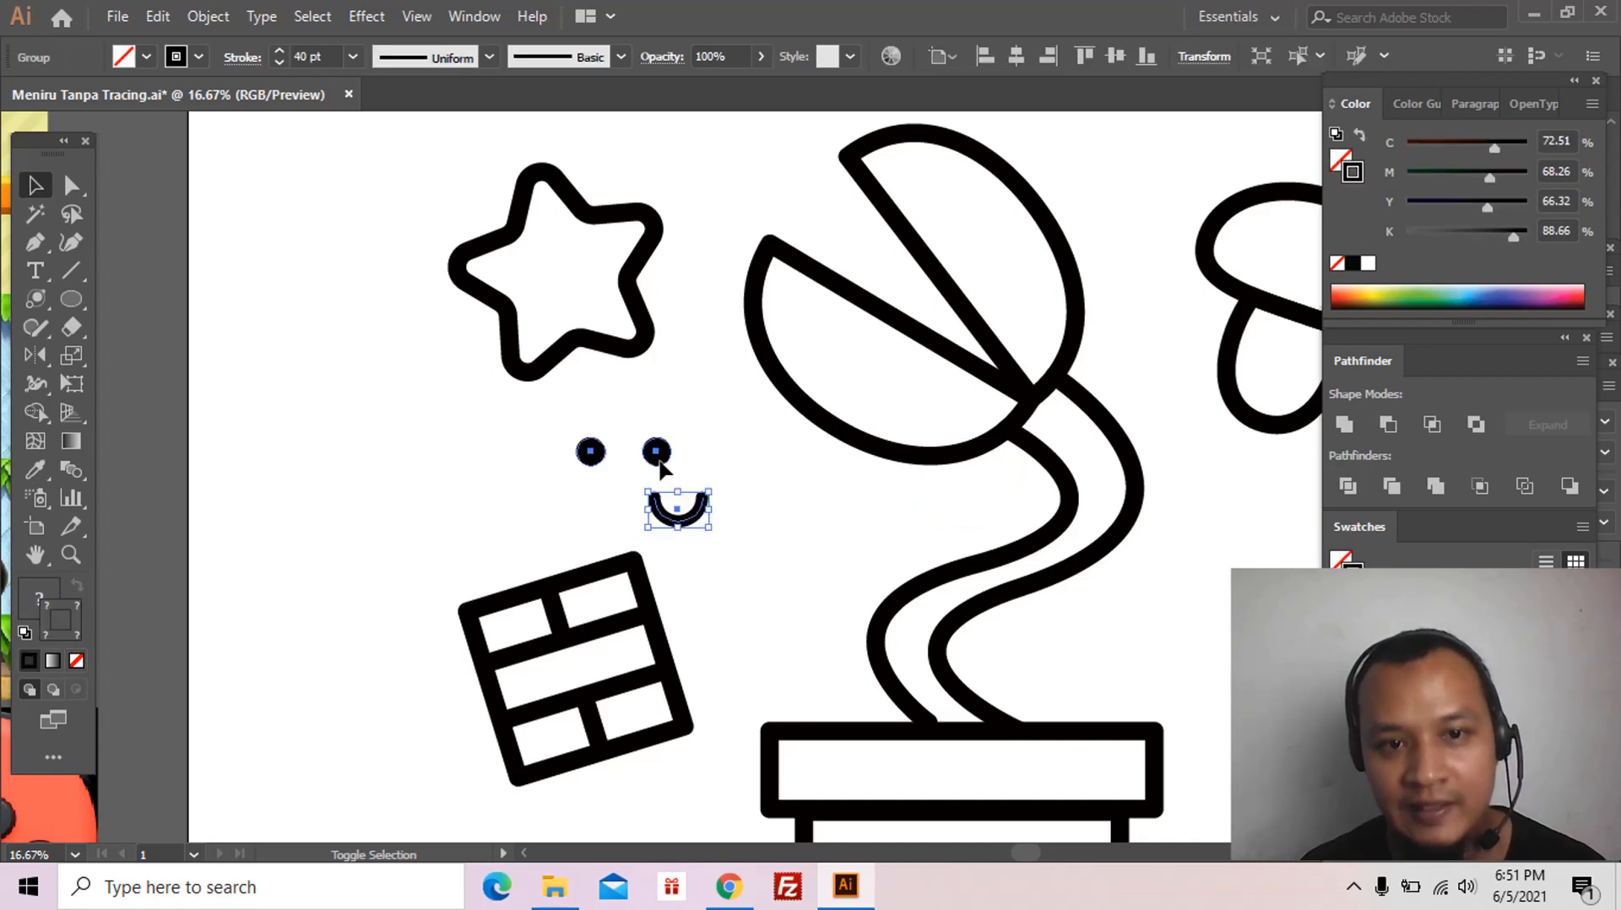
pyautogui.click(954, 59)
pyautogui.click(963, 84)
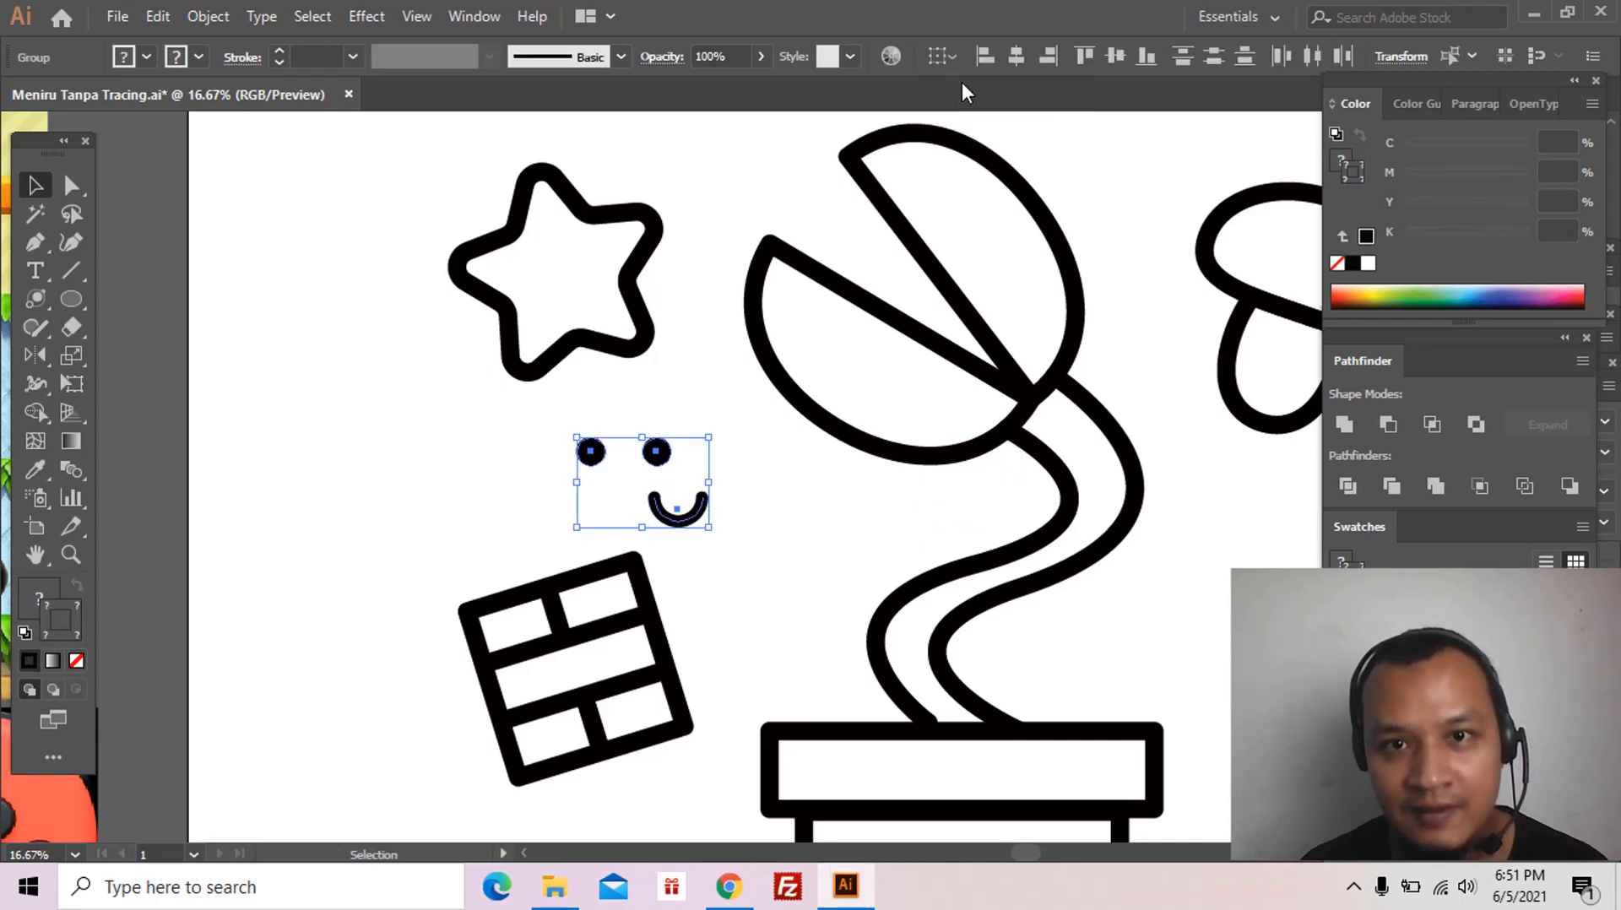
pyautogui.click(1015, 56)
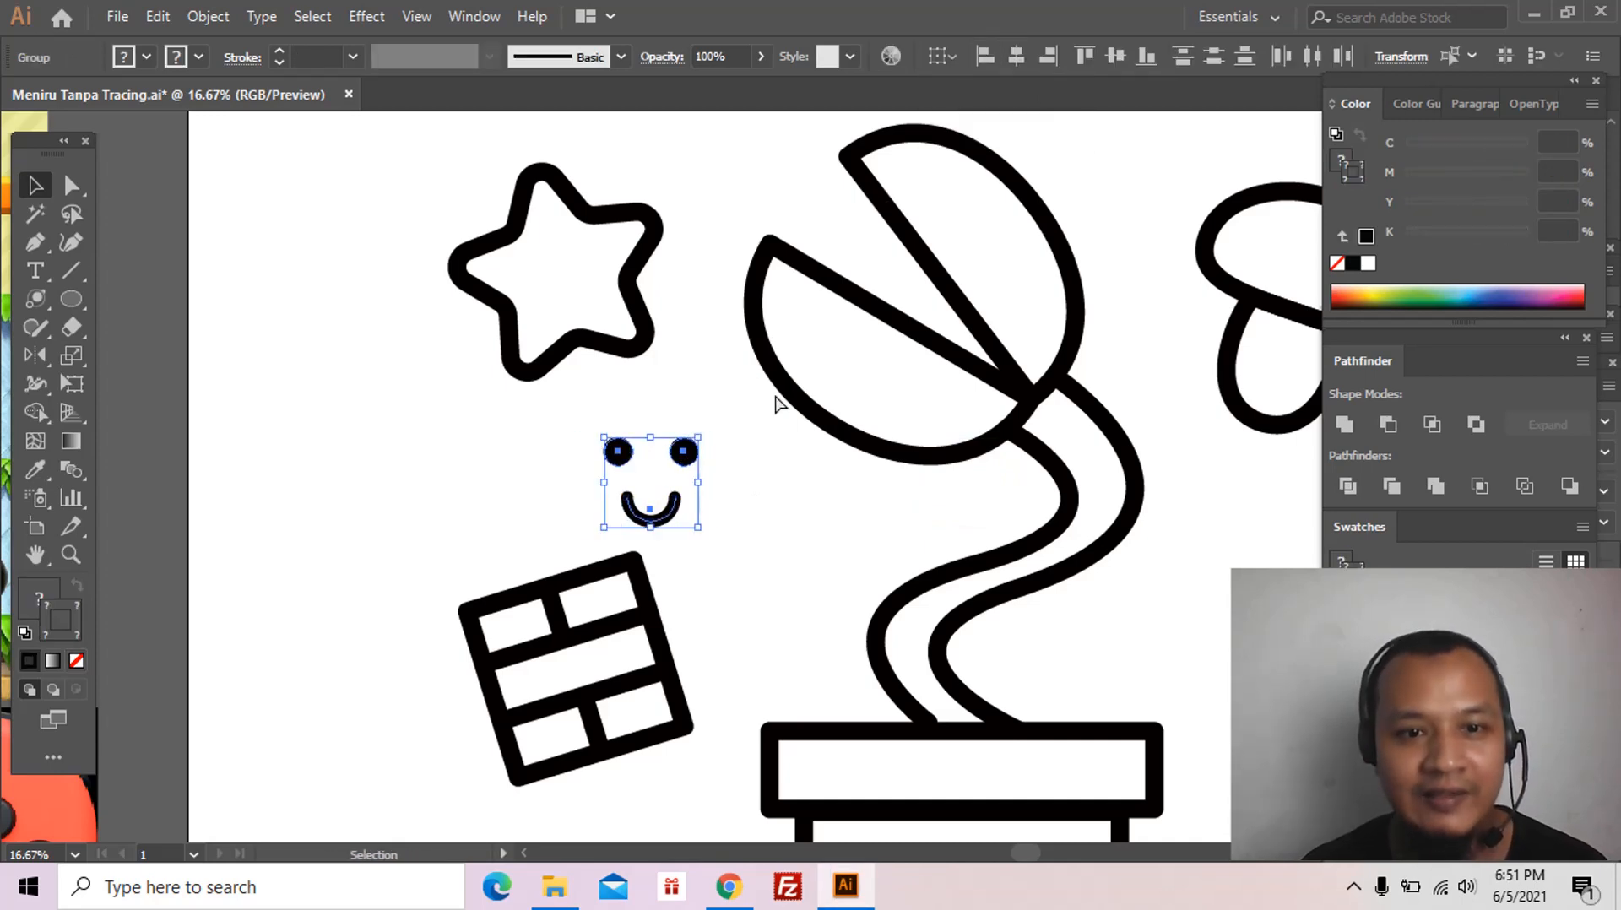
# Step: Expand the smile arc so its stroke becomes an outlined shape
pyautogui.hotkey('ctrl', 'shift', 'a')
pyautogui.press('a')
pyautogui.click(661, 520)
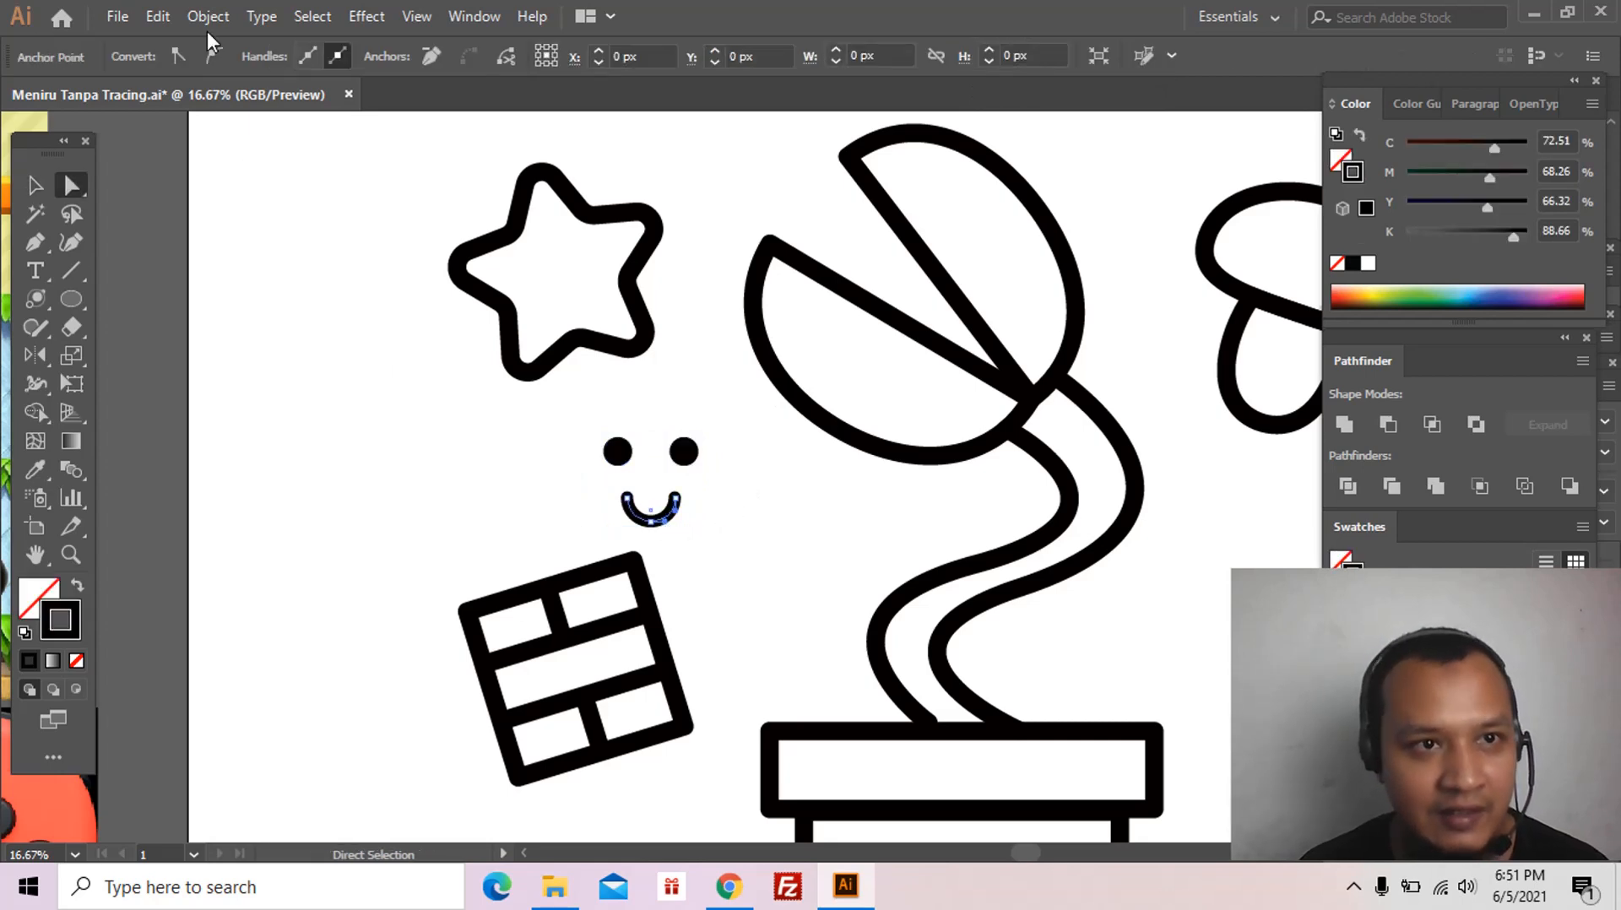
pyautogui.click(208, 17)
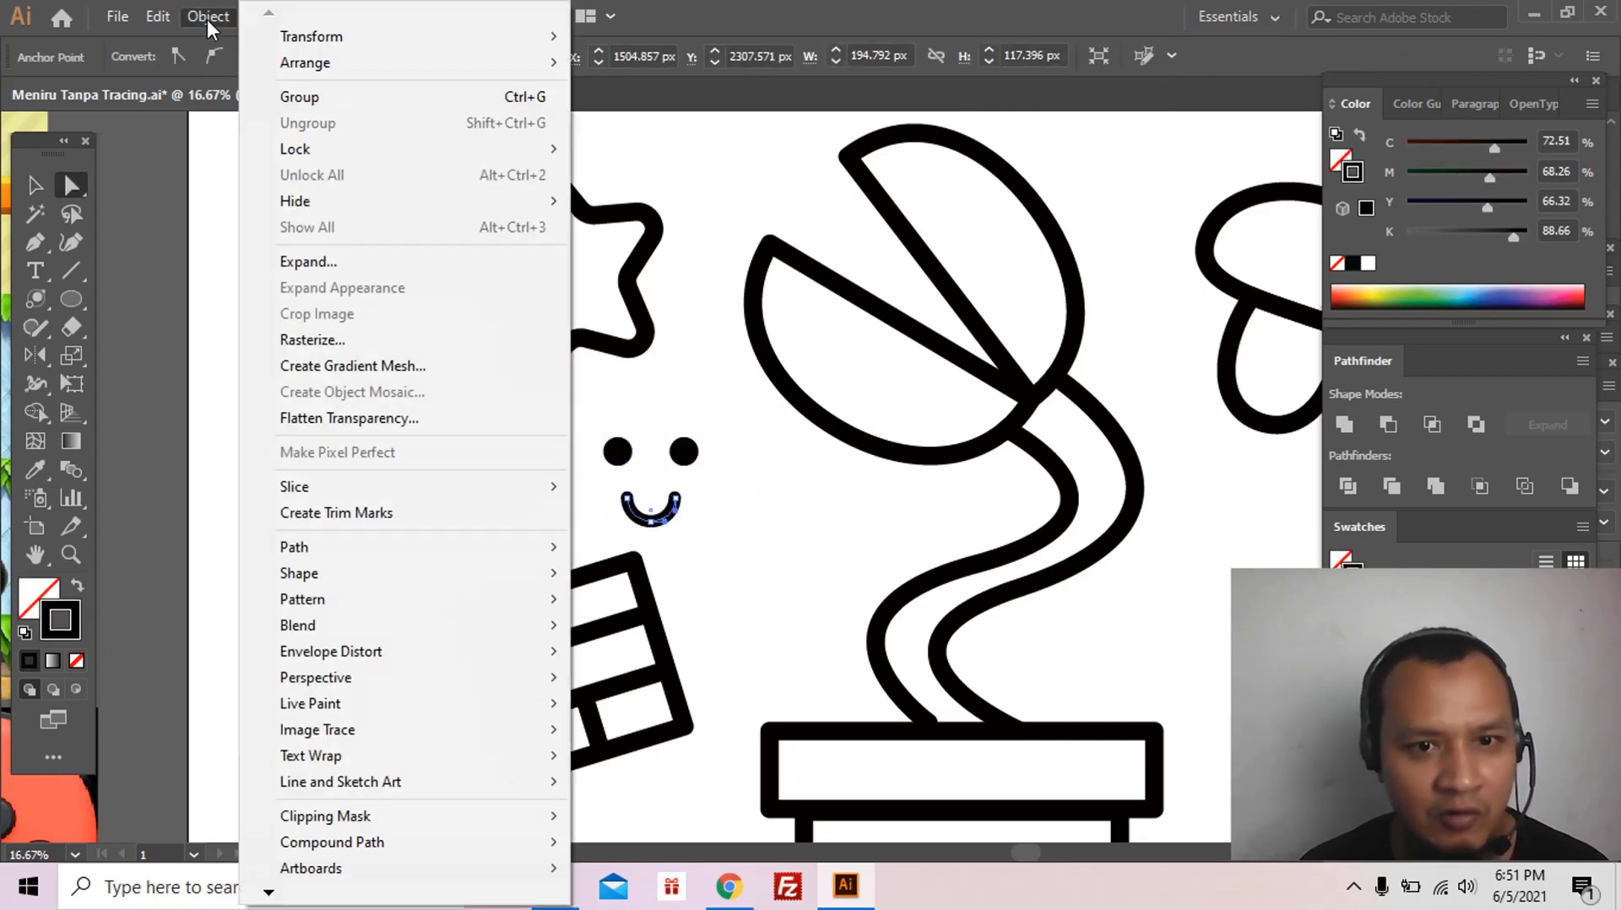
pyautogui.click(354, 263)
pyautogui.click(781, 578)
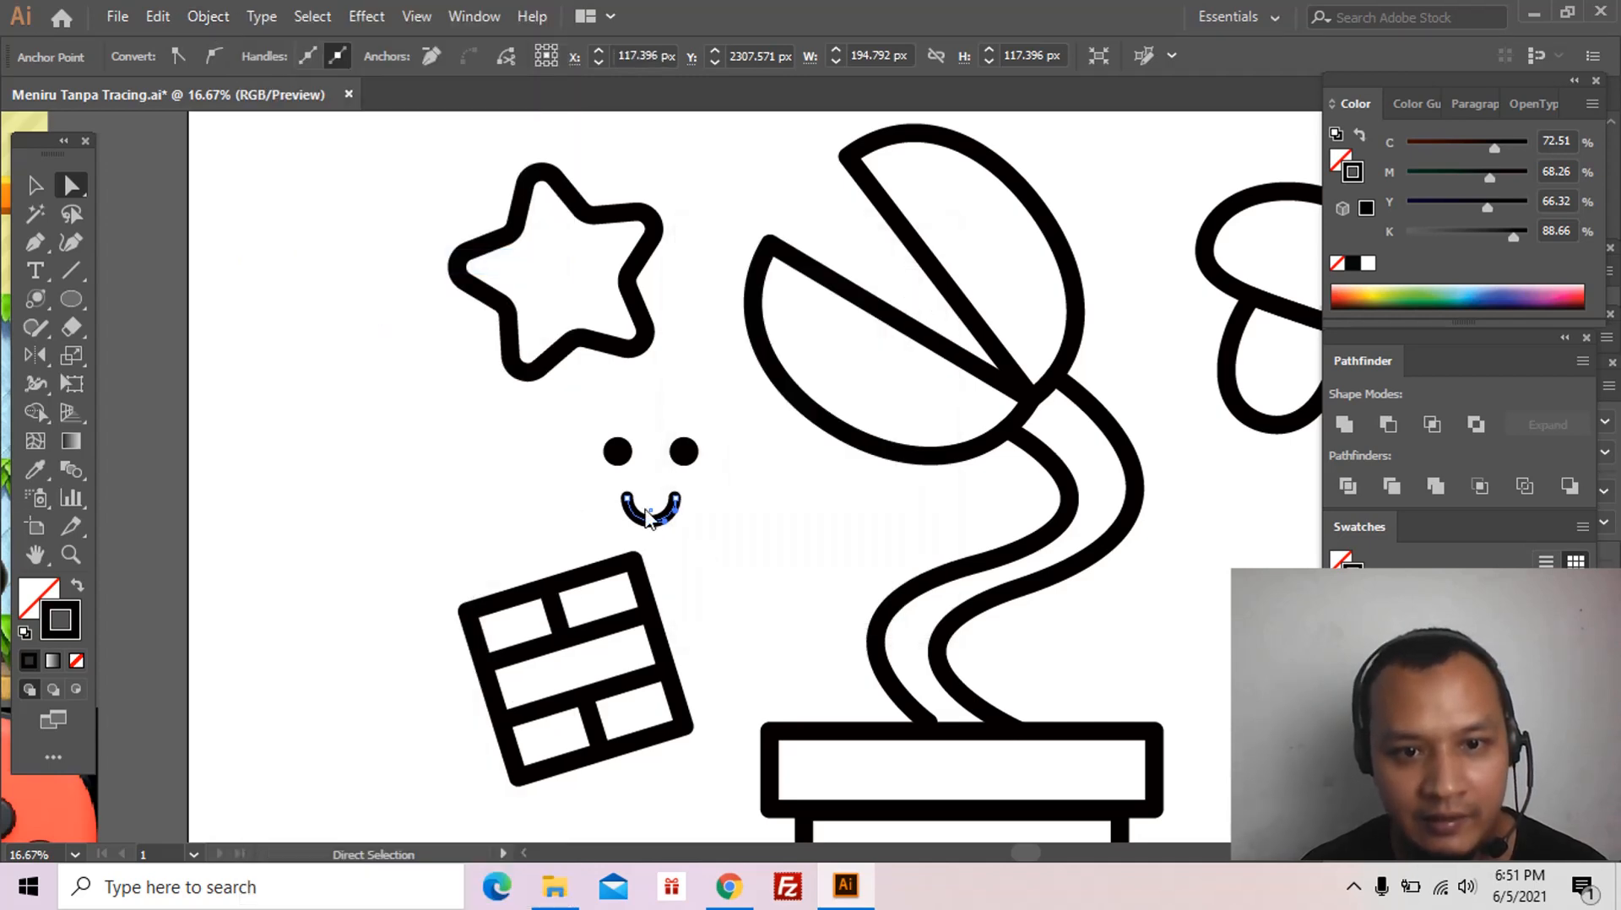
# Step: Move the eyes and smile together into the star, shrinking and tilting the face to match the star's slant
pyautogui.press('v')
pyautogui.click(676, 536)
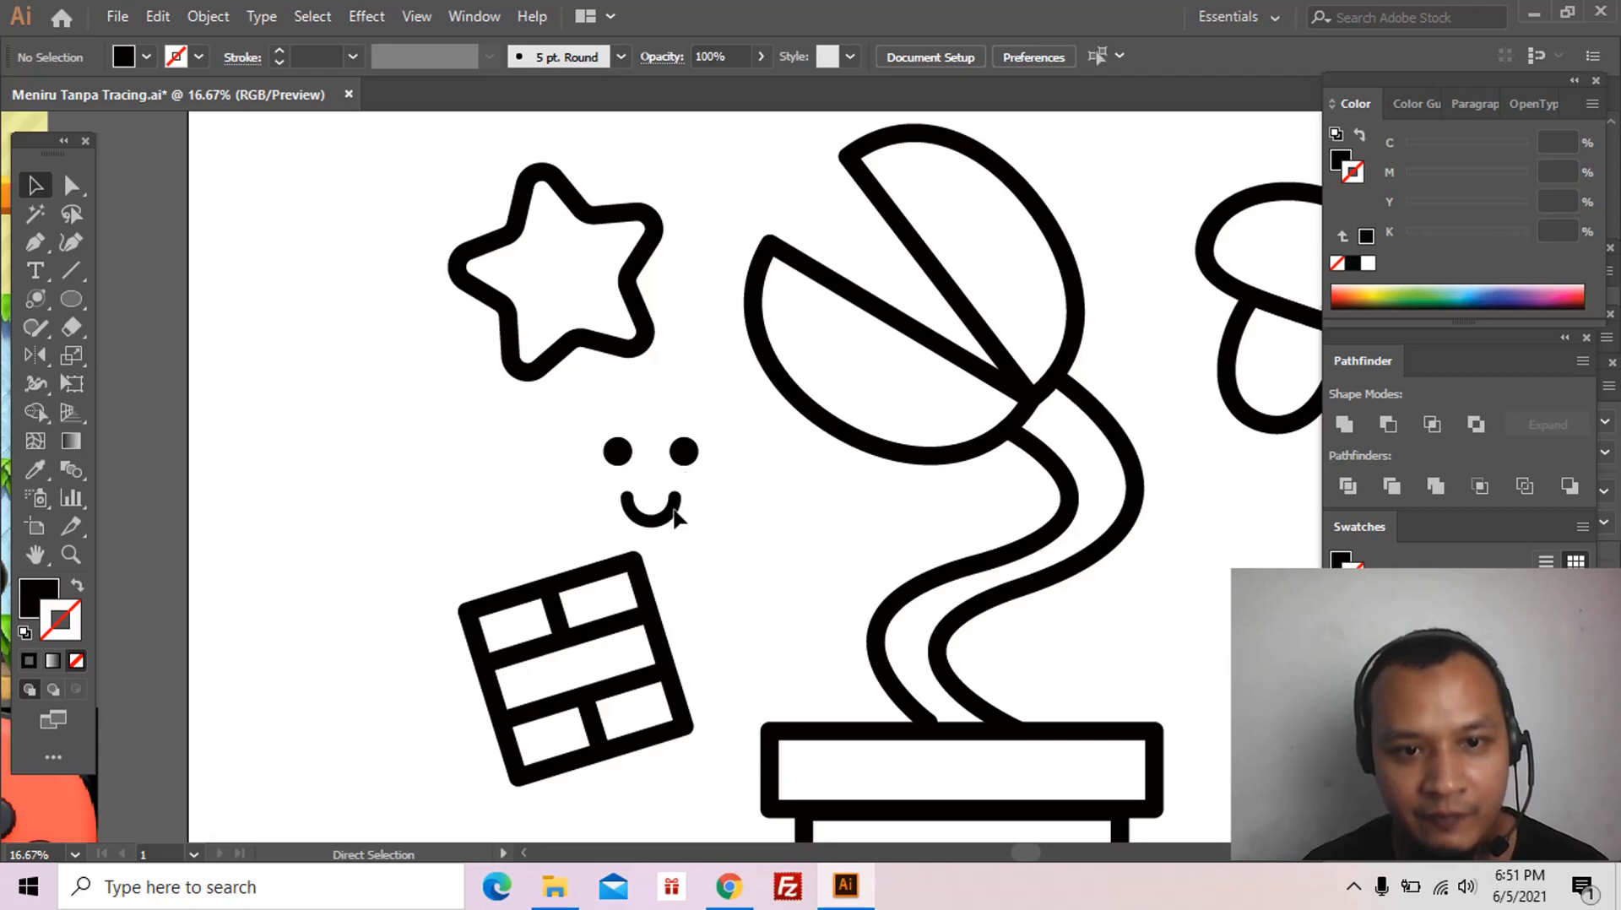
pyautogui.hotkey('ctrl', 'z')
pyautogui.keyDown('shift'); pyautogui.click(676, 515); pyautogui.keyUp('shift')
pyautogui.moveTo(675, 515); pyautogui.dragTo(656, 439)
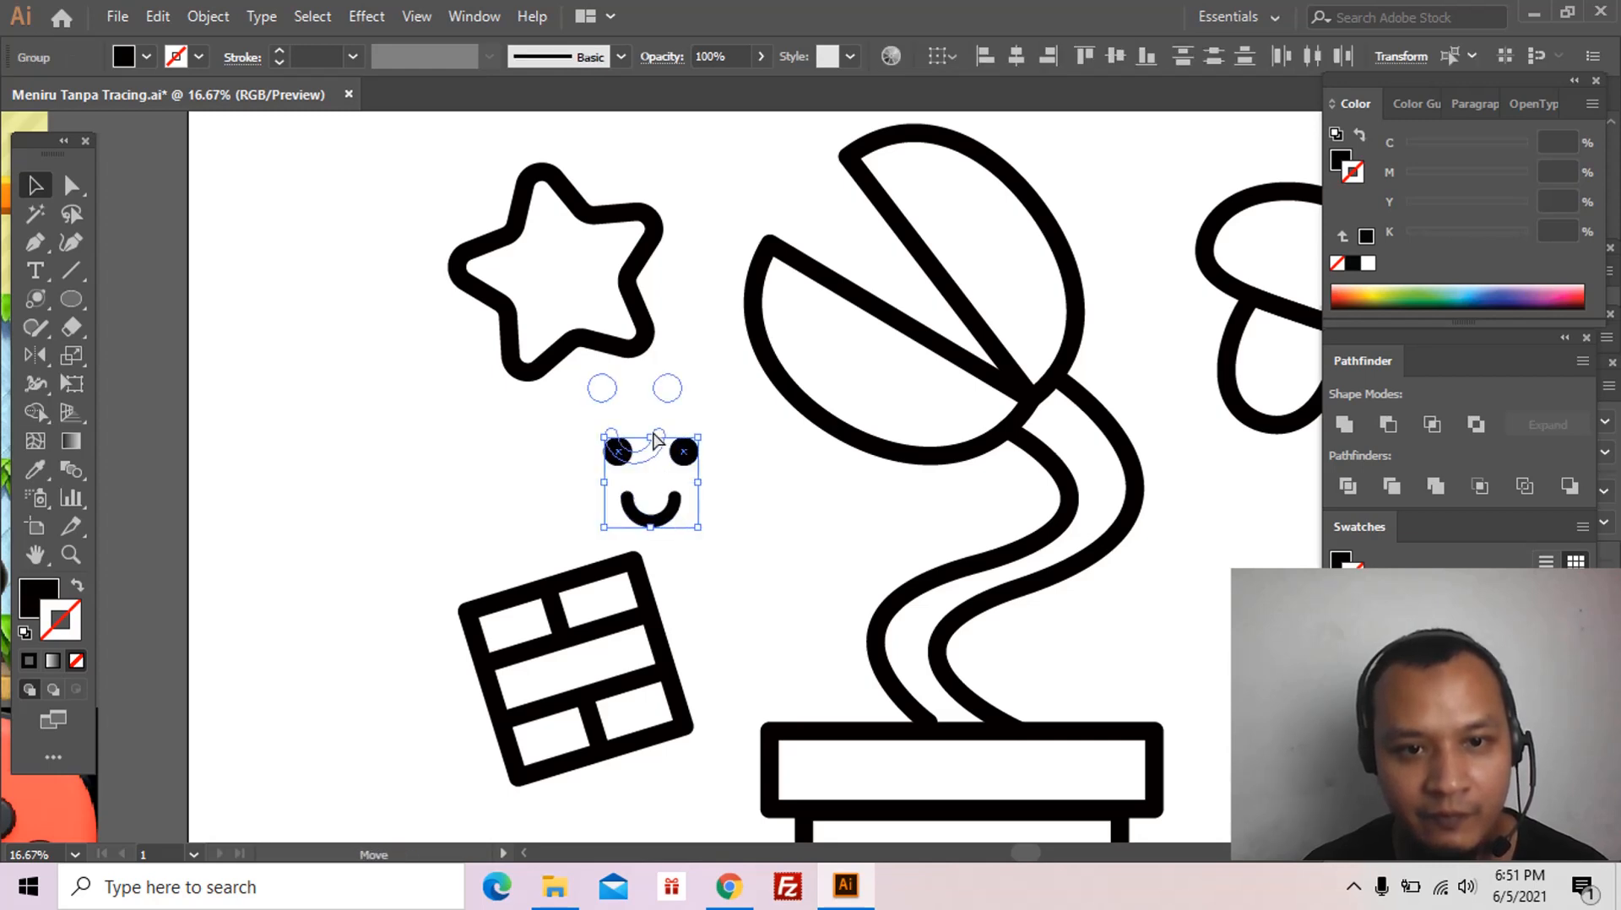
pyautogui.moveTo(572, 280); pyautogui.dragTo(582, 292)
pyautogui.moveTo(607, 223); pyautogui.dragTo(601, 313)
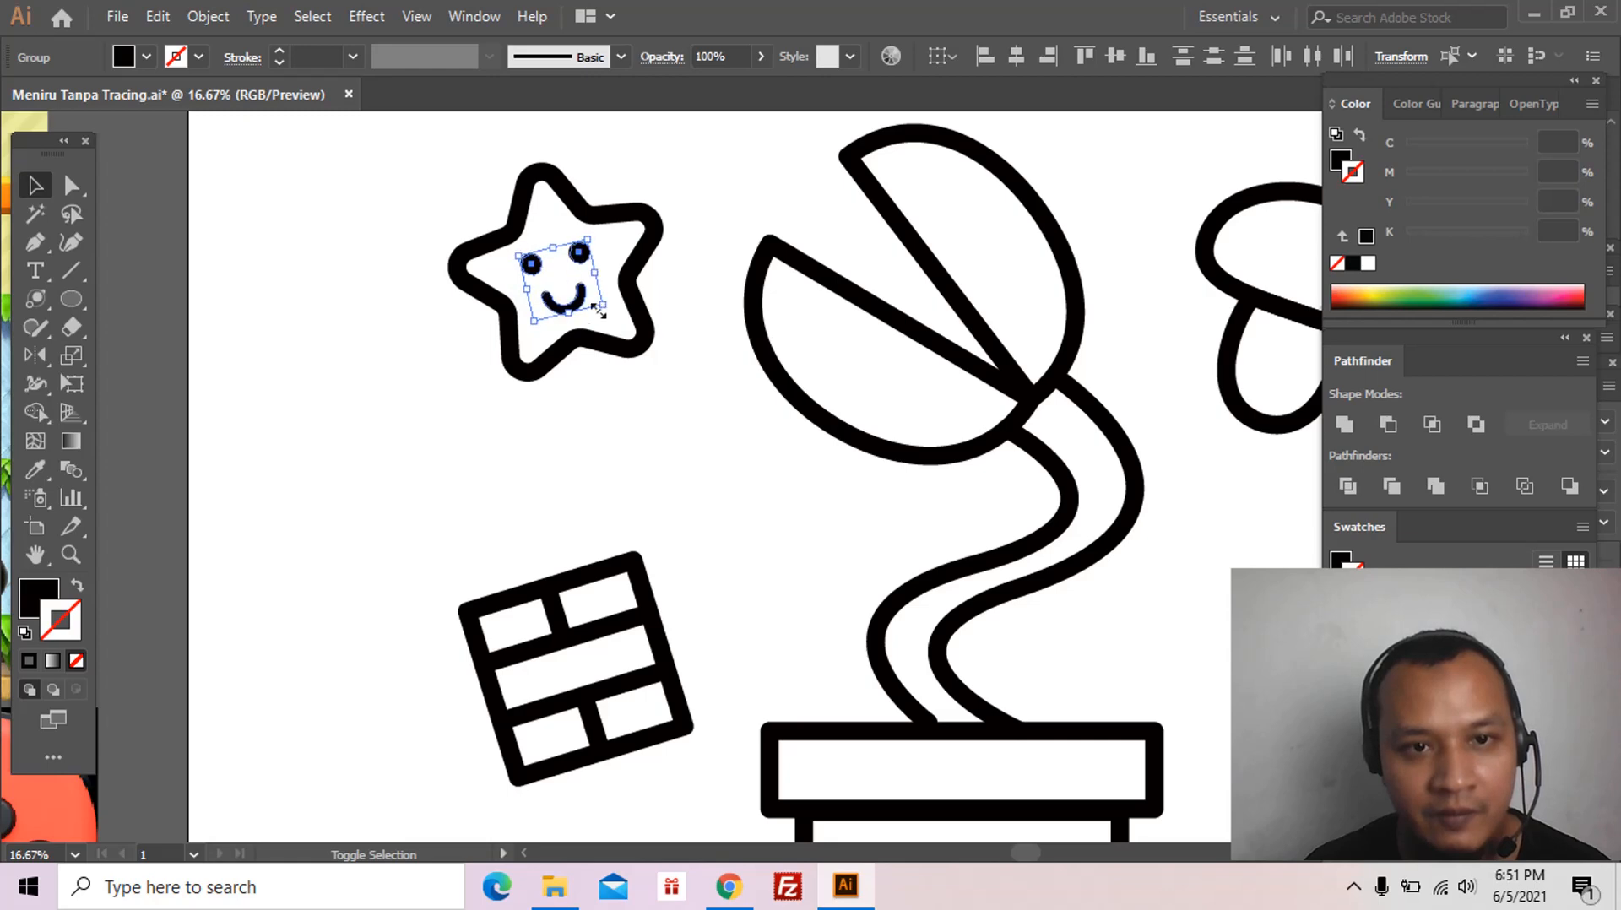
pyautogui.click(704, 478)
pyautogui.press('z')
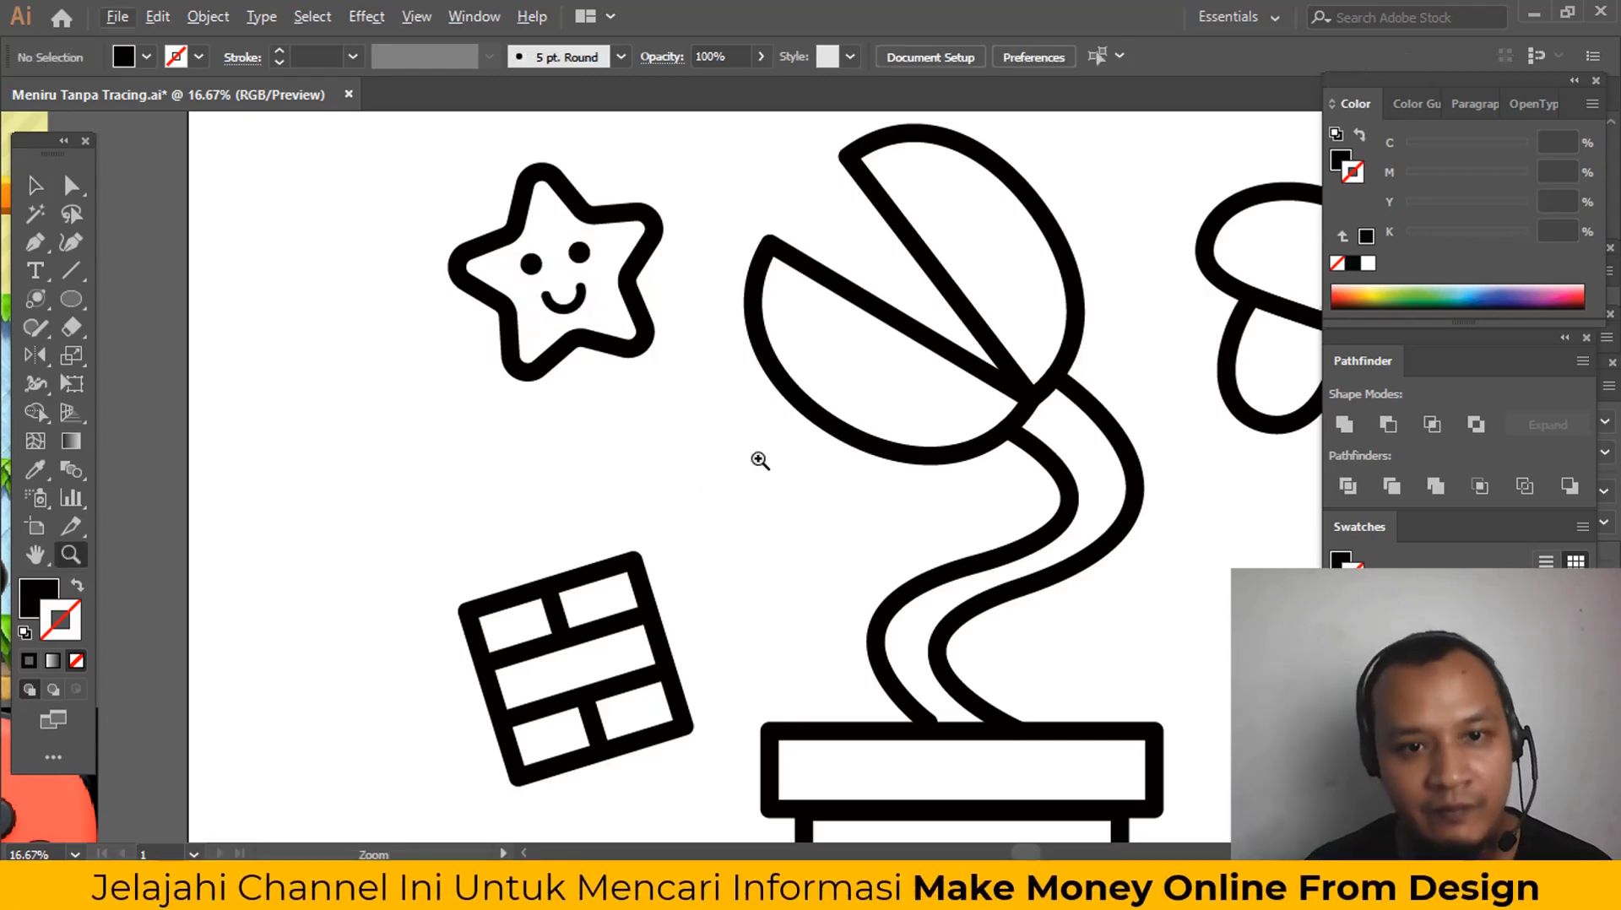
pyautogui.keyDown('alt'); pyautogui.click(760, 461); pyautogui.keyUp('alt')
pyautogui.moveTo(760, 462); pyautogui.dragTo(573, 479)
pyautogui.press('v')
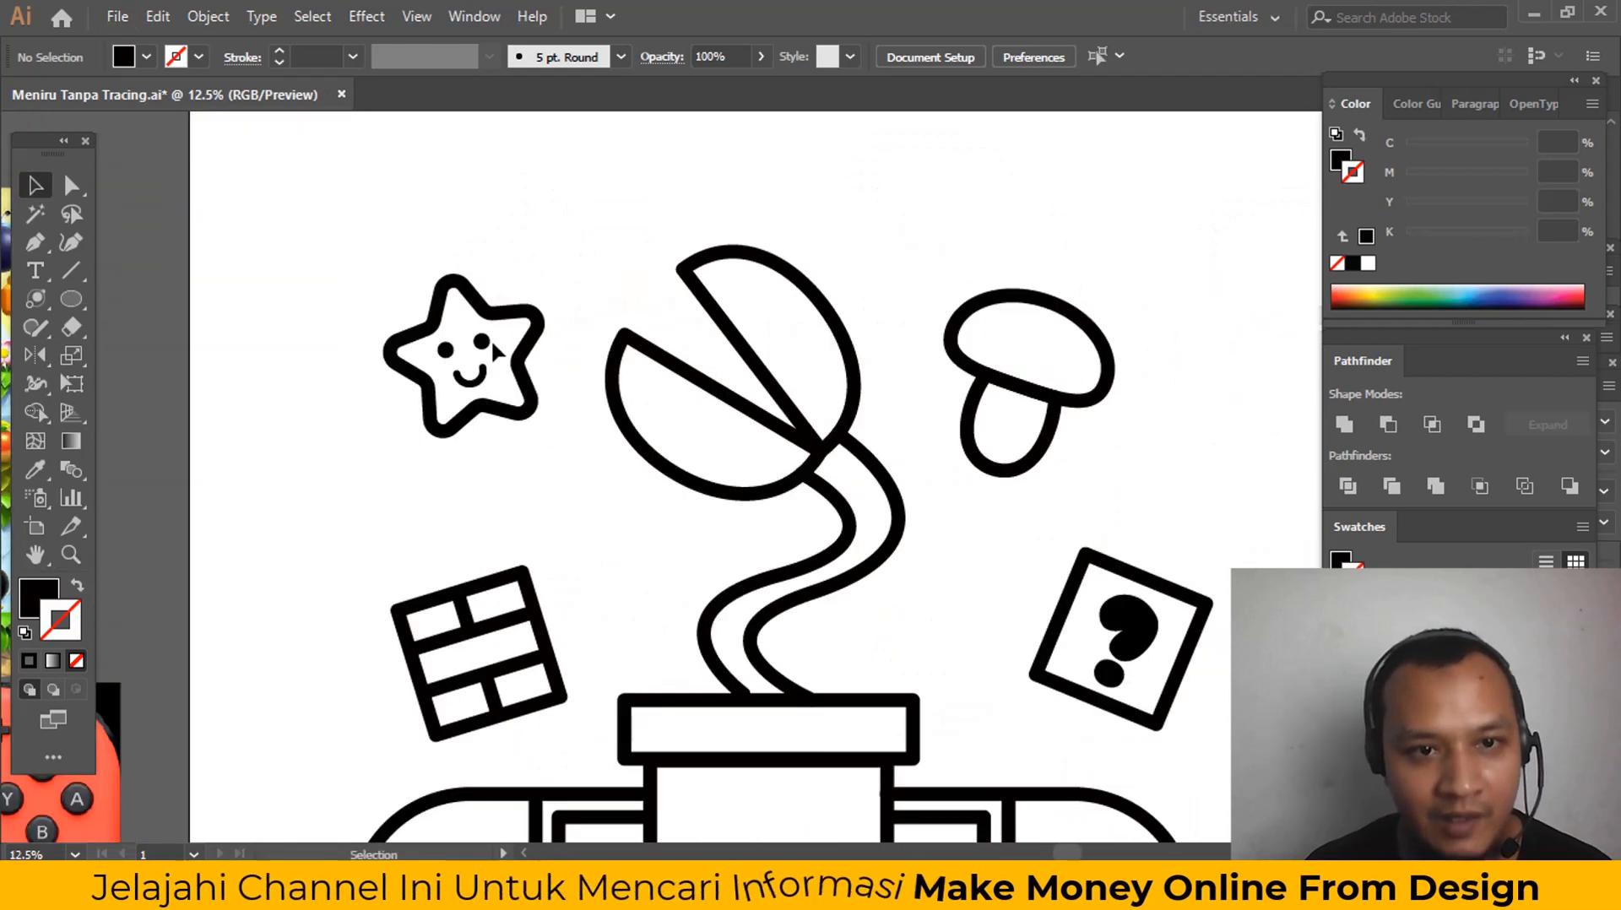
pyautogui.moveTo(482, 342); pyautogui.dragTo(1028, 426)
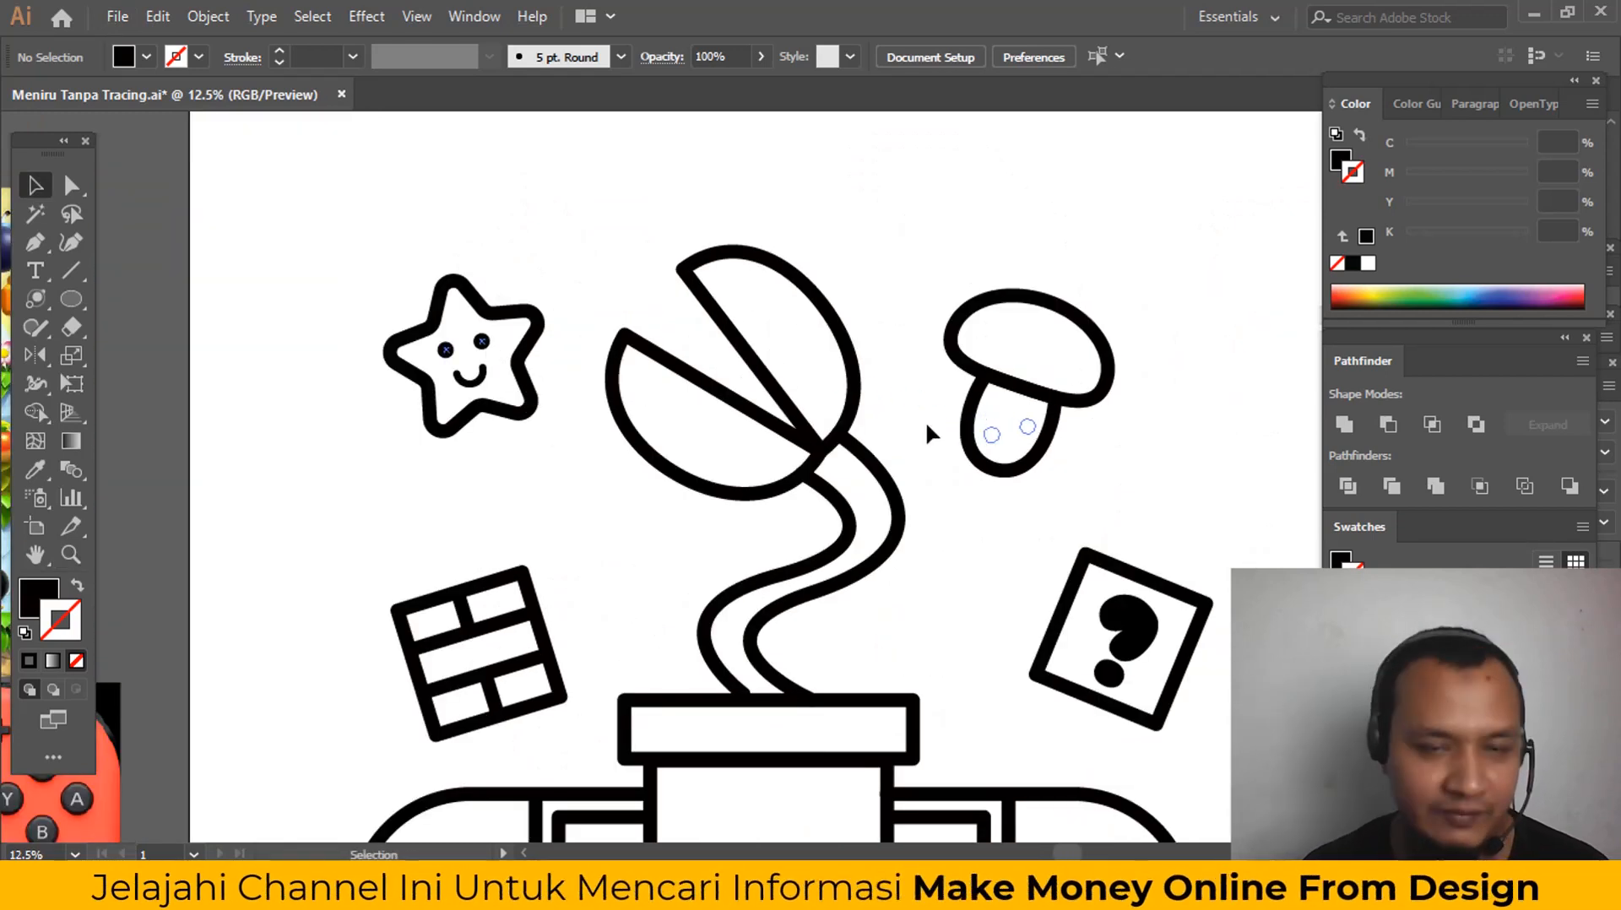
pyautogui.hotkey('ctrl', 'z')
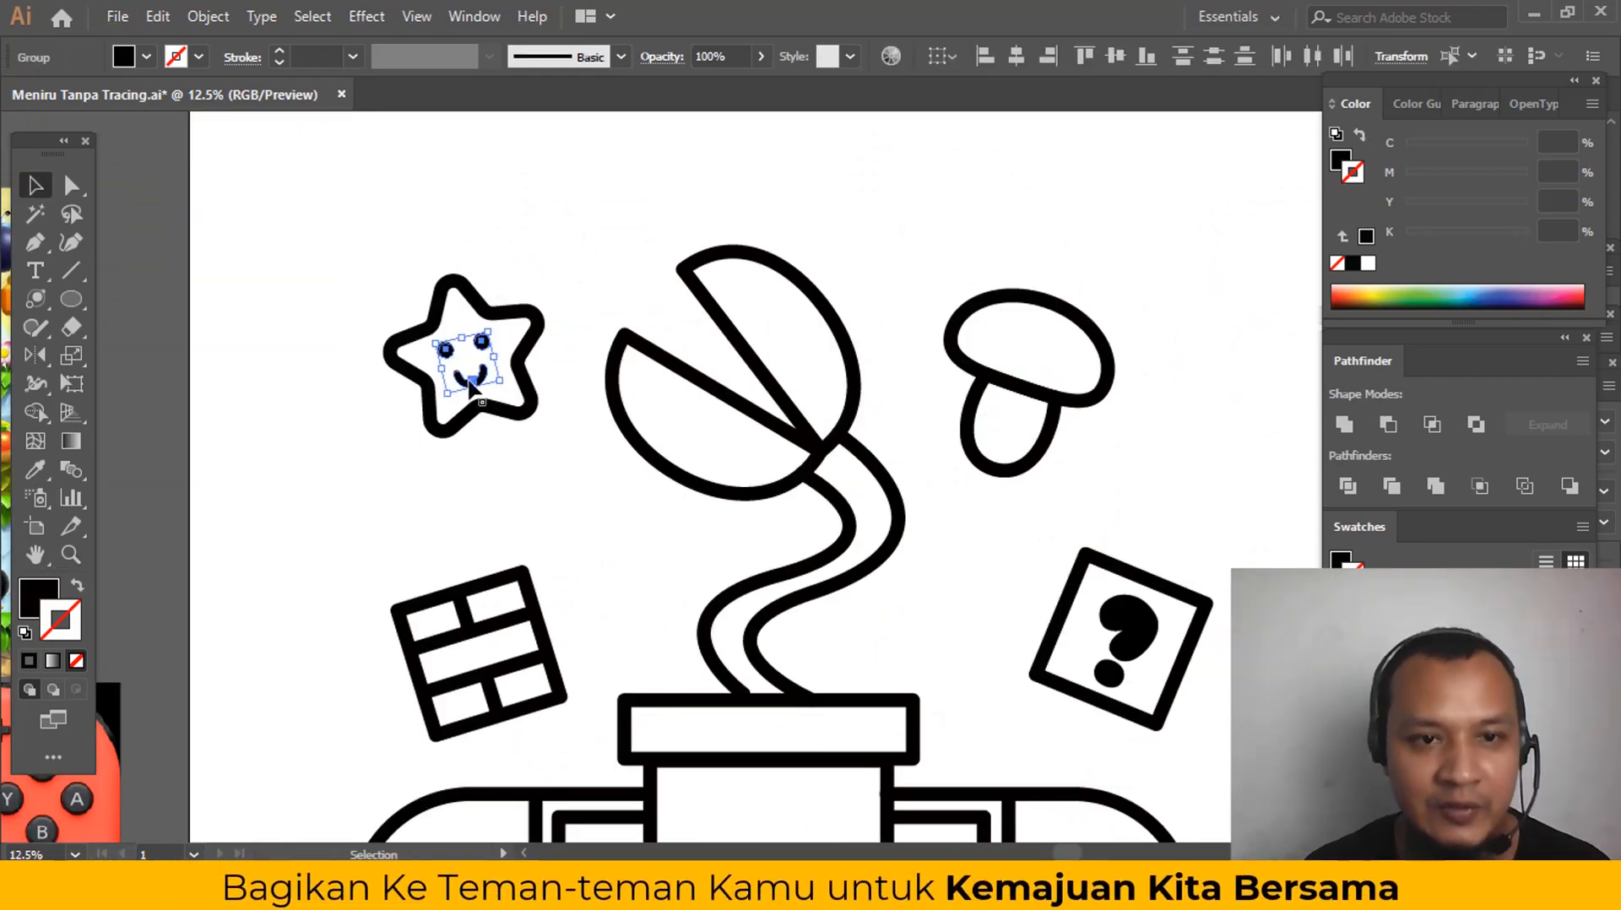
pyautogui.moveTo(473, 382); pyautogui.dragTo(505, 517)
pyautogui.hotkey('ctrl', 'z')
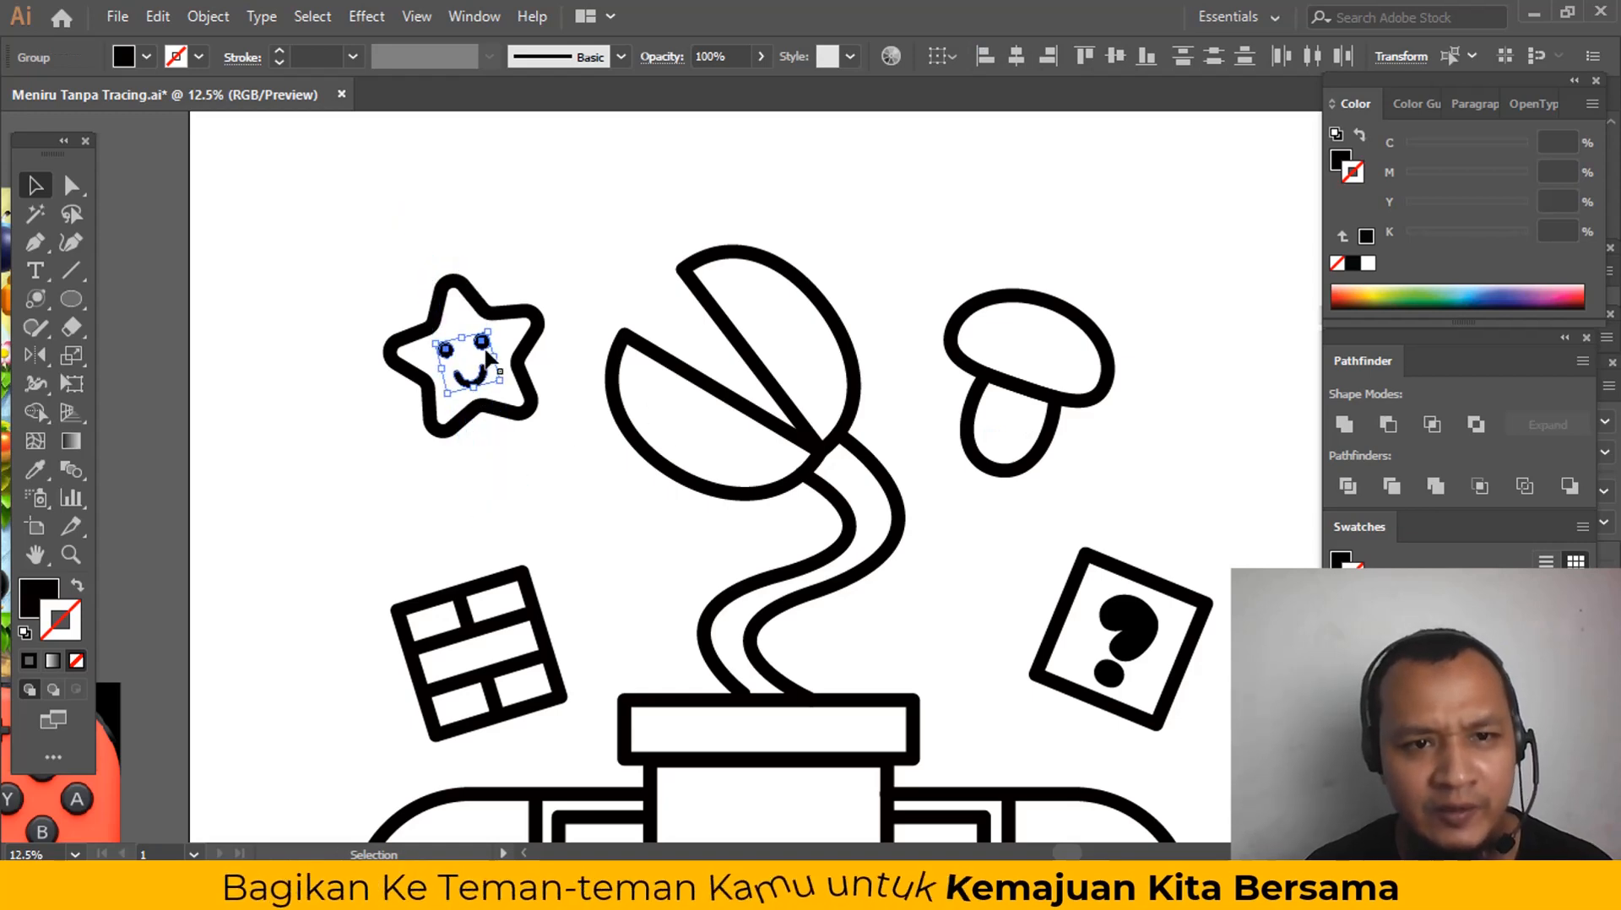
# Step: Copy the star's eyes and smile onto the mushroom's stem, tilting, slightly shrinking and nudging the face to fit inside it
pyautogui.moveTo(488, 352); pyautogui.dragTo(1049, 405)
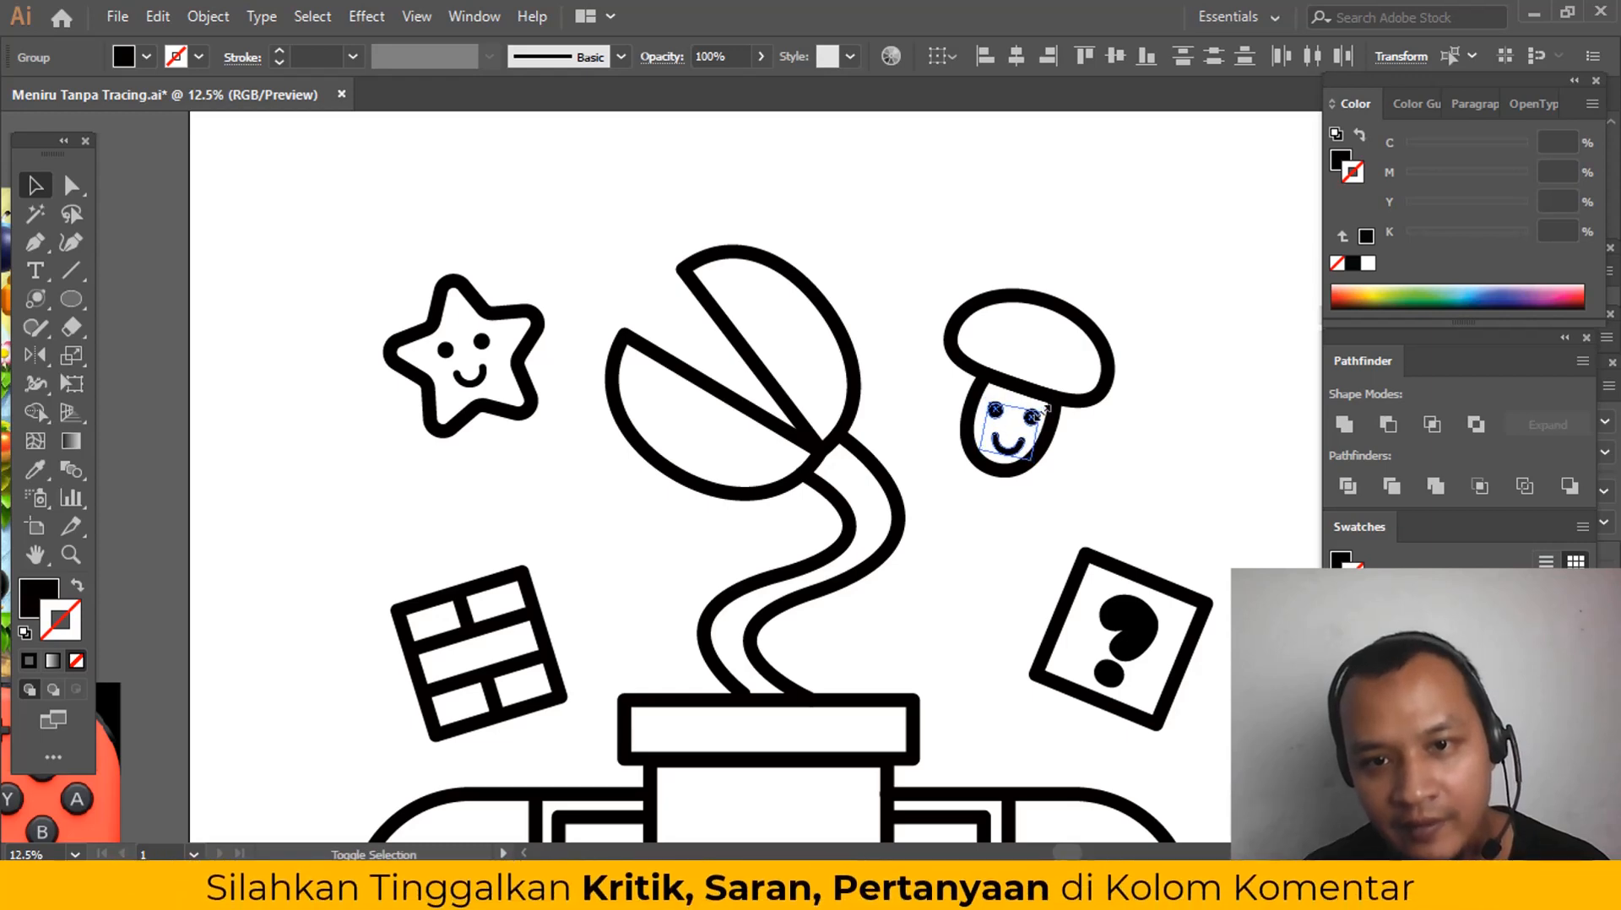
pyautogui.moveTo(1041, 410); pyautogui.dragTo(1032, 424)
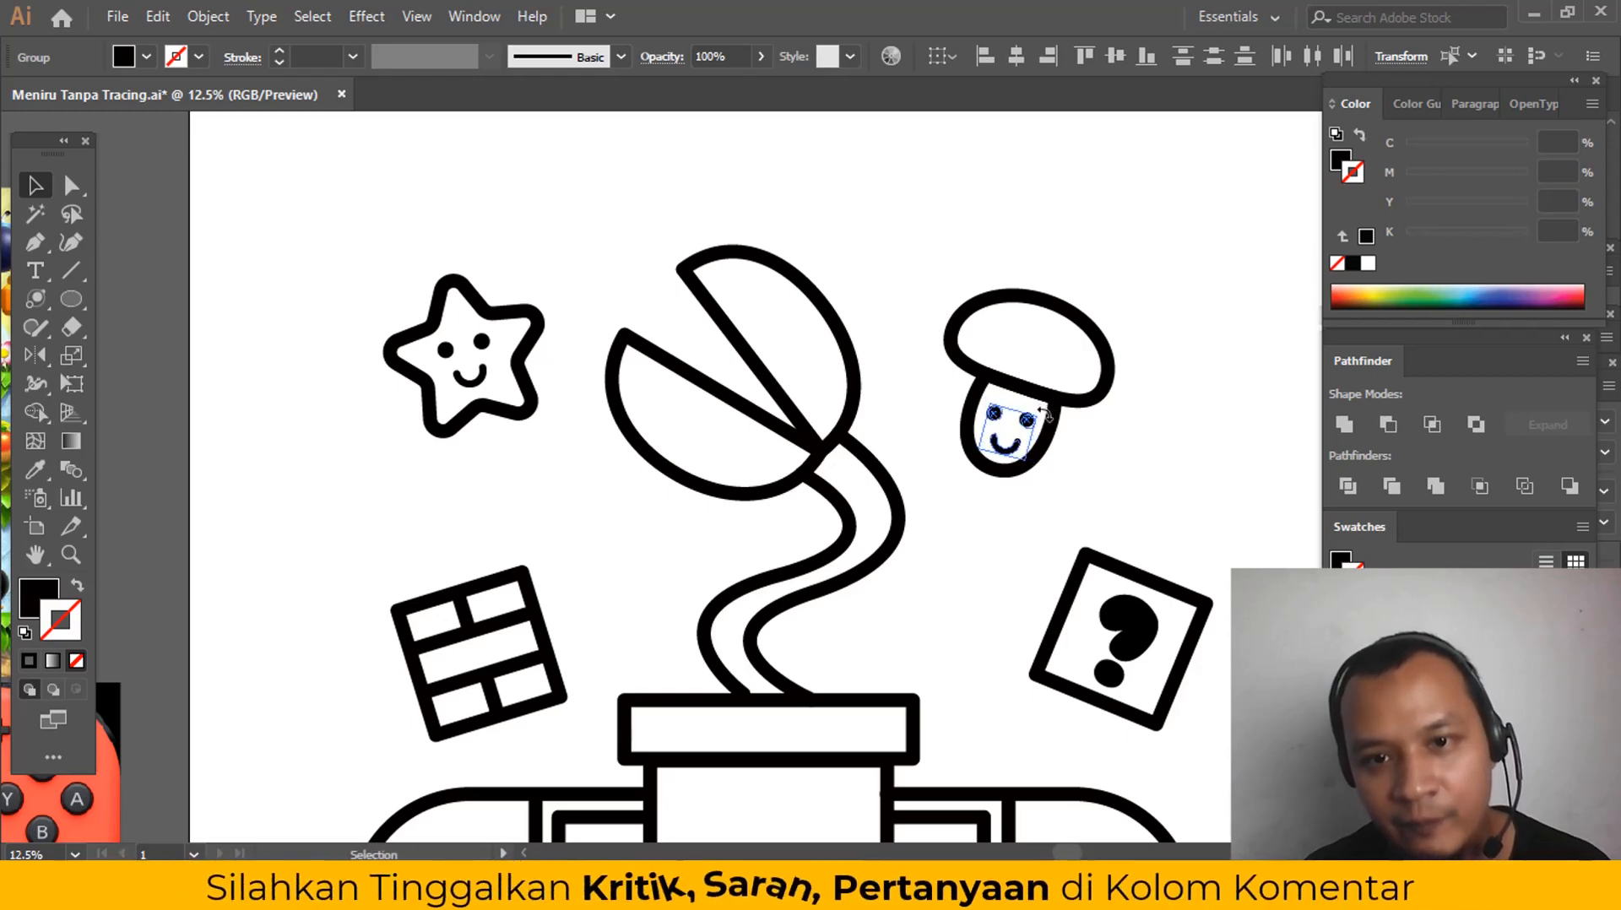
pyautogui.click(1009, 460)
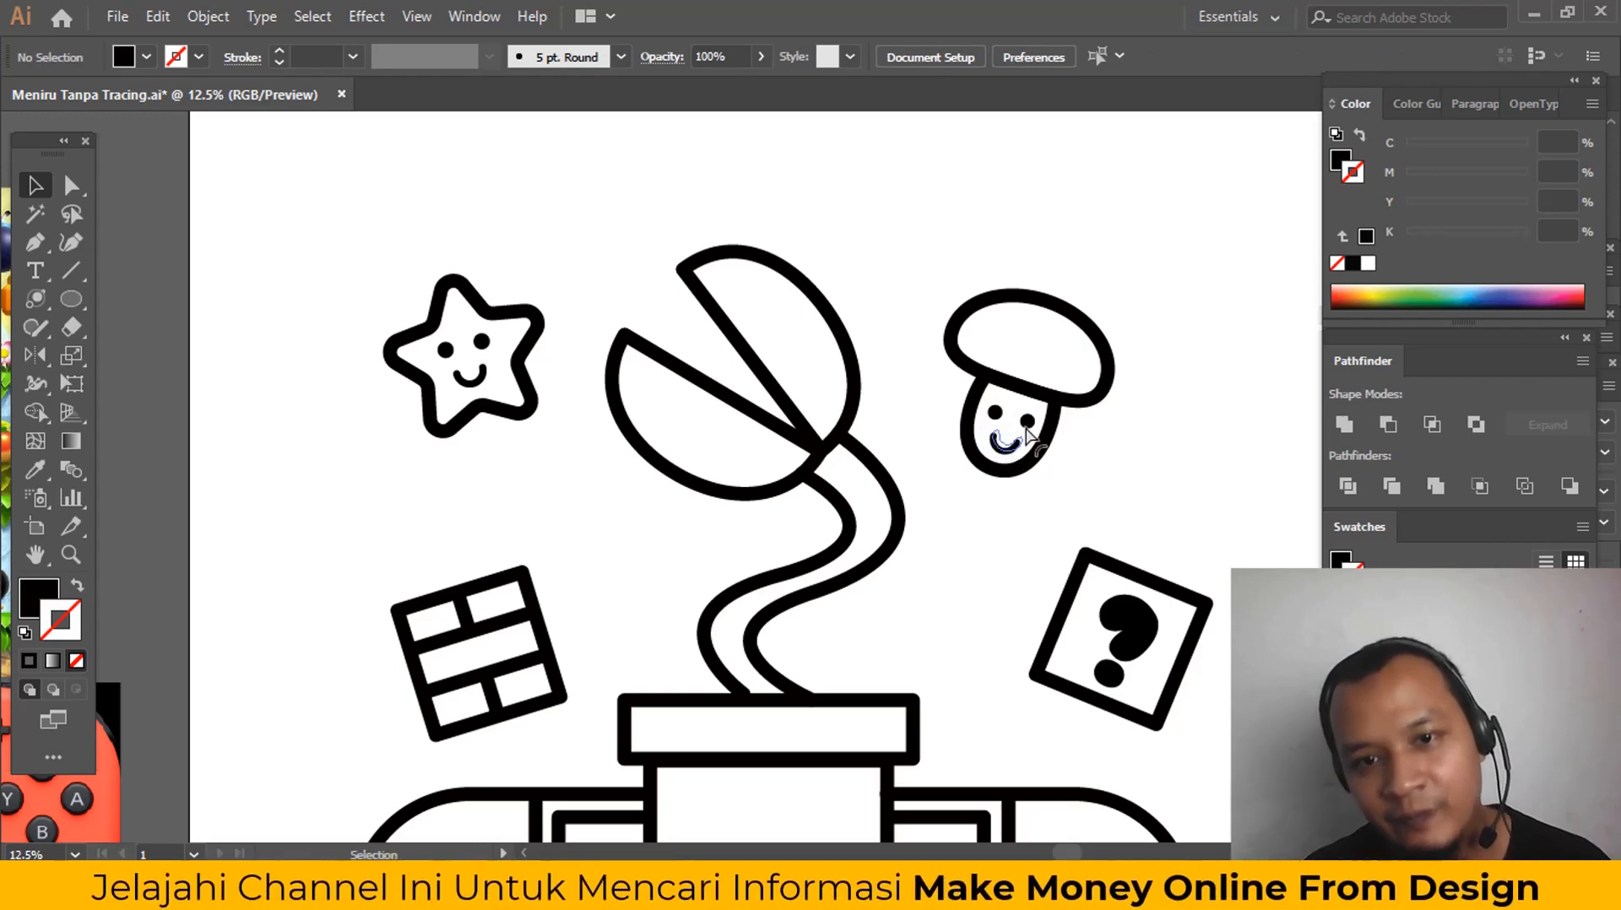
pyautogui.click(1027, 431)
pyautogui.keyDown('shift'); pyautogui.click(996, 412); pyautogui.keyUp('shift')
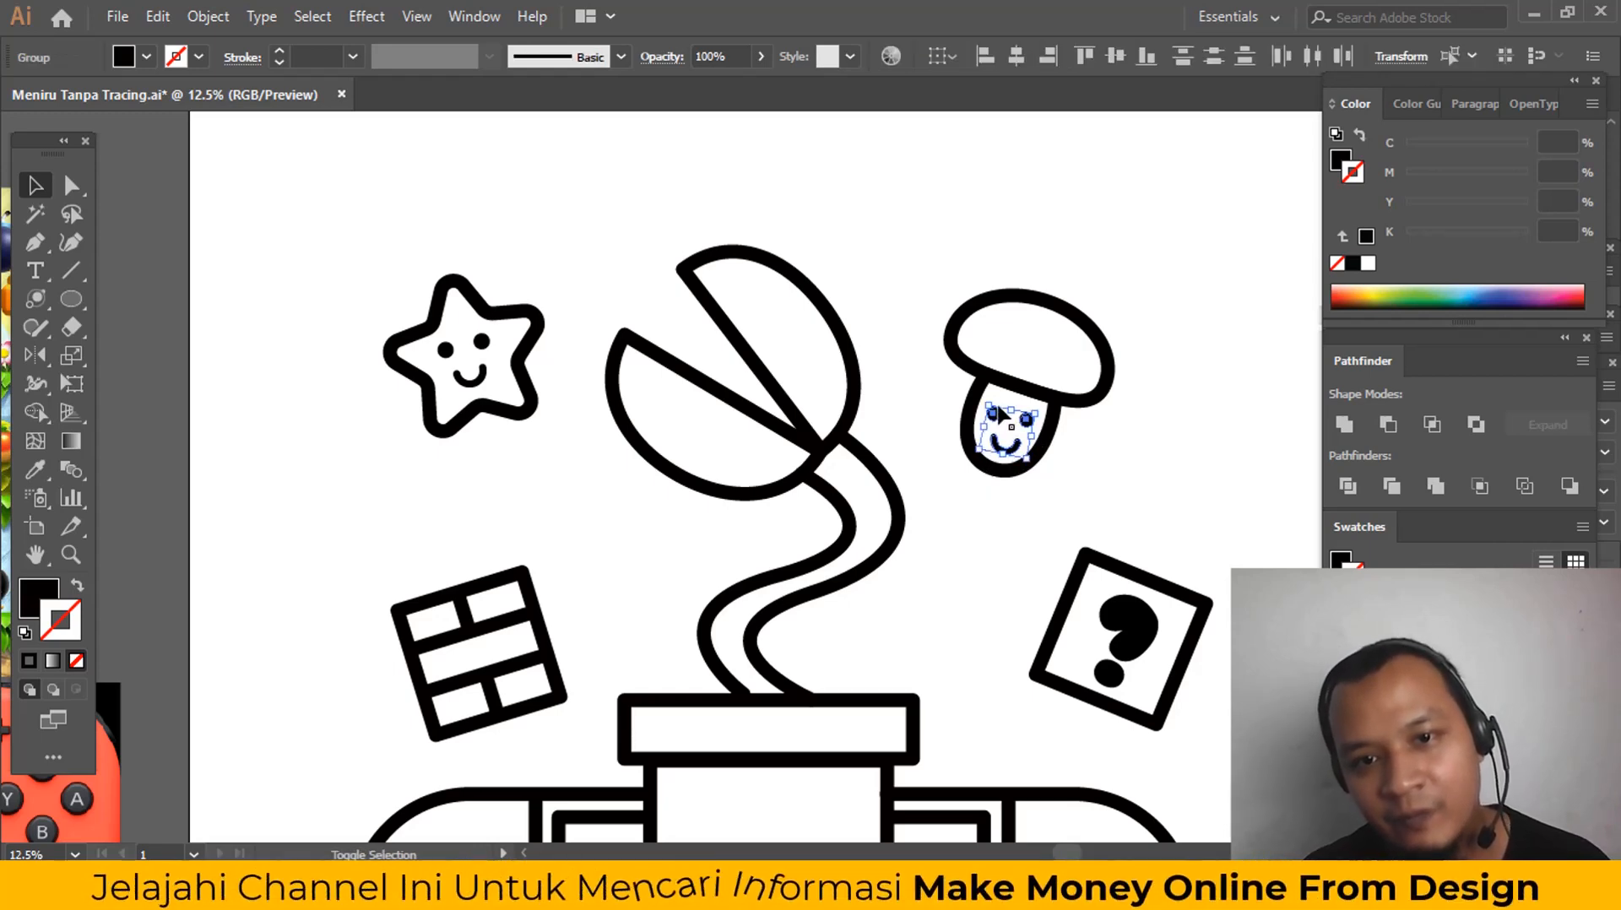
pyautogui.click(1028, 427)
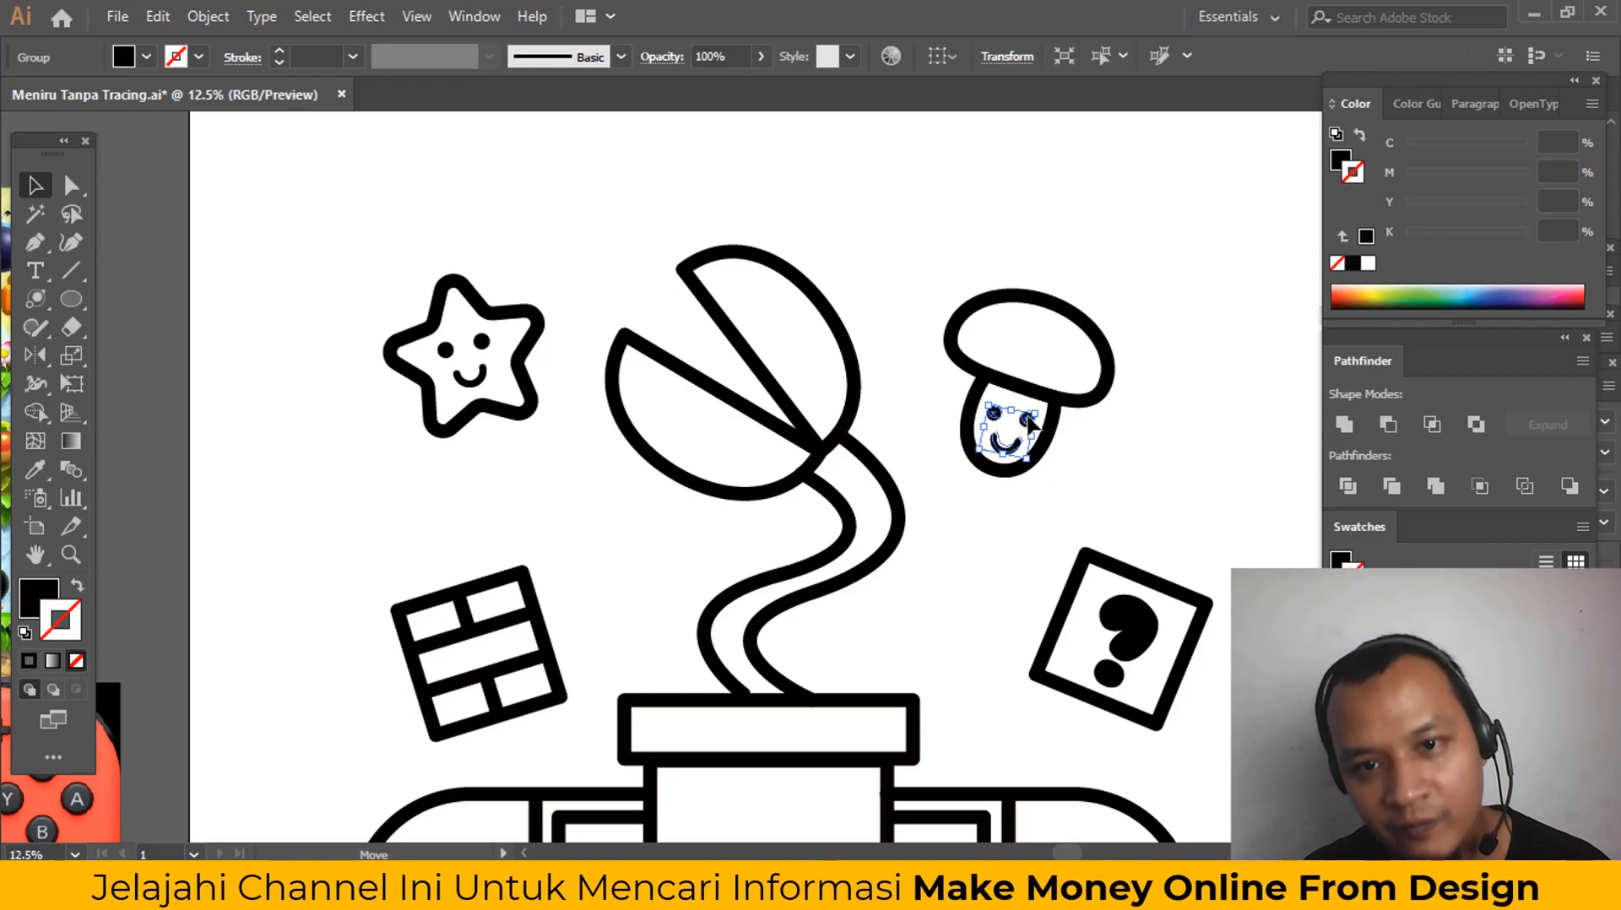
pyautogui.click(915, 505)
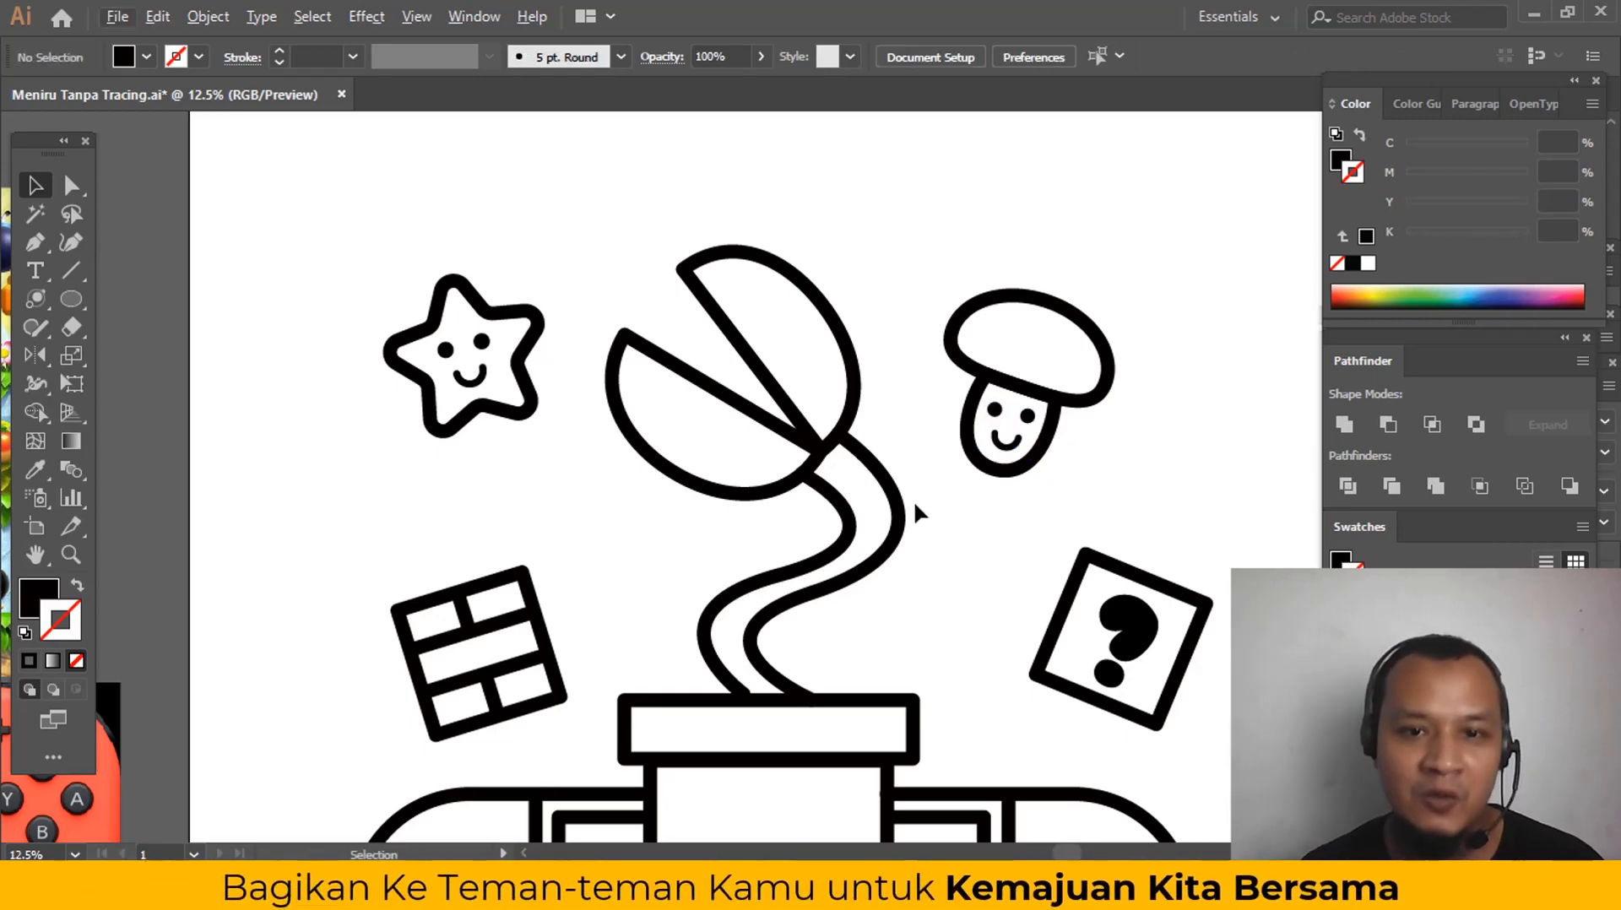
# Step: Review the whole illustration beside the reference images, then look closely at the piranha plant's head
pyautogui.keyDown('alt'); pyautogui.click(859, 538); pyautogui.keyUp('alt')
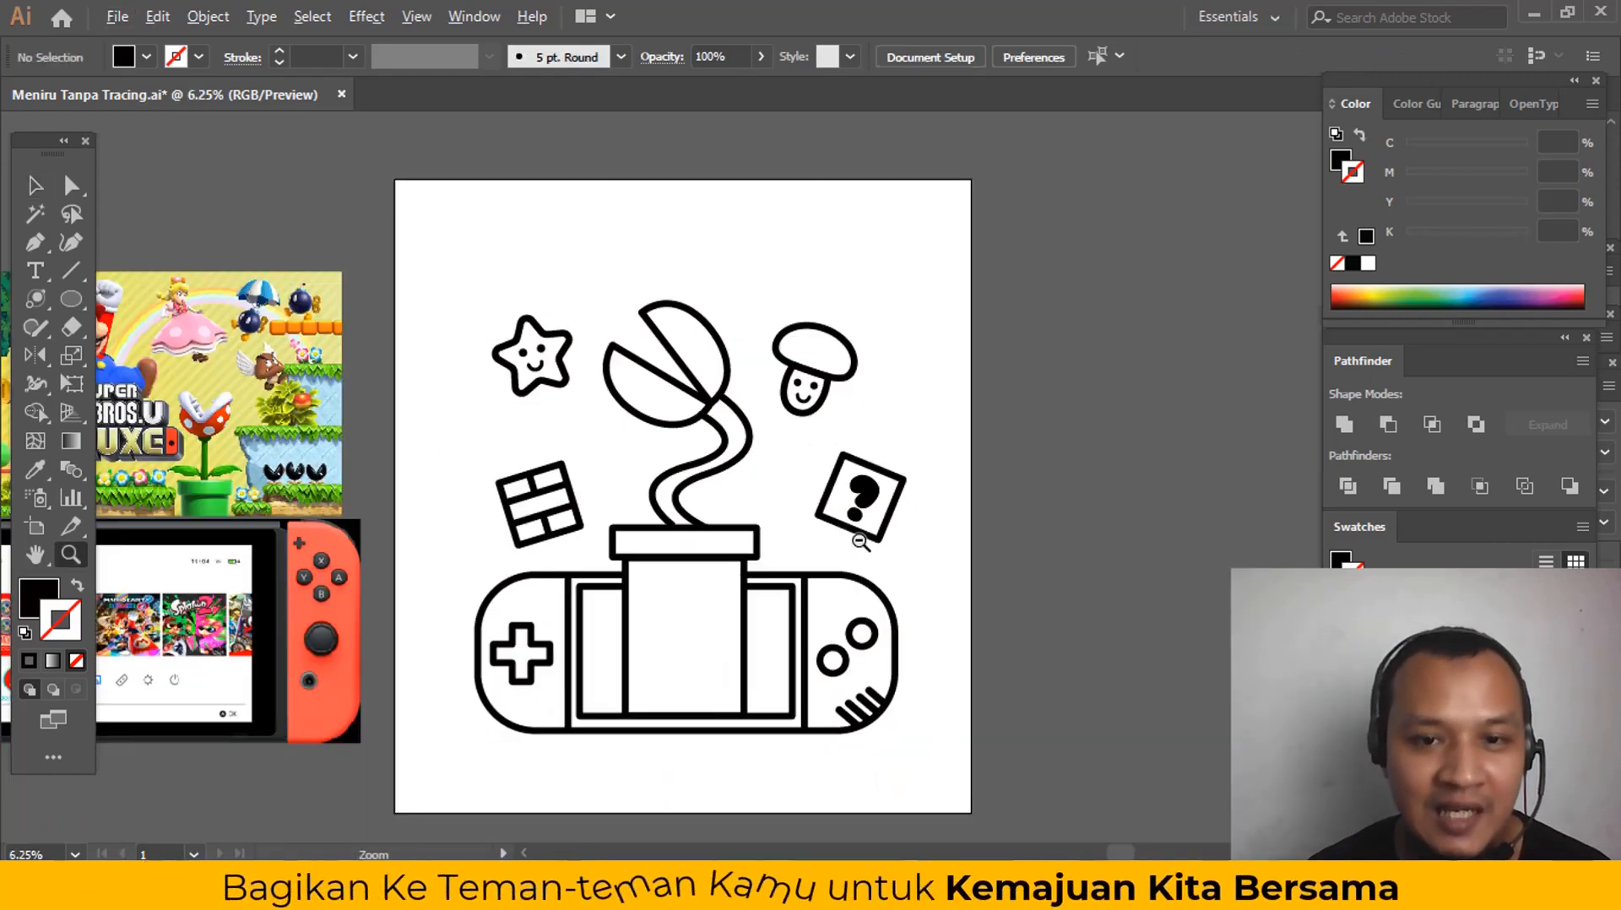
pyautogui.keyDown('alt'); pyautogui.click(860, 542); pyautogui.keyUp('alt')
pyautogui.moveTo(840, 541); pyautogui.dragTo(800, 538)
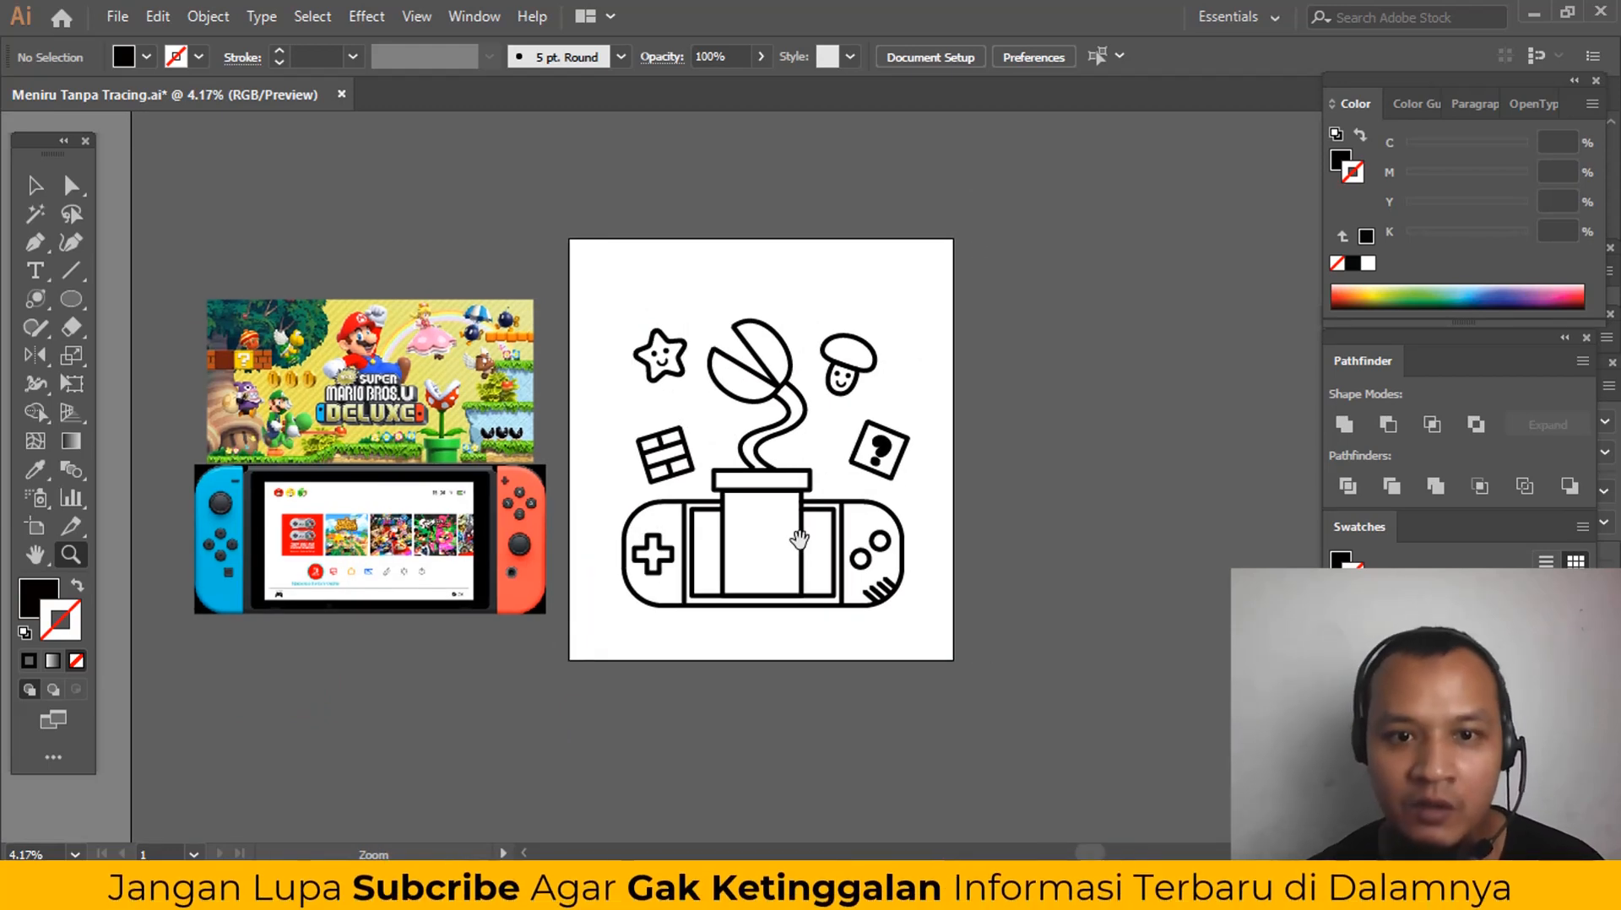
pyautogui.click(741, 541)
pyautogui.moveTo(839, 499); pyautogui.dragTo(767, 602)
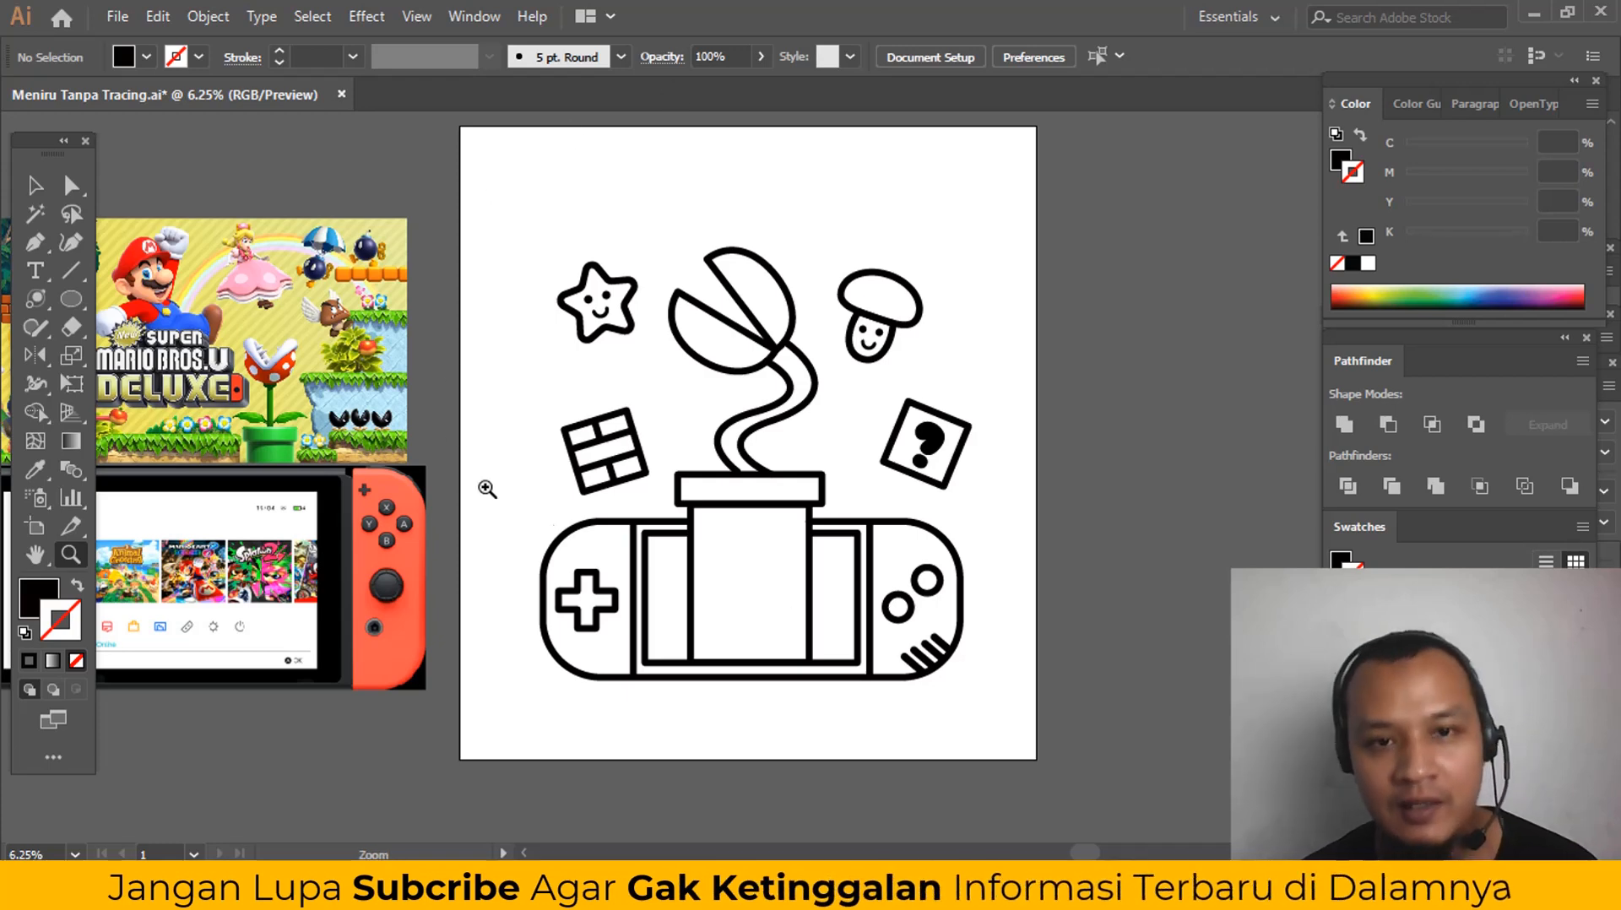
pyautogui.click(721, 391)
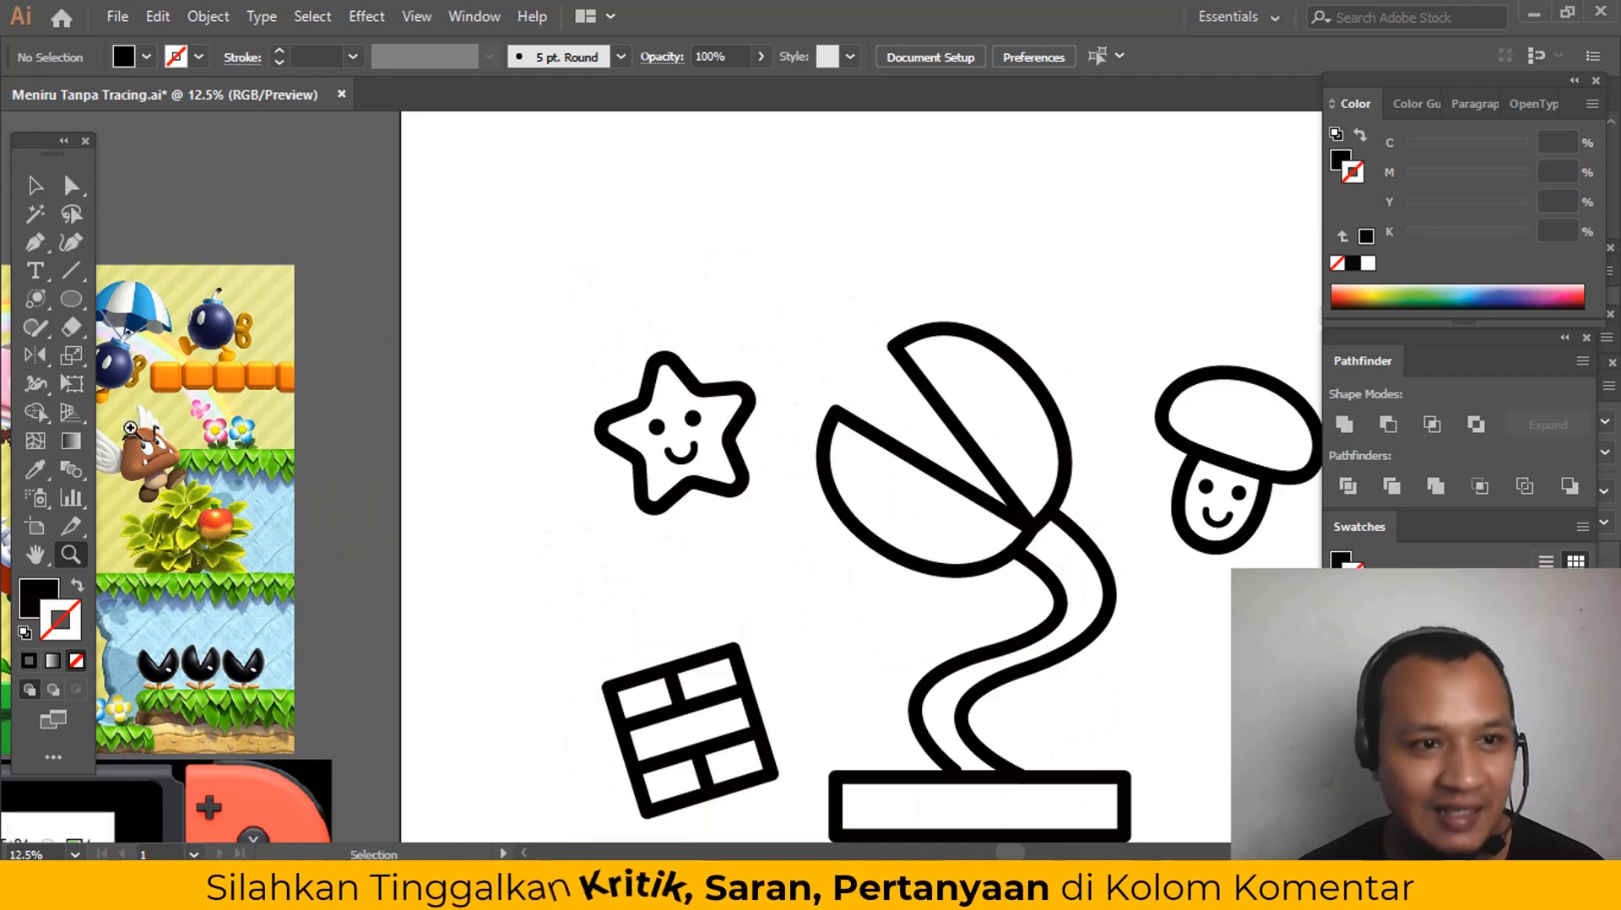
# Step: Draw a straight Pen line joining the piranha plant's two jaw tips and copy the head outline's stroke style onto it
pyautogui.click(36, 242)
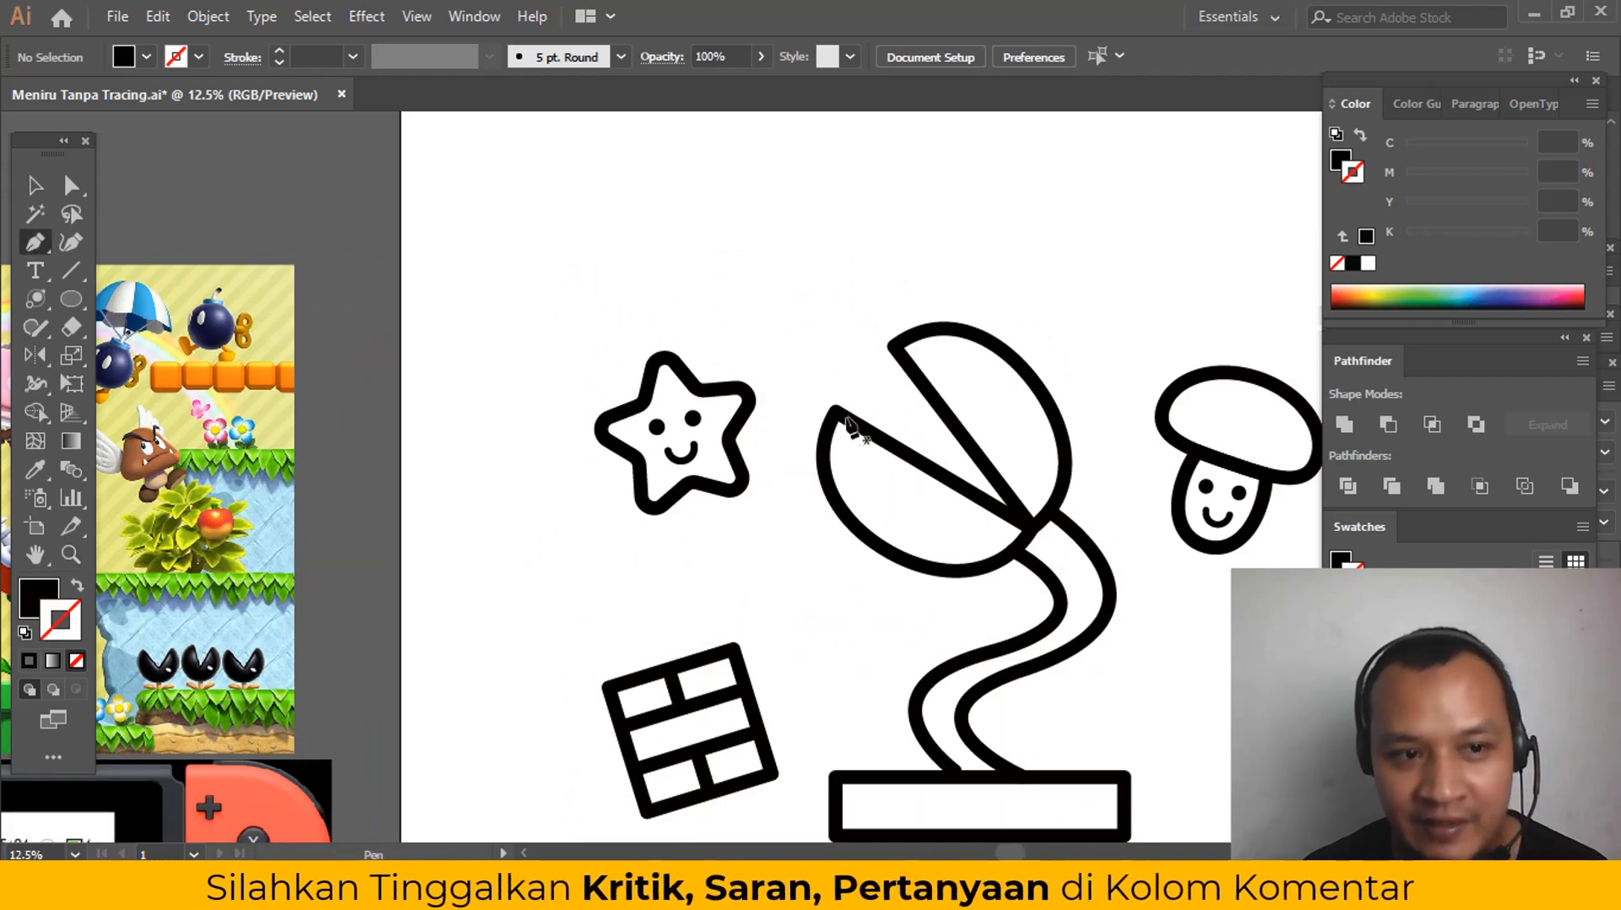
pyautogui.moveTo(244, 511); pyautogui.dragTo(616, 443)
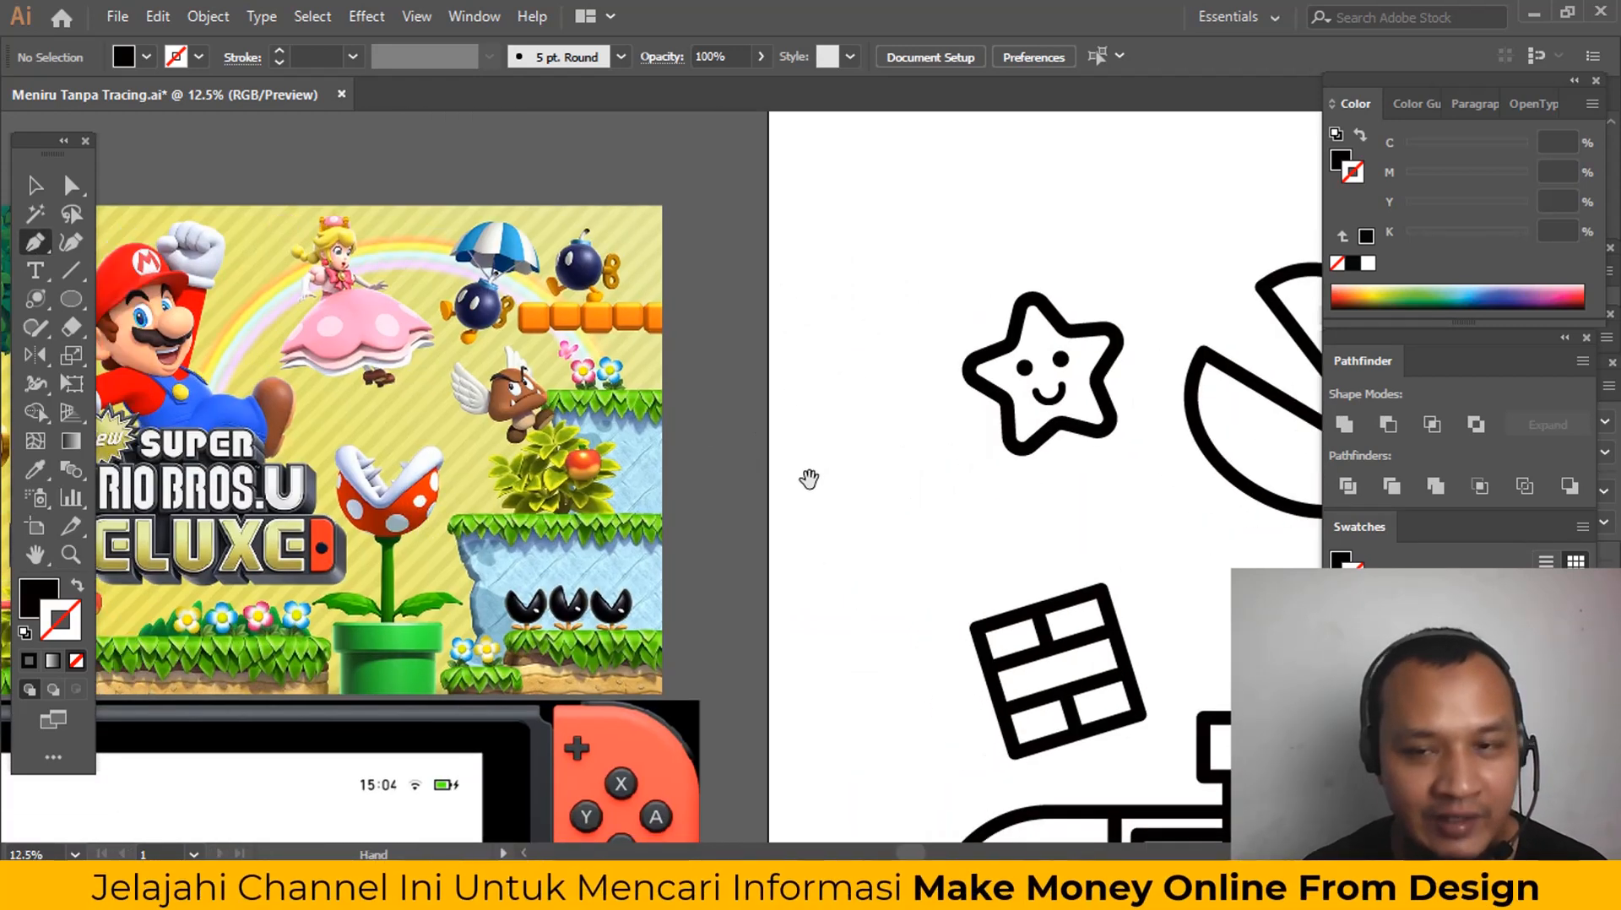
pyautogui.moveTo(810, 478); pyautogui.dragTo(608, 492)
pyautogui.click(822, 414)
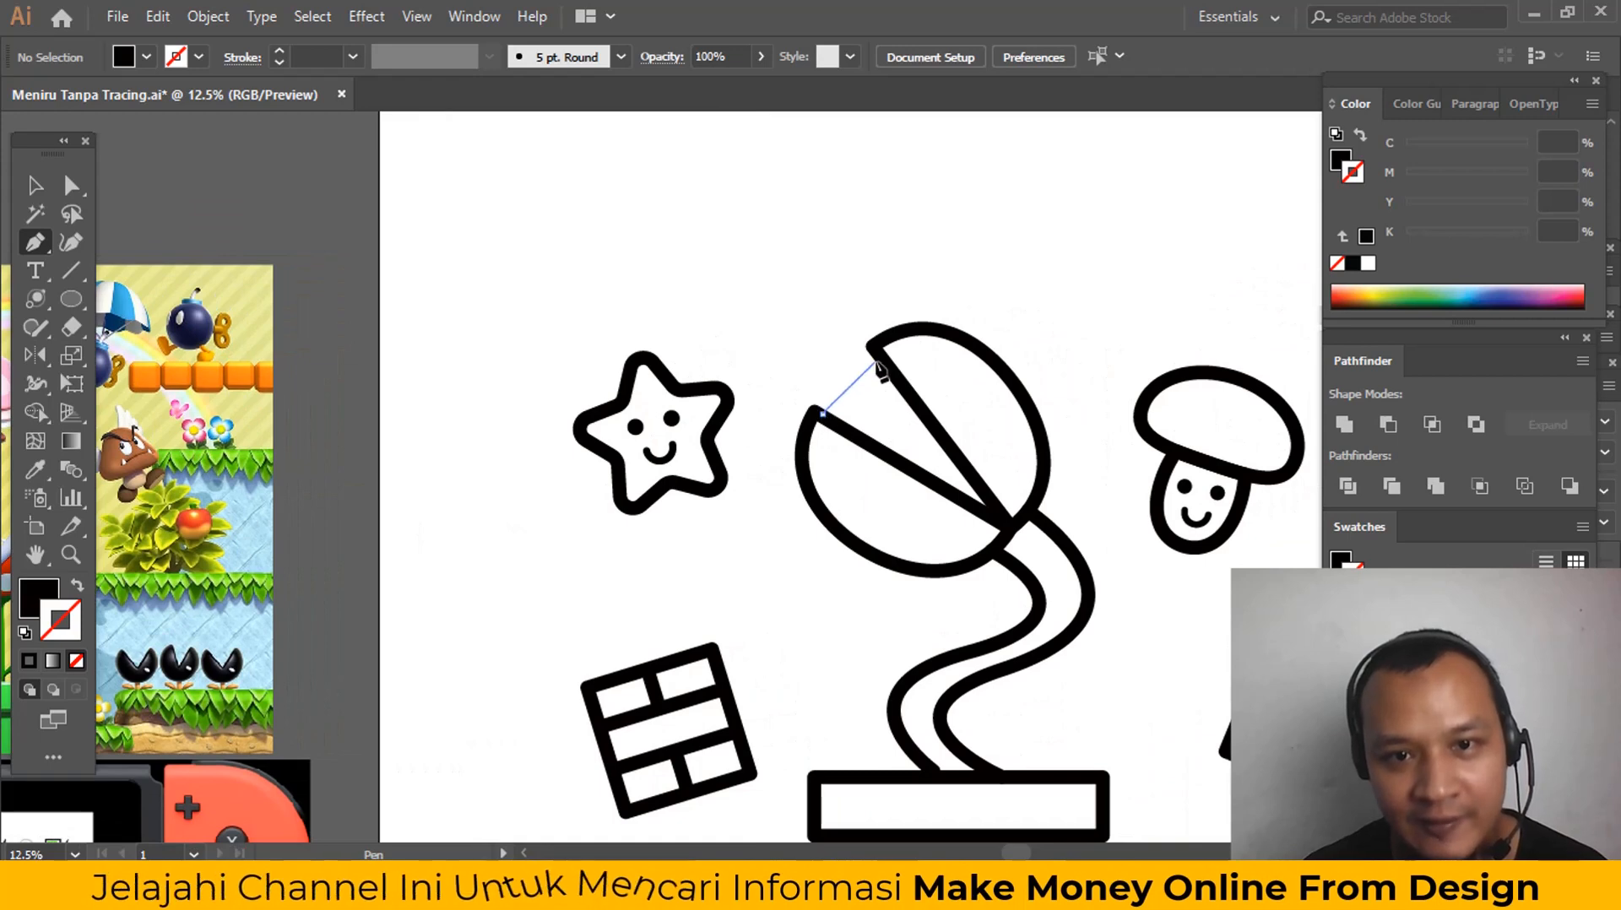
pyautogui.click(876, 359)
pyautogui.press('i')
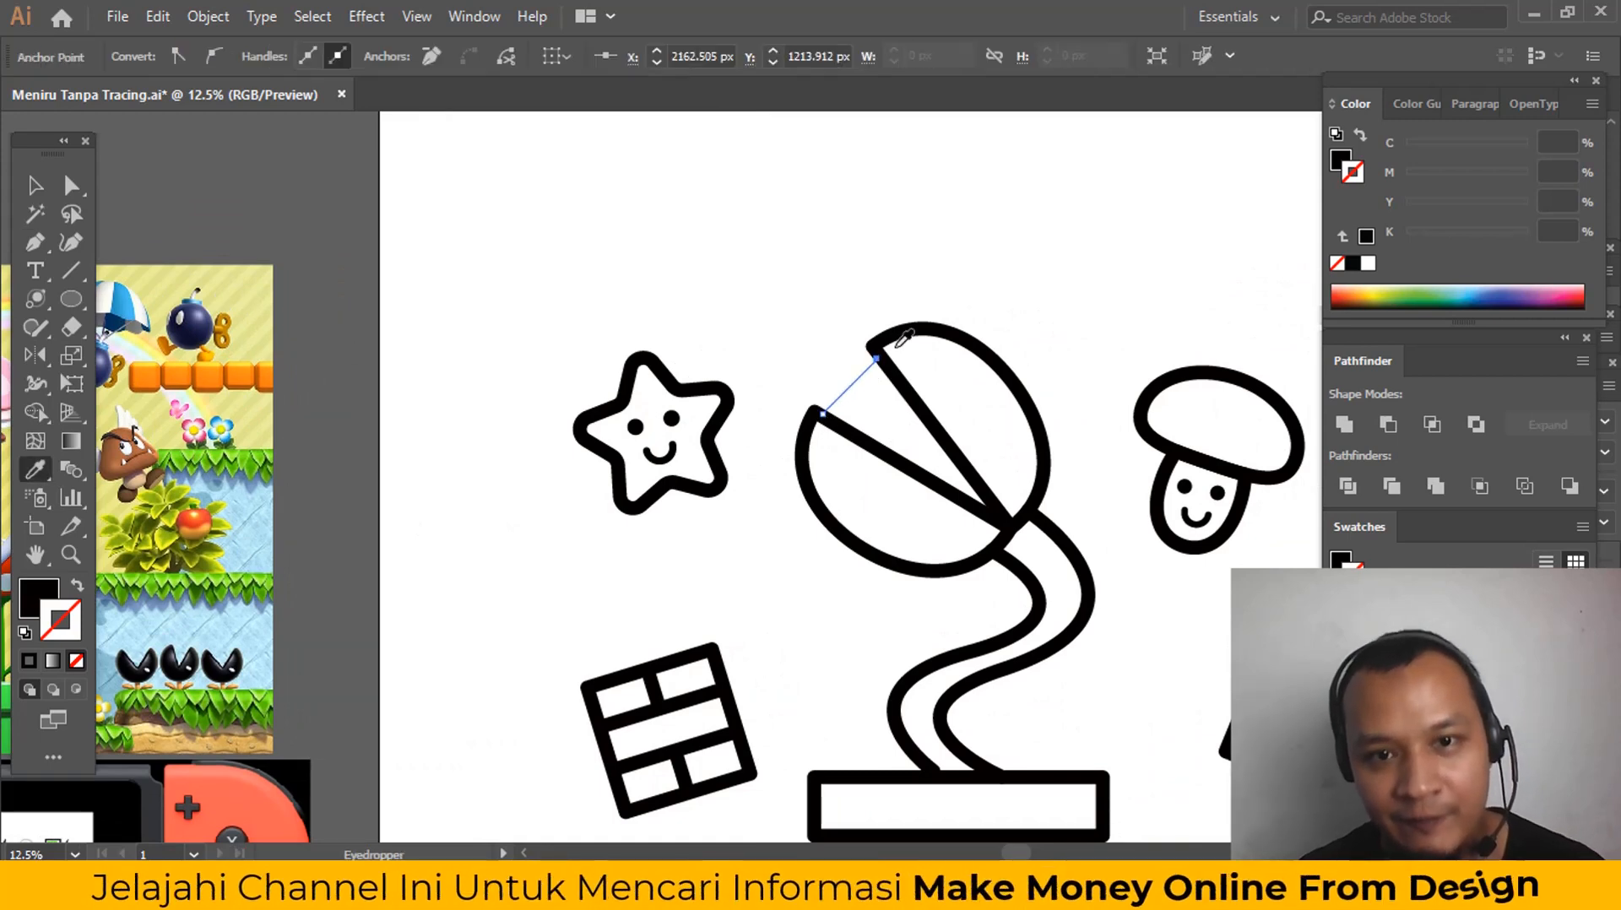
pyautogui.click(900, 333)
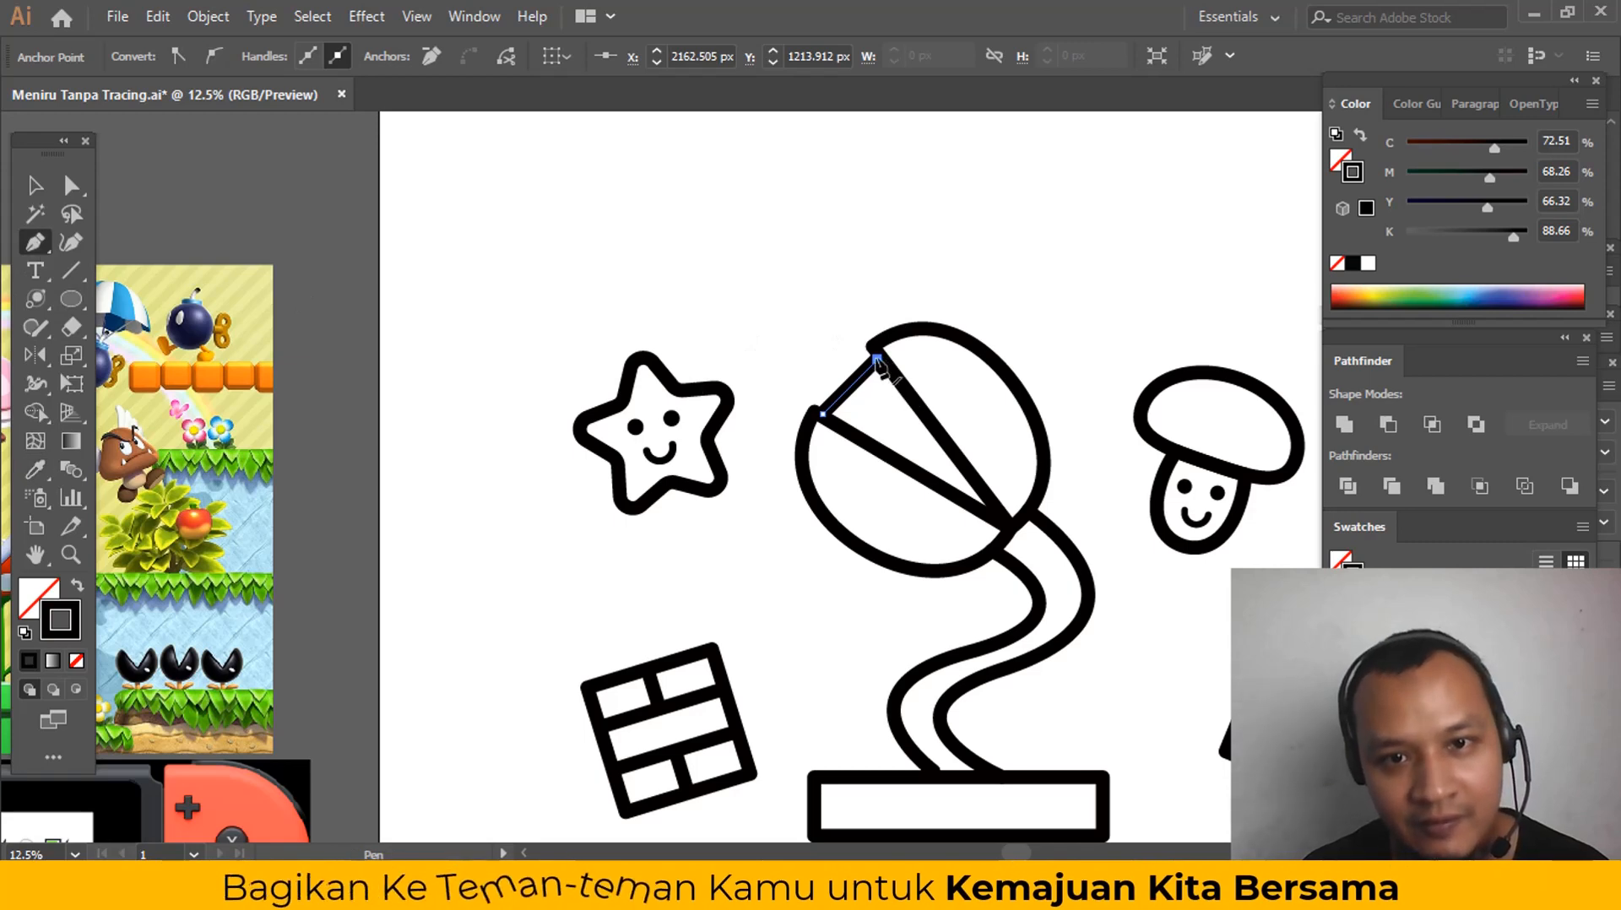
# Step: Continue the line from the lower jaw tip as a zigzag of teeth between the jaws, narrowing toward the mouth's corner
pyautogui.keyDown('ctrl'); pyautogui.click(820, 420); pyautogui.keyUp('ctrl')
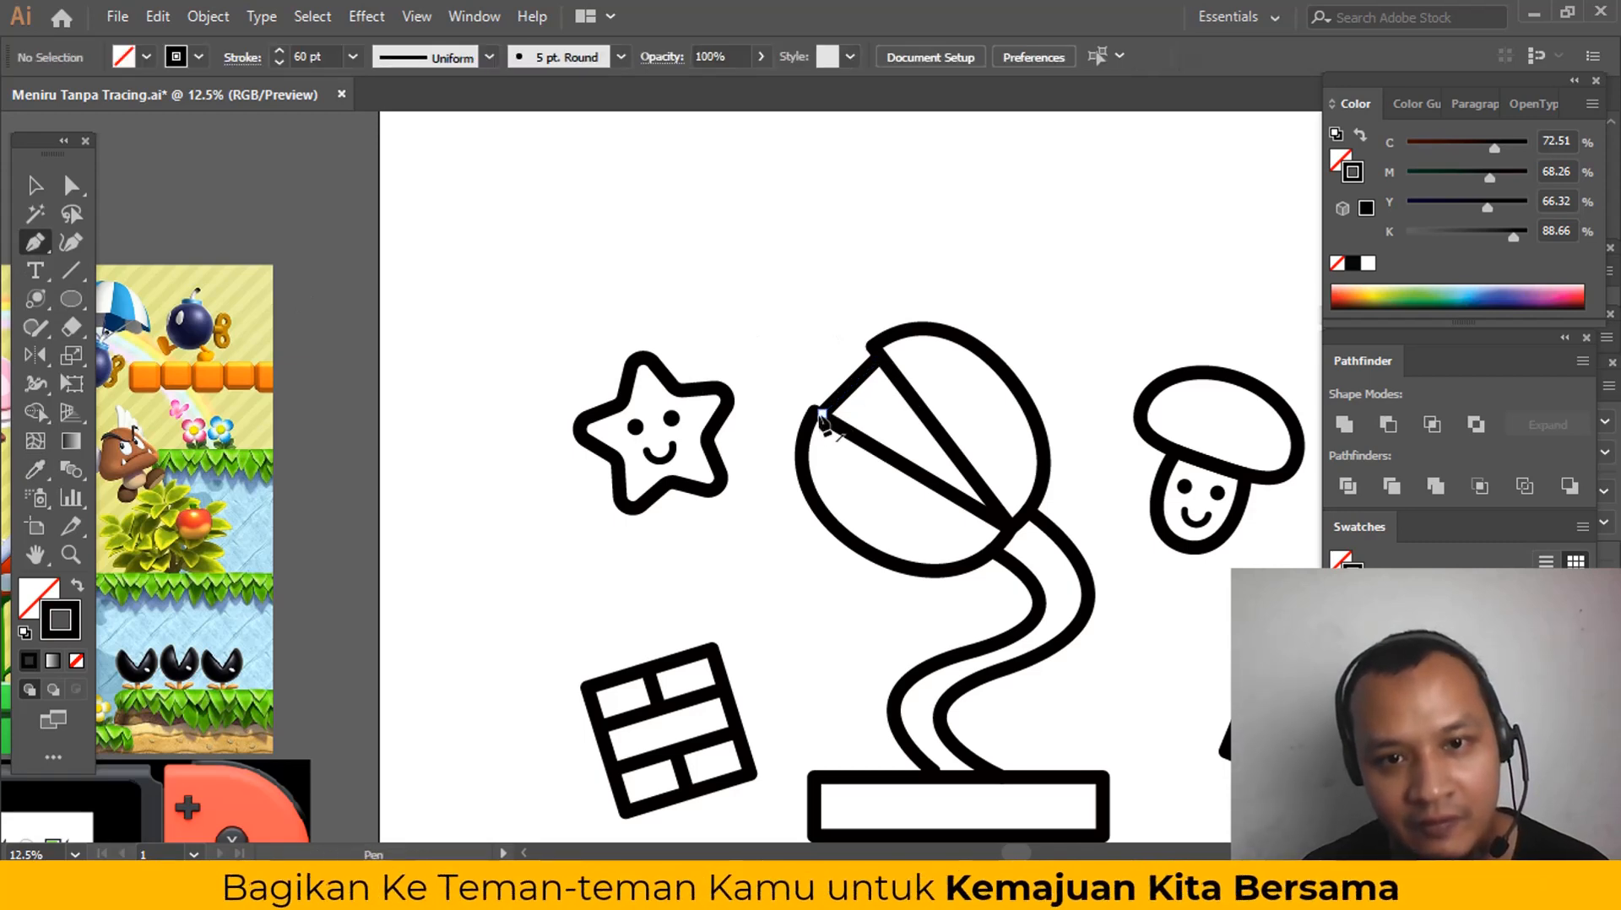
pyautogui.click(903, 391)
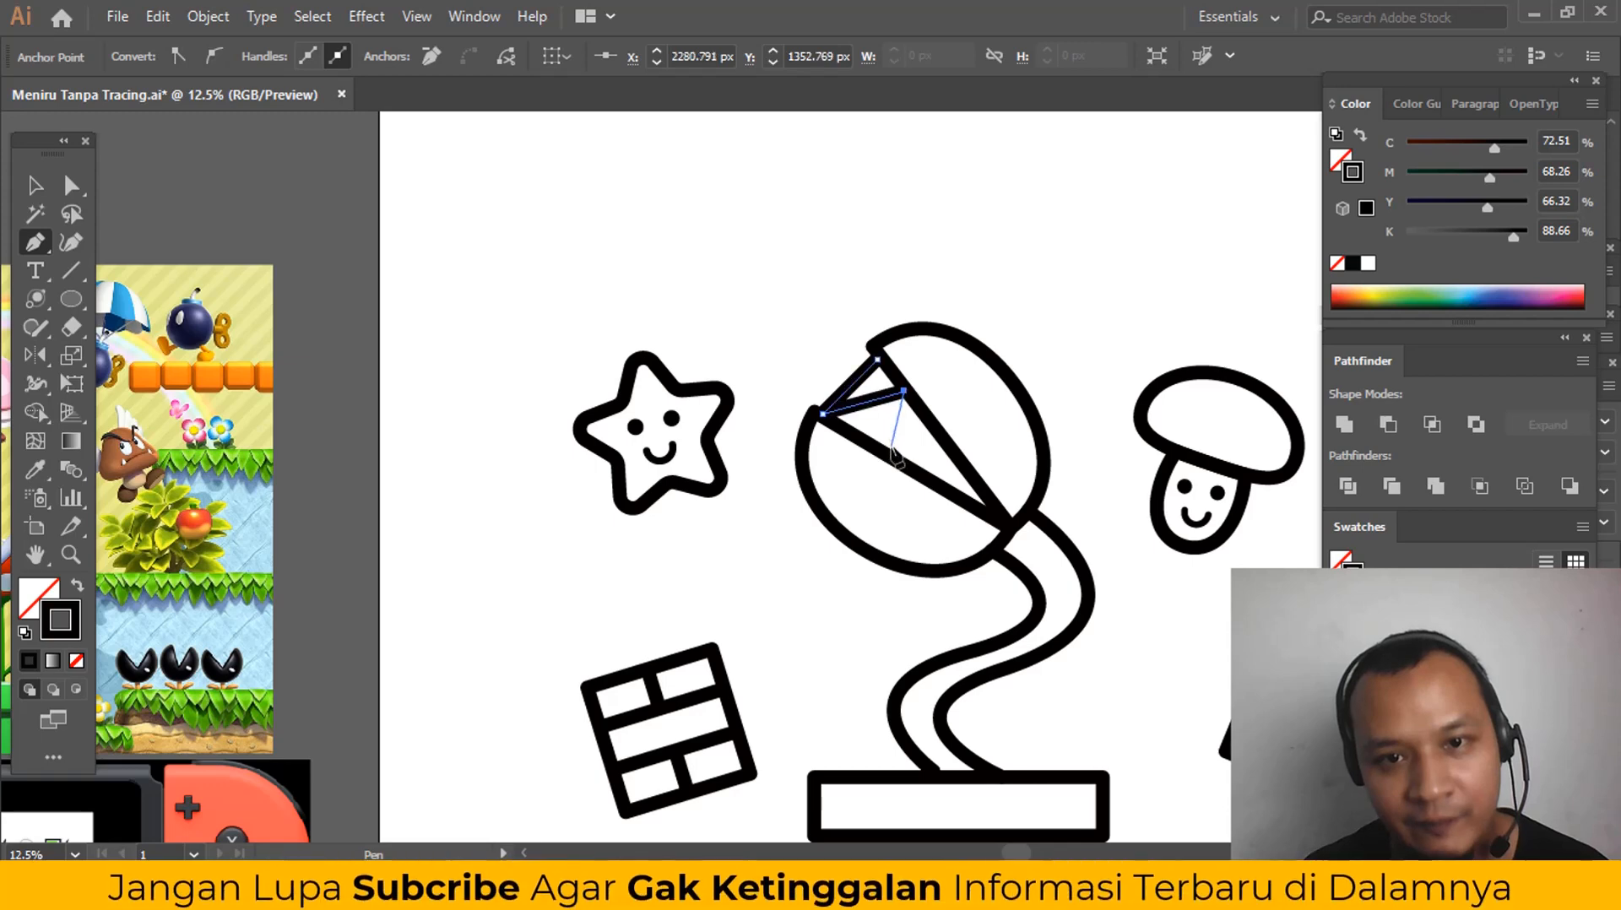
pyautogui.click(934, 433)
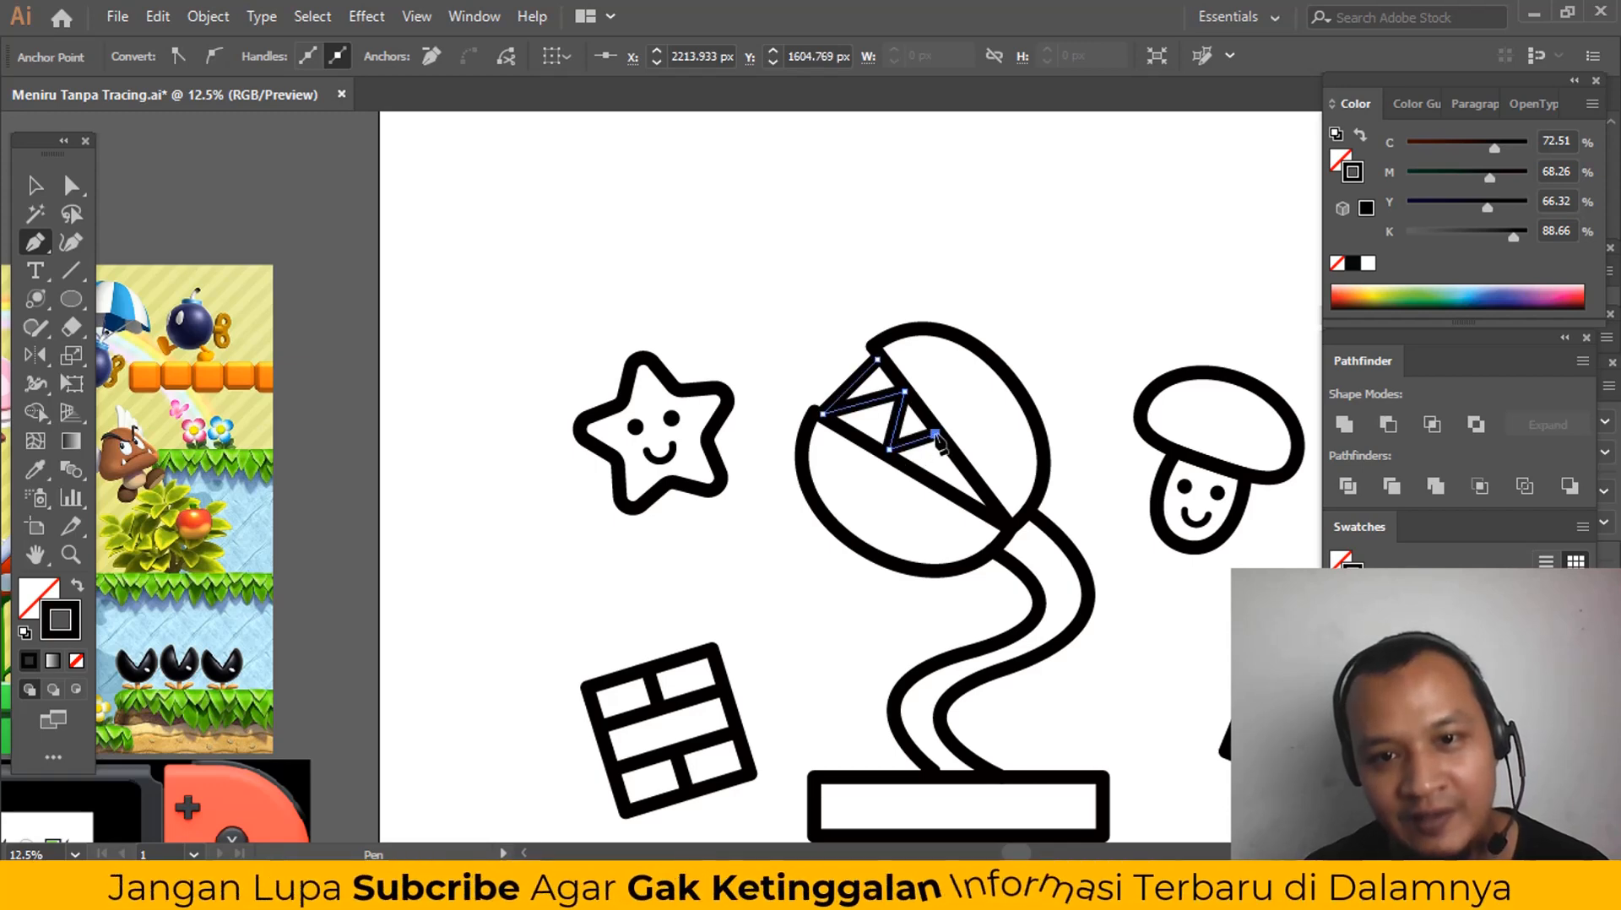
pyautogui.click(929, 480)
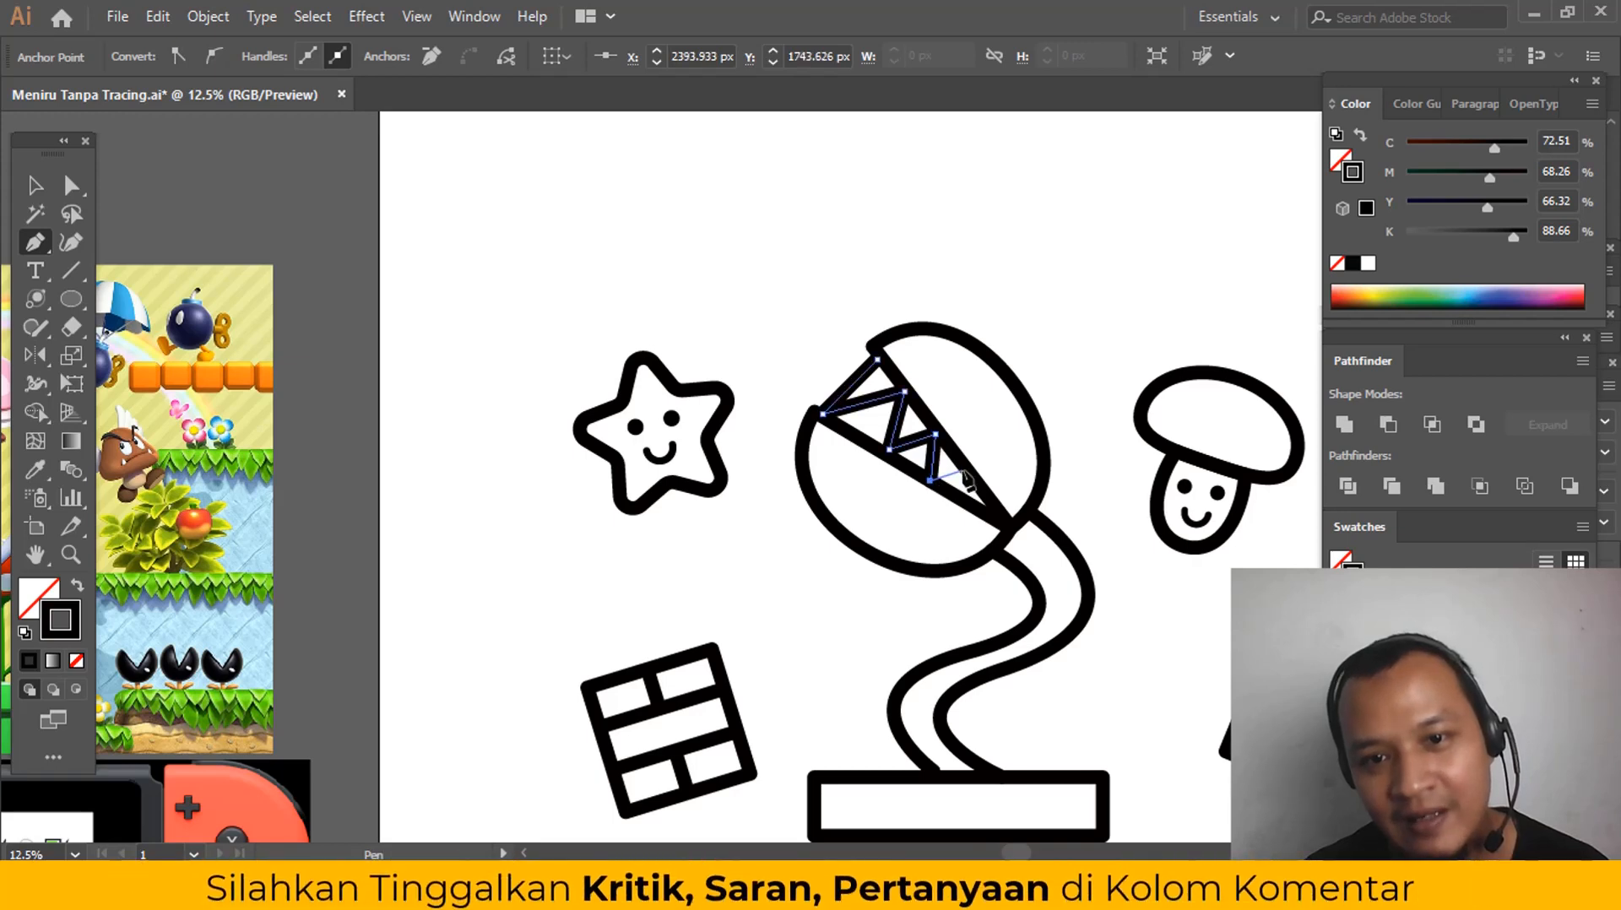
pyautogui.click(971, 481)
pyautogui.keyDown('ctrl'); pyautogui.click(927, 539); pyautogui.keyUp('ctrl')
# Step: Move the zigzag's last anchor point slightly inward so its end stays within the upper jaw's outline
pyautogui.press('z')
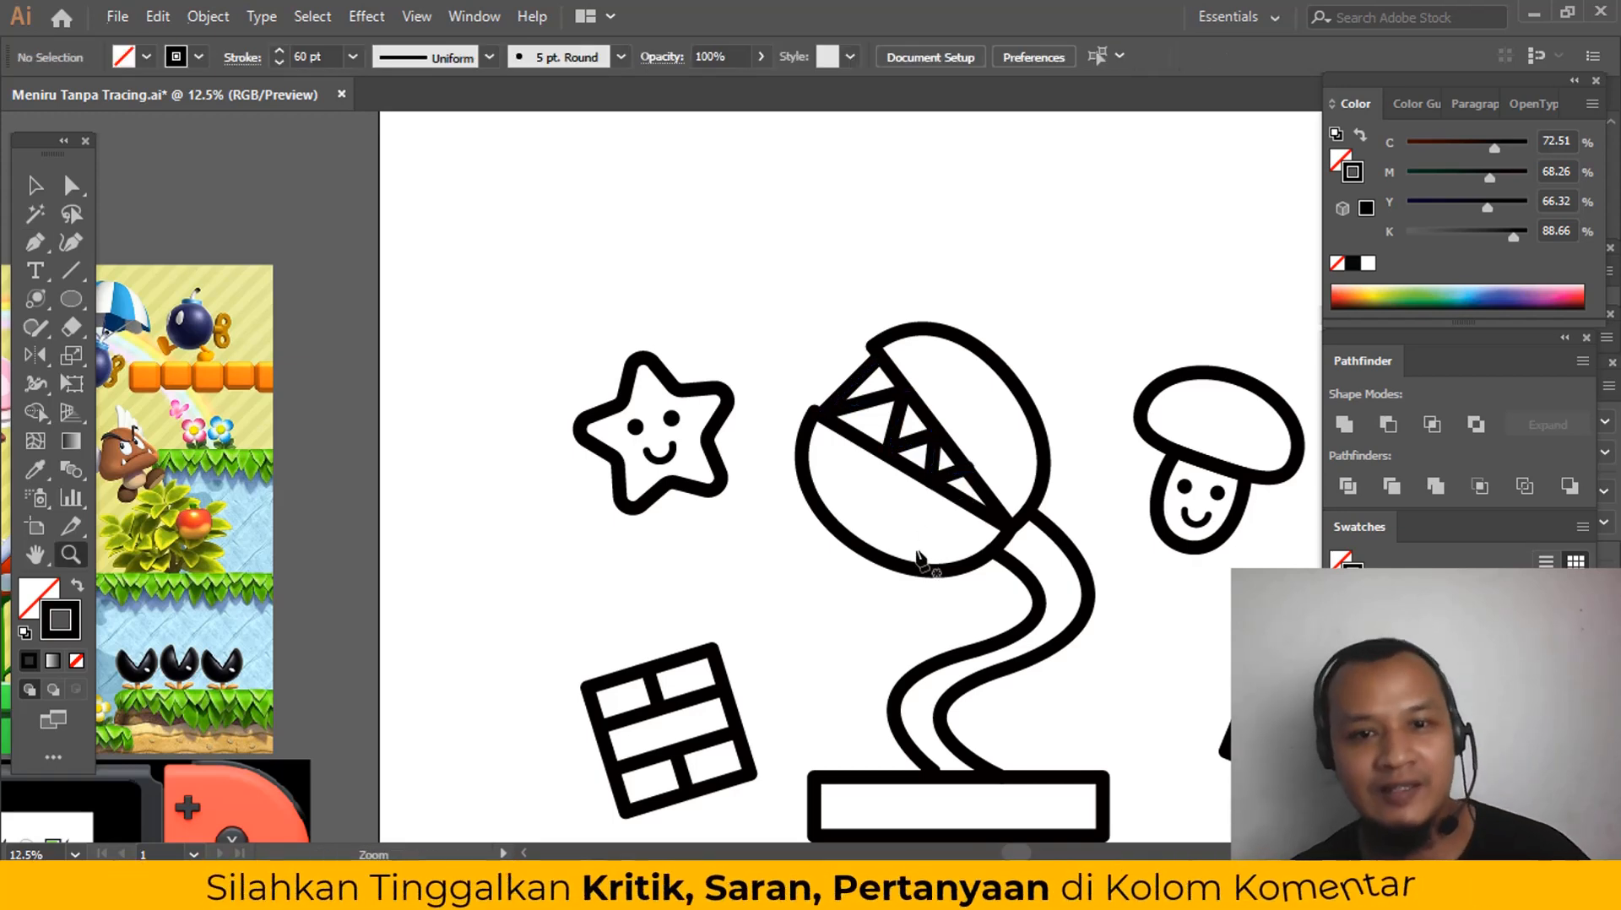
pyautogui.moveTo(1004, 505); pyautogui.dragTo(1004, 505)
pyautogui.press('a')
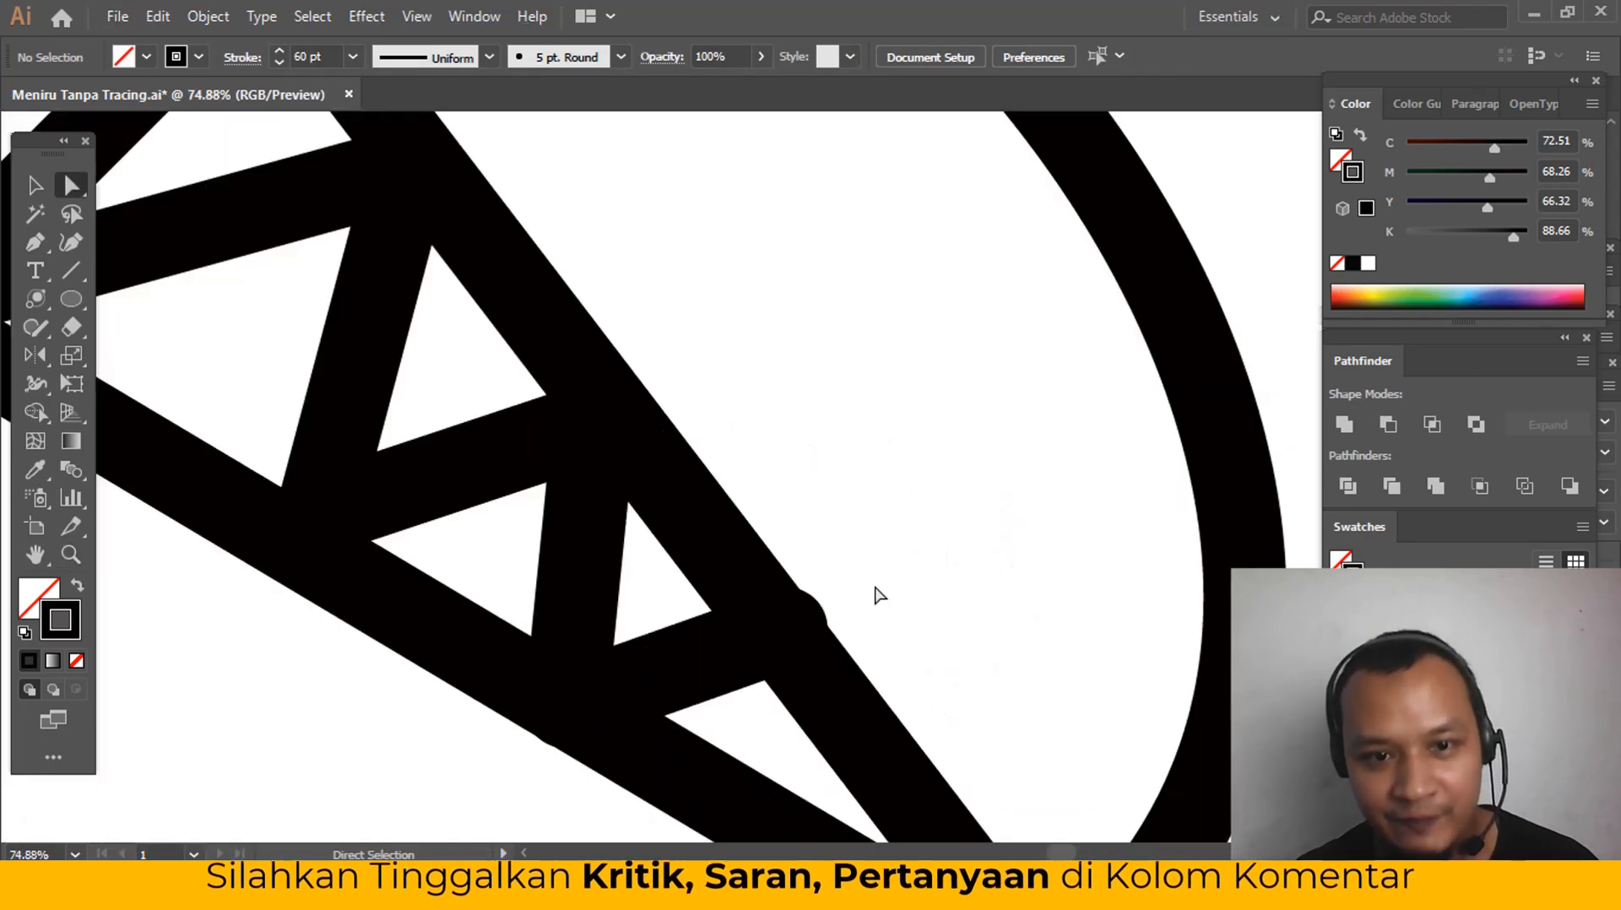
pyautogui.click(787, 634)
pyautogui.moveTo(787, 630); pyautogui.dragTo(772, 636)
# Step: Move the zigzag's anchor at the lower jaw tip inward along the jaw edge to form the first pointed tooth
pyautogui.press('z')
pyautogui.keyDown('alt'); pyautogui.click(867, 588); pyautogui.keyUp('alt')
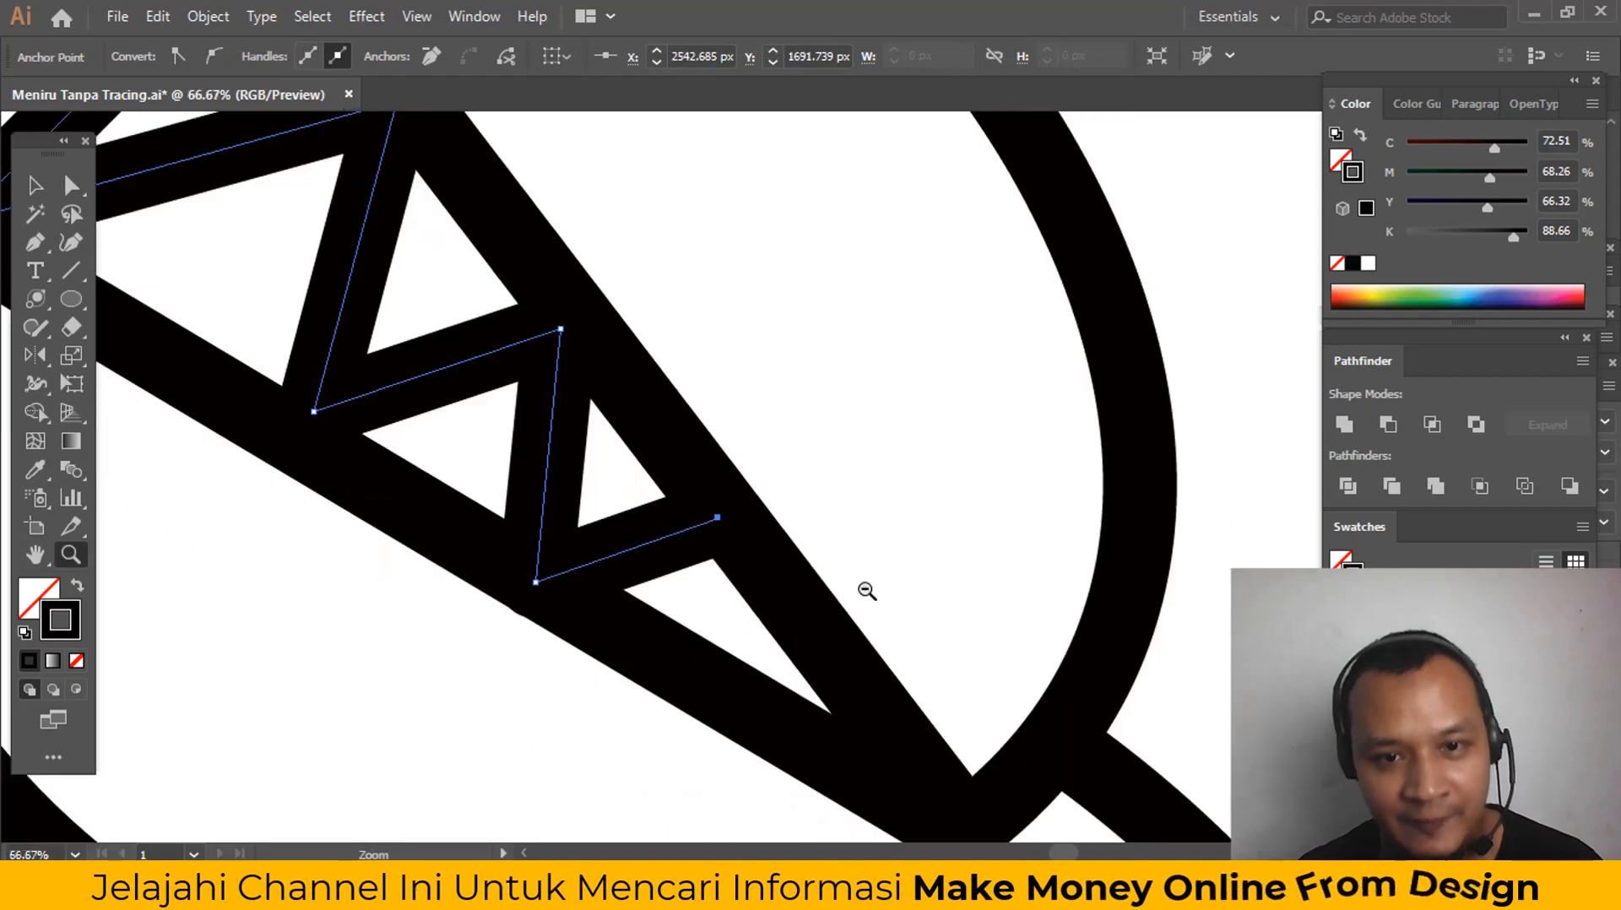
pyautogui.keyDown('alt'); pyautogui.click(866, 588); pyautogui.keyUp('alt')
pyautogui.keyDown('alt'); pyautogui.click(867, 588); pyautogui.keyUp('alt')
pyautogui.keyDown('alt'); pyautogui.click(867, 588); pyautogui.keyUp('alt')
pyautogui.keyDown('alt'); pyautogui.click(868, 561); pyautogui.keyUp('alt')
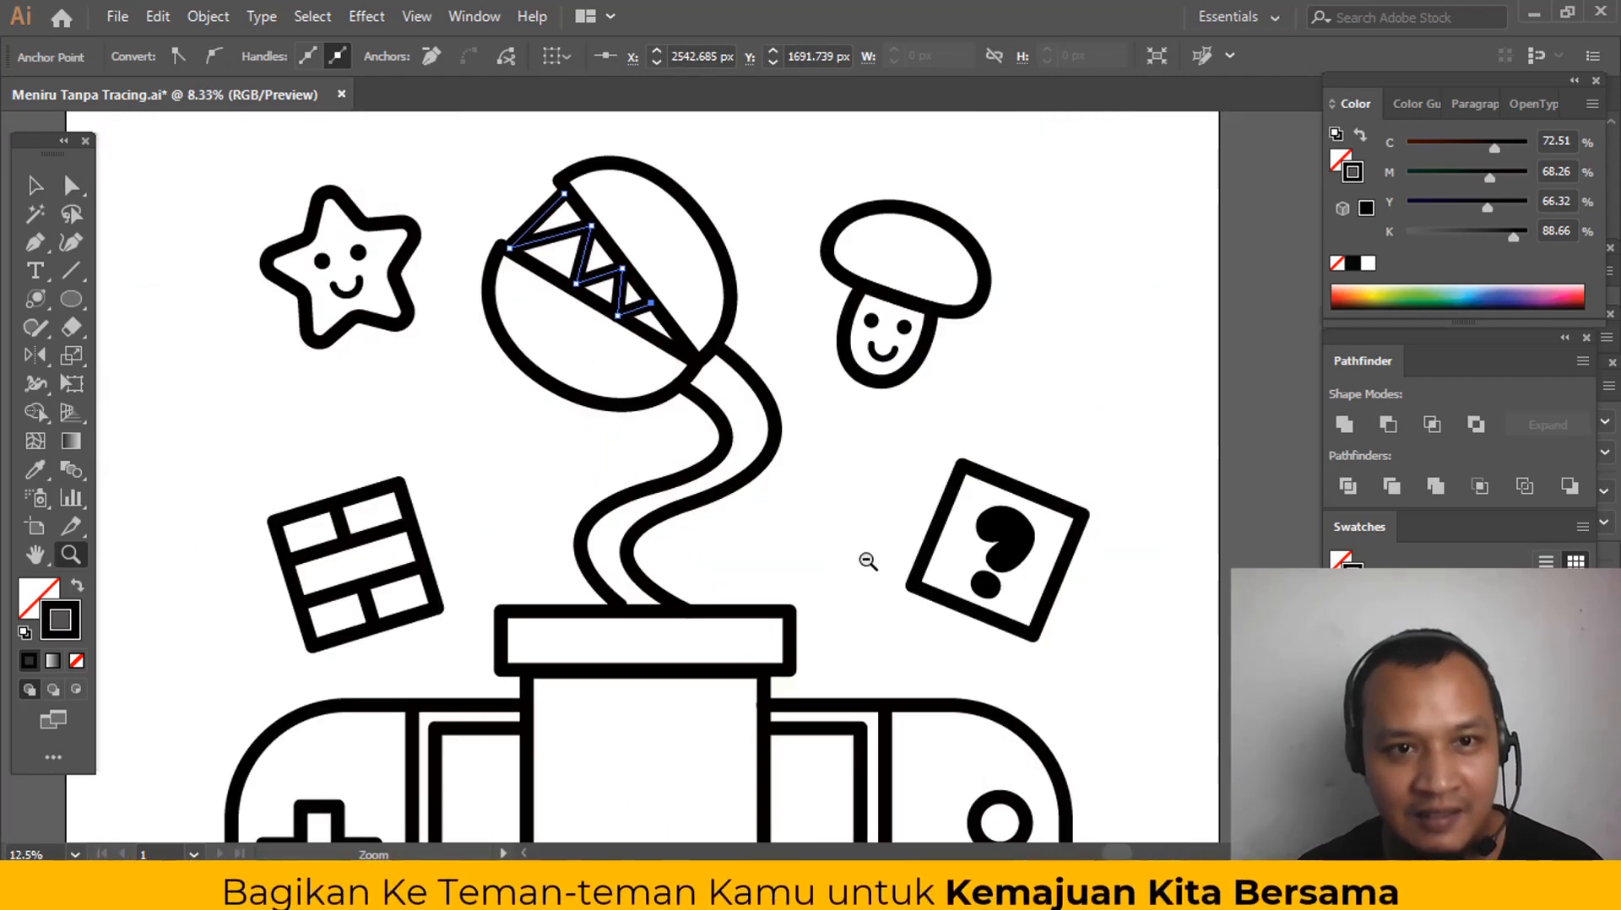
pyautogui.keyDown('alt'); pyautogui.click(867, 560); pyautogui.keyUp('alt')
pyautogui.hotkey('ctrl', 'shift', 'a')
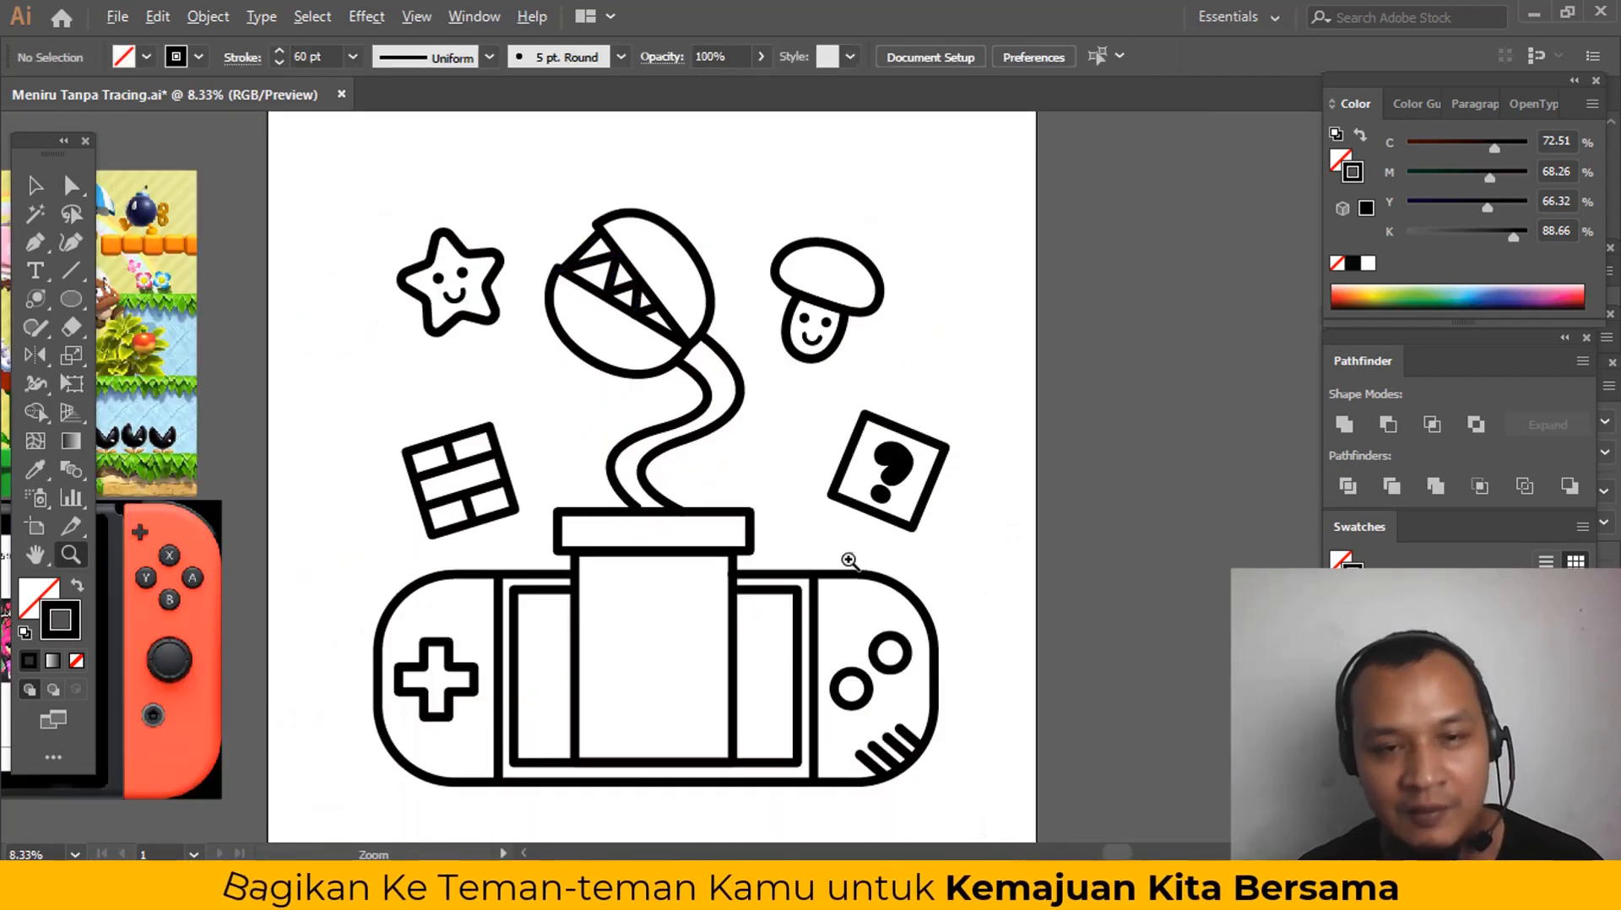
pyautogui.click(735, 409)
pyautogui.press('a')
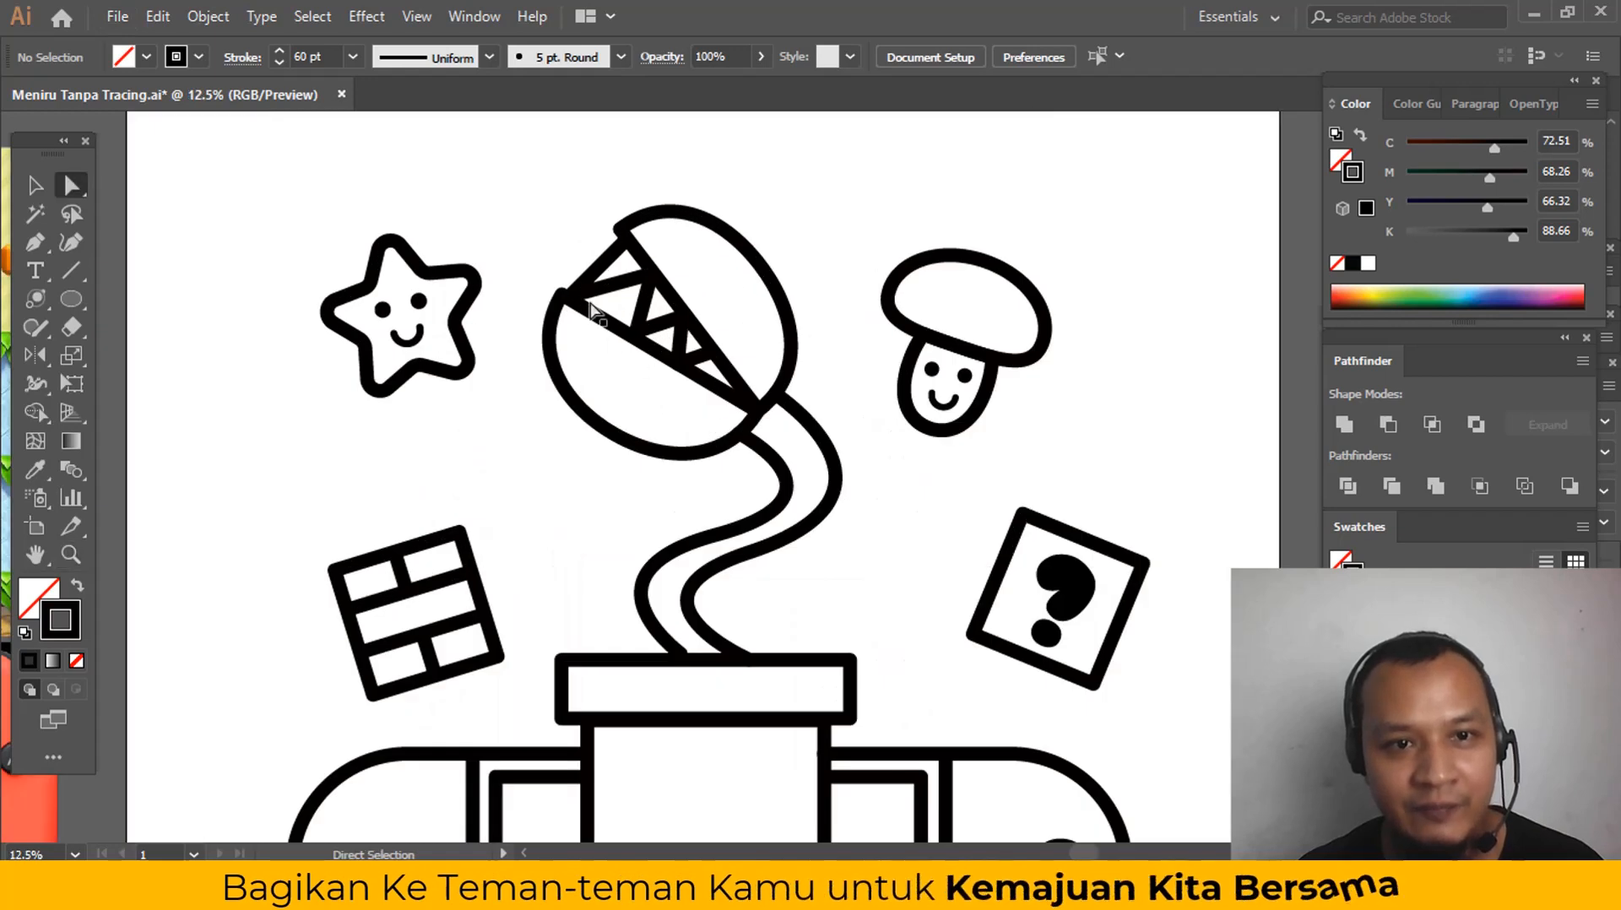
pyautogui.click(584, 299)
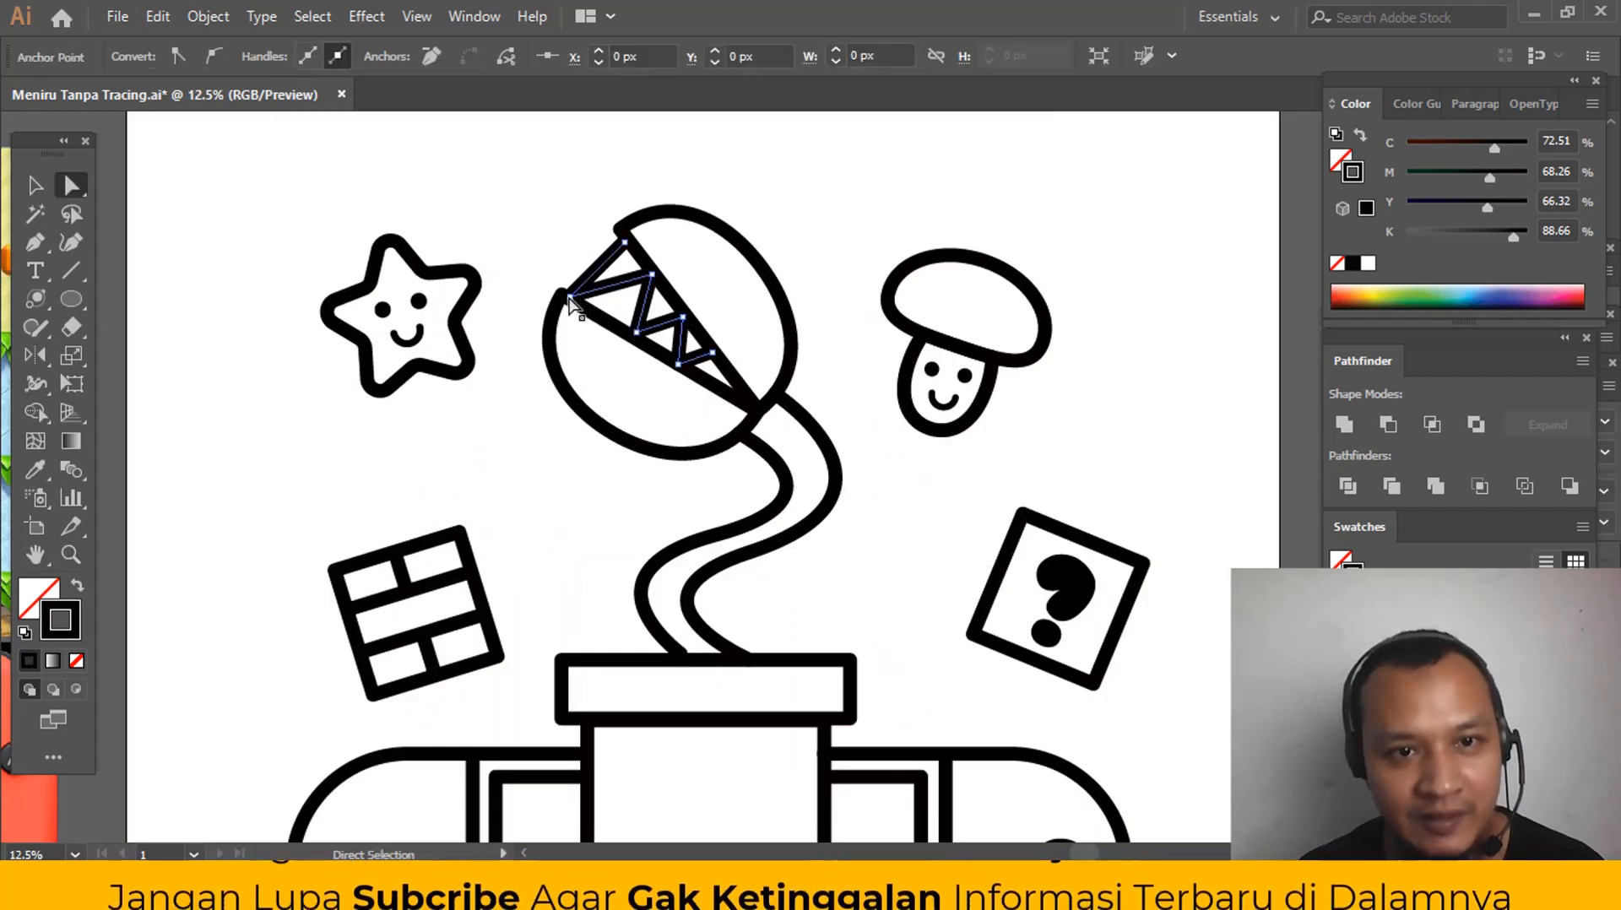
pyautogui.moveTo(596, 314); pyautogui.dragTo(593, 311)
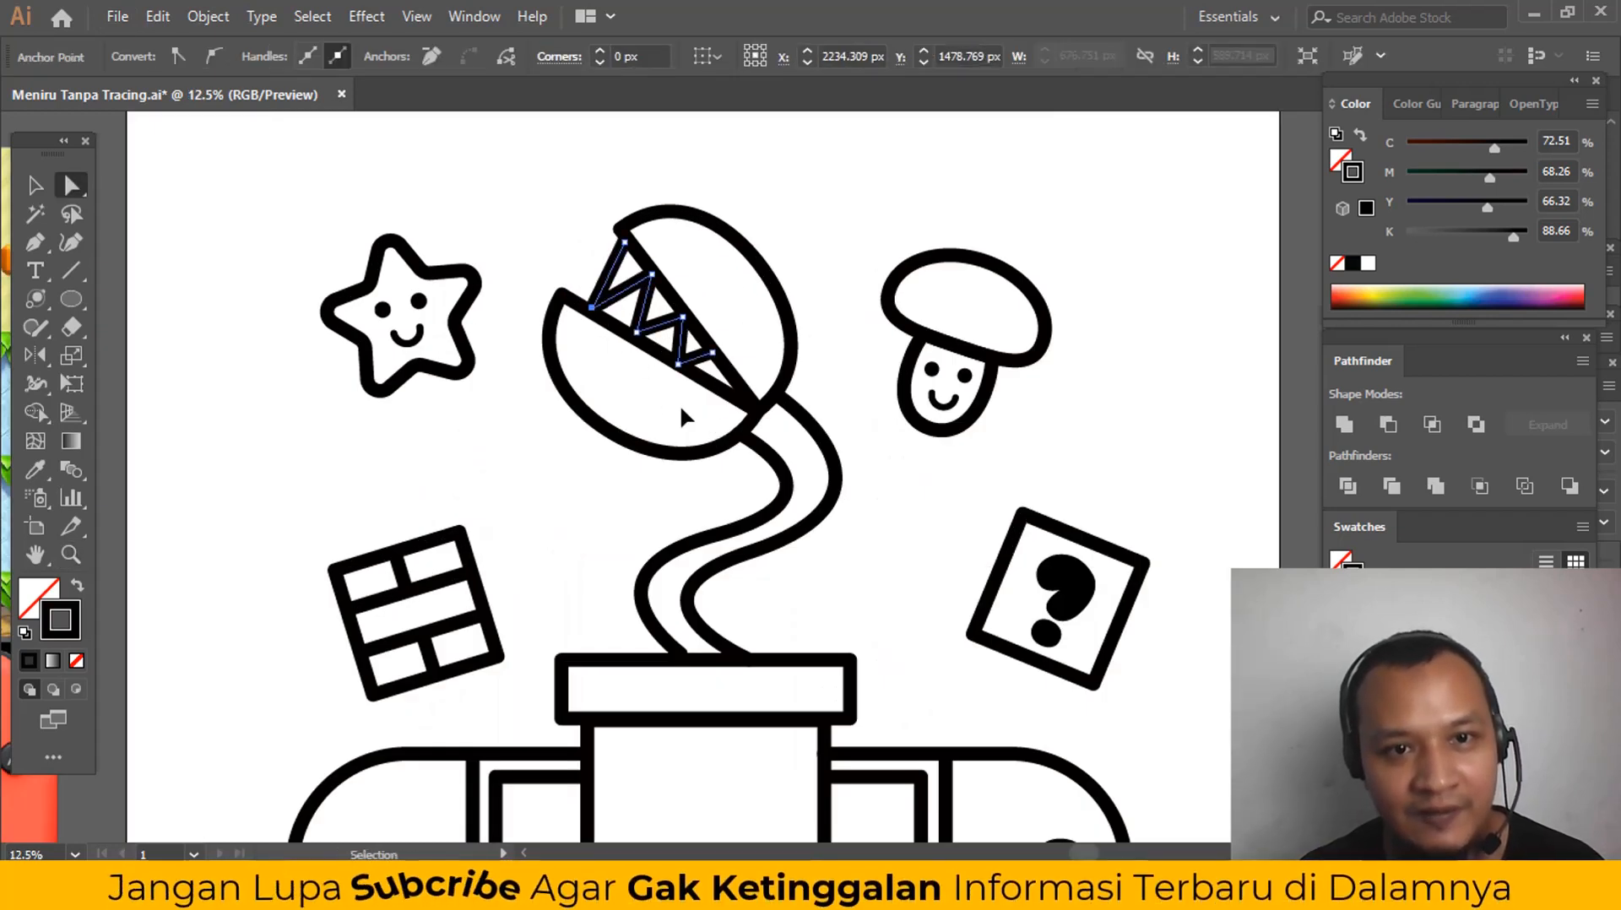
# Step: Select the whole illustration and expand its fills and strokes into shapes
pyautogui.hotkey('ctrl', 'shift', 'a')
pyautogui.press('z')
pyautogui.keyDown('alt'); pyautogui.click(708, 450); pyautogui.keyUp('alt')
pyautogui.keyDown('alt'); pyautogui.click(707, 450); pyautogui.keyUp('alt')
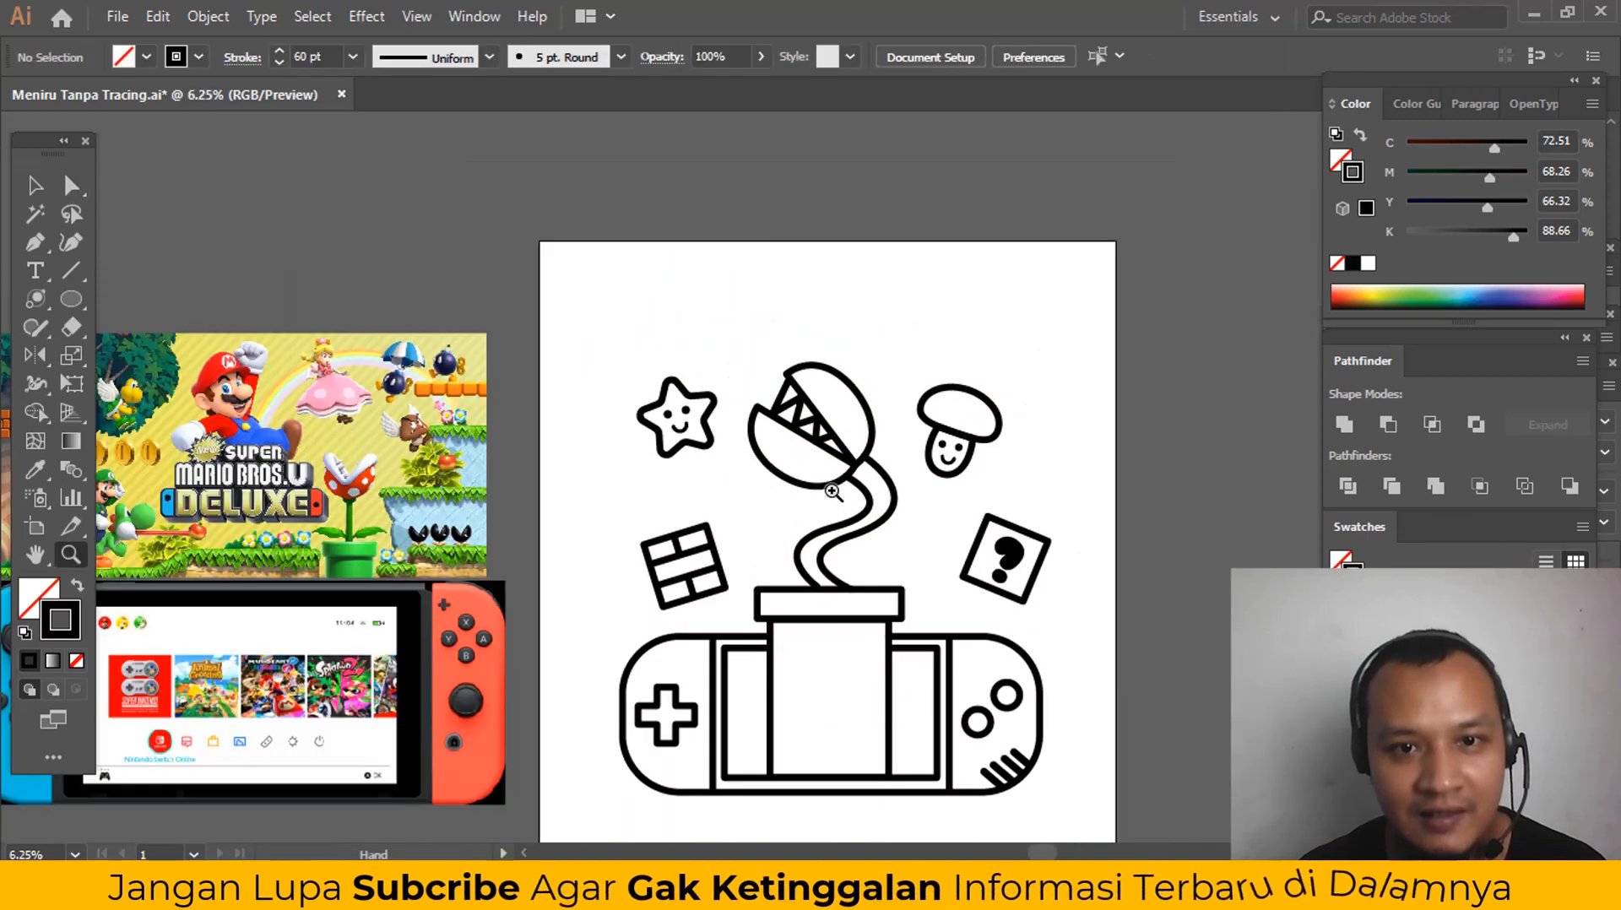
pyautogui.moveTo(768, 418); pyautogui.dragTo(763, 400)
pyautogui.press('v')
pyautogui.moveTo(495, 212); pyautogui.dragTo(1020, 722)
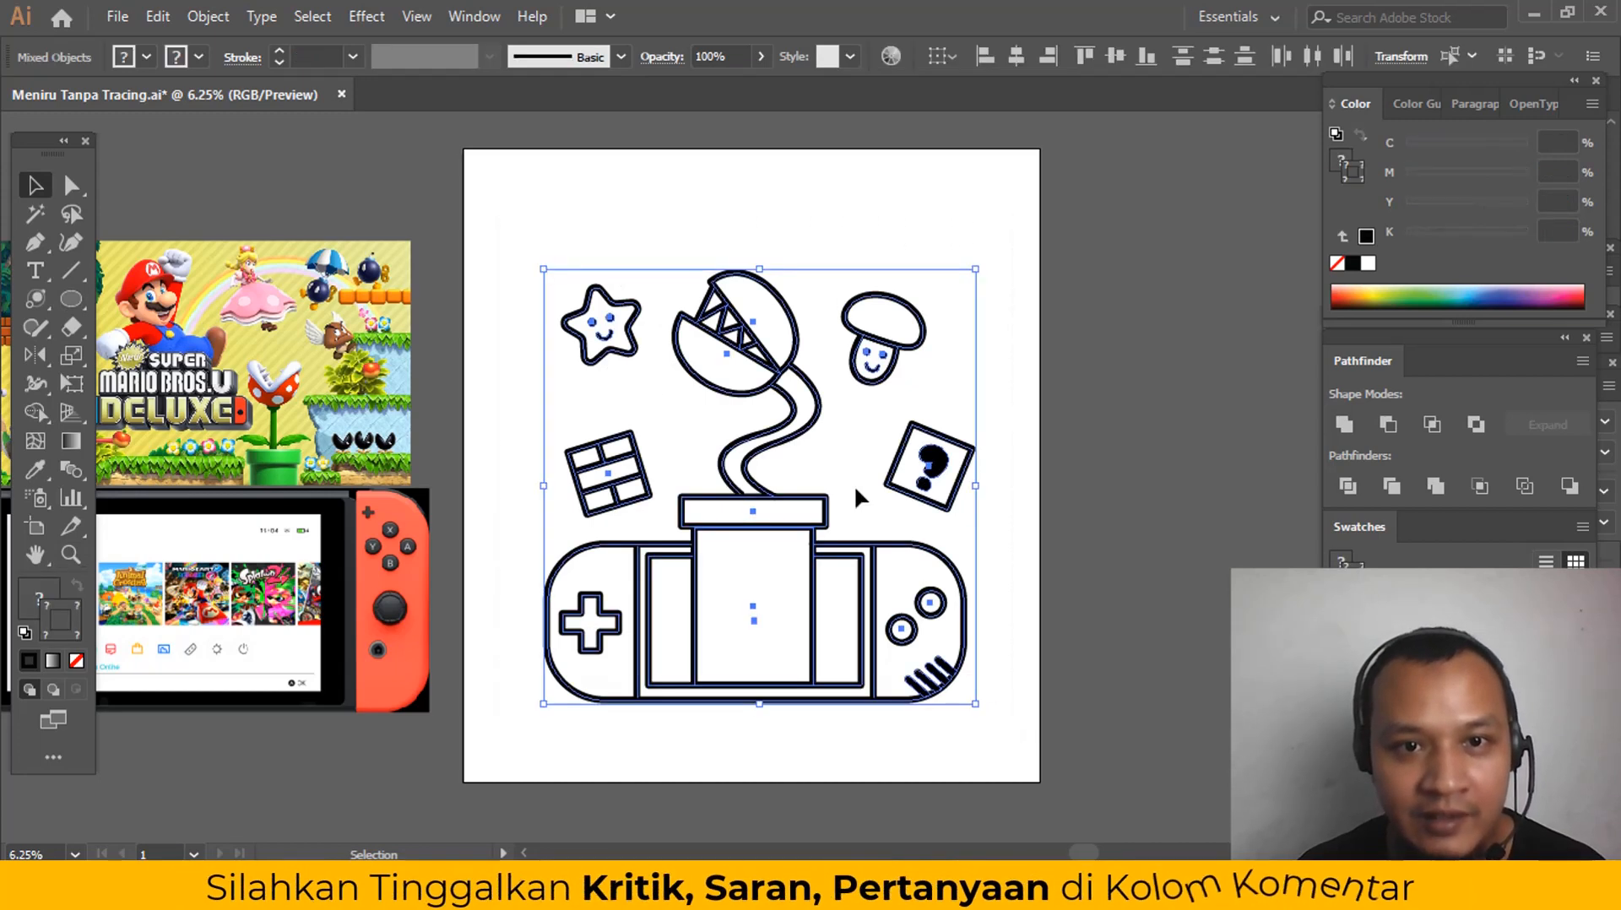
pyautogui.press('z')
pyautogui.moveTo(788, 317); pyautogui.dragTo(790, 330)
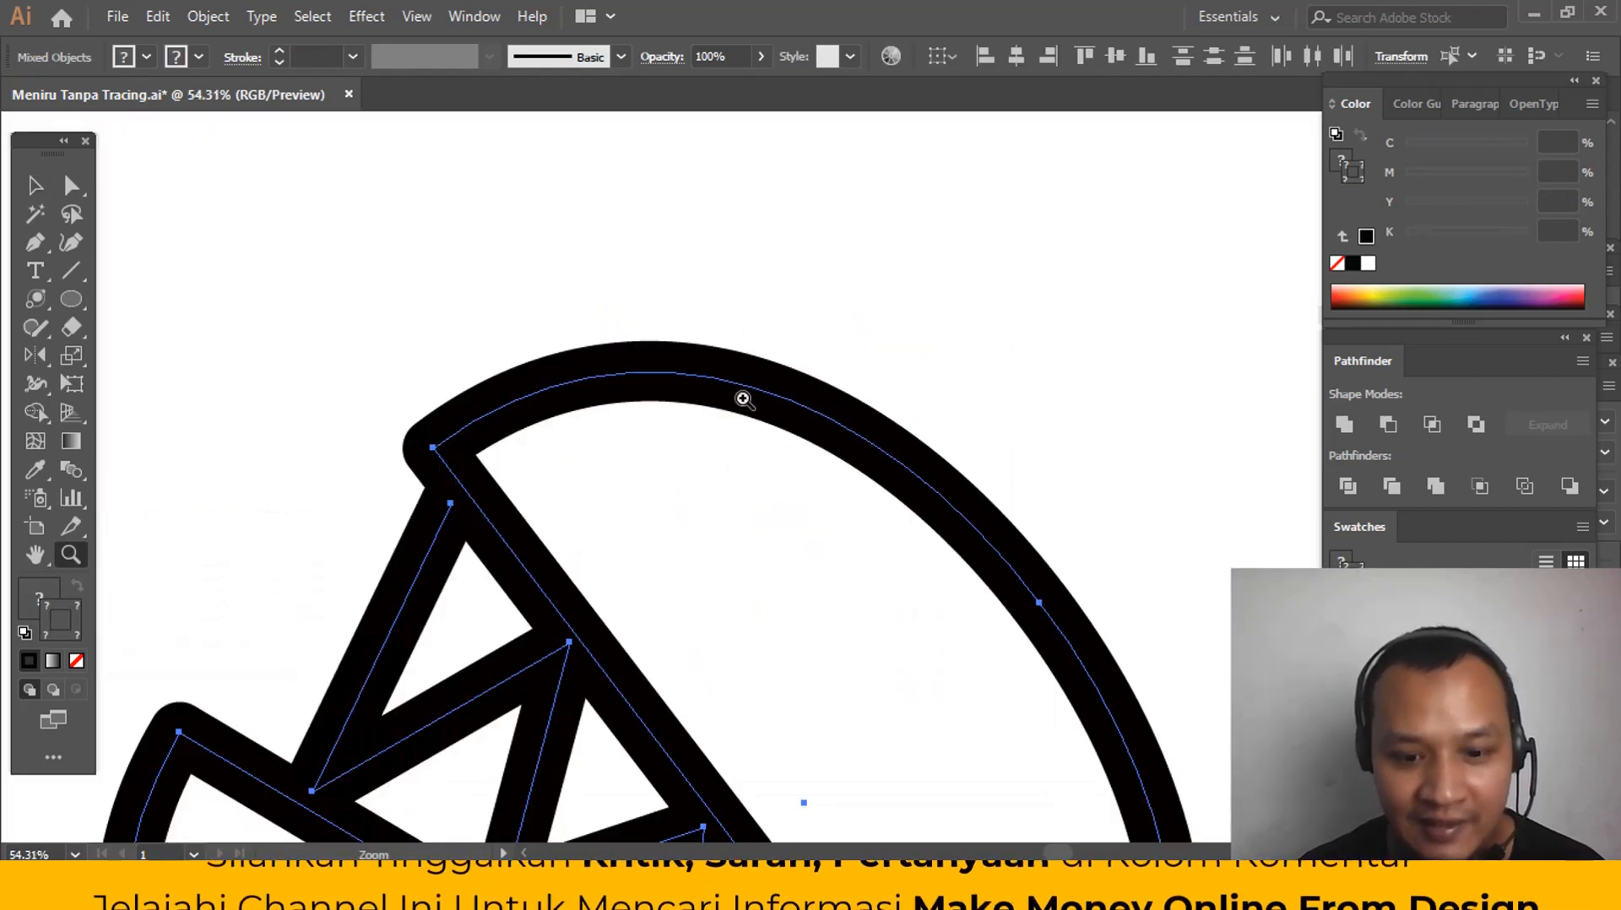
pyautogui.hotkey('ctrl', 'y')
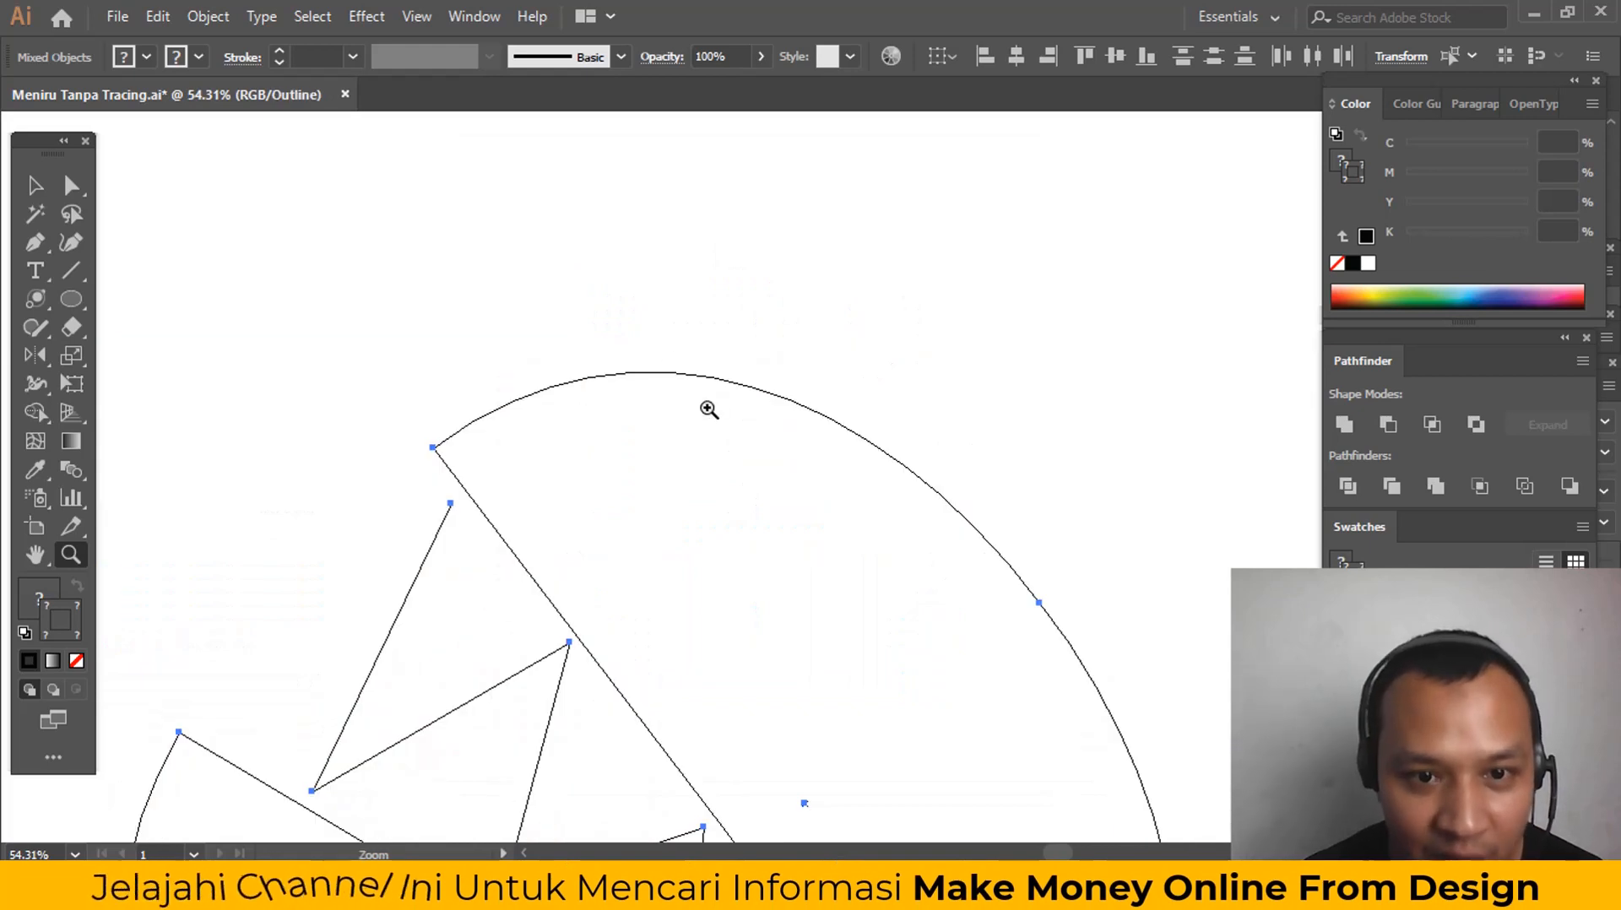
pyautogui.hotkey('ctrl', 'y')
pyautogui.click(205, 15)
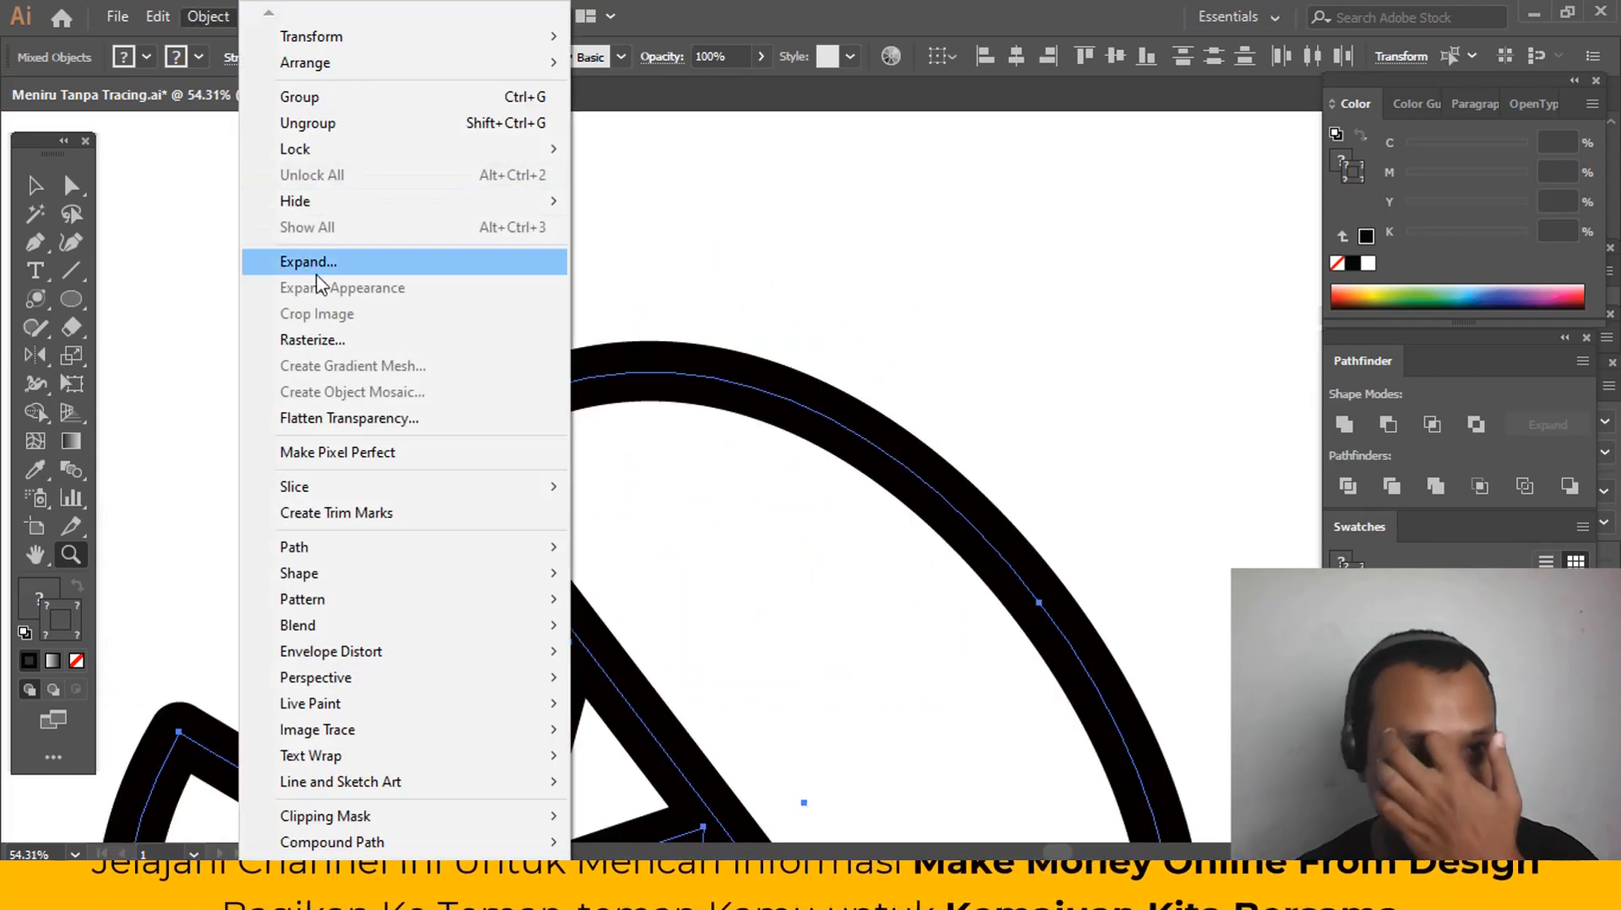
pyautogui.click(316, 267)
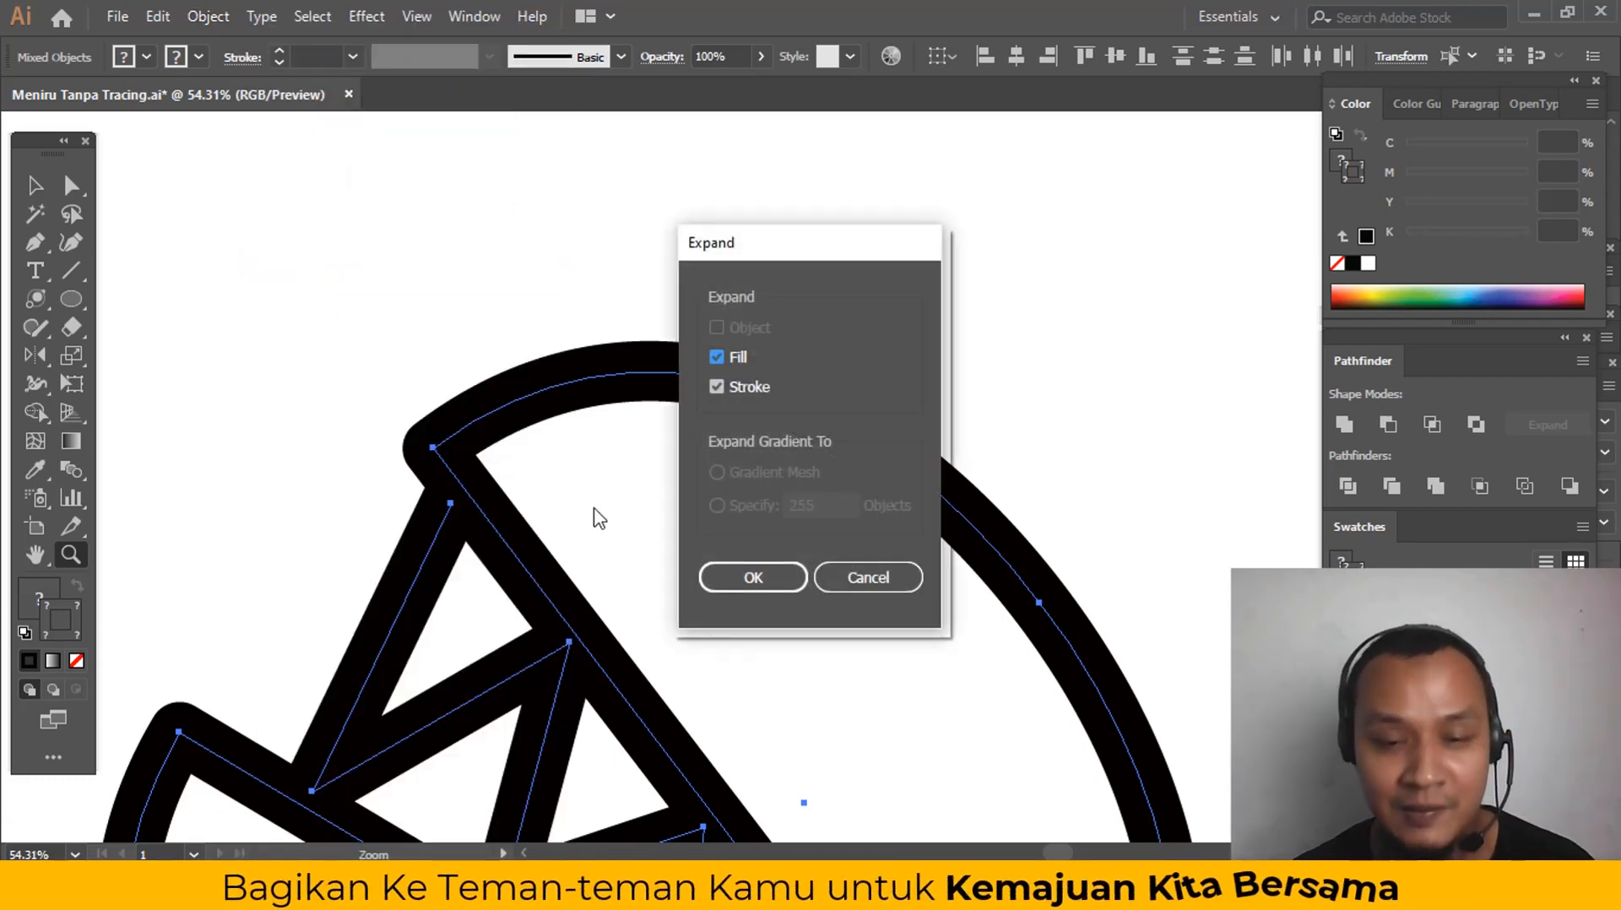
pyautogui.click(792, 586)
# Step: Unite all the expanded shapes of the illustration with Pathfinder and deselect the result
pyautogui.keyDown('alt'); pyautogui.click(787, 565); pyautogui.keyUp('alt')
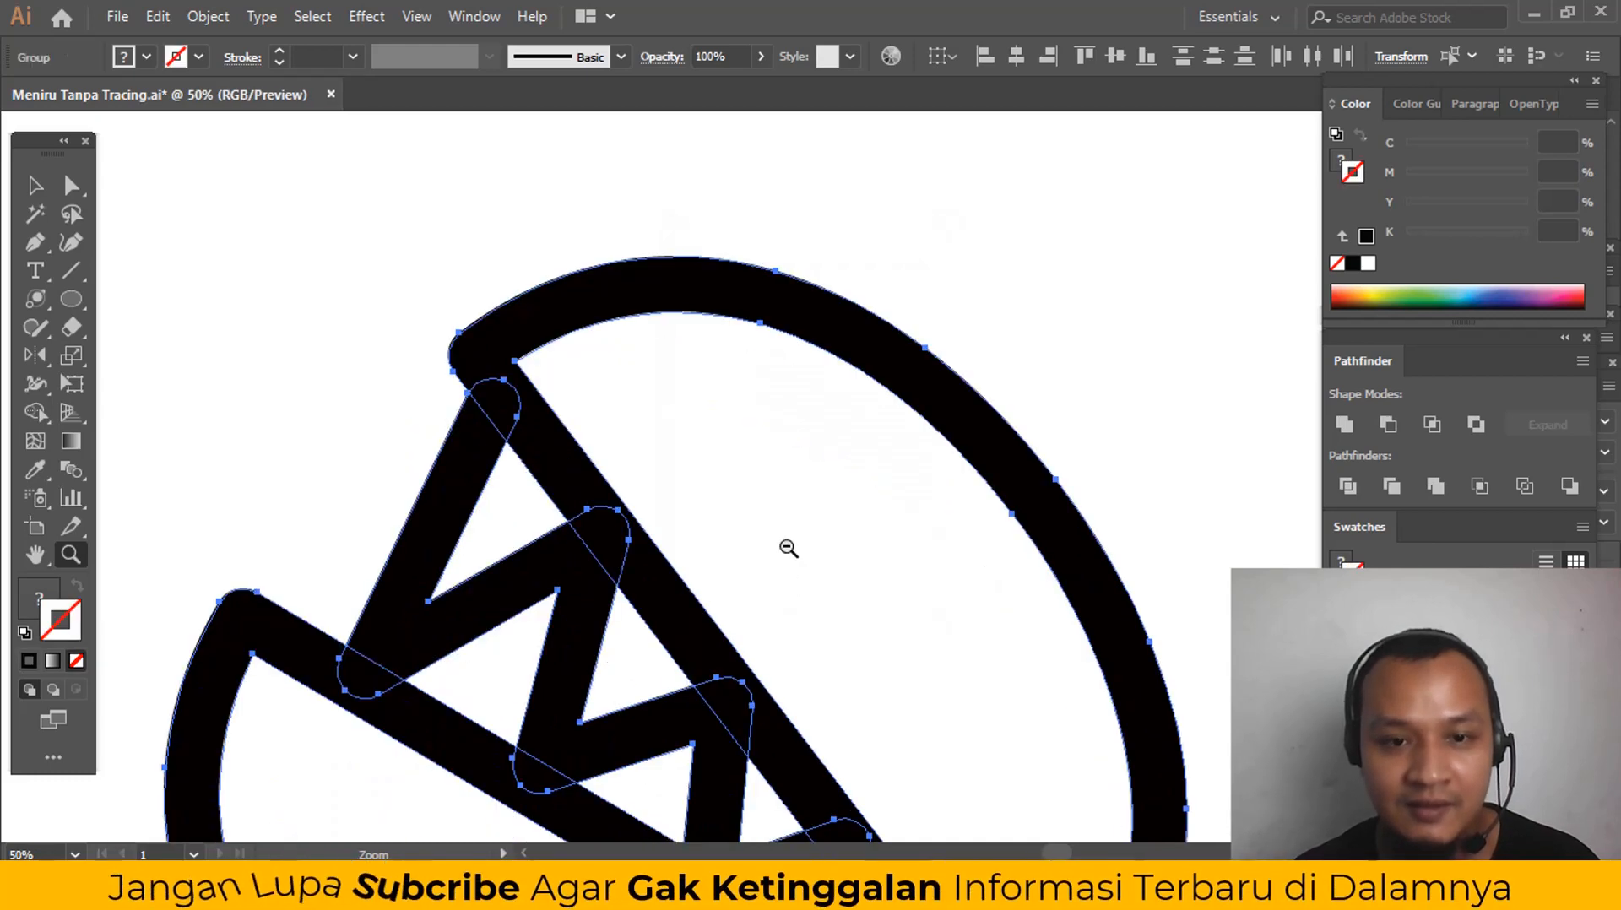
pyautogui.keyDown('alt'); pyautogui.click(787, 552); pyautogui.keyUp('alt')
pyautogui.keyDown('alt'); pyautogui.click(791, 464); pyautogui.keyUp('alt')
pyautogui.keyDown('alt'); pyautogui.click(792, 375); pyautogui.keyUp('alt')
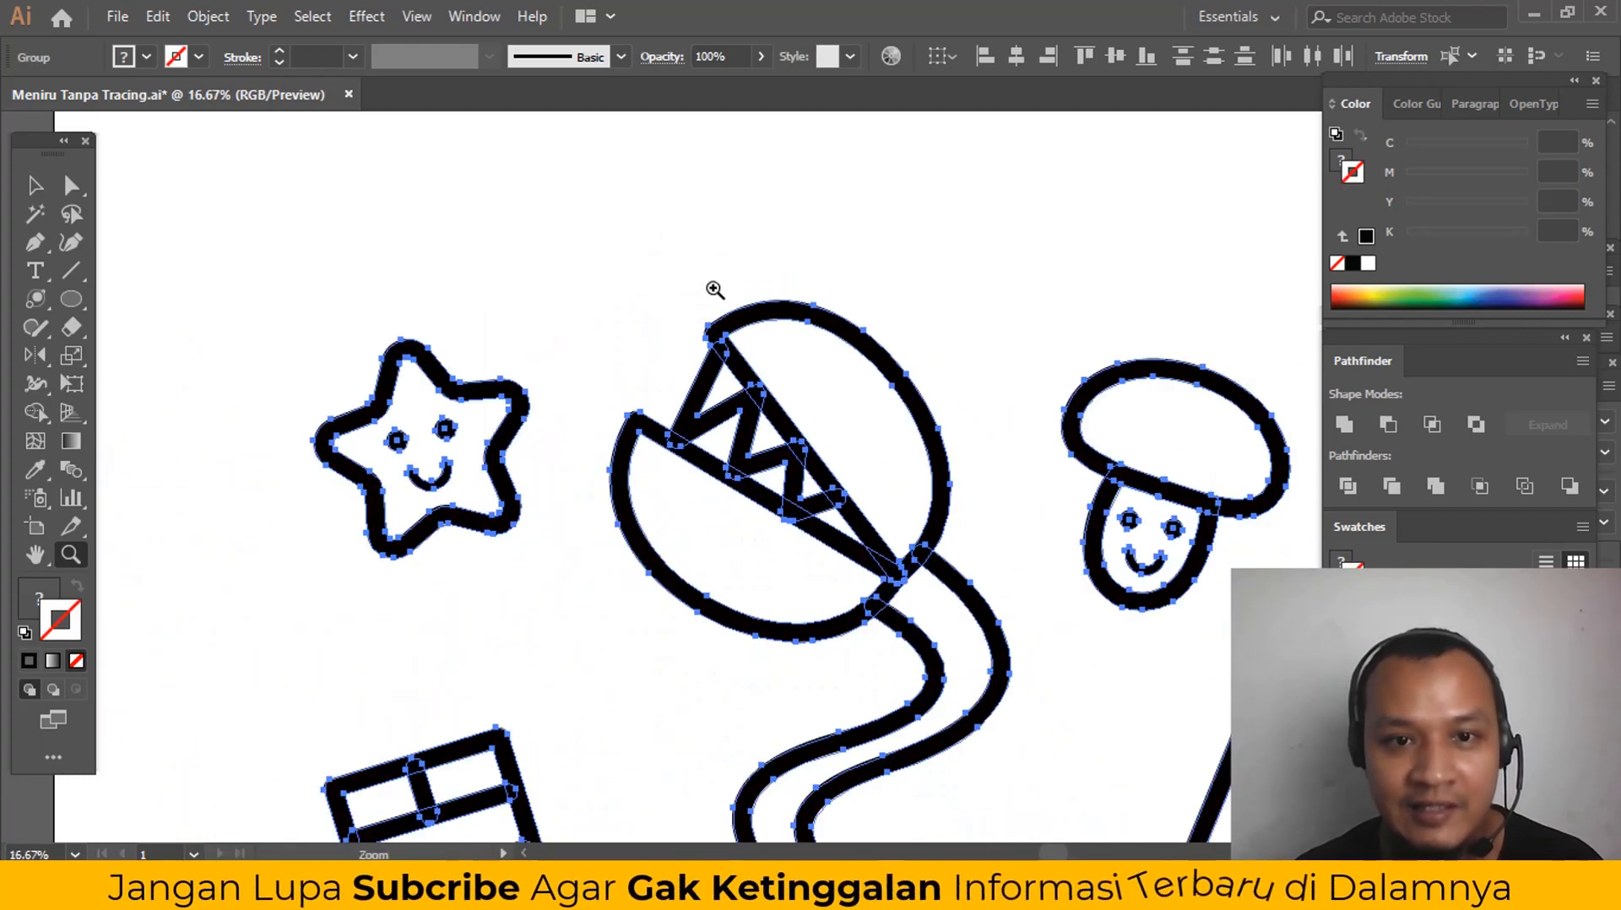
pyautogui.moveTo(712, 288); pyautogui.dragTo(795, 382)
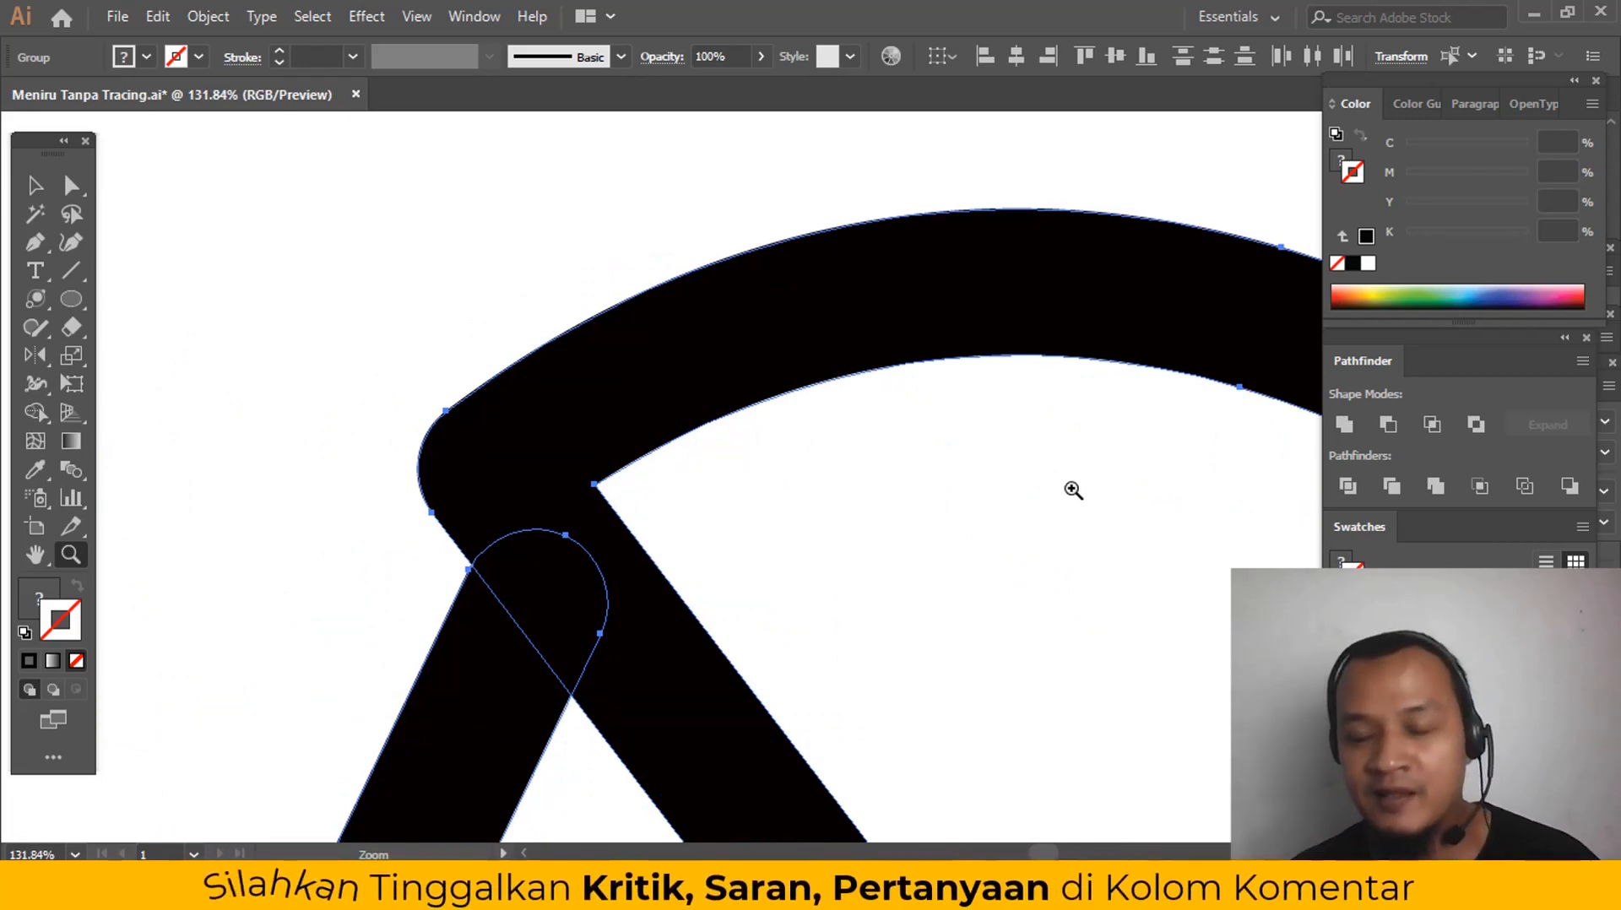
pyautogui.click(1344, 425)
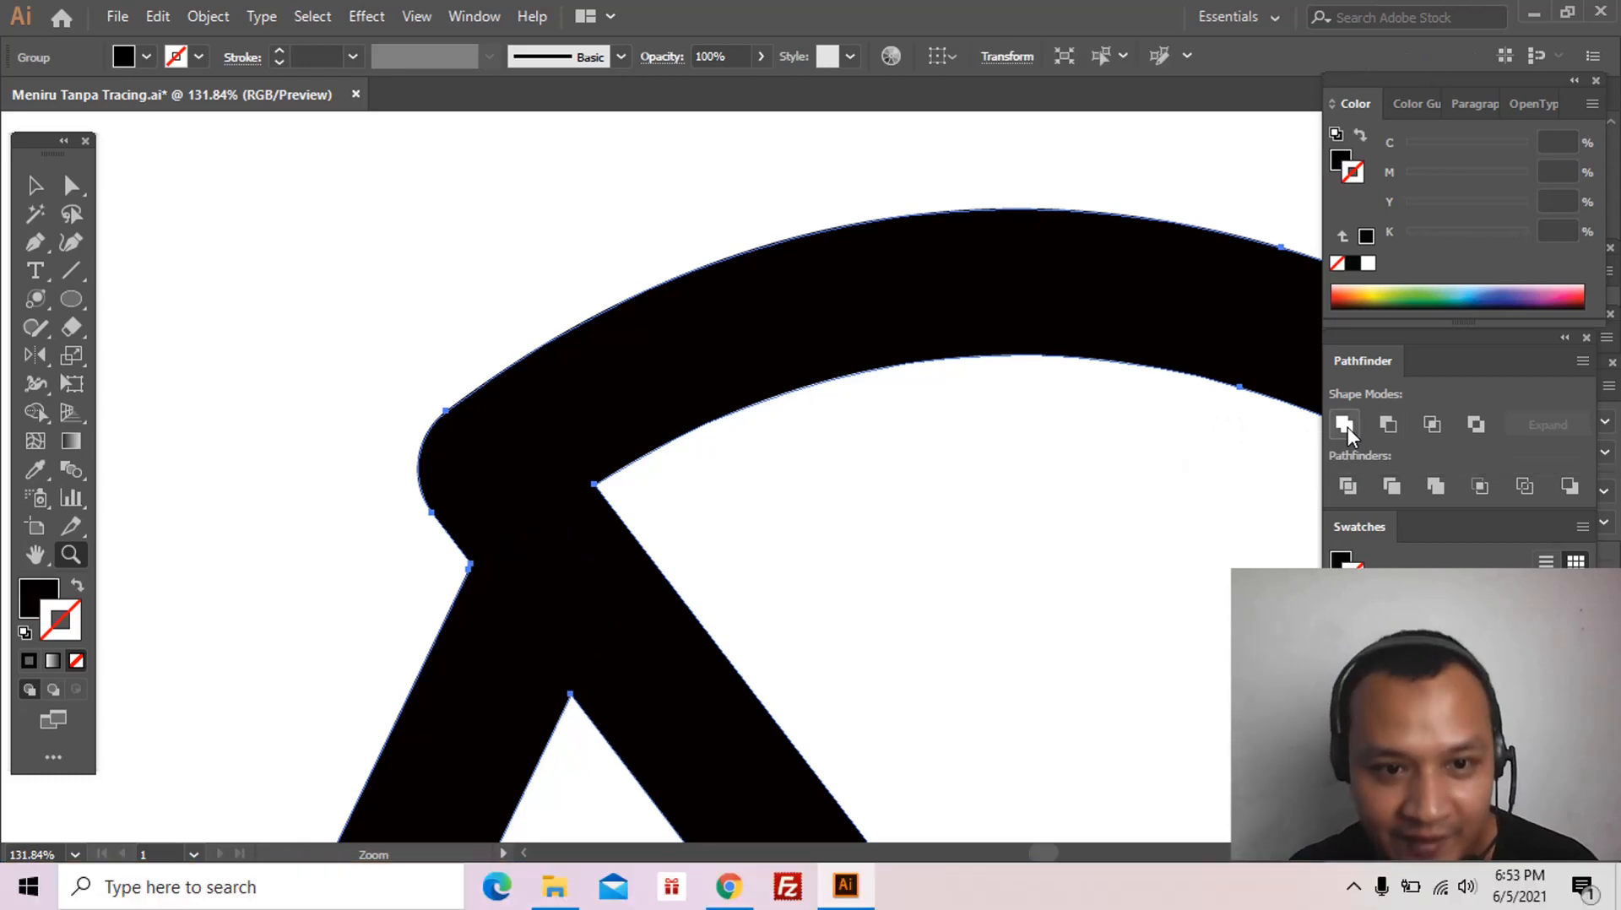
pyautogui.keyDown('alt'); pyautogui.click(909, 539); pyautogui.keyUp('alt')
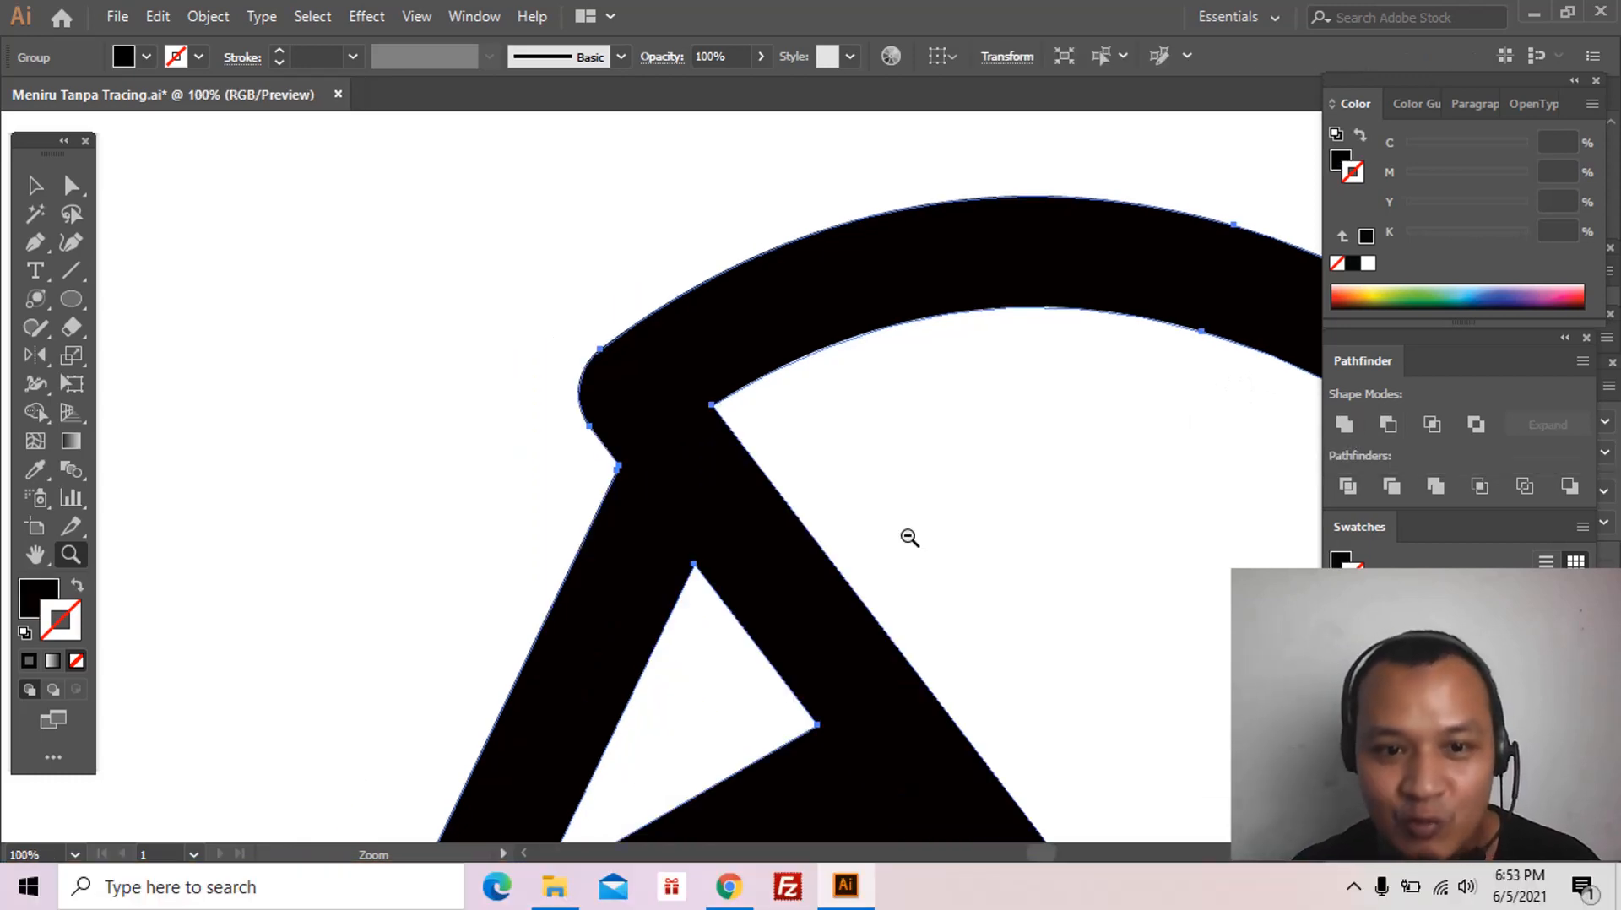
pyautogui.keyDown('alt'); pyautogui.click(908, 539); pyautogui.keyUp('alt')
pyautogui.keyDown('alt'); pyautogui.click(908, 539); pyautogui.keyUp('alt')
pyautogui.keyDown('alt'); pyautogui.click(909, 538); pyautogui.keyUp('alt')
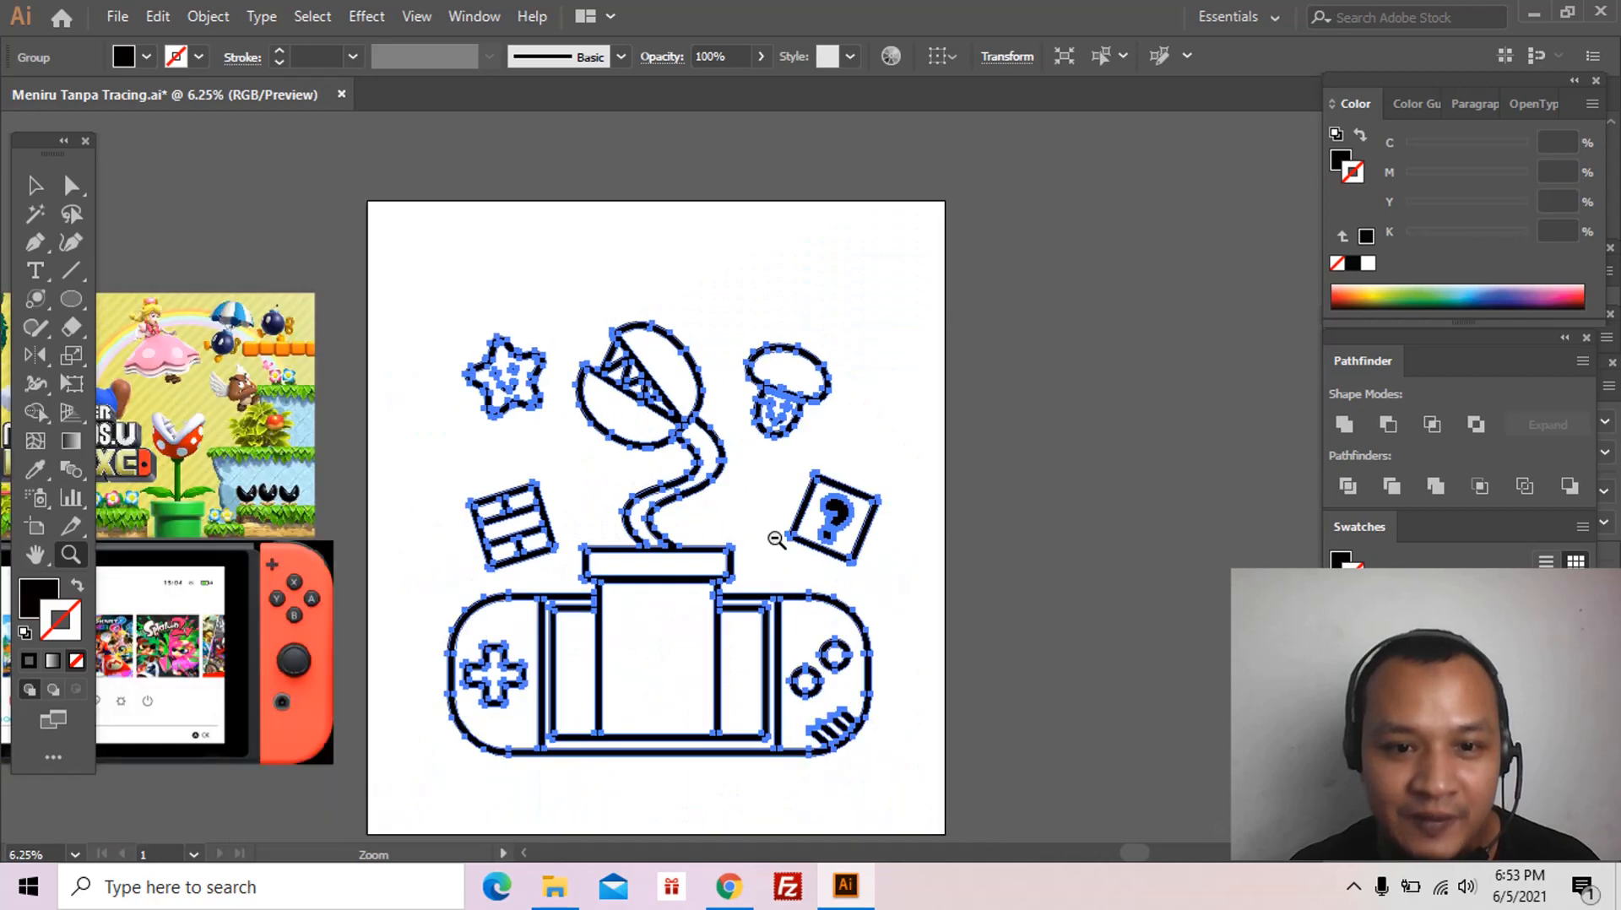
pyautogui.keyDown('ctrl'); pyautogui.click(795, 475); pyautogui.keyUp('ctrl')
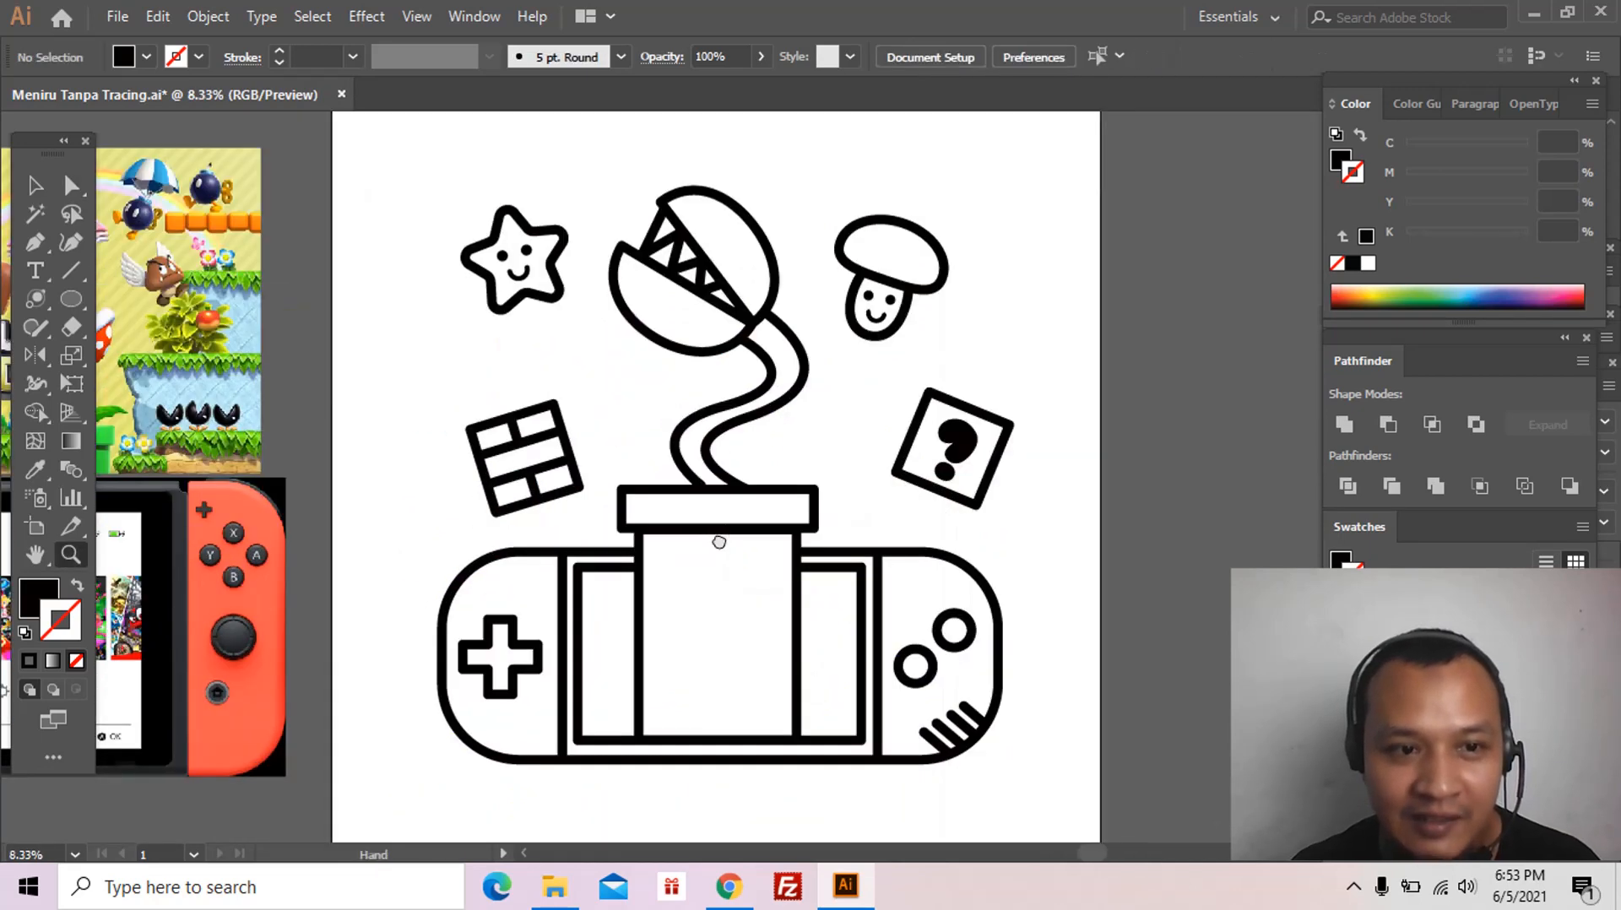
pyautogui.click(719, 540)
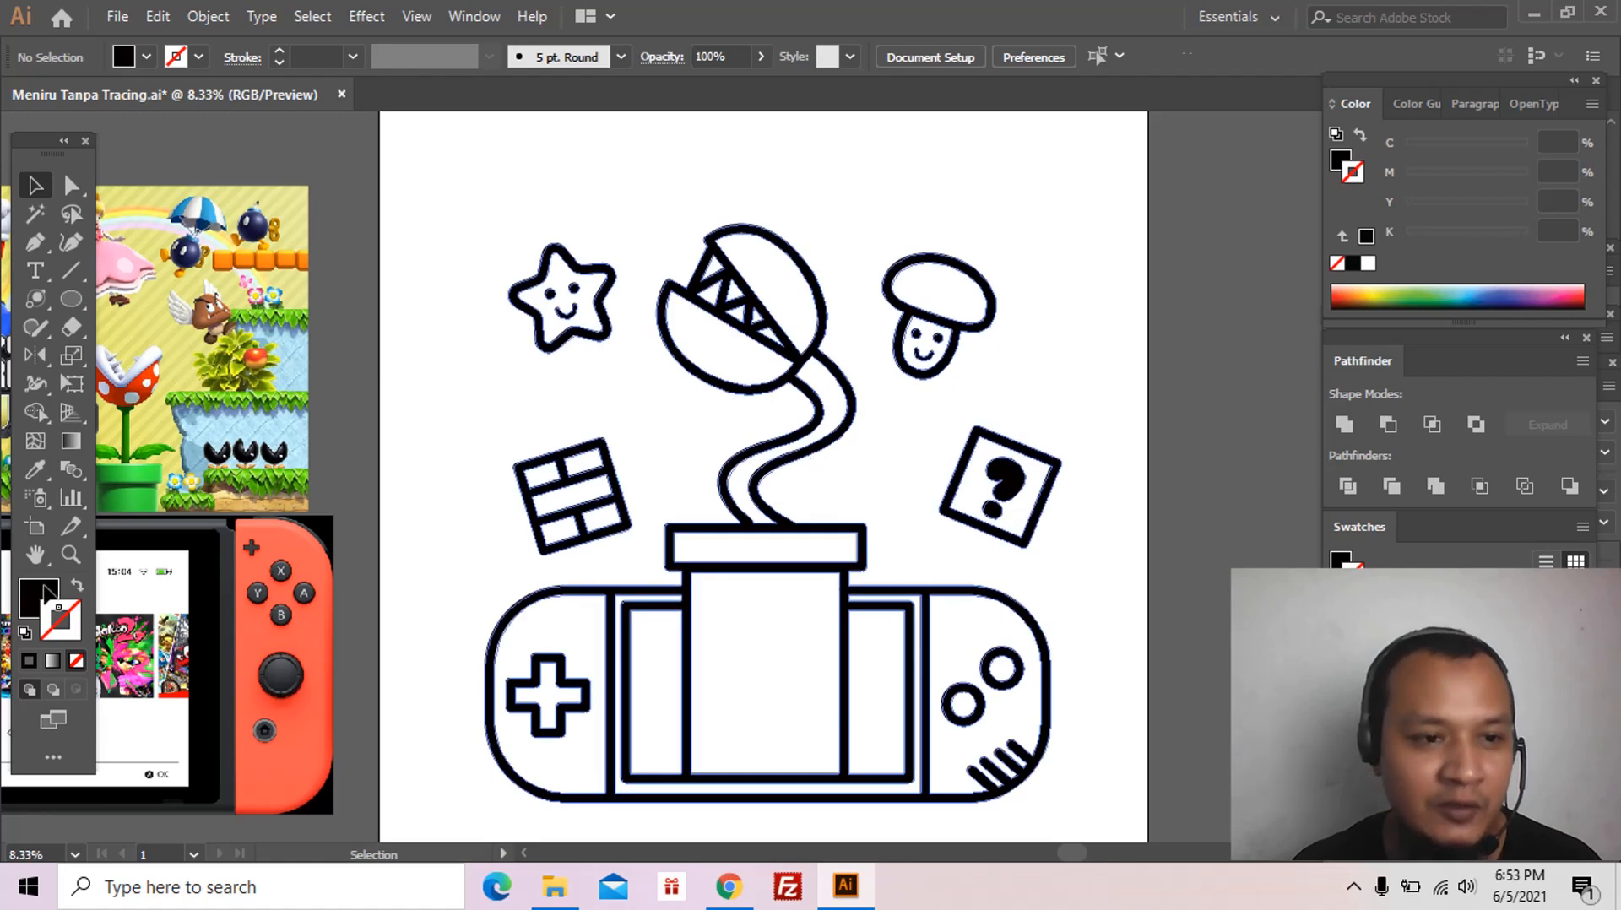
# Step: Recolor the entire line art dark grey with C 65.63, M 59.5, Y 57.92, K 40.27
pyautogui.hotkey('ctrl', 'a')
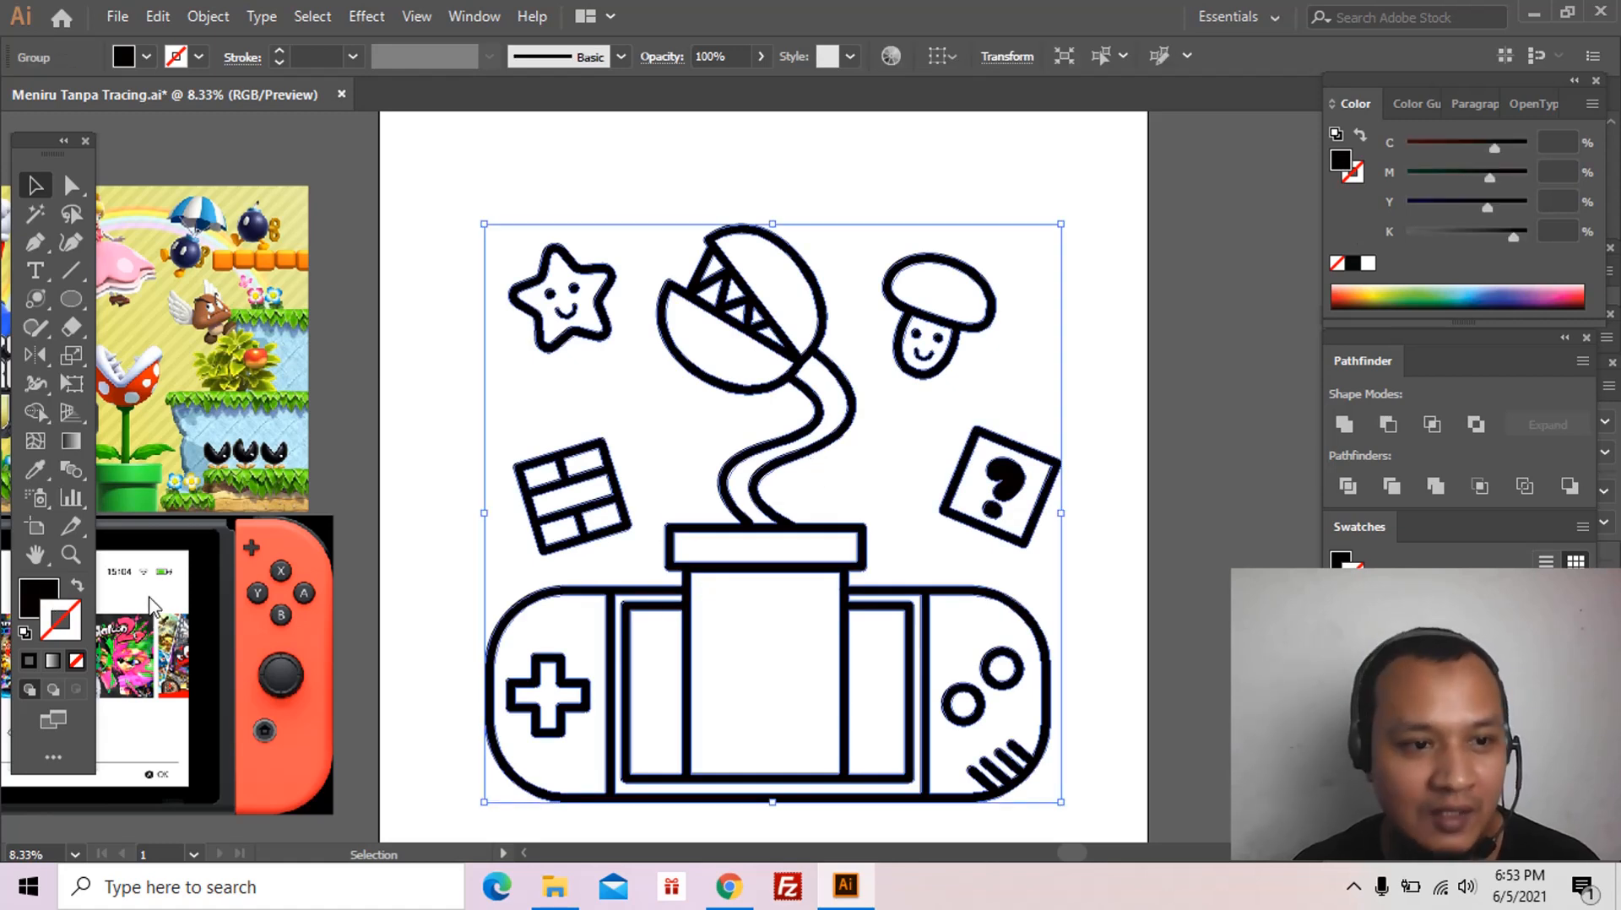
pyautogui.doubleClick(39, 598)
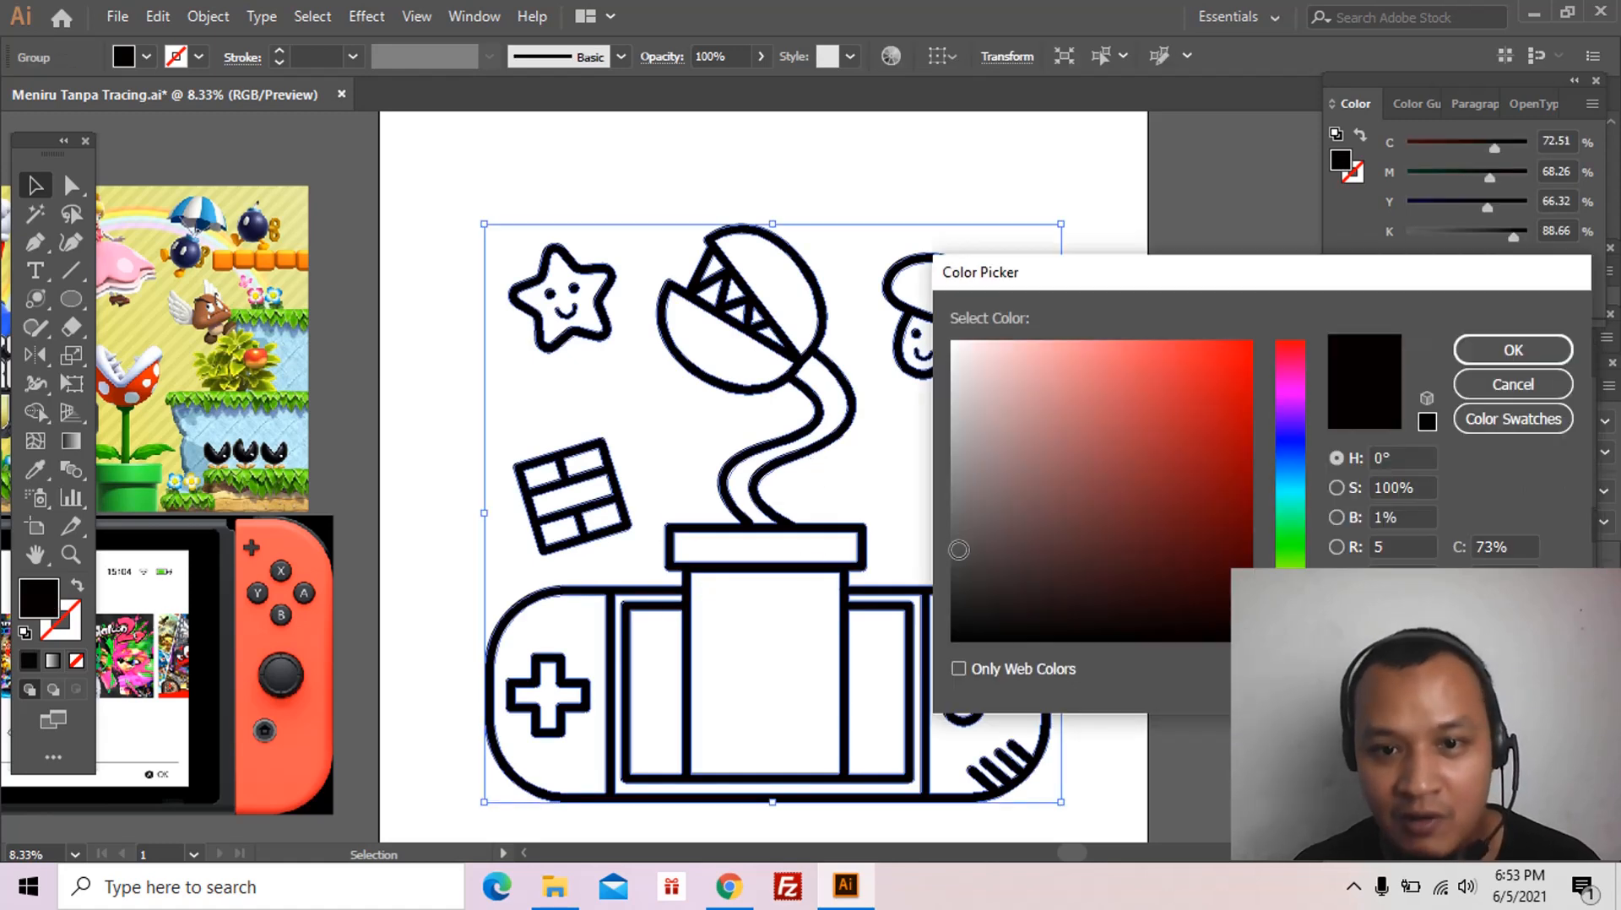
pyautogui.click(958, 552)
pyautogui.click(1519, 360)
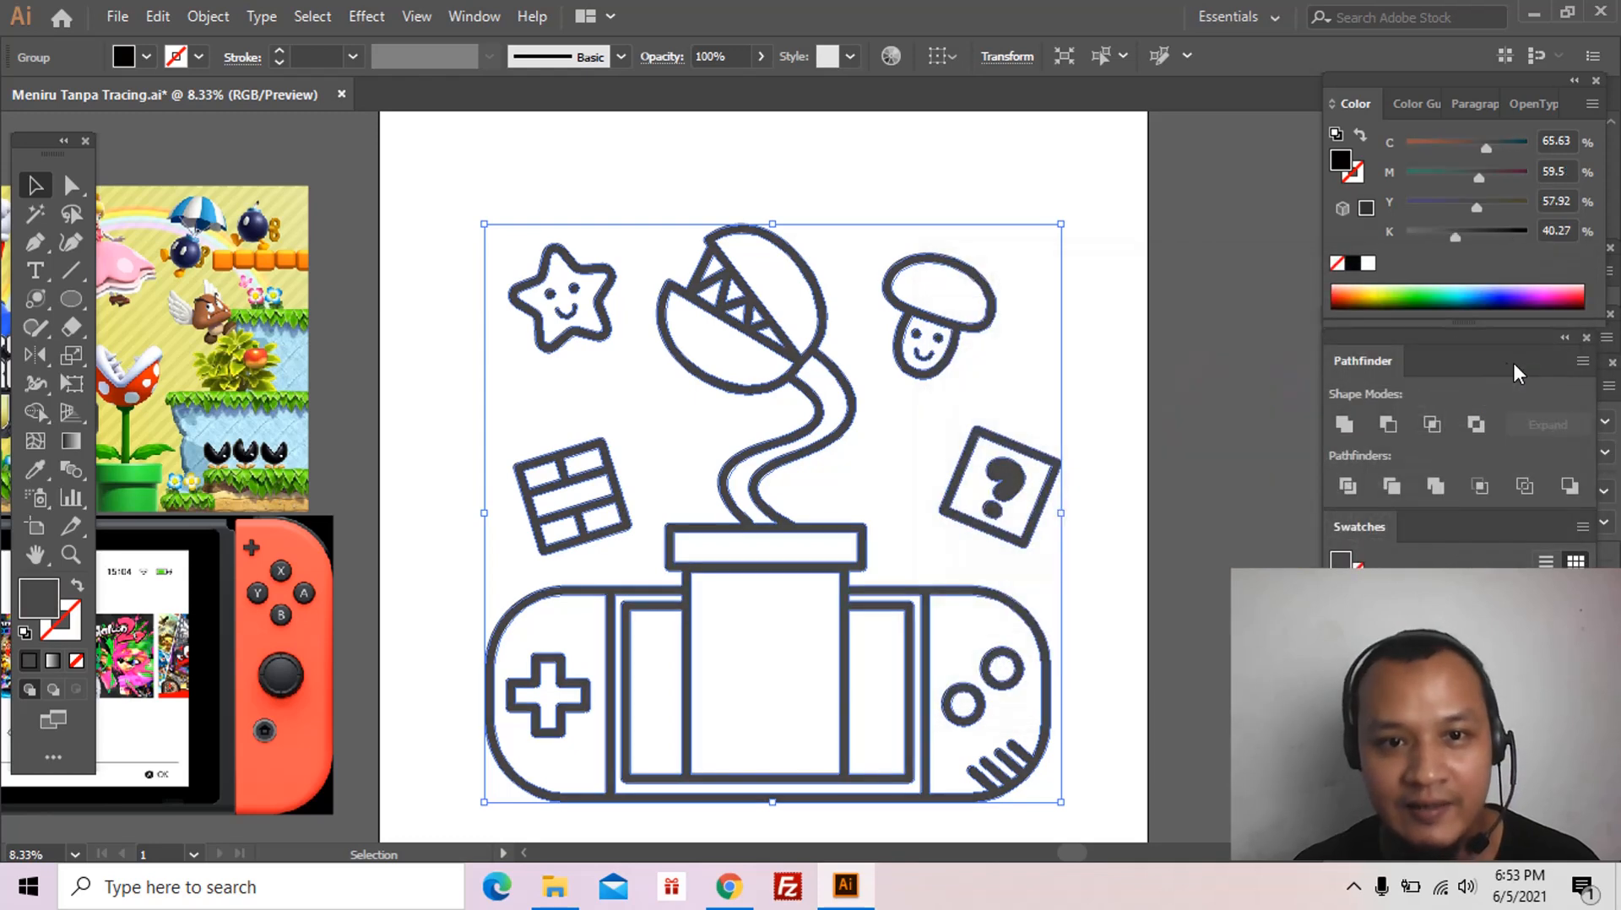
pyautogui.hotkey('ctrl', 'shift', 'a')
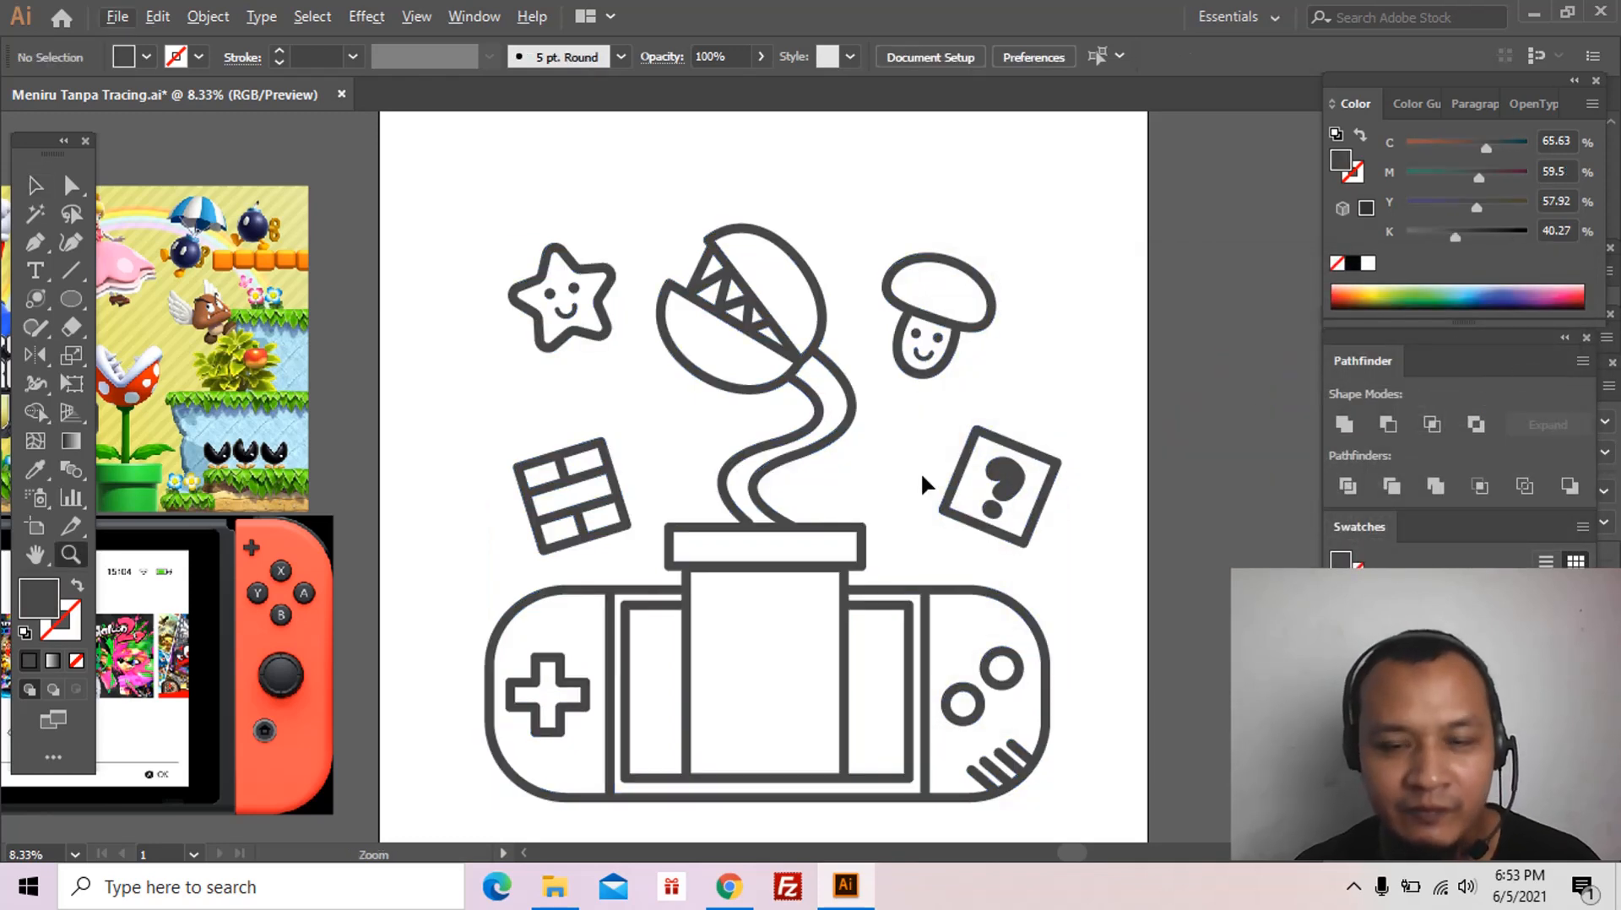
# Step: Draw a large rectangle that covers the whole illustration with a margin inside the artboard
pyautogui.click(921, 473)
pyautogui.keyDown('alt'); pyautogui.click(893, 476); pyautogui.keyUp('alt')
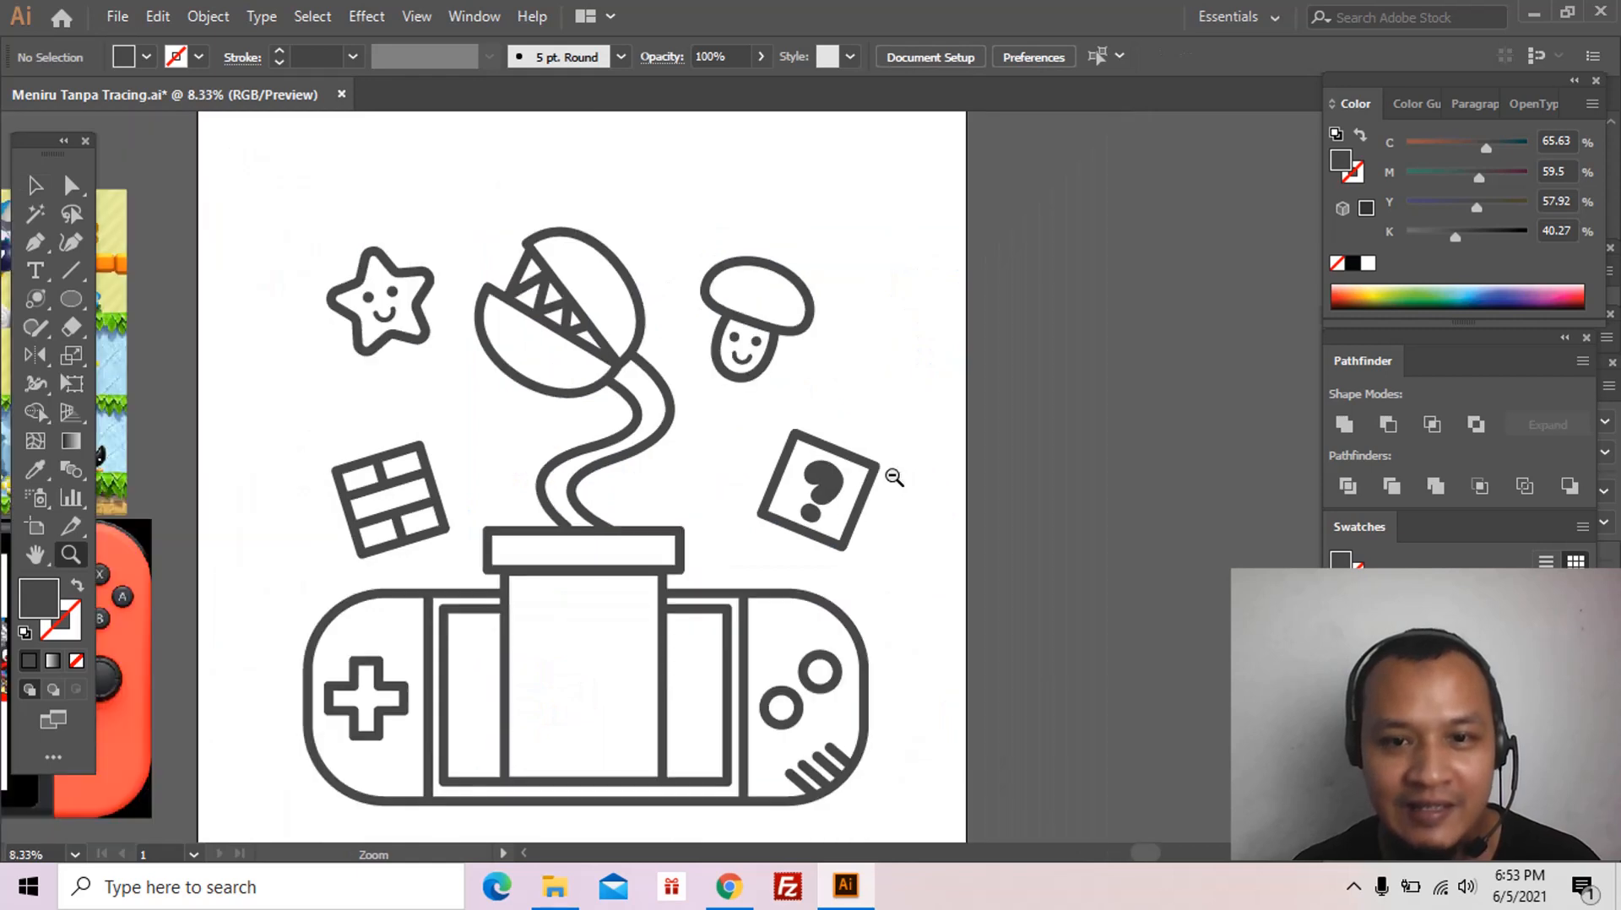
pyautogui.moveTo(765, 447); pyautogui.dragTo(885, 401)
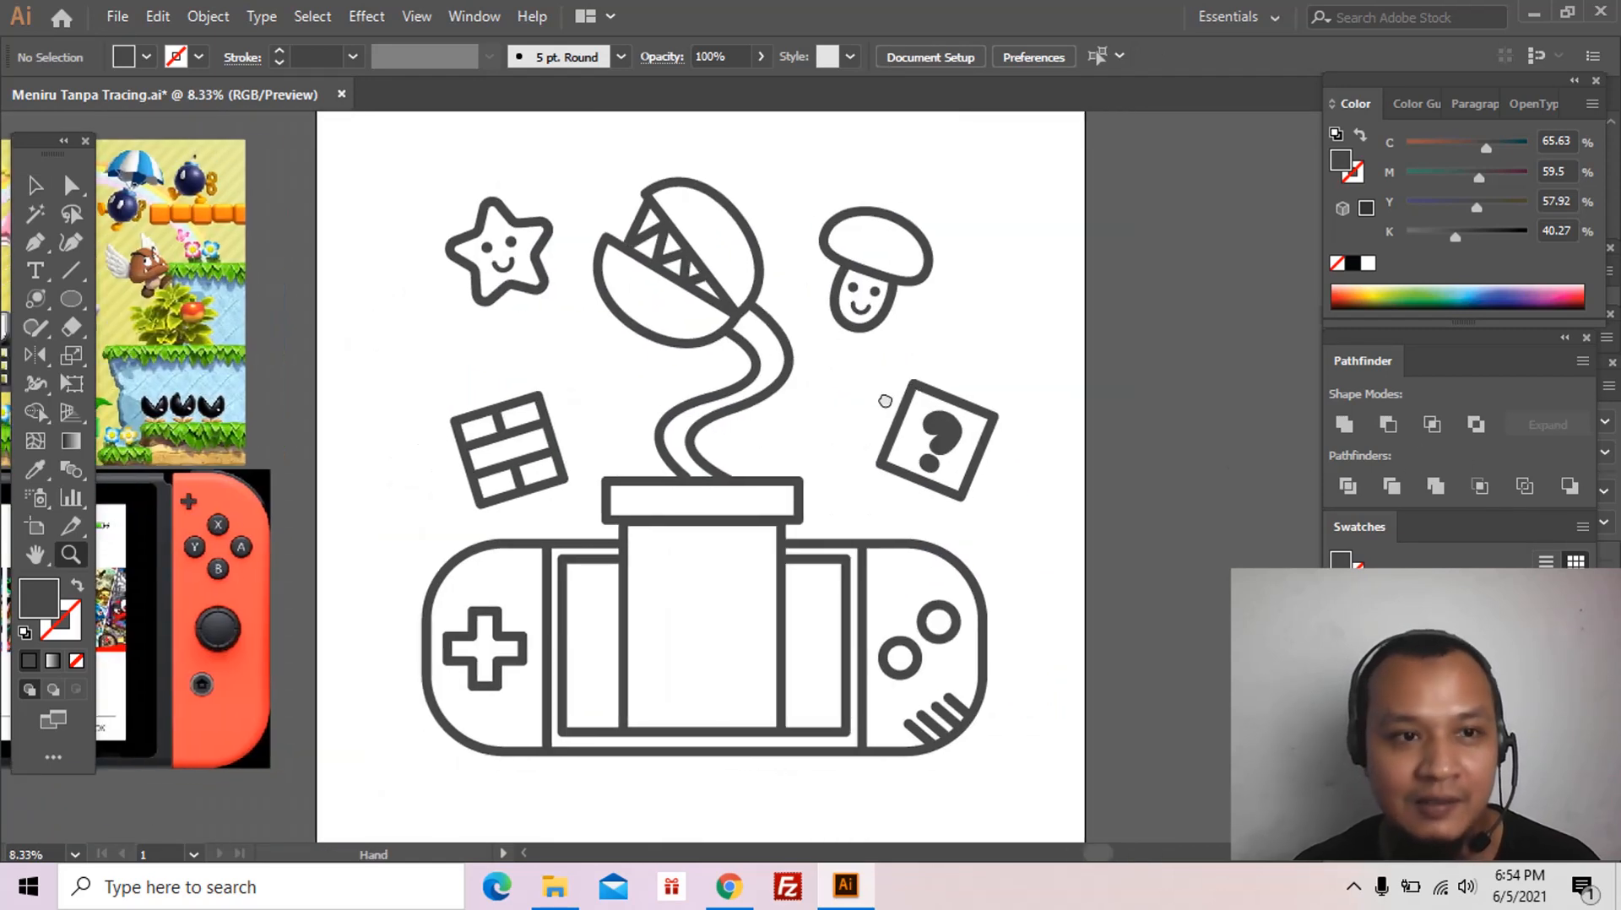
pyautogui.click(74, 310)
pyautogui.click(152, 355)
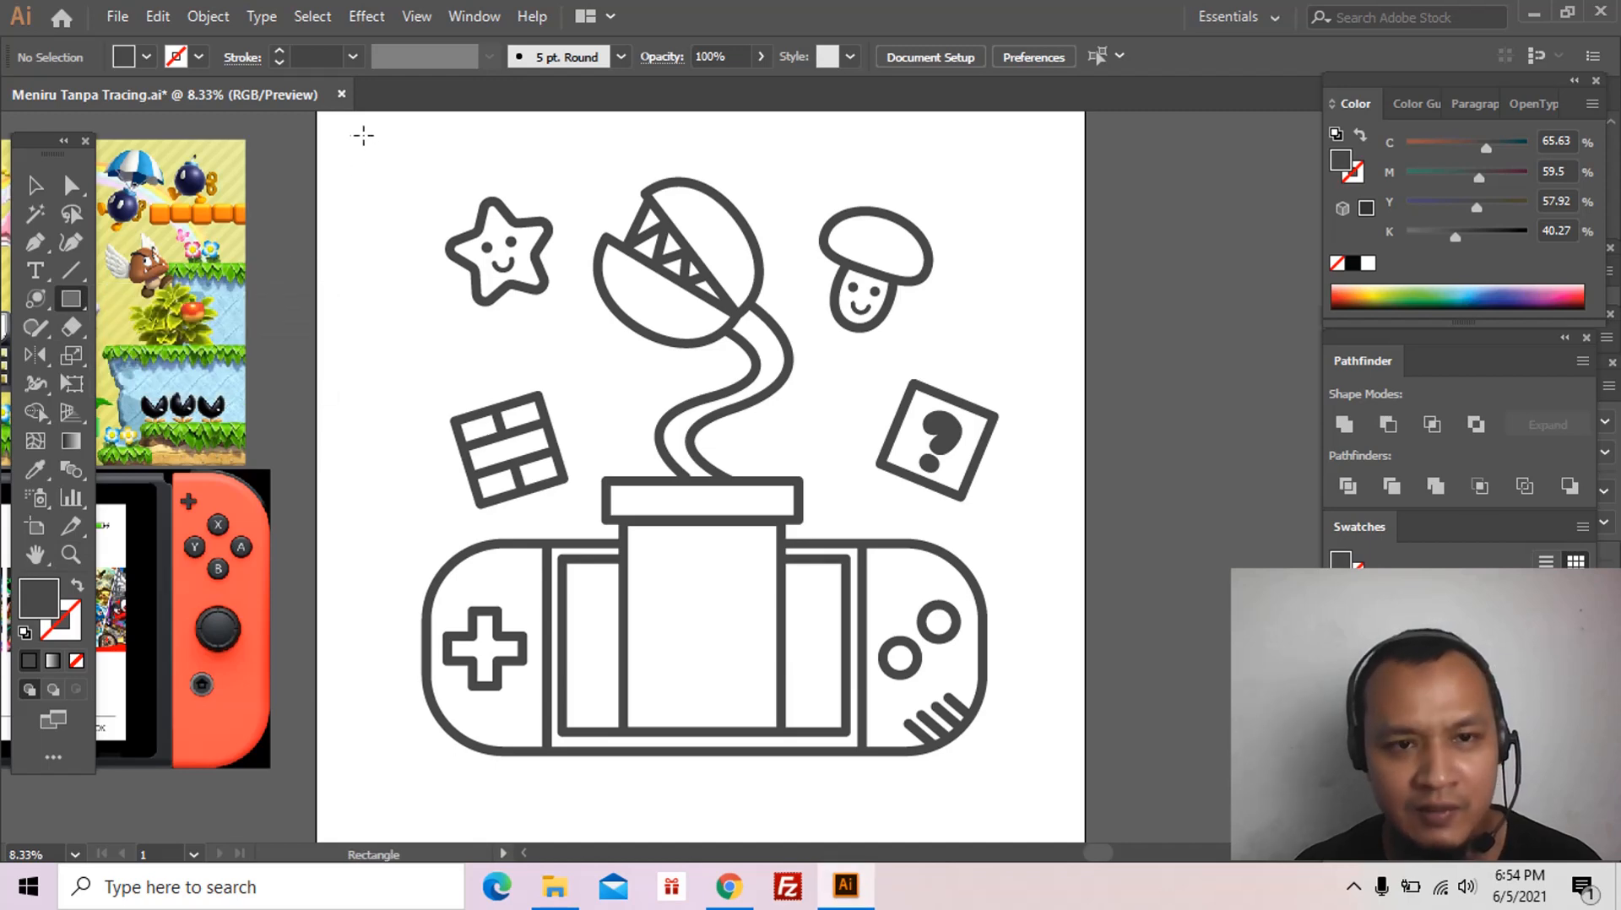
pyautogui.moveTo(735, 465); pyautogui.dragTo(1043, 795)
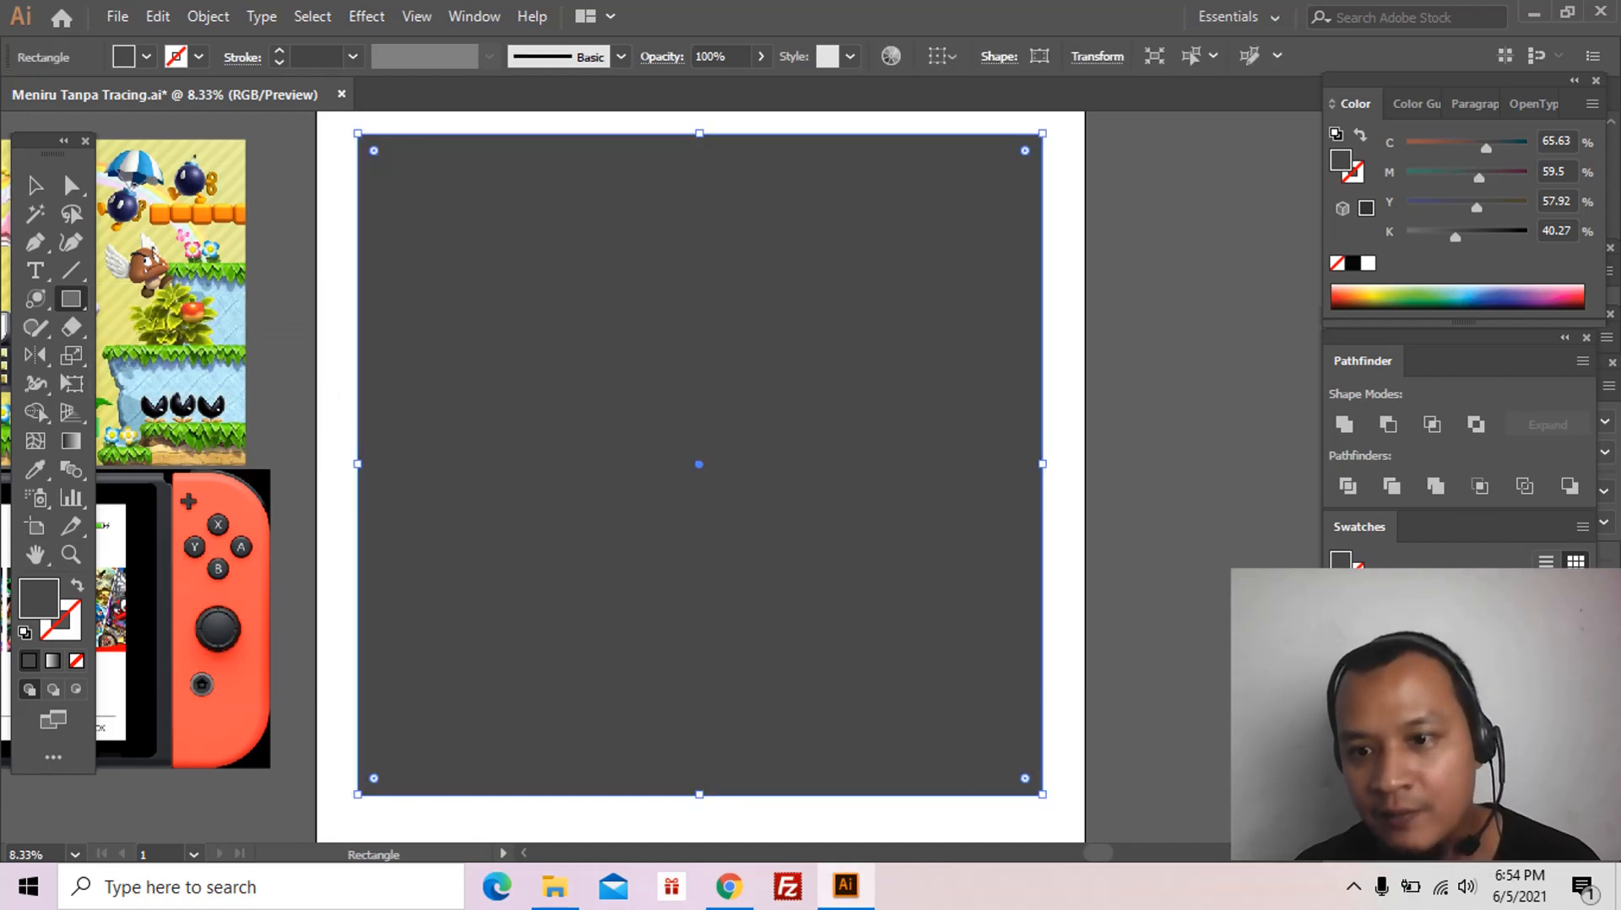
# Step: Fill the rectangle with bright yellow and send it behind the line art, shifting it slightly
pyautogui.click(1429, 590)
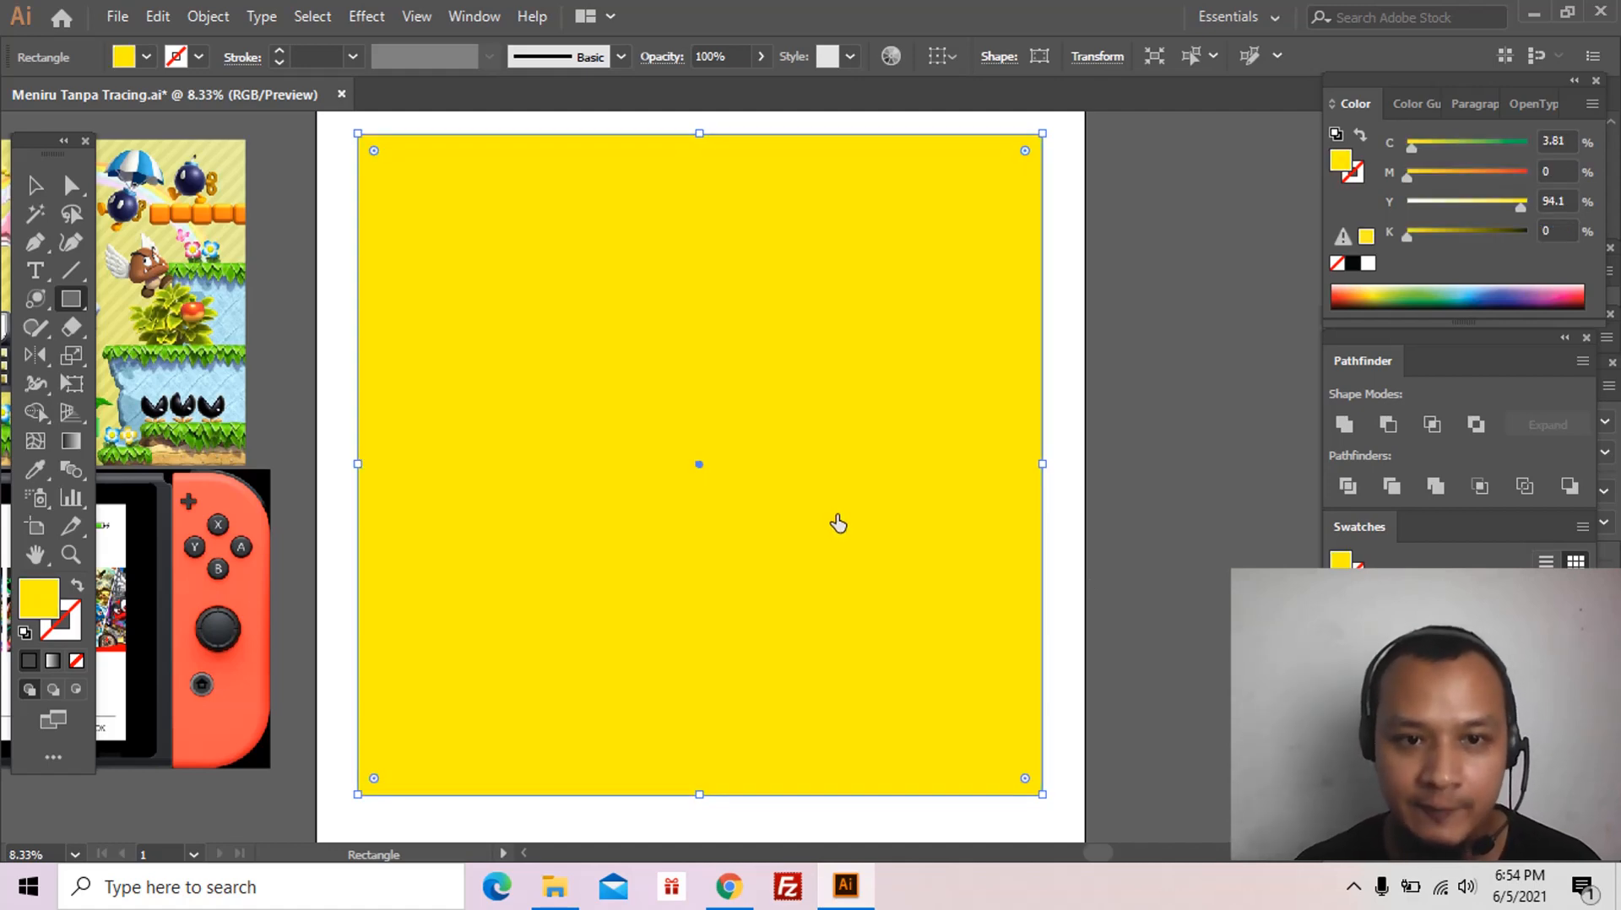
pyautogui.hotkey('ctrl', 'shift', '[')
pyautogui.press('v')
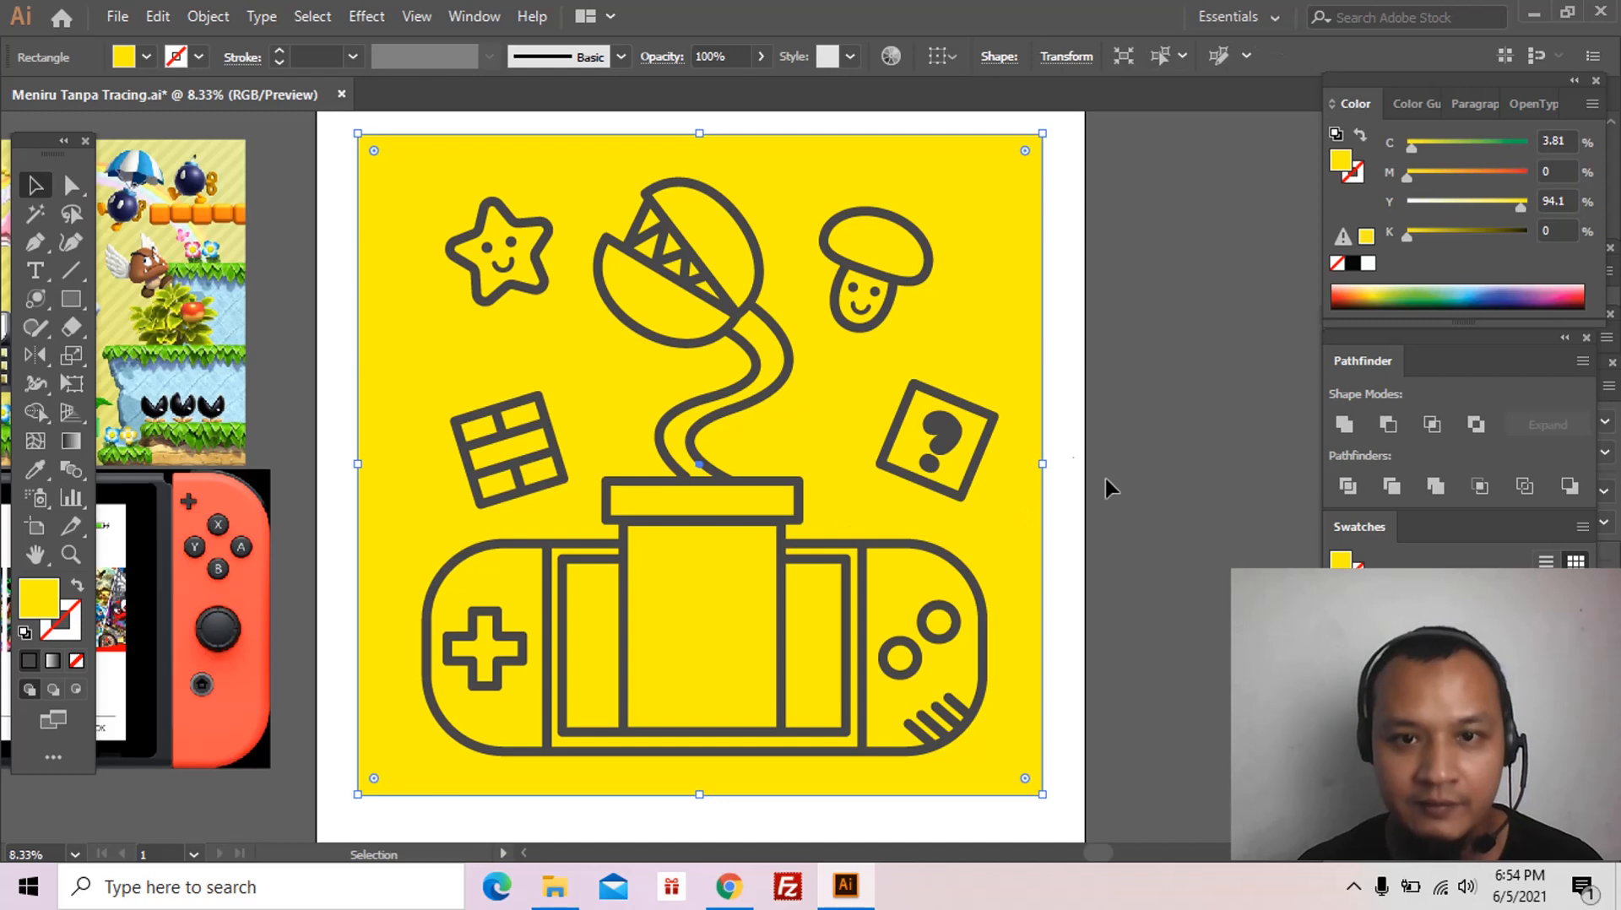
pyautogui.moveTo(1015, 390); pyautogui.dragTo(1020, 397)
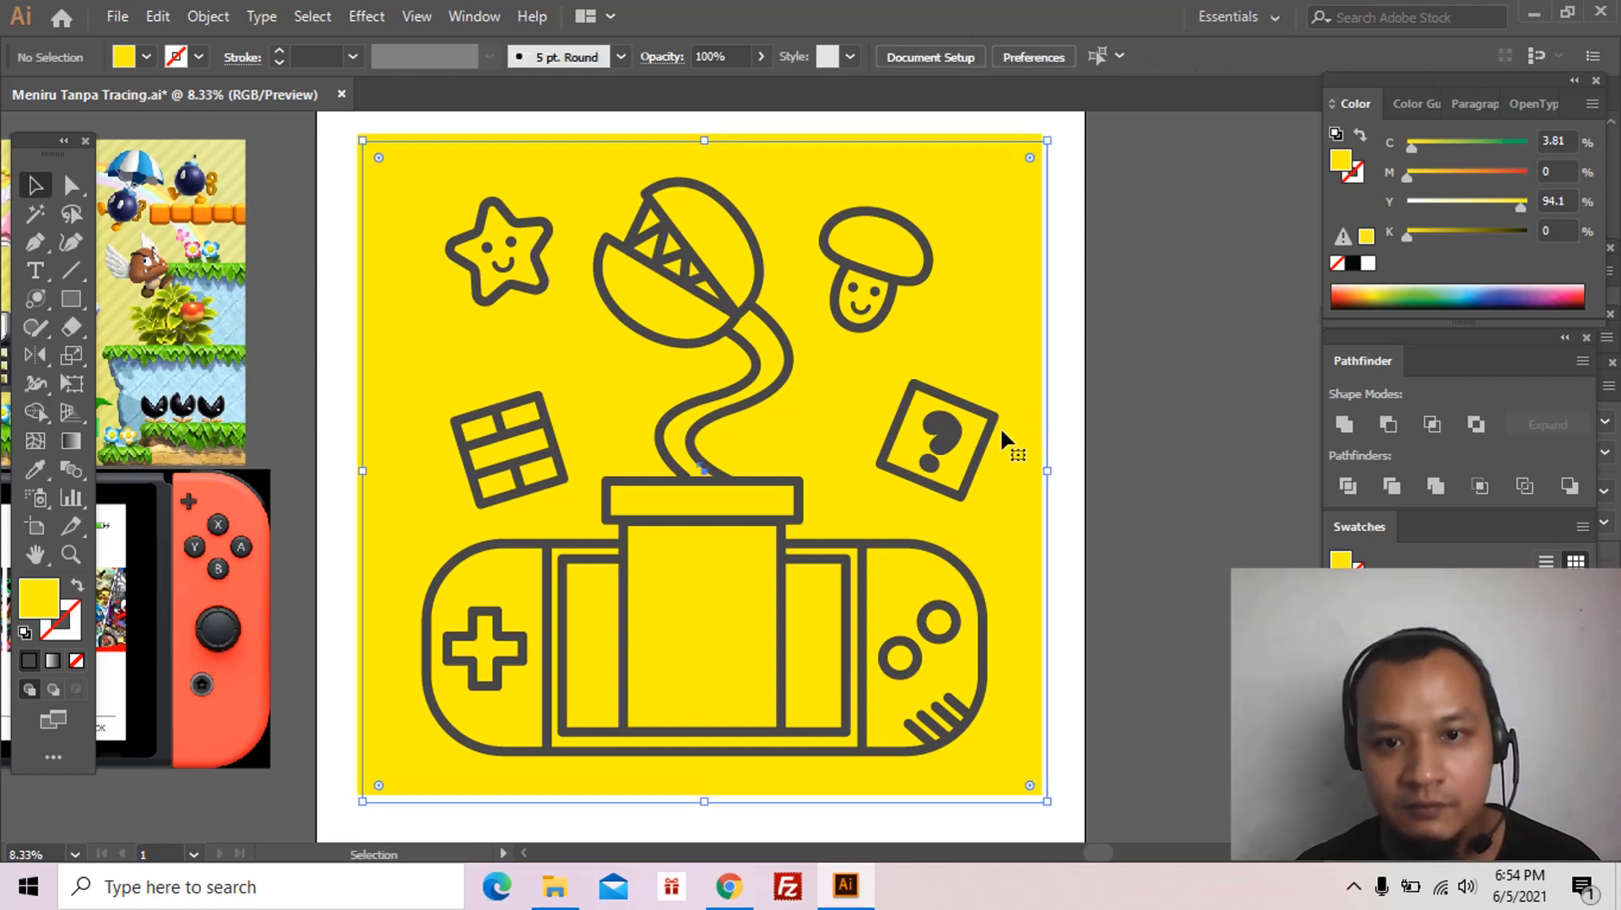
# Step: Darken the line art's fill to charcoal grey with C 68.45, M 62.79, Y 61.57, K 54.6
pyautogui.click(998, 424)
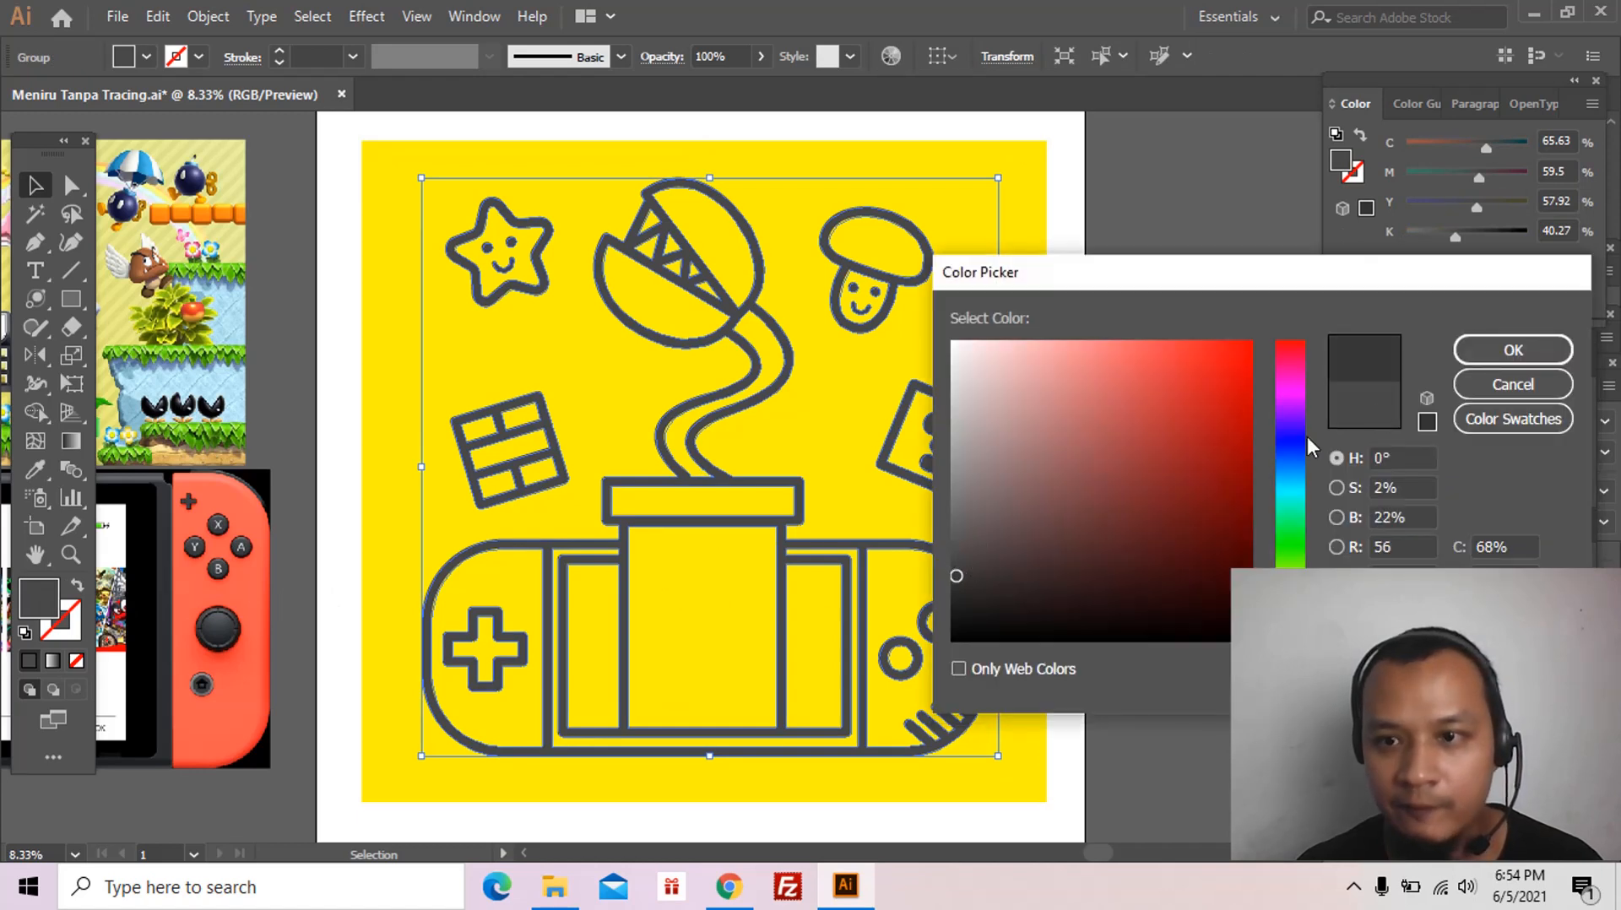
pyautogui.click(1475, 356)
pyautogui.click(1111, 334)
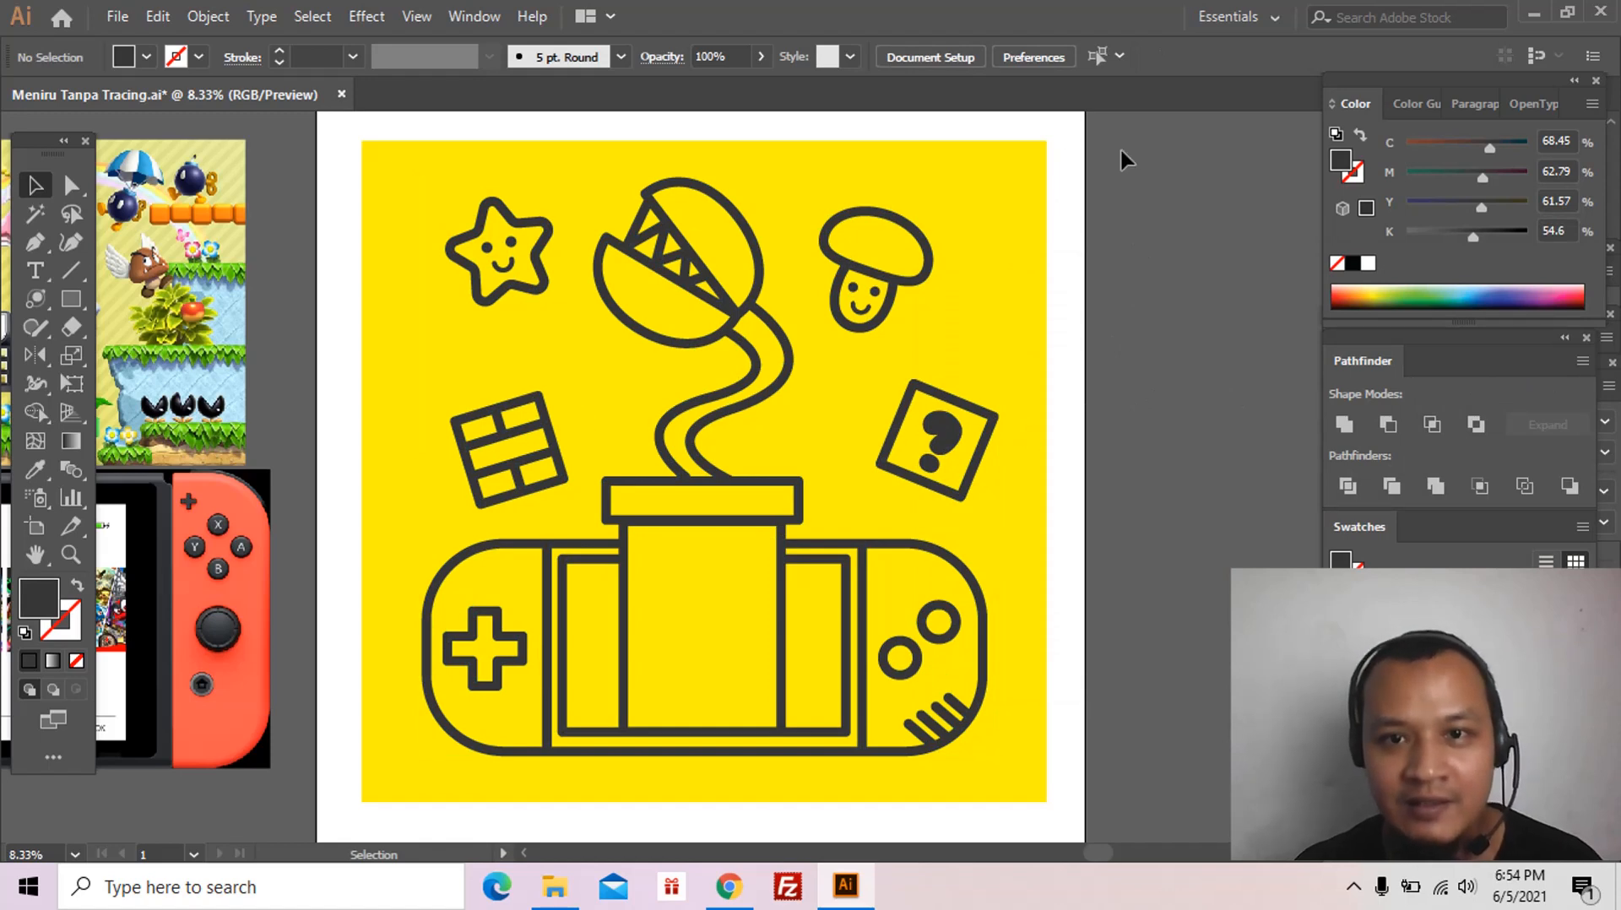
# Step: Divide the line art and the yellow rectangle into separate pieces with Pathfinder
pyautogui.moveTo(775, 471); pyautogui.dragTo(405, 745)
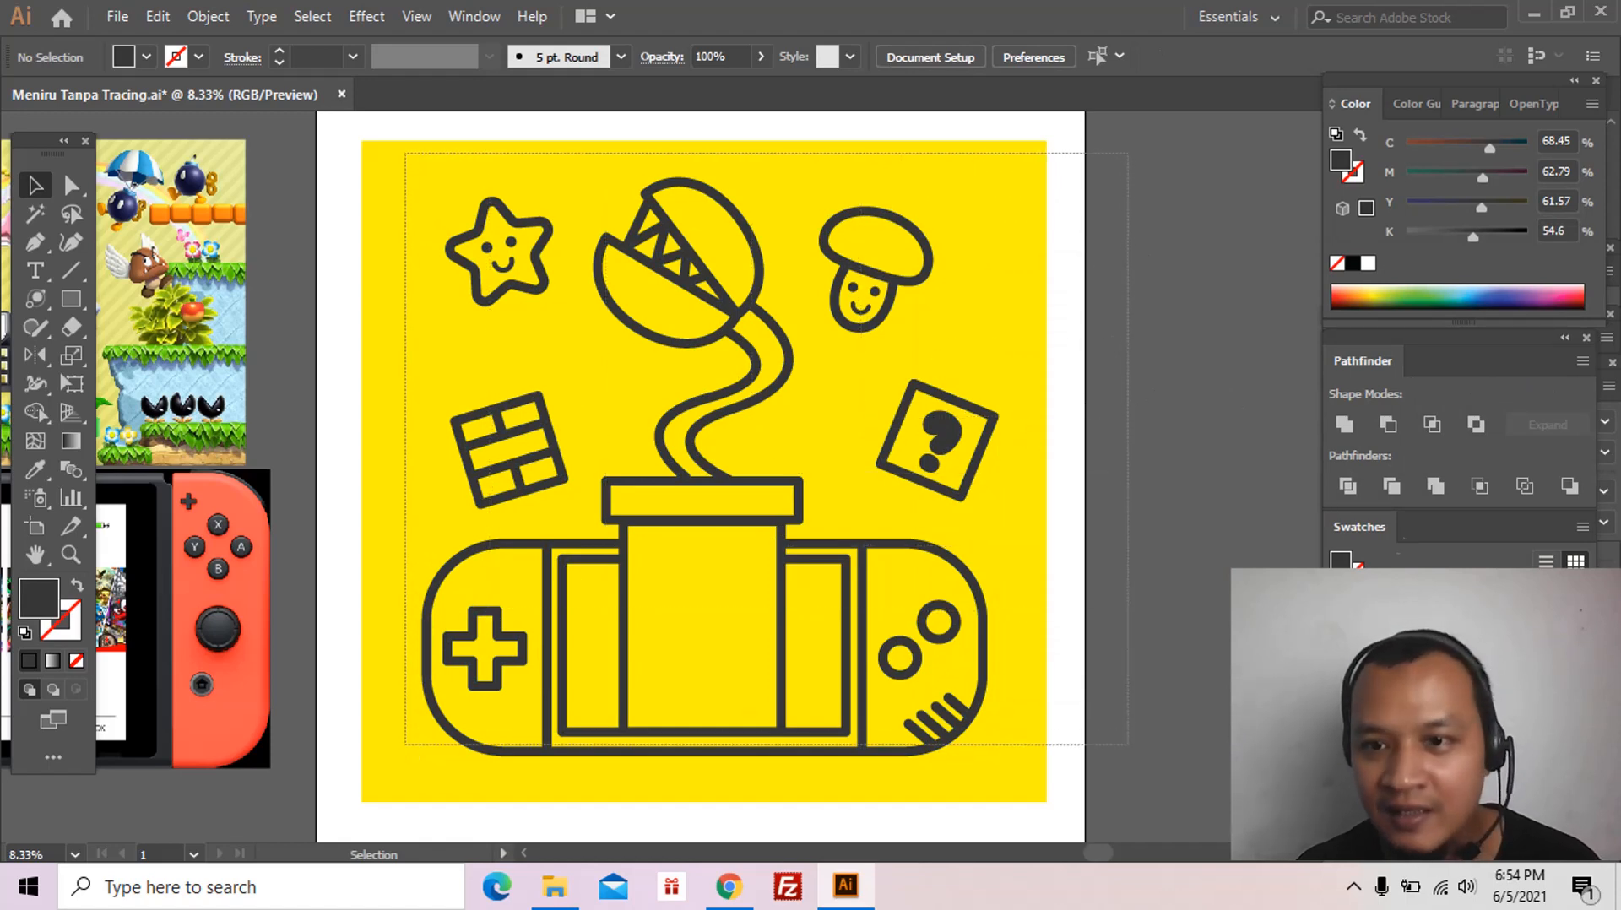
pyautogui.click(1348, 486)
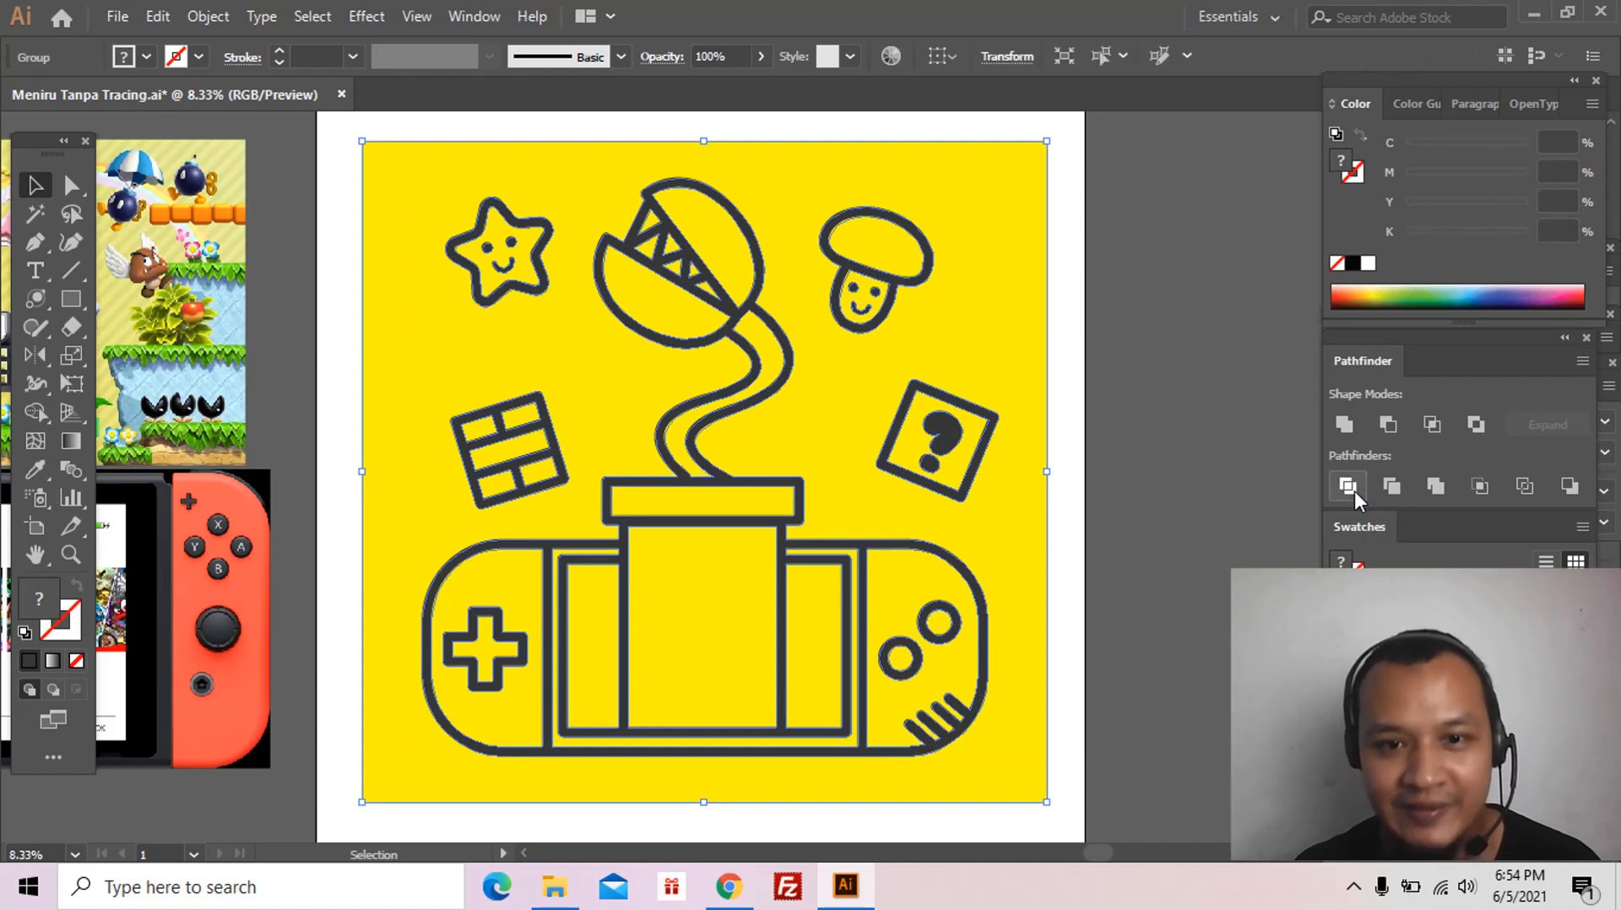
pyautogui.click(1082, 550)
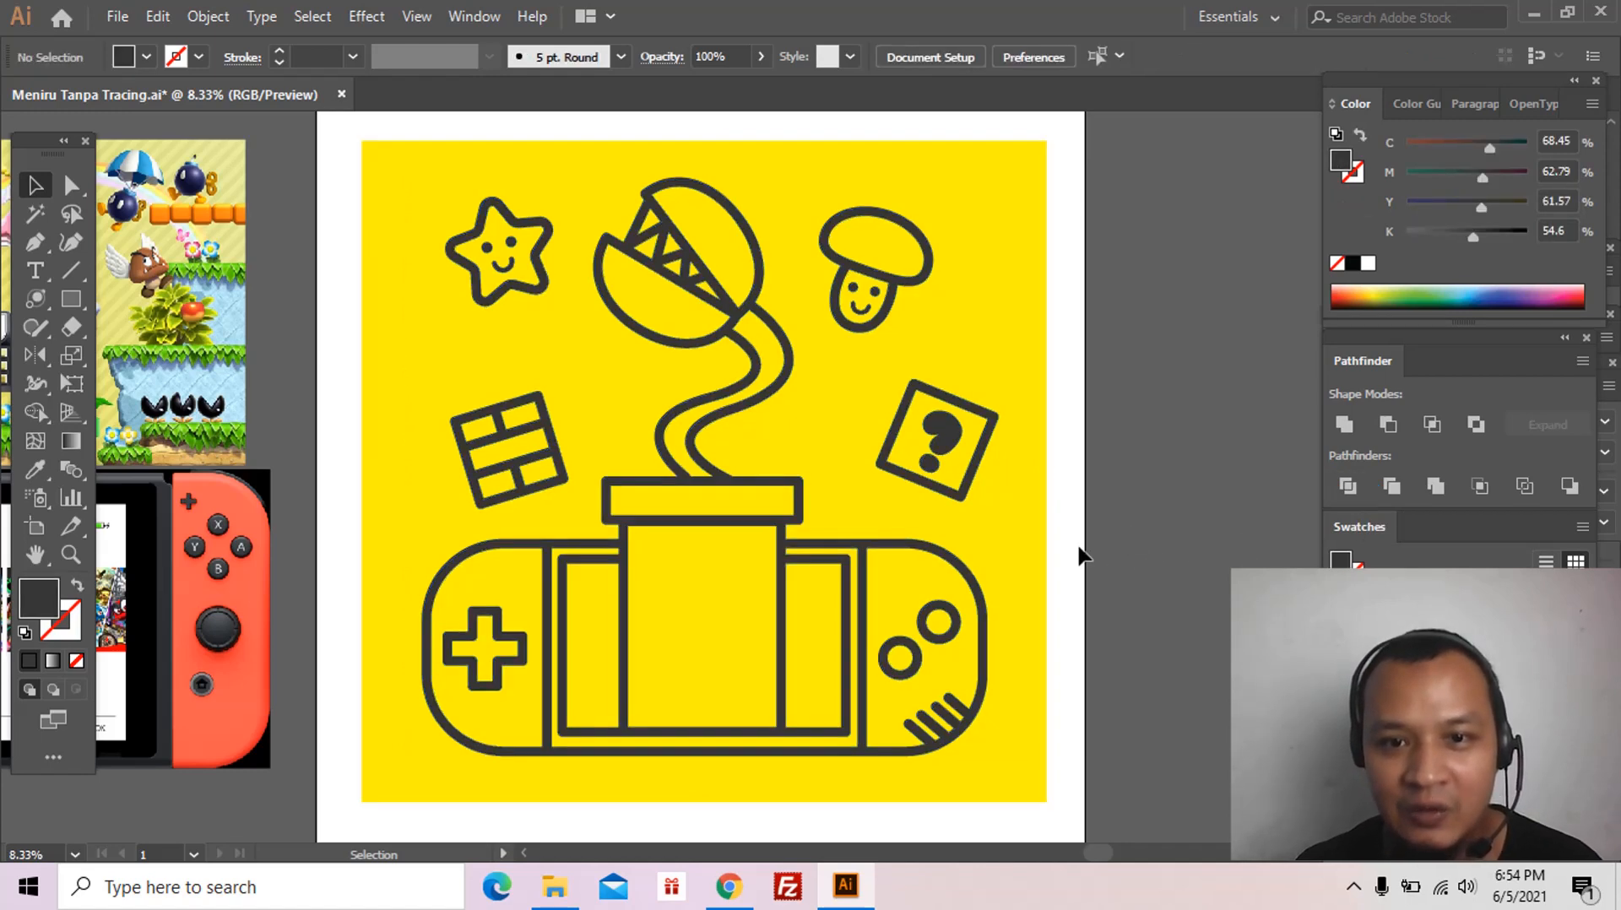
# Step: Ungroup the divided pieces and delete the yellow background surrounding the objects
pyautogui.click(1034, 546)
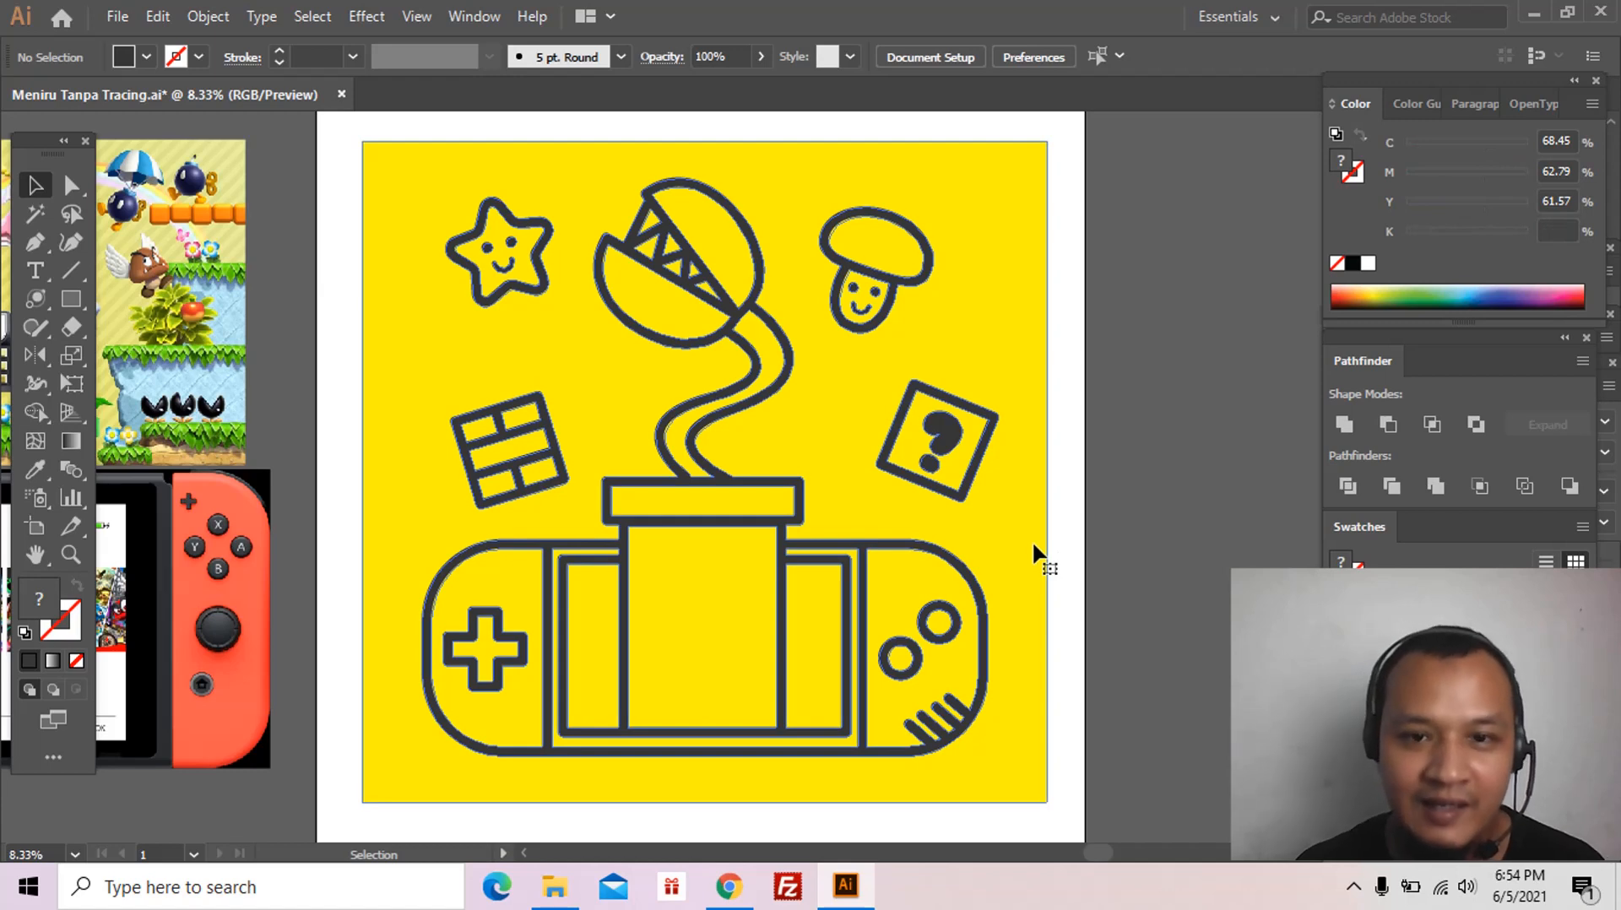
pyautogui.click(1109, 485)
pyautogui.moveTo(1004, 515); pyautogui.dragTo(1084, 499)
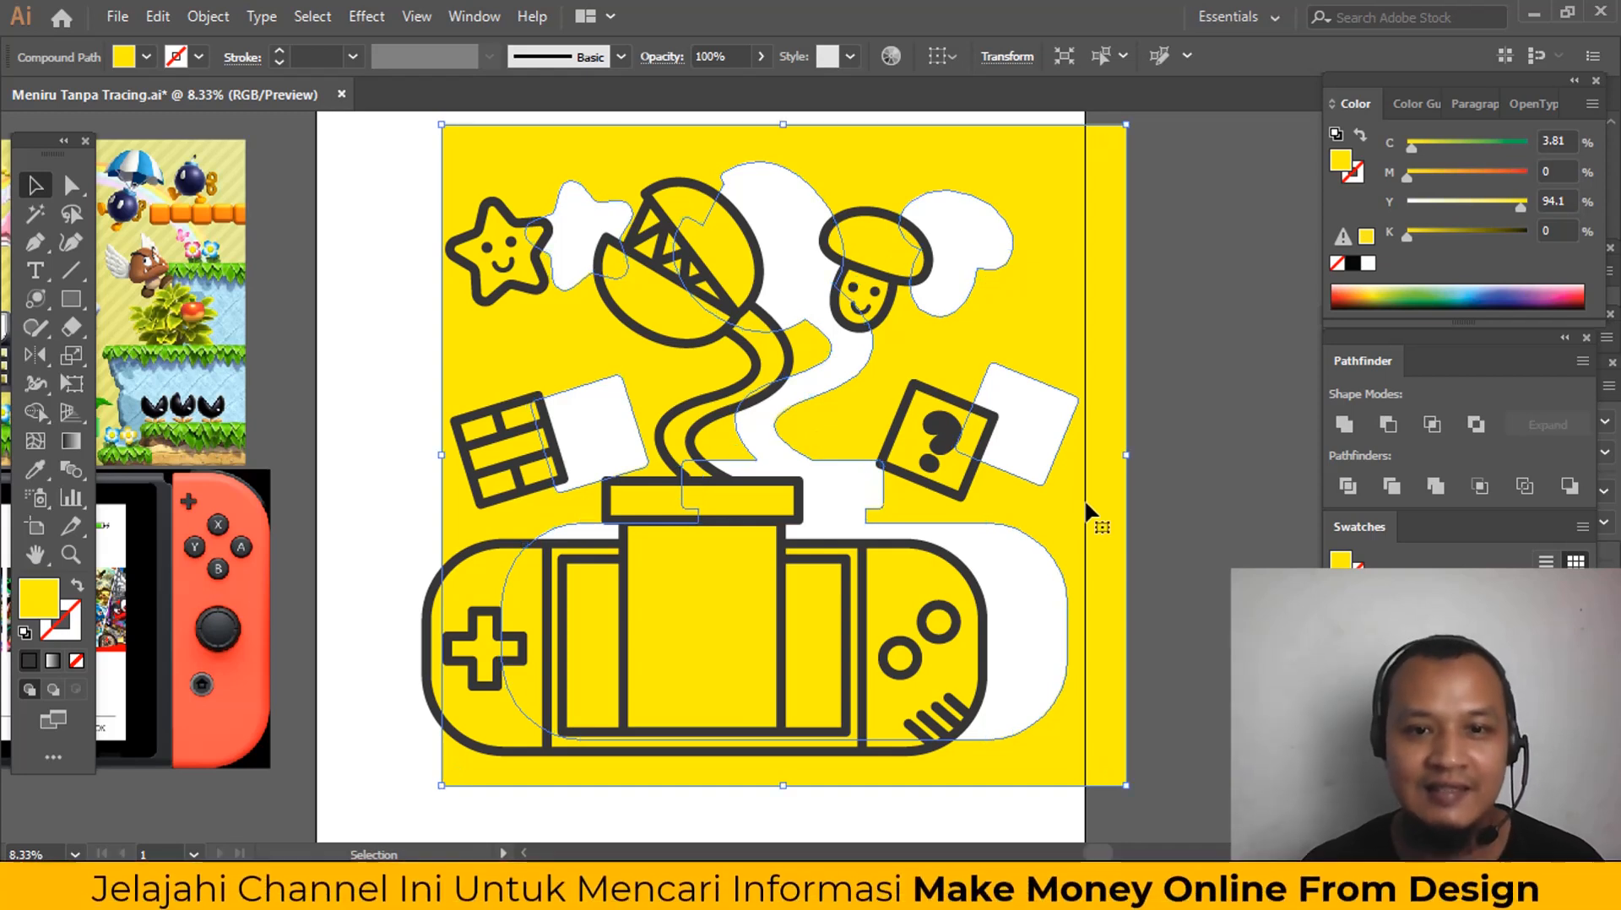
pyautogui.press('Delete')
# Step: Fill the console's right controller panel with the coral red sampled from the reference photo's right Joy-Con
pyautogui.press('z')
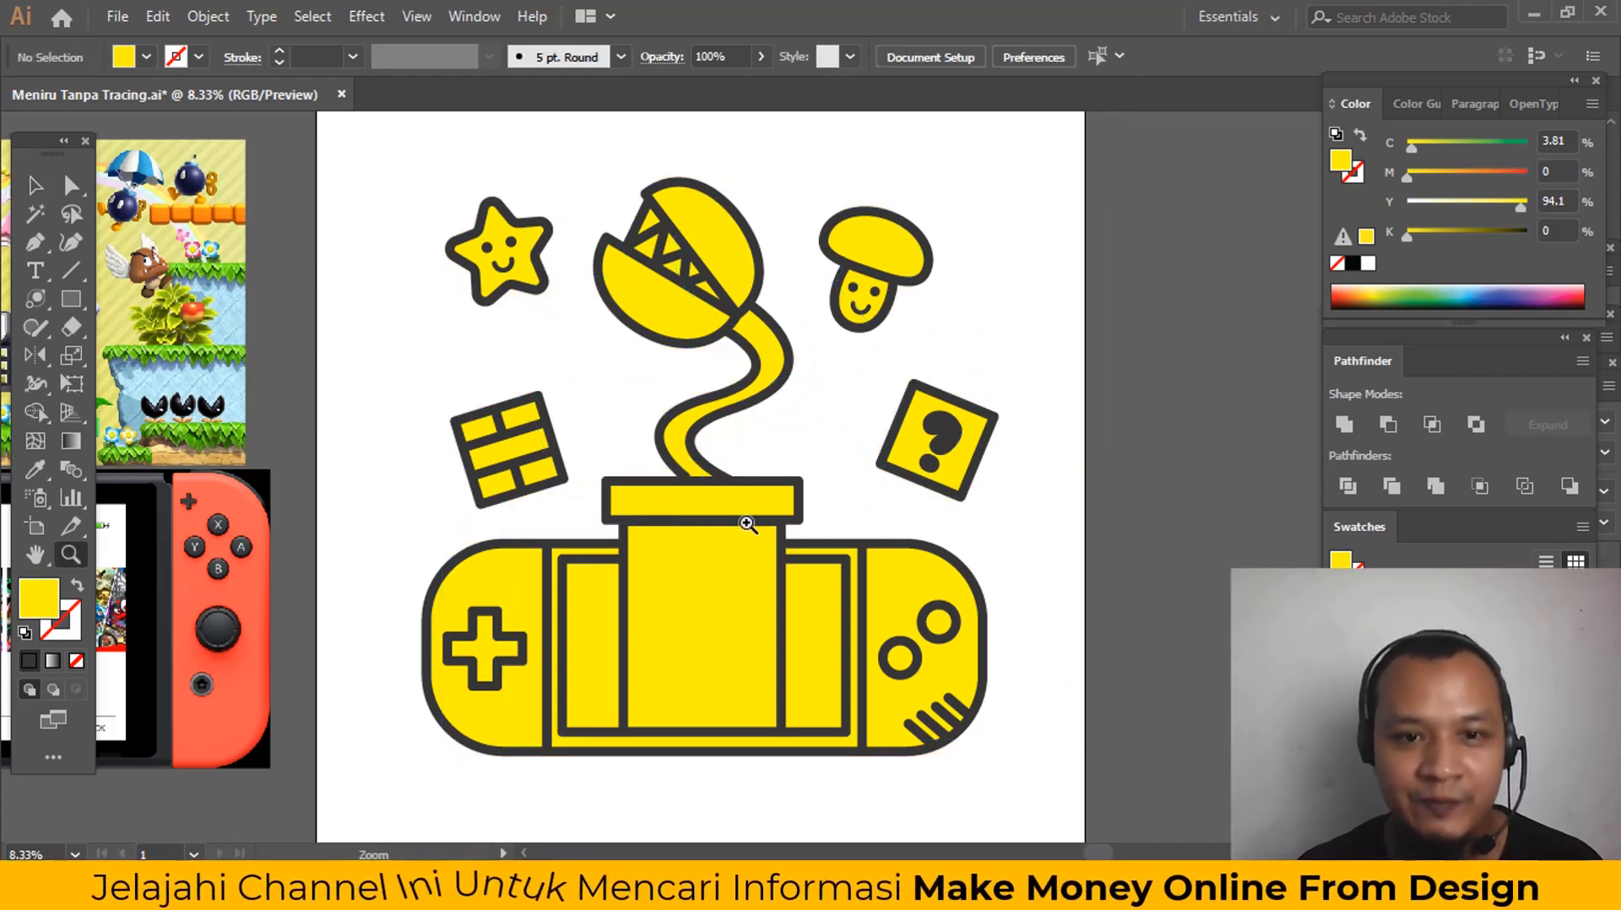
pyautogui.keyDown('alt'); pyautogui.click(735, 547); pyautogui.keyUp('alt')
pyautogui.click(735, 547)
pyautogui.moveTo(746, 507); pyautogui.dragTo(809, 574)
pyautogui.keyDown('alt'); pyautogui.click(850, 552); pyautogui.keyUp('alt')
pyautogui.moveTo(909, 532); pyautogui.dragTo(850, 586)
pyautogui.press('a')
pyautogui.click(938, 495)
pyautogui.press('i')
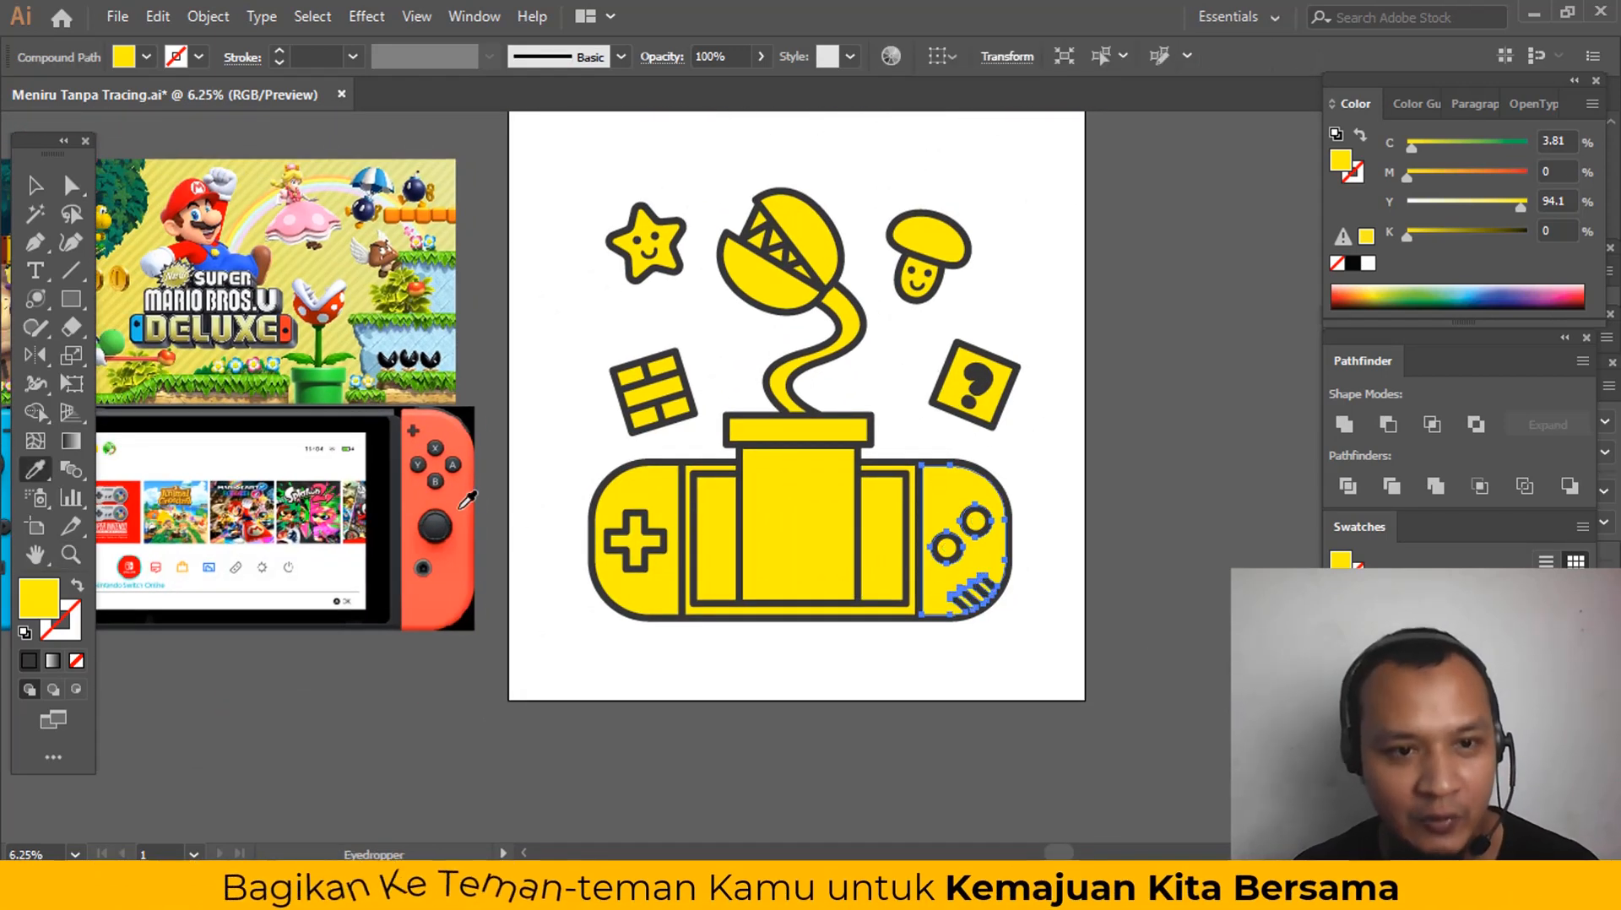
pyautogui.click(465, 501)
pyautogui.keyDown('ctrl'); pyautogui.click(682, 667); pyautogui.keyUp('ctrl')
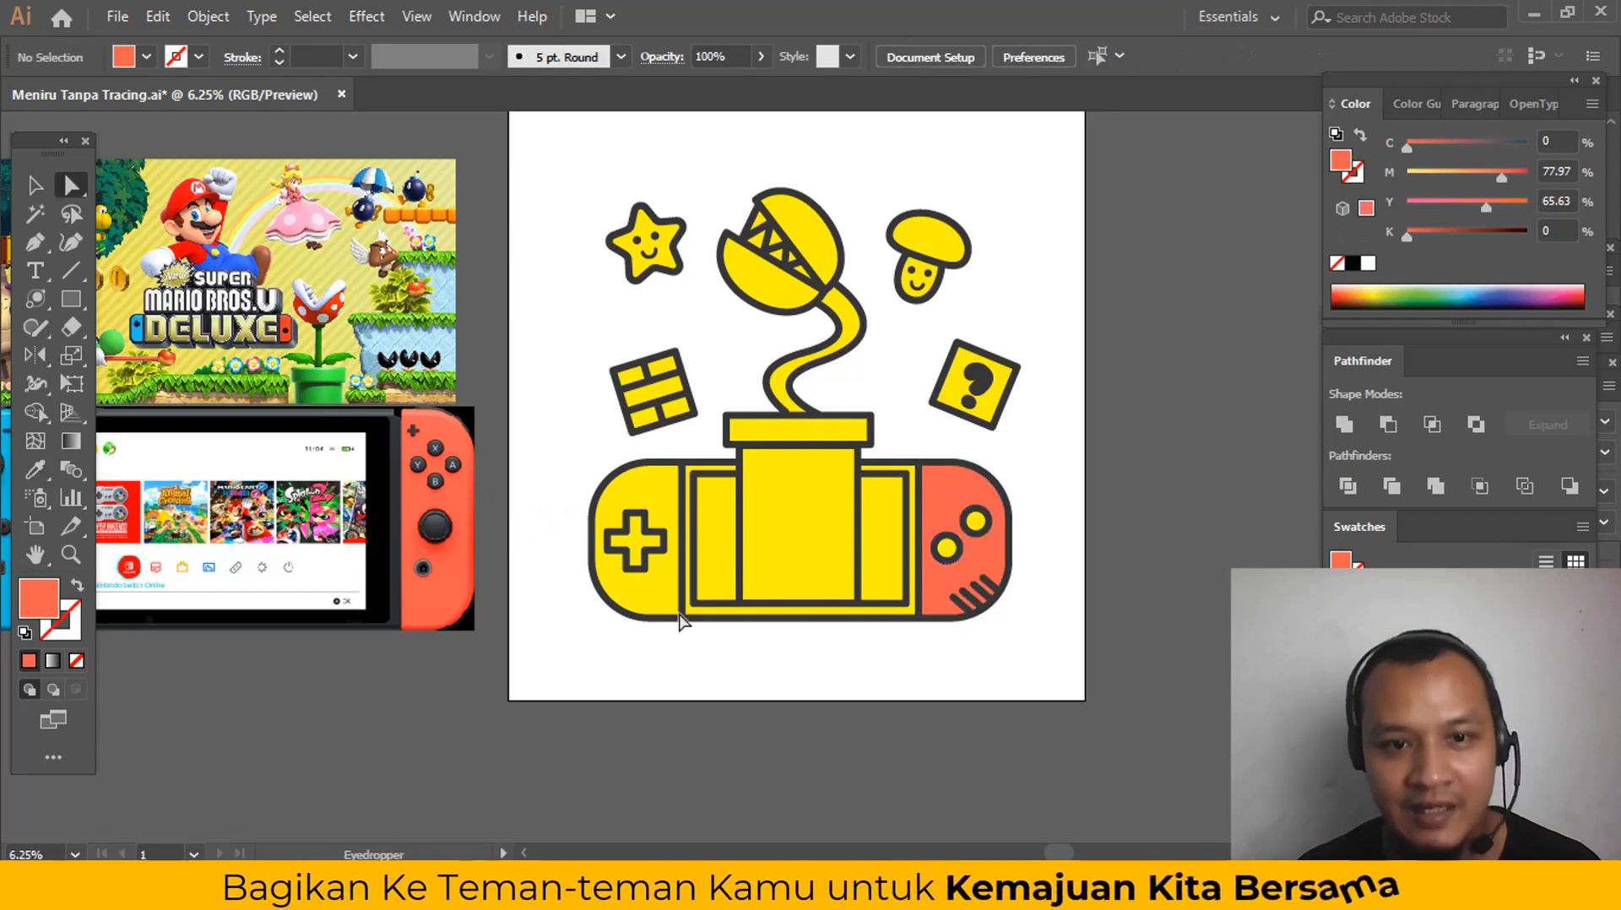
# Step: Fill the console's left controller panel with the bright blue sampled from the reference photo's left Joy-Con
pyautogui.click(653, 603)
pyautogui.moveTo(632, 593); pyautogui.dragTo(857, 588)
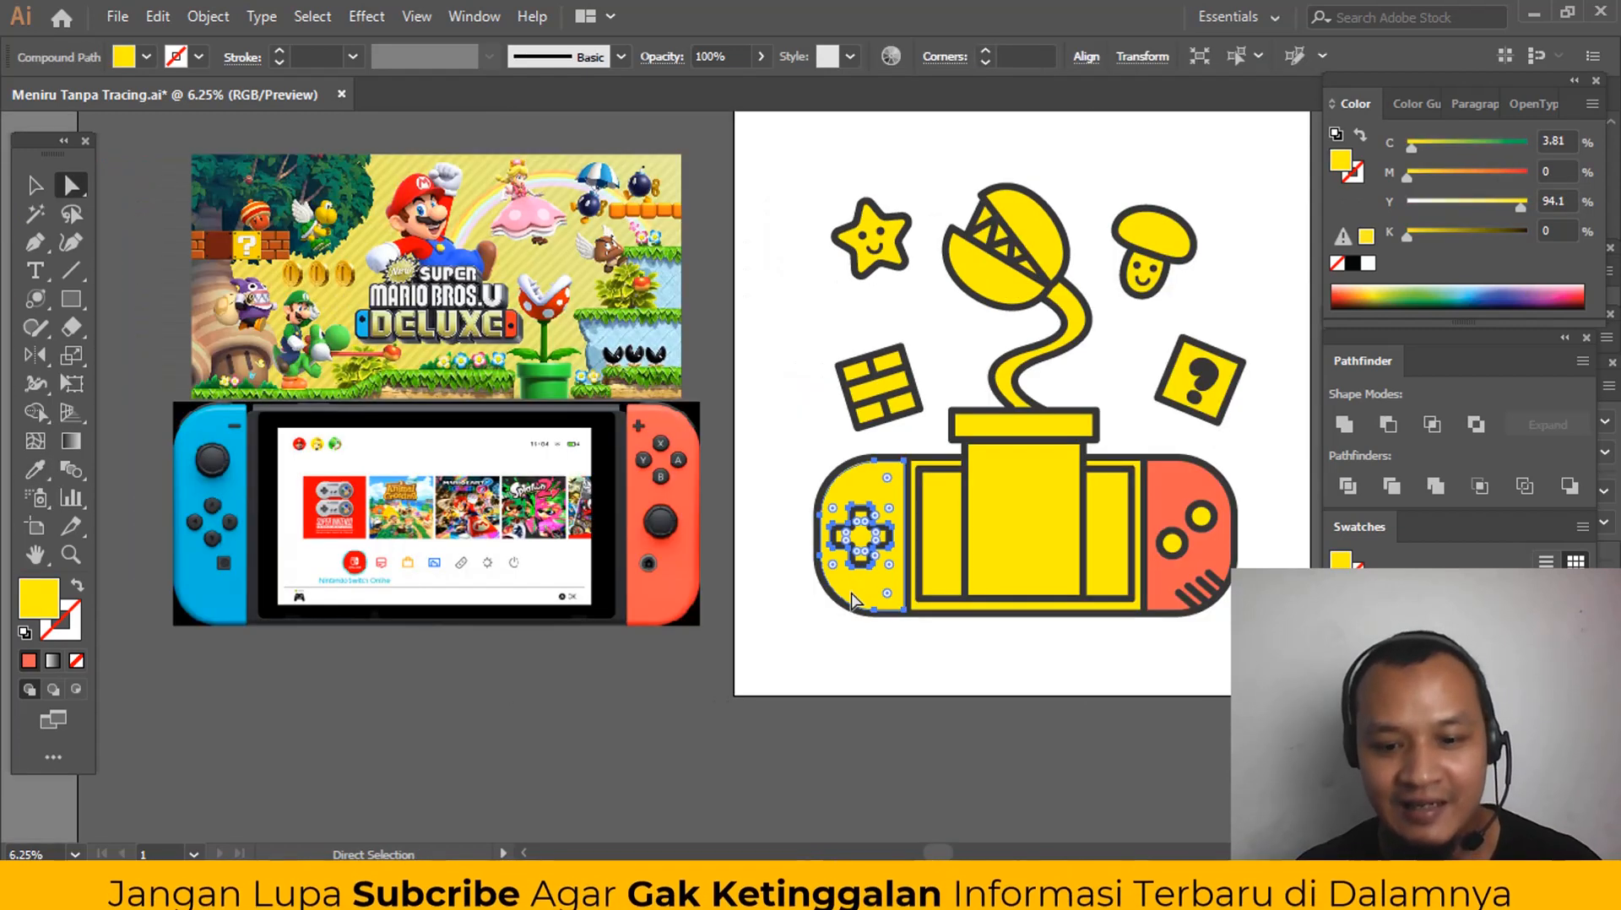
pyautogui.press('i')
pyautogui.click(219, 424)
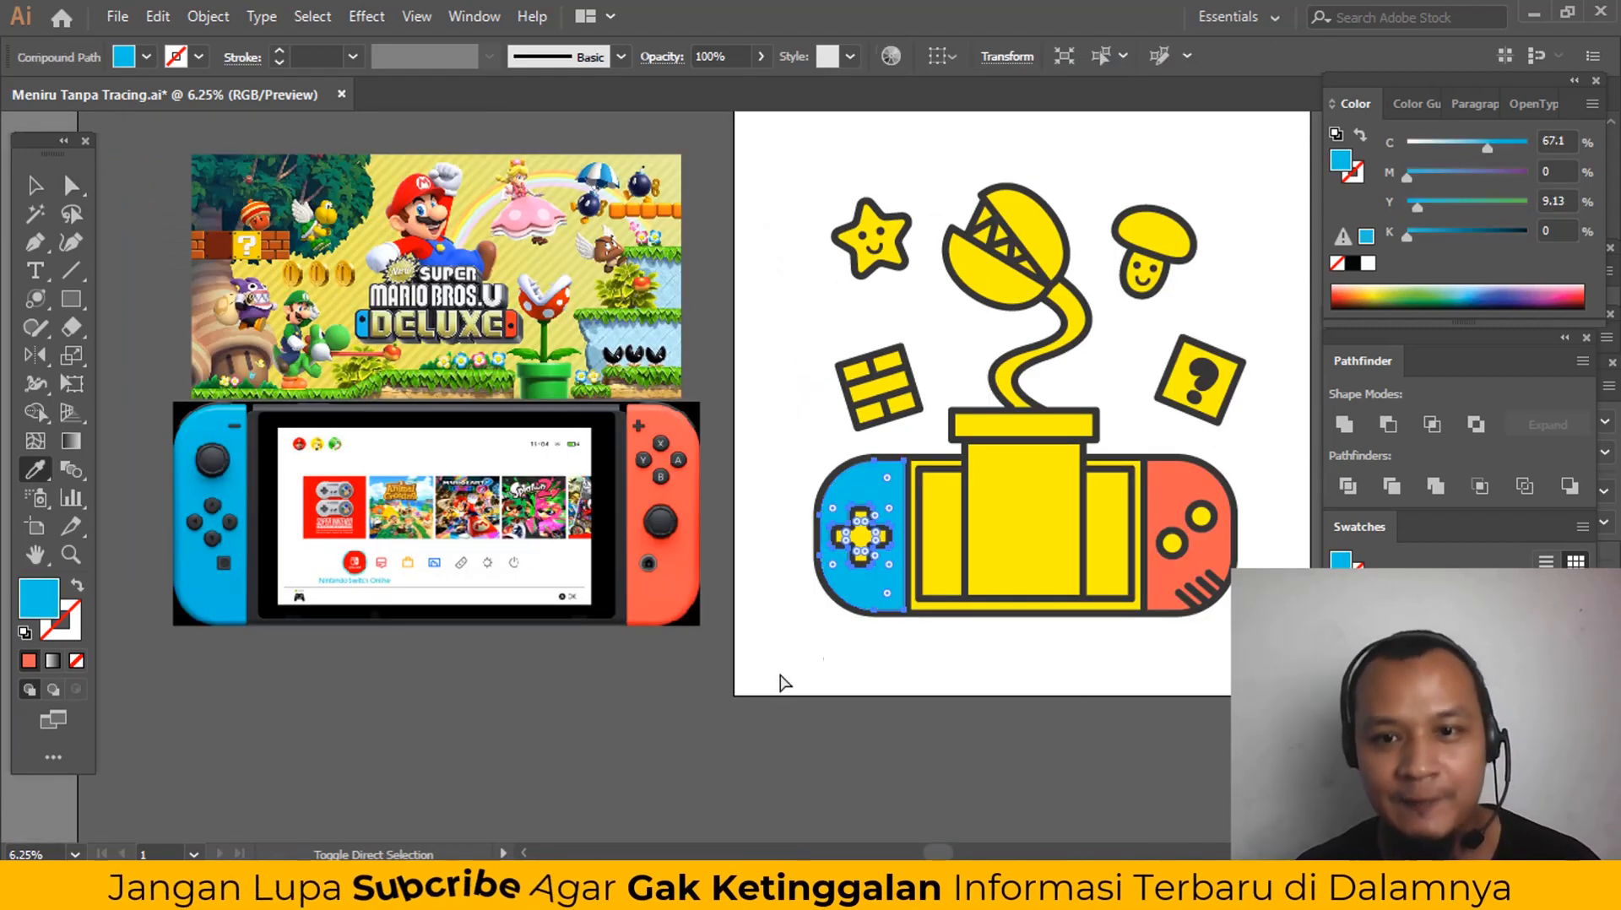
pyautogui.keyDown('ctrl'); pyautogui.click(778, 680); pyautogui.keyUp('ctrl')
# Step: Select the D-pad cross, the frame pieces around the console screen and the two round buttons on the coral controller
pyautogui.hscroll(2, 819, 667)
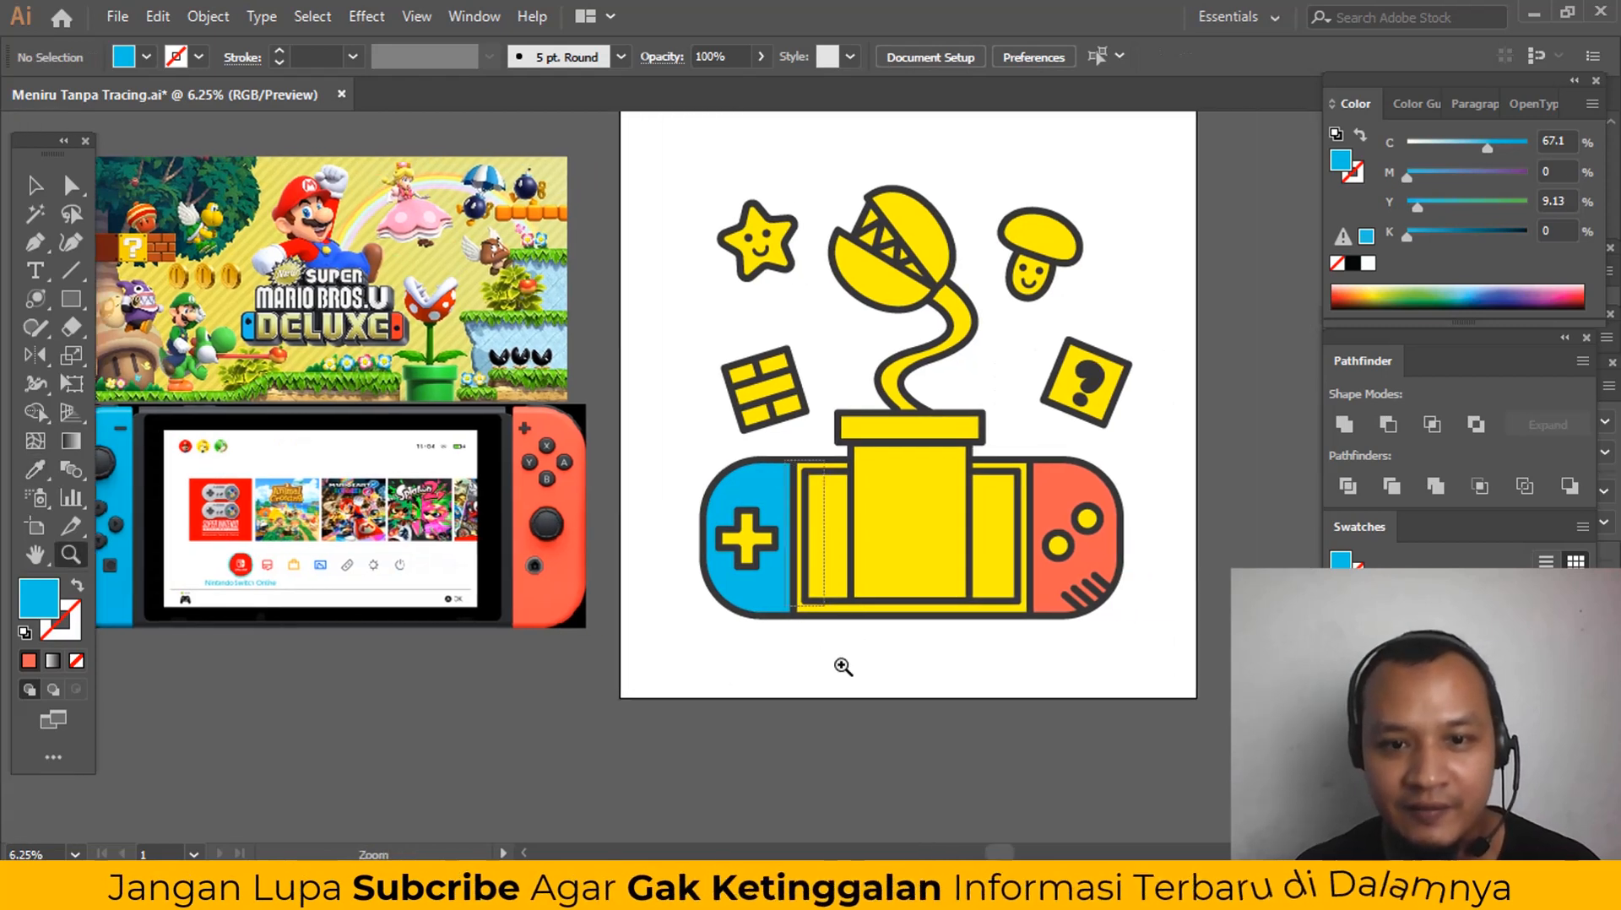
pyautogui.press('a')
pyautogui.scroll(3, 839, 665)
pyautogui.click(878, 649)
pyautogui.keyDown('shift'); pyautogui.click(579, 398); pyautogui.keyUp('shift')
pyautogui.press('z')
pyautogui.keyDown('alt'); pyautogui.click(917, 459); pyautogui.keyUp('alt')
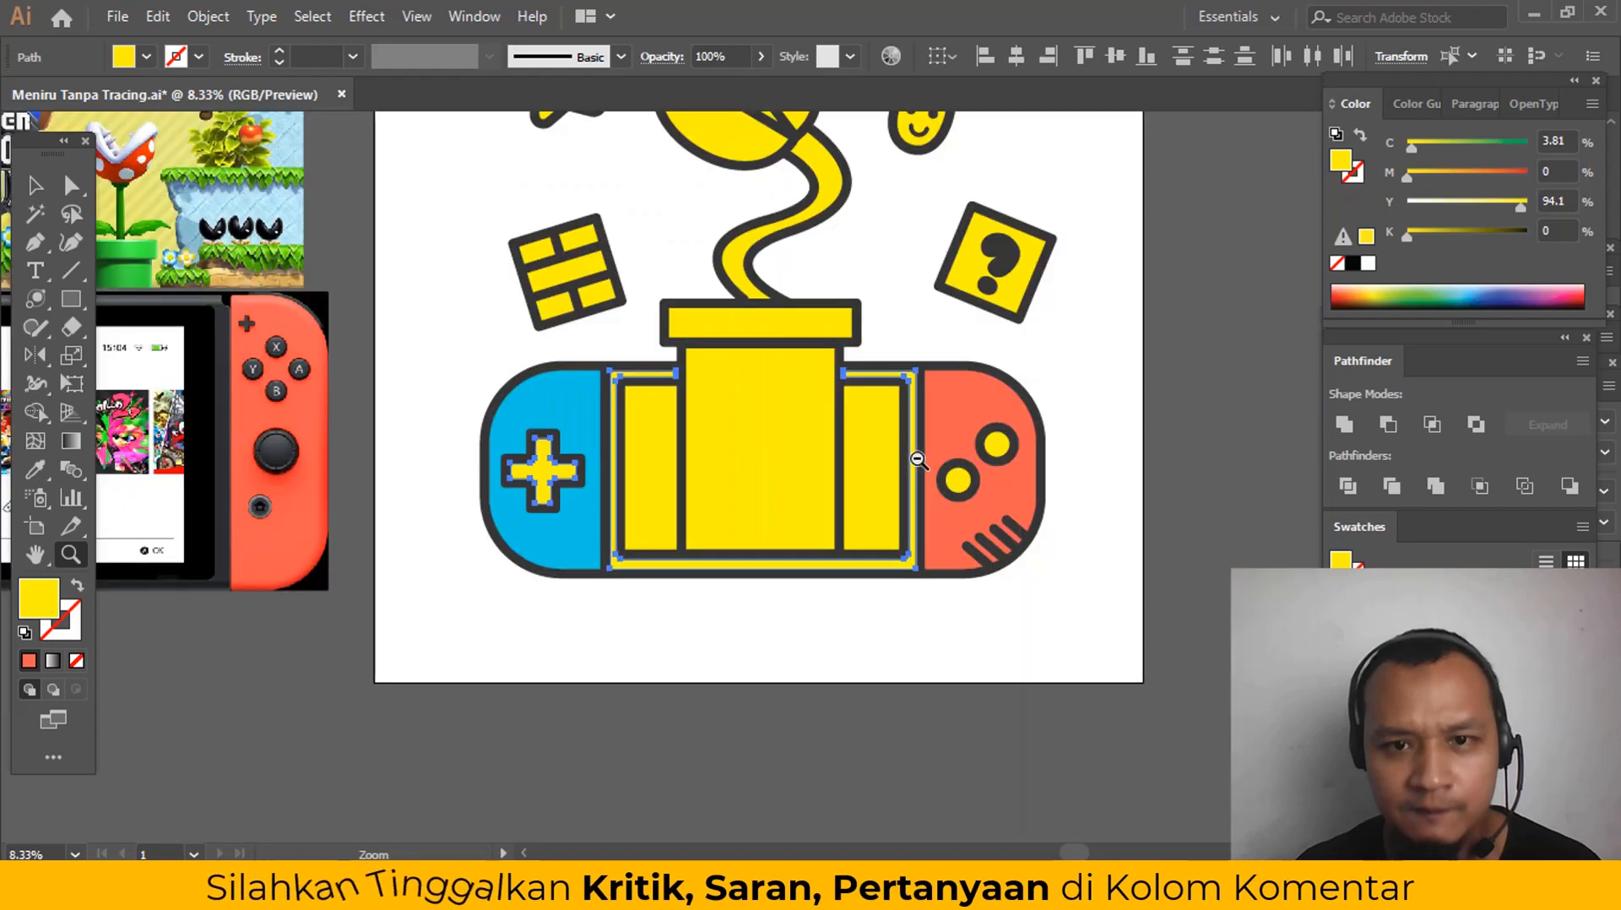
pyautogui.moveTo(808, 414); pyautogui.dragTo(876, 578)
pyautogui.press('ctrl')
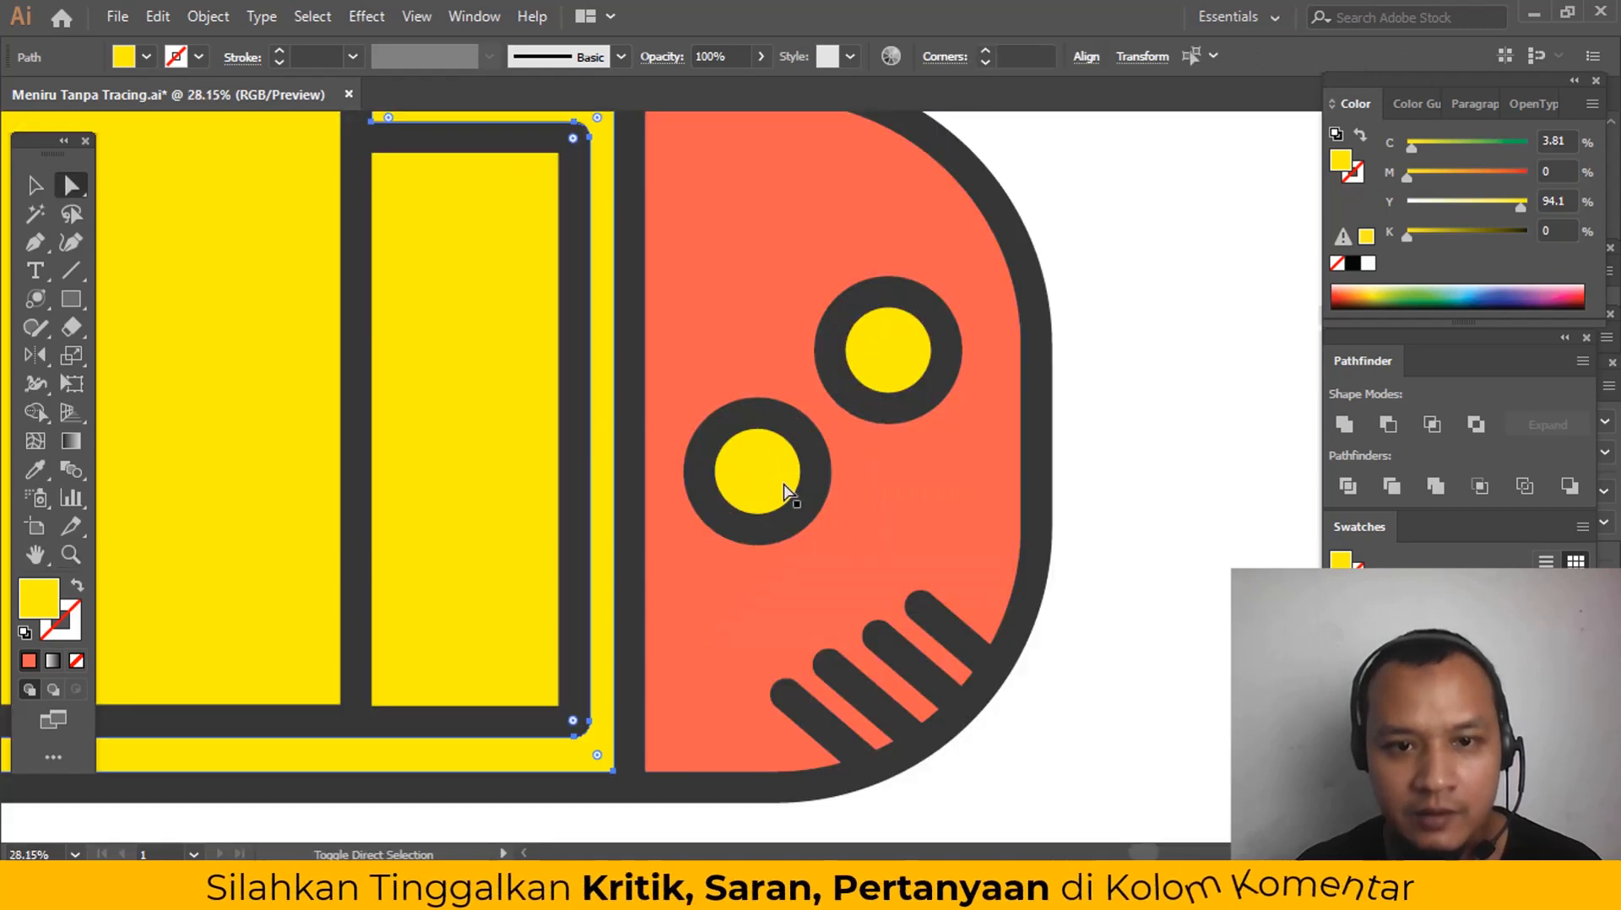
pyautogui.keyDown('shift'); pyautogui.click(878, 357); pyautogui.keyUp('shift')
pyautogui.keyDown('alt'); pyautogui.click(819, 470); pyautogui.keyUp('alt')
pyautogui.keyDown('alt'); pyautogui.click(815, 471); pyautogui.keyUp('alt')
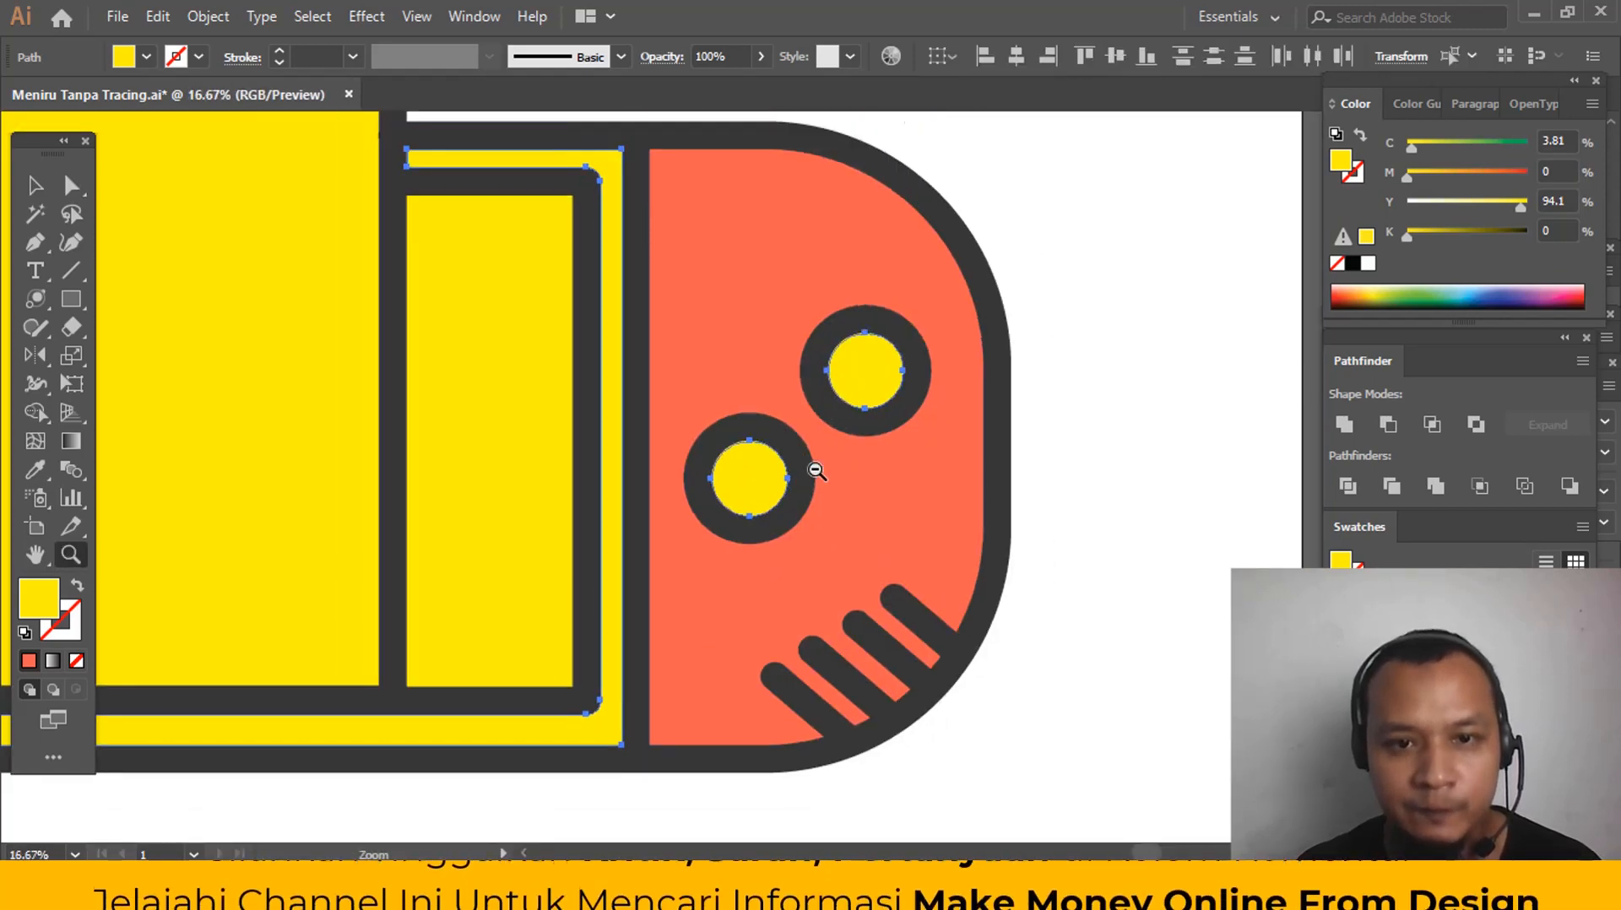
pyautogui.keyDown('alt'); pyautogui.click(816, 471); pyautogui.keyUp('alt')
pyautogui.keyDown('alt'); pyautogui.click(817, 470); pyautogui.keyUp('alt')
pyautogui.moveTo(775, 485); pyautogui.dragTo(893, 518)
# Step: Fill the selected pieces with the outline's charcoal and darken it to C 70.92, M 65.85, Y 64.48, K 72.33
pyautogui.press('i')
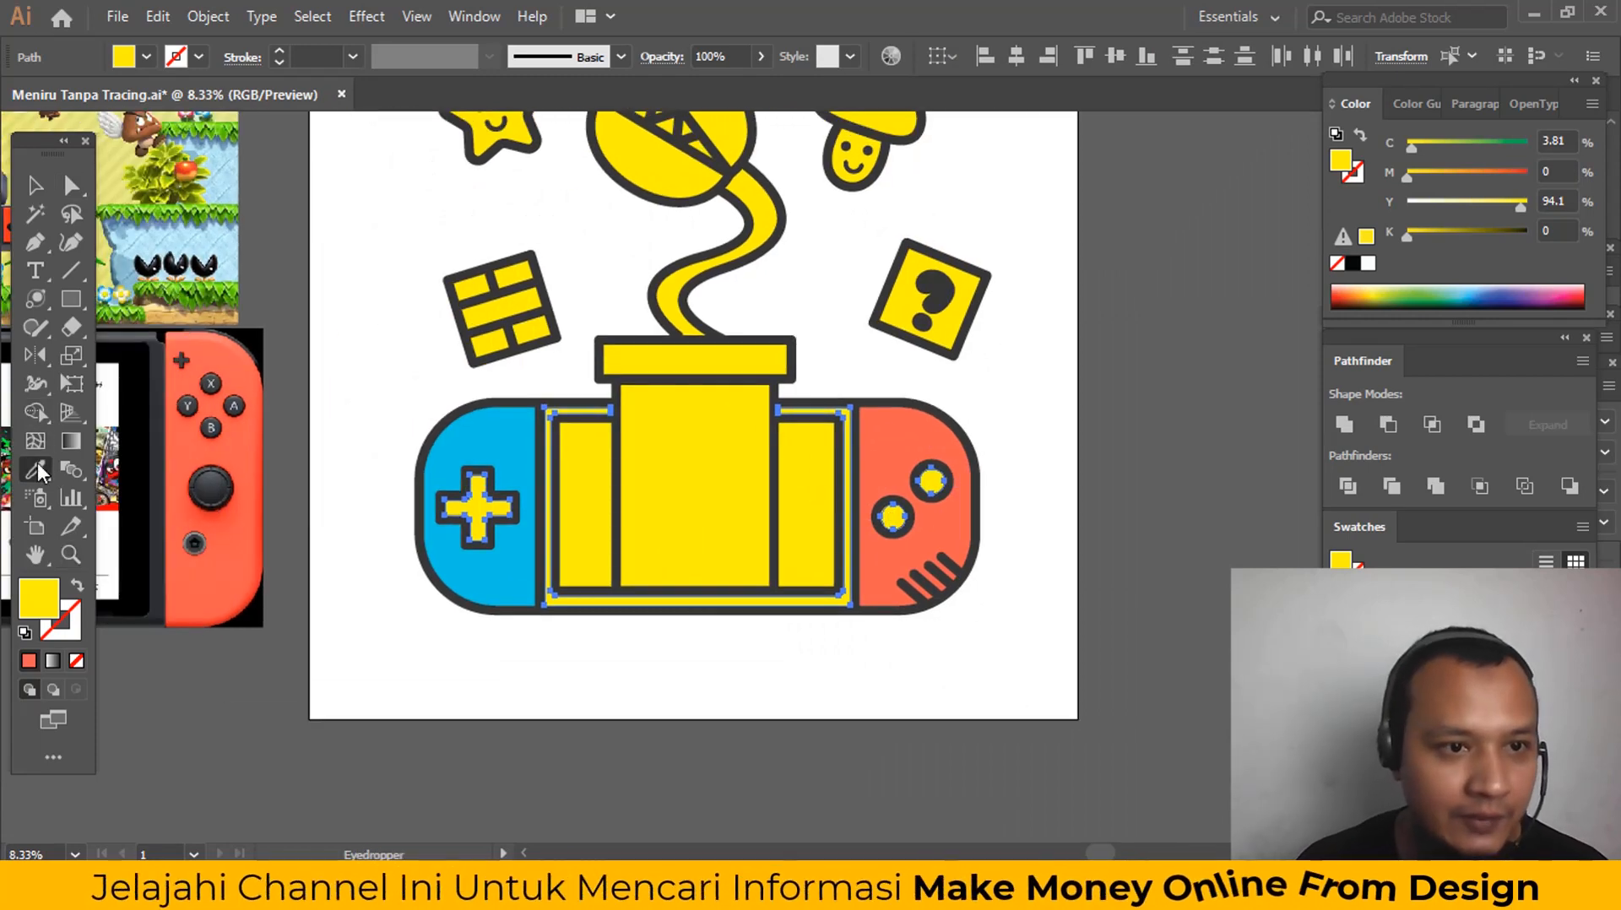
pyautogui.click(789, 336)
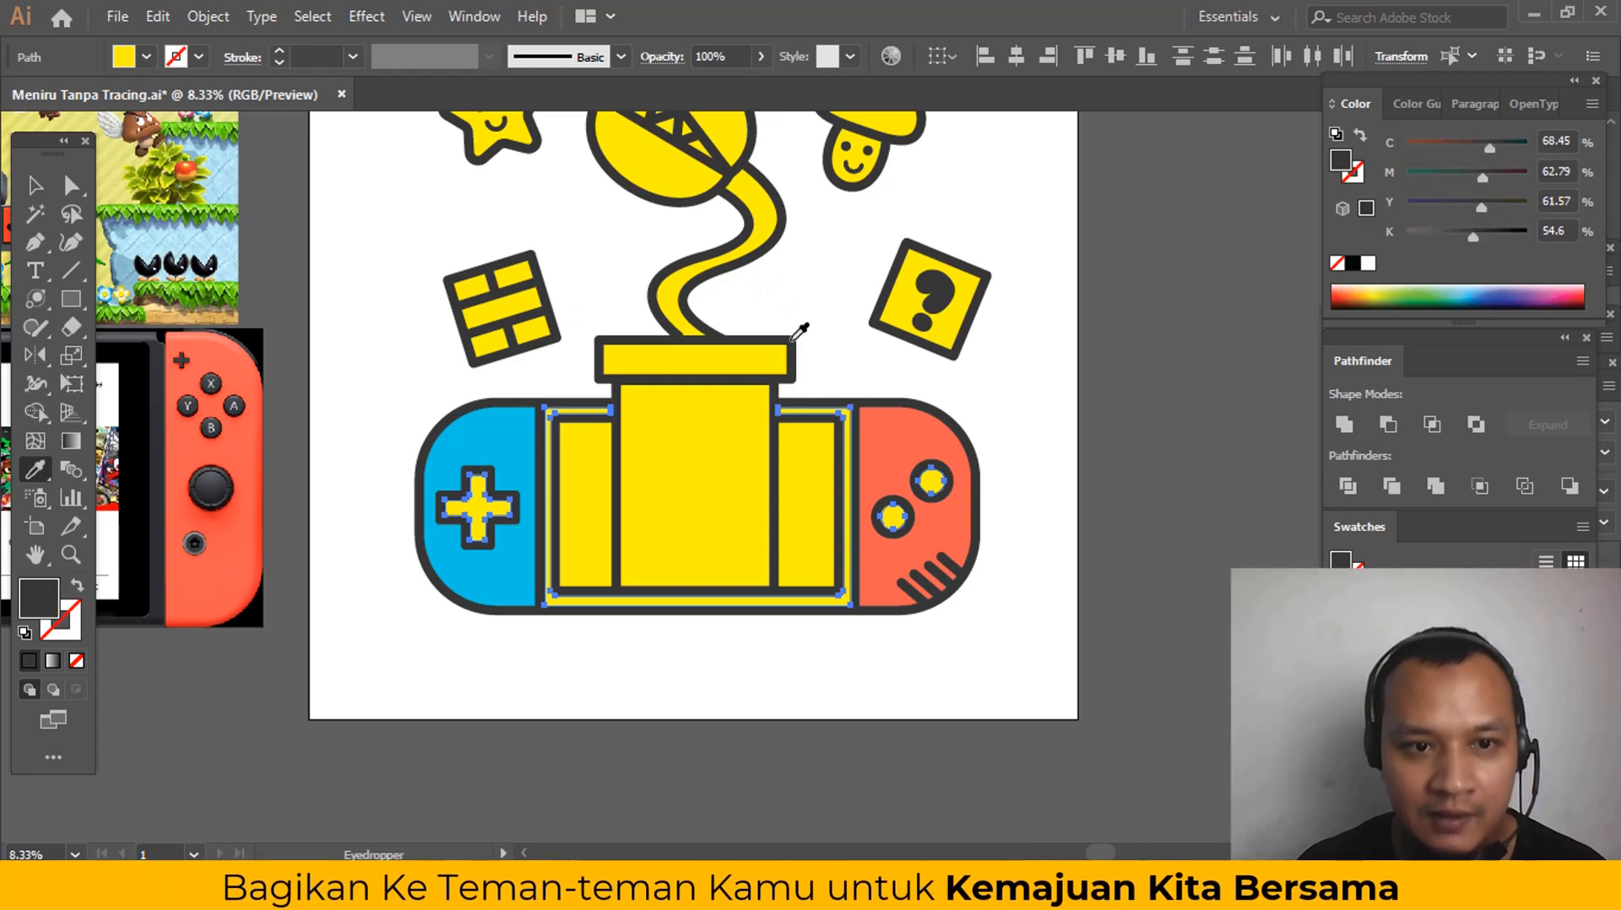
pyautogui.doubleClick(46, 600)
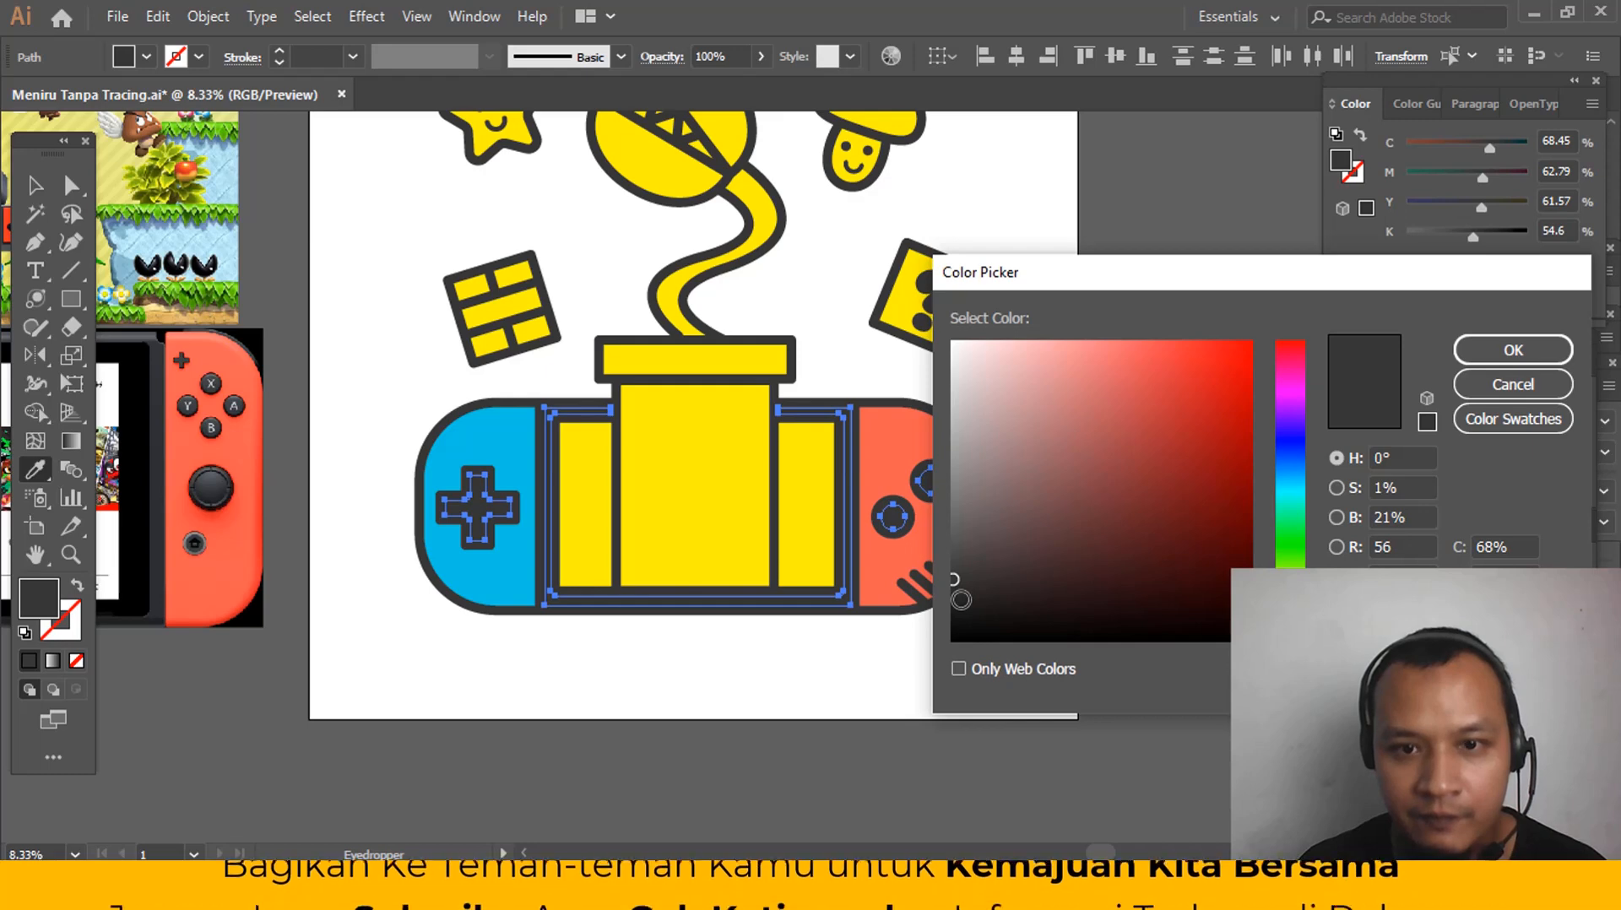
pyautogui.click(960, 600)
pyautogui.click(1492, 352)
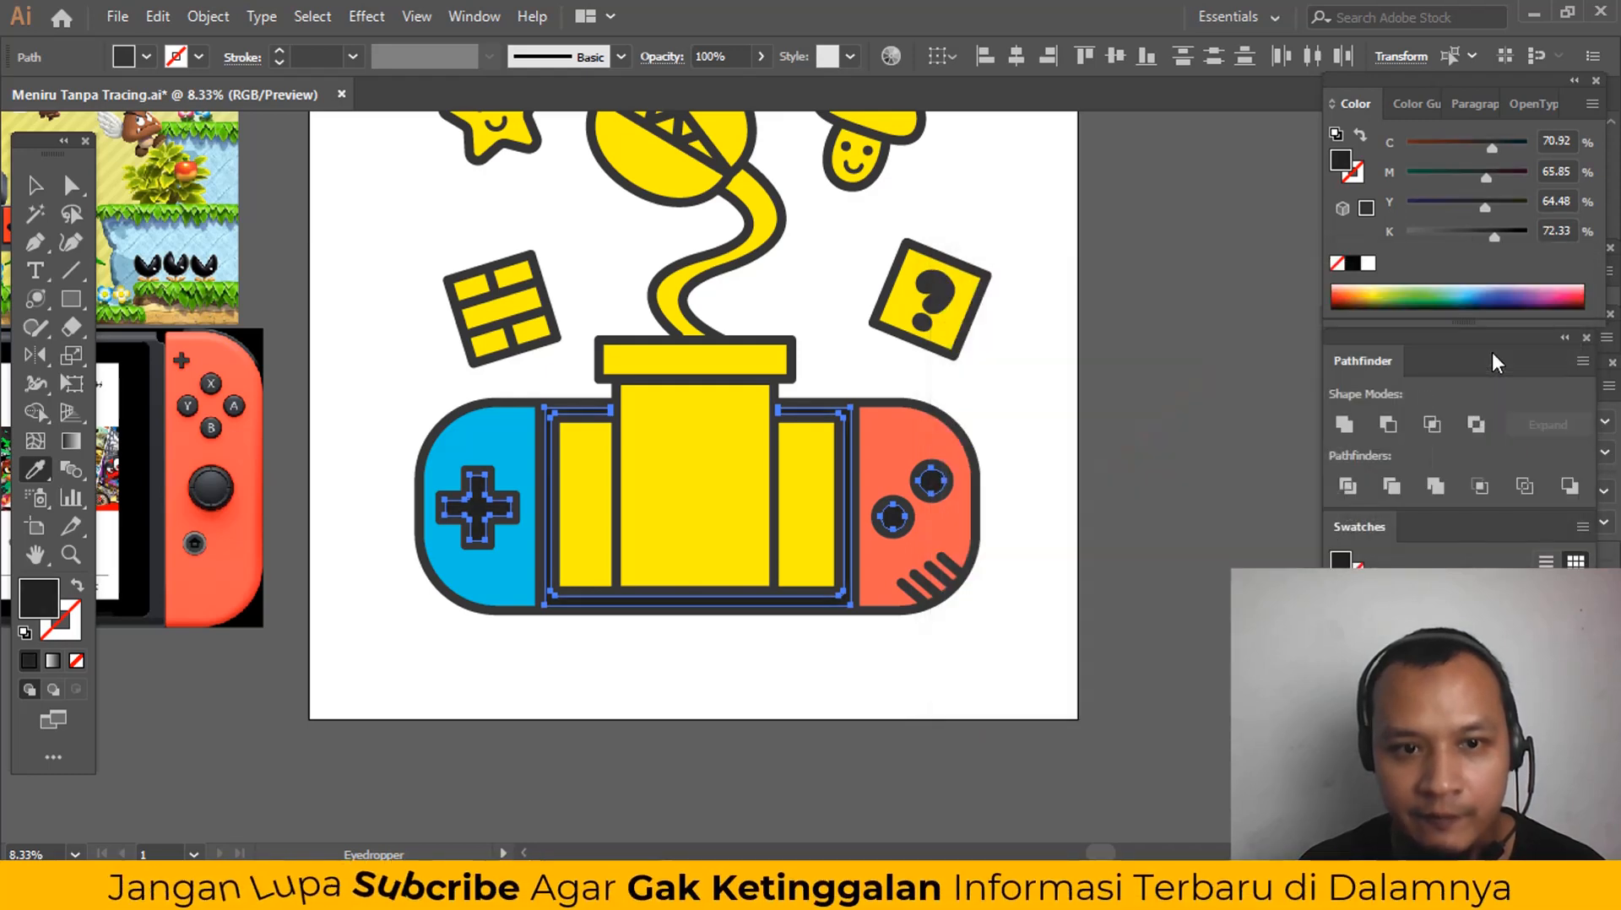
pyautogui.click(1153, 508)
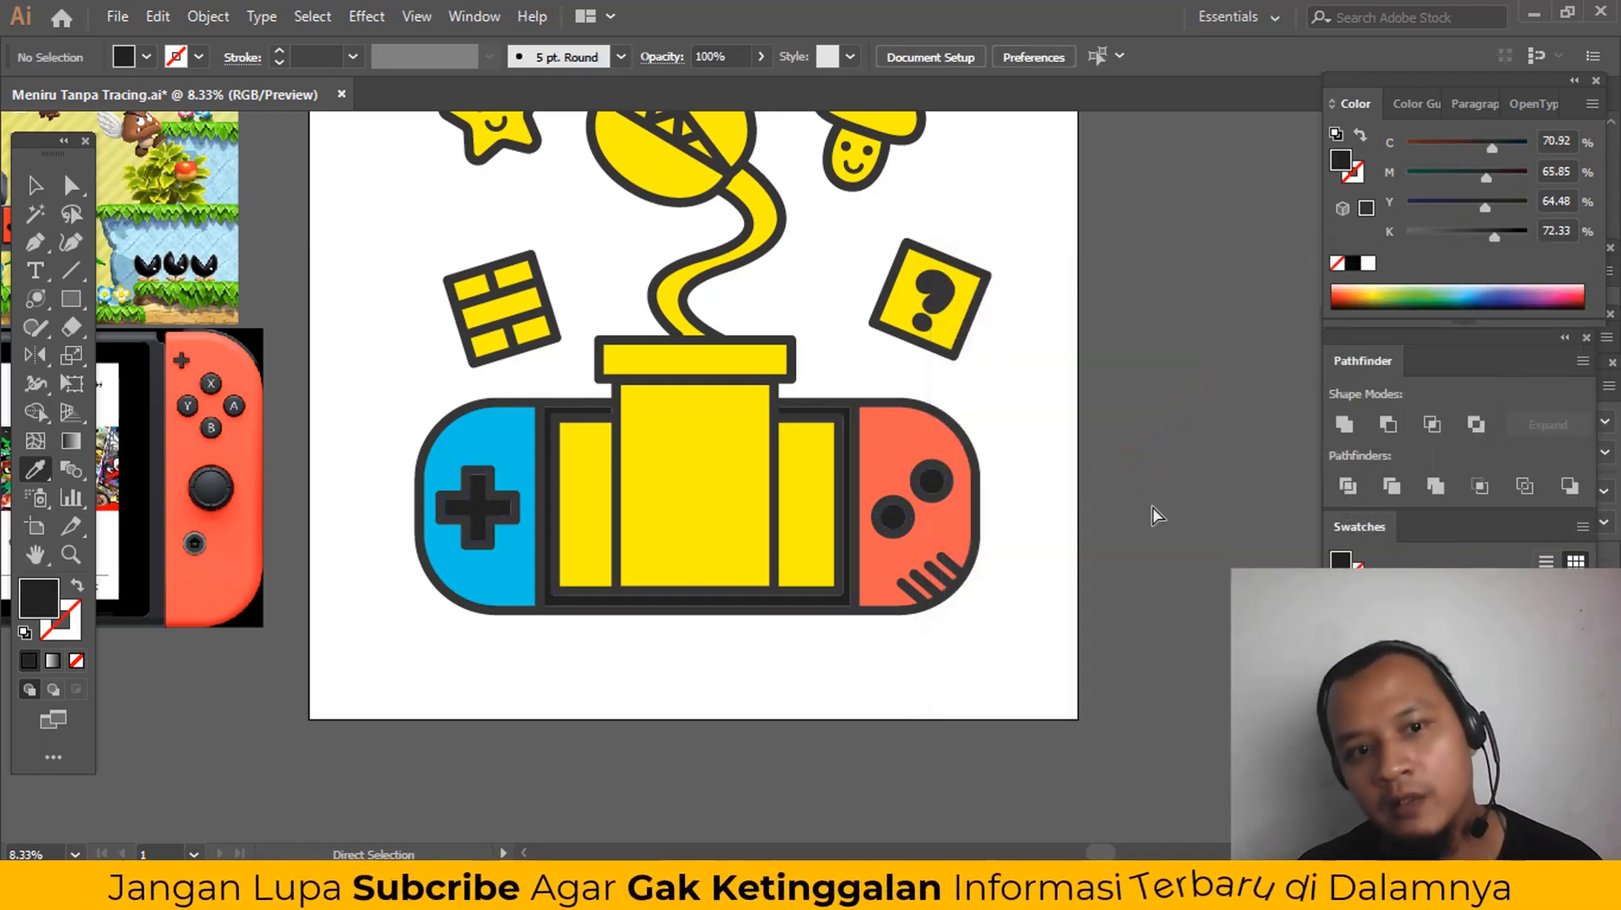
# Step: Restore the selection of cross, screen frame and round buttons and fill these pieces with white sampled from the artboard
pyautogui.hotkey('ctrl', 'z')
pyautogui.click(993, 408)
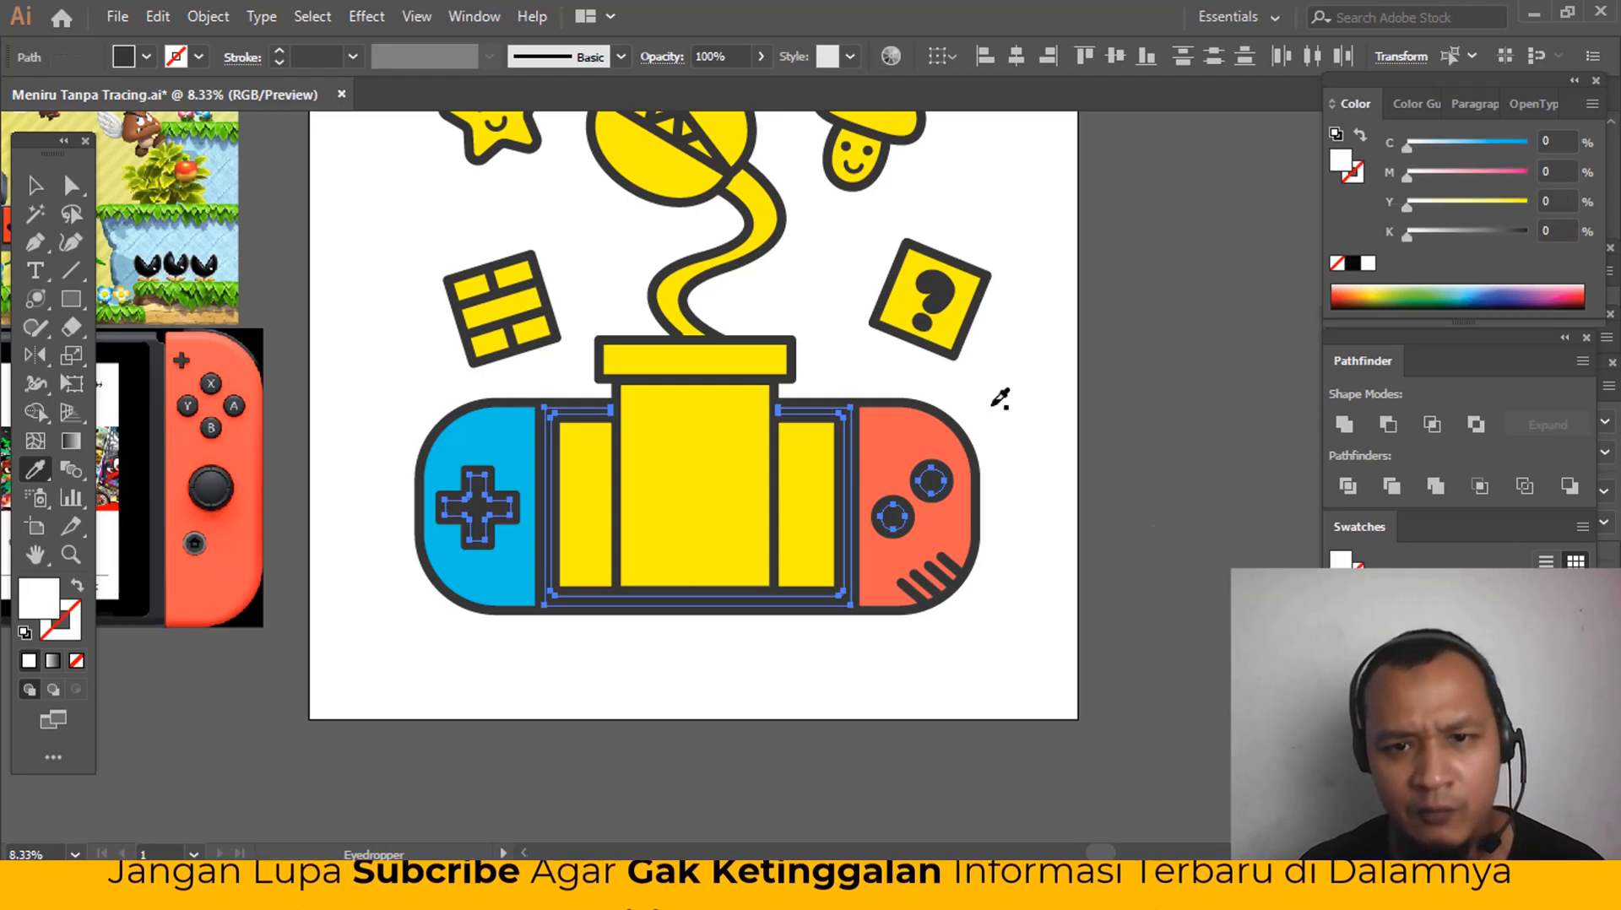
pyautogui.hotkey('ctrl', 'shift', 'a')
# Step: Fill the two console screen areas on either side of the pipe with white sampled from the screen frame
pyautogui.press('z')
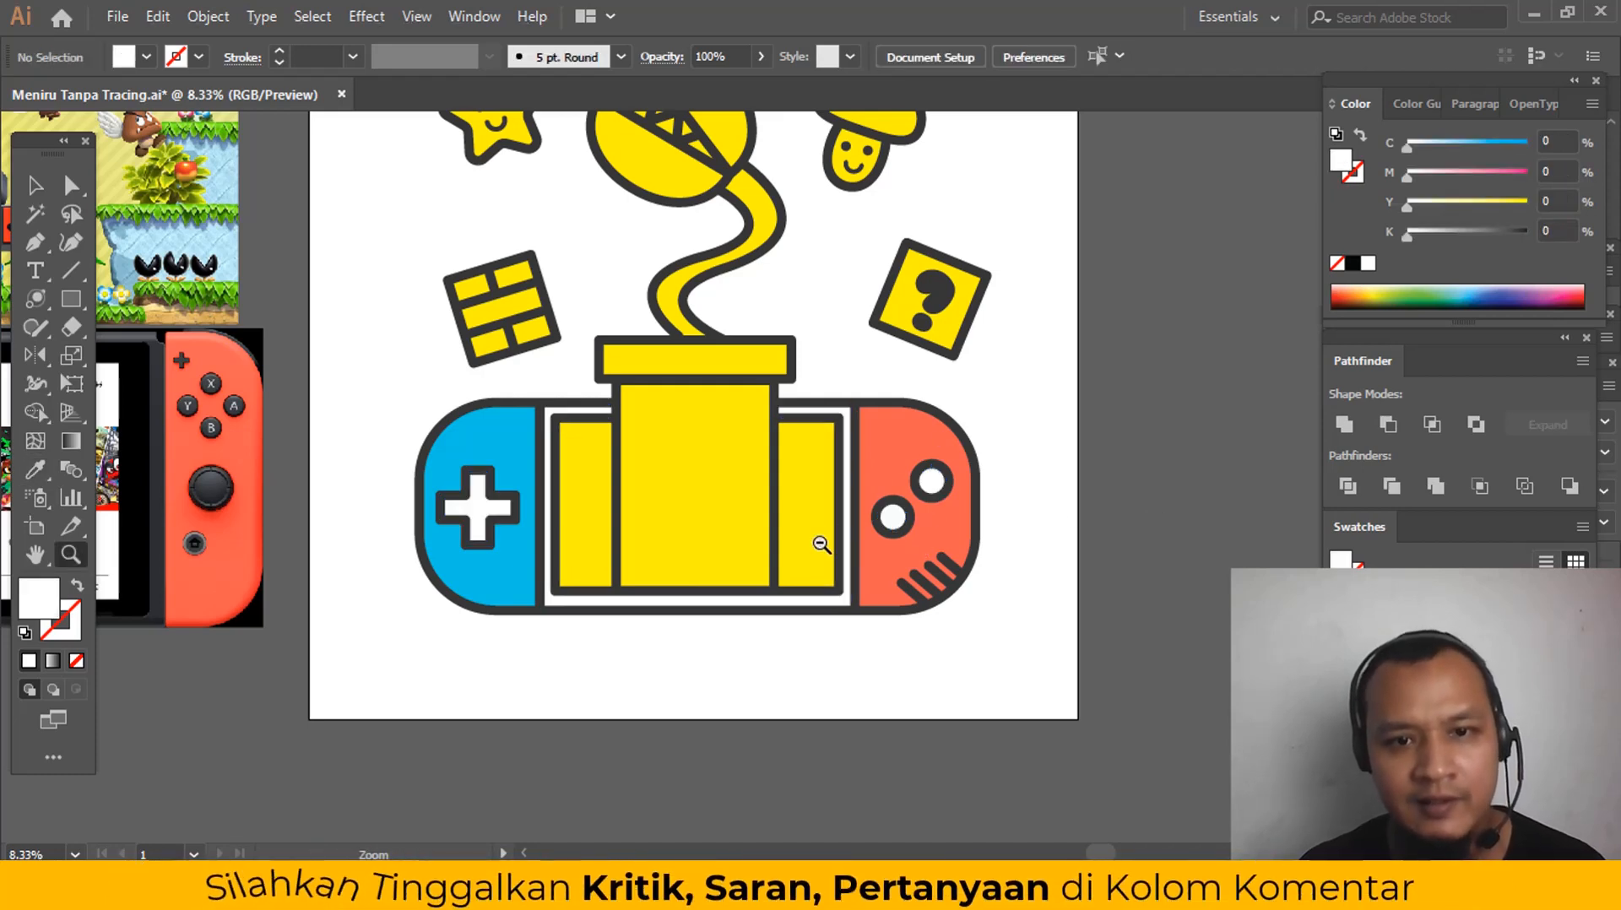
pyautogui.keyDown('alt'); pyautogui.click(821, 545); pyautogui.keyUp('alt')
pyautogui.click(742, 500)
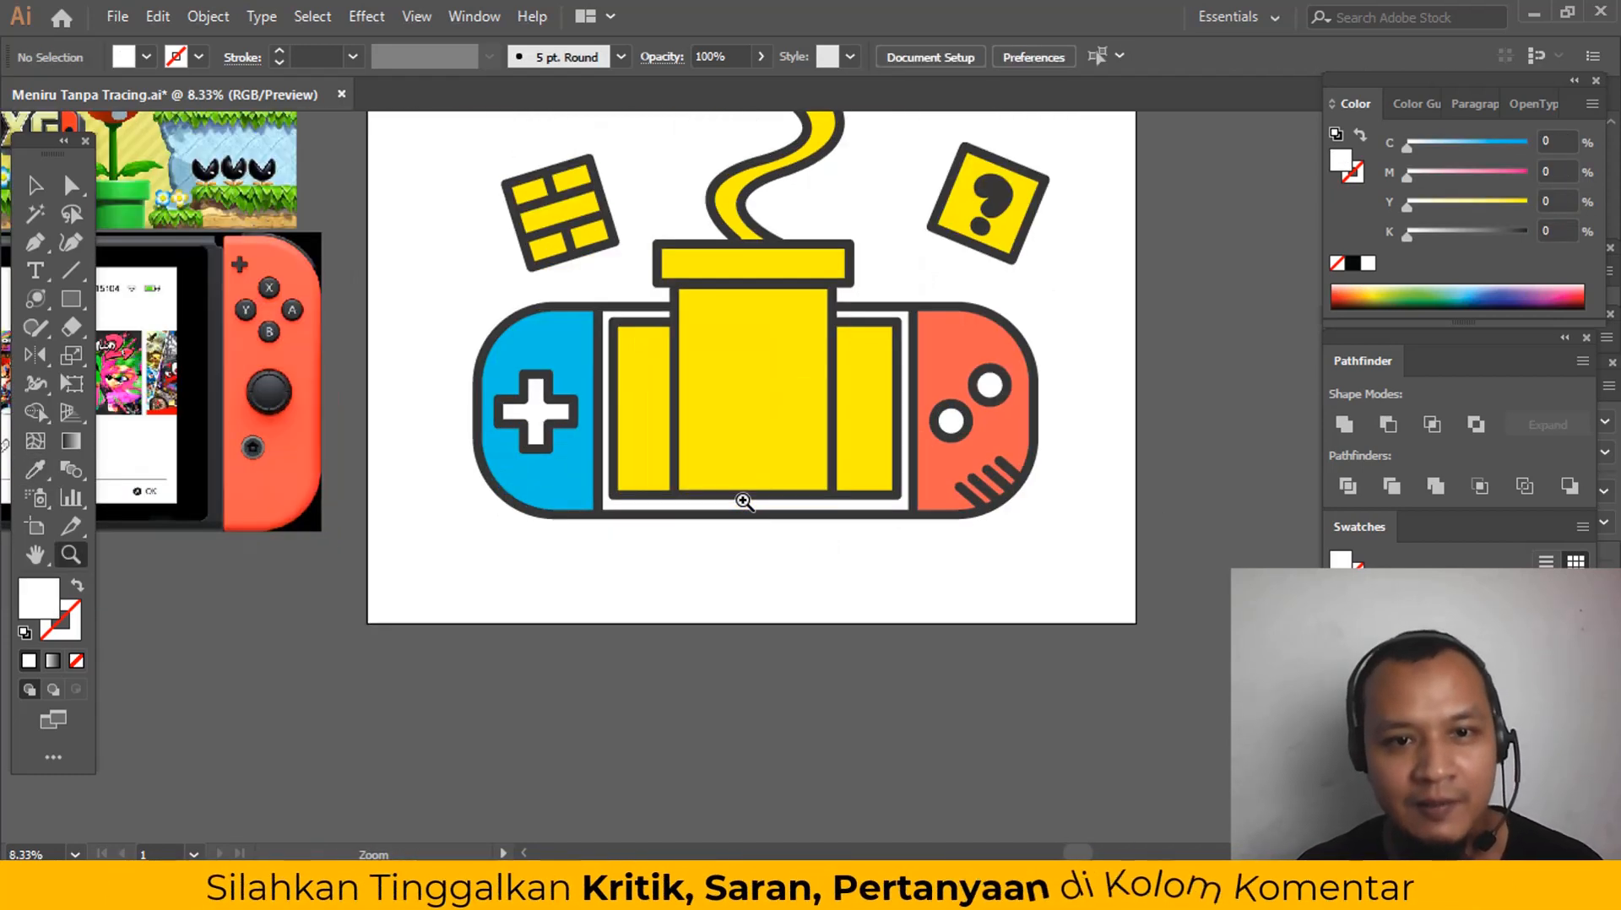
pyautogui.click(743, 500)
pyautogui.moveTo(743, 500); pyautogui.dragTo(760, 651)
pyautogui.press('a')
pyautogui.click(970, 543)
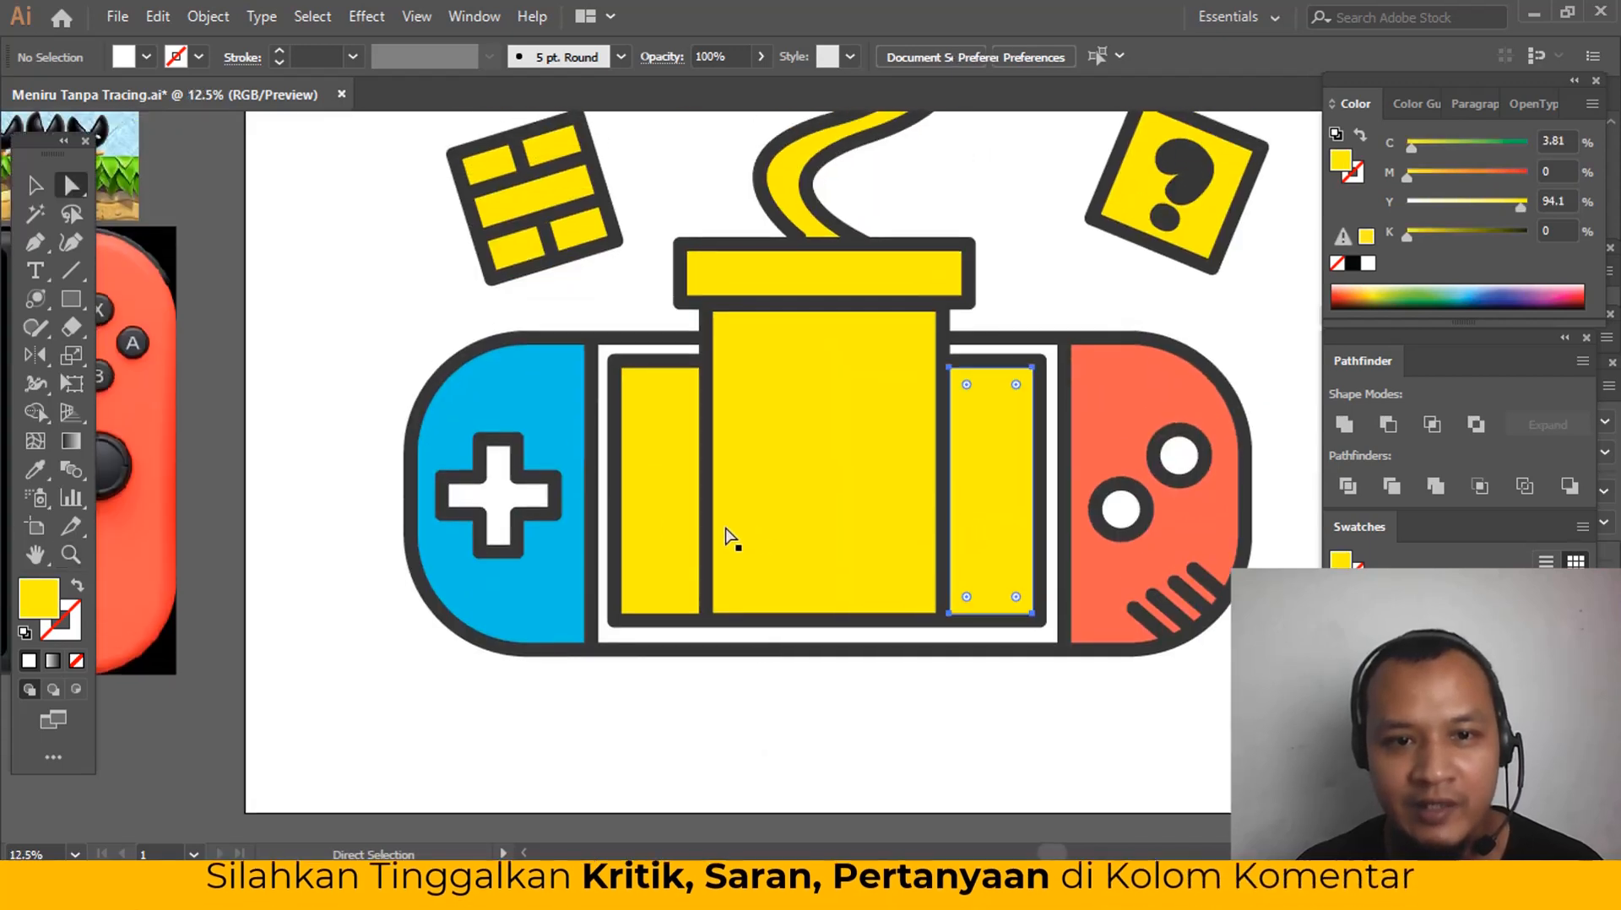
pyautogui.keyDown('shift'); pyautogui.click(663, 515); pyautogui.keyUp('shift')
pyautogui.press('z')
pyautogui.keyDown('alt'); pyautogui.click(682, 512); pyautogui.keyUp('alt')
pyautogui.keyDown('alt'); pyautogui.click(683, 511); pyautogui.keyUp('alt')
pyautogui.moveTo(682, 511); pyautogui.dragTo(652, 598)
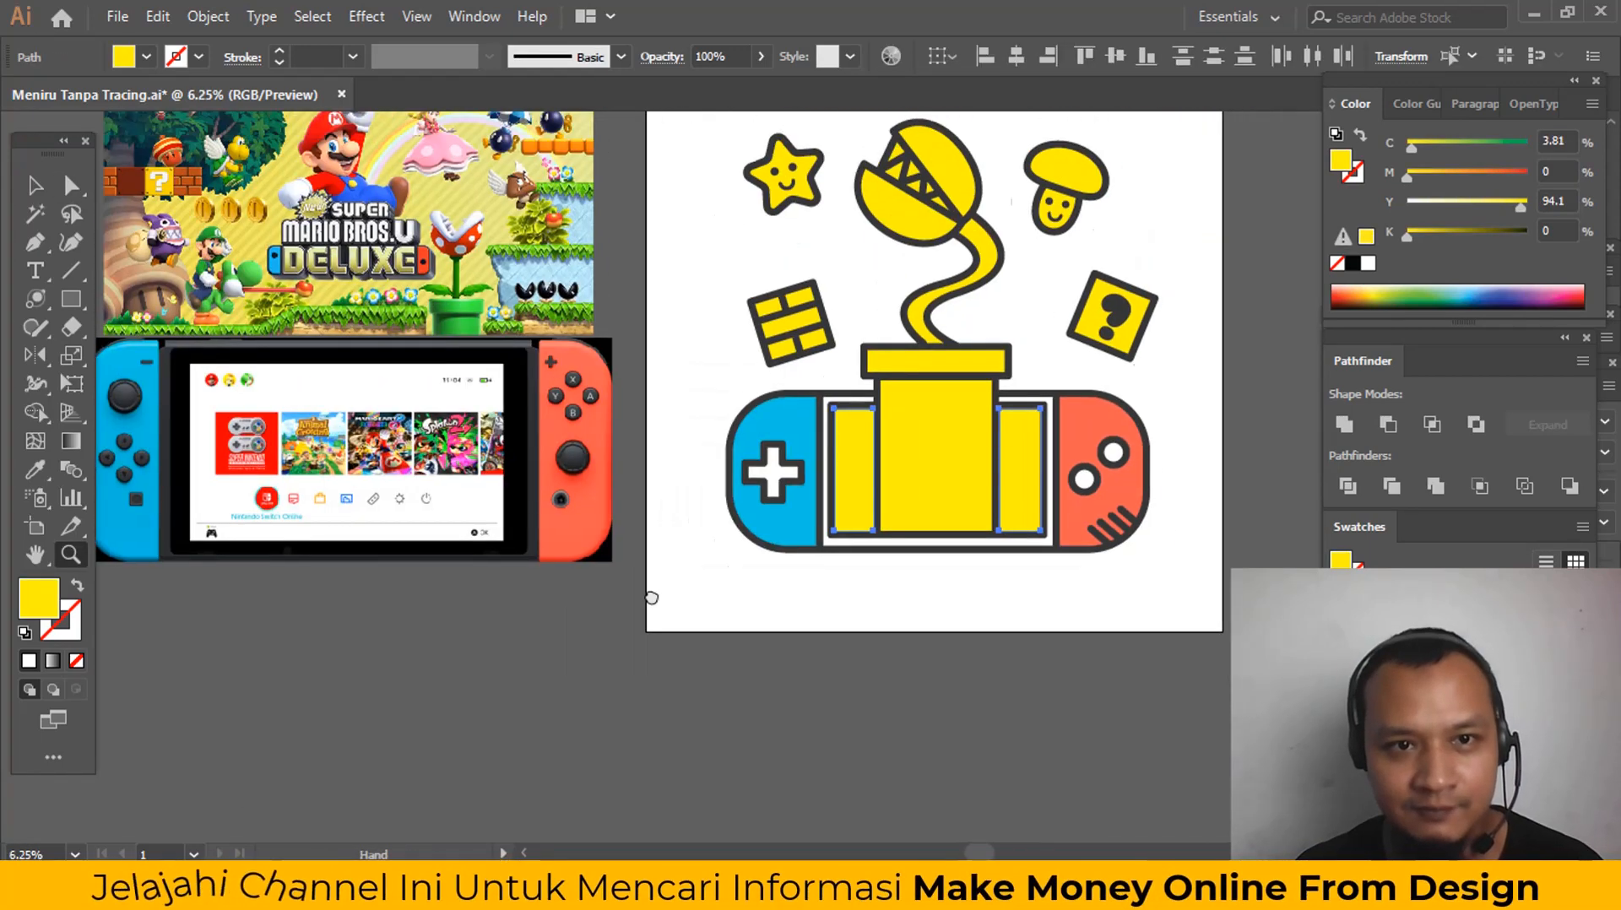
pyautogui.press('i')
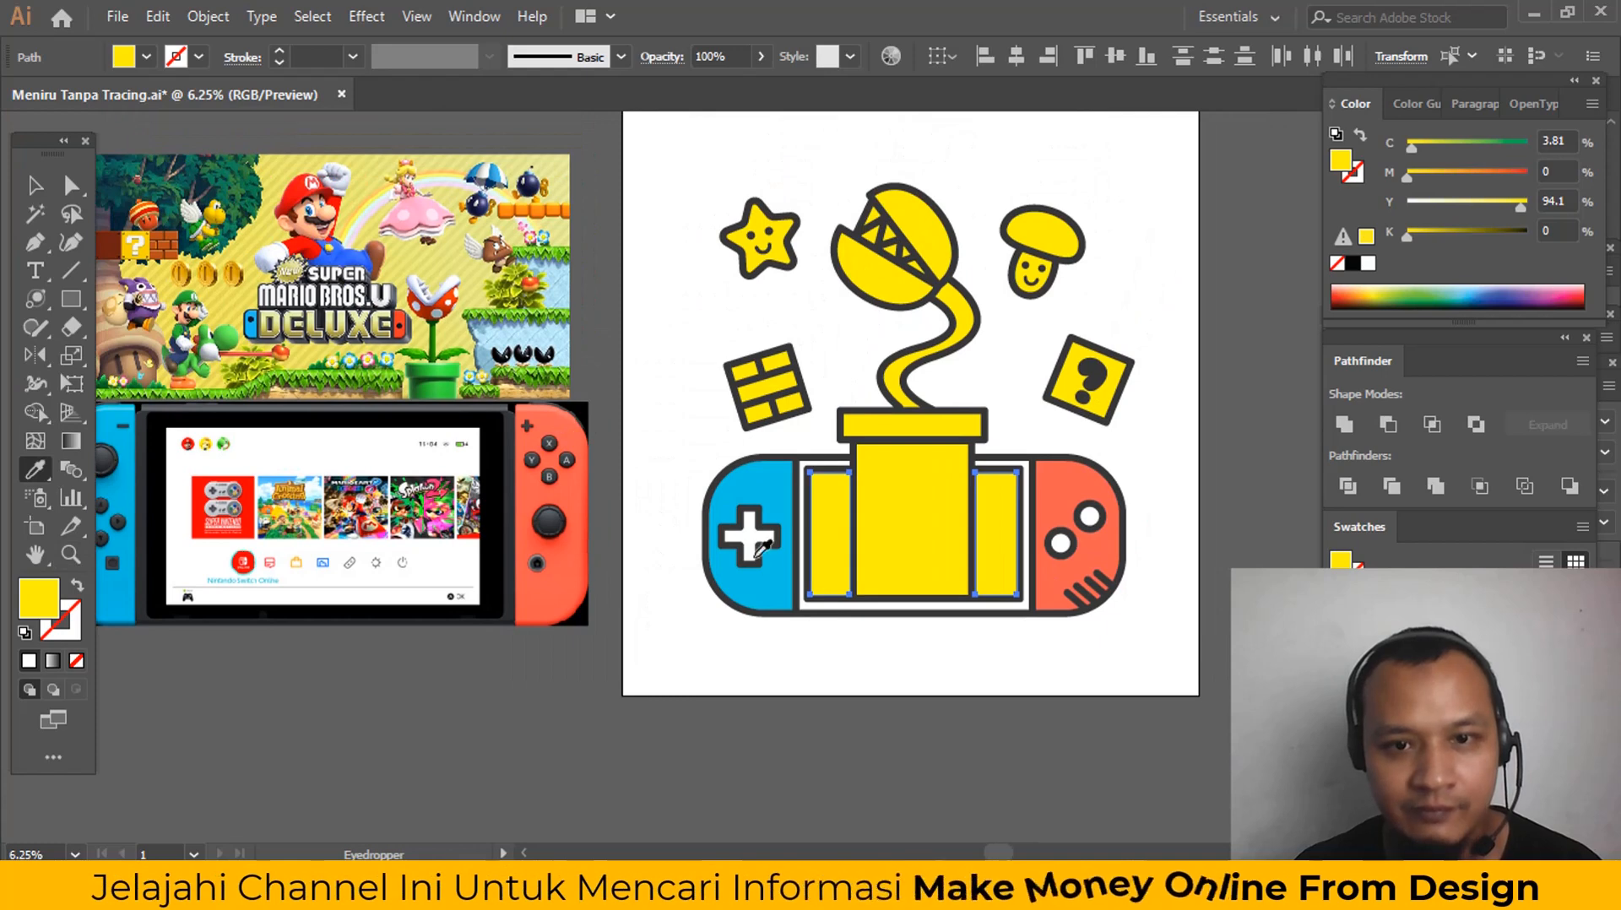
pyautogui.click(803, 586)
pyautogui.keyDown('ctrl'); pyautogui.click(902, 663); pyautogui.keyUp('ctrl')
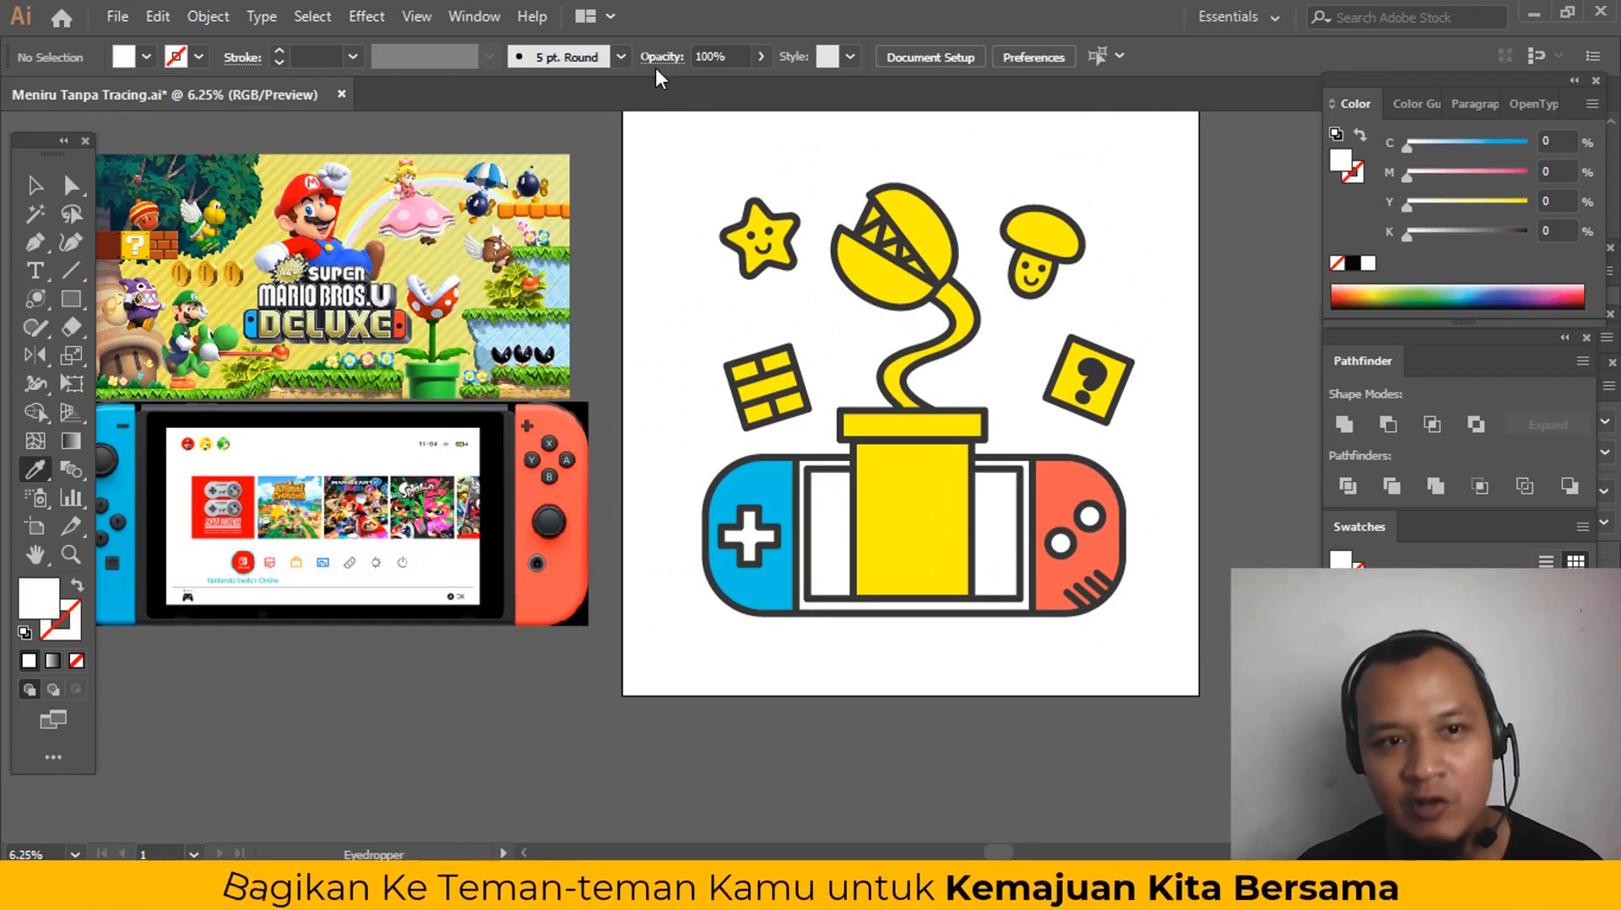
# Step: Fill the pipe's body and rim with the green sampled from the pipe in the Mario reference image
pyautogui.moveTo(939, 328); pyautogui.dragTo(880, 348)
pyautogui.click(863, 521)
pyautogui.keyDown('shift'); pyautogui.click(884, 456); pyautogui.keyUp('shift')
pyautogui.press('i')
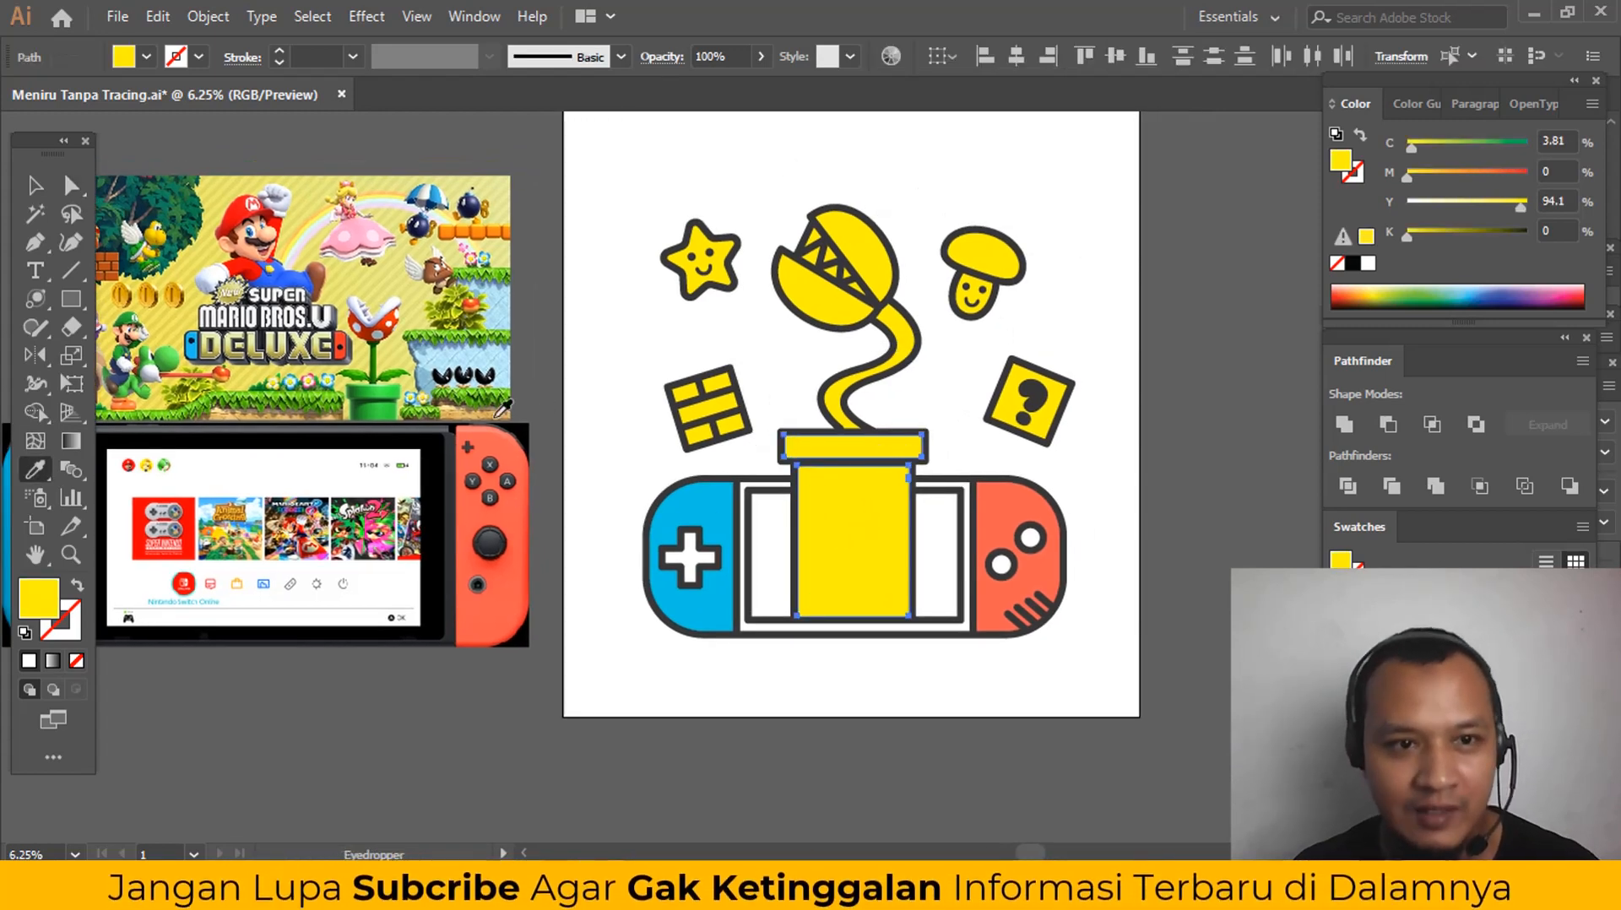
pyautogui.click(391, 384)
pyautogui.press('a')
pyautogui.hotkey('ctrl', 'shift', 'a')
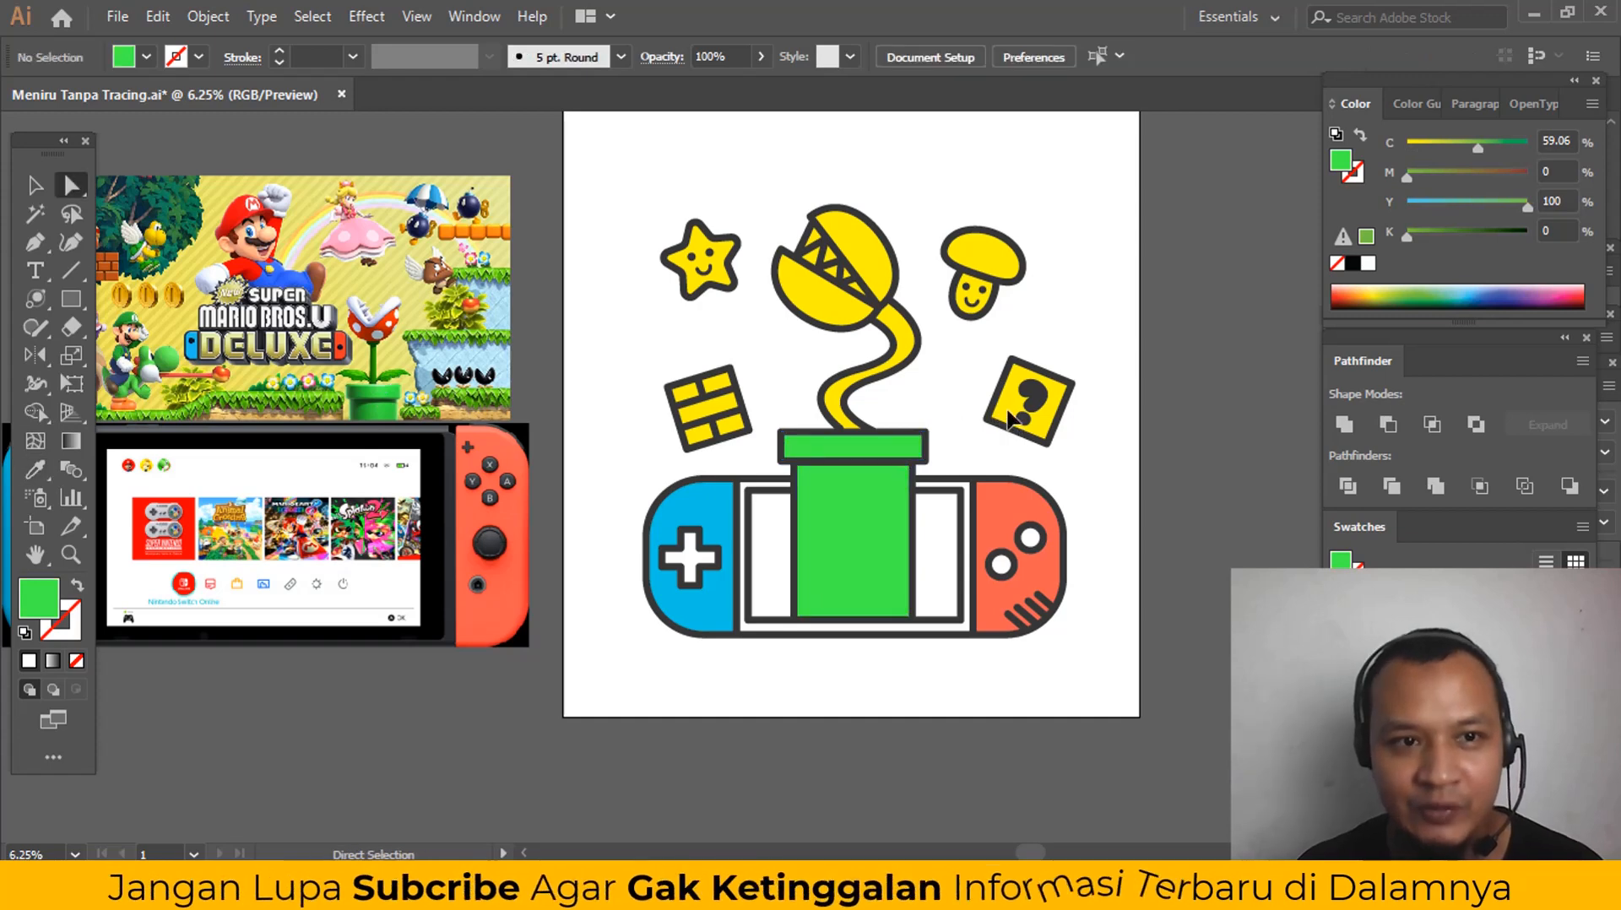
# Step: Fill the question-mark block with the golden yellow sampled from the reference image's question block
pyautogui.click(1009, 418)
pyautogui.moveTo(946, 425); pyautogui.dragTo(1050, 414)
pyautogui.press('i')
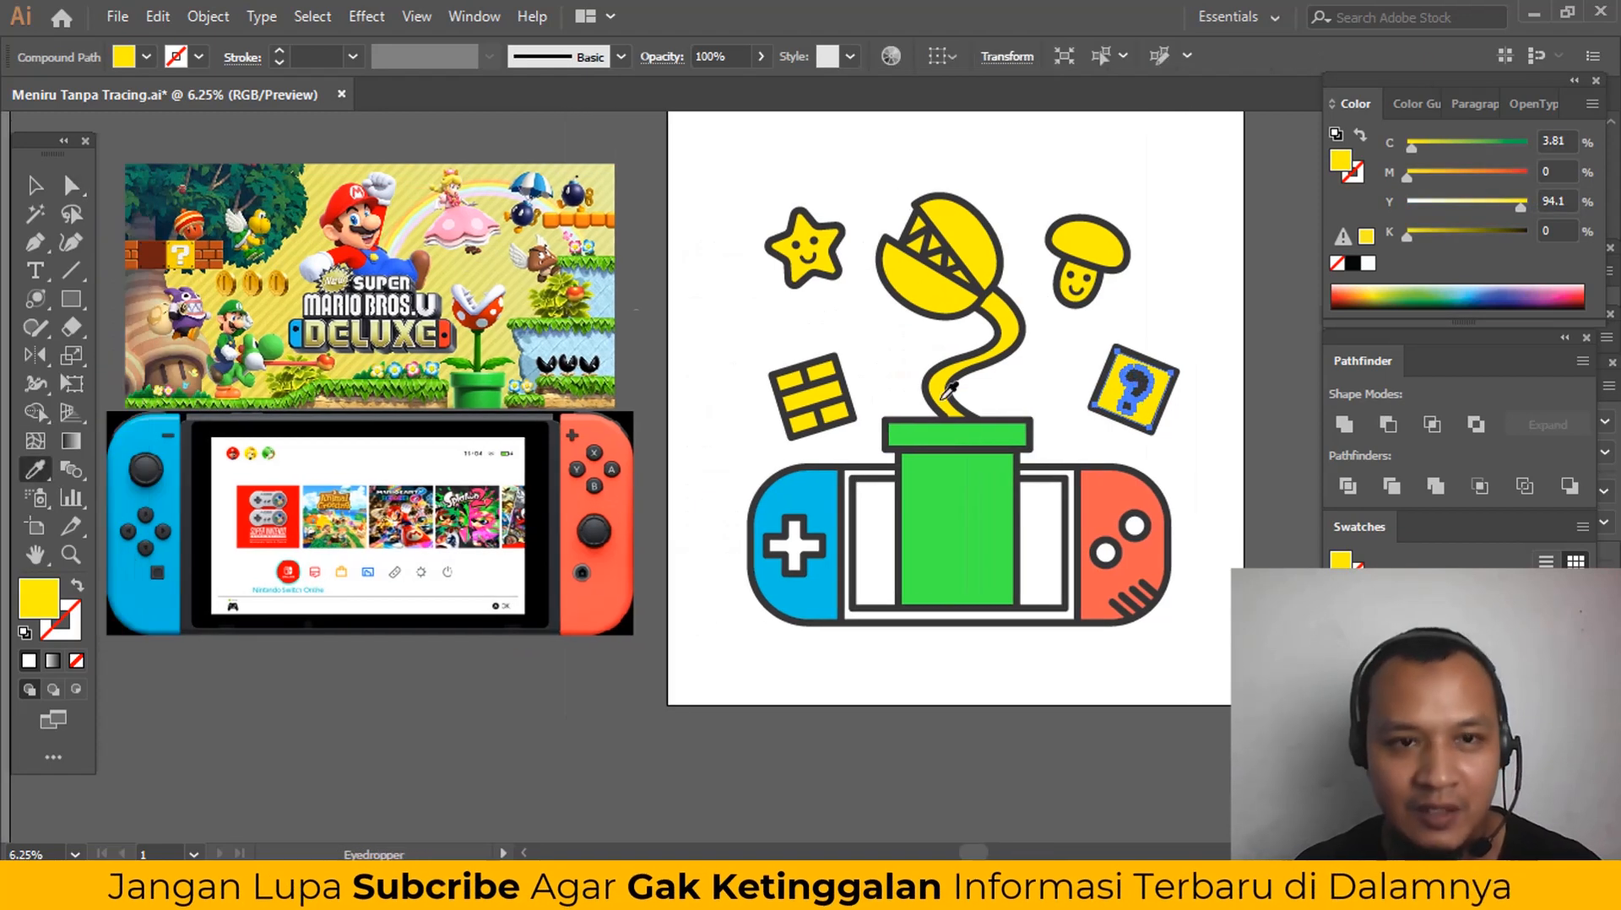
pyautogui.click(194, 253)
pyautogui.hotkey('ctrl', 'shift', 'a')
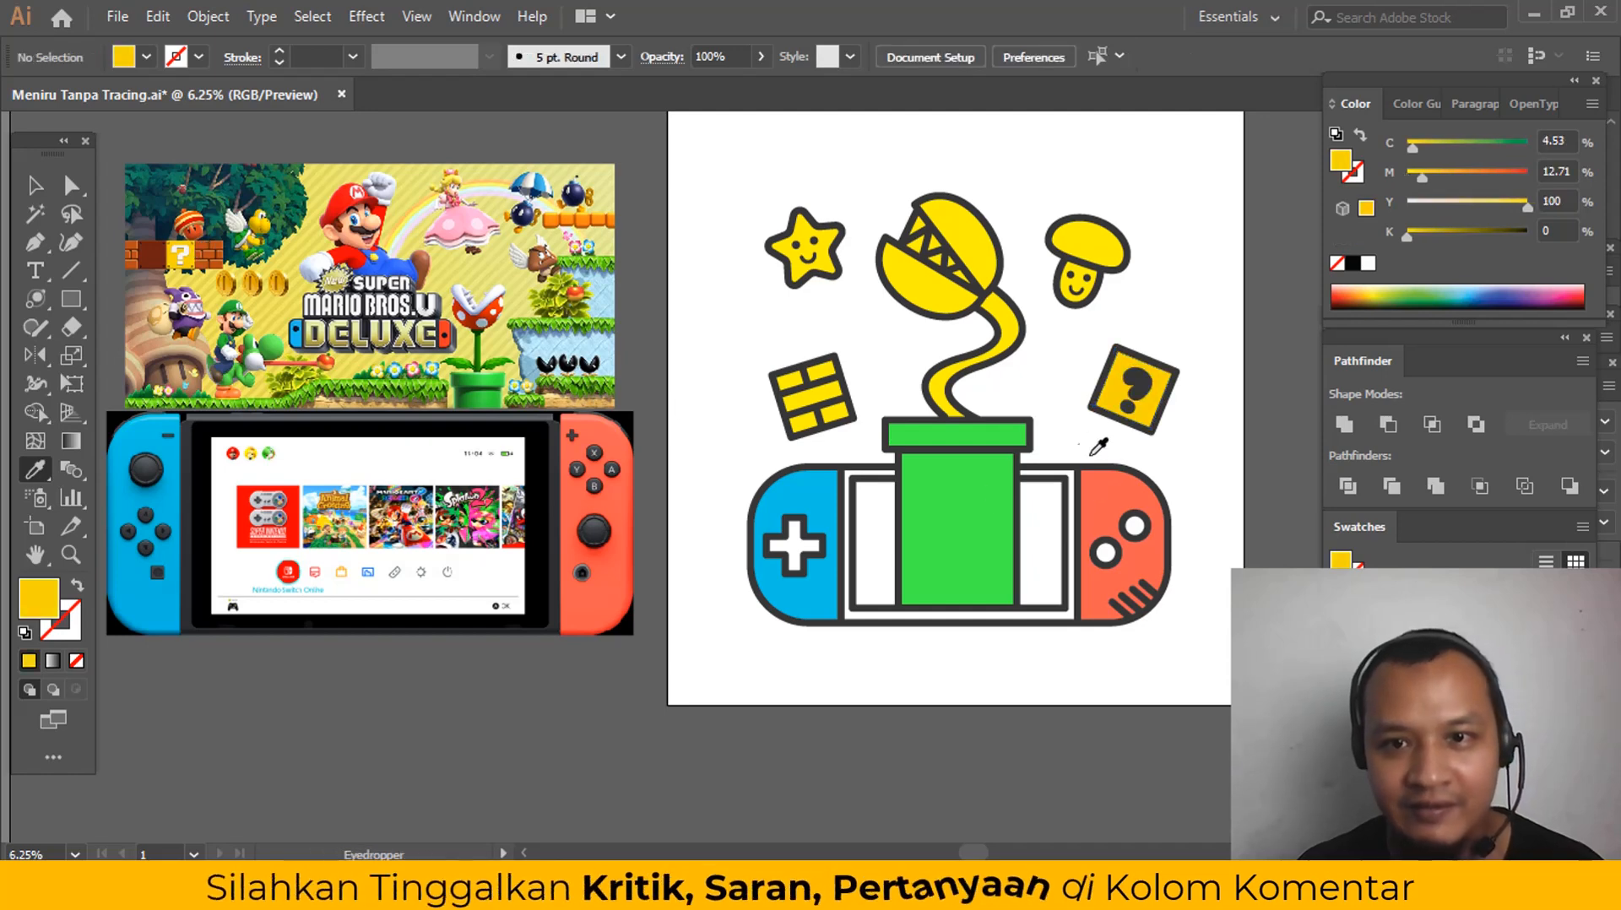
pyautogui.press('z')
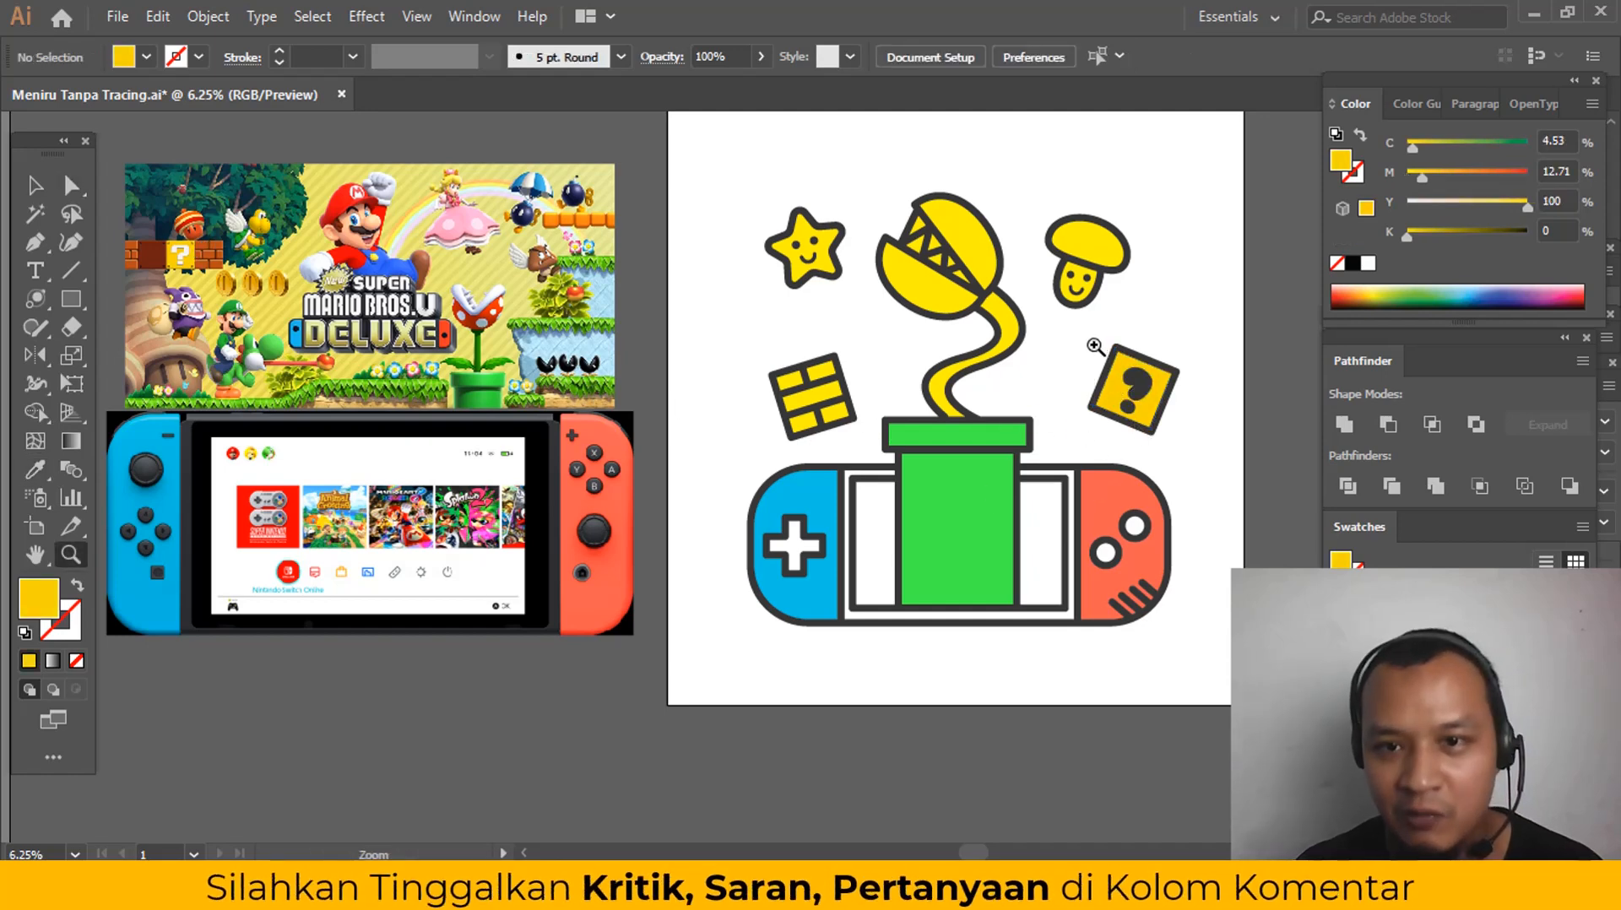
pyautogui.moveTo(1095, 346); pyautogui.dragTo(1155, 430)
pyautogui.press('a')
pyautogui.keyDown('alt'); pyautogui.click(549, 504); pyautogui.keyUp('alt')
pyautogui.keyDown('alt'); pyautogui.click(549, 504); pyautogui.keyUp('alt')
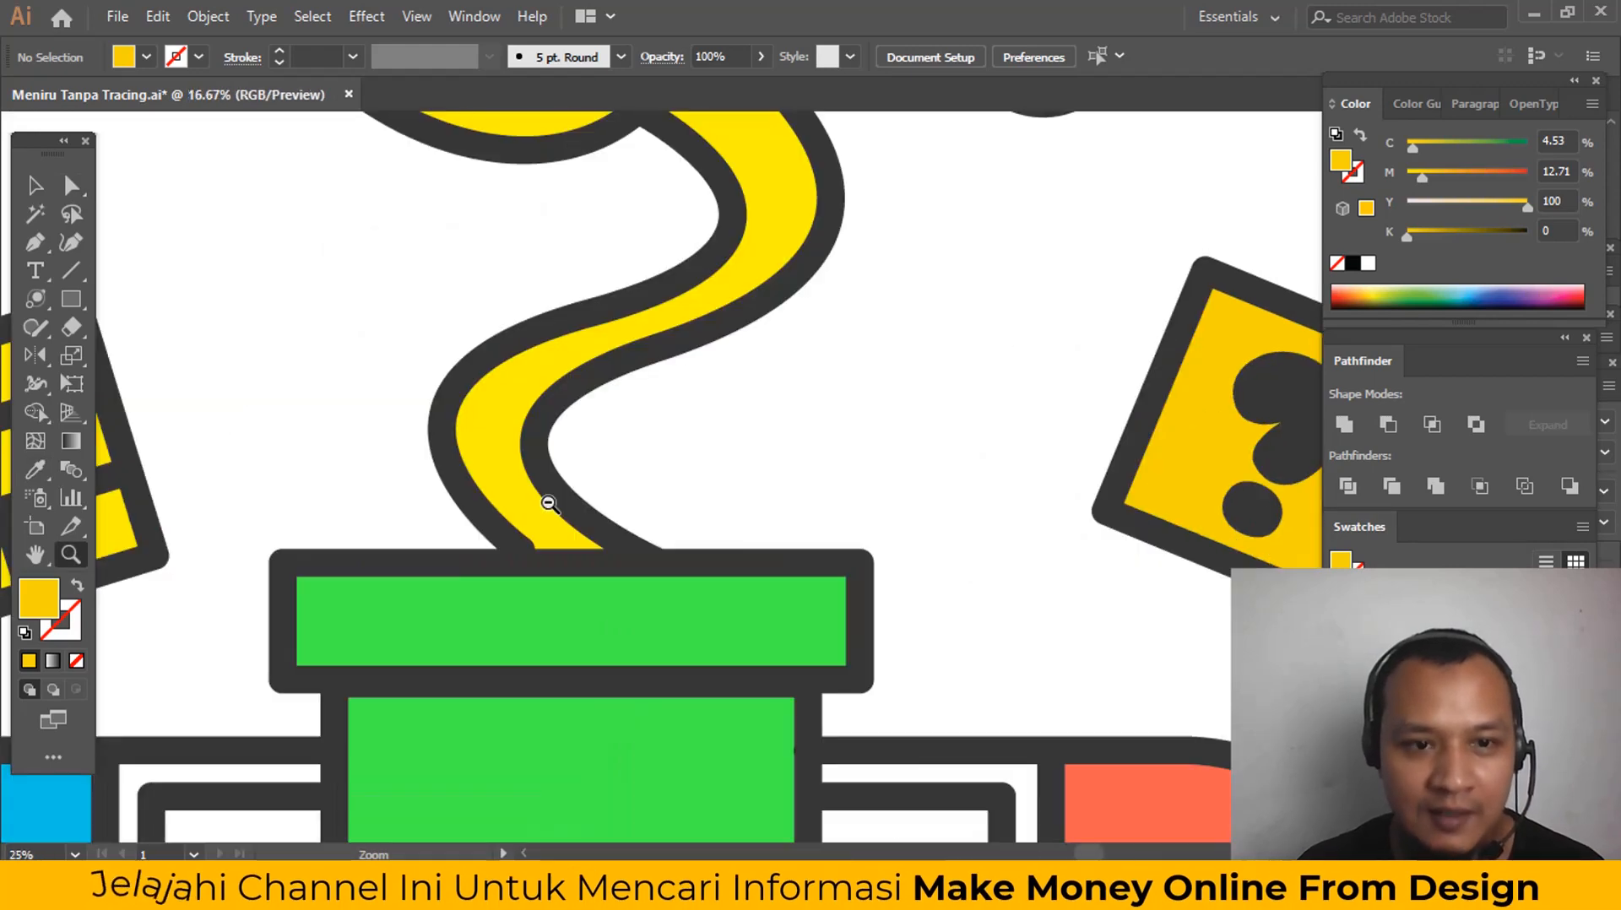
pyautogui.keyDown('alt'); pyautogui.click(549, 504); pyautogui.keyUp('alt')
pyautogui.keyDown('alt'); pyautogui.click(549, 504); pyautogui.keyUp('alt')
pyautogui.keyDown('alt'); pyautogui.click(549, 504); pyautogui.keyUp('alt')
# Step: Select all five bricks of the tilted brick block, leaving their corner settings as they are
pyautogui.press('a')
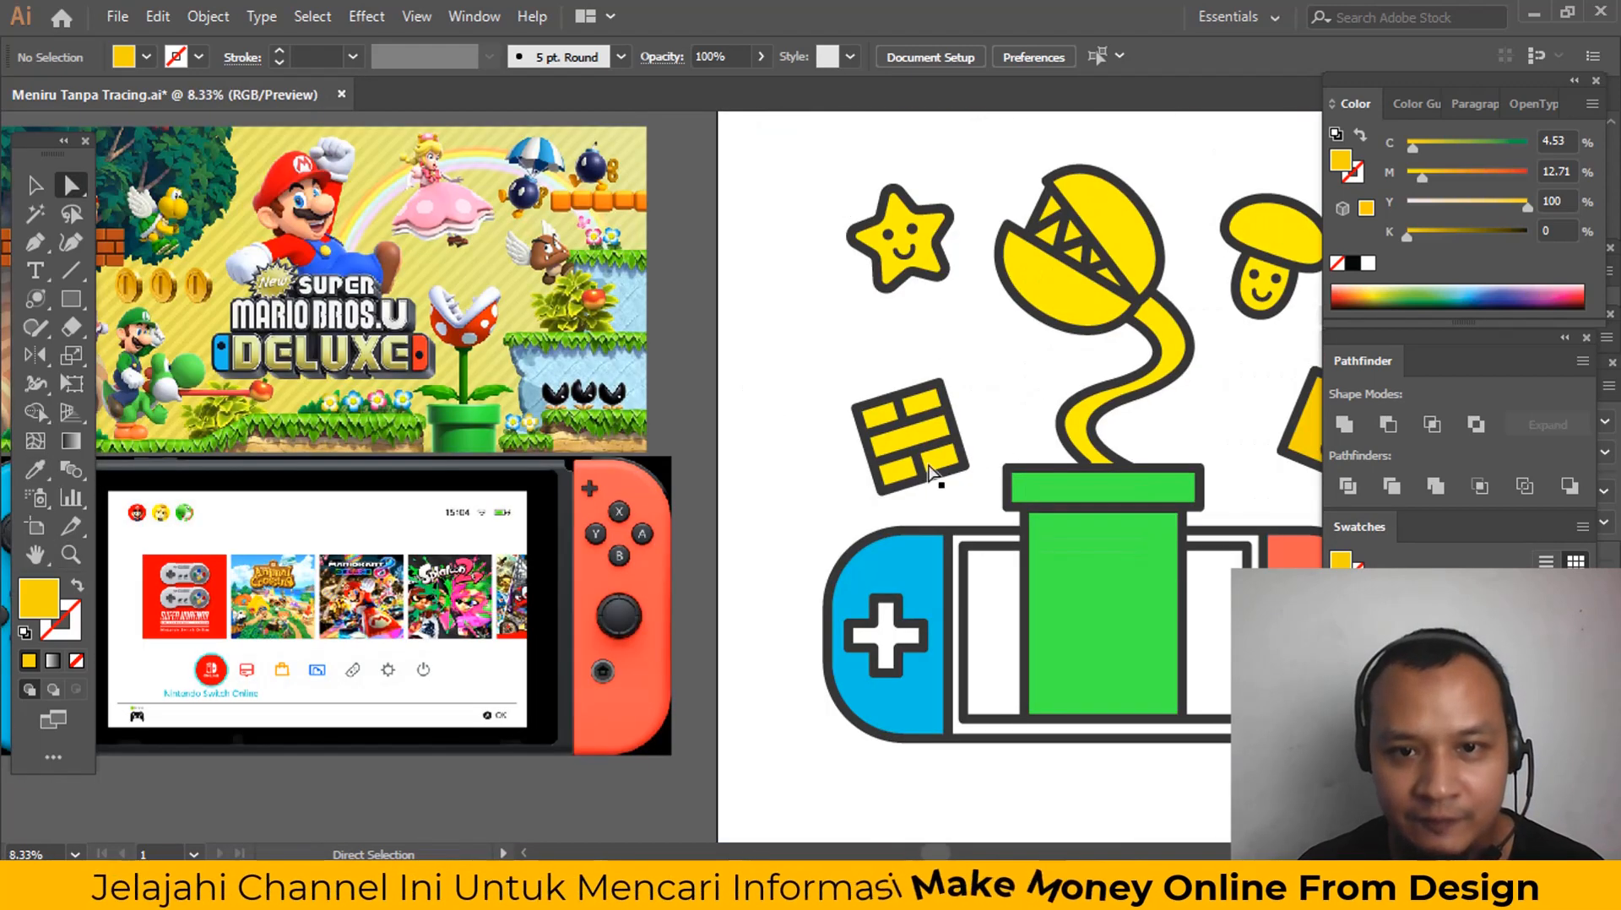
pyautogui.click(902, 477)
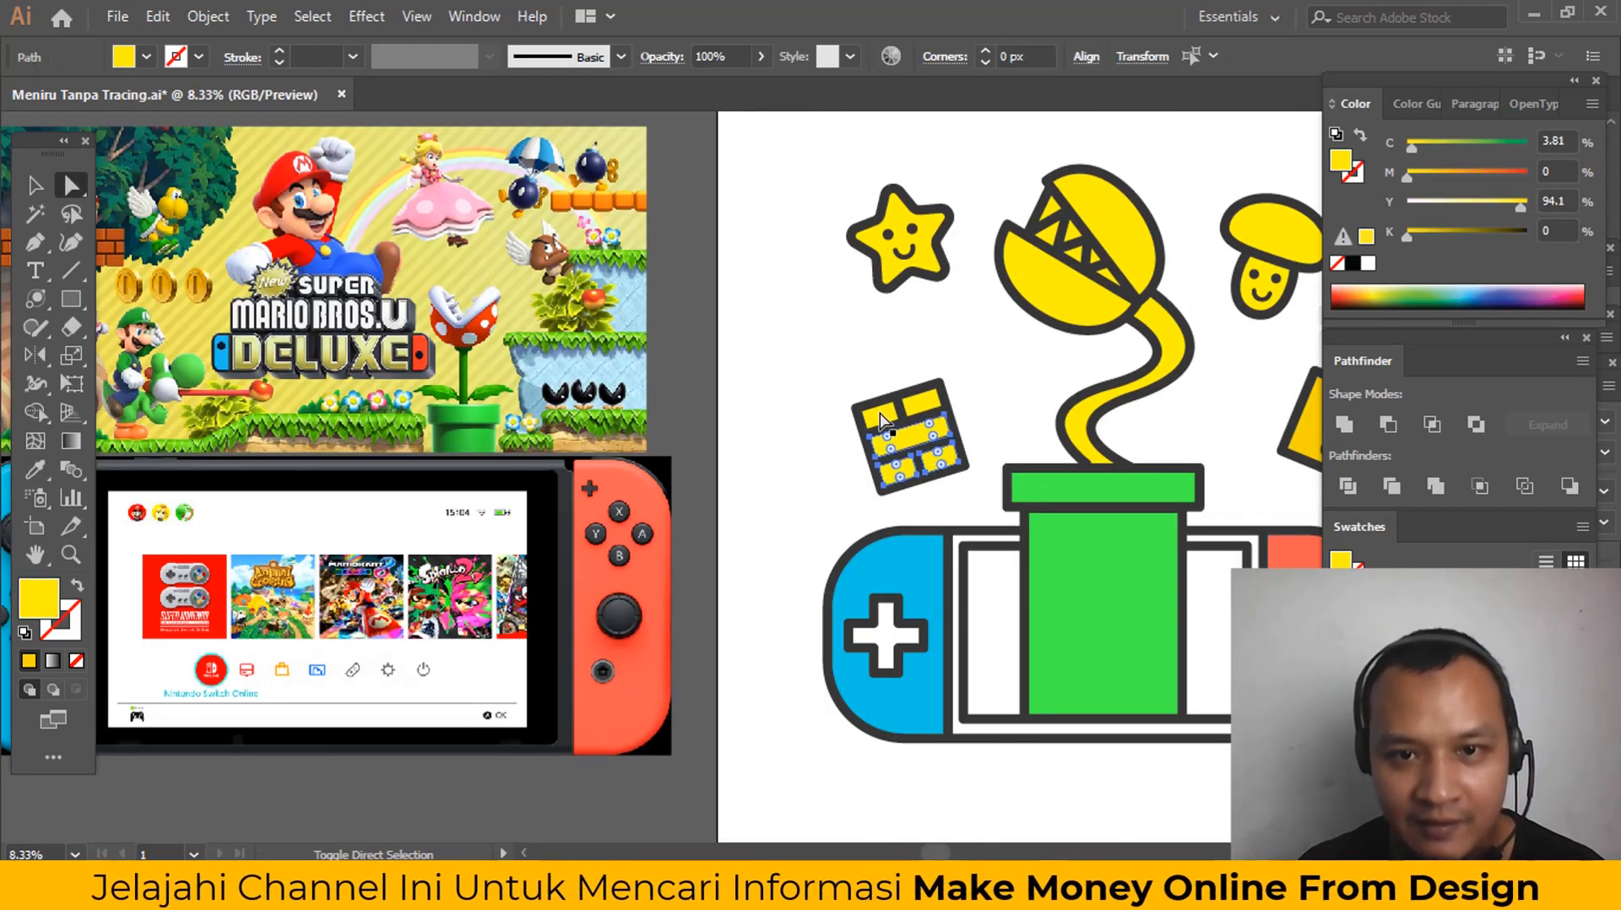
pyautogui.doubleClick(891, 433)
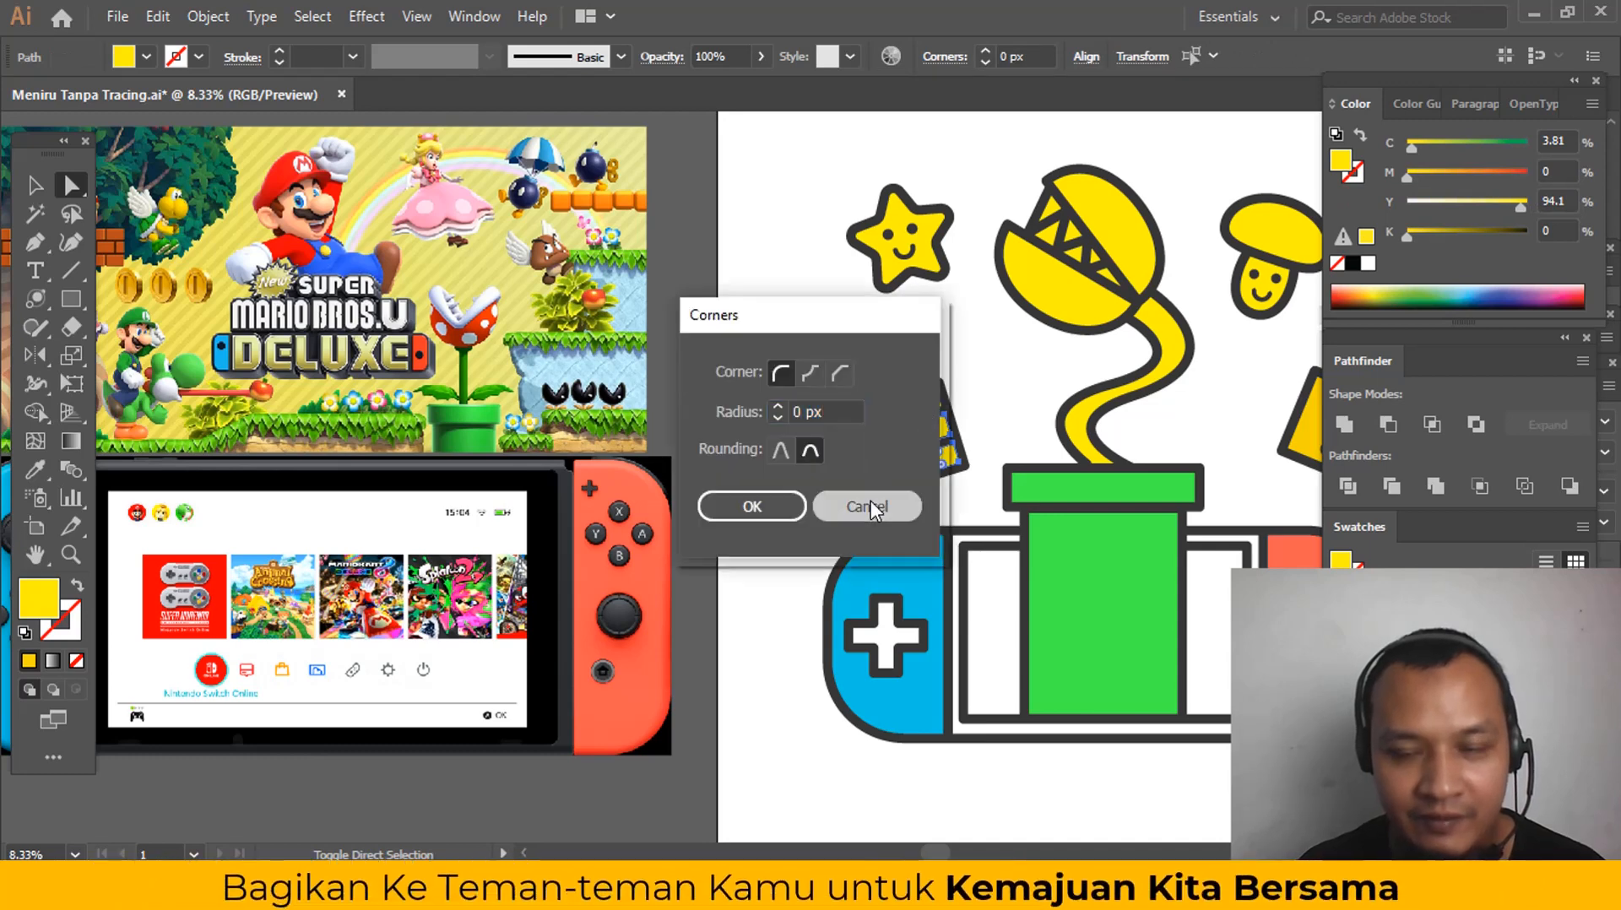
pyautogui.click(872, 509)
pyautogui.moveTo(726, 429); pyautogui.dragTo(912, 427)
# Step: Fill the selected bricks with the brown-orange sampled from the brick blocks beside the reference image's question block
pyautogui.press('i')
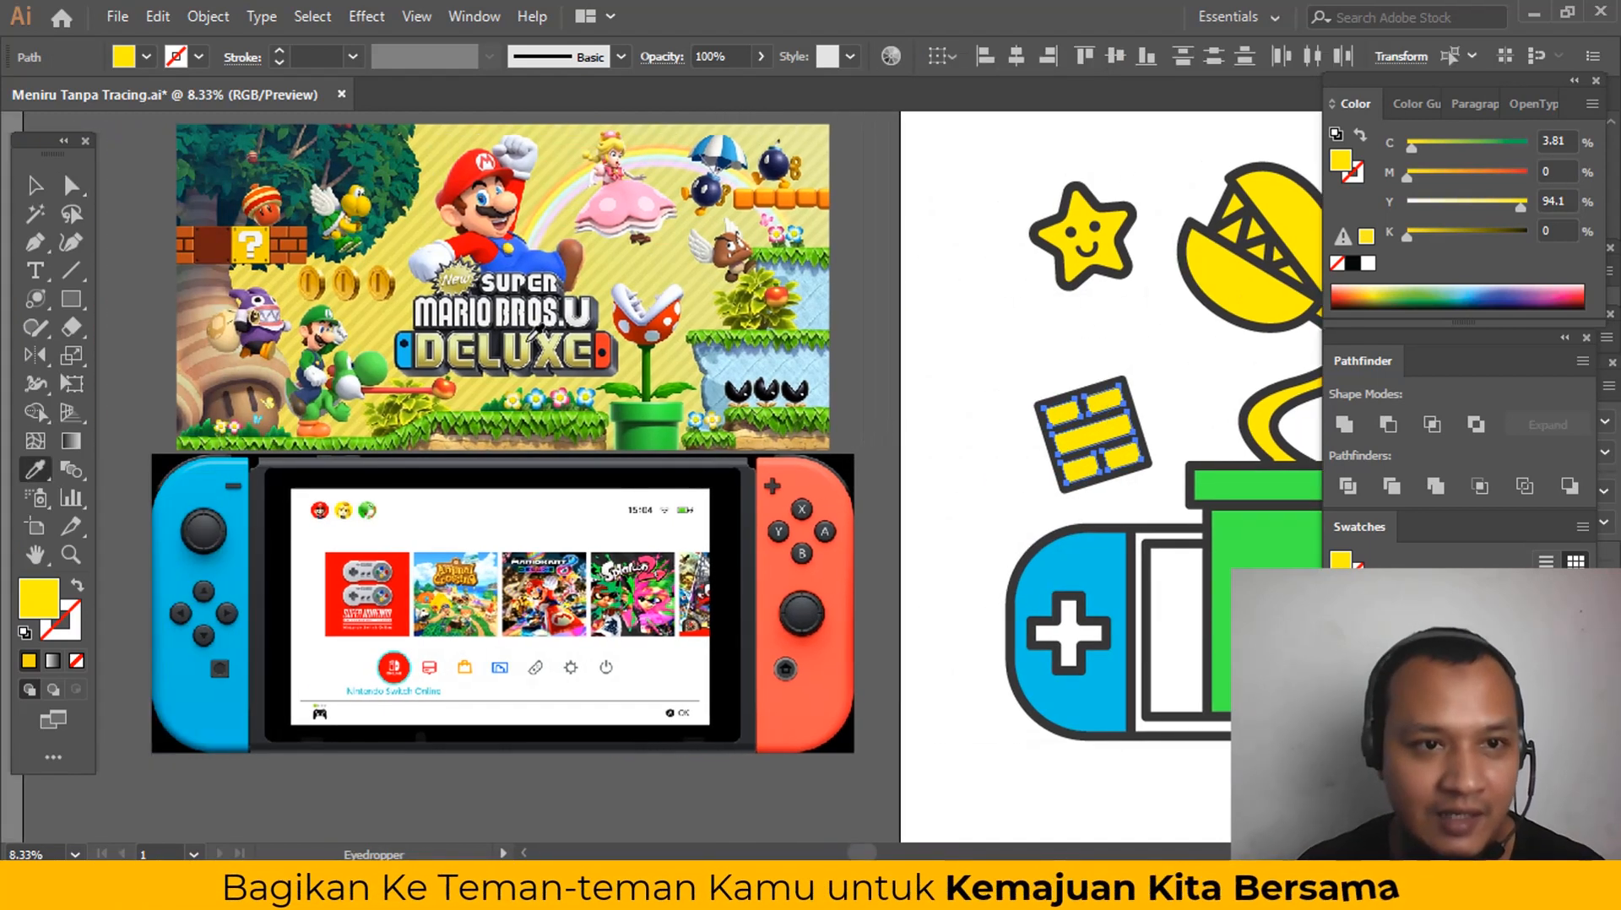
pyautogui.click(298, 236)
pyautogui.hotkey('ctrl', 'shift', 'a')
# Step: Restore the brick selection and fill the bricks with the bright orange sampled from the reference image's orange block row
pyautogui.moveTo(876, 487); pyautogui.dragTo(1067, 485)
pyautogui.hotkey('ctrl', 'z')
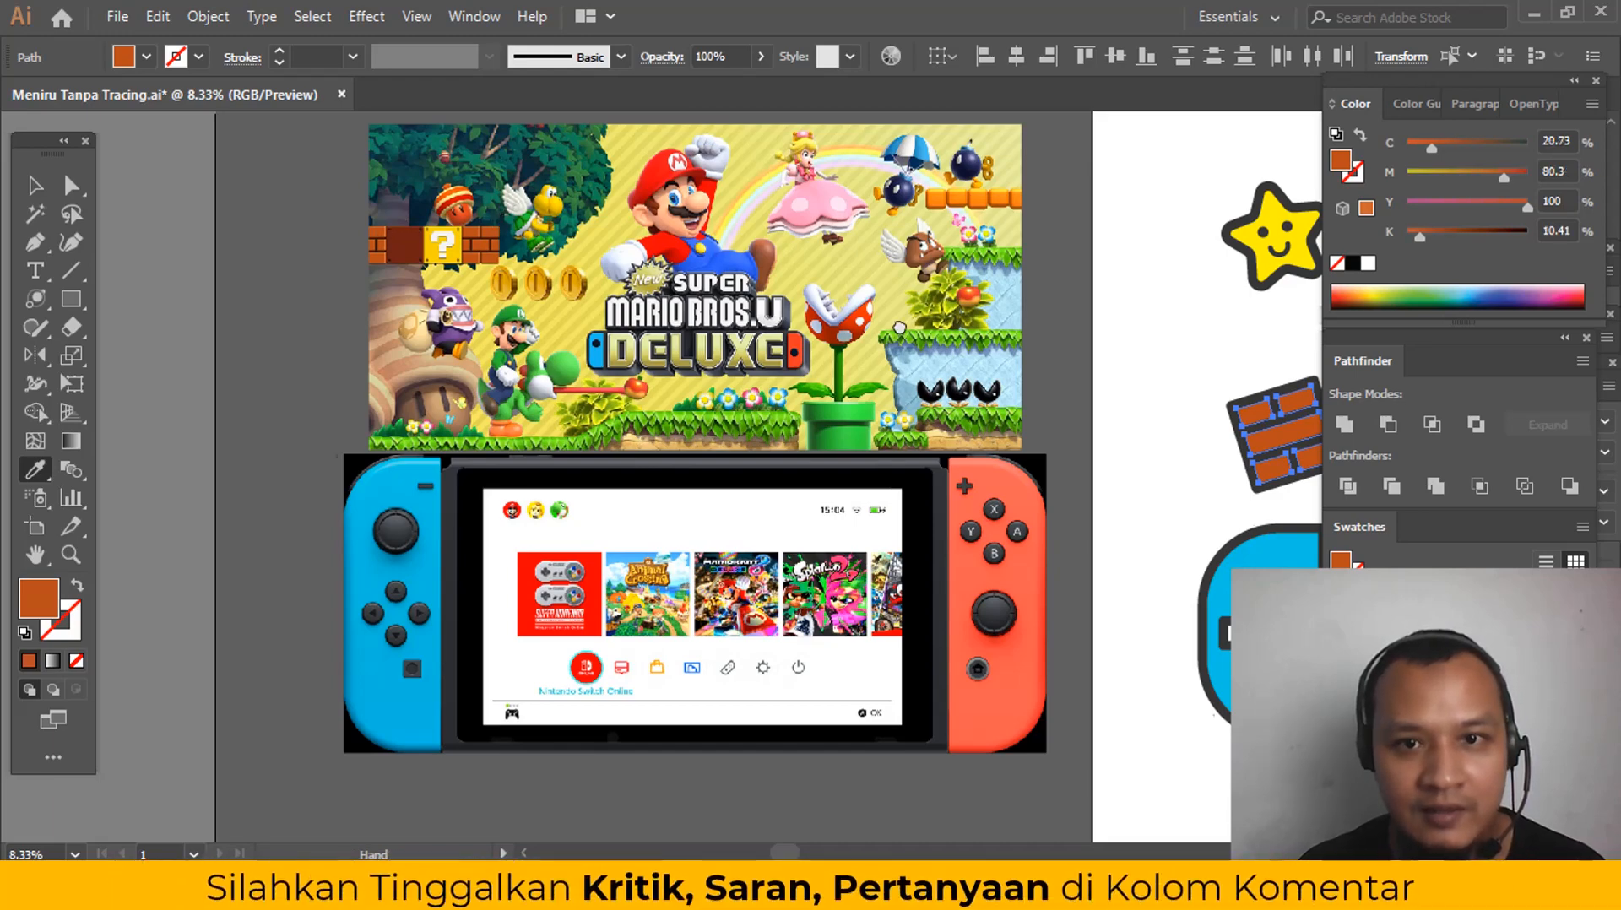
pyautogui.moveTo(940, 199); pyautogui.dragTo(718, 199)
pyautogui.click(718, 199)
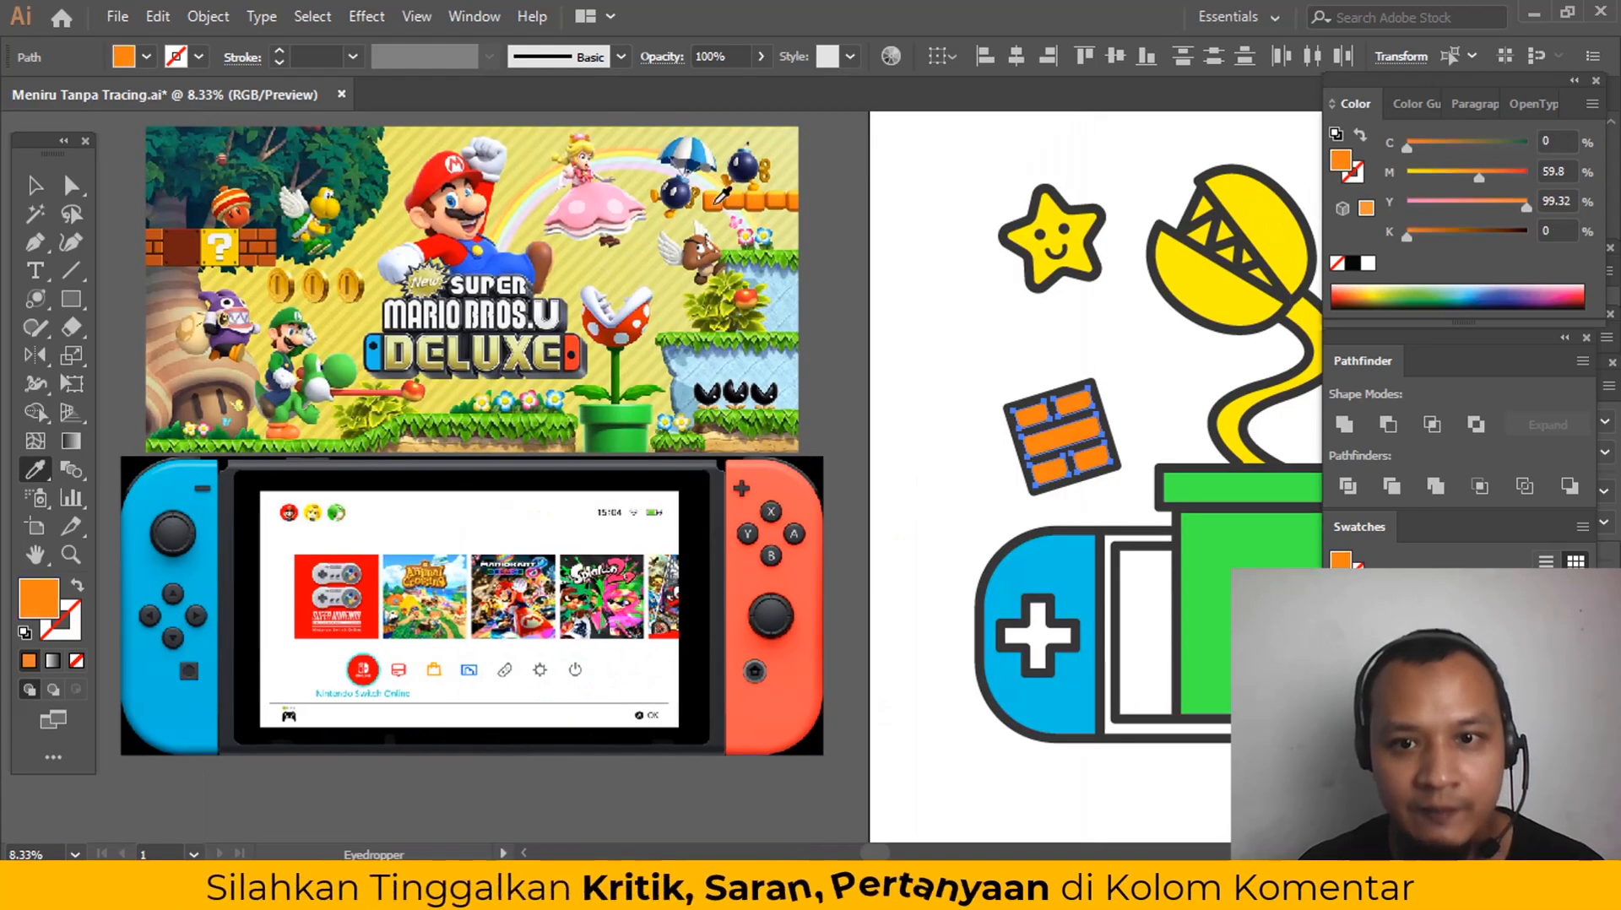
pyautogui.hotkey('ctrl', 'shift', 'a')
# Step: Fill the piranha plant's curved stem with the bright orange sampled from the brick block
pyautogui.press('z')
pyautogui.keyDown('alt'); pyautogui.click(1005, 443); pyautogui.keyUp('alt')
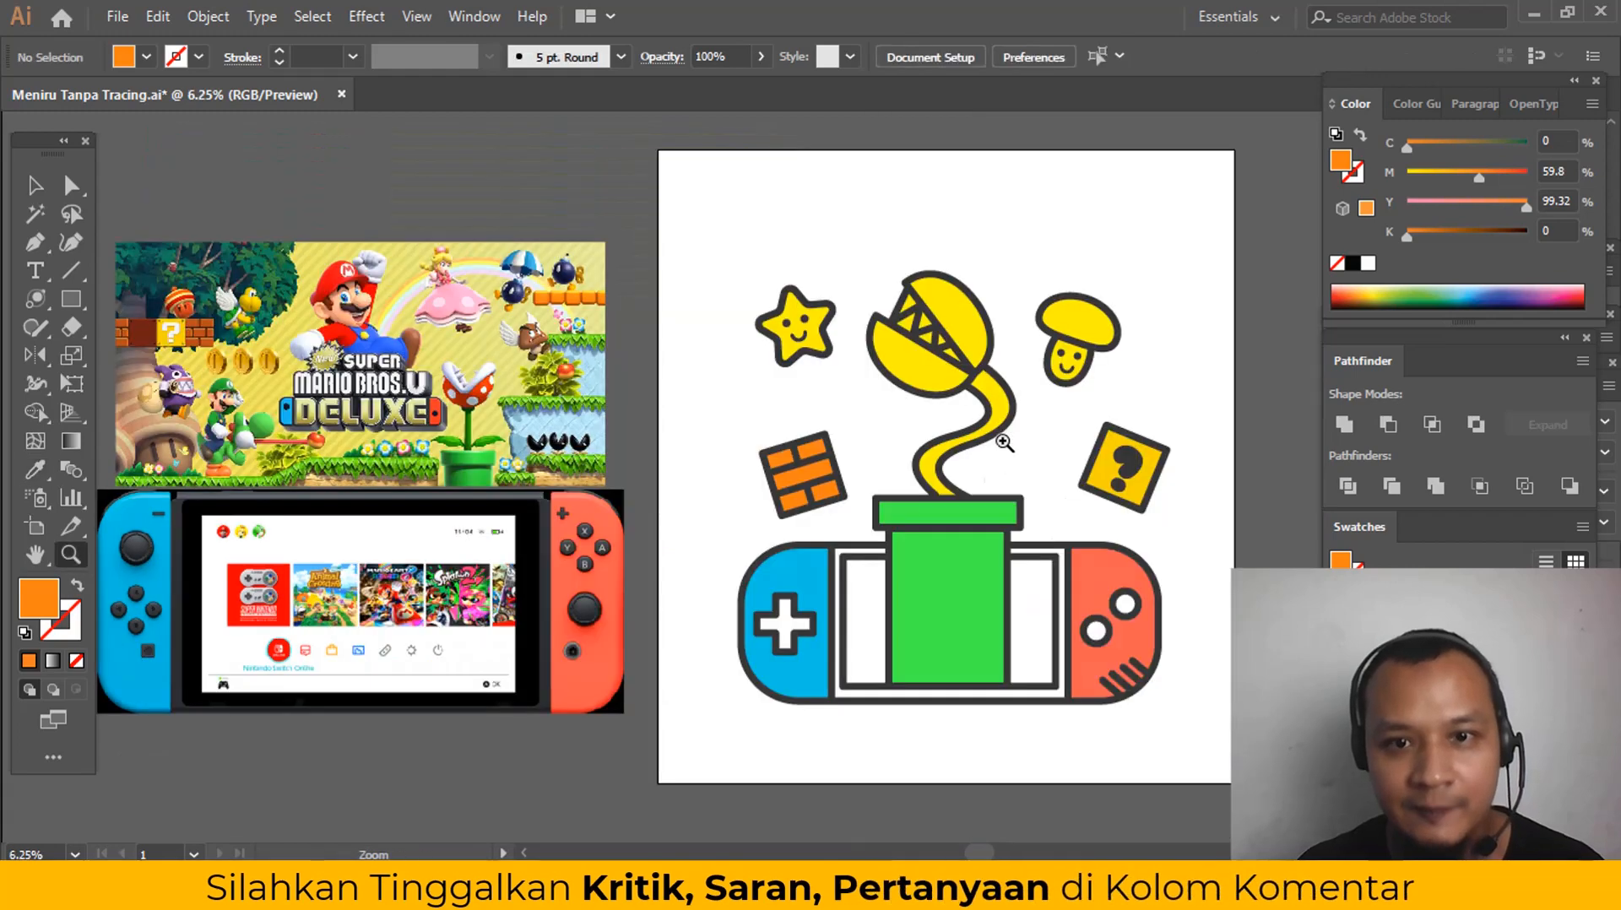
pyautogui.click(984, 488)
pyautogui.click(869, 464)
pyautogui.press('a')
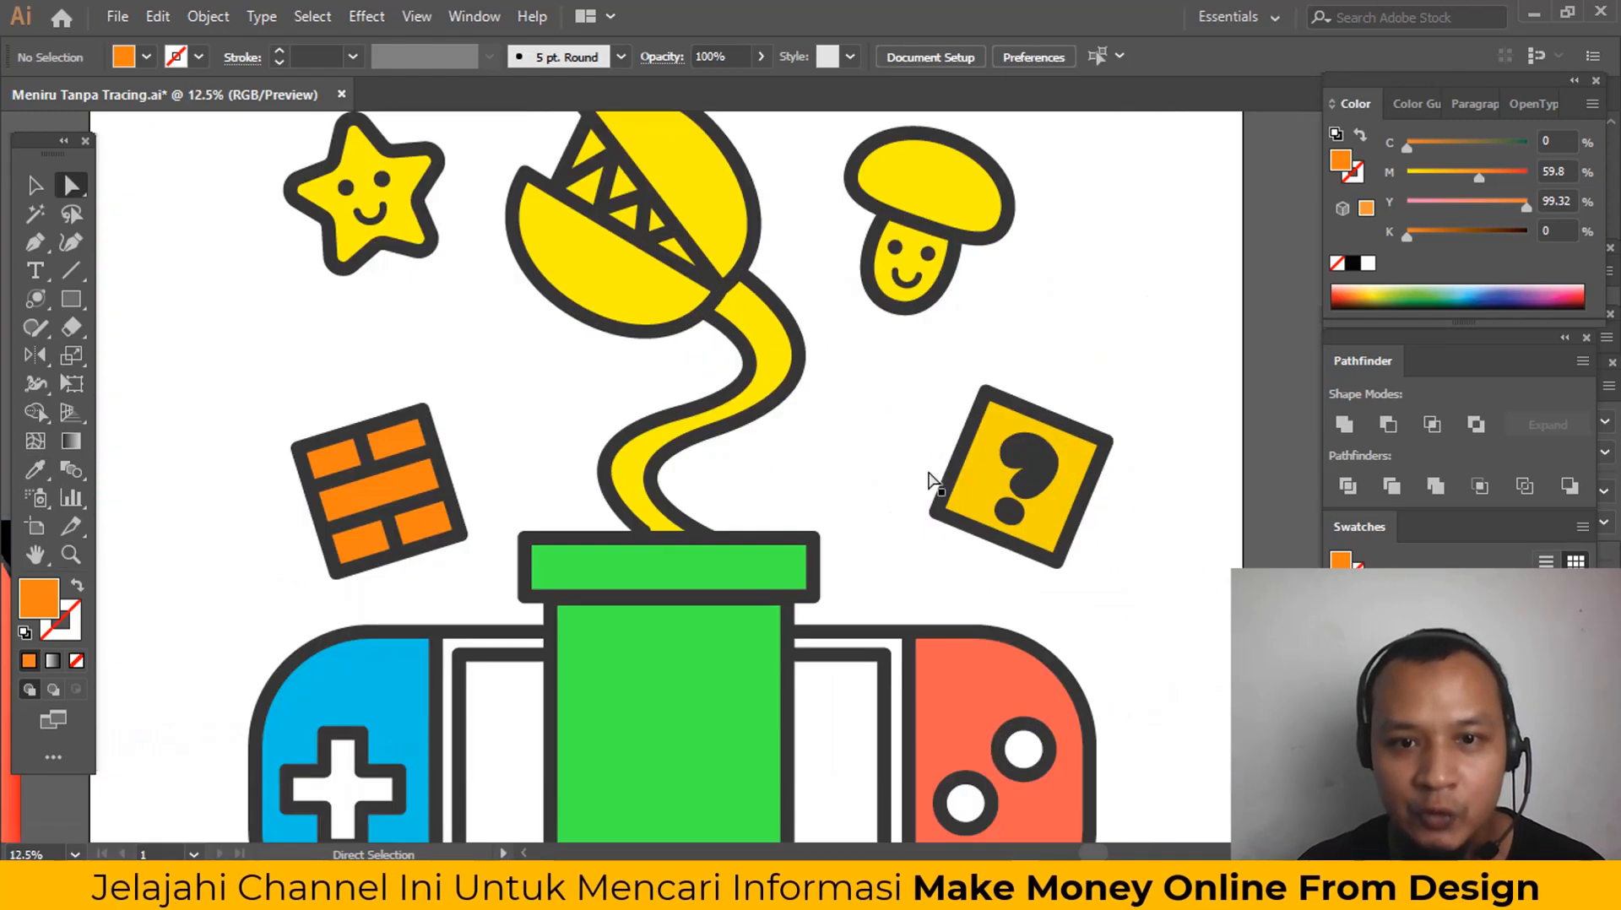
pyautogui.click(633, 464)
pyautogui.press('z')
pyautogui.keyDown('alt'); pyautogui.click(764, 473); pyautogui.keyUp('alt')
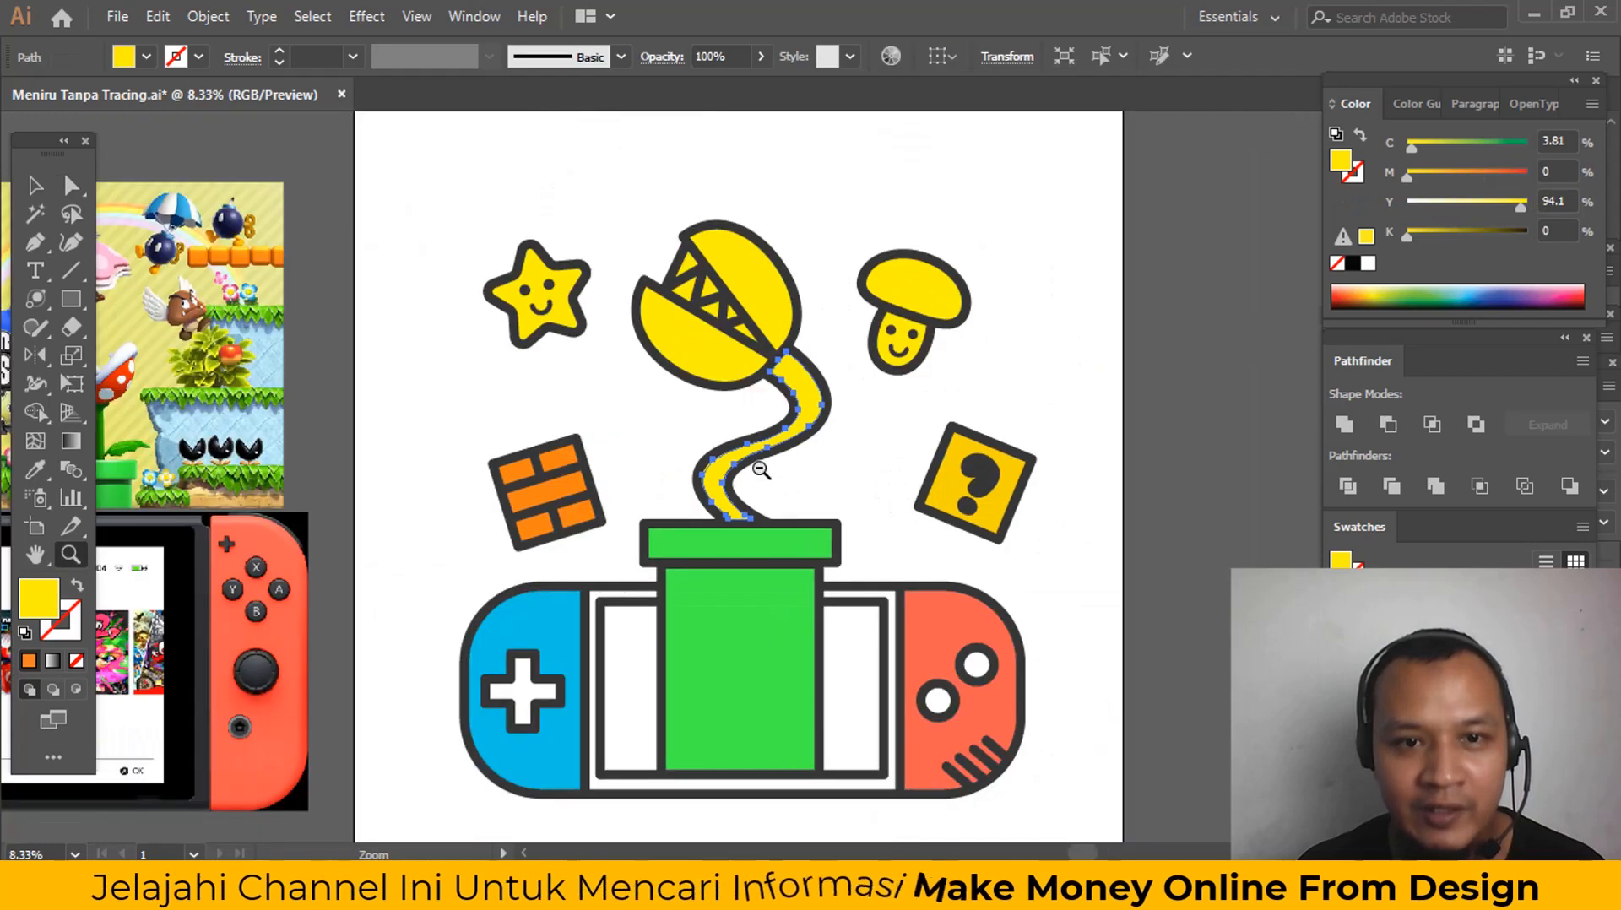
pyautogui.keyDown('alt'); pyautogui.click(762, 471); pyautogui.keyUp('alt')
pyautogui.moveTo(761, 471); pyautogui.dragTo(835, 469)
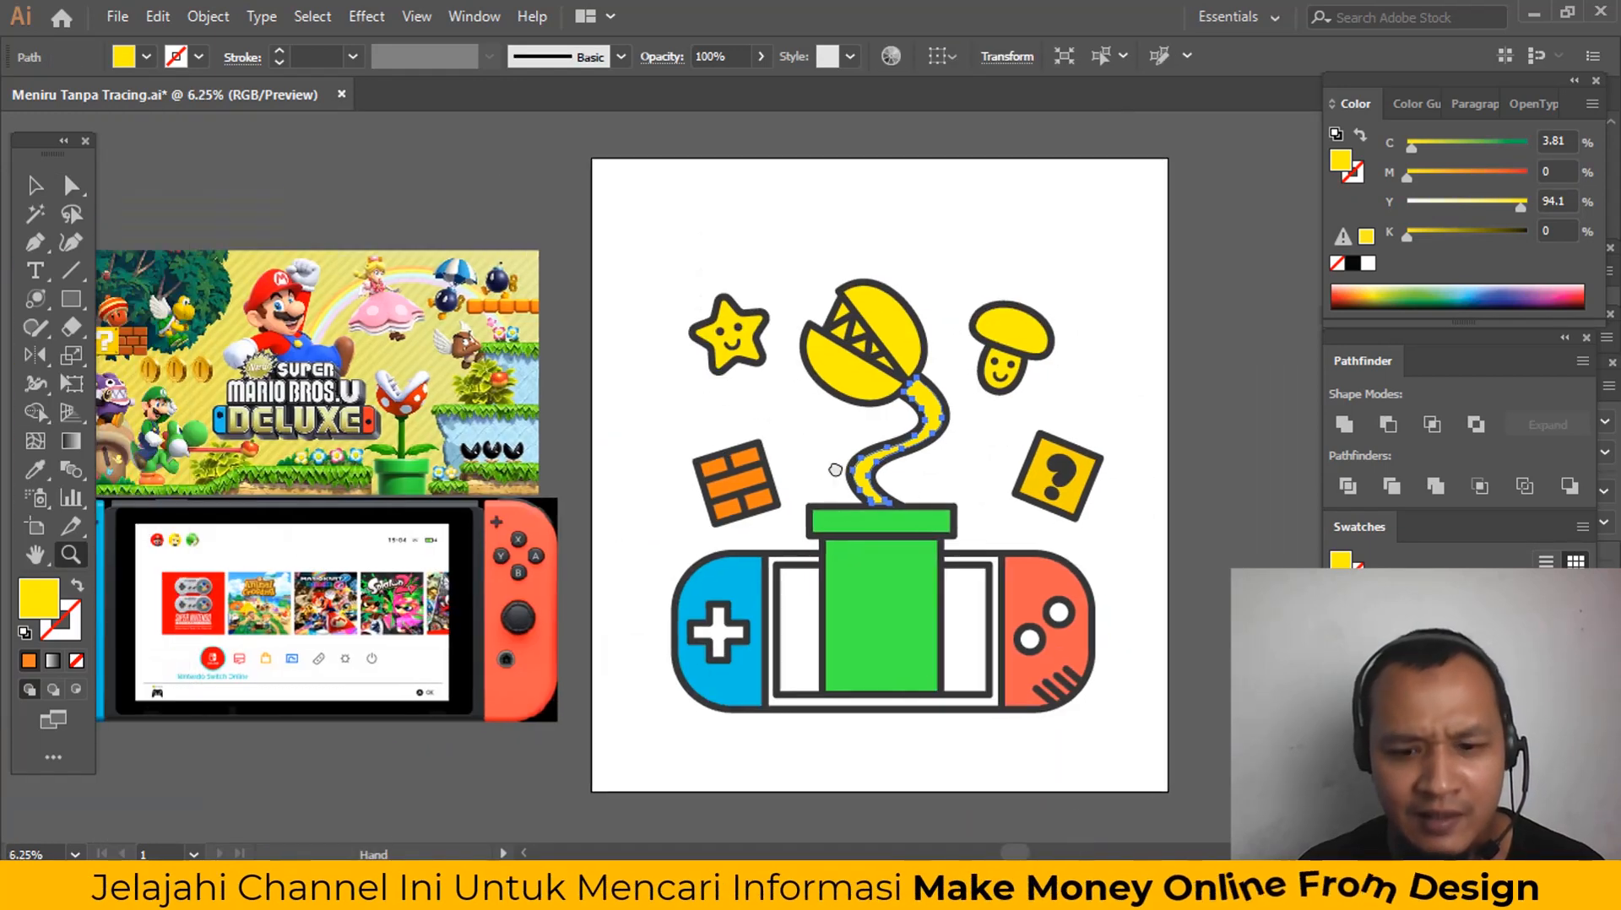
pyautogui.click(771, 491)
pyautogui.press('a')
pyautogui.click(848, 418)
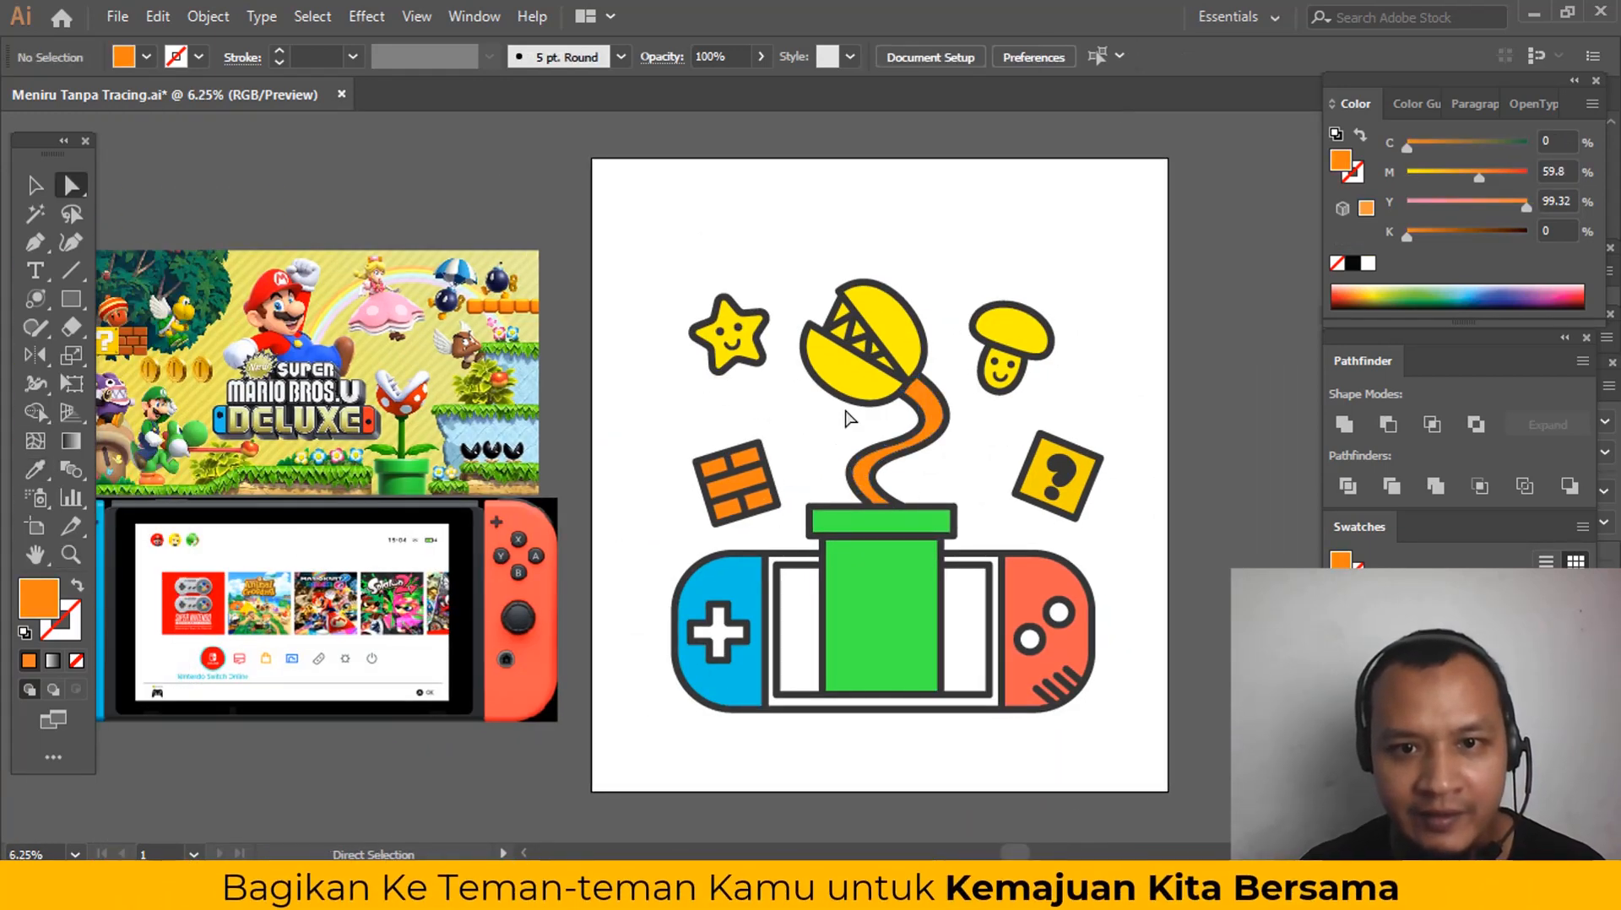
# Step: Fill the piranha plant's upper and lower jaws with the coral red sampled from the illustration's right Joy-Con
pyautogui.click(885, 359)
pyautogui.press('i')
pyautogui.click(1036, 572)
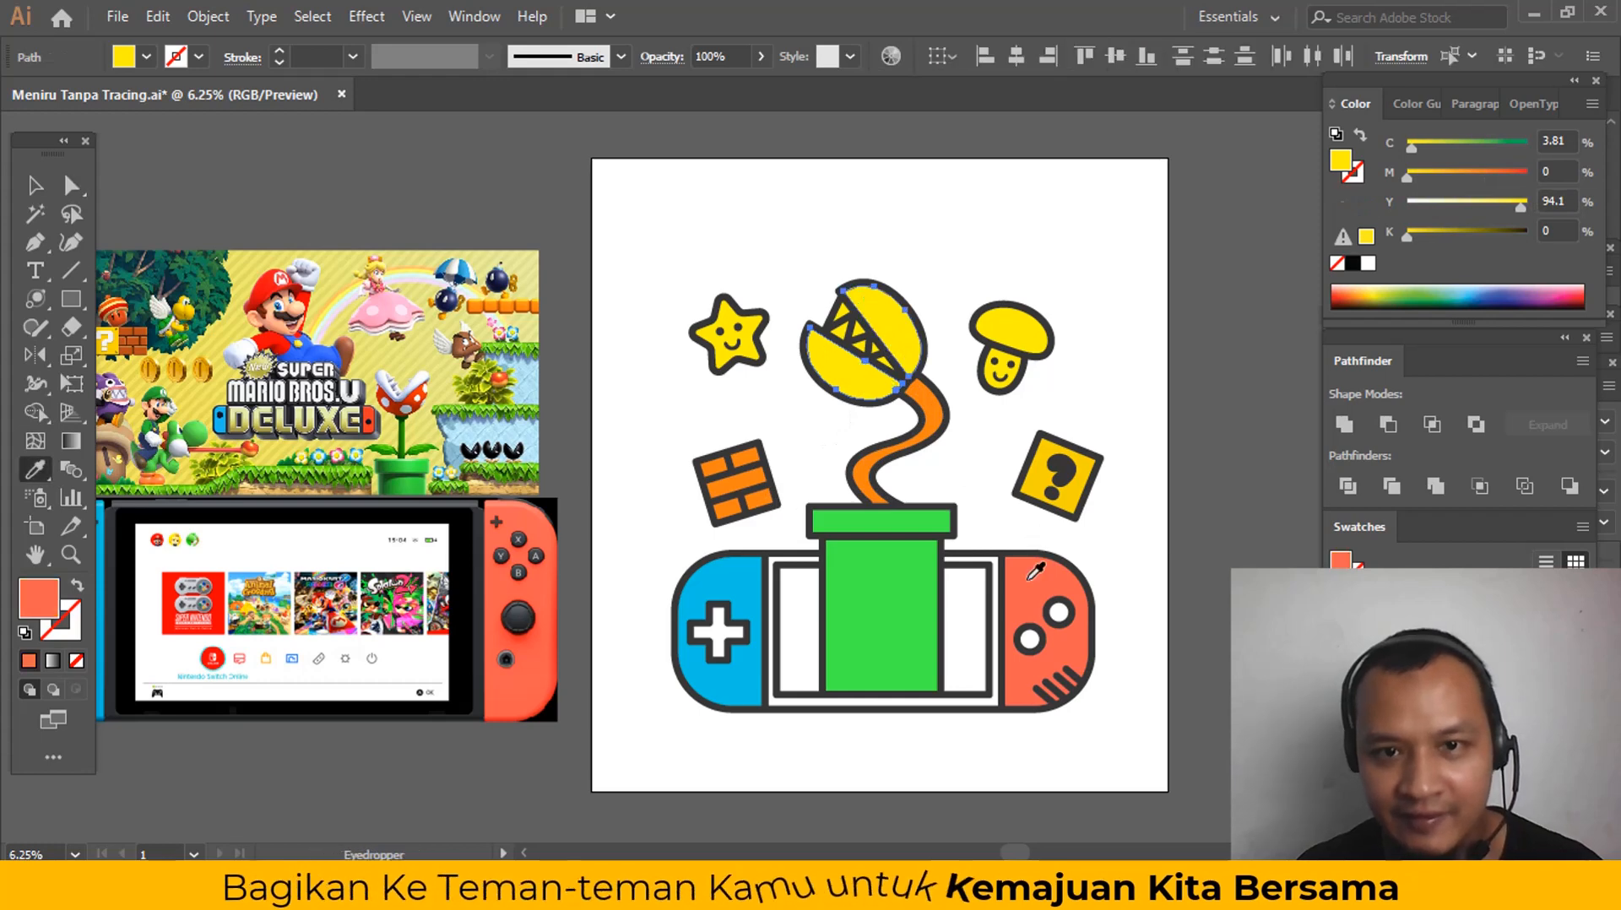
pyautogui.press('a')
pyautogui.hotkey('ctrl', 'shift', 'a')
# Step: Fill all the piranha plant's triangular teeth with the white sampled from the empty artboard
pyautogui.moveTo(803, 246); pyautogui.dragTo(844, 456)
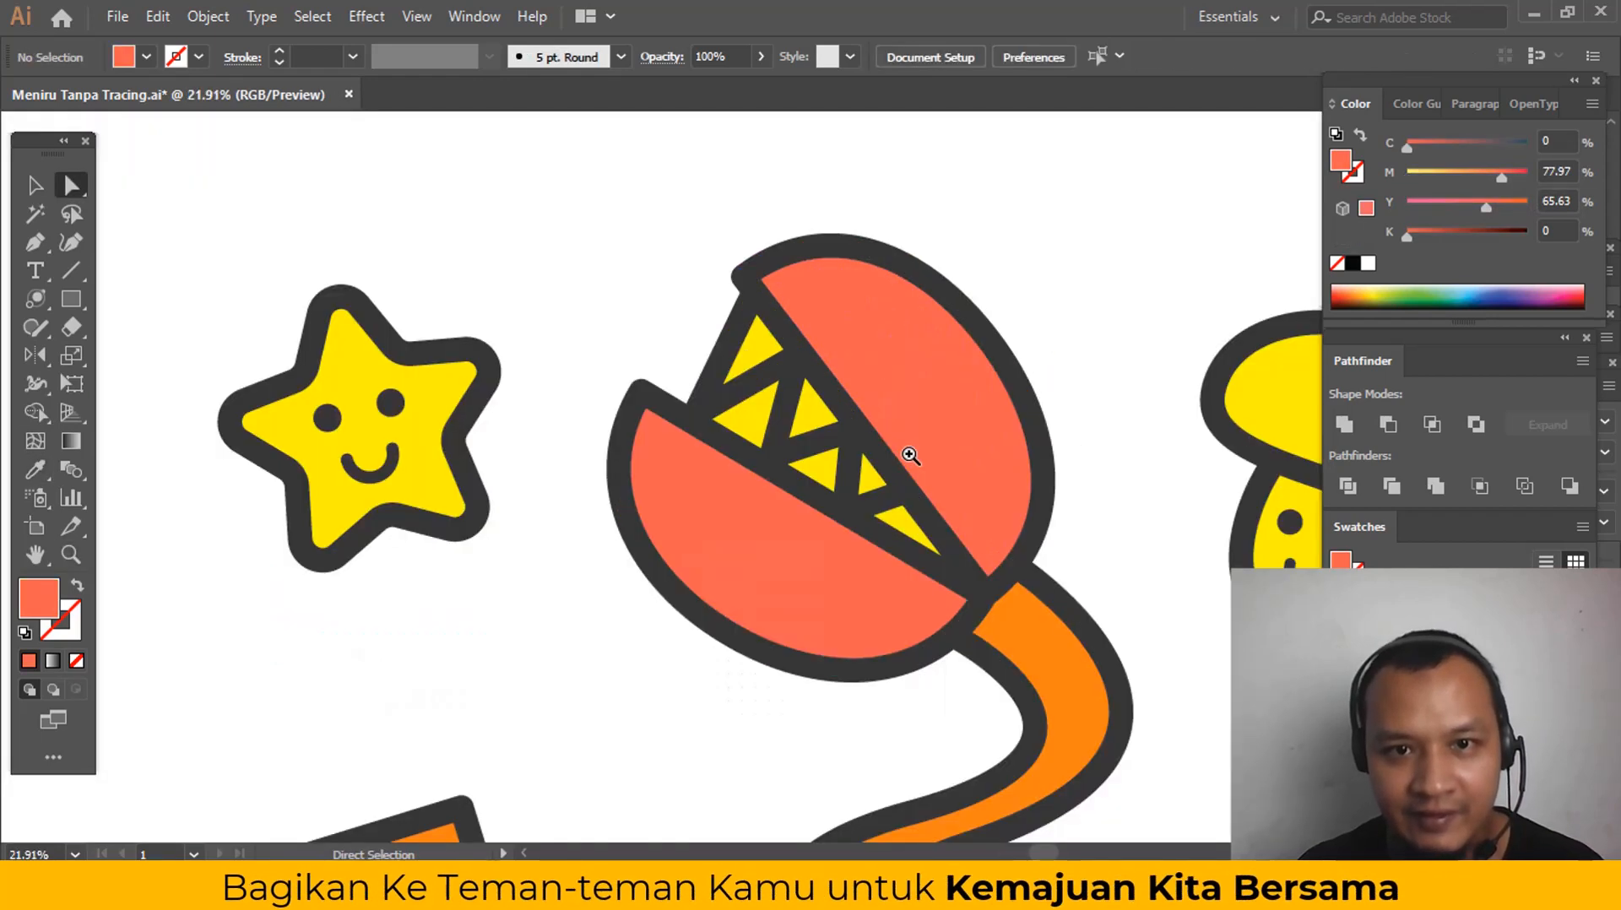
pyautogui.click(898, 532)
pyautogui.keyDown('shift'); pyautogui.click(815, 473); pyautogui.keyUp('shift')
pyautogui.keyDown('shift'); pyautogui.click(811, 409); pyautogui.keyUp('shift')
pyautogui.keyDown('shift'); pyautogui.click(748, 410); pyautogui.keyUp('shift')
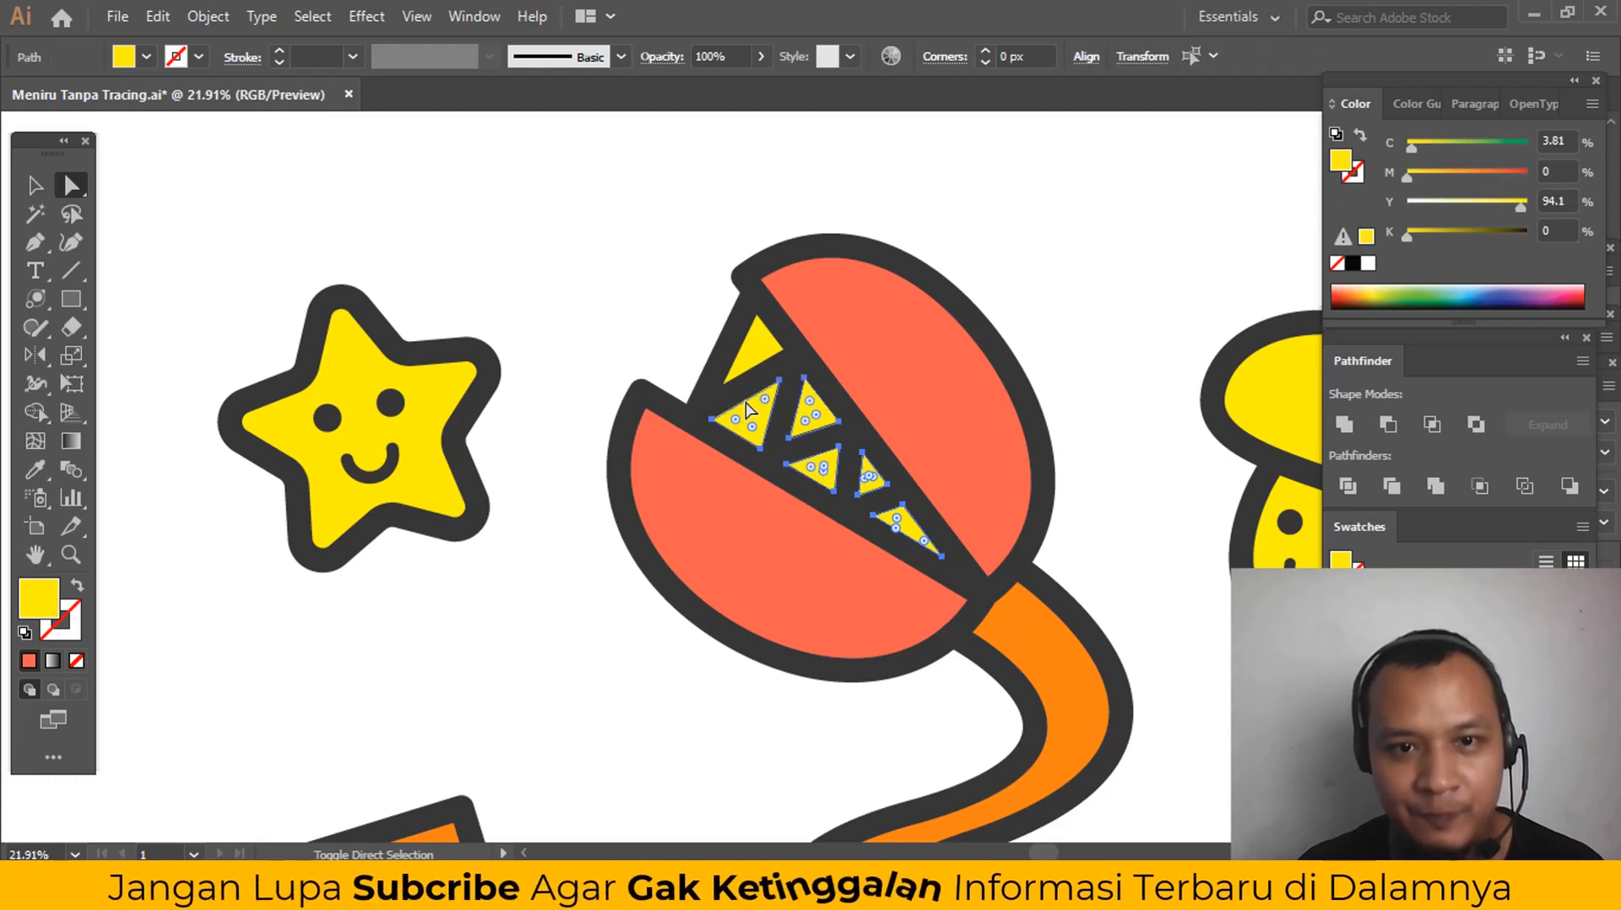
pyautogui.keyDown('shift'); pyautogui.click(752, 351); pyautogui.keyUp('shift')
pyautogui.press('i')
pyautogui.click(693, 238)
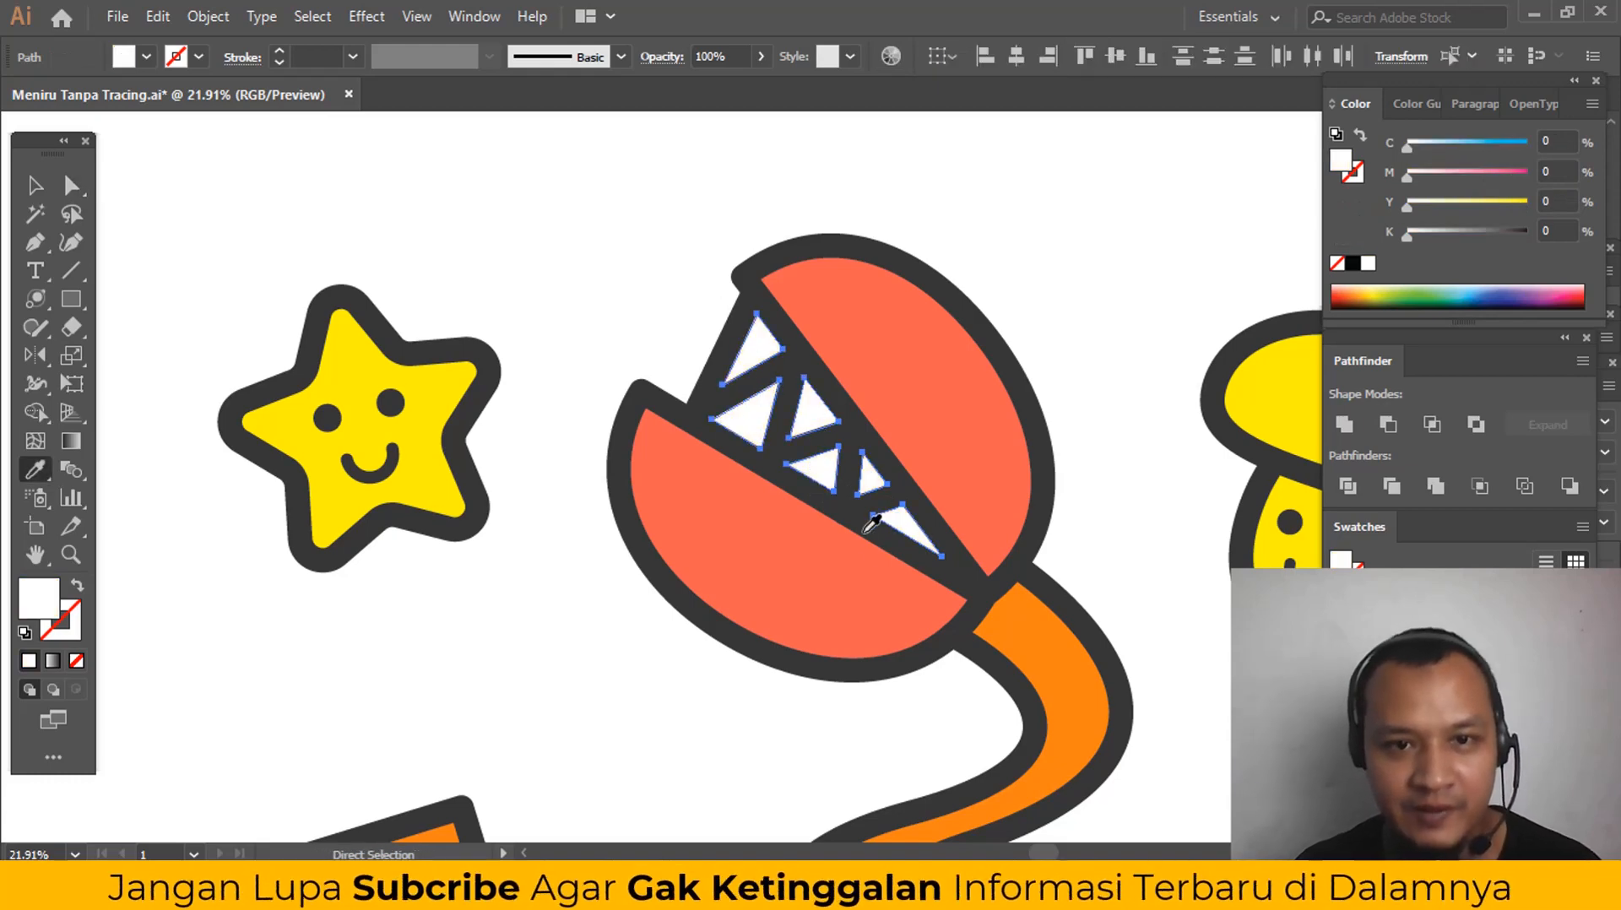
pyautogui.hotkey('ctrl', 'shift', 'a')
# Step: Fill the mushroom's cap with the coral red sampled from the piranha plant's head
pyautogui.press('z')
pyautogui.keyDown('alt'); pyautogui.click(836, 546); pyautogui.keyUp('alt')
pyautogui.keyDown('alt'); pyautogui.click(836, 546); pyautogui.keyUp('alt')
pyautogui.keyDown('alt'); pyautogui.click(836, 546); pyautogui.keyUp('alt')
pyautogui.keyDown('alt'); pyautogui.click(836, 546); pyautogui.keyUp('alt')
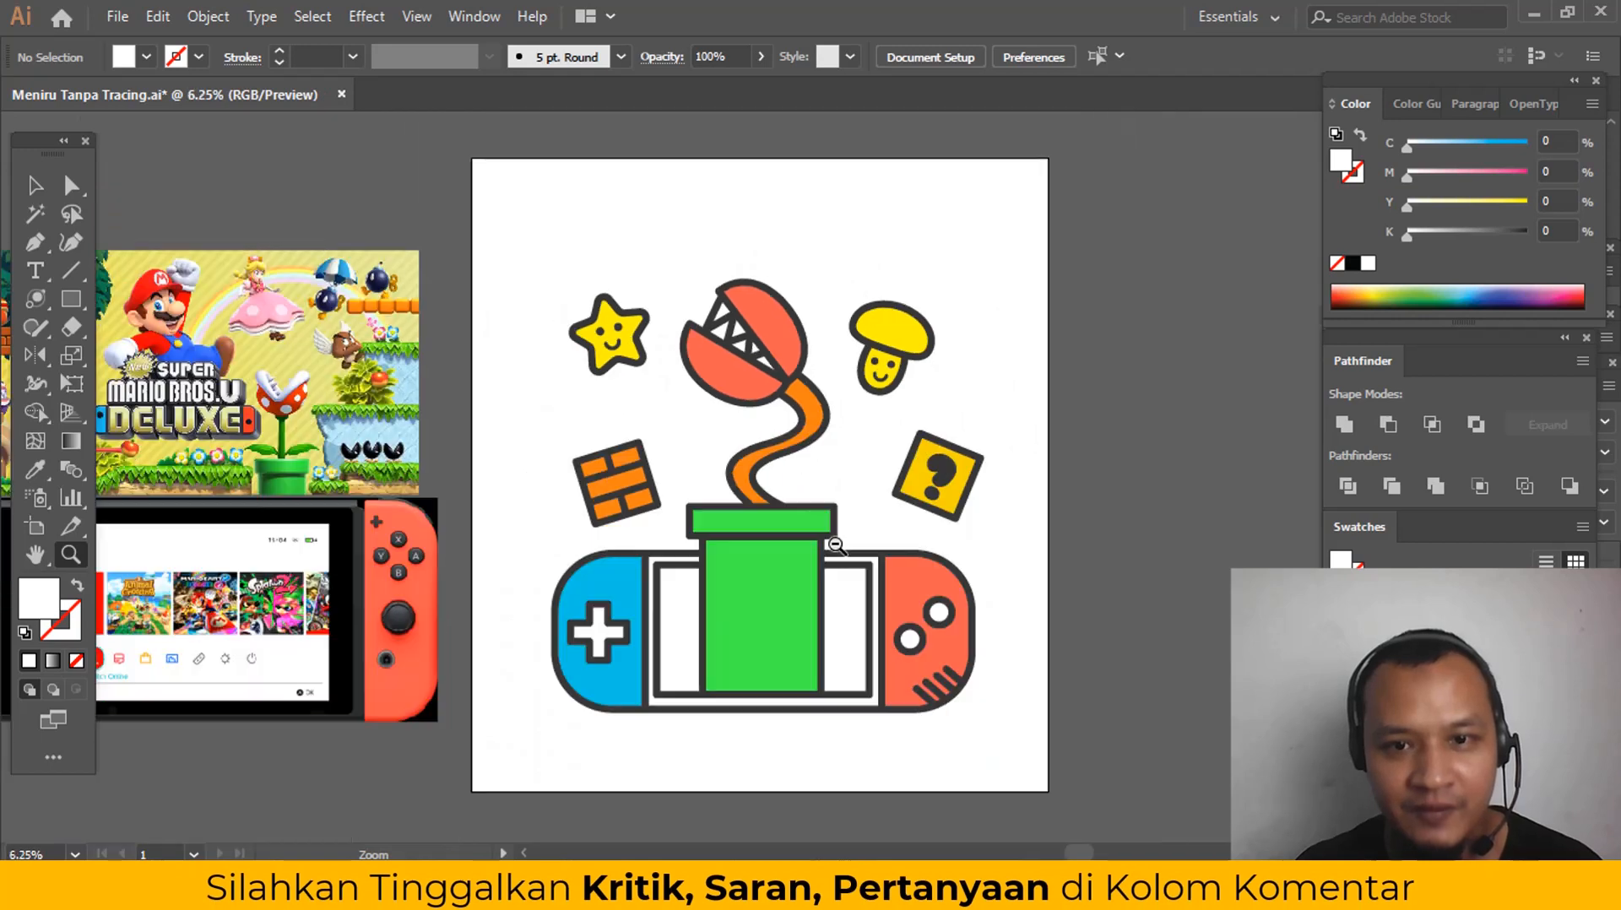
pyautogui.moveTo(842, 549); pyautogui.dragTo(1025, 505)
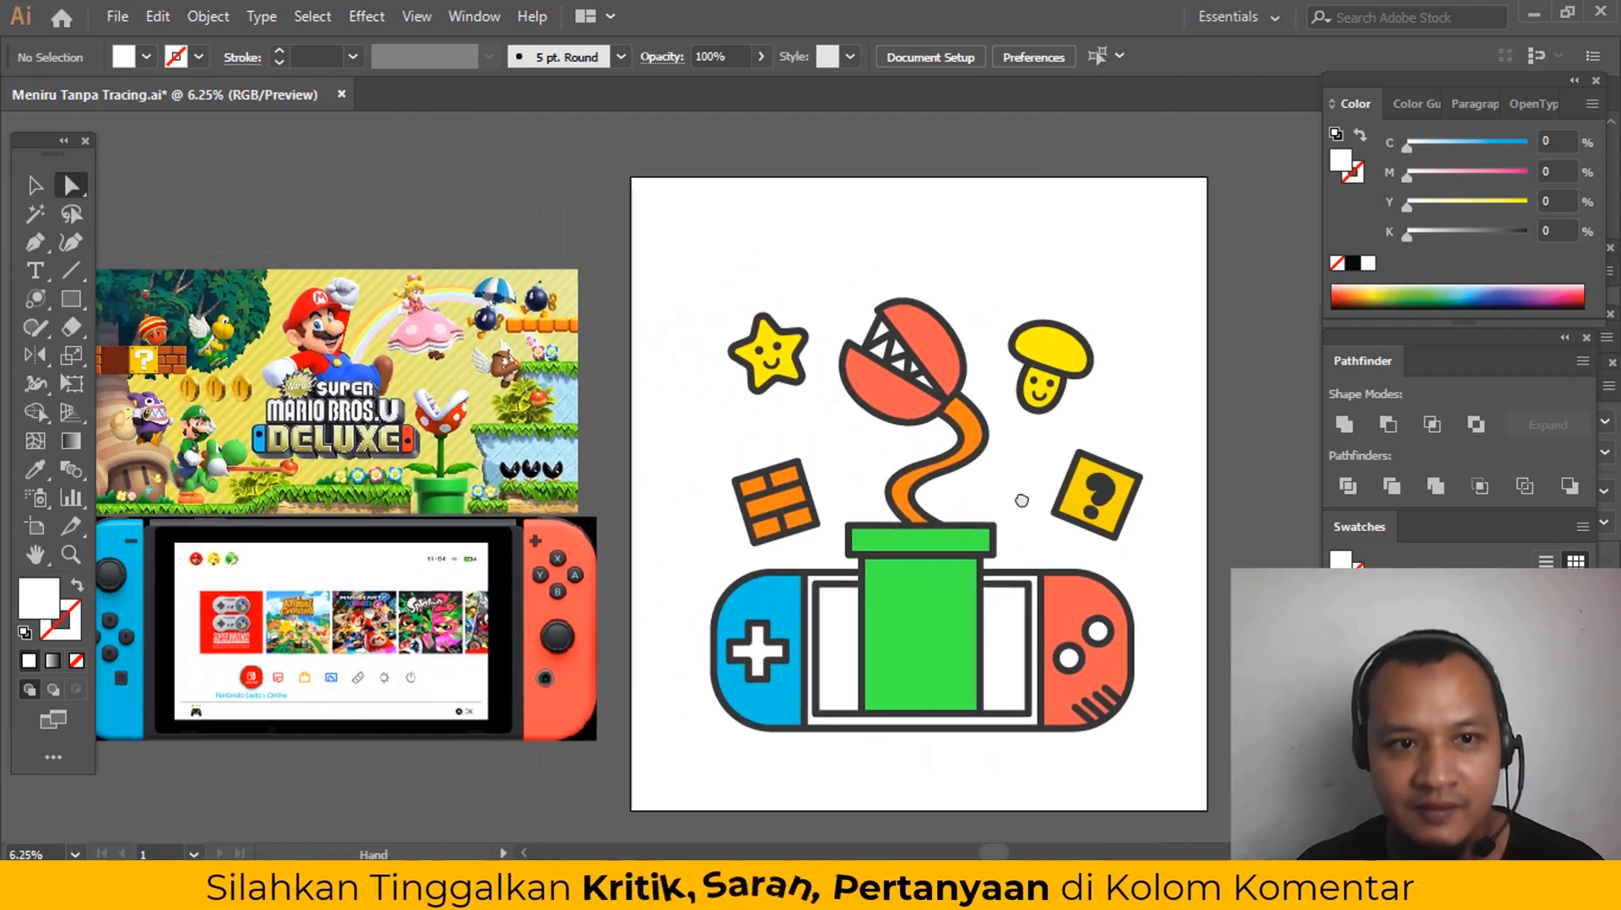
pyautogui.click(968, 485)
pyautogui.press('a')
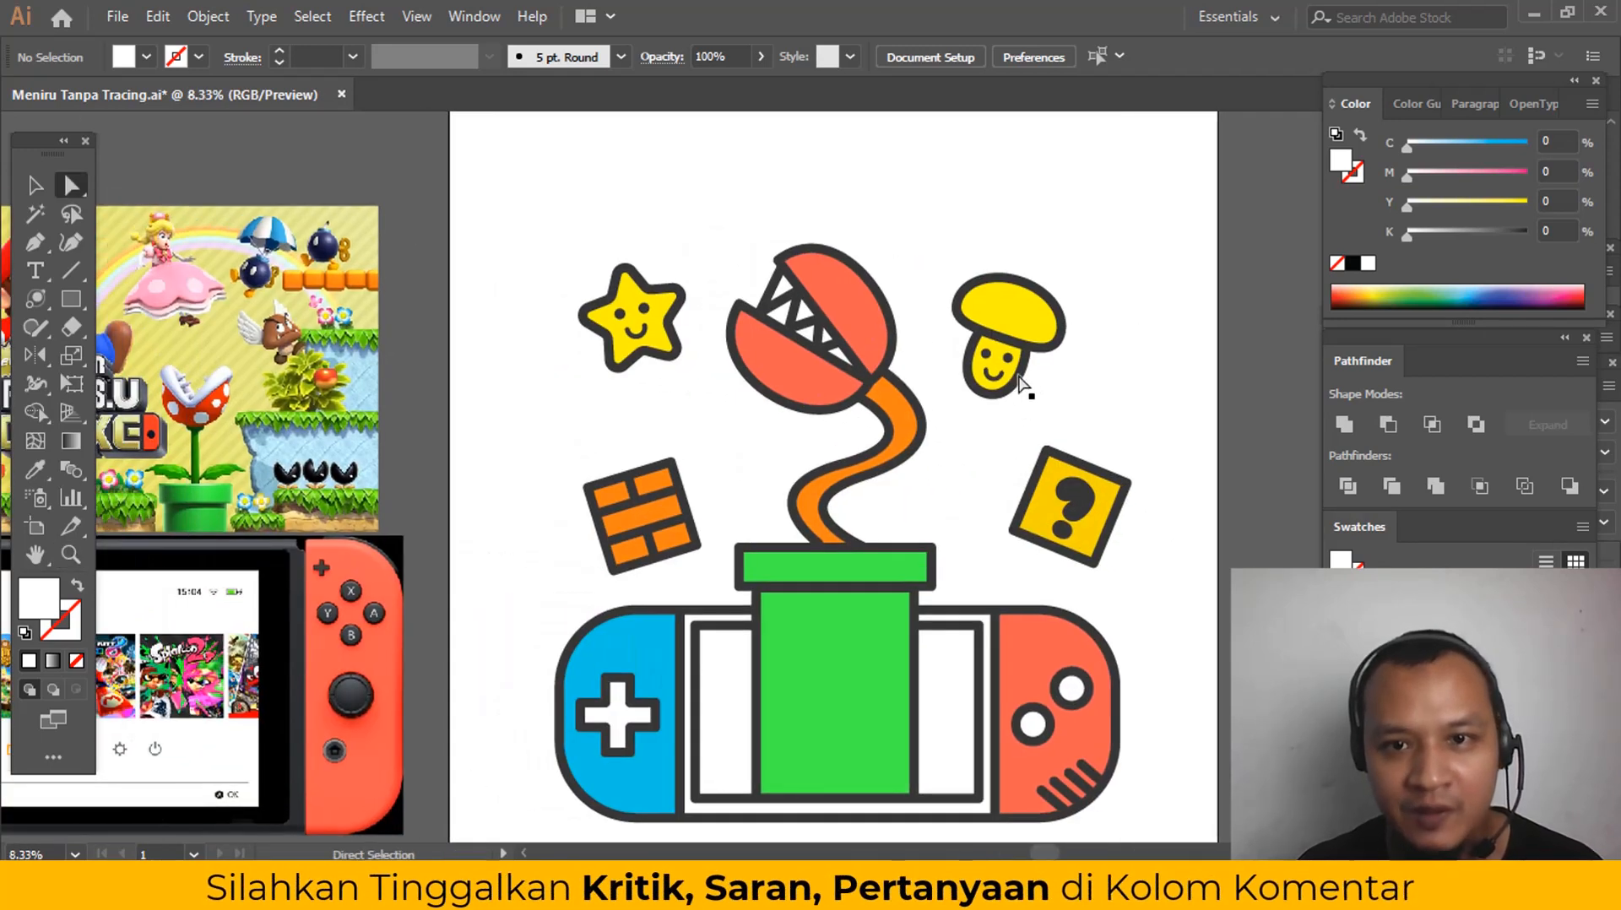
pyautogui.click(1025, 331)
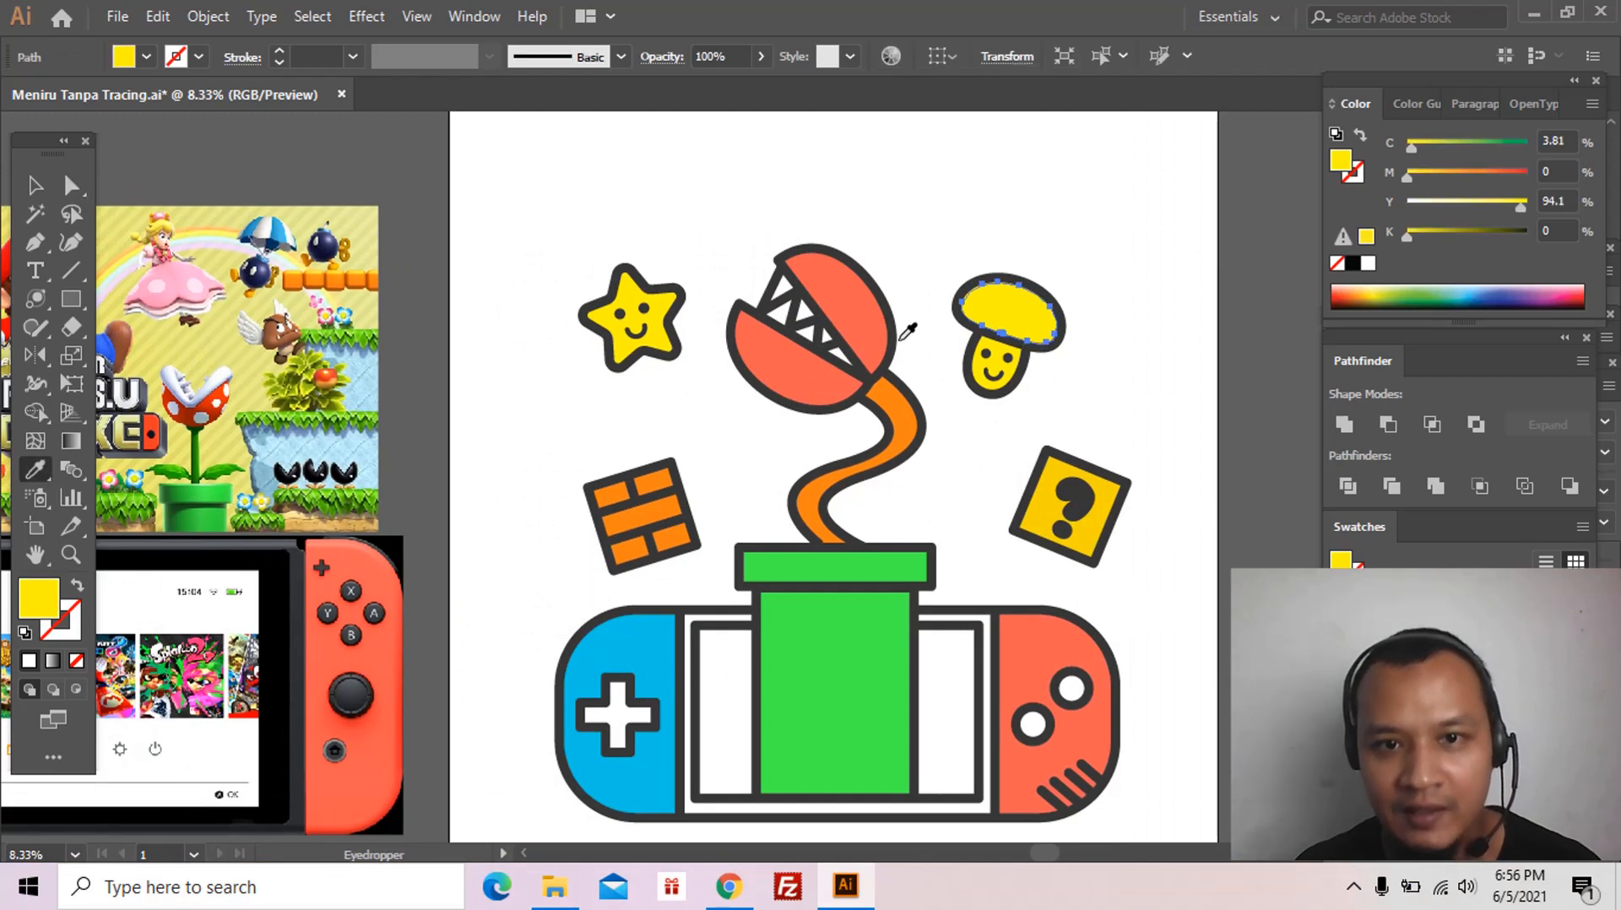
pyautogui.click(876, 317)
pyautogui.keyDown('ctrl'); pyautogui.click(981, 405); pyautogui.keyUp('ctrl')
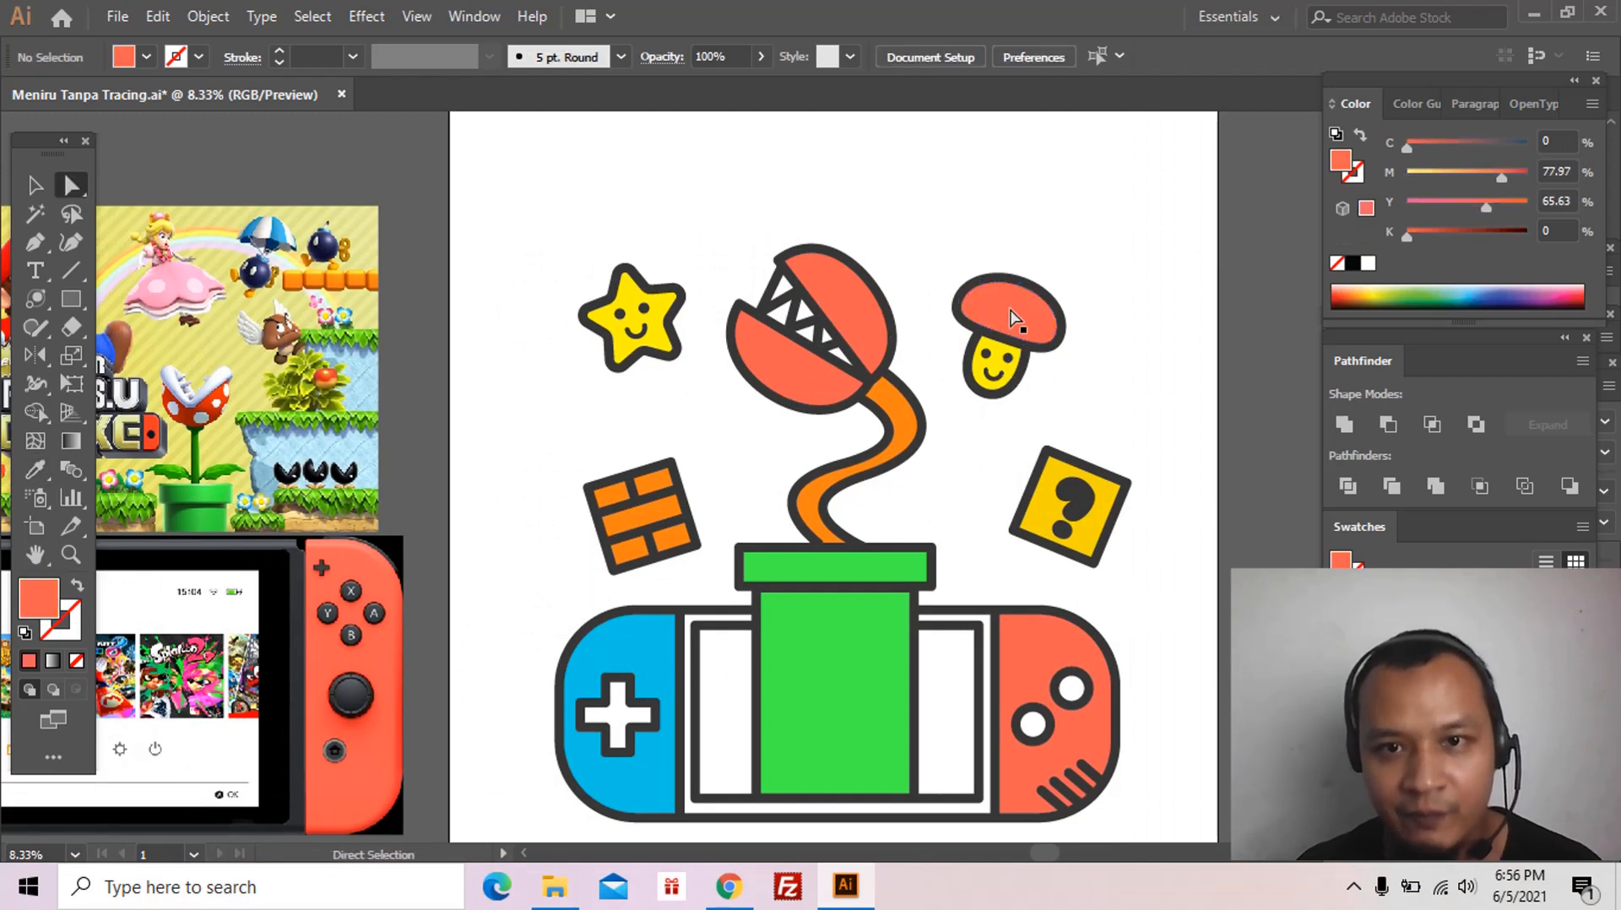
# Step: Try filling the mushroom cap with the pink sampled from the princess's dress in the reference image
pyautogui.click(1006, 347)
pyautogui.press('z')
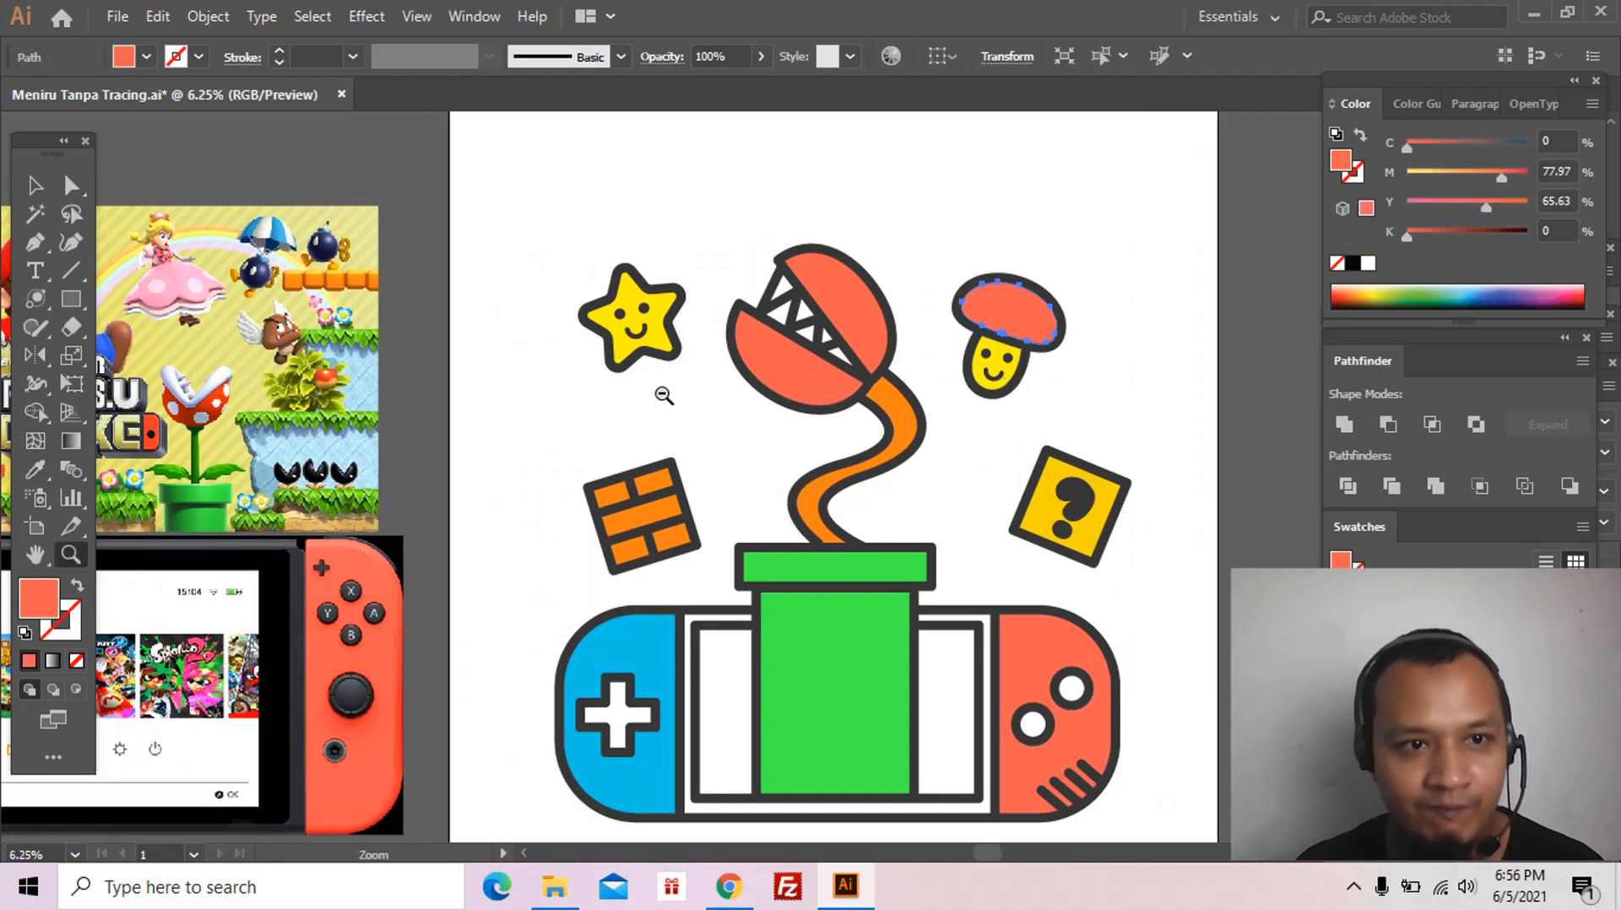
pyautogui.keyDown('alt'); pyautogui.click(677, 406); pyautogui.keyUp('alt')
pyautogui.moveTo(632, 436); pyautogui.dragTo(709, 416)
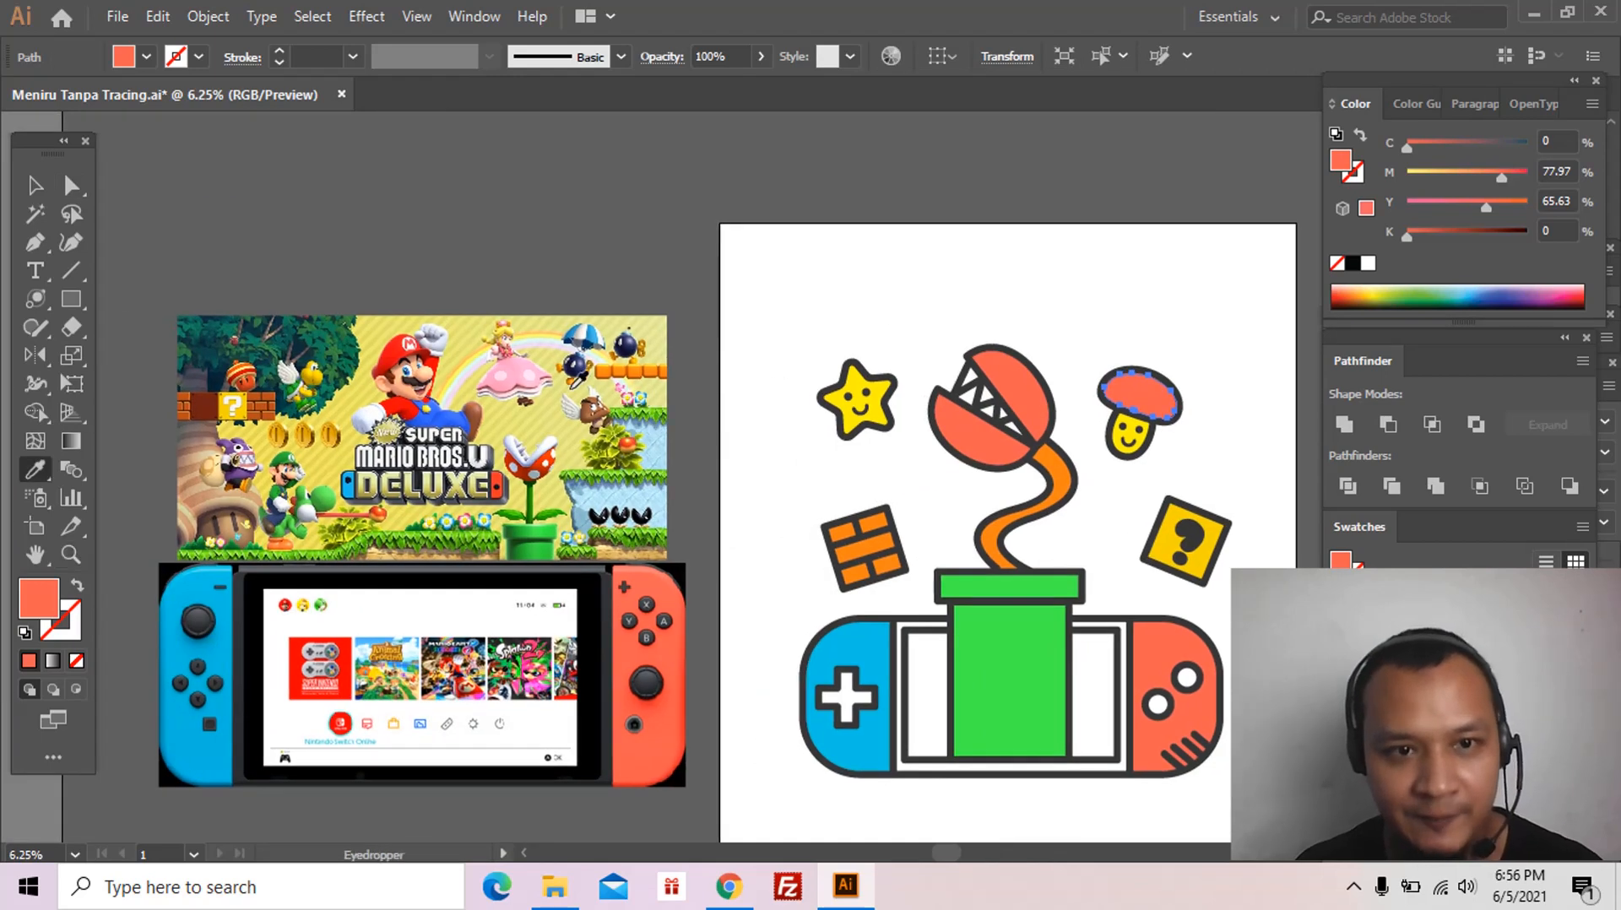
pyautogui.click(522, 370)
pyautogui.keyDown('ctrl'); pyautogui.click(1078, 368); pyautogui.keyUp('ctrl')
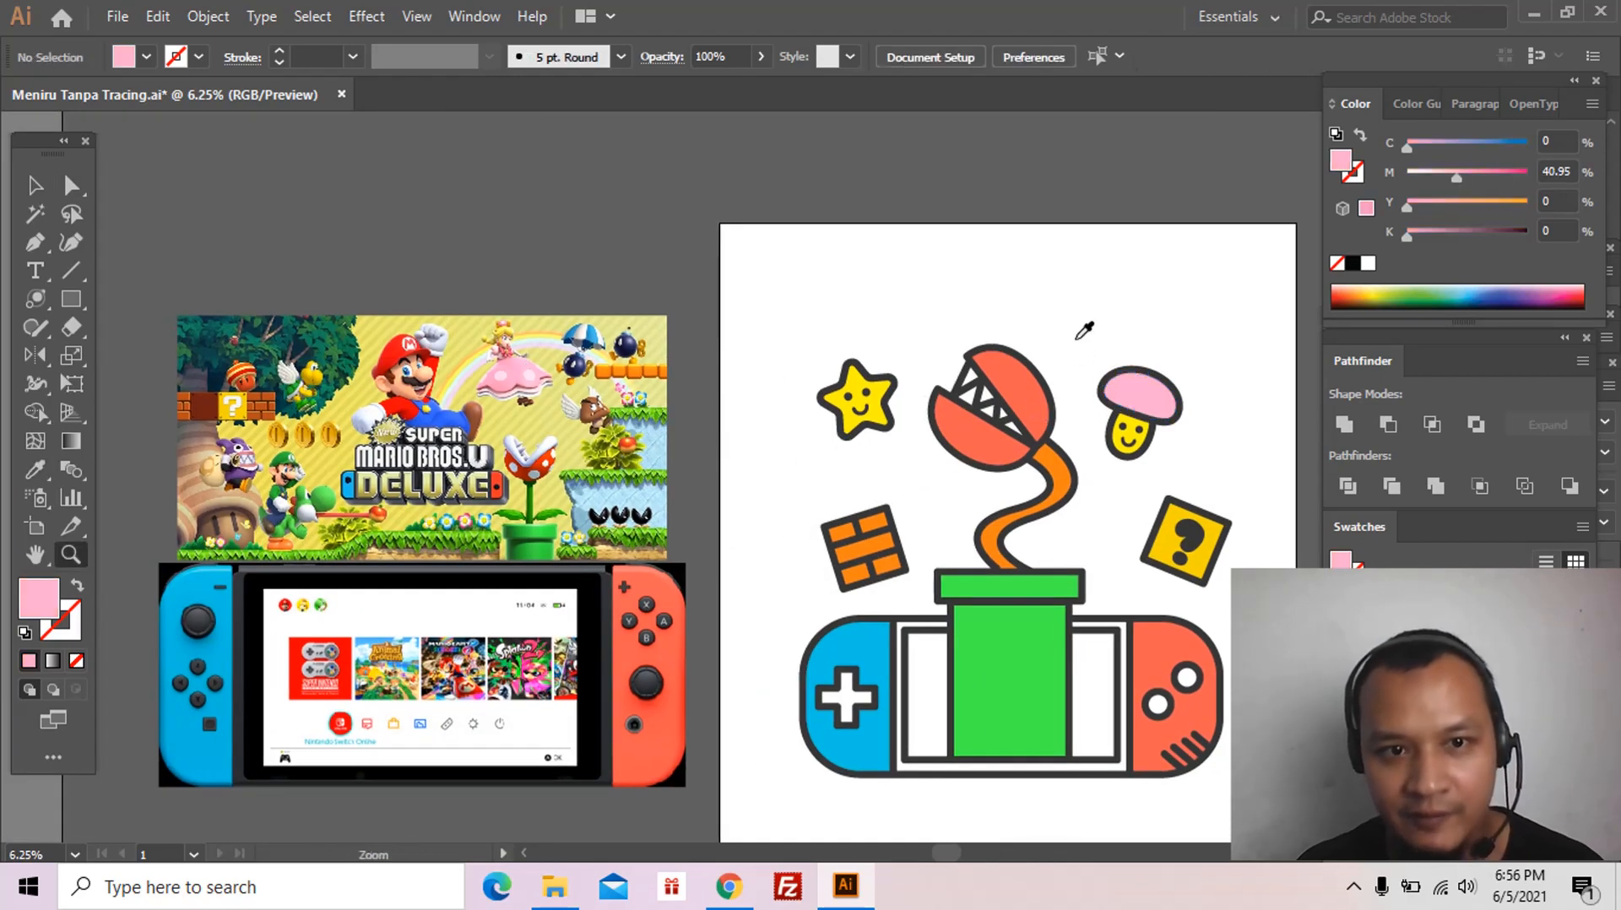
# Step: Recolor the mushroom cap with the coral red of the piranha plant's head
pyautogui.press('a')
pyautogui.click(1110, 414)
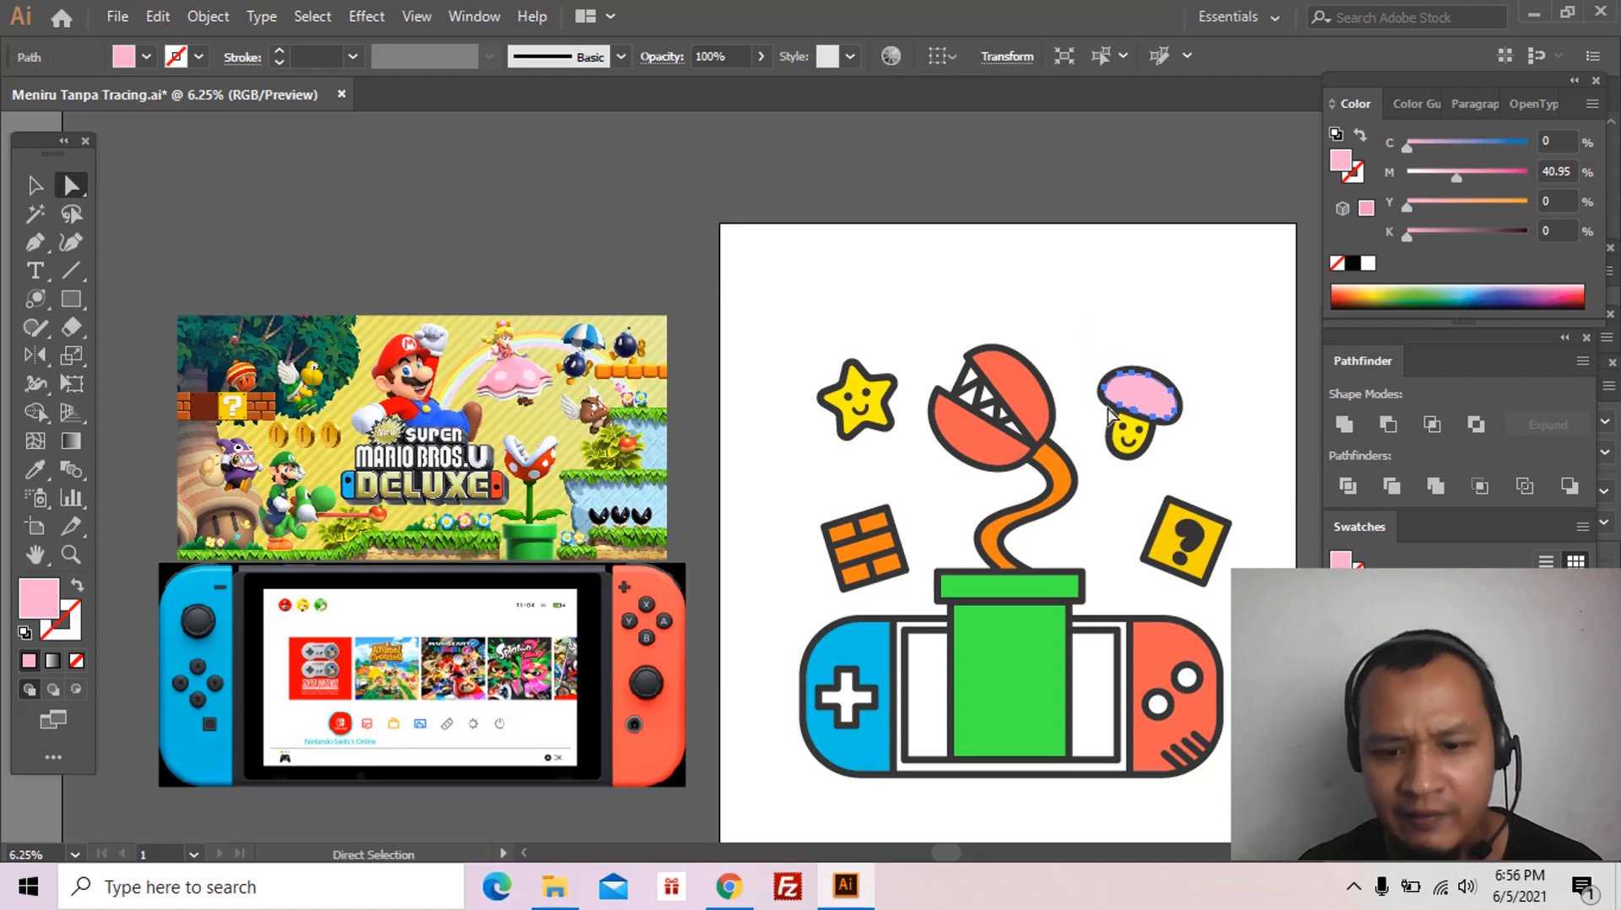
pyautogui.click(1033, 387)
pyautogui.keyDown('ctrl'); pyautogui.click(1085, 326); pyautogui.keyUp('ctrl')
# Step: Fill the mushroom's smiling face with the white sampled from the artboard background
pyautogui.press('z')
pyautogui.moveTo(1079, 310); pyautogui.dragTo(1147, 503)
pyautogui.press('a')
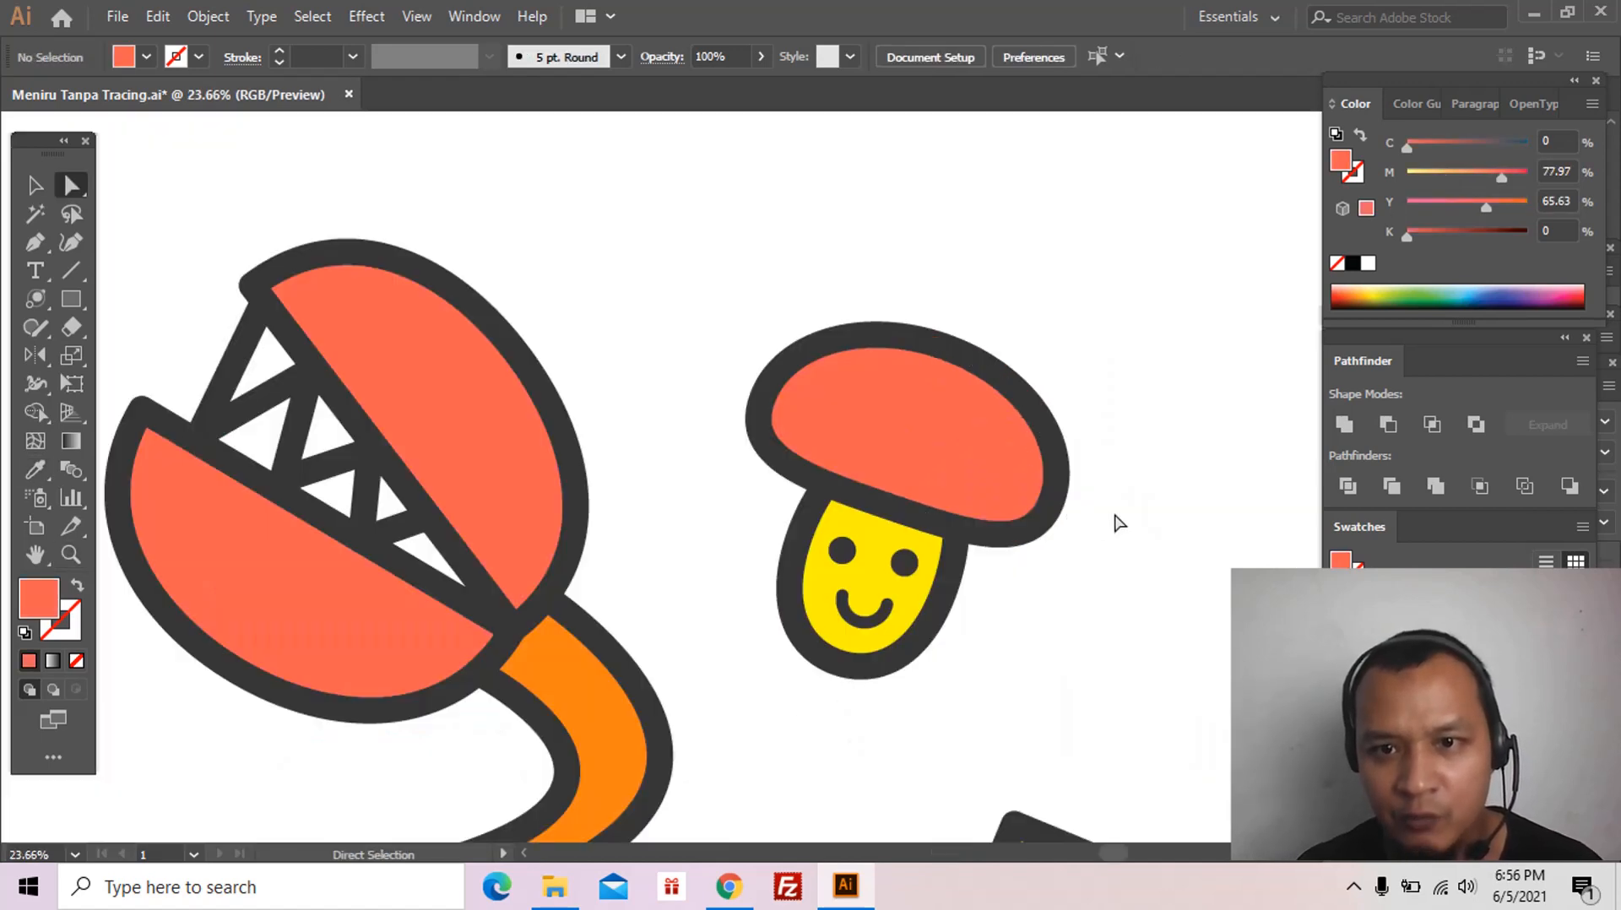
pyautogui.click(917, 608)
pyautogui.press('i')
pyautogui.click(1092, 604)
pyautogui.press('z')
pyautogui.keyDown('ctrl'); pyautogui.click(743, 527); pyautogui.keyUp('ctrl')
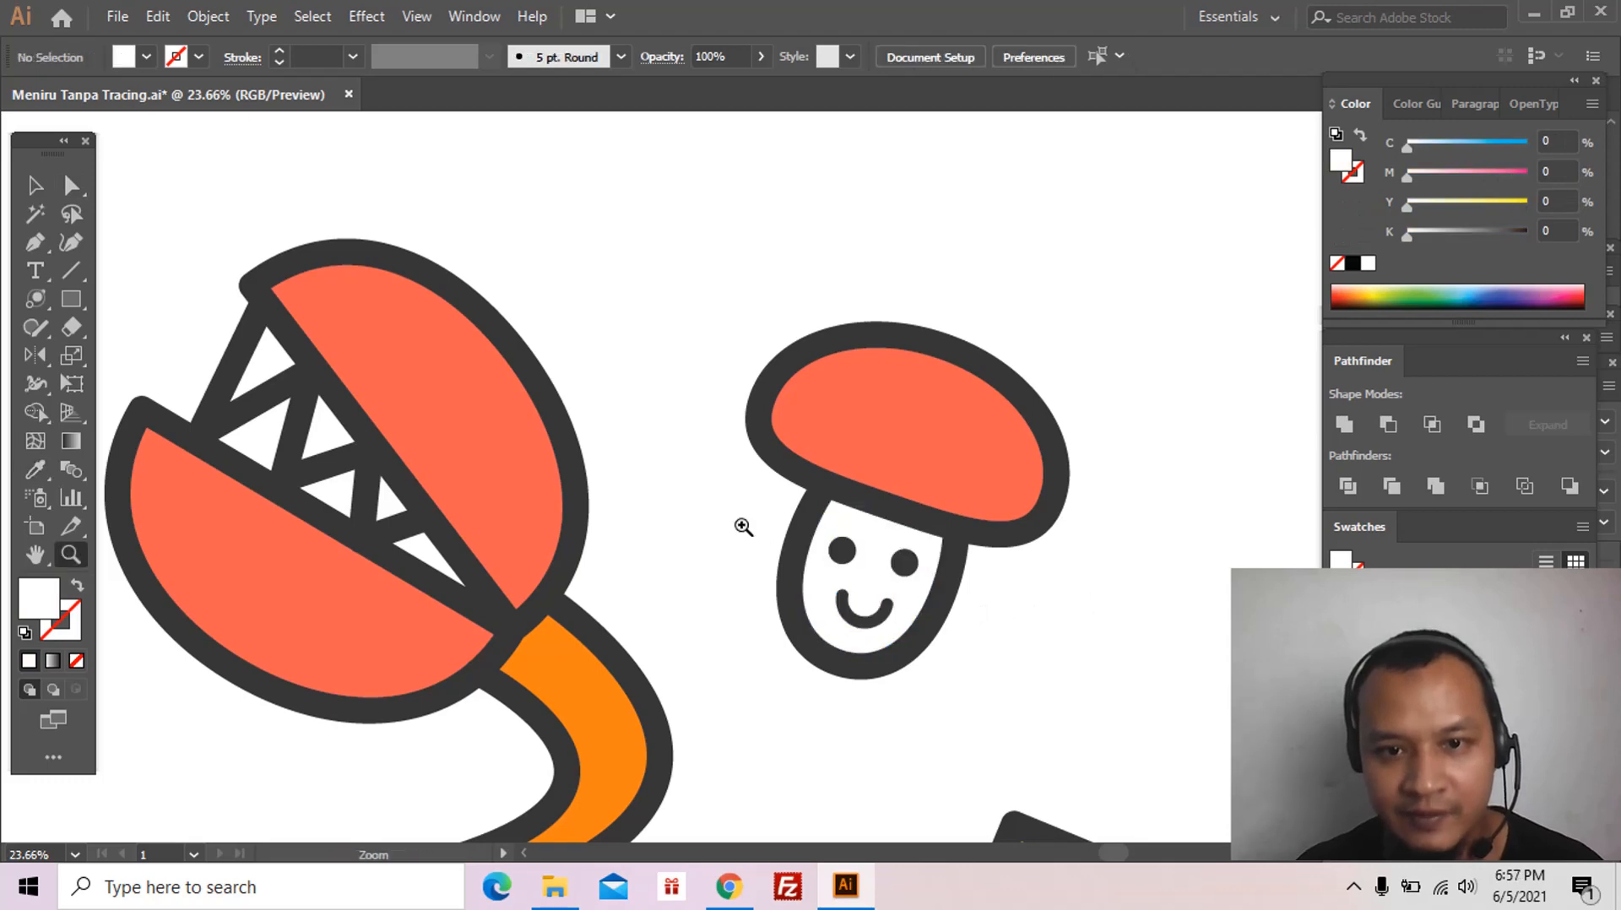
# Step: Draw seven white circular spots of varied sizes with the Ellipse tool, three on the plant's upper jaw and four on the lower jaw
pyautogui.keyDown('alt'); pyautogui.click(744, 527); pyautogui.keyUp('alt')
pyautogui.keyDown('alt'); pyautogui.click(743, 526); pyautogui.keyUp('alt')
pyautogui.keyDown('alt'); pyautogui.click(743, 527); pyautogui.keyUp('alt')
pyautogui.keyDown('alt'); pyautogui.click(743, 527); pyautogui.keyUp('alt')
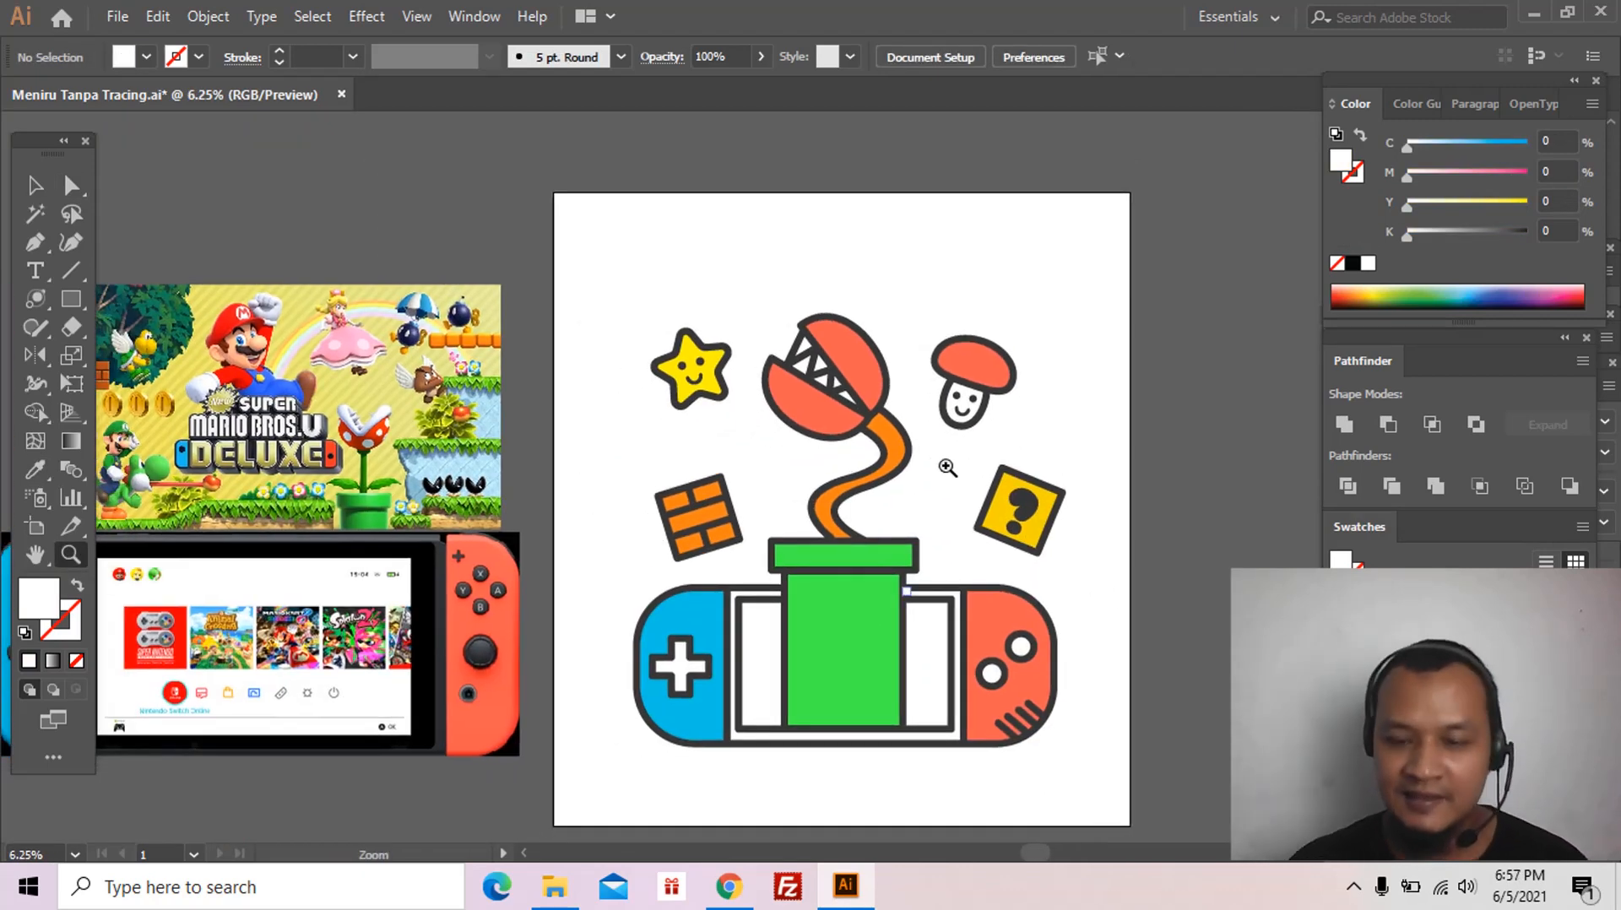
pyautogui.moveTo(747, 524); pyautogui.dragTo(876, 472)
pyautogui.click(993, 532)
pyautogui.moveTo(893, 532); pyautogui.dragTo(1053, 575)
pyautogui.moveTo(69, 299); pyautogui.dragTo(125, 376)
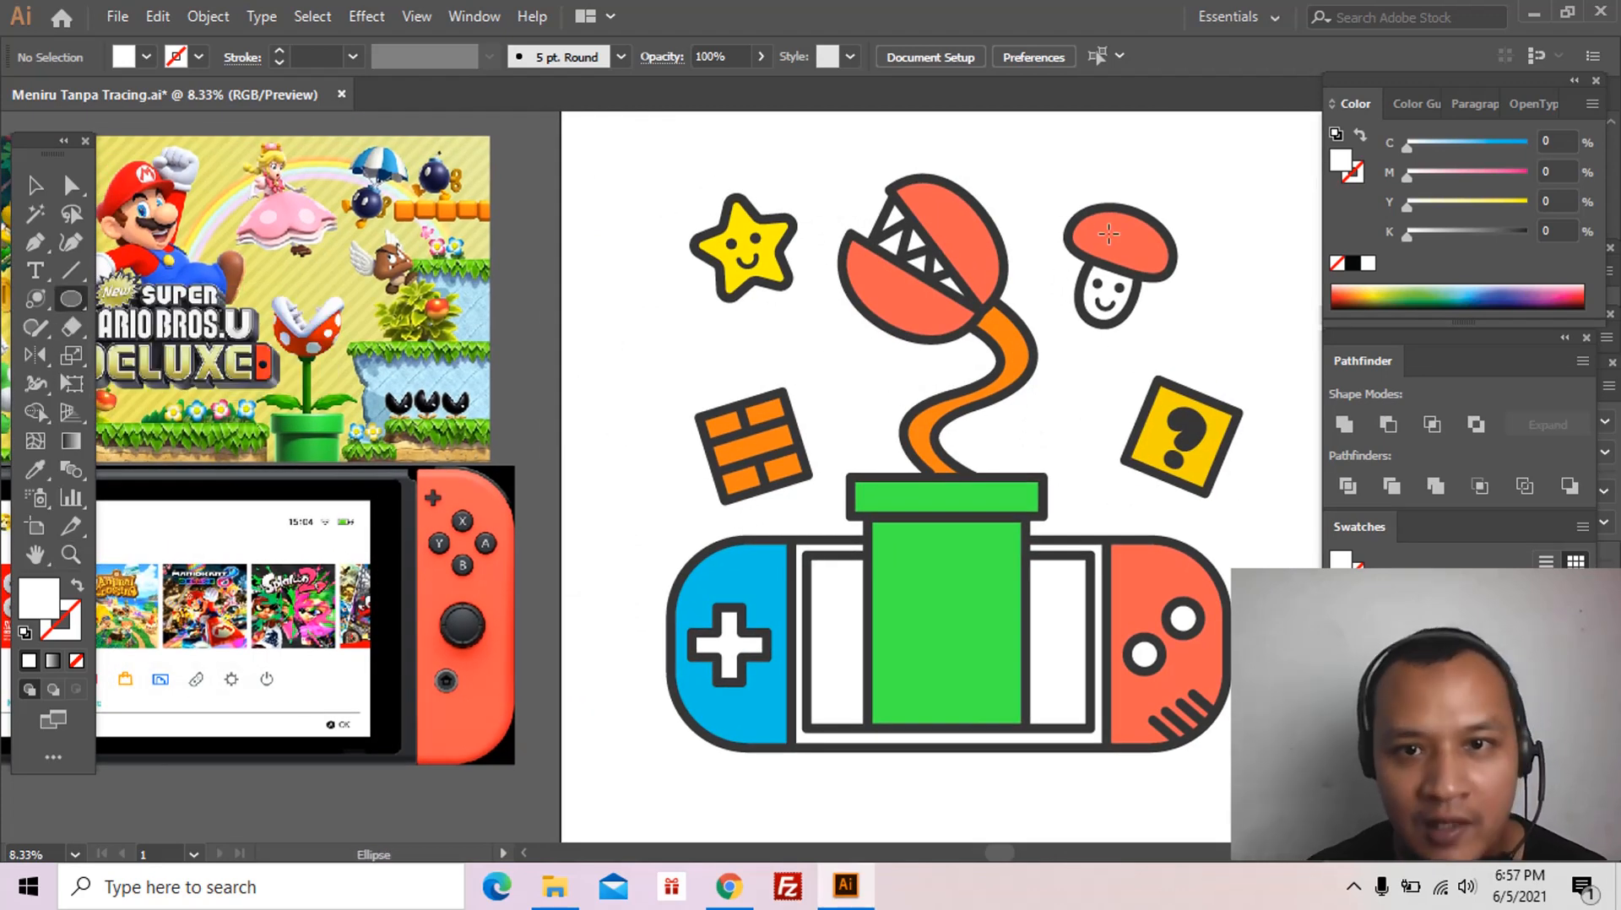
pyautogui.moveTo(1000, 243); pyautogui.dragTo(1001, 244)
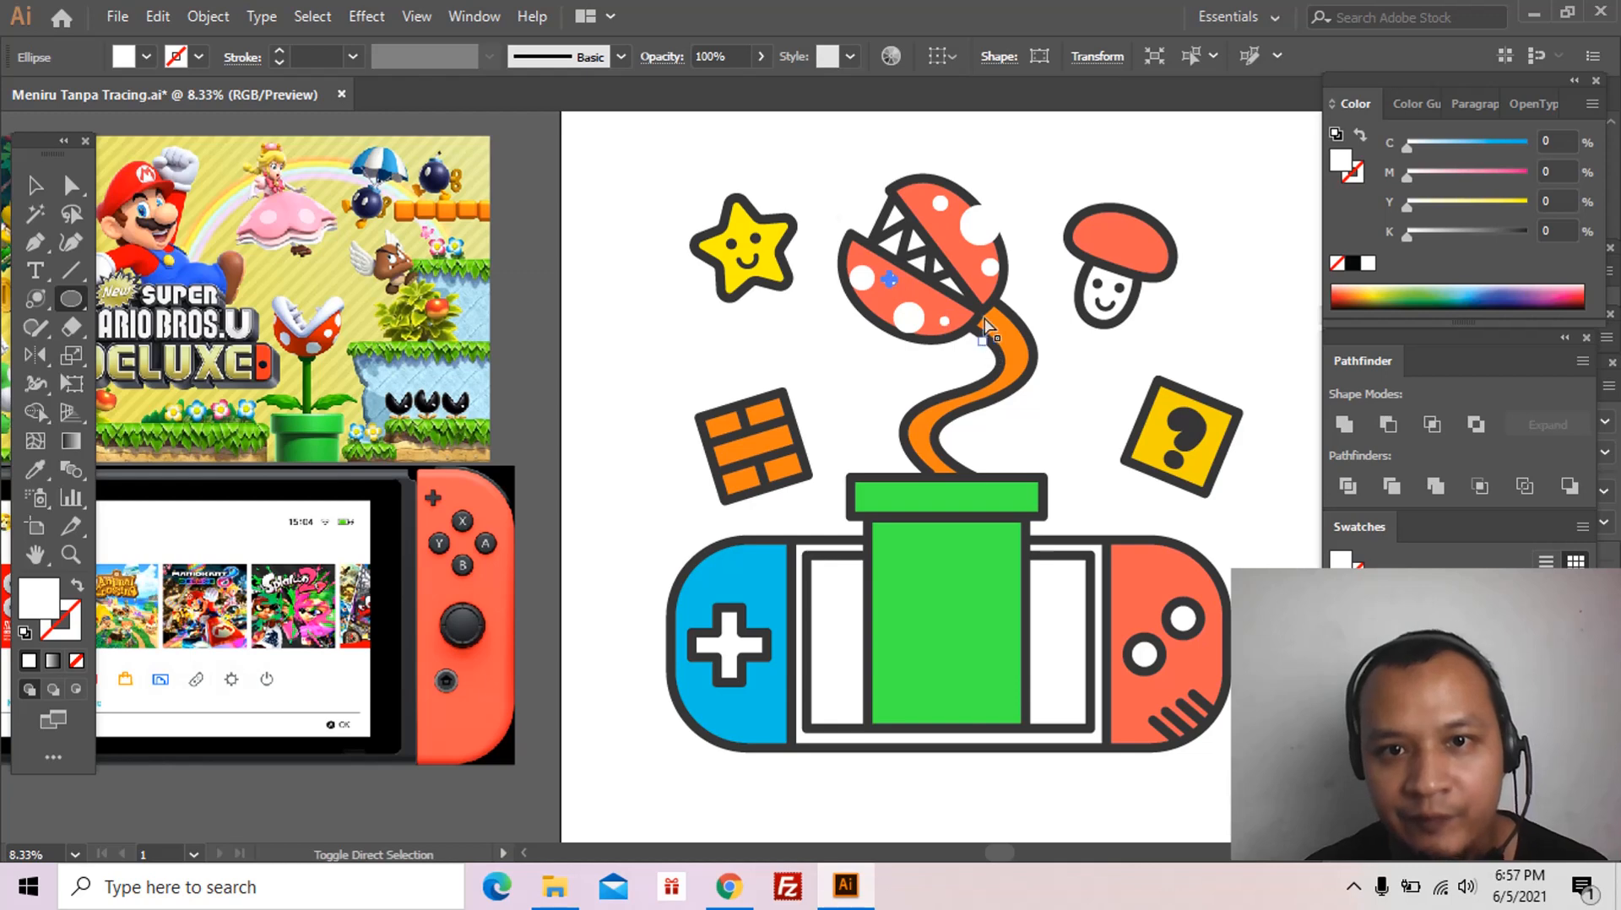
# Step: Move the lower jaw's two largest spots outward so they overlap its dark outline
pyautogui.moveTo(813, 149); pyautogui.dragTo(973, 409)
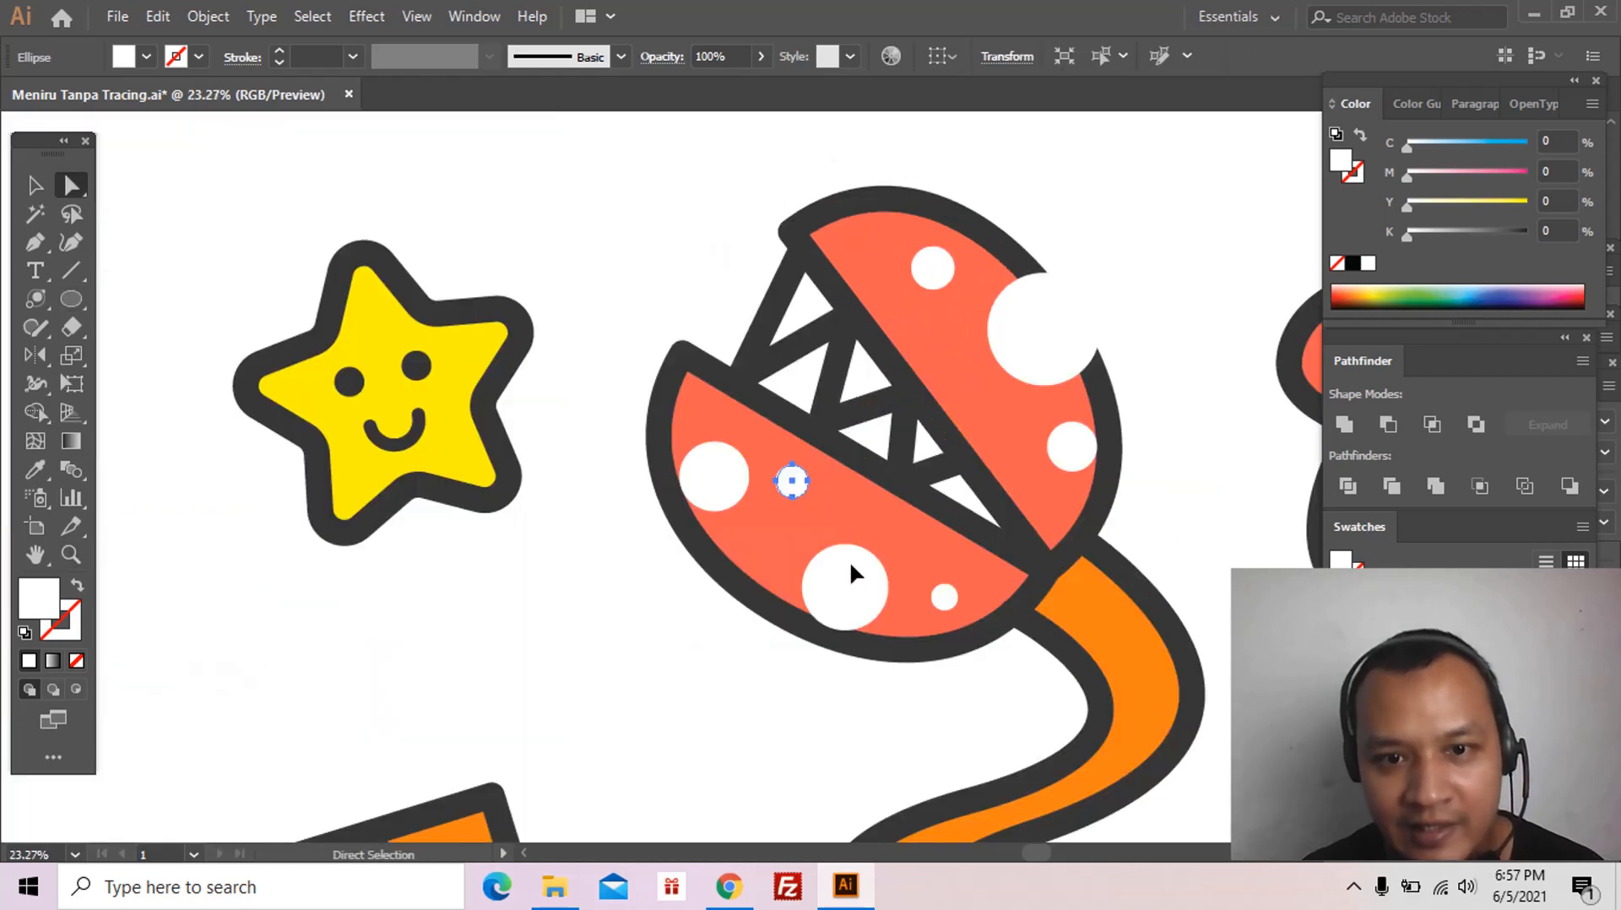
pyautogui.moveTo(851, 578); pyautogui.dragTo(844, 598)
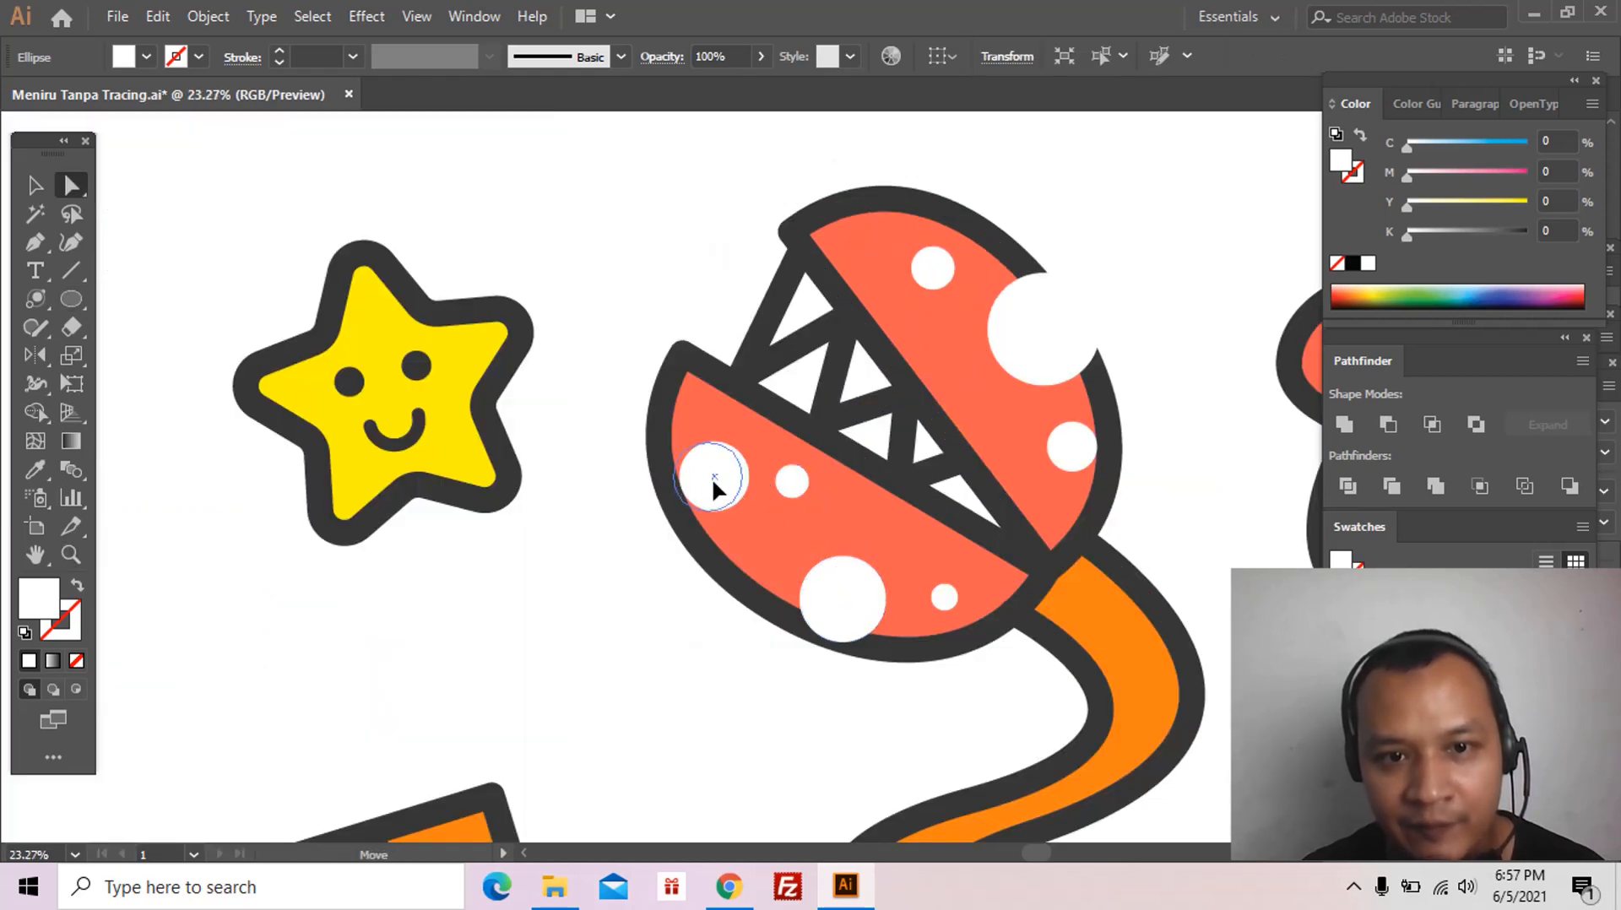
pyautogui.moveTo(701, 475); pyautogui.dragTo(676, 469)
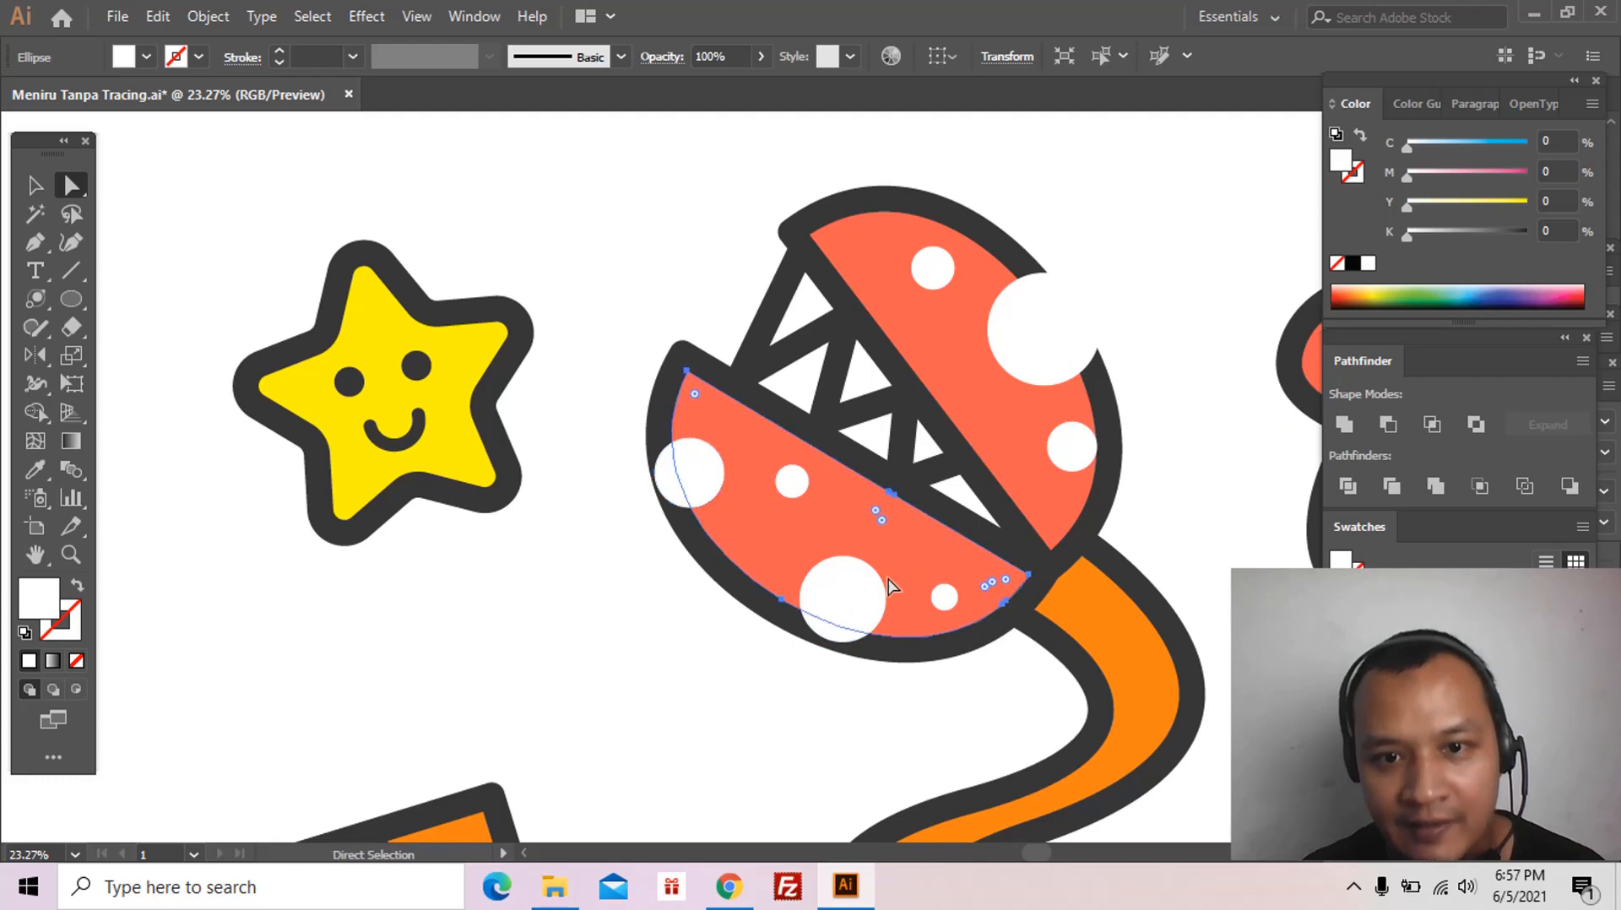
# Step: Divide the lower jaw and its two edge spots with Pathfinder, and delete the spot pieces lying outside the red area
pyautogui.keyDown('shift'); pyautogui.click(845, 584); pyautogui.keyUp('shift')
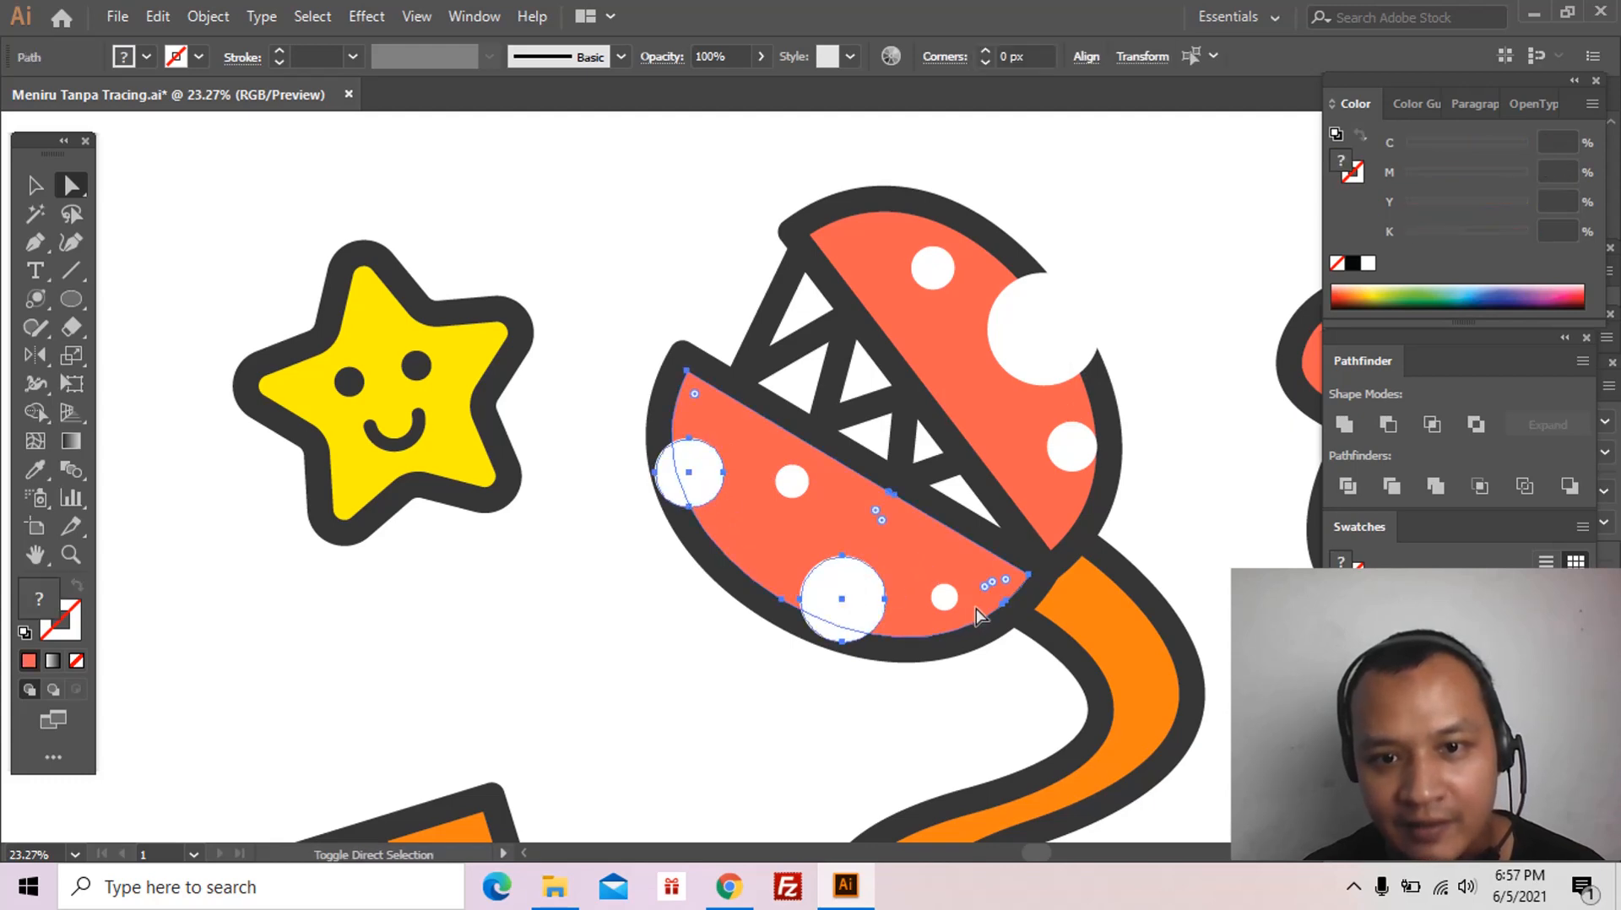
pyautogui.click(1348, 486)
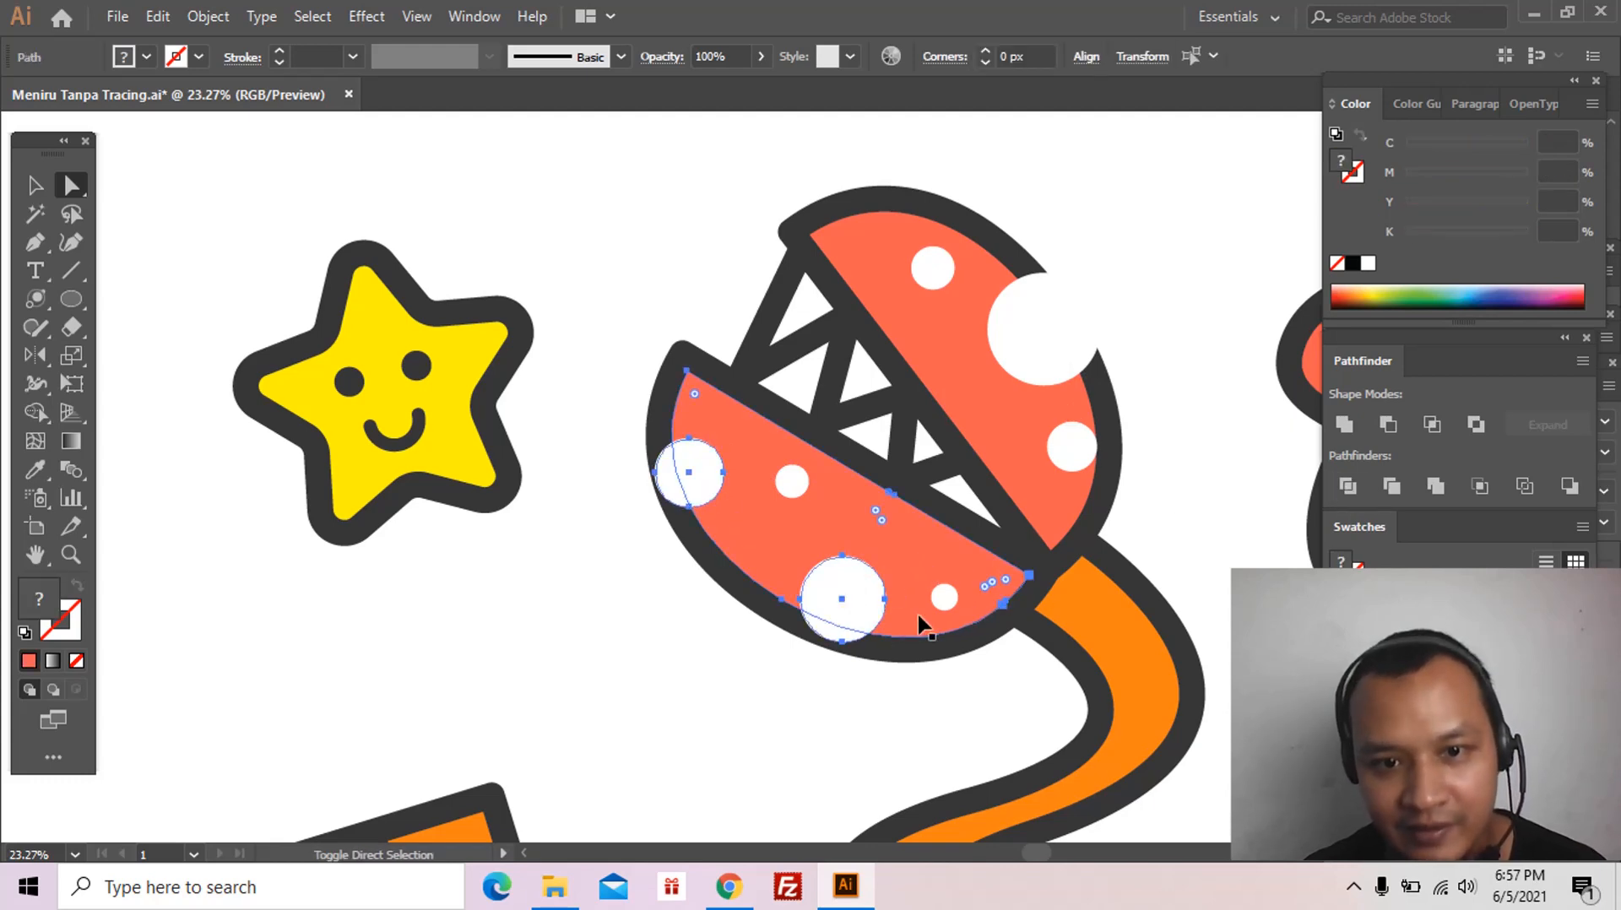
pyautogui.click(847, 650)
pyautogui.click(840, 633)
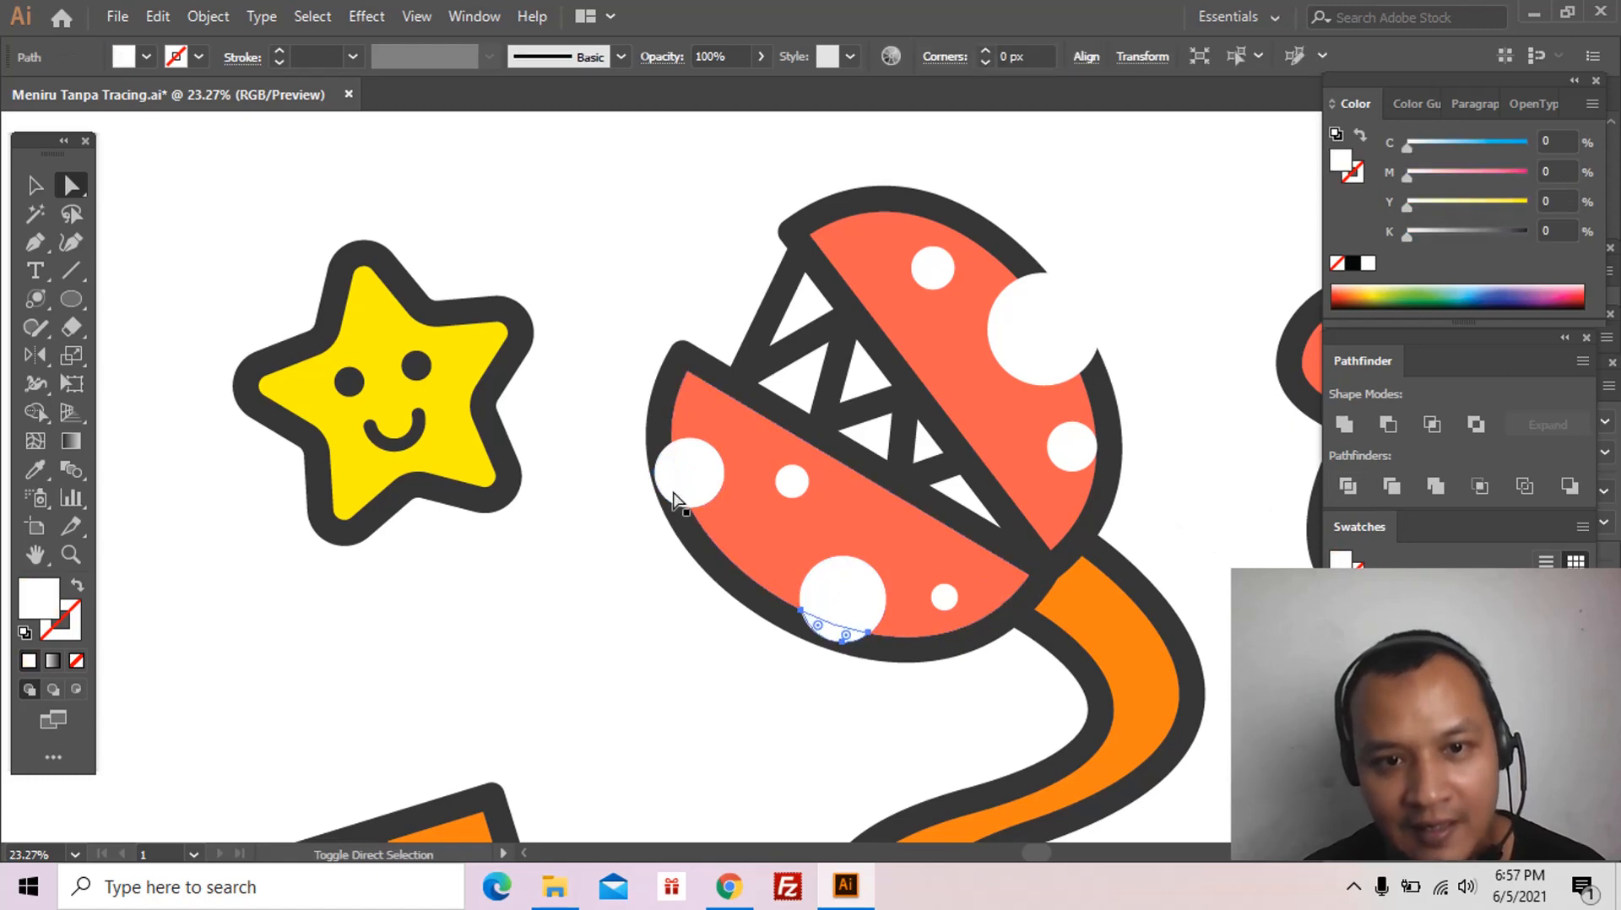
pyautogui.press('Delete')
# Step: Divide the upper jaw with its large and right-edge spots, and delete the large spot's piece outside the red area
pyautogui.press('s')
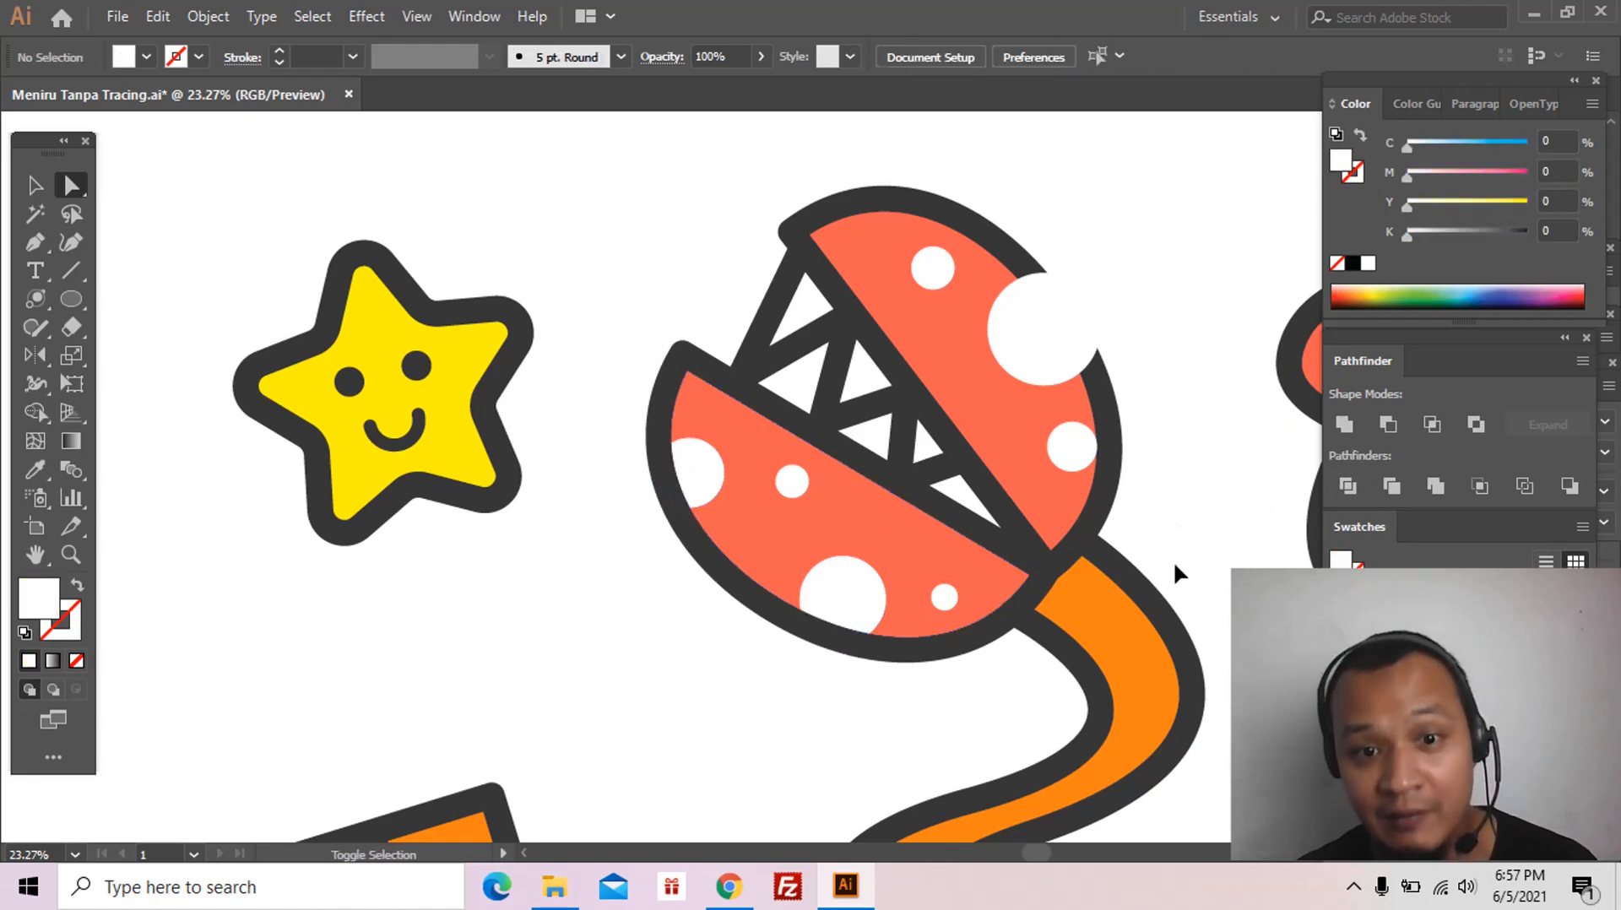
pyautogui.scroll(1, 1056, 524)
pyautogui.hscroll(1, 1056, 523)
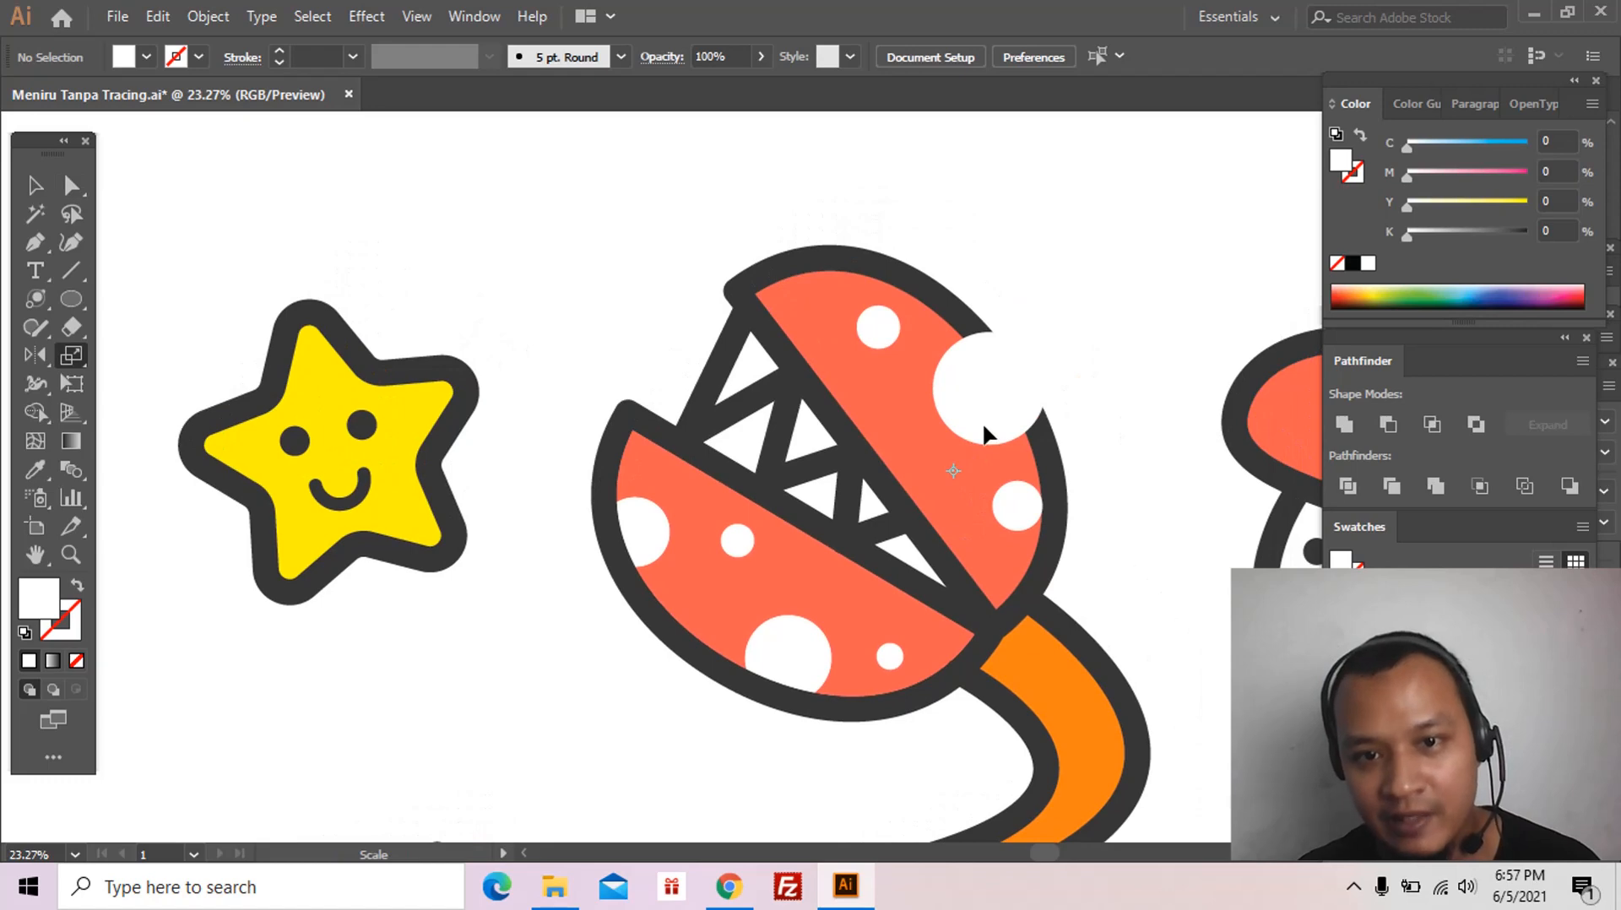
pyautogui.keyDown('ctrl'); pyautogui.click(971, 426); pyautogui.keyUp('ctrl')
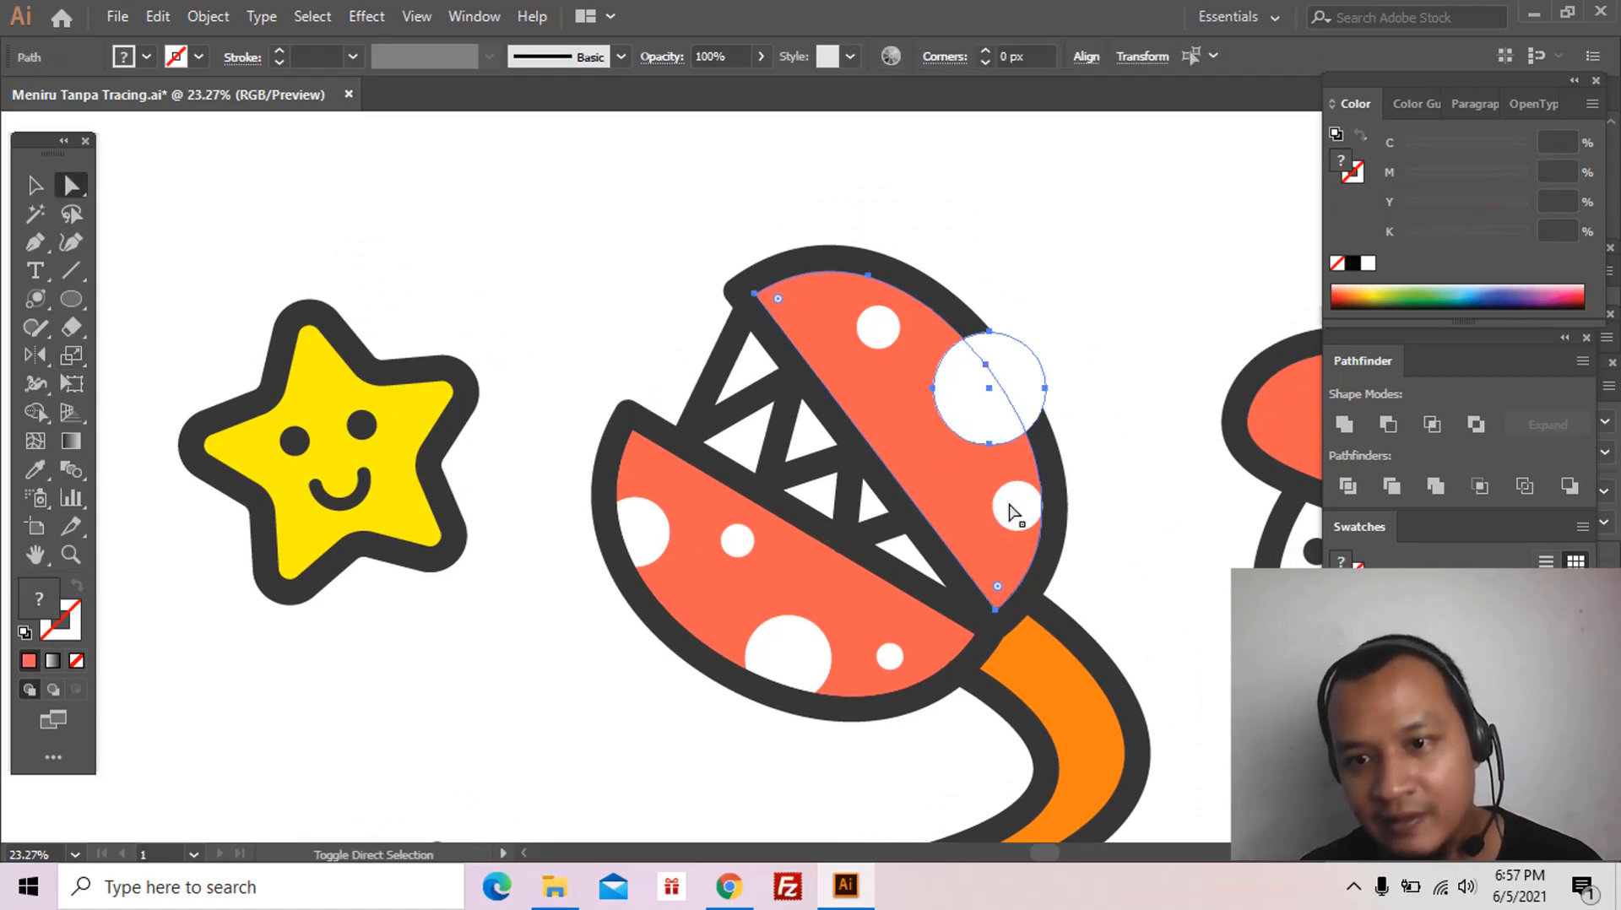
pyautogui.click(1347, 488)
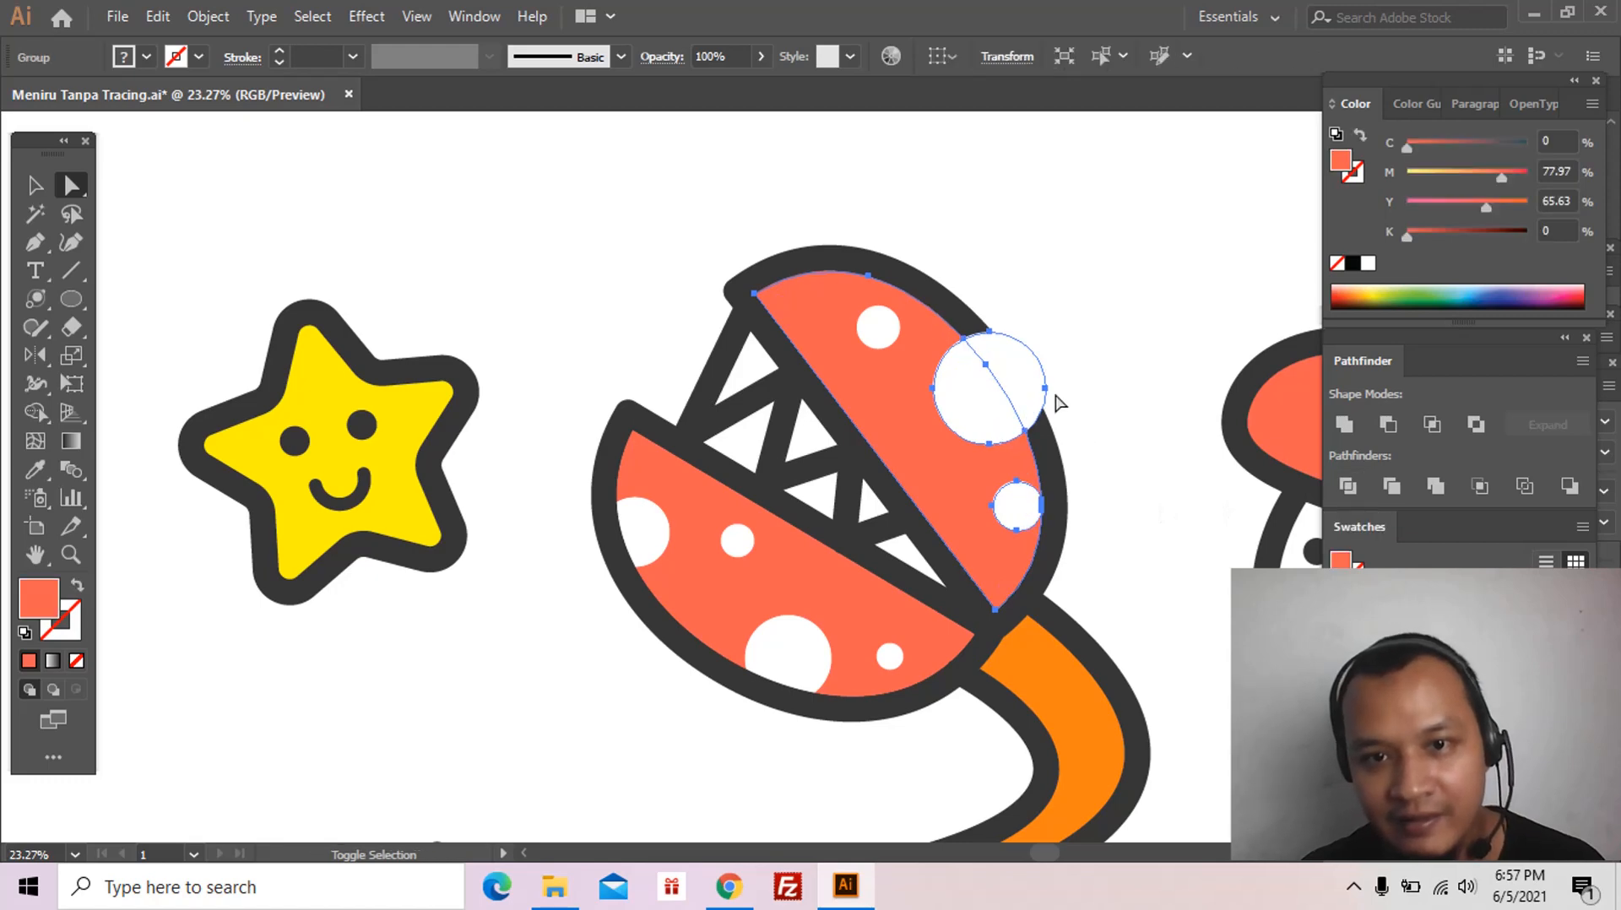
pyautogui.click(1035, 382)
pyautogui.press('Delete')
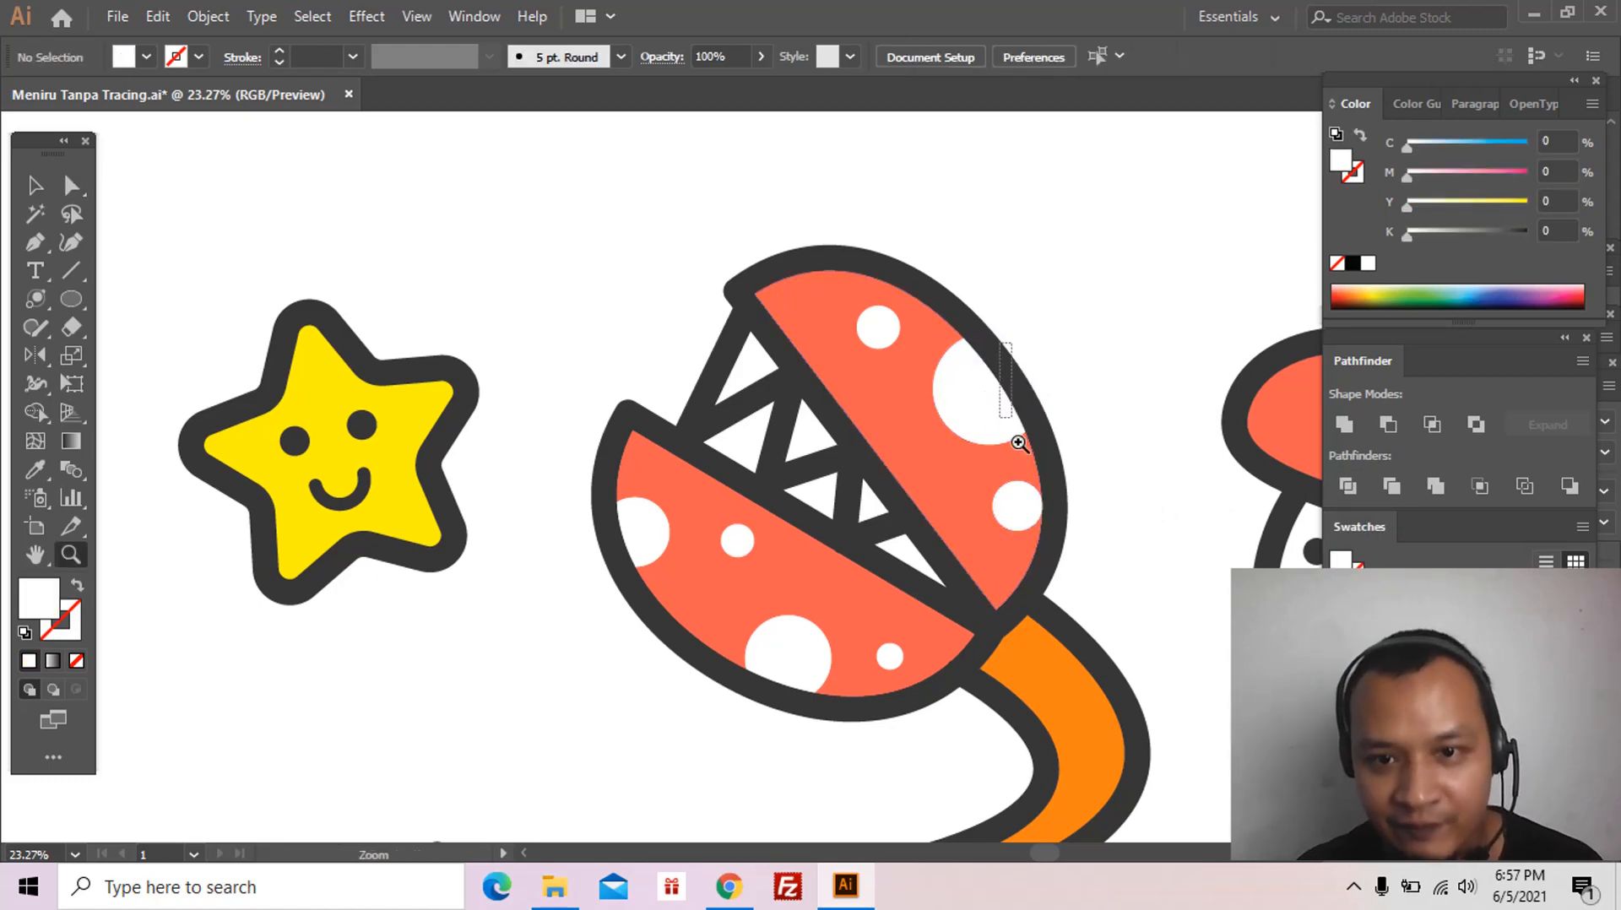
# Step: Delete the thin white sliver of the upper jaw's small edge spot that overlaps the dark outline
pyautogui.moveTo(1018, 441); pyautogui.dragTo(1067, 603)
pyautogui.moveTo(810, 482); pyautogui.dragTo(863, 629)
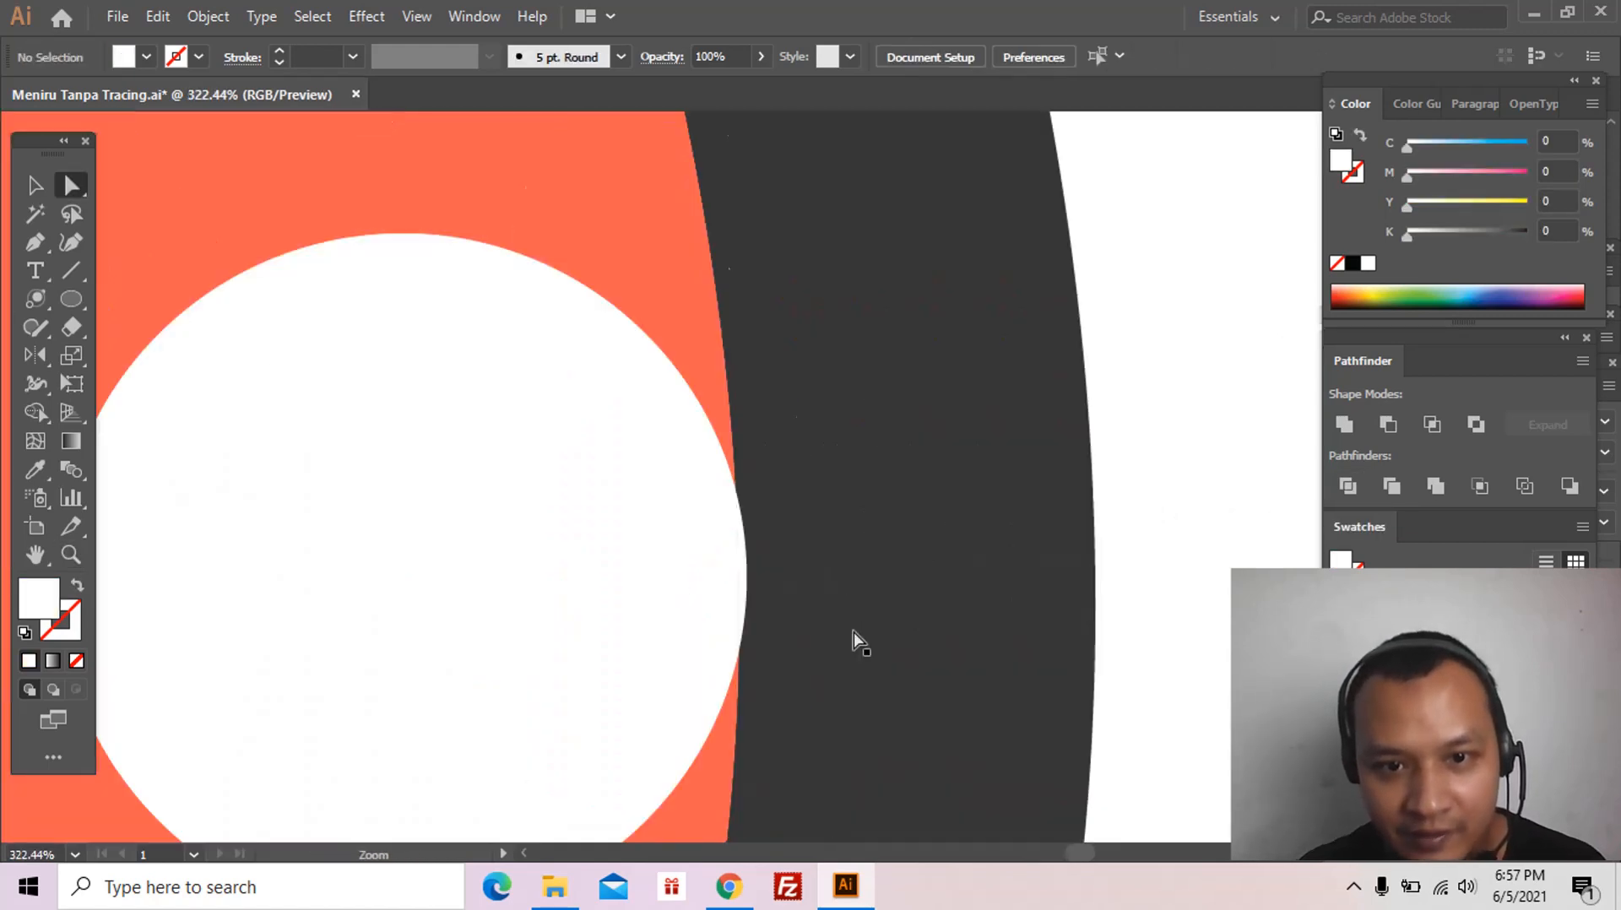
pyautogui.click(747, 579)
pyautogui.press('Delete')
pyautogui.press('Delete')
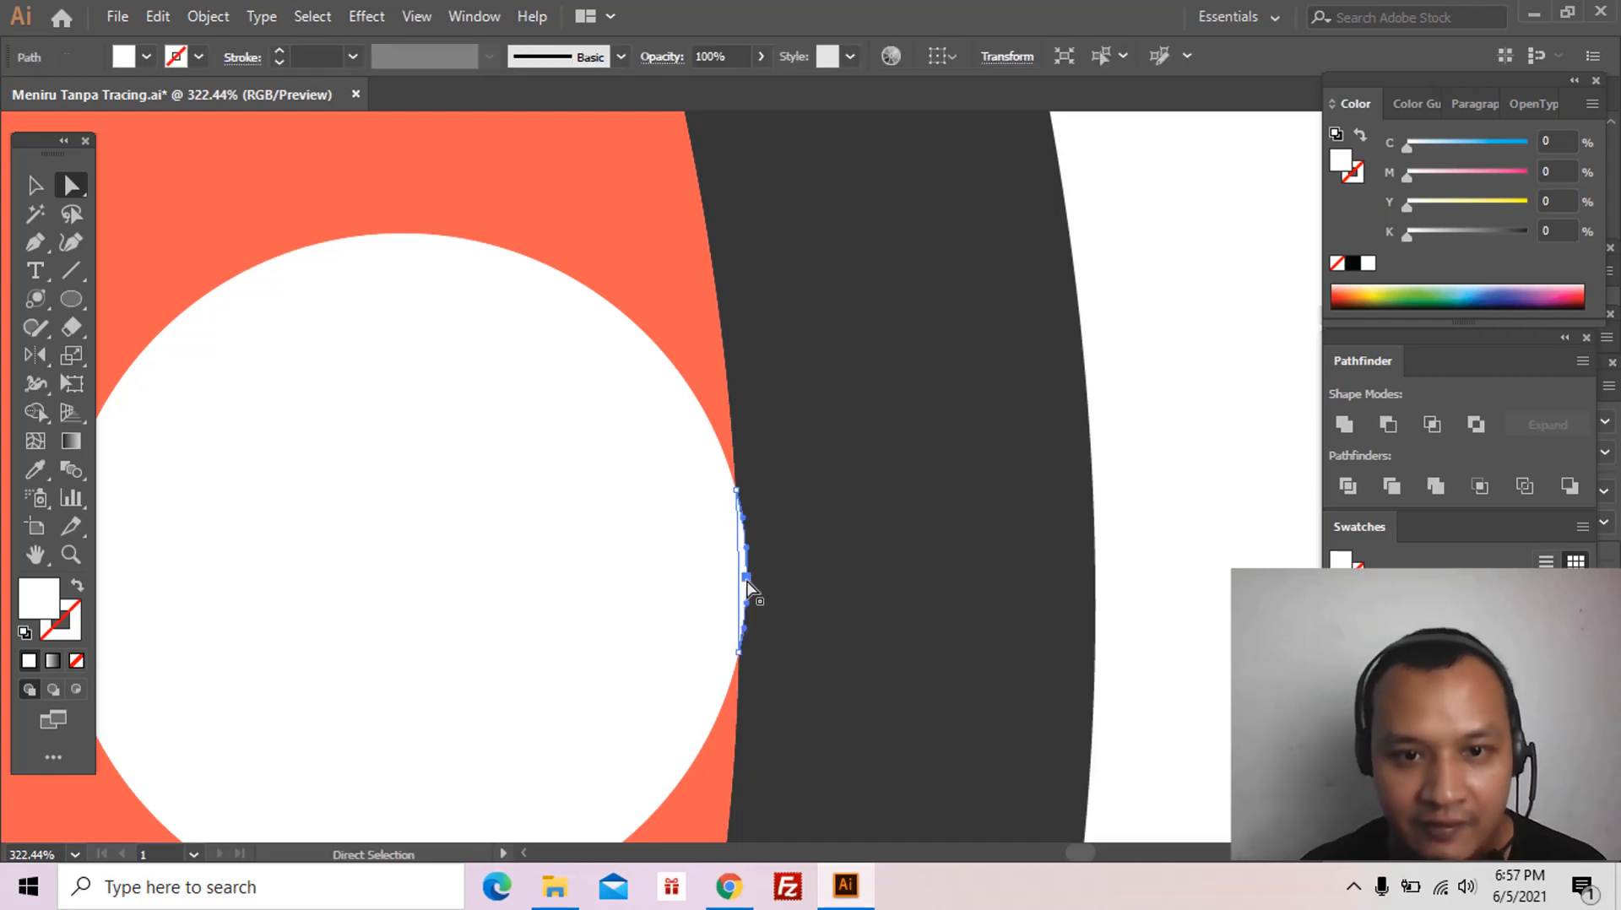
# Step: Draw three white circular spots on the mushroom's red cap, making the one near its top the largest
pyautogui.press('z')
pyautogui.keyDown('alt'); pyautogui.click(803, 548); pyautogui.keyUp('alt')
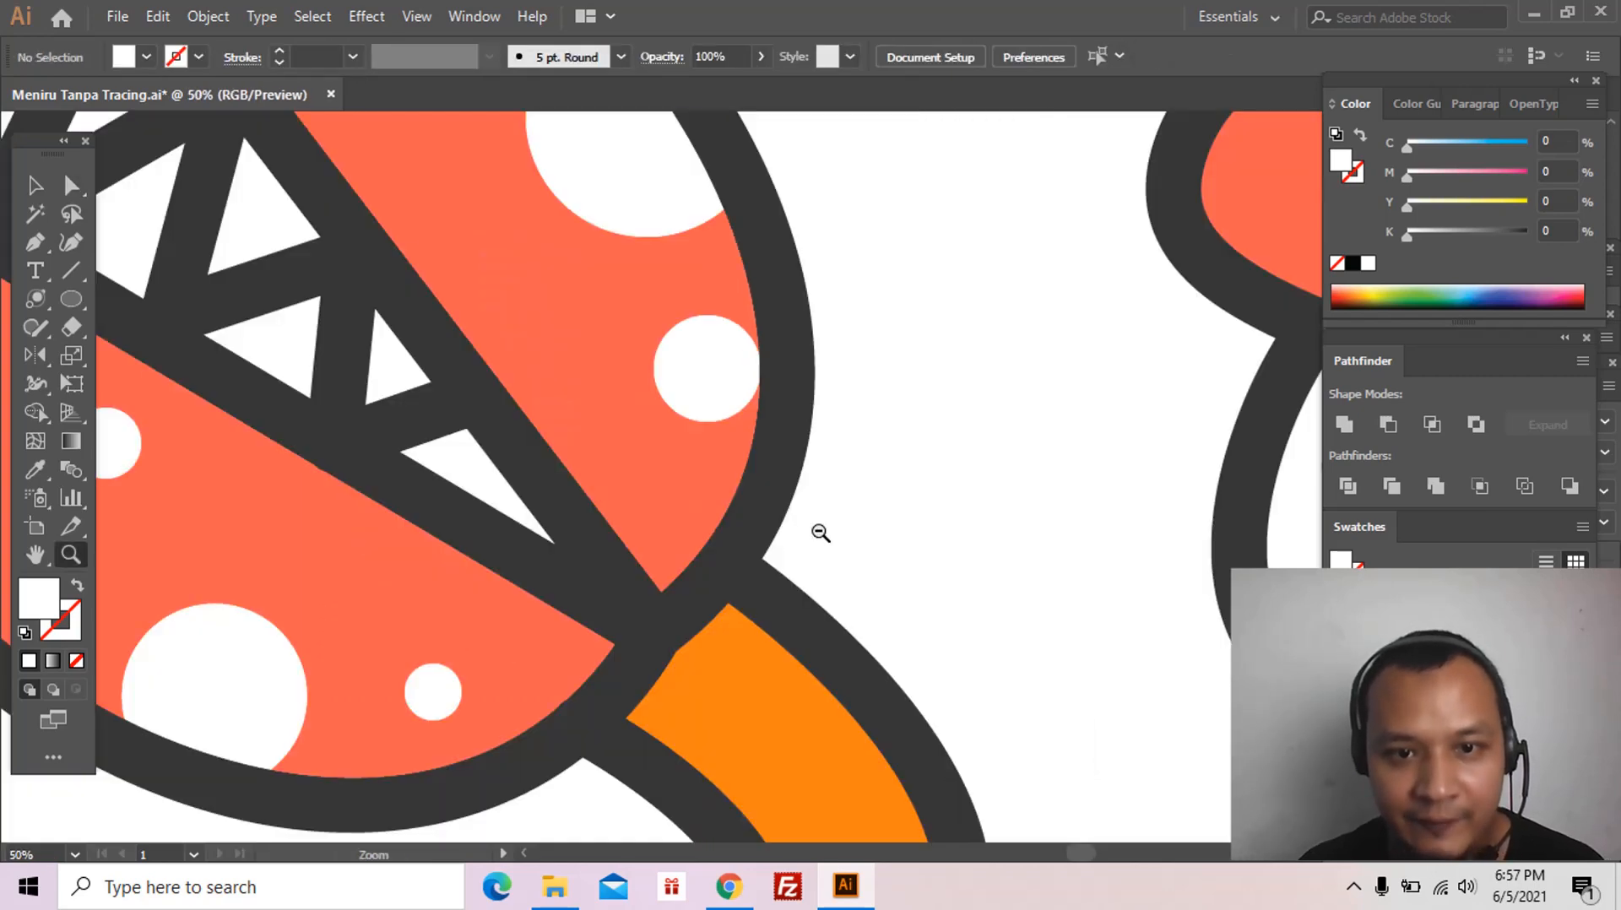
pyautogui.keyDown('alt'); pyautogui.click(819, 532); pyautogui.keyUp('alt')
pyautogui.keyDown('alt'); pyautogui.click(819, 532); pyautogui.keyUp('alt')
pyautogui.keyDown('alt'); pyautogui.click(819, 532); pyautogui.keyUp('alt')
pyautogui.keyDown('alt'); pyautogui.click(819, 532); pyautogui.keyUp('alt')
pyautogui.keyDown('alt'); pyautogui.click(819, 532); pyautogui.keyUp('alt')
pyautogui.moveTo(790, 493); pyautogui.dragTo(914, 538)
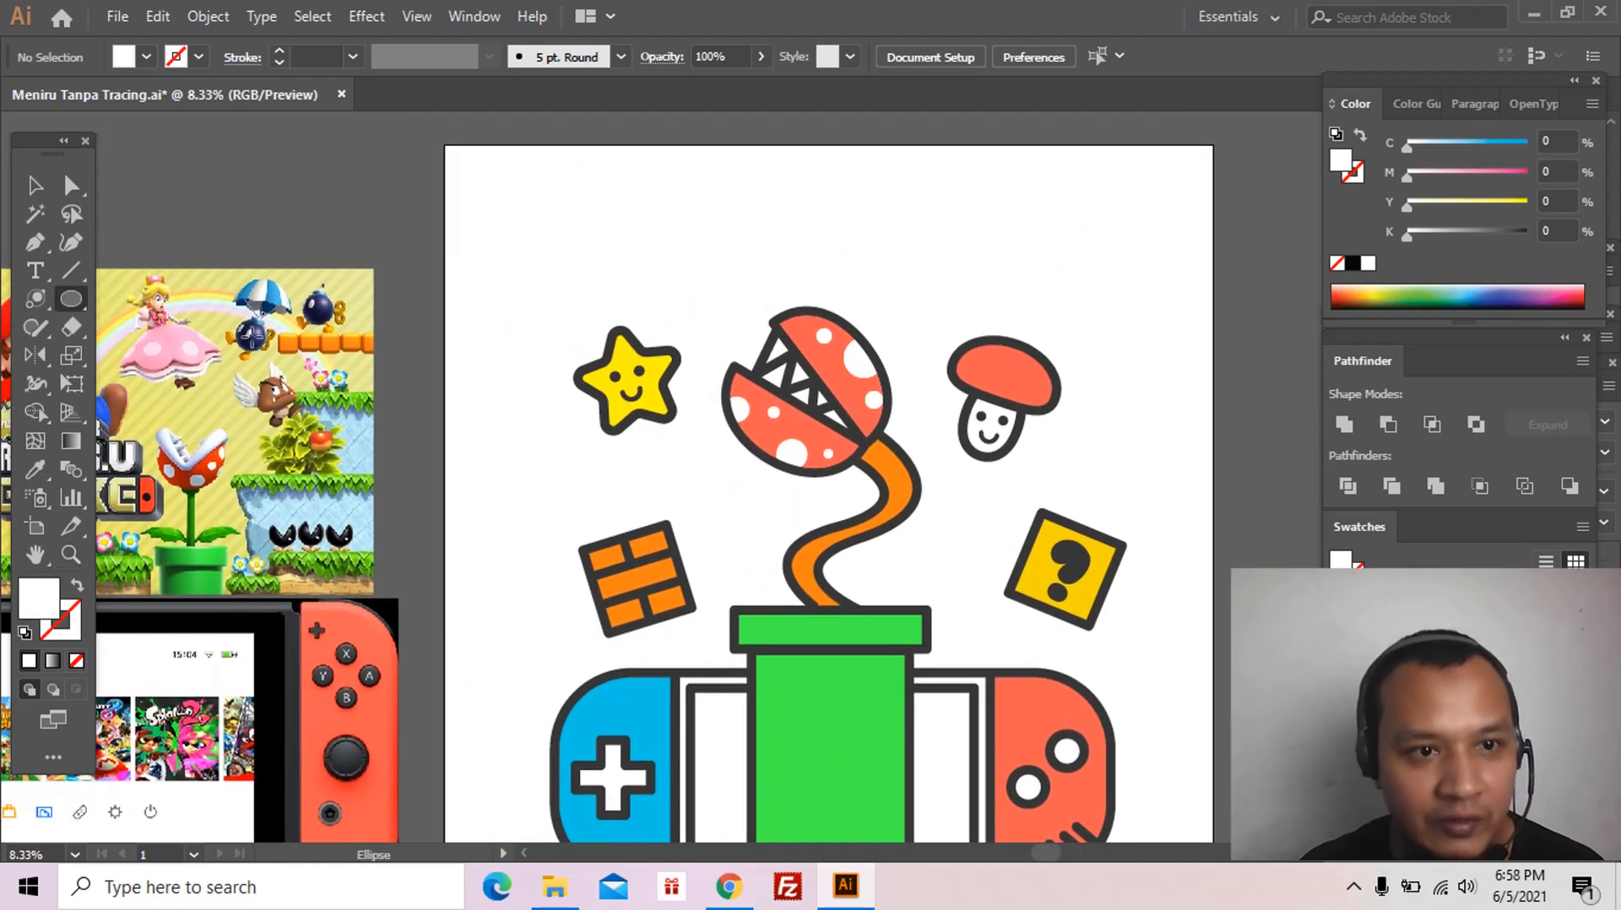
pyautogui.moveTo(1005, 370); pyautogui.dragTo(1036, 394)
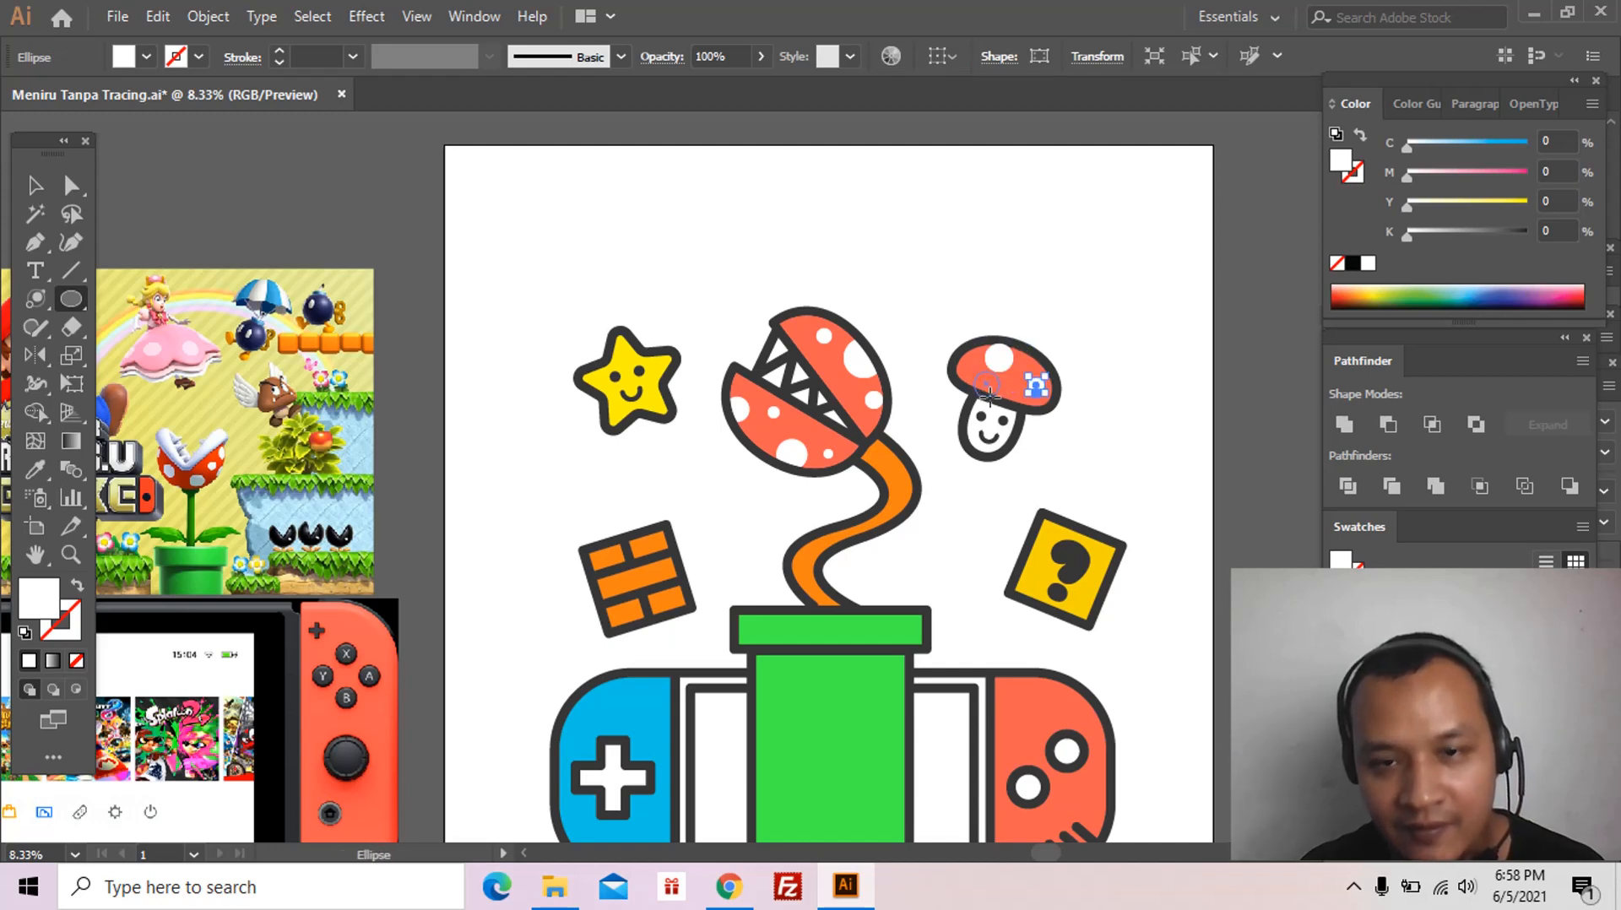
# Step: Move the mushroom cap's leftmost spot outward so it overlaps the cap's dark outline
pyautogui.press('z')
pyautogui.moveTo(970, 331); pyautogui.dragTo(1072, 482)
pyautogui.press('a')
pyautogui.moveTo(663, 370); pyautogui.dragTo(547, 345)
pyautogui.press('v')
pyautogui.moveTo(585, 405); pyautogui.dragTo(535, 356)
pyautogui.press('z')
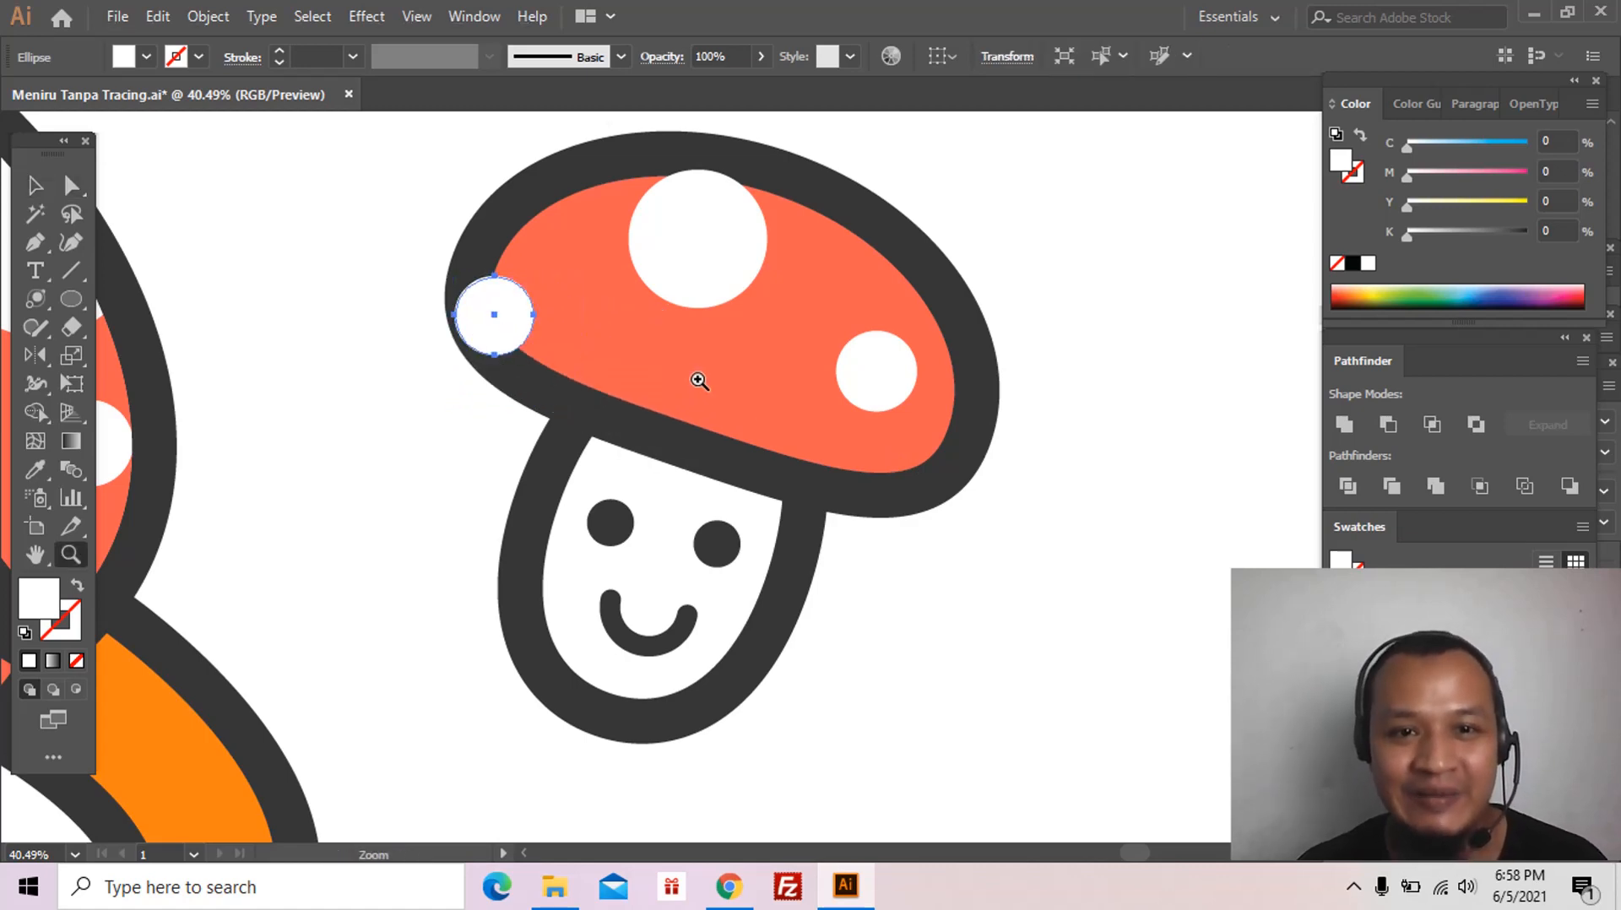
# Step: Nudge the mushroom cap's large and right-hand spots toward the left, and divide the red cap with all three spots
pyautogui.keyDown('alt'); pyautogui.click(699, 381); pyautogui.keyUp('alt')
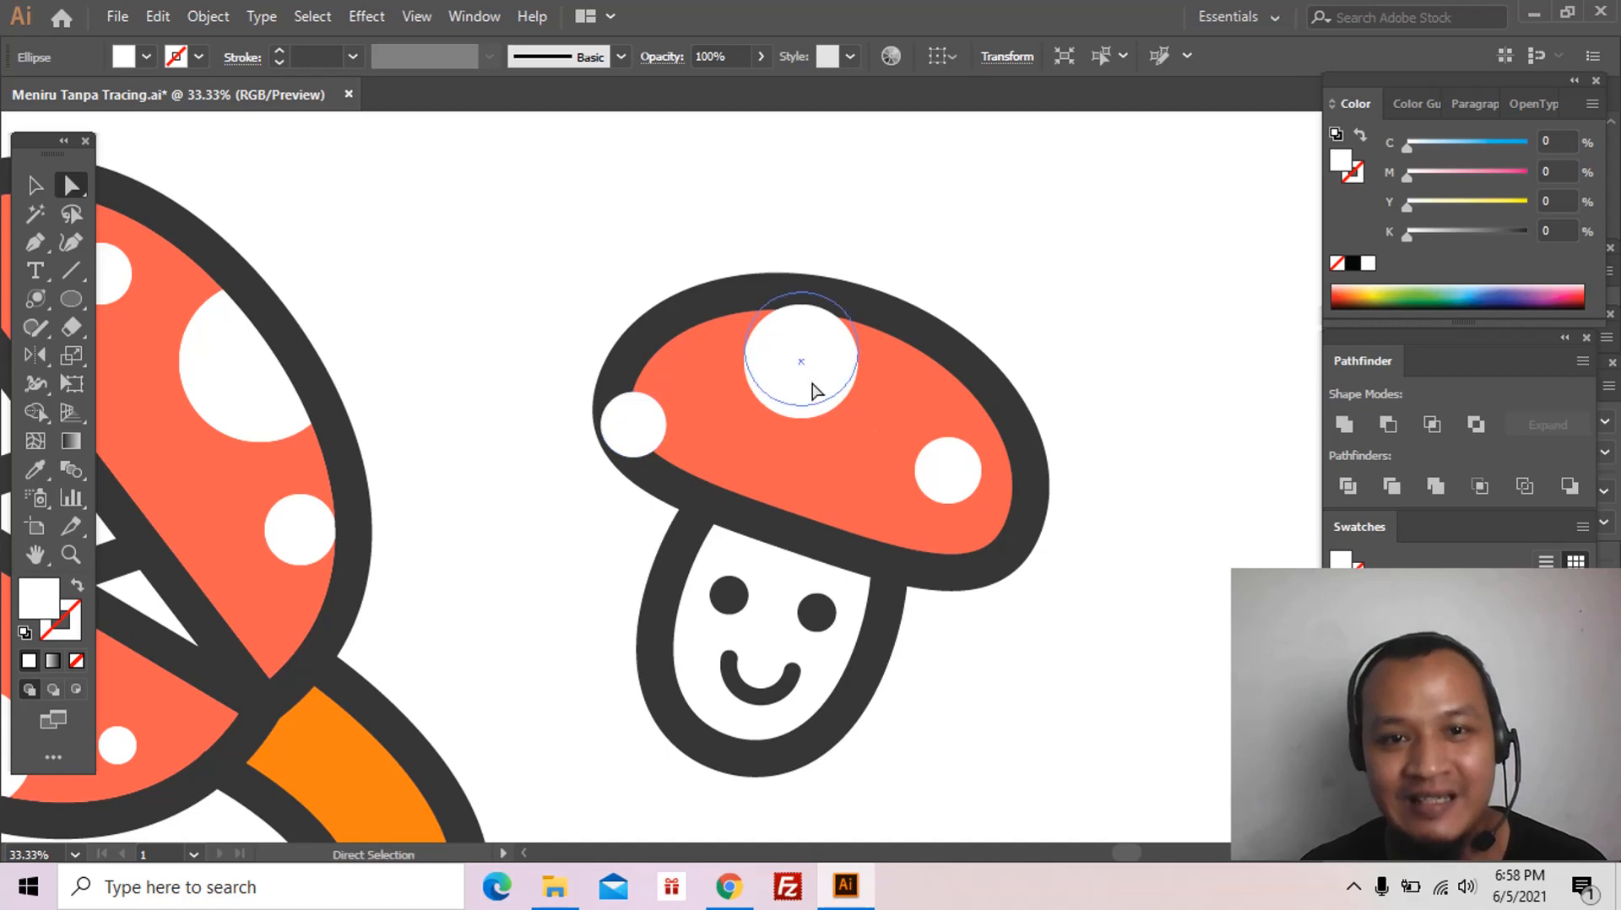
pyautogui.moveTo(812, 391); pyautogui.dragTo(813, 389)
pyautogui.moveTo(854, 475); pyautogui.dragTo(853, 475)
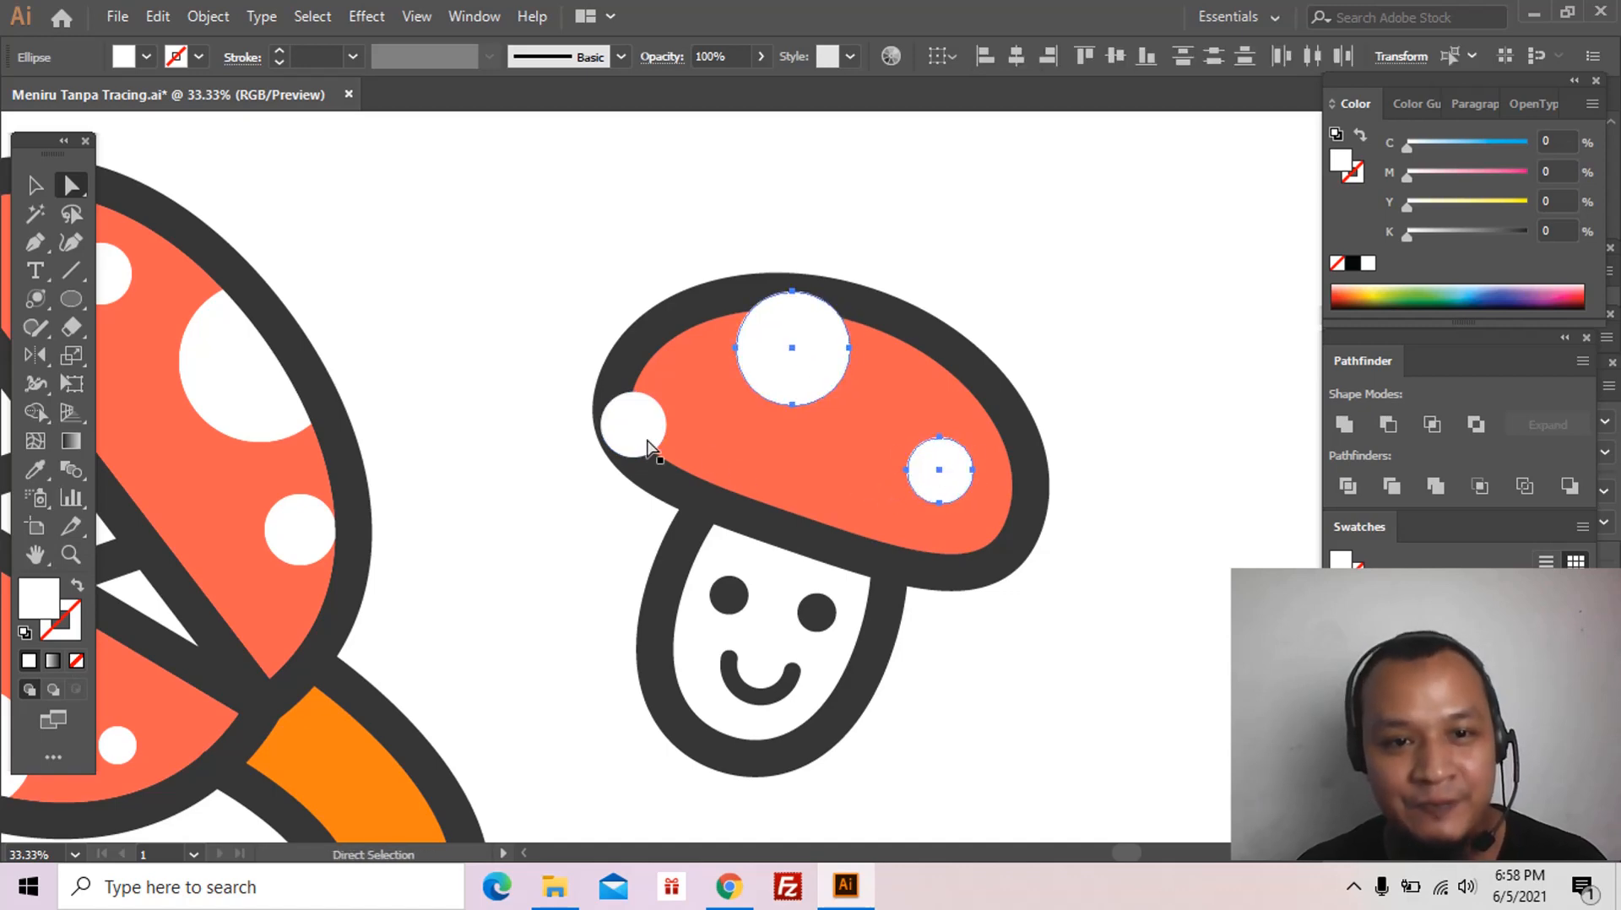
pyautogui.keyDown('shift'); pyautogui.click(757, 449); pyautogui.keyUp('shift')
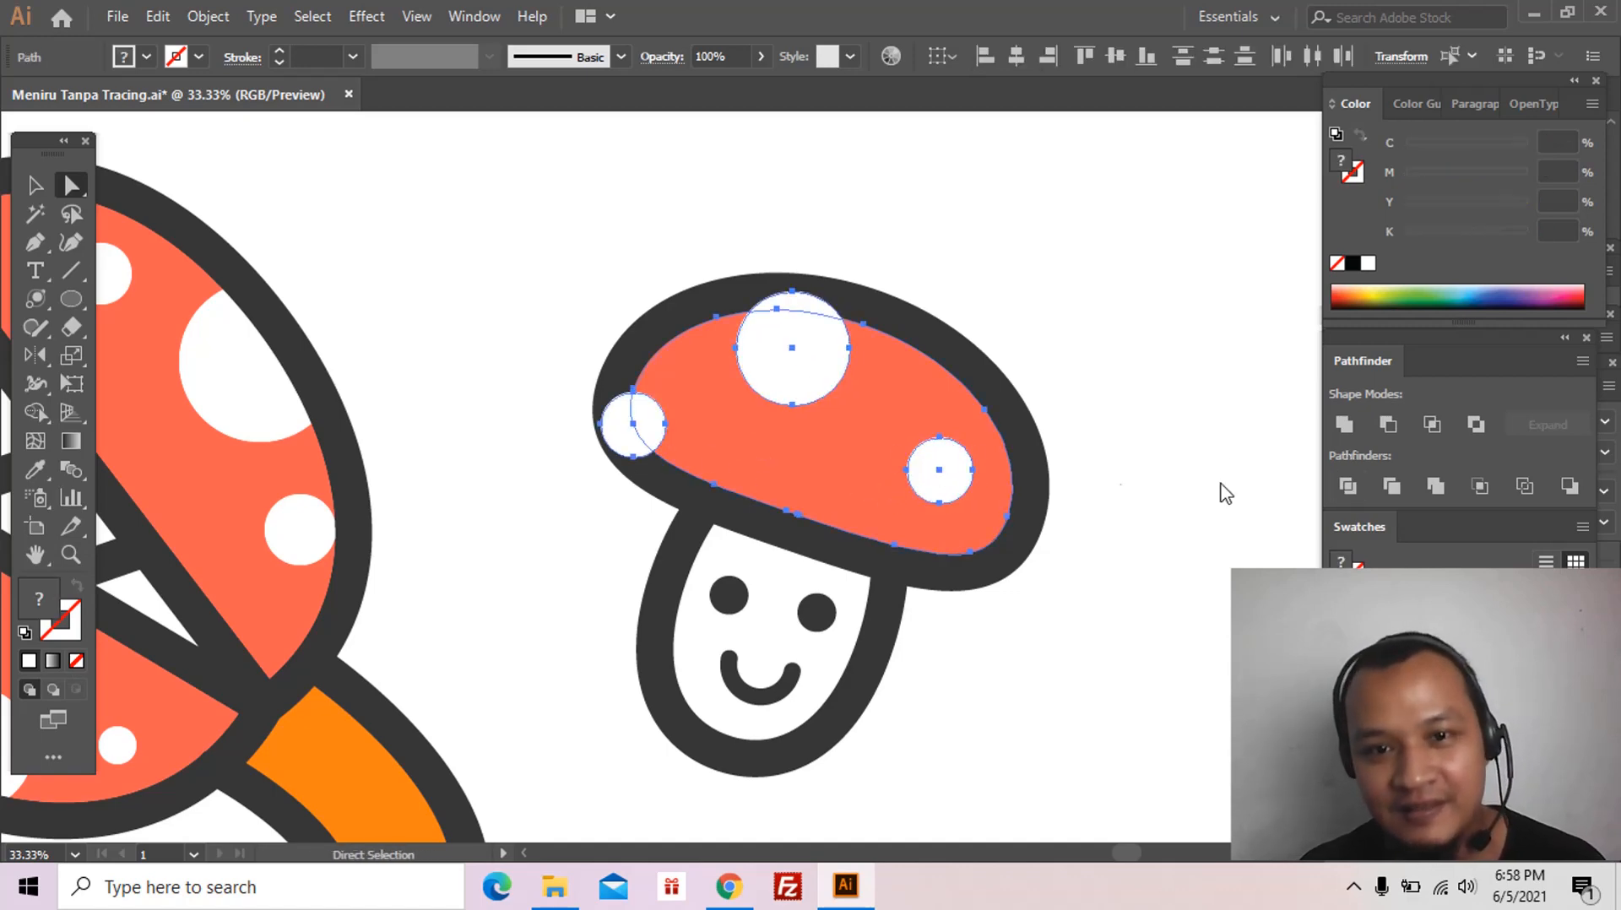
pyautogui.click(1226, 494)
# Step: Delete the pieces of the mushroom cap's large and left-edge spots that overlap the dark outline
pyautogui.click(811, 317)
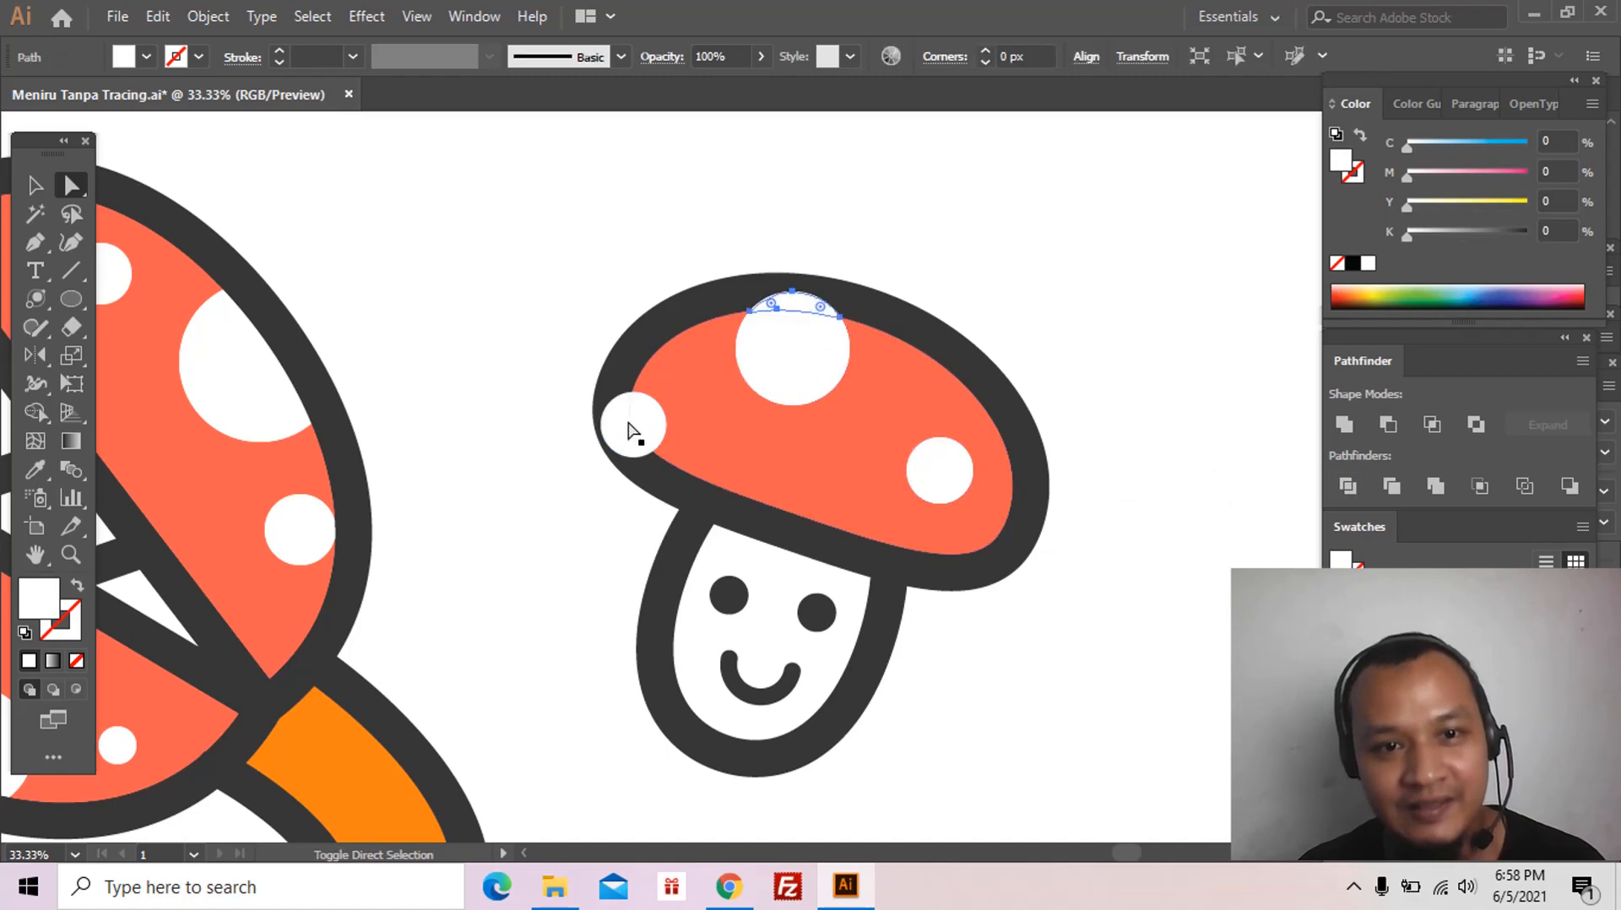
pyautogui.keyDown('shift'); pyautogui.click(617, 432); pyautogui.keyUp('shift')
pyautogui.press('Delete')
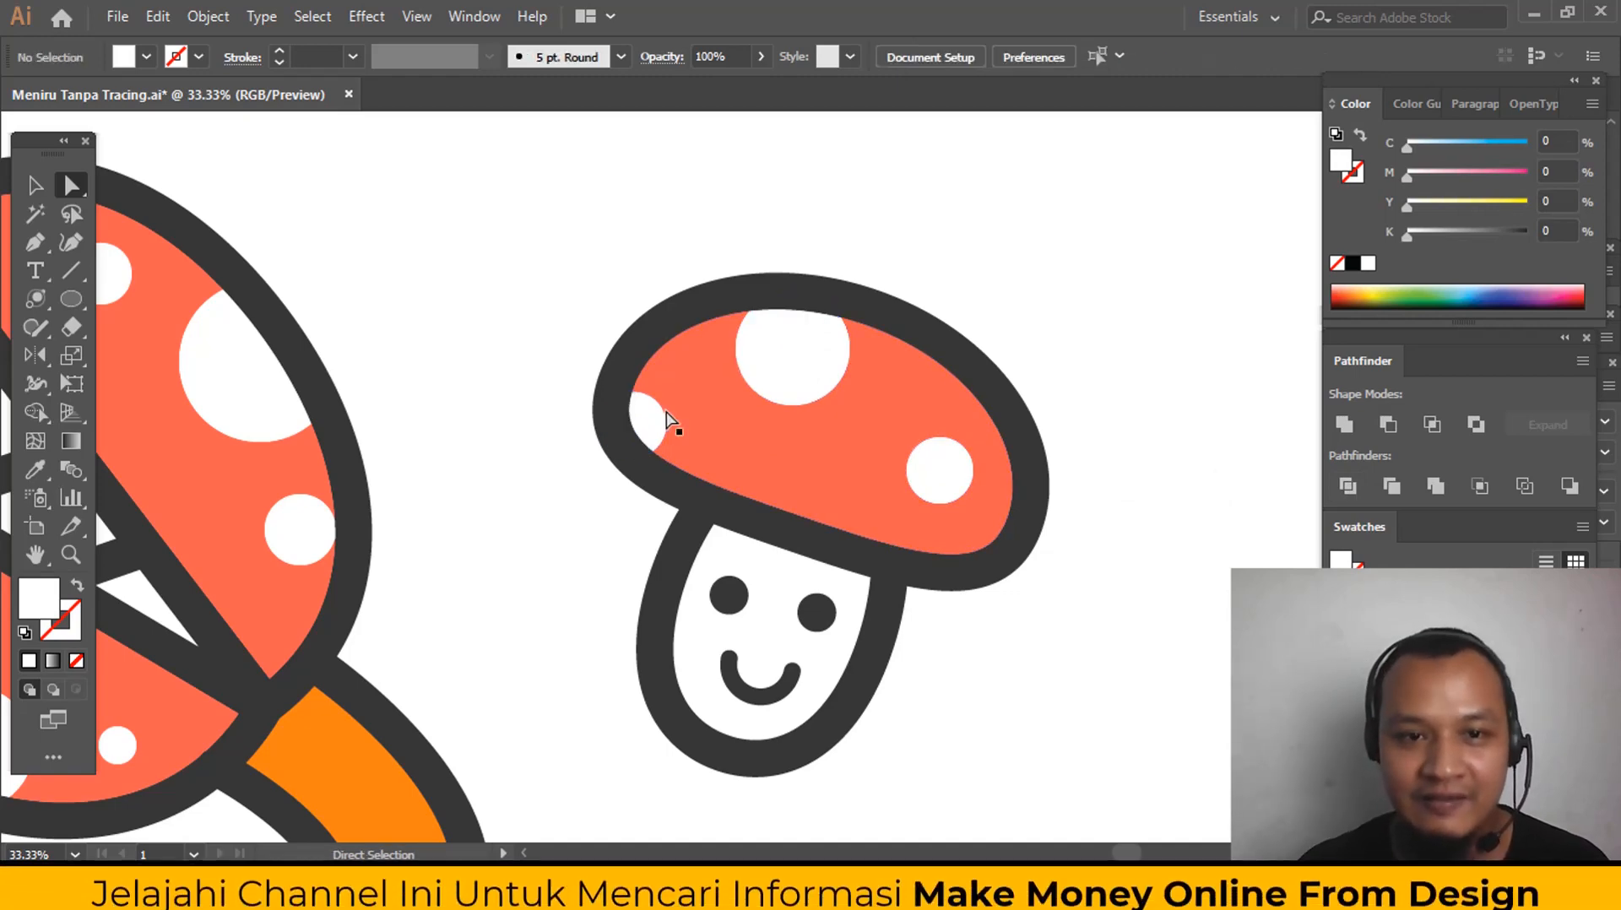
# Step: Duplicate the green fill of the pipe's body, offsetting the copy slightly up and to the right
pyautogui.press('z')
pyautogui.keyDown('alt'); pyautogui.click(785, 498); pyautogui.keyUp('alt')
pyautogui.keyDown('alt'); pyautogui.click(785, 498); pyautogui.keyUp('alt')
pyautogui.keyDown('alt'); pyautogui.click(784, 498); pyautogui.keyUp('alt')
pyautogui.keyDown('alt'); pyautogui.click(784, 498); pyautogui.keyUp('alt')
pyautogui.keyDown('alt'); pyautogui.click(787, 500); pyautogui.keyUp('alt')
pyautogui.keyDown('alt'); pyautogui.click(787, 499); pyautogui.keyUp('alt')
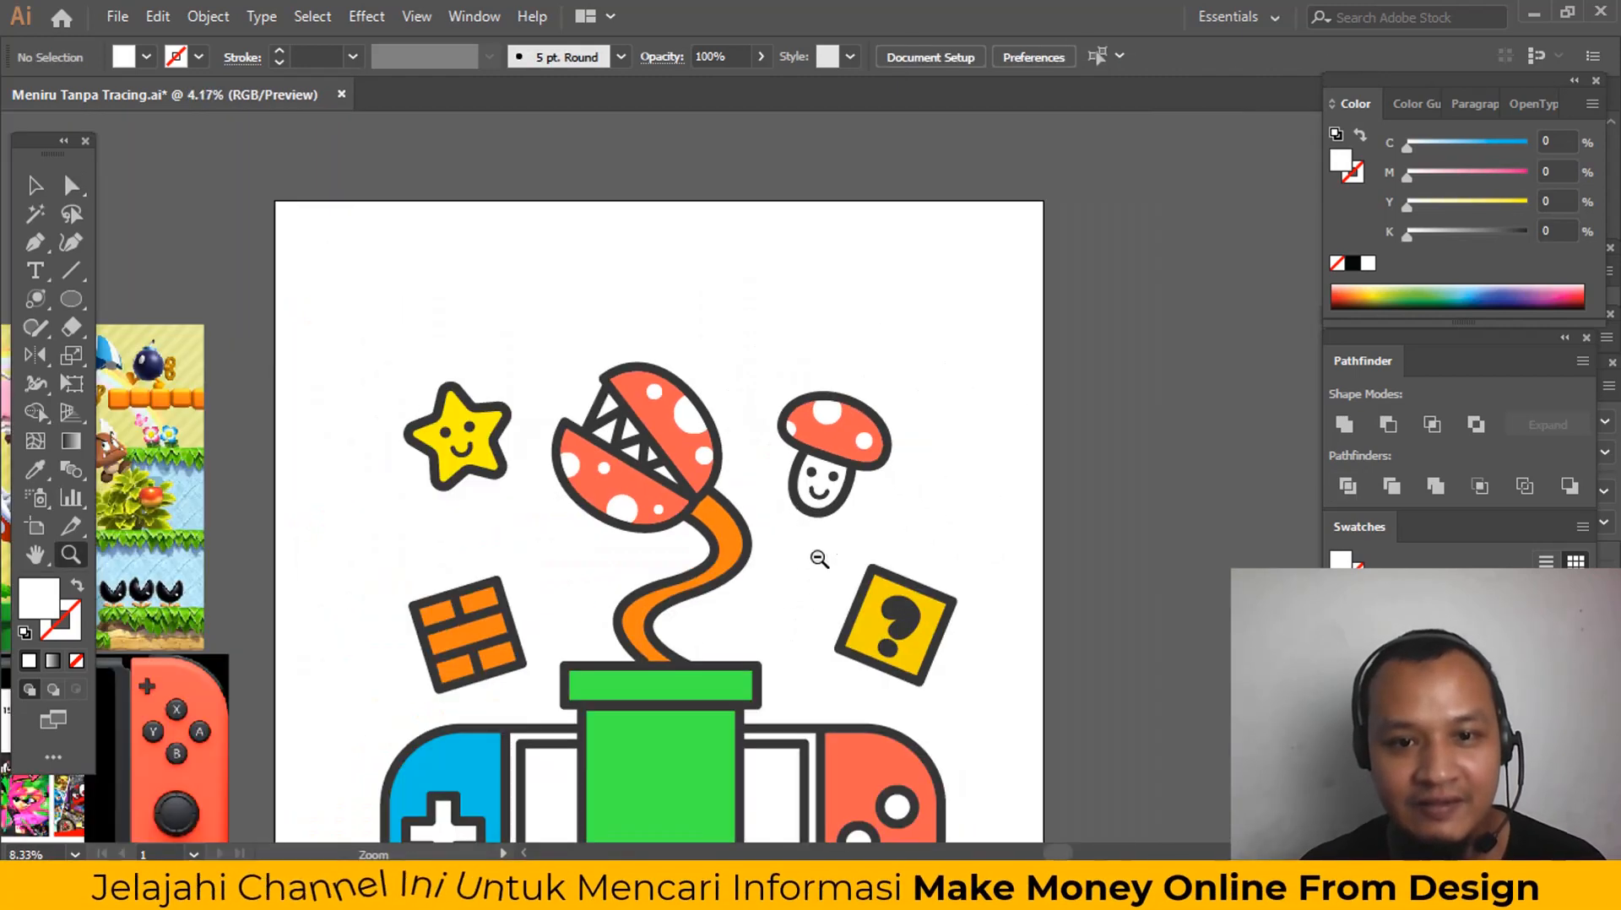
pyautogui.click(818, 557)
pyautogui.click(819, 546)
pyautogui.moveTo(791, 467); pyautogui.dragTo(811, 529)
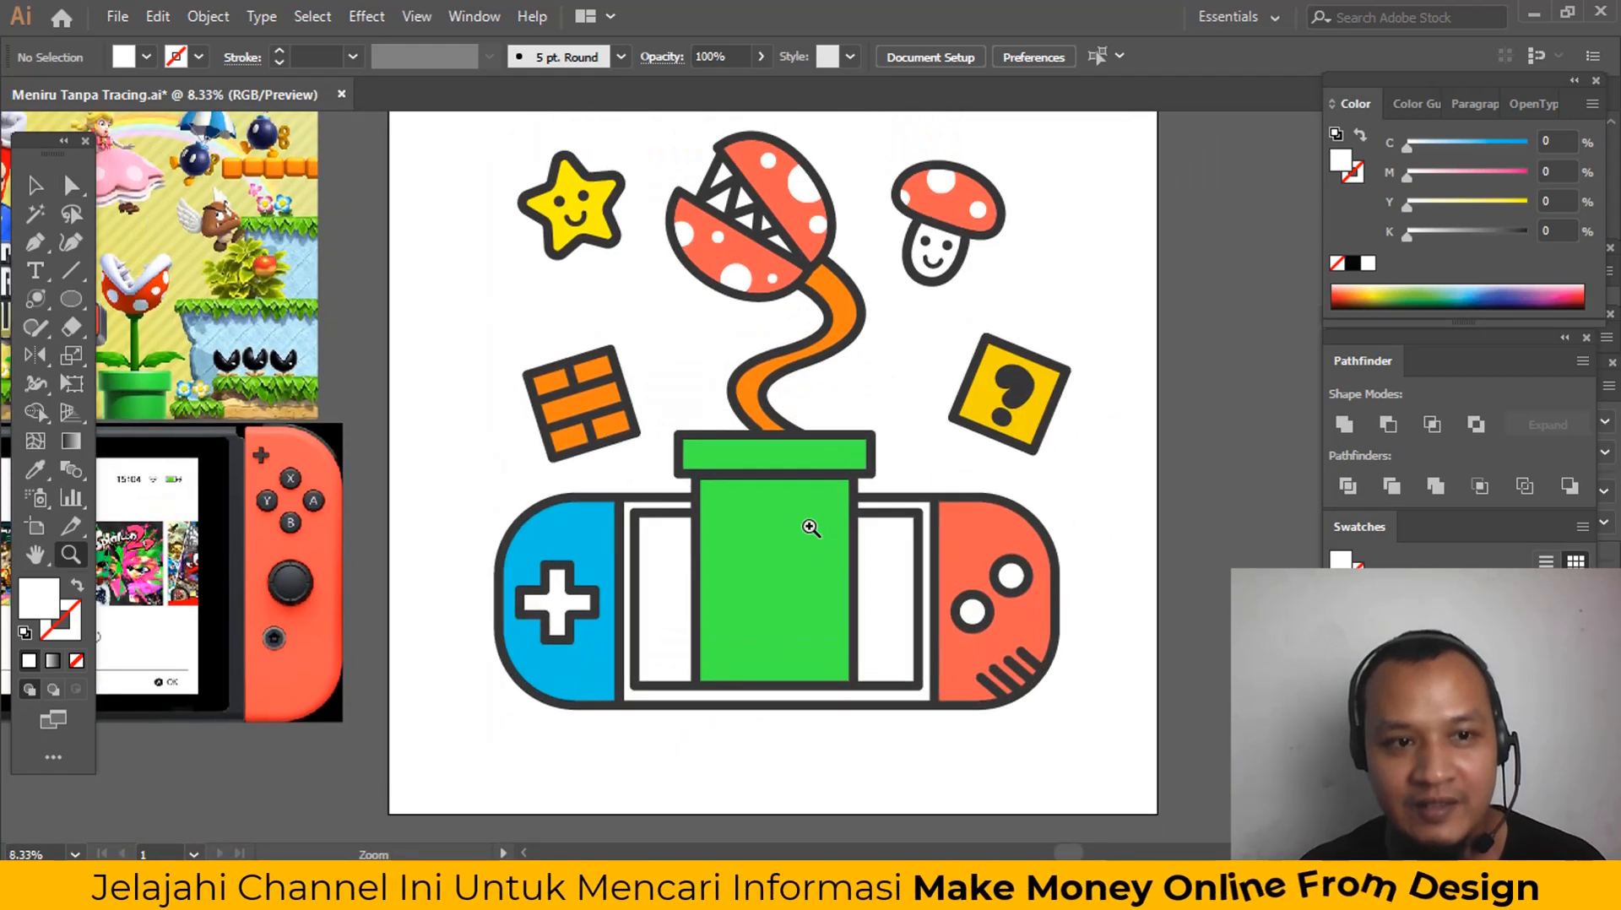
pyautogui.click(811, 528)
pyautogui.click(810, 528)
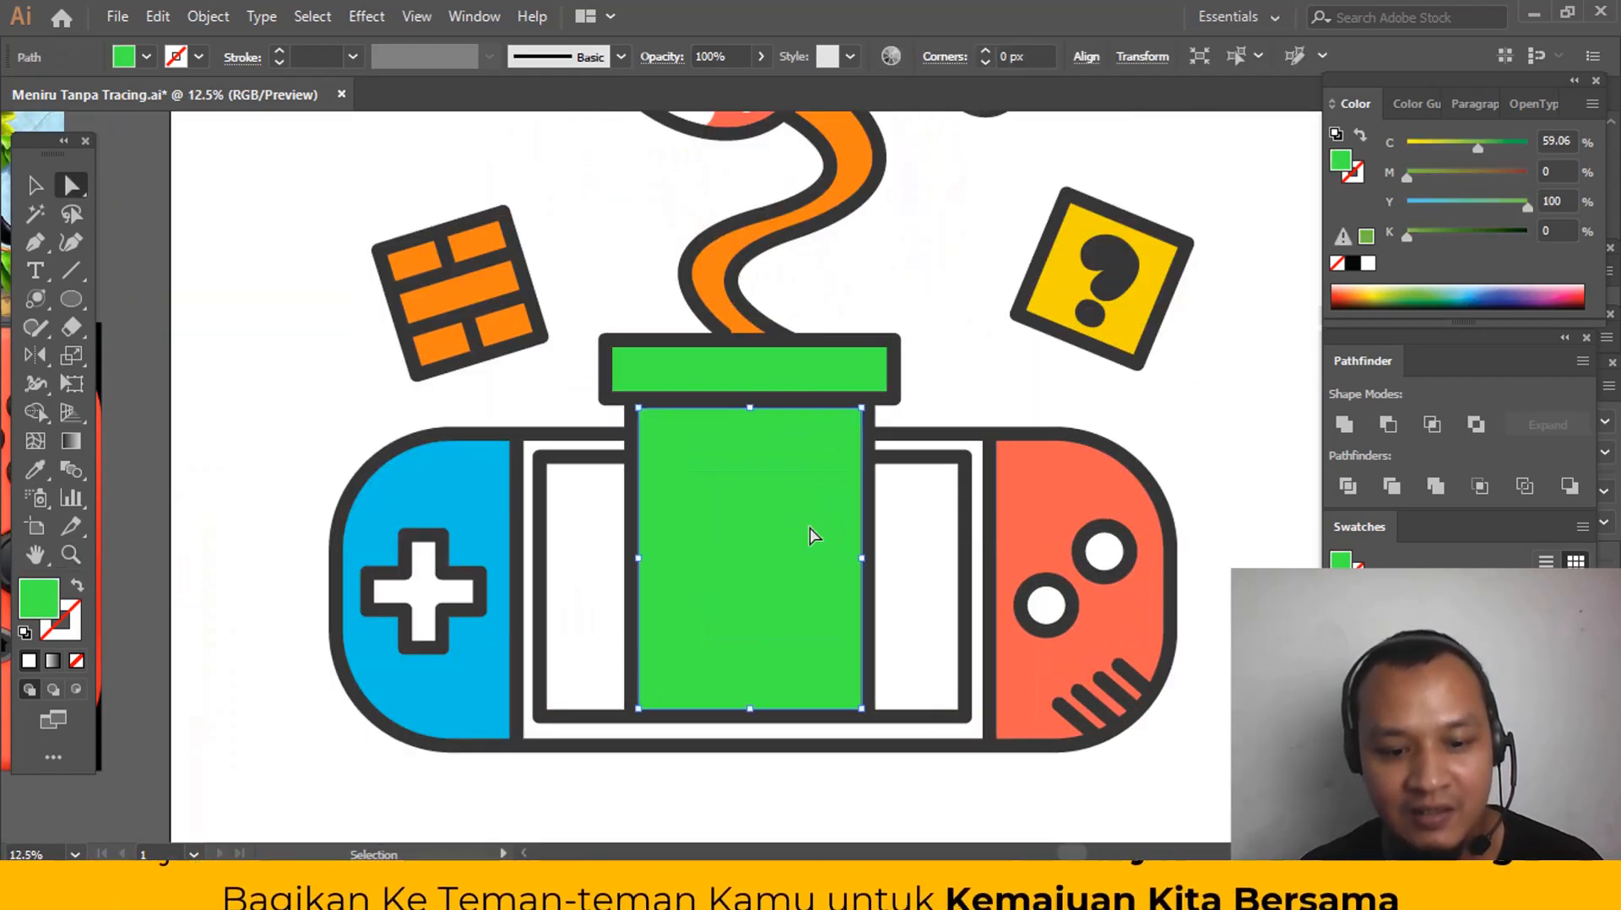
pyautogui.moveTo(810, 526); pyautogui.dragTo(902, 481)
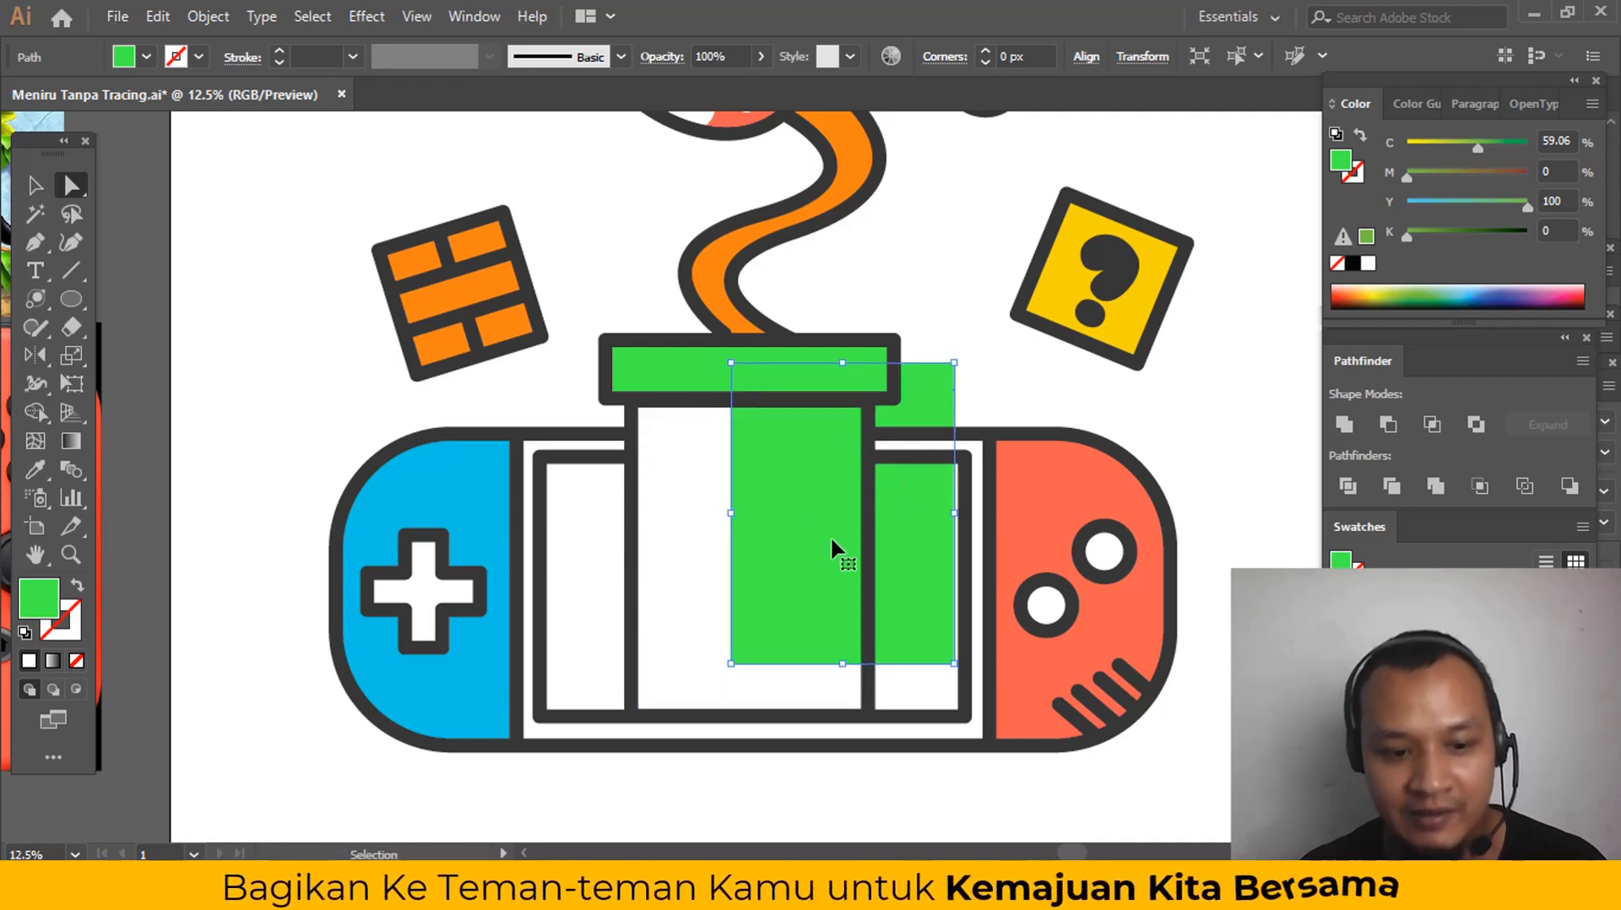
pyautogui.hotkey('ctrl', 'z')
pyautogui.moveTo(803, 580); pyautogui.dragTo(777, 616)
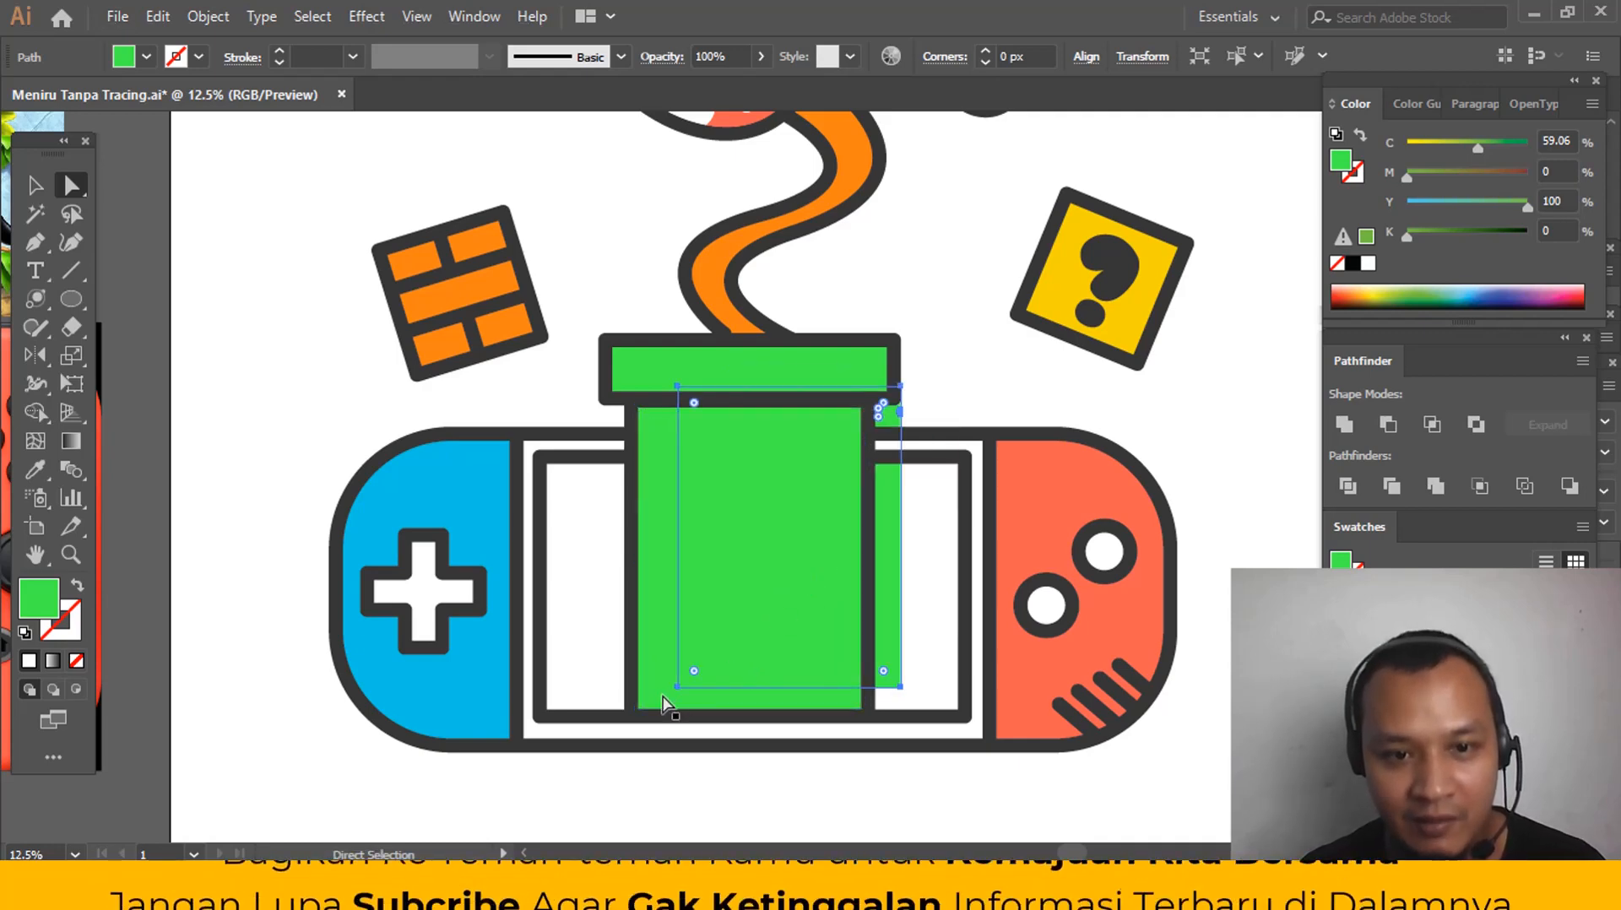
# Step: Recolor the original fill of the pipe's body, behind the copy, a darker green of about C 73, M 0, Y 100
pyautogui.click(664, 696)
pyautogui.doubleClick(31, 610)
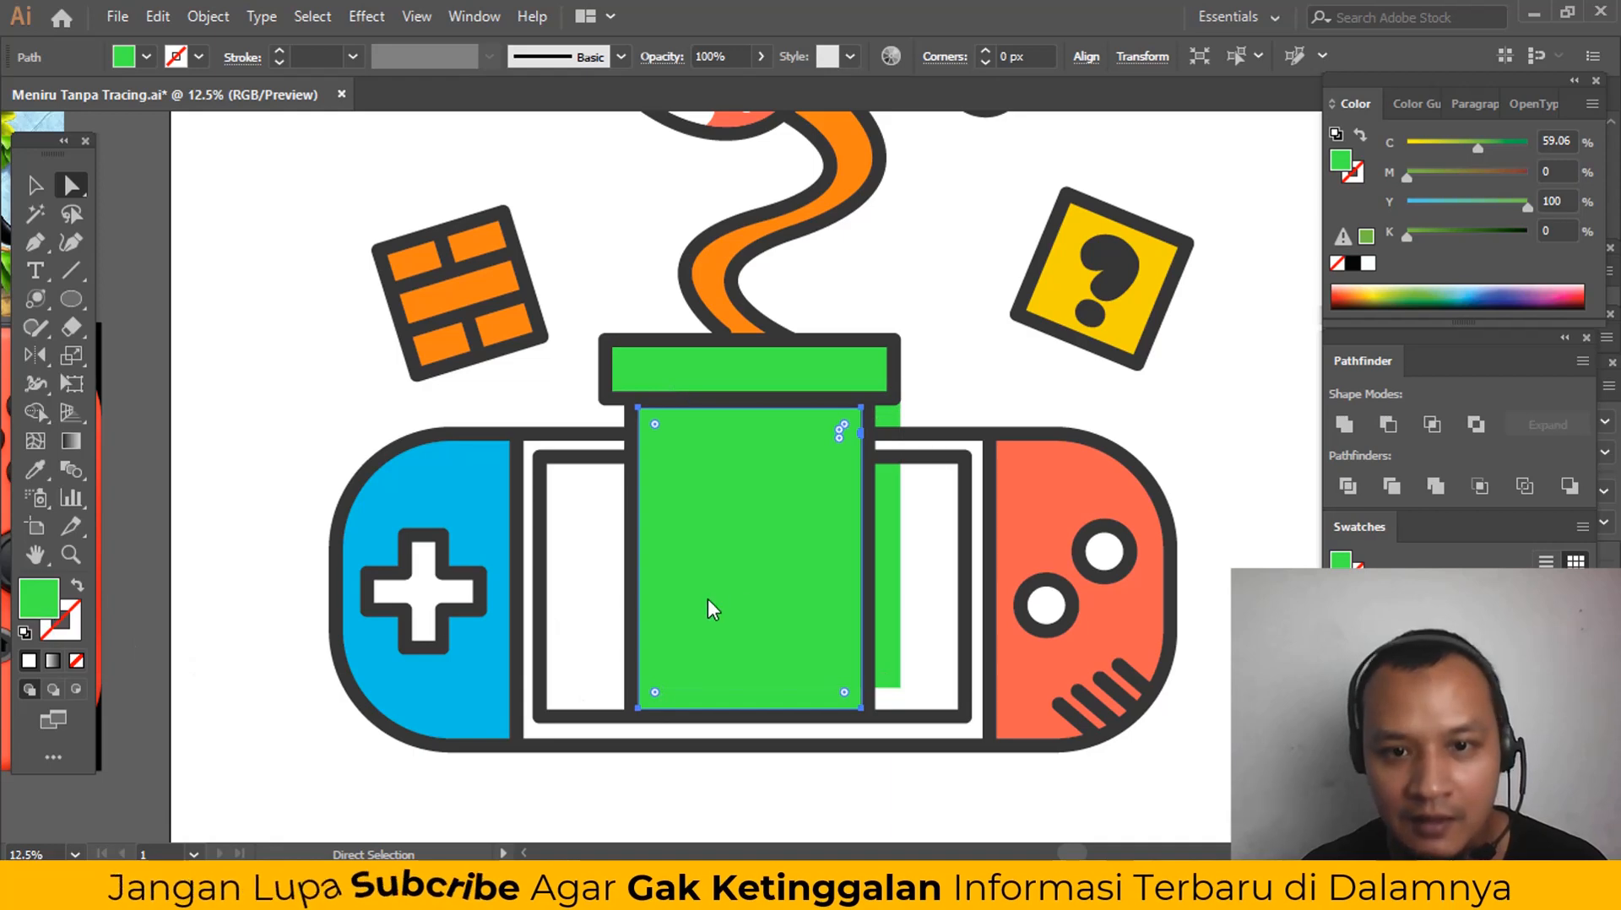
pyautogui.click(1196, 379)
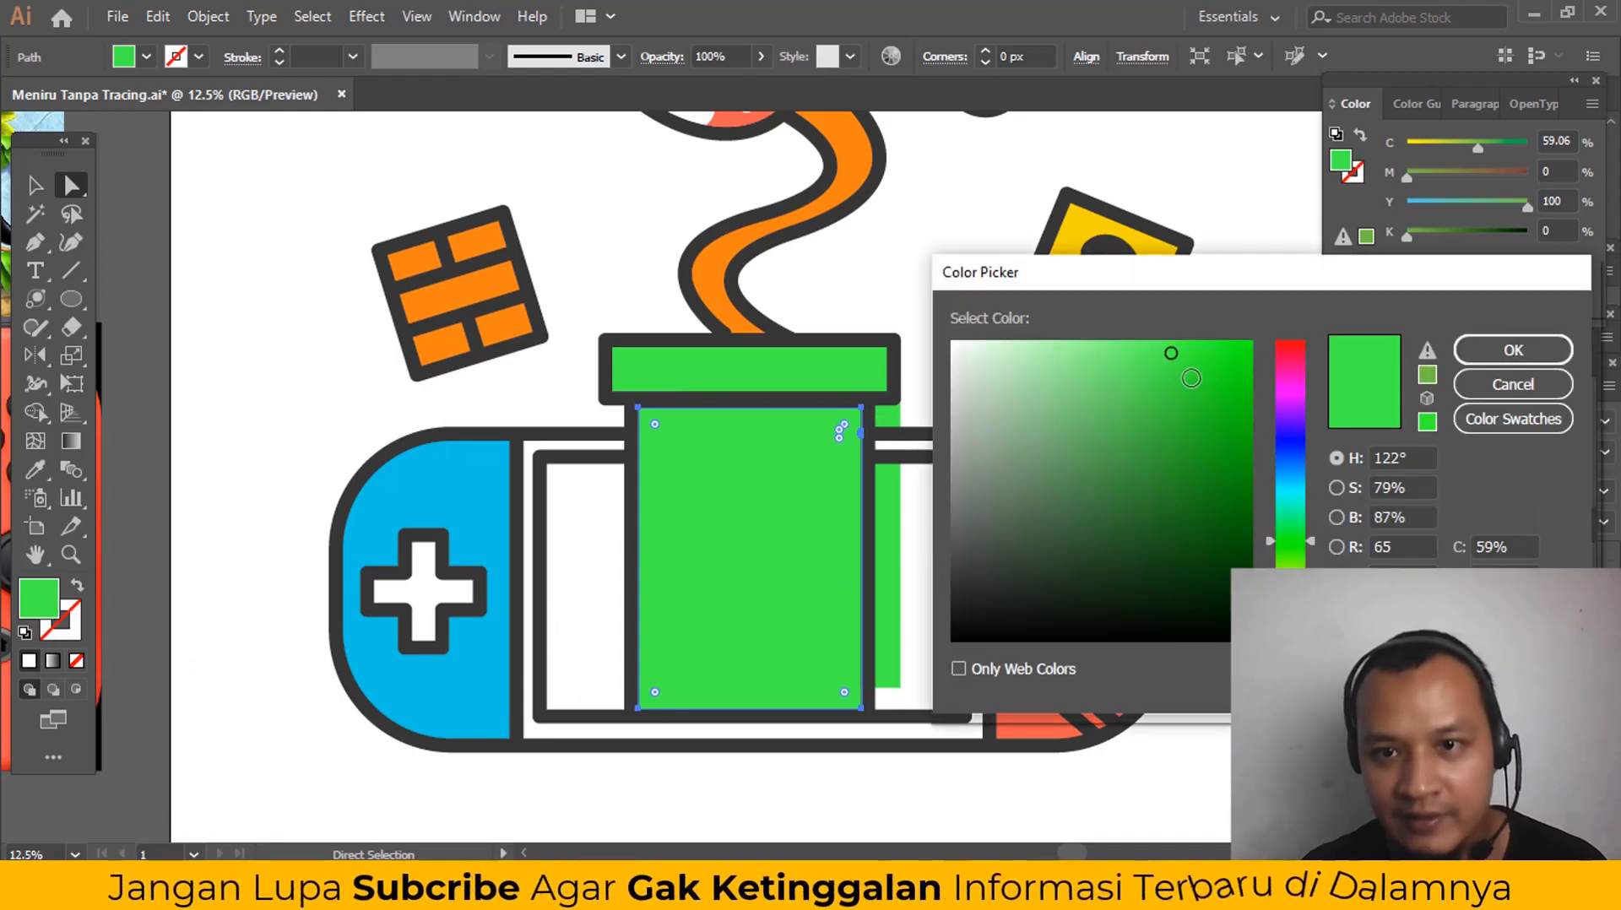
pyautogui.click(1483, 355)
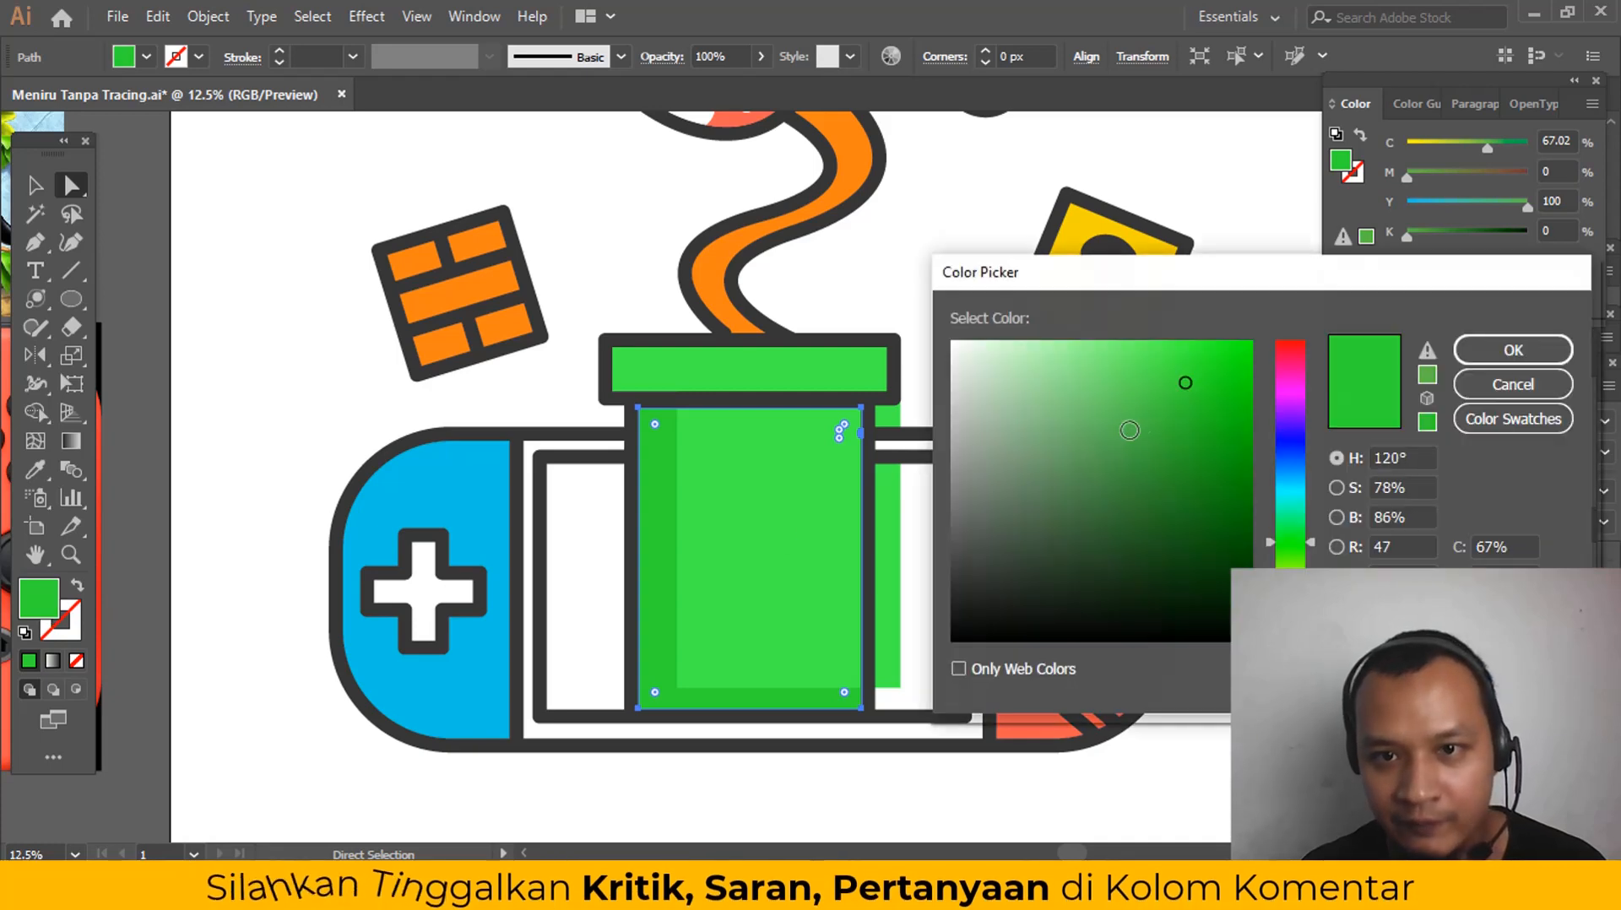
pyautogui.click(1200, 410)
pyautogui.click(1502, 361)
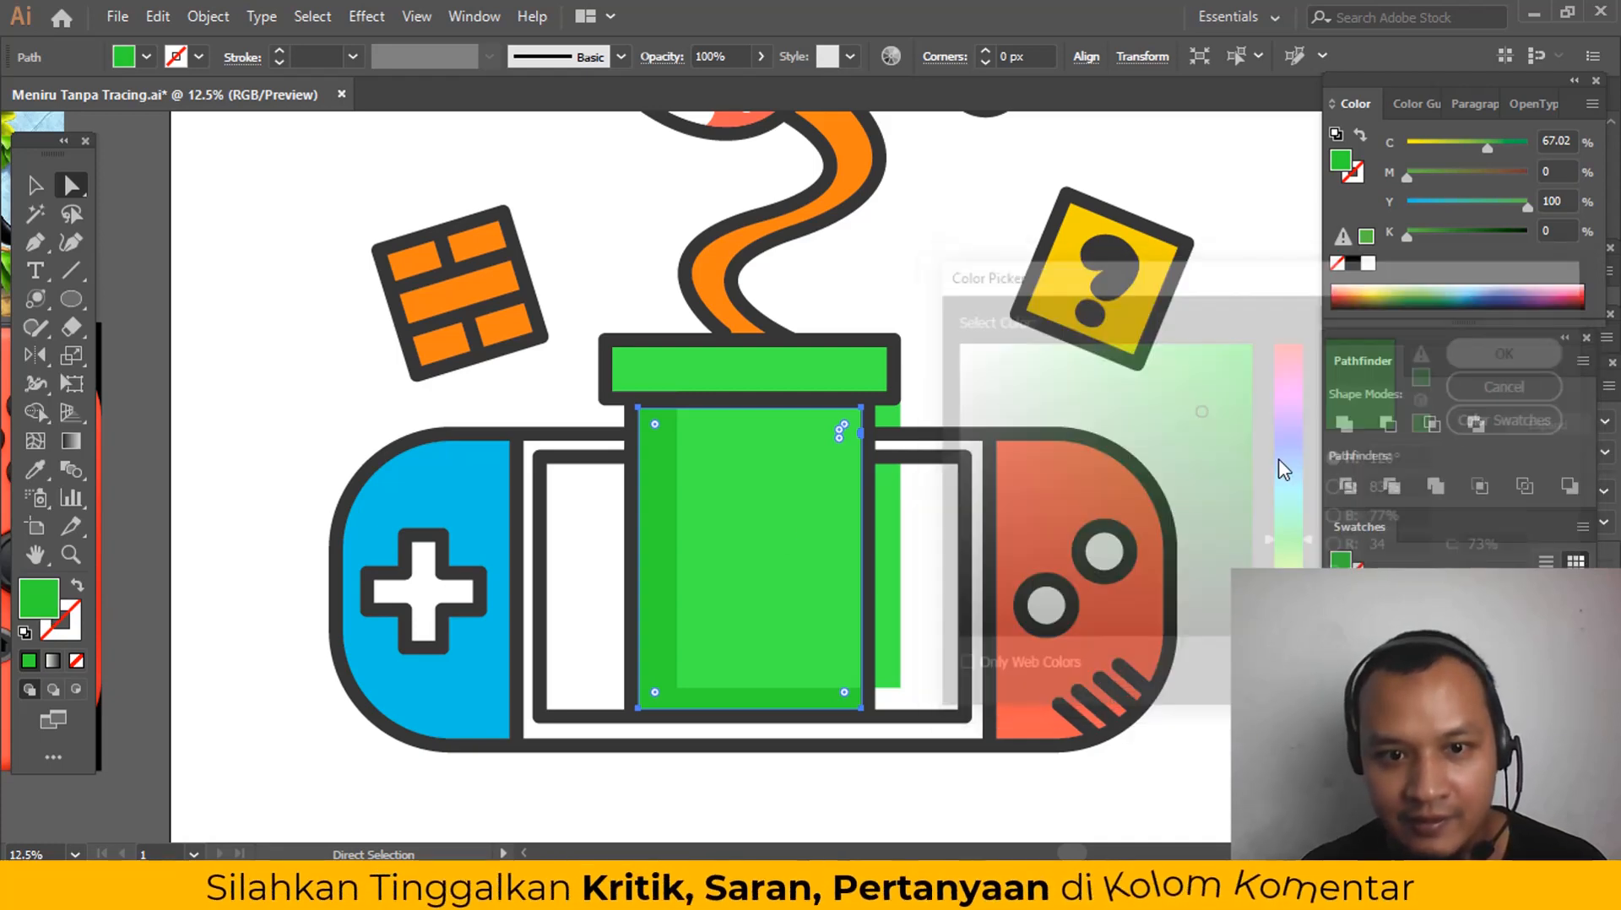
# Step: Shift the lighter green copy onto the pipe's body, then reduce its width and height so a dark green border surrounds it
pyautogui.moveTo(807, 625); pyautogui.dragTo(763, 625)
pyautogui.press('v')
pyautogui.moveTo(874, 581); pyautogui.dragTo(837, 560)
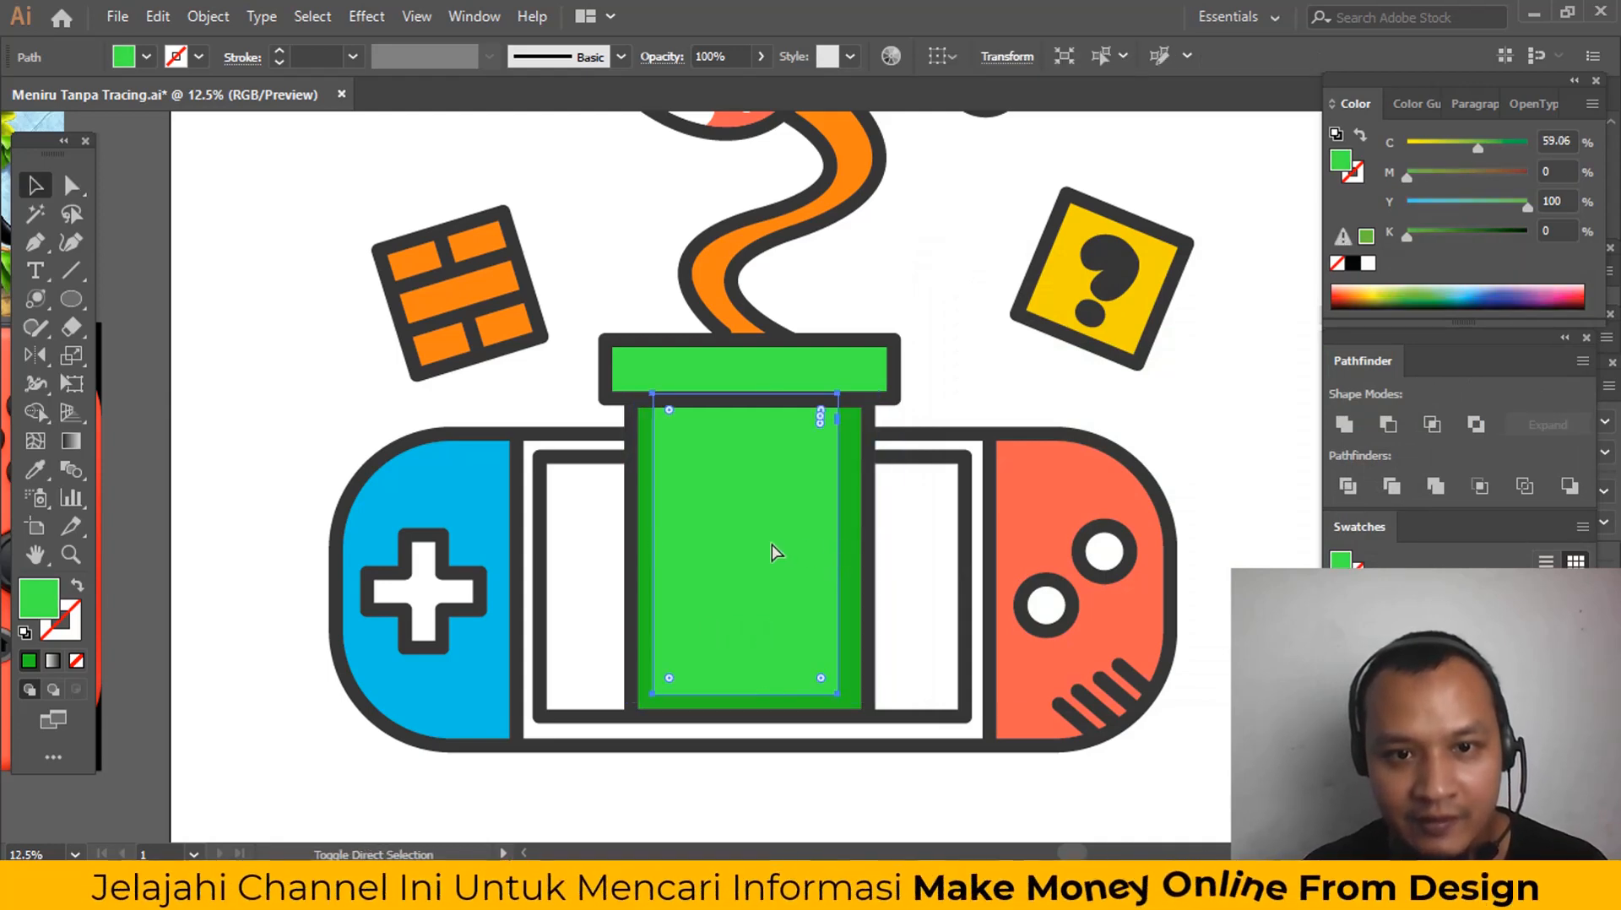
pyautogui.press('a')
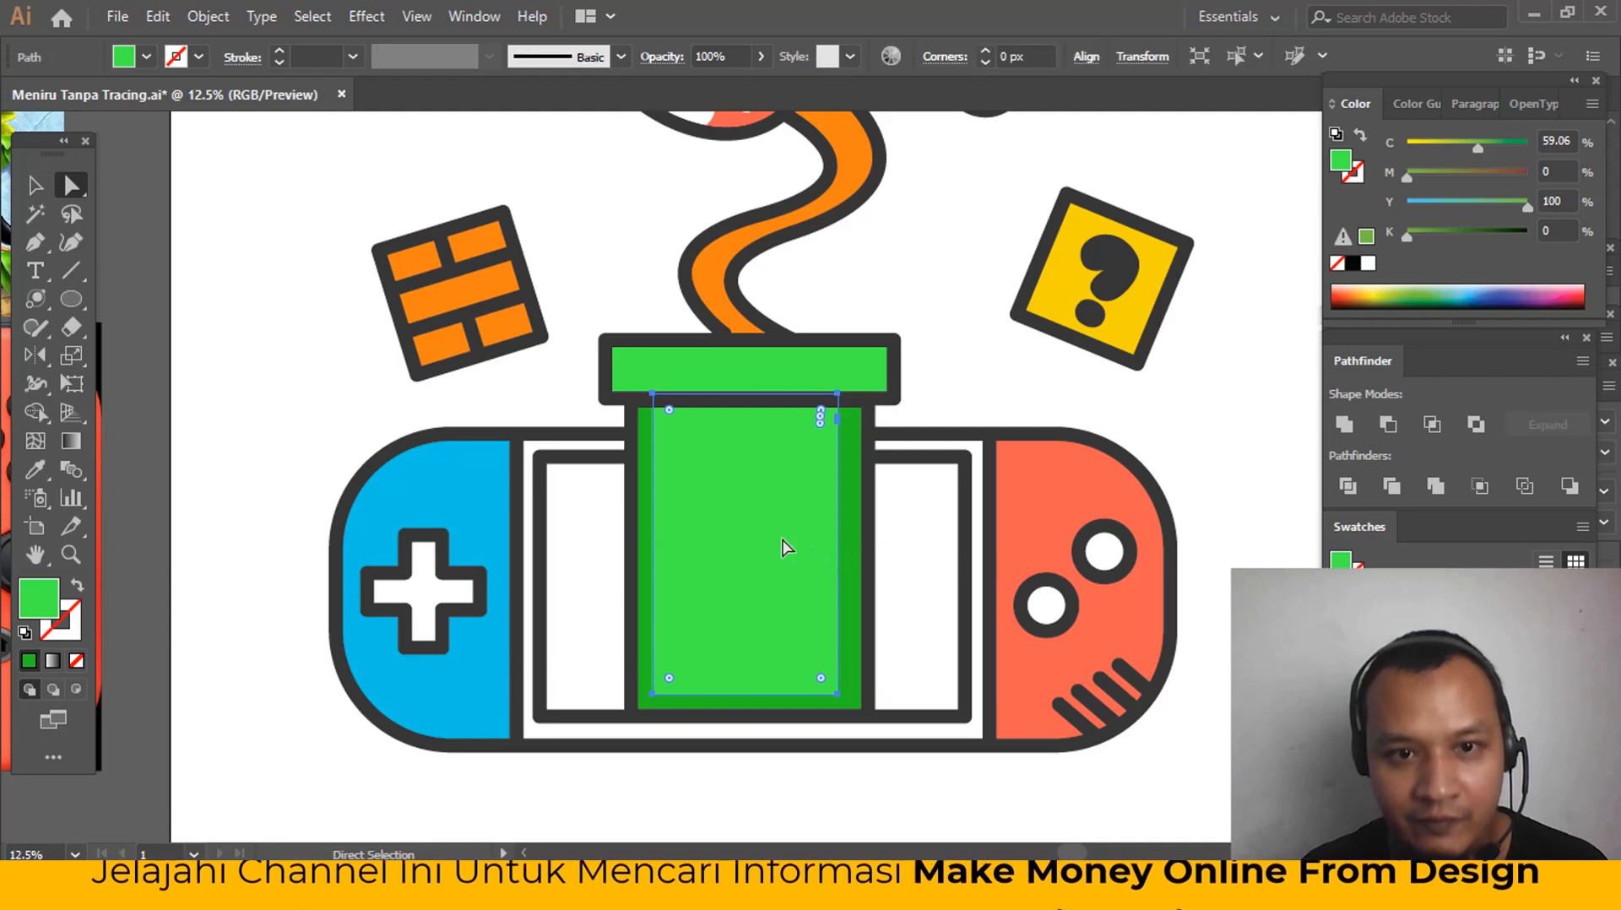
pyautogui.press('v')
pyautogui.moveTo(748, 394); pyautogui.dragTo(749, 421)
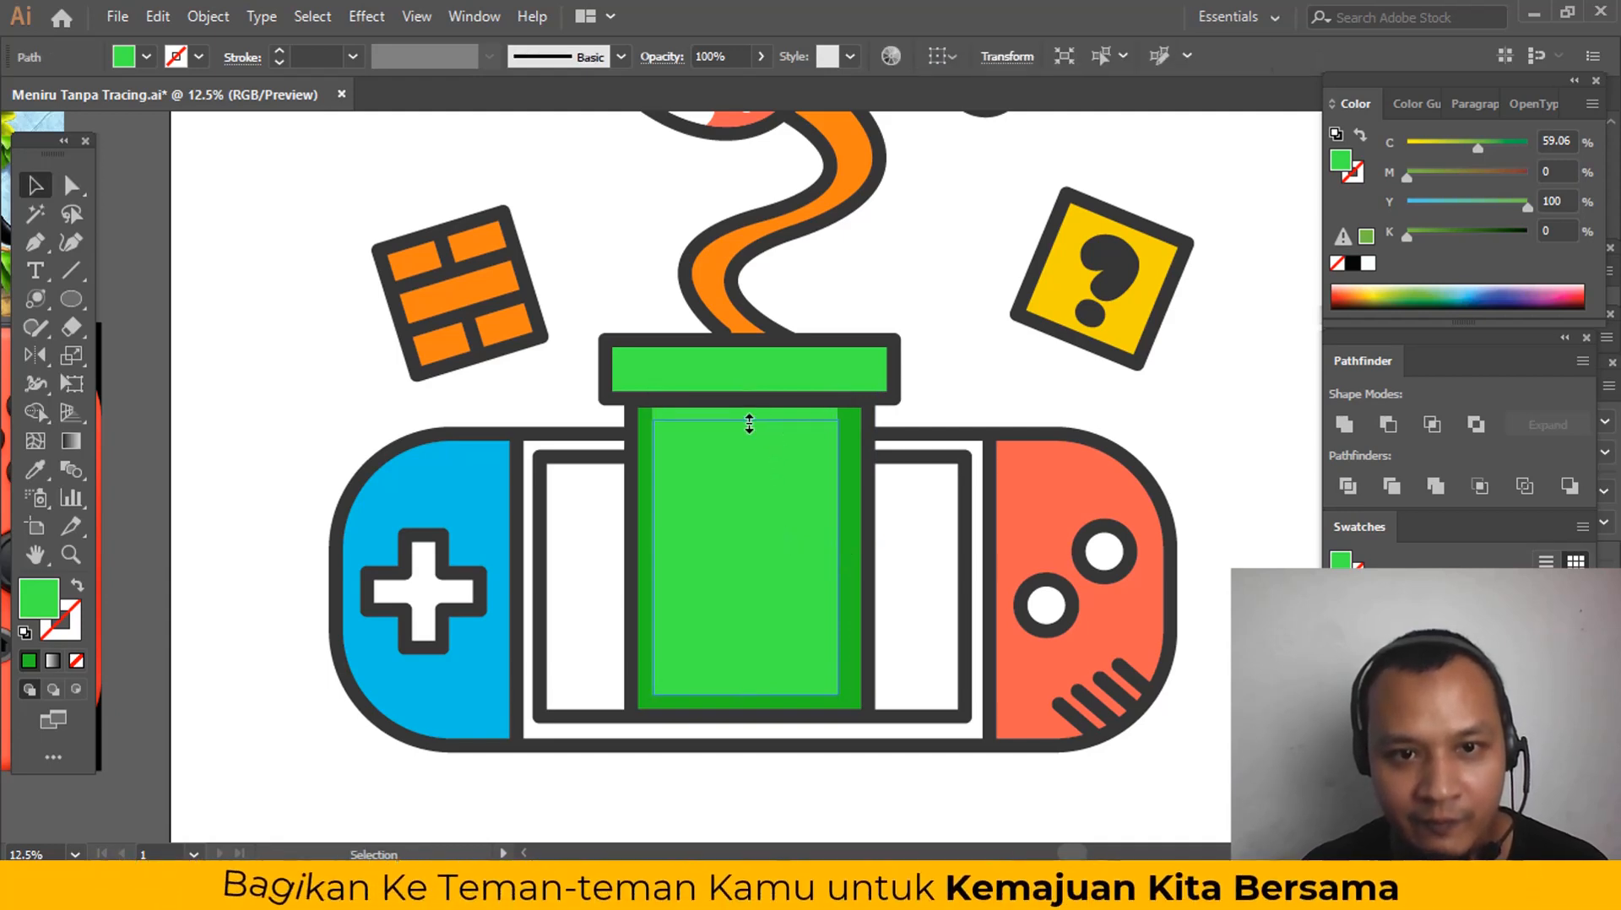
# Step: Duplicate the pipe rim's green fill and recolor the original with the dark green sampled from the pipe's body
pyautogui.press('a')
pyautogui.moveTo(704, 323); pyautogui.dragTo(882, 357)
pyautogui.click(671, 385)
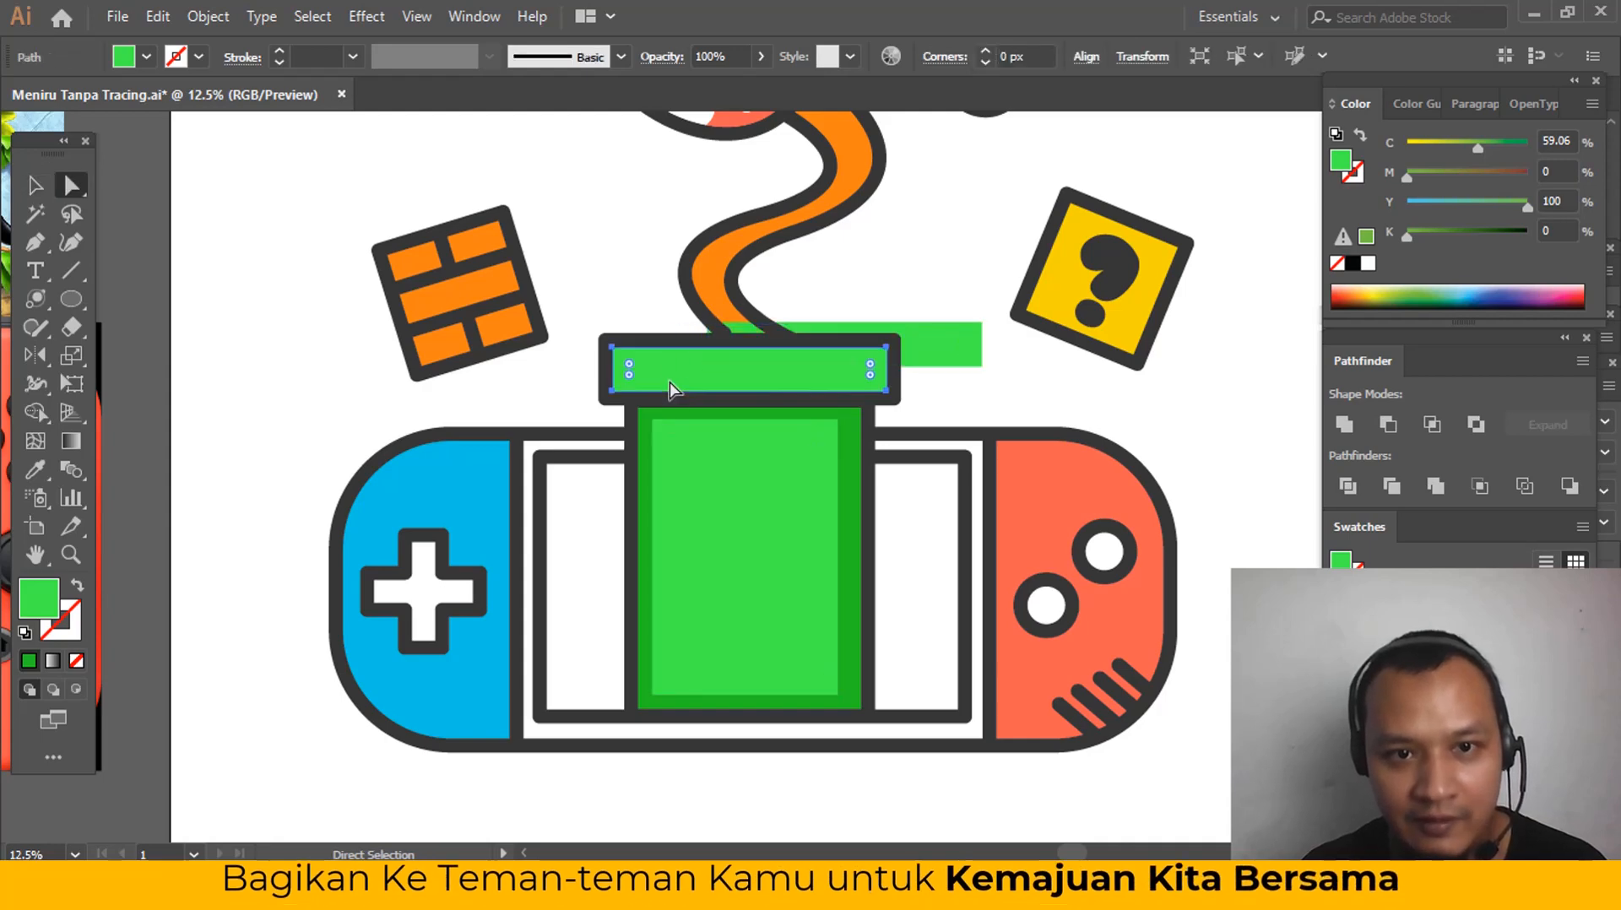
pyautogui.press('i')
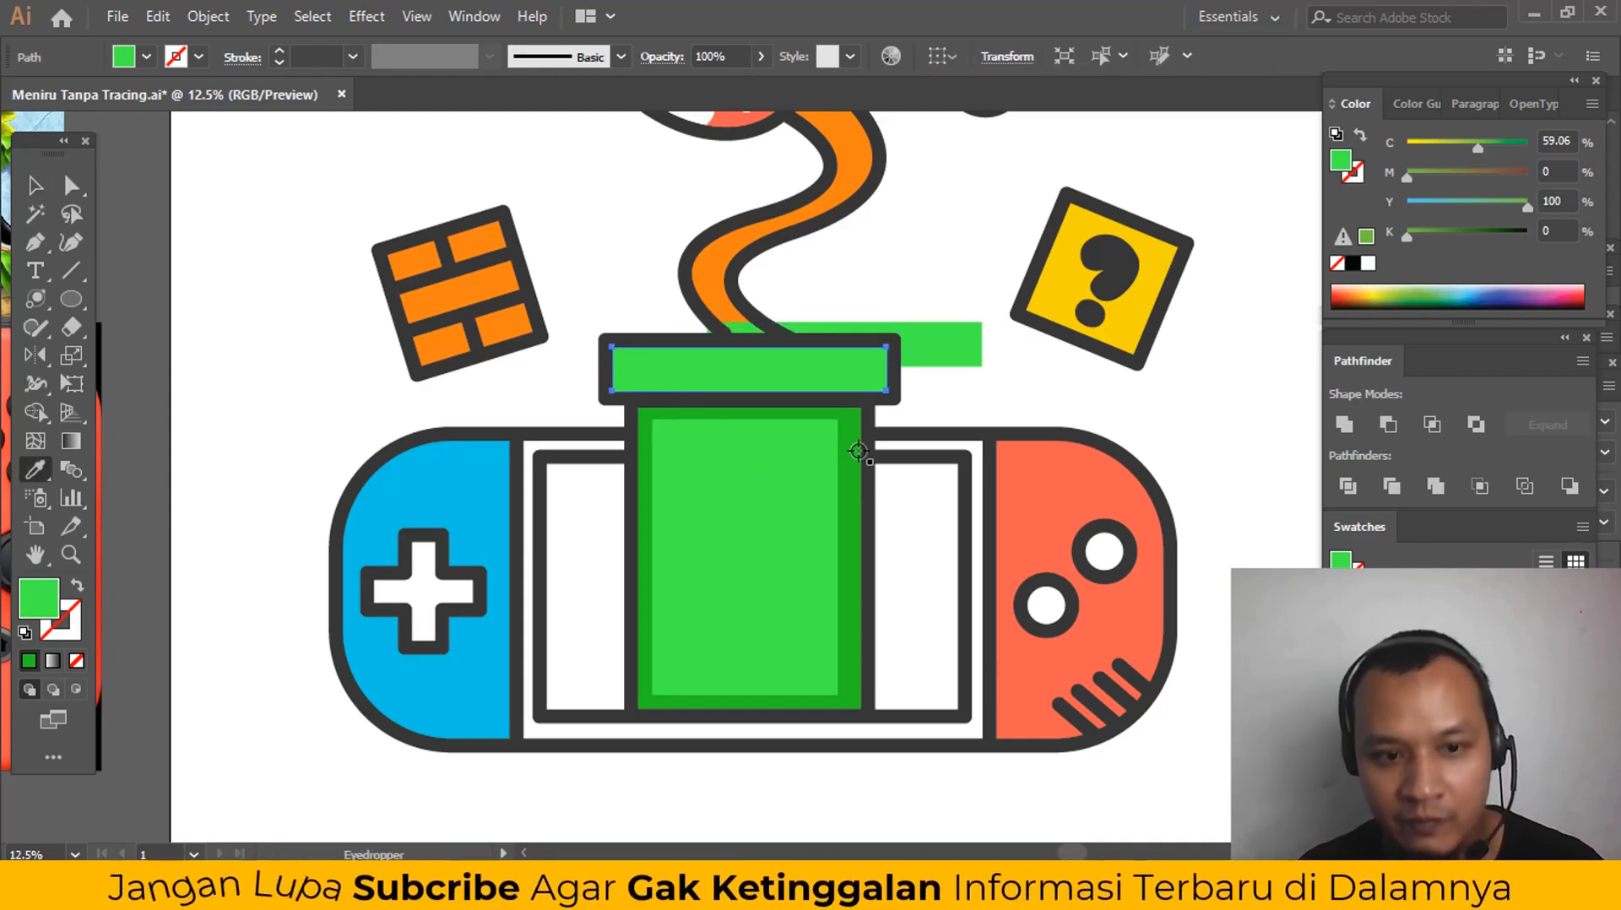
pyautogui.click(858, 448)
# Step: Place the lighter green copy inside the pipe rim and narrow it, leaving dark green at both ends and along the lower edge
pyautogui.press('v')
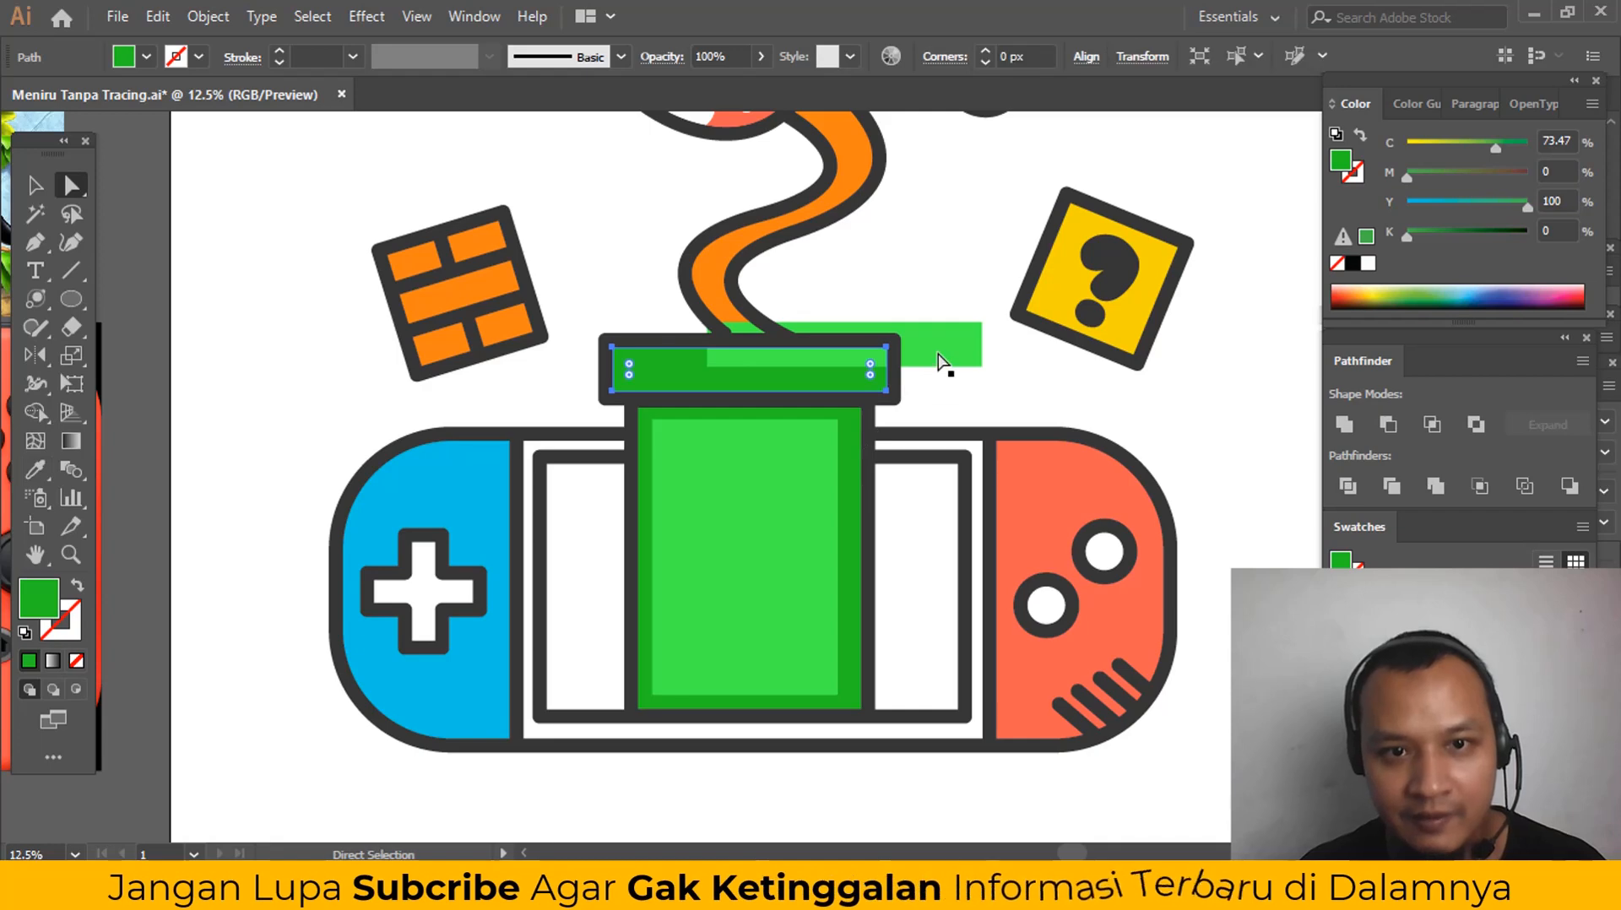
pyautogui.moveTo(961, 364); pyautogui.dragTo(876, 375)
pyautogui.press('v')
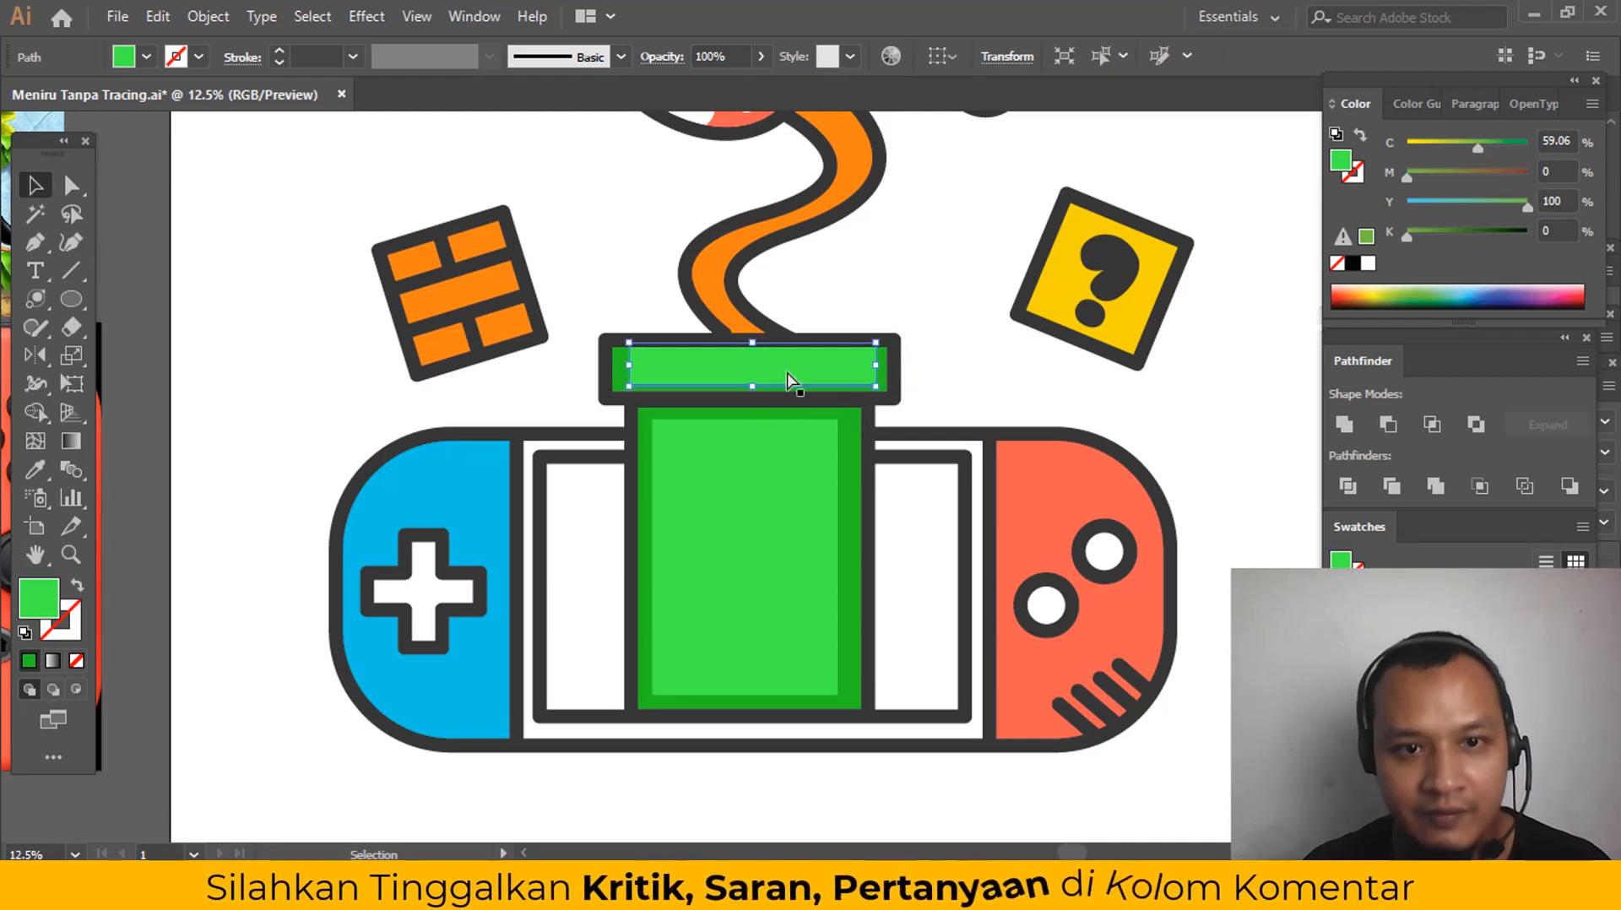
pyautogui.press('a')
pyautogui.click(1046, 367)
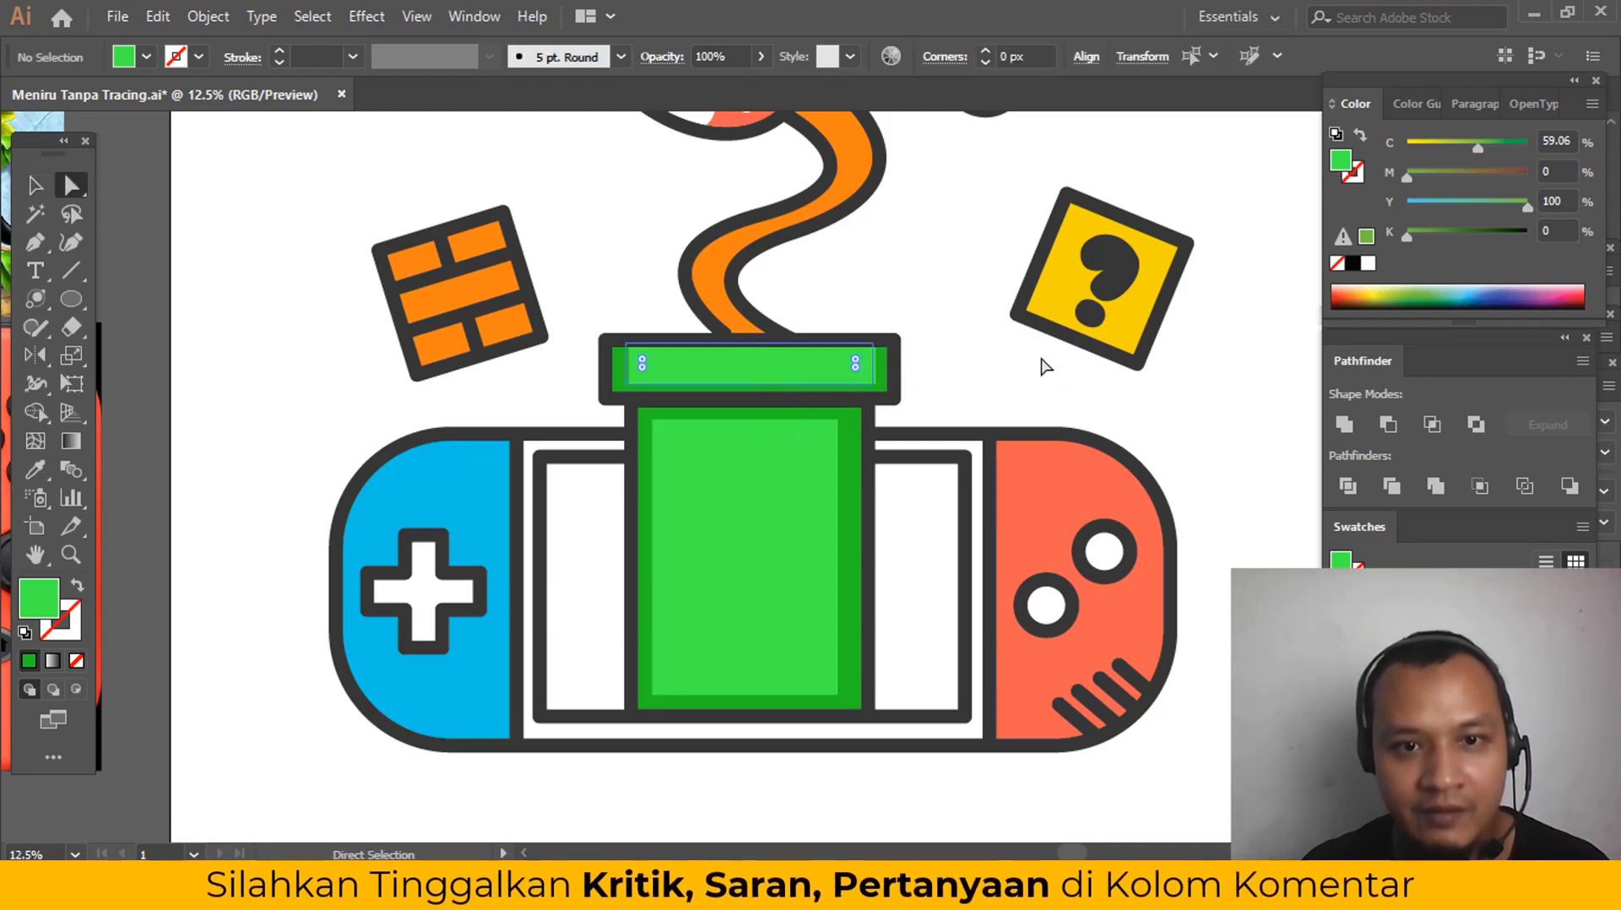
# Step: Draw a tall rectangular highlight near the left edge of the pipe's body and fill it with sampled white
pyautogui.click(70, 301)
pyautogui.moveTo(74, 312); pyautogui.dragTo(144, 340)
pyautogui.moveTo(663, 434); pyautogui.dragTo(687, 682)
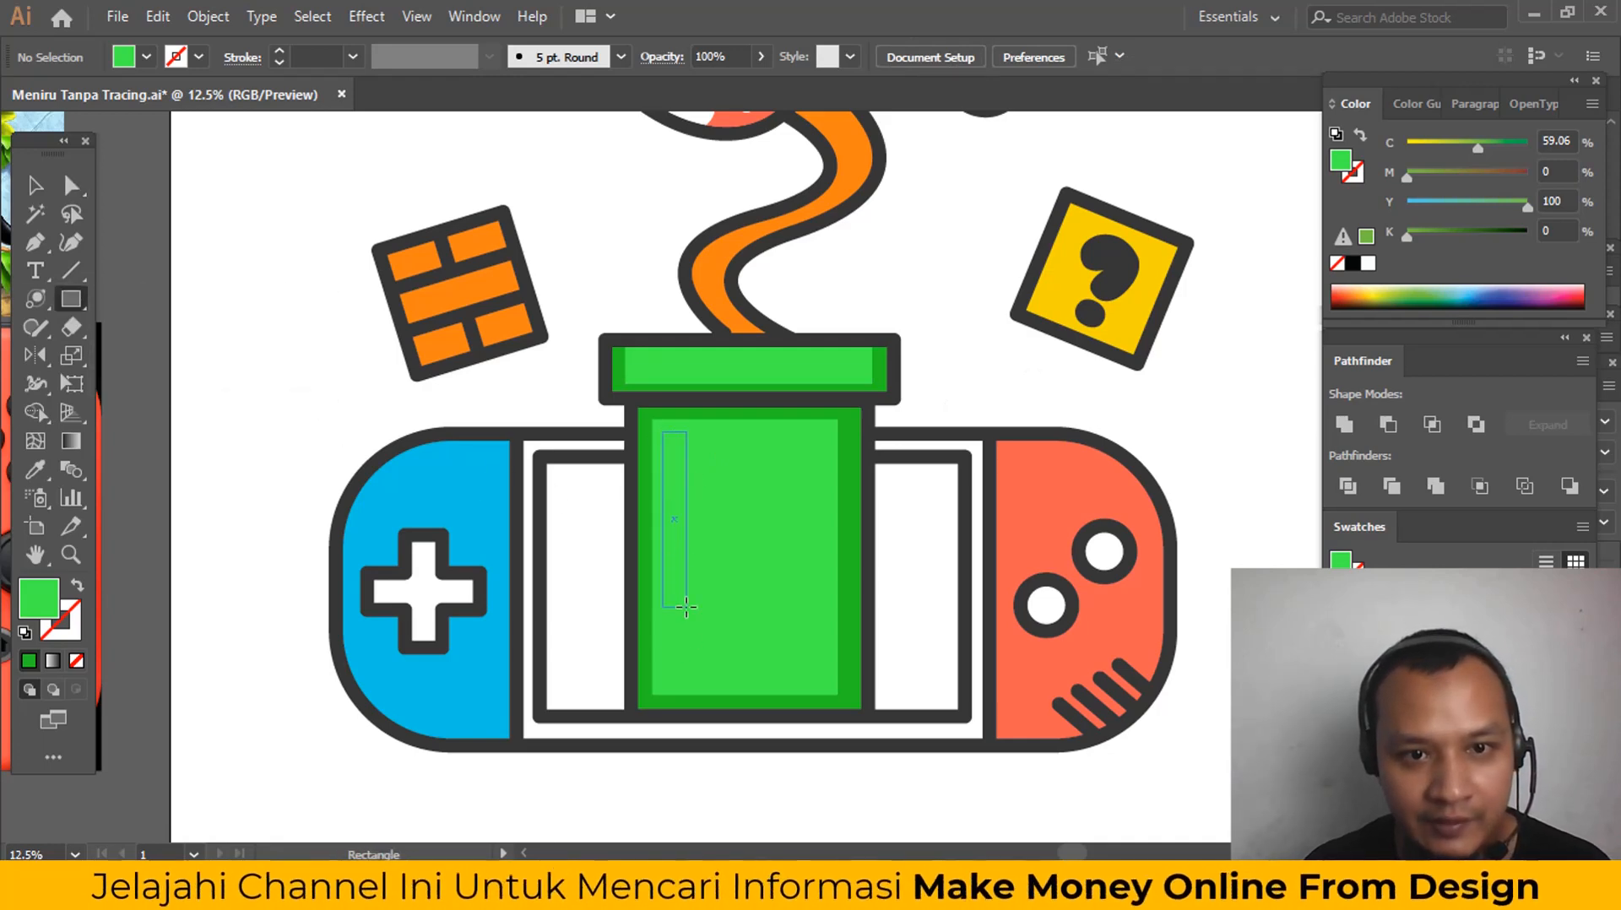
pyautogui.press('i')
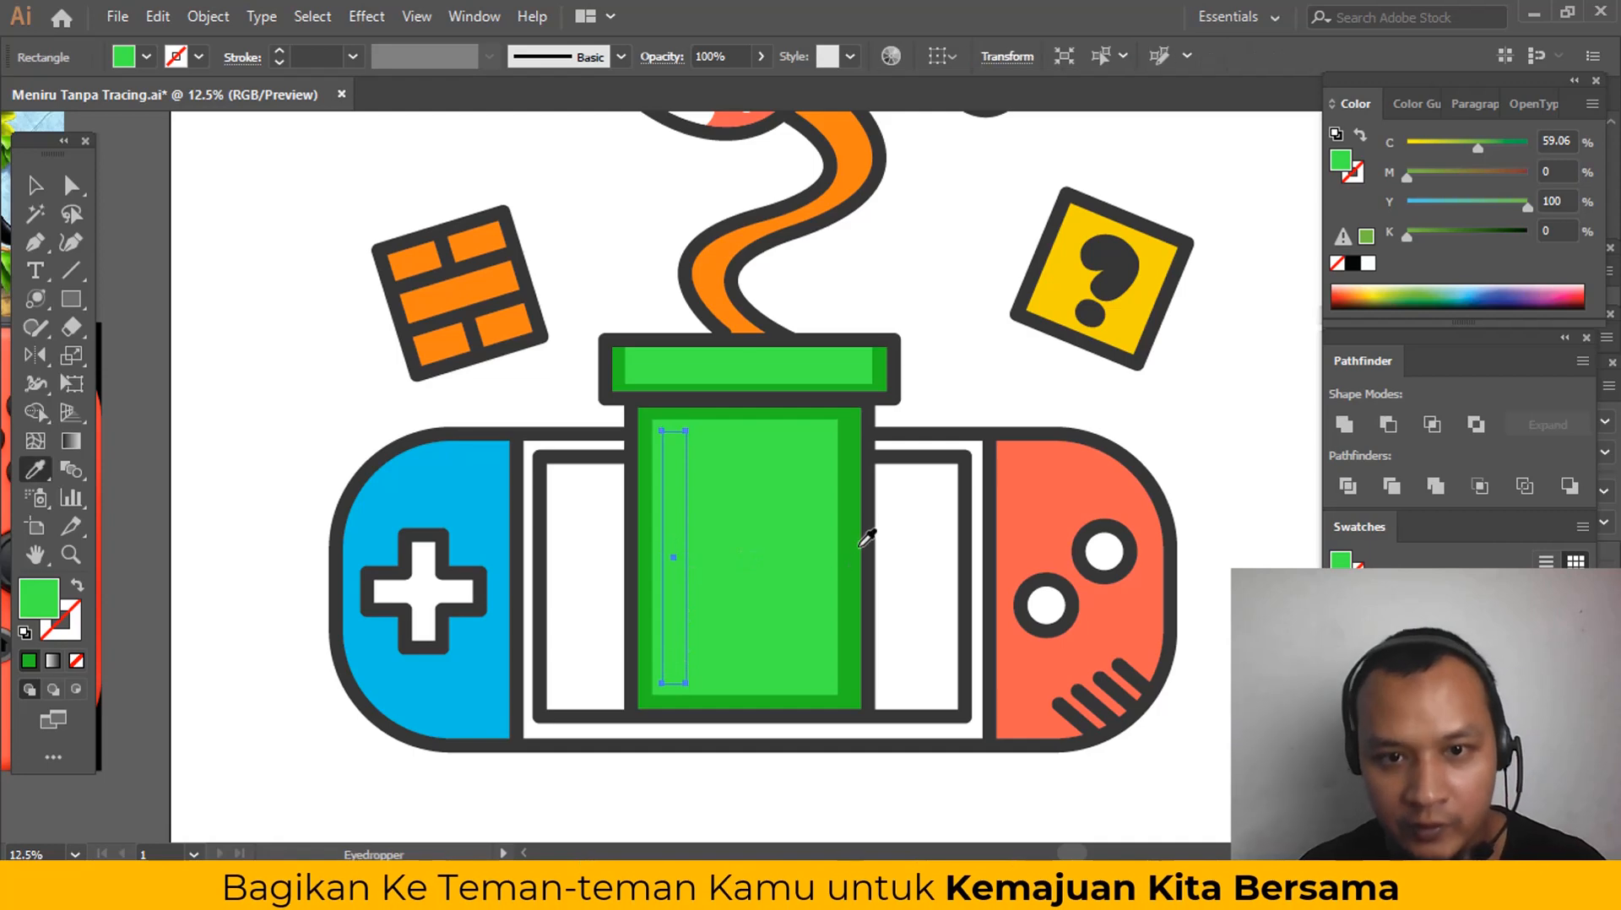
pyautogui.click(904, 524)
pyautogui.hotkey('ctrl', 'shift', 'a')
# Step: Draw a thinner white vertical strip just right of the tall highlight on the pipe's body
pyautogui.click(71, 299)
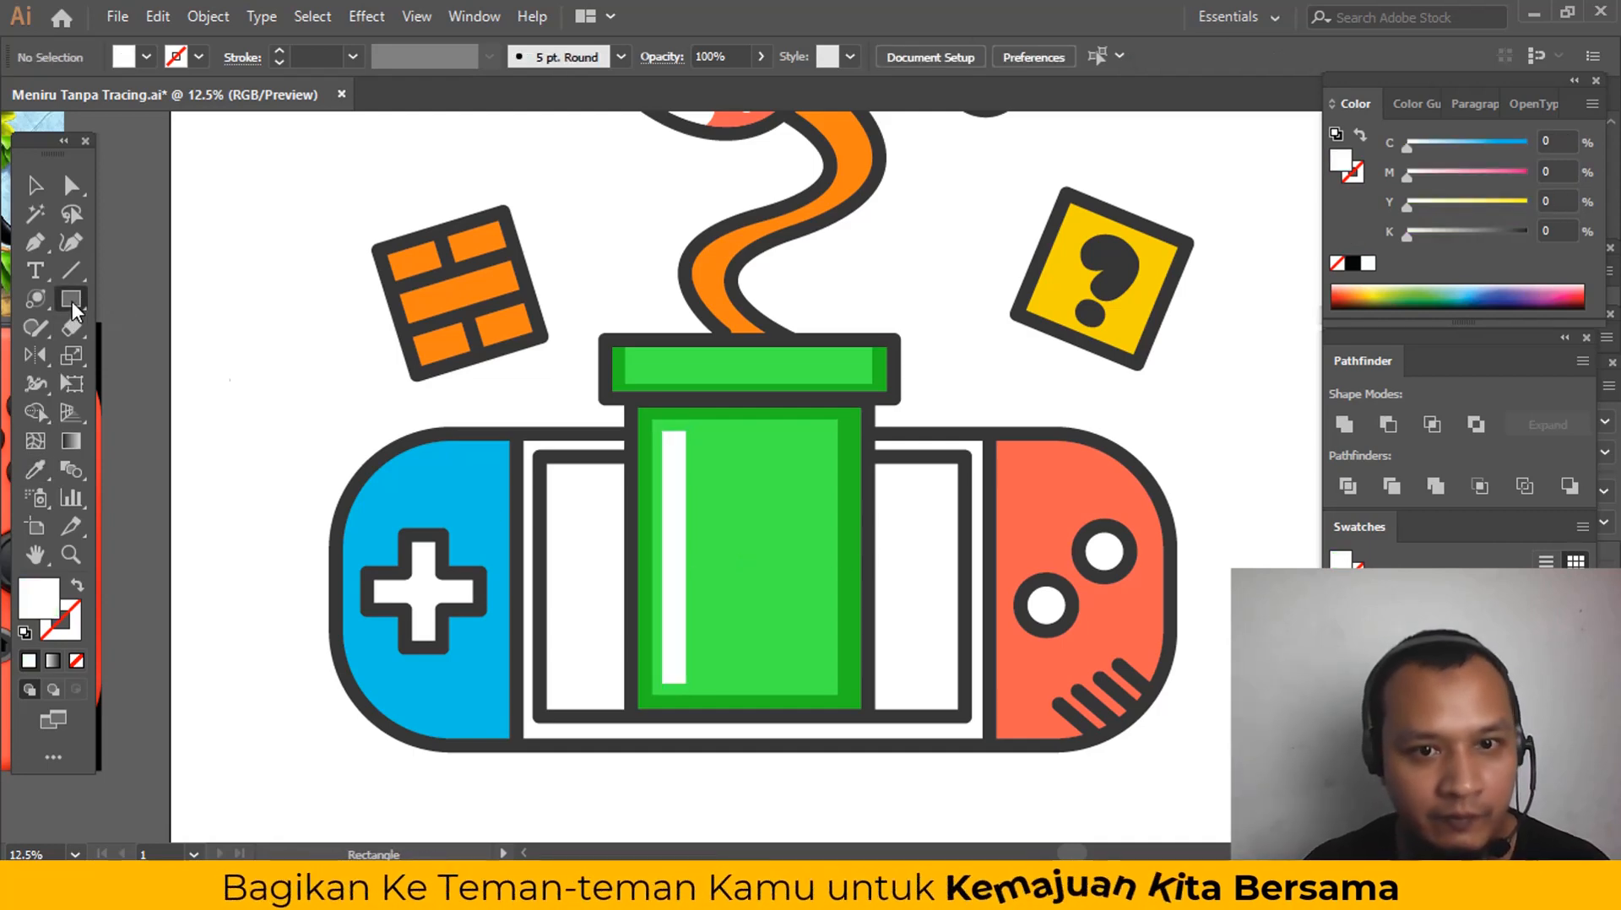
pyautogui.moveTo(709, 581); pyautogui.dragTo(708, 681)
pyautogui.hotkey('ctrl', 'shift', 'a')
# Step: Draw a roughly square white highlight on the pipe rim with a narrower white one to its right
pyautogui.moveTo(658, 359)
pyautogui.mouseDown()
pyautogui.moveTo(676, 390)
pyautogui.moveTo(675, 353)
pyautogui.mouseUp()
pyautogui.press('v')
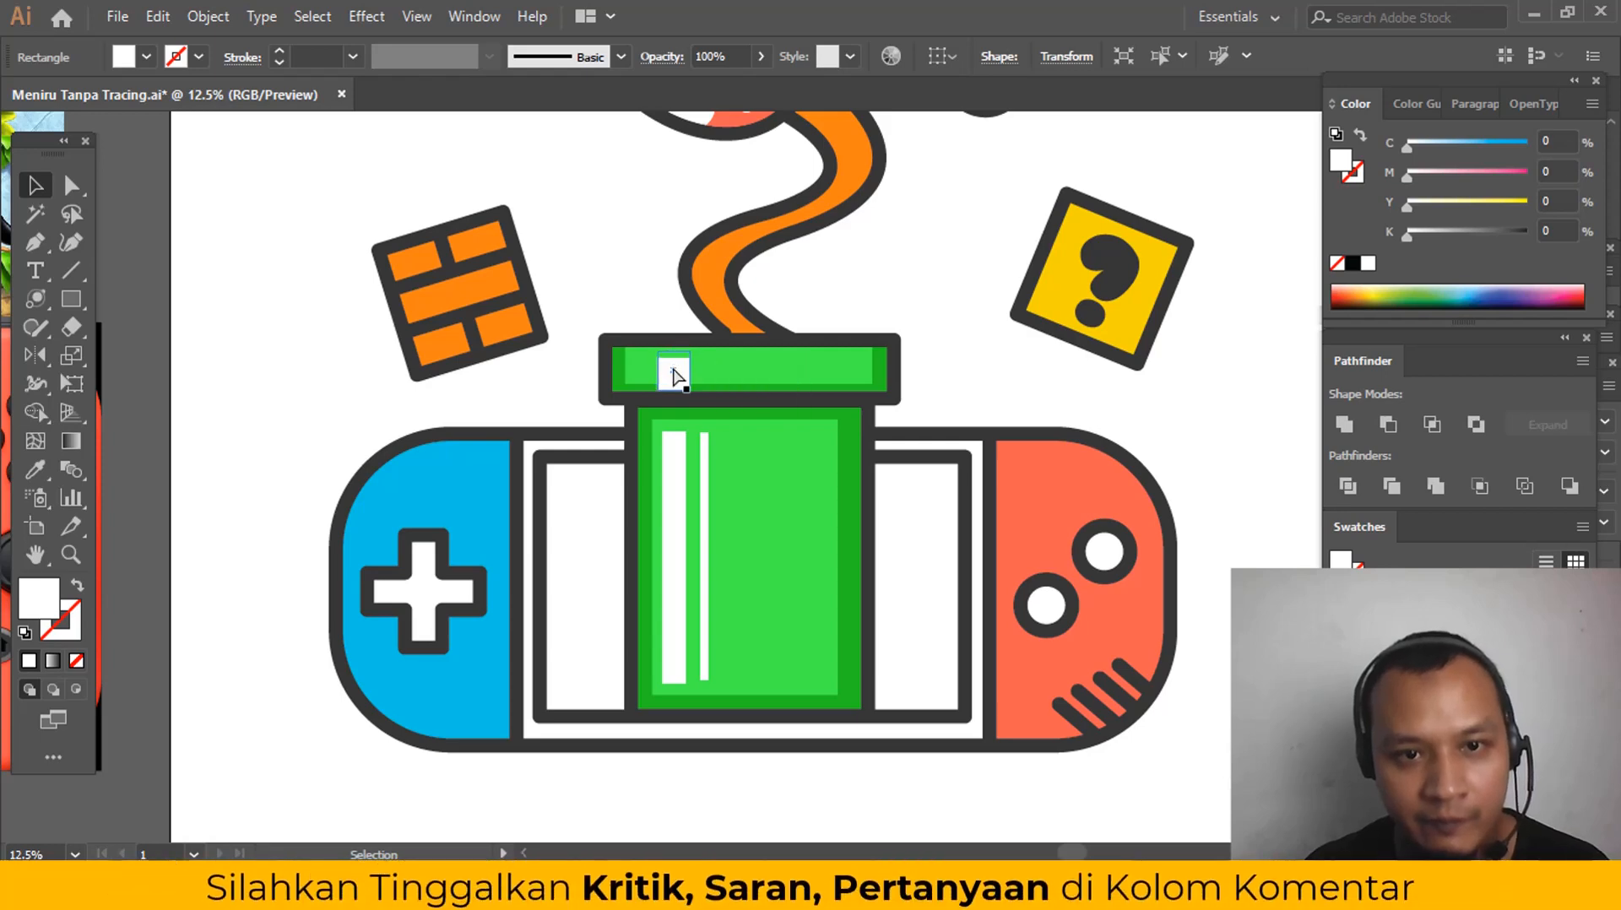
pyautogui.hotkey('ctrl', 'shift', 'a')
pyautogui.moveTo(676, 378)
pyautogui.mouseDown()
pyautogui.moveTo(724, 382)
pyautogui.moveTo(706, 374)
pyautogui.mouseUp()
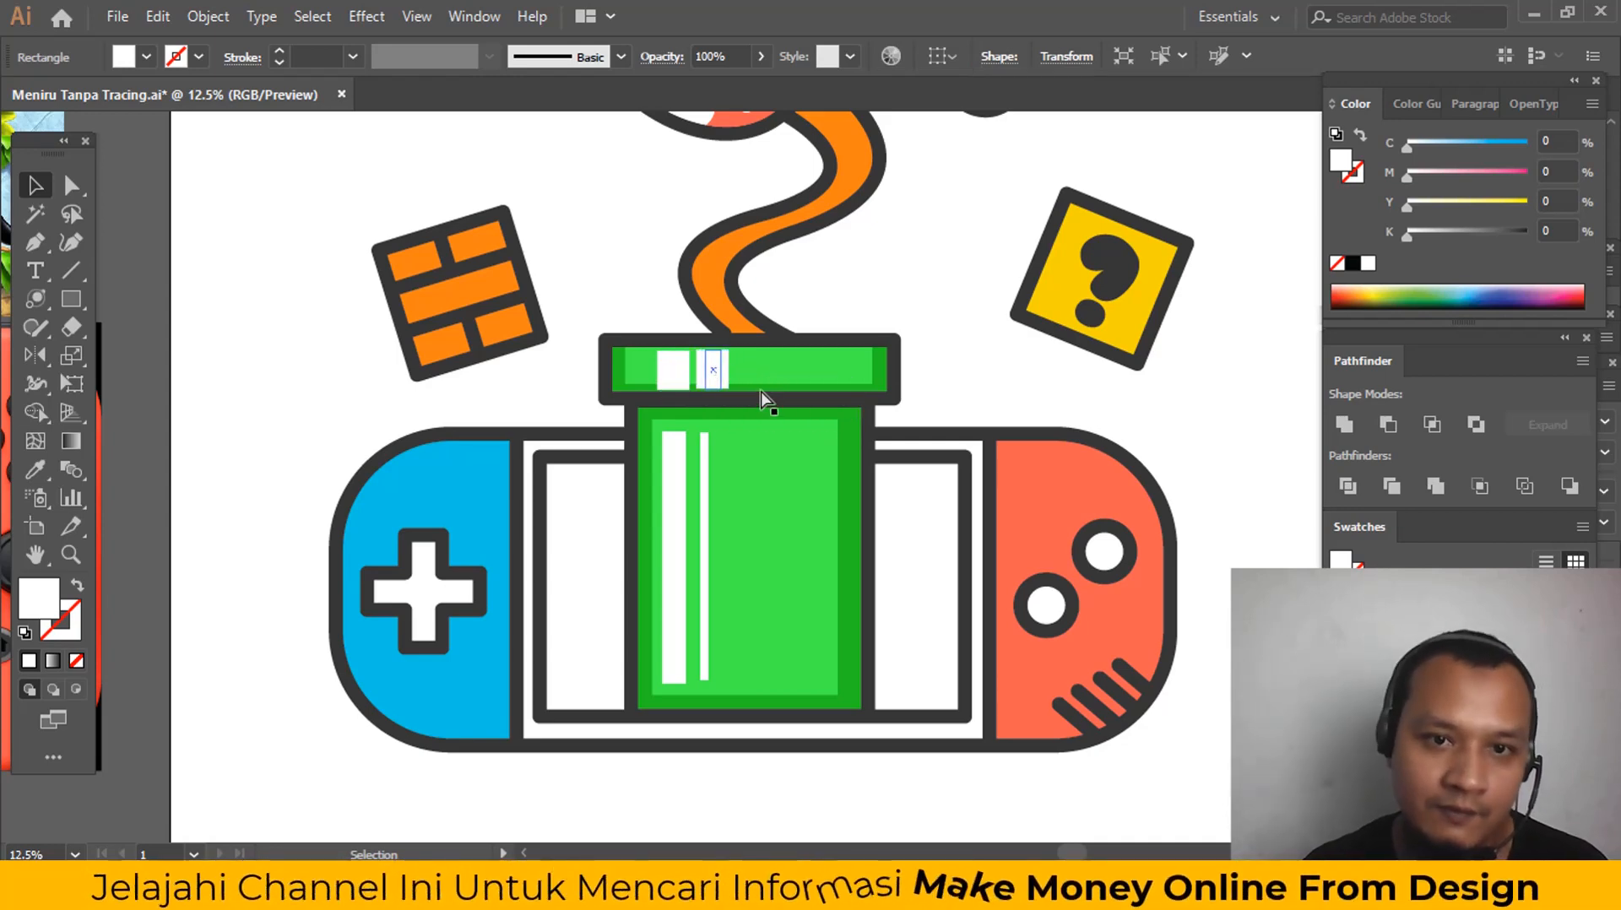
# Step: Move the narrower white highlight on the pipe rim closer to the square one
pyautogui.press('z')
pyautogui.hotkey('ctrl', 'shift', 'a')
pyautogui.click(743, 380)
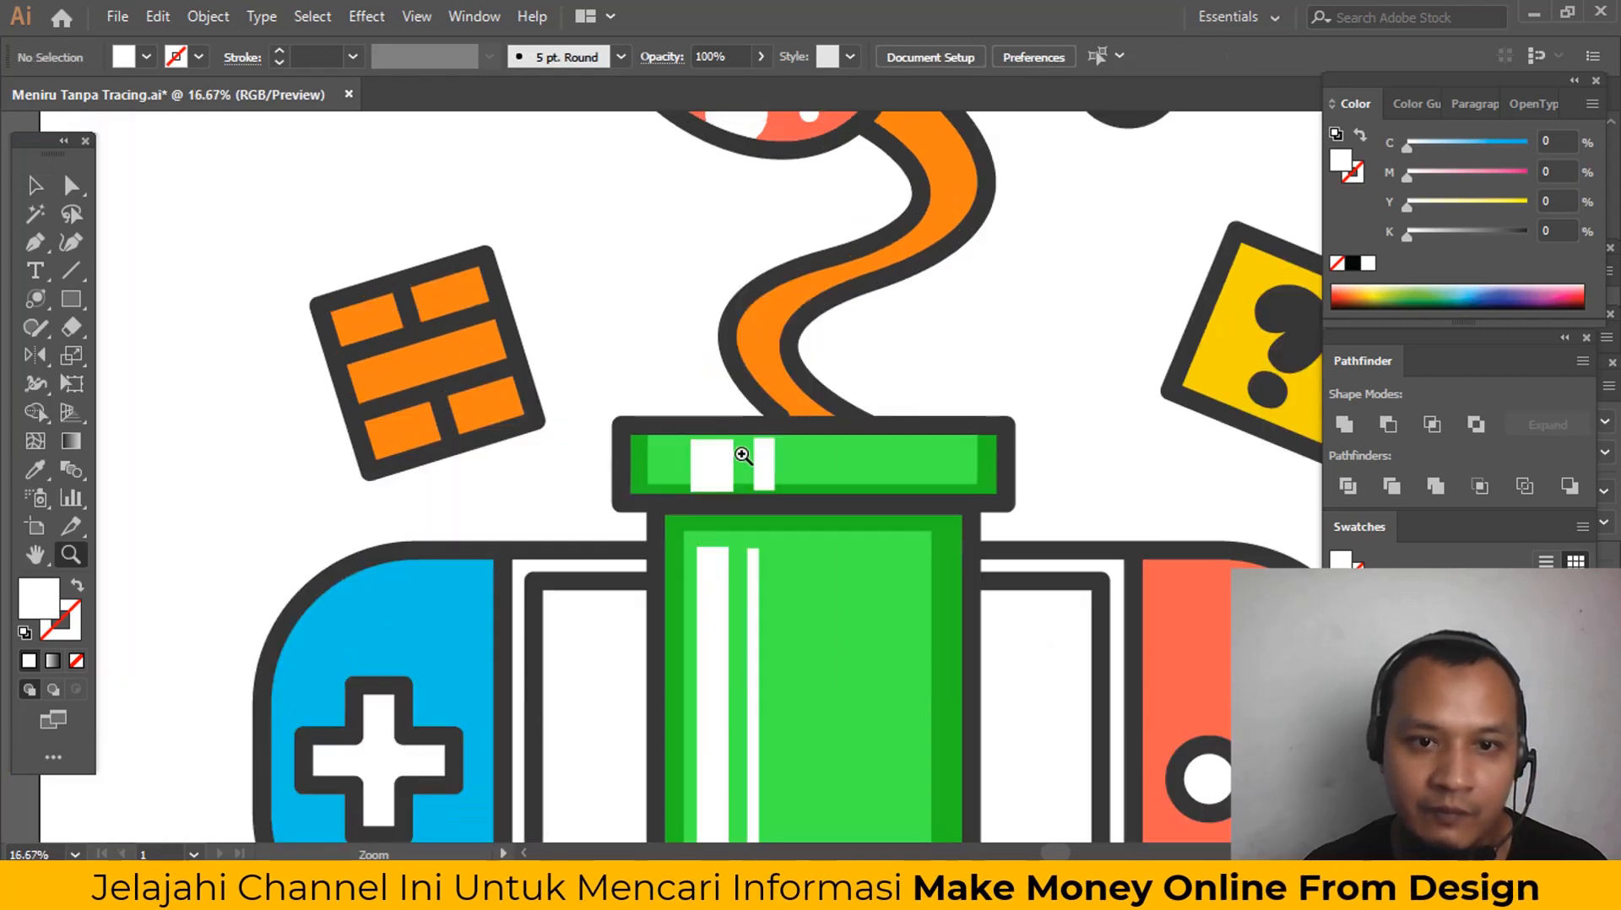
pyautogui.click(743, 456)
pyautogui.press('a')
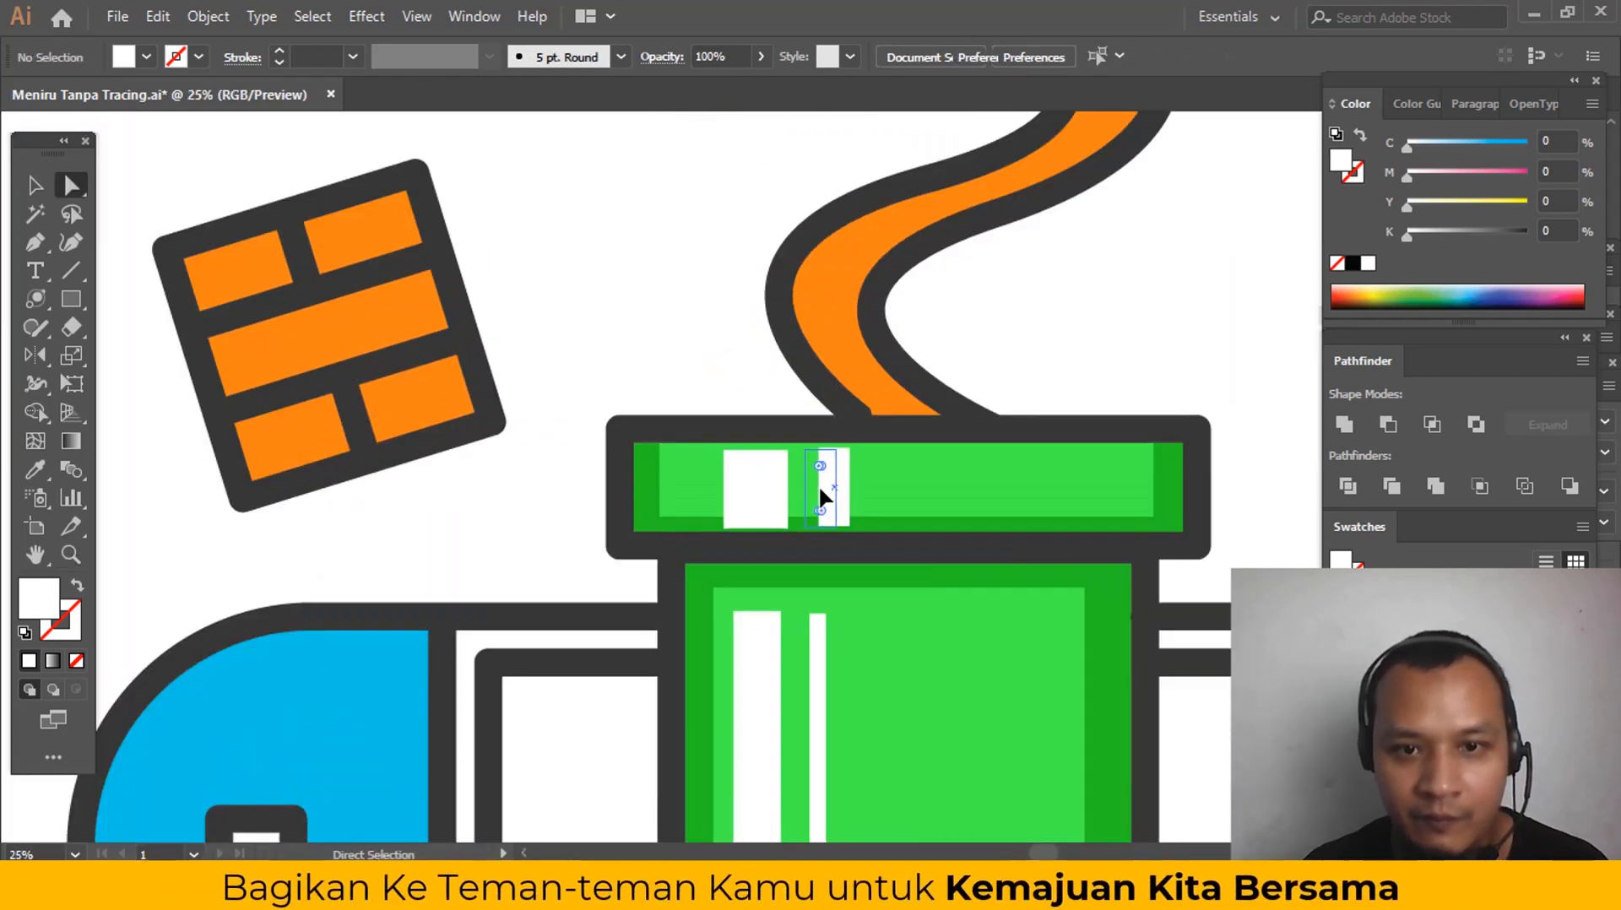
pyautogui.click(819, 485)
pyautogui.moveTo(819, 485); pyautogui.dragTo(812, 490)
# Step: Duplicate the plant stem's orange fill, offsetting the copy slightly to the left of the original
pyautogui.keyDown('alt'); pyautogui.click(819, 532); pyautogui.keyUp('alt')
pyautogui.keyDown('alt'); pyautogui.click(823, 534); pyautogui.keyUp('alt')
pyautogui.keyDown('alt'); pyautogui.click(823, 534); pyautogui.keyUp('alt')
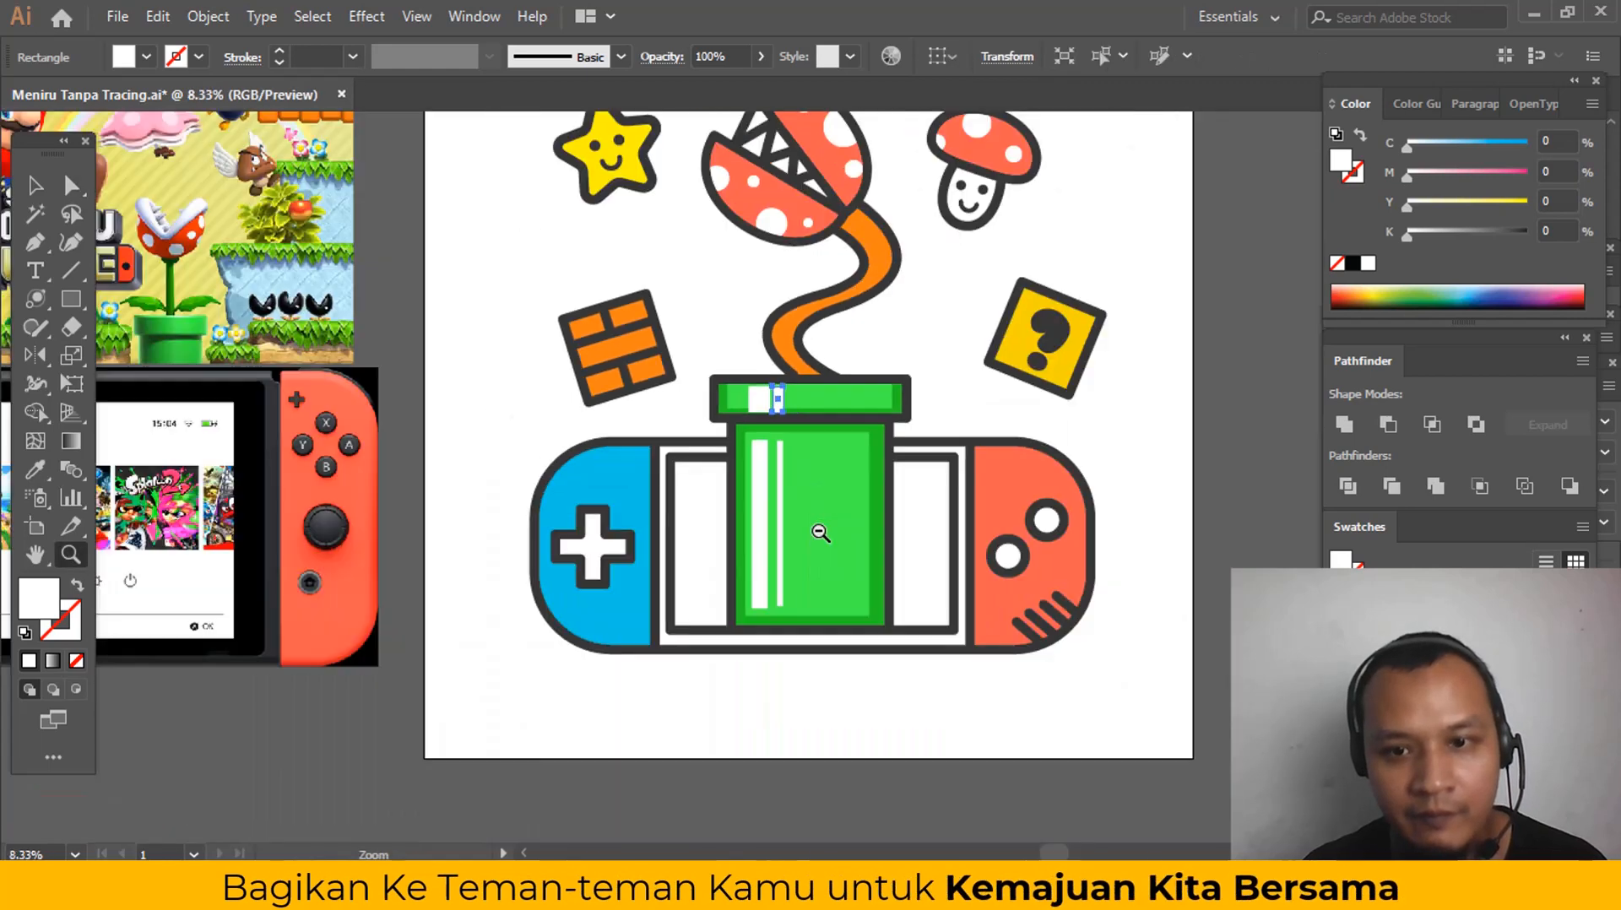
pyautogui.keyDown('alt'); pyautogui.click(823, 535); pyautogui.keyUp('alt')
pyautogui.keyDown('ctrl'); pyautogui.click(877, 532); pyautogui.keyUp('ctrl')
pyautogui.keyDown('alt'); pyautogui.click(876, 533); pyautogui.keyUp('alt')
pyautogui.moveTo(674, 241); pyautogui.dragTo(845, 492)
pyautogui.press('v')
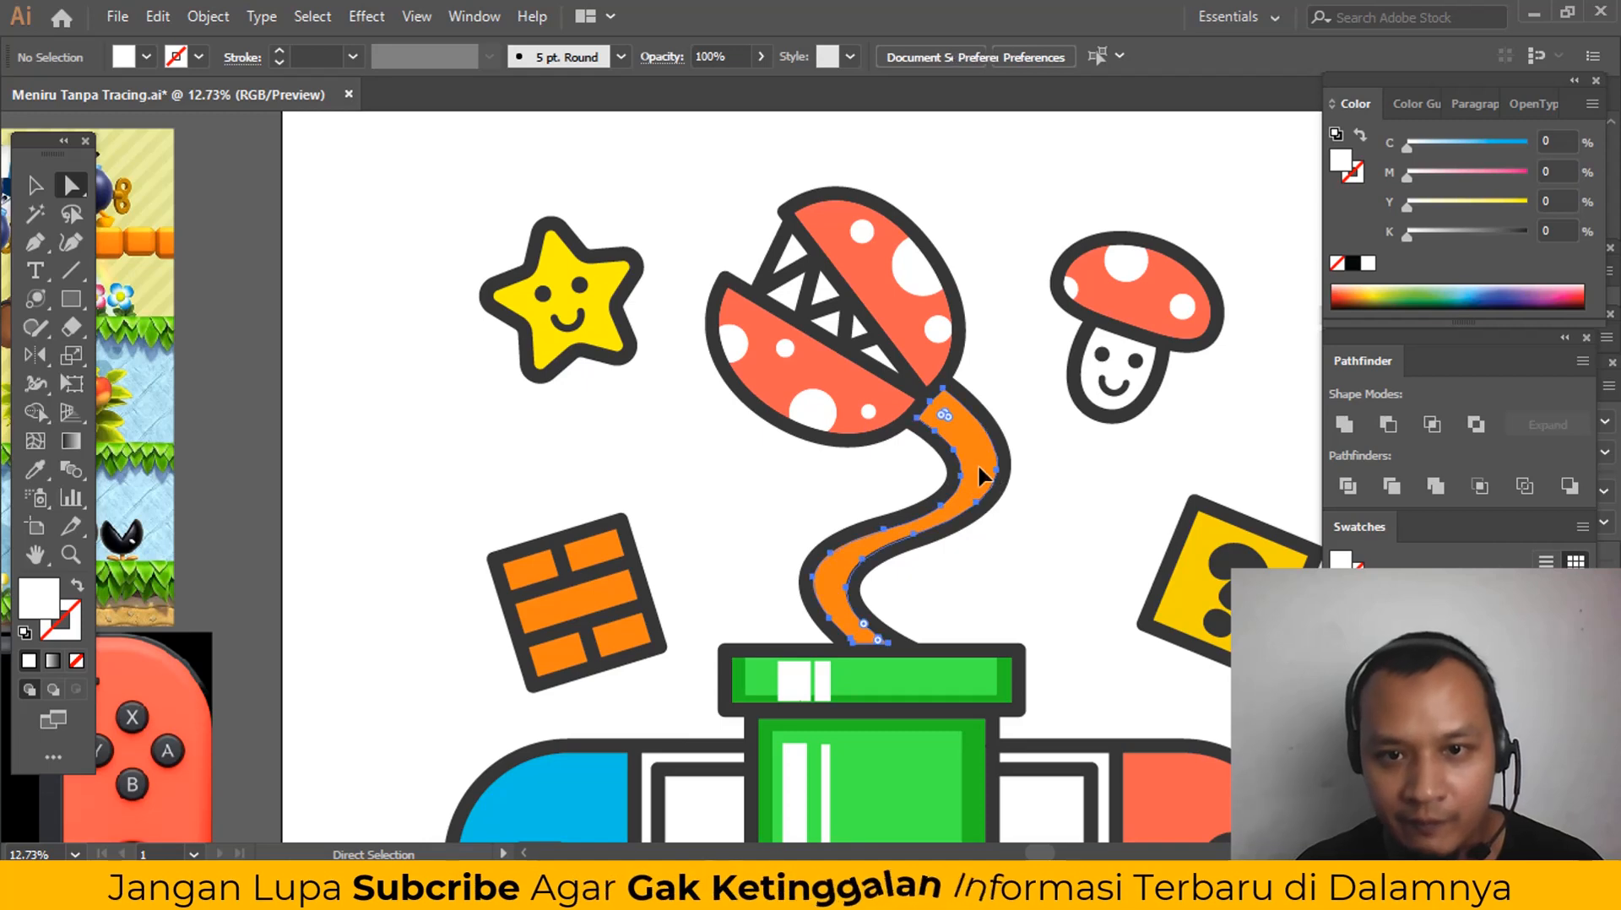
pyautogui.click(977, 464)
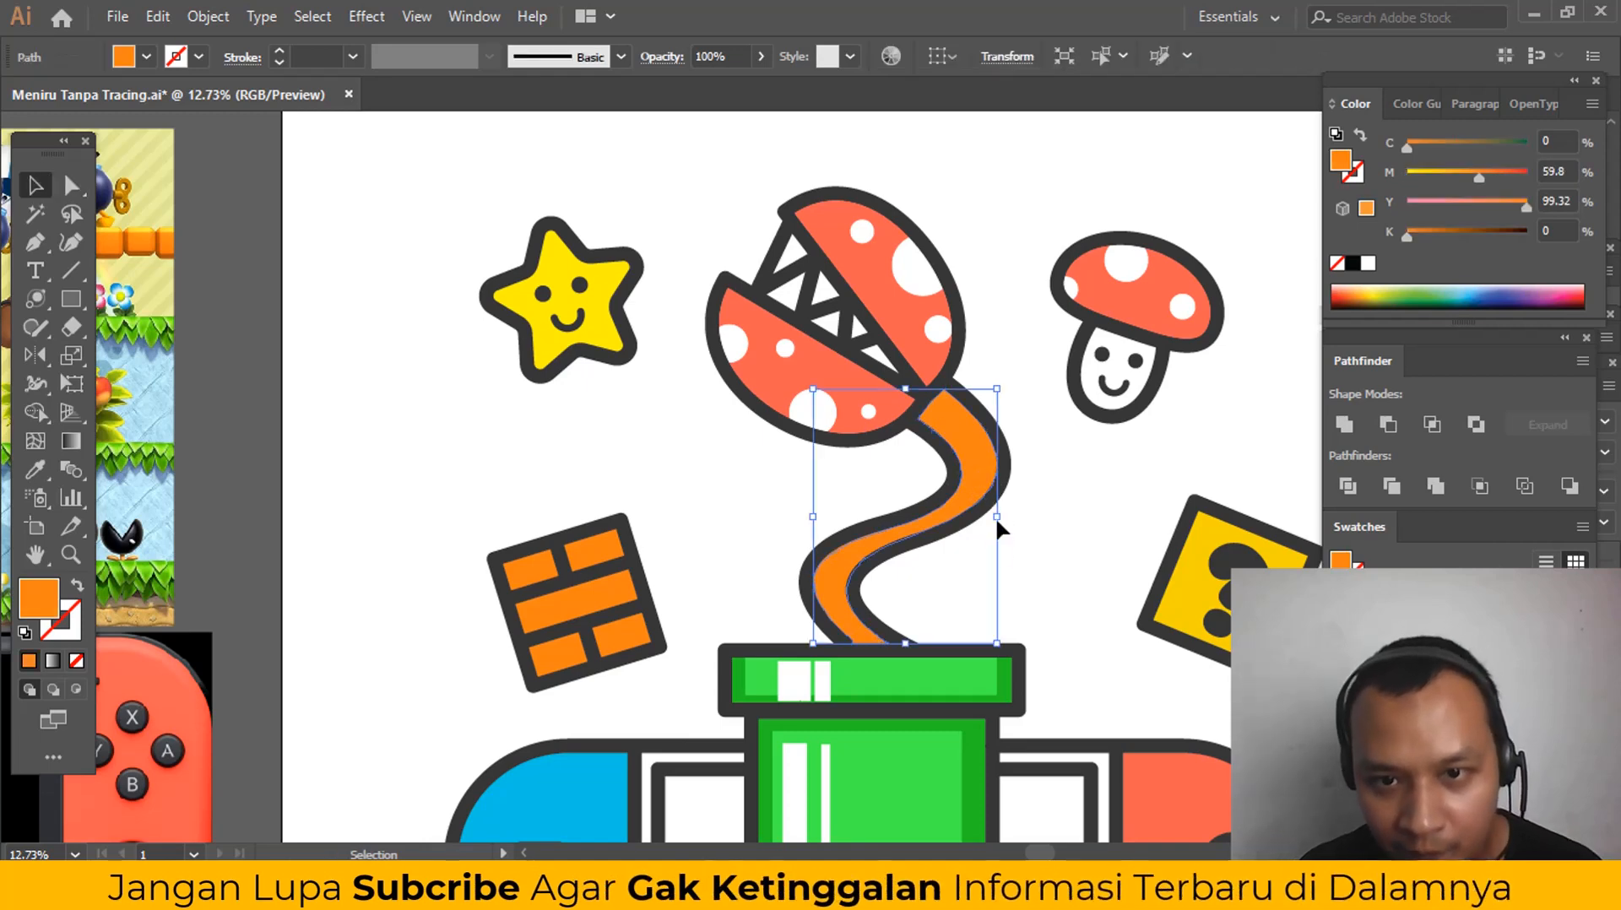
pyautogui.press('a')
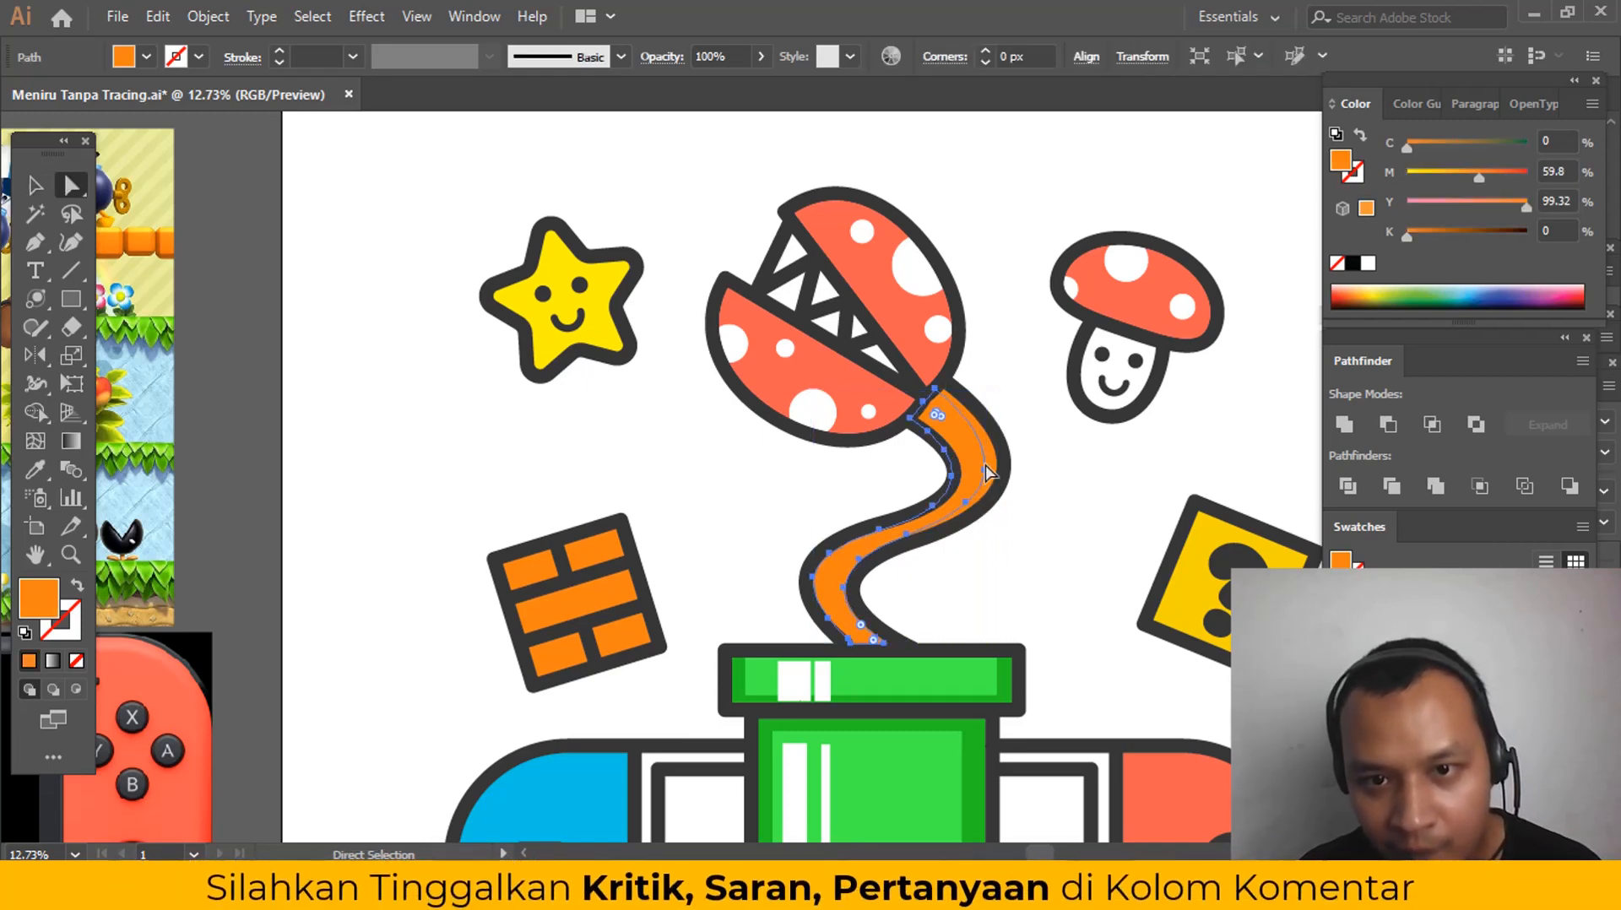
# Step: Recolor the stem's original fill, behind the copy, a darker orange of about C 12, M 73, Y 100, K 2
pyautogui.hotkey('ctrl', 'z')
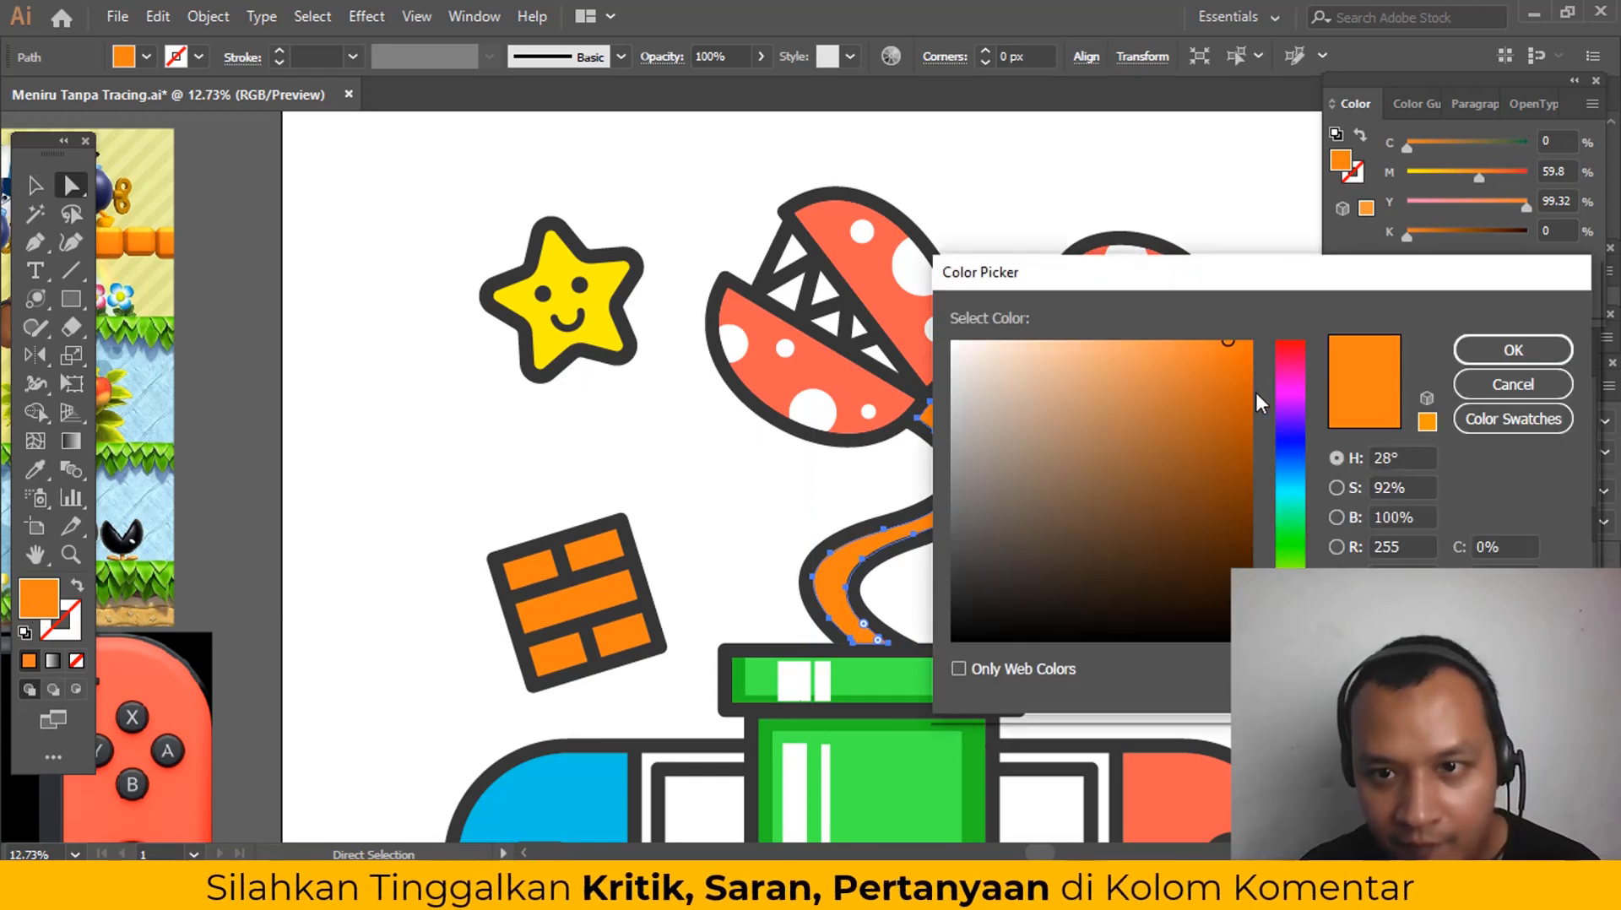
pyautogui.click(1254, 389)
pyautogui.click(1483, 357)
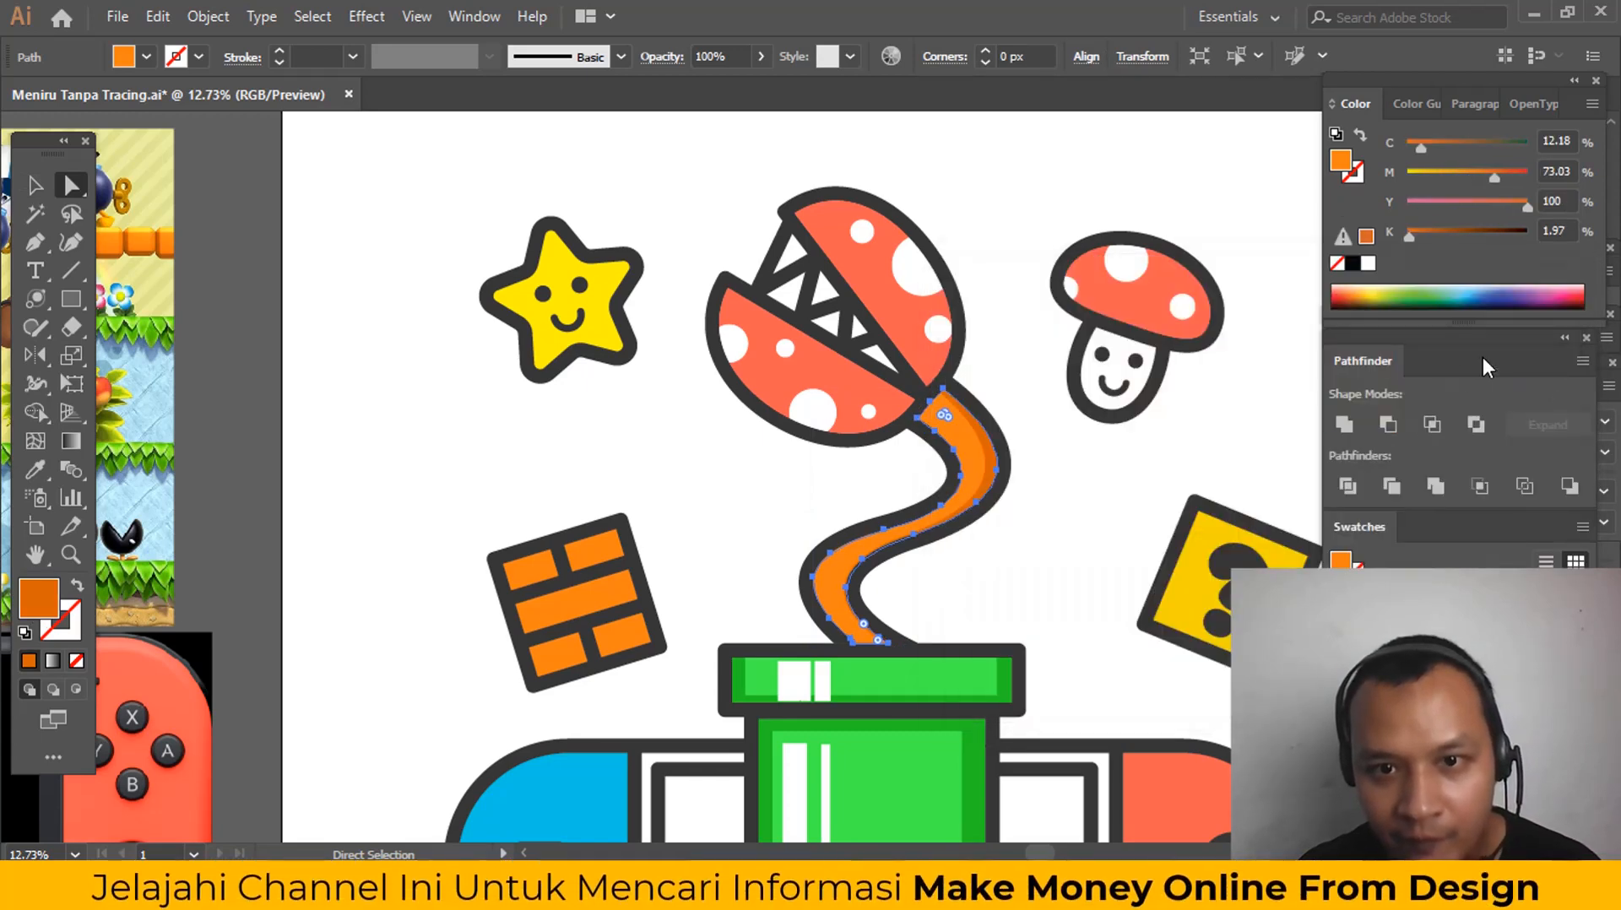
# Step: Deselect the plant stem and examine the finished illustration as a whole on its artboard
pyautogui.click(1013, 342)
pyautogui.click(1135, 312)
pyautogui.click(1191, 447)
pyautogui.click(1229, 583)
pyautogui.click(1106, 498)
pyautogui.click(1187, 574)
pyautogui.click(1186, 574)
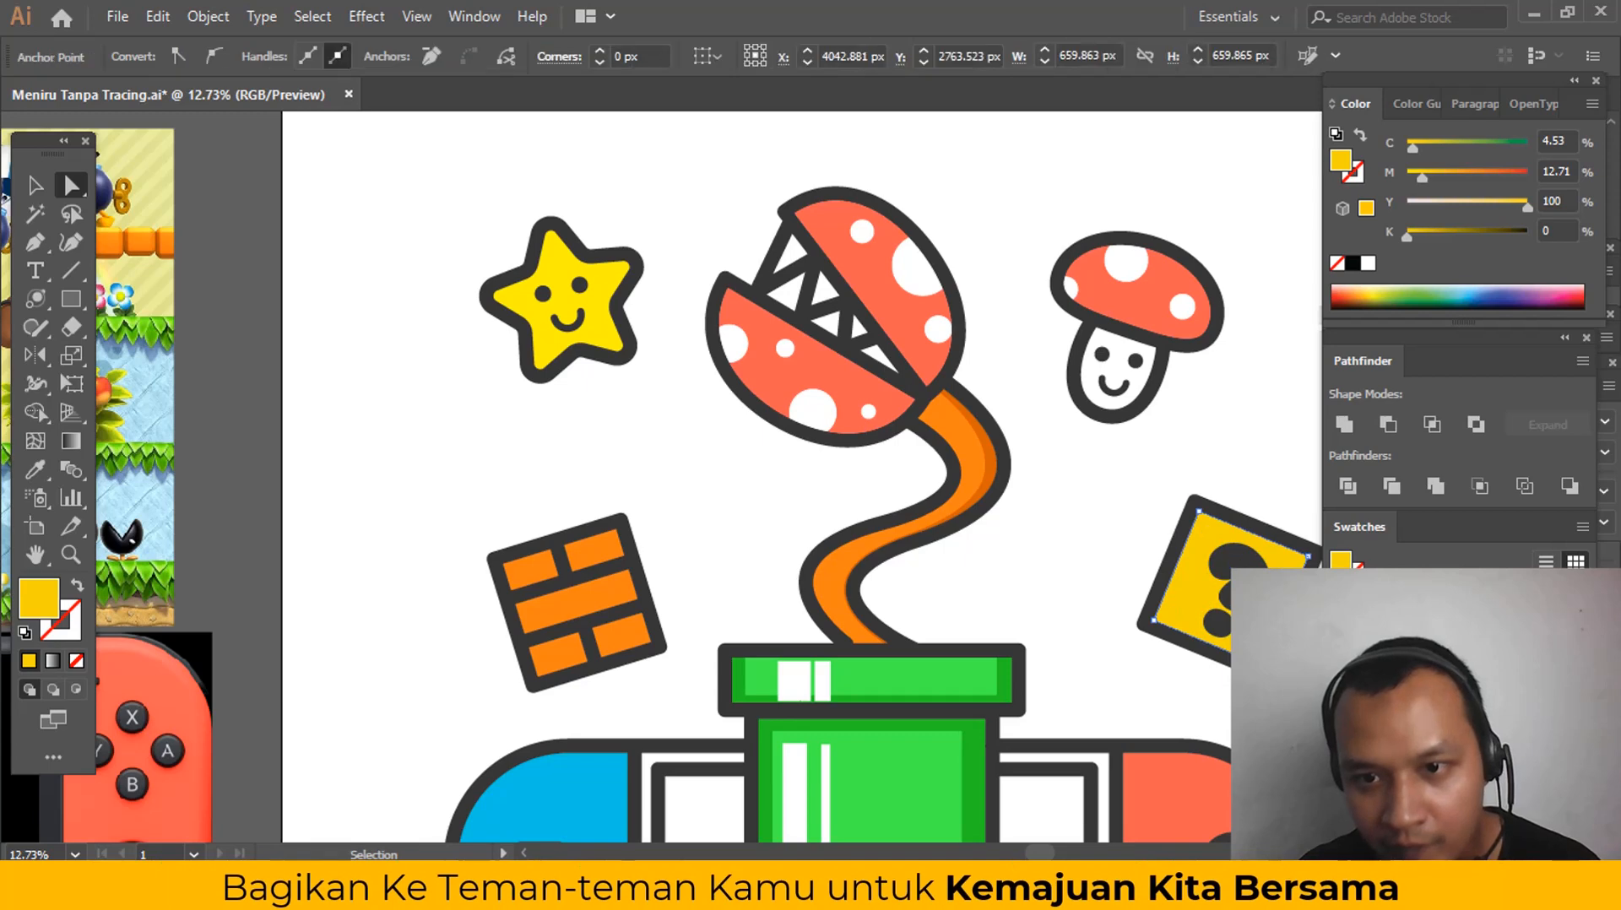
pyautogui.click(1142, 635)
pyautogui.press('z')
pyautogui.keyDown('alt'); pyautogui.click(960, 586); pyautogui.keyUp('alt')
pyautogui.keyDown('alt'); pyautogui.click(912, 583); pyautogui.keyUp('alt')
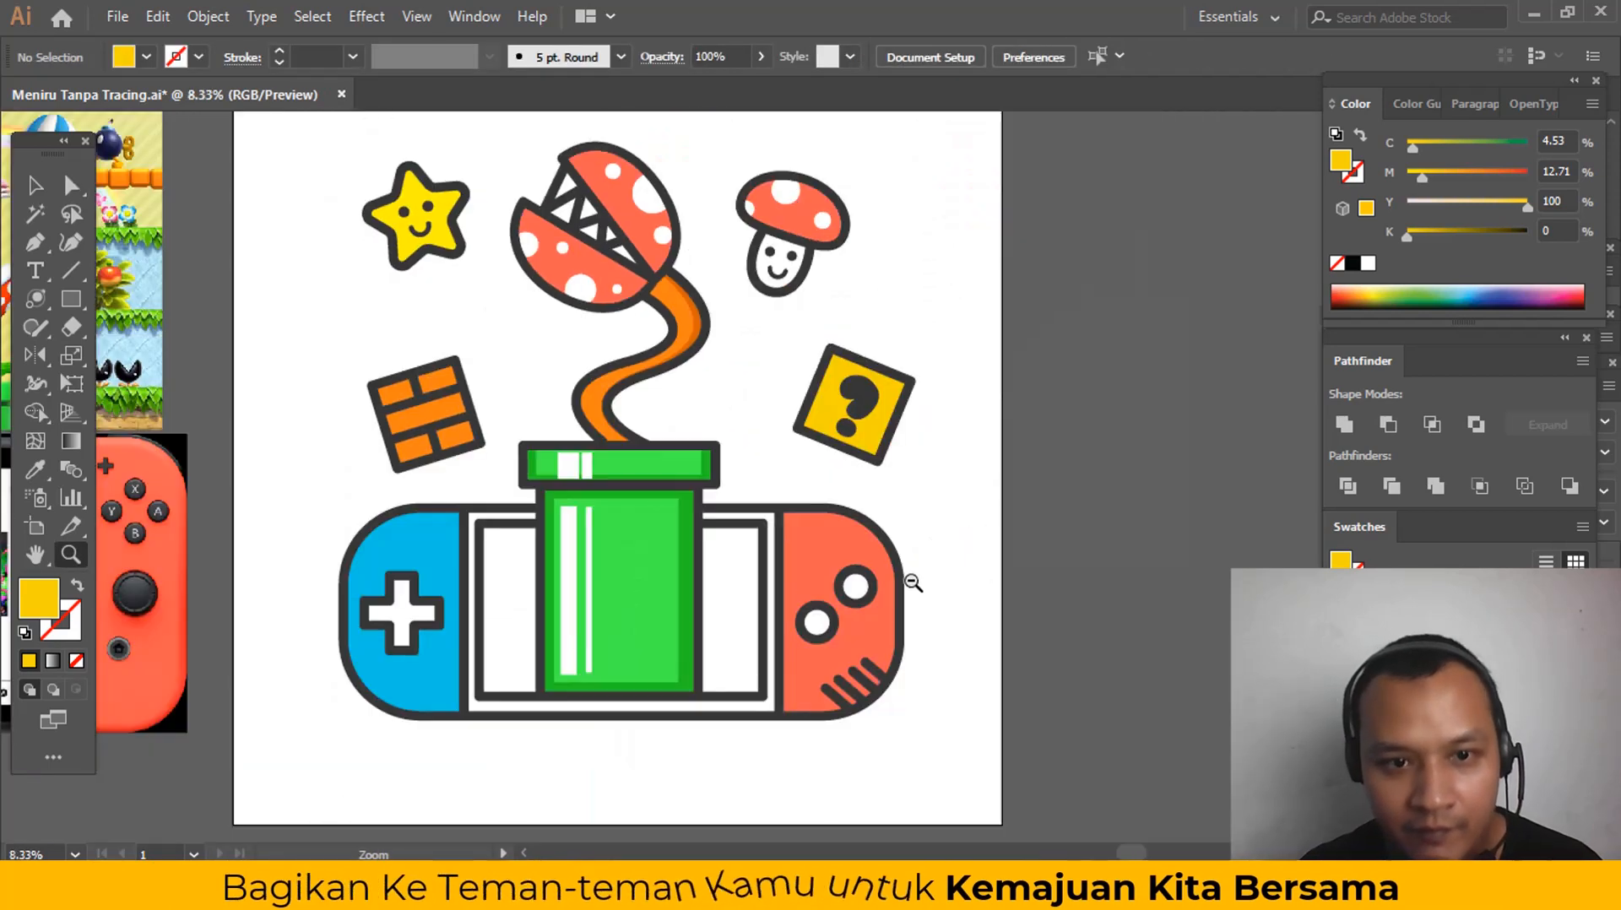
pyautogui.keyDown('alt'); pyautogui.click(773, 583); pyautogui.keyUp('alt')
pyautogui.moveTo(773, 533); pyautogui.dragTo(897, 608)
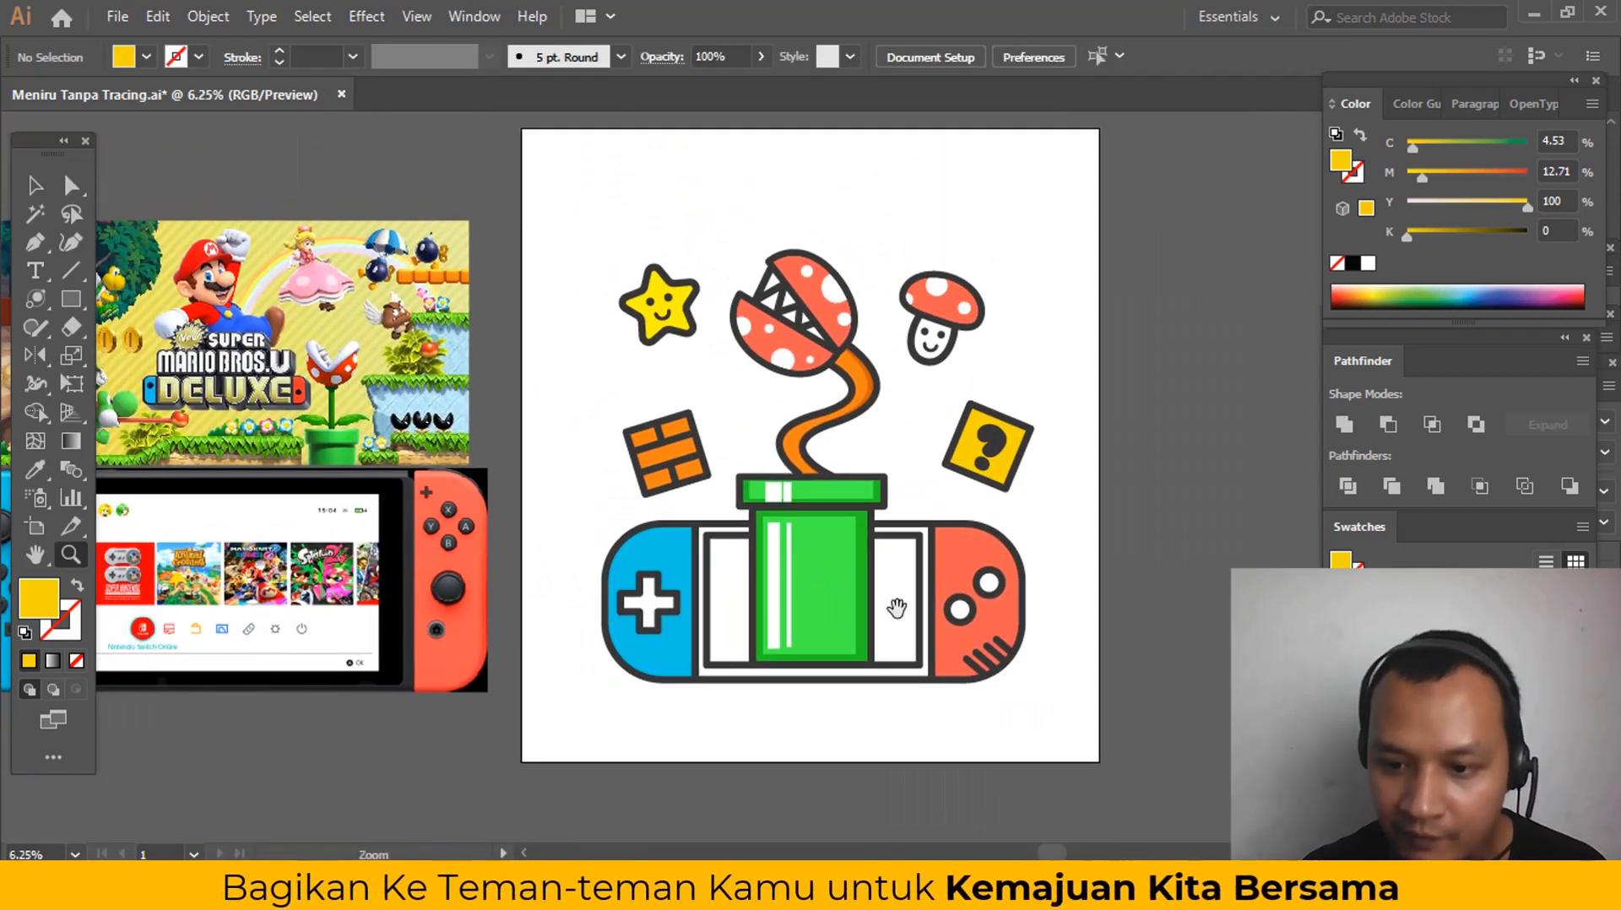
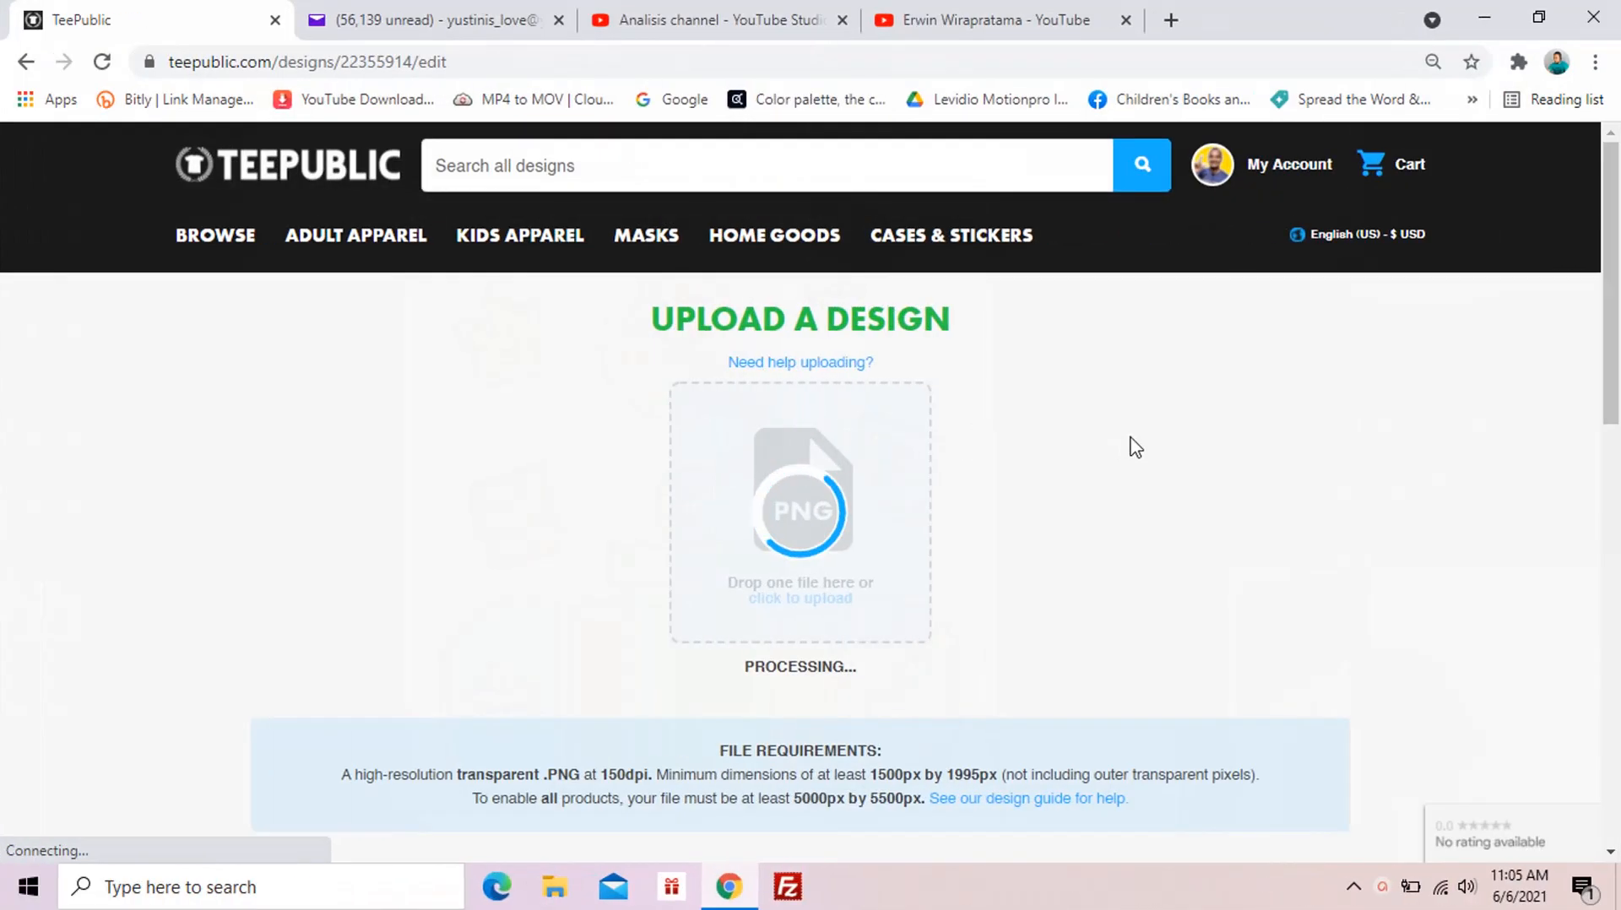
# Step: On TeePublic's design upload page in the browser, set the T-shirt's default color to Yellow
pyautogui.scroll(-14, 1205, 583)
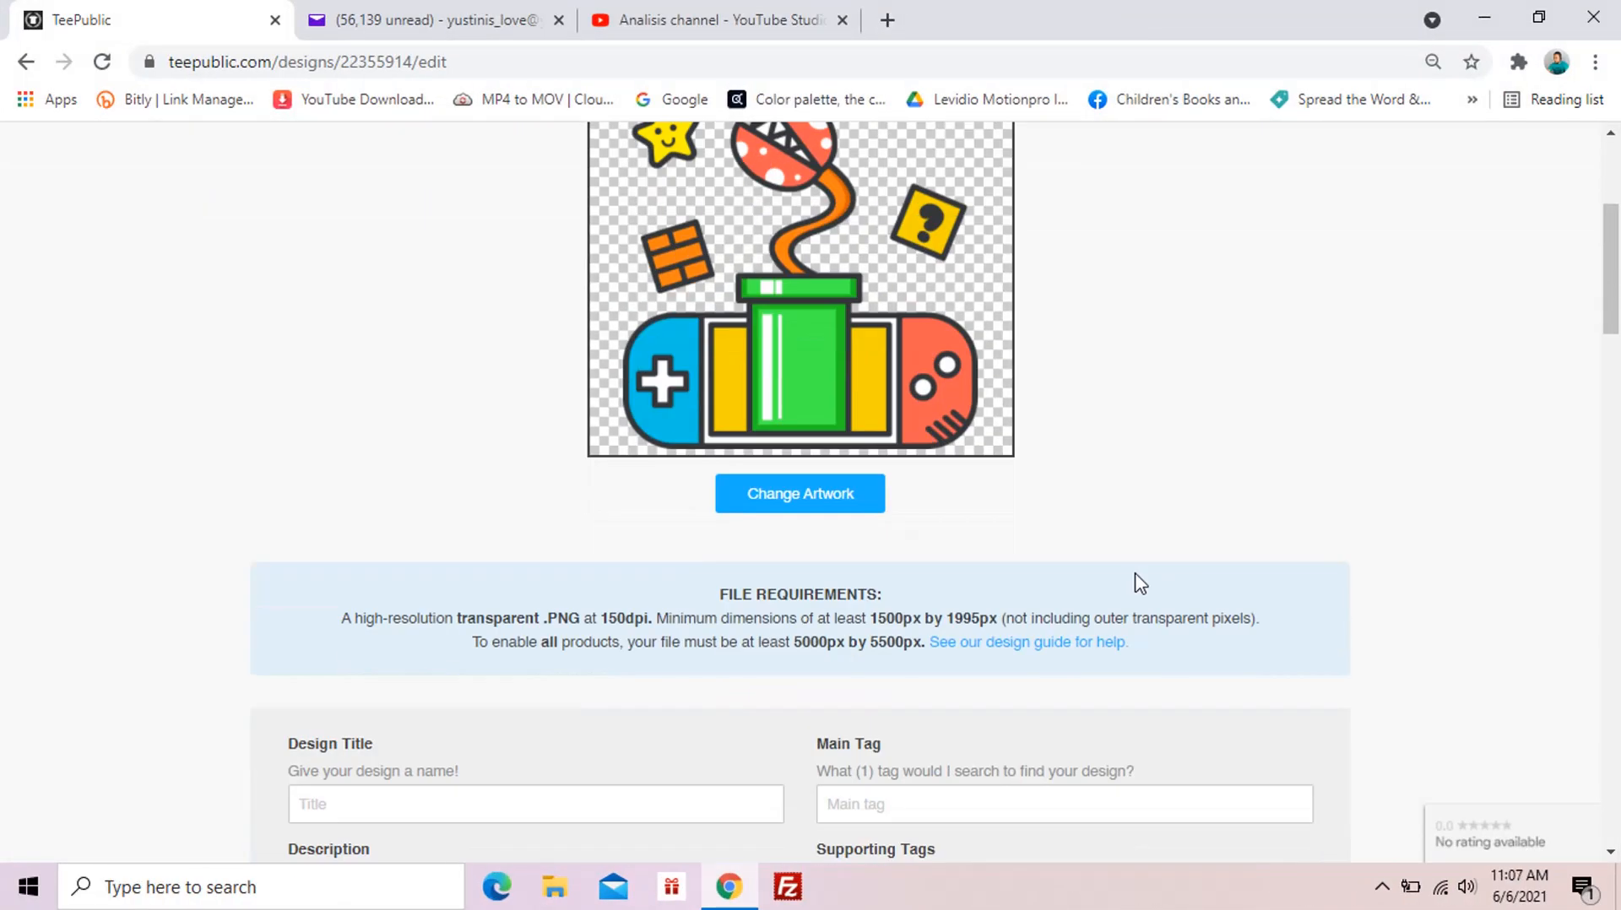
pyautogui.scroll(-1, 1159, 553)
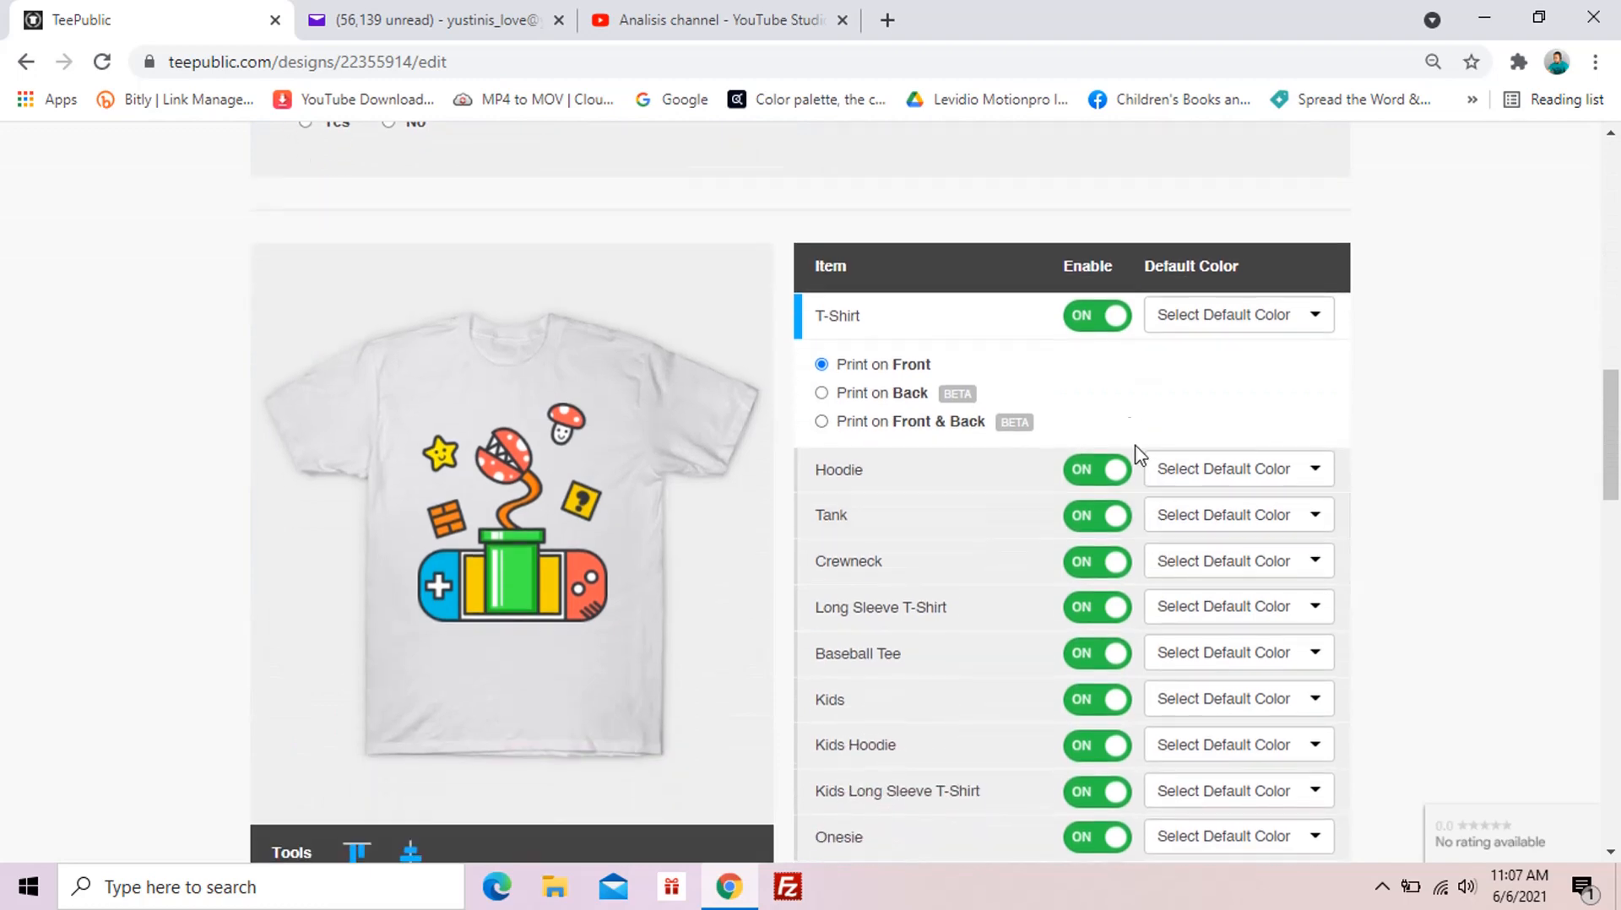
pyautogui.click(1303, 327)
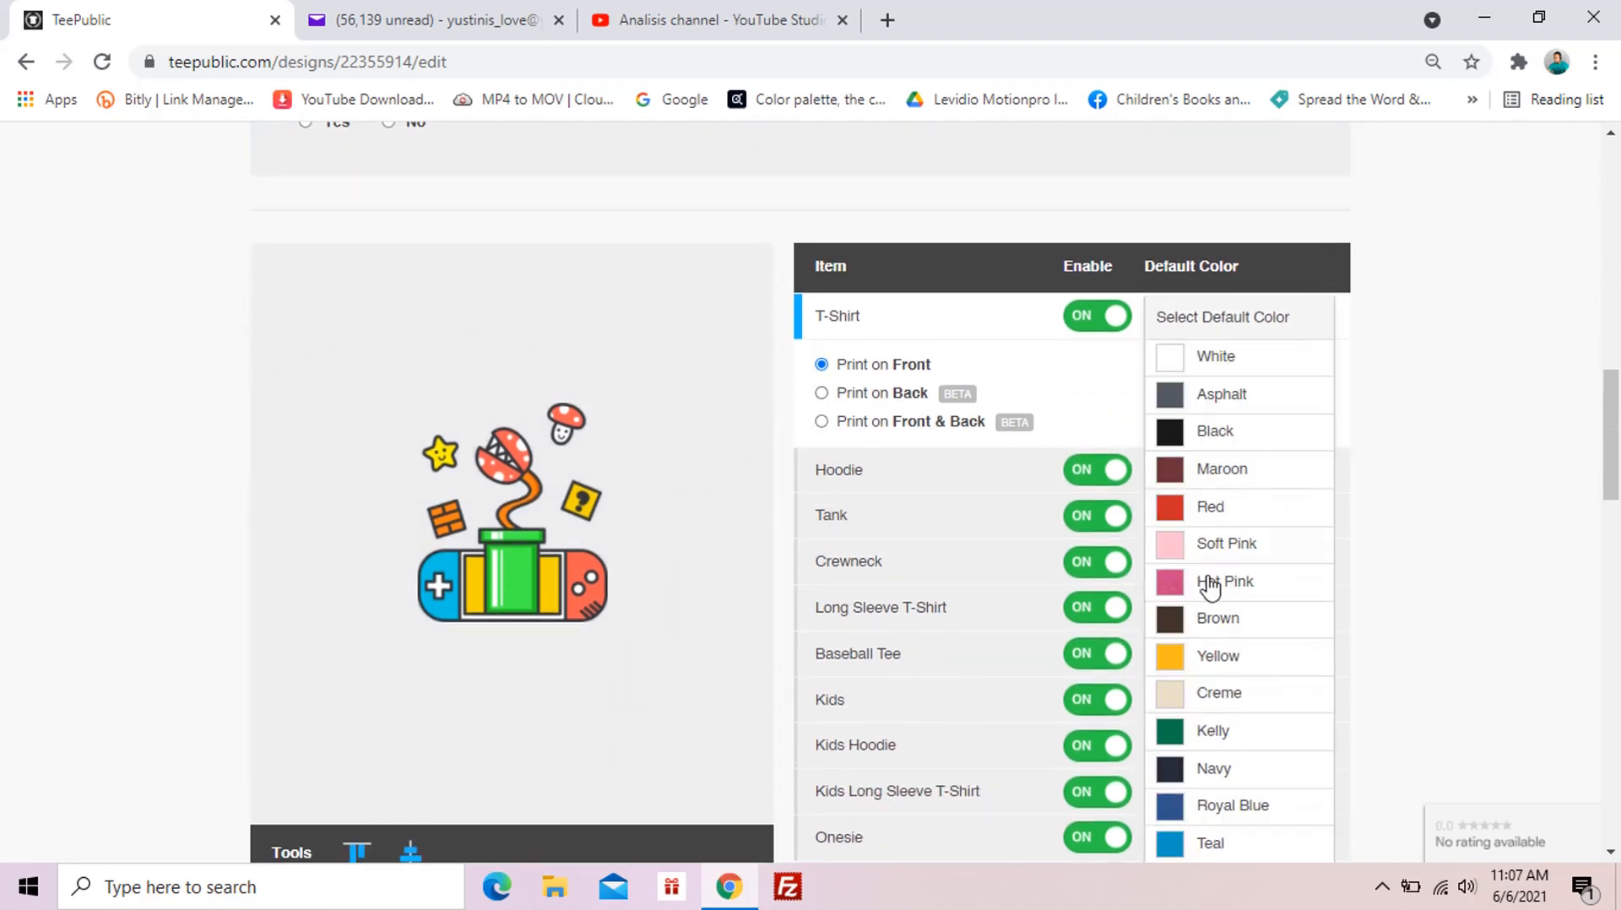
pyautogui.click(1190, 657)
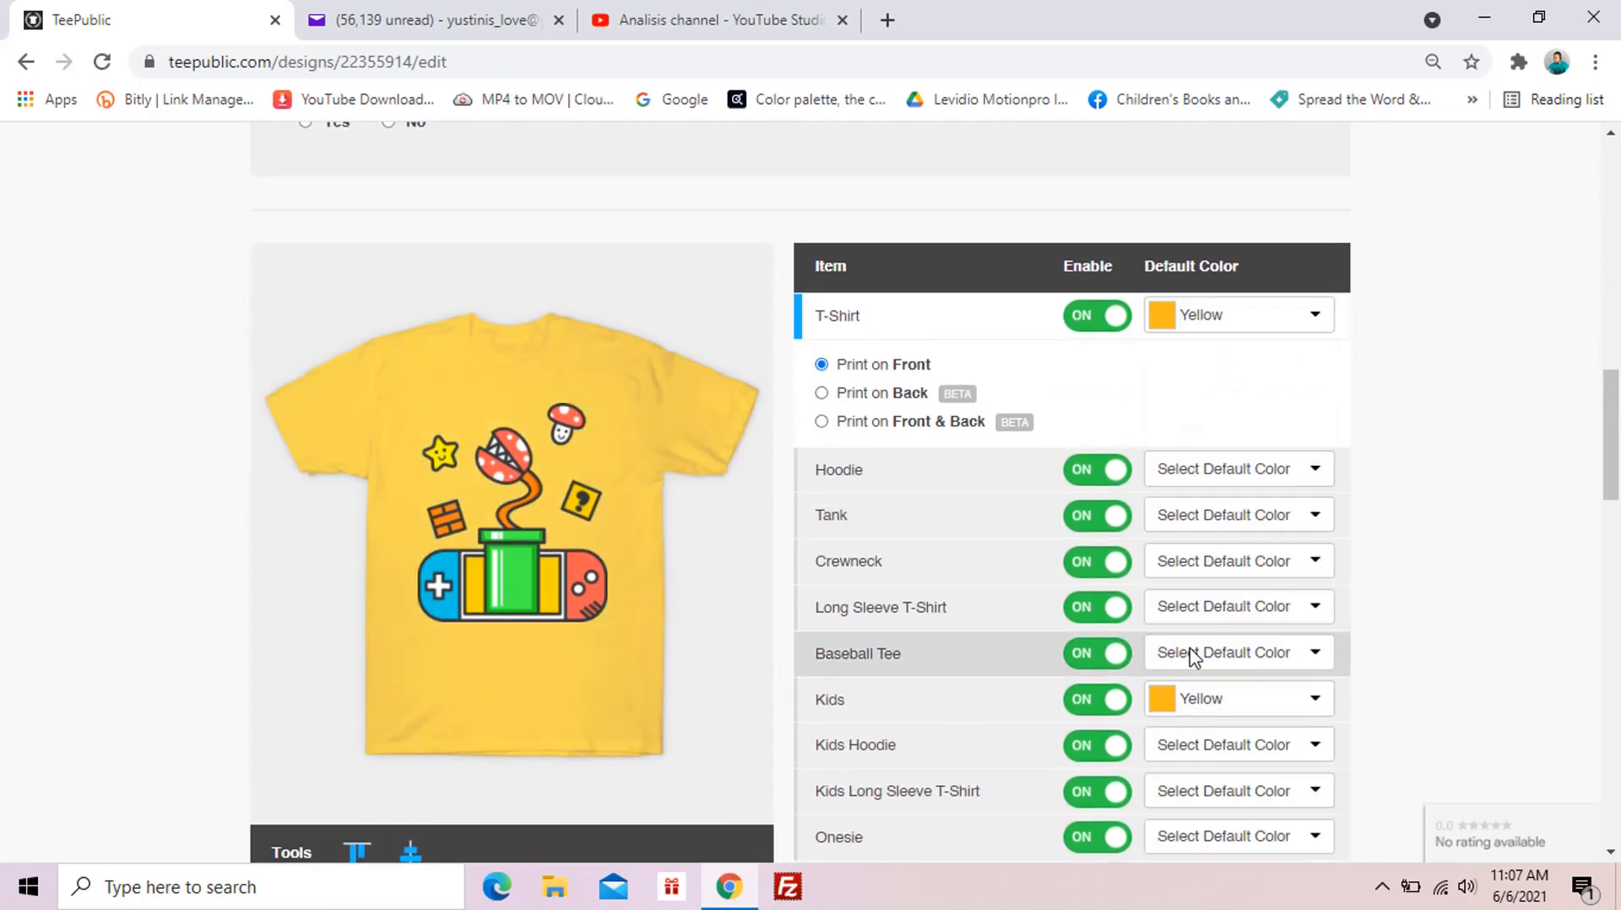
# Step: Look over the previews of the other products, and set the hoodie's default color to Royal Blue
pyautogui.scroll(-6, 1194, 661)
pyautogui.scroll(-3, 1223, 578)
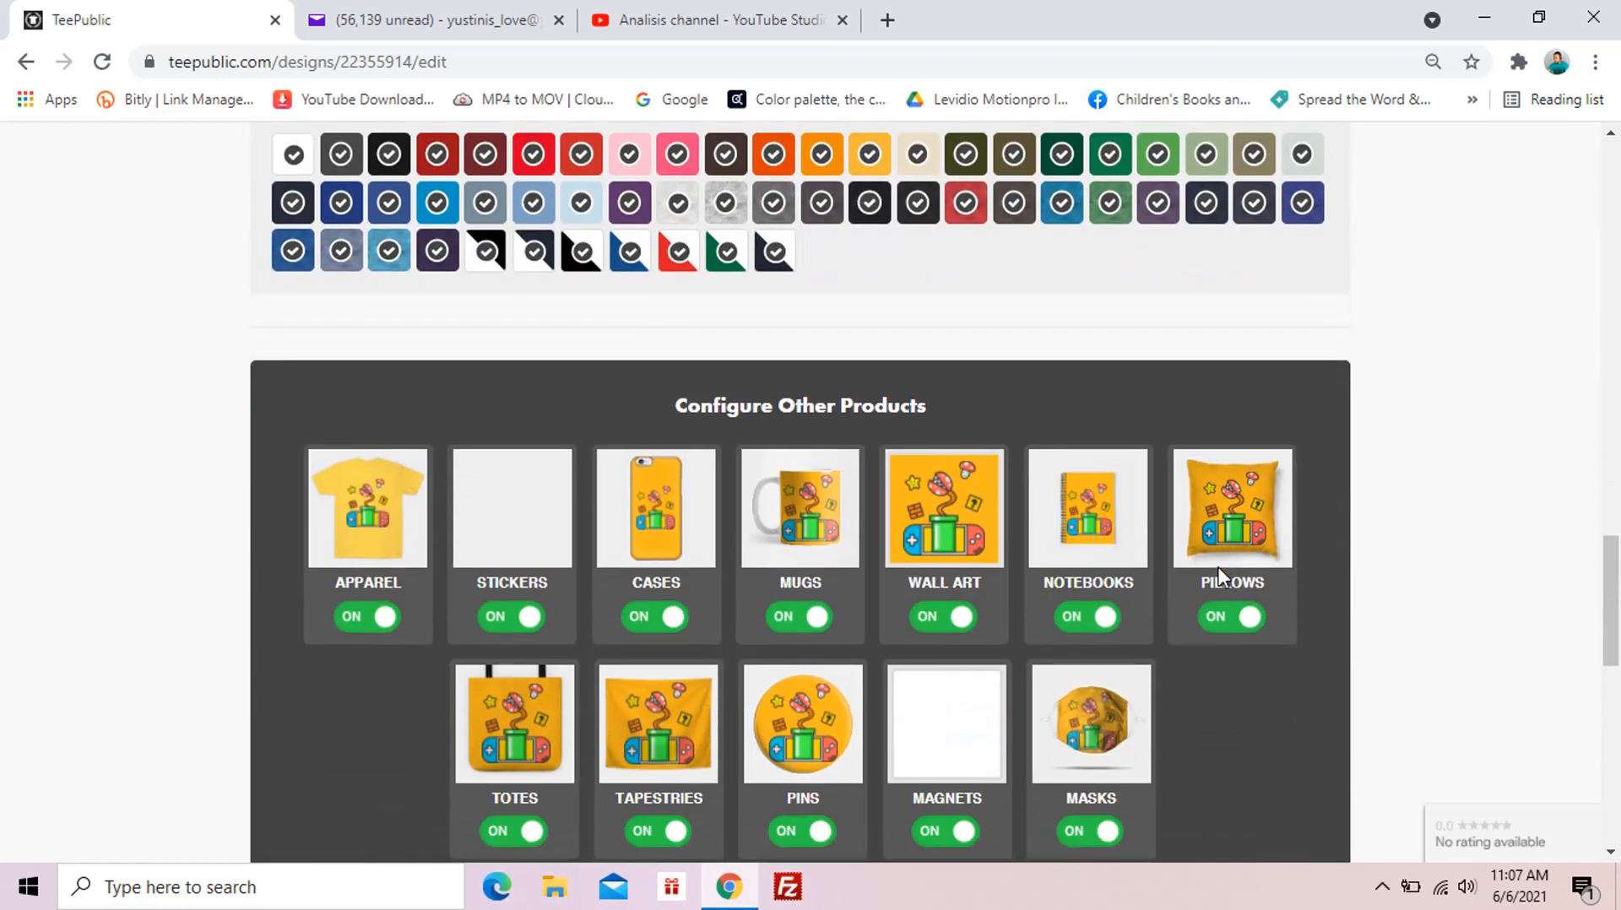
pyautogui.scroll(-3, 1223, 577)
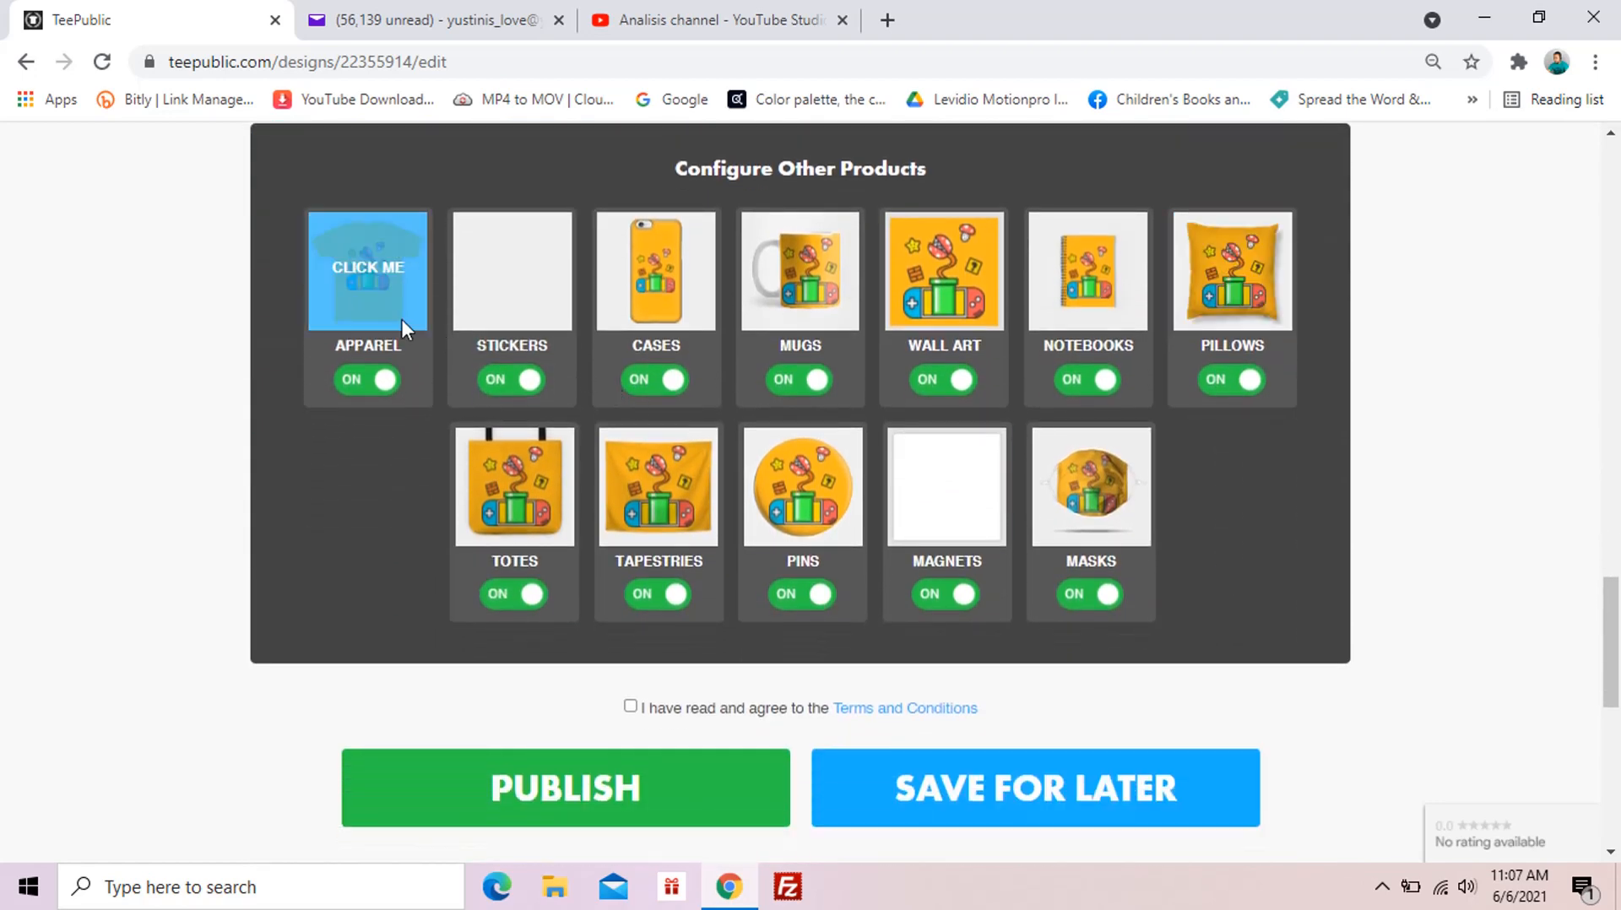
pyautogui.scroll(1, 1176, 347)
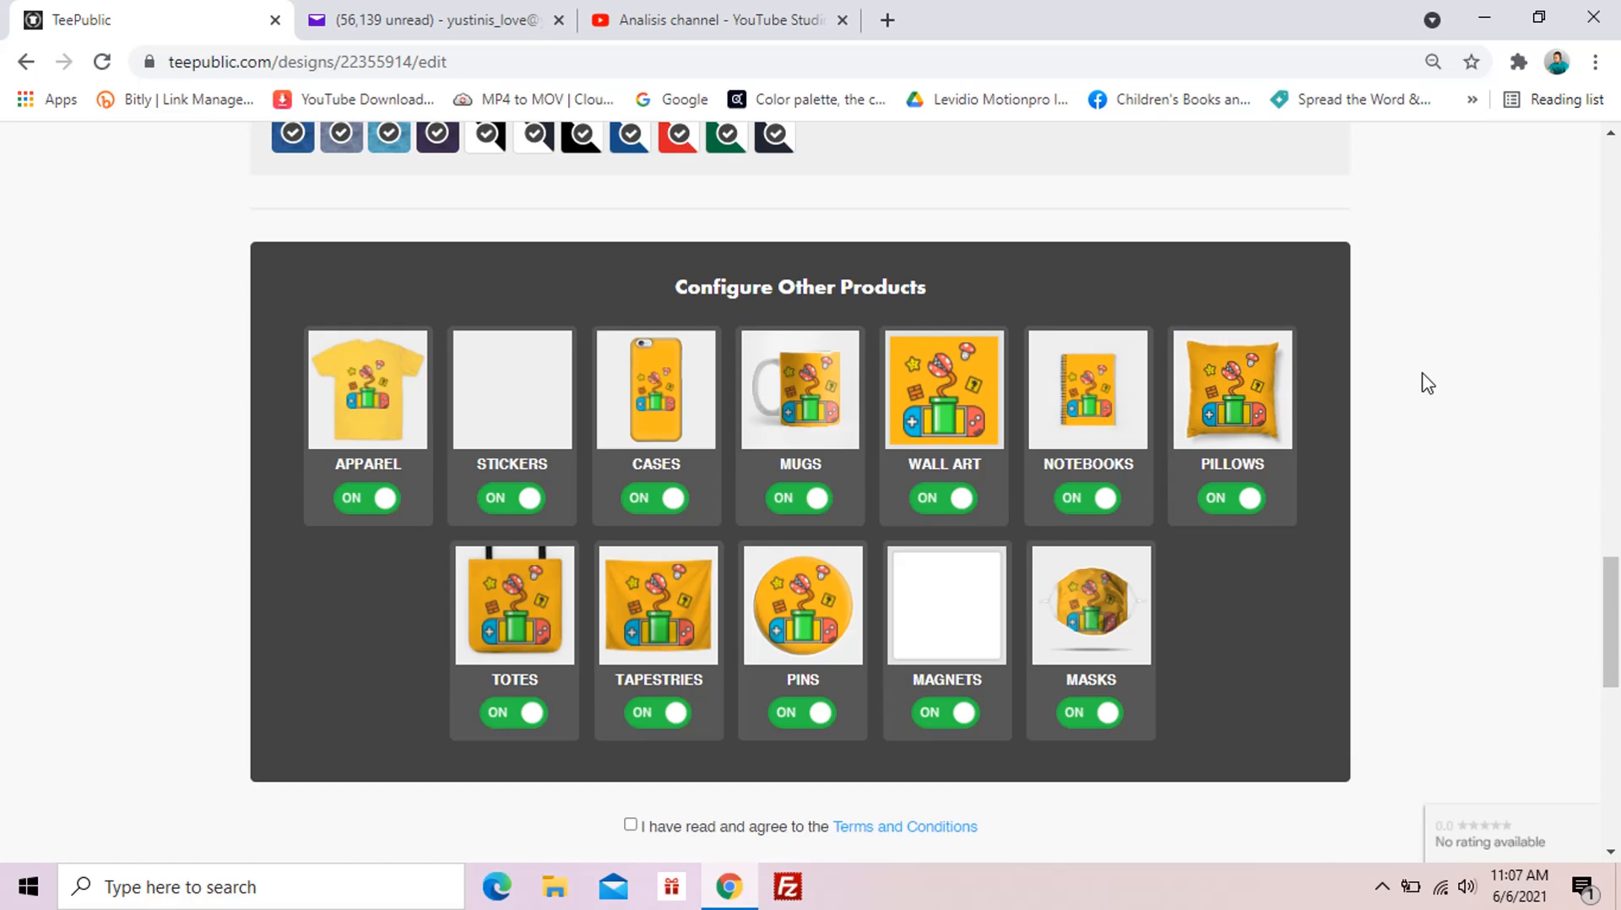
pyautogui.scroll(7, 1427, 383)
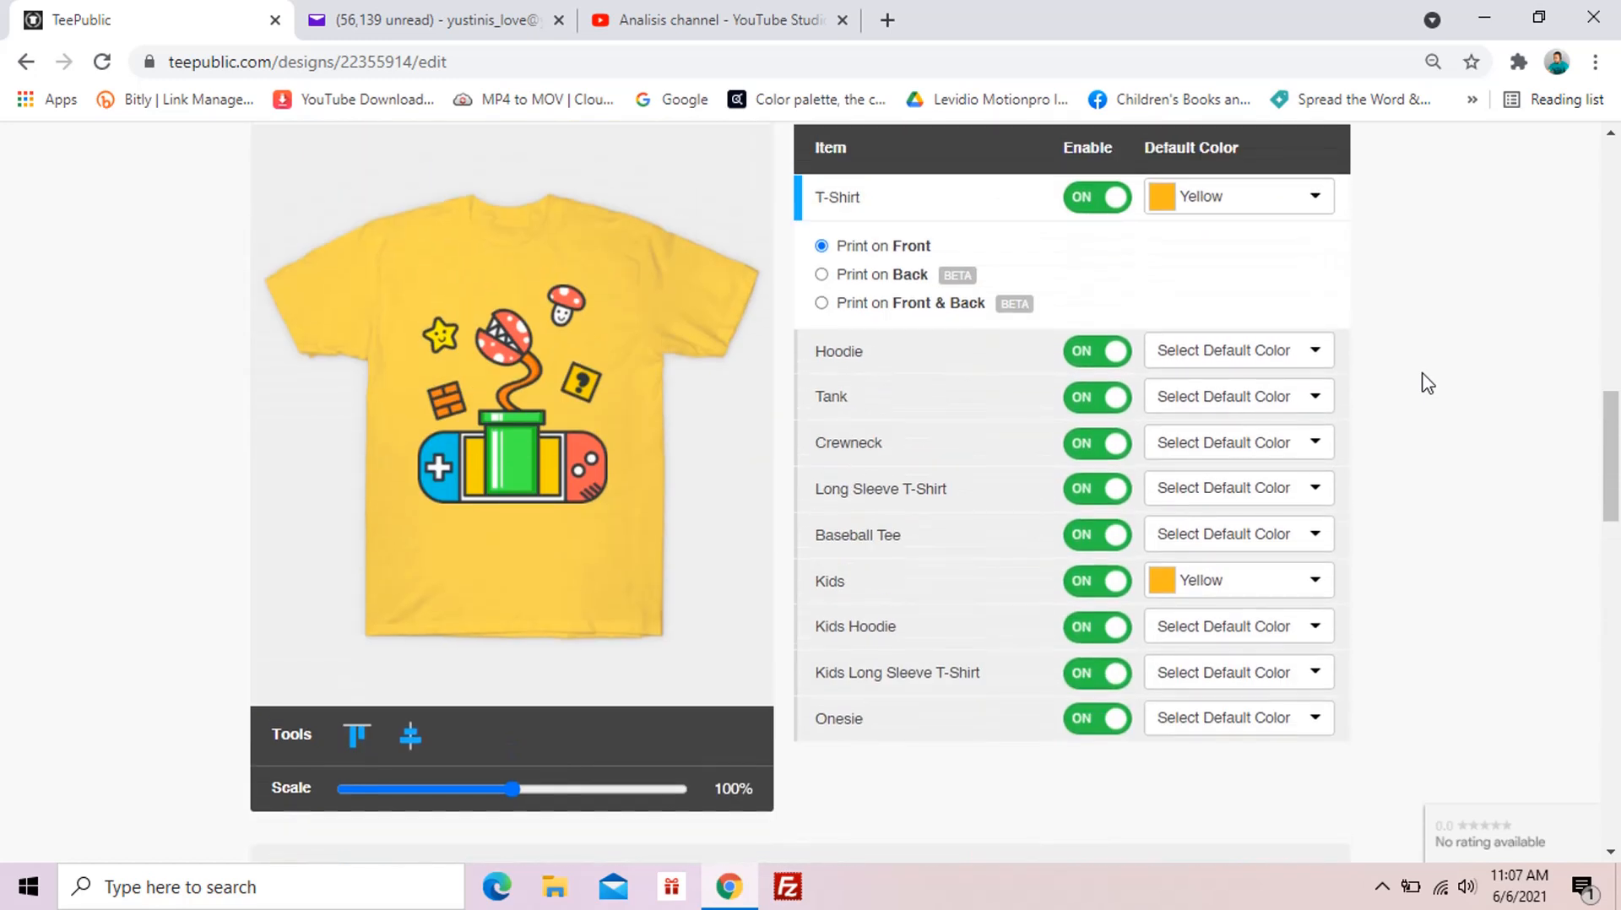
pyautogui.click(1324, 355)
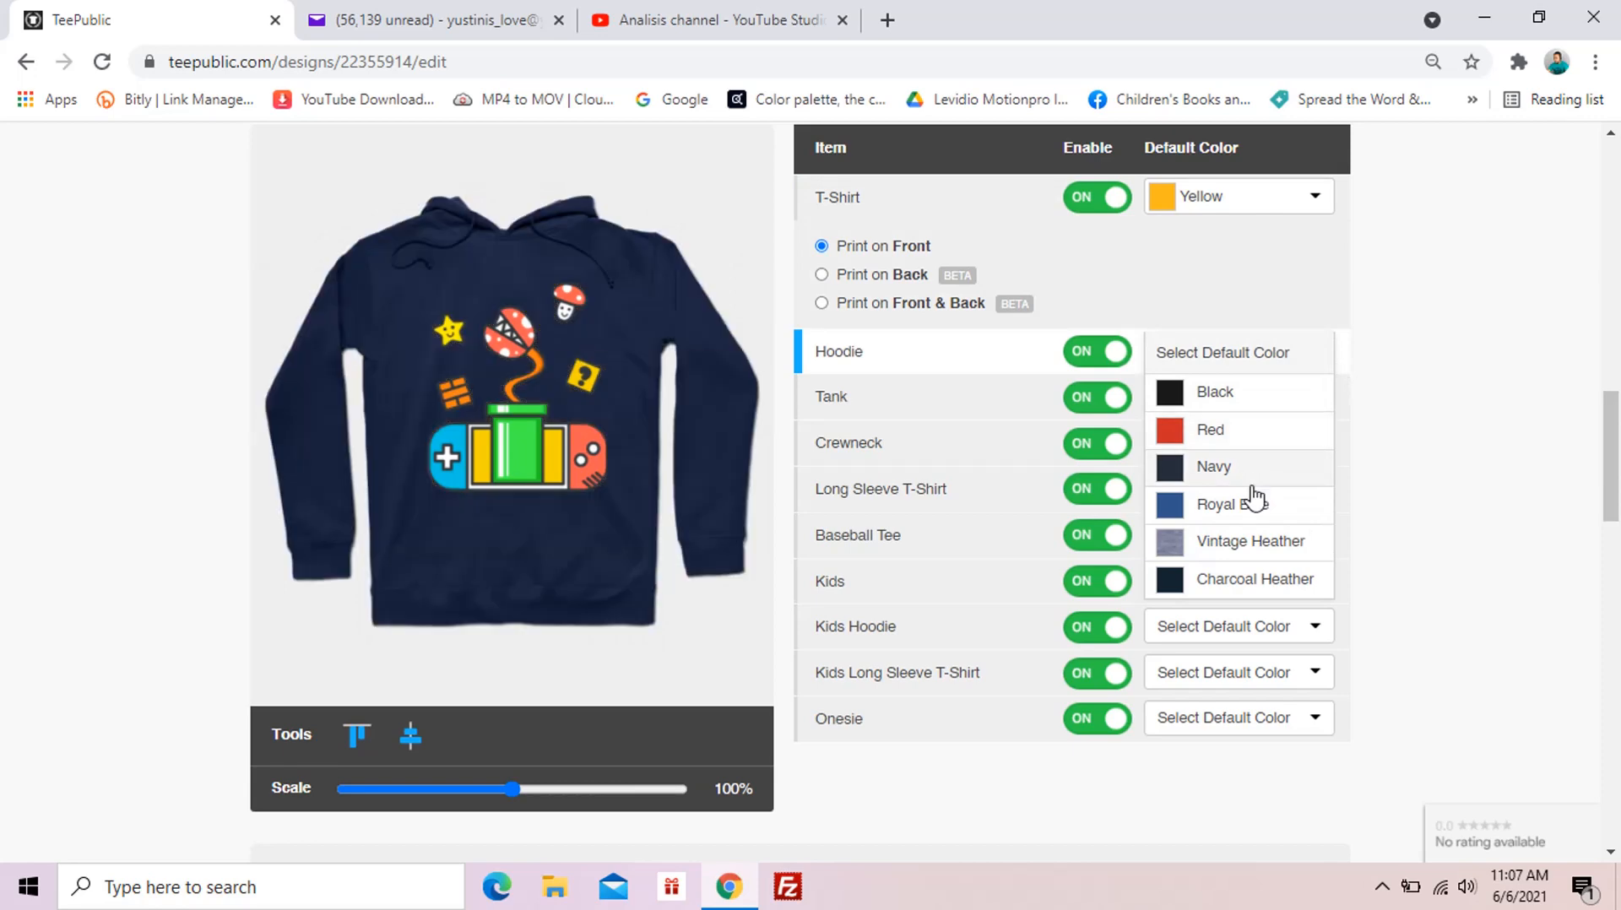
pyautogui.click(1252, 503)
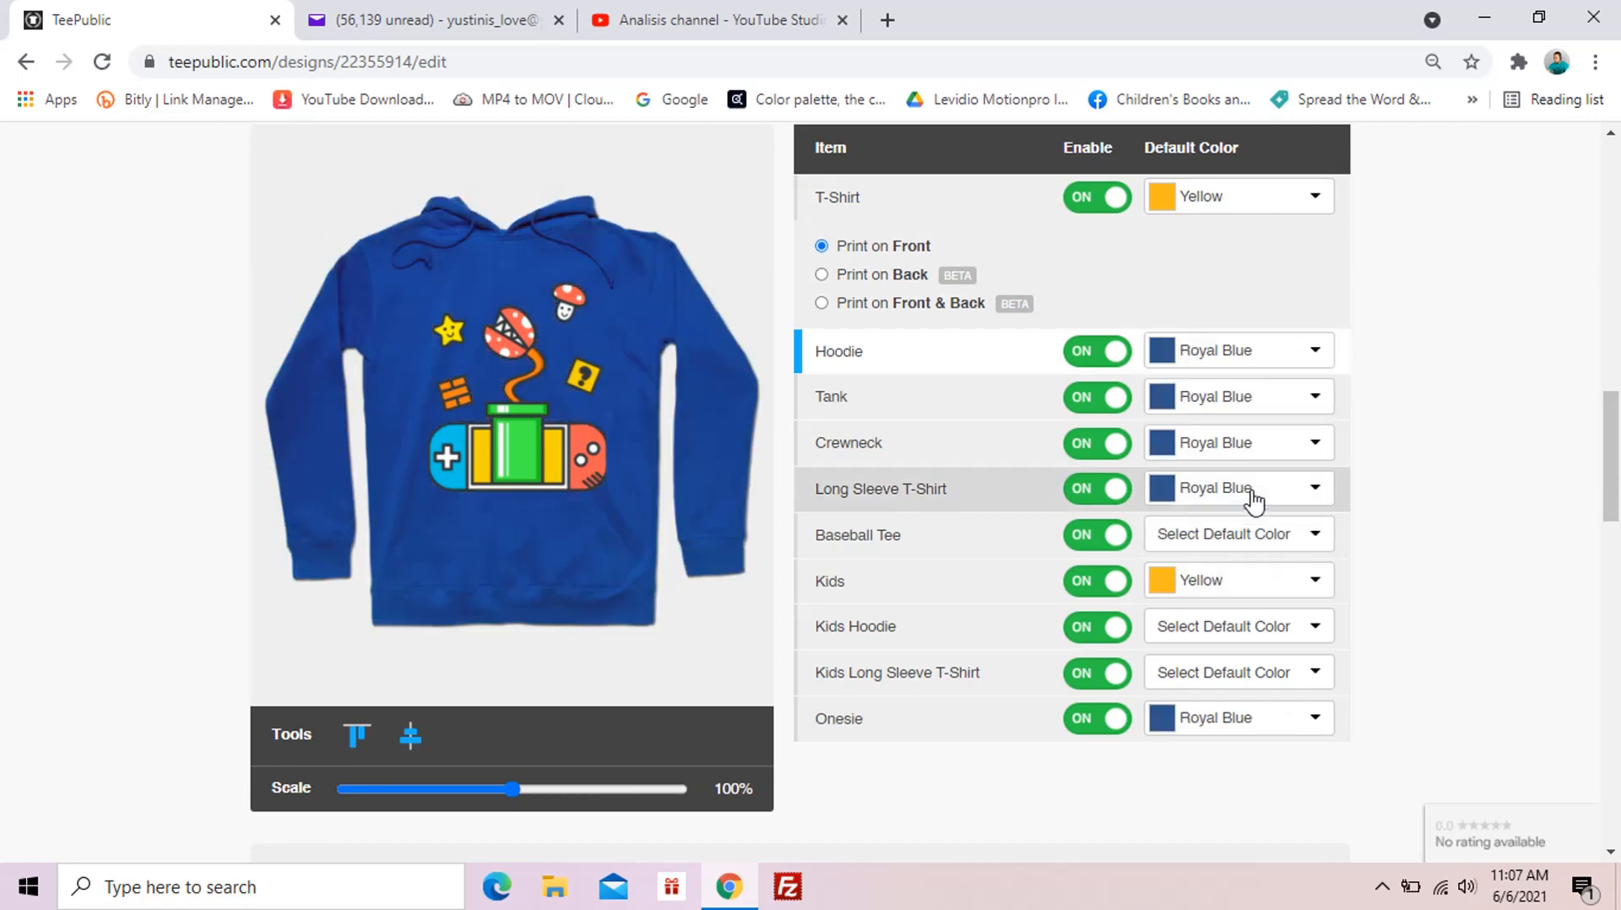
# Step: Set the default color of the baseball tee to White/Red and of the kids hoodie to Vintage Royal
pyautogui.click(1307, 540)
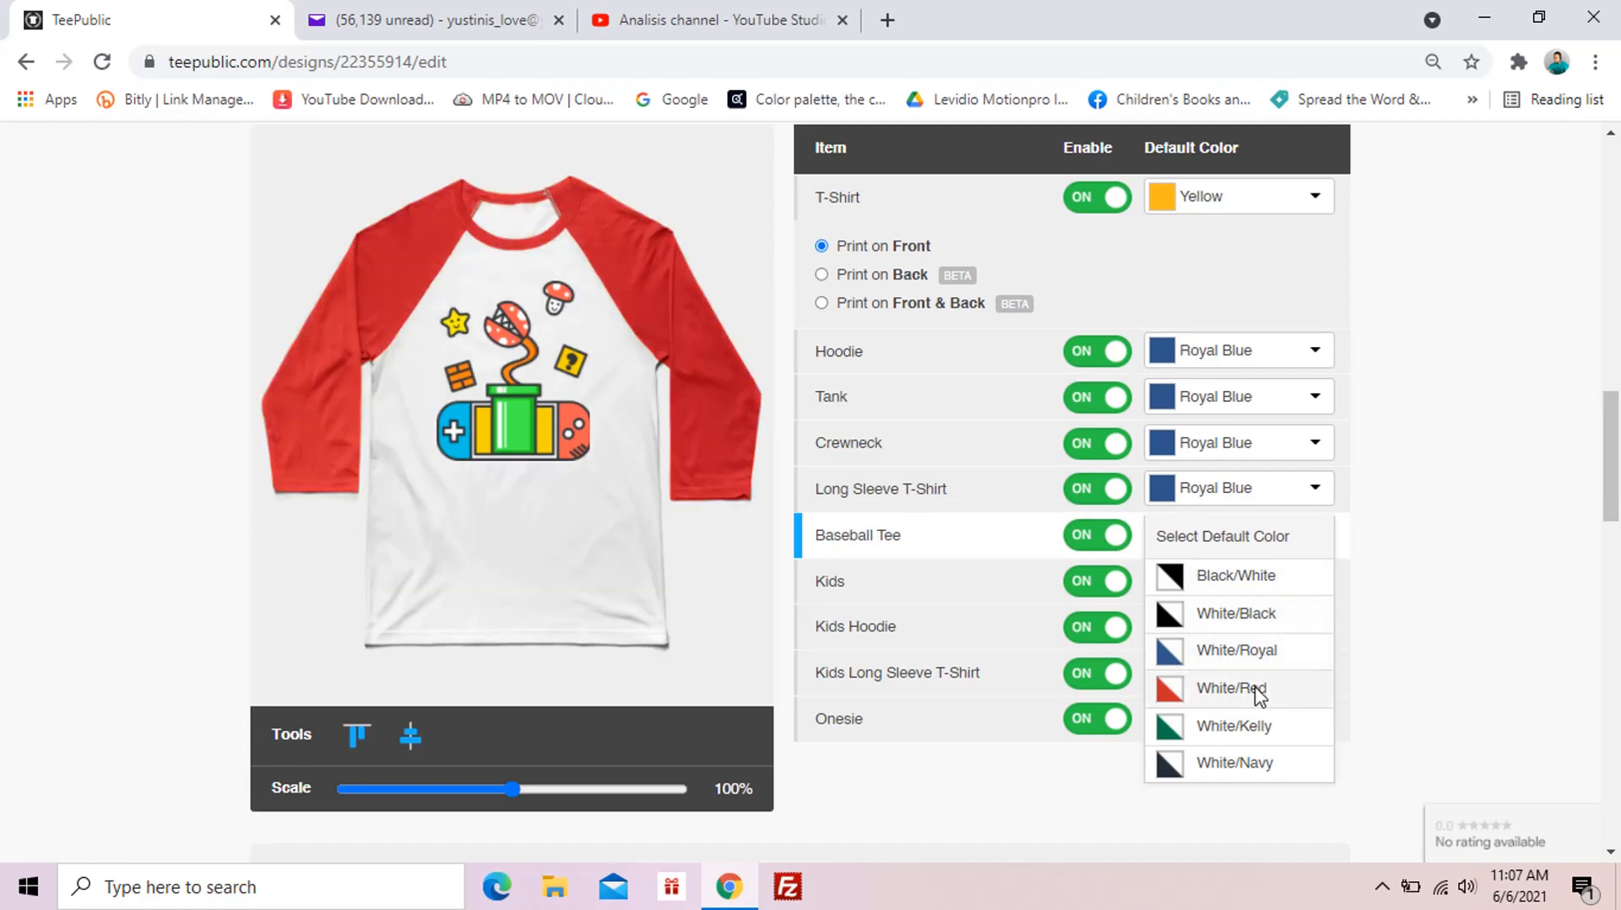
pyautogui.click(1259, 692)
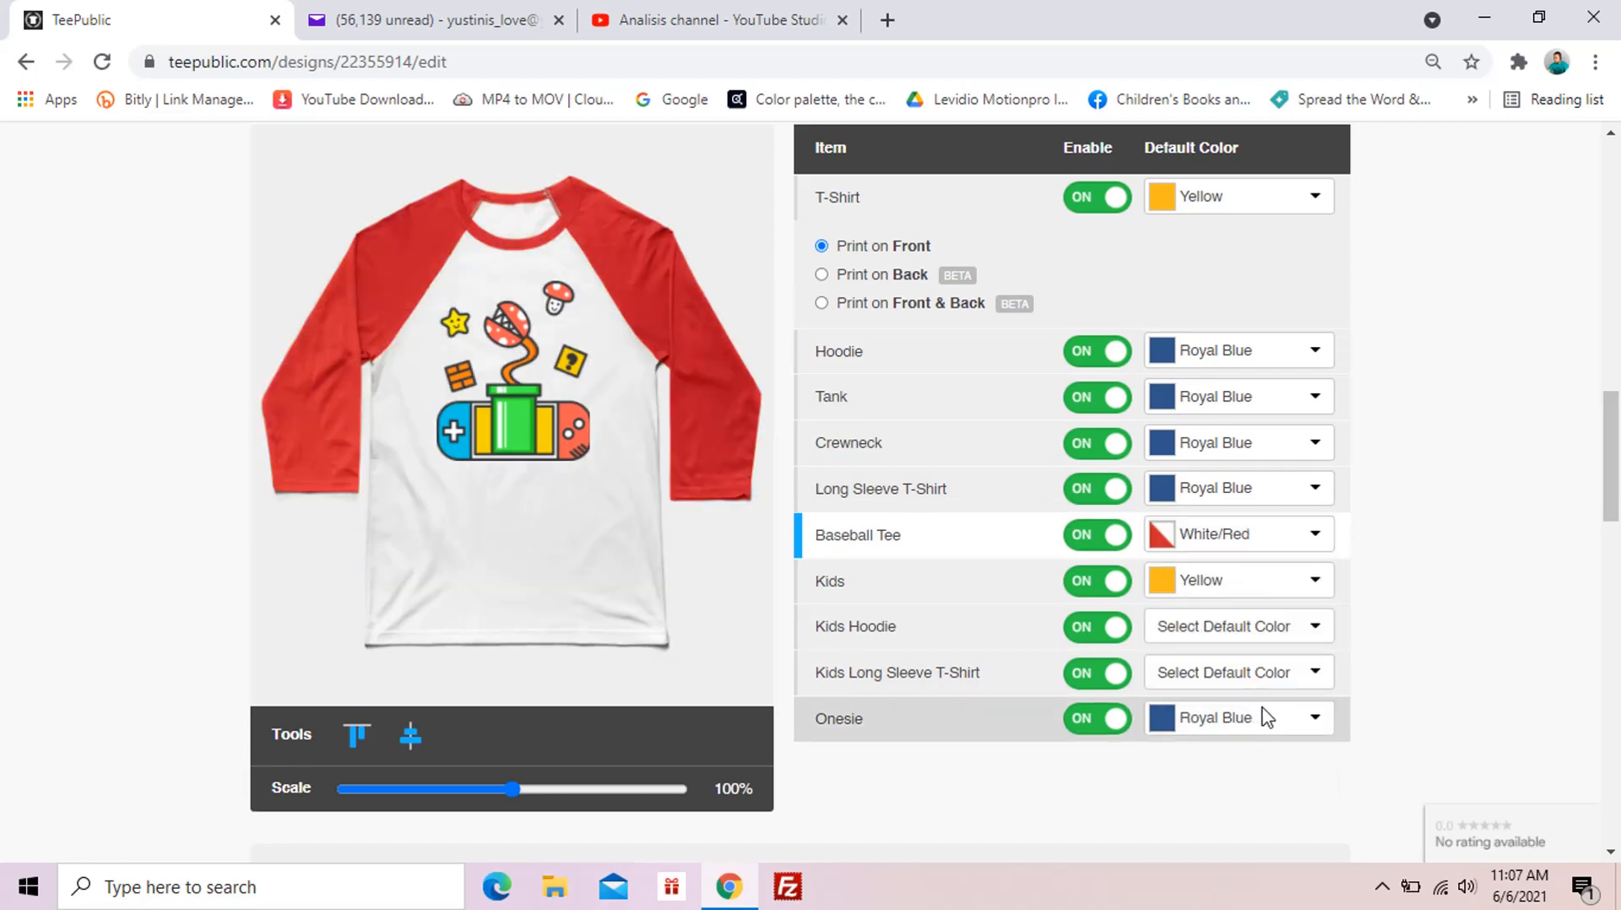
pyautogui.click(1318, 627)
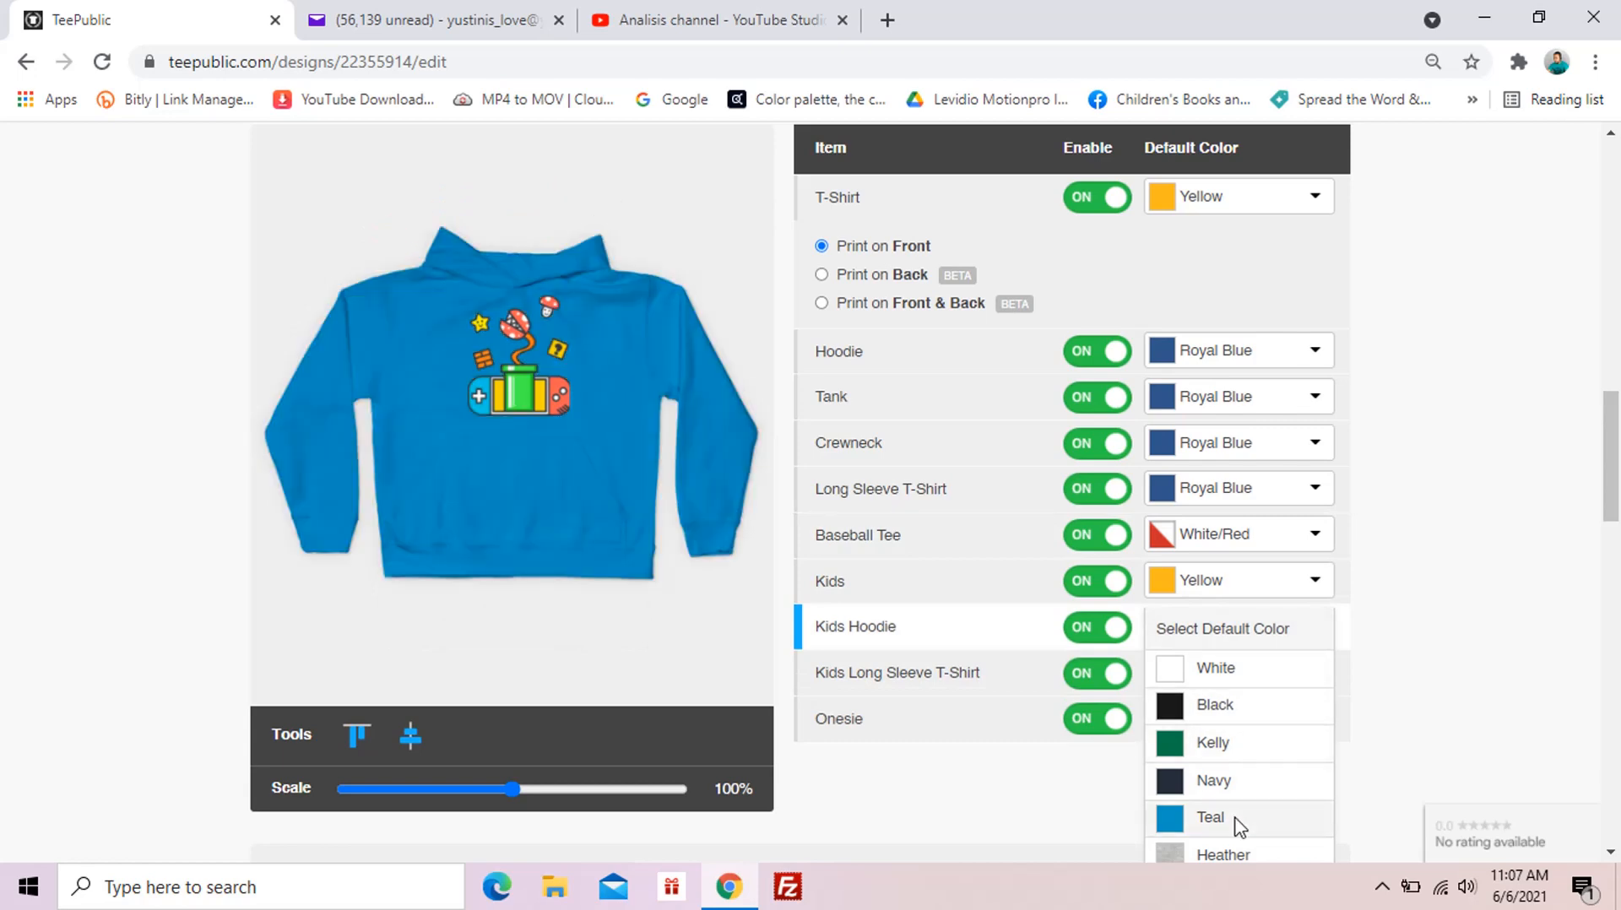
pyautogui.scroll(-1, 1239, 826)
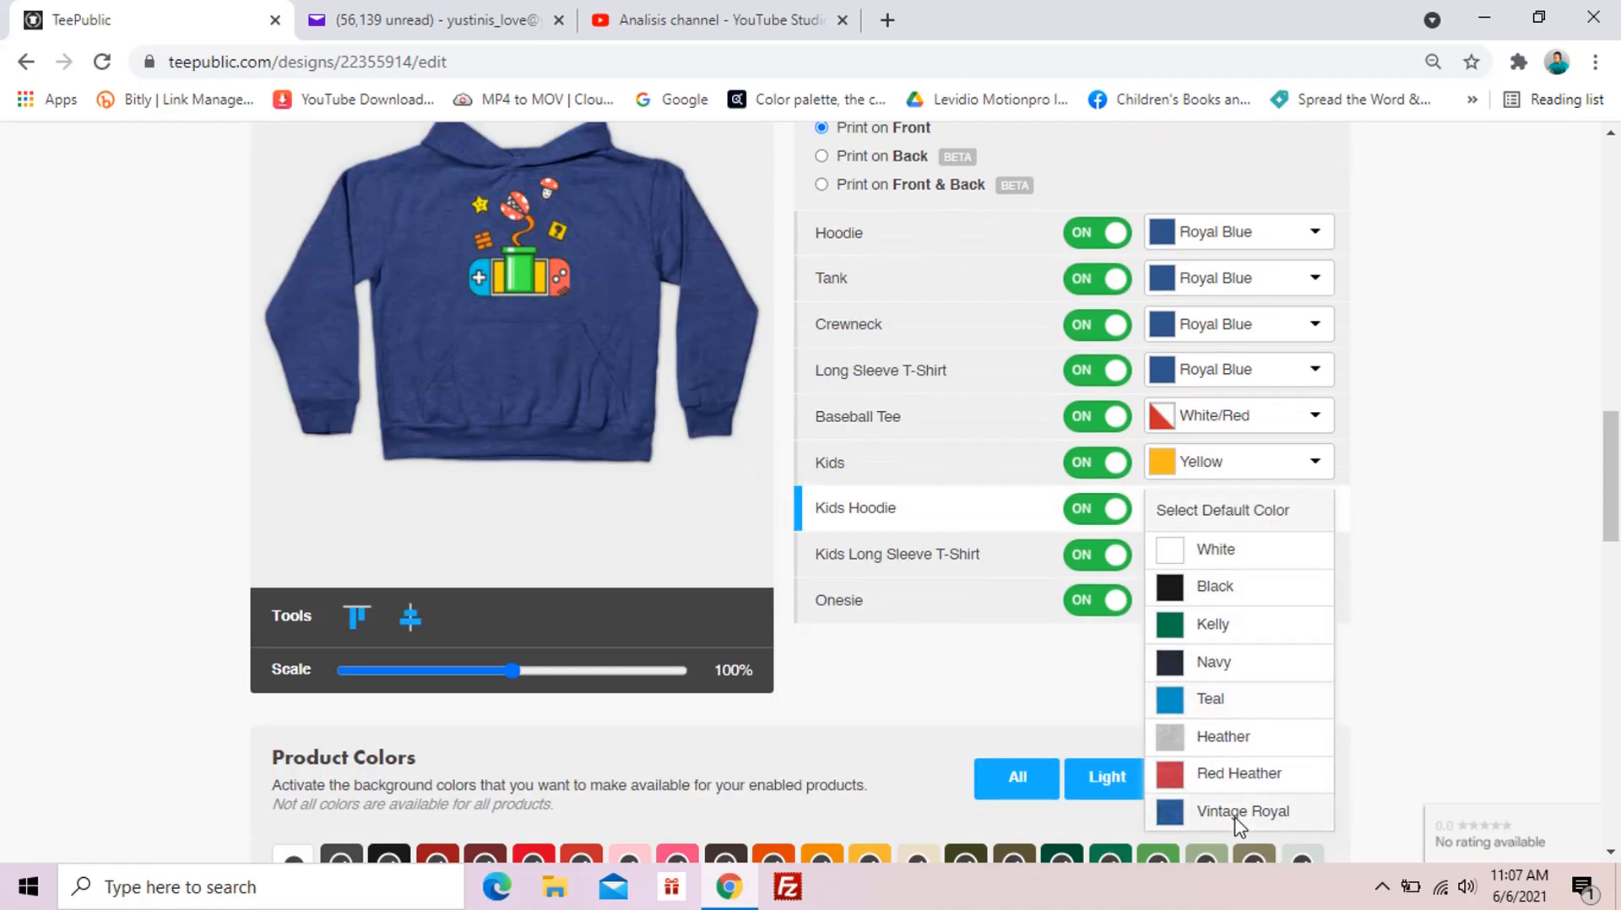
pyautogui.click(1237, 813)
# Step: Set the kids long sleeve T-shirt's default color to Deep Royal and switch the product preview back to the T-shirt
pyautogui.click(1284, 557)
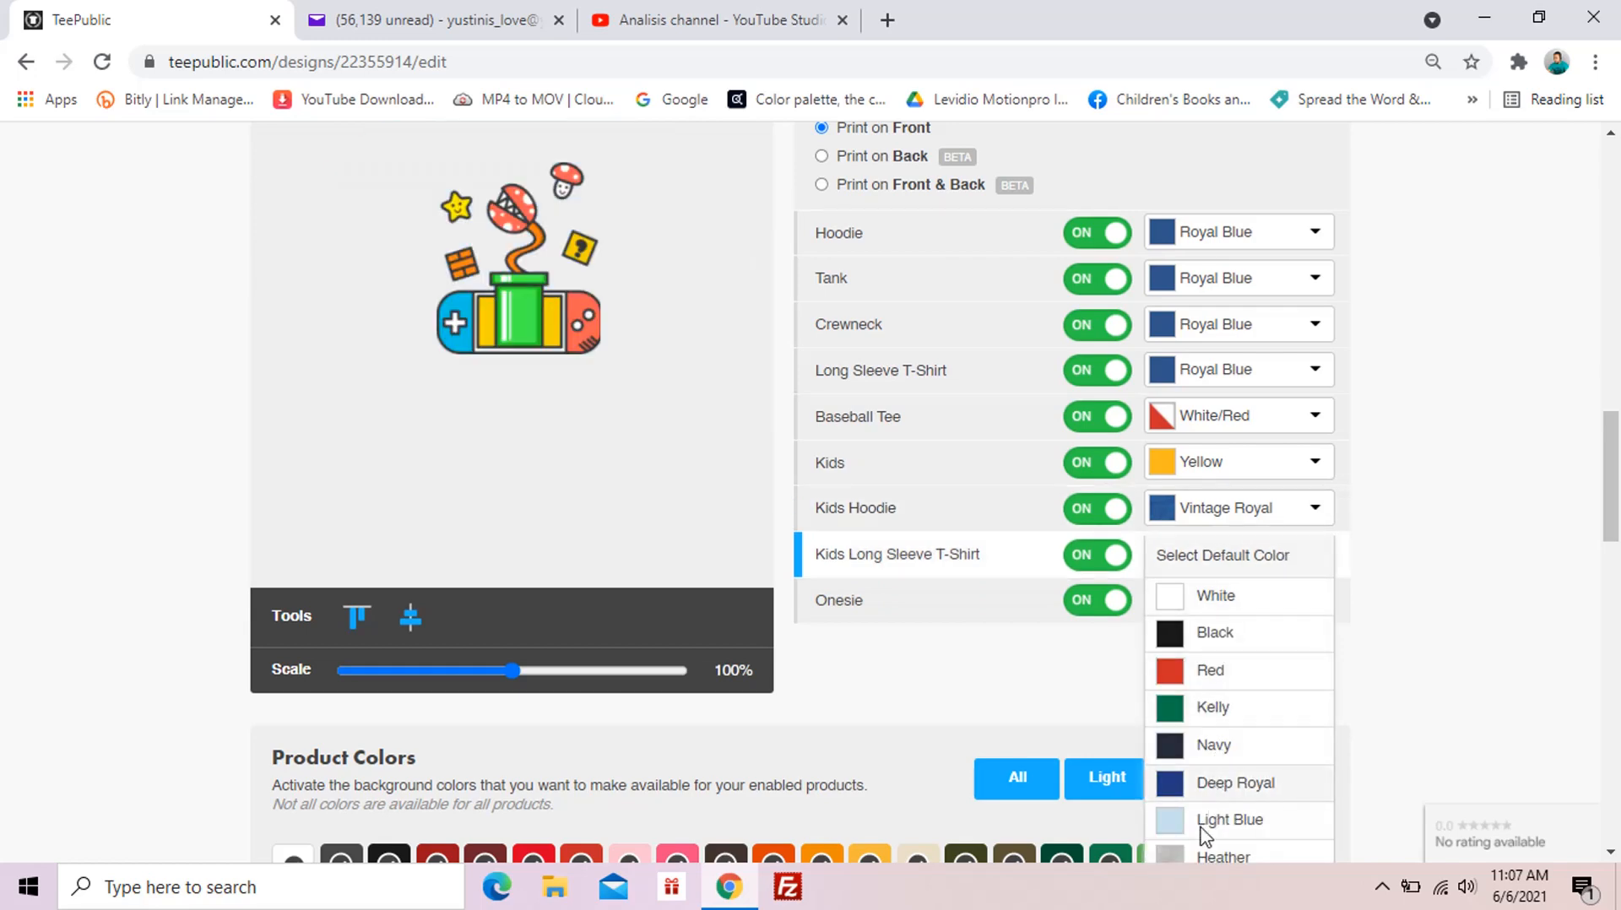
pyautogui.scroll(-1, 1203, 844)
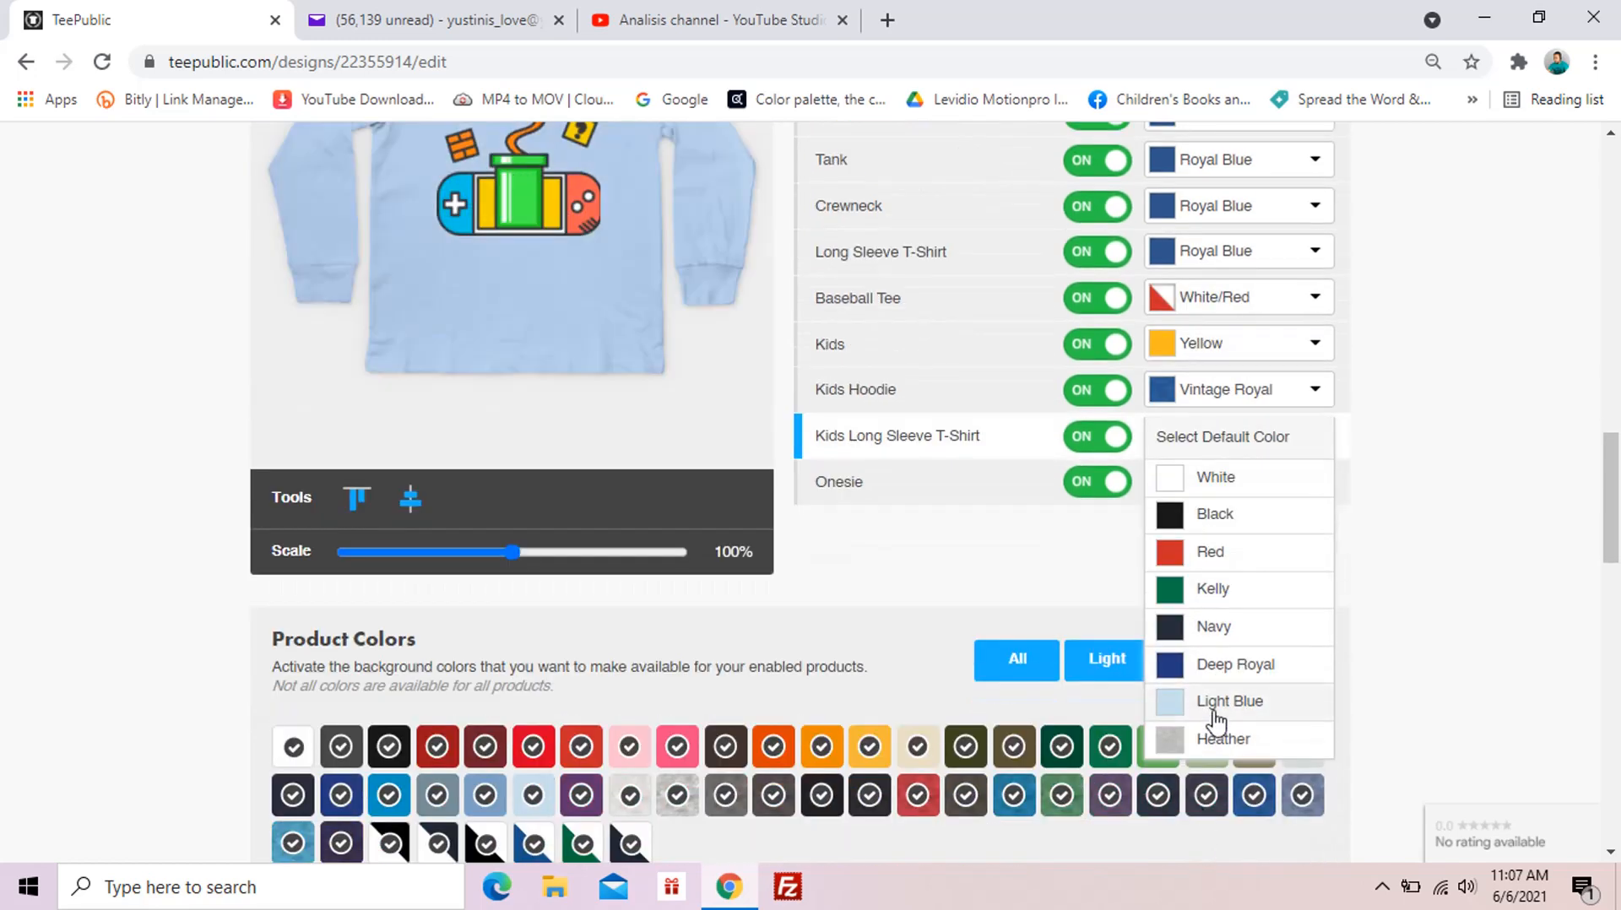
pyautogui.click(1226, 667)
pyautogui.scroll(3, 1031, 463)
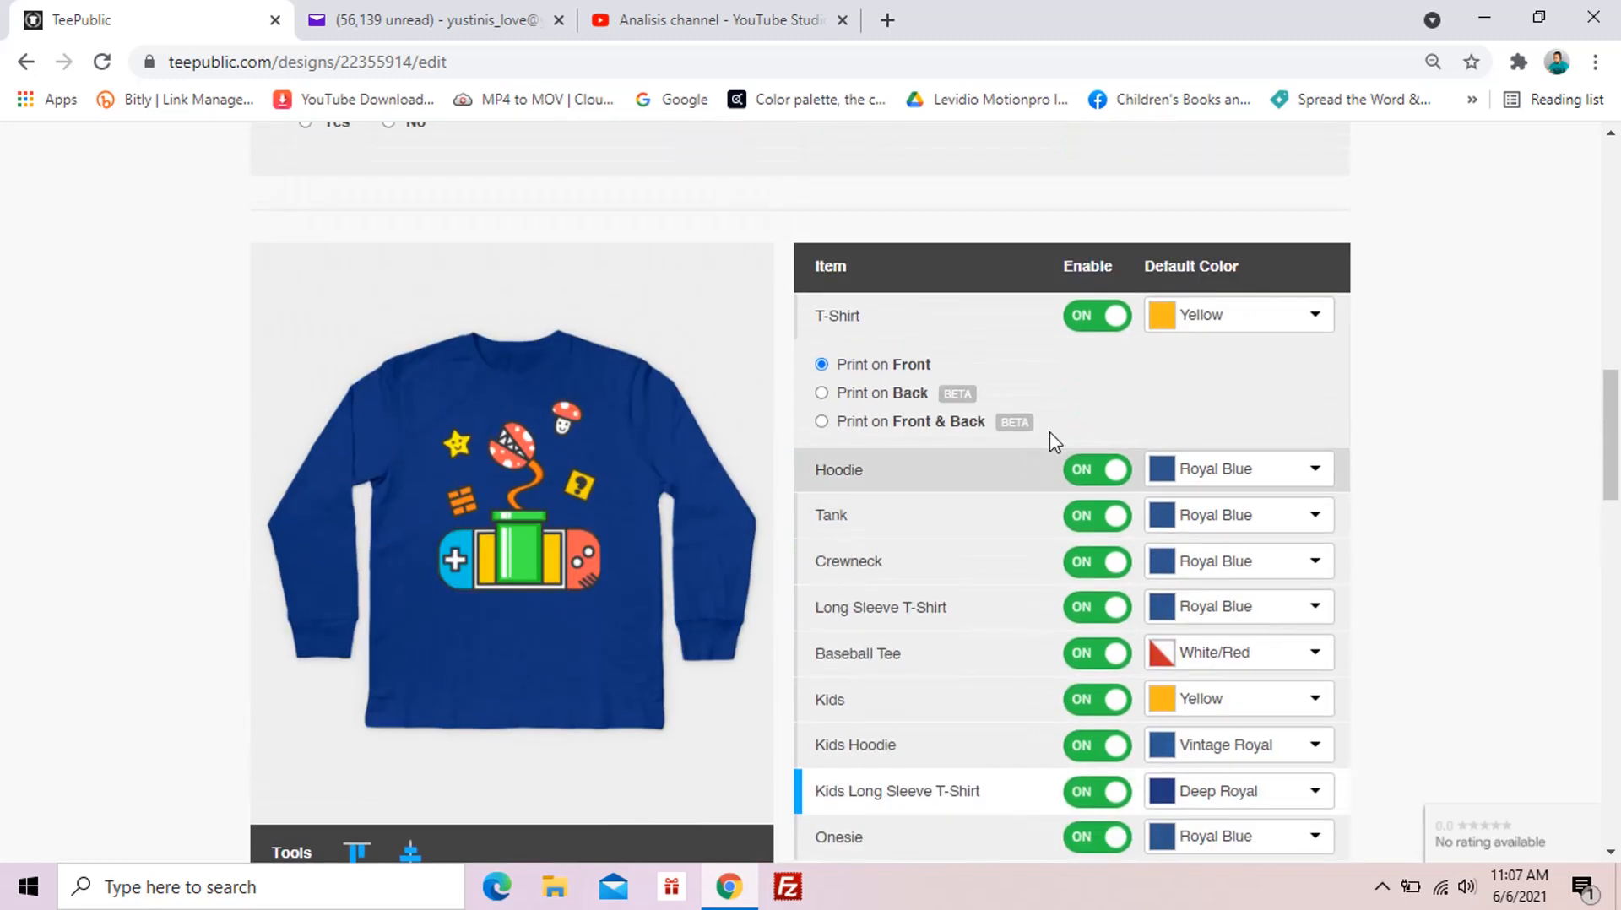
pyautogui.click(1005, 330)
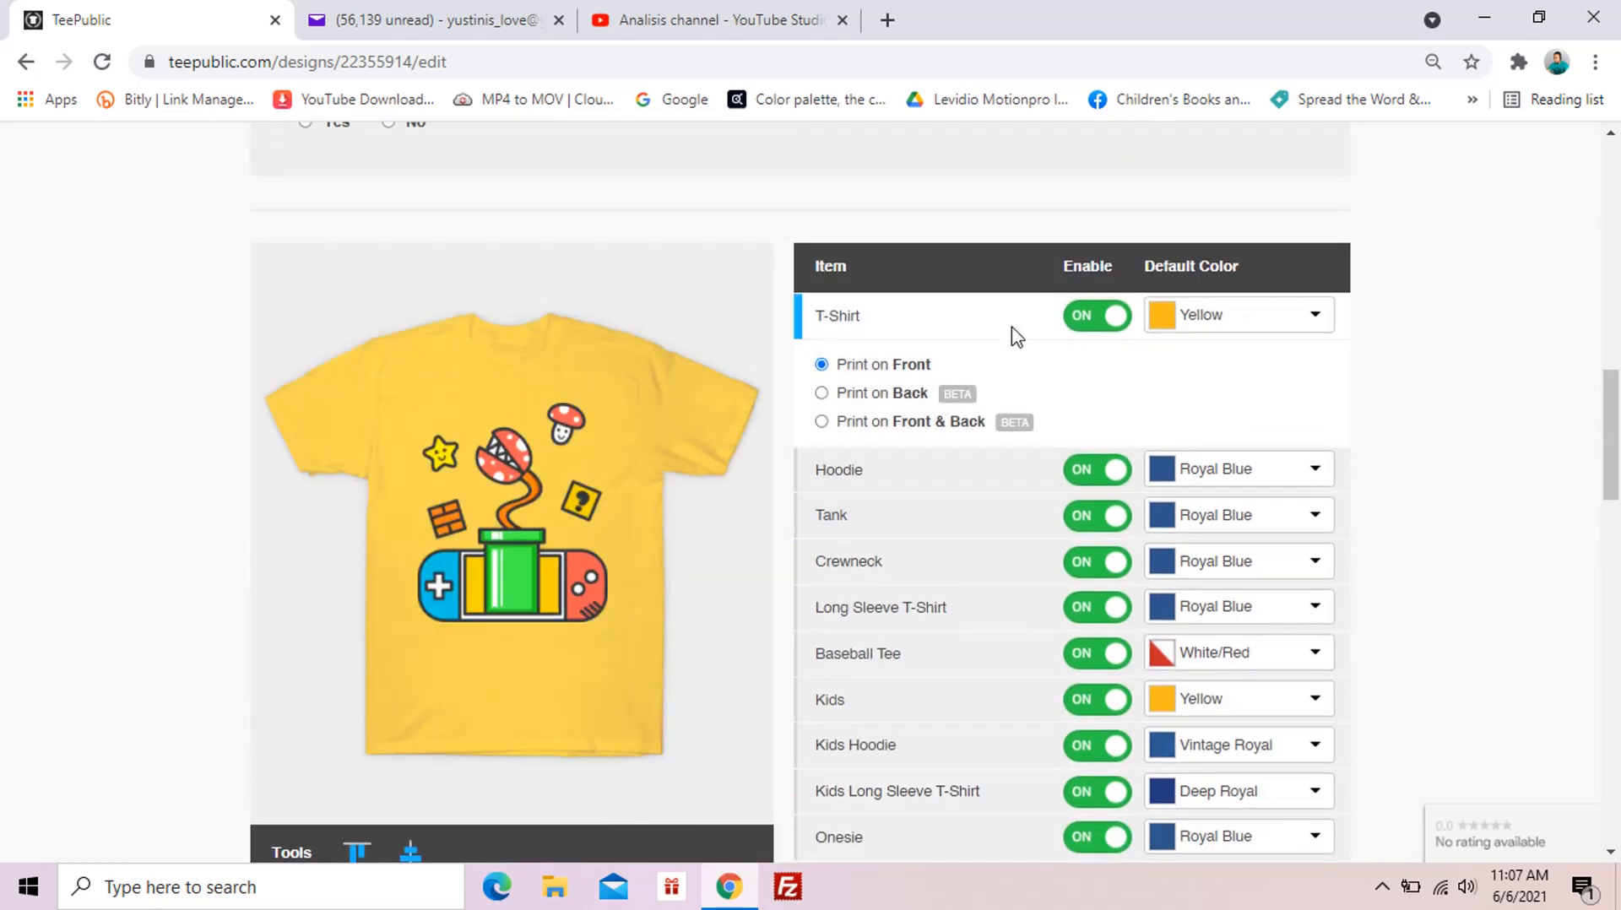